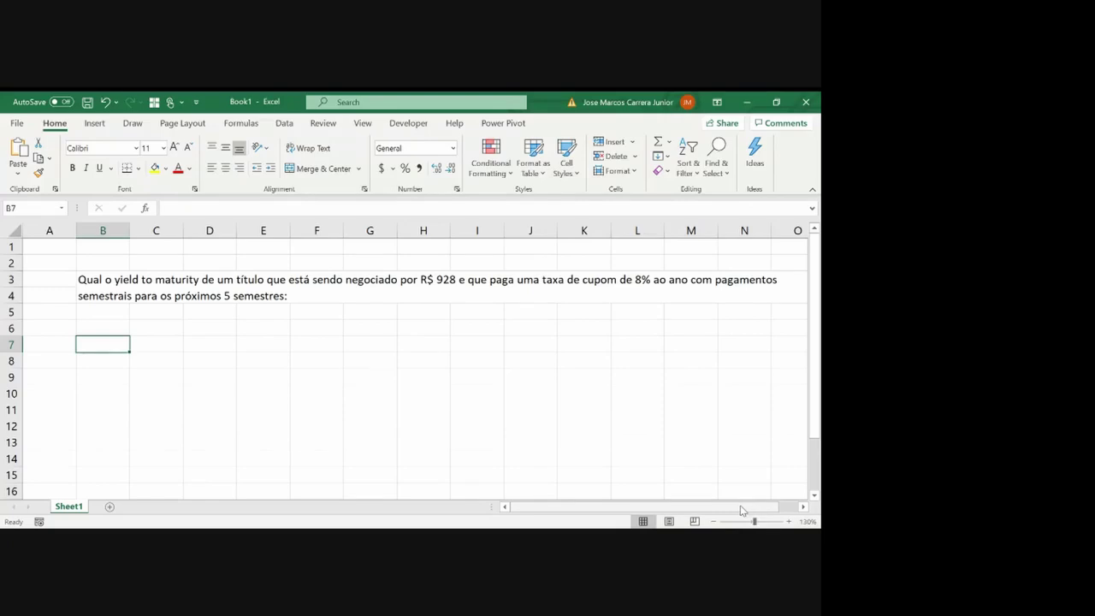
Enter the column header "Período" in cell B7
{"action": "type", "text": "Pe"}
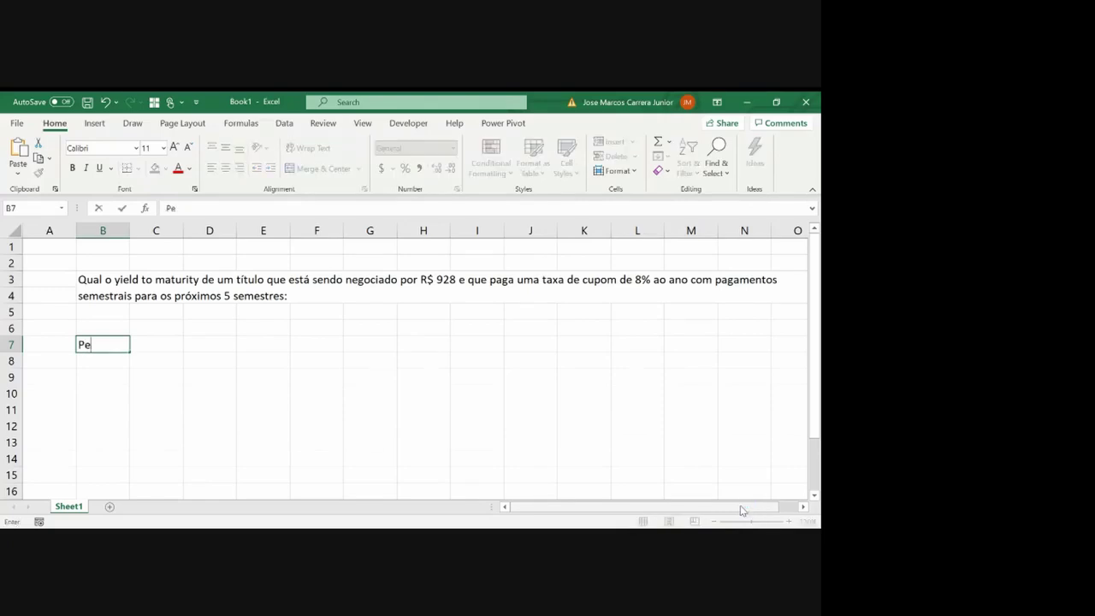
{"action": "type", "text": "ríodo"}
{"action": "key", "text": "Return"}
Center the Período header, make it bold and give it a bottom border
{"action": "key", "text": "Up"}
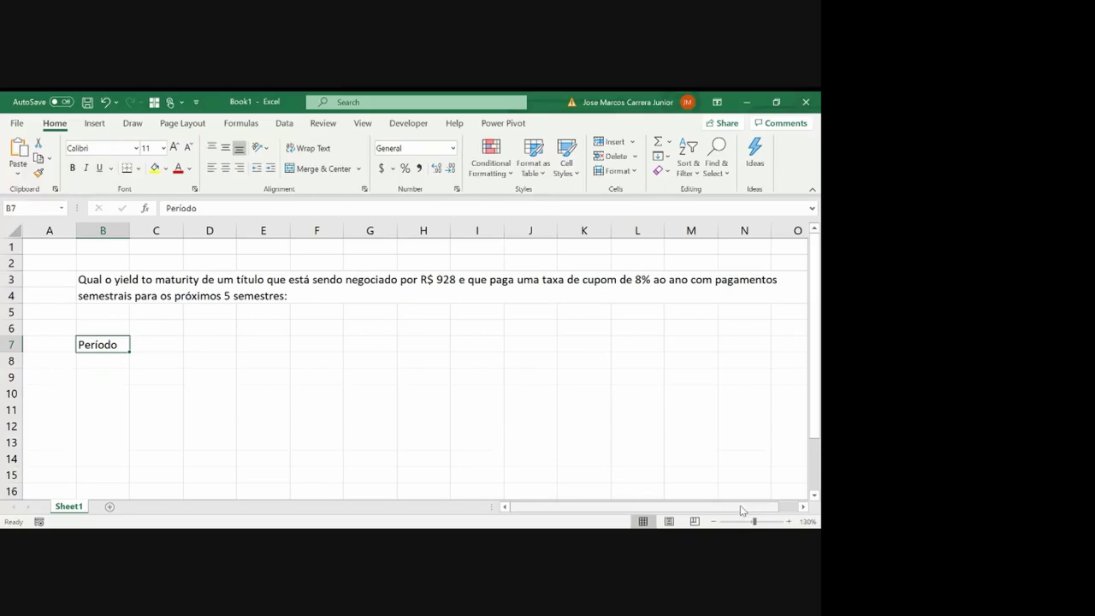
{"action": "left_click", "coordinate": [226, 168]}
{"action": "left_click", "coordinate": [165, 169]}
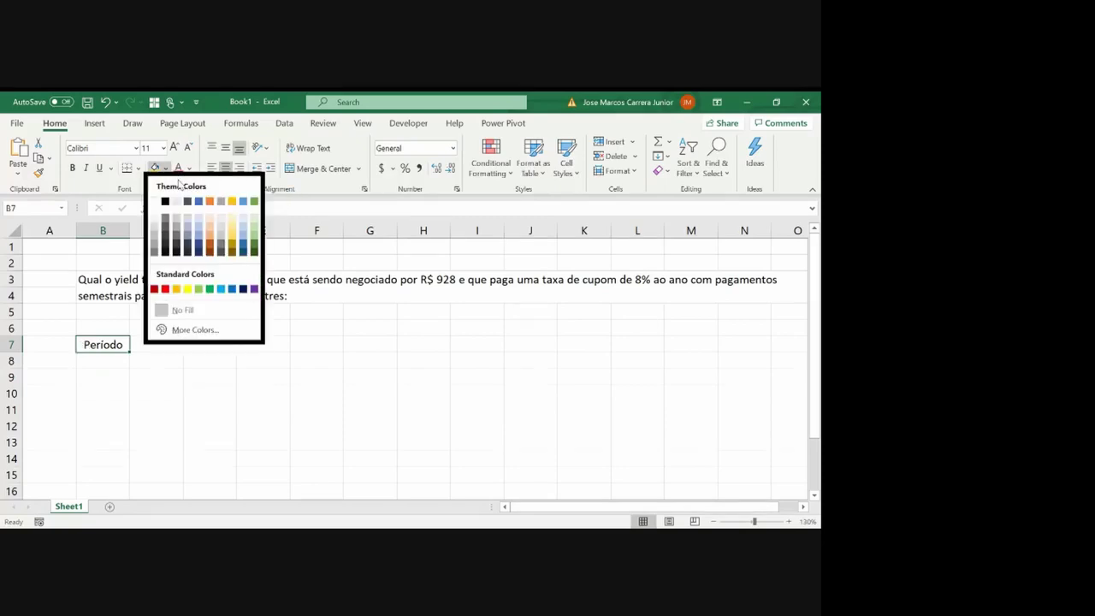
{"action": "left_click", "coordinate": [171, 102]}
{"action": "left_click", "coordinate": [214, 97]}
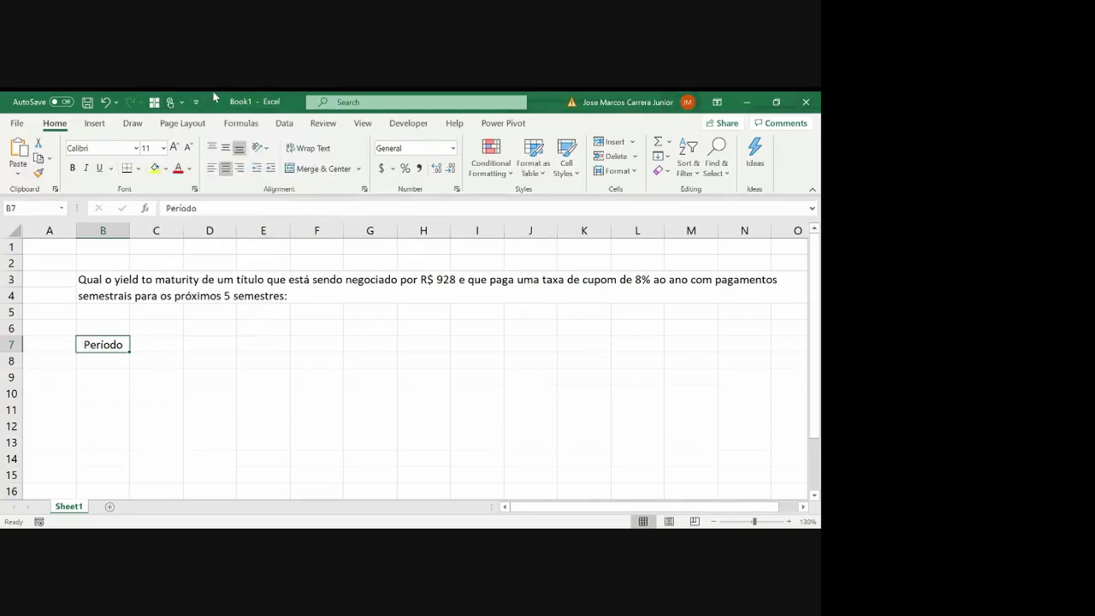
{"action": "key", "text": "ctrl+b"}
{"action": "key", "text": "Return"}
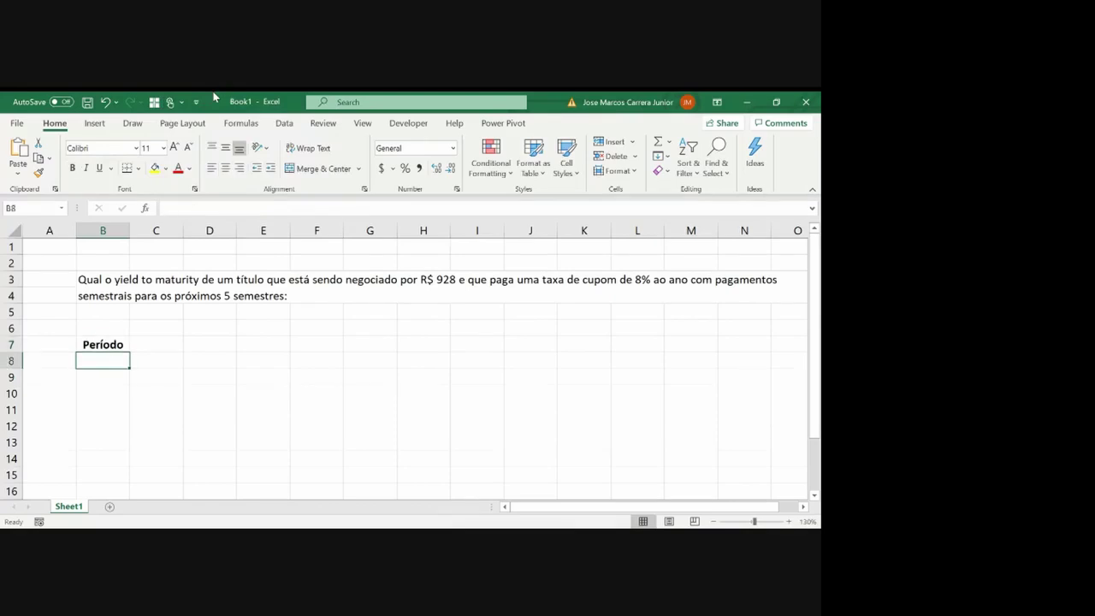
{"action": "key", "text": "Up"}
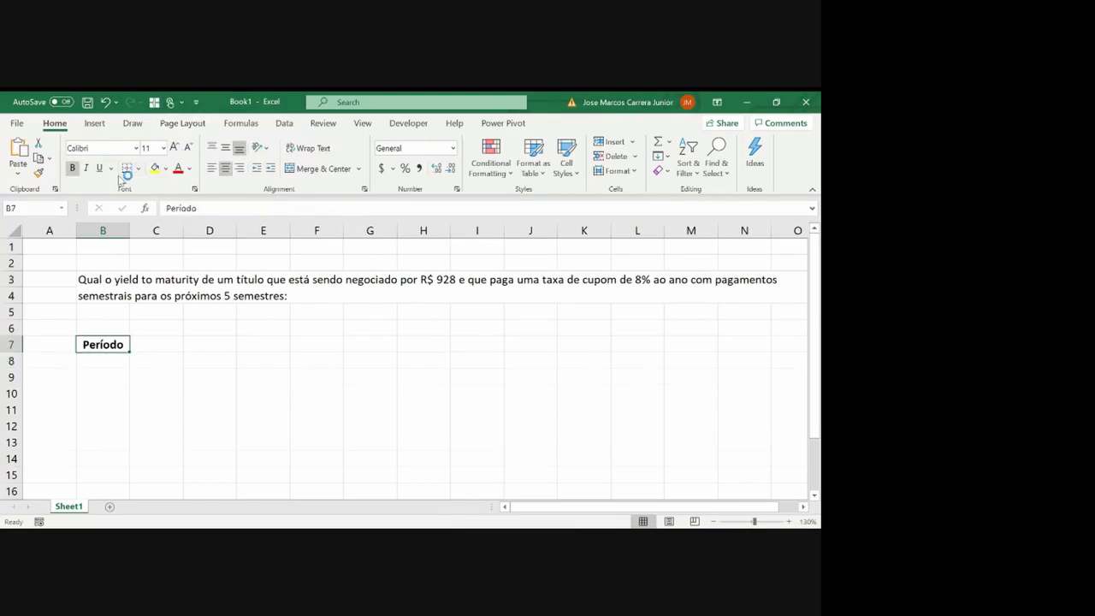
{"action": "key", "text": "Right"}
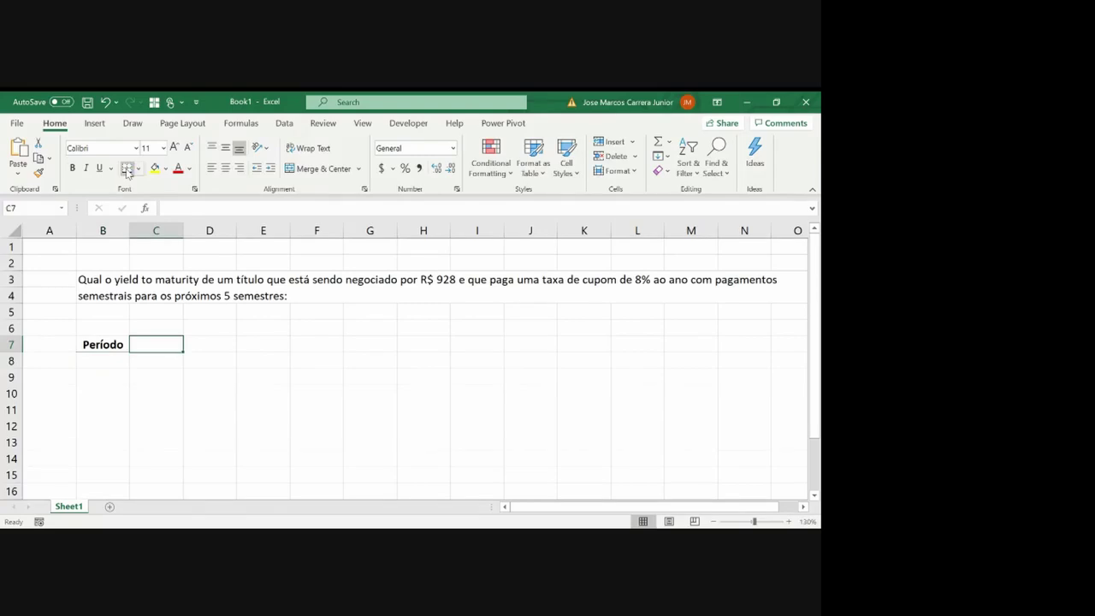
Fill cells B8 to B12 under Período with the numbers 1 to 5
{"action": "key", "text": "Left"}
{"action": "key", "text": "Down"}
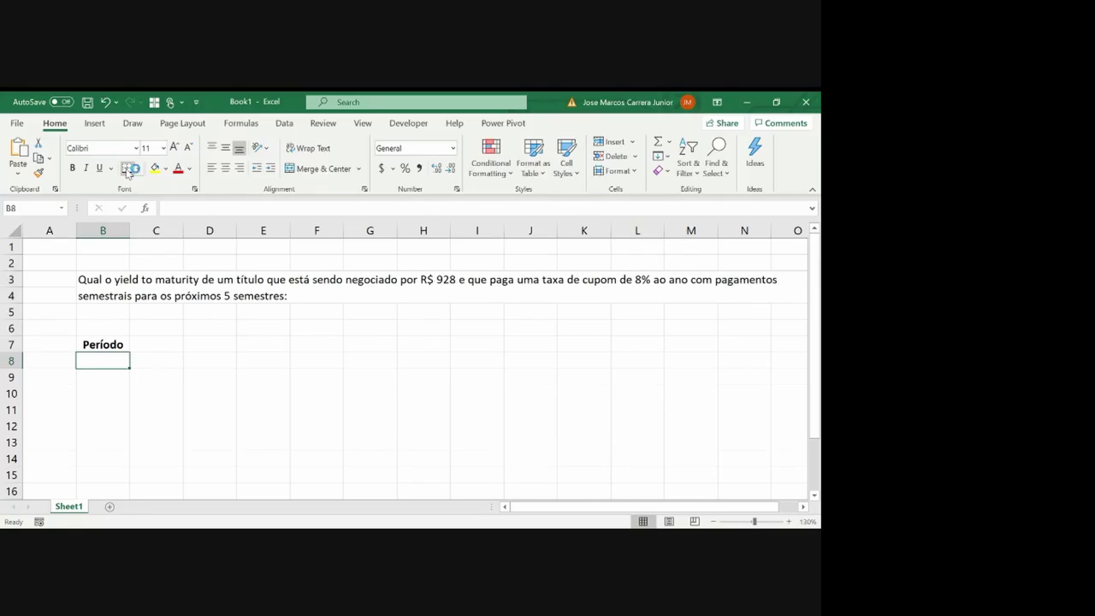
{"action": "type", "text": "1"}
{"action": "key", "text": "Return"}
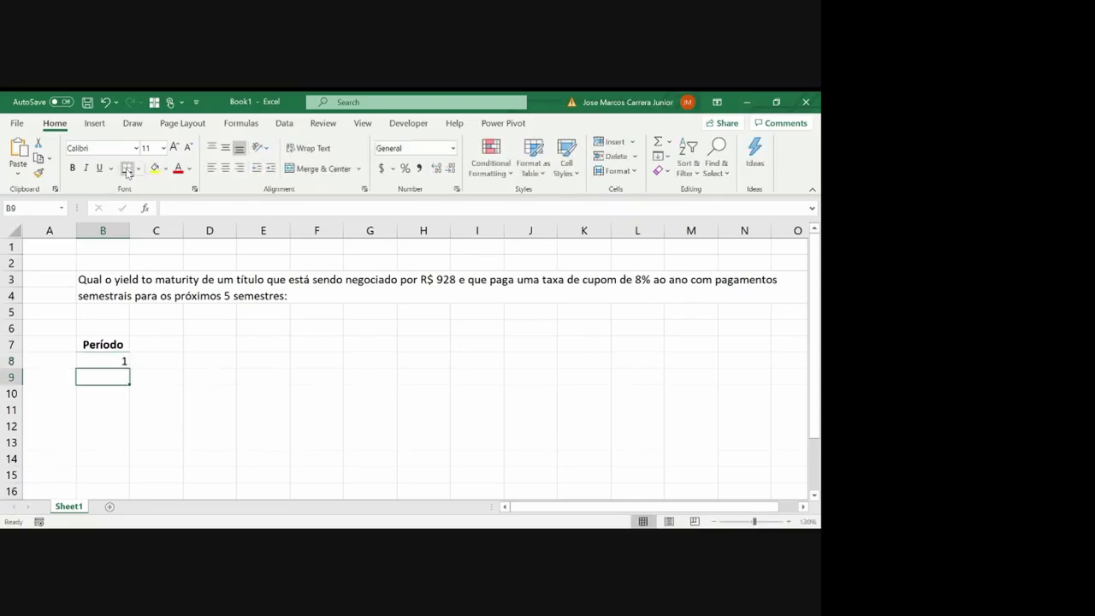
{"action": "type", "text": "2"}
{"action": "key", "text": "Return"}
{"action": "type", "text": "3"}
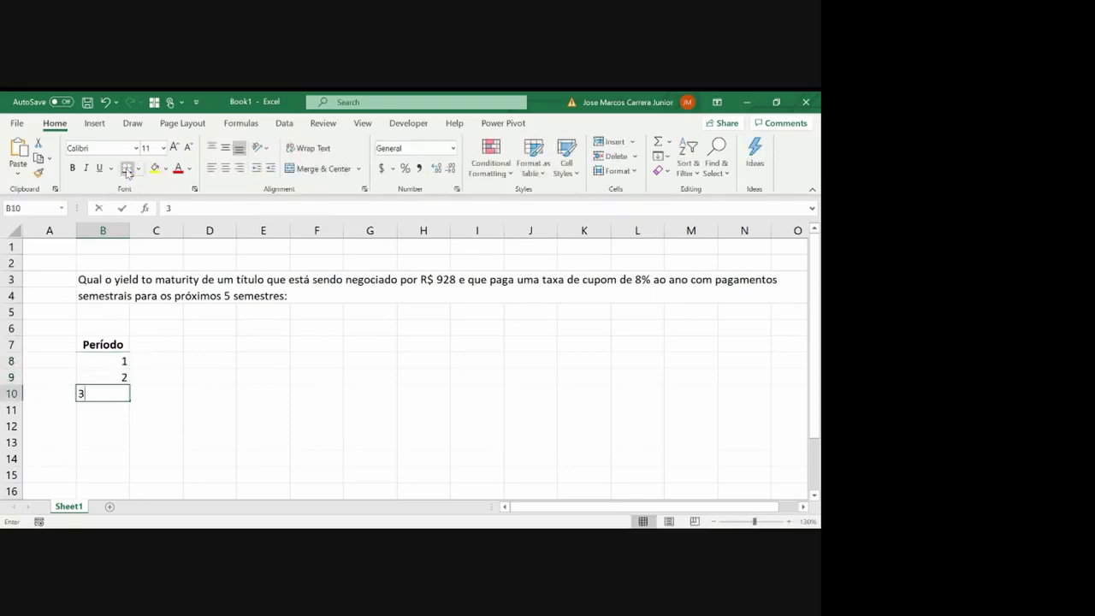
{"action": "key", "text": "Return"}
{"action": "type", "text": "4"}
{"action": "key", "text": "Return"}
{"action": "type", "text": "5"}
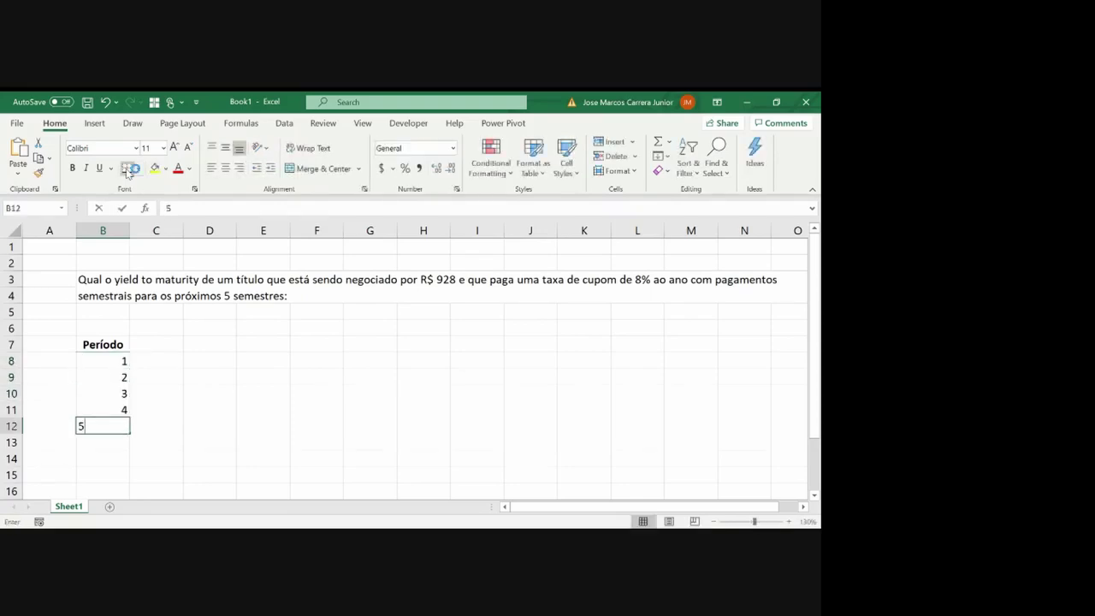
For cells B8:B12, choose the Number format with 0 decimal places, a thousands separator and black parenthesised negatives
{"action": "key", "text": "Up"}
{"action": "key", "text": "Up"}
{"action": "key", "text": "Up"}
{"action": "key", "text": "Up"}
{"action": "key", "text": "shift+Down"}
{"action": "key", "text": "shift+Down"}
{"action": "key", "text": "shift+Down"}
{"action": "key", "text": "shift+Down"}
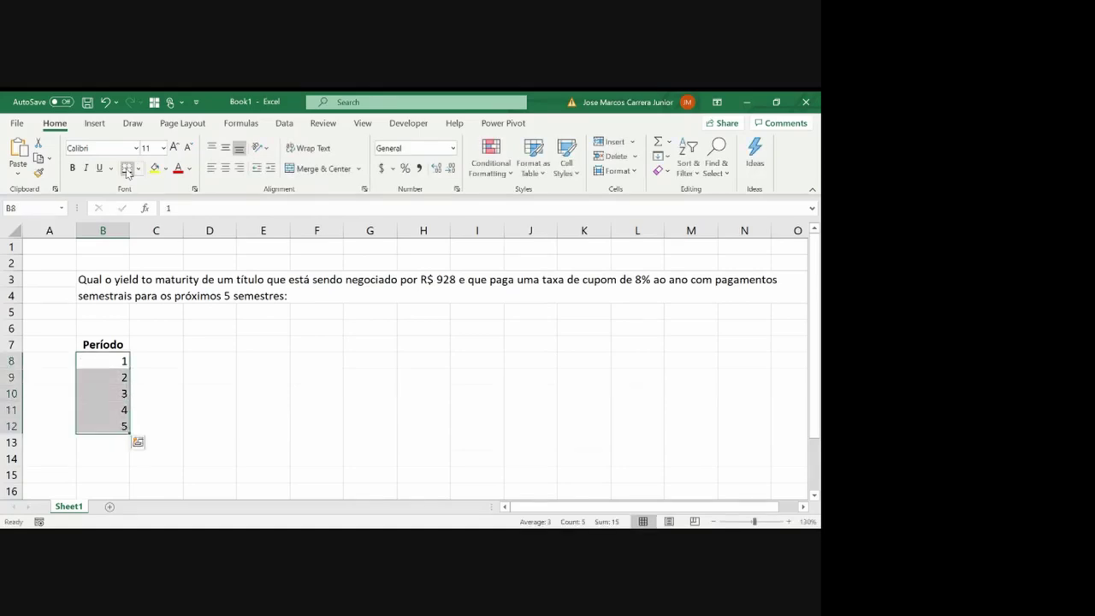
{"action": "right_click", "coordinate": [112, 380]}
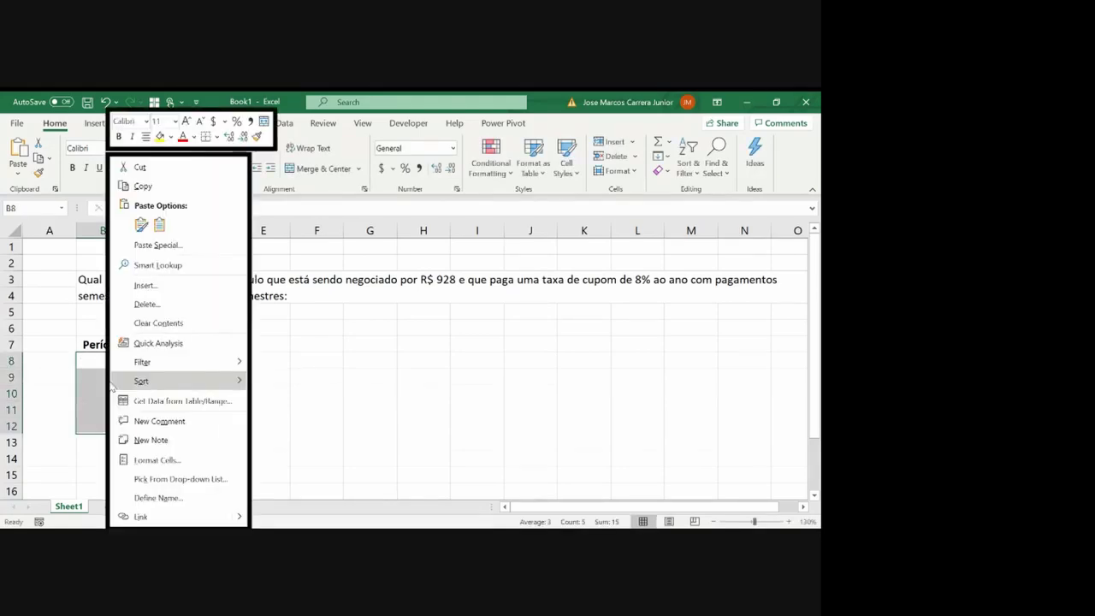
{"action": "left_click", "coordinate": [156, 459]}
{"action": "left_click", "coordinate": [32, 226]}
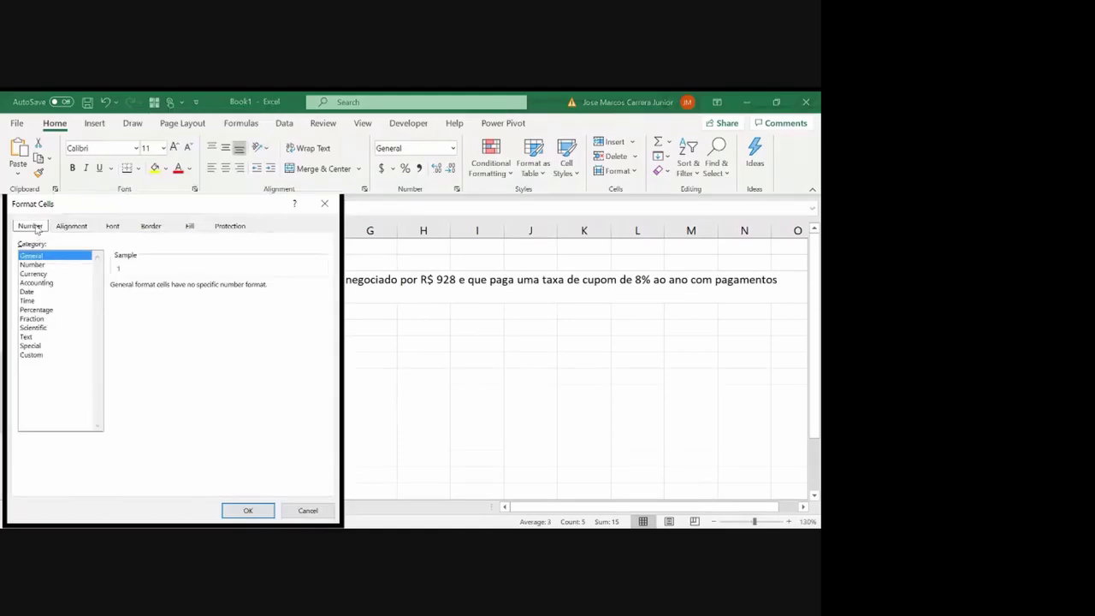
{"action": "left_click", "coordinate": [48, 265]}
{"action": "left_click", "coordinate": [177, 346]}
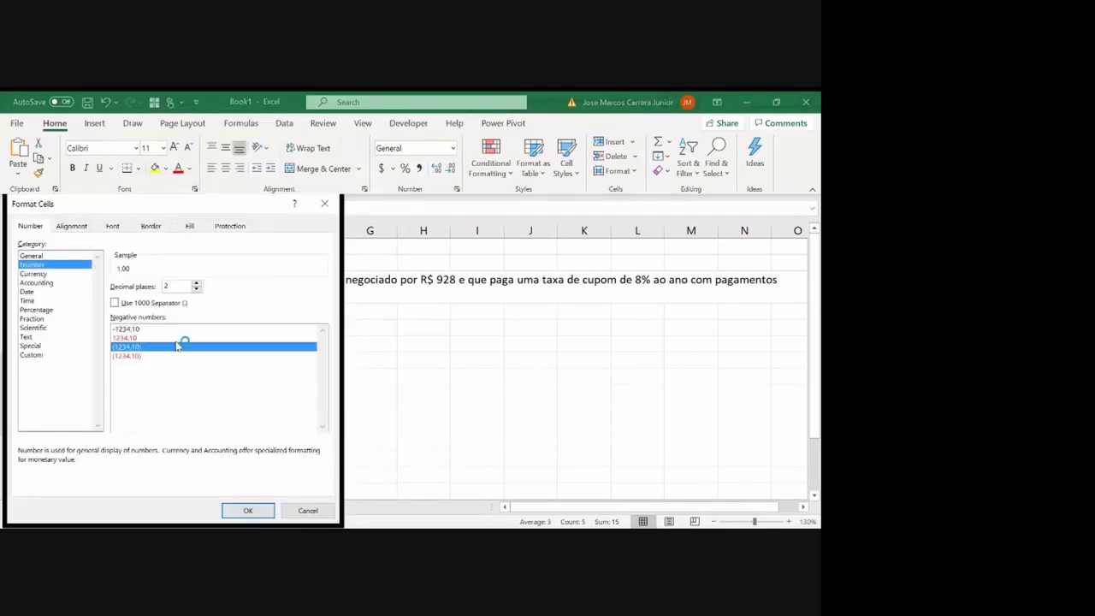
{"action": "left_click", "coordinate": [176, 304]}
{"action": "left_click", "coordinate": [196, 290]}
{"action": "left_click", "coordinate": [196, 290]}
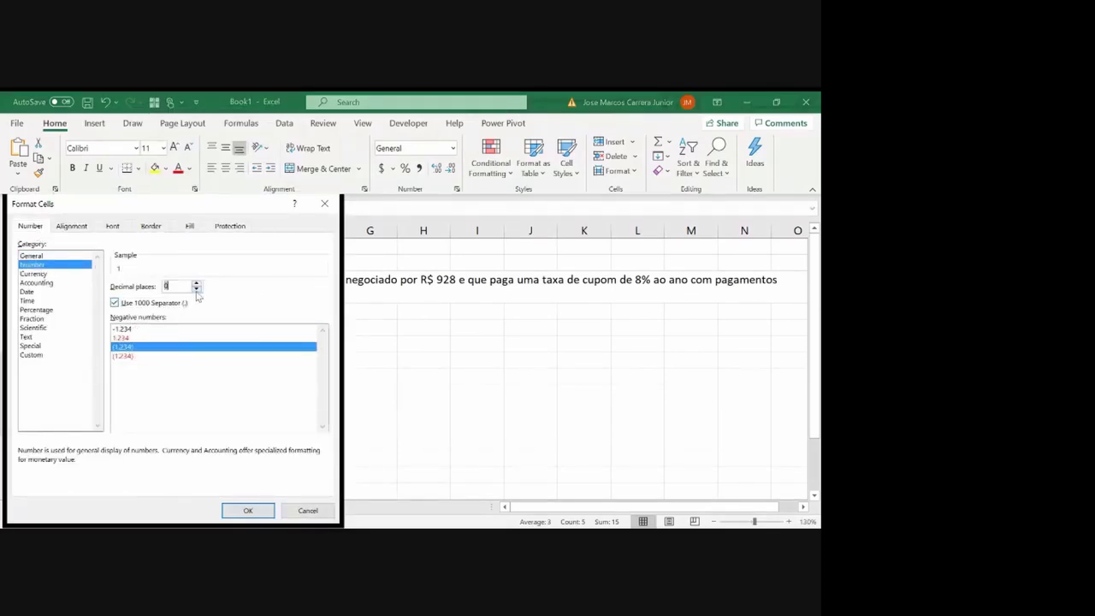
Turn the number format into a custom one with the quoted prefix "Semestre " before the number and apply it
{"action": "left_click", "coordinate": [55, 355]}
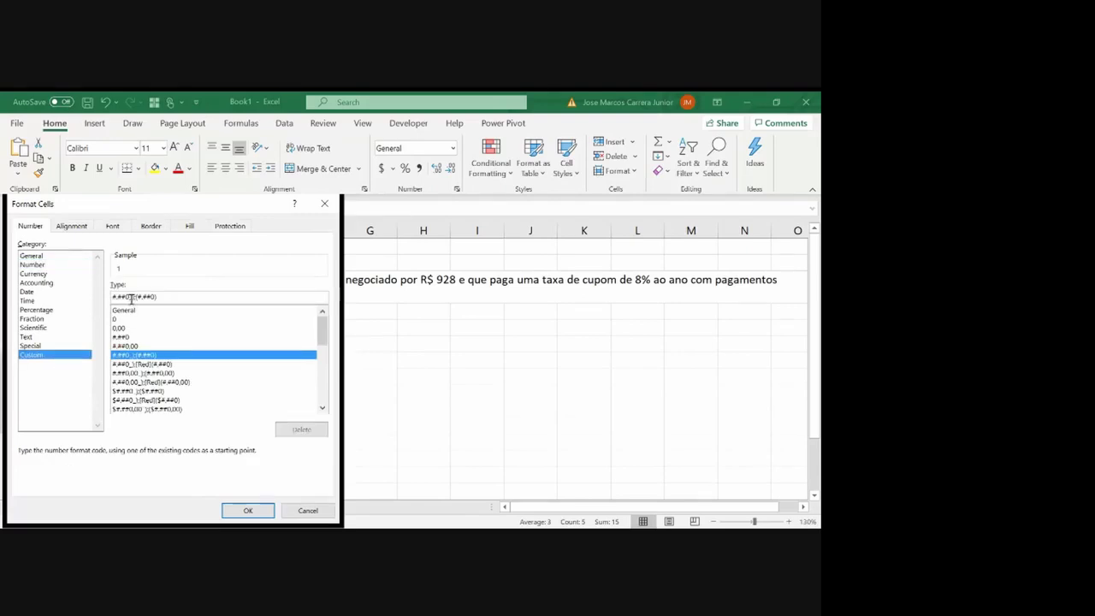
{"action": "type", "text": "Semestre"}
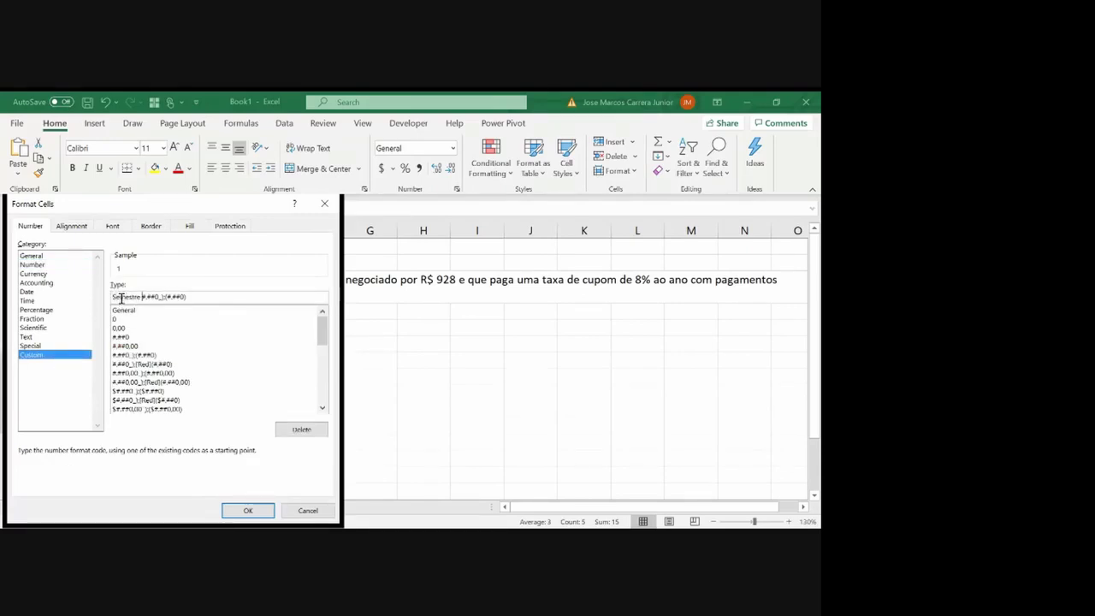
{"action": "type", "text": " \""}
{"action": "key", "text": "Home"}
{"action": "type", "text": "\""}
{"action": "key", "text": "Return"}
Copy the formatted Período header into C7 and replace its text with "Cupons"
{"action": "key", "text": "Up"}
{"action": "key", "text": "Right"}
{"action": "key", "text": "Right"}
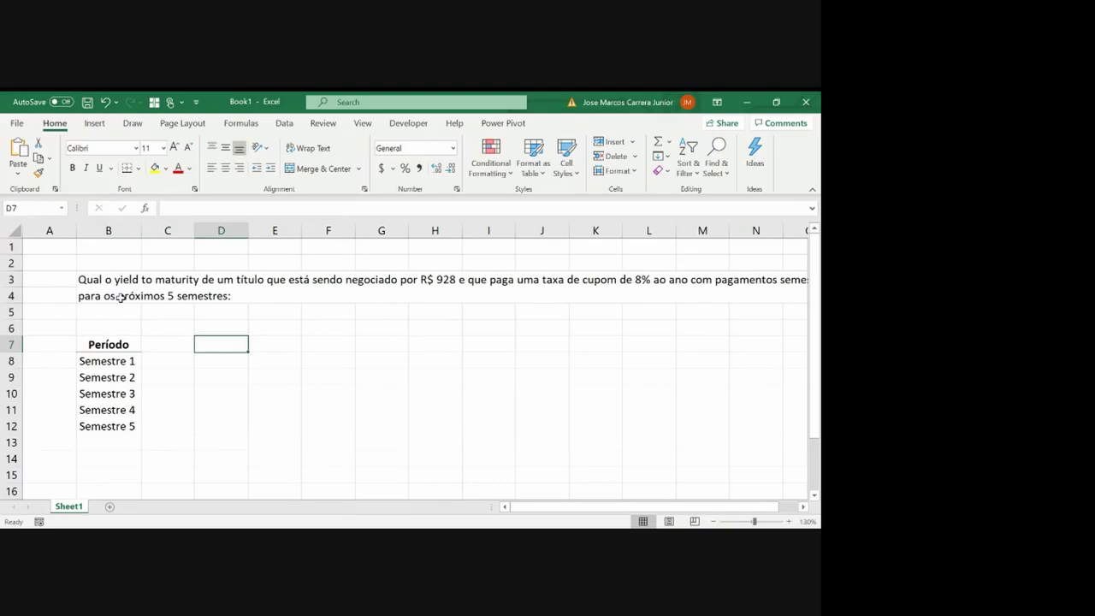
{"action": "key", "text": "Right"}
{"action": "key", "text": "Left"}
{"action": "key", "text": "Left"}
{"action": "key", "text": "Left"}
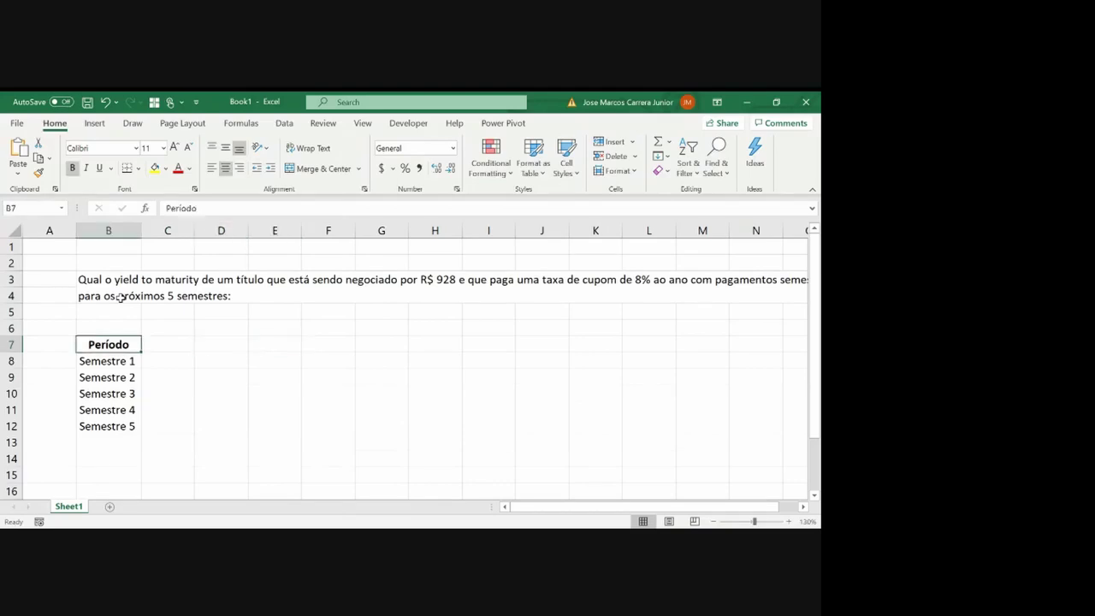
{"action": "key", "text": "ctrl+c"}
{"action": "key", "text": "Right"}
{"action": "key", "text": "ctrl+v"}
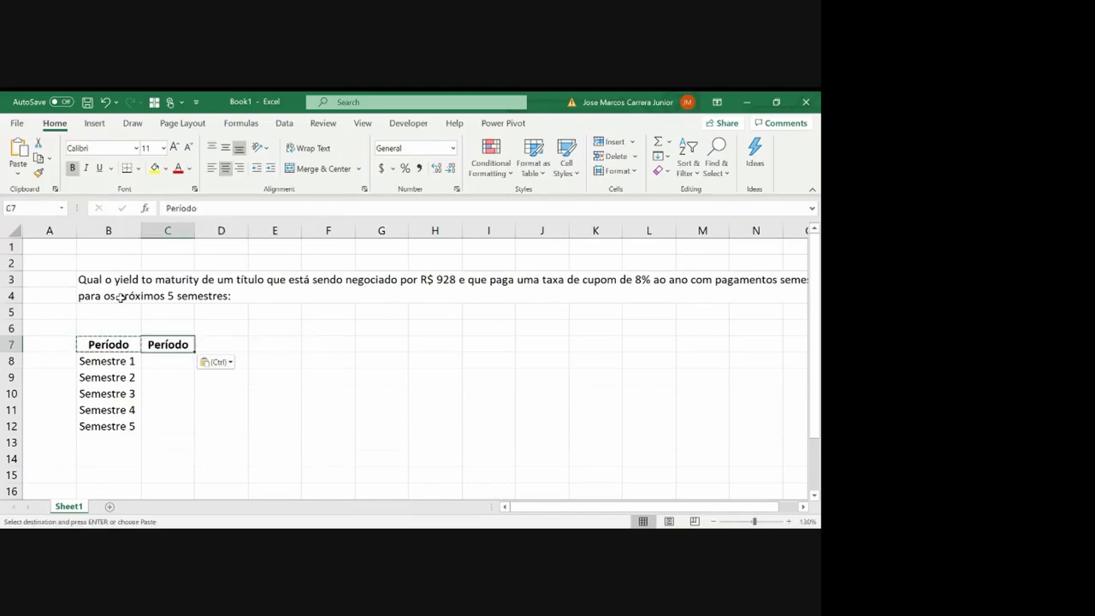
{"action": "type", "text": "C"}
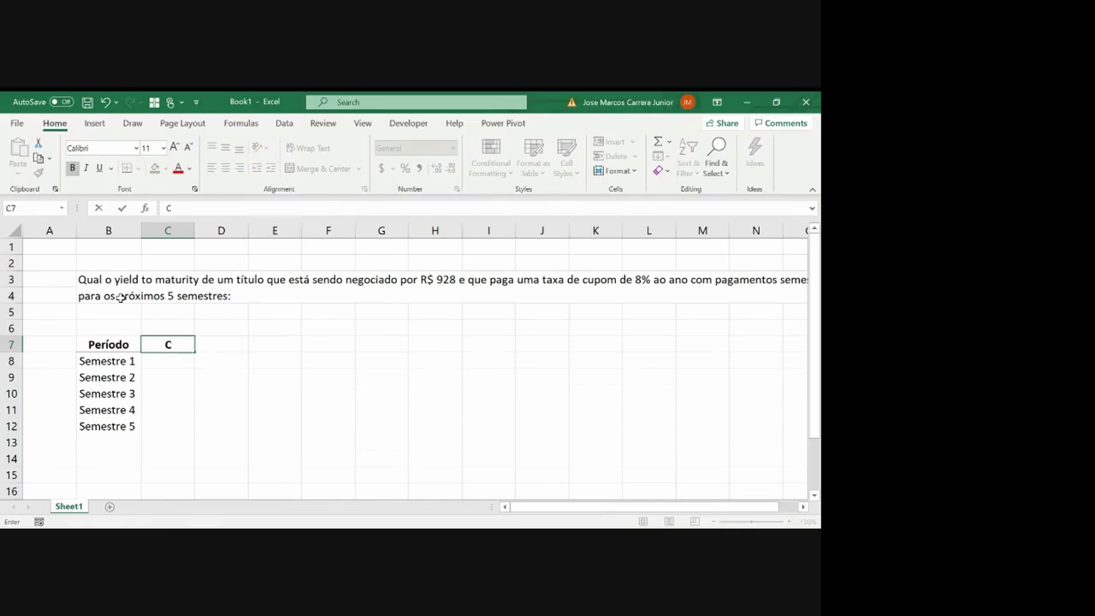
{"action": "type", "text": "upons"}
{"action": "key", "text": "Return"}
Copy the Cupons header into D7 and replace its text with "Valor de Face"
{"action": "key", "text": "Up"}
{"action": "key", "text": "ctrl+c"}
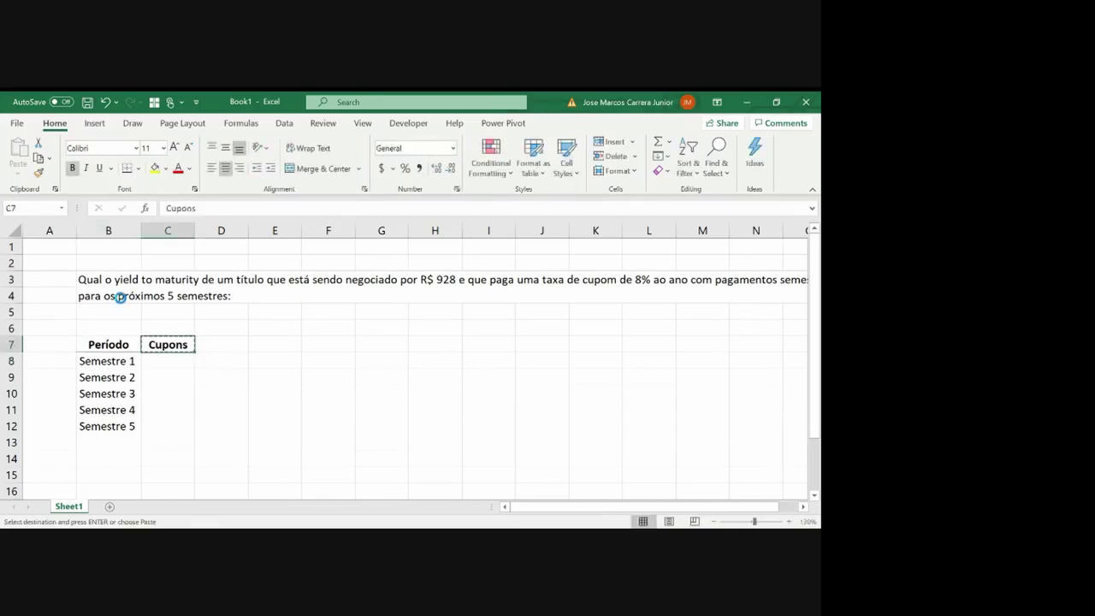
{"action": "key", "text": "Right"}
{"action": "key", "text": "ctrl+v"}
{"action": "key", "text": "Escape"}
{"action": "type", "text": "Valor"}
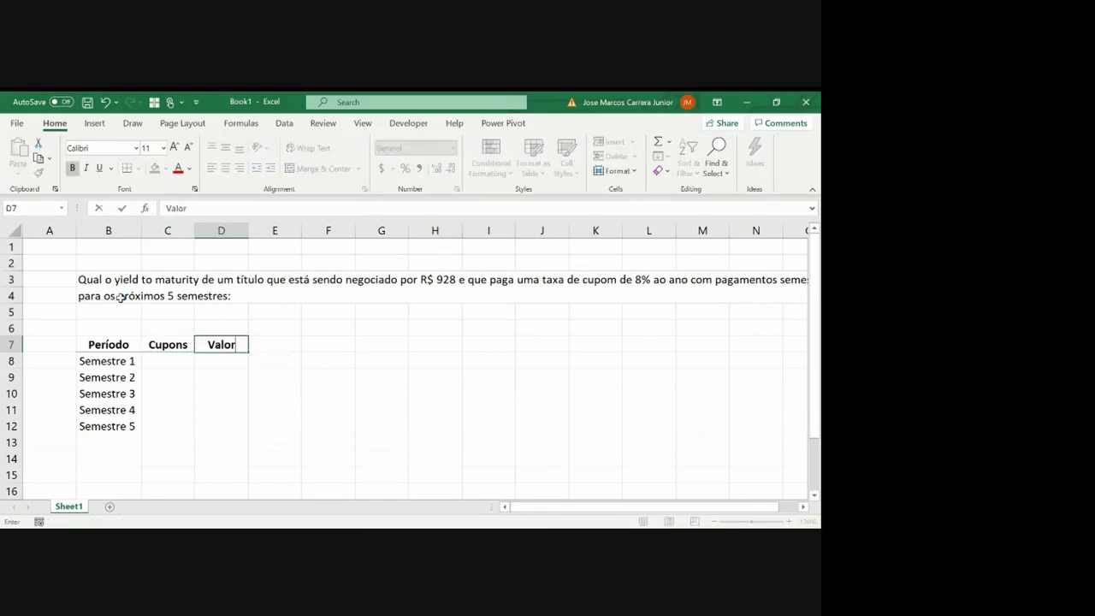
{"action": "type", "text": " de Face"}
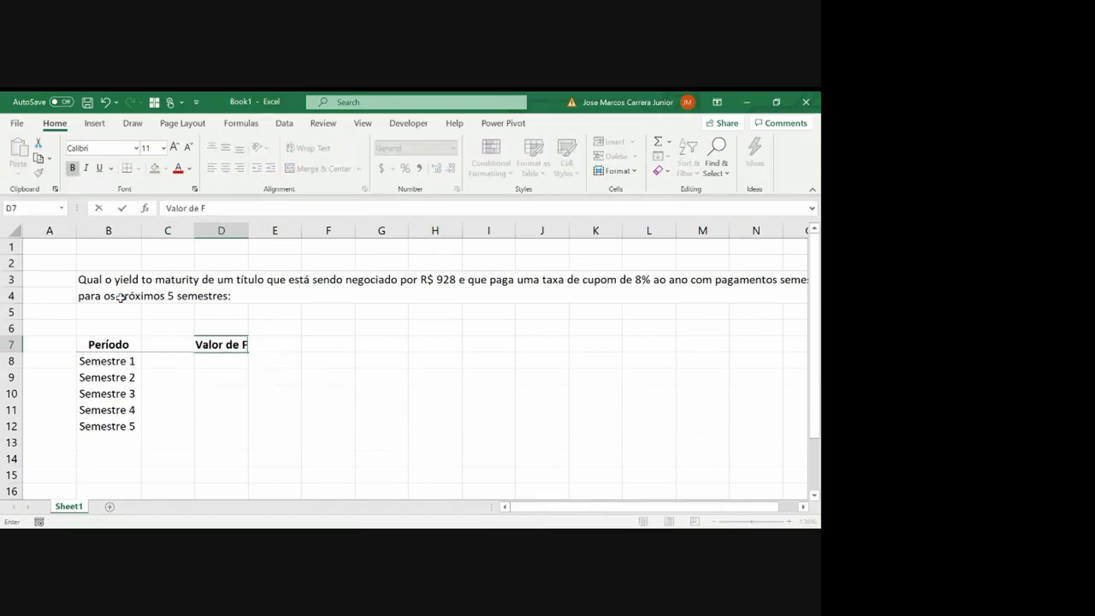
{"action": "key", "text": "Return"}
Insert a new row above Semestre 1 and enter 0 as its period in B8
{"action": "key", "text": "Left"}
{"action": "key", "text": "Left"}
{"action": "key", "text": "Left"}
{"action": "key", "text": "Right"}
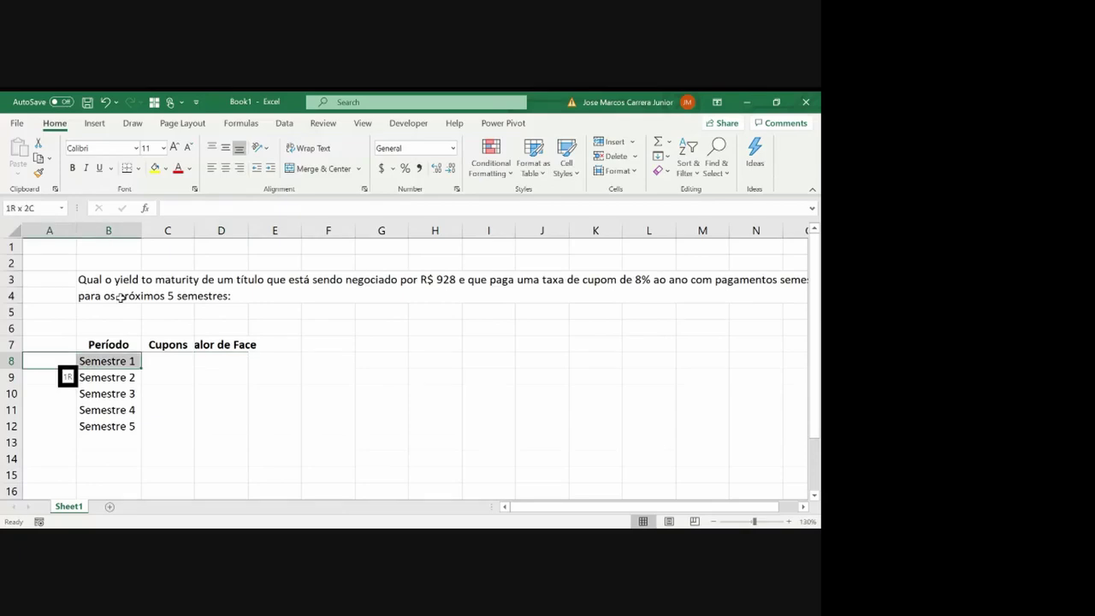
{"action": "key", "text": "shift+space"}
{"action": "key", "text": "ctrl+plus"}
{"action": "type", "text": "Mês"}
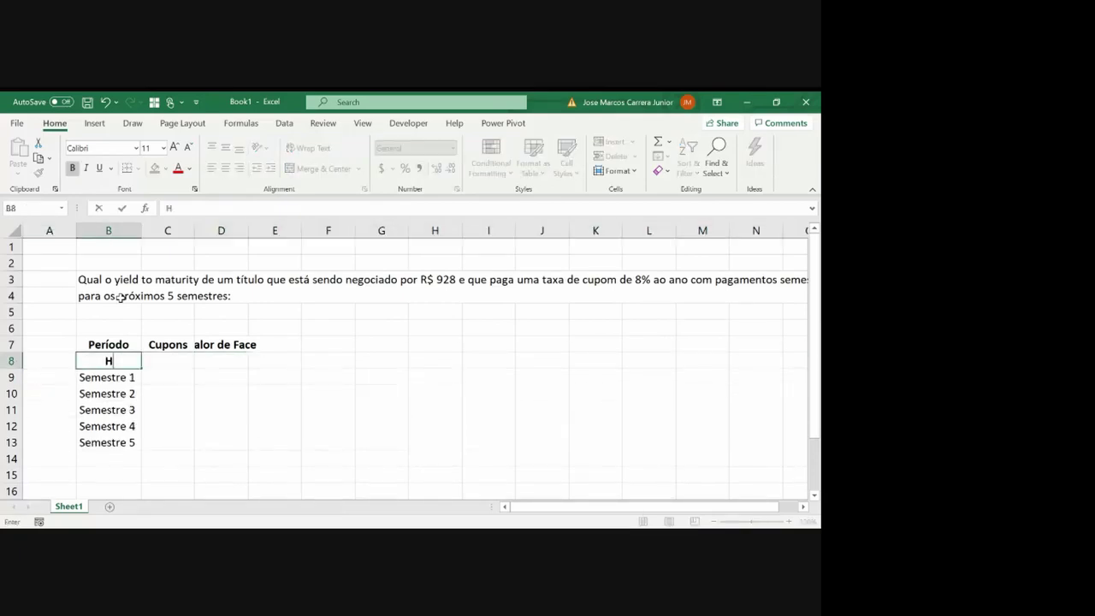
{"action": "key", "text": "Escape"}
{"action": "type", "text": "0"}
{"action": "key", "text": "Return"}
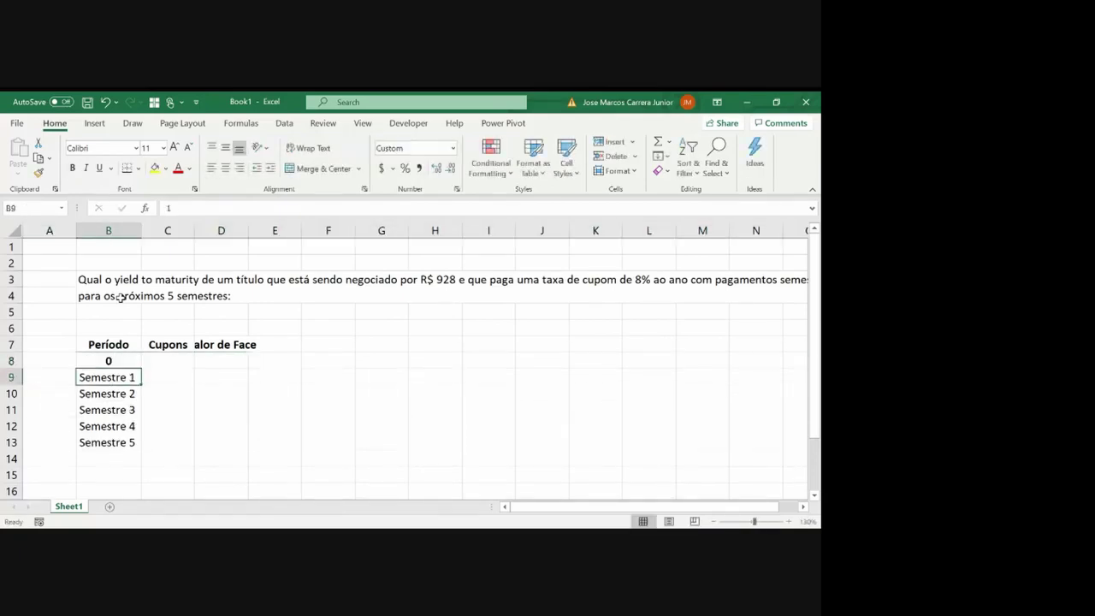
Remove the bold formatting from the period 0 in cell B8
{"action": "key", "text": "Up"}
{"action": "key", "text": "Right"}
{"action": "key", "text": "Left"}
{"action": "key", "text": "Right"}
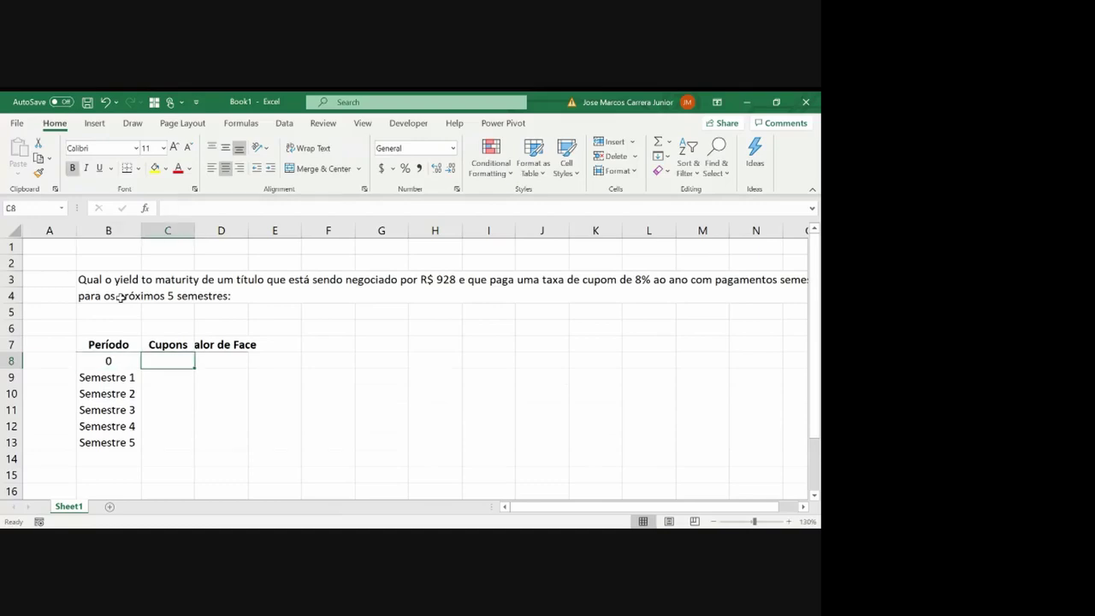
Autofit column D to the Valor de Face header and insert a new column before Cupons
{"action": "double_click", "coordinate": [248, 230]}
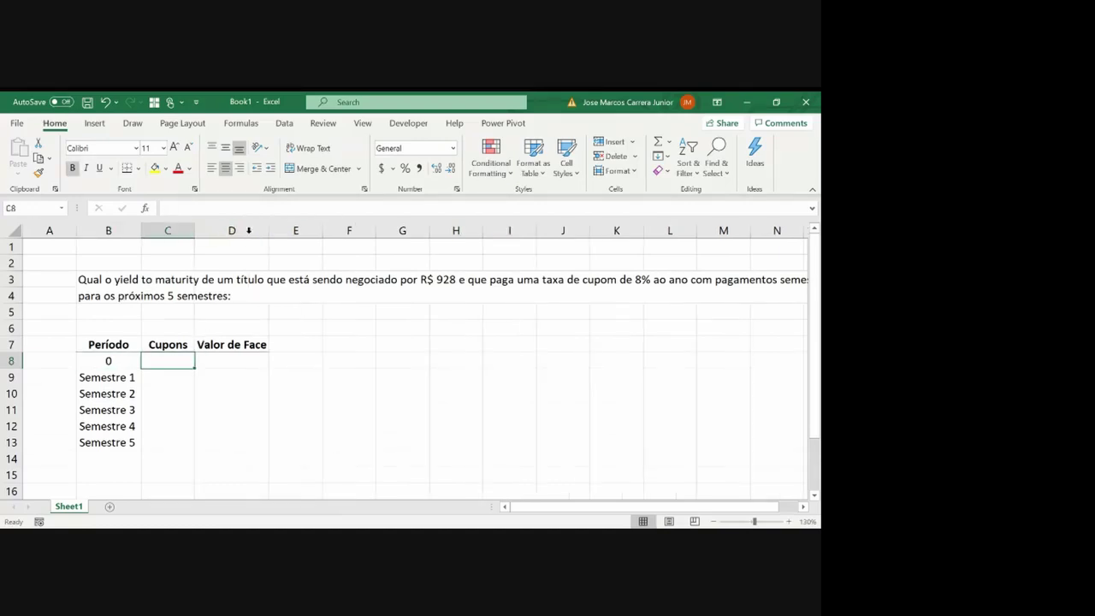
{"action": "left_click", "coordinate": [169, 230]}
{"action": "key", "text": "ctrl+shift+plus"}
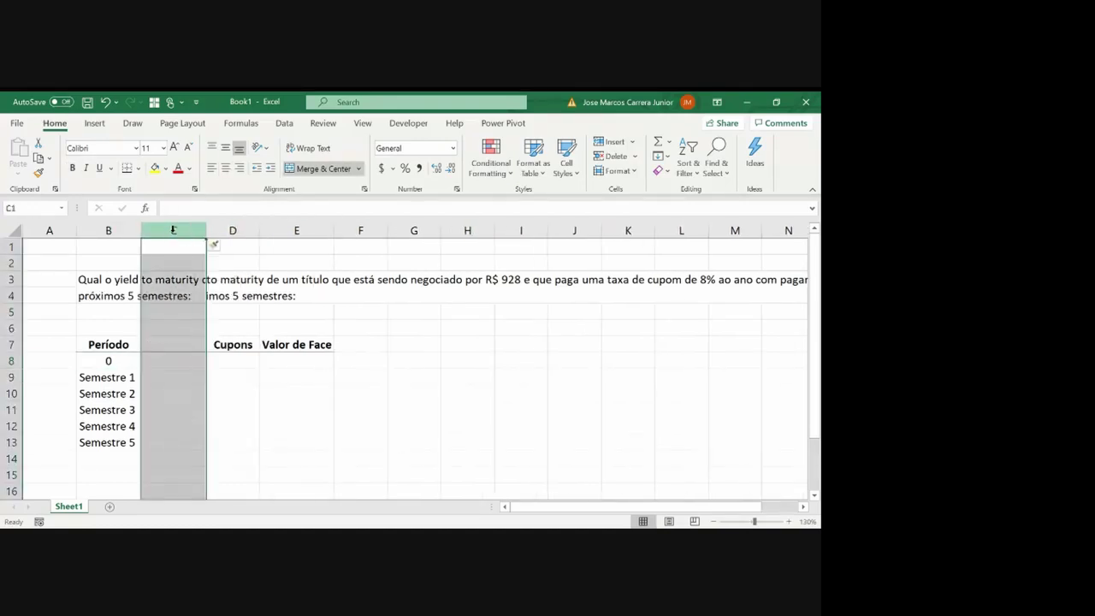
Enter the header "Preço" in cell C7 of the inserted column
{"action": "key", "text": "Left"}
{"action": "key", "text": "Down"}
{"action": "key", "text": "Down"}
{"action": "key", "text": "Down"}
{"action": "key", "text": "Down"}
{"action": "key", "text": "Down"}
{"action": "key", "text": "Down"}
{"action": "key", "text": "Down"}
{"action": "key", "text": "Up"}
{"action": "key", "text": "Right"}
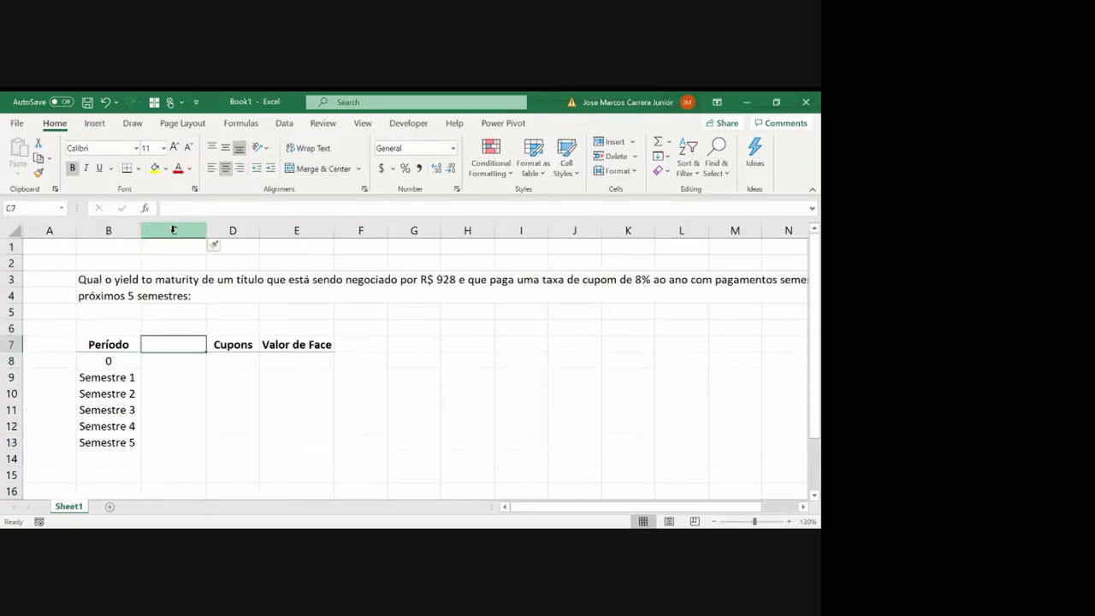
{"action": "type", "text": "Preço"}
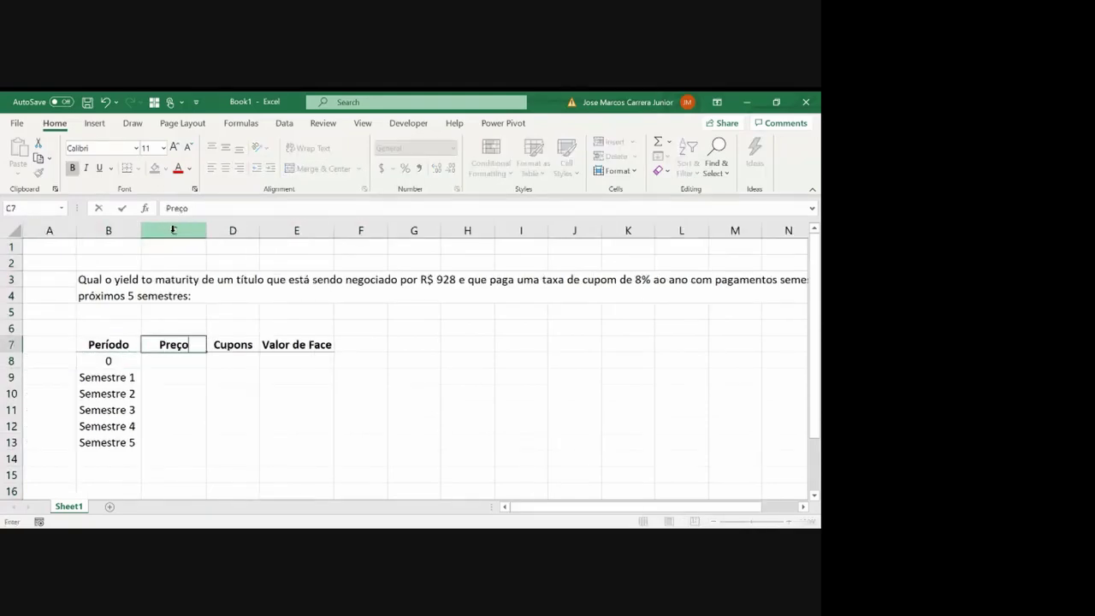
{"action": "key", "text": "Return"}
Copy the Valor de Face header from E7 into F7
{"action": "key", "text": "Right"}
{"action": "key", "text": "Right"}
{"action": "key", "text": "Up"}
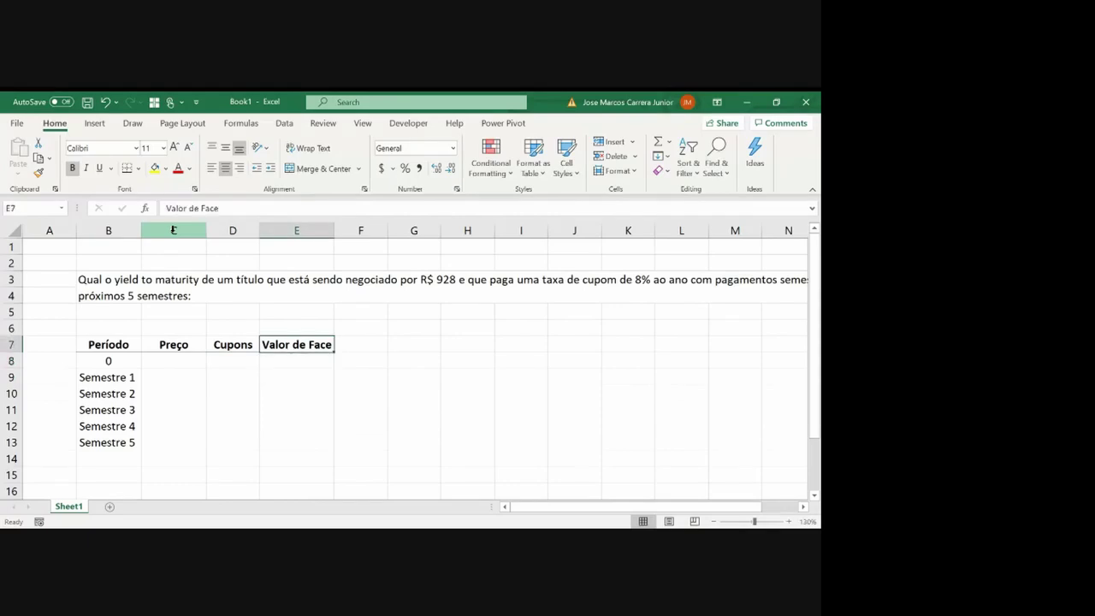
{"action": "key", "text": "ctrl+c"}
{"action": "key", "text": "Right"}
{"action": "key", "text": "ctrl+v"}
{"action": "key", "text": "Escape"}
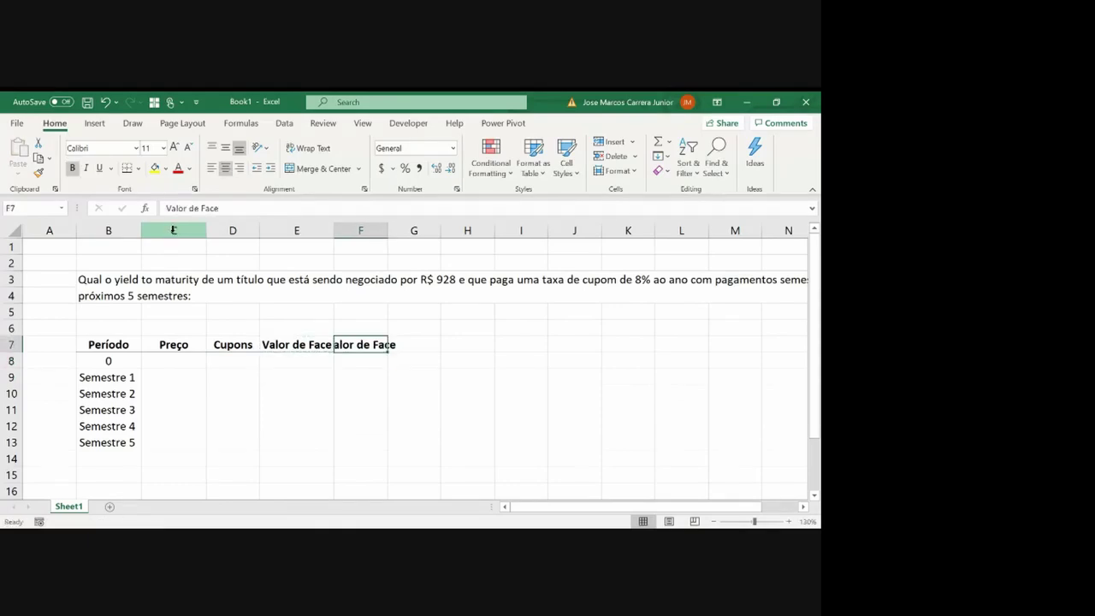
Replace the header in F7 with "Fluxo de Caixa" and autofit column F to it
{"action": "type", "text": "Flu"}
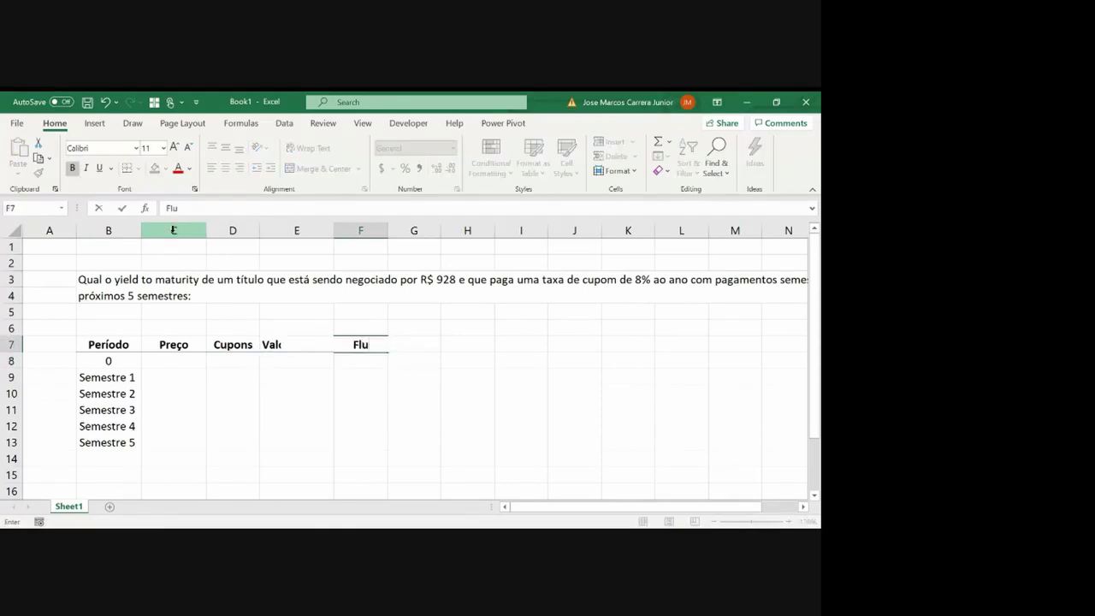
{"action": "type", "text": "xo de Caixa"}
{"action": "key", "text": "Return"}
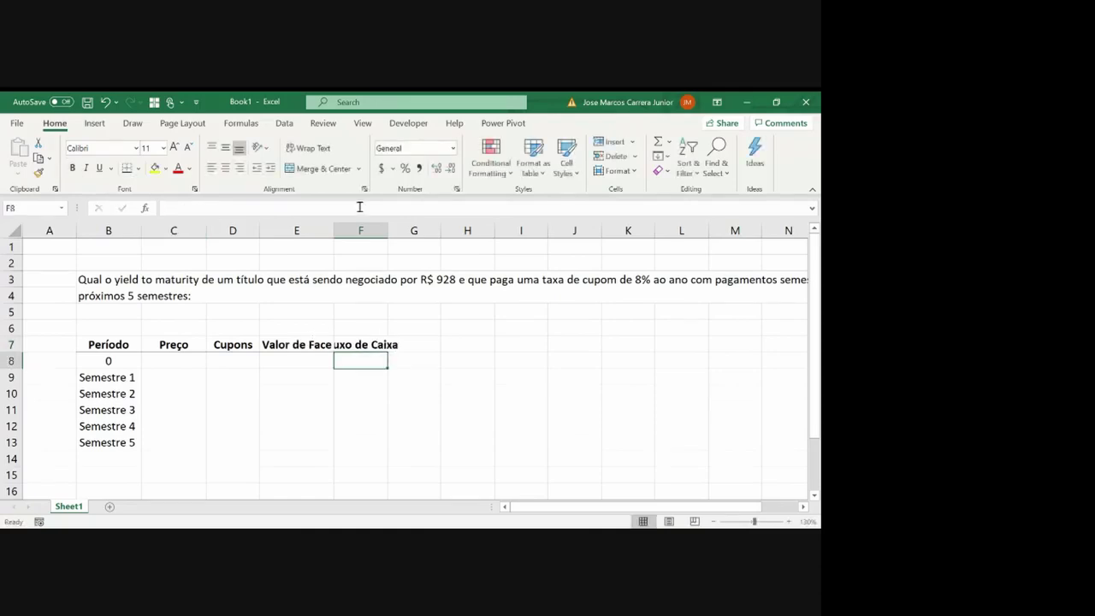
{"action": "double_click", "coordinate": [387, 225]}
Add a bottom border to the Semestre 5 row across B13:F13
{"action": "key", "text": "Left"}
{"action": "key", "text": "Left"}
{"action": "key", "text": "Left"}
{"action": "key", "text": "Left"}
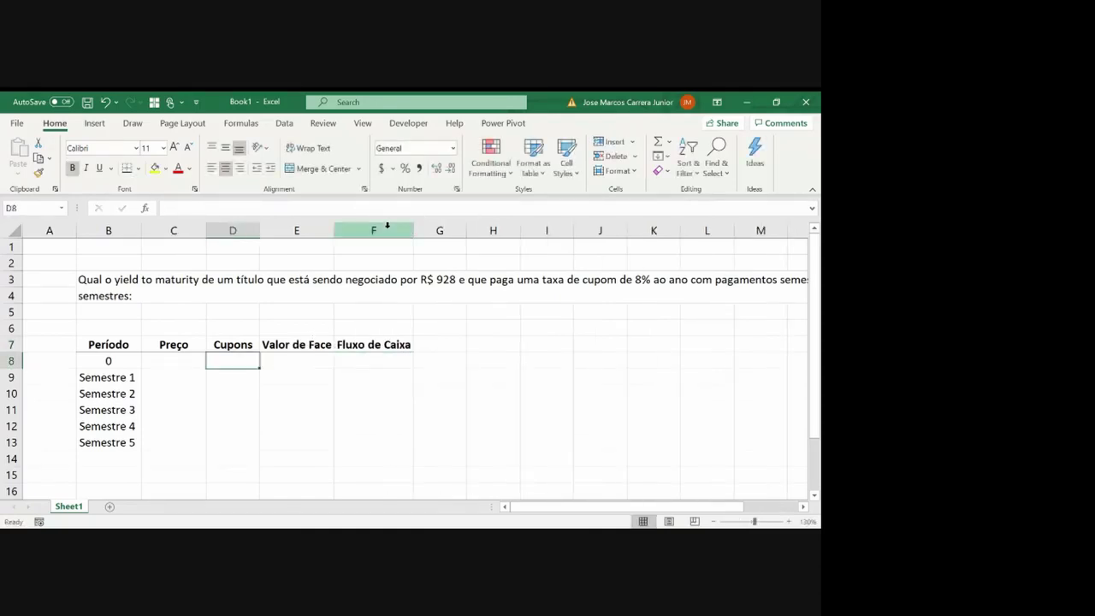
{"action": "key", "text": "Down"}
{"action": "key", "text": "Down"}
{"action": "key", "text": "Down"}
{"action": "key", "text": "Down"}
{"action": "key", "text": "Down"}
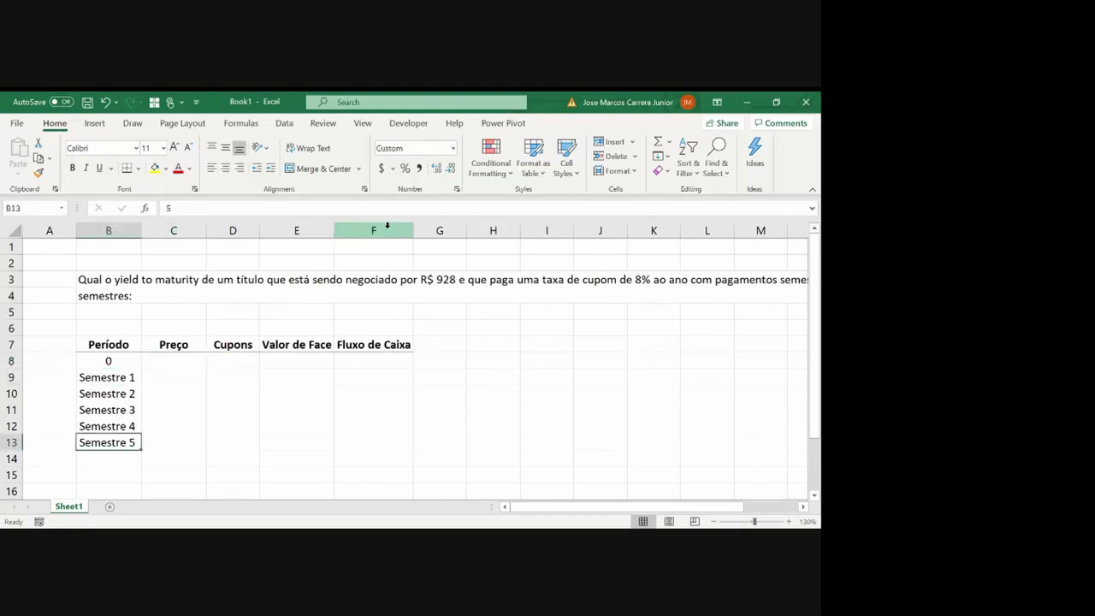
{"action": "key", "text": "shift+Right"}
{"action": "key", "text": "shift+Right"}
{"action": "key", "text": "shift+Right"}
{"action": "key", "text": "shift+Right"}
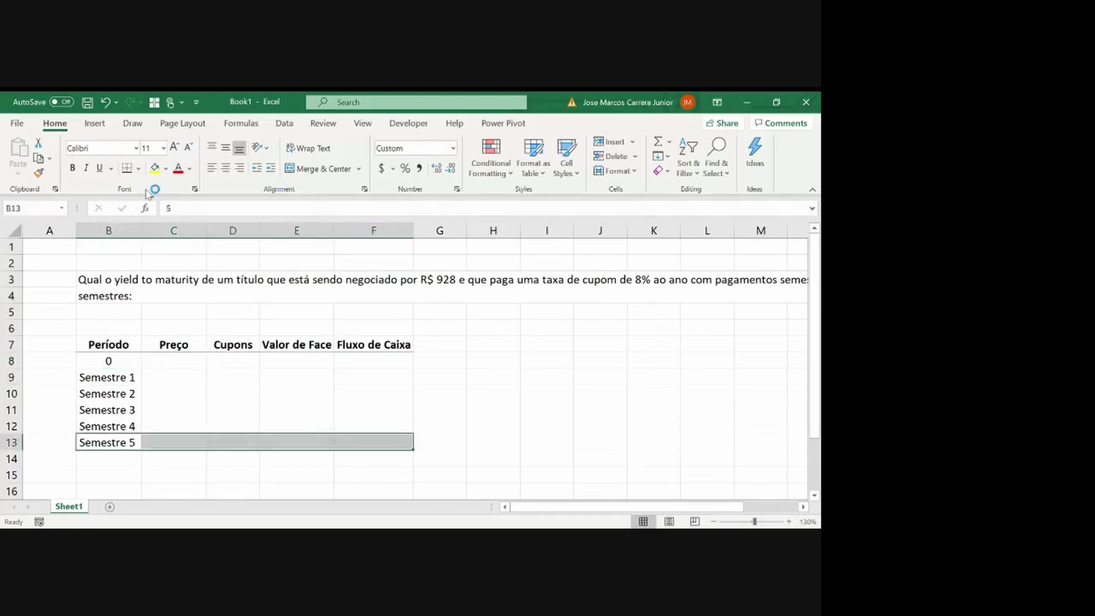
{"action": "key", "text": "Left"}
{"action": "key", "text": "Right"}
{"action": "key", "text": "Right"}
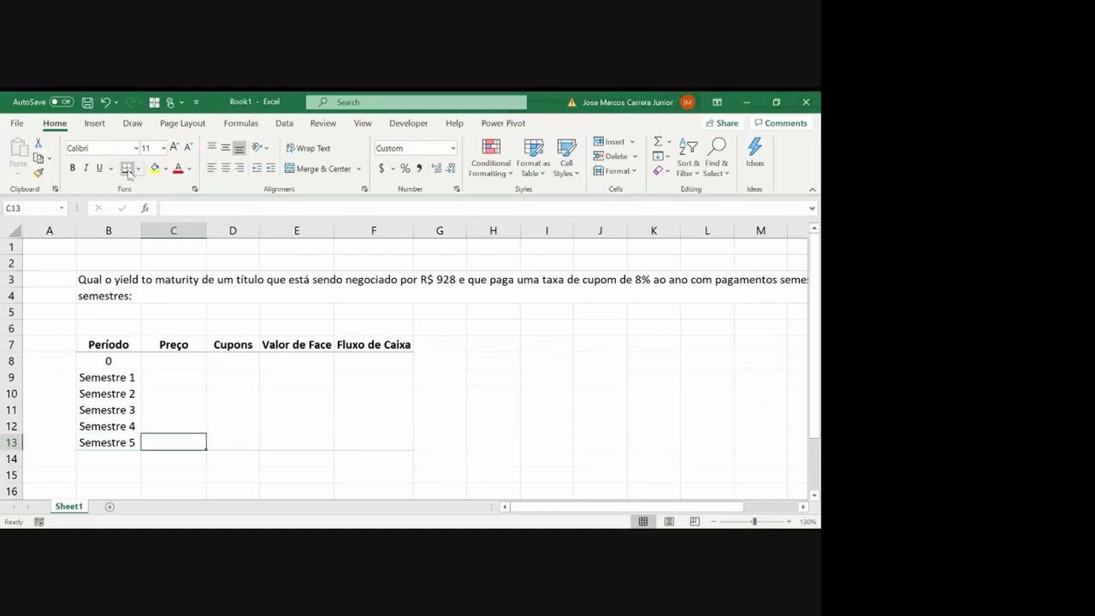
Enter 928 as the Preço for period 0 in cell C8
{"action": "key", "text": "Up"}
{"action": "key", "text": "Up"}
{"action": "key", "text": "Up"}
{"action": "key", "text": "Up"}
{"action": "key", "text": "Up"}
{"action": "type", "text": "928"}
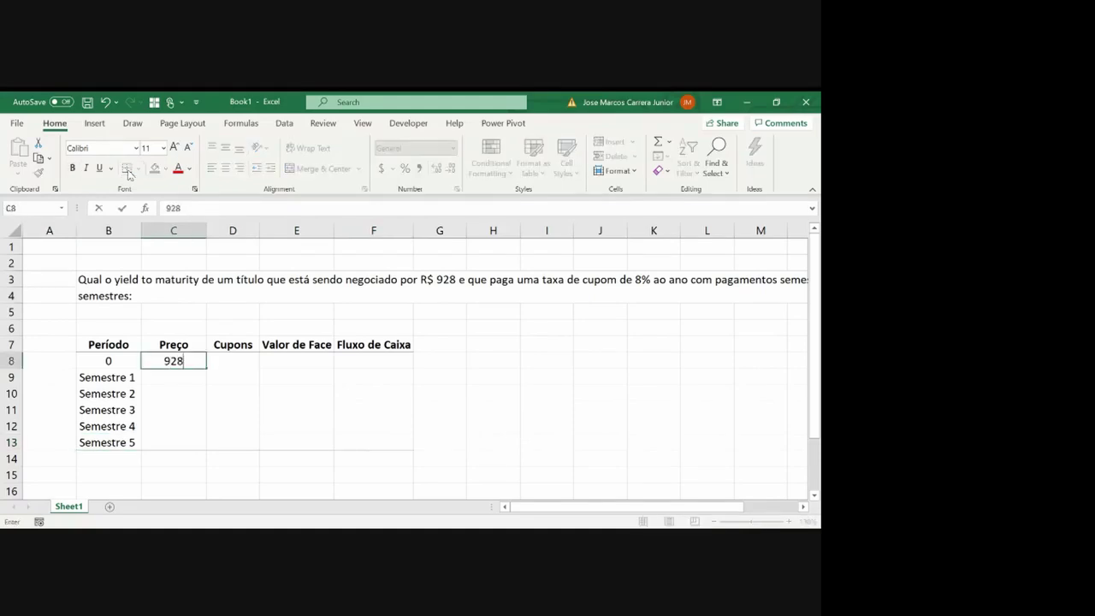
{"action": "key", "text": "Return"}
Set C8:F13 to a Number format with two decimals, a thousands separator and black negatives in parentheses
{"action": "key", "text": "Up"}
{"action": "key", "text": "shift+Down"}
{"action": "key", "text": "shift+Right"}
{"action": "key", "text": "shift+Right"}
{"action": "key", "text": "shift+Right"}
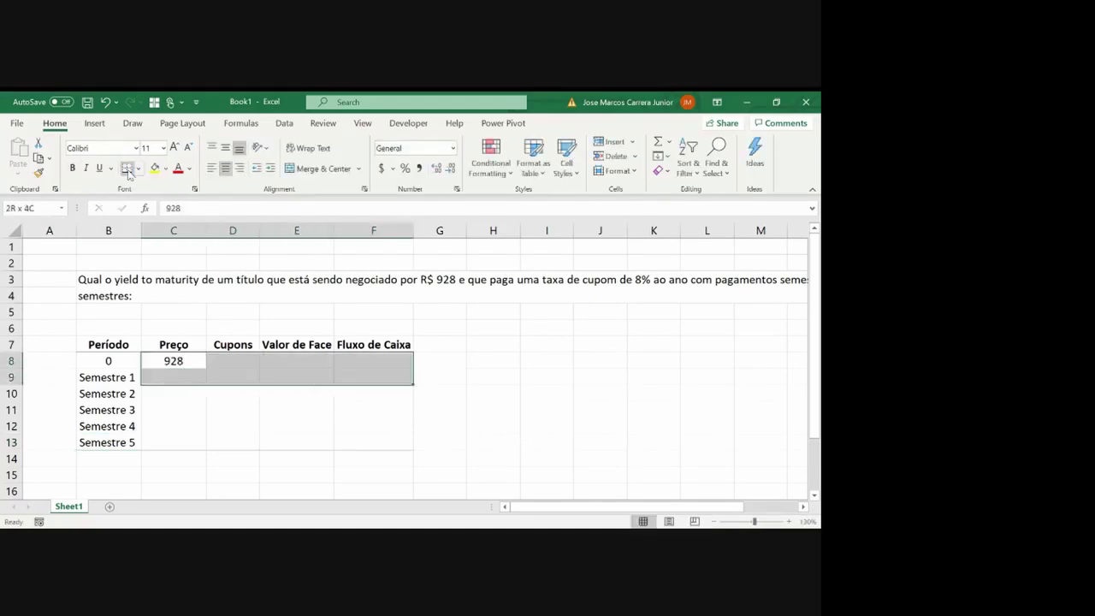
{"action": "key", "text": "shift+Down"}
{"action": "key", "text": "shift+Down"}
{"action": "key", "text": "shift+Down"}
{"action": "key", "text": "shift+Down"}
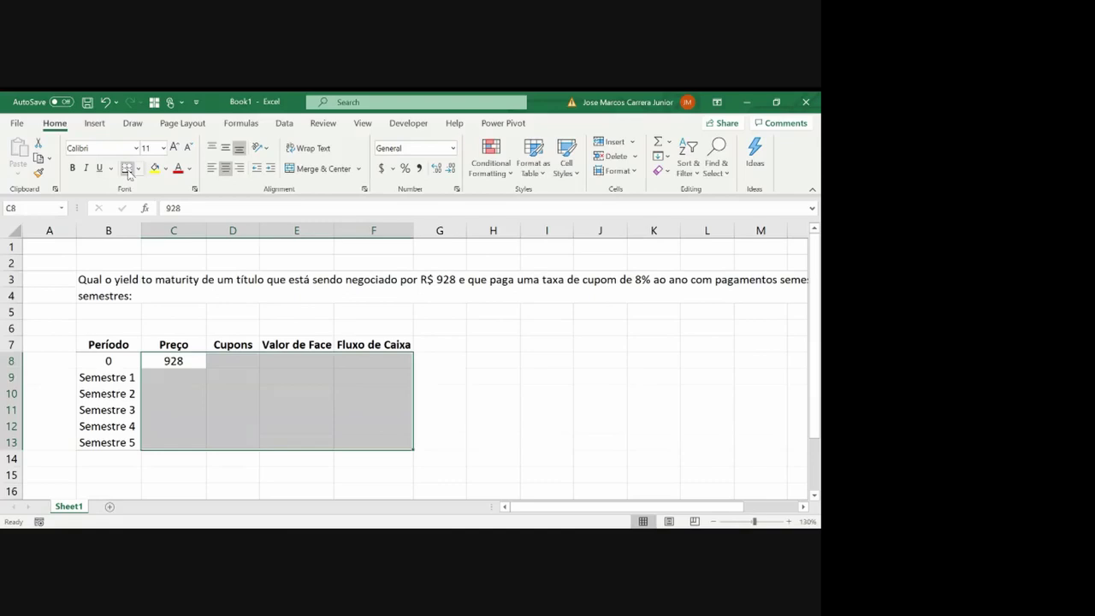
{"action": "right_click", "coordinate": [227, 376]}
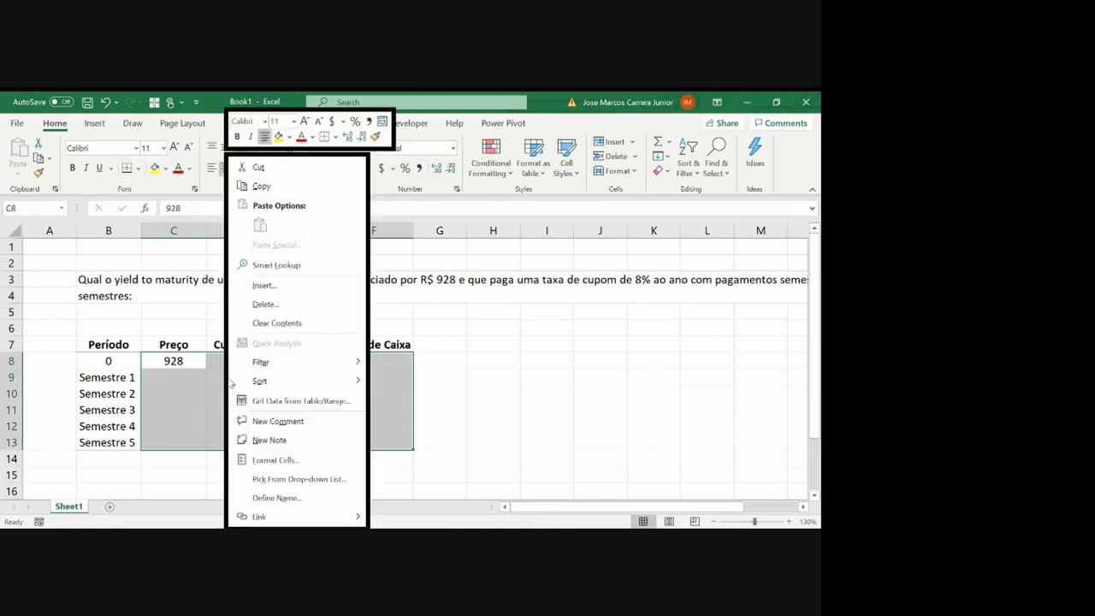
{"action": "left_click", "coordinate": [278, 462]}
{"action": "left_click", "coordinate": [164, 266]}
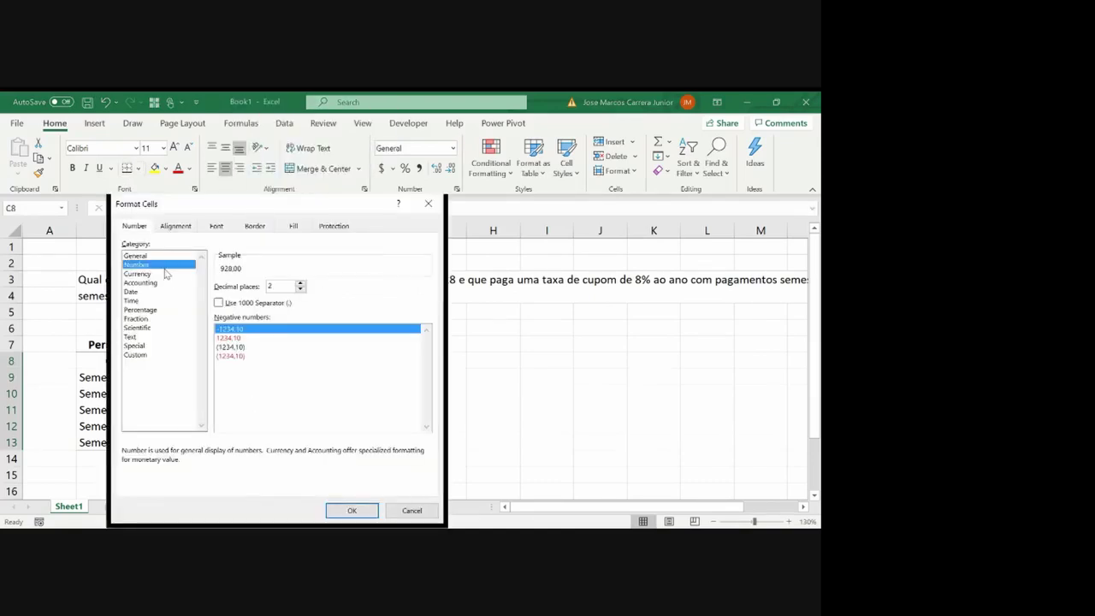
{"action": "left_click", "coordinate": [235, 346]}
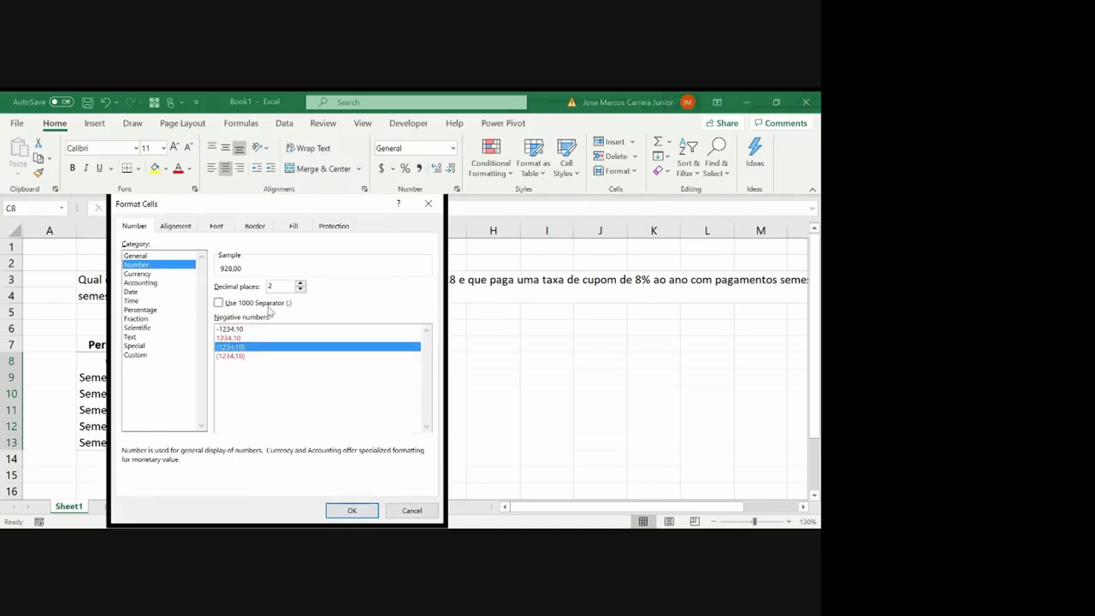
{"action": "left_click", "coordinate": [269, 304]}
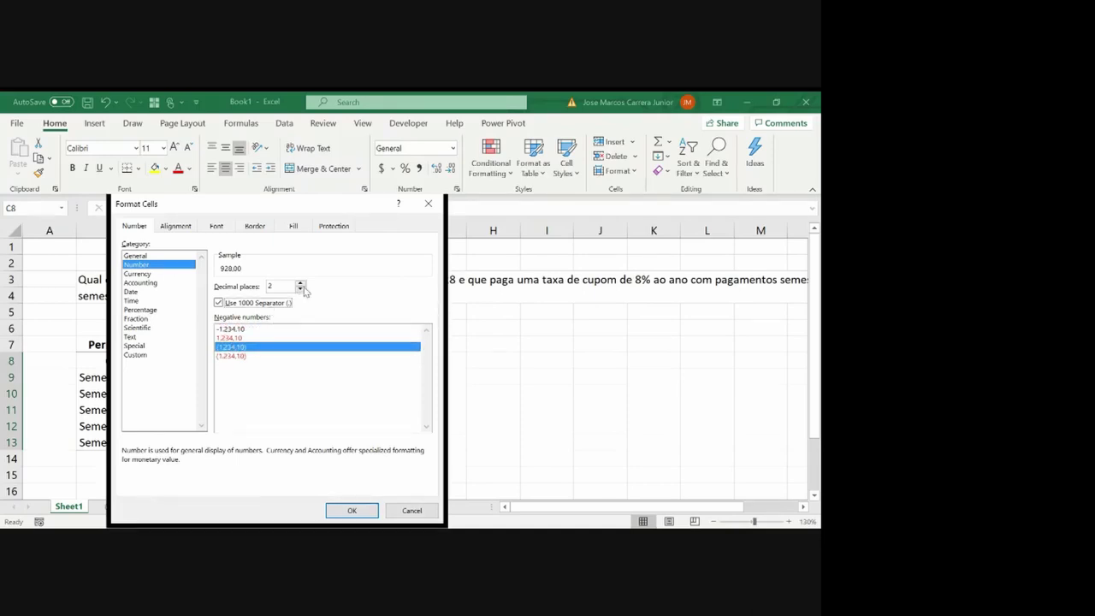
Turn the number format into a custom one with an "R$ " prefix for both positive and negative values and apply it
{"action": "left_click", "coordinate": [171, 354]}
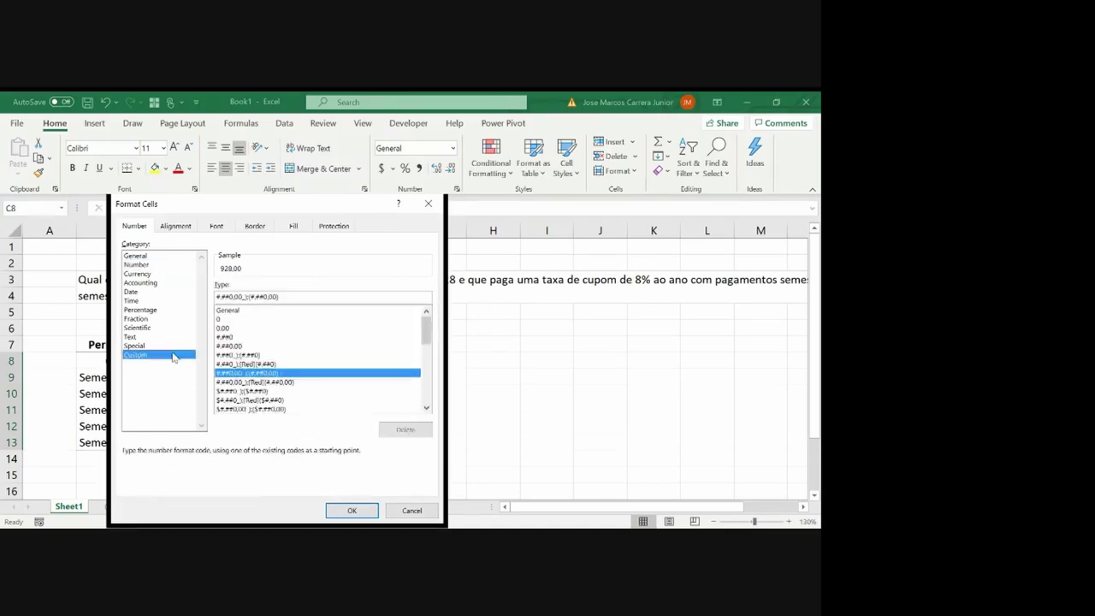
{"action": "left_click", "coordinate": [220, 297]}
{"action": "type", "text": "R$ "}
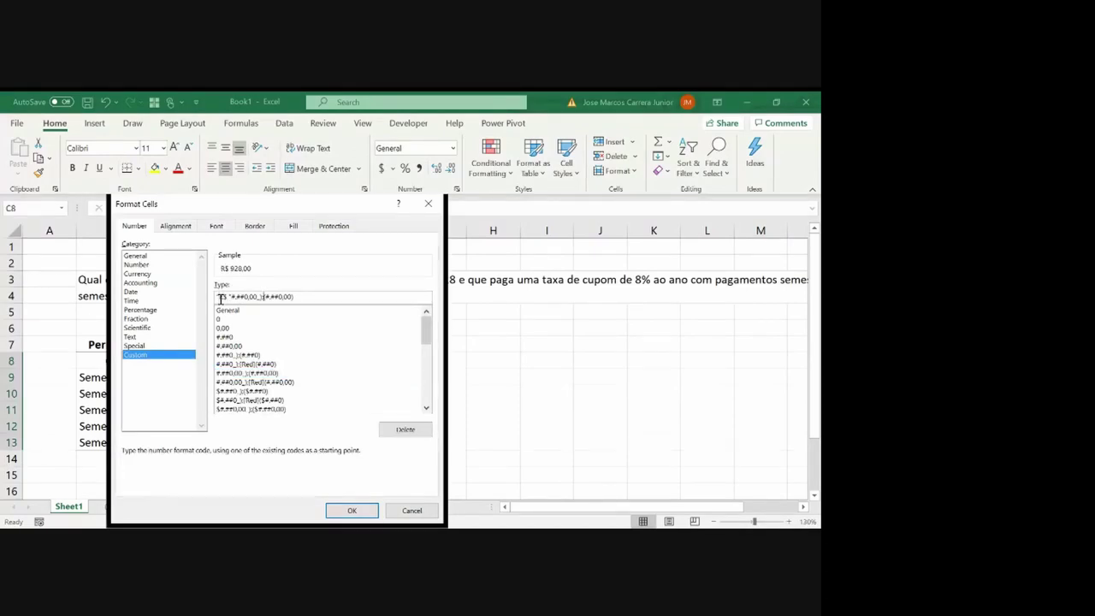
{"action": "type", "text": " R$"}
{"action": "key", "text": "Return"}
Change the price in C8 to the negative value -928
{"action": "key", "text": "Right"}
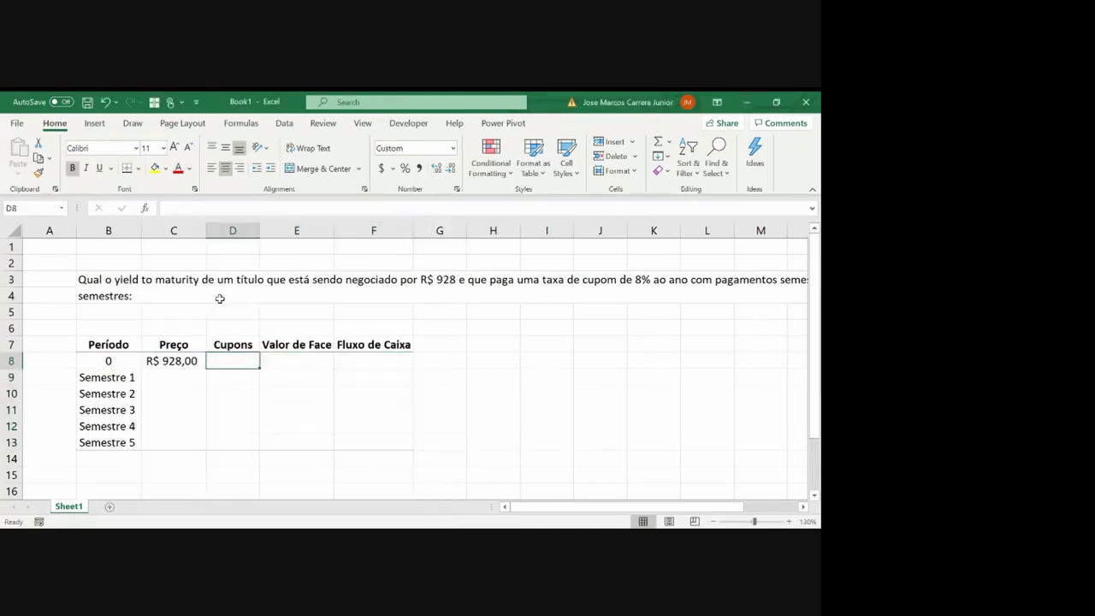
{"action": "key", "text": "Left"}
{"action": "key", "text": "F2"}
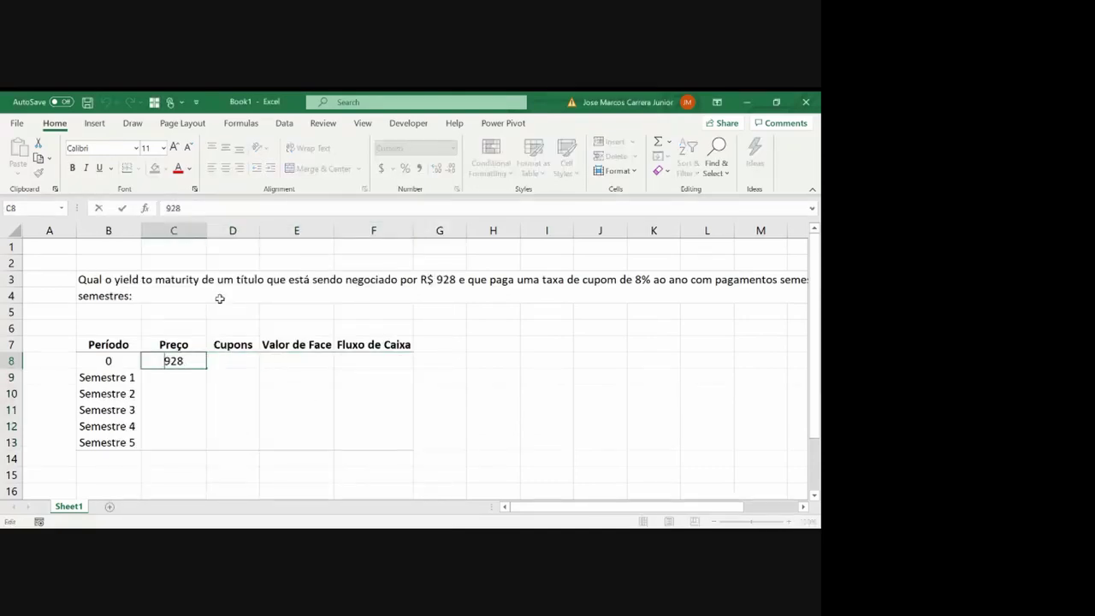
{"action": "key", "text": "Return"}
Enter 1000 as the Valor de Face for Semestre 5 in cell E13
{"action": "key", "text": "Right"}
{"action": "key", "text": "Right"}
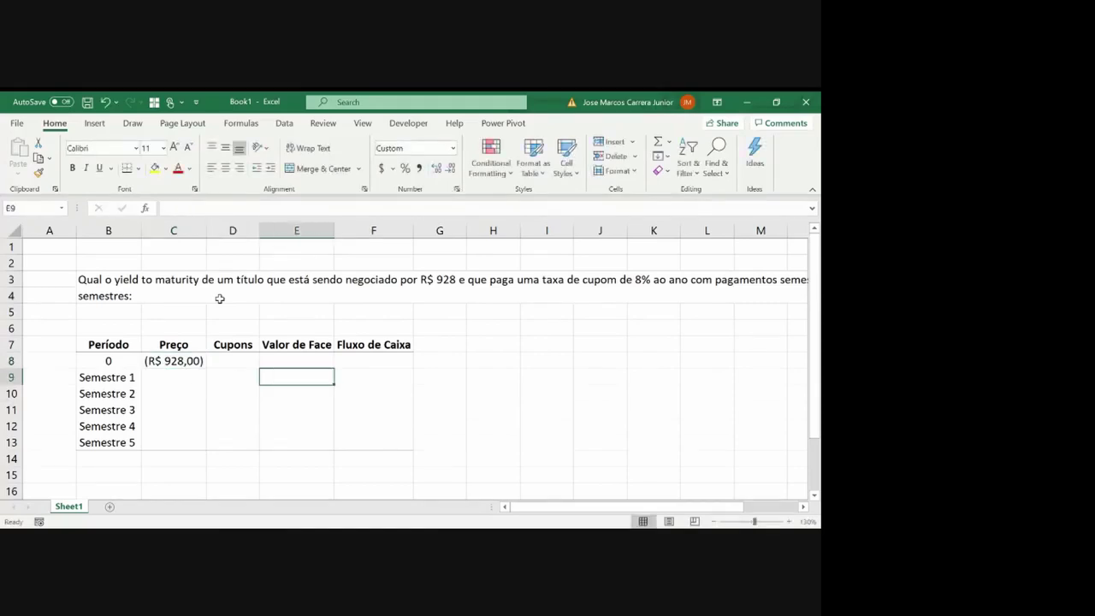
{"action": "key", "text": "Up"}
{"action": "key", "text": "Up"}
{"action": "key", "text": "Down"}
{"action": "key", "text": "Down"}
{"action": "key", "text": "Down"}
{"action": "key", "text": "Down"}
{"action": "key", "text": "Down"}
{"action": "key", "text": "Down"}
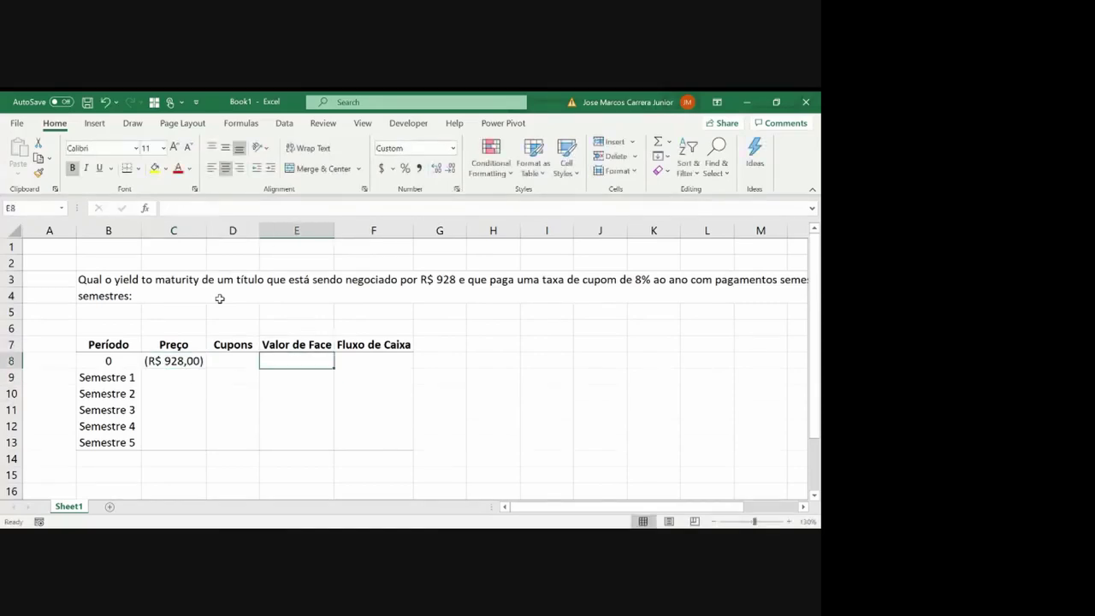
{"action": "type", "text": "1000"}
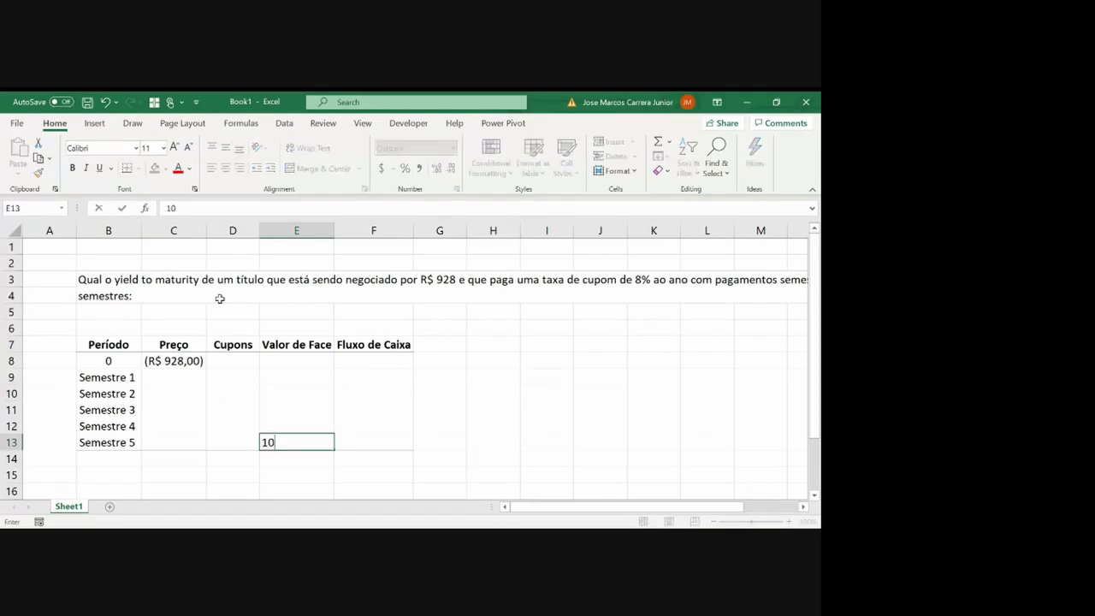
{"action": "key", "text": "Return"}
Enter the formula =SUM(C8:E8) in F8 to total the period 0 cash flow
{"action": "key", "text": "Up"}
{"action": "key", "text": "Up"}
{"action": "key", "text": "Up"}
{"action": "key", "text": "Up"}
{"action": "key", "text": "Up"}
{"action": "key", "text": "Up"}
{"action": "key", "text": "Up"}
{"action": "key", "text": "Down"}
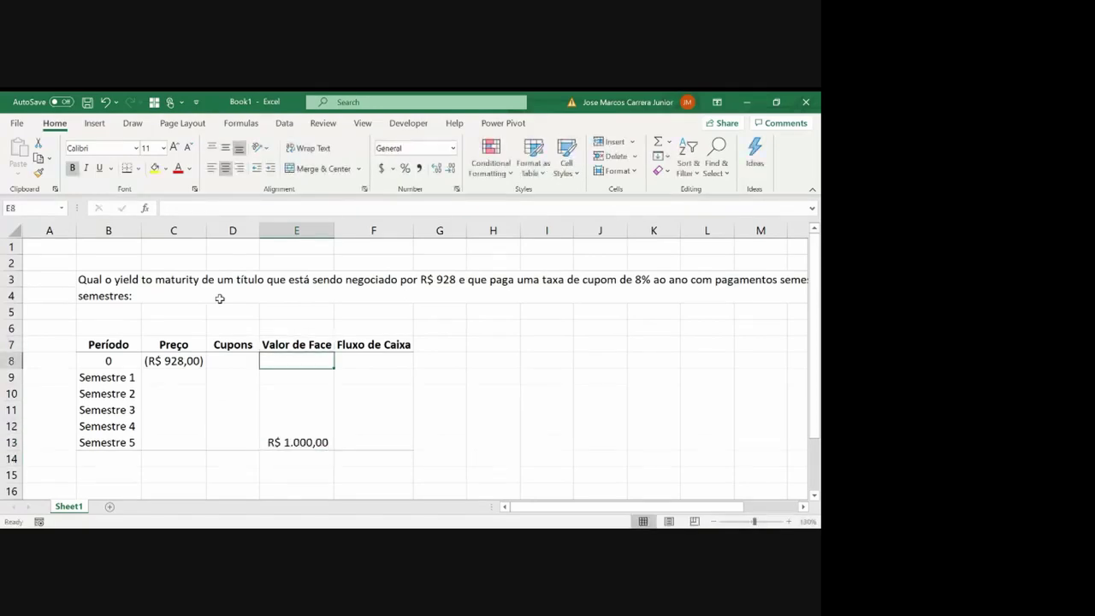
{"action": "key", "text": "Right"}
{"action": "type", "text": "=sum("}
{"action": "key", "text": "Left"}
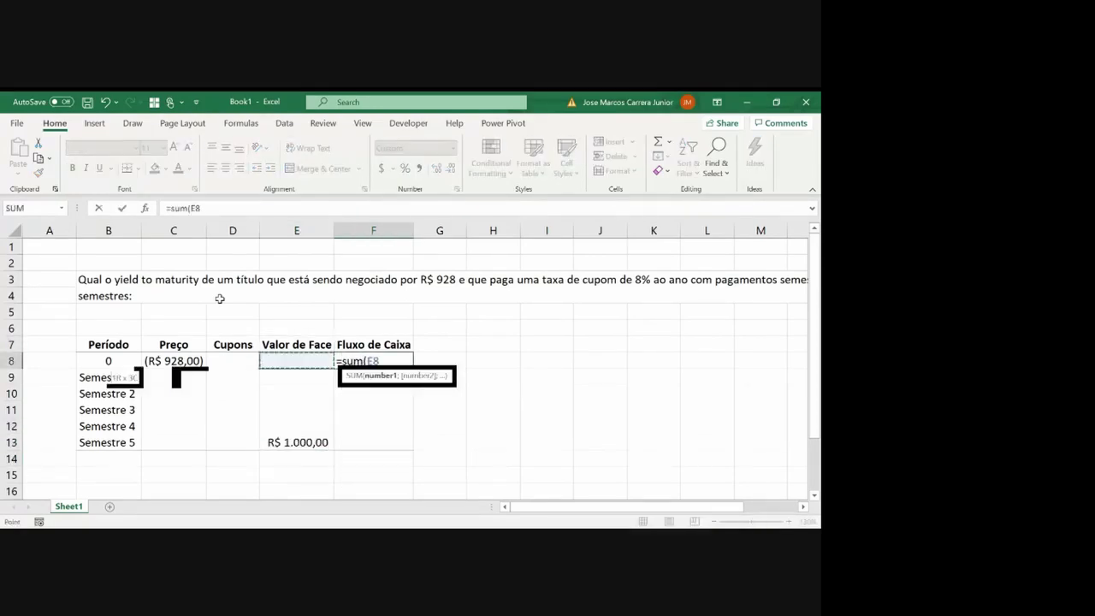
{"action": "key", "text": "shift+Left"}
{"action": "key", "text": "shift+Left"}
{"action": "key", "text": "Return"}
Copy the F8 sum formula down through F13 for all five semesters
{"action": "key", "text": "Up"}
{"action": "key", "text": "ctrl+c"}
{"action": "key", "text": "shift+Down"}
{"action": "key", "text": "shift+Down"}
{"action": "key", "text": "shift+Down"}
{"action": "key", "text": "shift+Down"}
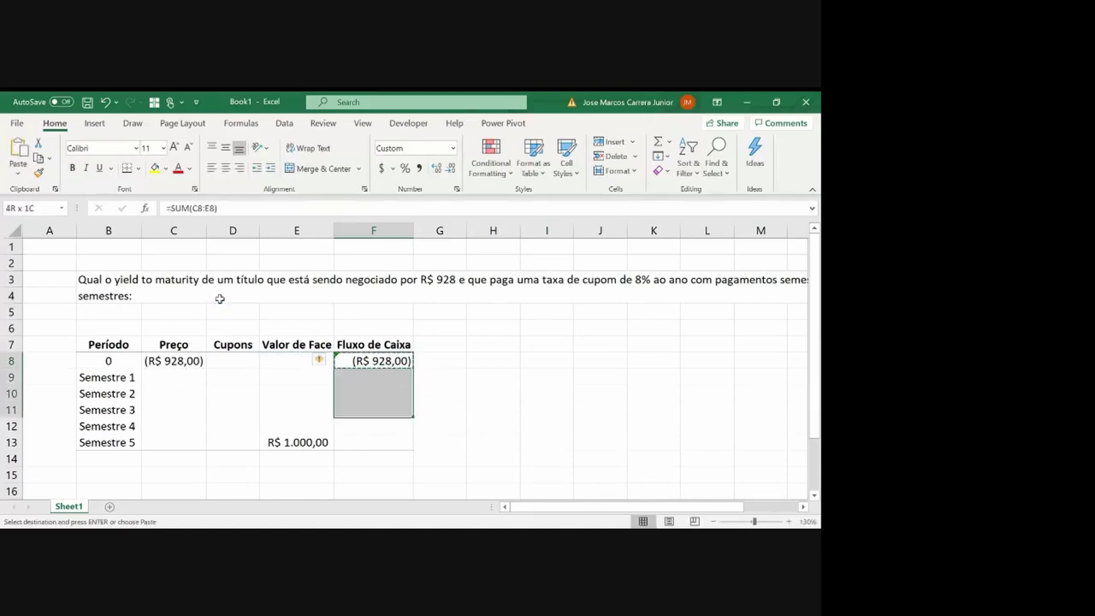
{"action": "key", "text": "shift+Down"}
{"action": "key", "text": "ctrl+v"}
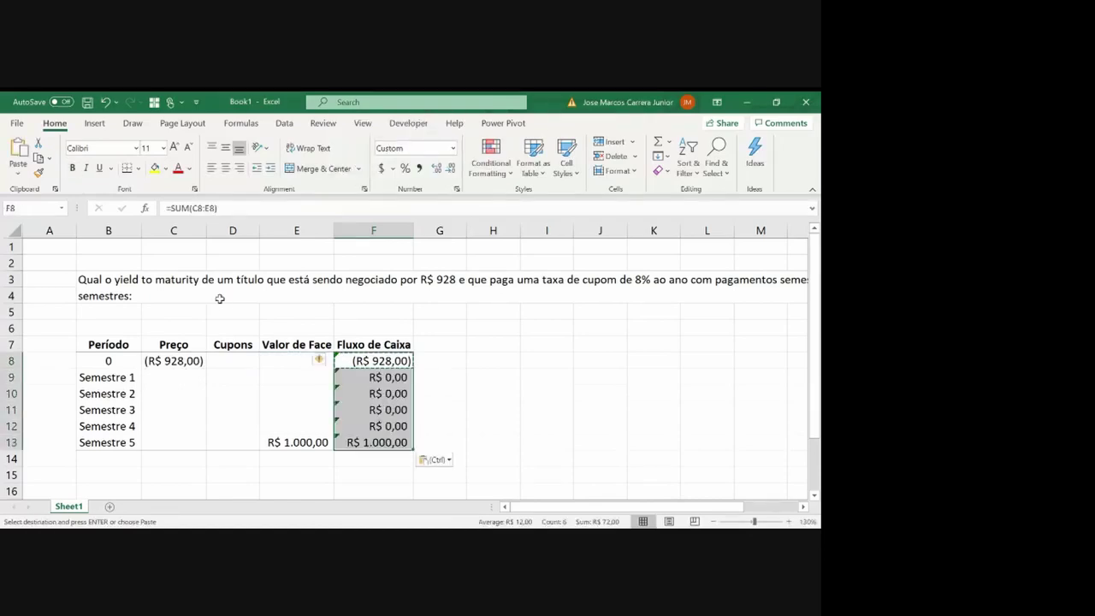
{"action": "key", "text": "Escape"}
Center the values in the table body C8:F13
{"action": "key", "text": "Left"}
{"action": "key", "text": "Left"}
{"action": "key", "text": "Left"}
{"action": "key", "text": "shift+Down"}
{"action": "key", "text": "shift+Down"}
{"action": "key", "text": "shift+Right"}
{"action": "key", "text": "shift+Right"}
{"action": "key", "text": "shift+Right"}
{"action": "key", "text": "shift+Down"}
{"action": "key", "text": "shift+Down"}
{"action": "key", "text": "shift+Down"}
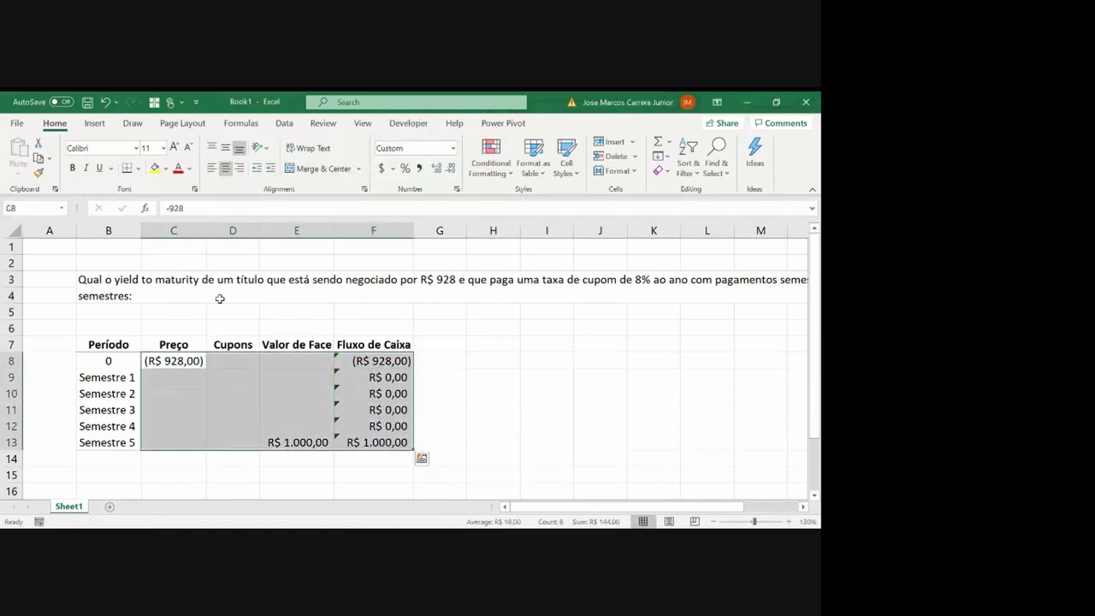
{"action": "left_click", "coordinate": [225, 168]}
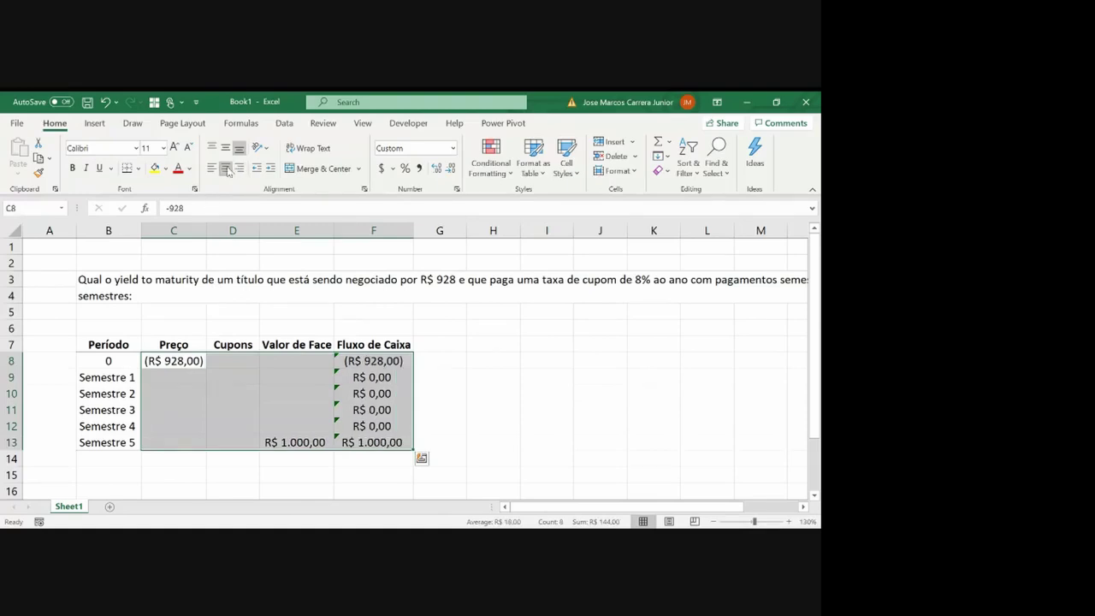
{"action": "left_click", "coordinate": [306, 396]}
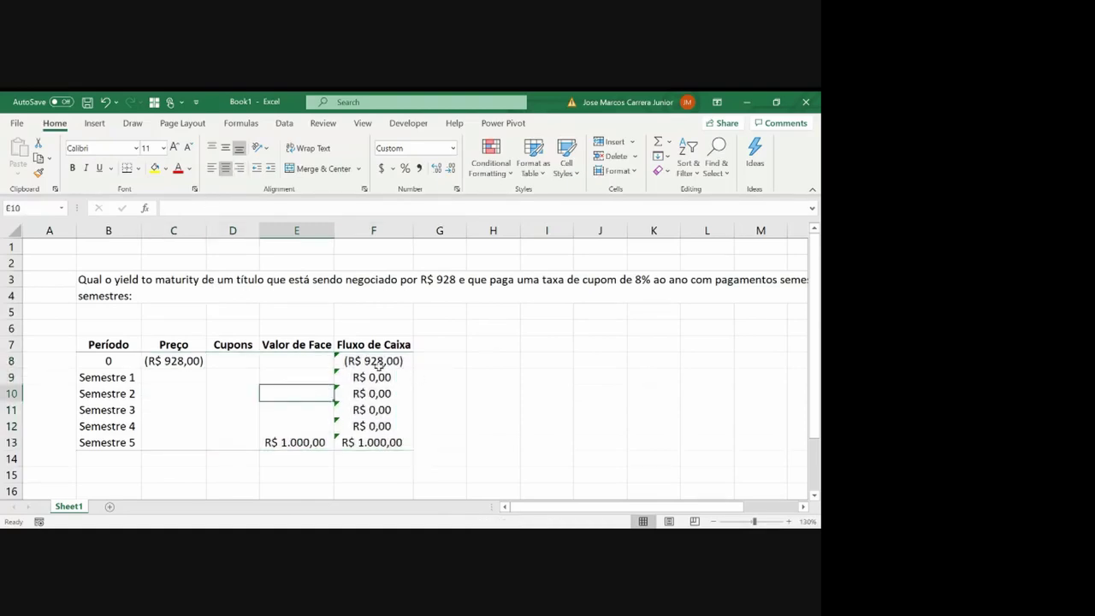
Make the Fluxo de Caixa values in F8:F13 bold
{"action": "left_click", "coordinate": [378, 362]}
{"action": "key", "text": "shift+Down"}
{"action": "key", "text": "shift+Down"}
{"action": "key", "text": "shift+Down"}
{"action": "key", "text": "shift+Down"}
{"action": "key", "text": "shift+Down"}
{"action": "key", "text": "ctrl+b"}
Enter the label "Taxa de Cupom" in B15 and its rate of 8% in C15
{"action": "key", "text": "Left"}
{"action": "key", "text": "Left"}
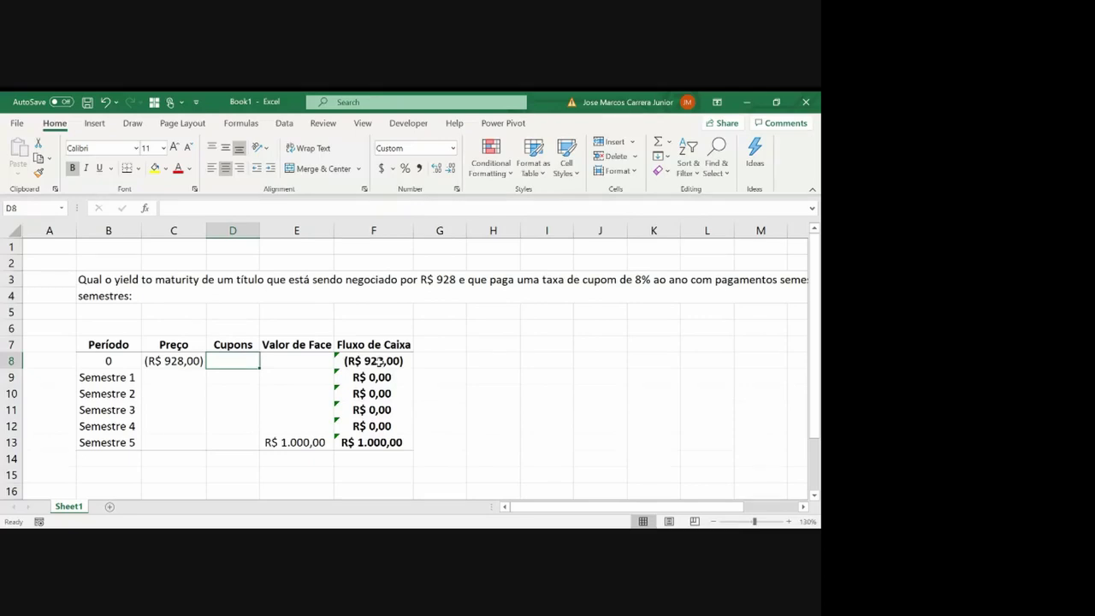
{"action": "key", "text": "Down"}
{"action": "key", "text": "Down"}
{"action": "key", "text": "Down"}
{"action": "key", "text": "Down"}
{"action": "key", "text": "Down"}
{"action": "key", "text": "Down"}
{"action": "key", "text": "Down"}
{"action": "key", "text": "Left"}
{"action": "key", "text": "Left"}
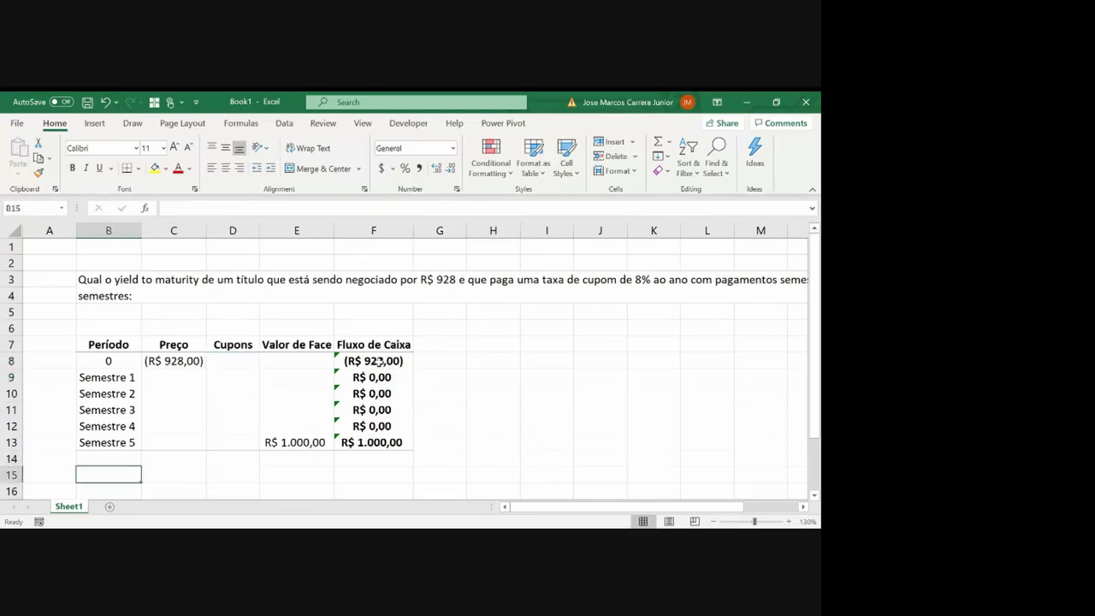
{"action": "type", "text": "Taxa"}
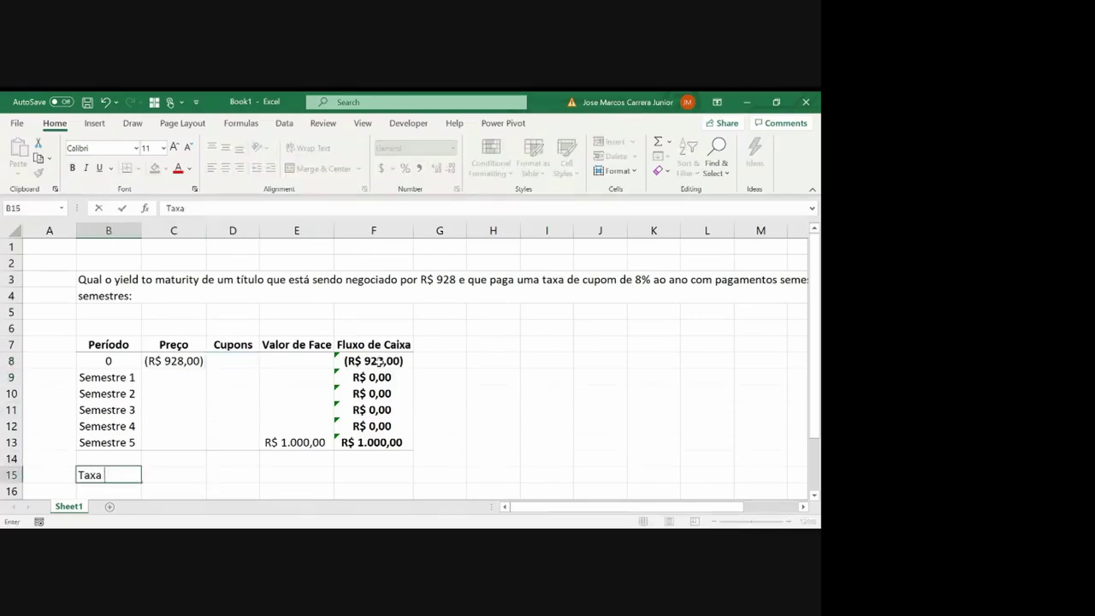
{"action": "type", "text": " de Cupom"}
{"action": "key", "text": "Tab"}
{"action": "type", "text": "8"}
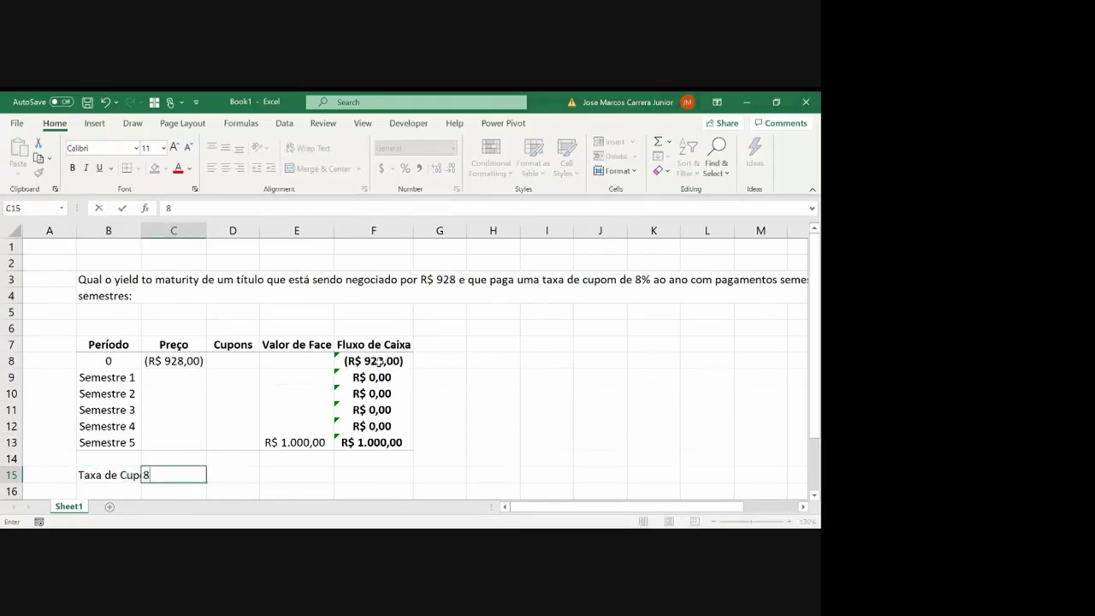
{"action": "type", "text": "%"}
{"action": "key", "text": "Return"}
{"action": "key", "text": "Up"}
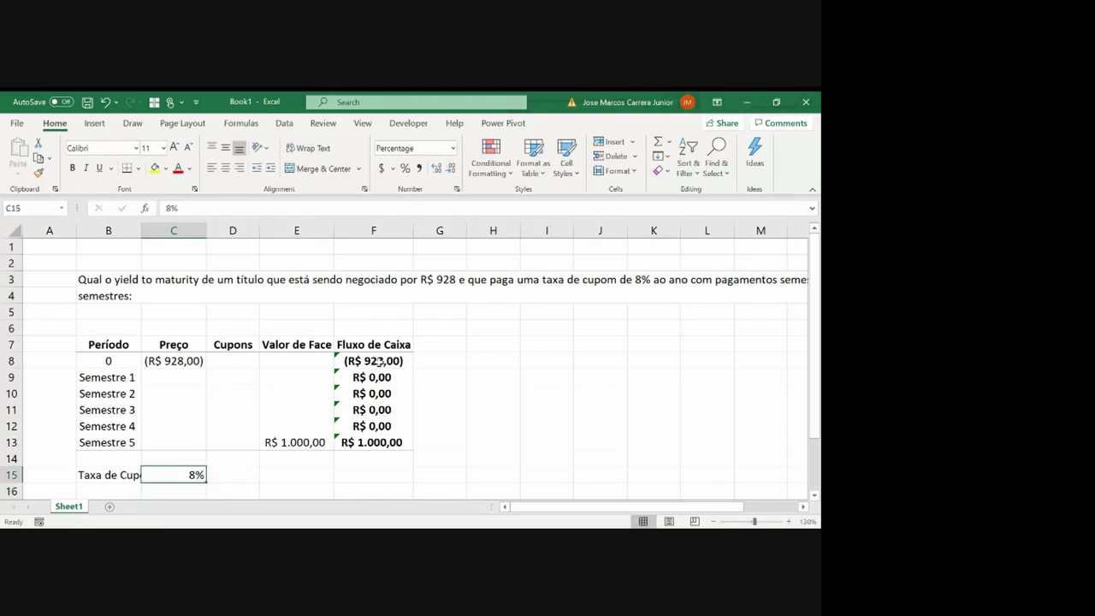
Extend the label in B15 to "Taxa de Cupom Annual" and autofit column B to it
{"action": "double_click", "coordinate": [142, 231]}
{"action": "key", "text": "Left"}
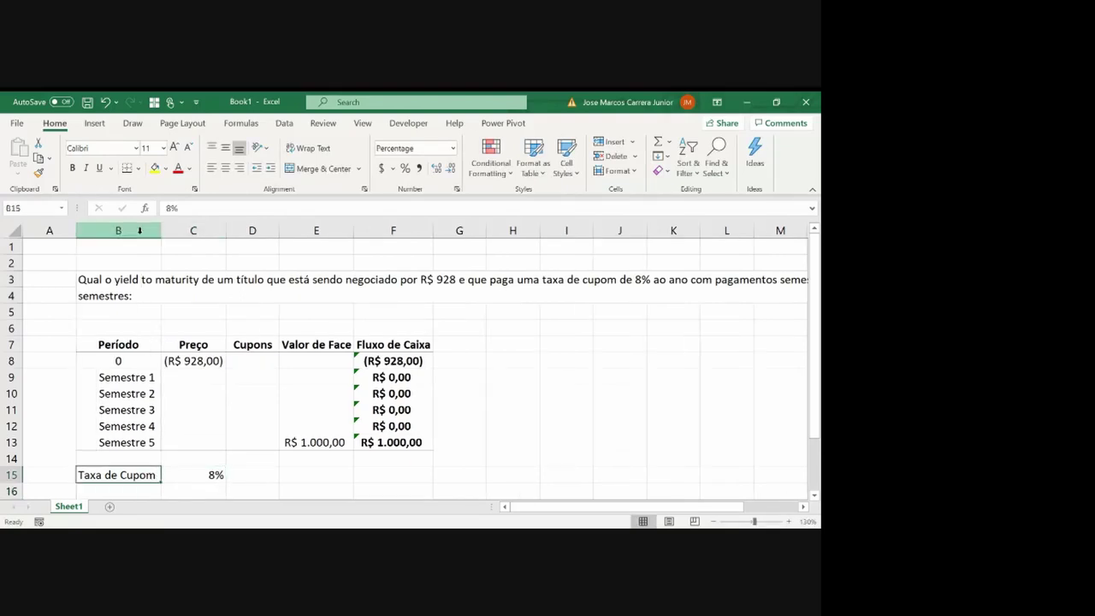
{"action": "key", "text": "F2"}
{"action": "type", "text": "A"}
{"action": "key", "text": "Return"}
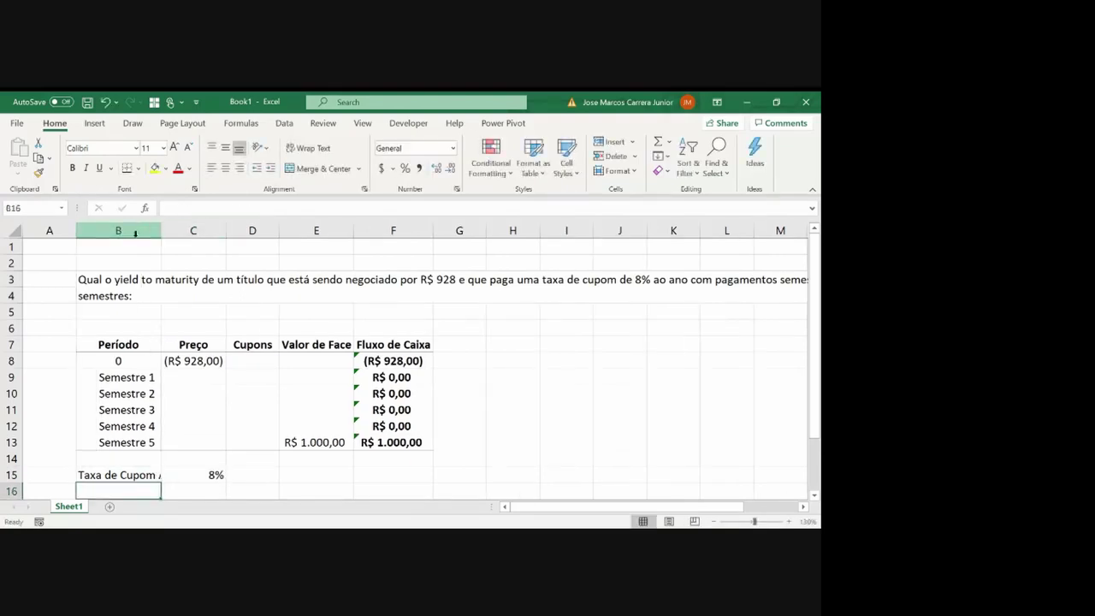
{"action": "double_click", "coordinate": [161, 233]}
{"action": "key", "text": "Up"}
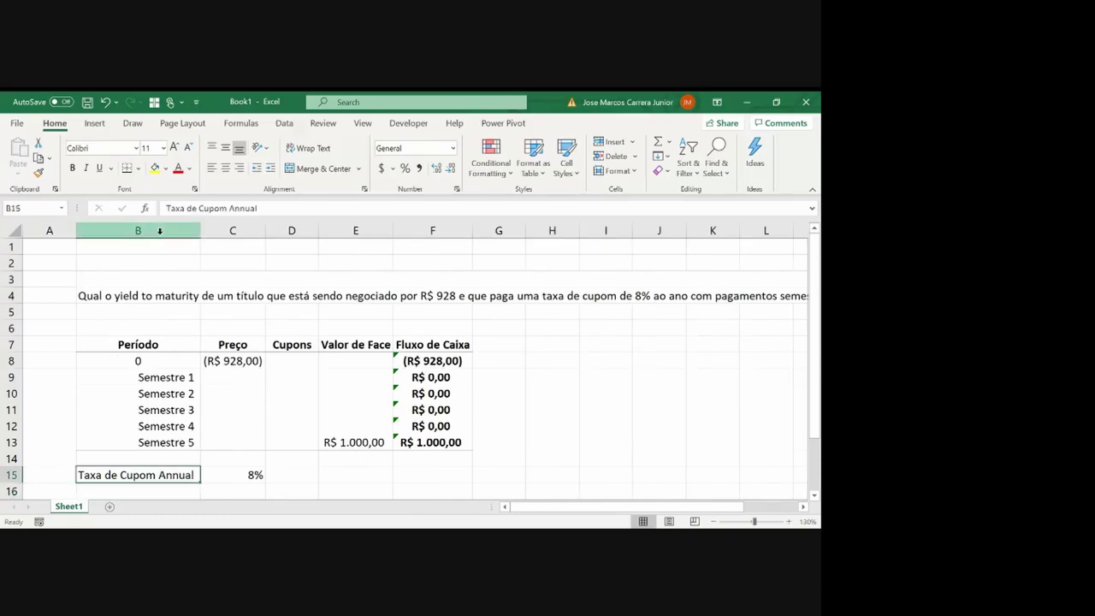
Correct the label in B15 to "Taxa de Cupom Anual"
{"action": "key", "text": "F2"}
{"action": "key", "text": "Left"}
{"action": "key", "text": "Left"}
{"action": "key", "text": "BackSpace"}
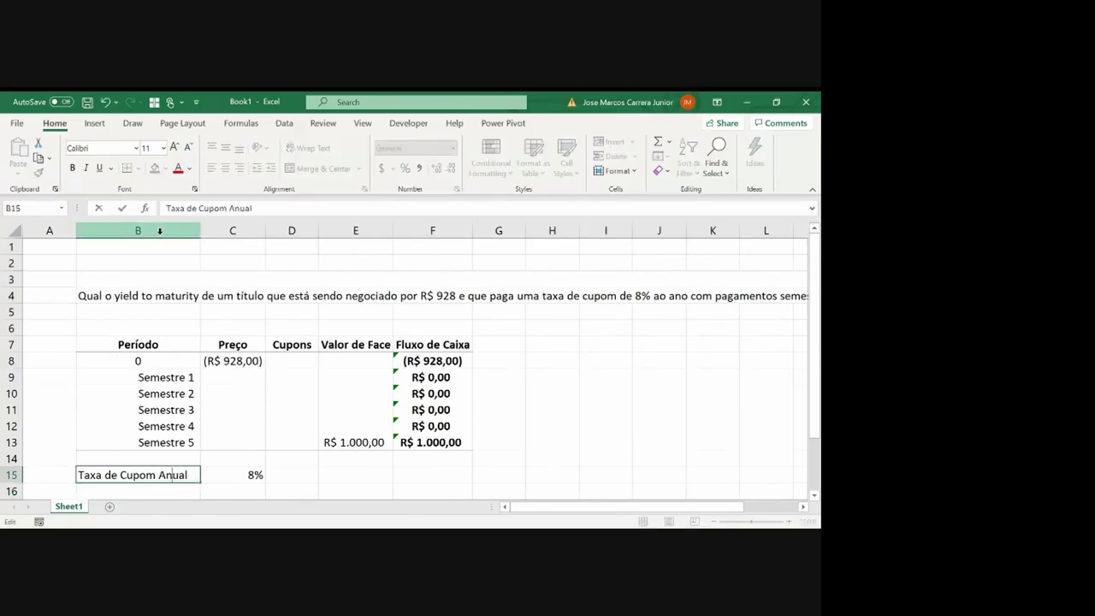
{"action": "key", "text": "Return"}
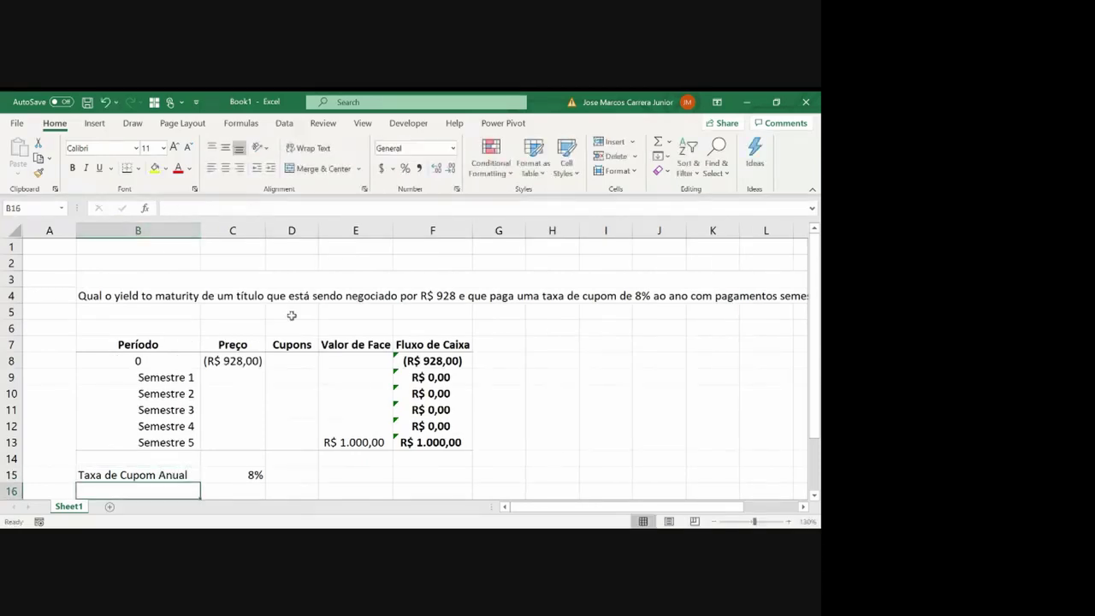
Center the contents of column B and narrow the column slightly to suit the "Taxa de Cupom Anual" label
{"action": "left_click", "coordinate": [198, 230]}
{"action": "left_click", "coordinate": [225, 167]}
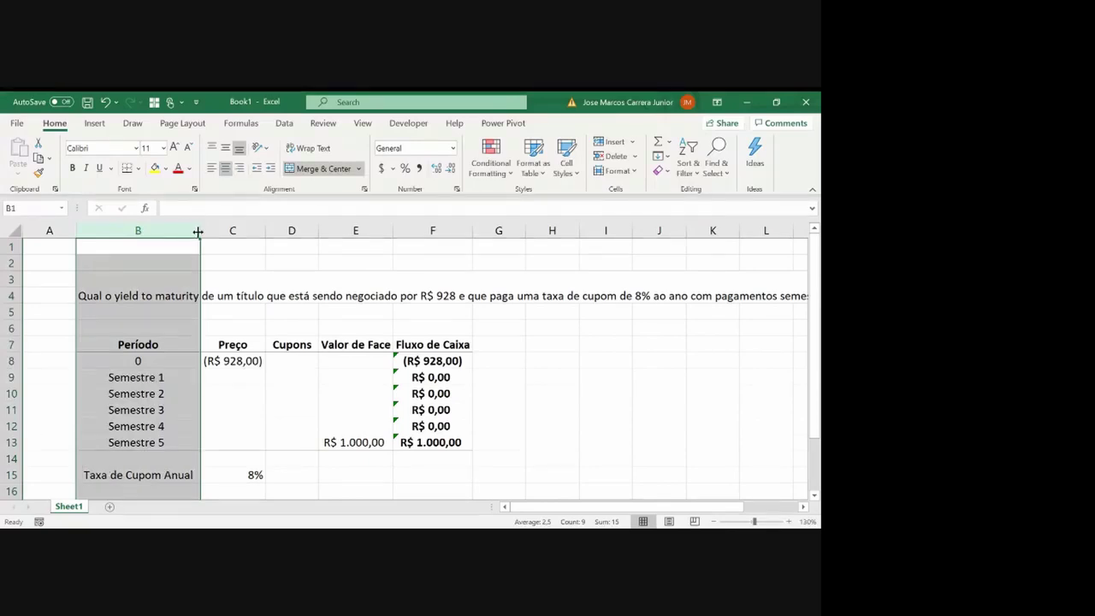
{"action": "left_click_drag", "start_coordinate": [200, 231], "coordinate": [193, 231]}
Center the rate in C15 and give it a custom percentage format with one decimal place and the suffix " a.a."
{"action": "left_click", "coordinate": [160, 474]}
{"action": "key", "text": "Right"}
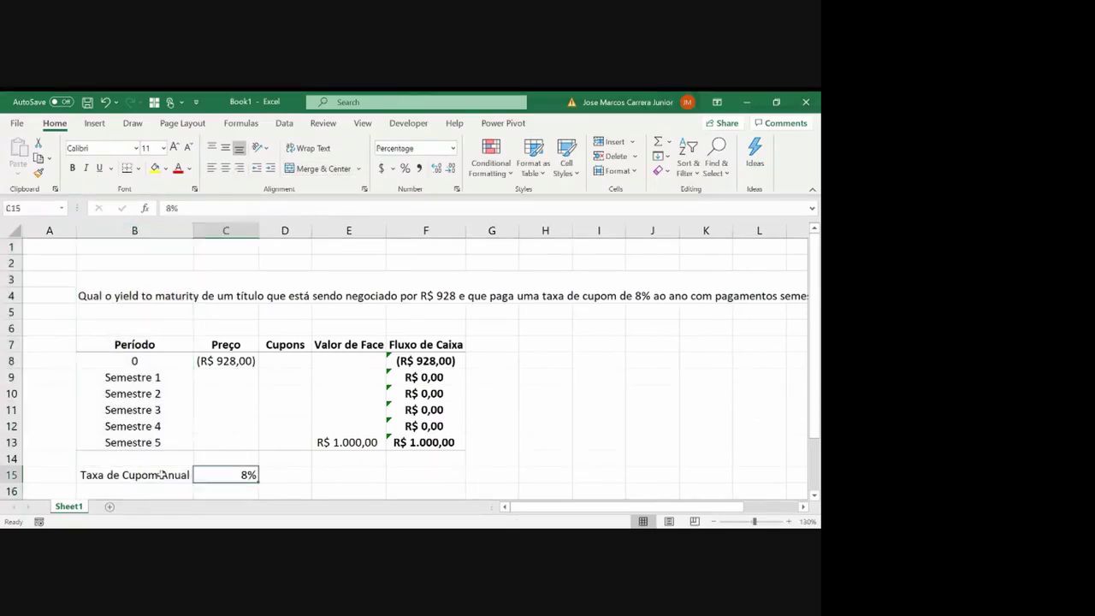
{"action": "left_click", "coordinate": [226, 168]}
{"action": "right_click", "coordinate": [229, 476]}
{"action": "left_click", "coordinate": [284, 417]}
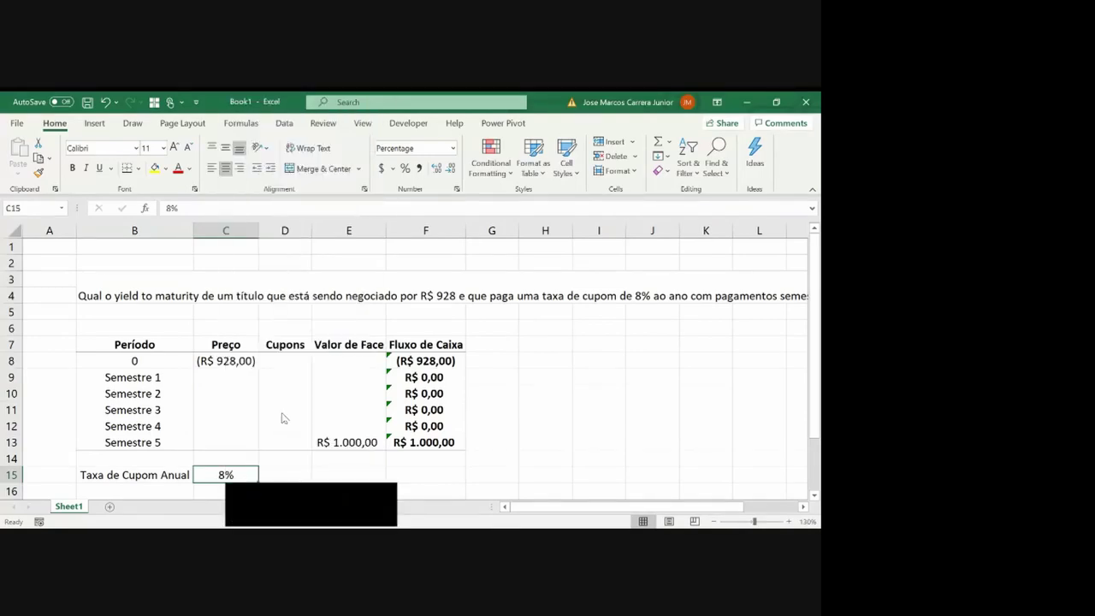
{"action": "left_click", "coordinate": [163, 354]}
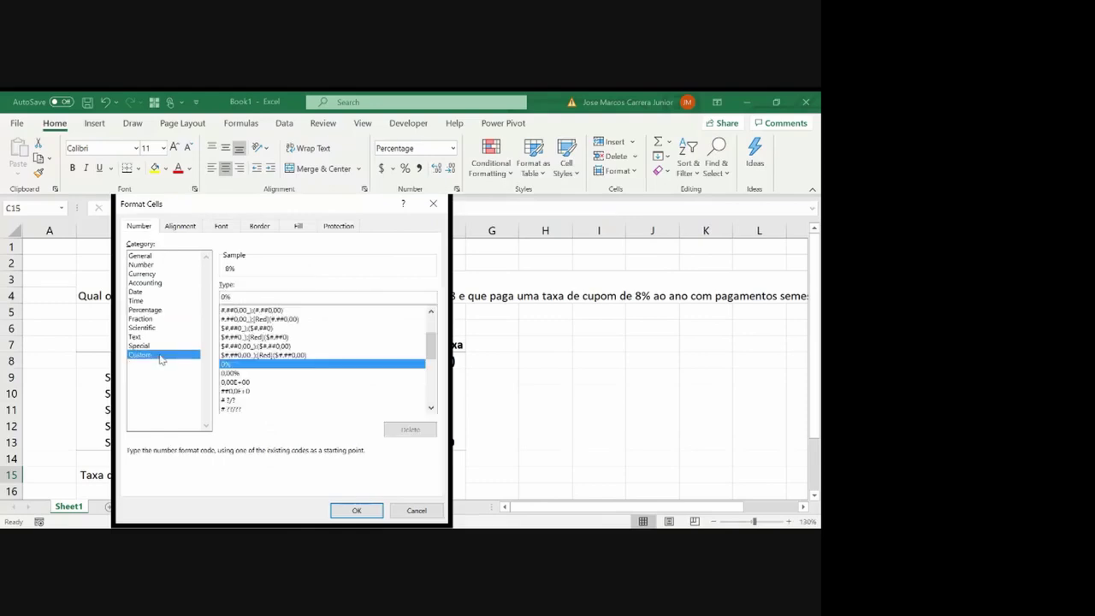
{"action": "type", "text": "\"a.a"}
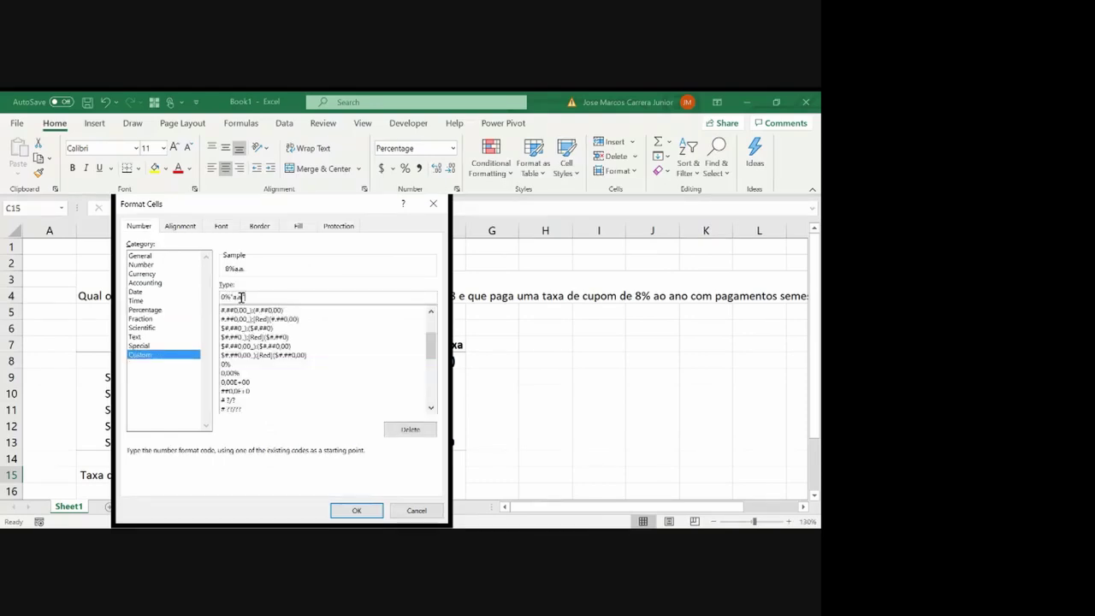
{"action": "type", "text": ".\""}
{"action": "key", "text": "Return"}
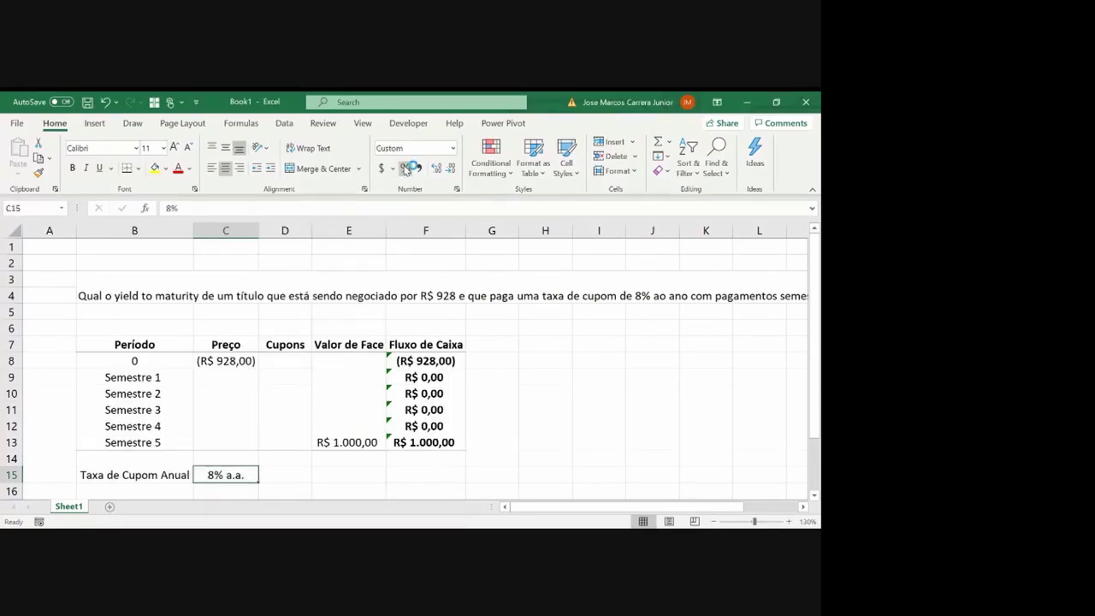
{"action": "left_click", "coordinate": [440, 170]}
{"action": "key", "text": "Return"}
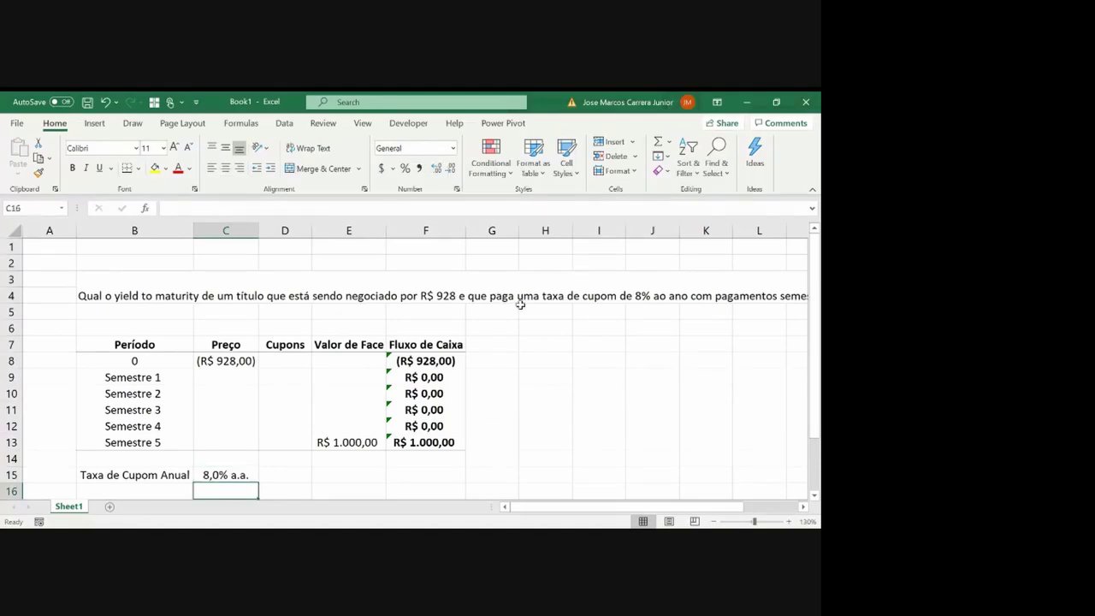
Shrink the blank row 14 by setting its font size to 2
{"action": "key", "text": "Up"}
{"action": "key", "text": "Up"}
{"action": "key", "text": "Left"}
{"action": "key", "text": "Left"}
{"action": "key", "text": "shift+space"}
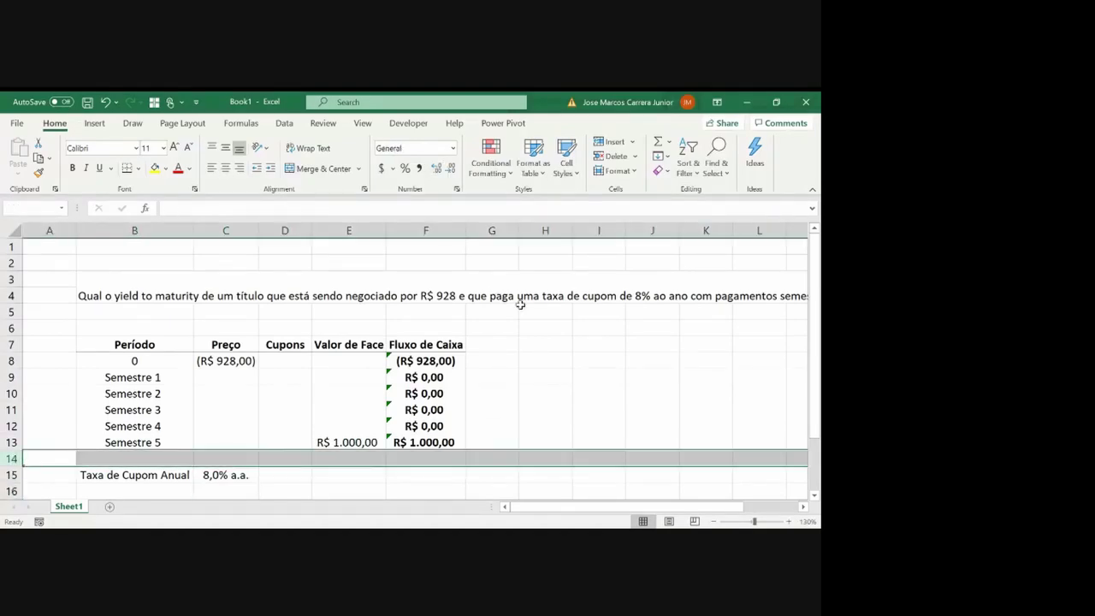
{"action": "left_click", "coordinate": [150, 148]}
{"action": "type", "text": "2"}
{"action": "key", "text": "Return"}
Copy the B15 label to B16 and change it to "Taxa de Cupom Semestre"
{"action": "key", "text": "Down"}
{"action": "key", "text": "Down"}
{"action": "key", "text": "Right"}
{"action": "key", "text": "Up"}
{"action": "key", "text": "ctrl+c"}
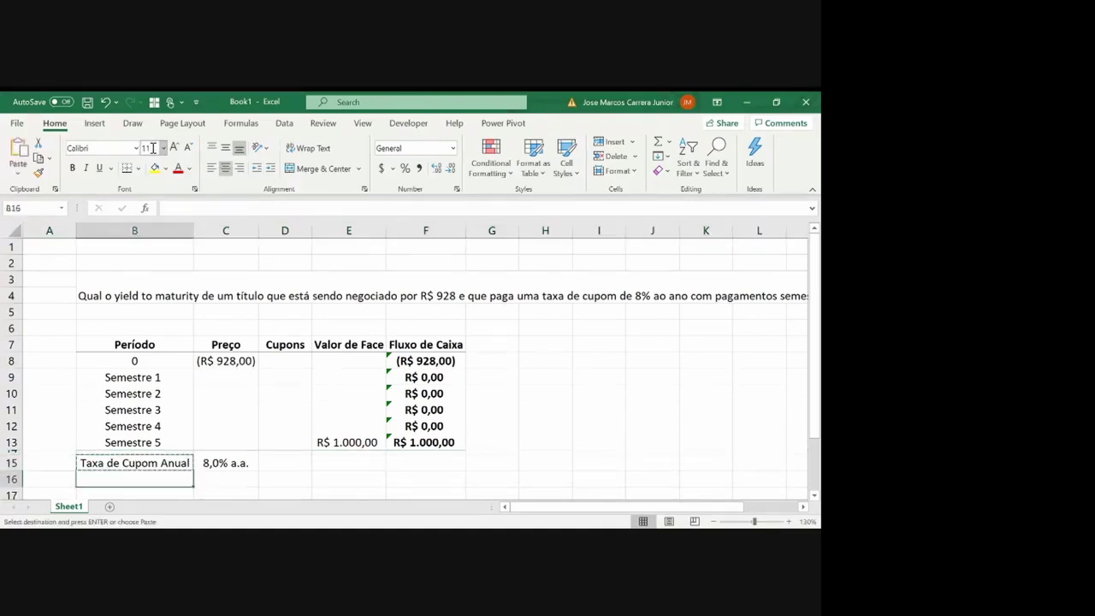
{"action": "key", "text": "Down"}
{"action": "key", "text": "ctrl+v"}
{"action": "key", "text": "F2"}
{"action": "key", "text": "BackSpace"}
{"action": "key", "text": "BackSpace"}
{"action": "key", "text": "BackSpace"}
{"action": "key", "text": "BackSpace"}
{"action": "key", "text": "BackSpace"}
{"action": "type", "text": "Se"}
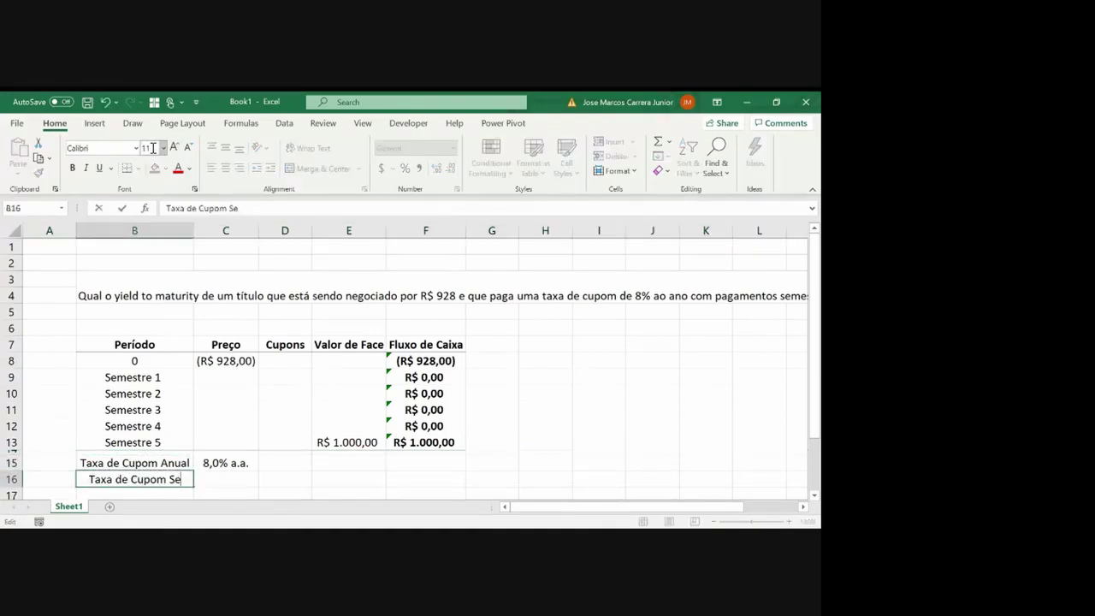
{"action": "type", "text": "mestre"}
{"action": "key", "text": "Return"}
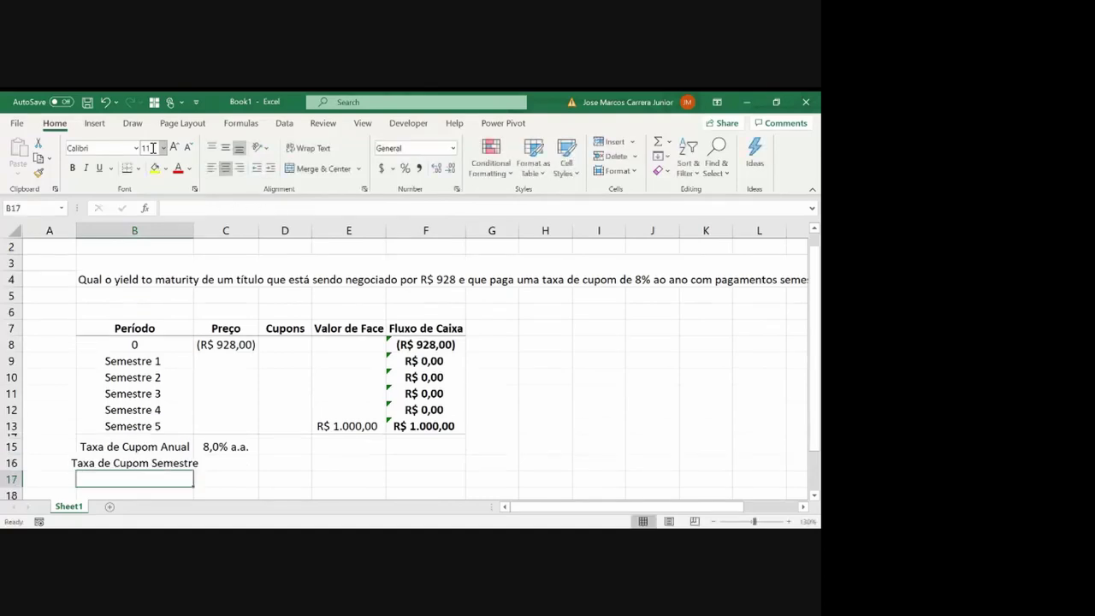
Autofit column B to the B16 label and left-align the labels in B15:B16
{"action": "key", "text": "Up"}
{"action": "double_click", "coordinate": [195, 229]}
{"action": "key", "text": "Up"}
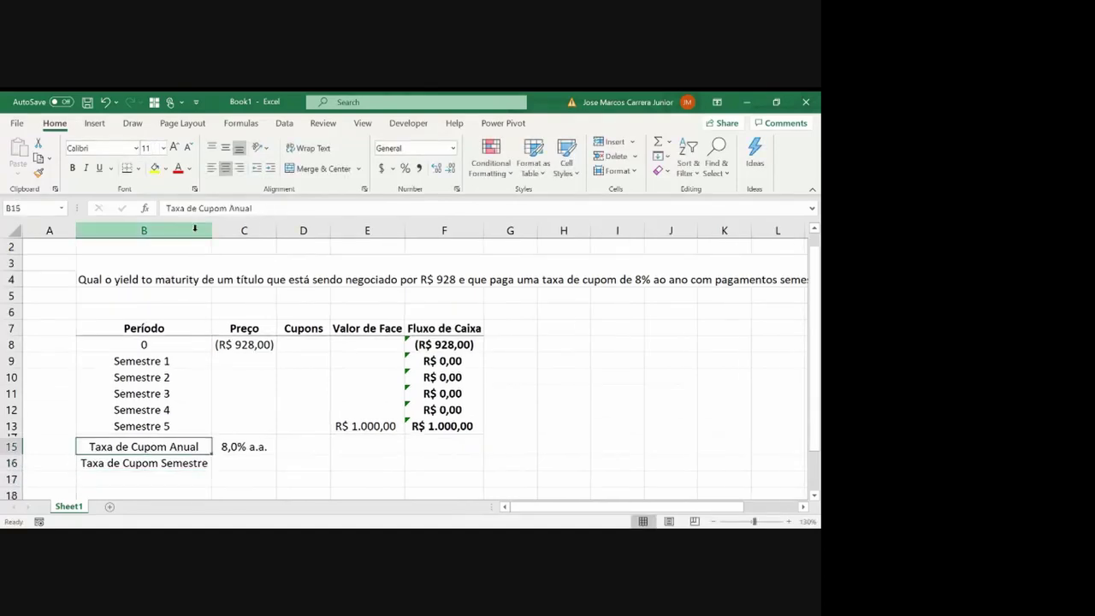
{"action": "key", "text": "shift+Down"}
{"action": "left_click", "coordinate": [211, 168]}
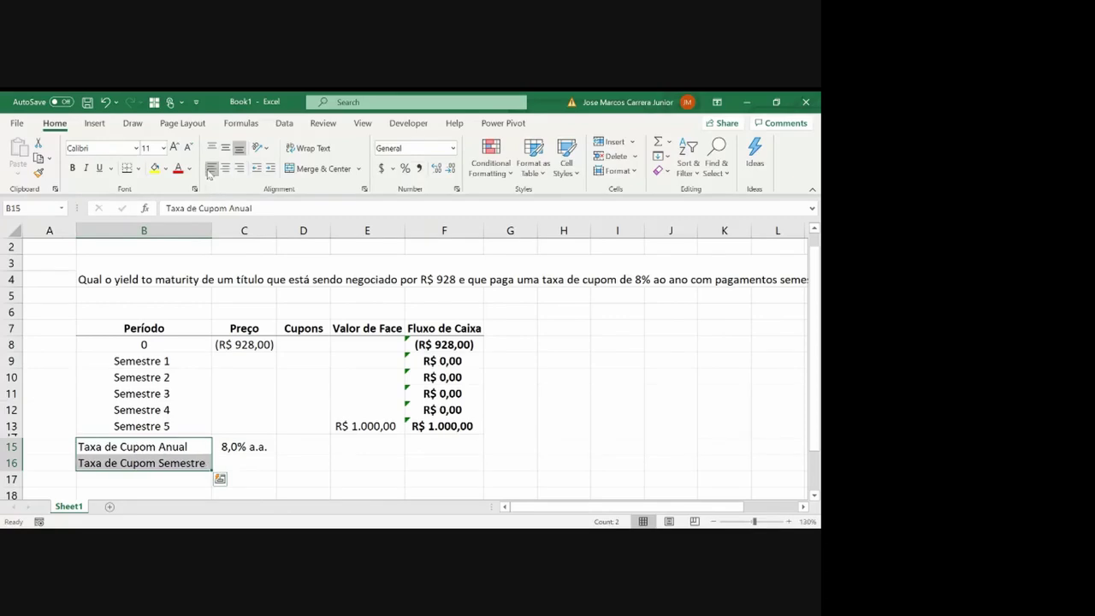
Calculate the equivalent semiannual coupon rate in C16 with the formula =(1+C15)^0,5-1
{"action": "key", "text": "Right"}
{"action": "key", "text": "Down"}
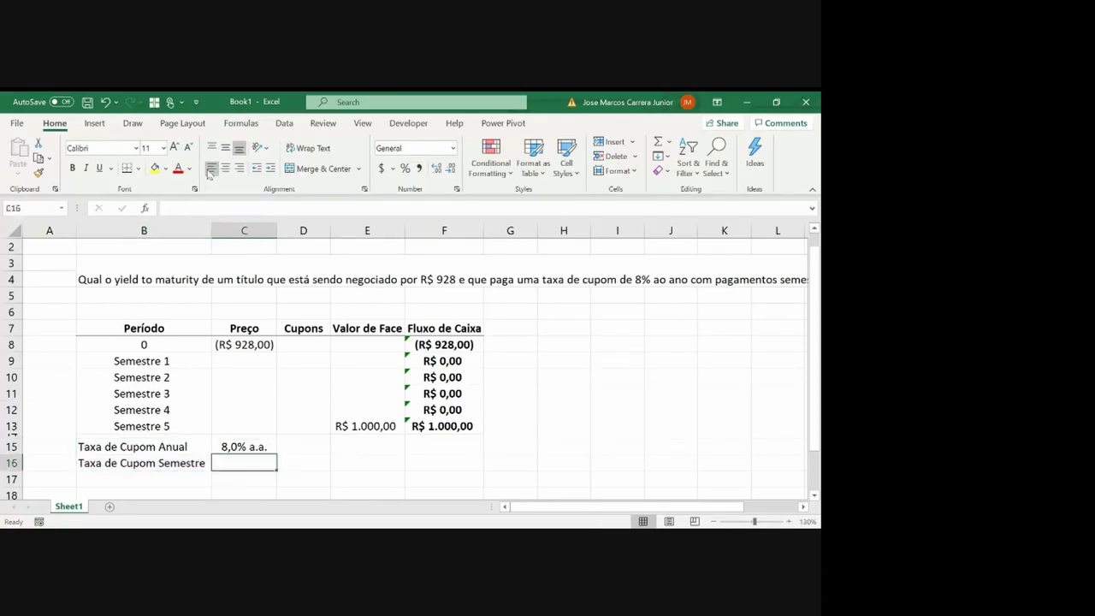
{"action": "type", "text": "=(1+"}
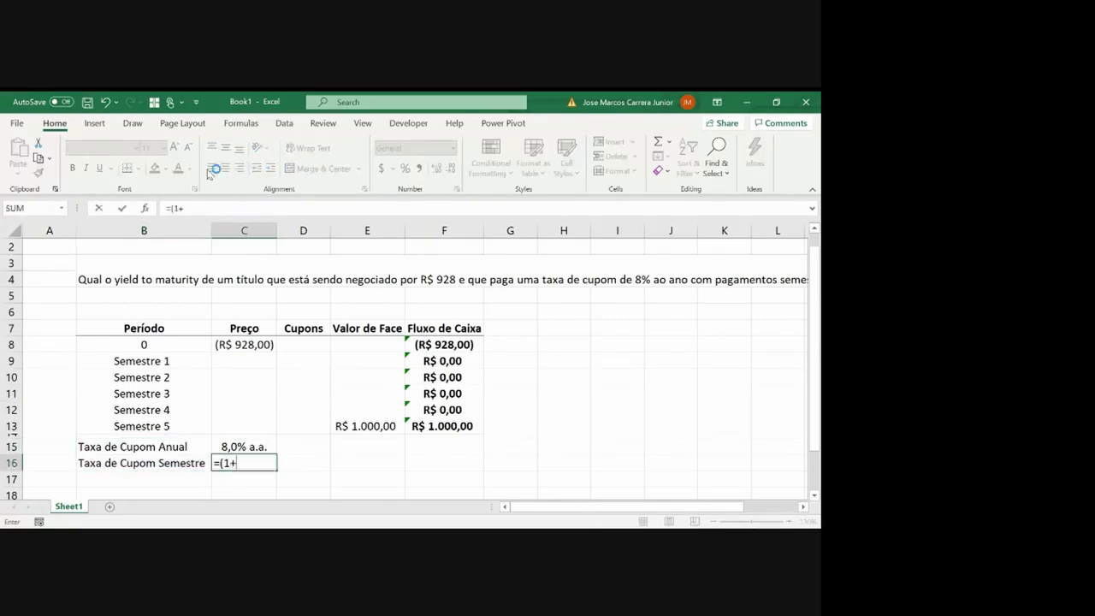
{"action": "key", "text": "Up"}
{"action": "type", "text": ")"}
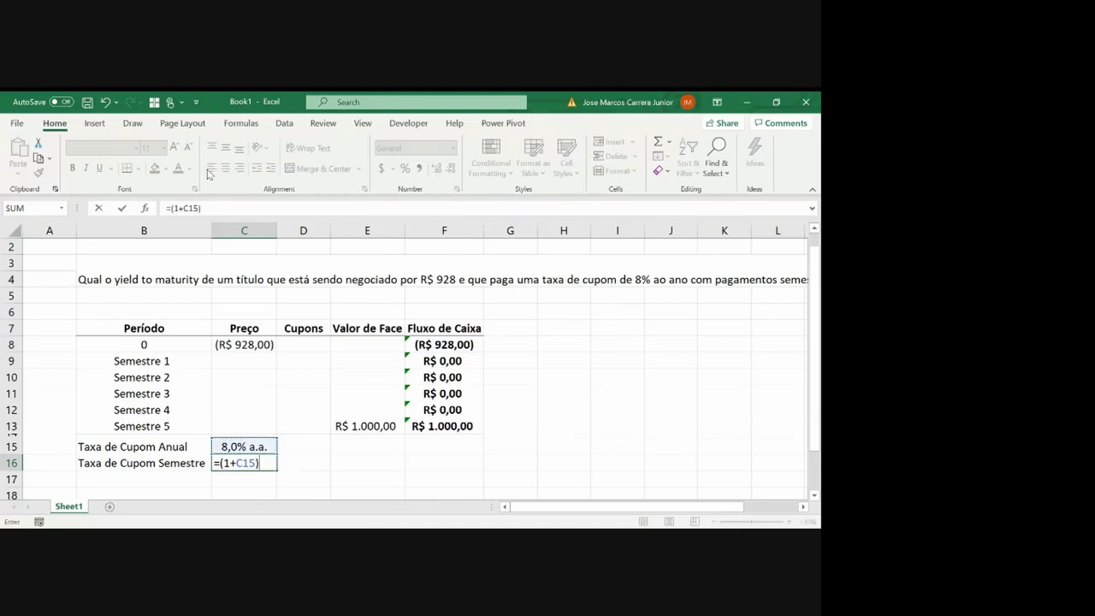
{"action": "type", "text": "^0,5"}
{"action": "type", "text": "-1"}
{"action": "key", "text": "Return"}
Copy only the formatting of C15 onto the semiannual rate in C16
{"action": "key", "text": "Up"}
{"action": "key", "text": "Up"}
{"action": "key", "text": "ctrl+c"}
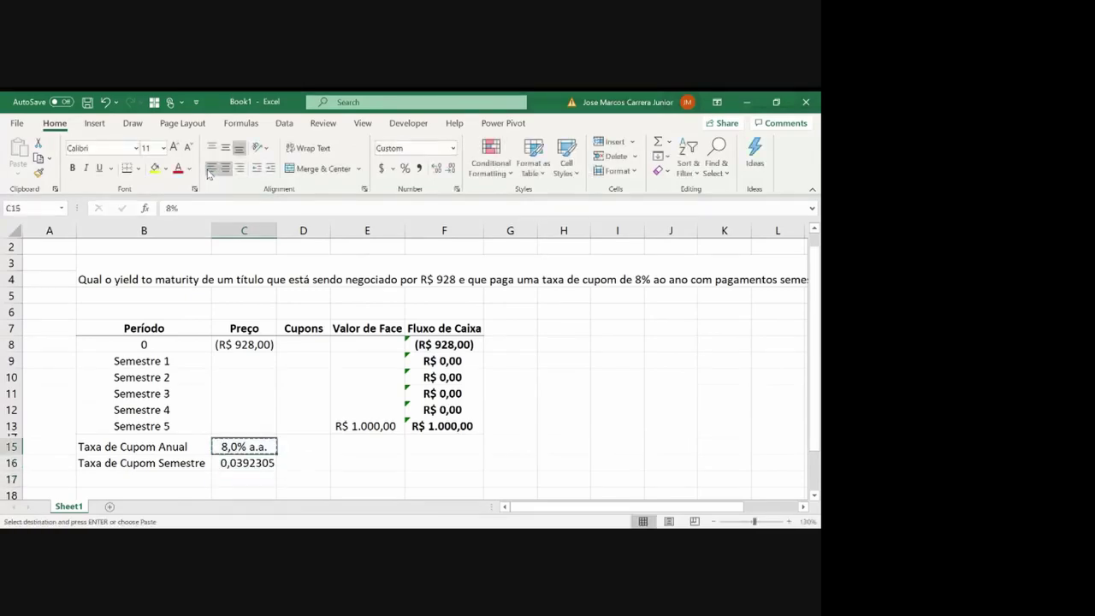
{"action": "key", "text": "Down"}
{"action": "key", "text": "ctrl+v"}
{"action": "key", "text": "ctrl+r"}
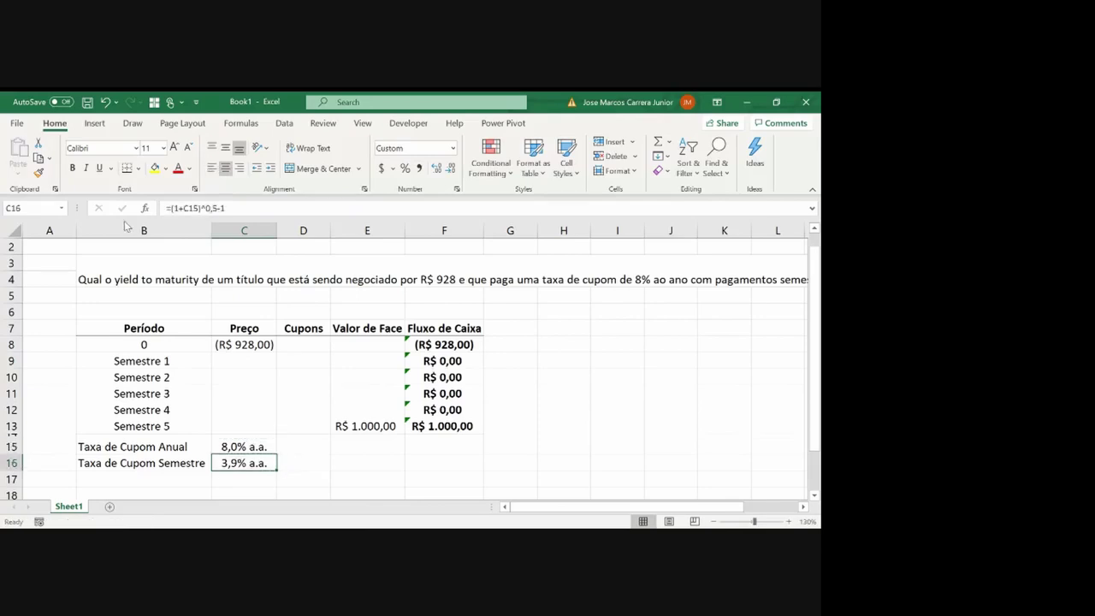
Change the suffix in the custom number format of C16 to " a.s."
{"action": "right_click", "coordinate": [240, 459]}
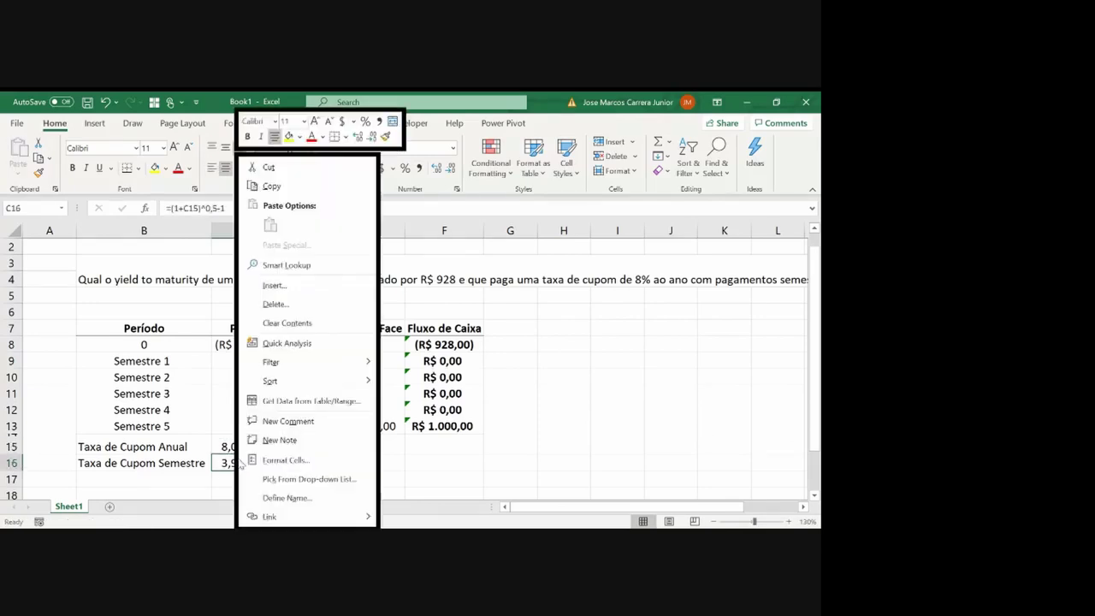
{"action": "left_click", "coordinate": [265, 460]}
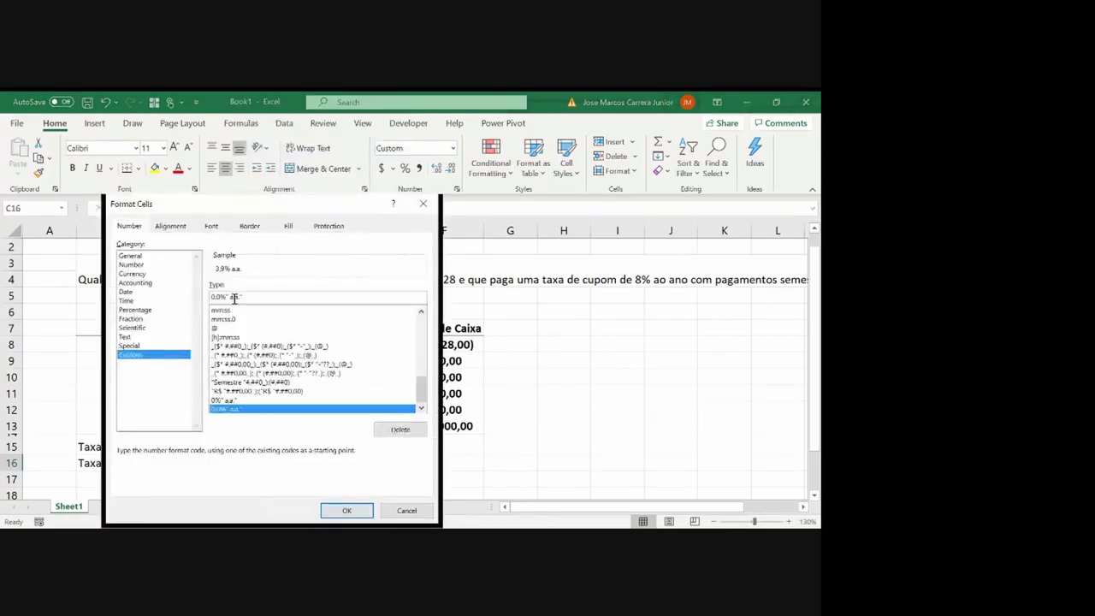
{"action": "left_click", "coordinate": [358, 295]}
{"action": "key", "text": "Left"}
{"action": "key", "text": "Left"}
{"action": "key", "text": "BackSpace"}
{"action": "type", "text": "s"}
{"action": "key", "text": "Return"}
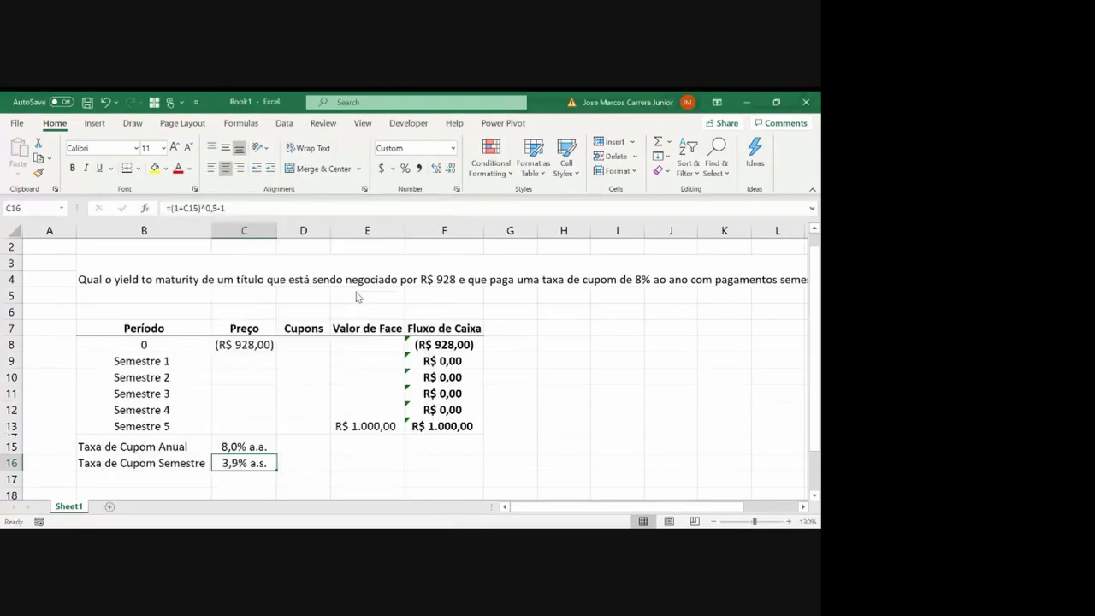
Show the annual and semiannual coupon rates in C15 and C16 with three decimal places
{"action": "key", "text": "Up"}
{"action": "key", "text": "Down"}
{"action": "left_click", "coordinate": [438, 169]}
{"action": "left_click", "coordinate": [438, 169]}
{"action": "key", "text": "Up"}
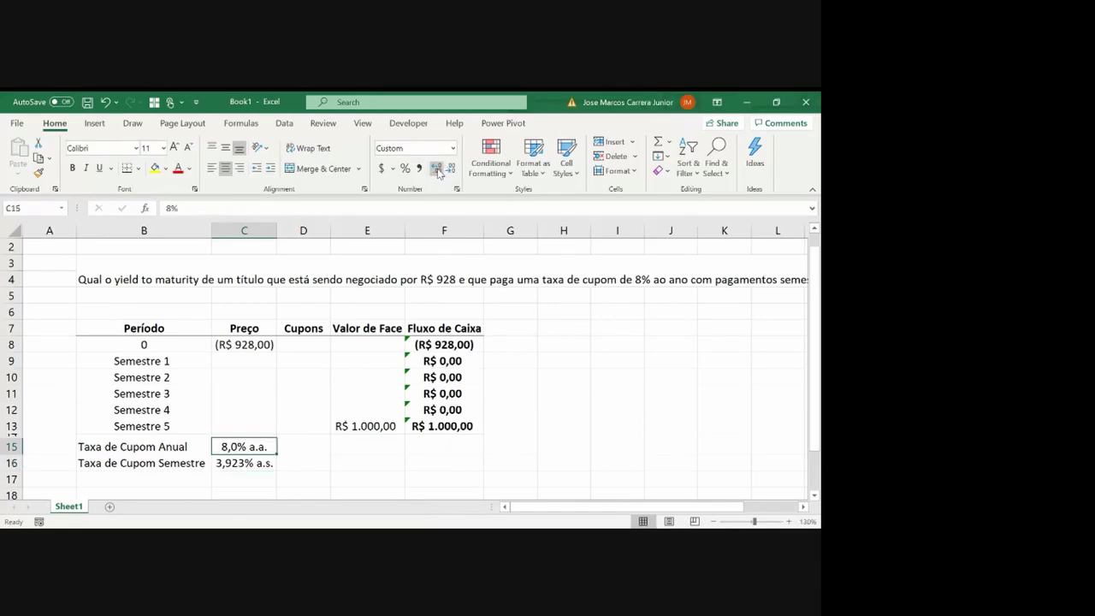
{"action": "left_click", "coordinate": [438, 170]}
{"action": "left_click", "coordinate": [437, 169]}
Calculate the Semestre 1 coupon in D9 with the formula =$C$16*$E$13
{"action": "key", "text": "Down"}
{"action": "key", "text": "Down"}
{"action": "key", "text": "Up"}
{"action": "key", "text": "Up"}
{"action": "key", "text": "Up"}
{"action": "key", "text": "Up"}
{"action": "key", "text": "Up"}
{"action": "key", "text": "Up"}
{"action": "key", "text": "Up"}
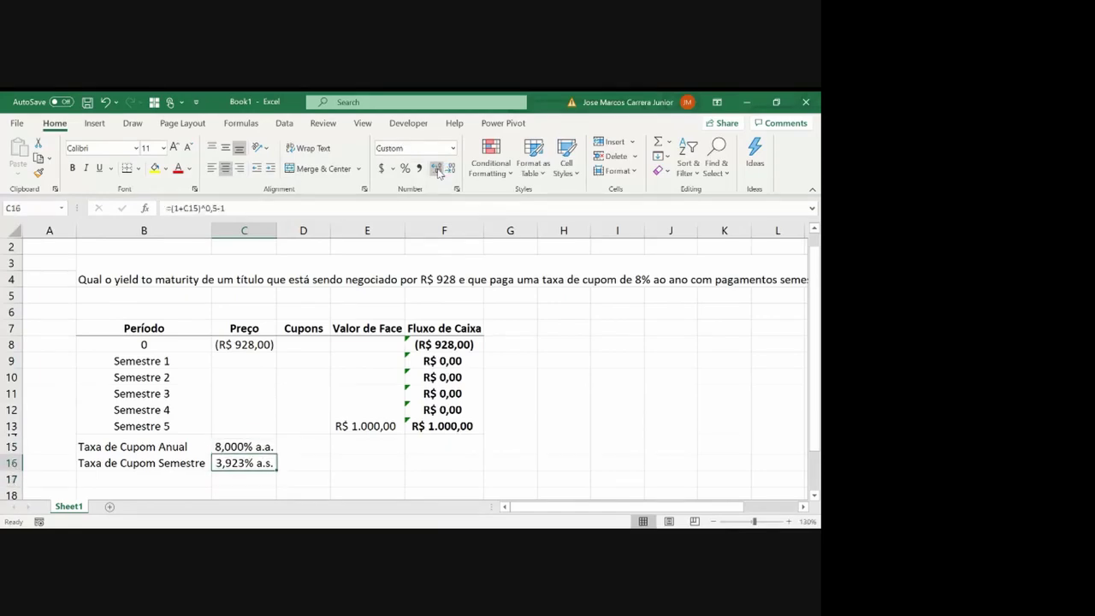
{"action": "key", "text": "Right"}
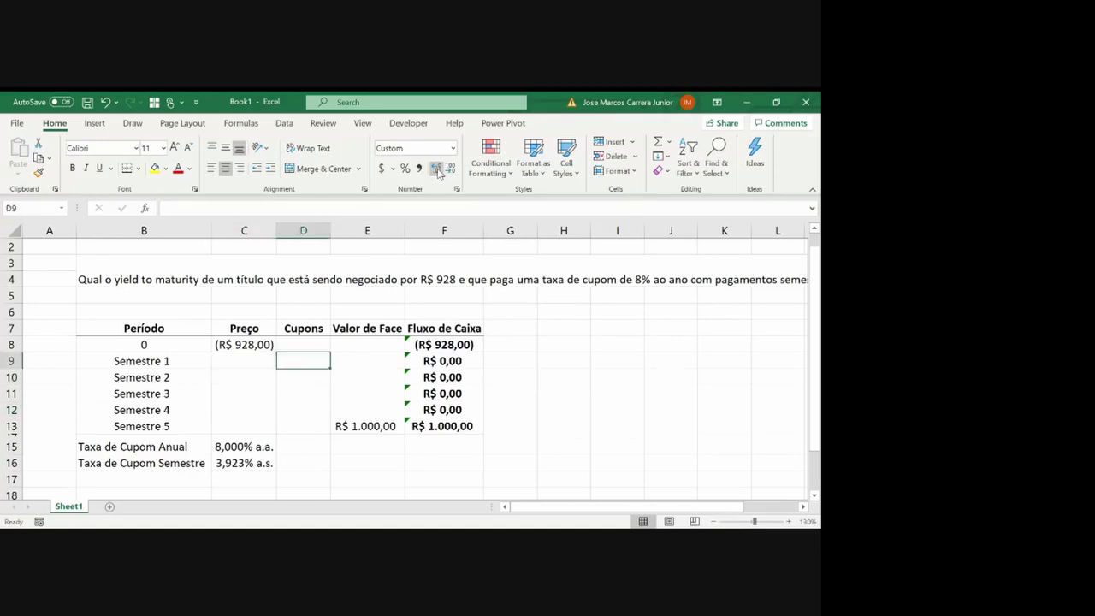
{"action": "type", "text": "="}
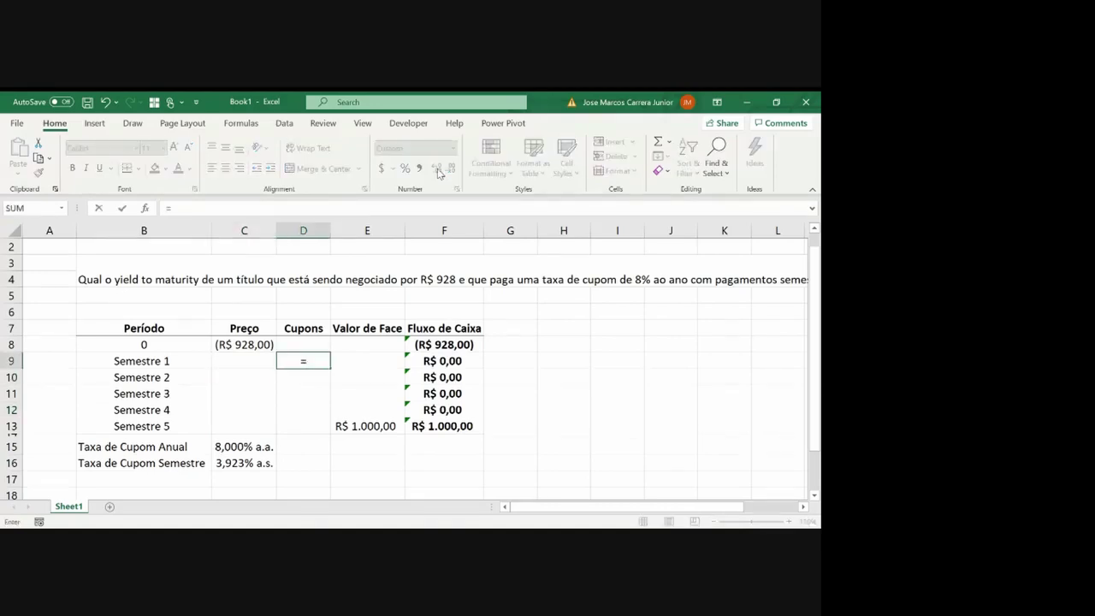
{"action": "key", "text": "Down"}
{"action": "key", "text": "Down"}
{"action": "key", "text": "Down"}
{"action": "key", "text": "Down"}
{"action": "key", "text": "Down"}
{"action": "key", "text": "Down"}
{"action": "key", "text": "Left"}
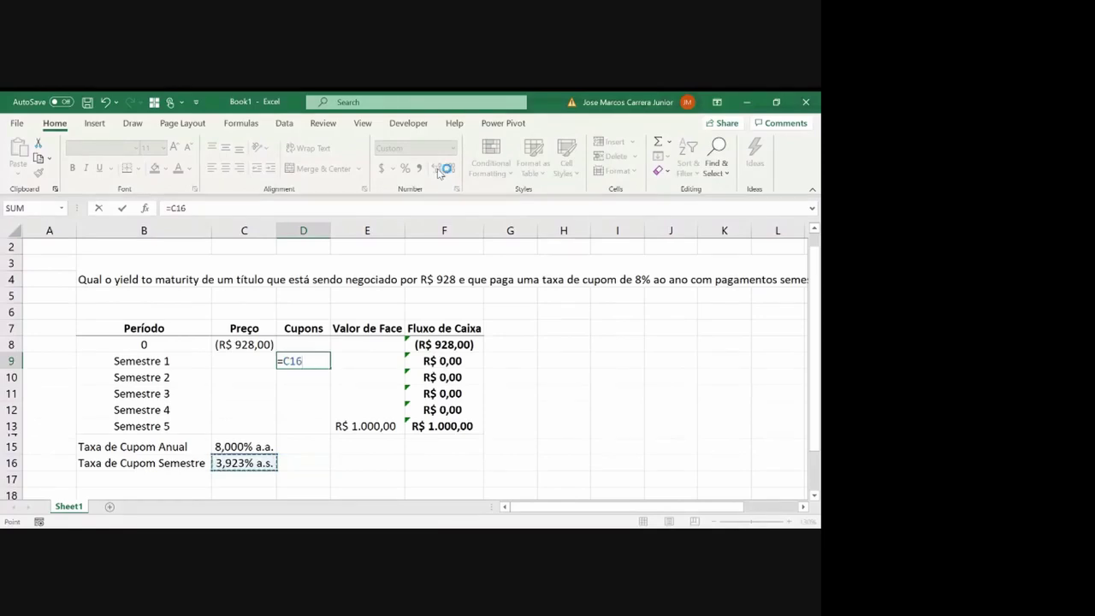
{"action": "key", "text": "F4"}
{"action": "type", "text": "*"}
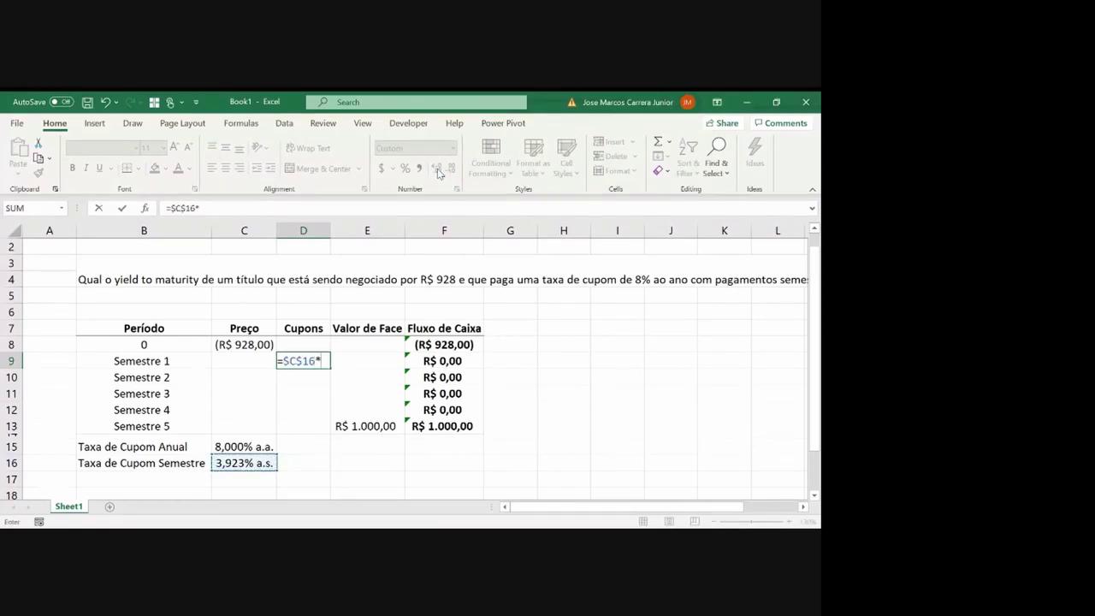
{"action": "key", "text": "Right"}
{"action": "key", "text": "Down"}
{"action": "key", "text": "Down"}
{"action": "key", "text": "Down"}
{"action": "key", "text": "Down"}
{"action": "key", "text": "F4"}
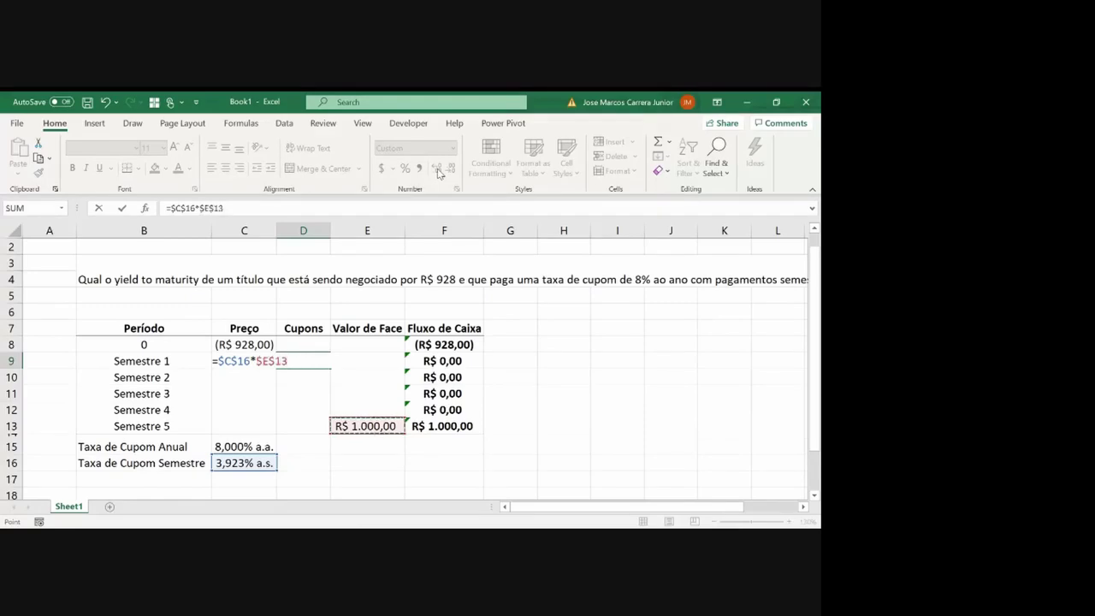
{"action": "key", "text": "Return"}
Copy the coupon formula from D9 down to Semestre 5 in D13
{"action": "key", "text": "Up"}
{"action": "key", "text": "ctrl+c"}
{"action": "key", "text": "shift+Down"}
{"action": "key", "text": "shift+Down"}
{"action": "key", "text": "shift+Down"}
{"action": "key", "text": "shift+Down"}
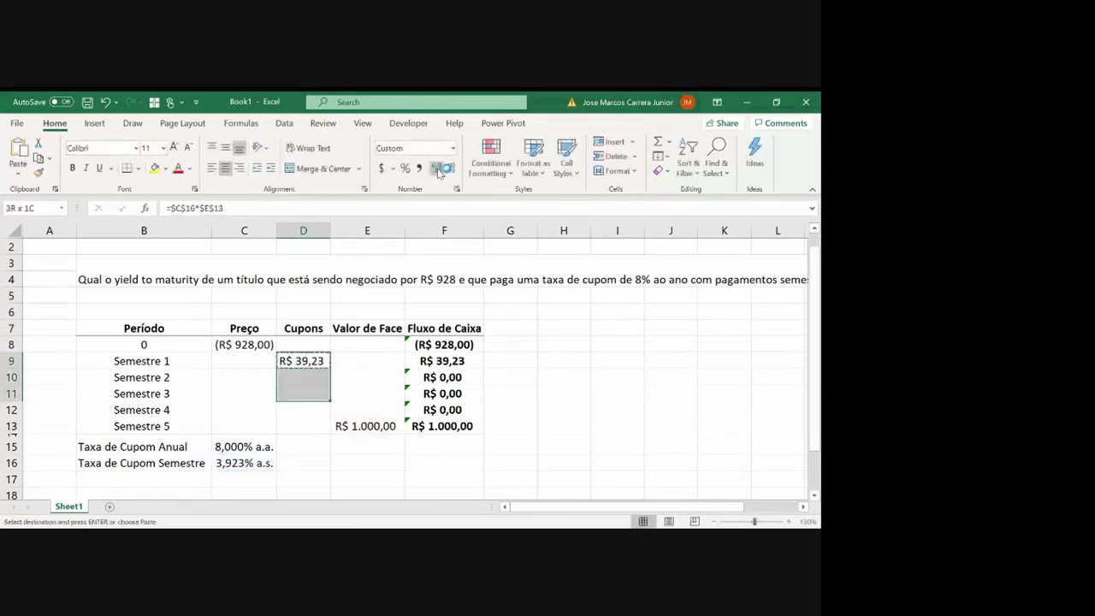
{"action": "key", "text": "ctrl+v"}
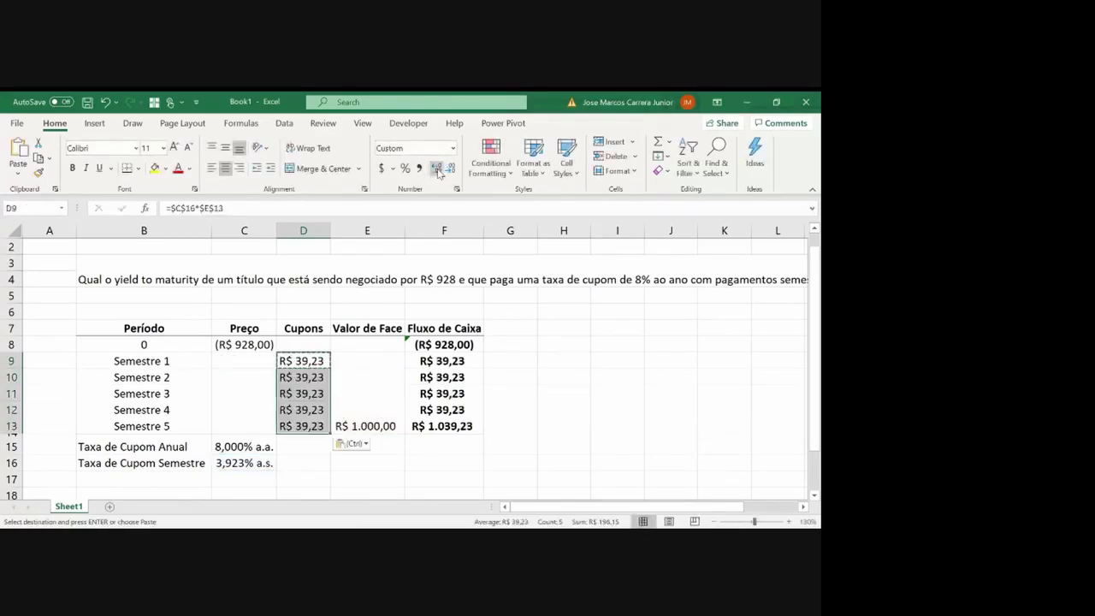
{"action": "key", "text": "Escape"}
{"action": "key", "text": "Right"}
{"action": "key", "text": "Right"}
{"action": "key", "text": "Up"}
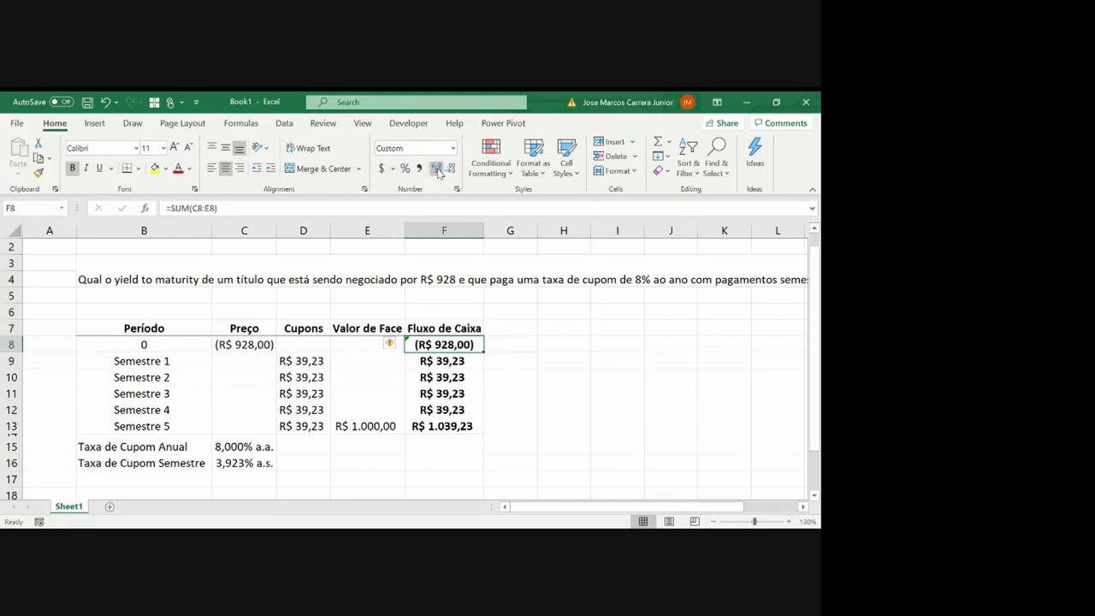
Make the annual coupon rate label and value in B15:C15 bold
{"action": "left_click", "coordinate": [195, 448]}
{"action": "key", "text": "shift+Right"}
{"action": "key", "text": "ctrl+b"}
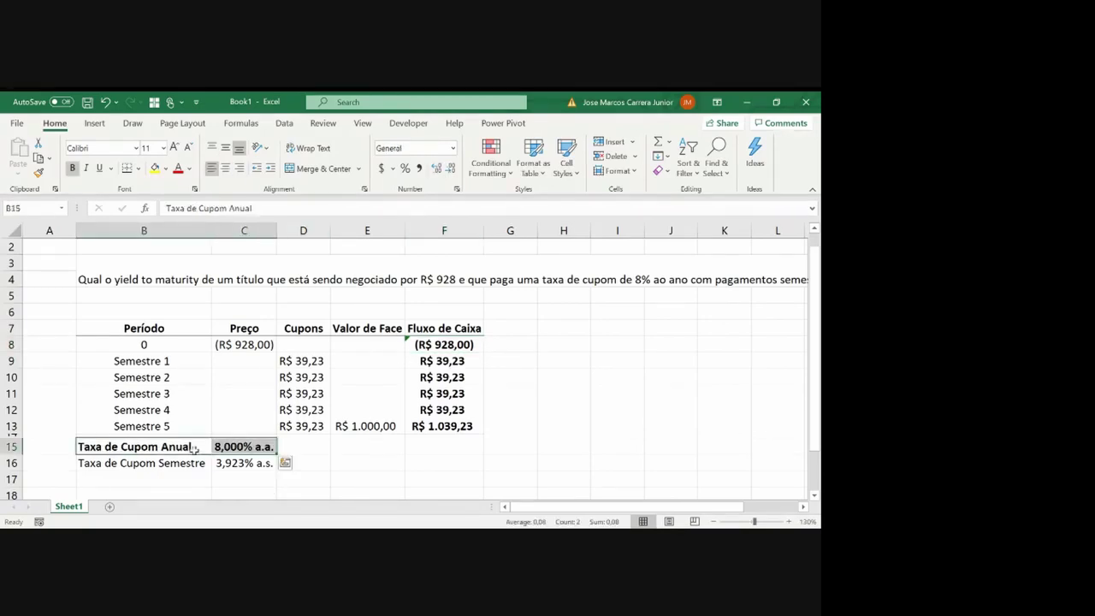
{"action": "key", "text": "Right"}
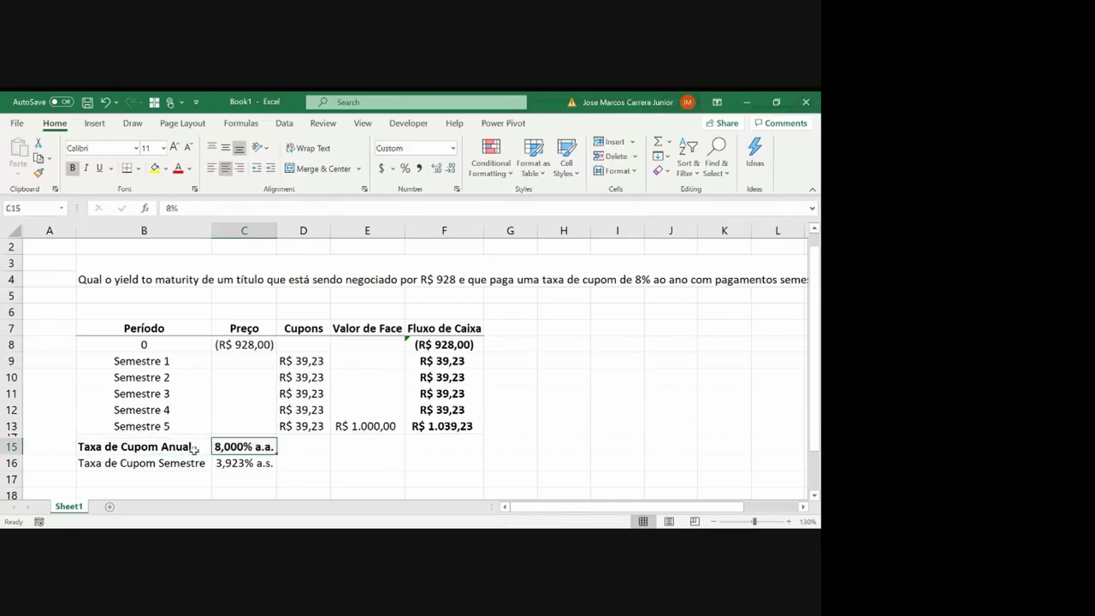
Enter the label YTM in E15, bold and centred
{"action": "key", "text": "Right"}
{"action": "key", "text": "Right"}
{"action": "key", "text": "Right"}
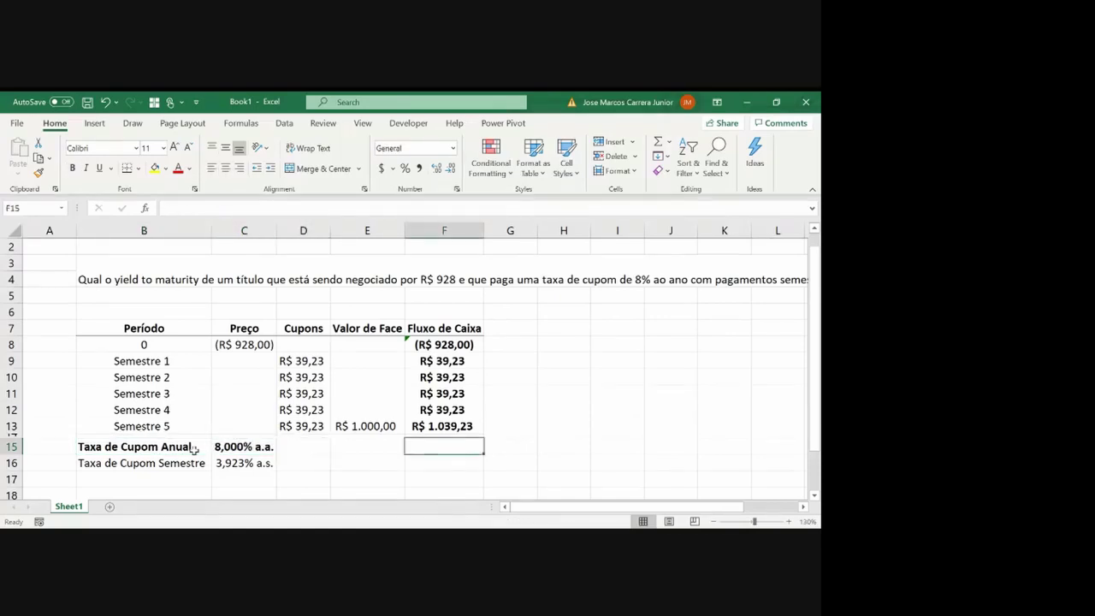
{"action": "key", "text": "Left"}
{"action": "type", "text": "YTM"}
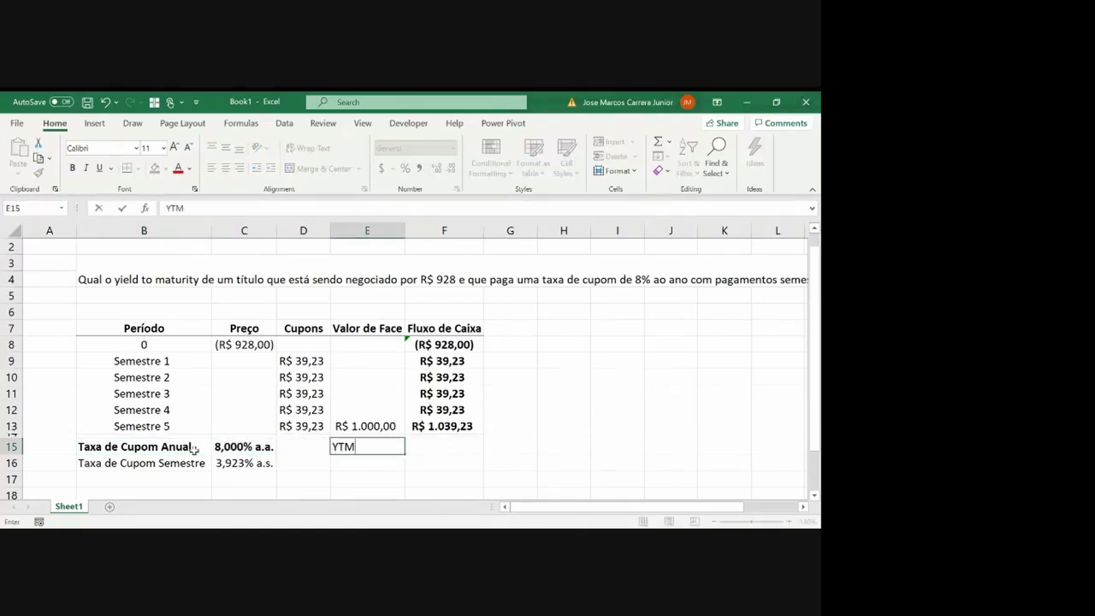
{"action": "key", "text": "ctrl+Return"}
{"action": "key", "text": "ctrl+b"}
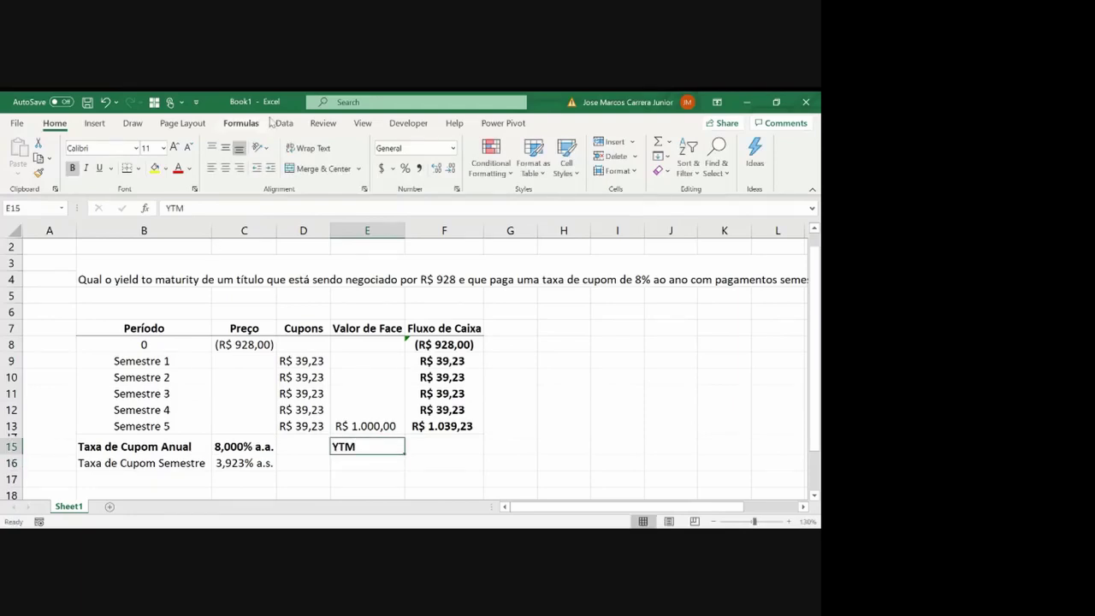
{"action": "left_click", "coordinate": [226, 168]}
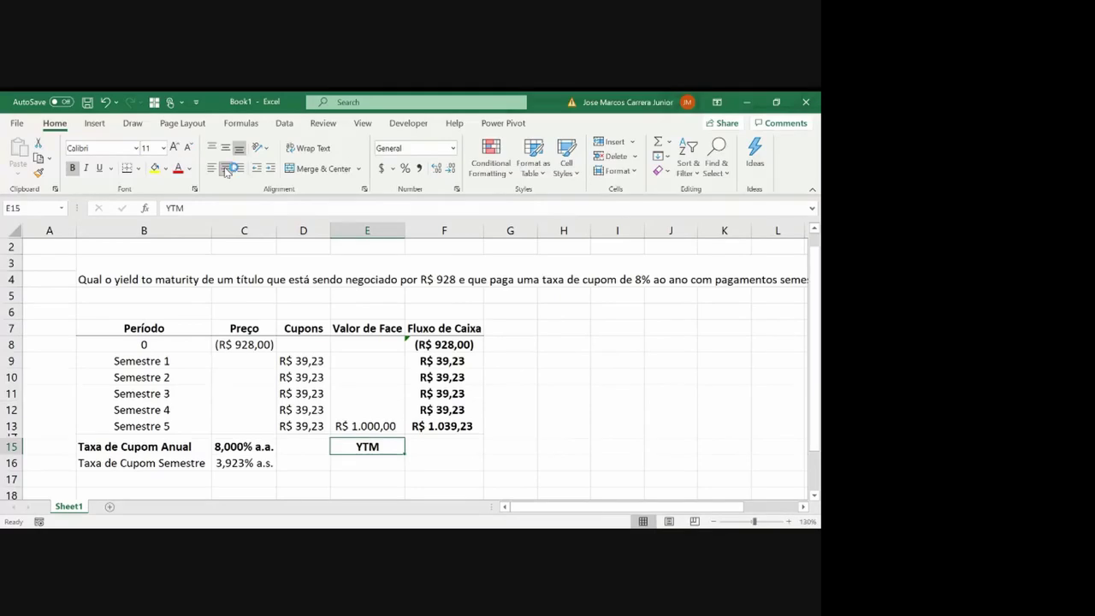
Review the price in C8, the semester coupons in D9:D13 and the face value in E13
{"action": "key", "text": "Right"}
{"action": "key", "text": "Right"}
{"action": "key", "text": "Up"}
{"action": "key", "text": "Left"}
{"action": "key", "text": "Left"}
{"action": "key", "text": "Up"}
{"action": "key", "text": "Left"}
{"action": "key", "text": "Down"}
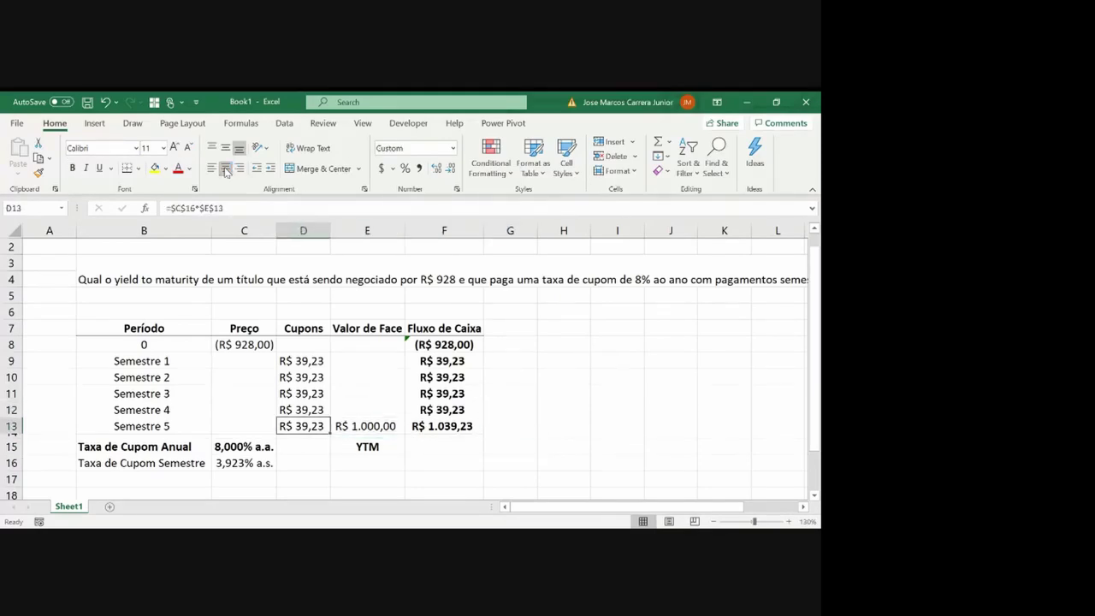
{"action": "key", "text": "Up"}
{"action": "key", "text": "Left"}
{"action": "key", "text": "Up"}
{"action": "key", "text": "Up"}
{"action": "key", "text": "Up"}
{"action": "key", "text": "Up"}
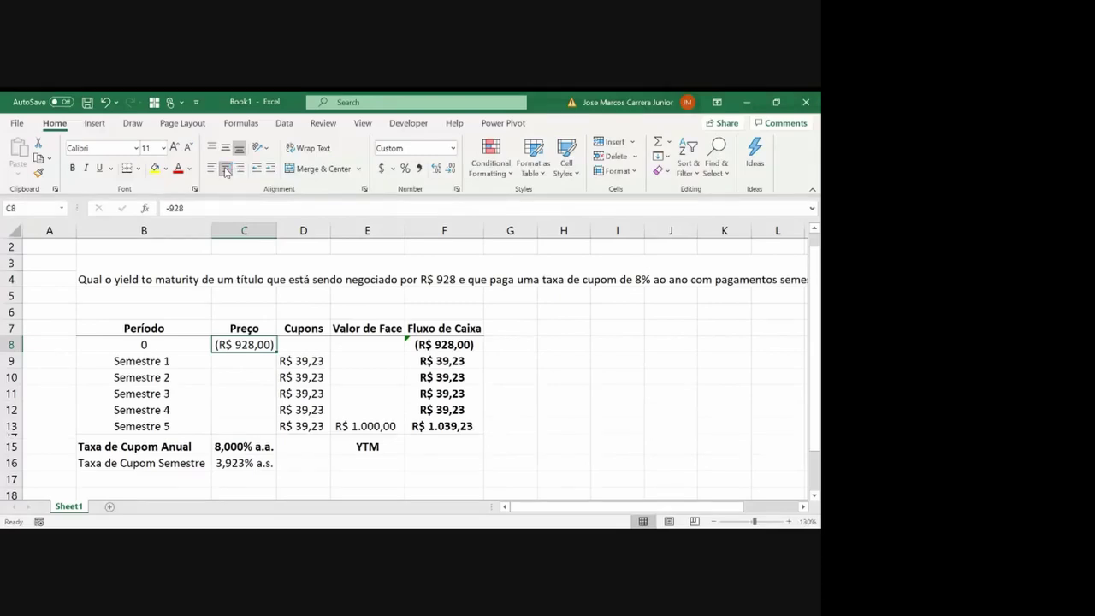
{"action": "key", "text": "Right"}
{"action": "key", "text": "Down"}
{"action": "key", "text": "Down"}
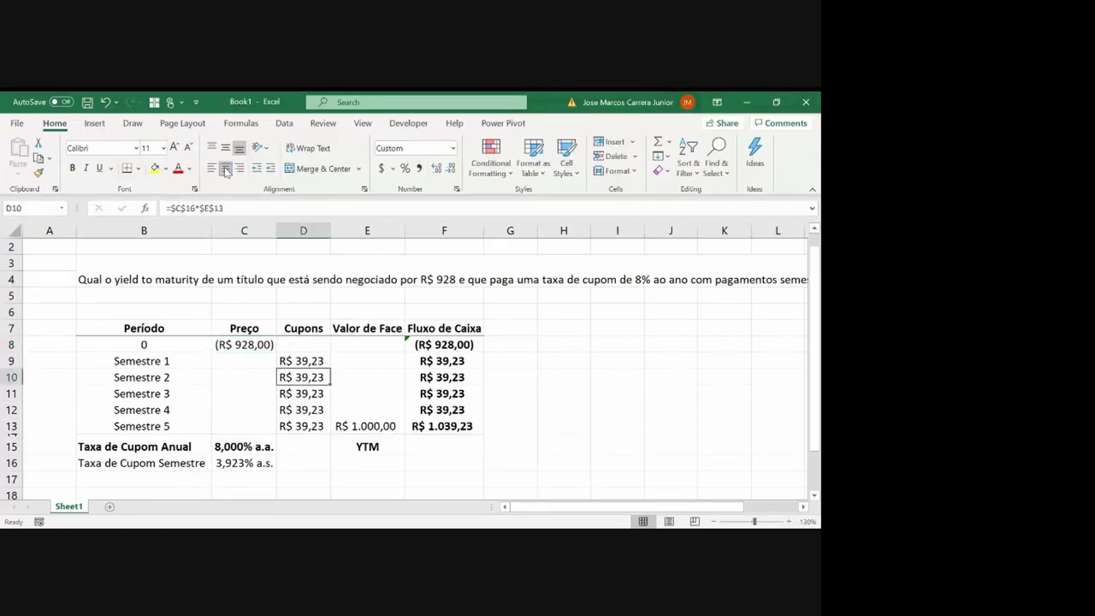
{"action": "key", "text": "Down"}
{"action": "key", "text": "Down"}
{"action": "key", "text": "Down"}
{"action": "key", "text": "Up"}
{"action": "key", "text": "Up"}
{"action": "key", "text": "Down"}
{"action": "key", "text": "Right"}
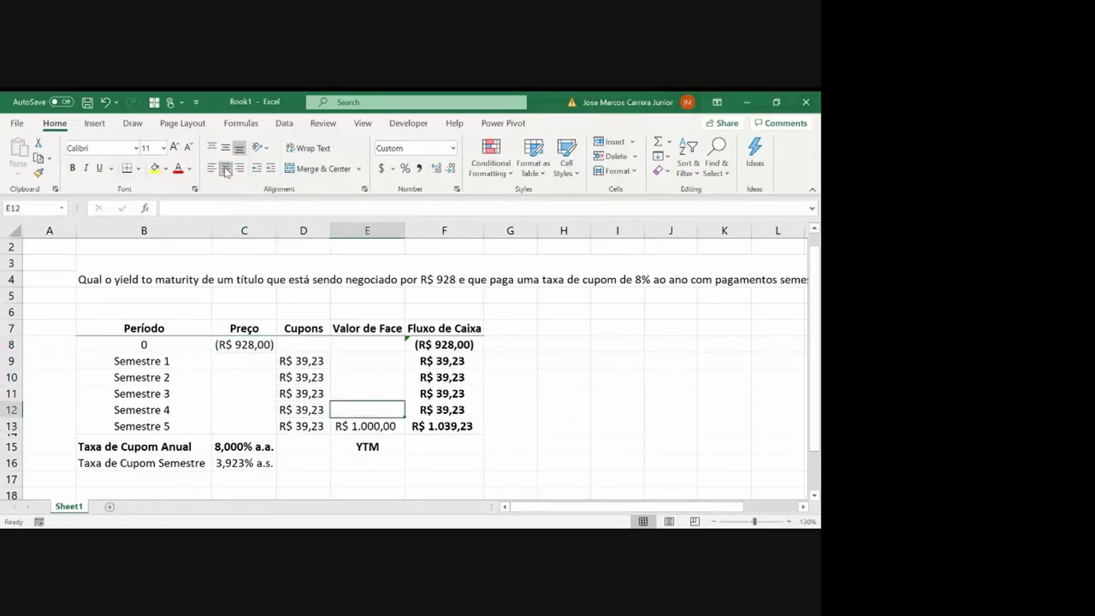
{"action": "key", "text": "Down"}
{"action": "left_click", "coordinate": [267, 343], "text": "ctrl"}
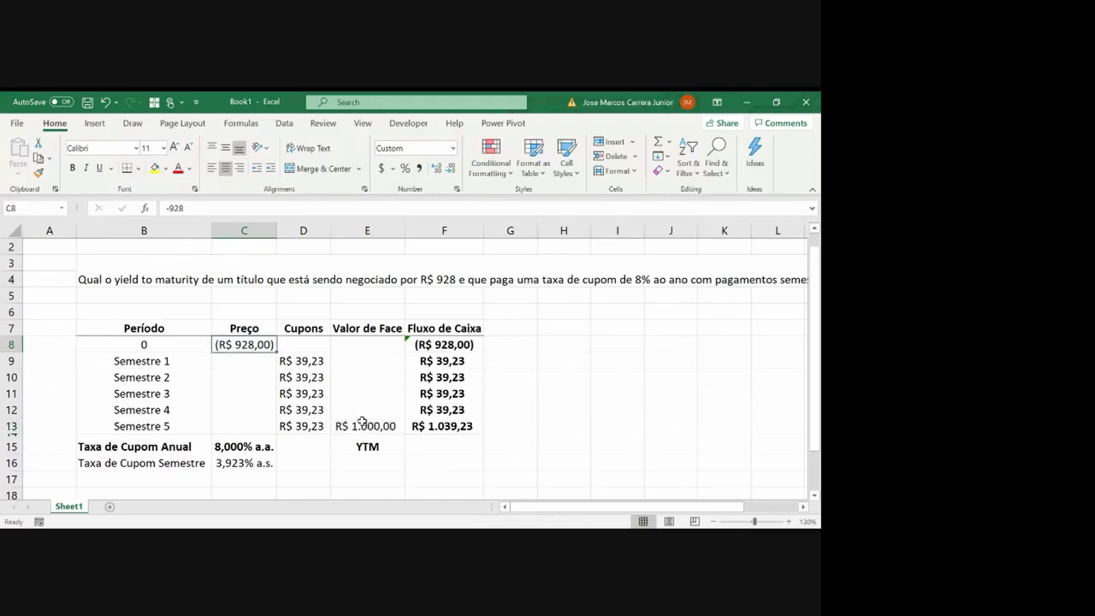
{"action": "key", "text": "Return"}
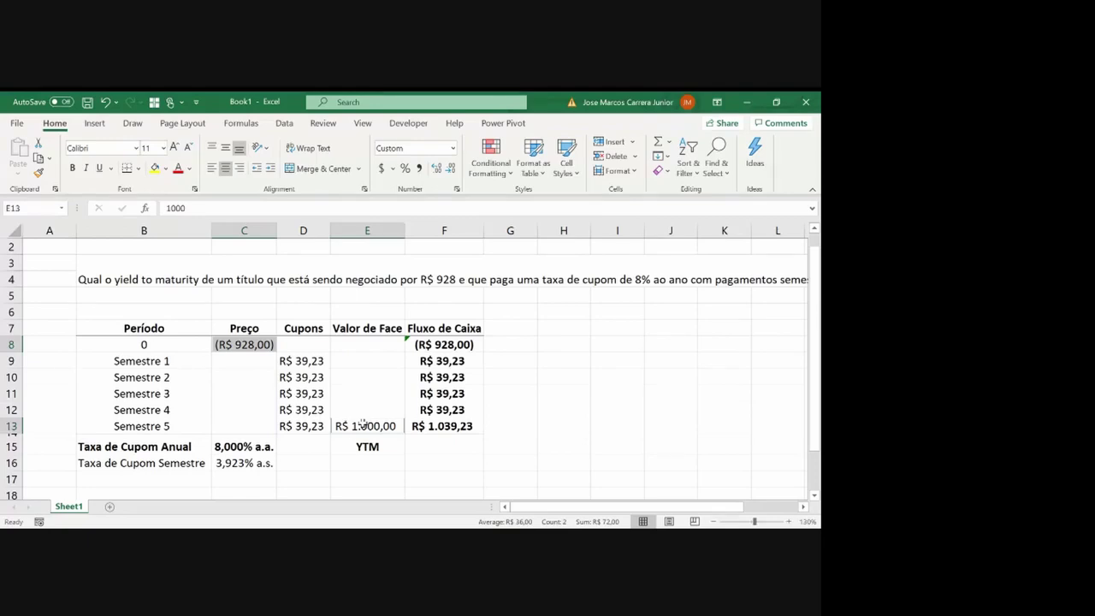
{"action": "left_click", "coordinate": [253, 346]}
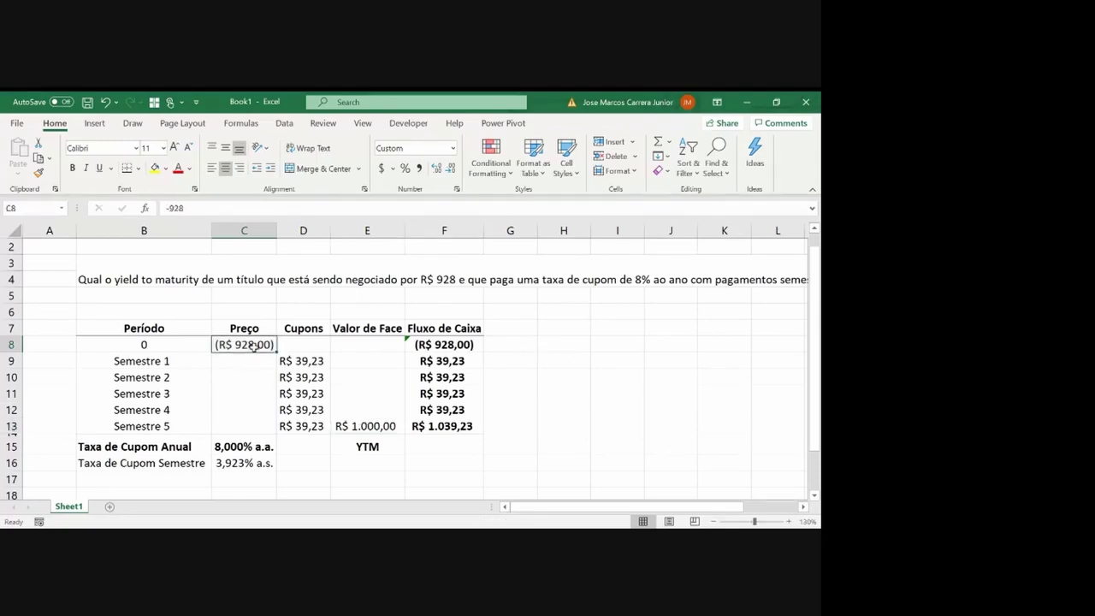
{"action": "left_click", "coordinate": [393, 425]}
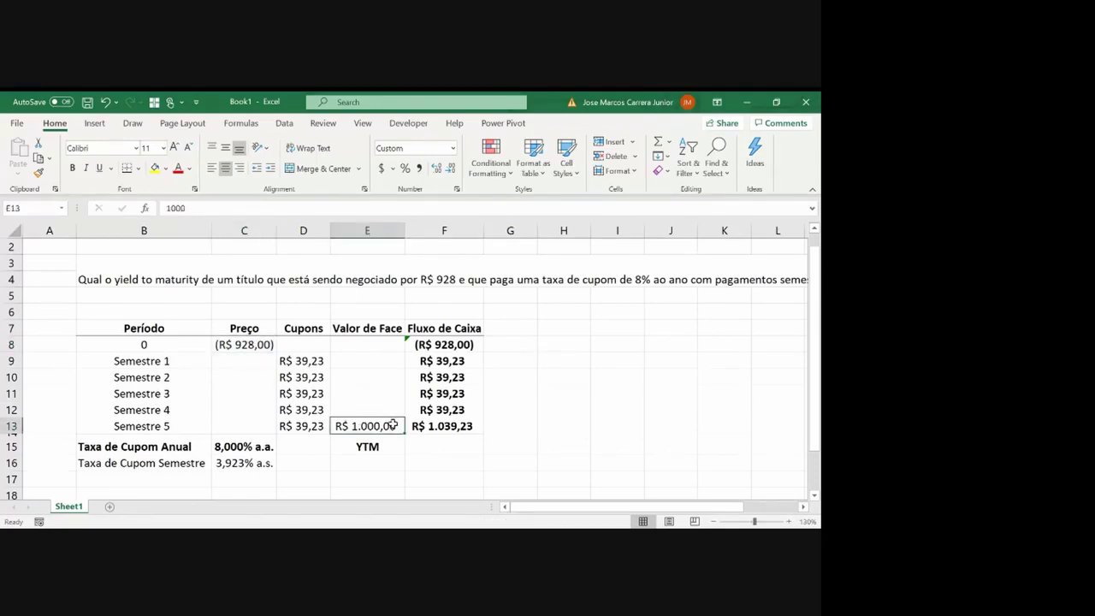
{"action": "left_click_drag", "start_coordinate": [303, 361], "coordinate": [304, 423]}
Calculate the yield to maturity in F15 with the formula =IRR(F8:F13)
{"action": "left_click", "coordinate": [428, 447]}
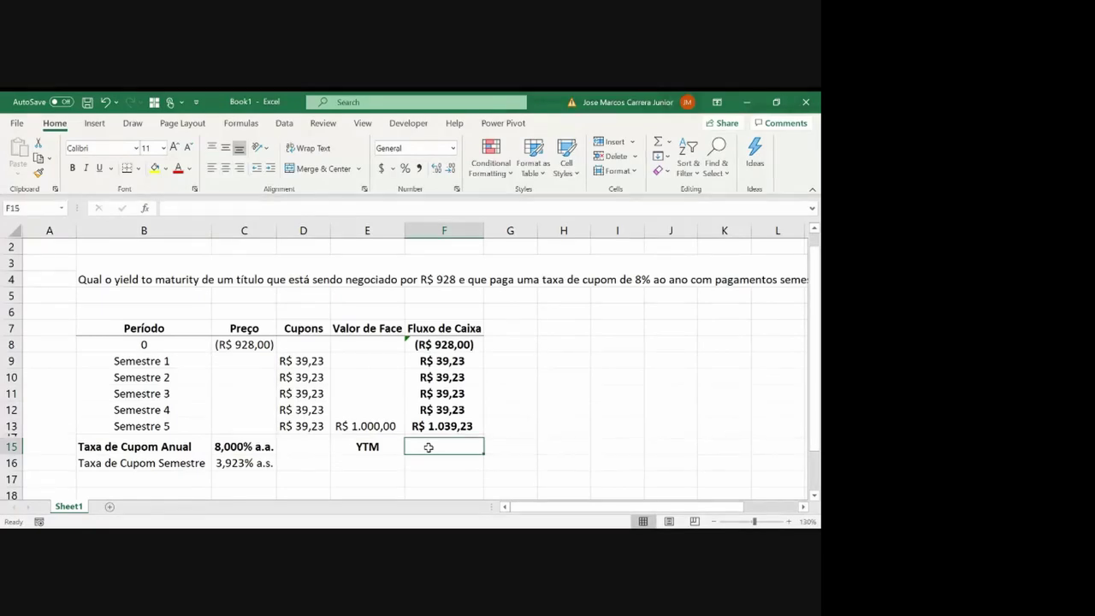
{"action": "type", "text": "="}
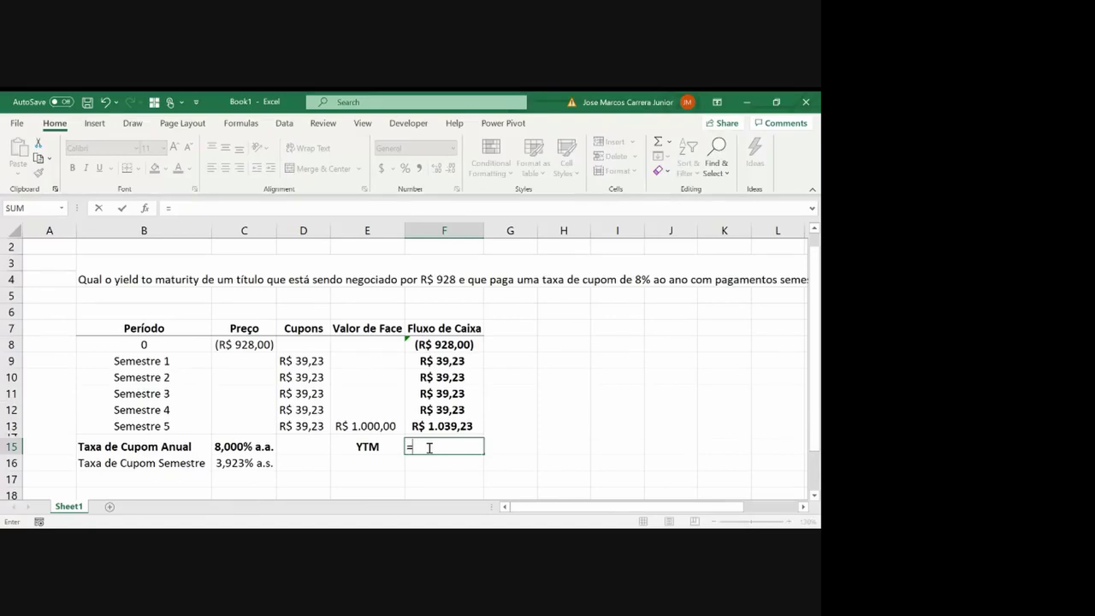
{"action": "type", "text": "irr("}
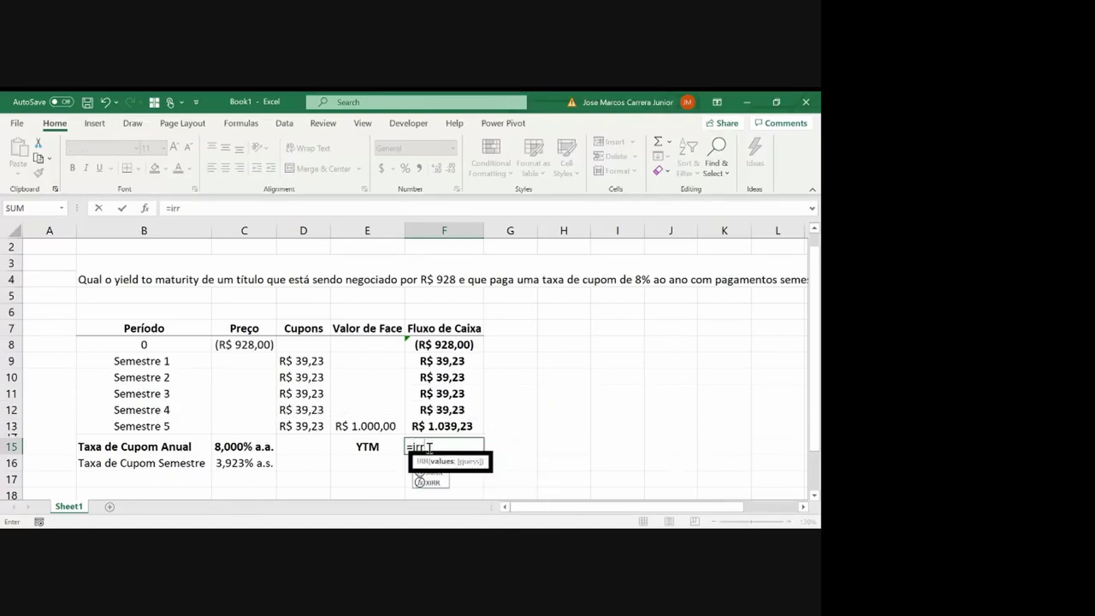
{"action": "left_click_drag", "start_coordinate": [443, 426], "coordinate": [477, 344]}
{"action": "key", "text": "ctrl+Return"}
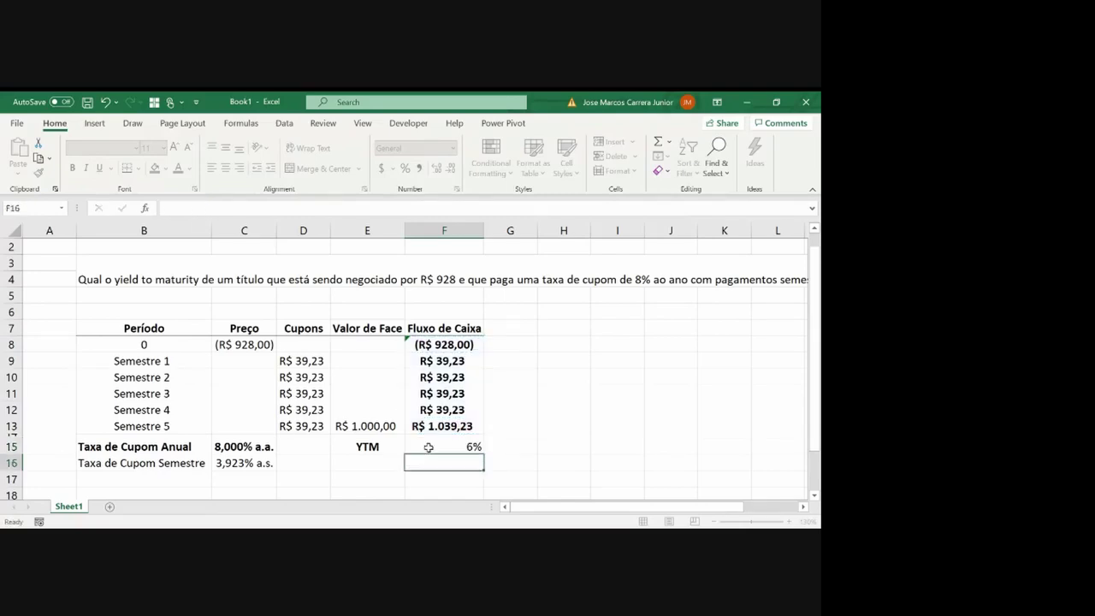
Show the IRR result in F15 as a bold, centred percentage with two decimal places
{"action": "left_click", "coordinate": [437, 168]}
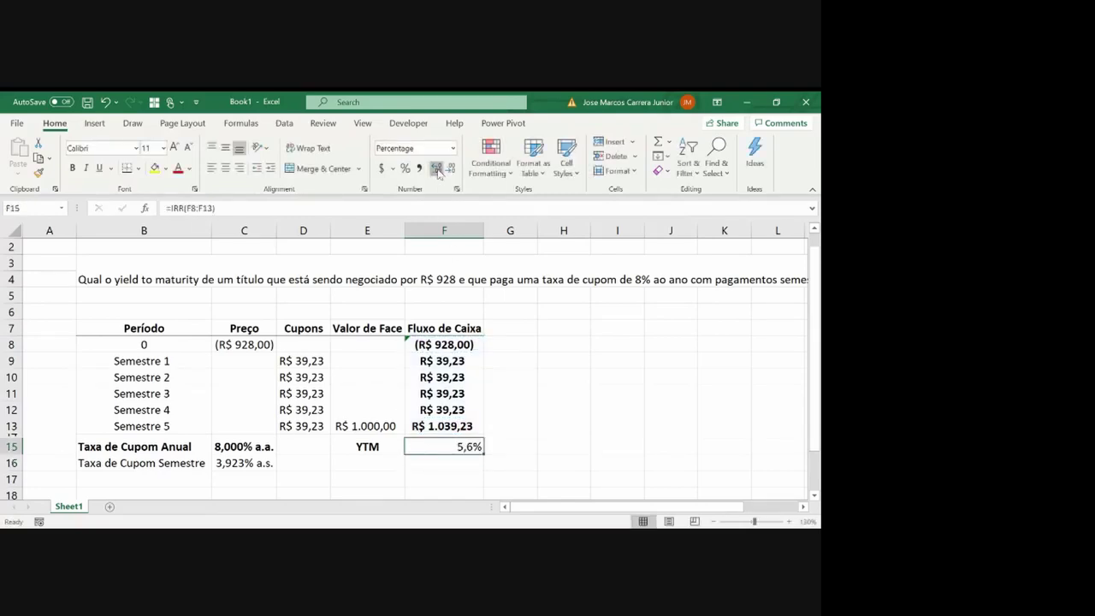
{"action": "left_click", "coordinate": [437, 169]}
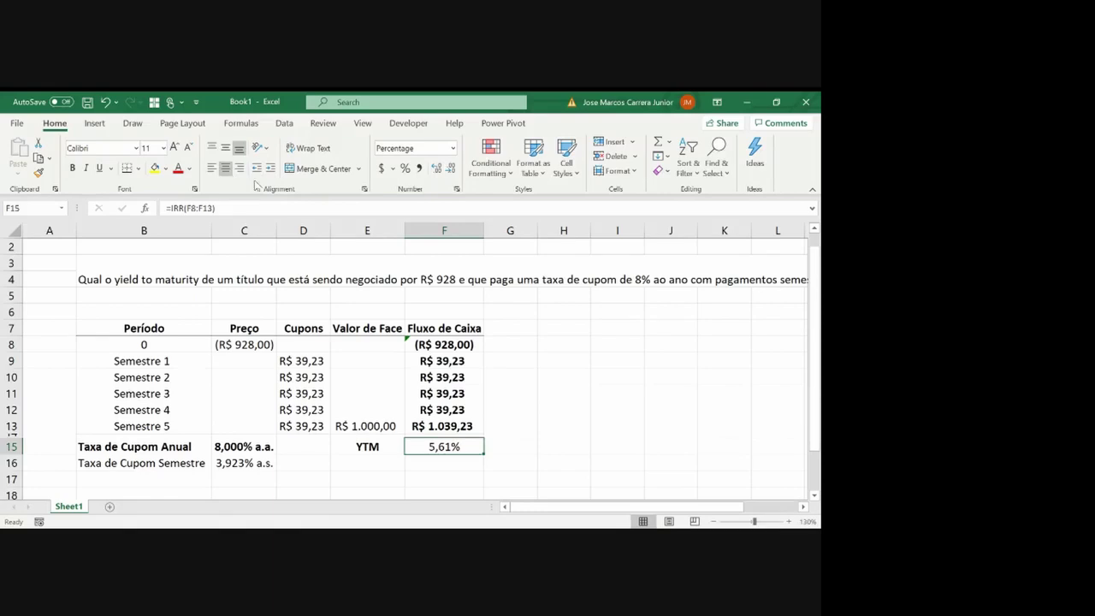
{"action": "key", "text": "Up"}
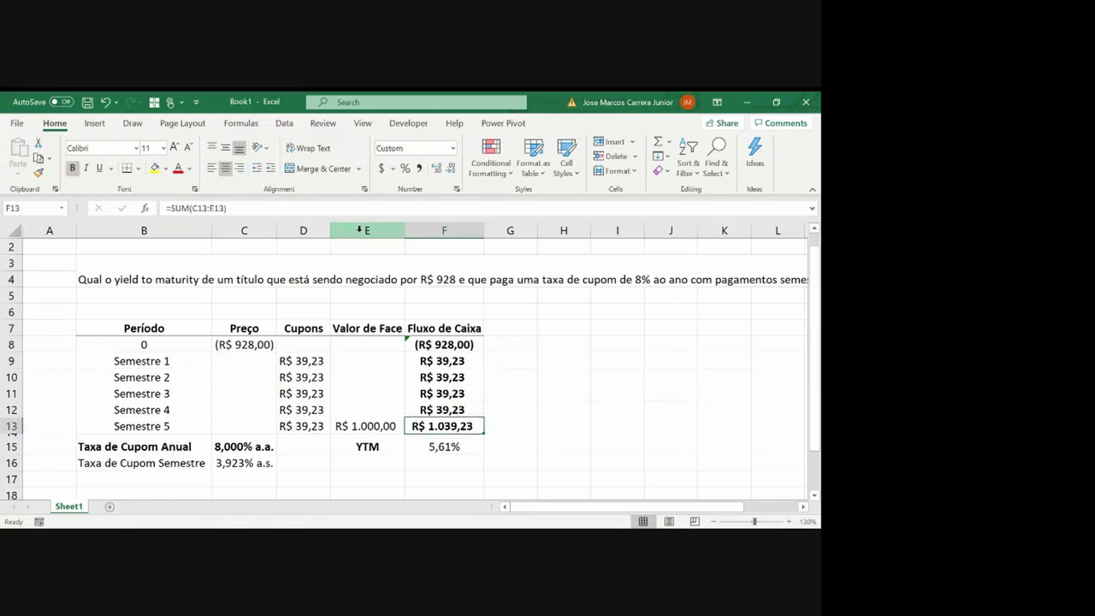
{"action": "key", "text": "ctrl+Up"}
{"action": "key", "text": "Down"}
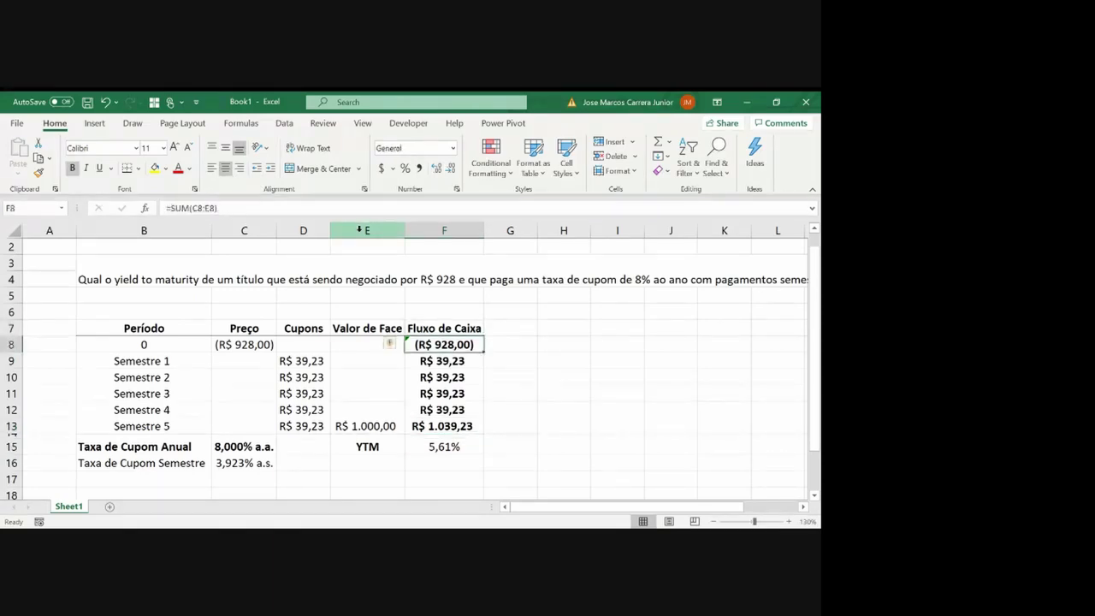
{"action": "key", "text": "Up"}
{"action": "key", "text": "Down"}
{"action": "key", "text": "Down"}
{"action": "key", "text": "Down"}
{"action": "key", "text": "Down"}
{"action": "key", "text": "Down"}
{"action": "key", "text": "Down"}
{"action": "key", "text": "Down"}
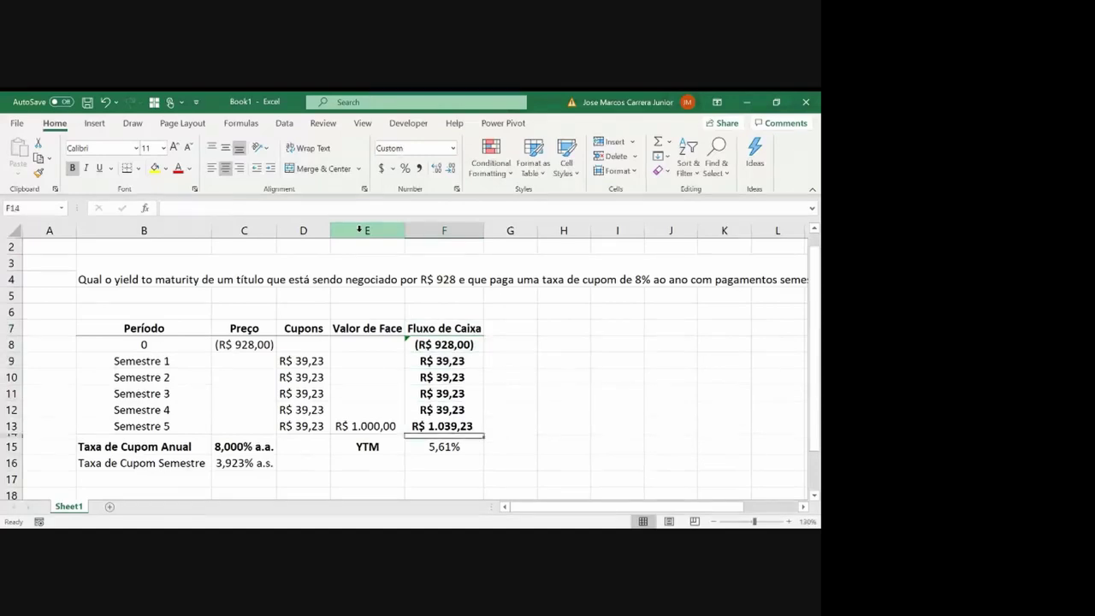
{"action": "key", "text": "Down"}
{"action": "key", "text": "ctrl+b"}
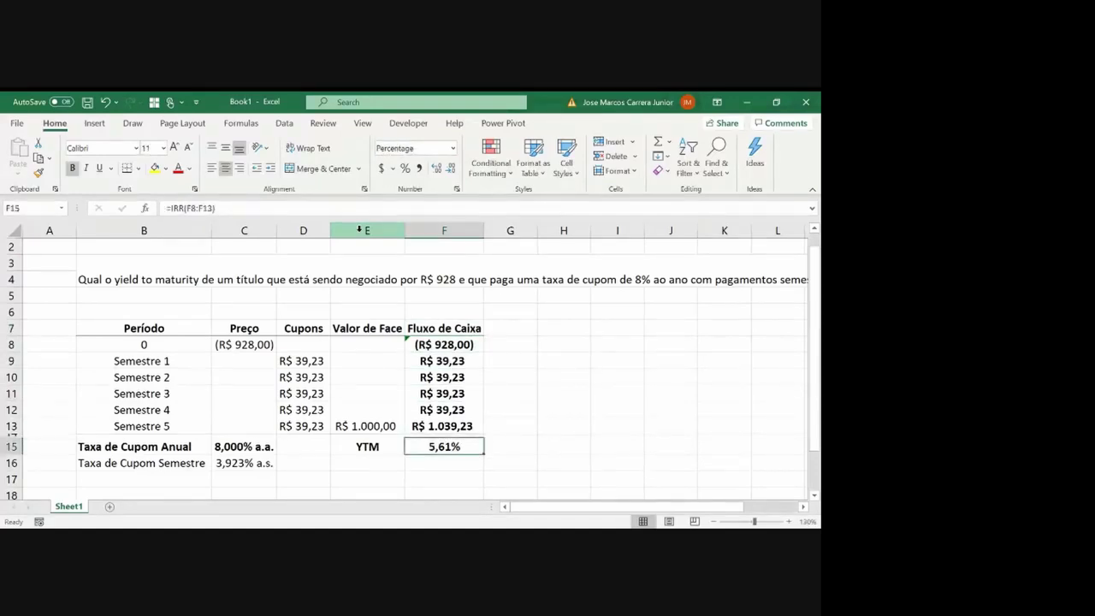
{"action": "key", "text": "Right"}
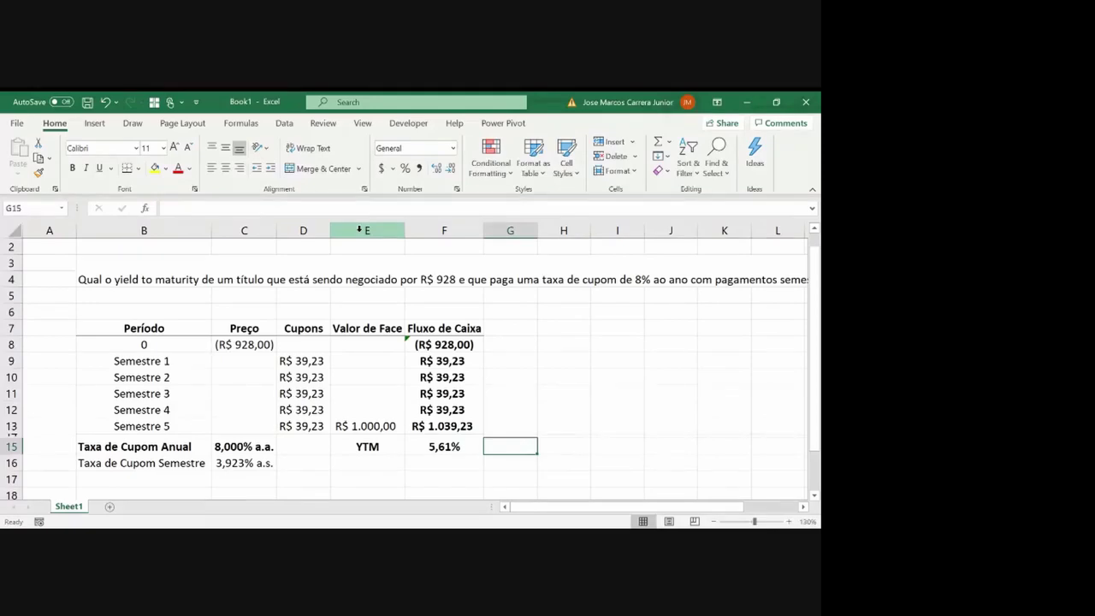
{"action": "key", "text": "Left"}
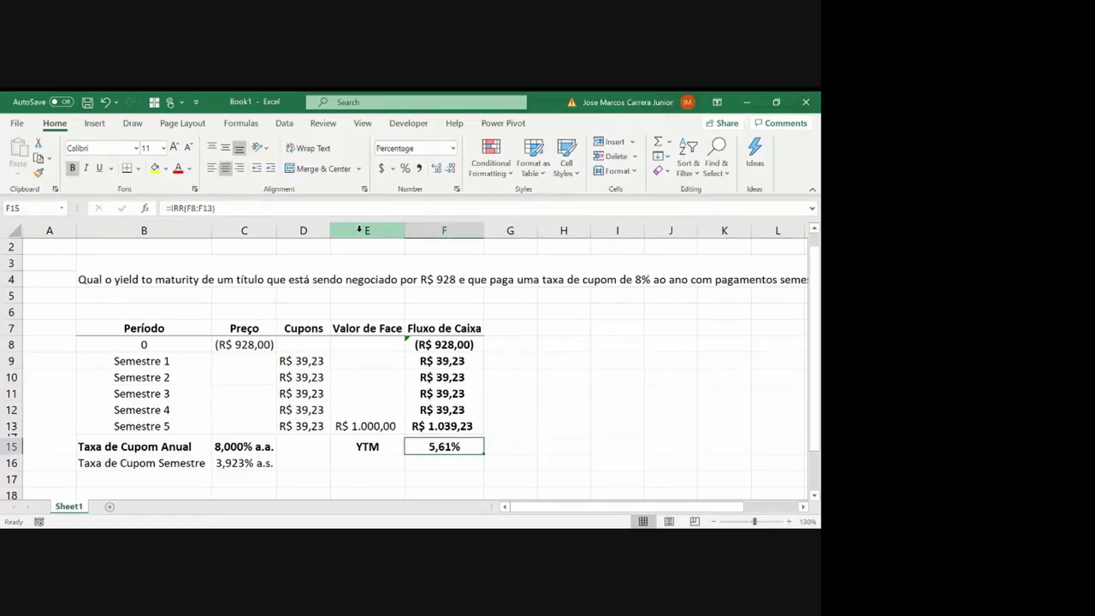
{"action": "key", "text": "Up"}
{"action": "key", "text": "Up"}
{"action": "key", "text": "Up"}
{"action": "key", "text": "Left"}
{"action": "key", "text": "Left"}
{"action": "key", "text": "Left"}
{"action": "key", "text": "Left"}
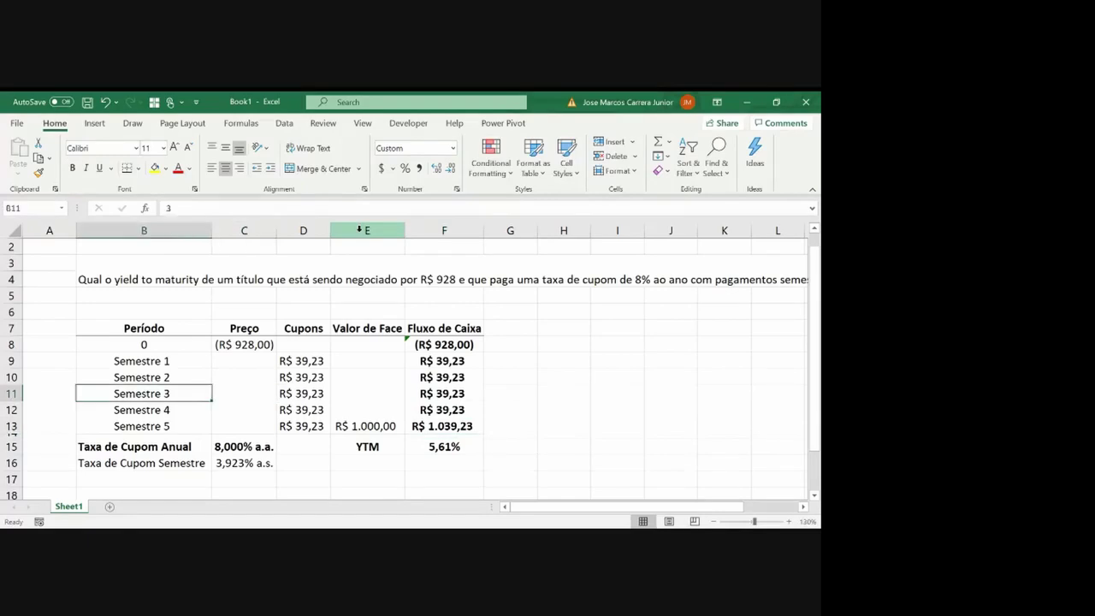
Copy only the "a.s." percentage formatting of C16 onto the YTM in F15 and make it bold
{"action": "key", "text": "Right"}
{"action": "key", "text": "Right"}
{"action": "key", "text": "Down"}
{"action": "key", "text": "Down"}
{"action": "key", "text": "Down"}
{"action": "key", "text": "Left"}
{"action": "key", "text": "Down"}
{"action": "key", "text": "ctrl+c"}
{"action": "key", "text": "Up"}
{"action": "key", "text": "Right"}
{"action": "key", "text": "Right"}
{"action": "key", "text": "Right"}
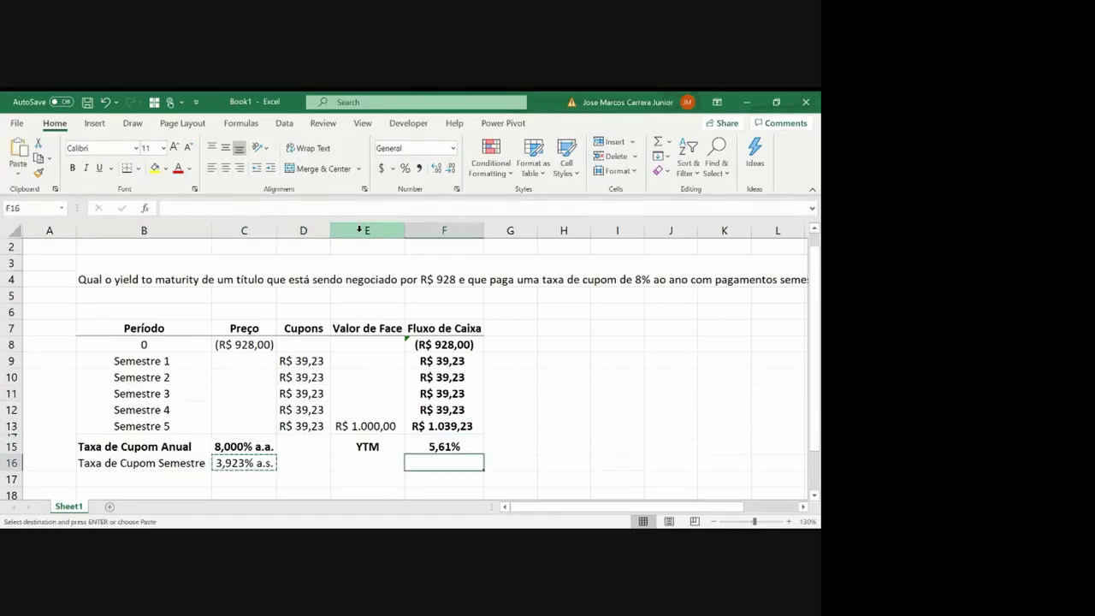
{"action": "key", "text": "ctrl+alt+v"}
{"action": "key", "text": "t"}
{"action": "key", "text": "Return"}
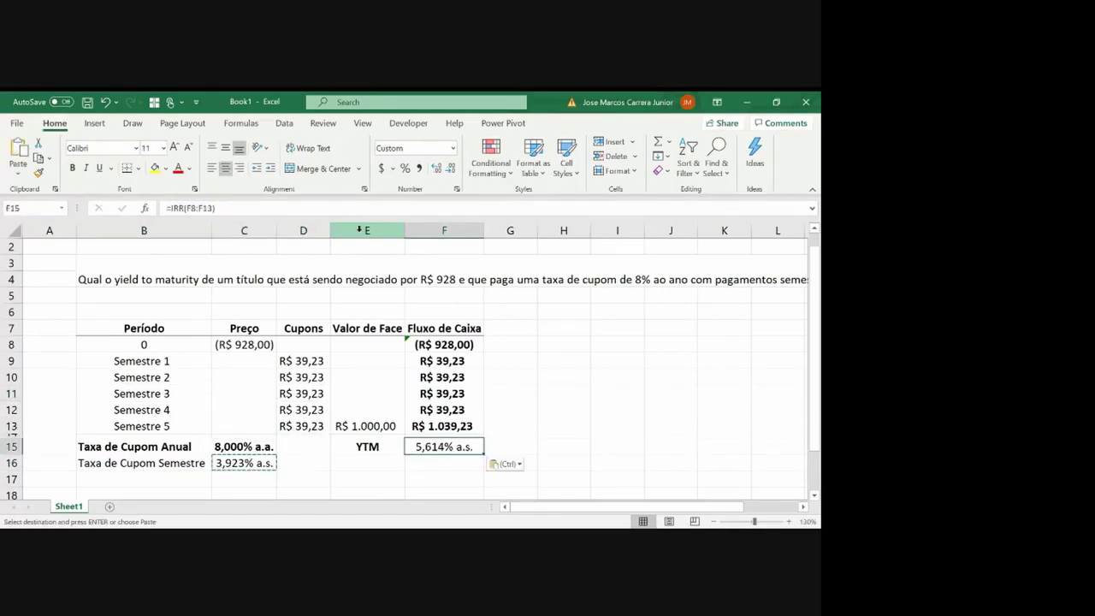
{"action": "key", "text": "ctrl+b"}
{"action": "key", "text": "Down"}
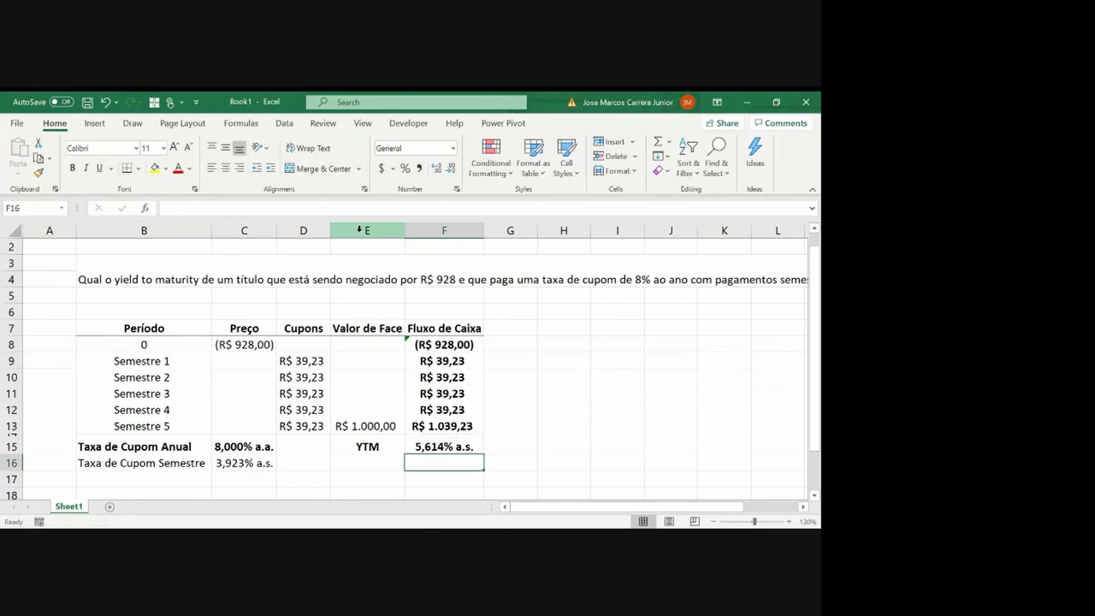
Convert the semiannual YTM to an annual rate in F16 with the formula =(1+F15)^2-1
{"action": "key", "text": "Up"}
{"action": "key", "text": "Left"}
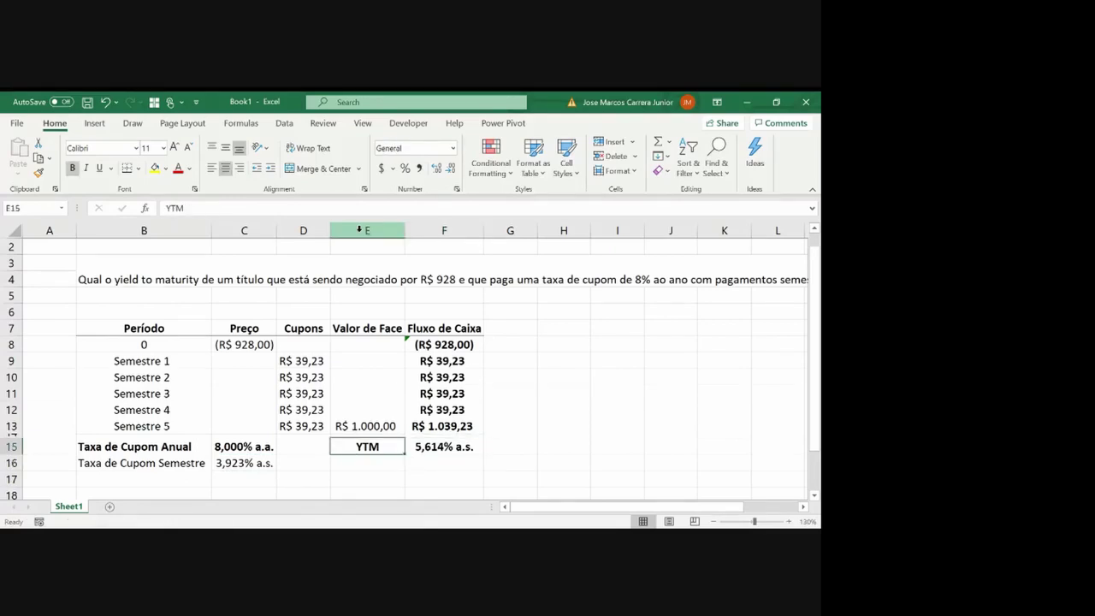
{"action": "key", "text": "Down"}
{"action": "key", "text": "Right"}
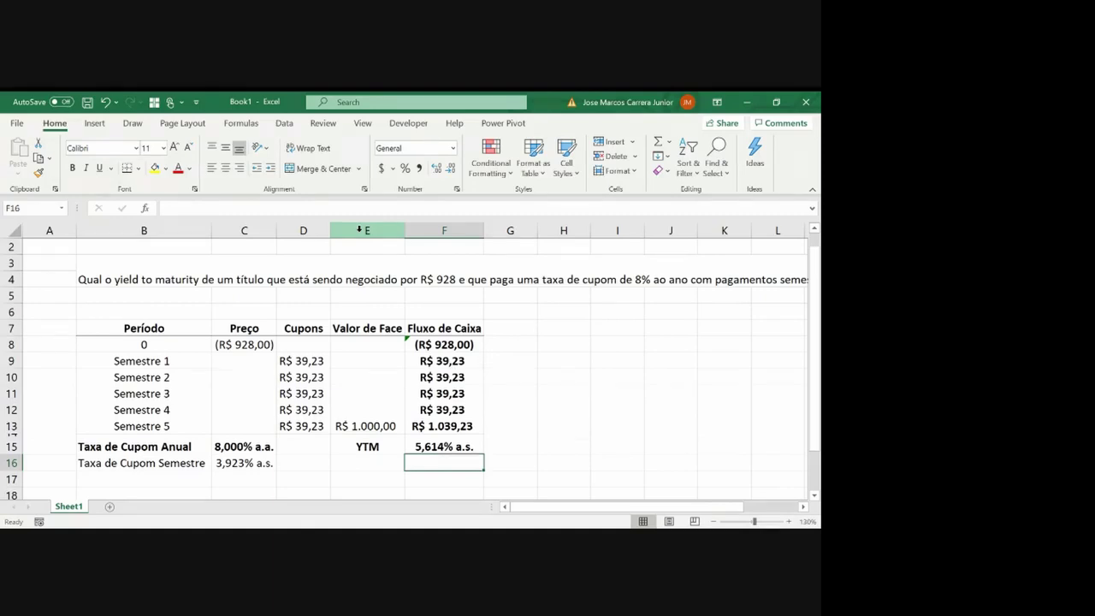
{"action": "type", "text": "=("}
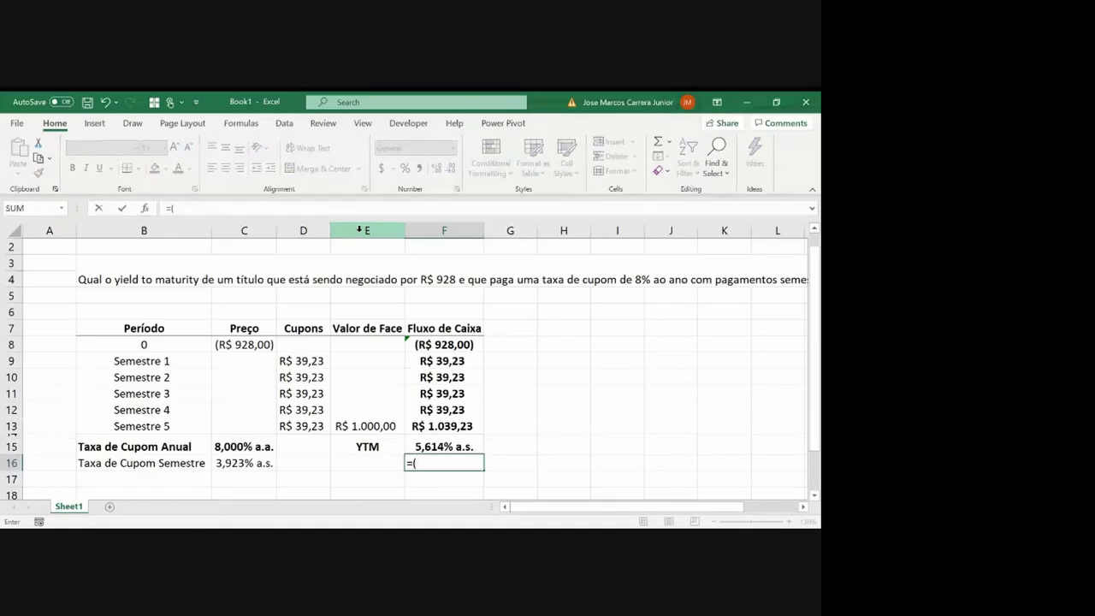
{"action": "type", "text": "1+"}
{"action": "key", "text": "Up"}
{"action": "type", "text": ")"}
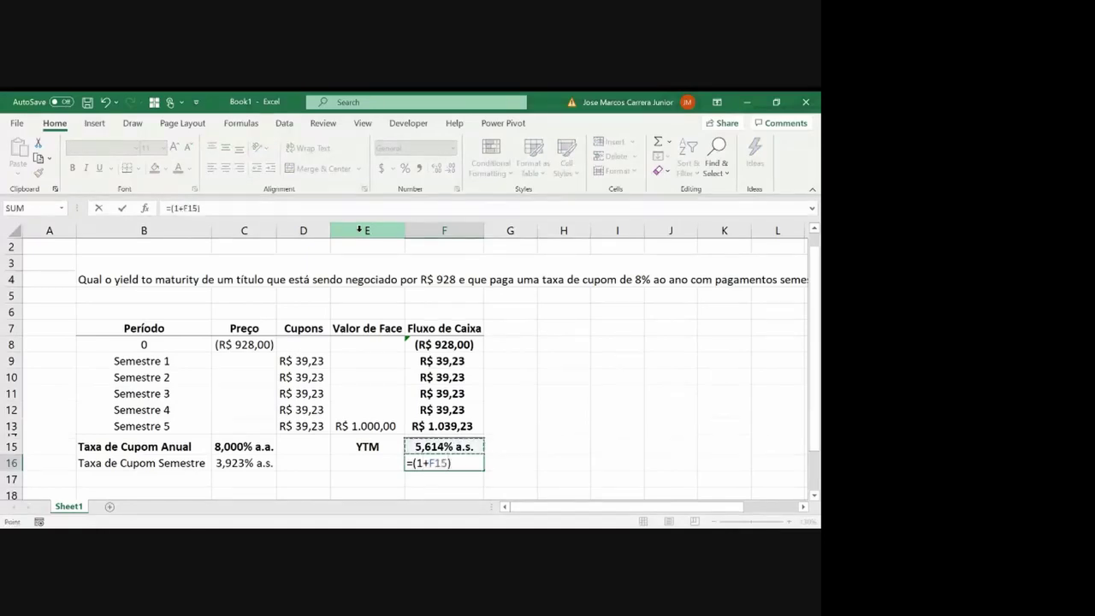
{"action": "type", "text": "^"}
{"action": "type", "text": "2-"}
{"action": "type", "text": "1"}
{"action": "key", "text": "Return"}
Copy only the bold "a.a." percentage formatting of C15 onto the annual YTM in F16
{"action": "key", "text": "Up"}
{"action": "key", "text": "Left"}
{"action": "key", "text": "Left"}
{"action": "key", "text": "Left"}
{"action": "key", "text": "ctrl+c"}
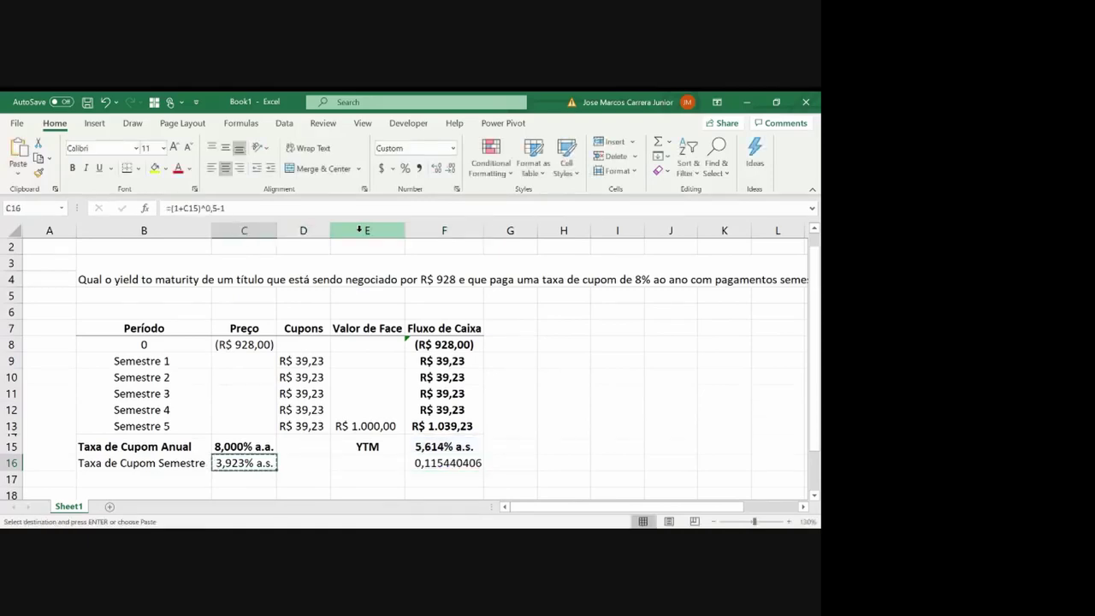
{"action": "key", "text": "Up"}
{"action": "key", "text": "ctrl+c"}
{"action": "key", "text": "Right"}
{"action": "key", "text": "Right"}
{"action": "key", "text": "Right"}
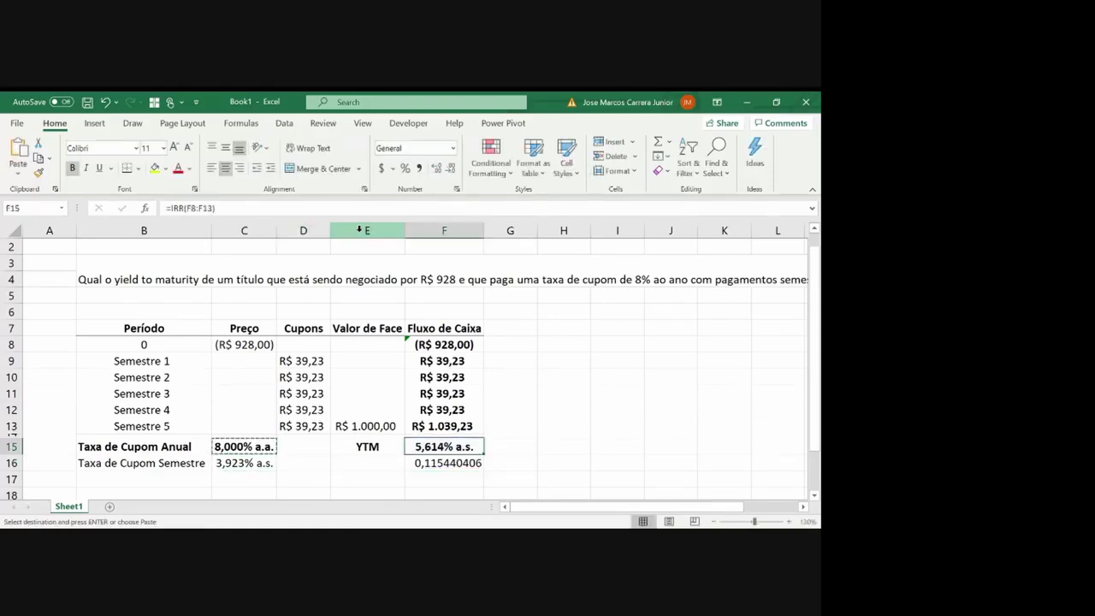
{"action": "key", "text": "Down"}
{"action": "key", "text": "ctrl+alt+v"}
{"action": "key", "text": "t"}
{"action": "key", "text": "Return"}
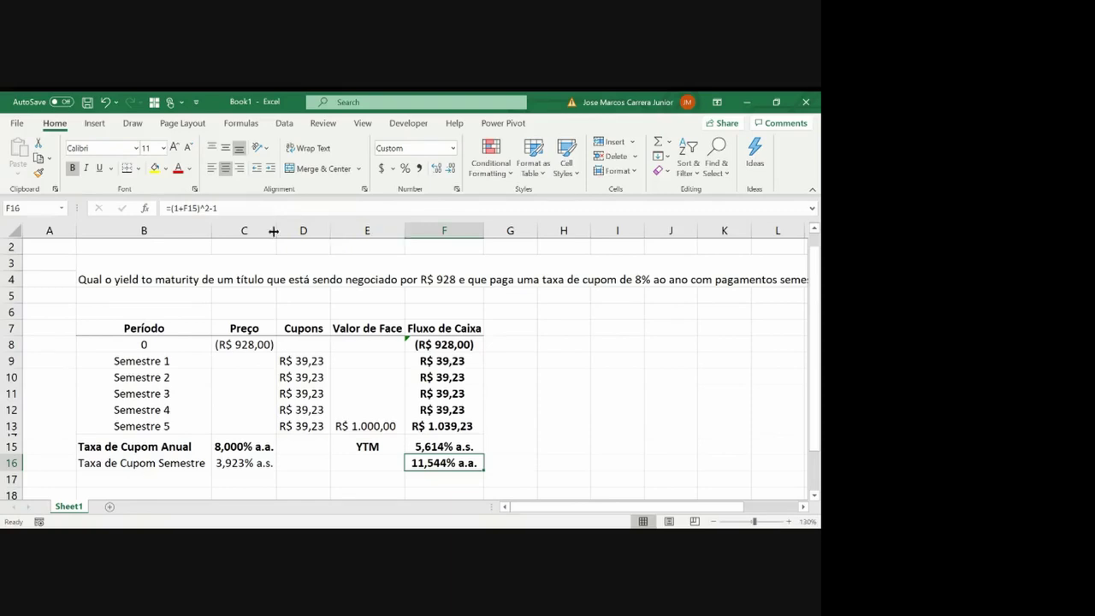
Set the period 0 price in C8 to -1000 to test the bond trading at face value
{"action": "left_click", "coordinate": [242, 344]}
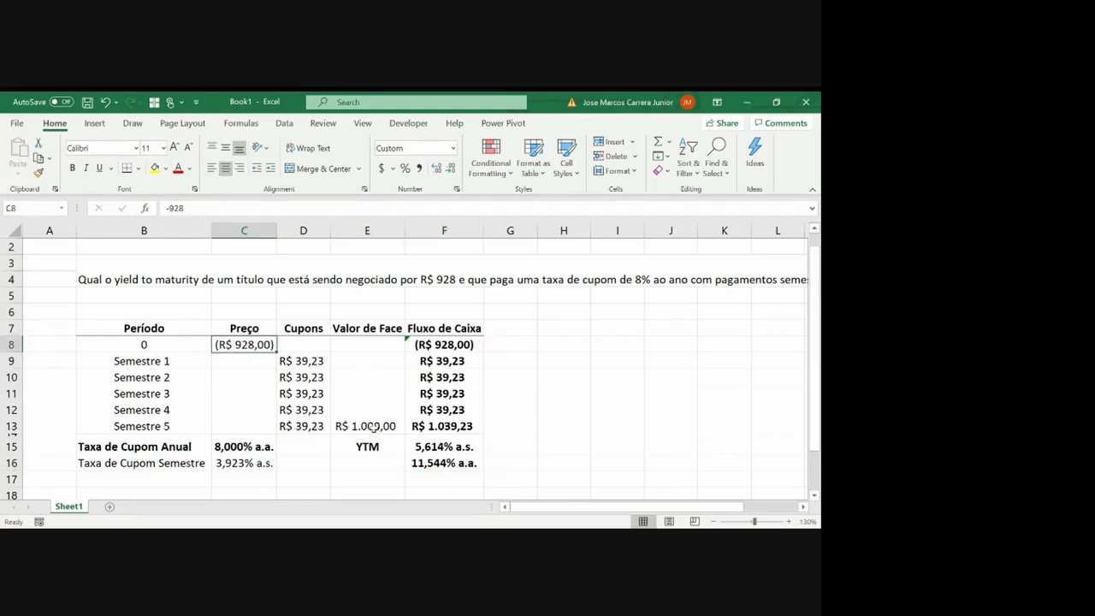
{"action": "left_click", "coordinate": [374, 426]}
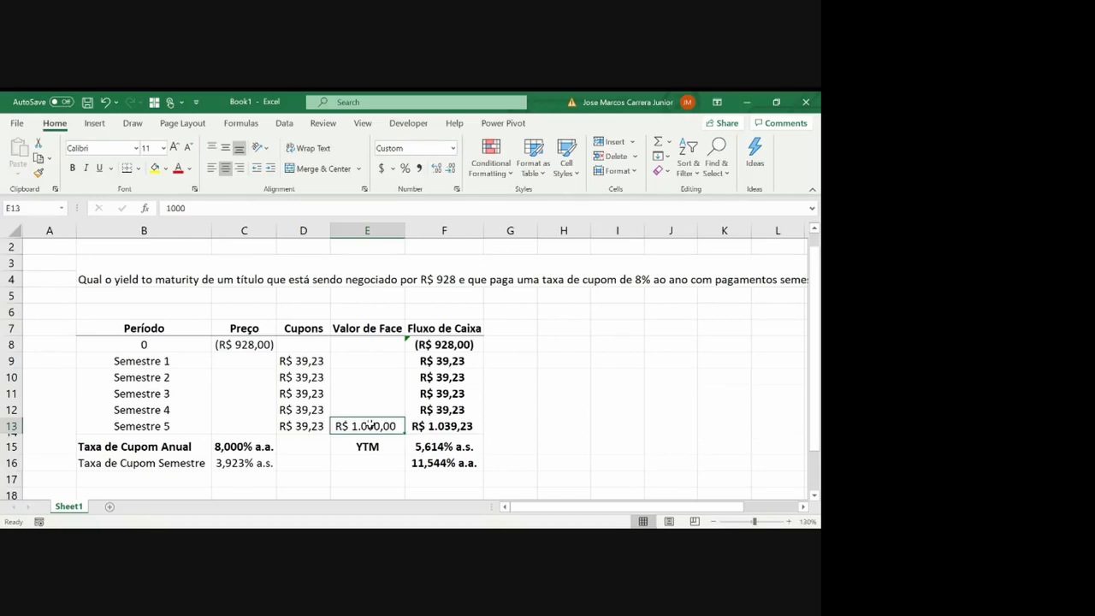
{"action": "left_click", "coordinate": [412, 461]}
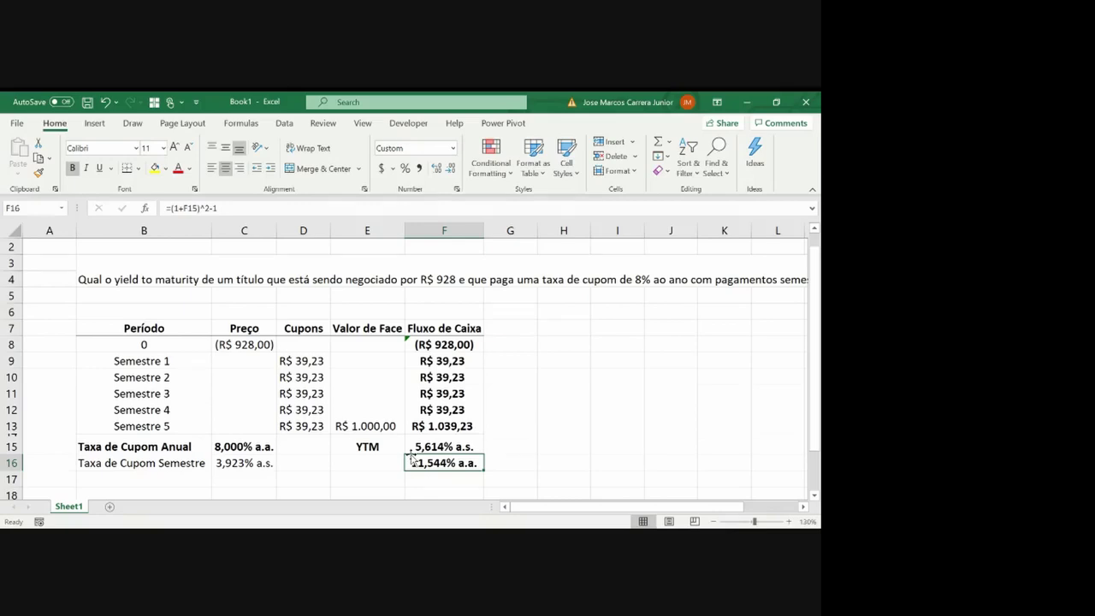
{"action": "left_click", "coordinate": [259, 343]}
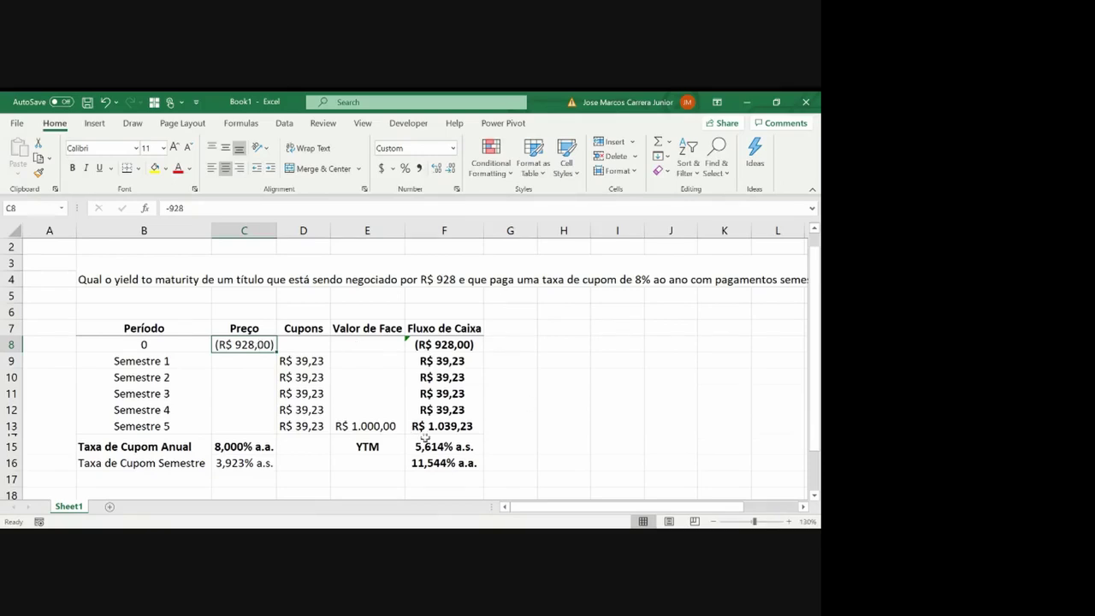
{"action": "left_click", "coordinate": [265, 446]}
{"action": "left_click", "coordinate": [268, 344]}
{"action": "type", "text": "-1000"}
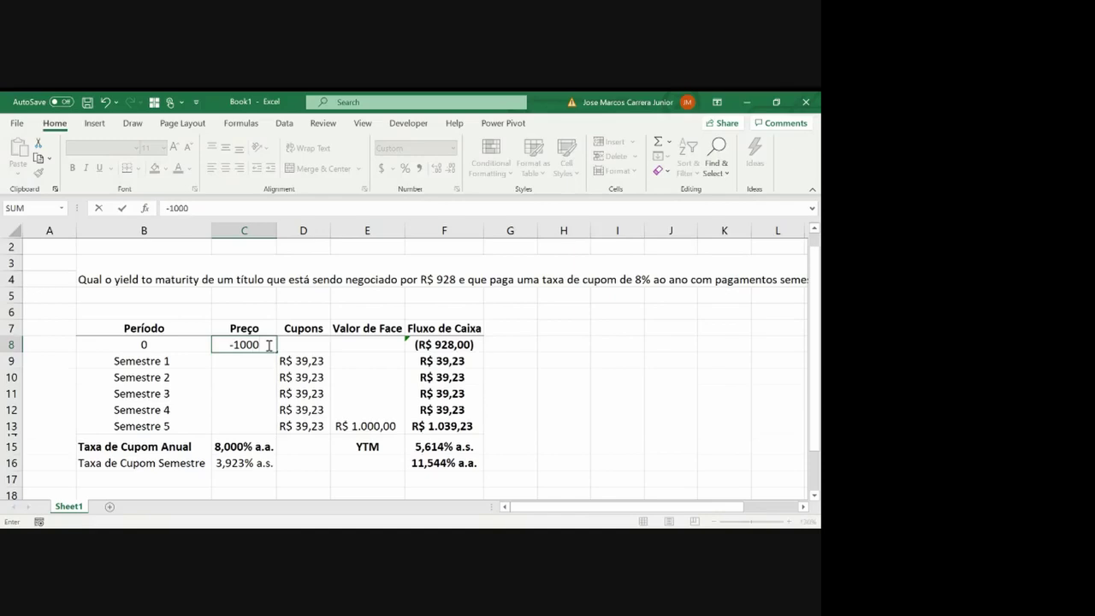
{"action": "key", "text": "Return"}
Autofit column C to its contents and remove the bold from the semiannual YTM in F15
{"action": "key", "text": "Down"}
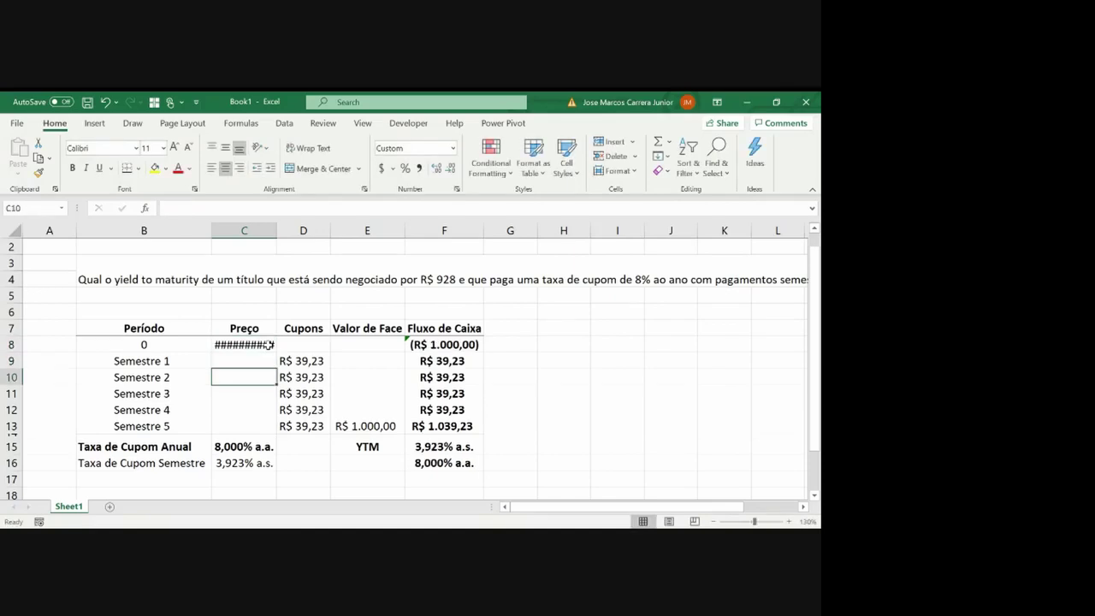
{"action": "key", "text": "Down"}
{"action": "key", "text": "Down"}
{"action": "key", "text": "Right"}
{"action": "key", "text": "Right"}
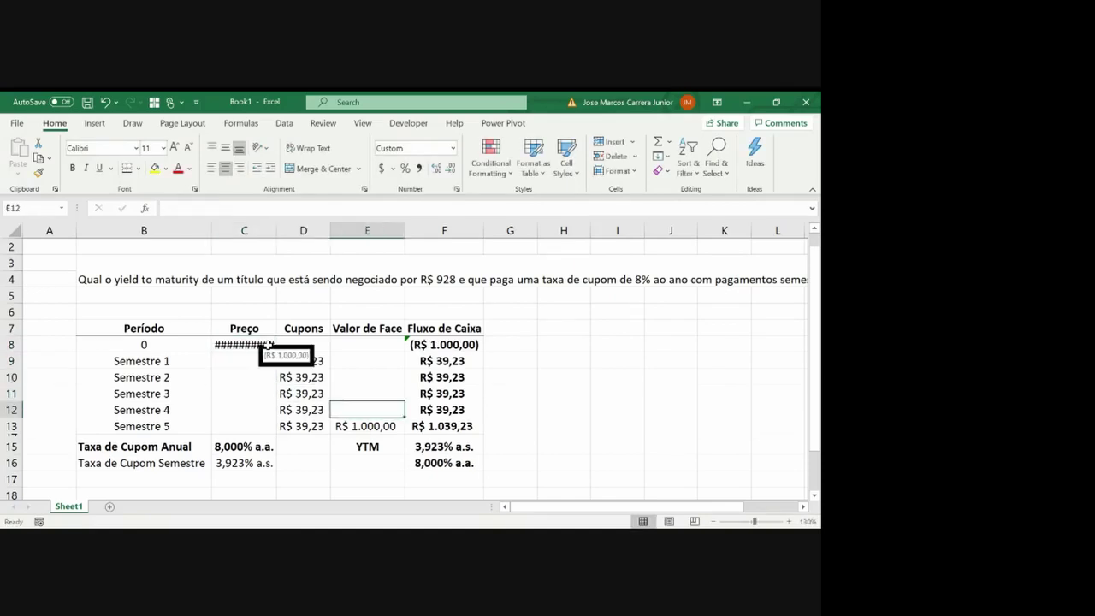
{"action": "double_click", "coordinate": [276, 231]}
{"action": "left_click", "coordinate": [443, 463]}
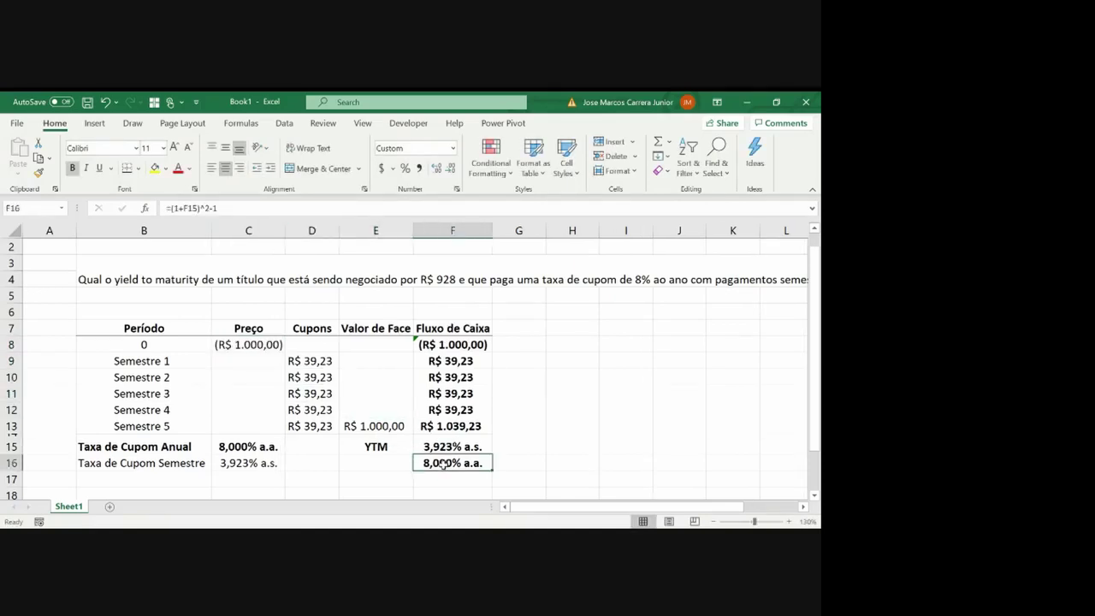
{"action": "key", "text": "Up"}
{"action": "key", "text": "ctrl+b"}
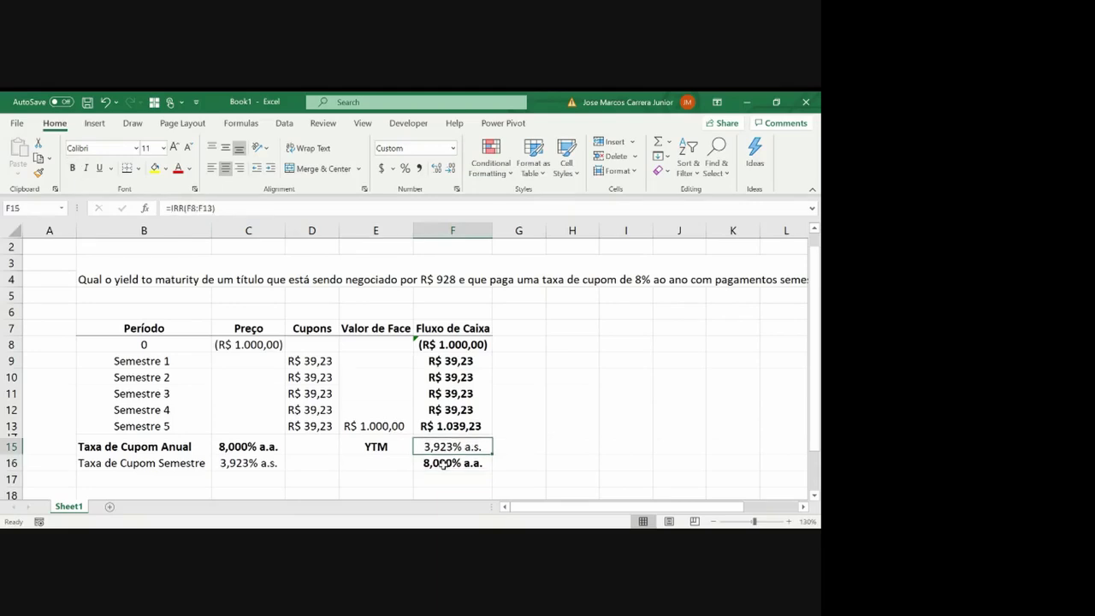
Draw a straight arrow about 1.54" wide and 0.2" high from the annual coupon rate in C15 to the annual YTM in F16
{"action": "left_click", "coordinate": [94, 122]}
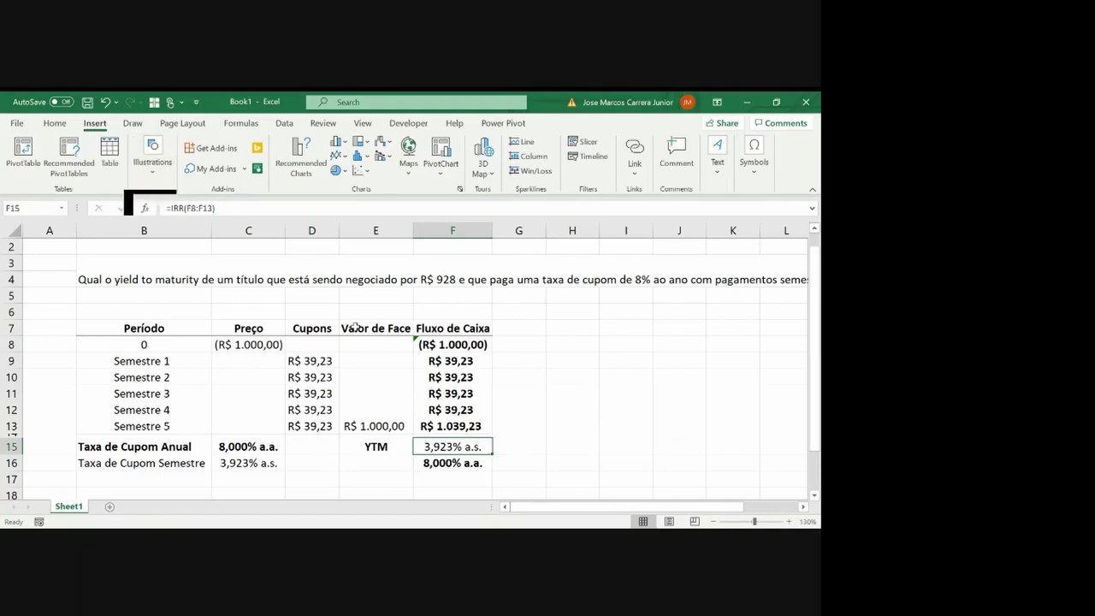
{"action": "left_click", "coordinate": [259, 342]}
{"action": "left_click", "coordinate": [356, 425], "text": "ctrl"}
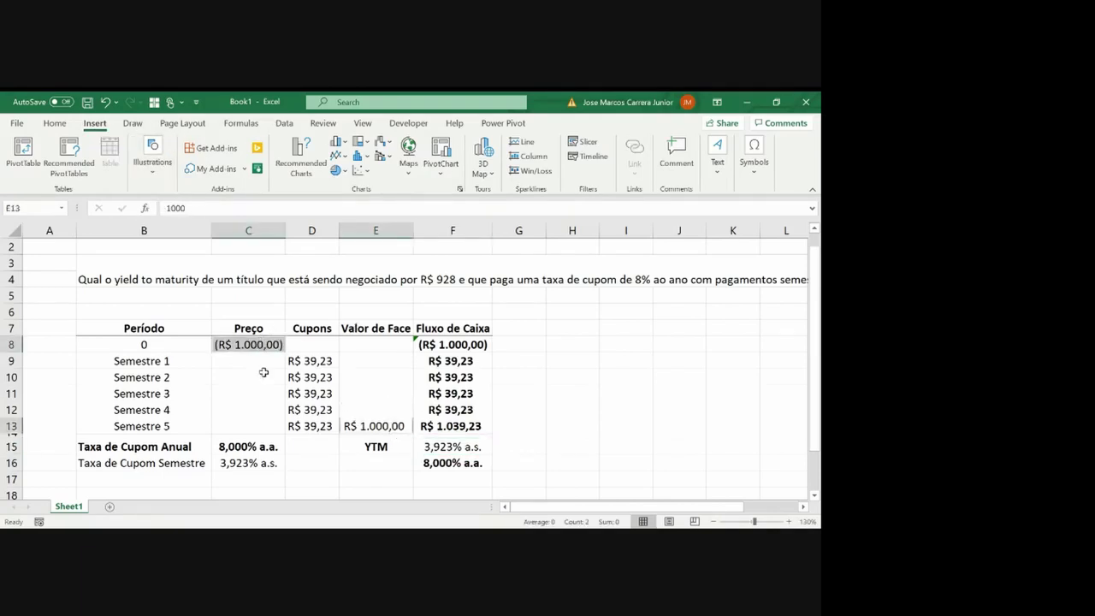
{"action": "left_click_drag", "start_coordinate": [309, 360], "coordinate": [310, 410]}
{"action": "left_click", "coordinate": [263, 446]}
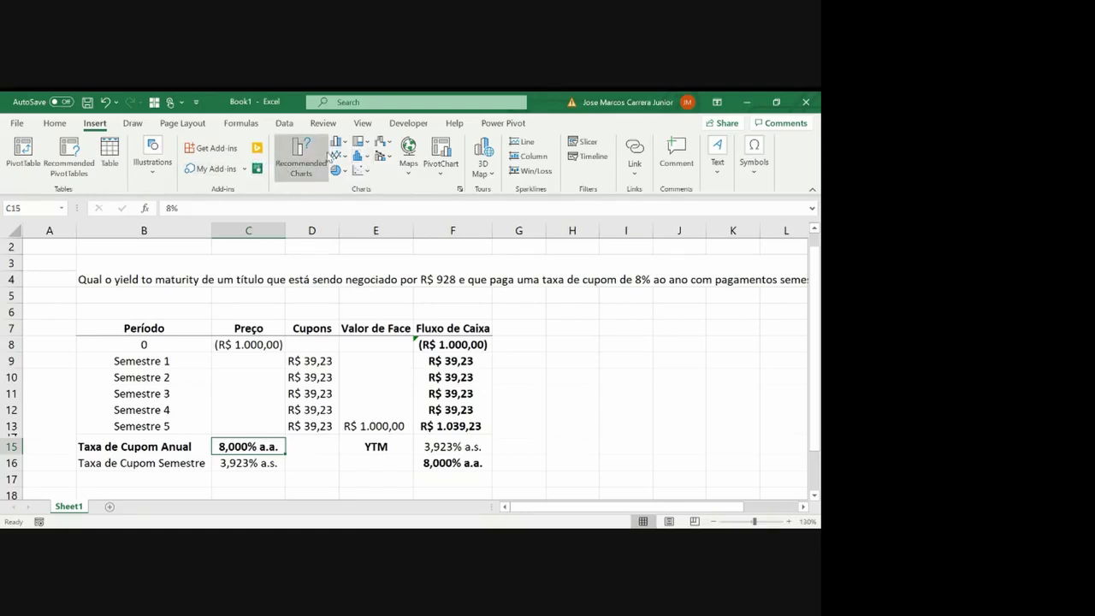
{"action": "left_click", "coordinate": [154, 175]}
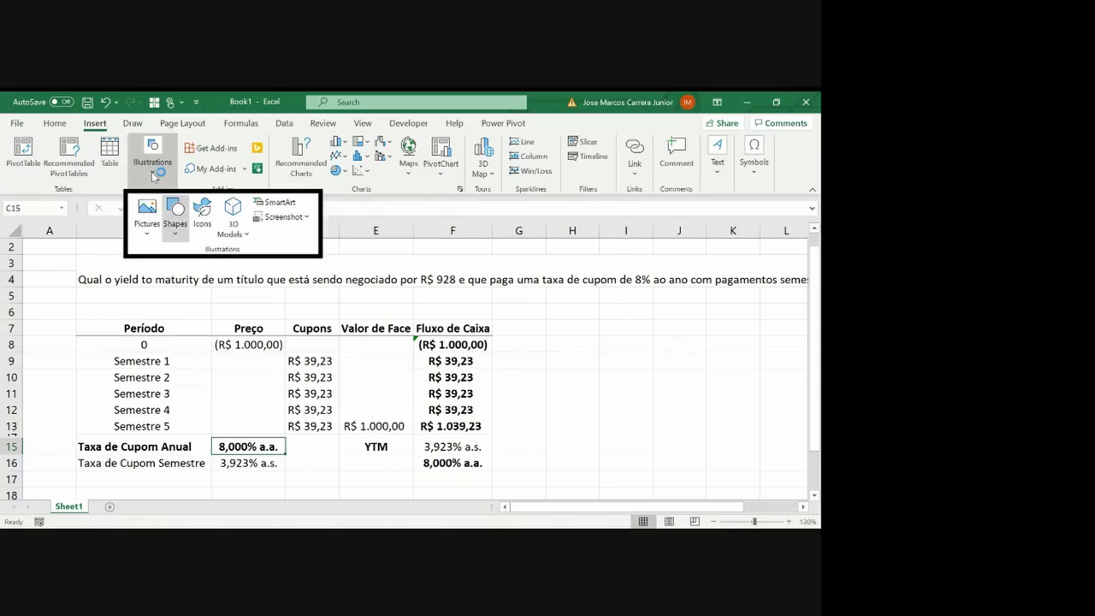
{"action": "left_click", "coordinate": [177, 228]}
{"action": "left_click", "coordinate": [207, 268]}
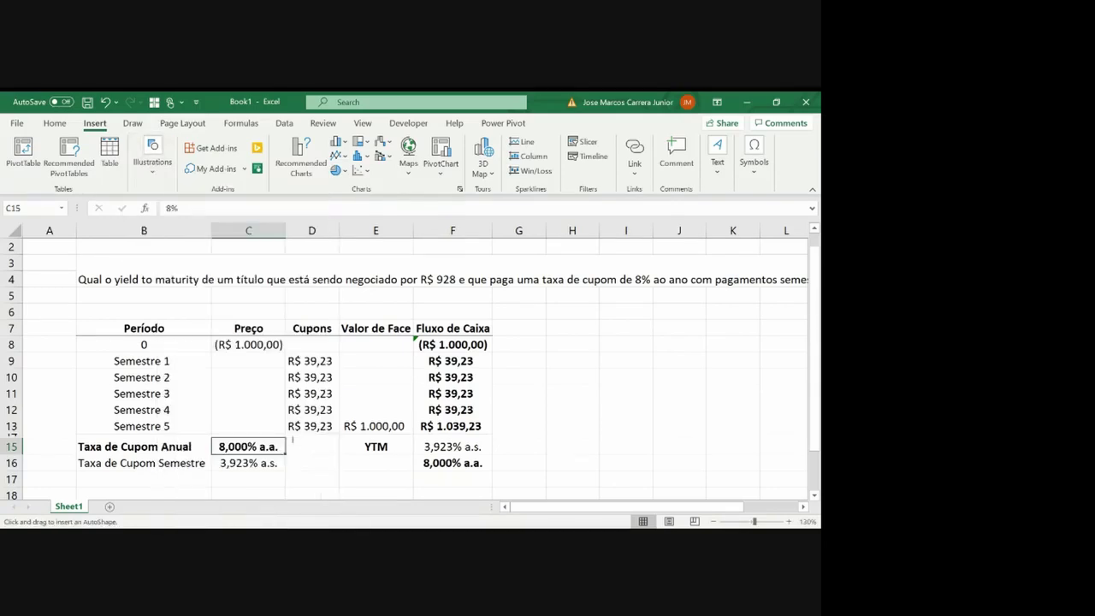
{"action": "left_click_drag", "start_coordinate": [290, 446], "coordinate": [413, 463]}
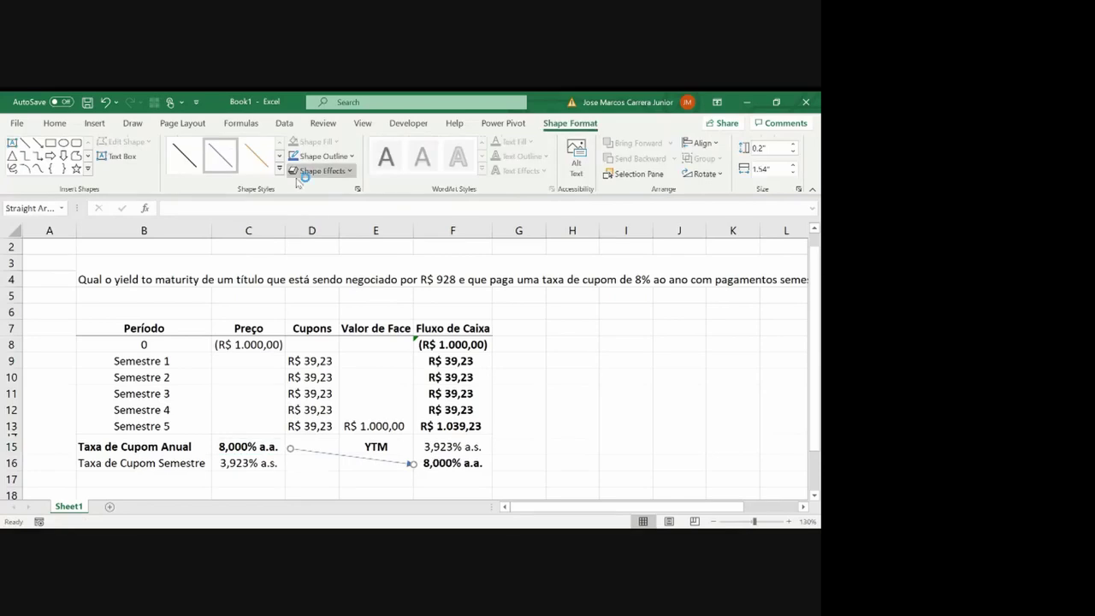
Give the arrow between the coupon rate and the annual YTM arrowheads at both ends and deselect it
{"action": "left_click", "coordinate": [322, 157]}
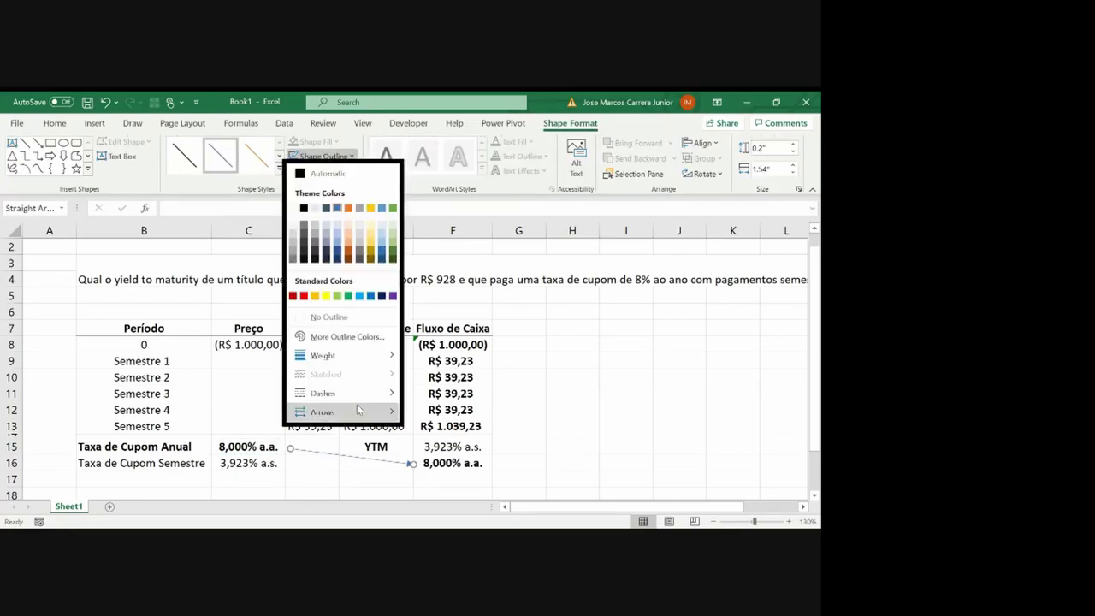
{"action": "mouse_move", "coordinate": [356, 411]}
{"action": "left_click", "coordinate": [432, 441]}
{"action": "left_click", "coordinate": [581, 442]}
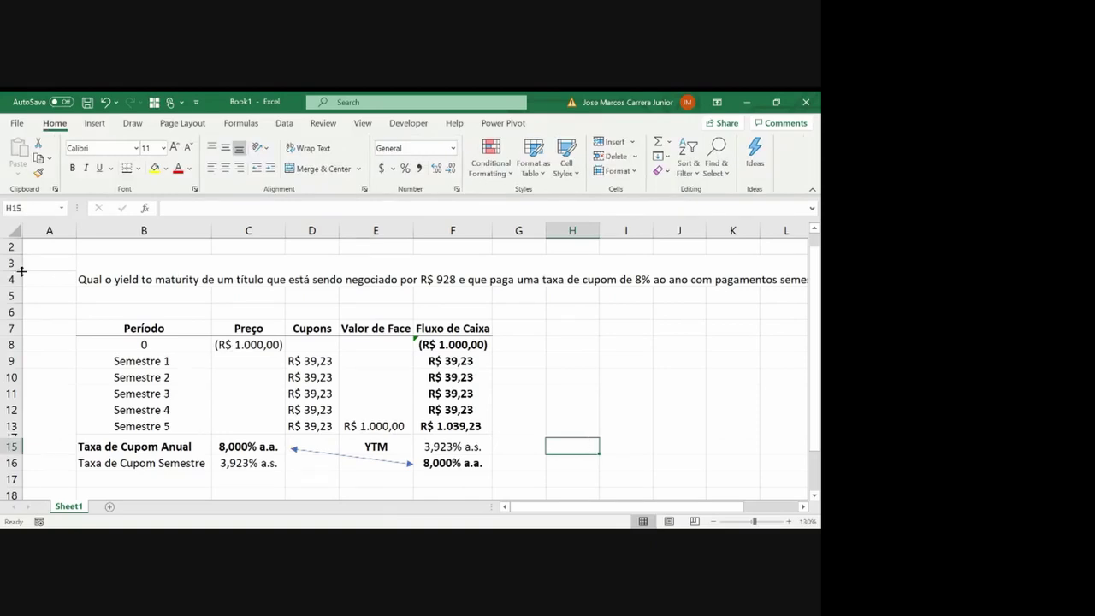
Delete the four rows above the cash flow table, including the question text, so the headers sit in row 3
{"action": "left_click_drag", "start_coordinate": [10, 263], "coordinate": [10, 273]}
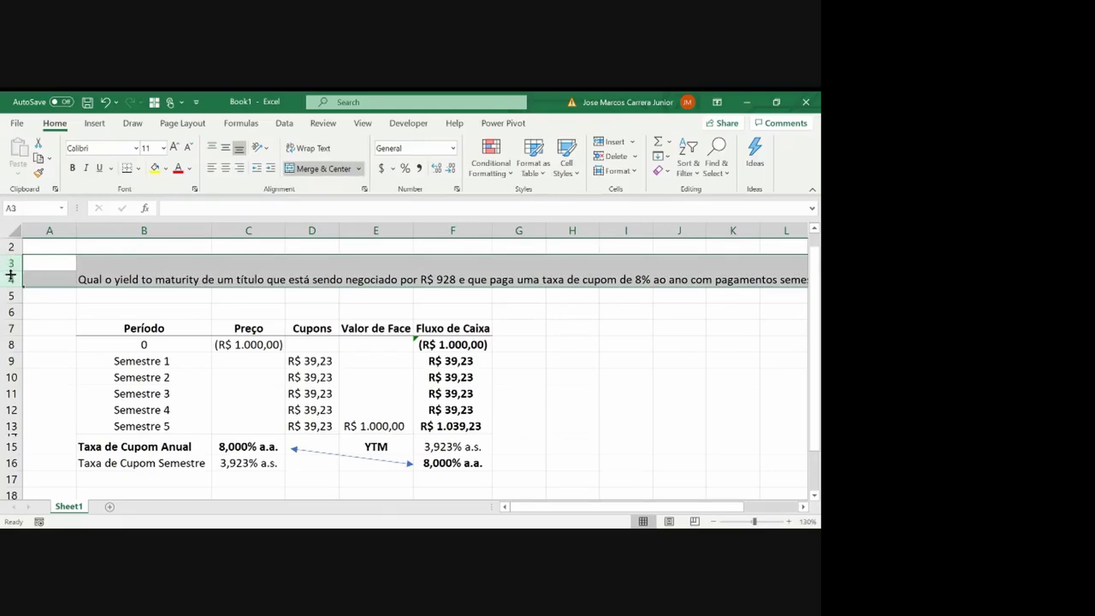
{"action": "key", "text": "ctrl+minus"}
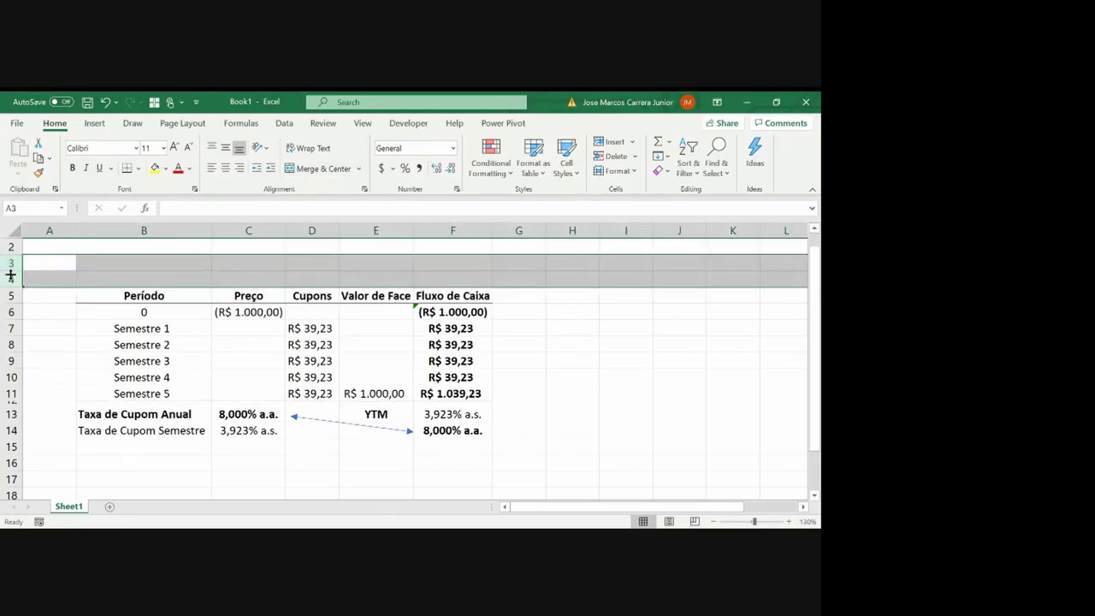
{"action": "key", "text": "ctrl+minus"}
Review the cash flow table's headers, period 0 price, semester coupons, face value and final cash flow
{"action": "key", "text": "Right"}
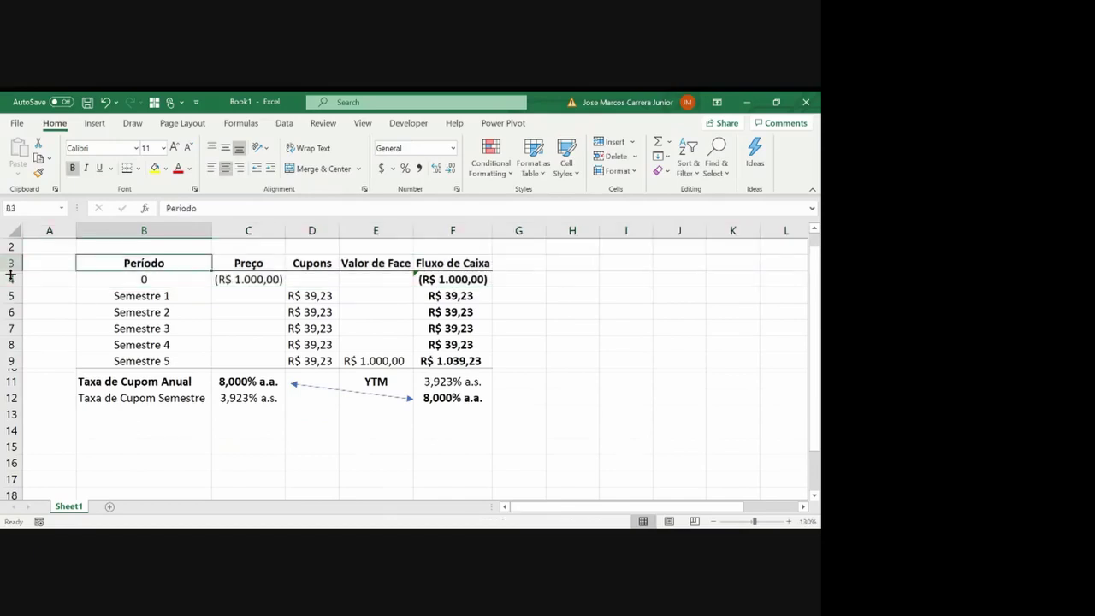
{"action": "key", "text": "Right"}
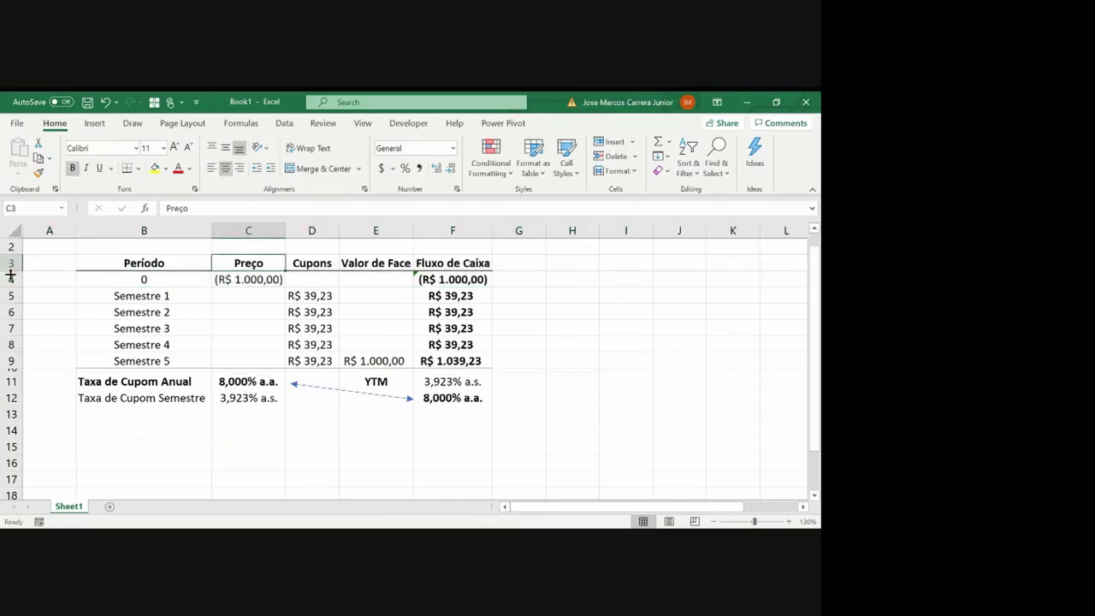
{"action": "key", "text": "Right"}
{"action": "key", "text": "Right"}
{"action": "key", "text": "Right"}
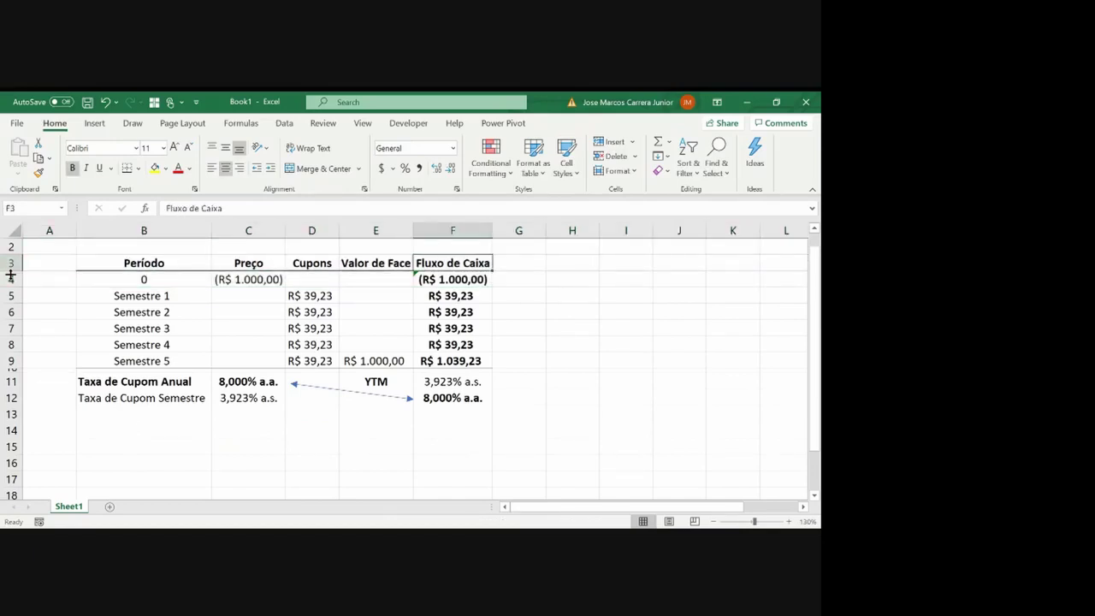
{"action": "key", "text": "Left"}
{"action": "key", "text": "Left"}
{"action": "key", "text": "Left"}
{"action": "key", "text": "Down"}
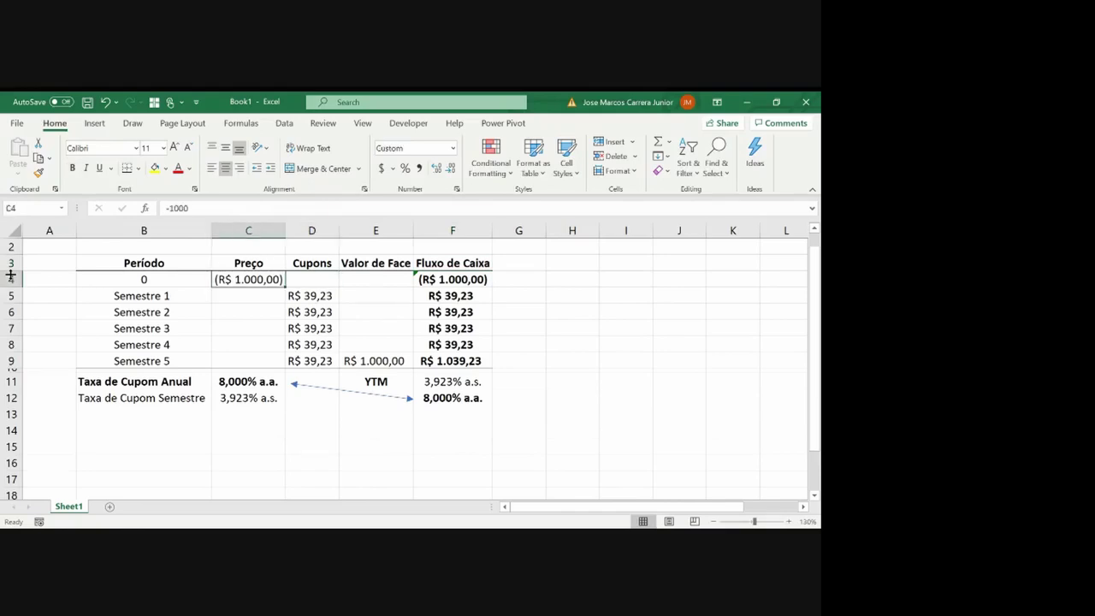
{"action": "key", "text": "Right"}
{"action": "key", "text": "Down"}
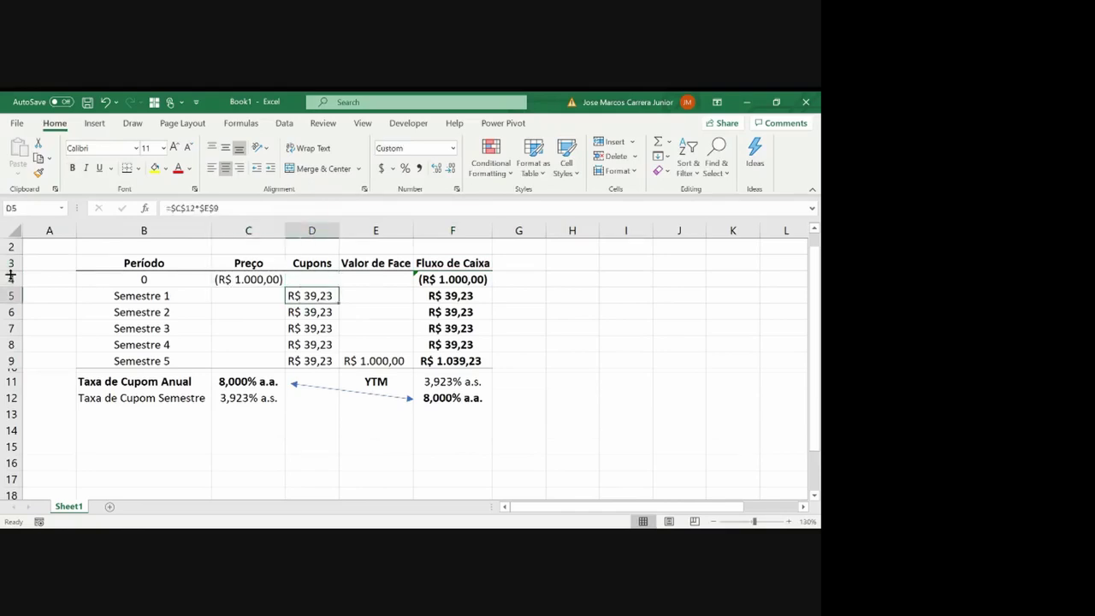
{"action": "key", "text": "shift+Down"}
{"action": "key", "text": "shift+Down"}
{"action": "key", "text": "shift+Down"}
{"action": "key", "text": "Left"}
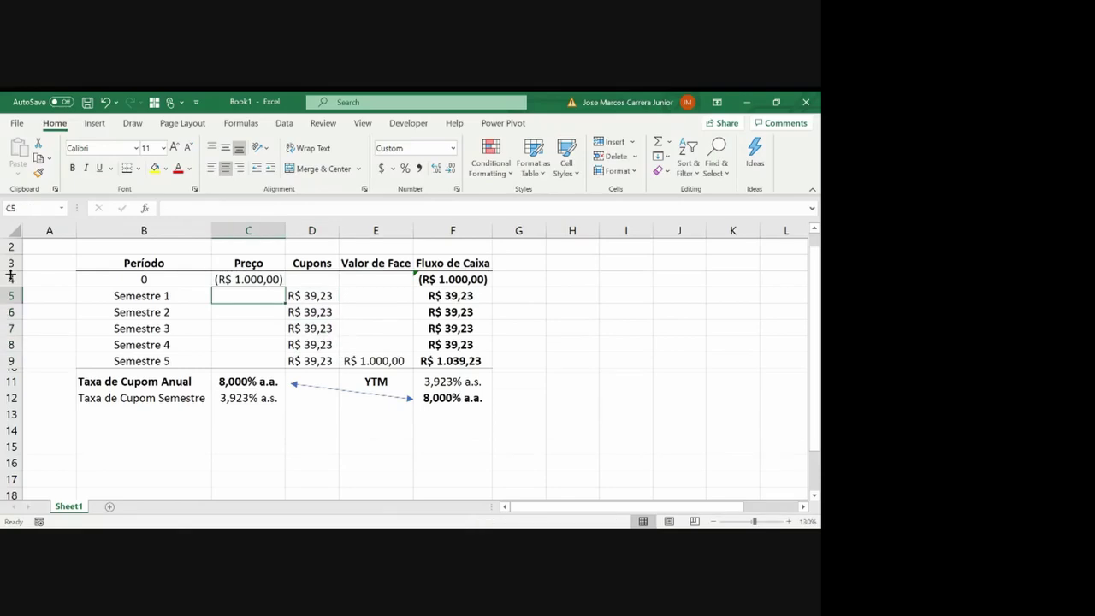
{"action": "key", "text": "Left"}
{"action": "key", "text": "Down"}
{"action": "key", "text": "Down"}
{"action": "key", "text": "Down"}
{"action": "key", "text": "Down"}
{"action": "key", "text": "Right"}
{"action": "key", "text": "Right"}
{"action": "key", "text": "Right"}
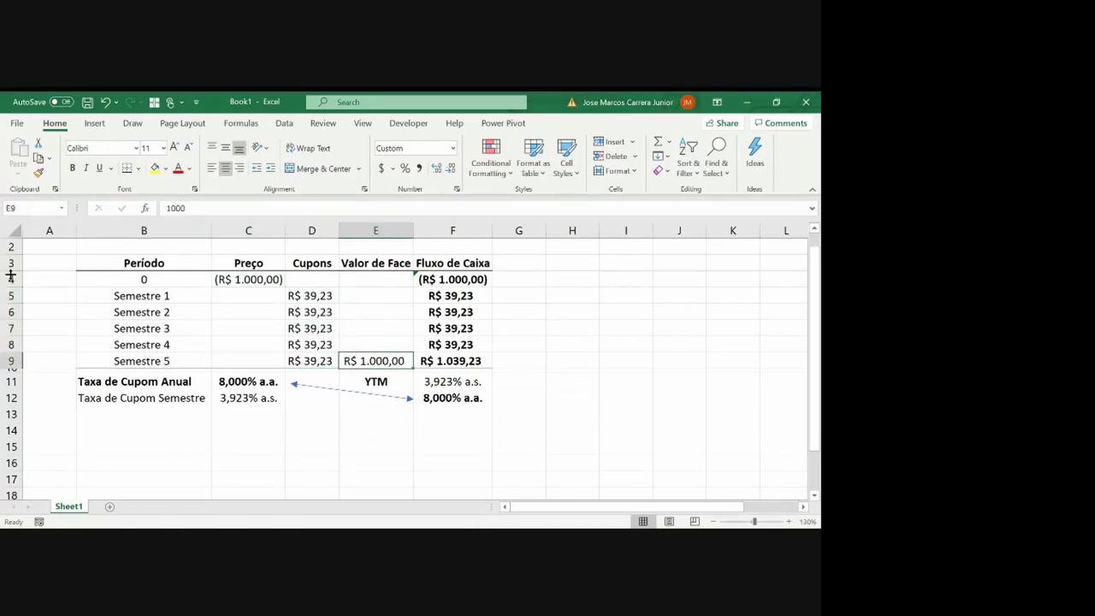
{"action": "key", "text": "Right"}
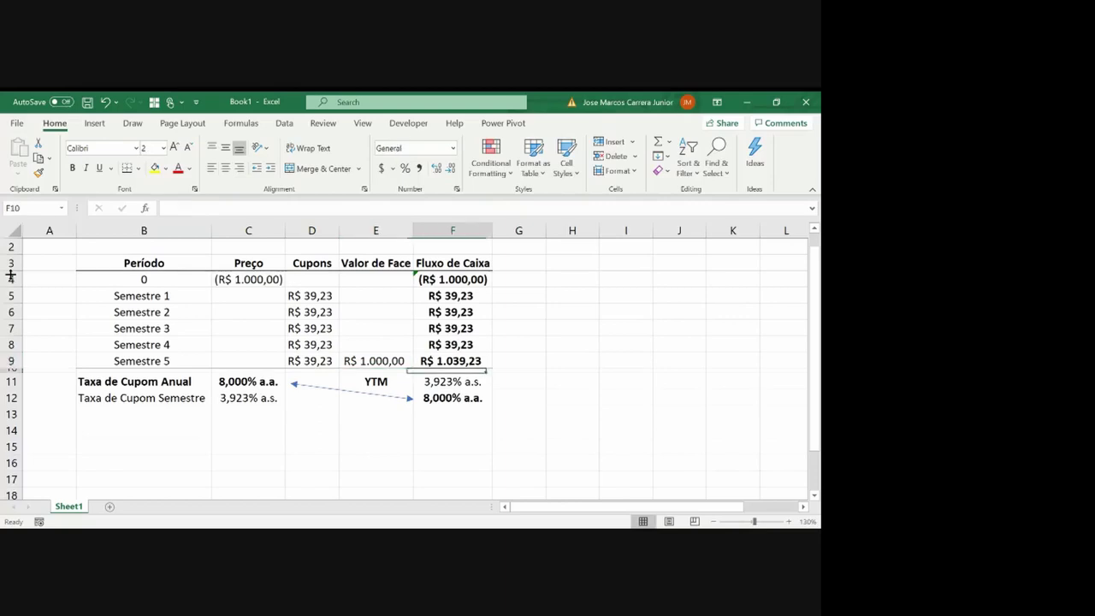
Set the period 0 price in C4 to -928
{"action": "key", "text": "Down"}
{"action": "key", "text": "Down"}
{"action": "key", "text": "Left"}
{"action": "key", "text": "Left"}
{"action": "key", "text": "Up"}
{"action": "key", "text": "Up"}
{"action": "key", "text": "Up"}
{"action": "key", "text": "Left"}
{"action": "key", "text": "Up"}
{"action": "key", "text": "Up"}
{"action": "key", "text": "Up"}
{"action": "key", "text": "Up"}
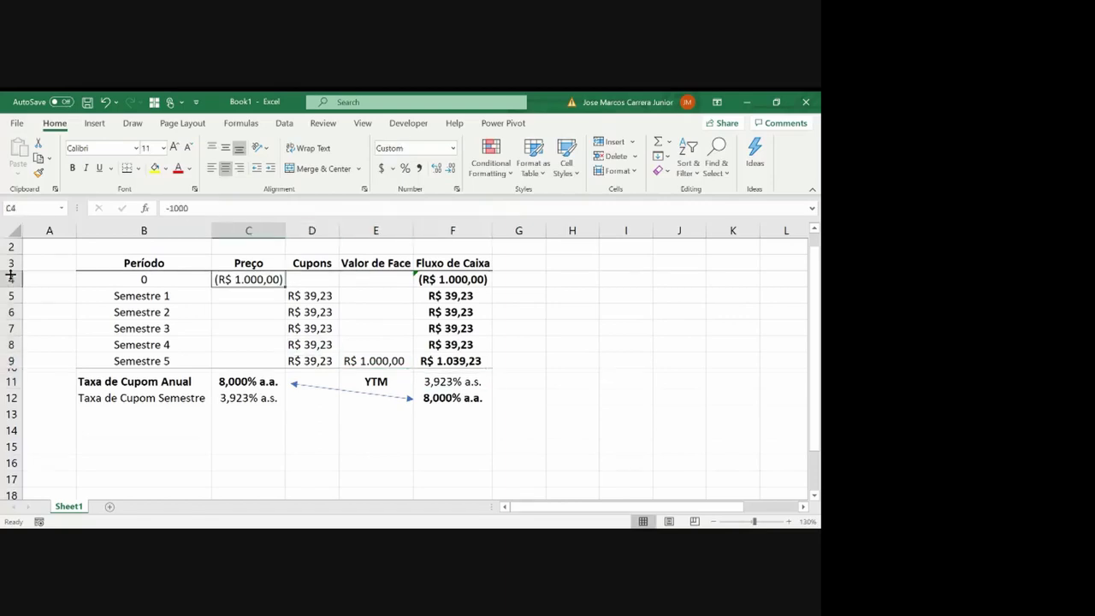
{"action": "type", "text": "-928"}
{"action": "key", "text": "Return"}
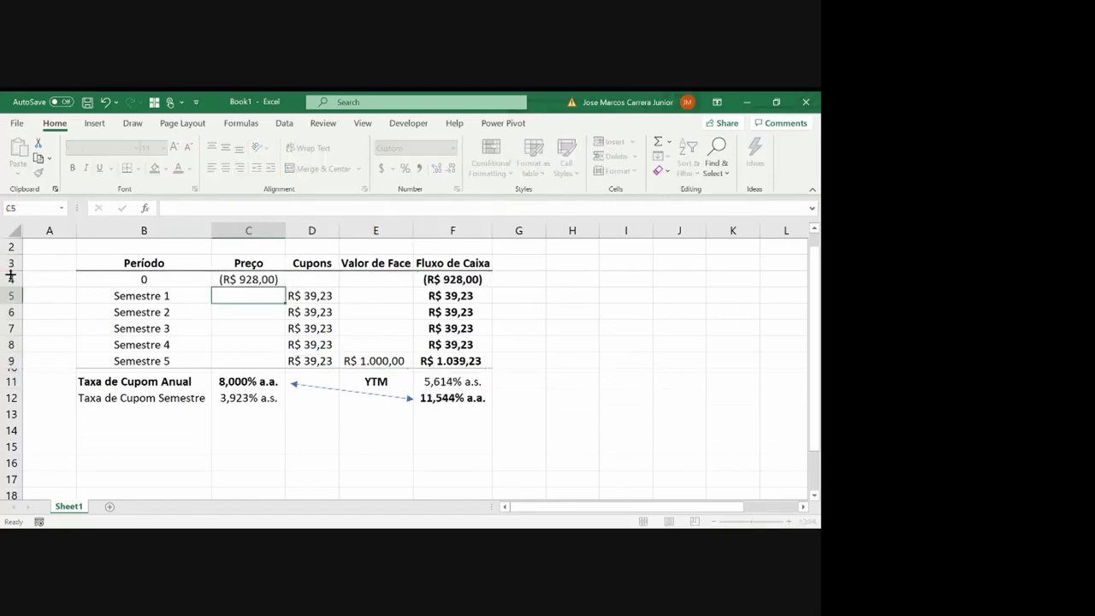
Examine the Fluxo de Caixa column from period 0 through semester 5 and the YTM below it
{"action": "key", "text": "Right"}
{"action": "key", "text": "Right"}
{"action": "key", "text": "Right"}
{"action": "key", "text": "Up"}
{"action": "key", "text": "Down"}
{"action": "key", "text": "Down"}
{"action": "key", "text": "Down"}
{"action": "key", "text": "Down"}
{"action": "key", "text": "Down"}
{"action": "key", "text": "Down"}
{"action": "key", "text": "Down"}
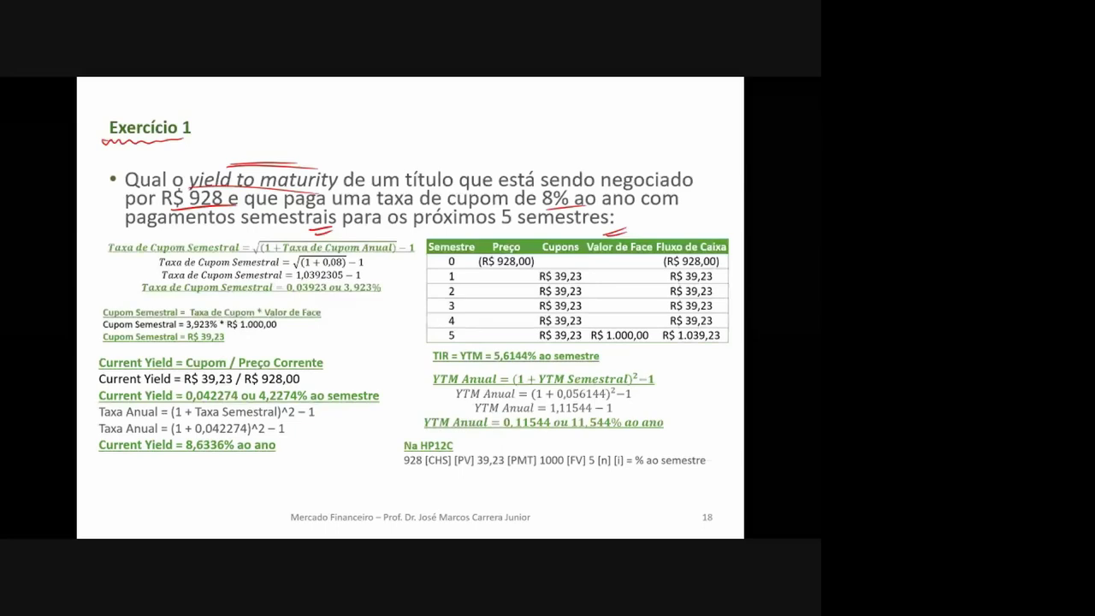
On the Exercício 1 slide, mark the semester 0 price in the cash flow table with red ink
{"action": "left_click_drag", "start_coordinate": [525, 272], "coordinate": [541, 264]}
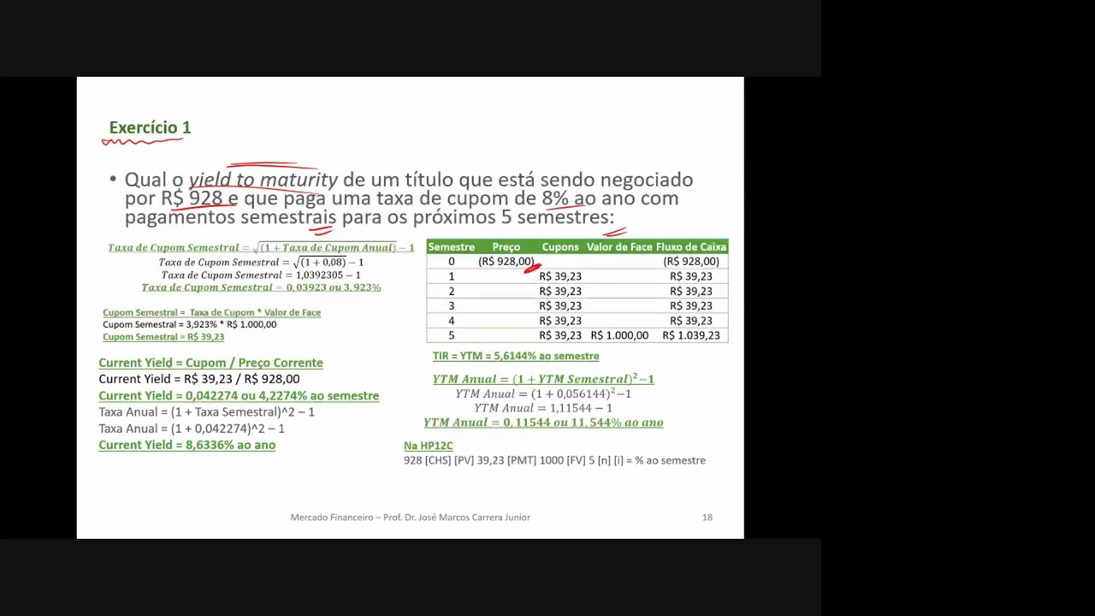
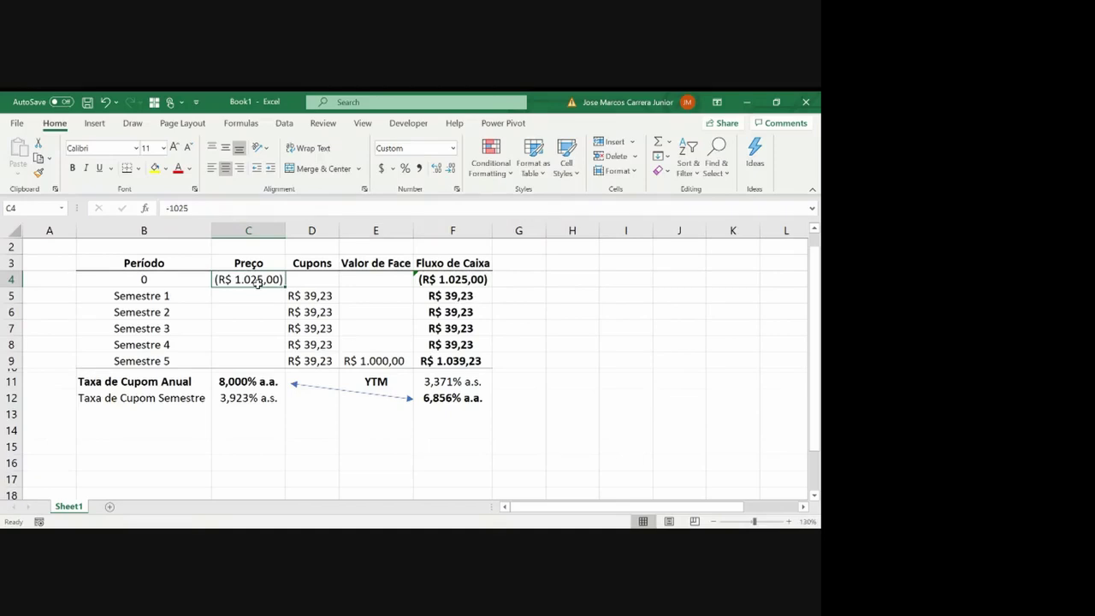
Compare the period 0 price in C4 with the face value in E9
{"action": "left_click", "coordinate": [356, 359]}
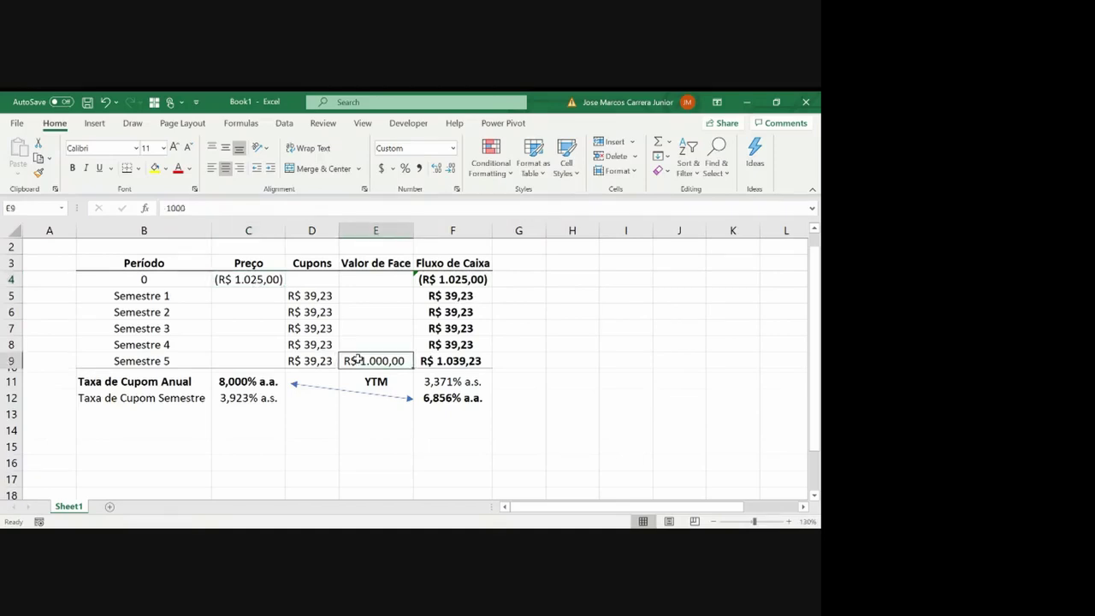
{"action": "left_click", "coordinate": [266, 280]}
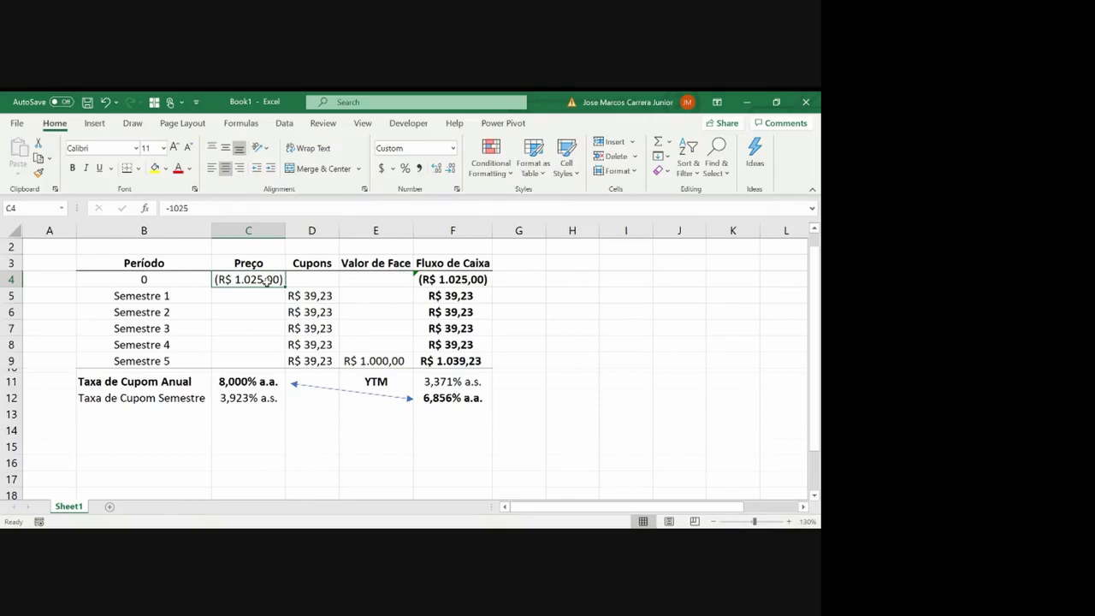
{"action": "left_click", "coordinate": [379, 363]}
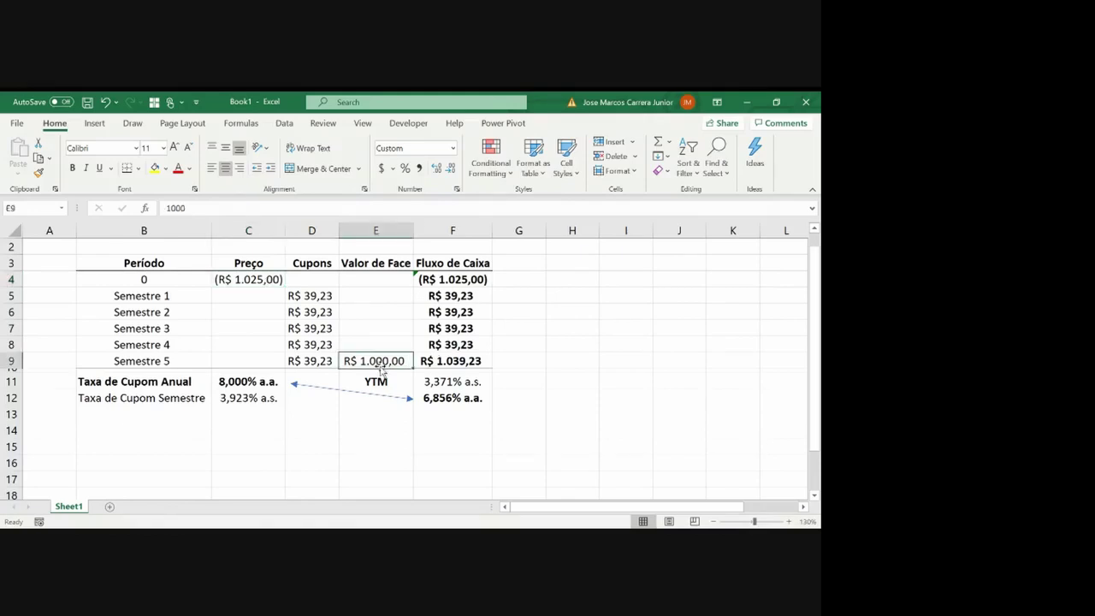
Compare the coupons and the period 0 price in C4 with the face value in E9
{"action": "left_click", "coordinate": [343, 330]}
{"action": "left_click", "coordinate": [334, 329]}
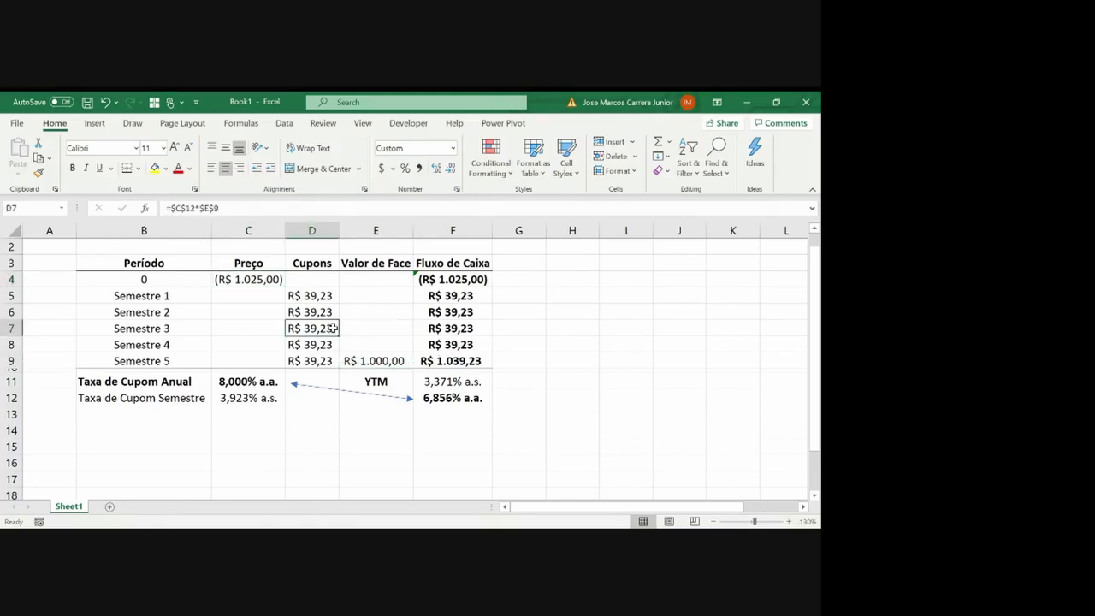
{"action": "left_click", "coordinate": [267, 284]}
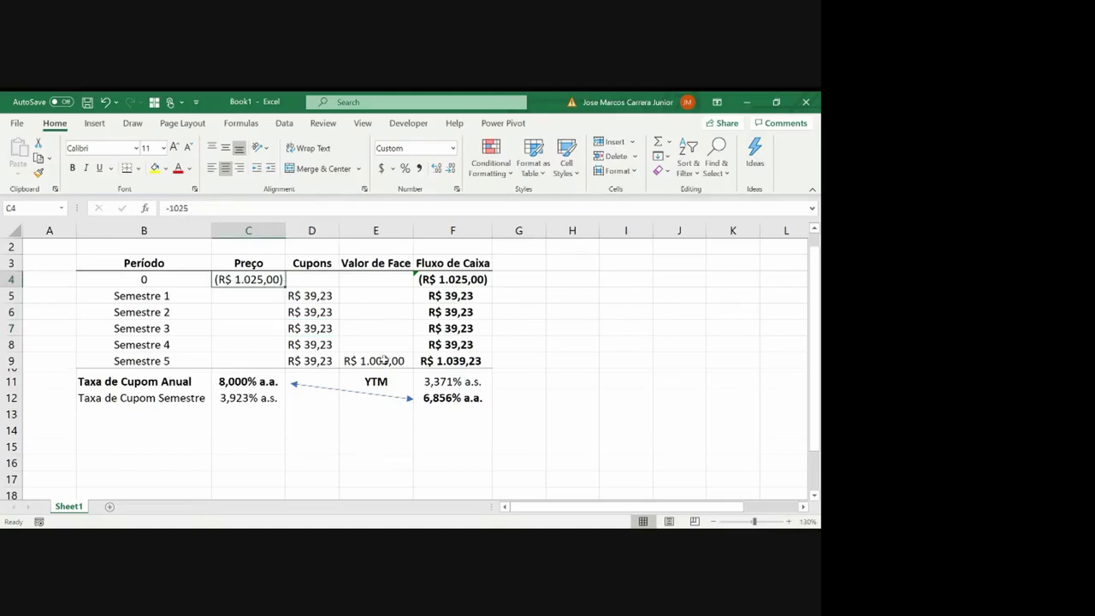
{"action": "left_click", "coordinate": [384, 361], "text": "ctrl"}
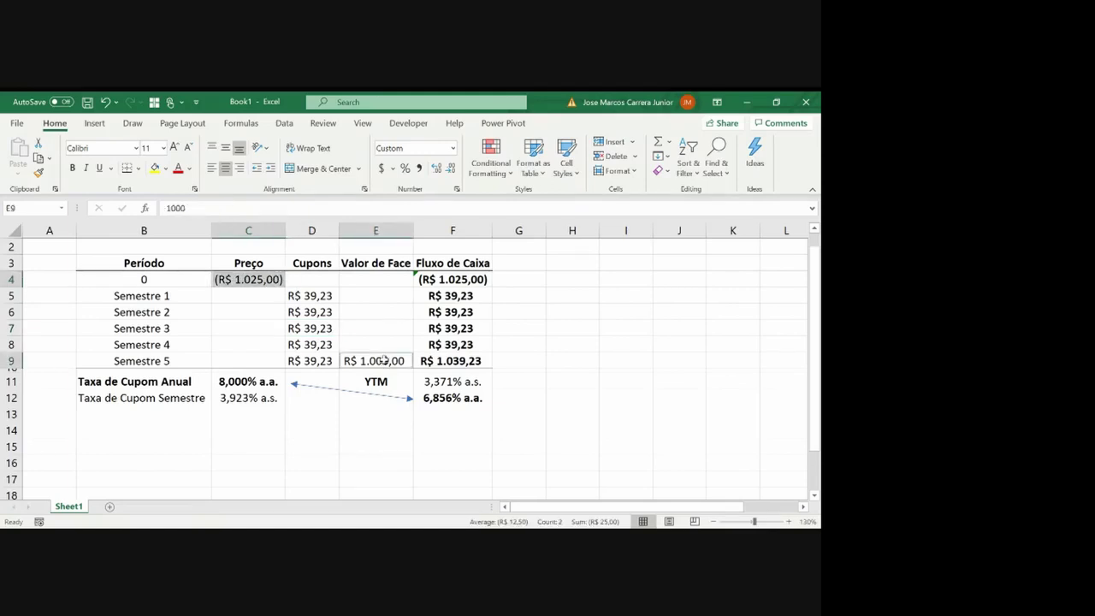
Enter the left-aligned label "Current Yield Semestral" in B14
{"action": "left_click", "coordinate": [143, 432]}
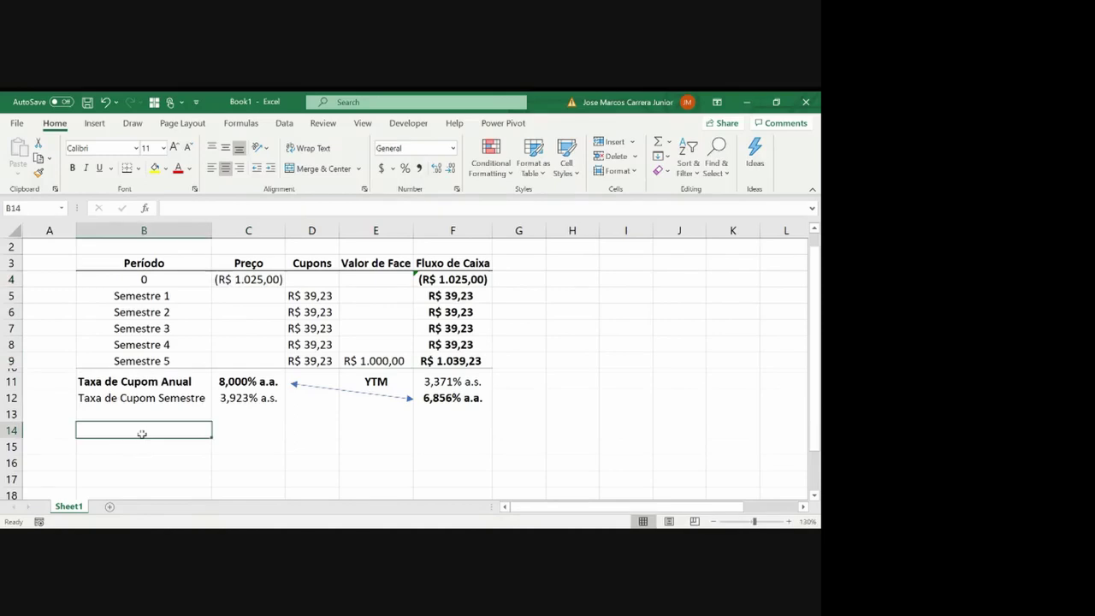
{"action": "type", "text": "Cu"}
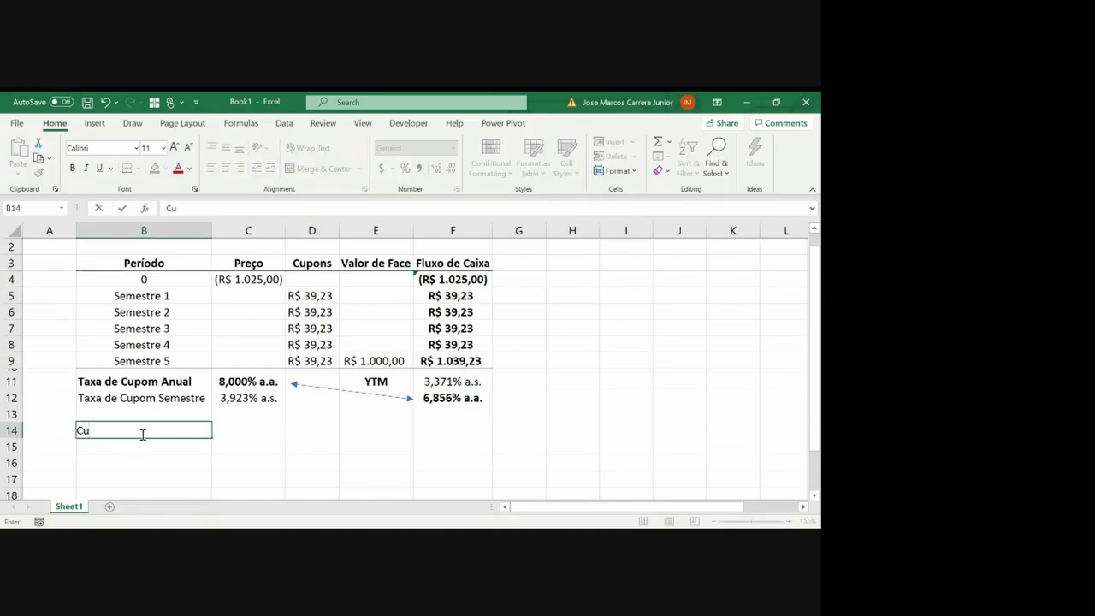
{"action": "type", "text": "rrent Yield"}
{"action": "key", "text": "ctrl+Return"}
{"action": "left_click", "coordinate": [225, 167]}
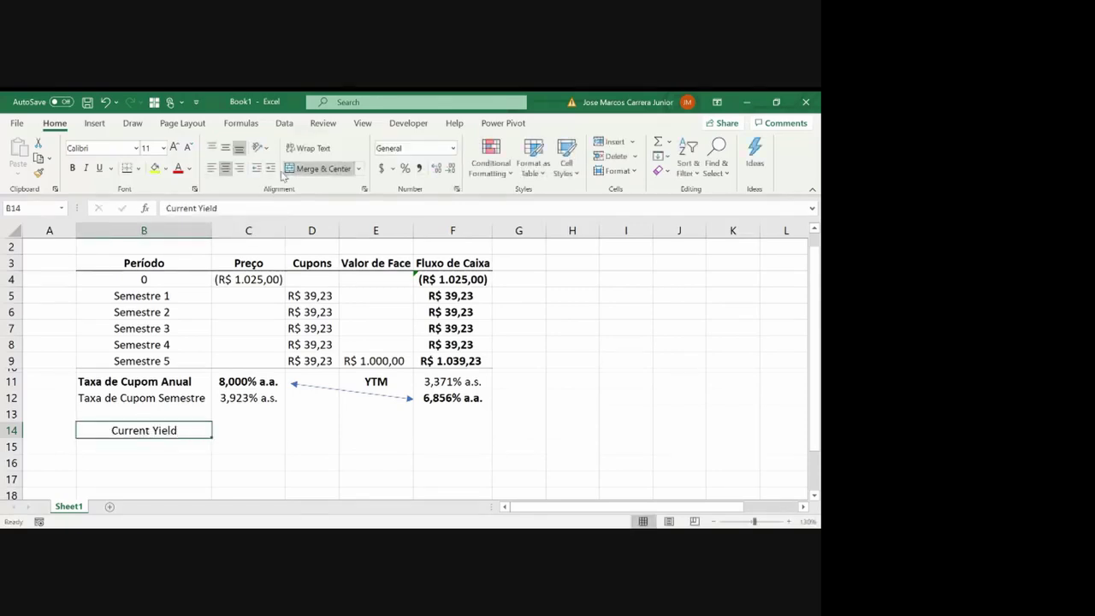
{"action": "left_click", "coordinate": [215, 169]}
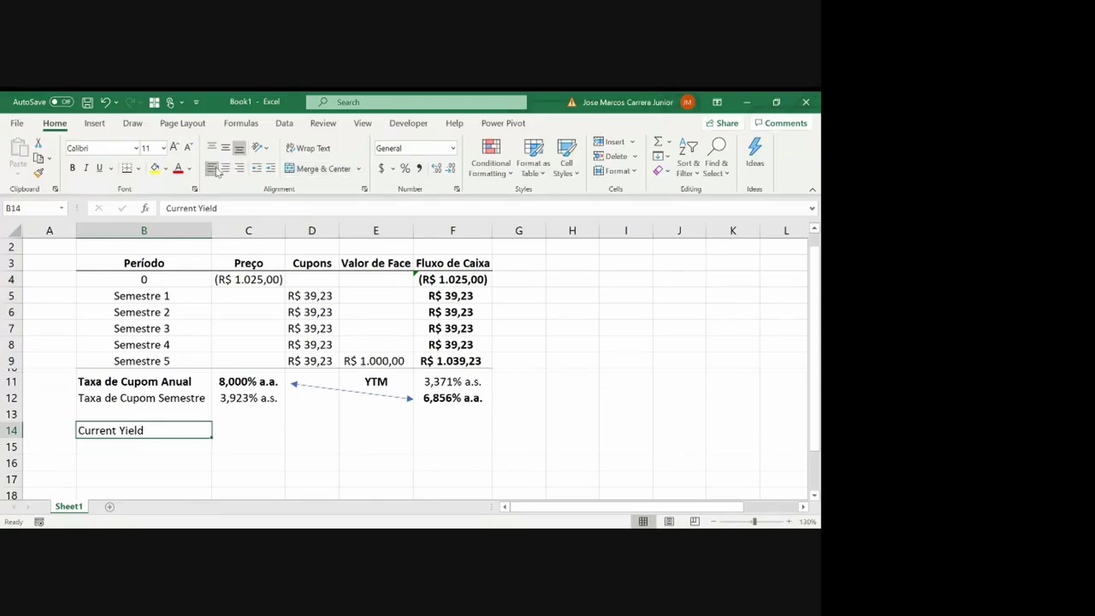
{"action": "key", "text": "F2"}
{"action": "type", "text": "Semestral"}
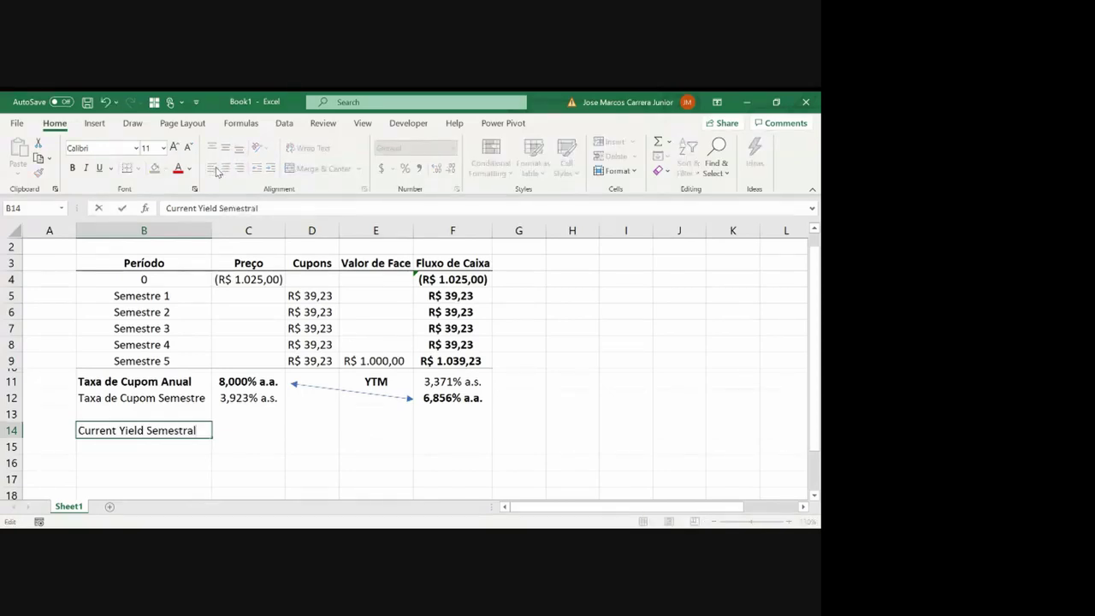
{"action": "key", "text": "Tab"}
Calculate the semiannual current yield in C14 with the formula =-D5/C4
{"action": "type", "text": "="}
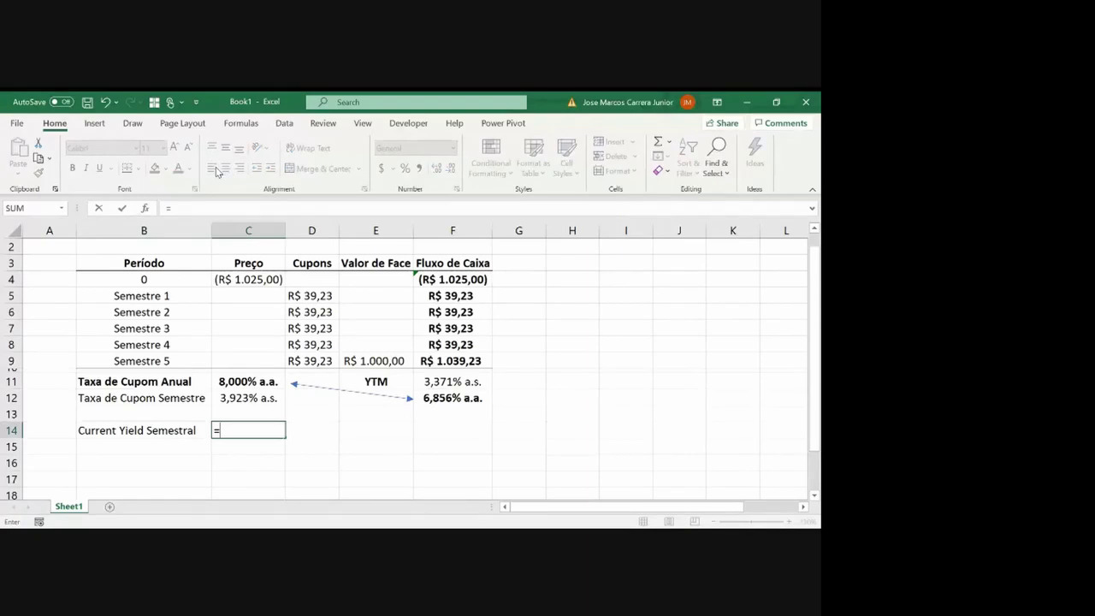
{"action": "key", "text": "Up"}
{"action": "key", "text": "Up"}
{"action": "key", "text": "Up"}
{"action": "key", "text": "Up"}
{"action": "key", "text": "Up"}
{"action": "key", "text": "Up"}
{"action": "key", "text": "Up"}
{"action": "key", "text": "Up"}
{"action": "key", "text": "Right"}
{"action": "type", "text": "/"}
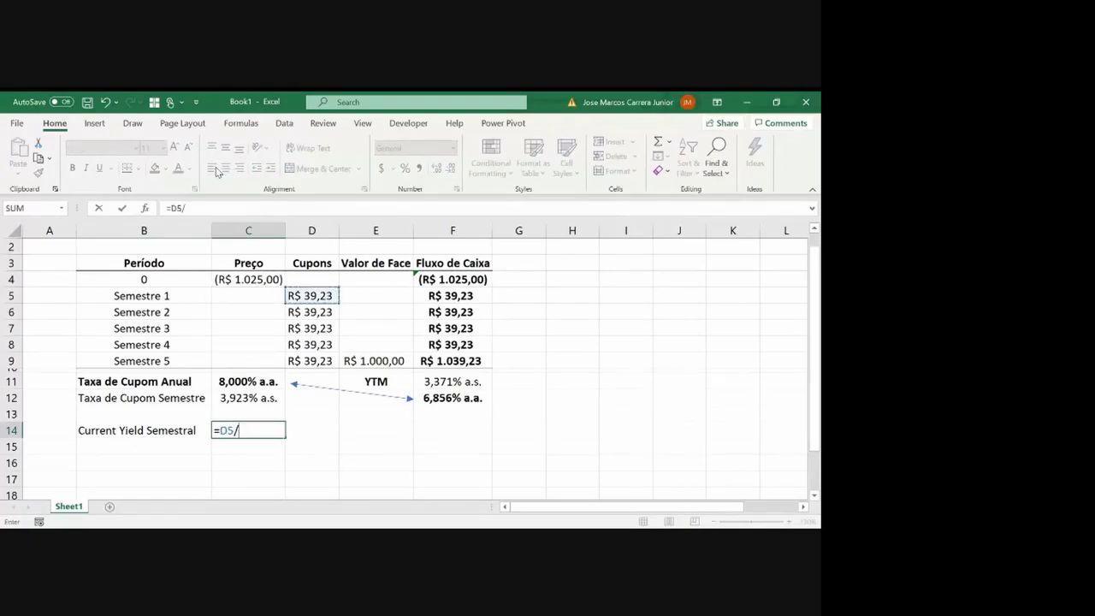
{"action": "key", "text": "Up"}
{"action": "key", "text": "Up"}
{"action": "key", "text": "Up"}
{"action": "key", "text": "Up"}
{"action": "key", "text": "Up"}
{"action": "key", "text": "Up"}
{"action": "key", "text": "Up"}
{"action": "key", "text": "Up"}
{"action": "key", "text": "Up"}
{"action": "key", "text": "Up"}
{"action": "left_click", "coordinate": [169, 209]}
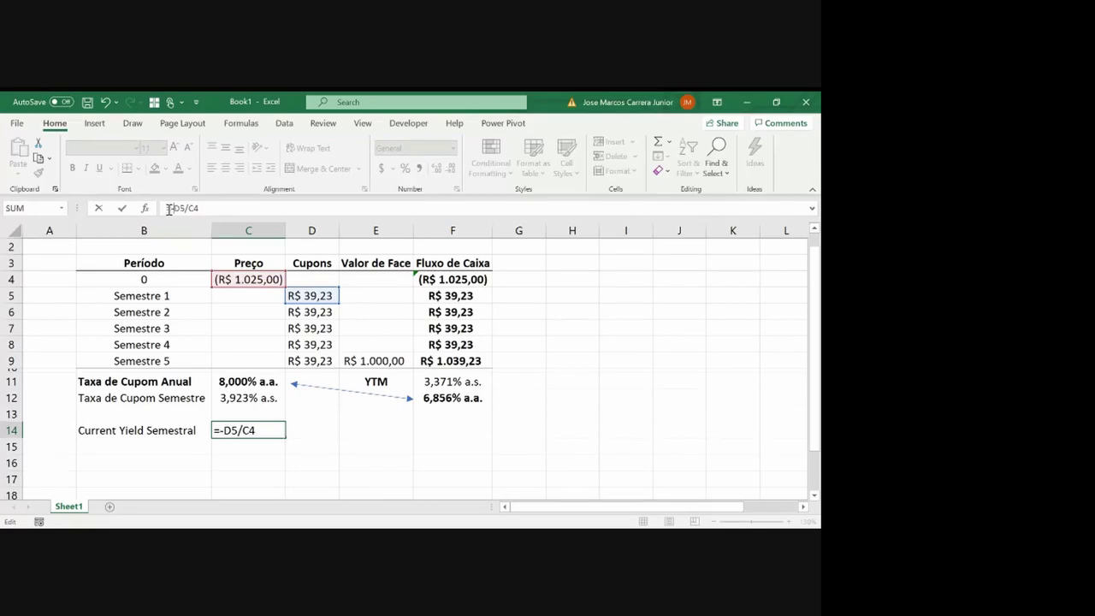
{"action": "key", "text": "Return"}
Copy the semiannual coupon rate's "% a.s." number format from C12 onto C14
{"action": "key", "text": "Up"}
{"action": "key", "text": "Up"}
{"action": "key", "text": "Up"}
{"action": "key", "text": "ctrl+c"}
{"action": "key", "text": "Down"}
{"action": "key", "text": "Down"}
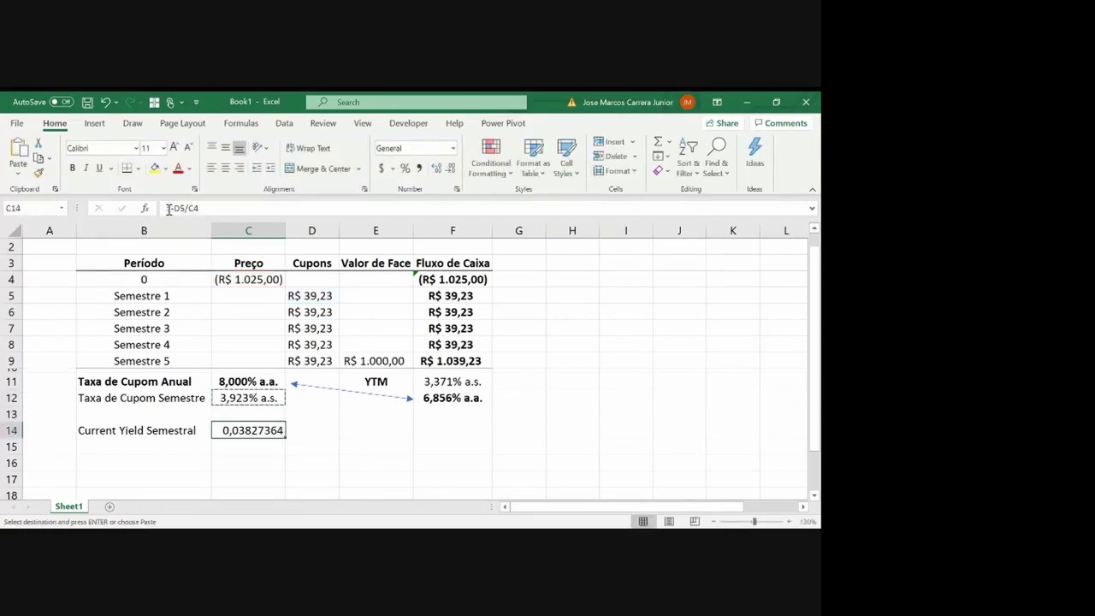
{"action": "key", "text": "alt+h"}
{"action": "key", "text": "v"}
{"action": "key", "text": "r"}
Copy the annualization formula from F12 into C15 so it reads =(1+C14)^2-1
{"action": "key", "text": "Right"}
{"action": "key", "text": "Right"}
{"action": "key", "text": "Right"}
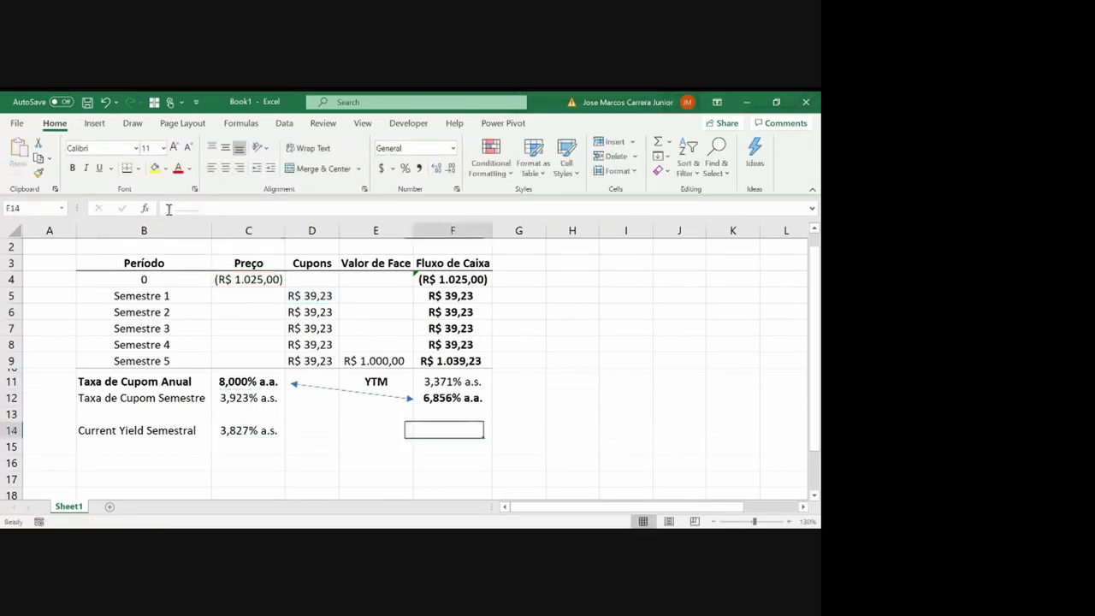
{"action": "key", "text": "Right"}
{"action": "key", "text": "Up"}
{"action": "key", "text": "Up"}
{"action": "key", "text": "Left"}
{"action": "key", "text": "Up"}
{"action": "key", "text": "Down"}
{"action": "key", "text": "ctrl+c"}
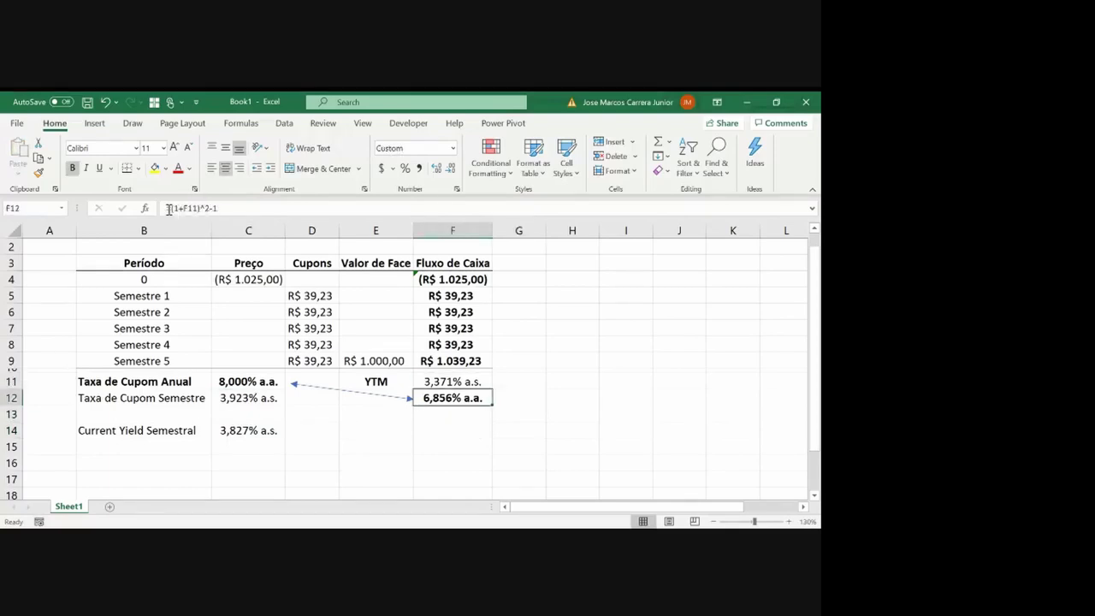
{"action": "key", "text": "Left"}
{"action": "key", "text": "Left"}
{"action": "key", "text": "Left"}
{"action": "key", "text": "Down"}
{"action": "key", "text": "Down"}
{"action": "key", "text": "Down"}
{"action": "key", "text": "ctrl+v"}
{"action": "key", "text": "Escape"}
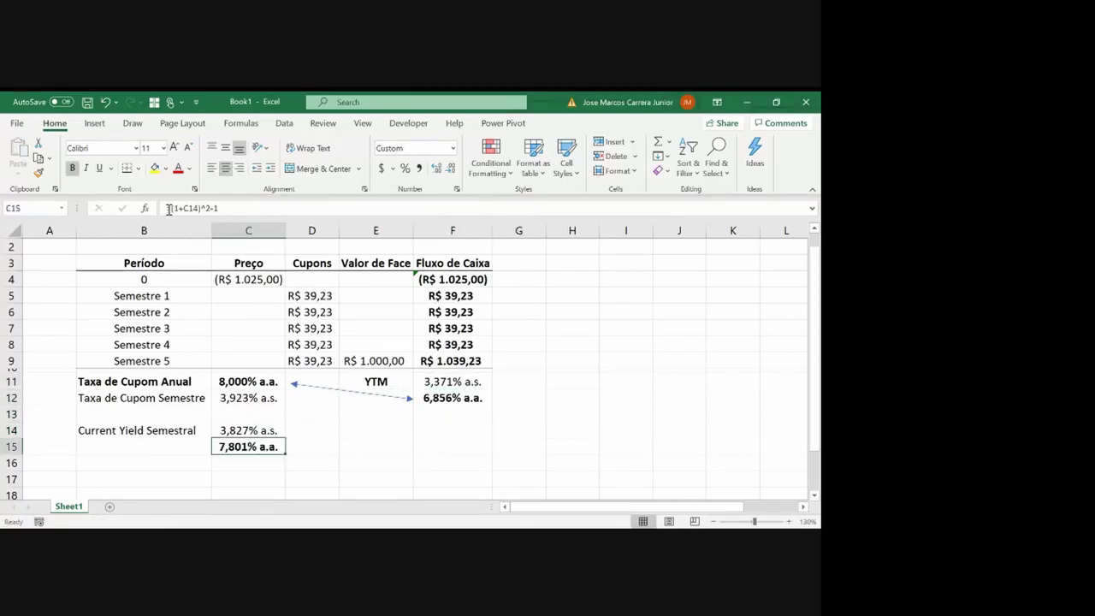
Enter the label "Current Yield Anual" in B15, left-aligned and bold
{"action": "key", "text": "Left"}
{"action": "key", "text": "Up"}
{"action": "key", "text": "Down"}
{"action": "type", "text": "Curr"}
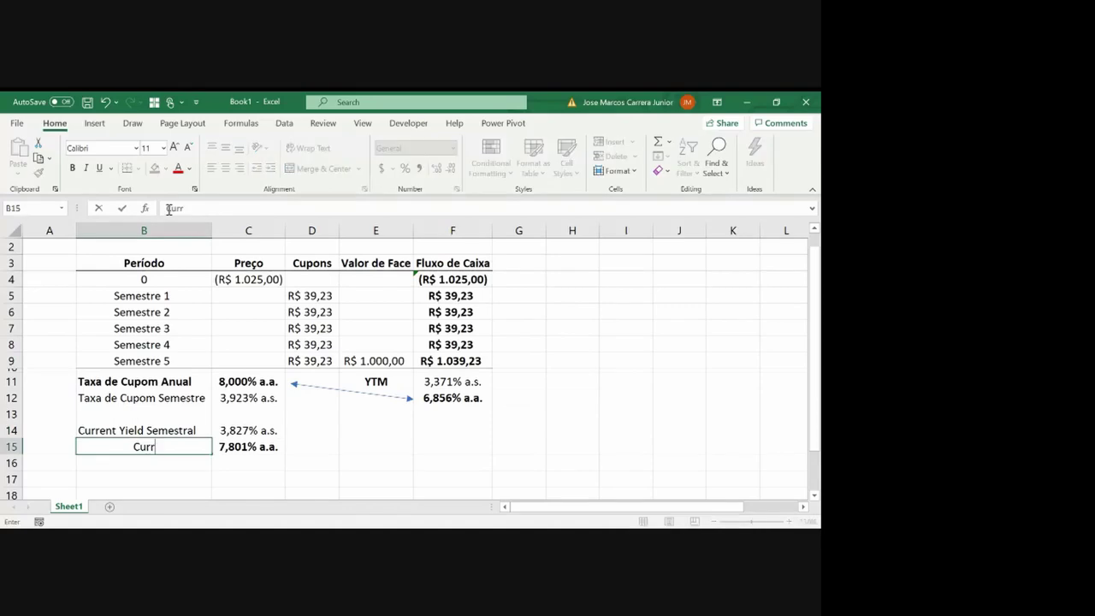
{"action": "type", "text": "ent Yield S"}
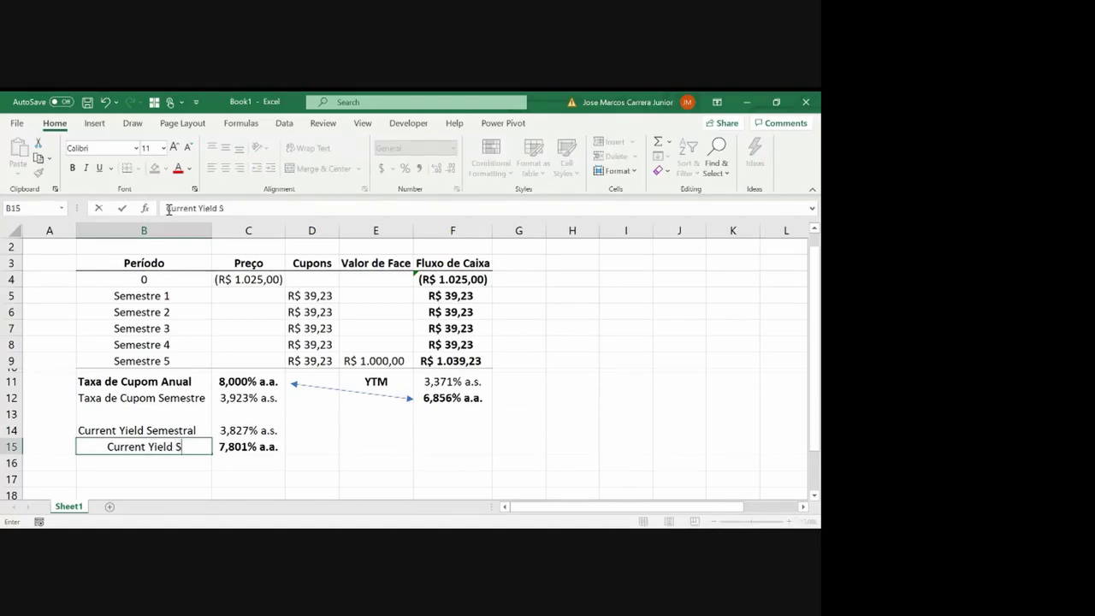
{"action": "key", "text": "BackSpace"}
{"action": "type", "text": "Anual"}
{"action": "key", "text": "Return"}
{"action": "key", "text": "Up"}
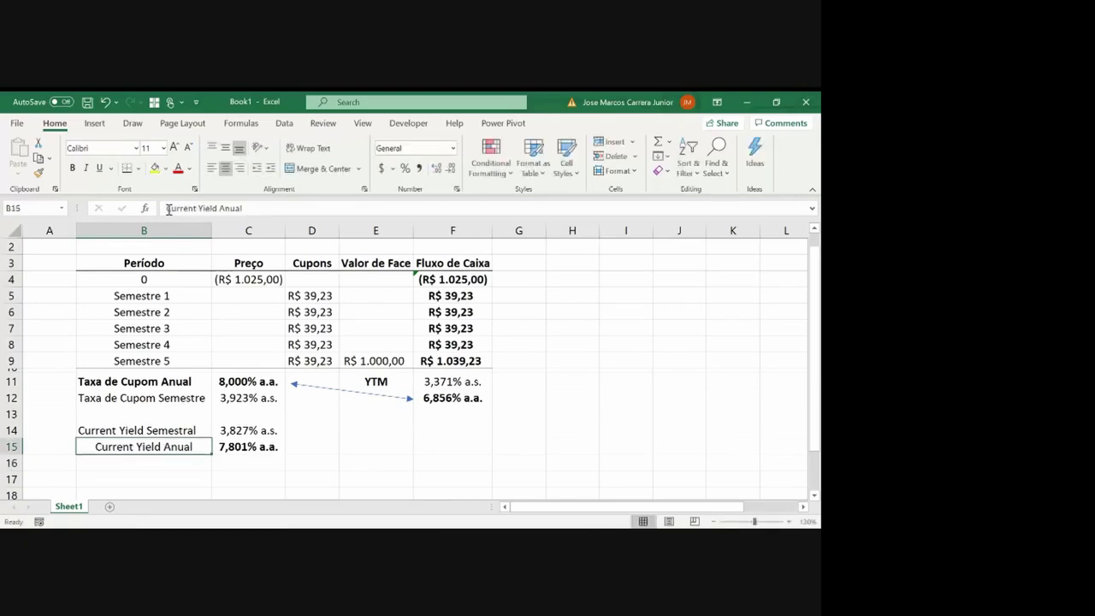
{"action": "left_click", "coordinate": [212, 170]}
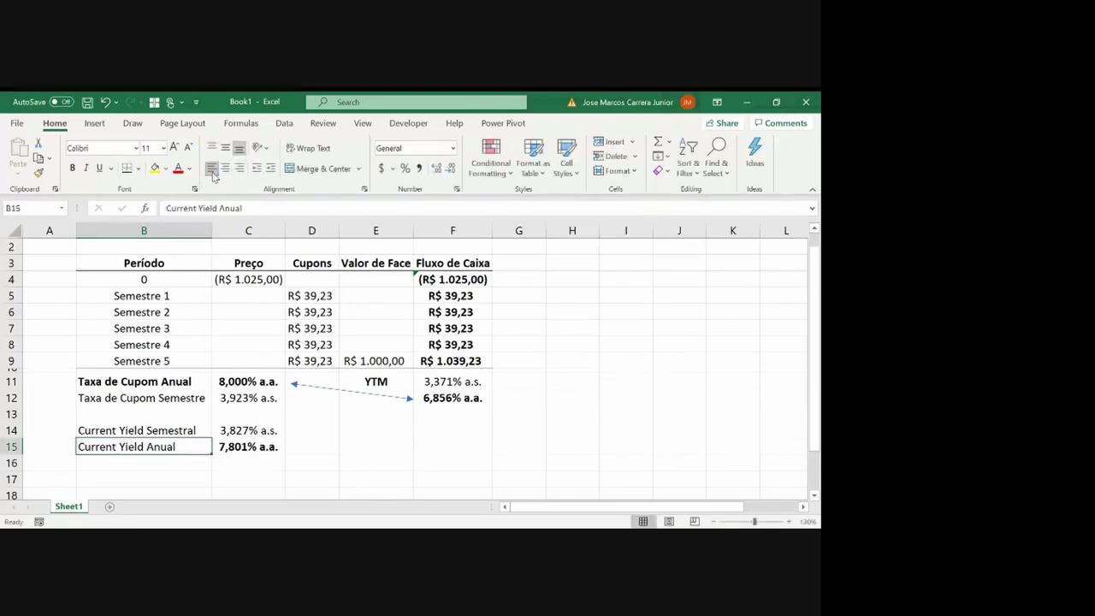
{"action": "left_click", "coordinate": [72, 168]}
Put an outside border around the annual current yield cells B15:C15
{"action": "key", "text": "shift+Right"}
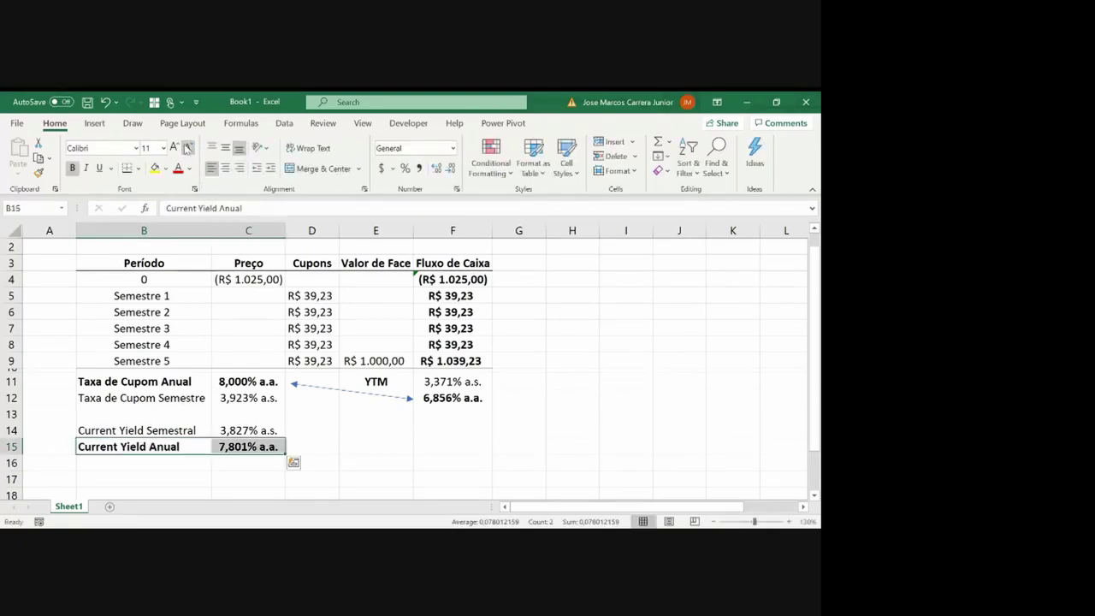
{"action": "left_click", "coordinate": [167, 170]}
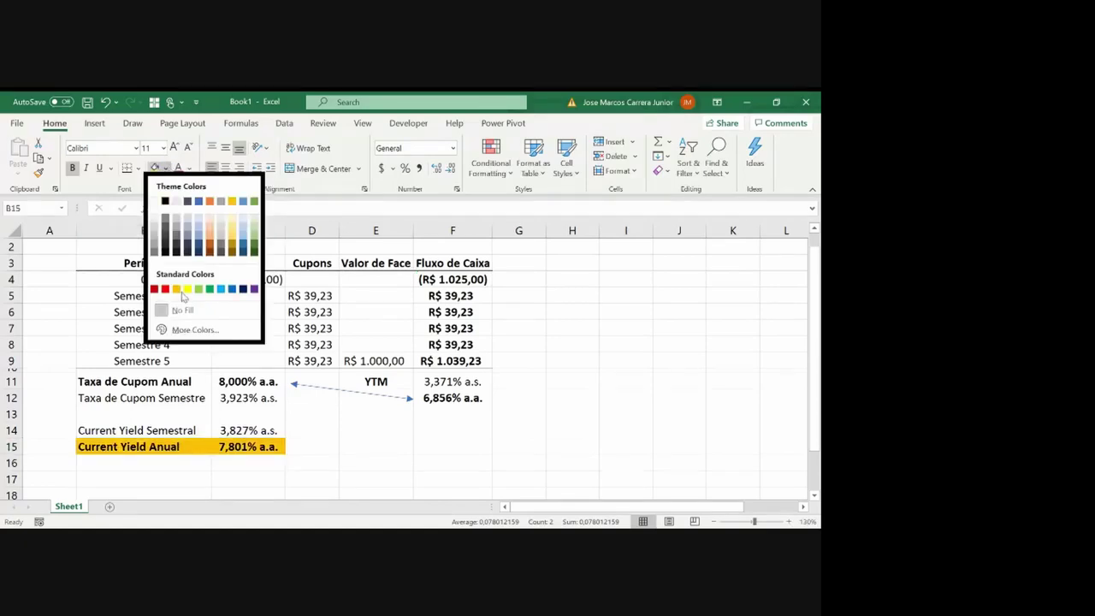
{"action": "left_click", "coordinate": [137, 169]}
{"action": "left_click", "coordinate": [158, 339]}
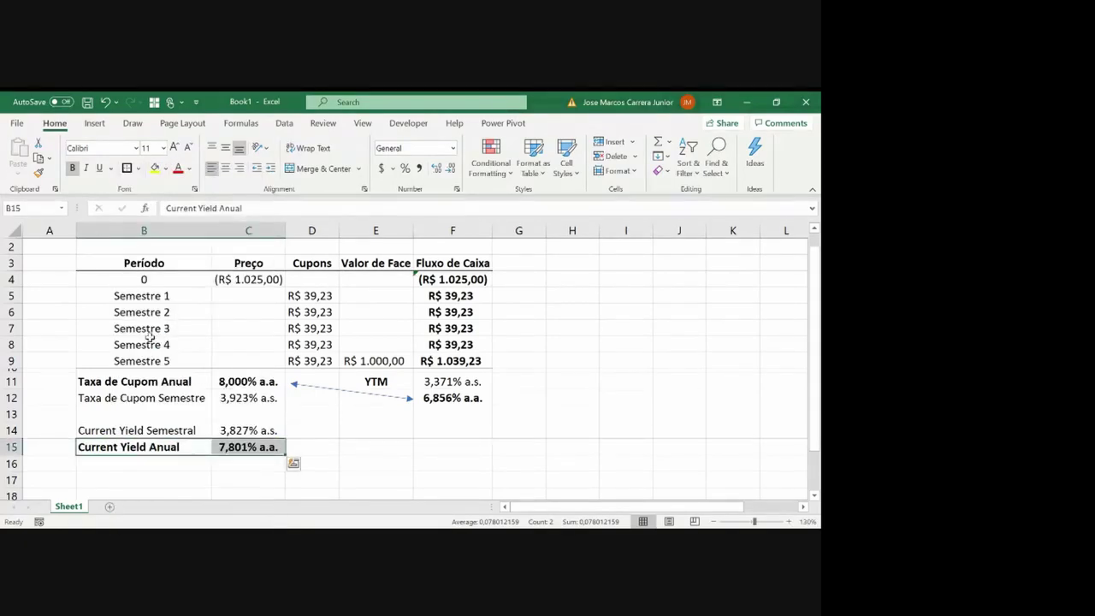
Extend the YTM label in E11 to "YTM Semestral"
{"action": "key", "text": "Right"}
{"action": "key", "text": "Right"}
{"action": "key", "text": "Right"}
{"action": "key", "text": "Right"}
{"action": "key", "text": "Up"}
{"action": "key", "text": "Up"}
{"action": "key", "text": "Up"}
{"action": "key", "text": "Left"}
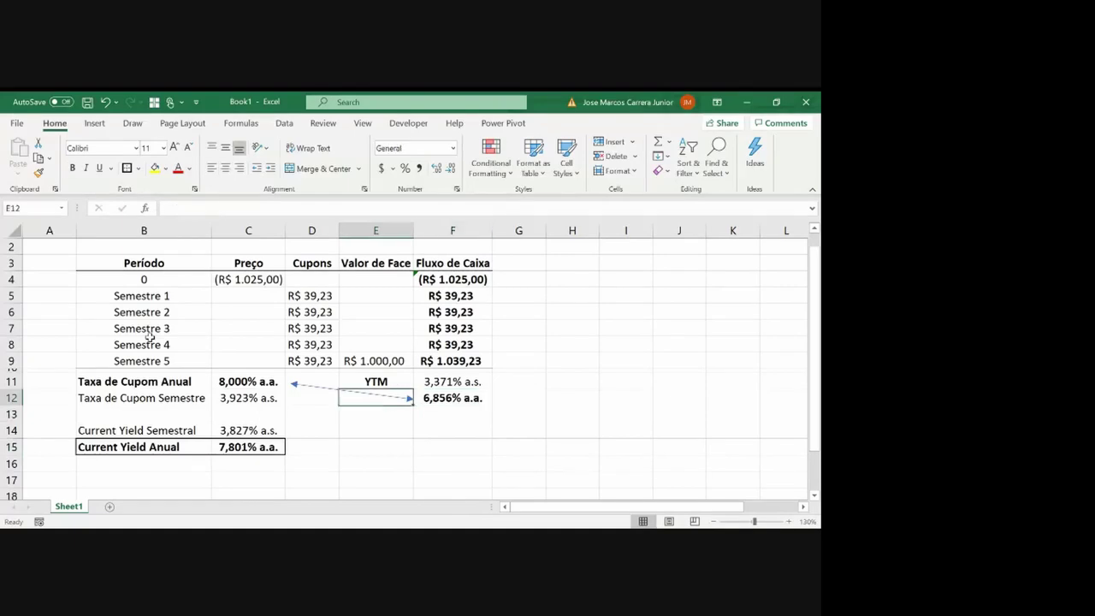
{"action": "key", "text": "Up"}
{"action": "key", "text": "F2"}
{"action": "type", "text": "Semestral"}
{"action": "key", "text": "Return"}
{"action": "key", "text": "Up"}
Copy the E11 label into E12 and change it to "YTM Annual"
{"action": "key", "text": "ctrl+c"}
{"action": "key", "text": "Down"}
{"action": "key", "text": "ctrl+v"}
{"action": "key", "text": "F2"}
{"action": "key", "text": "BackSpace"}
{"action": "key", "text": "BackSpace"}
{"action": "key", "text": "BackSpace"}
{"action": "key", "text": "BackSpace"}
{"action": "key", "text": "BackSpace"}
{"action": "key", "text": "BackSpace"}
{"action": "key", "text": "BackSpace"}
{"action": "key", "text": "BackSpace"}
{"action": "key", "text": "BackSpace"}
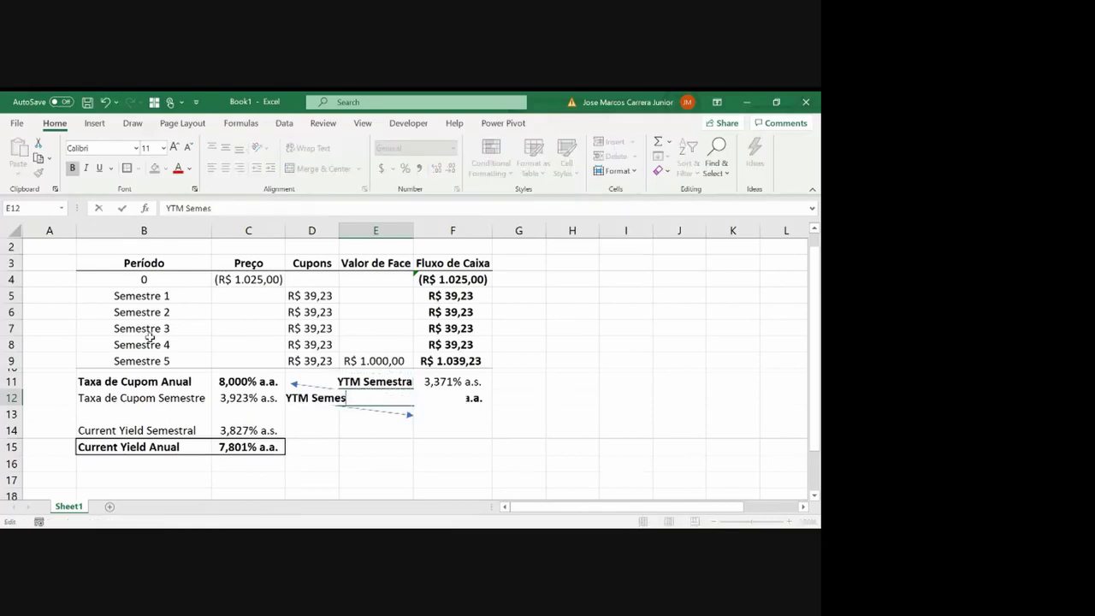
{"action": "type", "text": "Anual"}
{"action": "key", "text": "Return"}
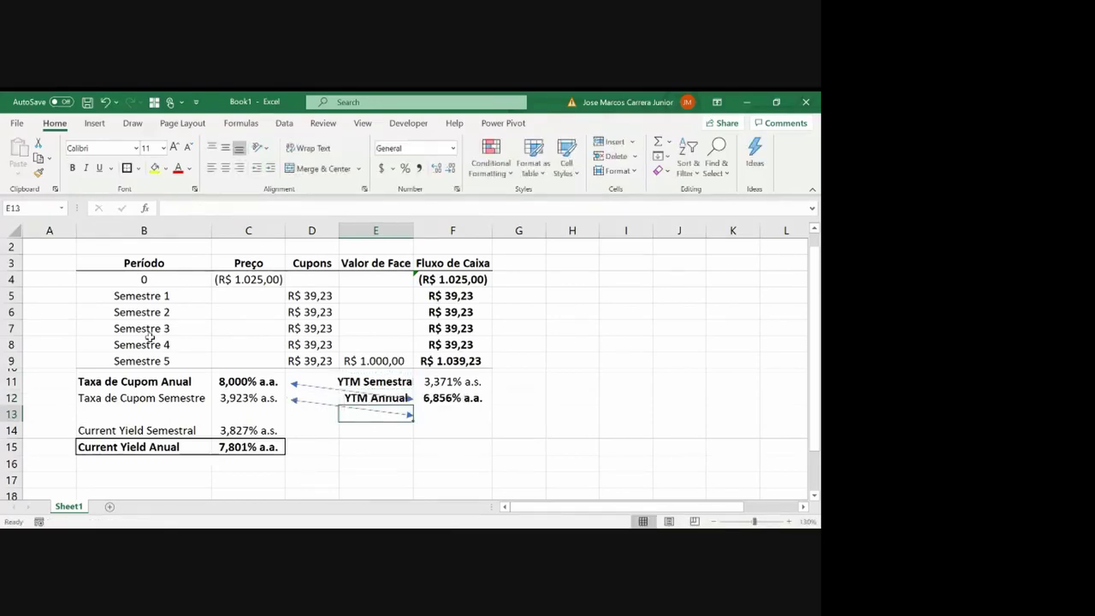
Left-align the label in E12 and remove the bold from the YTM Semestral label in E11
{"action": "key", "text": "Up"}
{"action": "left_click", "coordinate": [213, 169]}
{"action": "key", "text": "Up"}
{"action": "key", "text": "ctrl+b"}
{"action": "key", "text": "Down"}
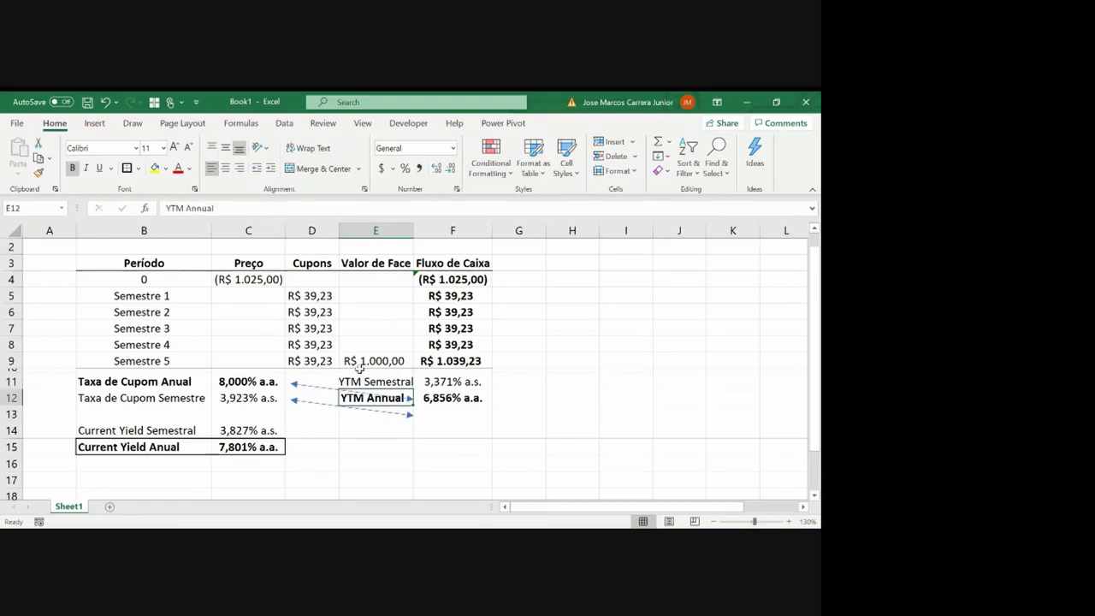
Delete the duplicate lower arrow and put an outside border around the annual YTM cells E12:F12
{"action": "left_click", "coordinate": [364, 409]}
{"action": "key", "text": "Delete"}
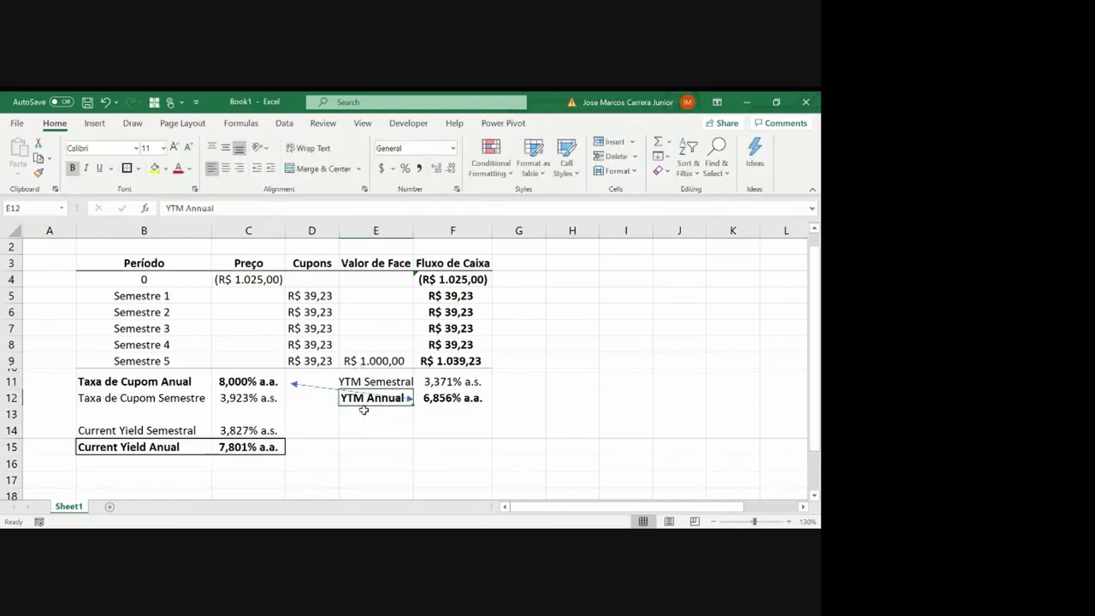
{"action": "left_click", "coordinate": [436, 402]}
{"action": "key", "text": "shift+Left"}
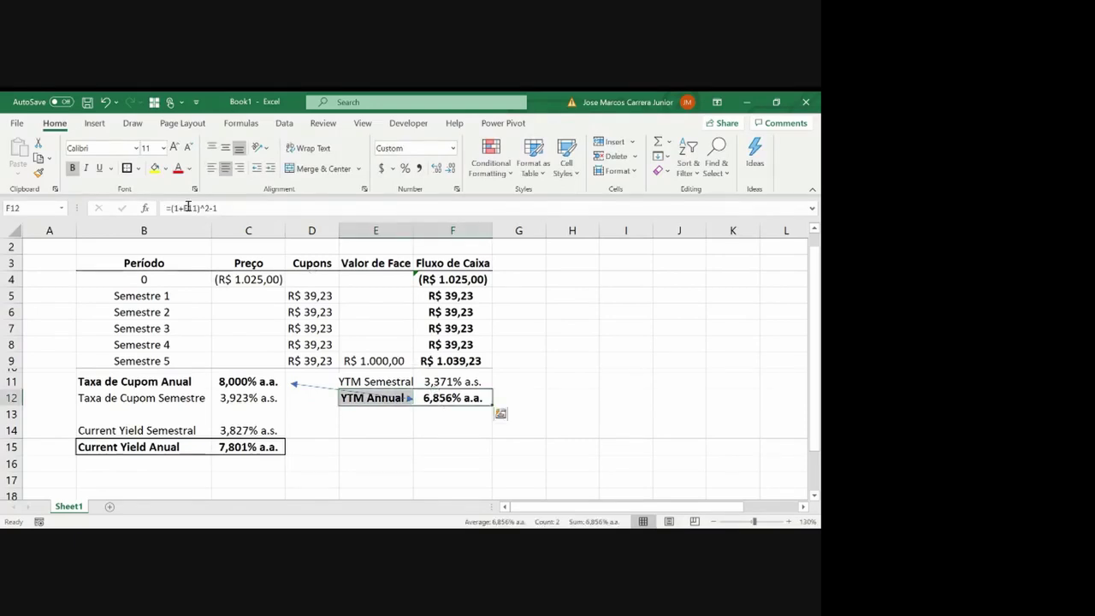
{"action": "left_click", "coordinate": [127, 168]}
Correct the spelling of the E12 label to "YTM Anual"
{"action": "key", "text": "F2"}
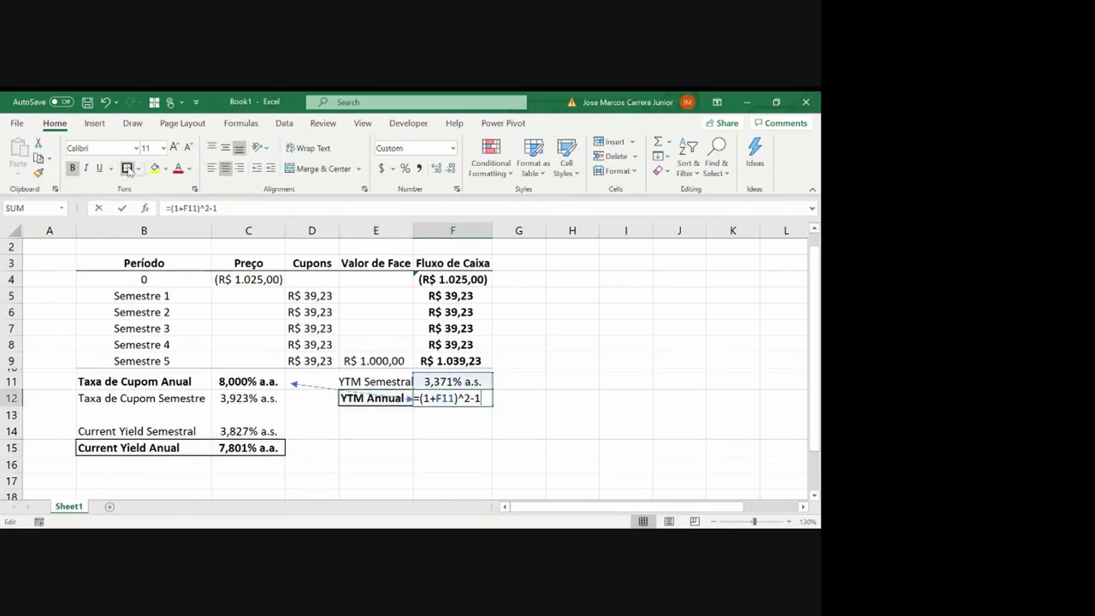
{"action": "key", "text": "Escape"}
{"action": "key", "text": "Left"}
{"action": "key", "text": "F2"}
{"action": "key", "text": "Left"}
{"action": "key", "text": "Left"}
{"action": "key", "text": "Left"}
{"action": "key", "text": "Left"}
{"action": "key", "text": "BackSpace"}
{"action": "key", "text": "ctrl+Return"}
{"action": "key", "text": "ctrl+b"}
{"action": "key", "text": "Down"}
{"action": "key", "text": "Down"}
{"action": "key", "text": "Down"}
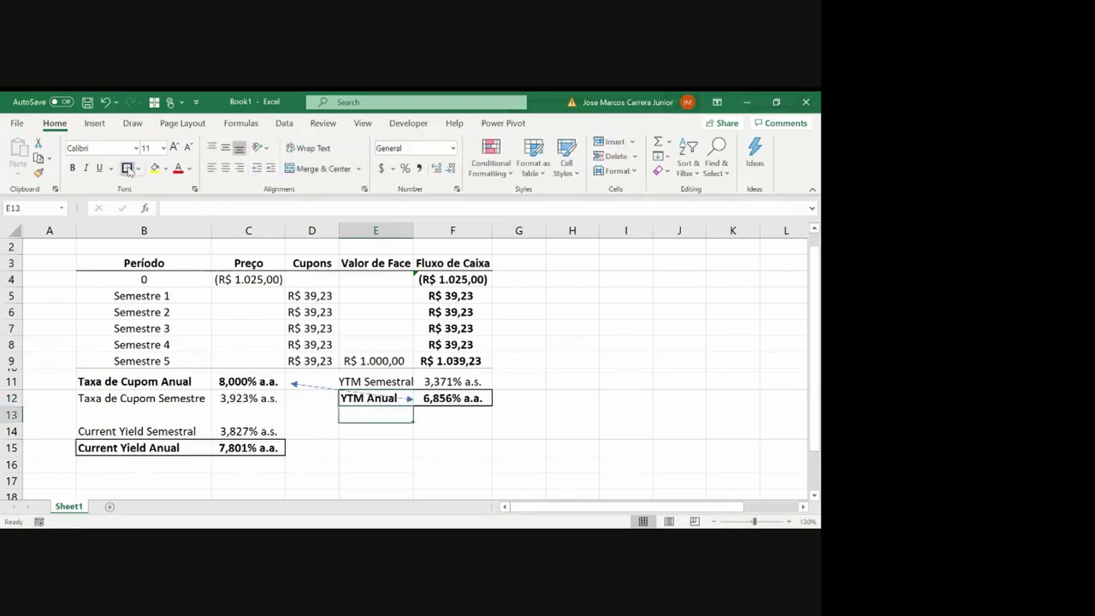
Compare the annual current yield in C15 with the annual YTM in F12, then review the coupon in D5 and the price in C4
{"action": "key", "text": "Left"}
{"action": "key", "text": "Left"}
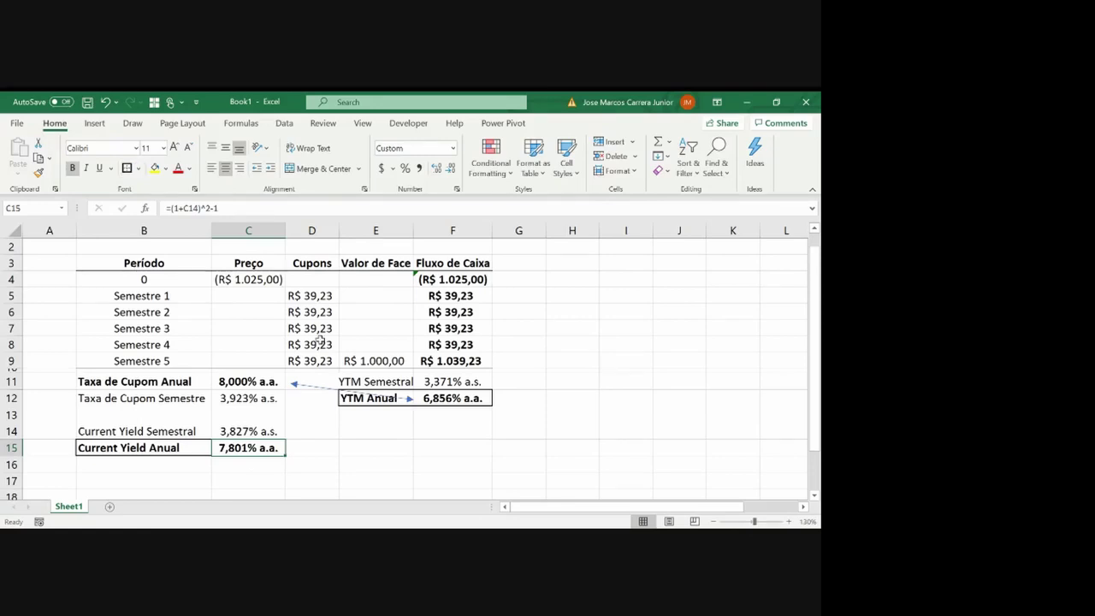
{"action": "left_click", "coordinate": [479, 397]}
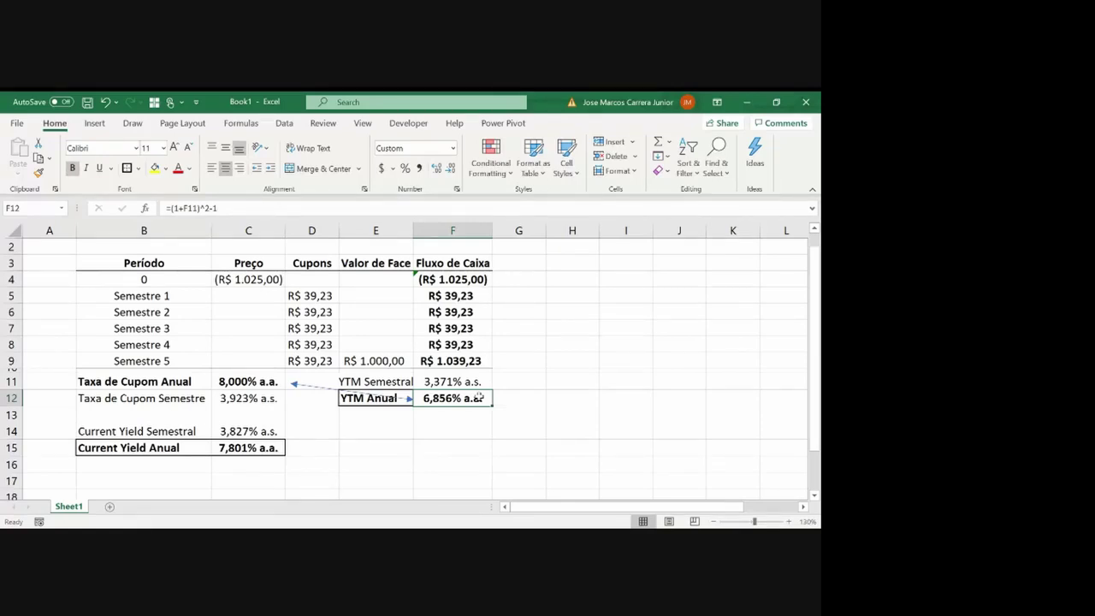
{"action": "left_click", "coordinate": [255, 450]}
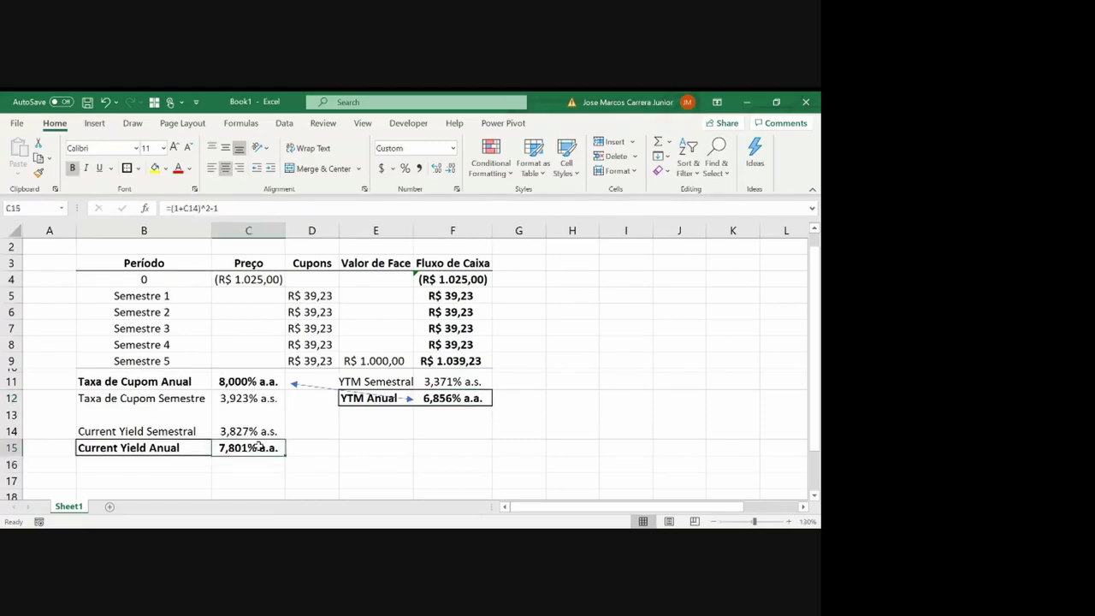
{"action": "left_click", "coordinate": [309, 300]}
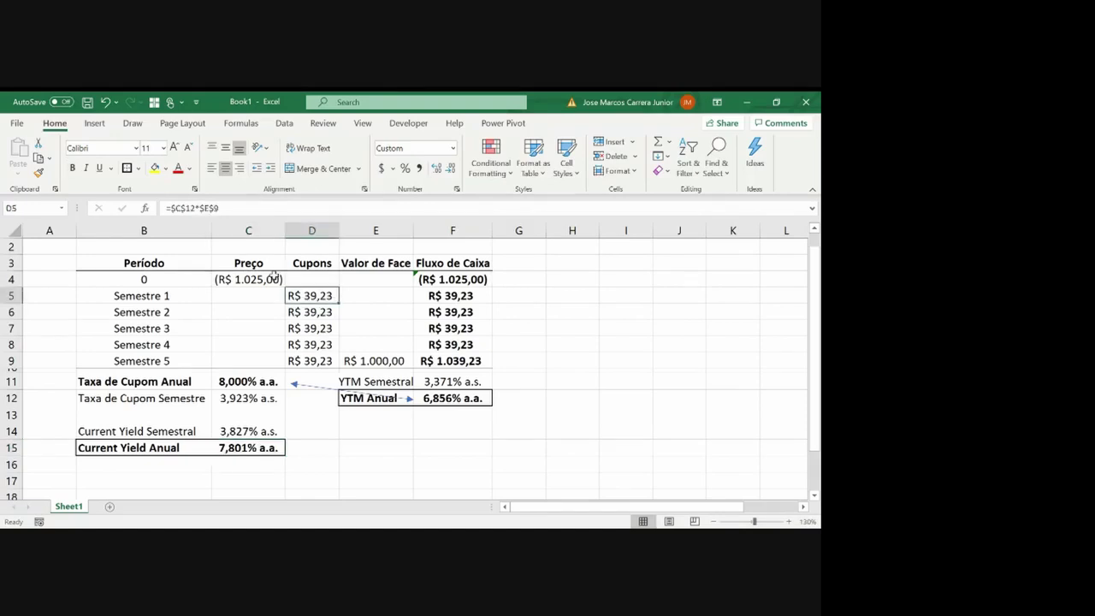
{"action": "left_click", "coordinate": [274, 275]}
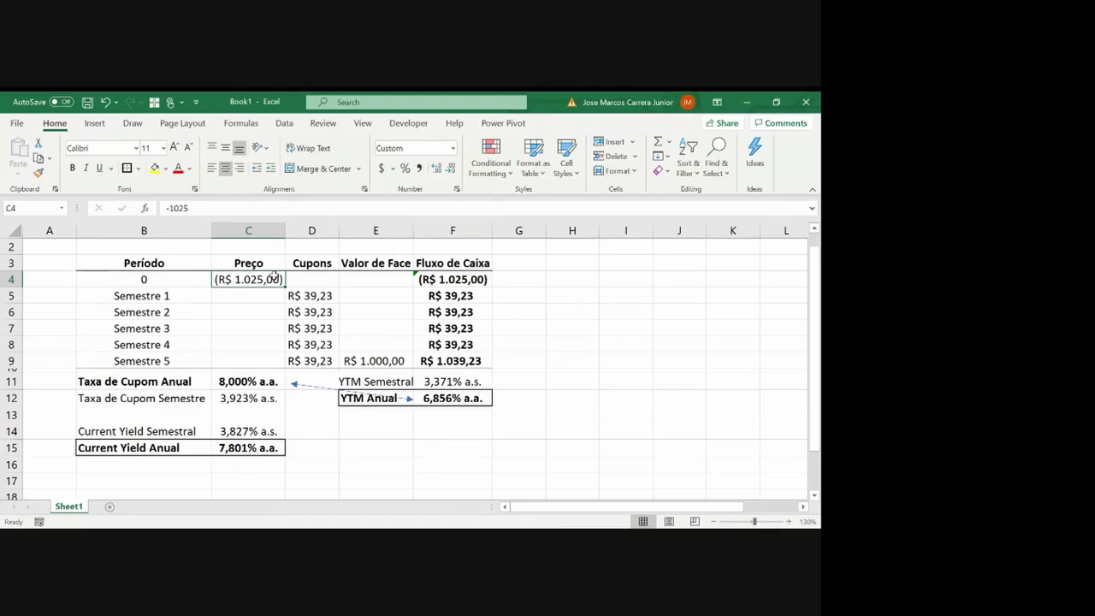
Review the semiannual coupons in D5:D8 against the bond price in C4
{"action": "key", "text": "Right"}
{"action": "key", "text": "Down"}
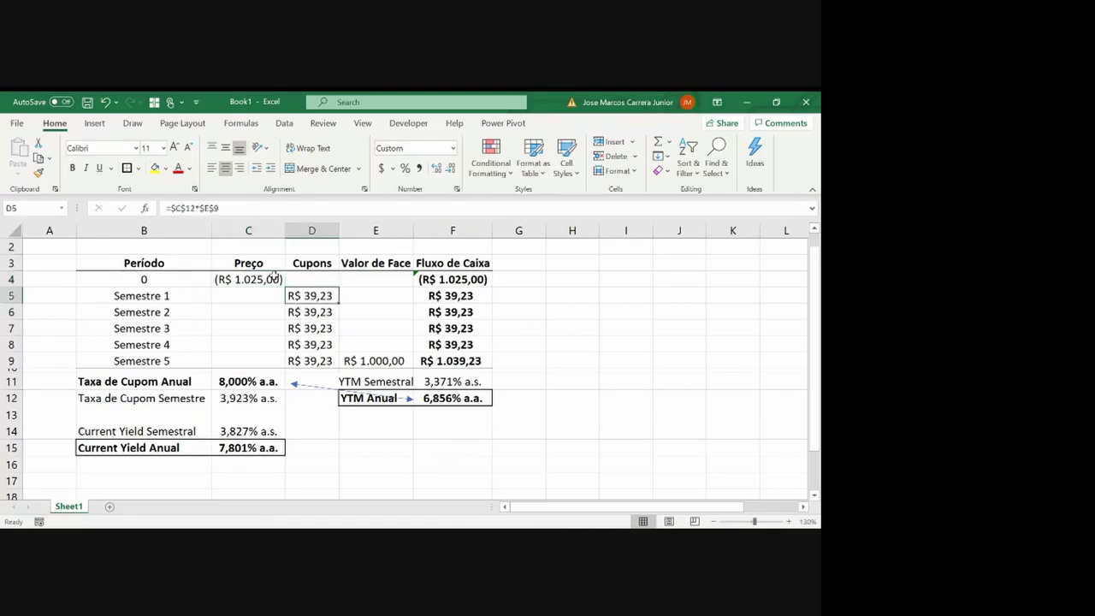
{"action": "key", "text": "Up"}
{"action": "key", "text": "Up"}
{"action": "key", "text": "Down"}
{"action": "key", "text": "Down"}
{"action": "key", "text": "Up"}
{"action": "key", "text": "Left"}
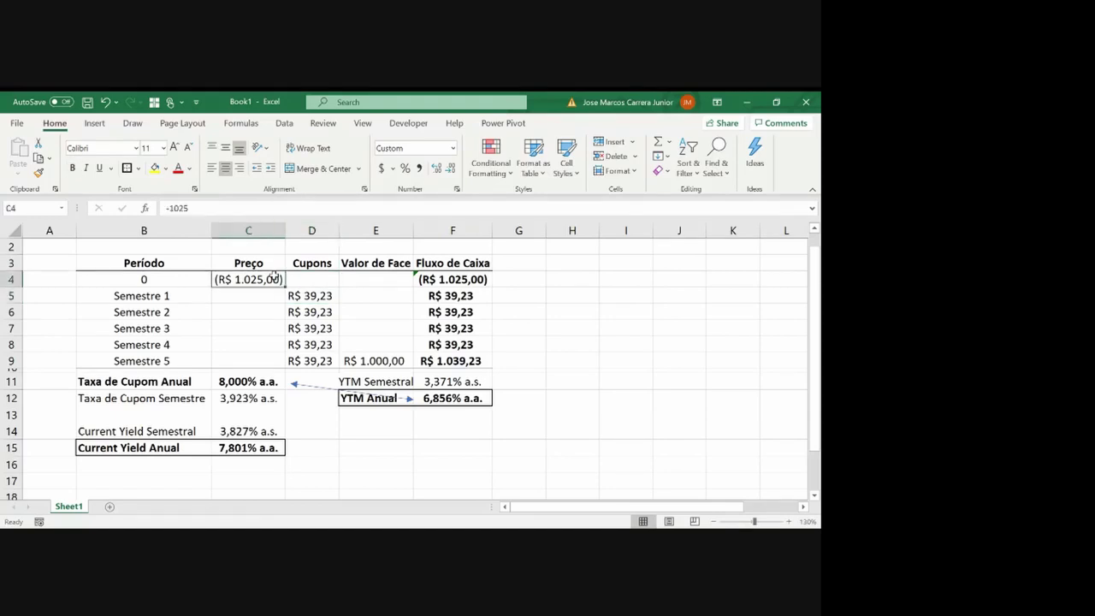
{"action": "key", "text": "Right"}
{"action": "key", "text": "Down"}
{"action": "key", "text": "Down"}
{"action": "key", "text": "Down"}
{"action": "key", "text": "Down"}
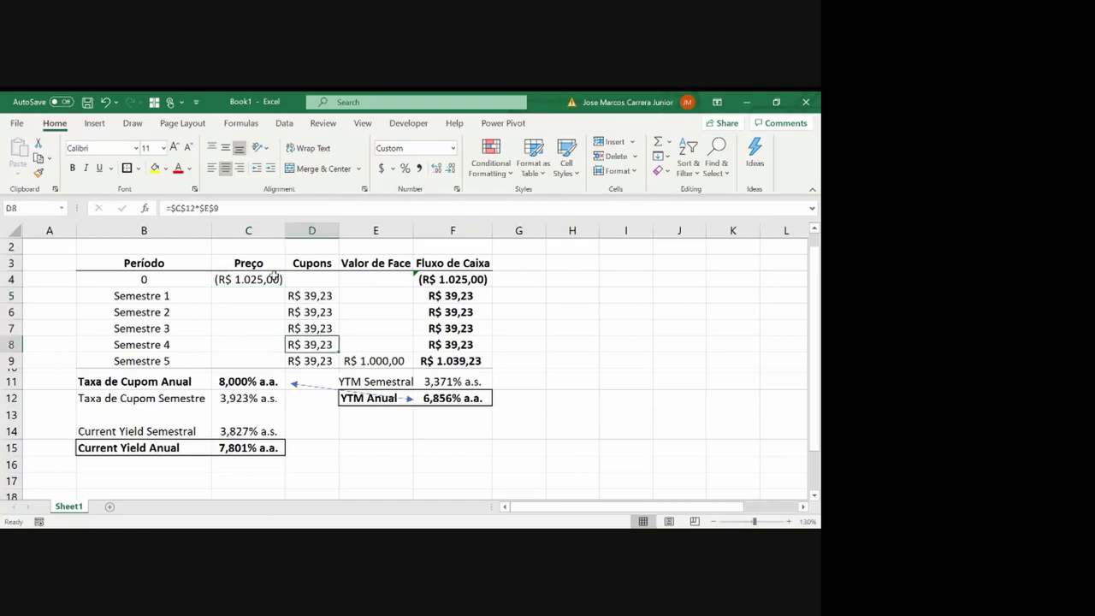
{"action": "key", "text": "Up"}
{"action": "key", "text": "Up"}
{"action": "key", "text": "Up"}
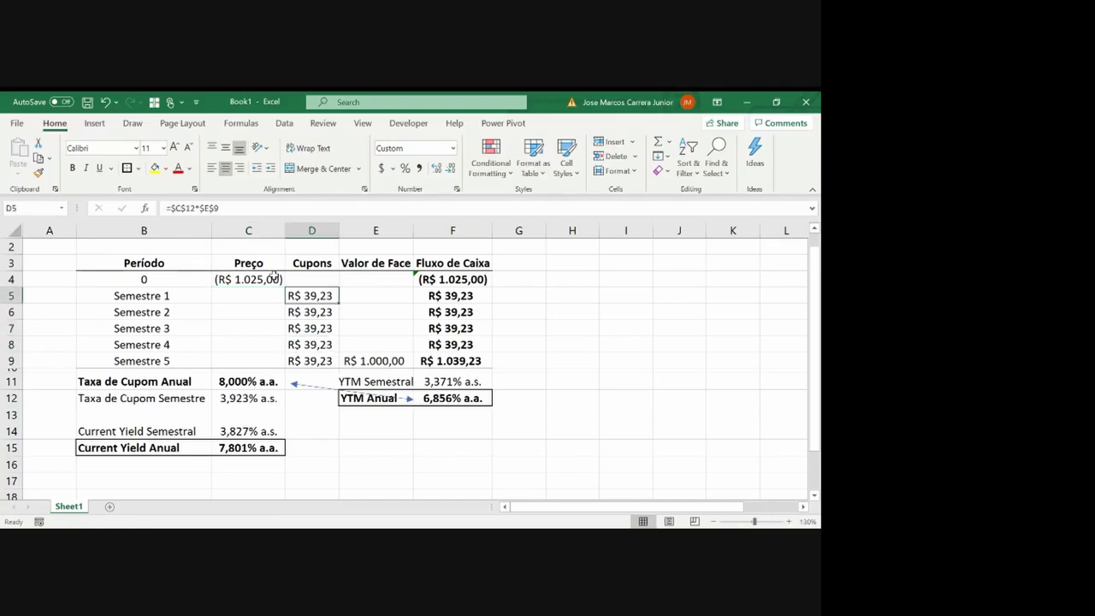
Calculate the semiannual current yield in H5 with the formula =-D5/C4
{"action": "key", "text": "Right"}
{"action": "key", "text": "Right"}
{"action": "key", "text": "Right"}
{"action": "key", "text": "Right"}
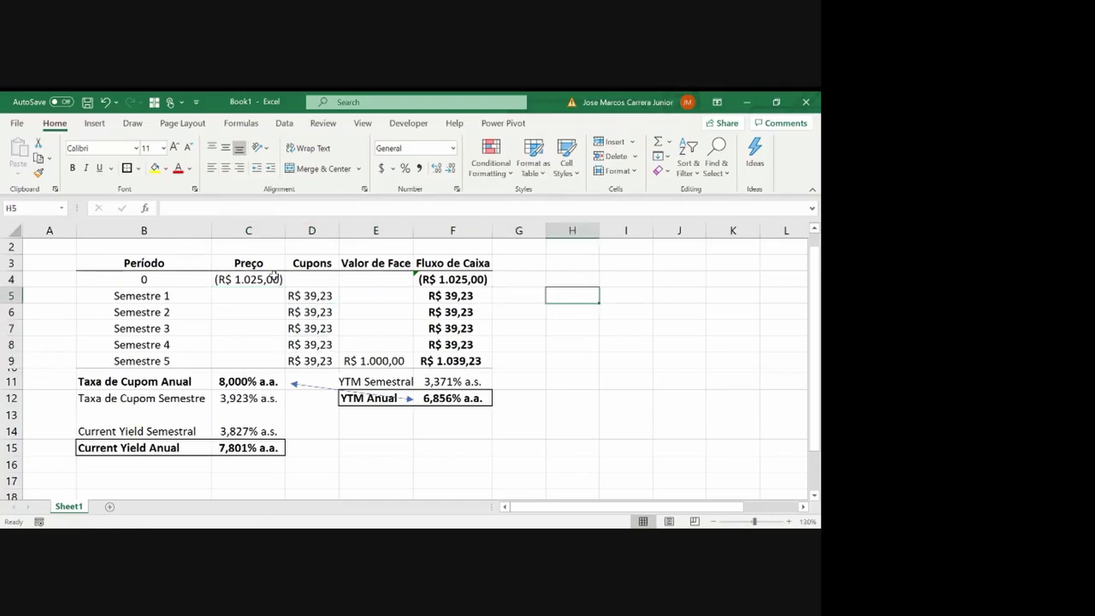
{"action": "type", "text": "="}
{"action": "key", "text": "Left"}
{"action": "key", "text": "Left"}
{"action": "key", "text": "Left"}
{"action": "key", "text": "Left"}
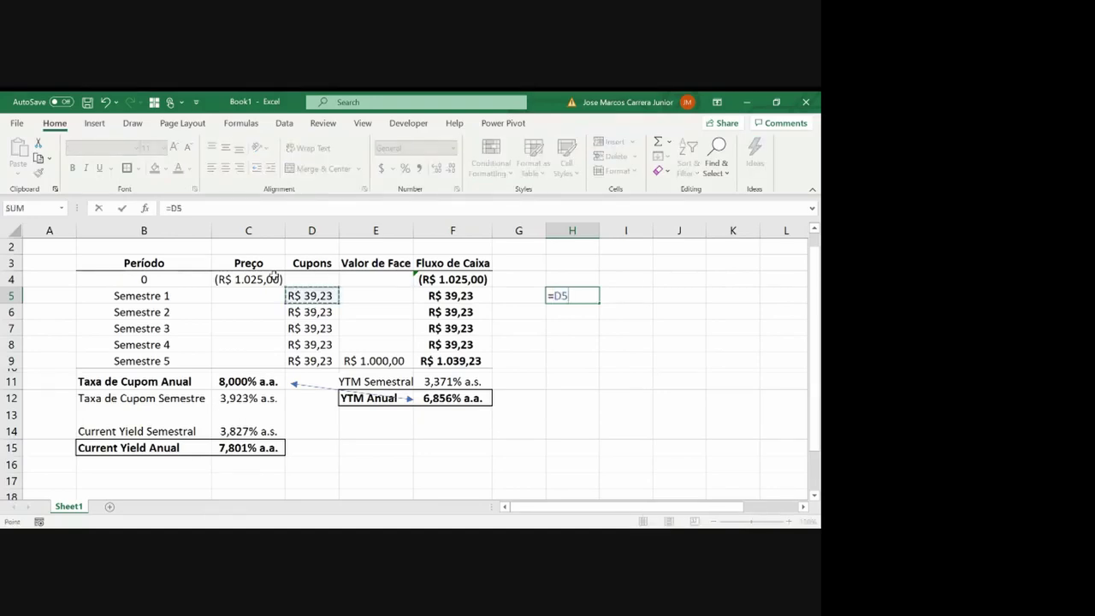
{"action": "type", "text": "/"}
{"action": "key", "text": "Up"}
{"action": "key", "text": "Left"}
{"action": "key", "text": "Left"}
{"action": "key", "text": "Left"}
{"action": "key", "text": "Left"}
{"action": "key", "text": "Left"}
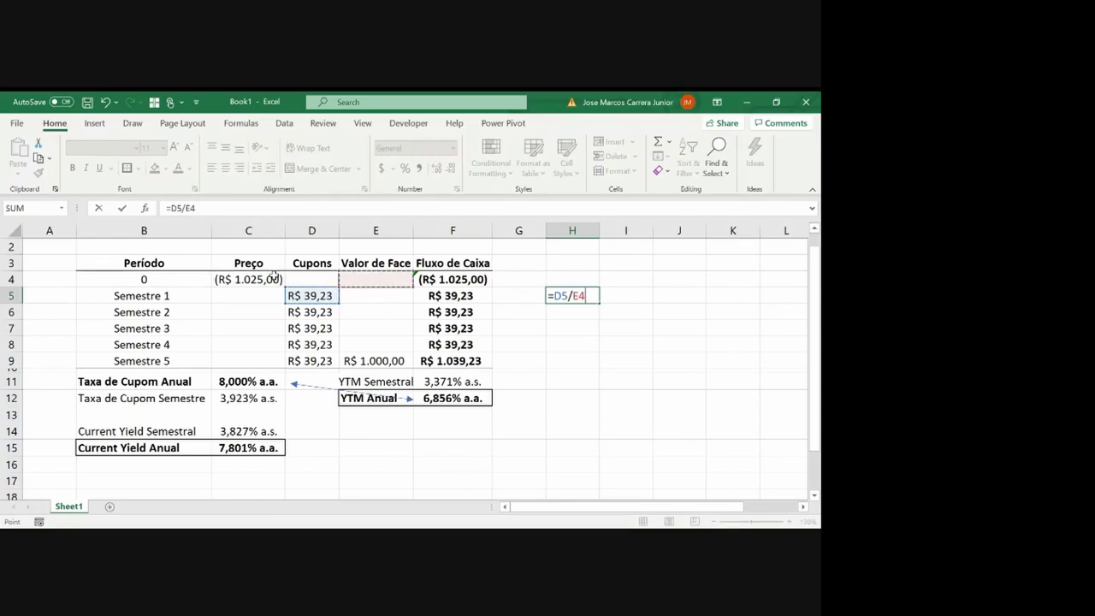
{"action": "left_click", "coordinate": [174, 208]}
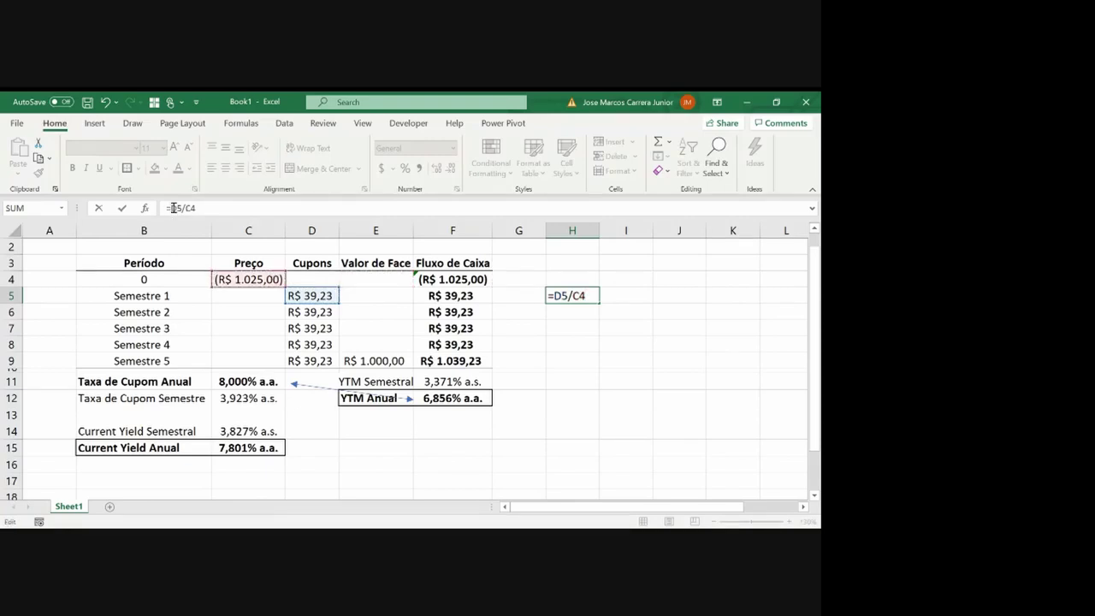
{"action": "key", "text": "Return"}
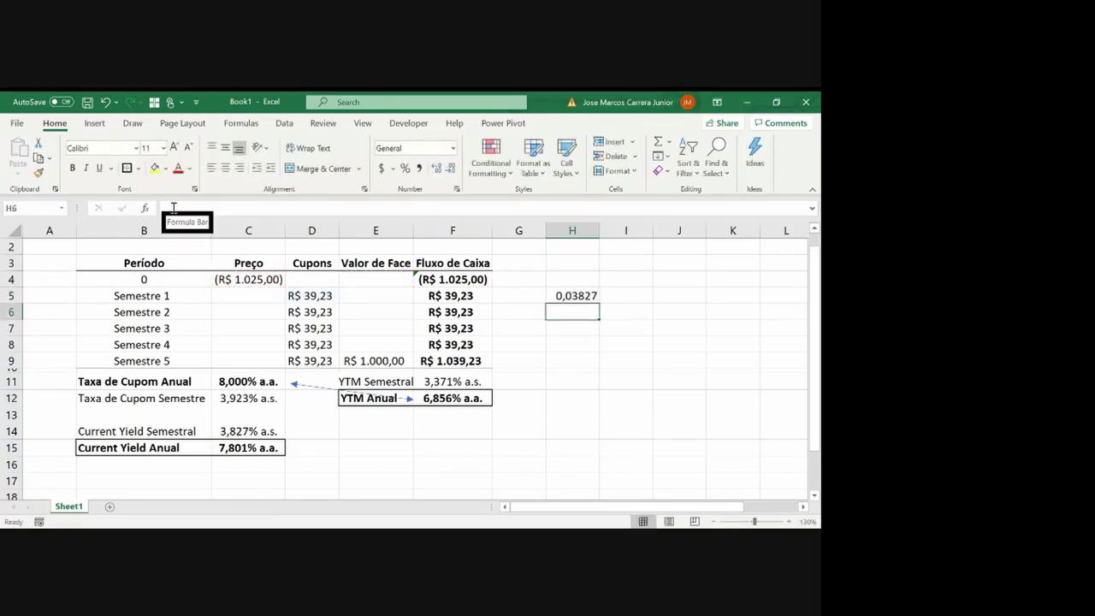
Format H5 as a percentage with three decimal places, and clear its contents after checking the result
{"action": "key", "text": "Up"}
{"action": "left_click", "coordinate": [404, 168]}
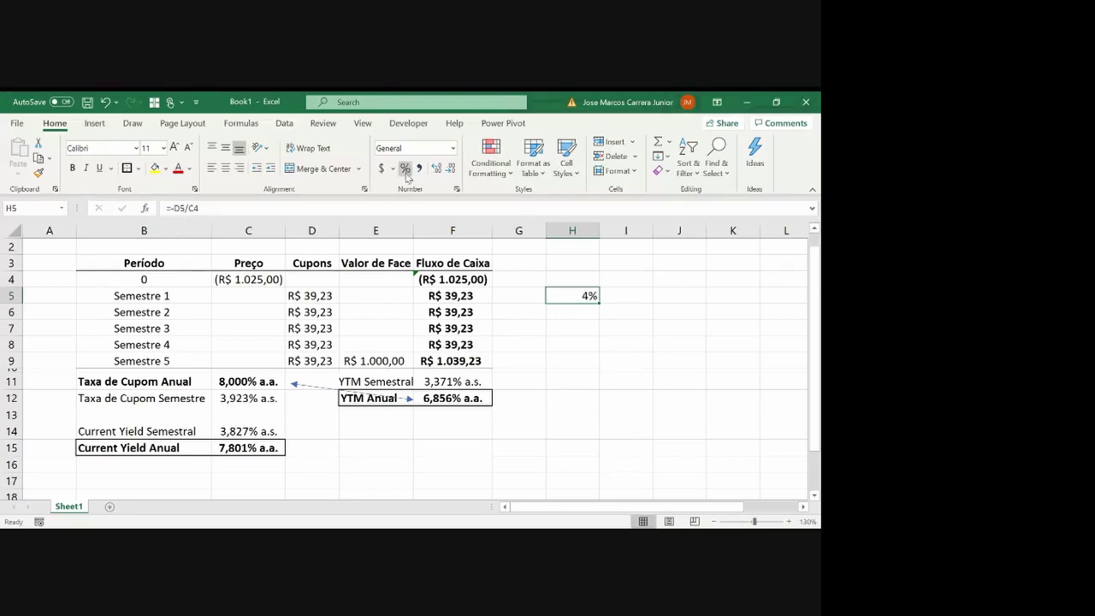
{"action": "left_click", "coordinate": [436, 168]}
{"action": "left_click", "coordinate": [436, 168]}
{"action": "left_click", "coordinate": [436, 168]}
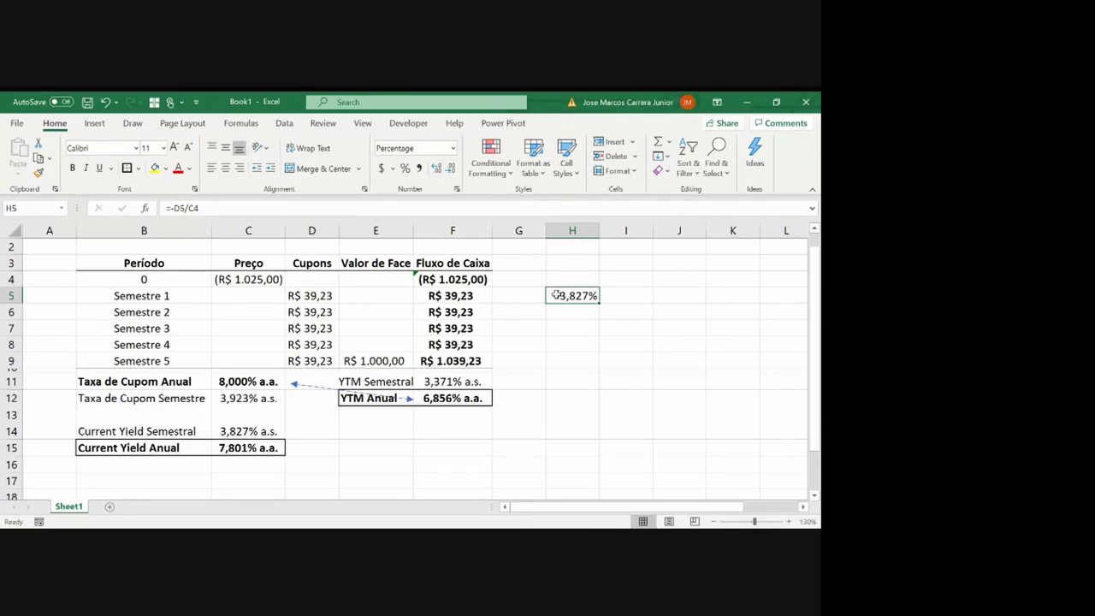
{"action": "key", "text": "Delete"}
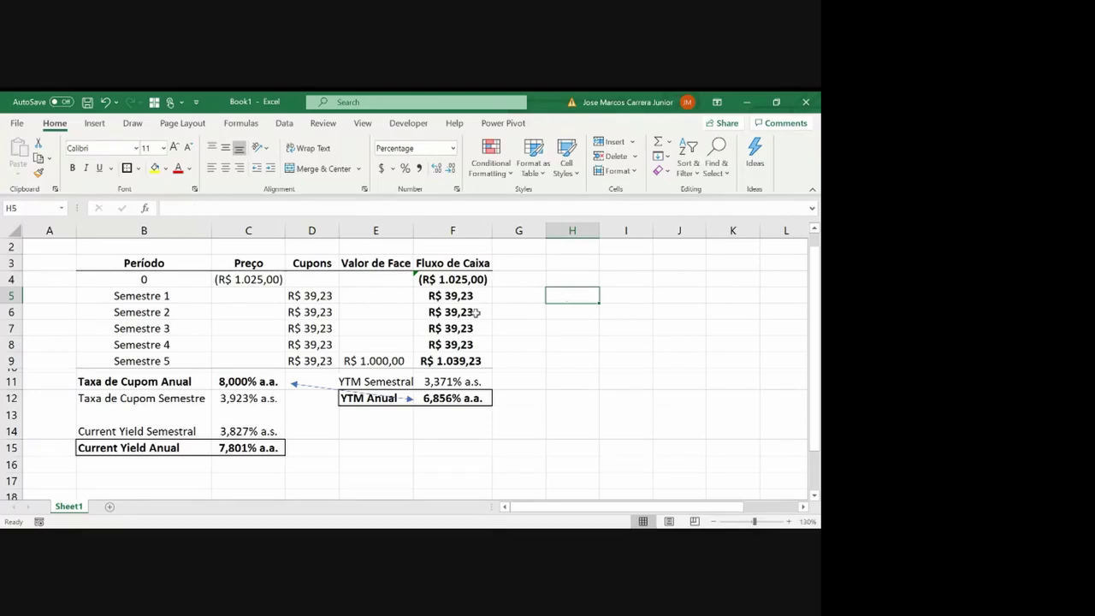
Review the semiannual and annual current yield formulas in C14 and C15 against the price in C4
{"action": "left_click", "coordinate": [266, 448]}
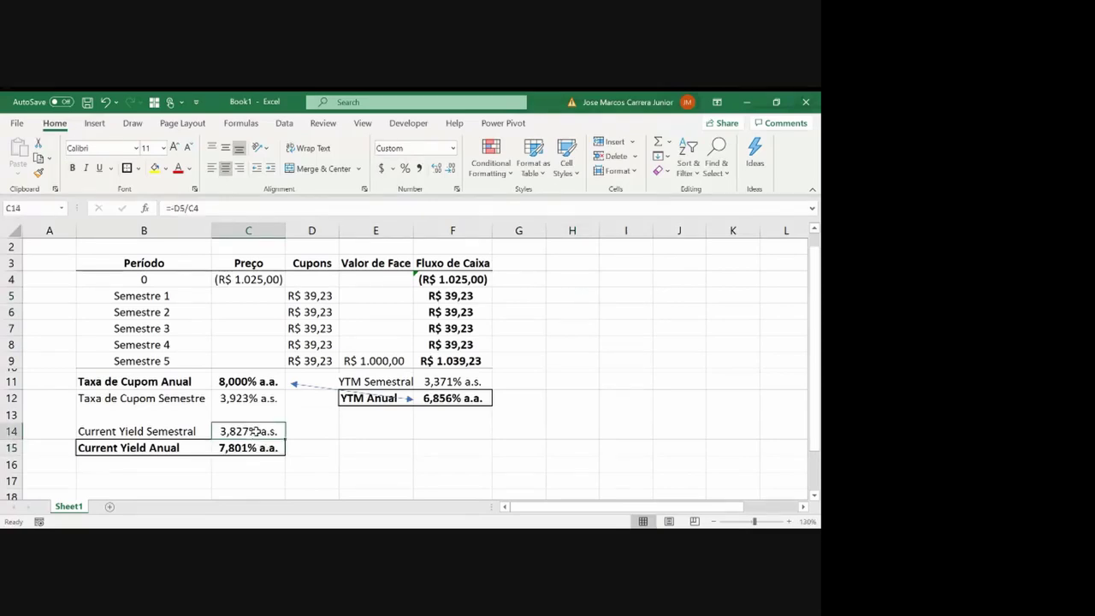
{"action": "left_click", "coordinate": [259, 446]}
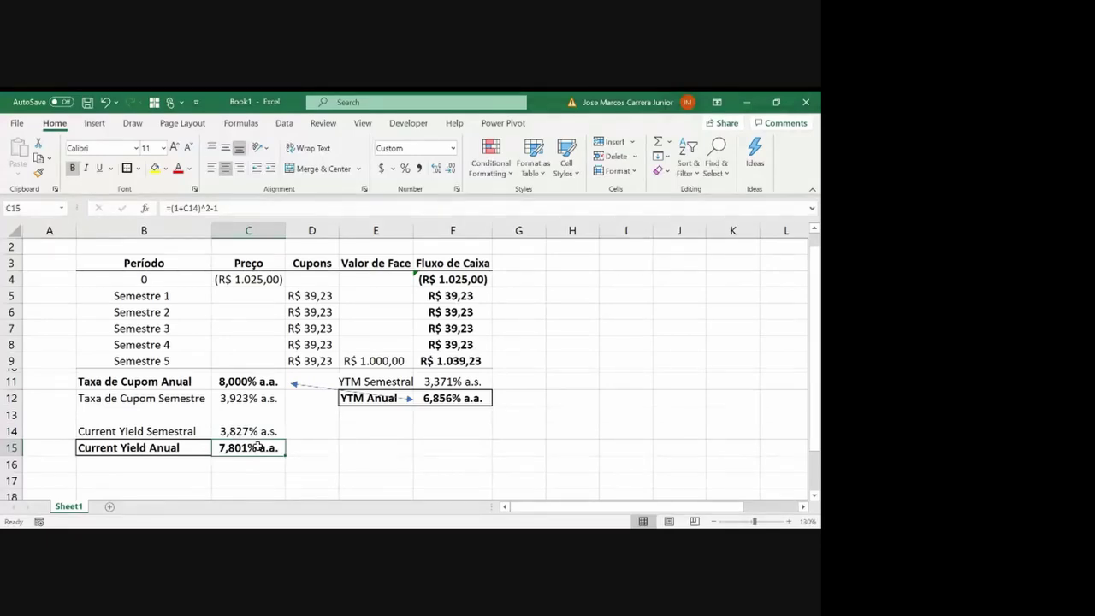
{"action": "left_click", "coordinate": [238, 277]}
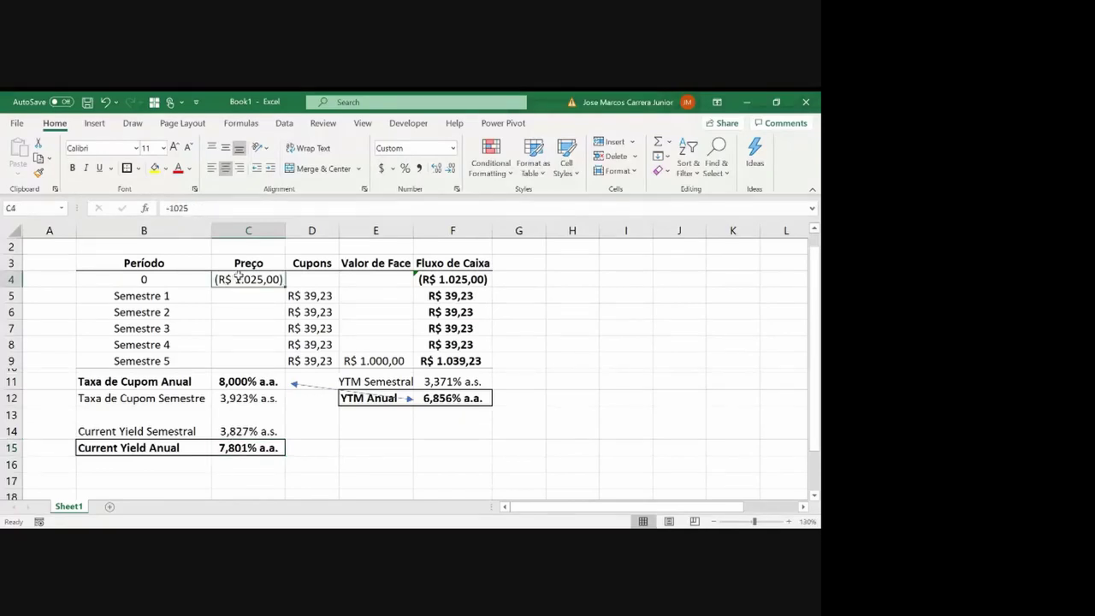
{"action": "left_click", "coordinate": [229, 452]}
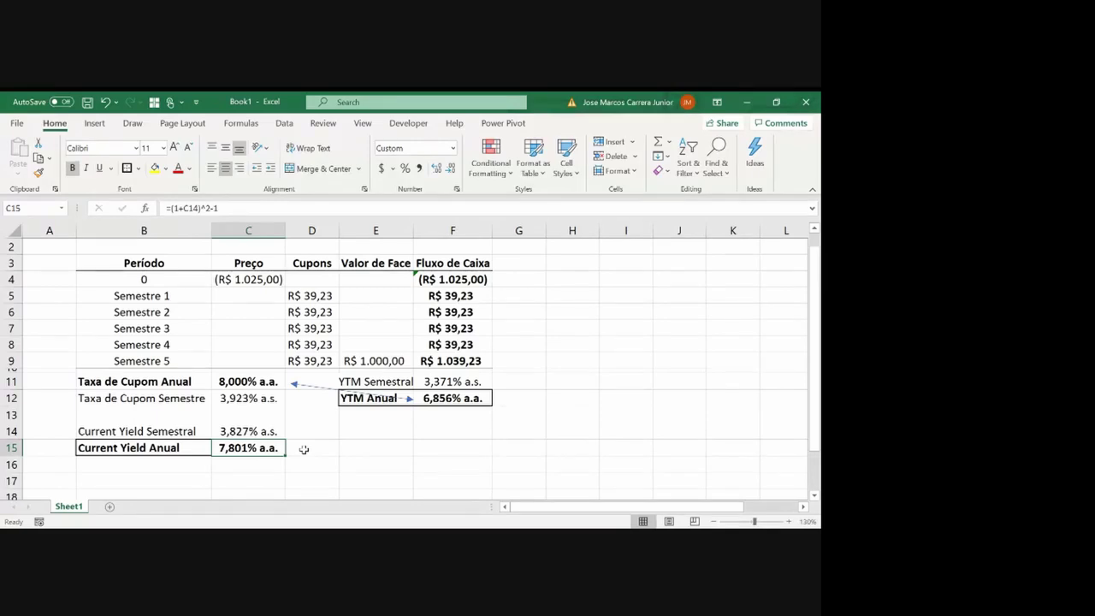
Enter the note "CUPONS" in B16, below the annual current yield label
{"action": "left_click", "coordinate": [195, 461]}
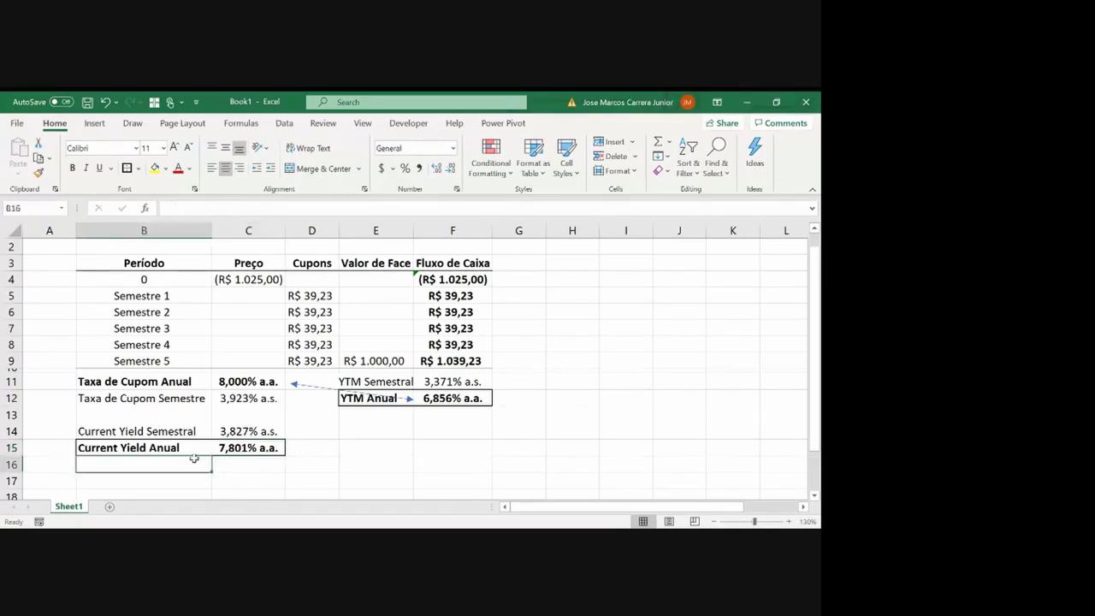
{"action": "type", "text": "CUP"}
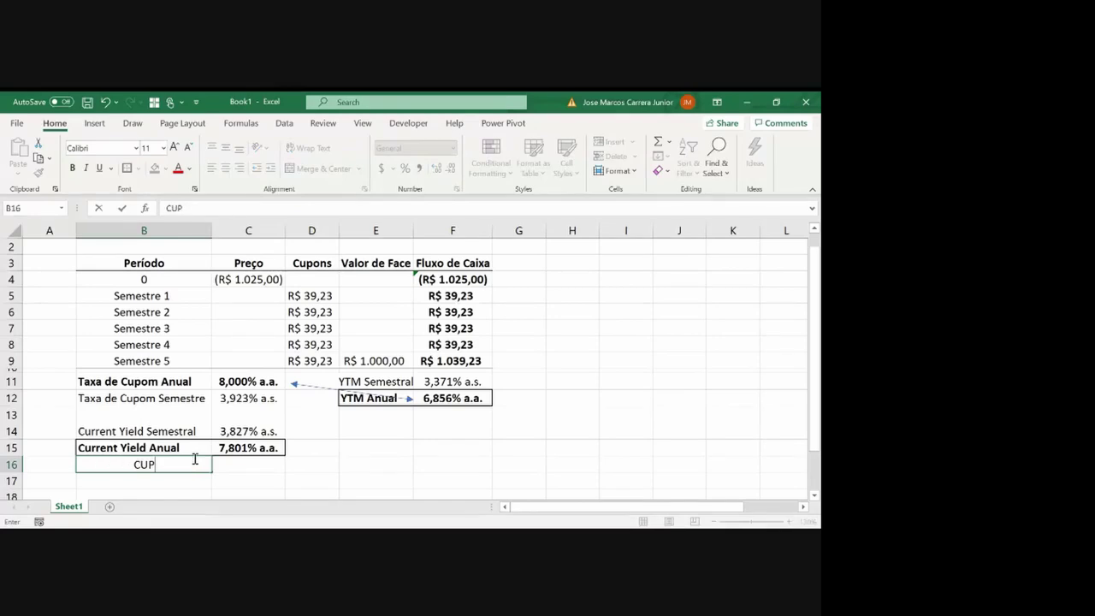
{"action": "type", "text": "ONS"}
{"action": "key", "text": "Tab"}
{"action": "key", "text": "Tab"}
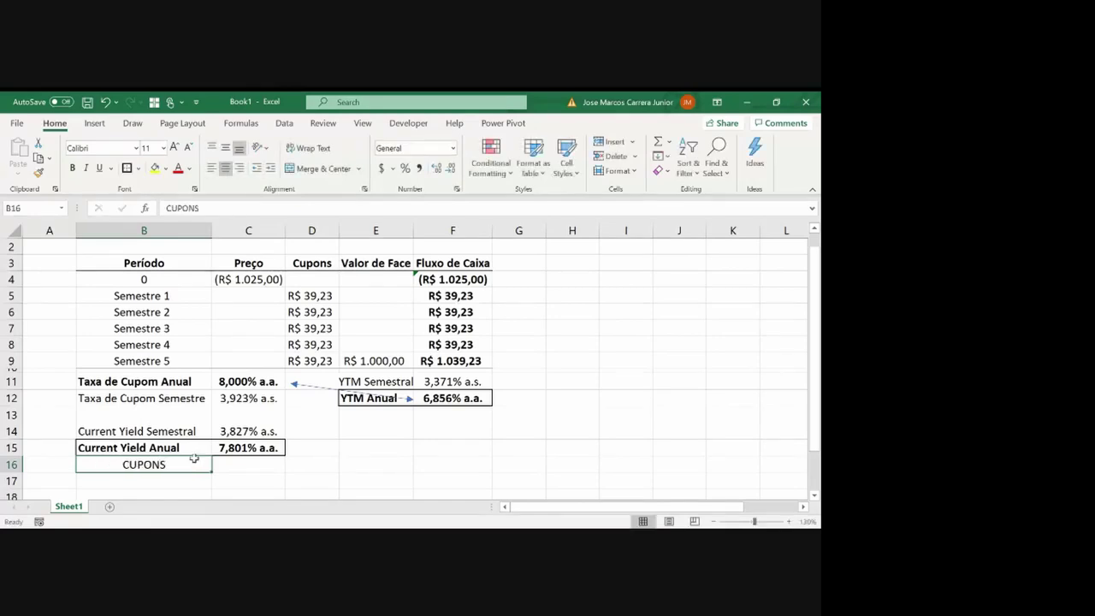
Enter the note "TOTAL" in E13 below the annual YTM label and center it
{"action": "key", "text": "Right"}
{"action": "key", "text": "Up"}
{"action": "key", "text": "Up"}
{"action": "key", "text": "Up"}
{"action": "type", "text": "TOT"}
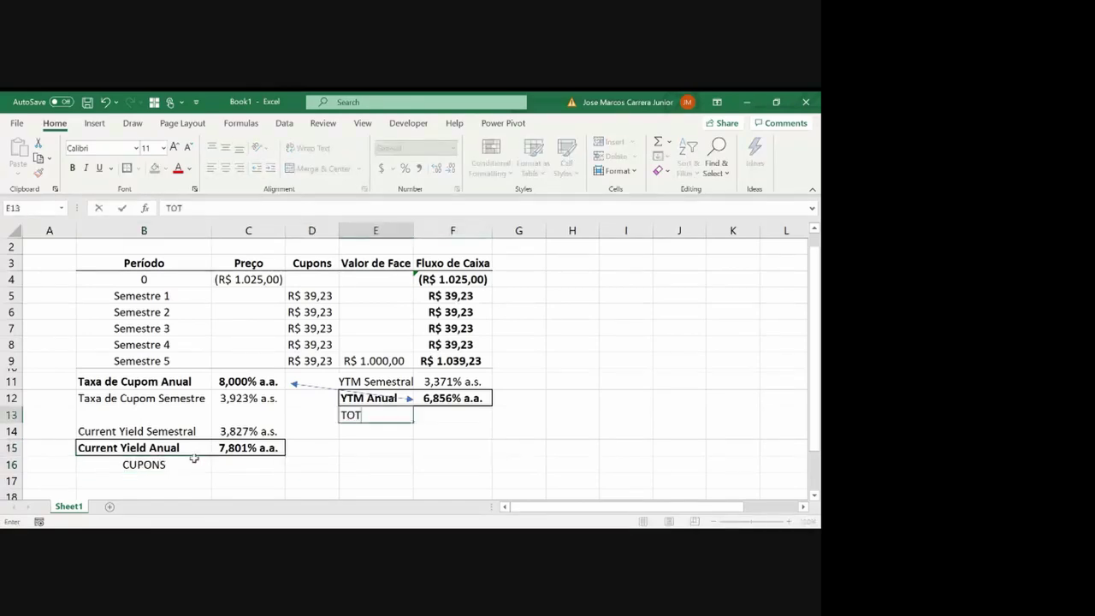
{"action": "type", "text": "AL"}
{"action": "key", "text": "Return"}
{"action": "key", "text": "Up"}
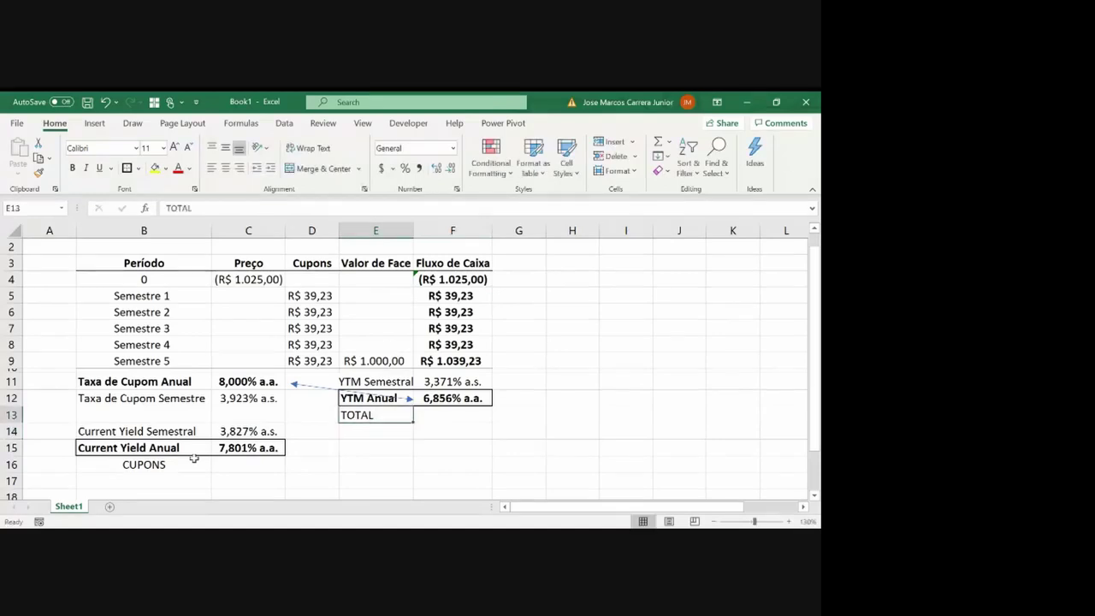
{"action": "left_click", "coordinate": [225, 168]}
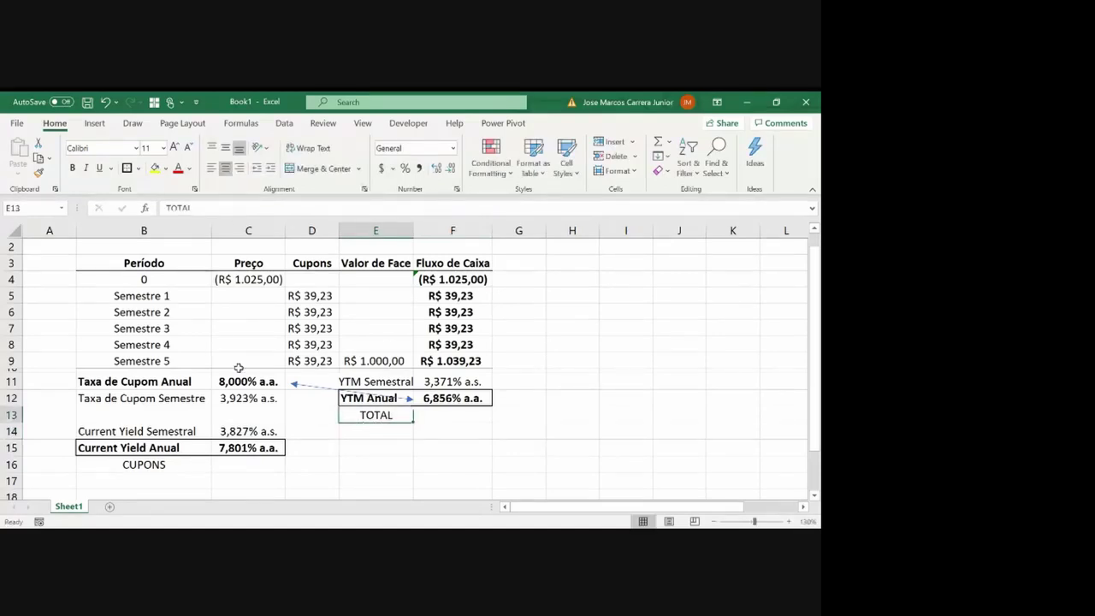
Label H4 "Cupons" and H5 "Ágio/Deságio", and fit the width of column H to the text
{"action": "left_click", "coordinate": [225, 447]}
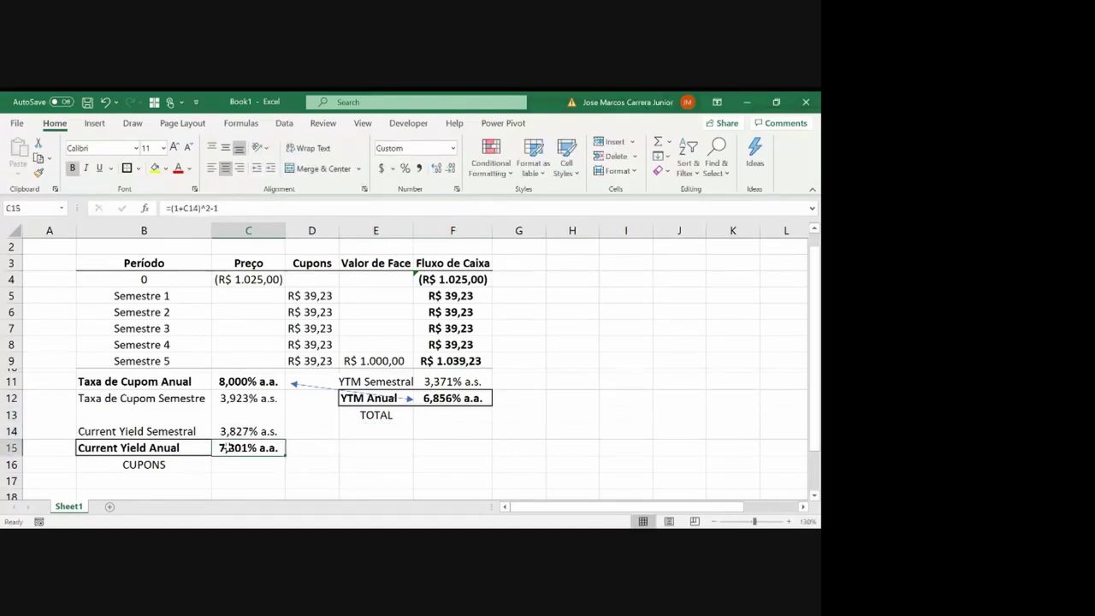
{"action": "left_click", "coordinate": [474, 398]}
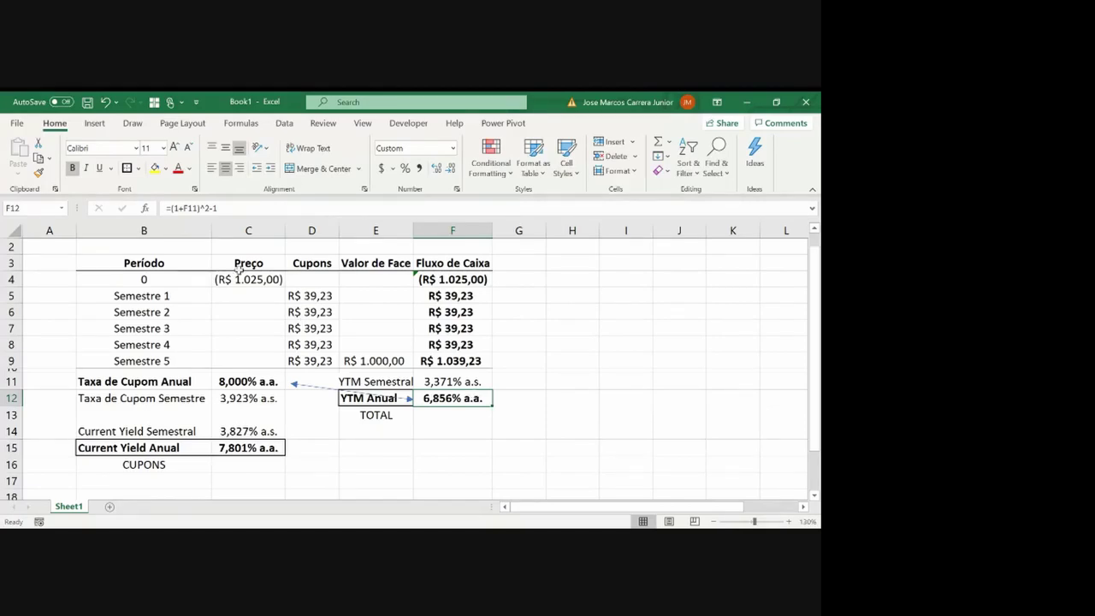
{"action": "left_click", "coordinate": [585, 278]}
{"action": "type", "text": "Cup"}
{"action": "type", "text": "o"}
{"action": "key", "text": "BackSpace"}
{"action": "type", "text": "pons"}
{"action": "key", "text": "Return"}
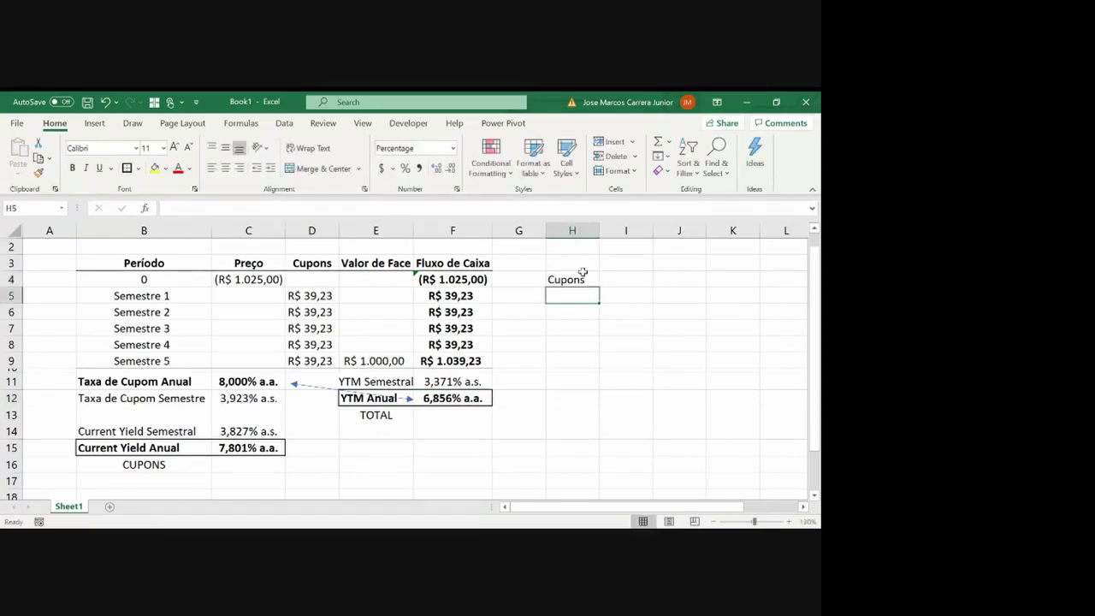
{"action": "type", "text": "Á"}
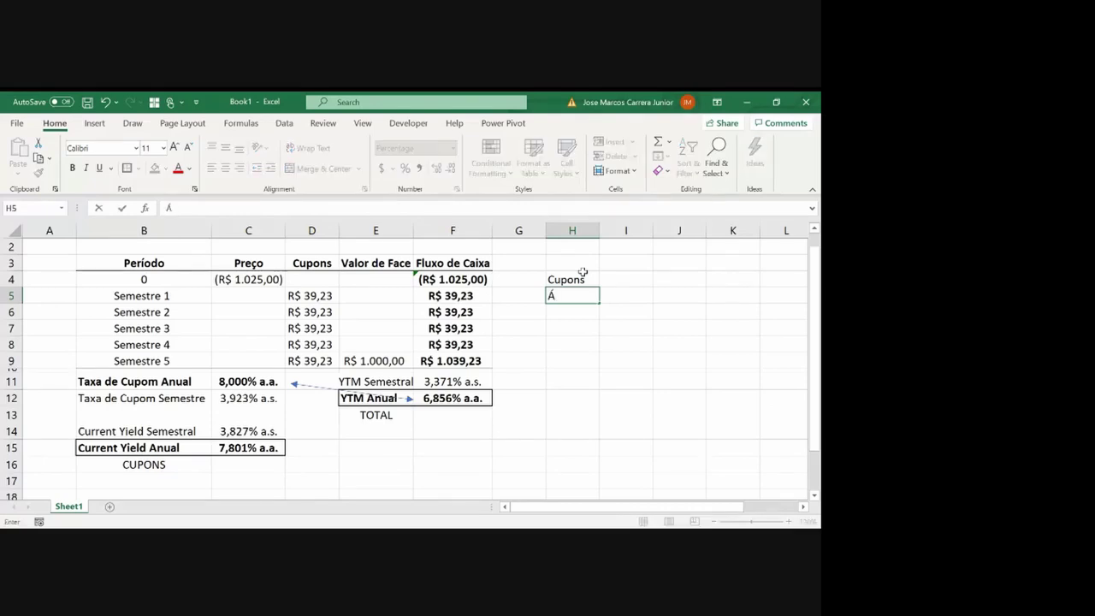
{"action": "type", "text": "gio/Deságio"}
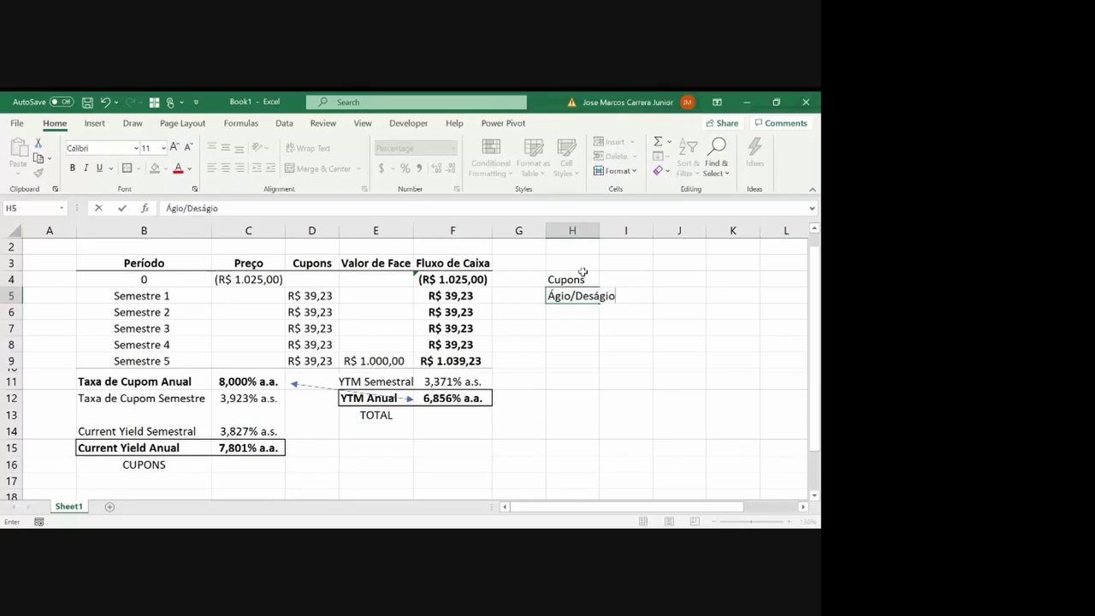
{"action": "key", "text": "Return"}
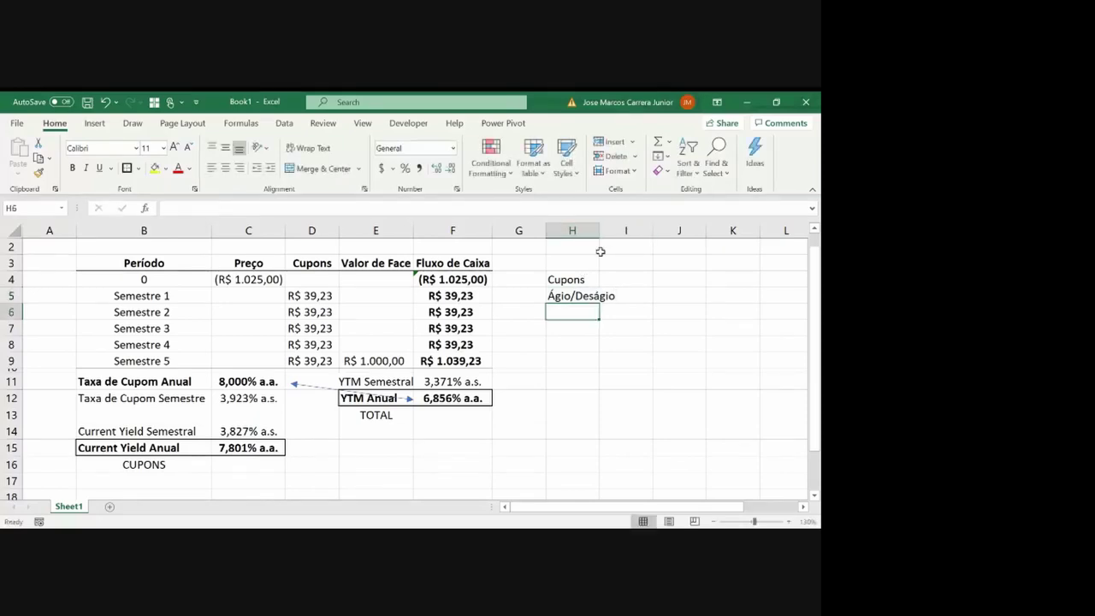
{"action": "double_click", "coordinate": [601, 230]}
Link the Cupons value in I4 to the annual current yield in C15
{"action": "left_click", "coordinate": [630, 279]}
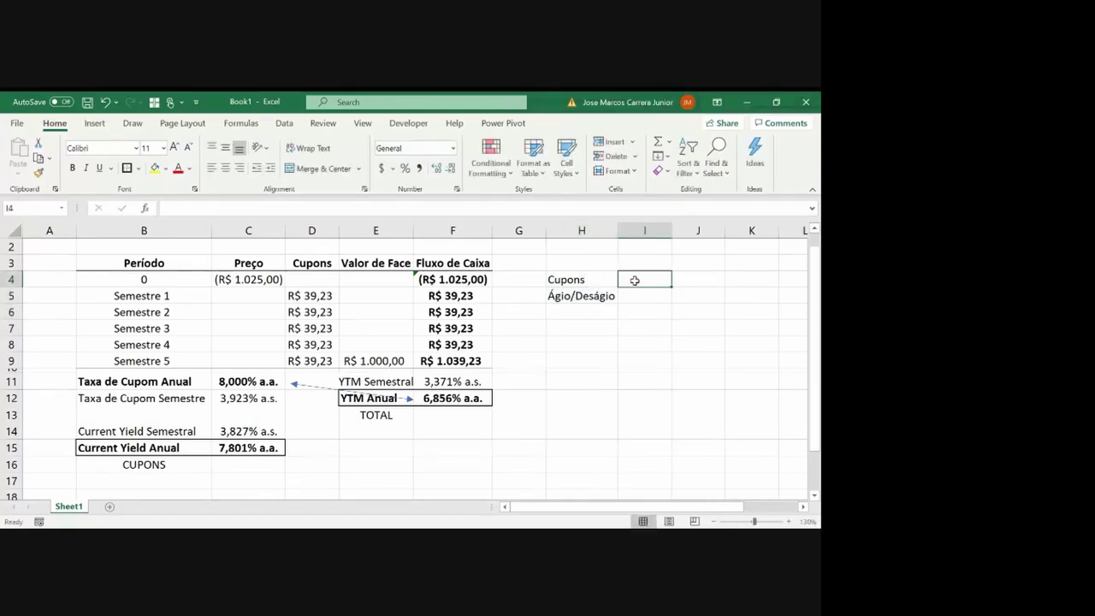
{"action": "type", "text": "["}
{"action": "key", "text": "BackSpace"}
{"action": "type", "text": "="}
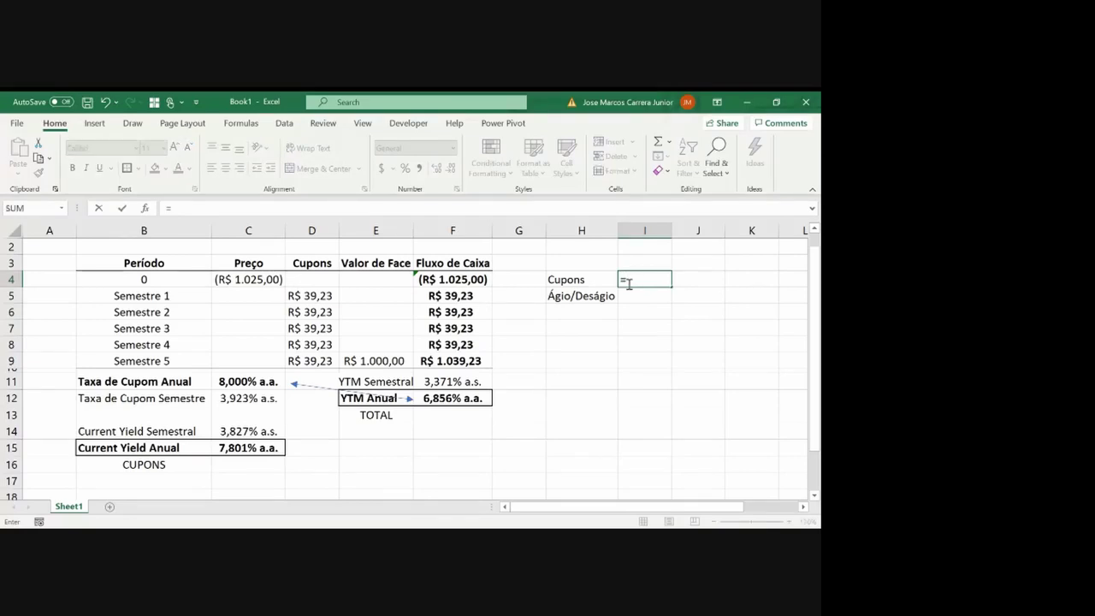
{"action": "left_click", "coordinate": [262, 447]}
{"action": "key", "text": "ctrl+Return"}
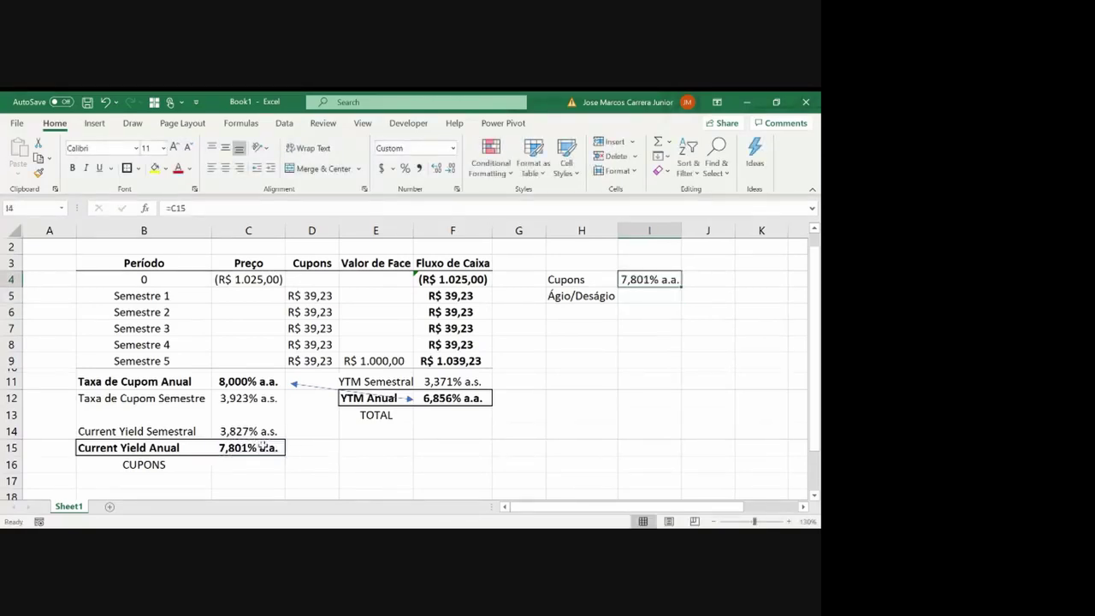
{"action": "key", "text": "Return"}
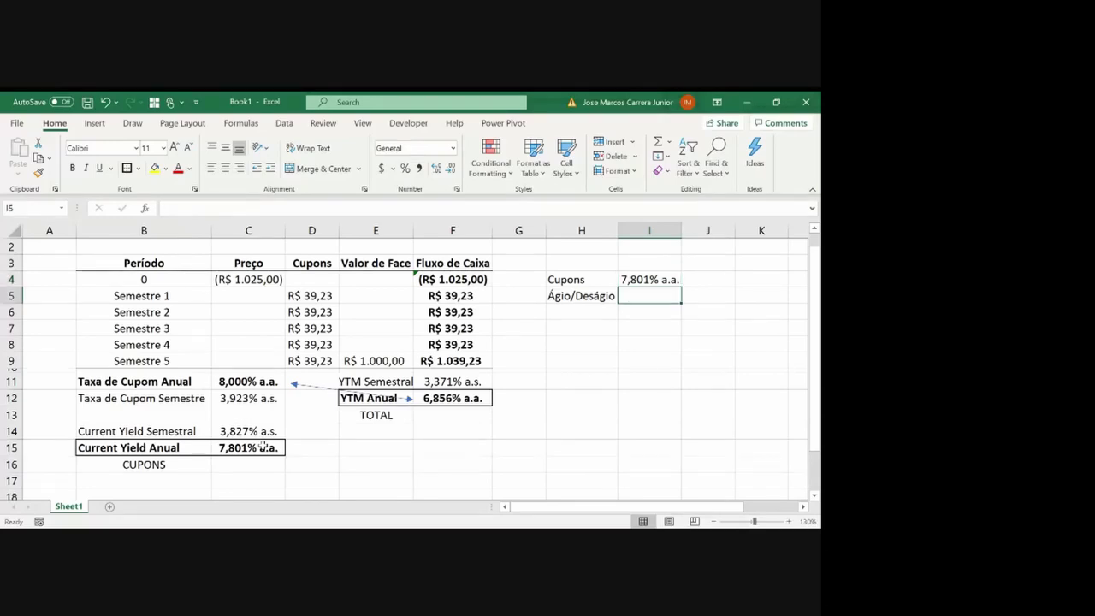
Calculate the Ágio/Deságio rate in I5 with the formula =(-E9/C4)^(1/5)-1
{"action": "type", "text": "="}
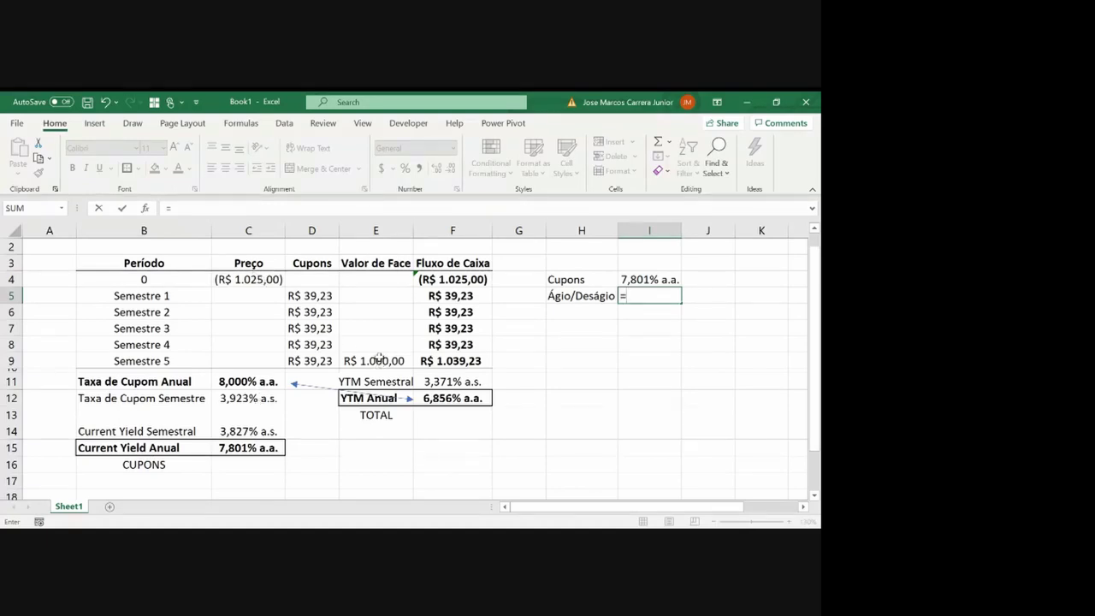
{"action": "left_click", "coordinate": [378, 357]}
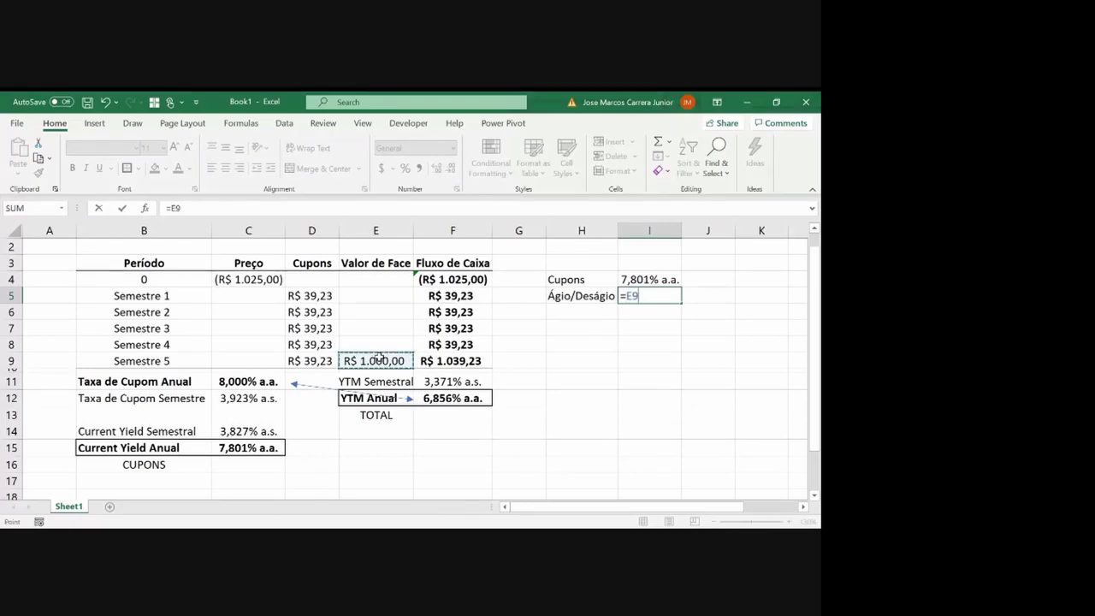
{"action": "type", "text": "/"}
{"action": "left_click", "coordinate": [246, 279]}
{"action": "type", "text": ")"}
{"action": "left_click", "coordinate": [168, 208]}
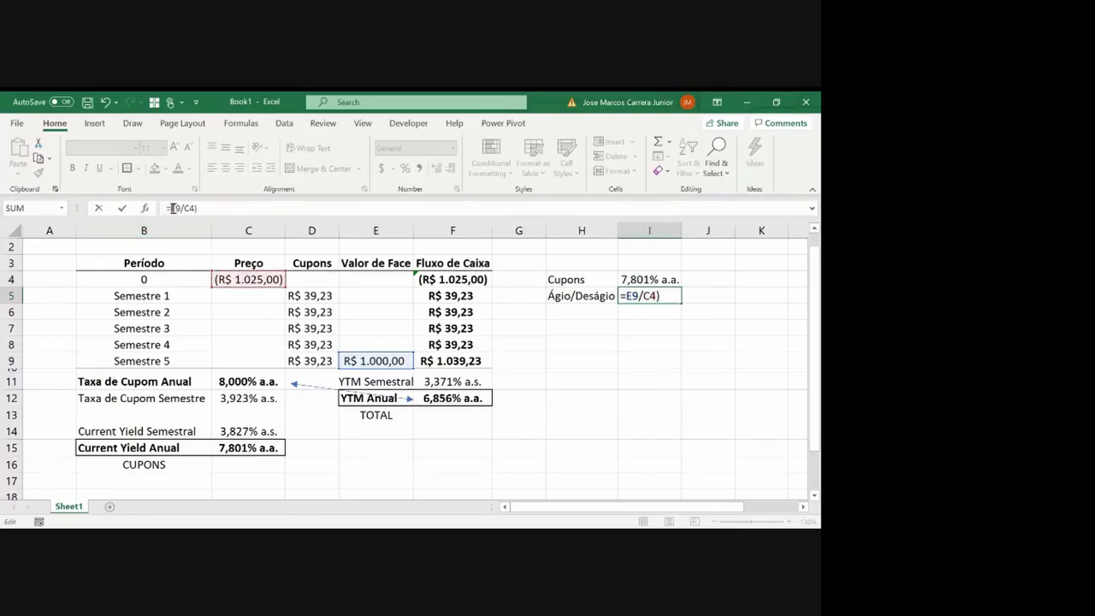
{"action": "type", "text": "("}
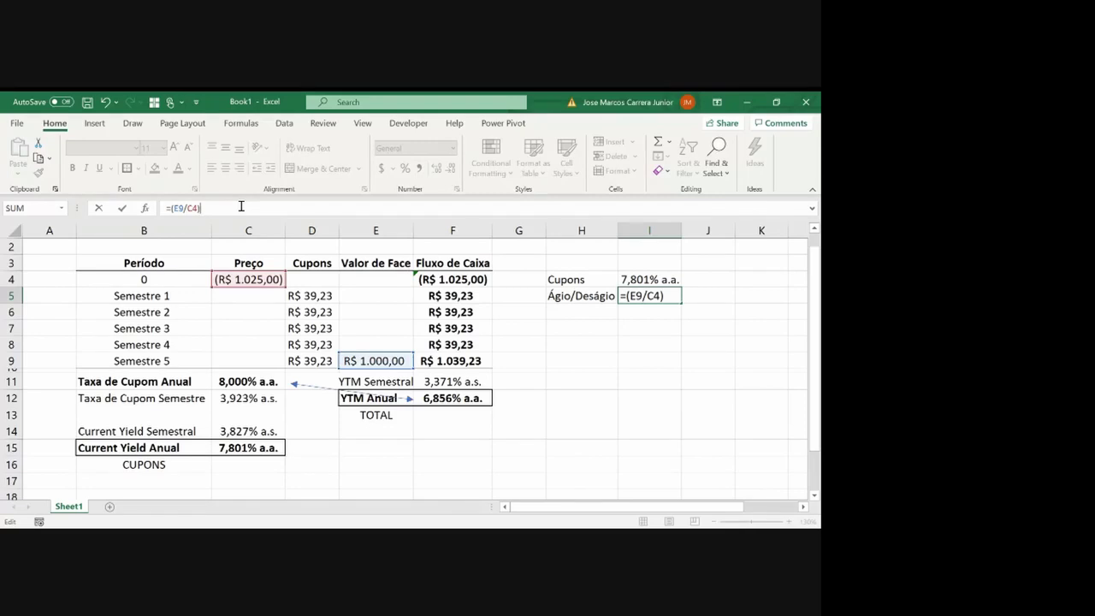
{"action": "type", "text": "(1/5)-1"}
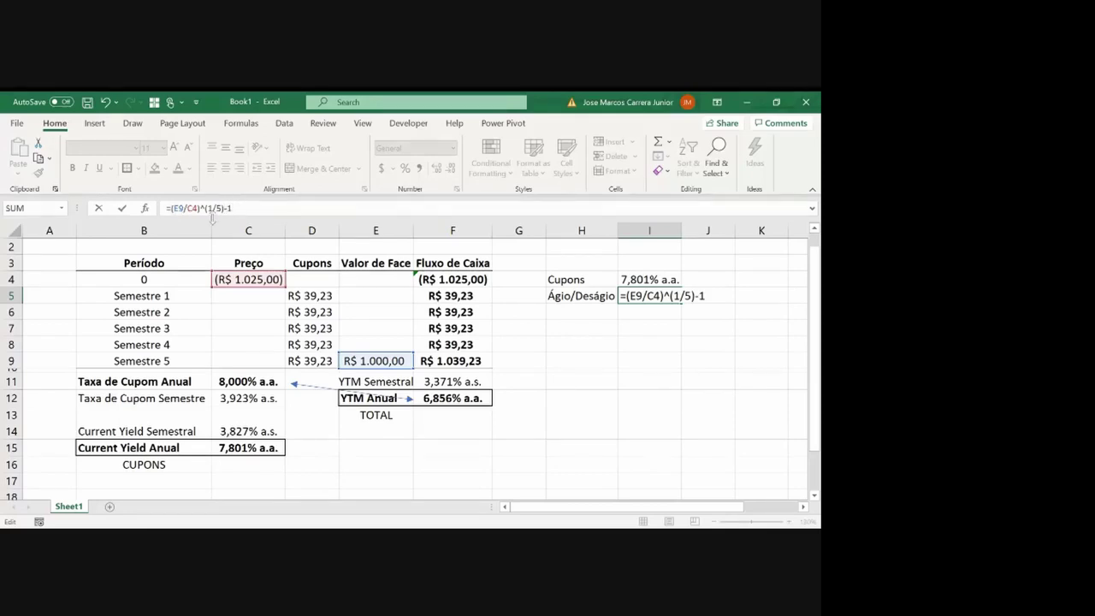
{"action": "type", "text": "-"}
{"action": "key", "text": "Return"}
Apply the number format of I4 to I5 and fit the width of column I to its contents
{"action": "key", "text": "Up"}
{"action": "key", "text": "Up"}
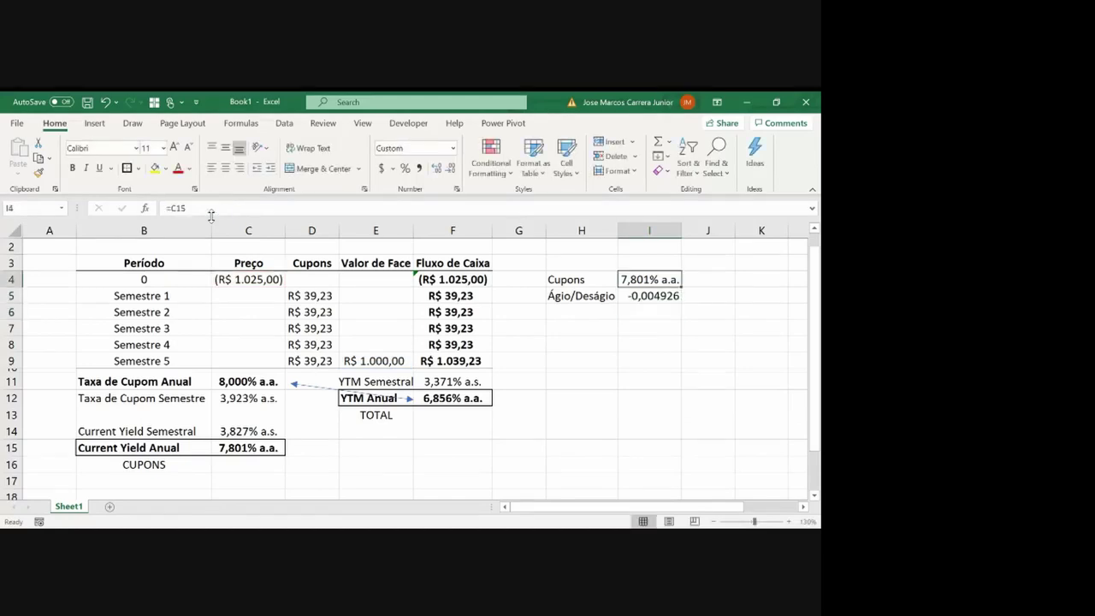
{"action": "key", "text": "ctrl+c"}
{"action": "key", "text": "ctrl+alt+v"}
{"action": "key", "text": "t"}
{"action": "key", "text": "Return"}
{"action": "key", "text": "Up"}
{"action": "key", "text": "Down"}
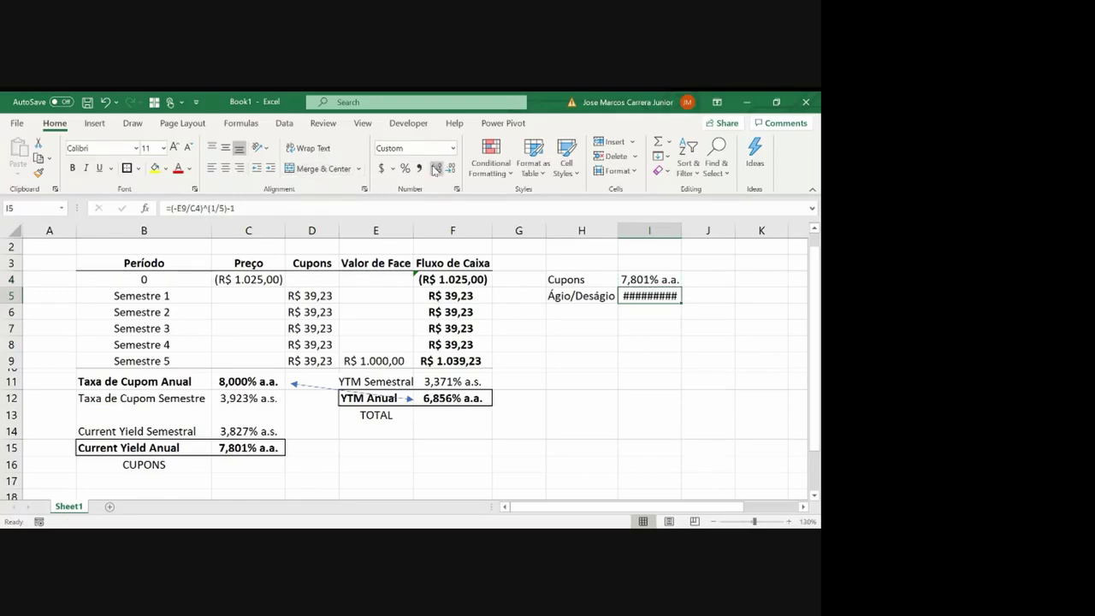
{"action": "left_click", "coordinate": [680, 232]}
{"action": "double_click", "coordinate": [680, 232]}
{"action": "left_click", "coordinate": [669, 323]}
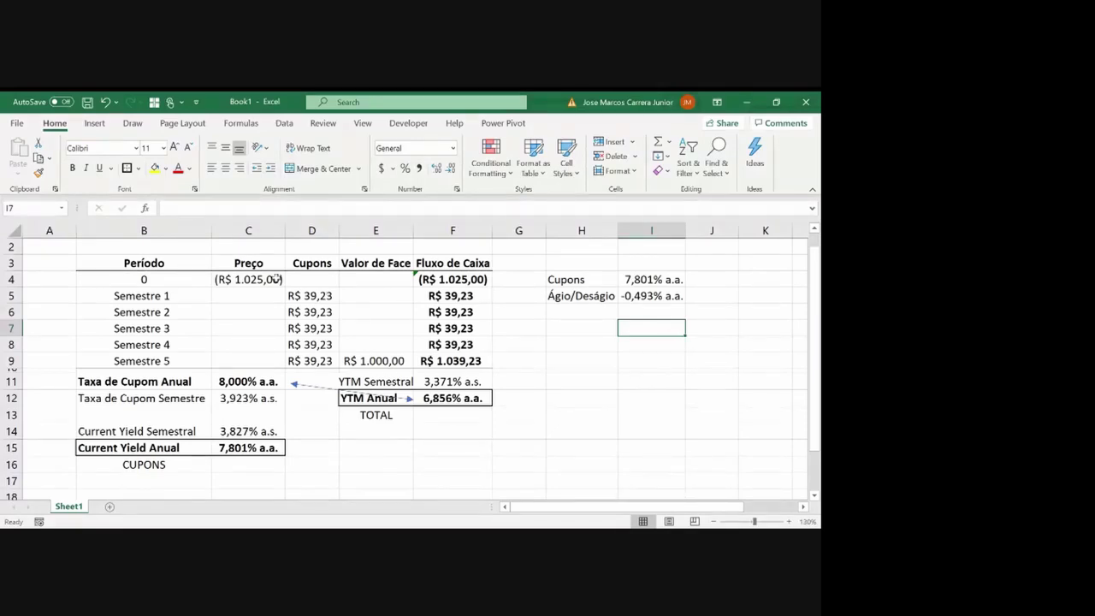
Add a bottom border under the Ágio/Deságio row, H5:I5
{"action": "left_click", "coordinate": [271, 279]}
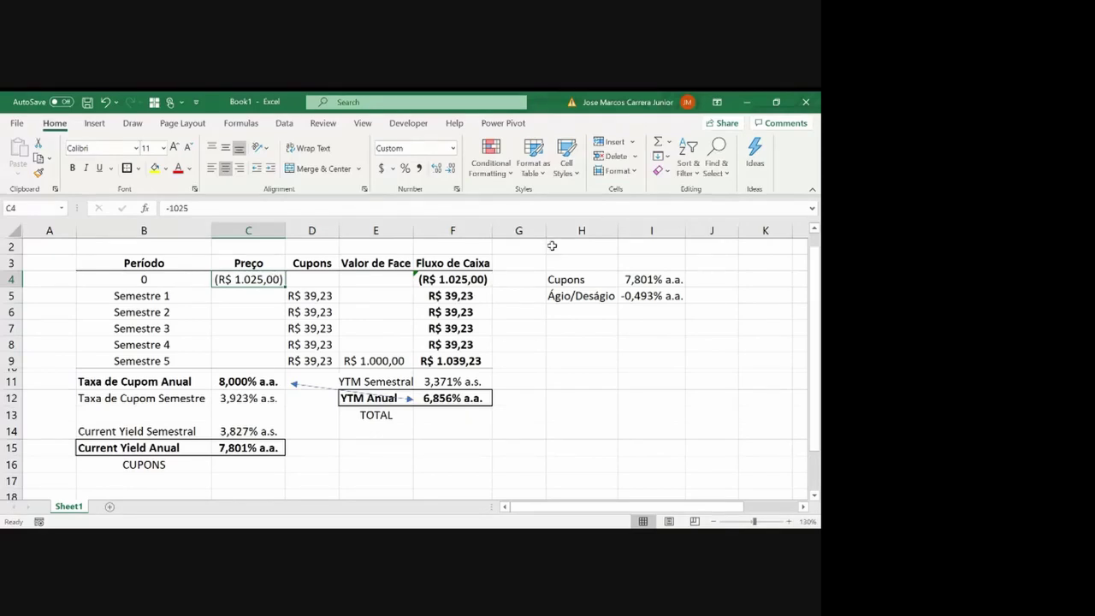
{"action": "left_click", "coordinate": [571, 292]}
{"action": "key", "text": "shift+Right"}
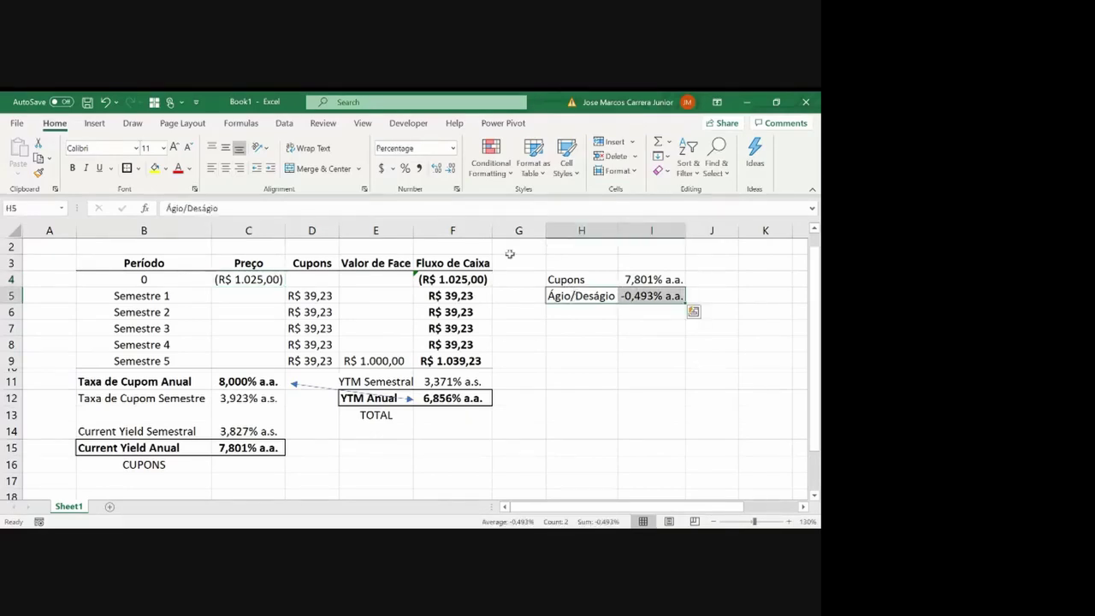
{"action": "left_click", "coordinate": [138, 169]}
{"action": "left_click", "coordinate": [142, 208]}
Label H6 "Total" and link I6 to the annual YTM with =F12
{"action": "key", "text": "Down"}
{"action": "type", "text": "Total"}
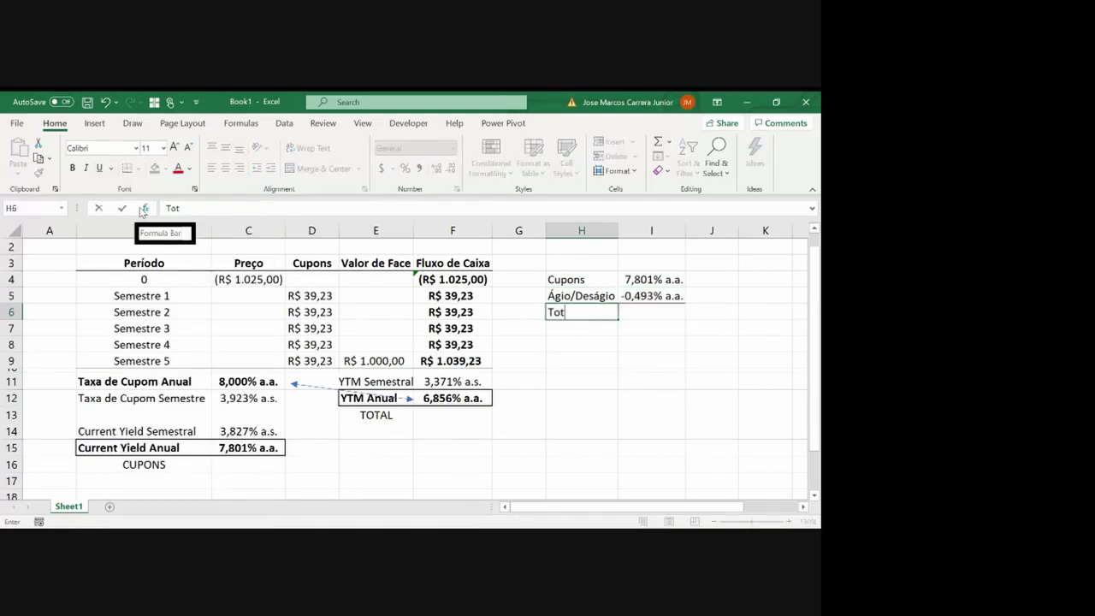
{"action": "key", "text": "Tab"}
{"action": "type", "text": "=F12"}
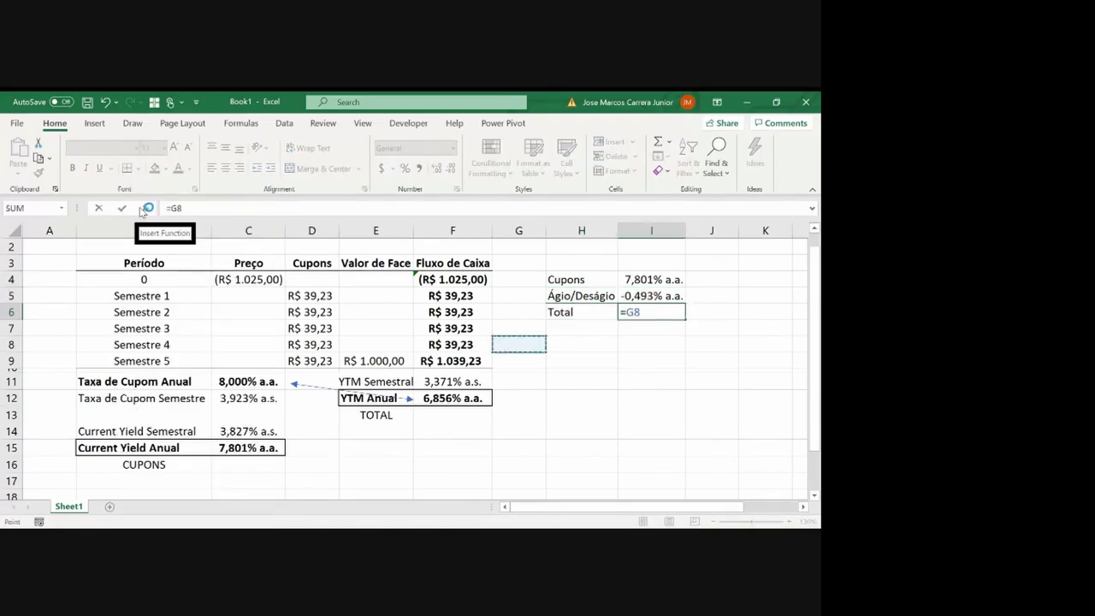
{"action": "key", "text": "ctrl+Return"}
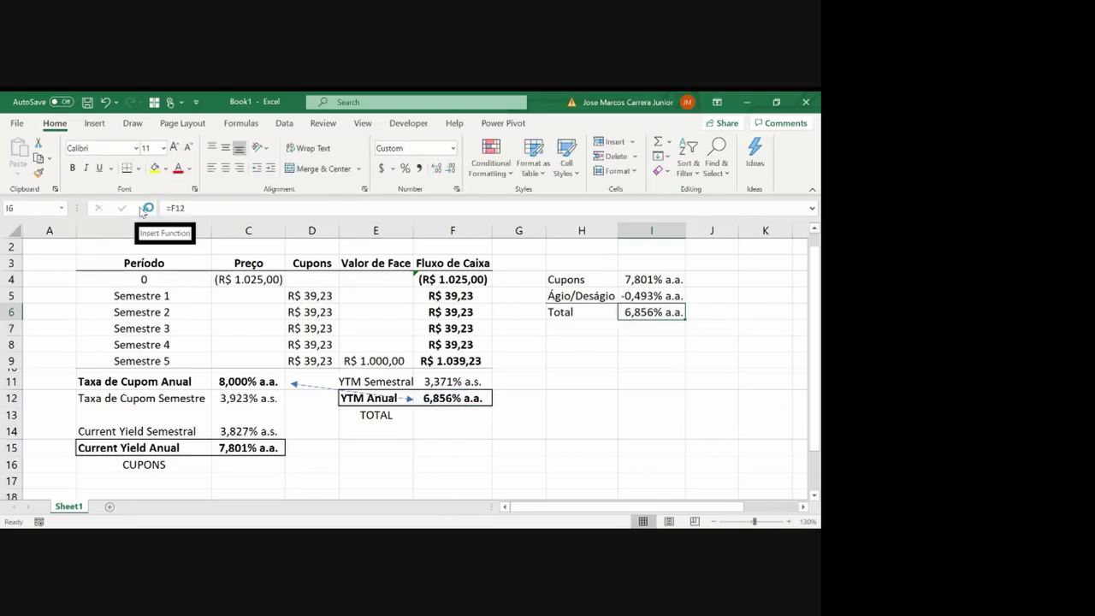
Make the Total label in H6 and its value in I6 bold
{"action": "key", "text": "ctrl+b"}
{"action": "key", "text": "Left"}
{"action": "key", "text": "ctrl+b"}
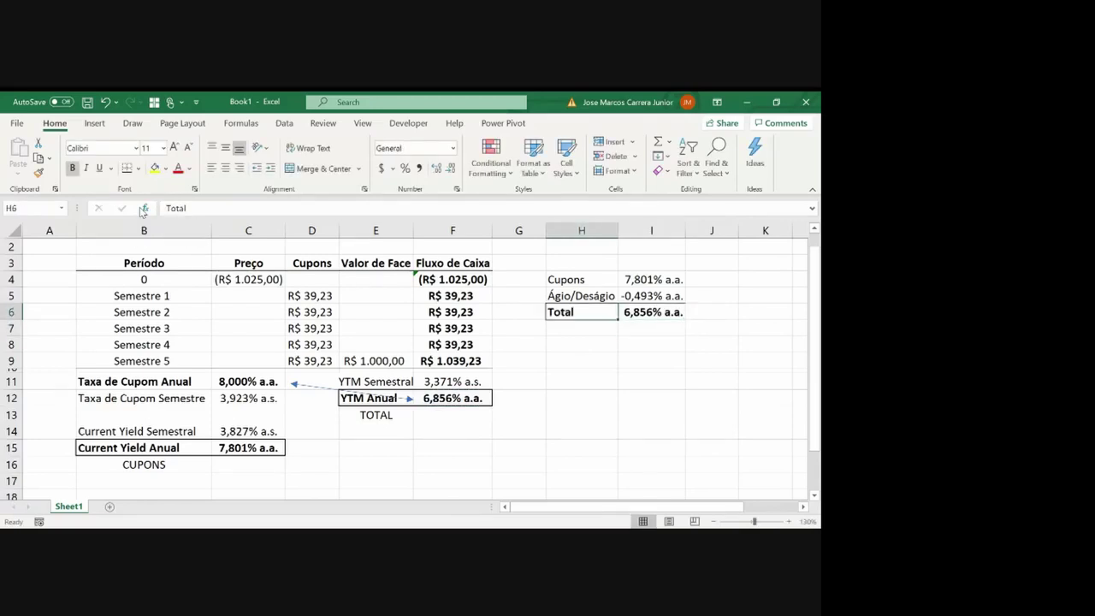
{"action": "key", "text": "Right"}
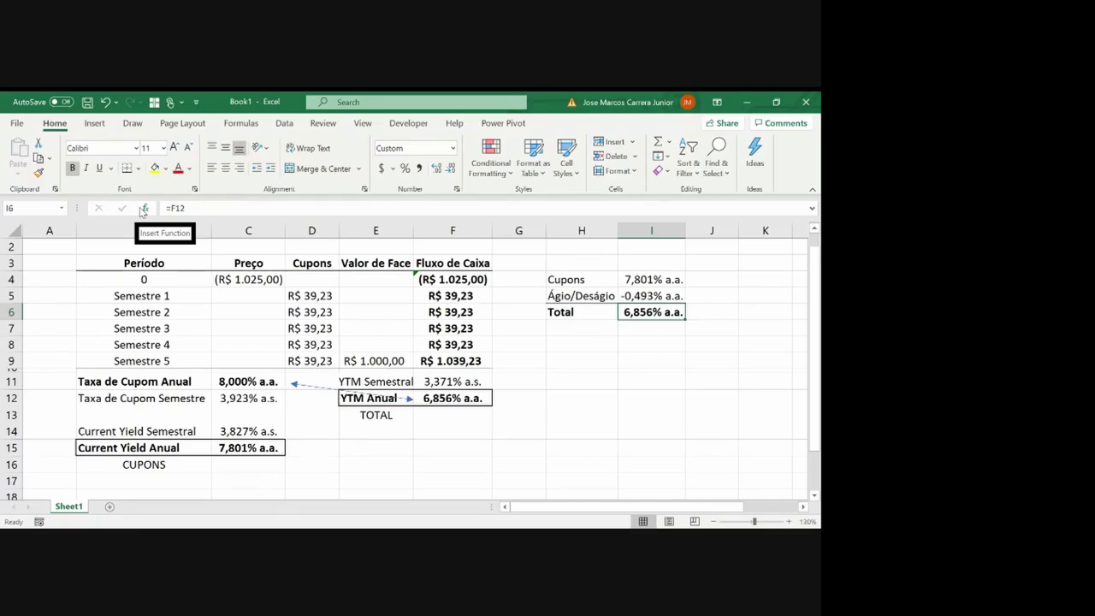
Set the period 0 price in C4 to -928
{"action": "key", "text": "Left"}
{"action": "key", "text": "Left"}
{"action": "key", "text": "Left"}
{"action": "key", "text": "Left"}
{"action": "key", "text": "Left"}
{"action": "key", "text": "Up"}
{"action": "key", "text": "Left"}
{"action": "key", "text": "Up"}
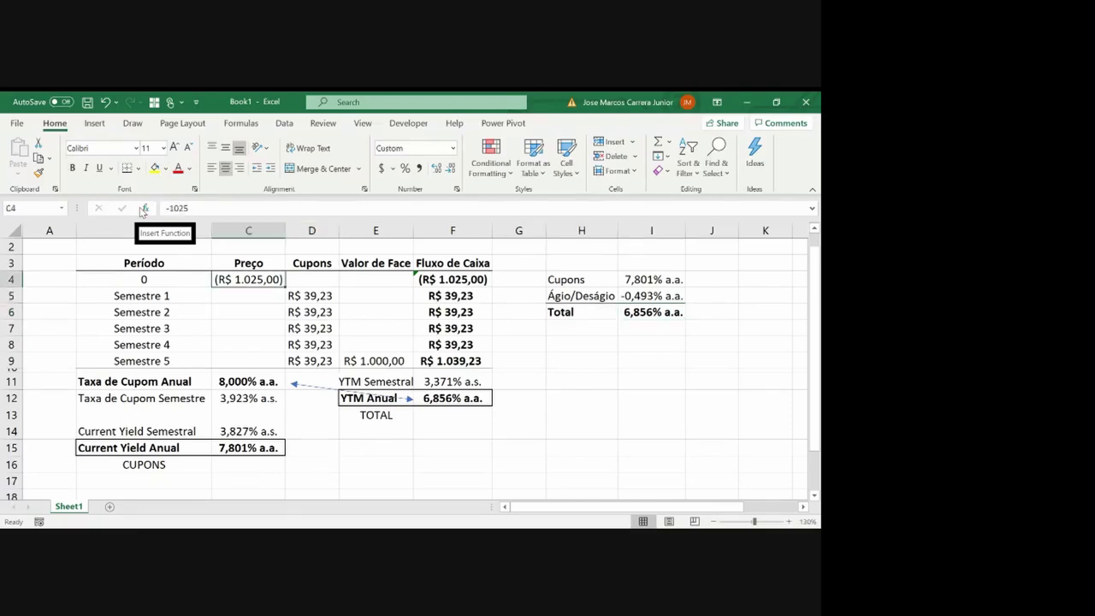
{"action": "type", "text": "-928"}
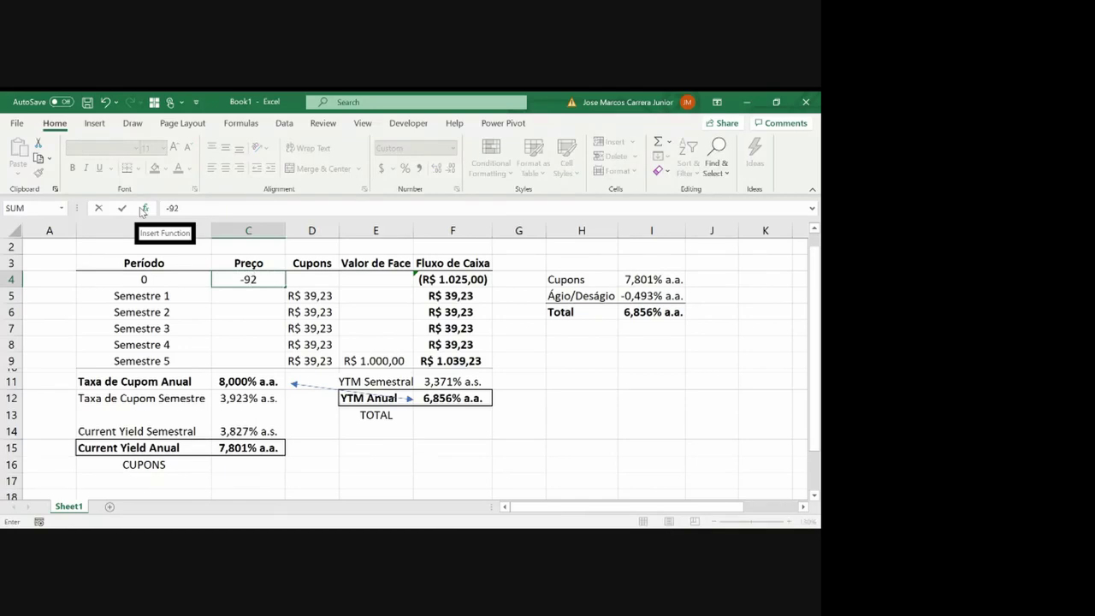
{"action": "key", "text": "Right"}
Fit the width of column I to the Total value and review the Cupons, Ágio/Deságio and Total rates
{"action": "key", "text": "Right"}
{"action": "key", "text": "Right"}
{"action": "key", "text": "Right"}
{"action": "key", "text": "Right"}
{"action": "key", "text": "Right"}
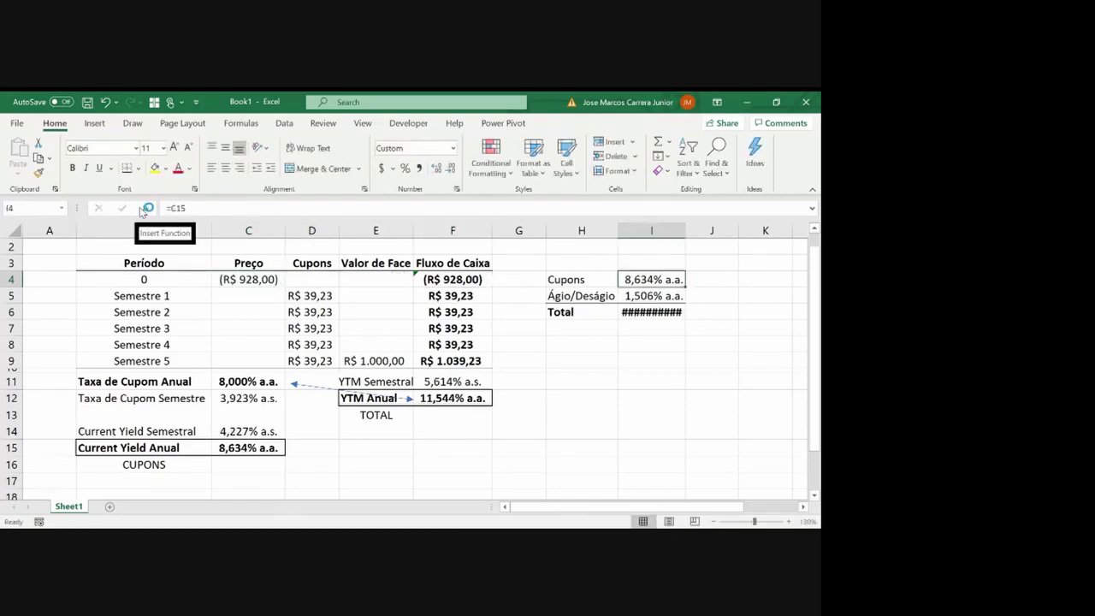
{"action": "double_click", "coordinate": [685, 230]}
{"action": "key", "text": "Down"}
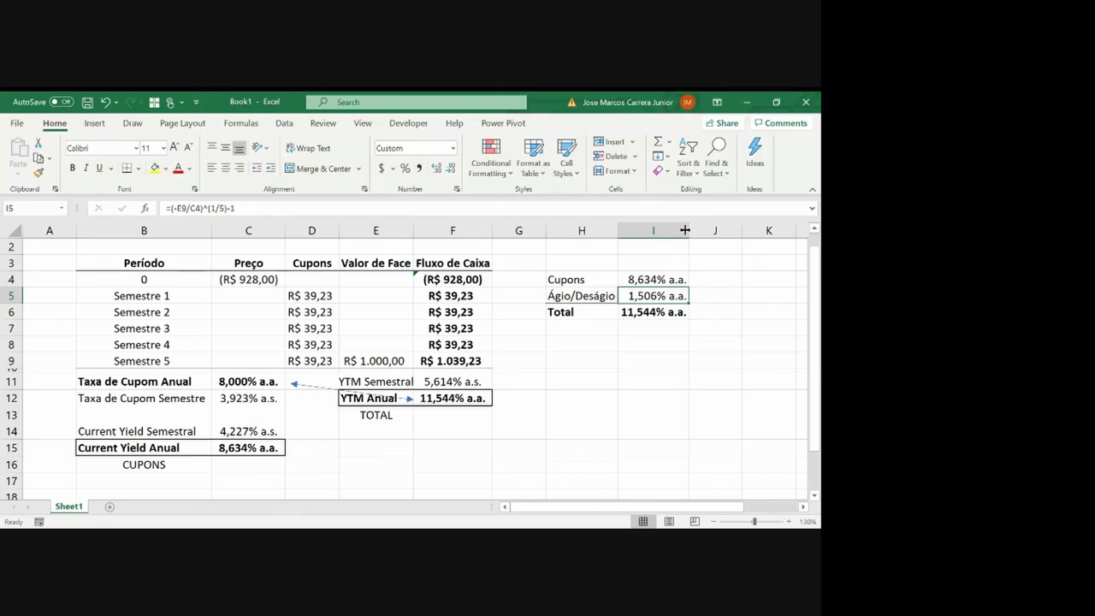
{"action": "key", "text": "Down"}
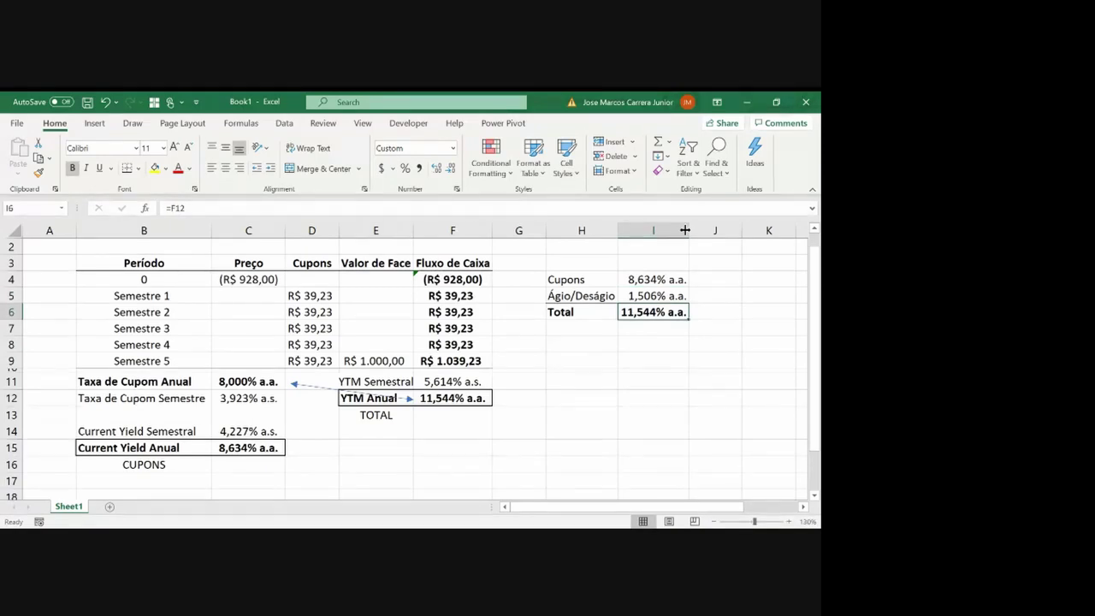
{"action": "key", "text": "Down"}
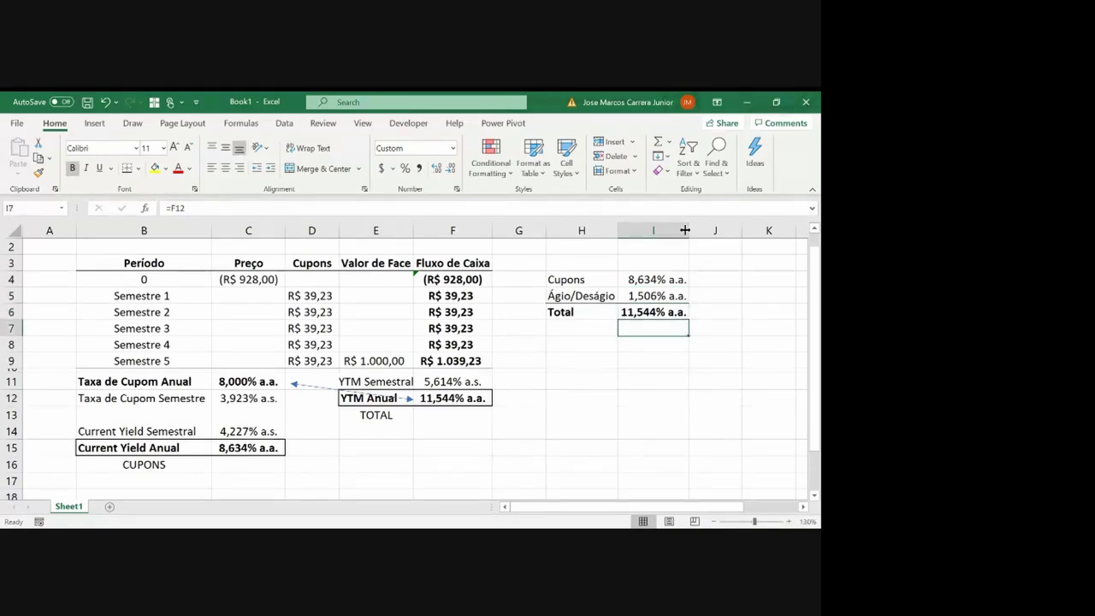
{"action": "type", "text": "(1+"}
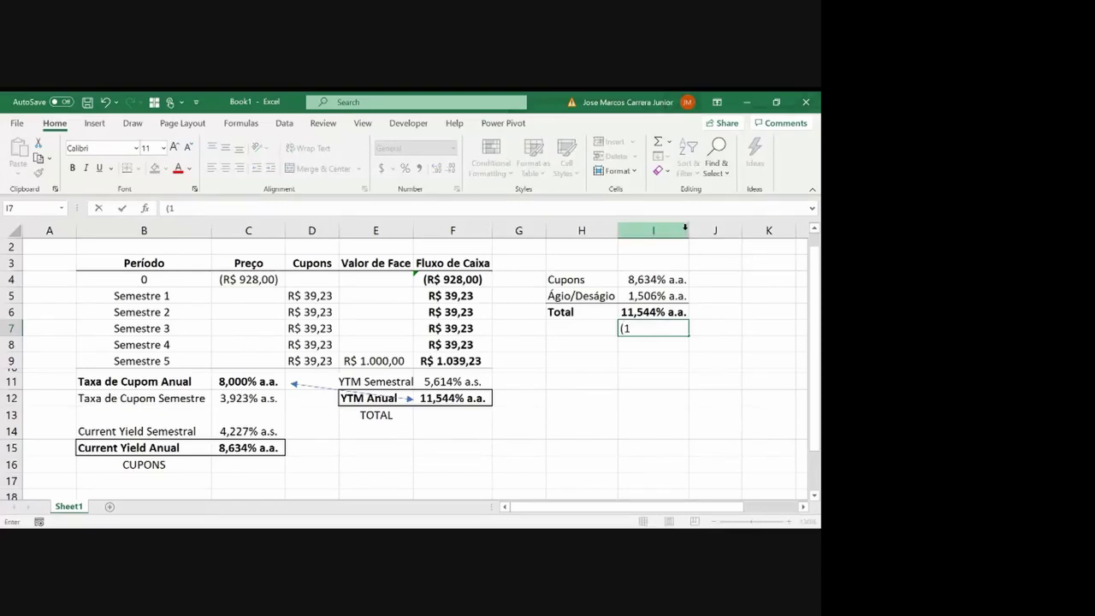
{"action": "key", "text": "Up"}
{"action": "key", "text": "Up"}
{"action": "key", "text": "Up"}
{"action": "key", "text": "Down"}
{"action": "key", "text": "Down"}
{"action": "key", "text": "Down"}
Compound the coupon and discount rates in I7 with =(1+I4)*(1+I5)-1 as a check, and clear the cell
{"action": "type", "text": "=(1+"}
{"action": "key", "text": "Up"}
{"action": "key", "text": "Up"}
{"action": "key", "text": "Up"}
{"action": "type", "text": ")*("}
{"action": "key", "text": "Up"}
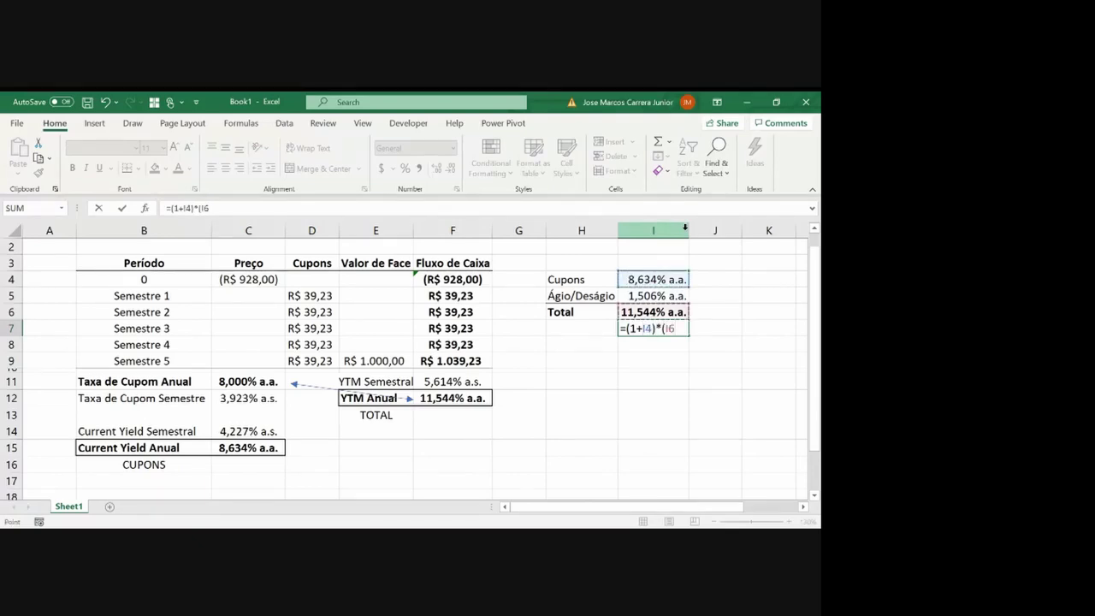
{"action": "key", "text": "Up"}
{"action": "key", "text": "BackSpace"}
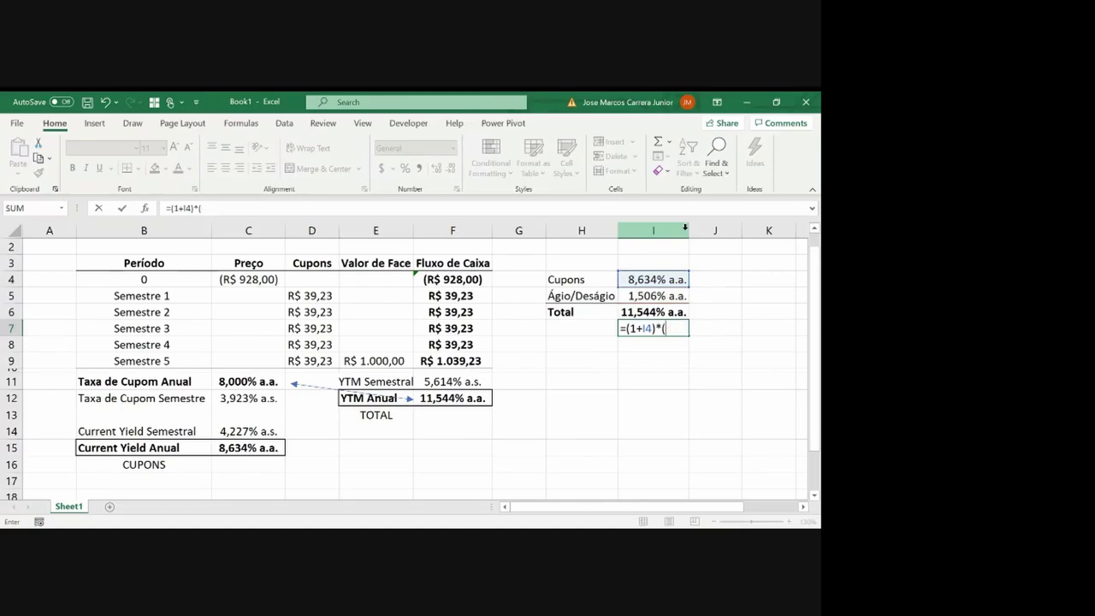
{"action": "type", "text": "1+"}
{"action": "key", "text": "Up"}
{"action": "key", "text": "Up"}
{"action": "type", "text": ")-1"}
{"action": "key", "text": "Return"}
{"action": "key", "text": "Up"}
{"action": "key", "text": "Delete"}
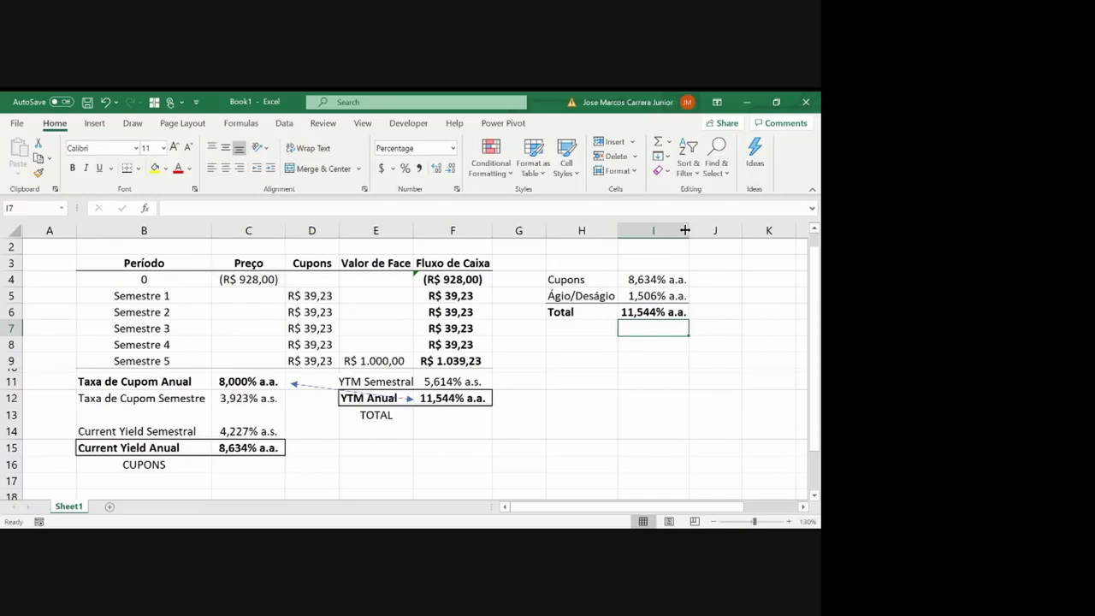
Set the period 0 price in C4 to -1000, equal to the face value
{"action": "key", "text": "Left"}
{"action": "key", "text": "Left"}
{"action": "key", "text": "Left"}
{"action": "key", "text": "Up"}
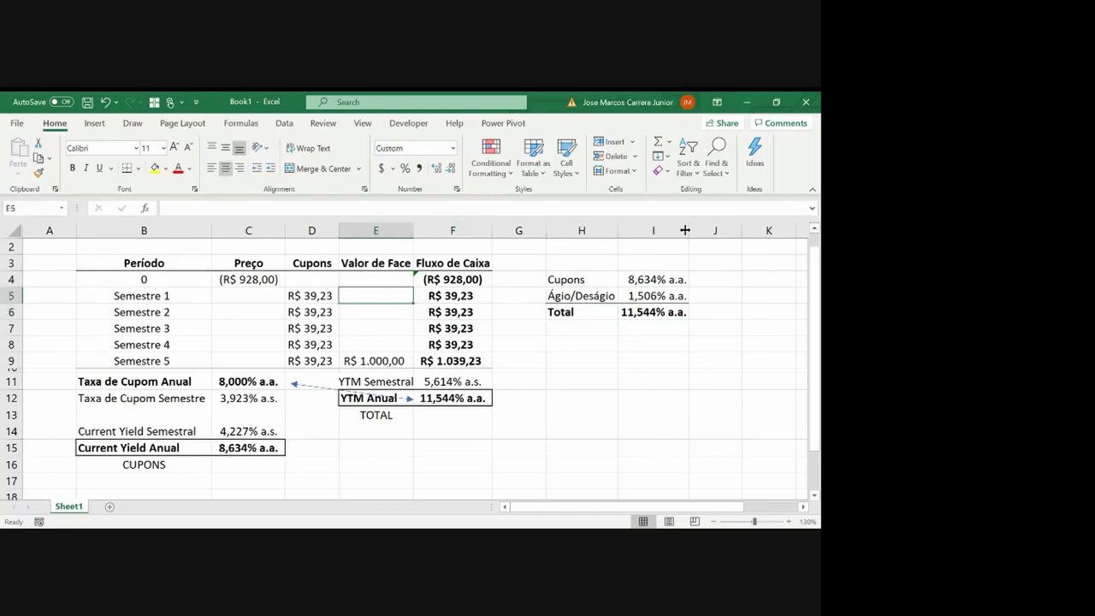
{"action": "key", "text": "Left"}
{"action": "key", "text": "Left"}
{"action": "key", "text": "Up"}
{"action": "type", "text": "-11"}
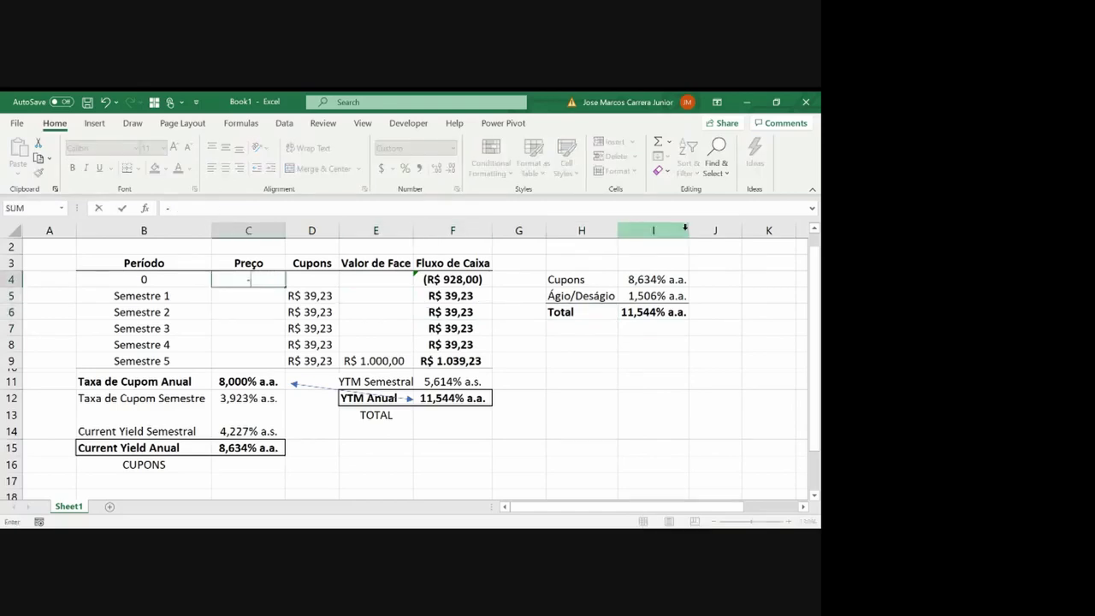
{"action": "key", "text": "BackSpace"}
{"action": "type", "text": "000"}
{"action": "key", "text": "Return"}
Examine how the return splits between Cupons and Ágio/Deságio in I4:I5 for a bond priced at par
{"action": "key", "text": "Right"}
{"action": "key", "text": "Right"}
{"action": "key", "text": "Right"}
{"action": "key", "text": "Right"}
{"action": "key", "text": "Right"}
{"action": "key", "text": "Right"}
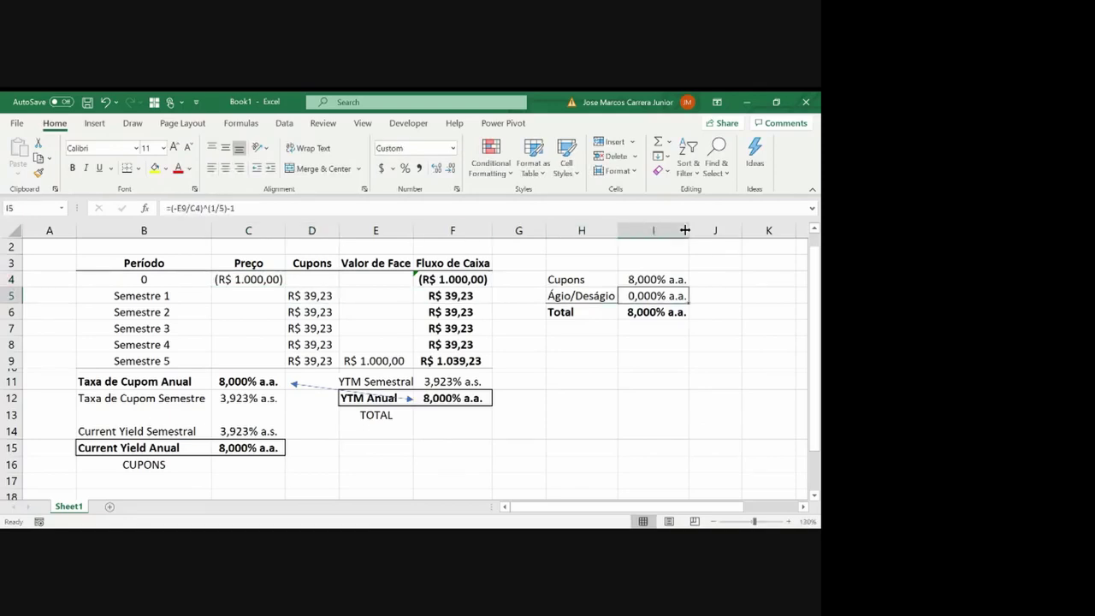
{"action": "key", "text": "Up"}
{"action": "key", "text": "Right"}
{"action": "key", "text": "Down"}
Examine the price, coupon and face value entries of the cash flow table across all semesters
{"action": "key", "text": "Left"}
{"action": "key", "text": "Left"}
{"action": "key", "text": "Left"}
{"action": "key", "text": "Left"}
{"action": "key", "text": "Up"}
{"action": "key", "text": "Left"}
{"action": "key", "text": "Left"}
{"action": "key", "text": "Down"}
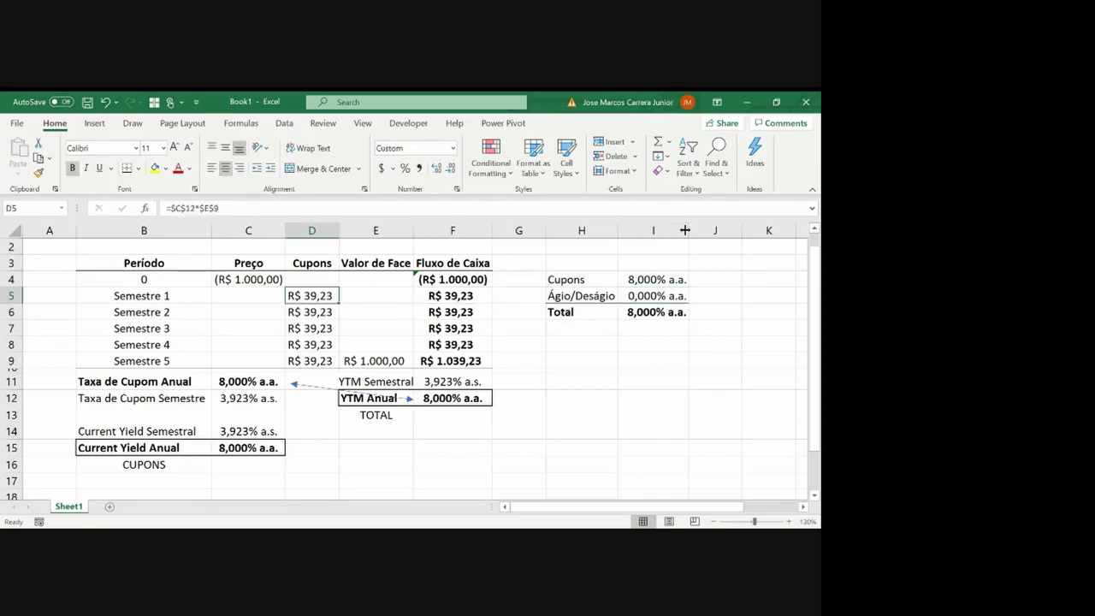
{"action": "key", "text": "Left"}
{"action": "key", "text": "Up"}
{"action": "key", "text": "Down"}
{"action": "key", "text": "Down"}
{"action": "key", "text": "Down"}
{"action": "key", "text": "Down"}
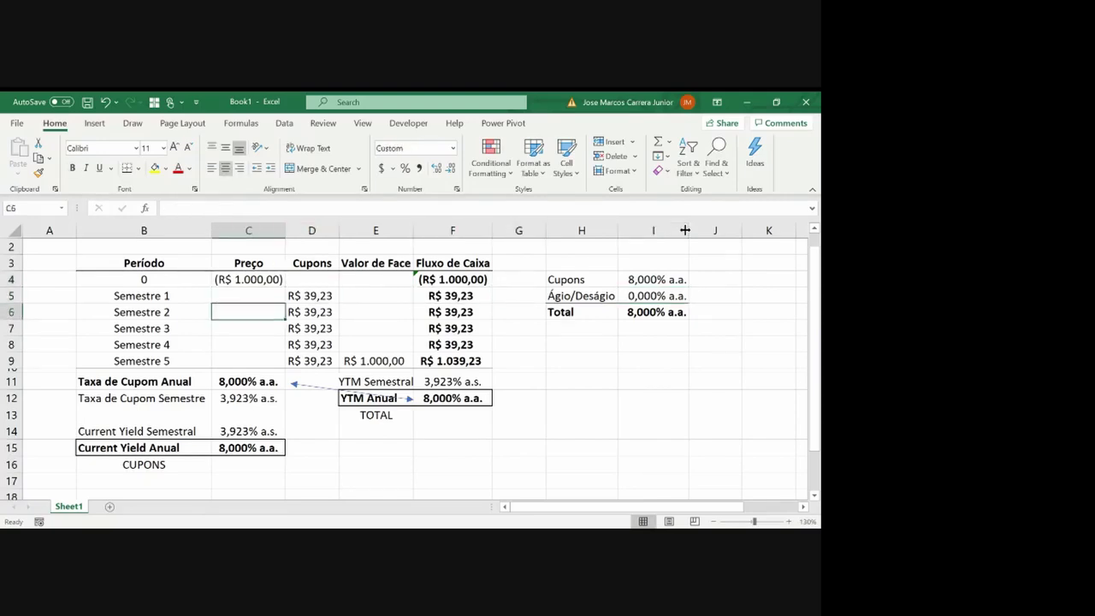
{"action": "key", "text": "Up"}
{"action": "key", "text": "Up"}
{"action": "key", "text": "Up"}
{"action": "key", "text": "Right"}
{"action": "key", "text": "Down"}
{"action": "key", "text": "Down"}
{"action": "key", "text": "Right"}
{"action": "key", "text": "Down"}
{"action": "key", "text": "Down"}
{"action": "key", "text": "Left"}
{"action": "key", "text": "Up"}
{"action": "key", "text": "Up"}
{"action": "key", "text": "Up"}
{"action": "key", "text": "Up"}
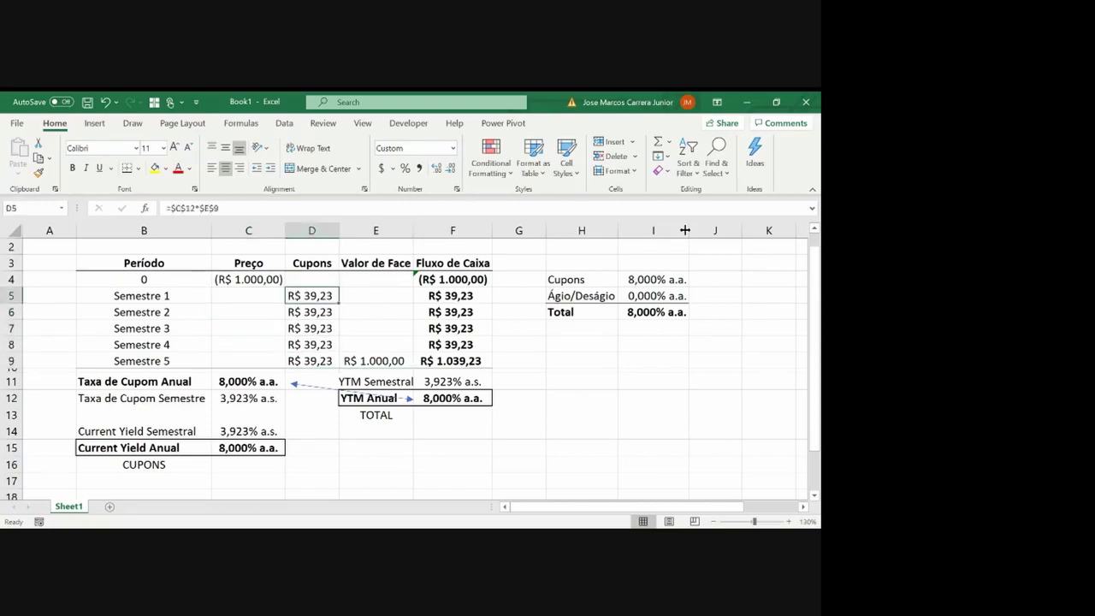
Set the period 0 price in C4 to -1025
{"action": "key", "text": "Up"}
{"action": "key", "text": "Left"}
{"action": "type", "text": "-"}
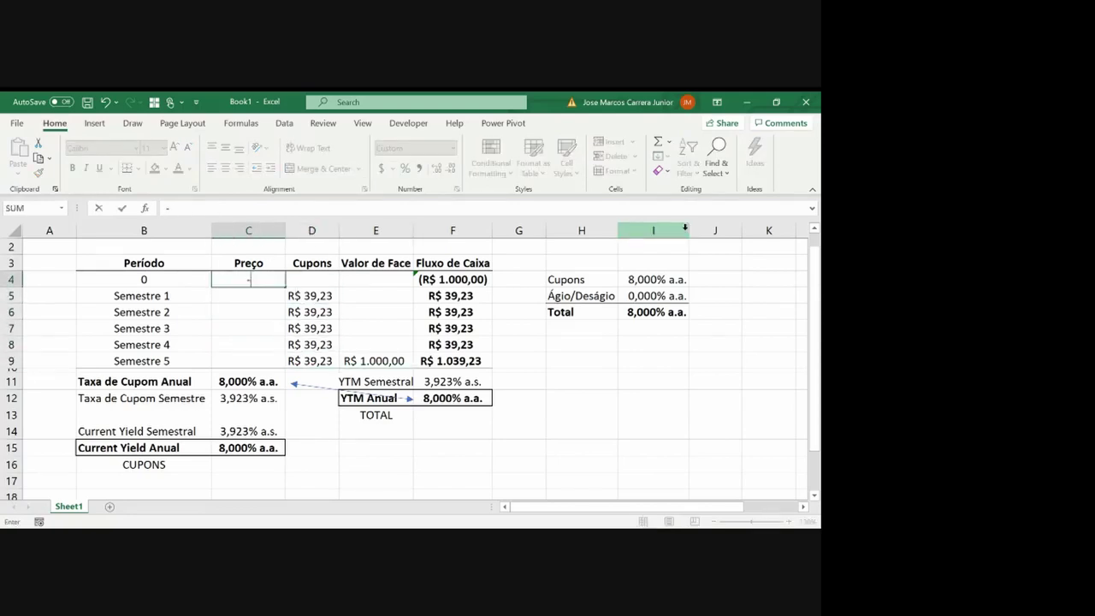
{"action": "type", "text": "1025"}
{"action": "key", "text": "Return"}
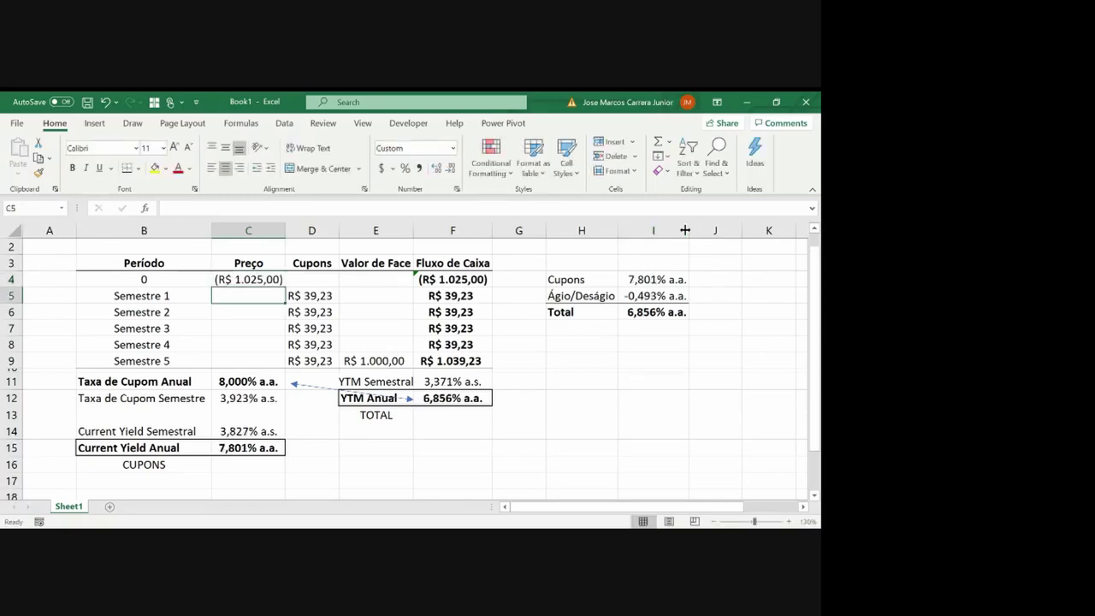
Compare the face value in E9 with the purchase price in C4
{"action": "key", "text": "Right"}
{"action": "key", "text": "Right"}
{"action": "key", "text": "Down"}
{"action": "key", "text": "Down"}
{"action": "key", "text": "Down"}
{"action": "key", "text": "Down"}
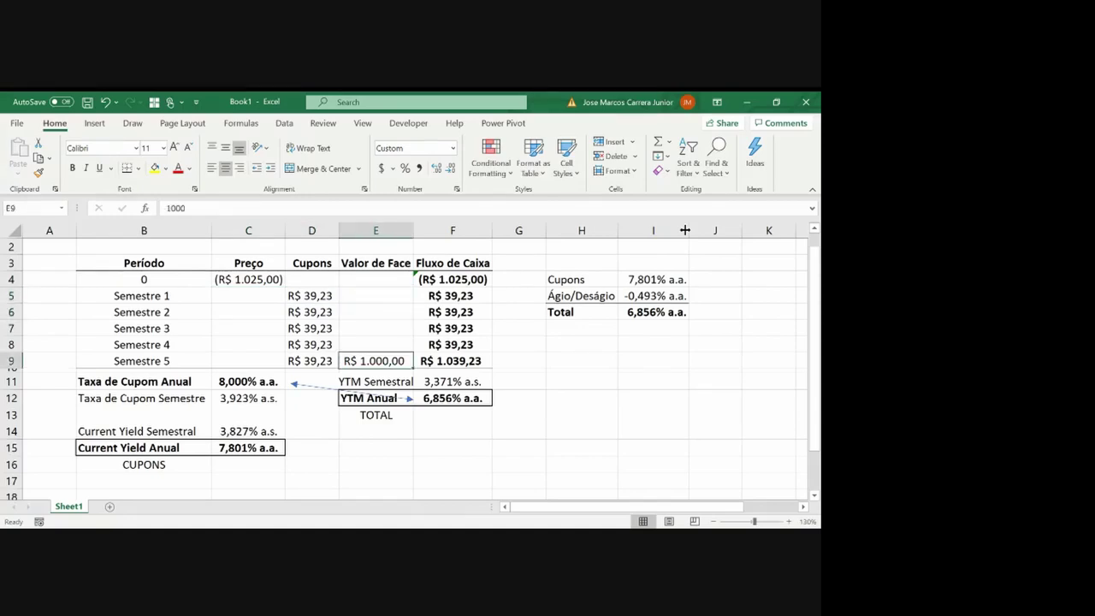
{"action": "key", "text": "Left"}
{"action": "key", "text": "Up"}
{"action": "key", "text": "Left"}
{"action": "key", "text": "Up"}
{"action": "key", "text": "Up"}
{"action": "key", "text": "Up"}
{"action": "key", "text": "Up"}
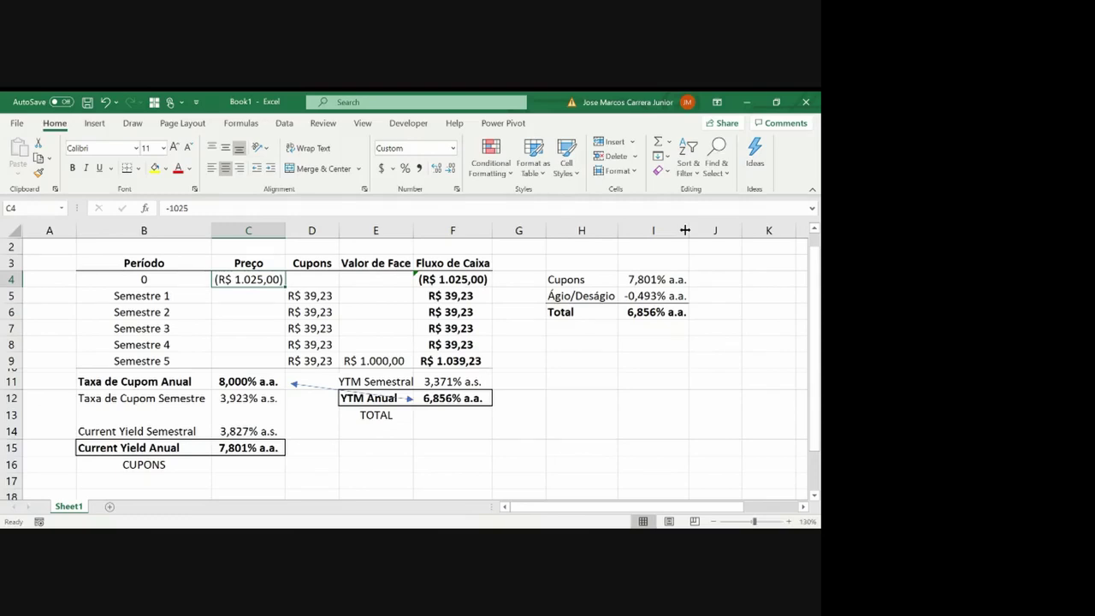
Examine the period column down to Semestre 5, the final row's cash flows and the Ágio/Deságio rate in I5
{"action": "key", "text": "Left"}
{"action": "key", "text": "Down"}
{"action": "key", "text": "Down"}
{"action": "key", "text": "Down"}
{"action": "key", "text": "Down"}
{"action": "key", "text": "Down"}
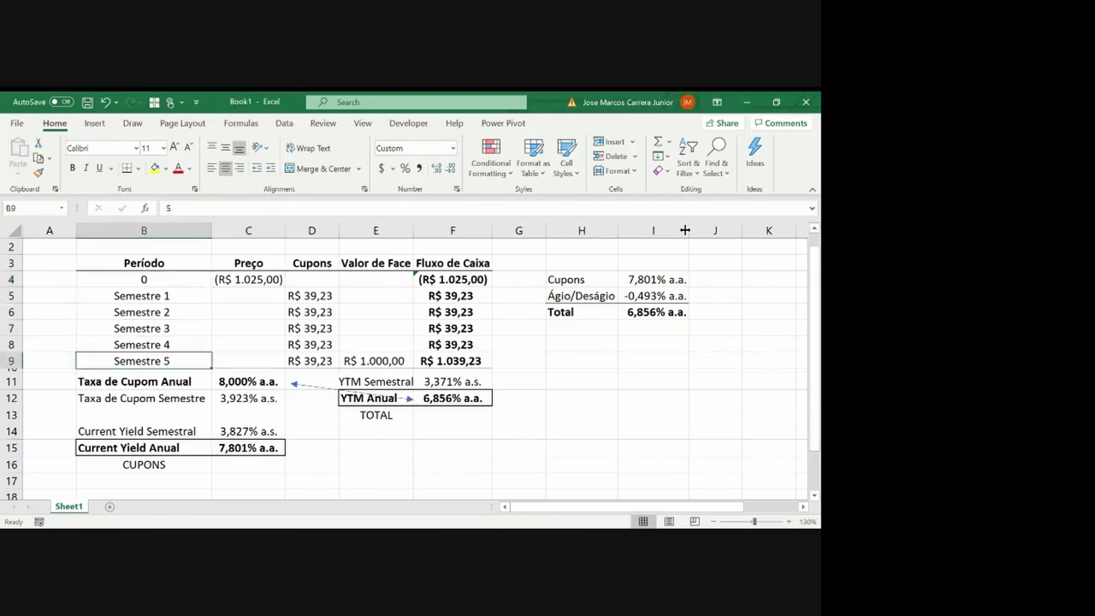
{"action": "key", "text": "Right"}
{"action": "key", "text": "Right"}
{"action": "key", "text": "Right"}
{"action": "key", "text": "Right"}
{"action": "key", "text": "Right"}
{"action": "key", "text": "Right"}
{"action": "key", "text": "Right"}
{"action": "key", "text": "Up"}
{"action": "key", "text": "Up"}
{"action": "key", "text": "Up"}
{"action": "key", "text": "Up"}
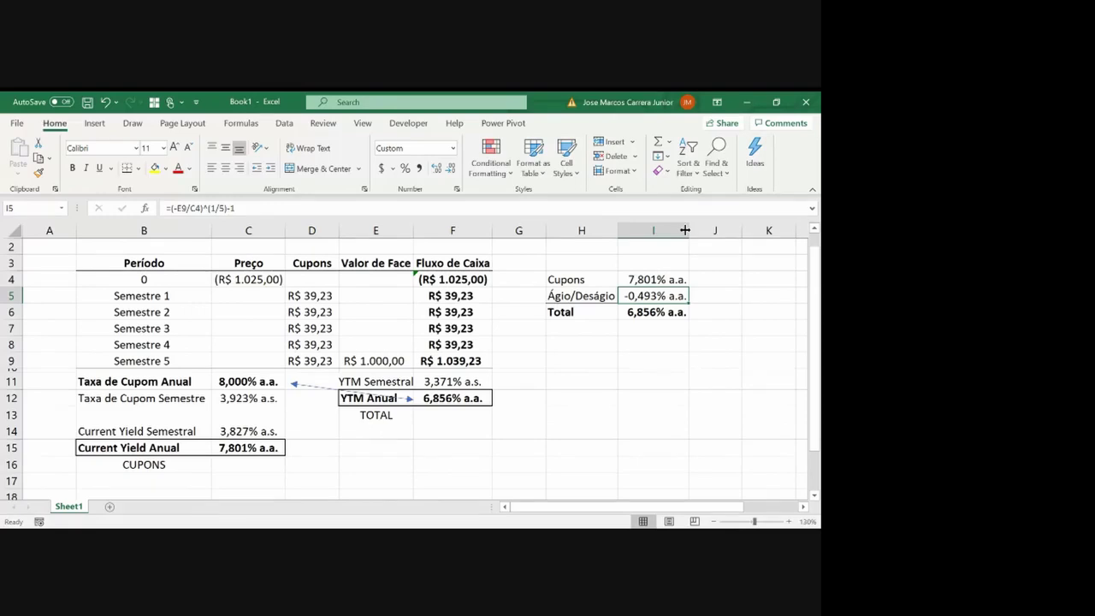
{"action": "key", "text": "Down"}
{"action": "key", "text": "Down"}
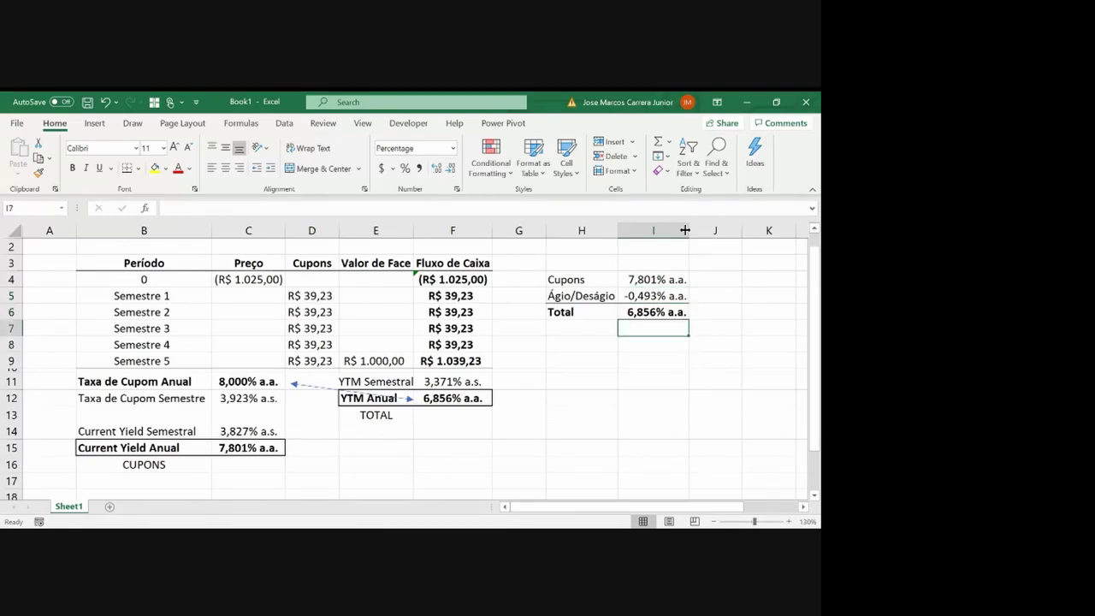
{"action": "type", "text": "="}
{"action": "key", "text": "Left"}
{"action": "key", "text": "Left"}
{"action": "key", "text": "Left"}
{"action": "key", "text": "Down"}
{"action": "key", "text": "Down"}
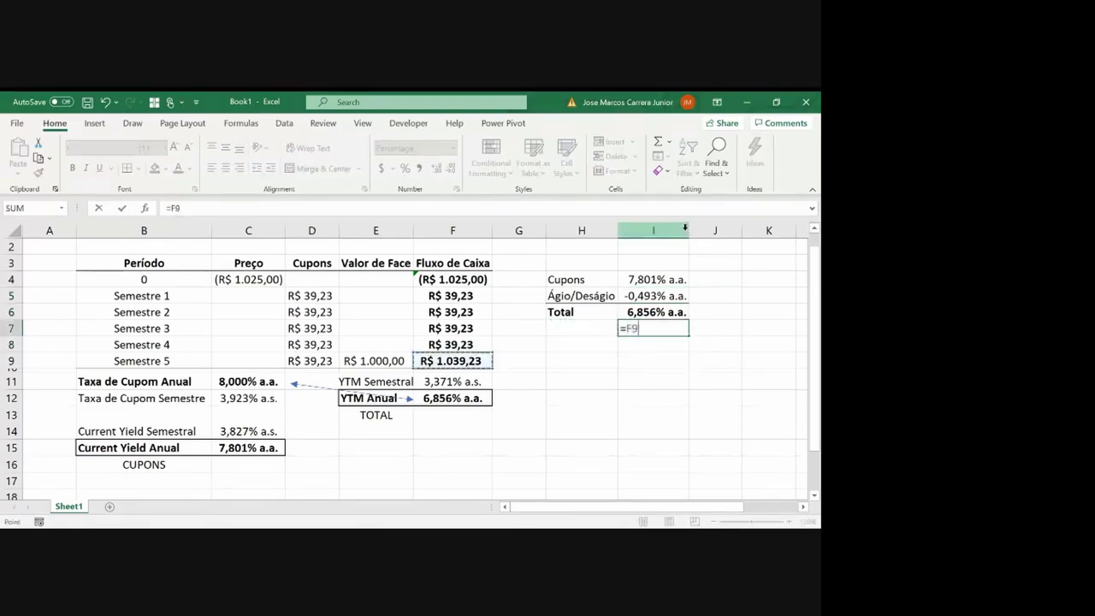
{"action": "key", "text": "Escape"}
Inspect which cells the Ágio/Deságio formula in I5 refers to, leaving the formula as it is
{"action": "key", "text": "Up"}
{"action": "key", "text": "Up"}
{"action": "key", "text": "F2"}
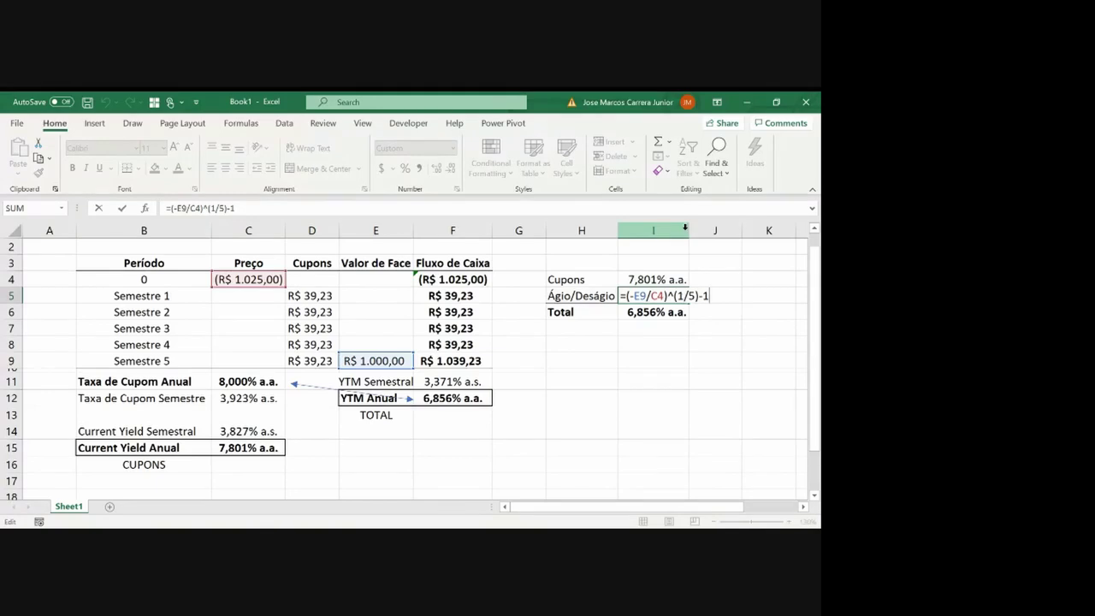
{"action": "key", "text": "Return"}
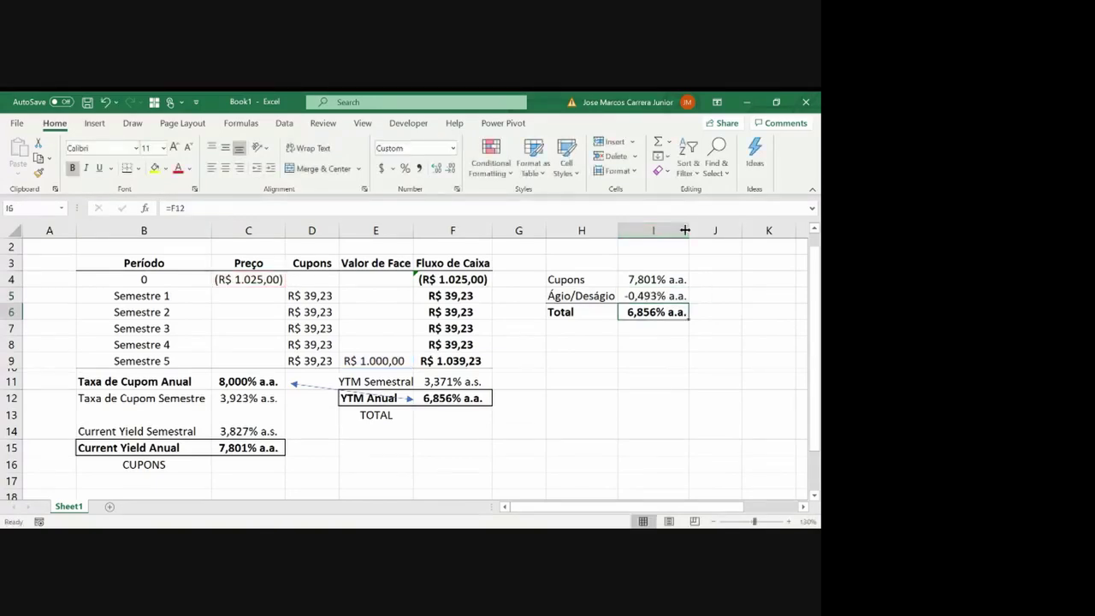
{"action": "key", "text": "Up"}
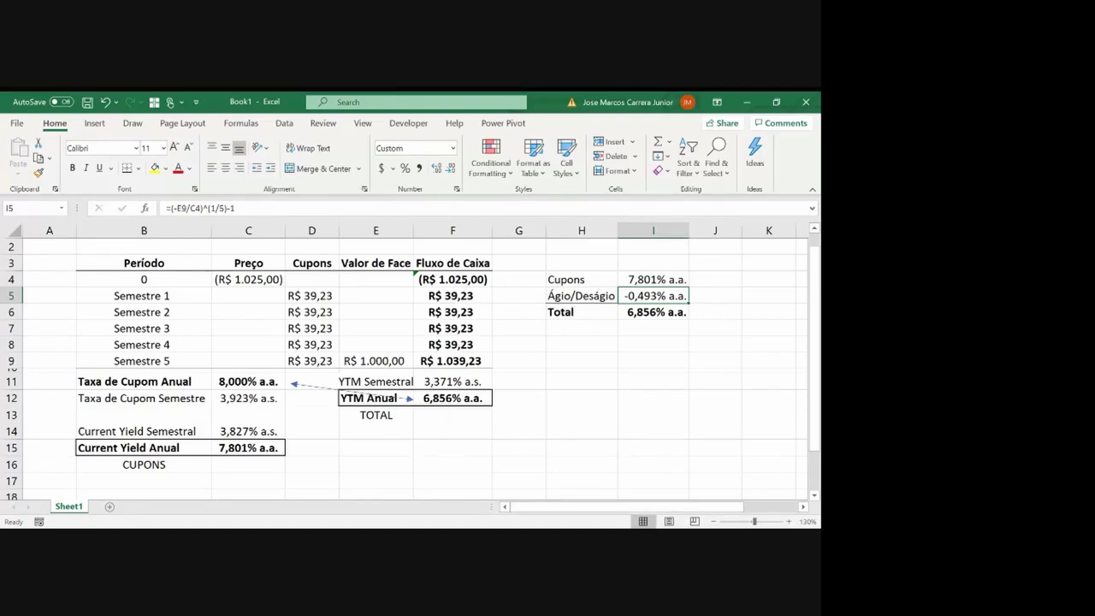
Compare the YTM Anual, Current Yield Anual and Taxa de Cupom Anual entries below the cash flow table
{"action": "left_click", "coordinate": [382, 404]}
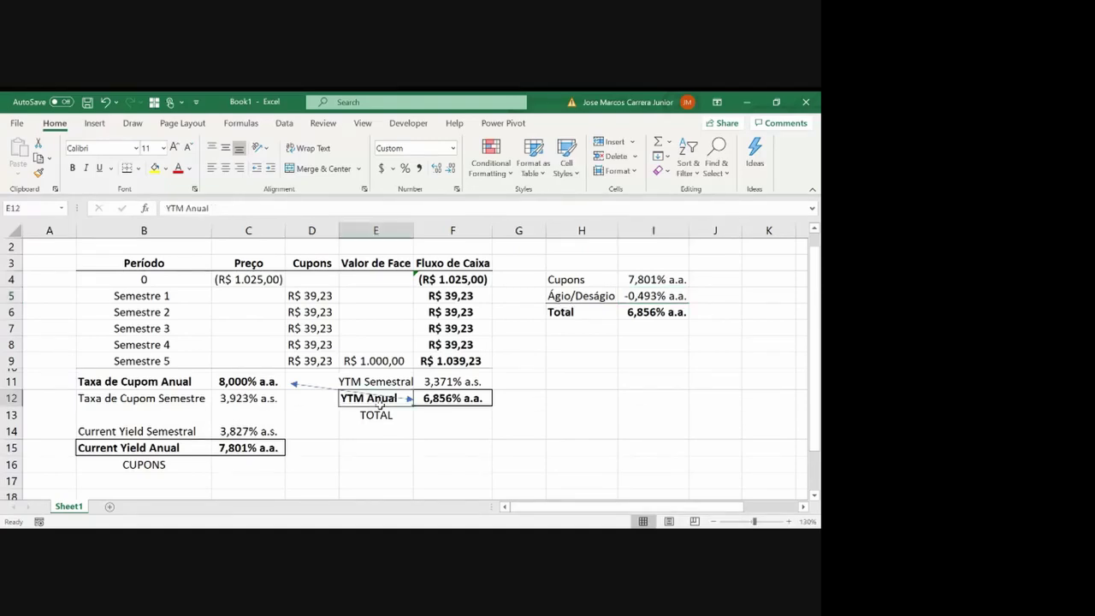
{"action": "left_click", "coordinate": [177, 448]}
{"action": "left_click", "coordinate": [158, 378]}
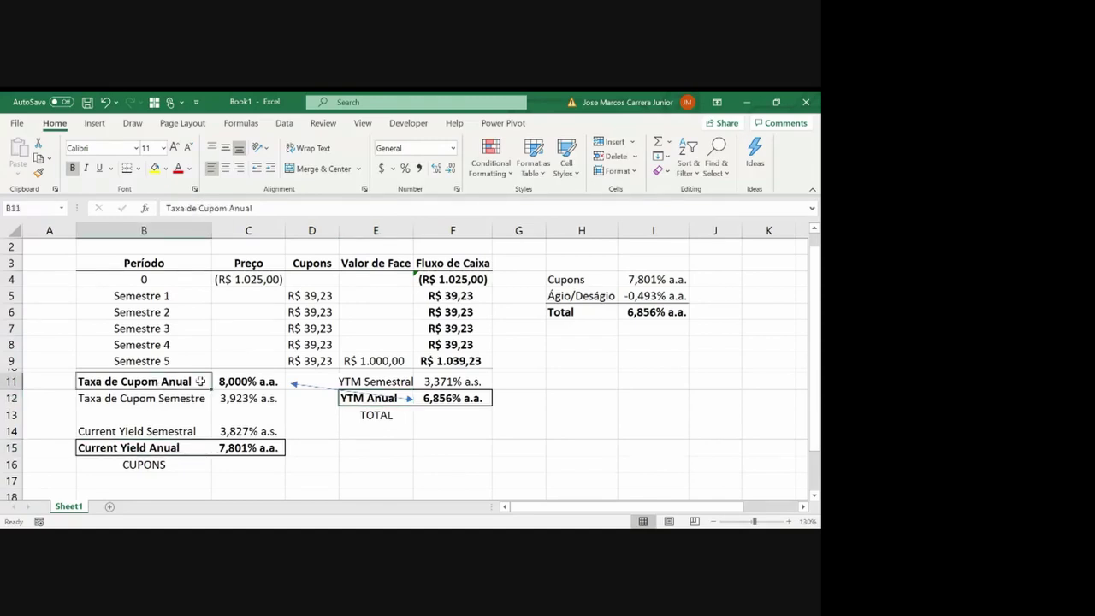
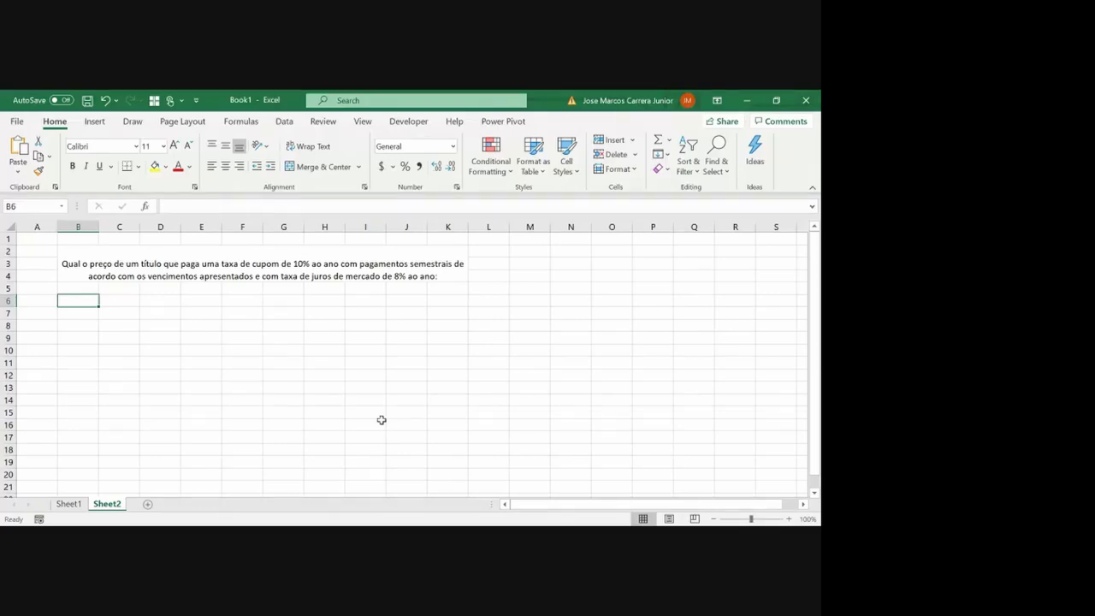
Enter the headers "Dias Úteis" in B6 and "Cupons" in C6 of Sheet2, fitting column B to its text
{"action": "type", "text": "Di"}
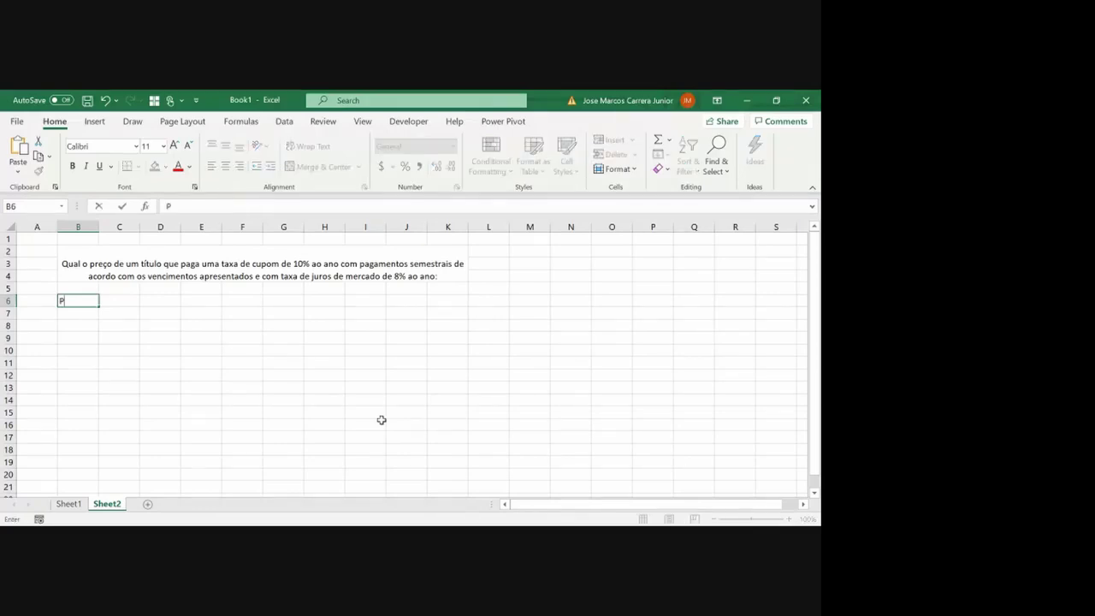
{"action": "type", "text": "as Úteis"}
{"action": "key", "text": "Return"}
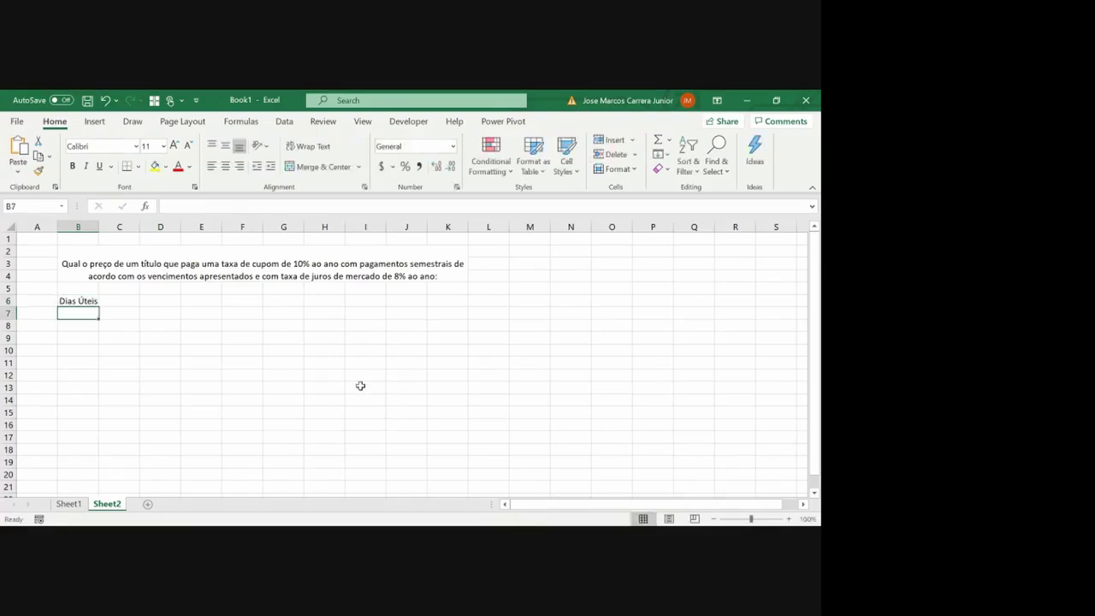
{"action": "double_click", "coordinate": [99, 226]}
{"action": "key", "text": "Up"}
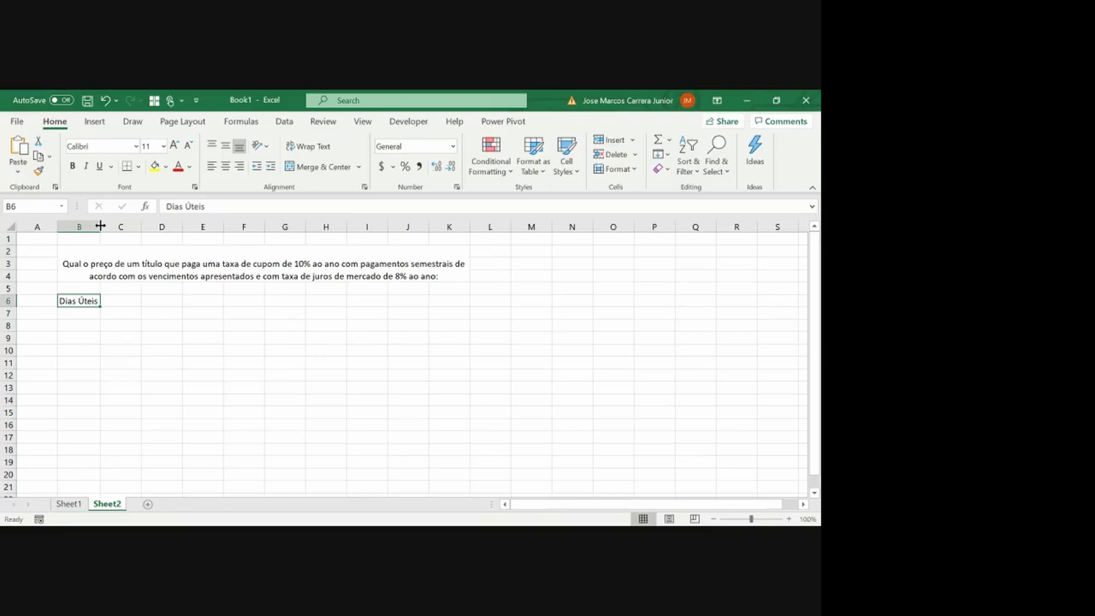
{"action": "key", "text": "Right"}
{"action": "type", "text": "Cupons"}
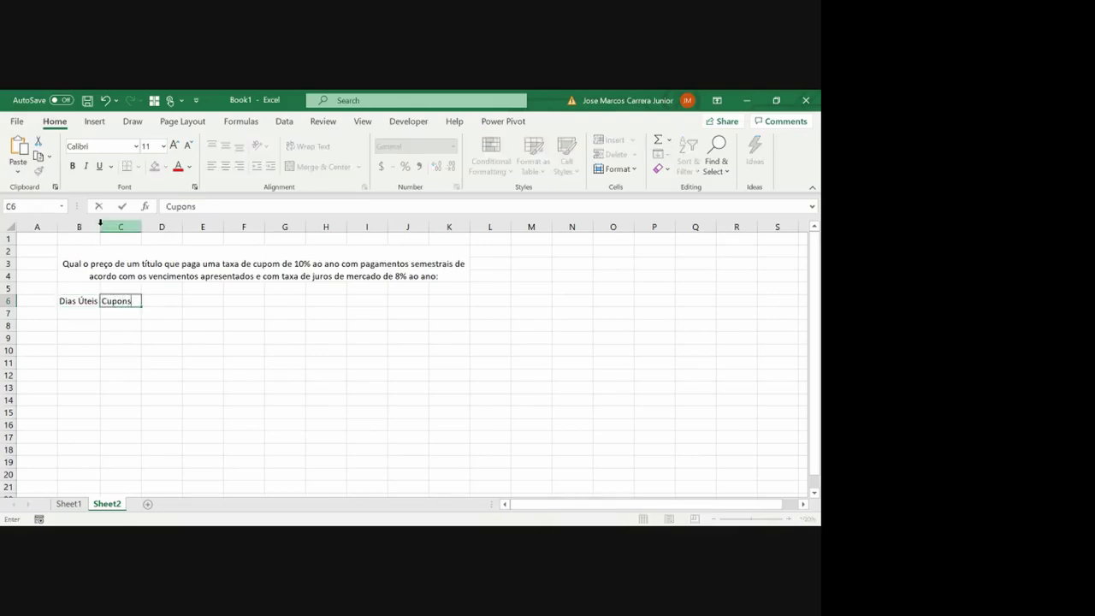
{"action": "key", "text": "Return"}
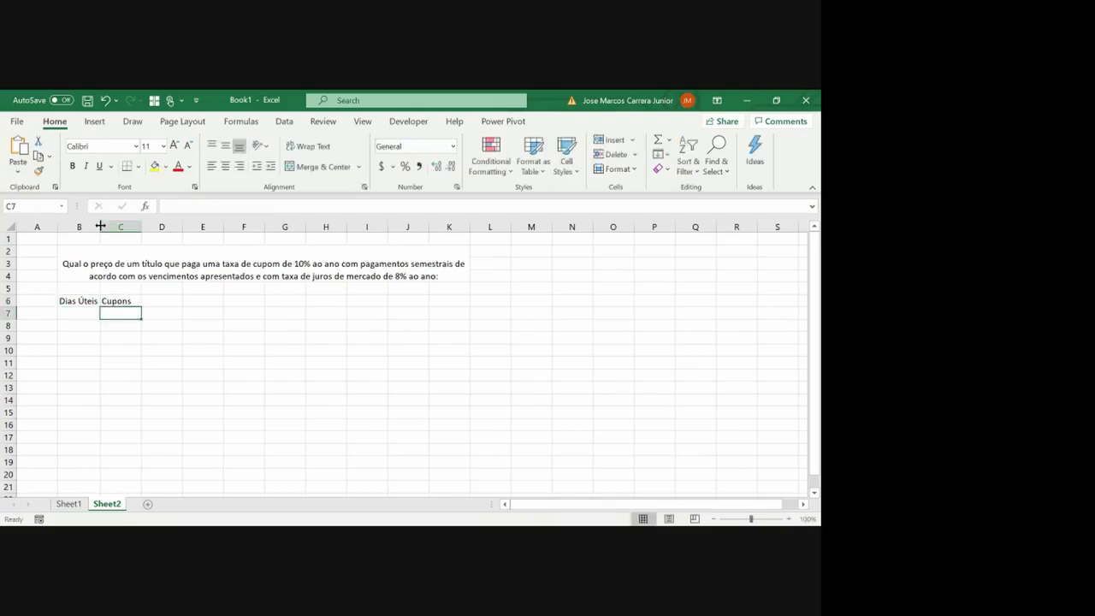
Enter the header "Valor de Face" in D6 and fit columns C and D to their contents
{"action": "key", "text": "Up"}
{"action": "key", "text": "Right"}
{"action": "type", "text": "Vllor de Fac"}
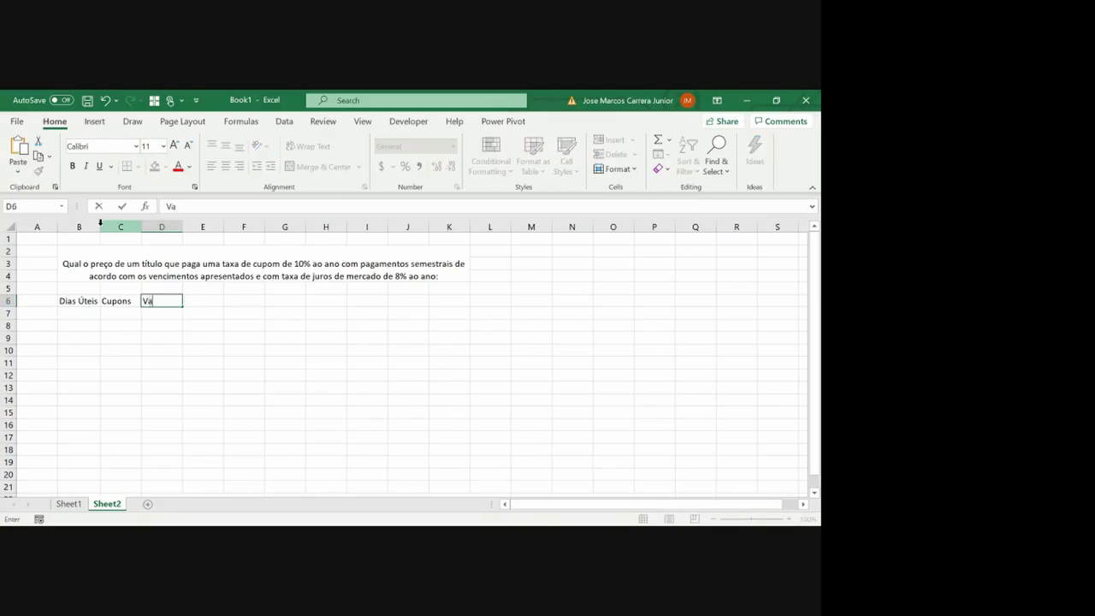
{"action": "type", "text": "e"}
{"action": "key", "text": "Return"}
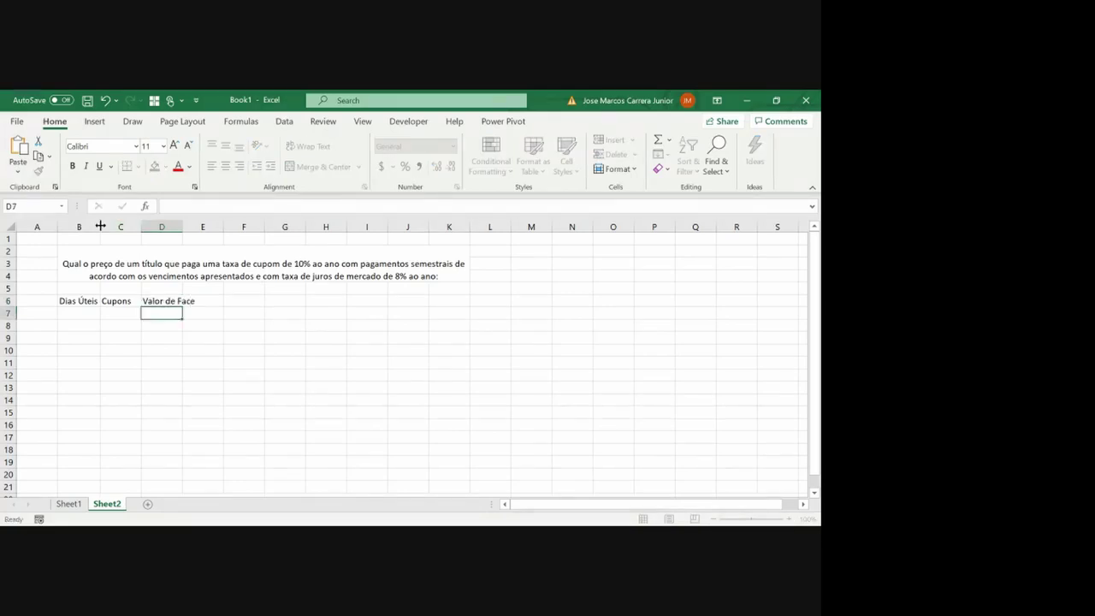
{"action": "key", "text": "Up"}
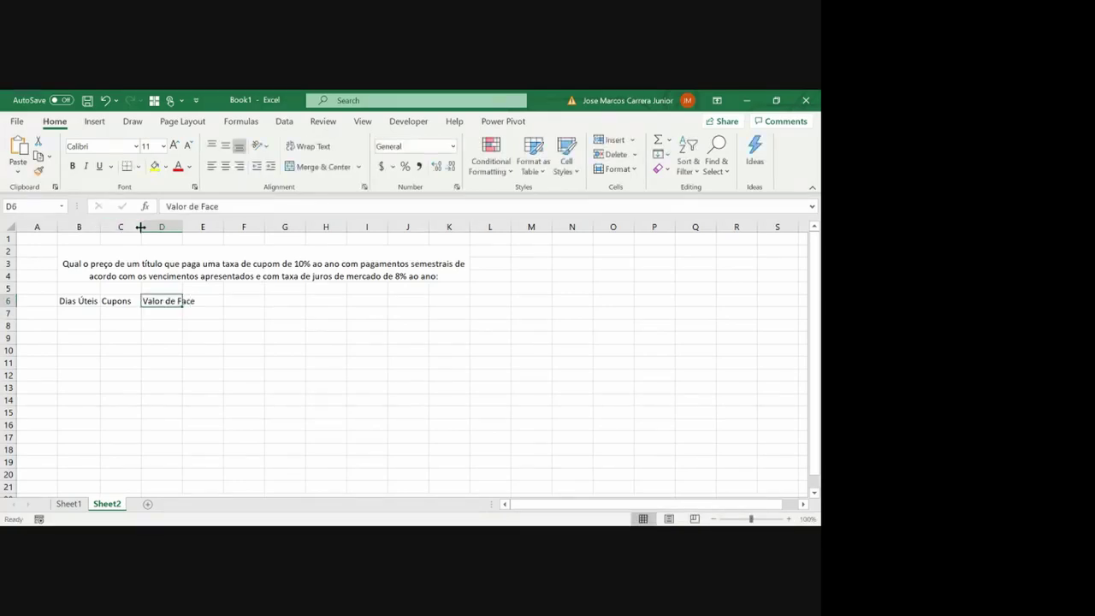
{"action": "double_click", "coordinate": [141, 226]}
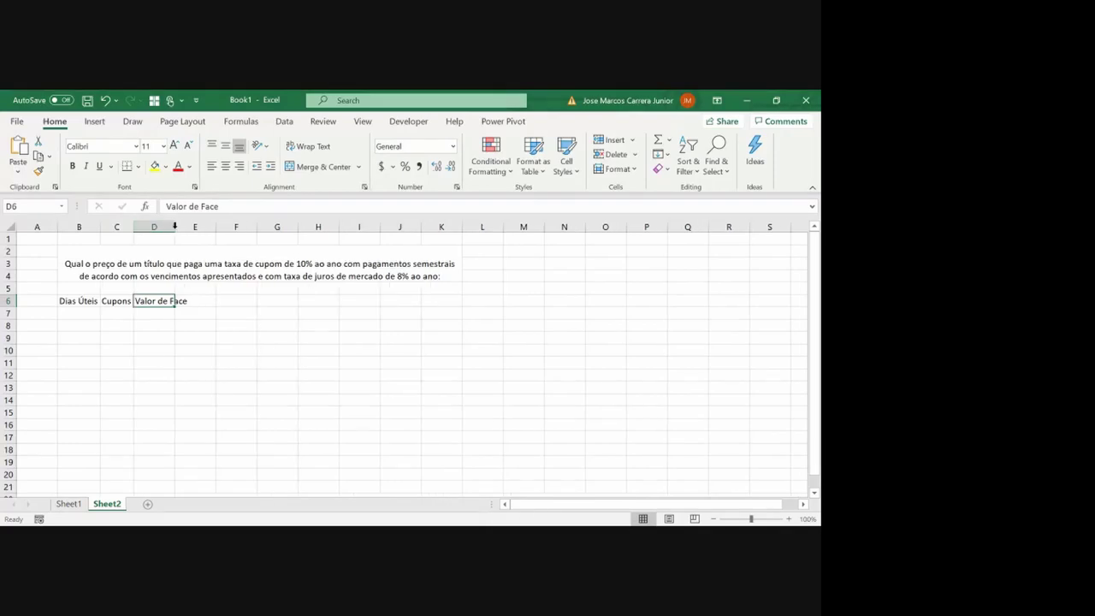
{"action": "double_click", "coordinate": [174, 227]}
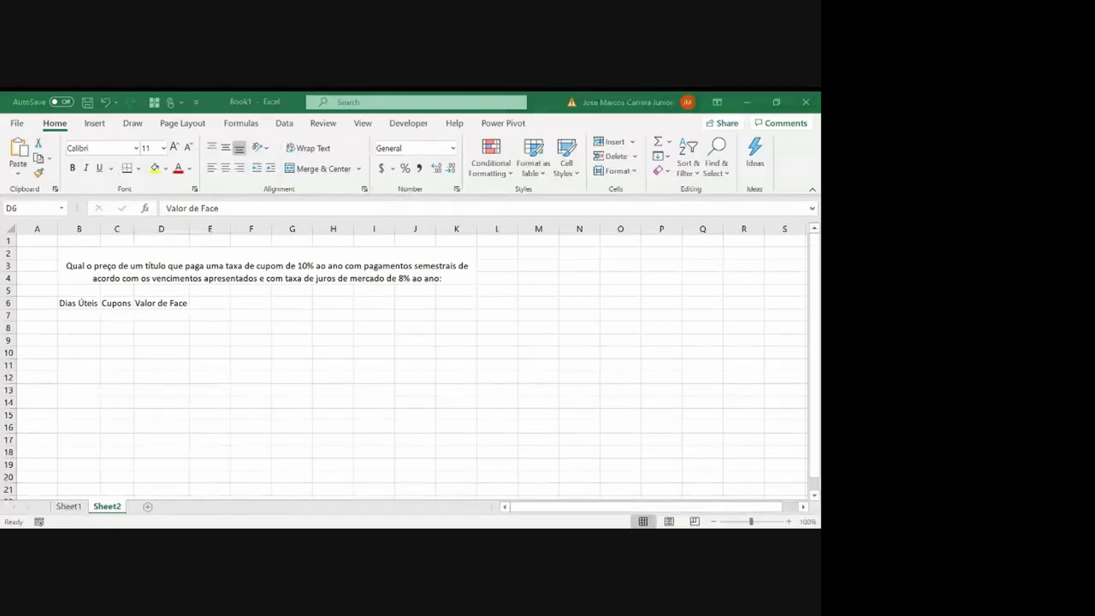
Enter the business days 98, 222, 350, 475 and 600 under Dias Úteis in B7:B11
{"action": "left_click", "coordinate": [88, 316]}
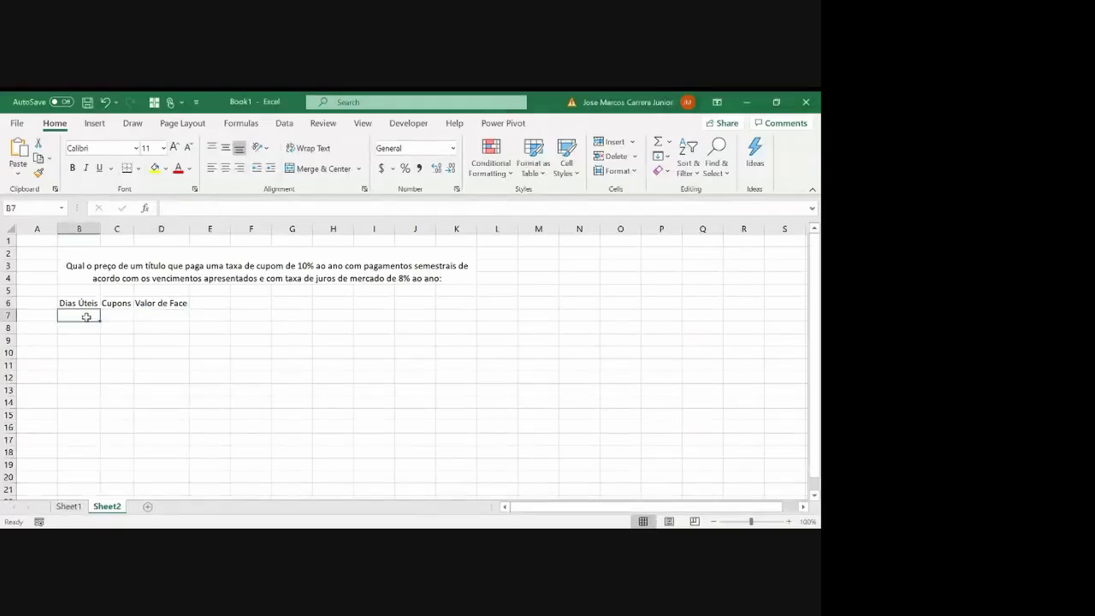
{"action": "type", "text": "98"}
{"action": "key", "text": "Return"}
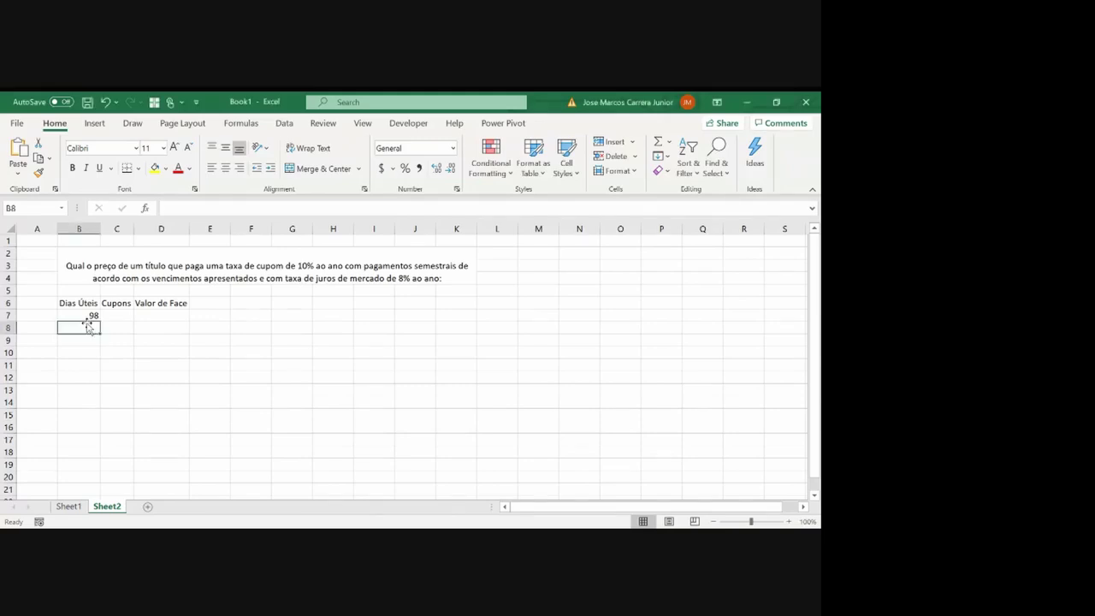
{"action": "type", "text": "222"}
{"action": "key", "text": "Return"}
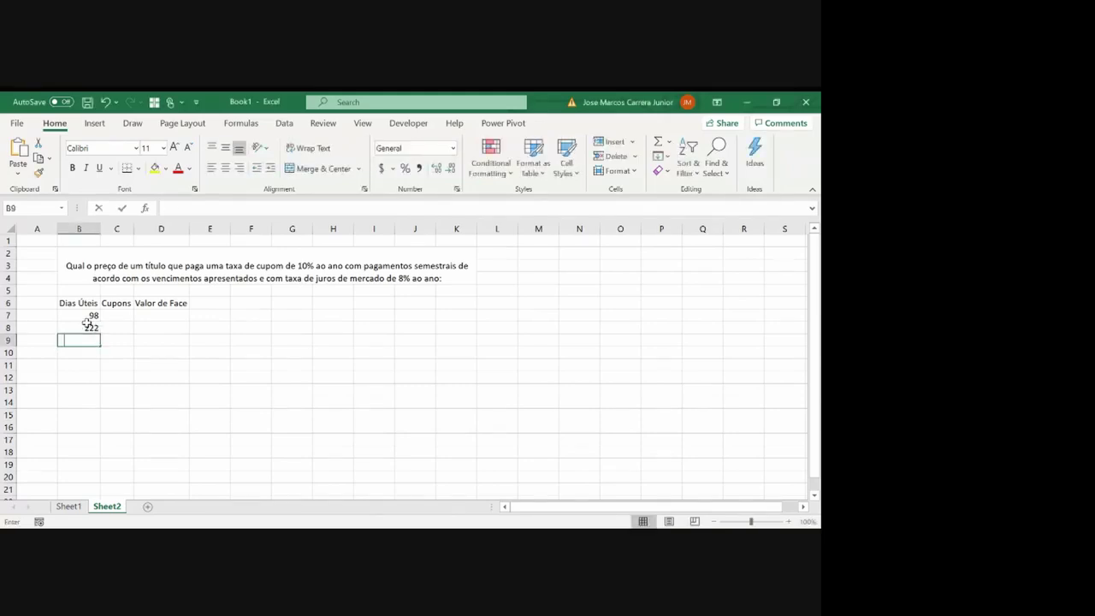
{"action": "type", "text": "350"}
{"action": "key", "text": "Return"}
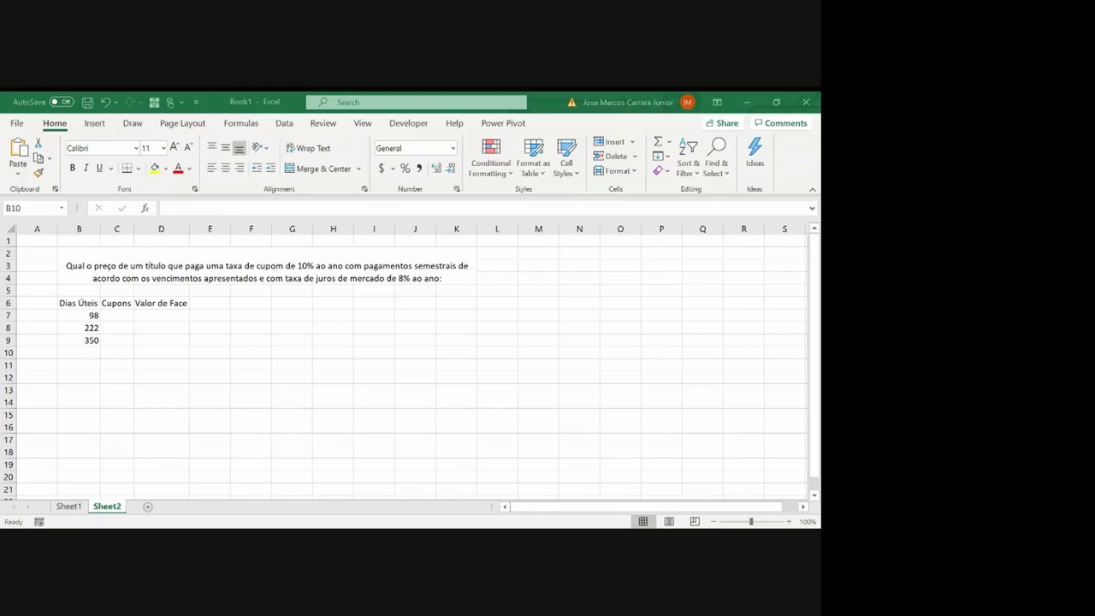
{"action": "type", "text": "475"}
{"action": "key", "text": "Return"}
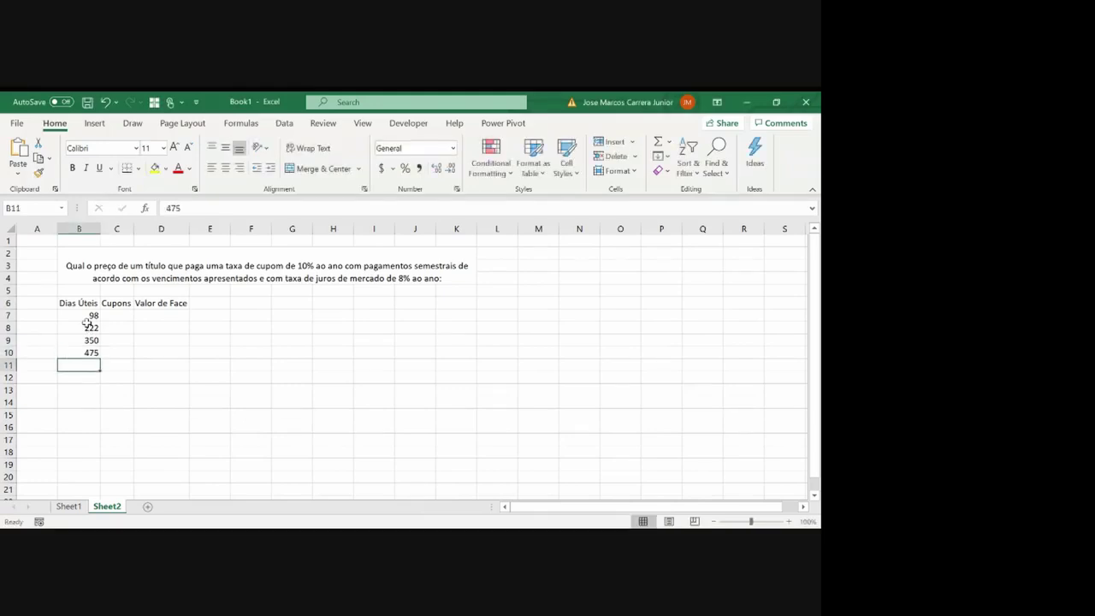
{"action": "type", "text": "600"}
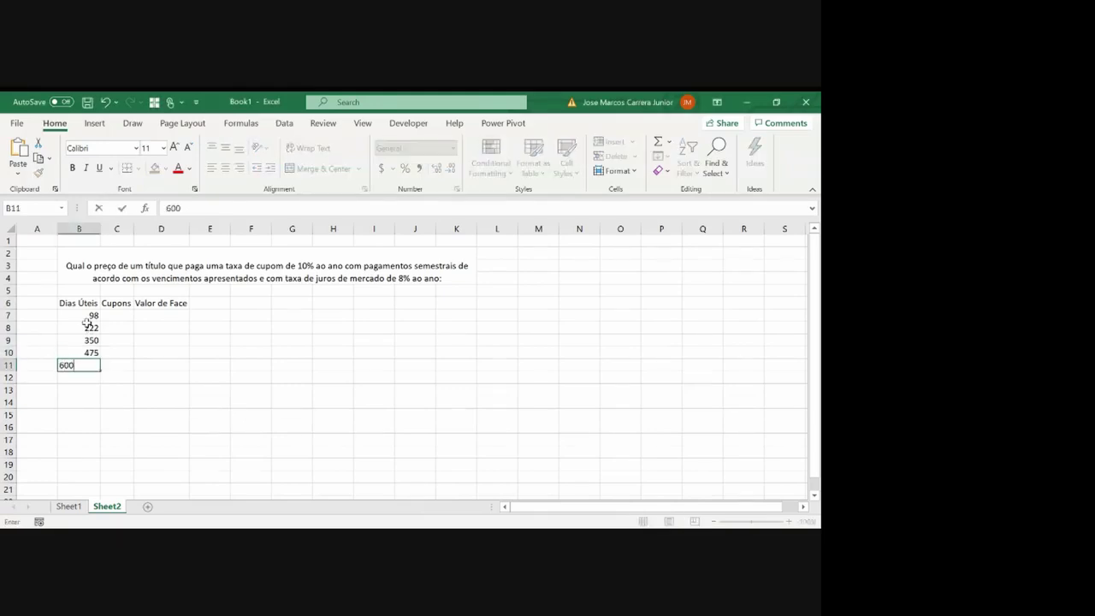
{"action": "key", "text": "Return"}
Apply a custom number format to B7:B11 with thousands separator, no decimals and the suffix "dias úteis"
{"action": "left_click", "coordinate": [88, 316]}
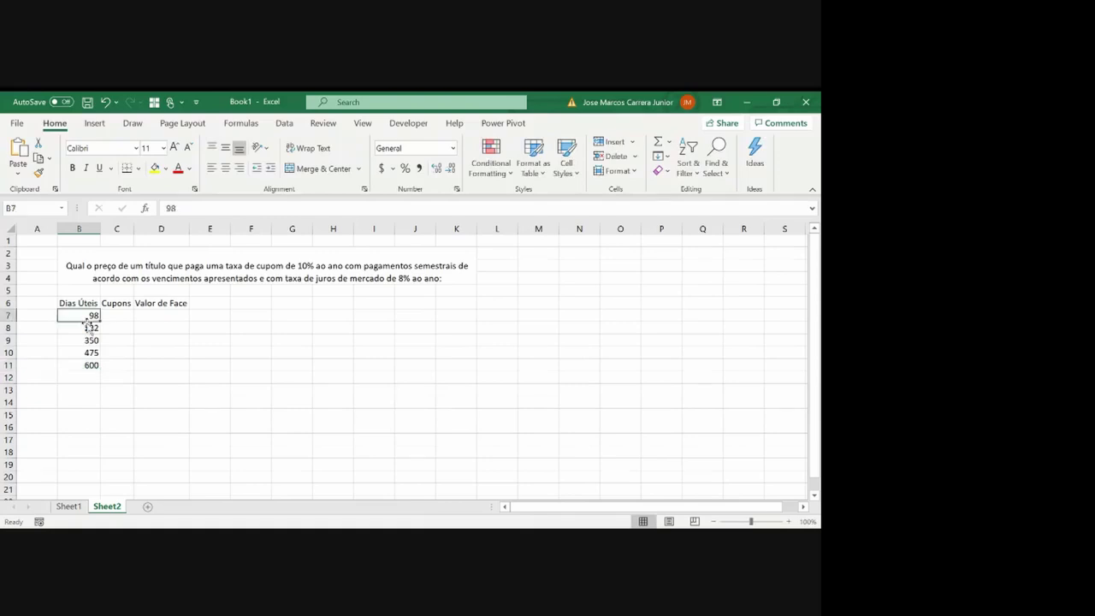
{"action": "left_click_drag", "start_coordinate": [89, 323], "coordinate": [88, 364]}
{"action": "right_click", "coordinate": [85, 359]}
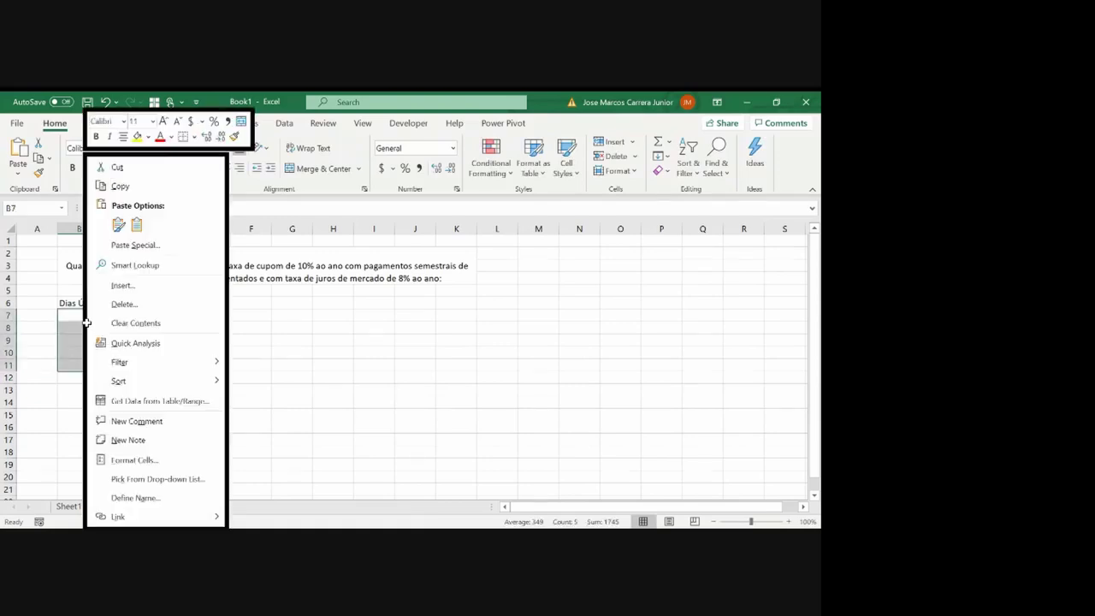
{"action": "left_click", "coordinate": [137, 458]}
{"action": "left_click", "coordinate": [28, 226]}
{"action": "left_click", "coordinate": [43, 265]}
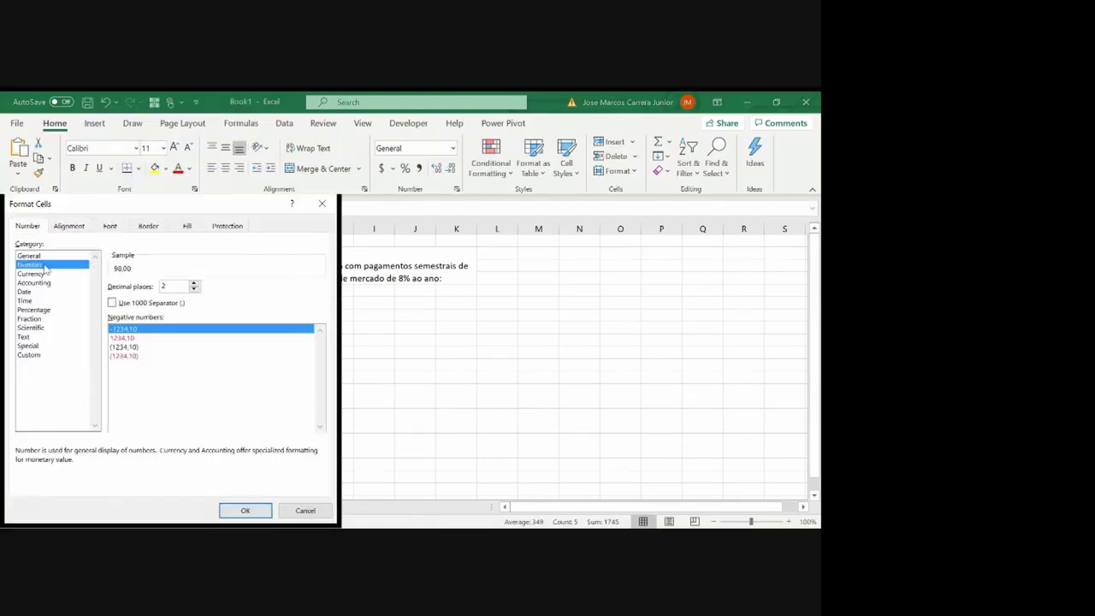
{"action": "left_click", "coordinate": [118, 305]}
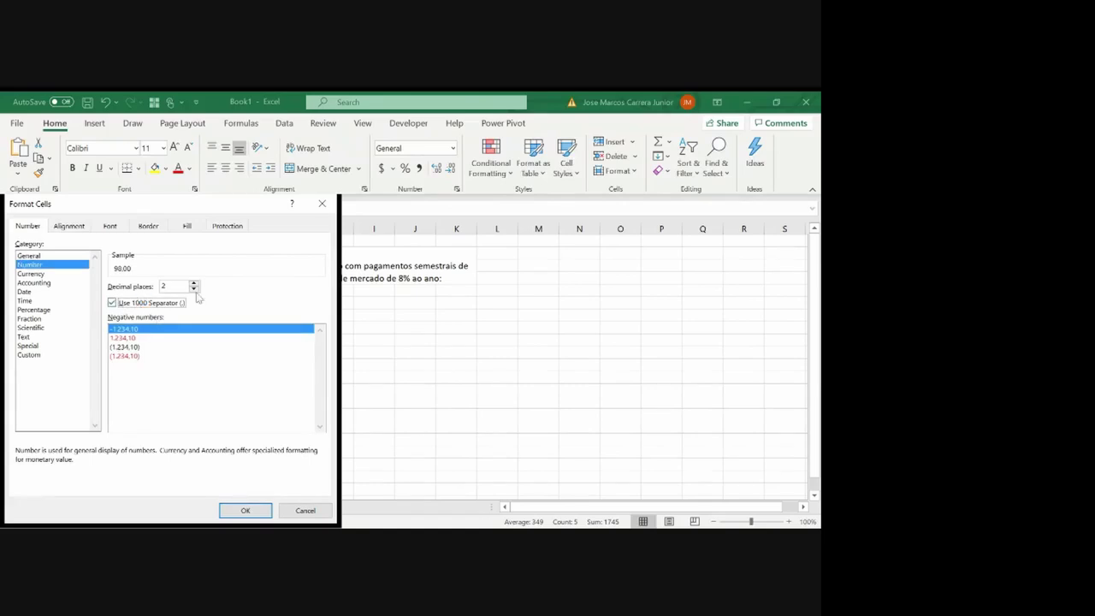
{"action": "left_click", "coordinate": [146, 347]}
{"action": "left_click", "coordinate": [66, 359]}
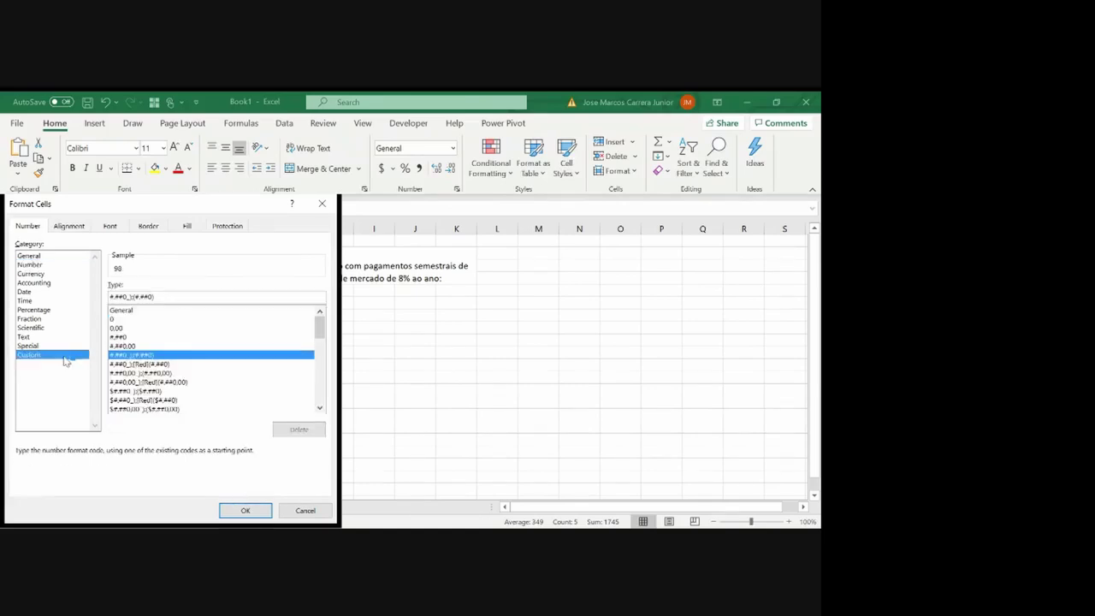
{"action": "left_click", "coordinate": [128, 296]}
{"action": "type", "text": "\"dias úteis\""}
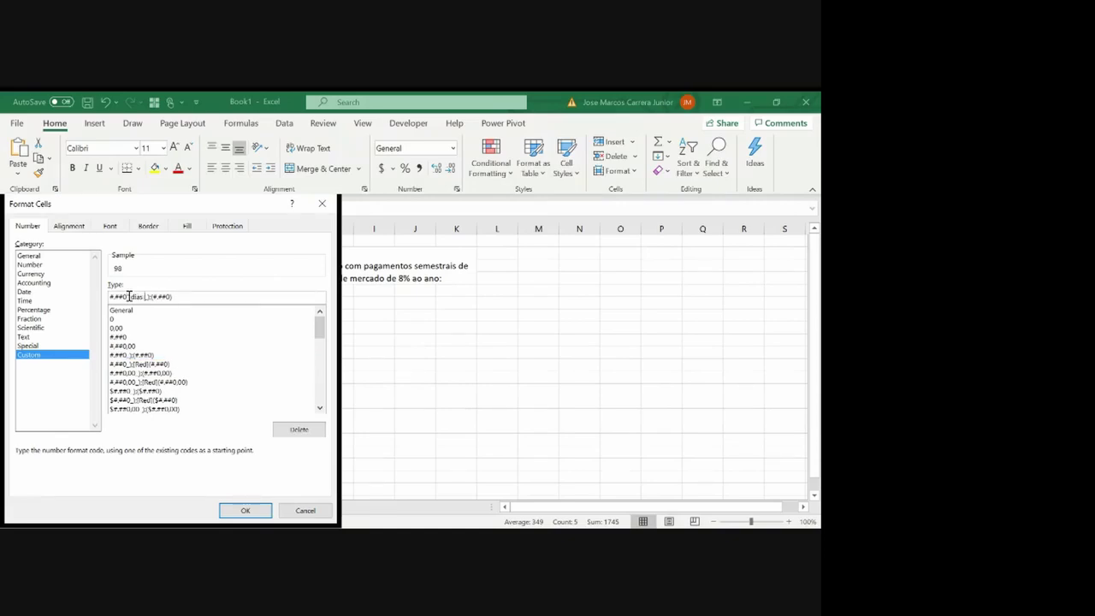
{"action": "key", "text": "Return"}
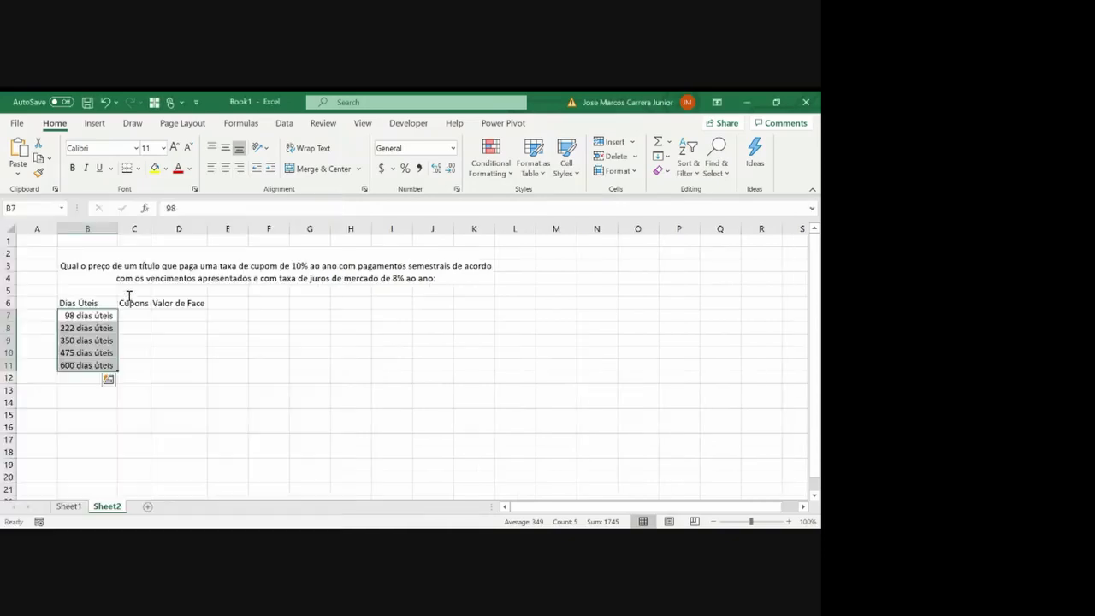
Make the table headers in B6:D6 bold and center them
{"action": "key", "text": "Up"}
{"action": "key", "text": "shift+Right"}
{"action": "key", "text": "shift+Right"}
{"action": "key", "text": "ctrl+b"}
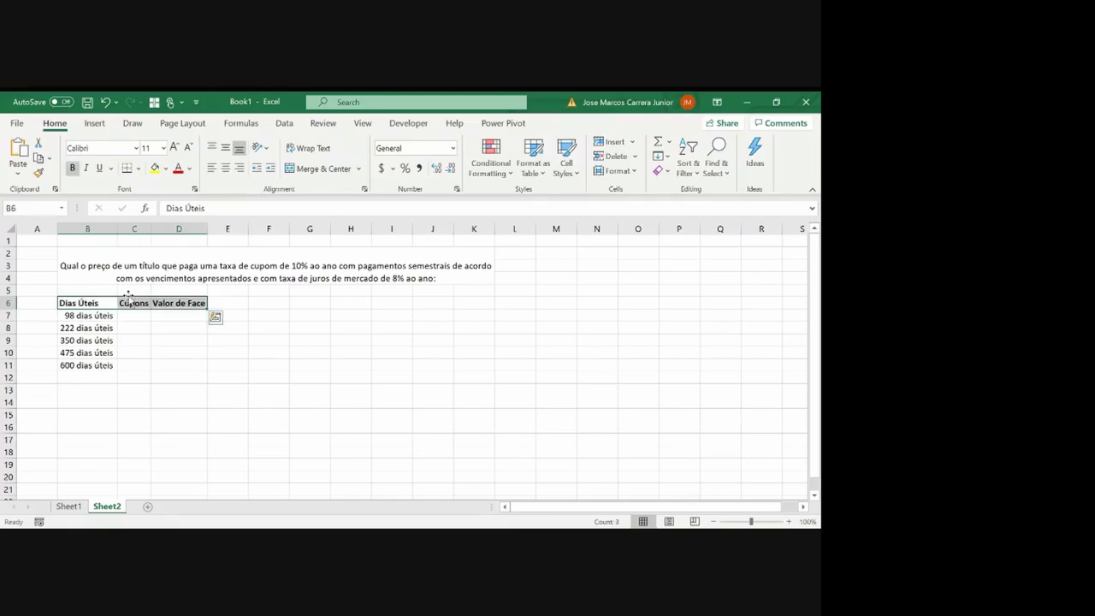
{"action": "left_click", "coordinate": [226, 168]}
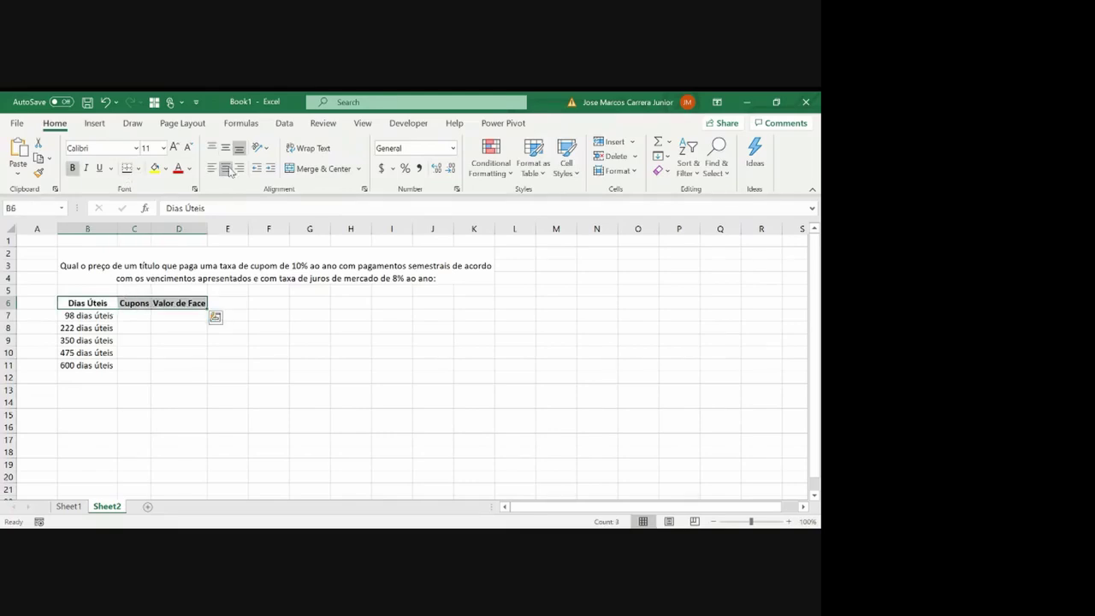
Enter the face value 1000 in D11, on the 600-day row under Valor de Face
{"action": "key", "text": "Right"}
{"action": "key", "text": "Right"}
{"action": "key", "text": "Down"}
{"action": "key", "text": "Down"}
{"action": "key", "text": "Down"}
{"action": "key", "text": "Down"}
{"action": "key", "text": "Down"}
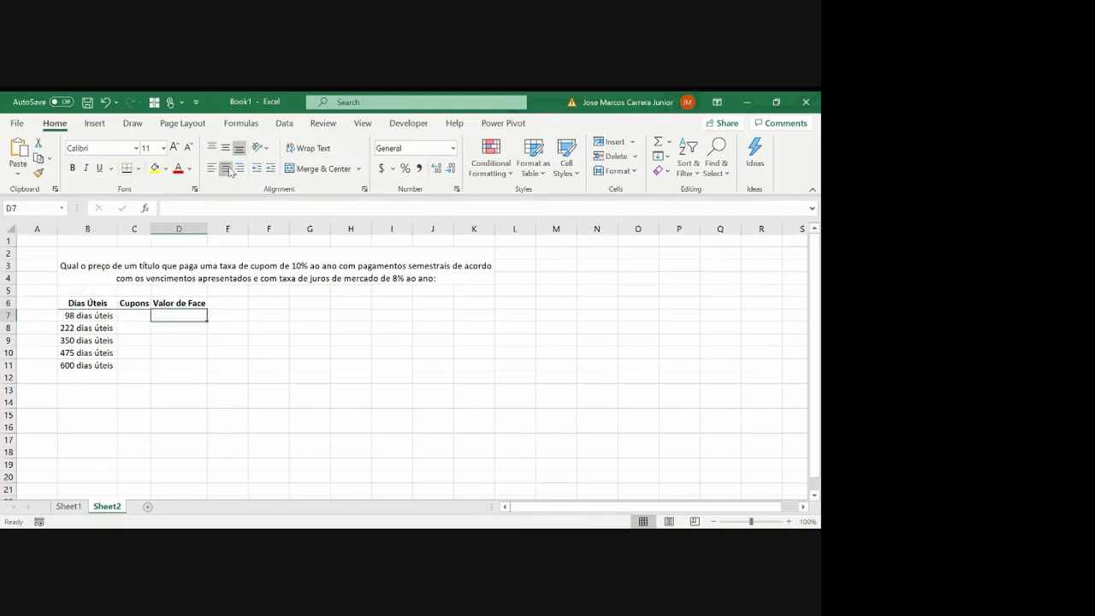
{"action": "type", "text": "1000"}
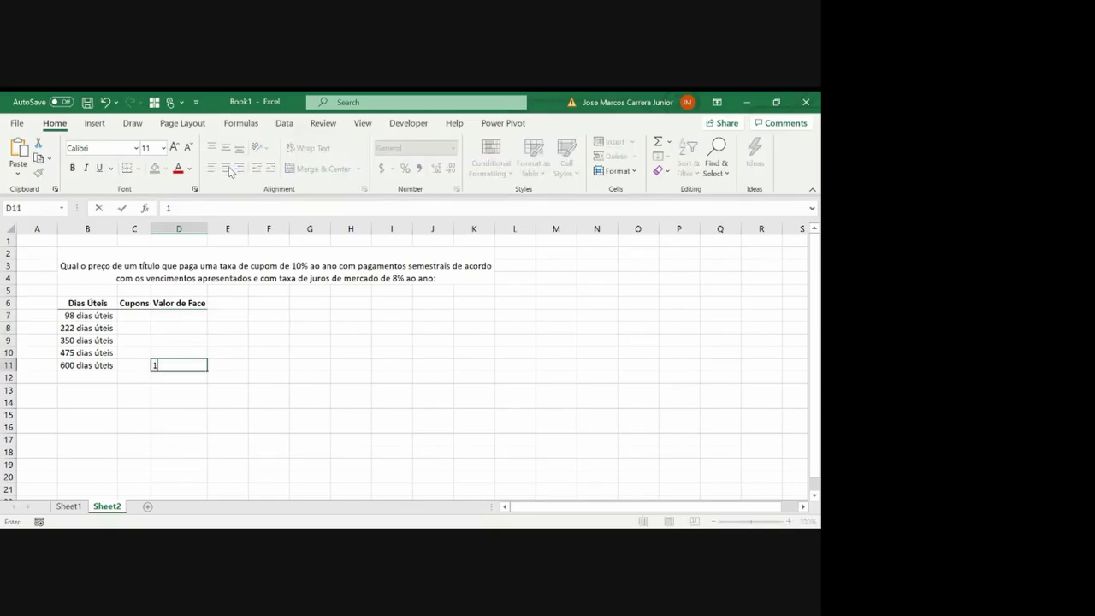
{"action": "key", "text": "Left"}
Center the contents of the range C6:G11
{"action": "key", "text": "Up"}
{"action": "key", "text": "Up"}
{"action": "key", "text": "Up"}
{"action": "key", "text": "Up"}
{"action": "key", "text": "Up"}
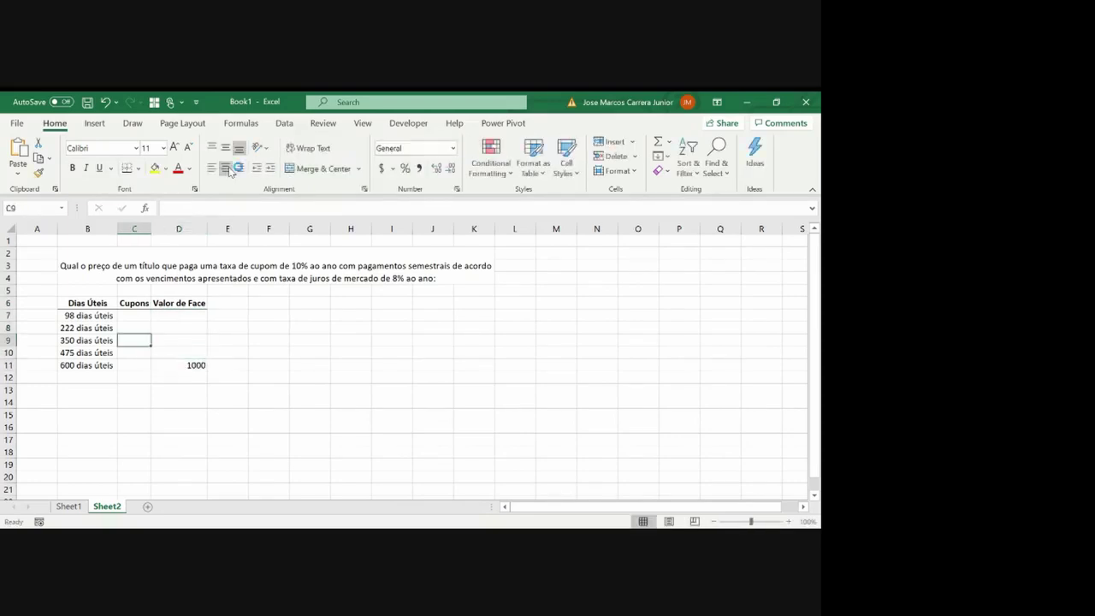
{"action": "key", "text": "ctrl+shift+Down"}
{"action": "key", "text": "ctrl+shift+Up"}
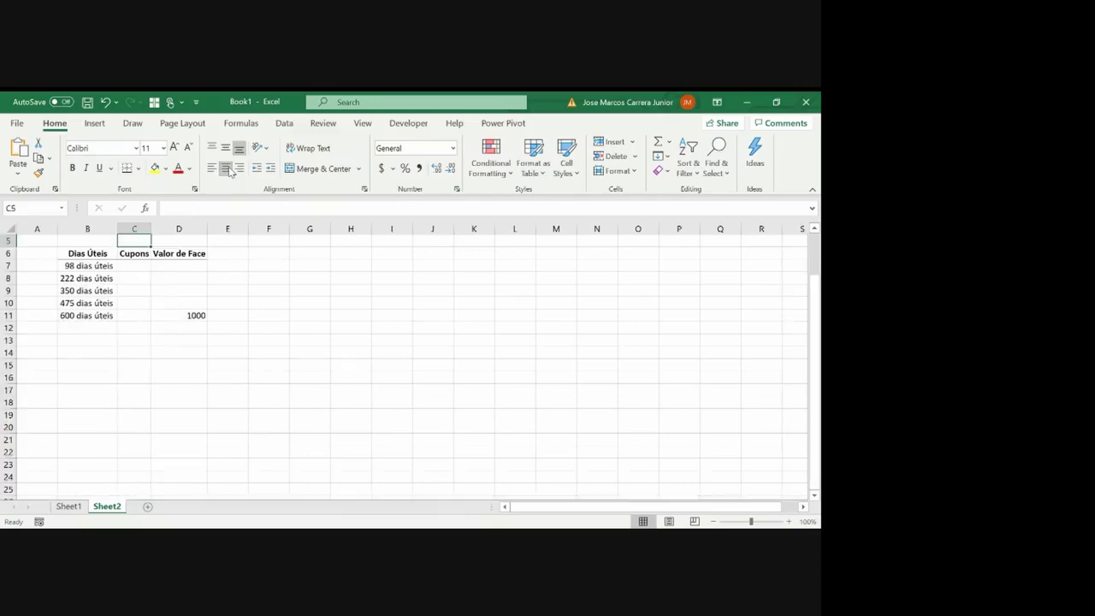
{"action": "key", "text": "shift+Right"}
{"action": "key", "text": "shift+Right"}
{"action": "key", "text": "shift+Right"}
{"action": "key", "text": "shift+Right"}
{"action": "key", "text": "shift+Down"}
{"action": "key", "text": "shift+Down"}
{"action": "key", "text": "shift+Down"}
{"action": "key", "text": "shift+Down"}
{"action": "key", "text": "shift+Down"}
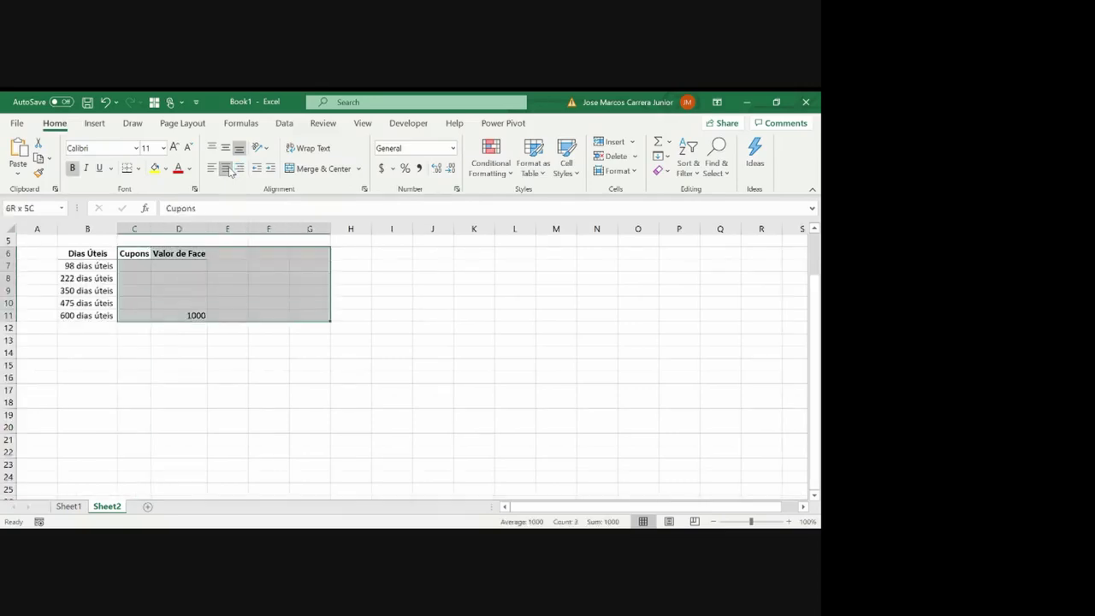
{"action": "left_click", "coordinate": [229, 171]}
{"action": "key", "text": "Left"}
{"action": "key", "text": "Right"}
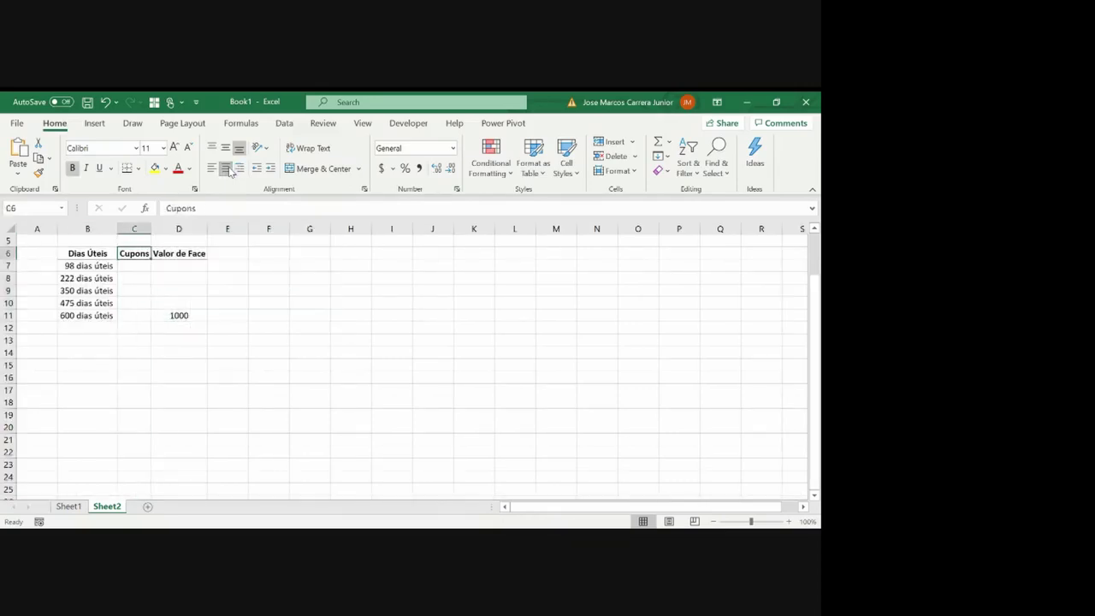
Choose a number format for C7:H11 with two decimals, thousands separator and negatives in parentheses
{"action": "key", "text": "Down"}
{"action": "key", "text": "shift+Right"}
{"action": "key", "text": "shift+Down"}
{"action": "key", "text": "shift+Down"}
{"action": "key", "text": "shift+Down"}
{"action": "key", "text": "shift+Right"}
{"action": "key", "text": "shift+Down"}
{"action": "key", "text": "shift+Right"}
{"action": "key", "text": "shift+Right"}
{"action": "key", "text": "shift+Right"}
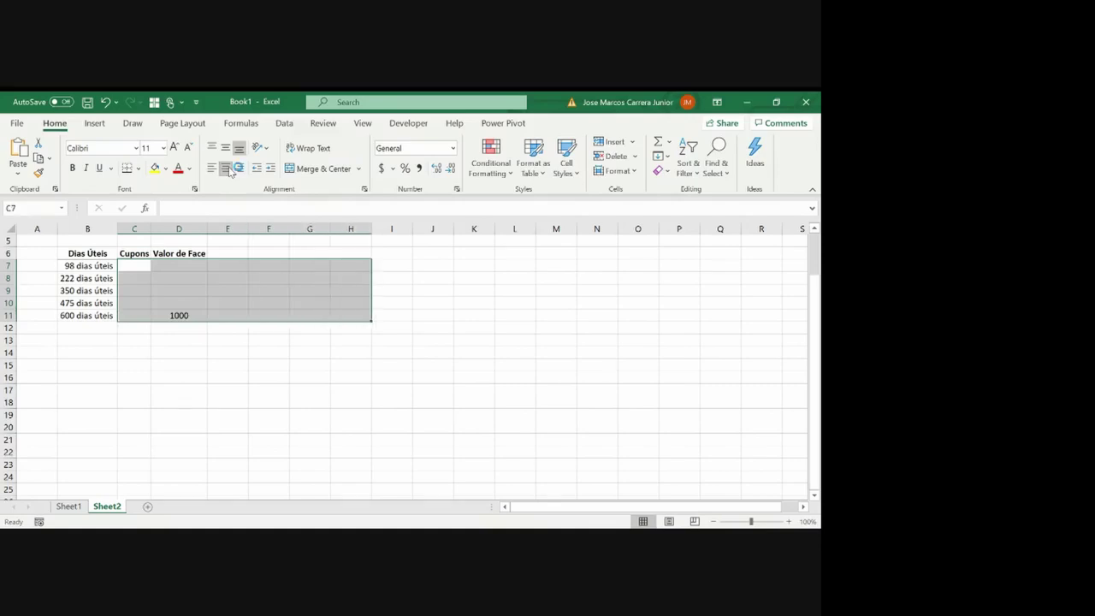
{"action": "right_click", "coordinate": [196, 299]}
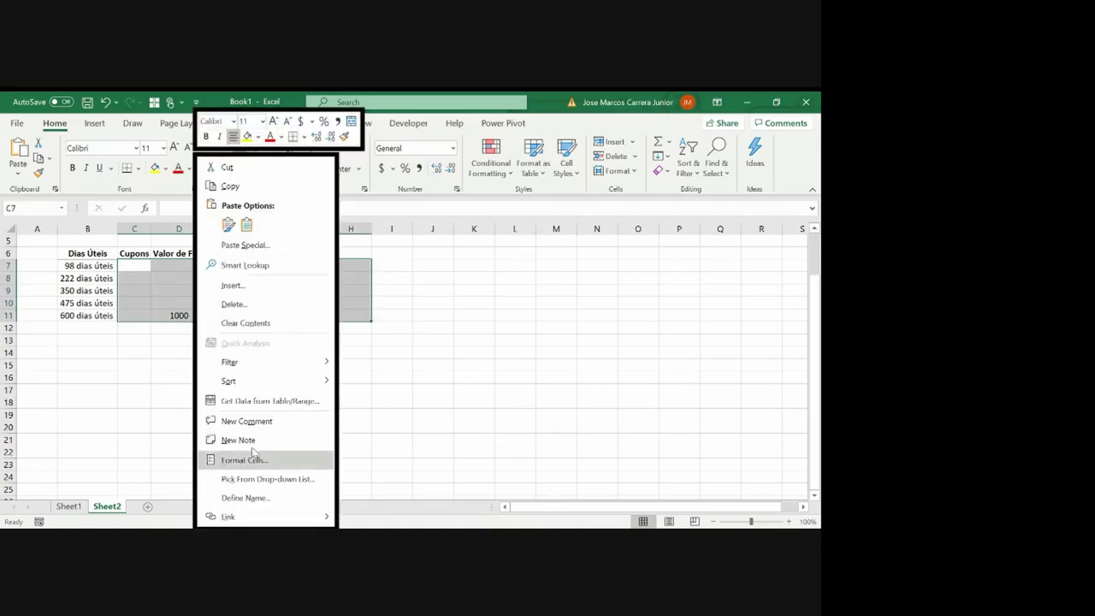
{"action": "left_click", "coordinate": [248, 460]}
{"action": "left_click", "coordinate": [116, 264]}
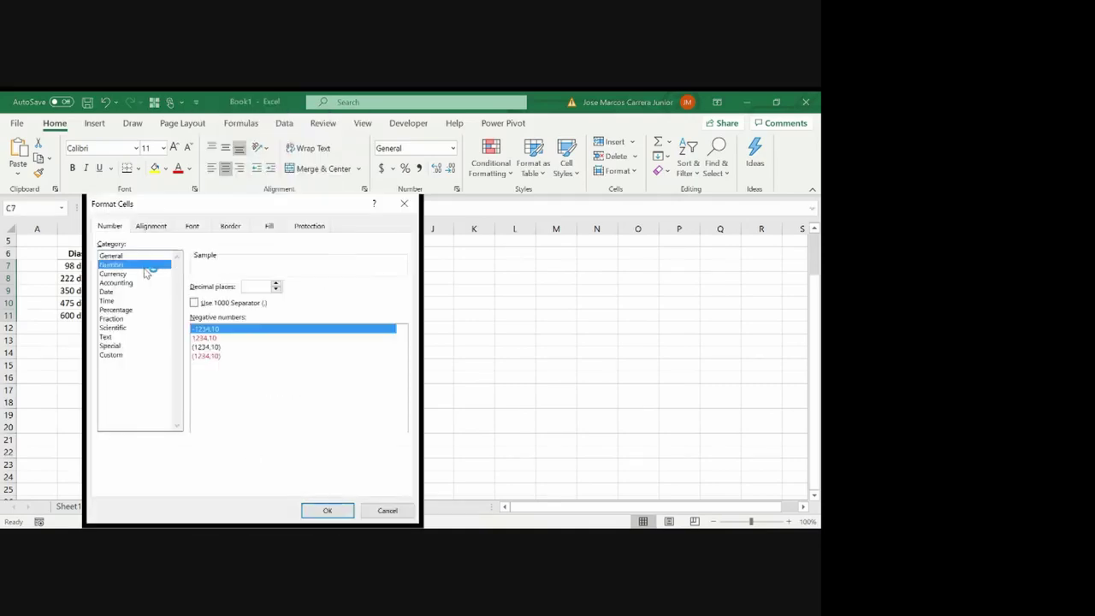
{"action": "left_click", "coordinate": [206, 346]}
{"action": "left_click", "coordinate": [218, 304]}
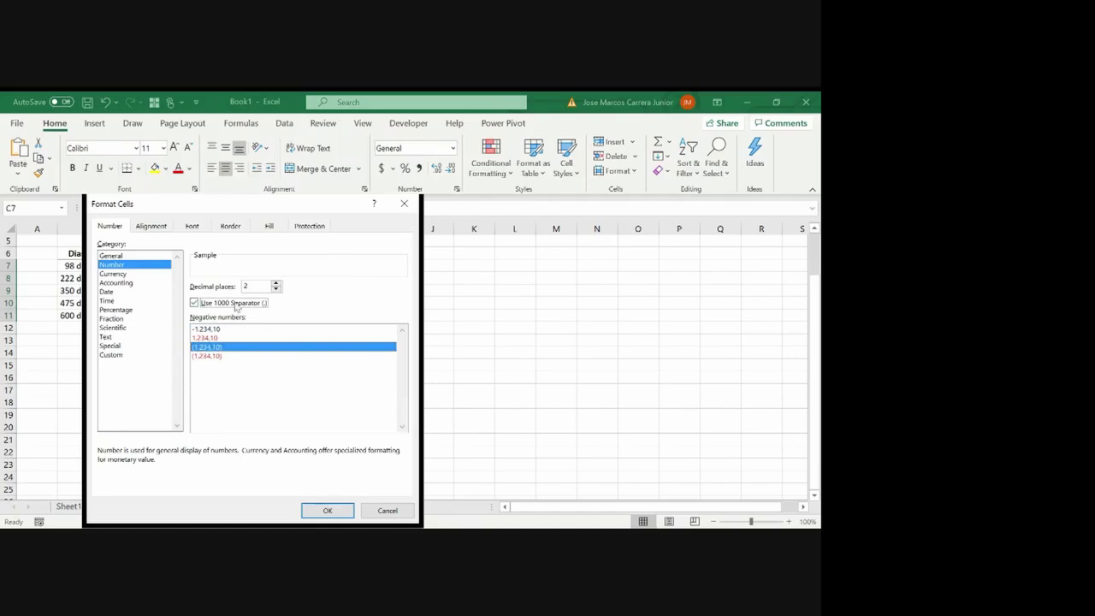
Add the prefix "R$ " to the custom number format code and apply it to the range
{"action": "left_click", "coordinate": [144, 354]}
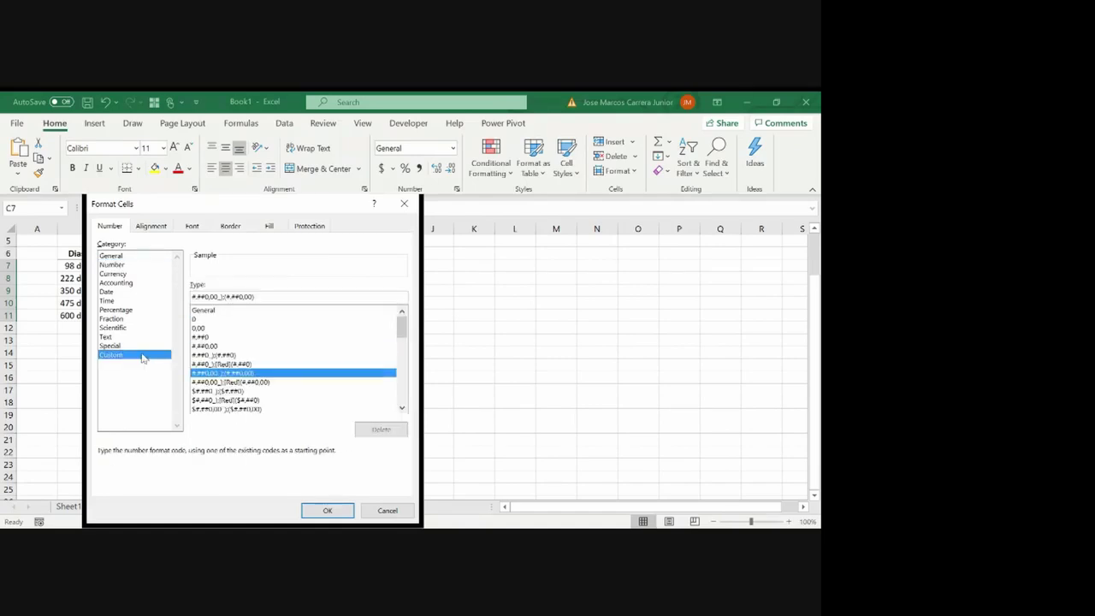
{"action": "left_click", "coordinate": [208, 280]}
{"action": "type", "text": "\"R$ \""}
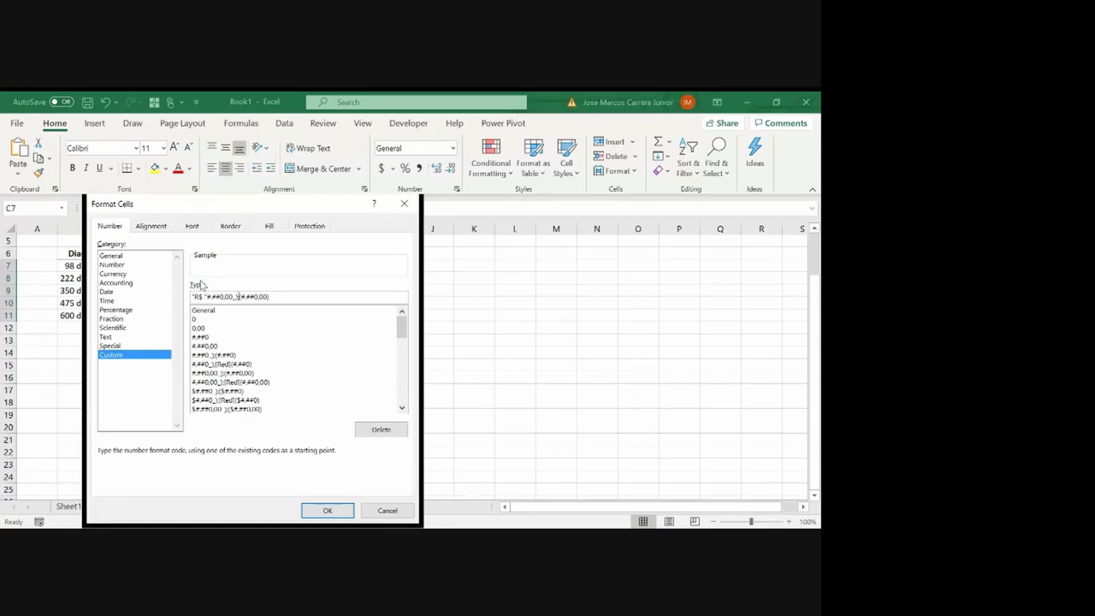
{"action": "type", "text": "\"R$"}
{"action": "left_click", "coordinate": [208, 281]}
{"action": "key", "text": "Return"}
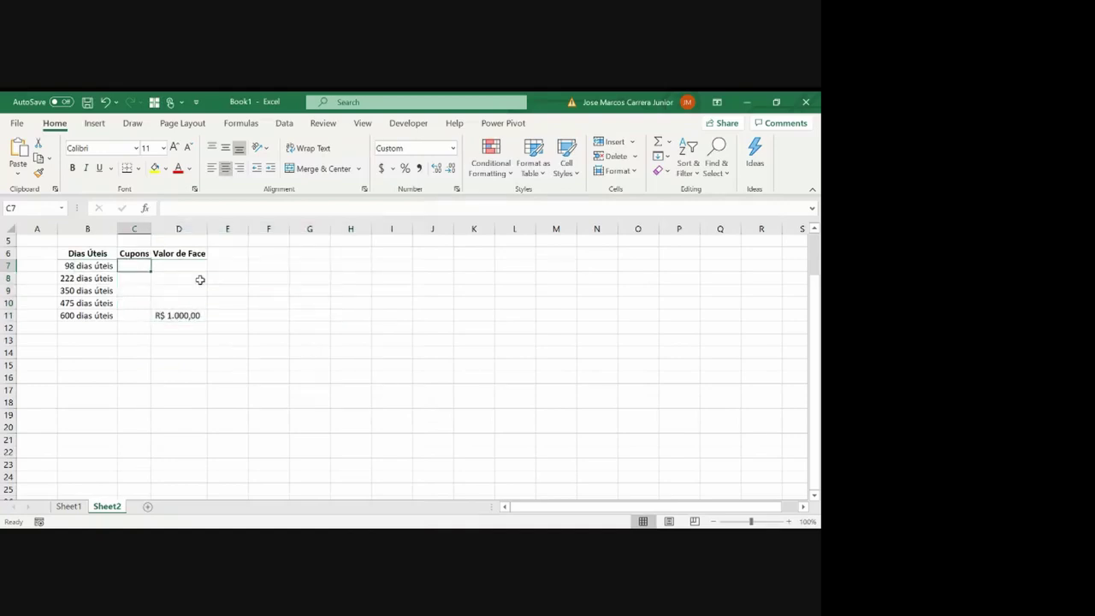
Copy the Valor de Face column D6:D11 into column E starting at E6
{"action": "key", "text": "Up"}
{"action": "key", "text": "Up"}
{"action": "key", "text": "Up"}
{"action": "key", "text": "Down"}
{"action": "key", "text": "Down"}
{"action": "key", "text": "Right"}
{"action": "key", "text": "Down"}
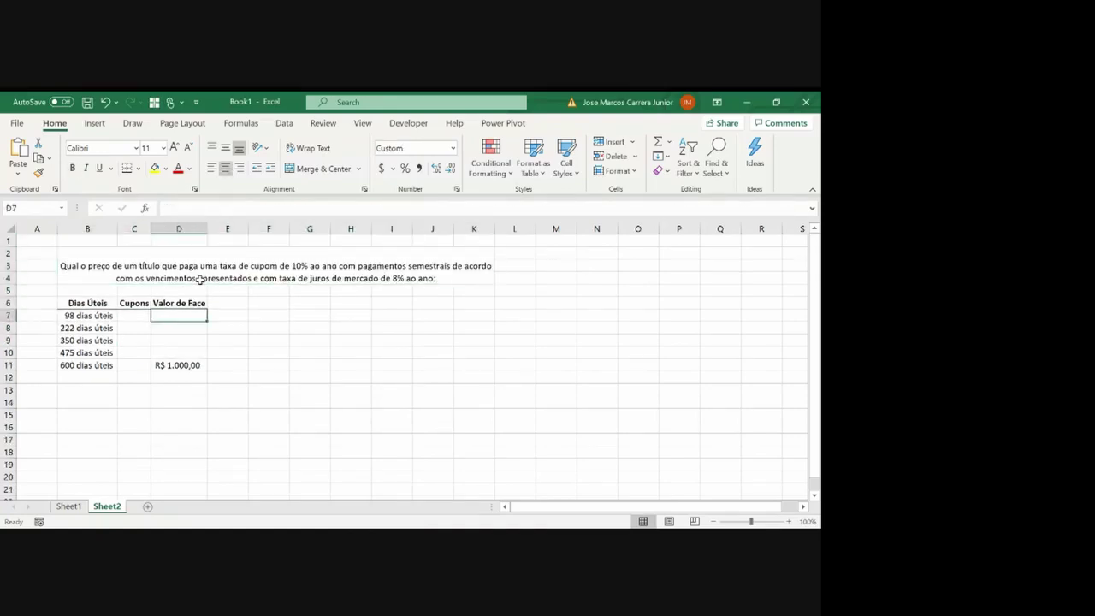
{"action": "key", "text": "Up"}
{"action": "key", "text": "ctrl+shift+Down"}
{"action": "key", "text": "ctrl+c"}
{"action": "key", "text": "Right"}
{"action": "key", "text": "ctrl+v"}
{"action": "key", "text": "Return"}
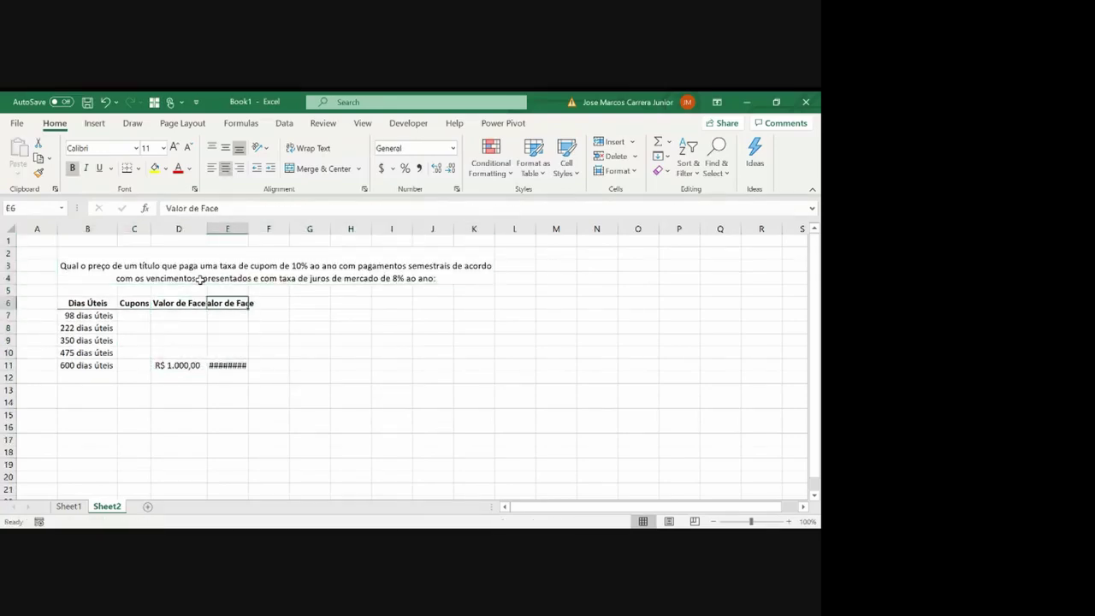
Replace the header in E6 with "Fluxo de Caixa" and fit column E to its contents
{"action": "type", "text": "Fluxo de Caixa"}
{"action": "key", "text": "Return"}
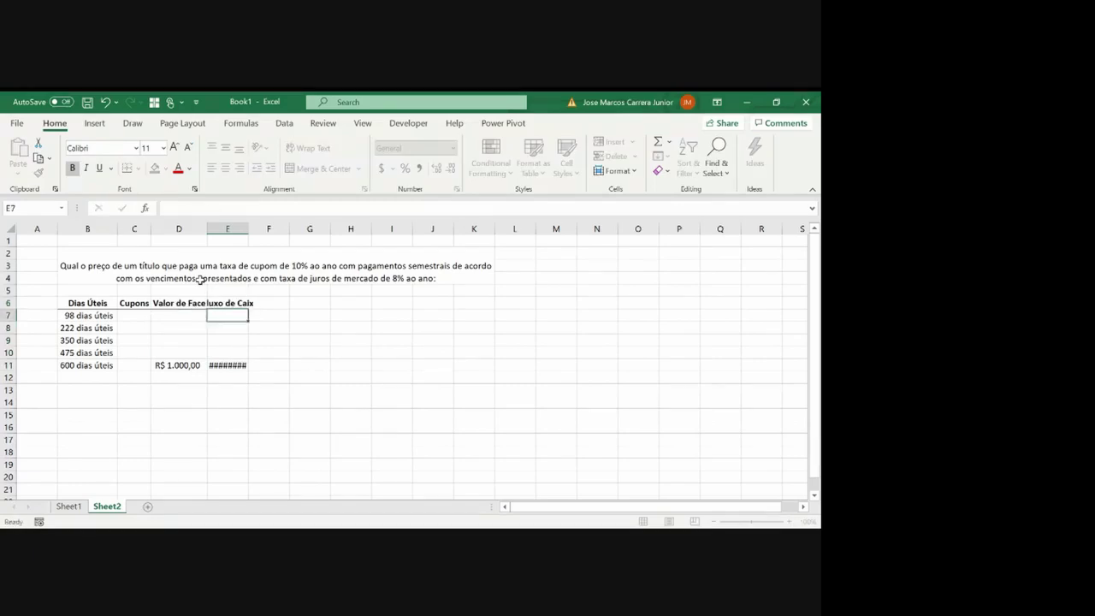
{"action": "key", "text": "Up"}
{"action": "key", "text": "F2"}
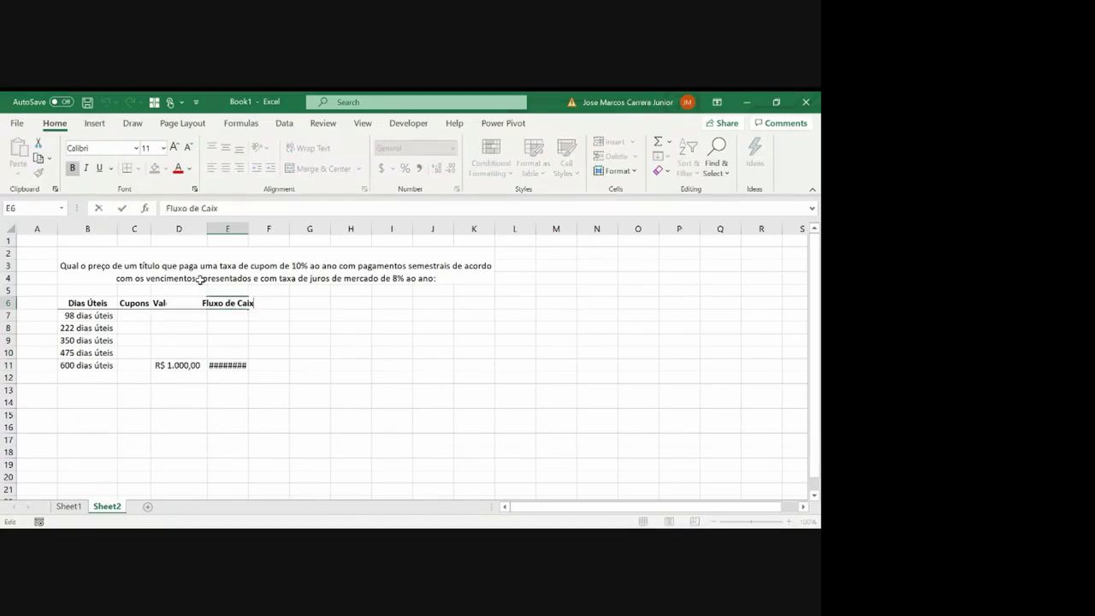
{"action": "type", "text": "a"}
{"action": "key", "text": "Return"}
{"action": "double_click", "coordinate": [248, 228]}
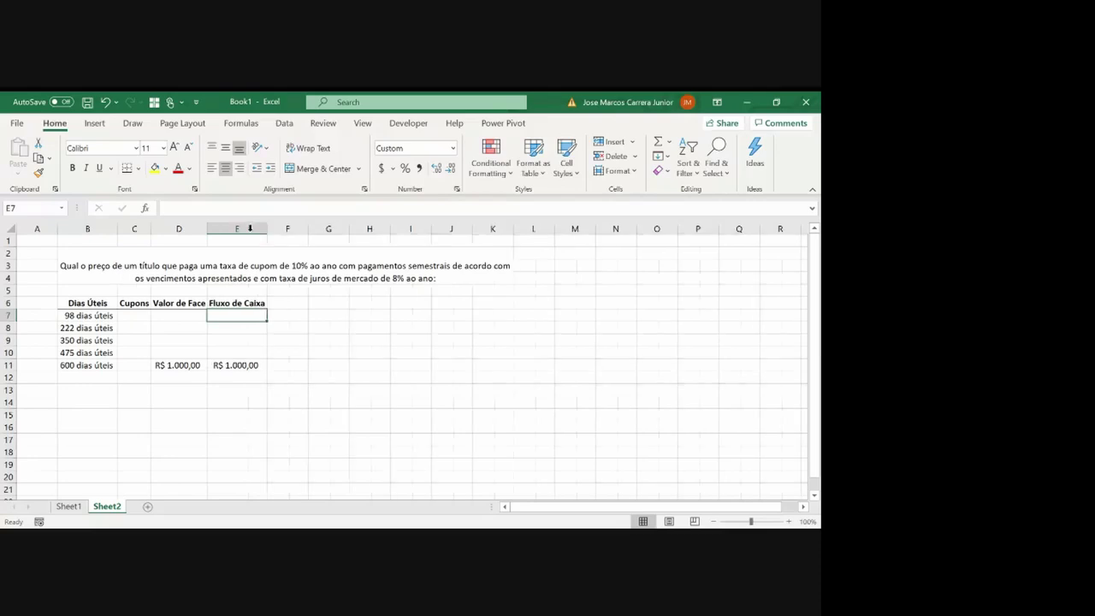
Enter =SUM(C7:D7) in E7 and copy the formula down to E11
{"action": "type", "text": "=SOMA(C7:D7)"}
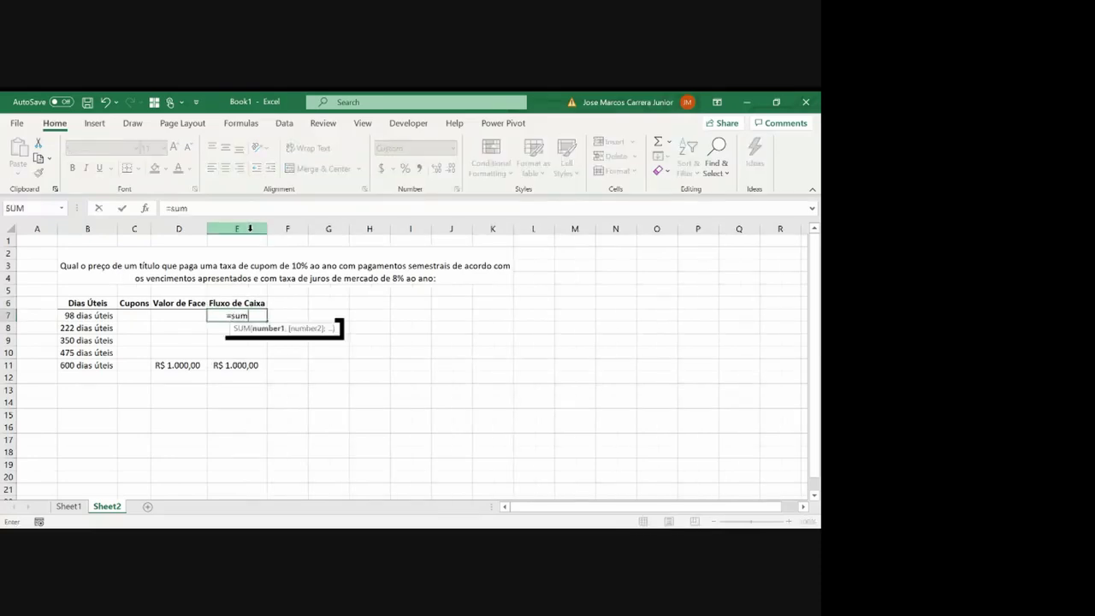
{"action": "key", "text": "Return"}
{"action": "key", "text": "Up"}
{"action": "key", "text": "ctrl+c"}
{"action": "key", "text": "shift+Down"}
{"action": "key", "text": "shift+Down"}
{"action": "key", "text": "shift+Down"}
{"action": "key", "text": "shift+Down"}
{"action": "key", "text": "ctrl+v"}
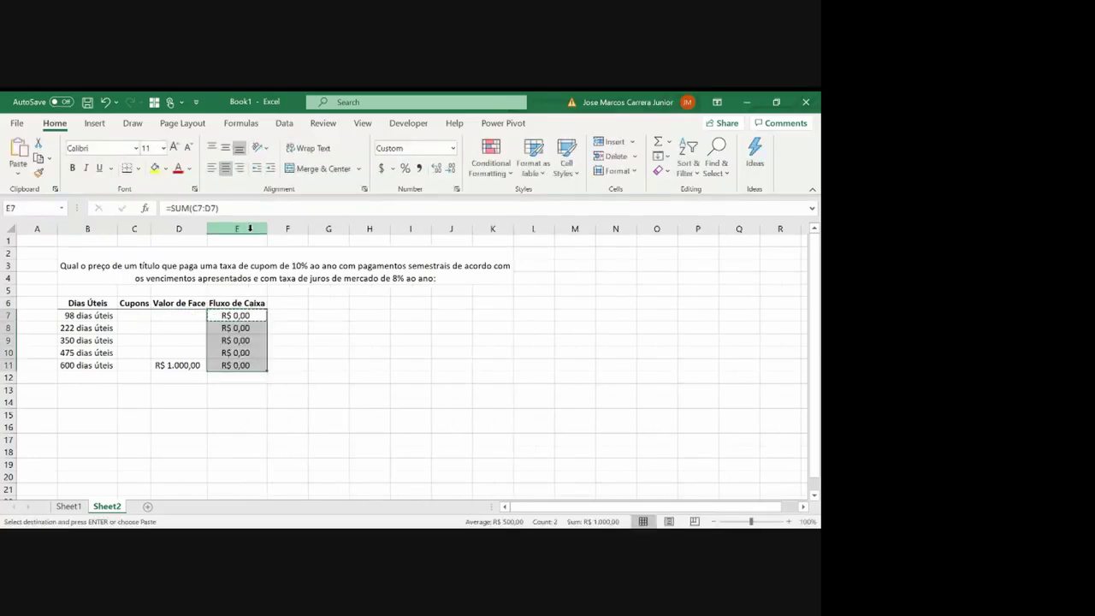
Copy the annual and semester coupon rate rows B11:C12 from Sheet1 into Sheet2 starting at B13
{"action": "key", "text": "Left"}
{"action": "key", "text": "Right"}
{"action": "key", "text": "Left"}
{"action": "key", "text": "Left"}
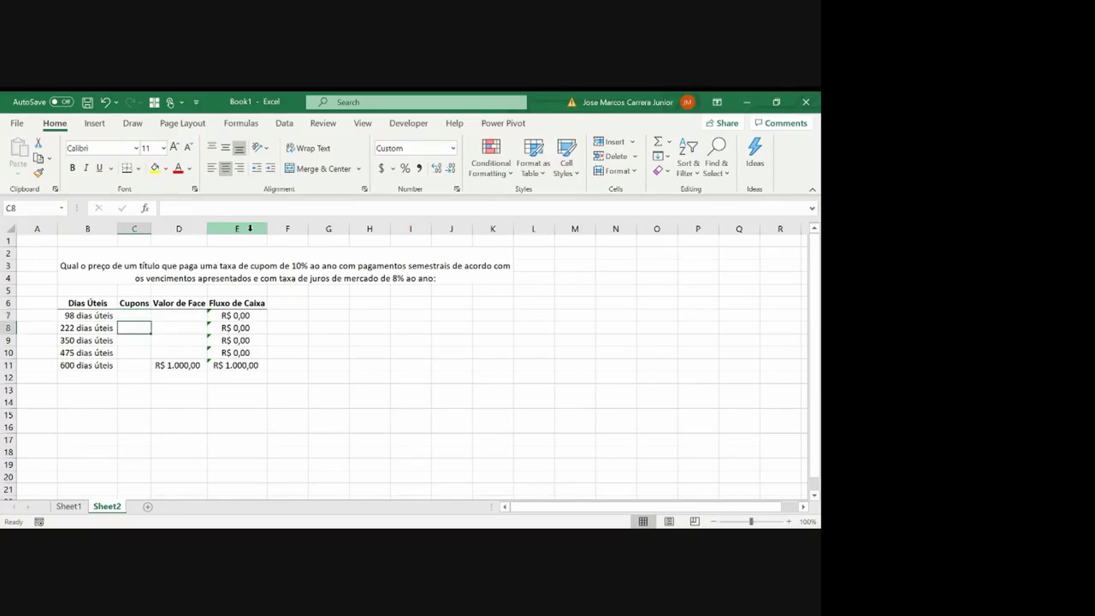
{"action": "key", "text": "Left"}
{"action": "key", "text": "Down"}
{"action": "key", "text": "Down"}
{"action": "key", "text": "Down"}
{"action": "key", "text": "Down"}
{"action": "key", "text": "Down"}
{"action": "key", "text": "Down"}
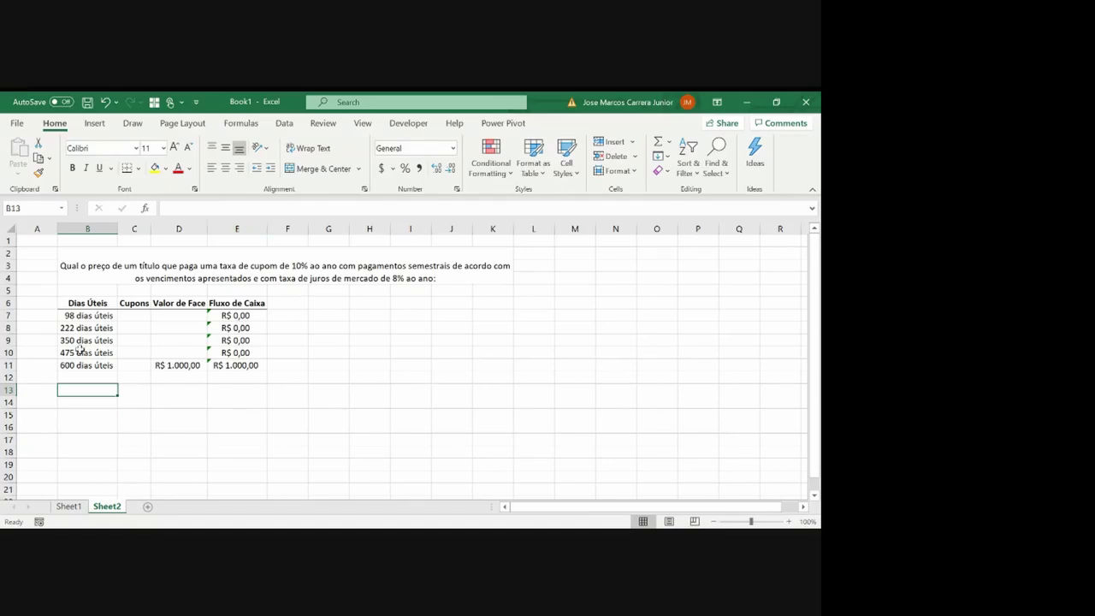
{"action": "left_click", "coordinate": [69, 506]}
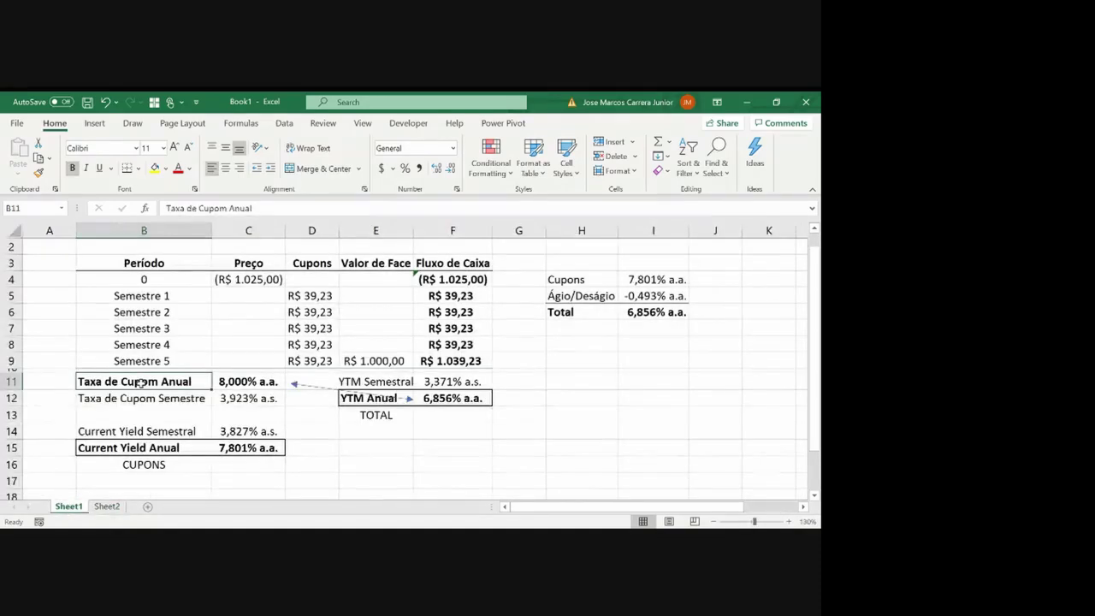
{"action": "left_click_drag", "start_coordinate": [142, 383], "coordinate": [248, 398]}
{"action": "key", "text": "ctrl+c"}
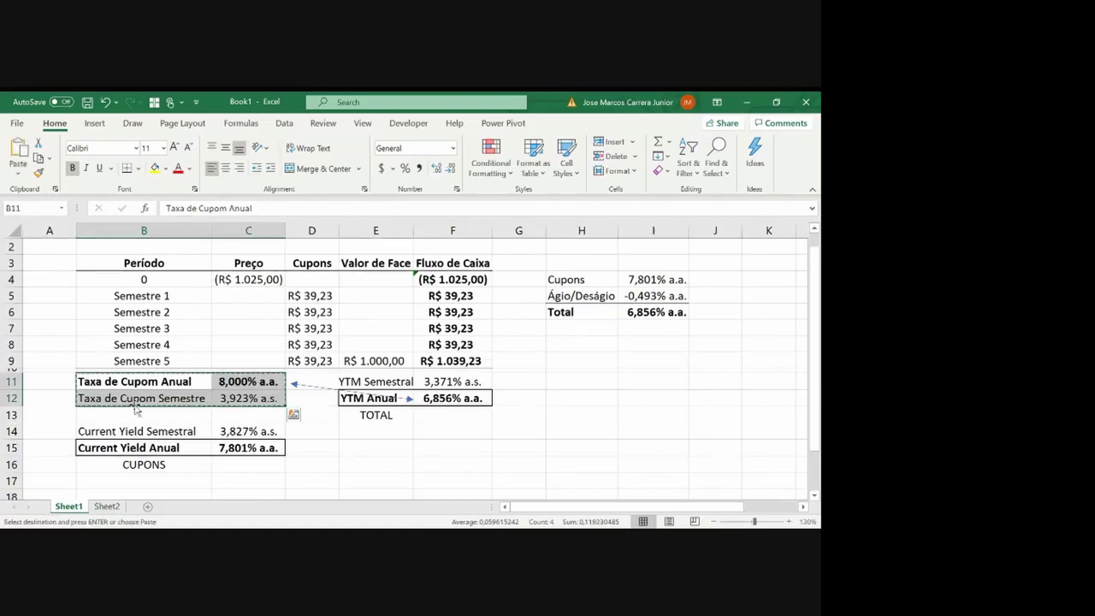
{"action": "left_click", "coordinate": [106, 506]}
{"action": "key", "text": "ctrl+v"}
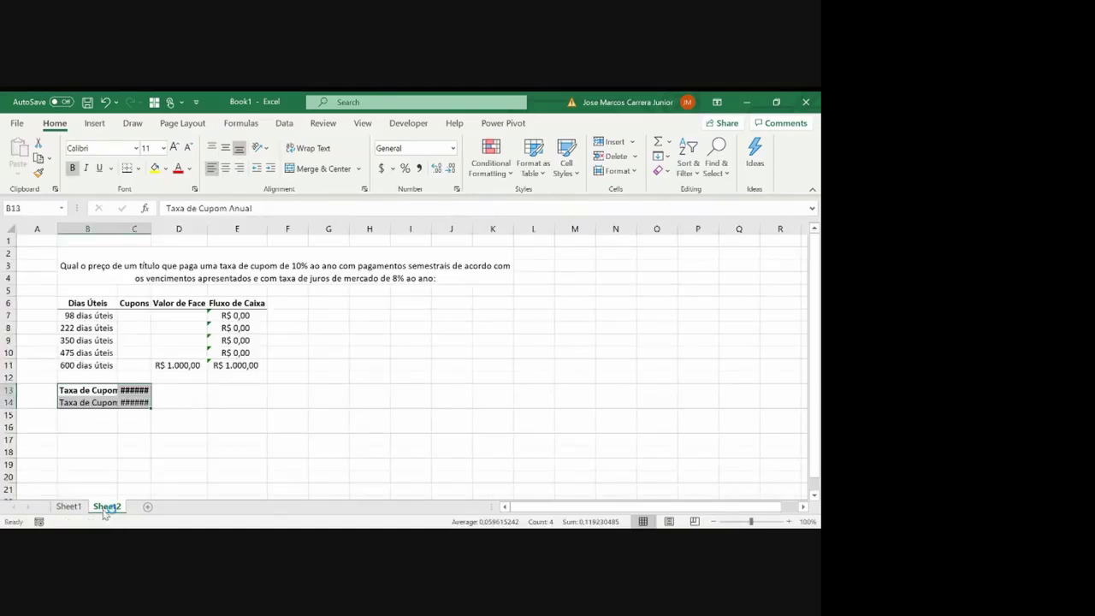
Fit columns B and C to the copied rates and set the annual coupon rate in C13 to 10%
{"action": "double_click", "coordinate": [117, 228]}
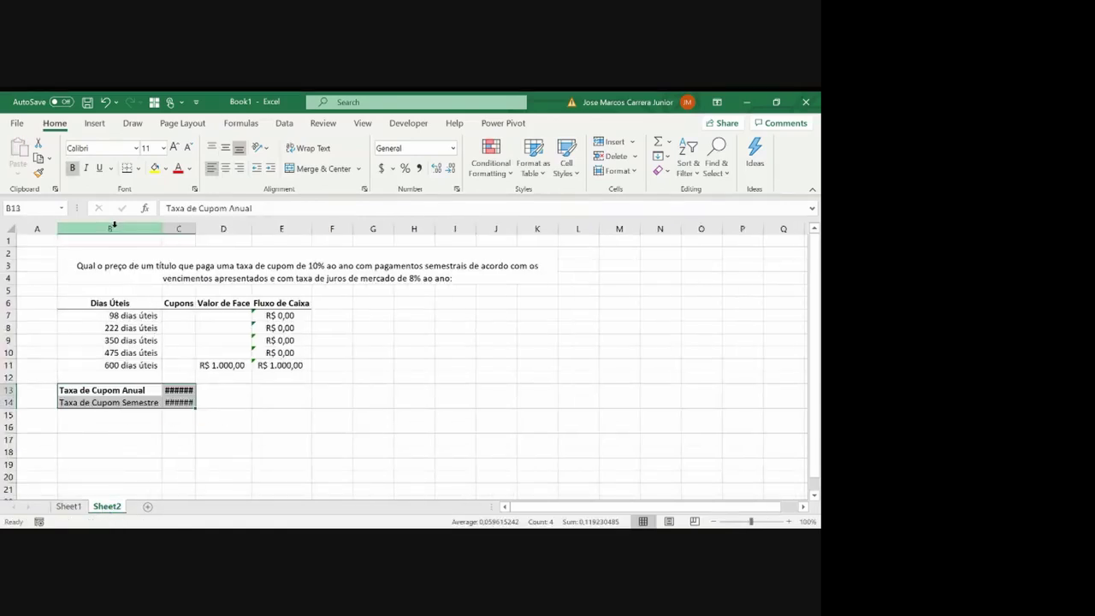
{"action": "key", "text": "Right"}
{"action": "key", "text": "alt+h"}
{"action": "key", "text": "o"}
{"action": "key", "text": "i"}
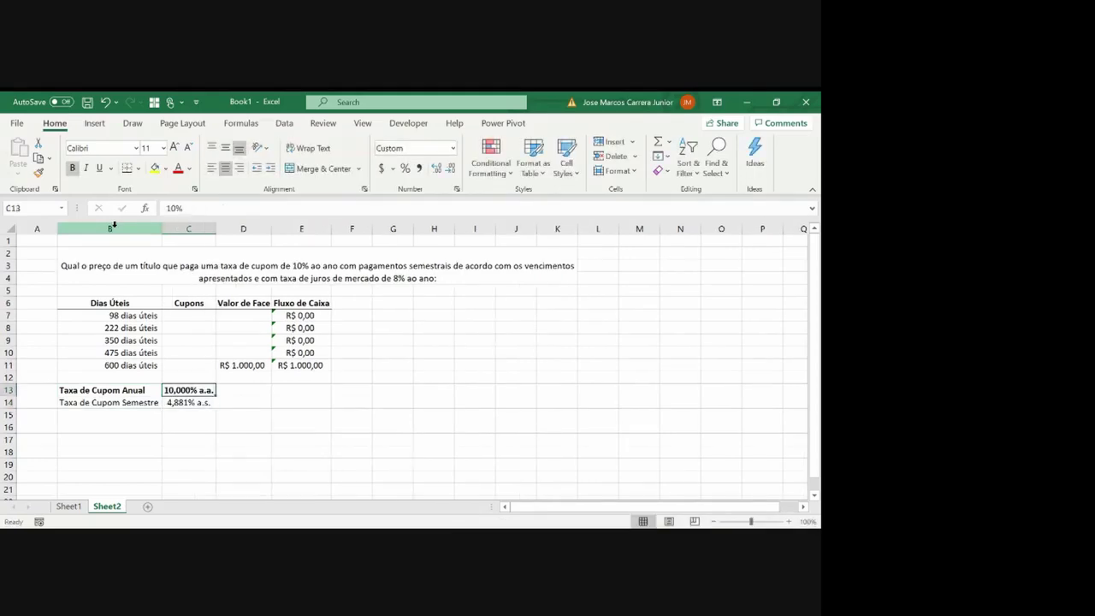
Examine the formula in C14 that converts the annual coupon rate to a semester rate
{"action": "key", "text": "Down"}
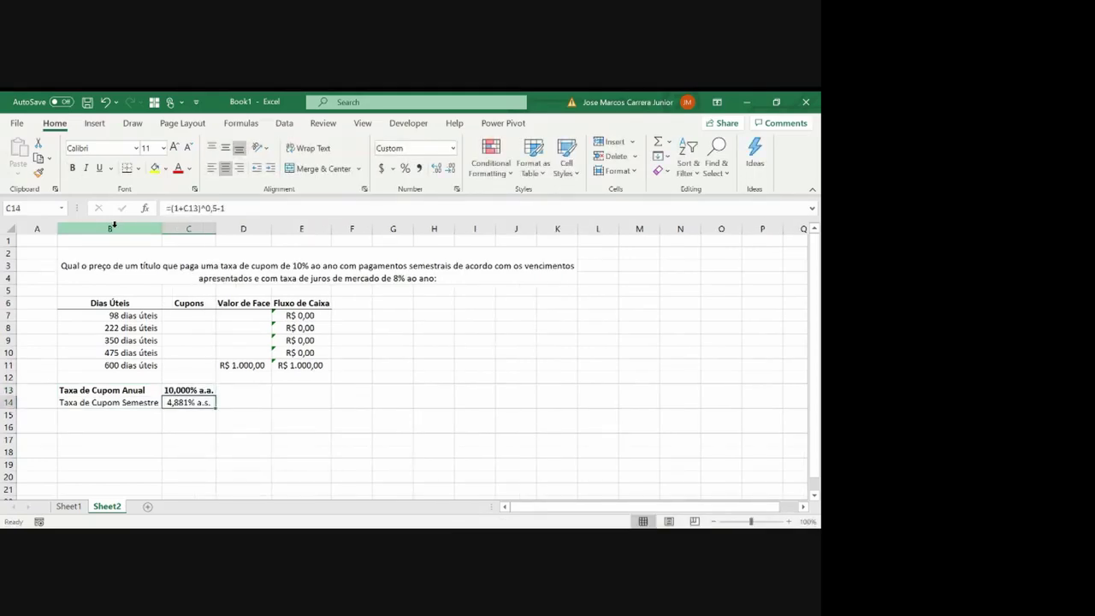
{"action": "key", "text": "F2"}
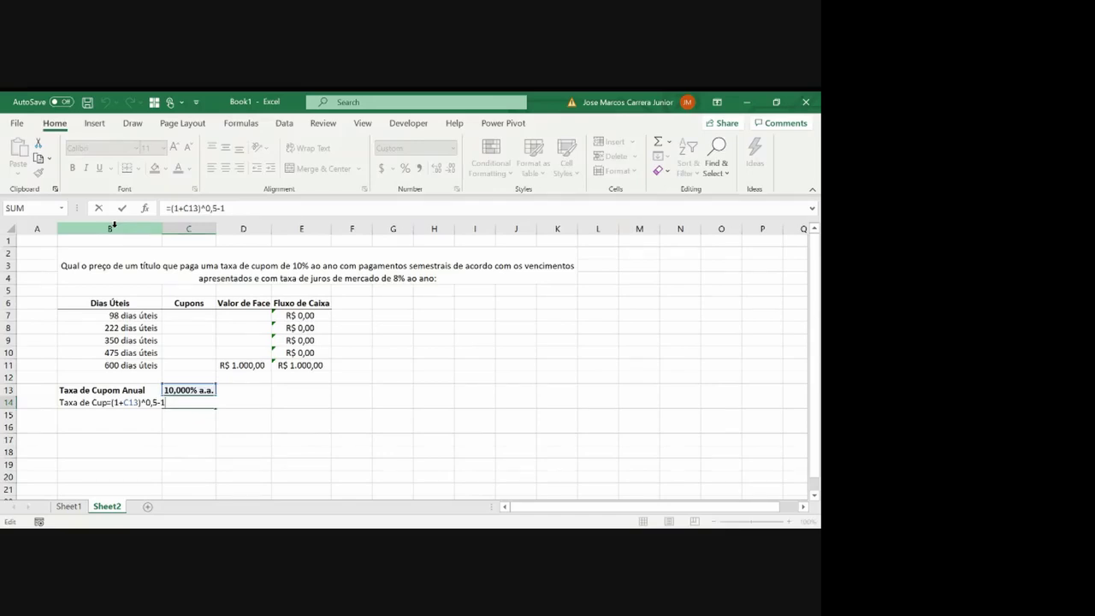
{"action": "key", "text": "Return"}
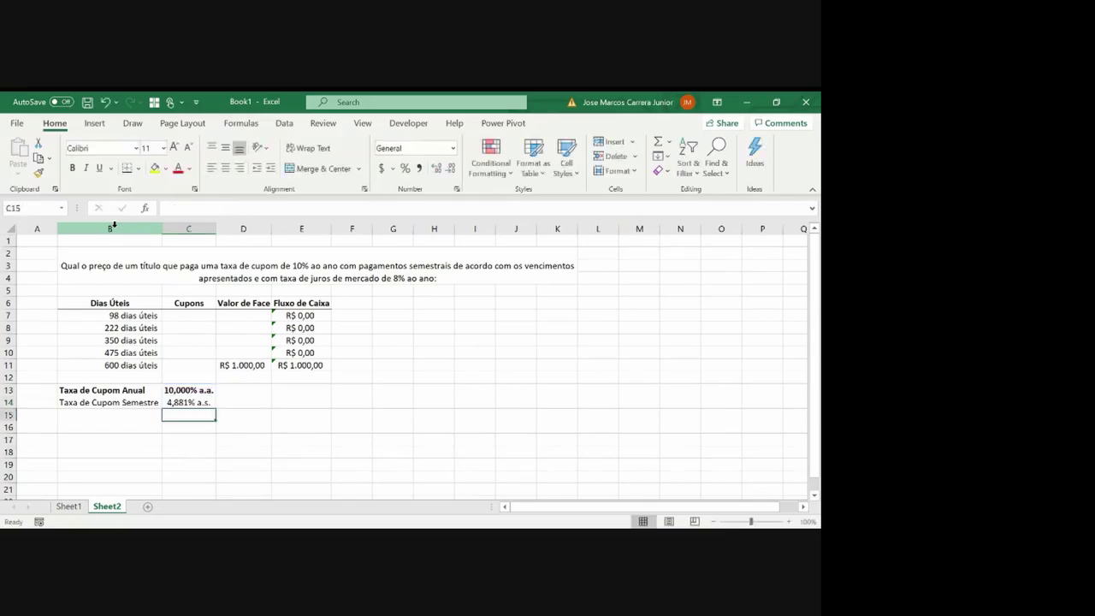
{"action": "key", "text": "Up"}
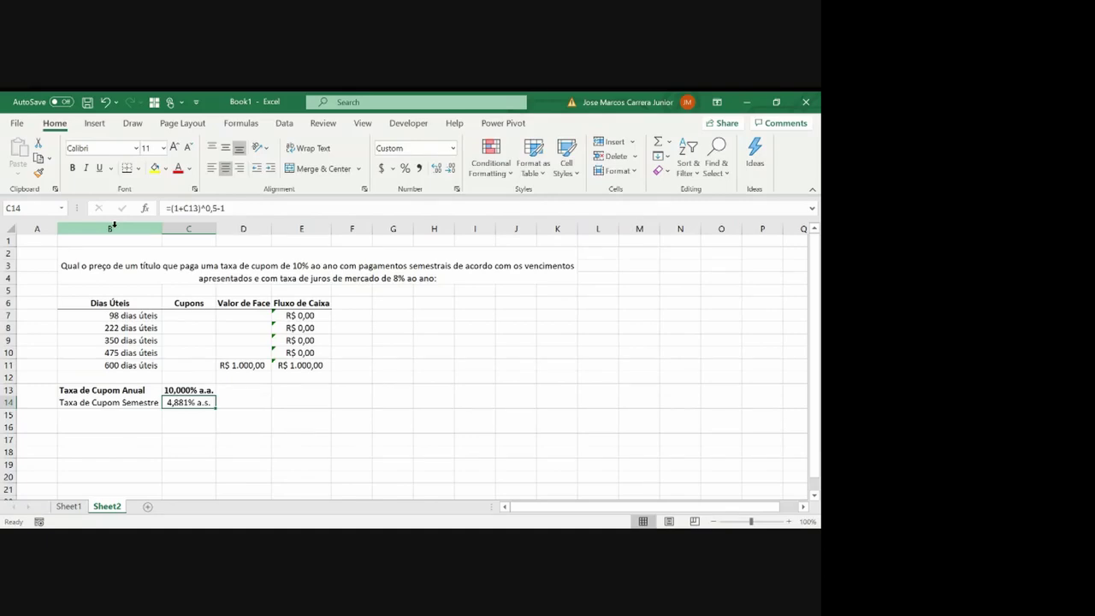
Center the Dias Úteis column in B6:B11
{"action": "key", "text": "Up"}
{"action": "key", "text": "Up"}
{"action": "key", "text": "Up"}
{"action": "key", "text": "Up"}
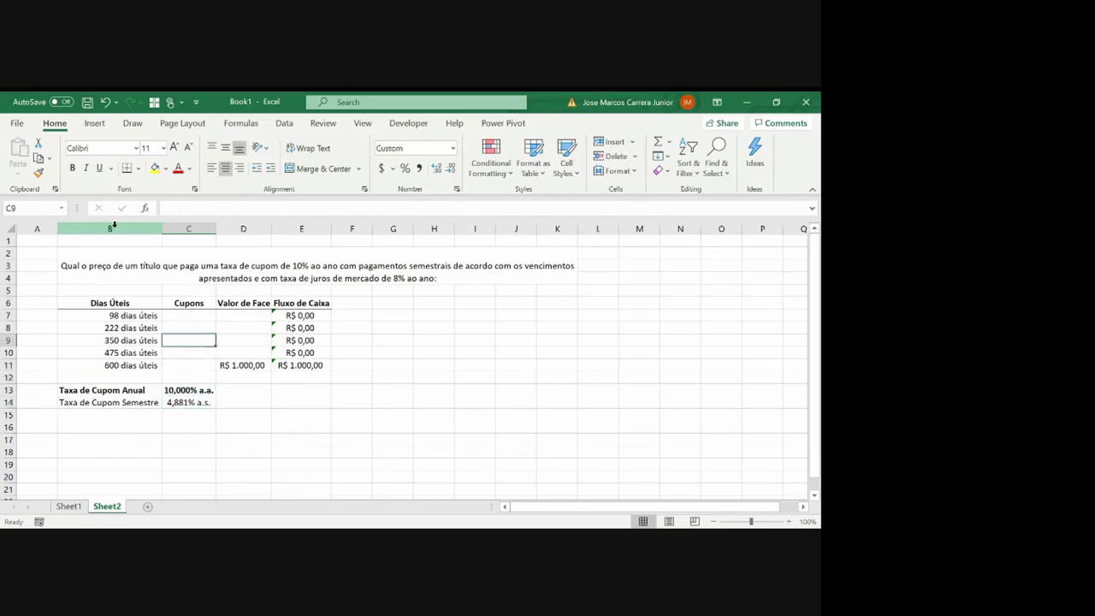
{"action": "key", "text": "Left"}
{"action": "key", "text": "Up"}
{"action": "key", "text": "Up"}
{"action": "key", "text": "Up"}
{"action": "key", "text": "Up"}
{"action": "key", "text": "ctrl+shift+Down"}
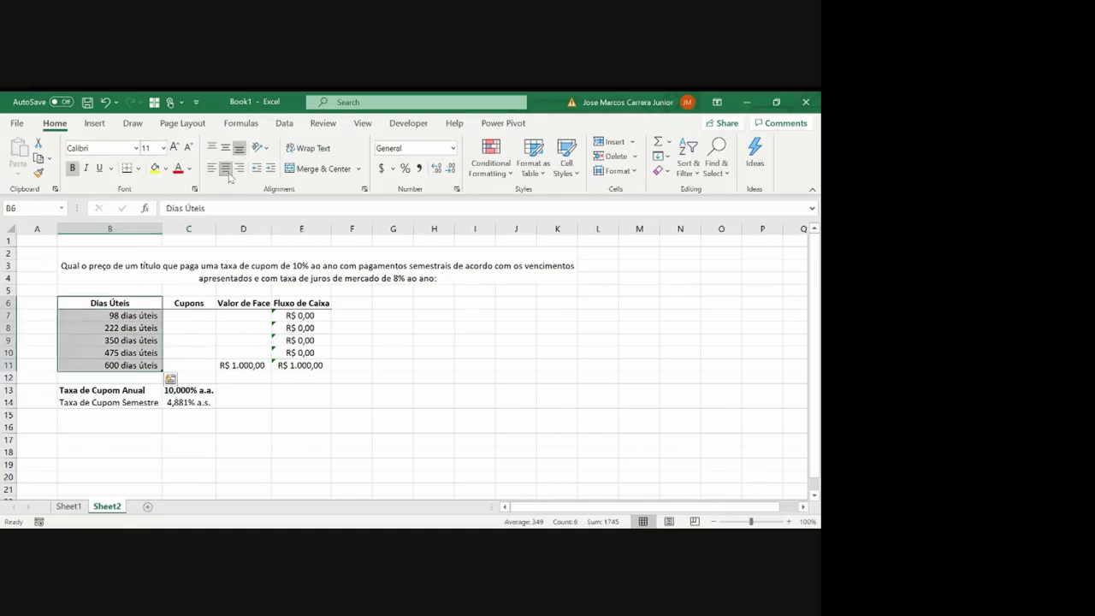
{"action": "left_click", "coordinate": [226, 169]}
{"action": "left_click", "coordinate": [227, 170]}
Calculate the first coupon in C7 by multiplying the semester coupon rate in C14 by the face value in D11
{"action": "key", "text": "Right"}
{"action": "key", "text": "Down"}
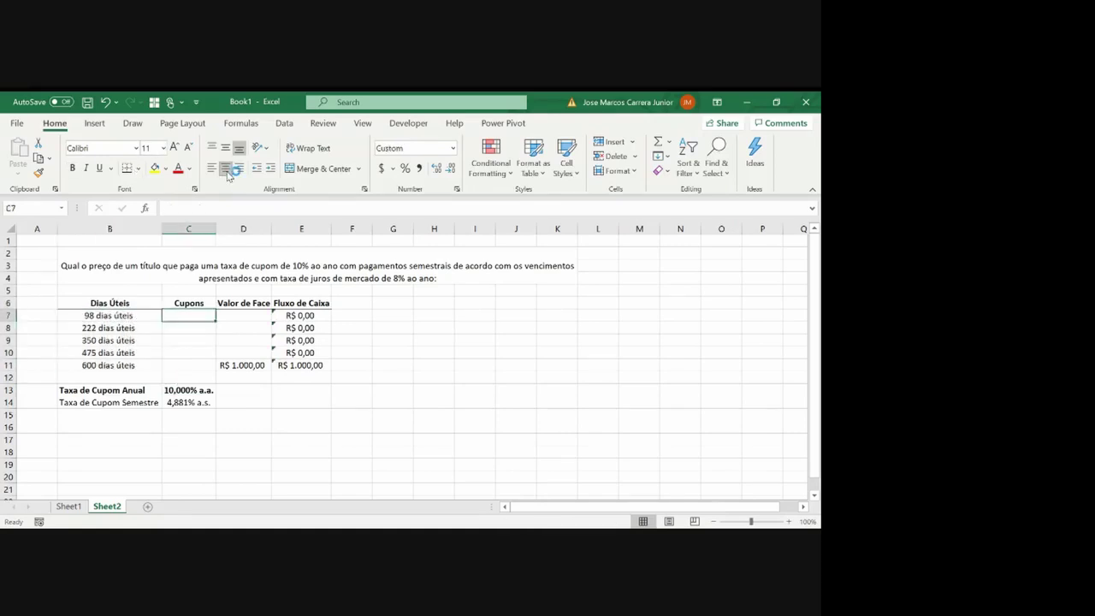
{"action": "type", "text": "="}
{"action": "key", "text": "Down"}
{"action": "key", "text": "Down"}
{"action": "key", "text": "Down"}
{"action": "key", "text": "Down"}
{"action": "key", "text": "Down"}
{"action": "key", "text": "Down"}
{"action": "key", "text": "Down"}
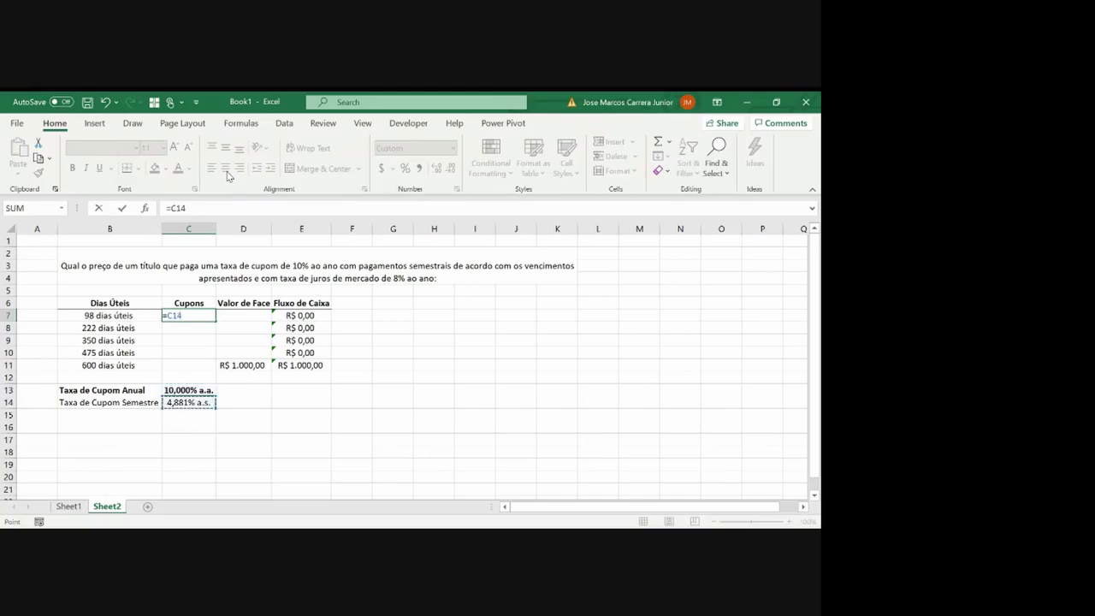
{"action": "type", "text": "*"}
{"action": "key", "text": "Right"}
{"action": "key", "text": "Down"}
{"action": "key", "text": "Down"}
{"action": "key", "text": "Down"}
{"action": "key", "text": "Down"}
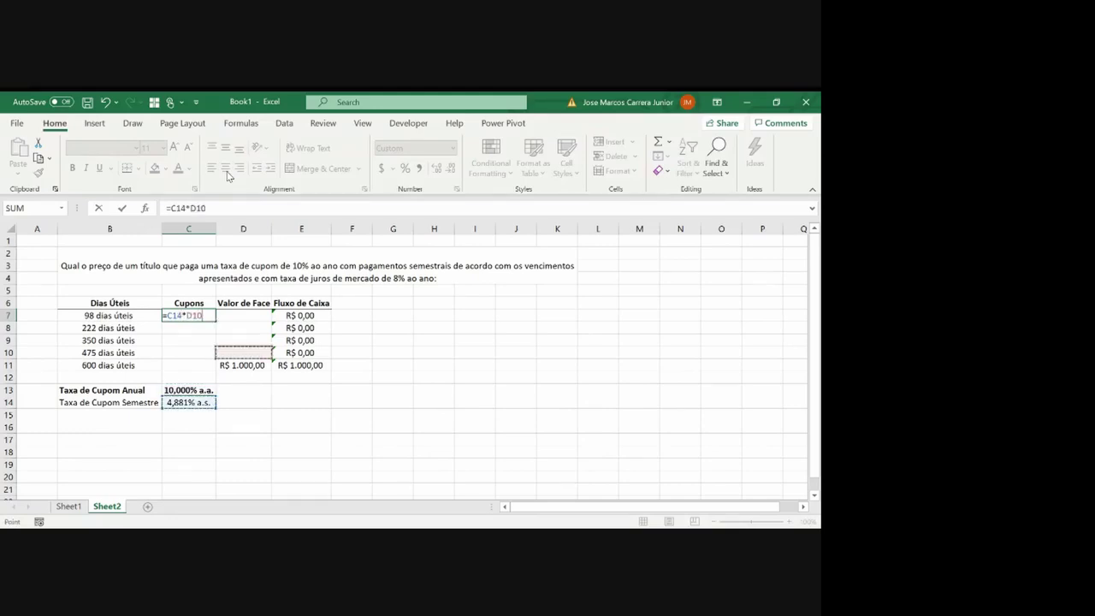
{"action": "key", "text": "Return"}
Fill the remaining coupons in C8:C11 by making each cell equal to the coupon directly above it
{"action": "type", "text": "="}
{"action": "key", "text": "Up"}
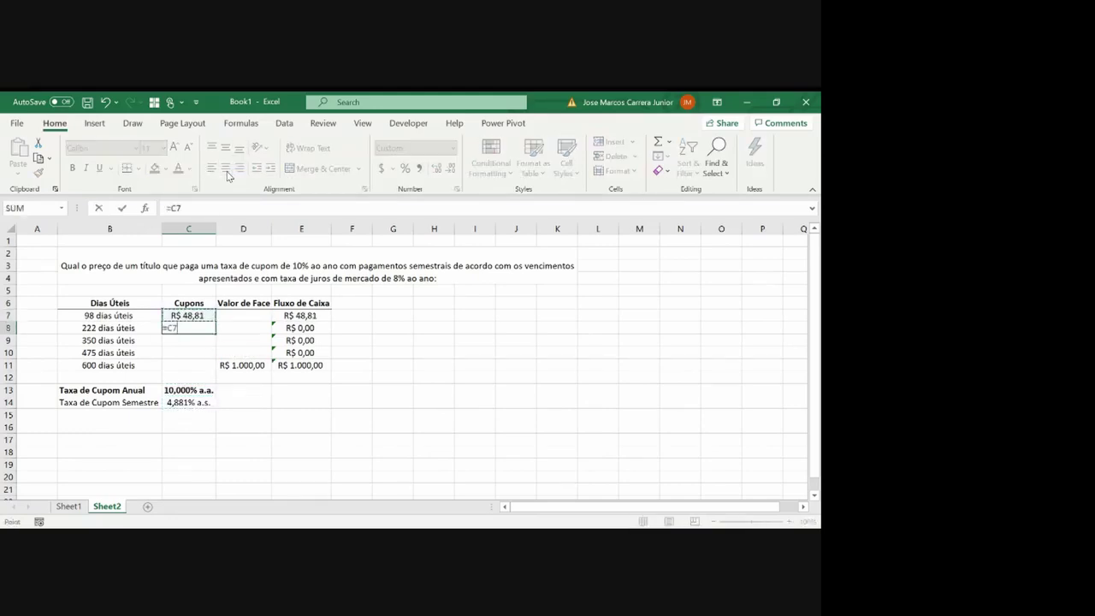
{"action": "key", "text": "Return"}
{"action": "type", "text": "="}
{"action": "key", "text": "Up"}
{"action": "key", "text": "Return"}
{"action": "type", "text": "="}
{"action": "key", "text": "Up"}
{"action": "key", "text": "Return"}
{"action": "type", "text": "="}
{"action": "key", "text": "Up"}
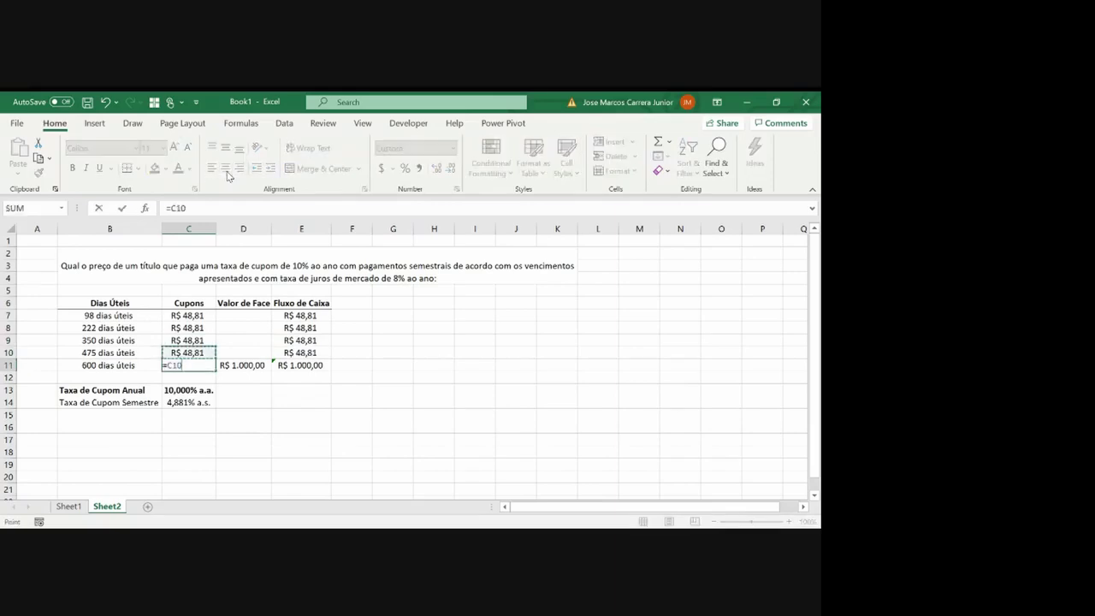
{"action": "key", "text": "Return"}
Make the Fluxo de Caixa amounts in E7:E11 bold
{"action": "key", "text": "Up"}
{"action": "key", "text": "Right"}
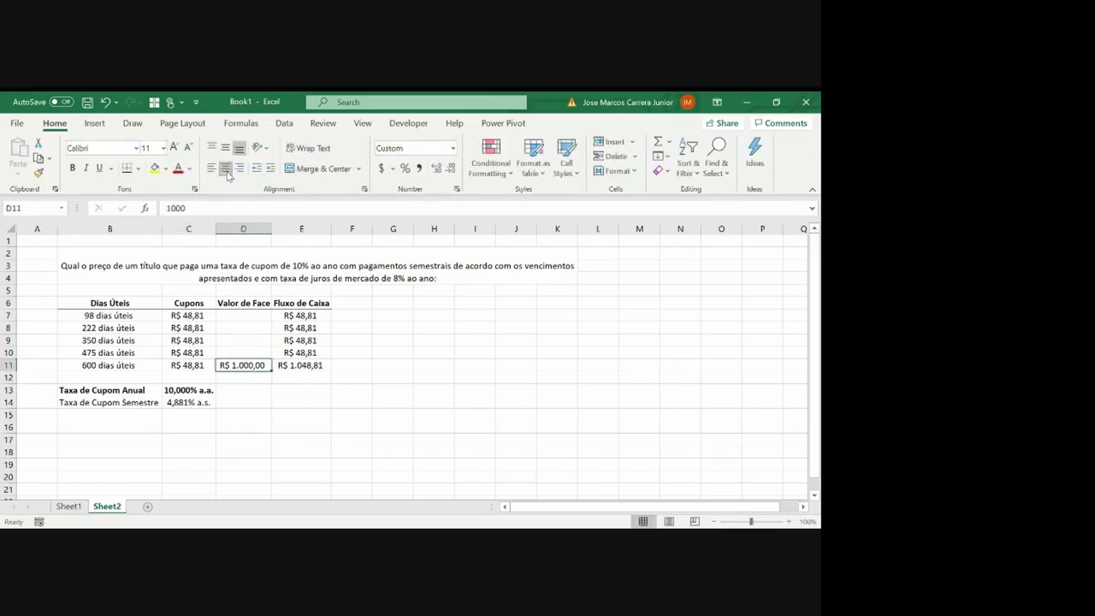
{"action": "key", "text": "Left"}
{"action": "key", "text": "Left"}
{"action": "key", "text": "Right"}
{"action": "key", "text": "Right"}
{"action": "key", "text": "Right"}
{"action": "key", "text": "ctrl+shift+Up"}
{"action": "key", "text": "shift+Down"}
{"action": "key", "text": "ctrl+b"}
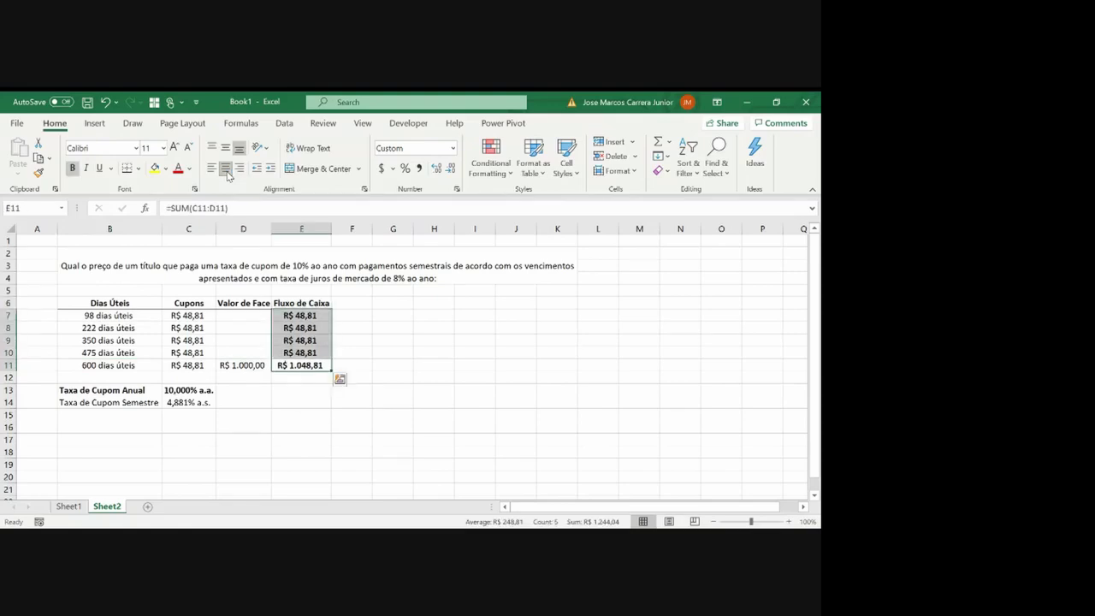
{"action": "key", "text": "Left"}
{"action": "key", "text": "Left"}
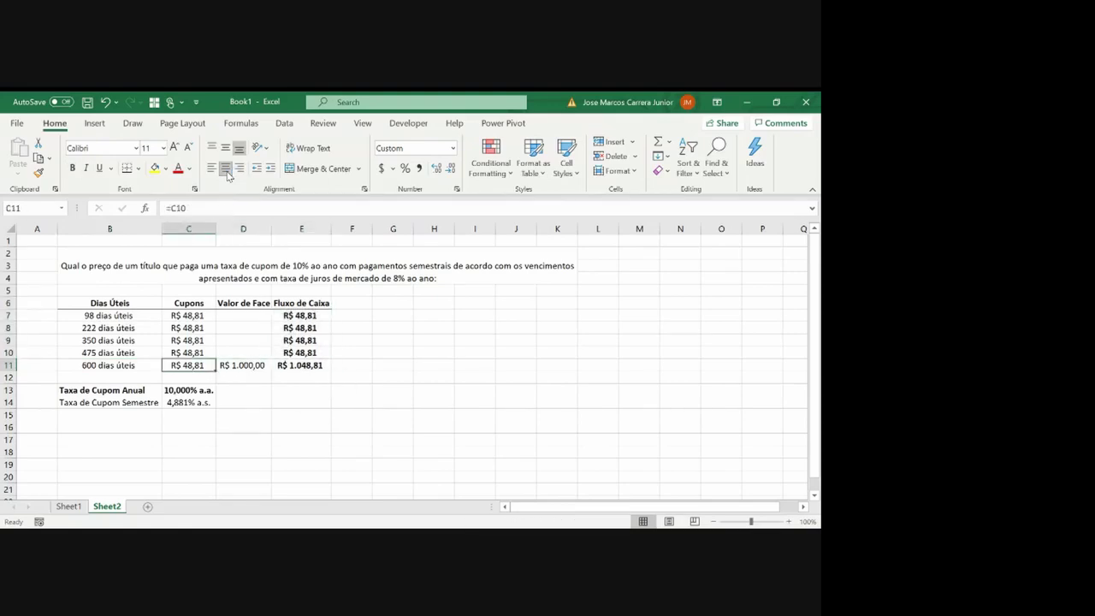
{"action": "key", "text": "Left"}
{"action": "key", "text": "Right"}
{"action": "key", "text": "Right"}
{"action": "key", "text": "Right"}
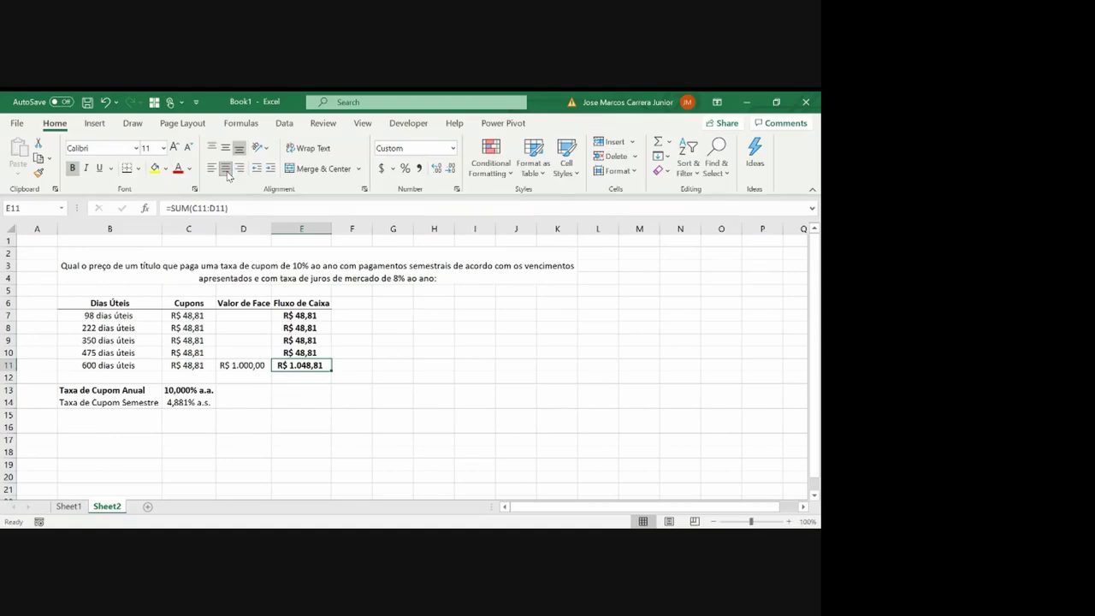
Copy the Fluxo de Caixa header from E6 into F6 and retitle the new column PV
{"action": "key", "text": "Up"}
{"action": "key", "text": "Up"}
{"action": "key", "text": "Up"}
{"action": "key", "text": "Up"}
{"action": "key", "text": "Up"}
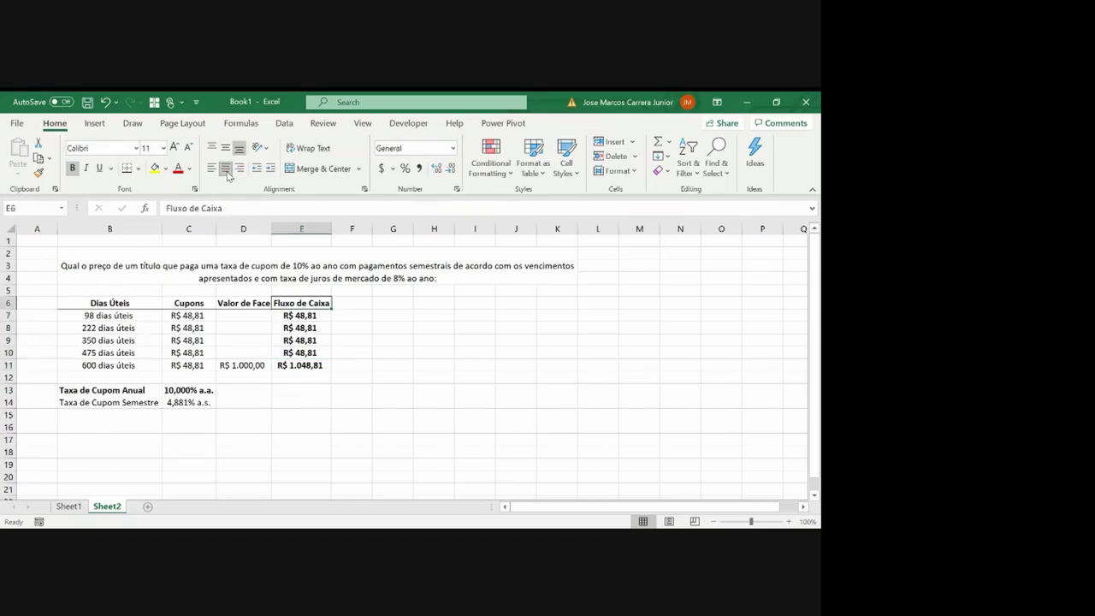
{"action": "key", "text": "ctrl+c"}
{"action": "key", "text": "Right"}
{"action": "key", "text": "ctrl+v"}
{"action": "key", "text": "Escape"}
{"action": "type", "text": "P"}
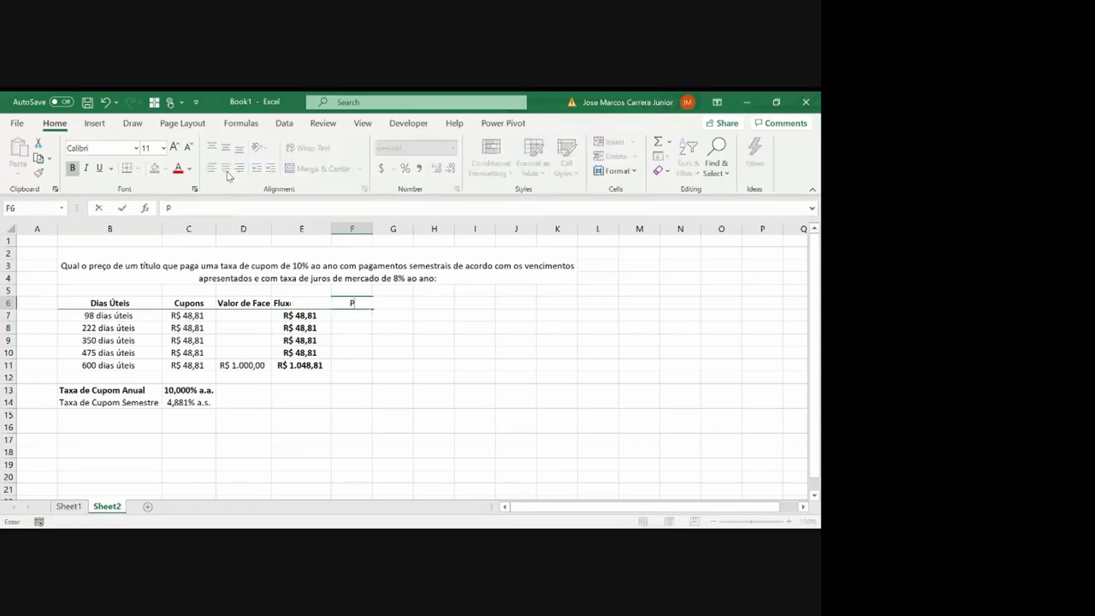
{"action": "type", "text": "V"}
{"action": "key", "text": "Left"}
{"action": "key", "text": "Down"}
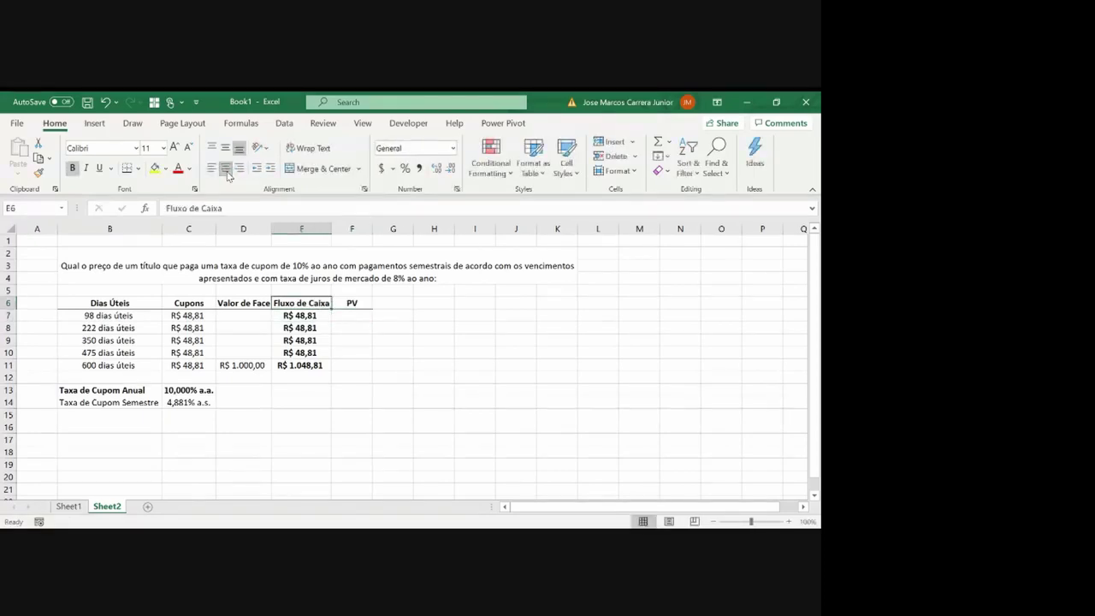
{"action": "key", "text": "Up"}
{"action": "key", "text": "ctrl+shift+Down"}
{"action": "key", "text": "ctrl+c"}
{"action": "key", "text": "Right"}
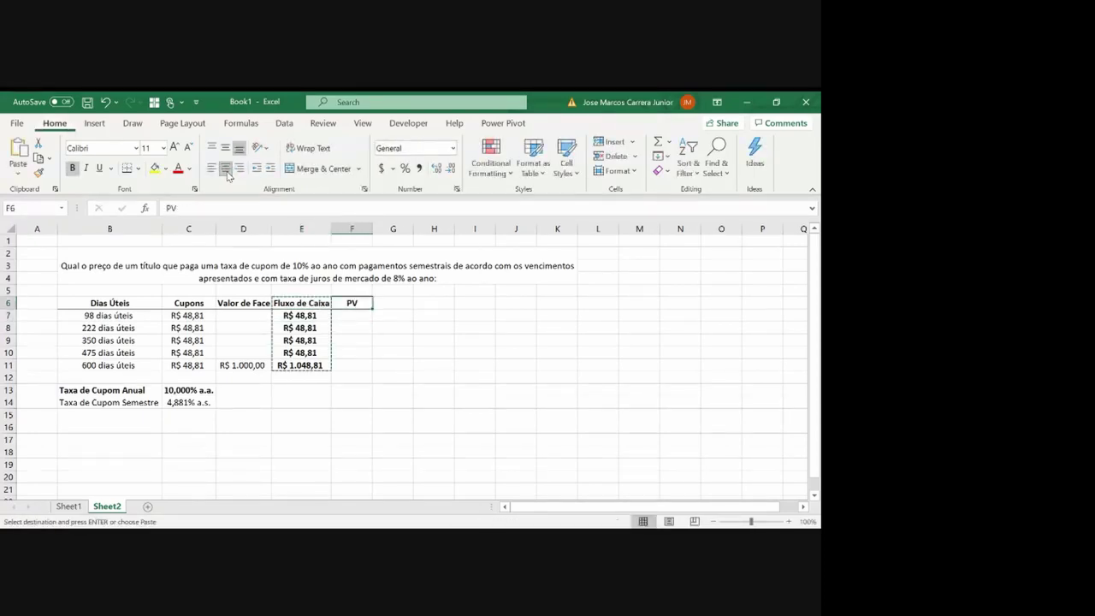
{"action": "key", "text": "ctrl+v"}
{"action": "key", "text": "ctrl+z"}
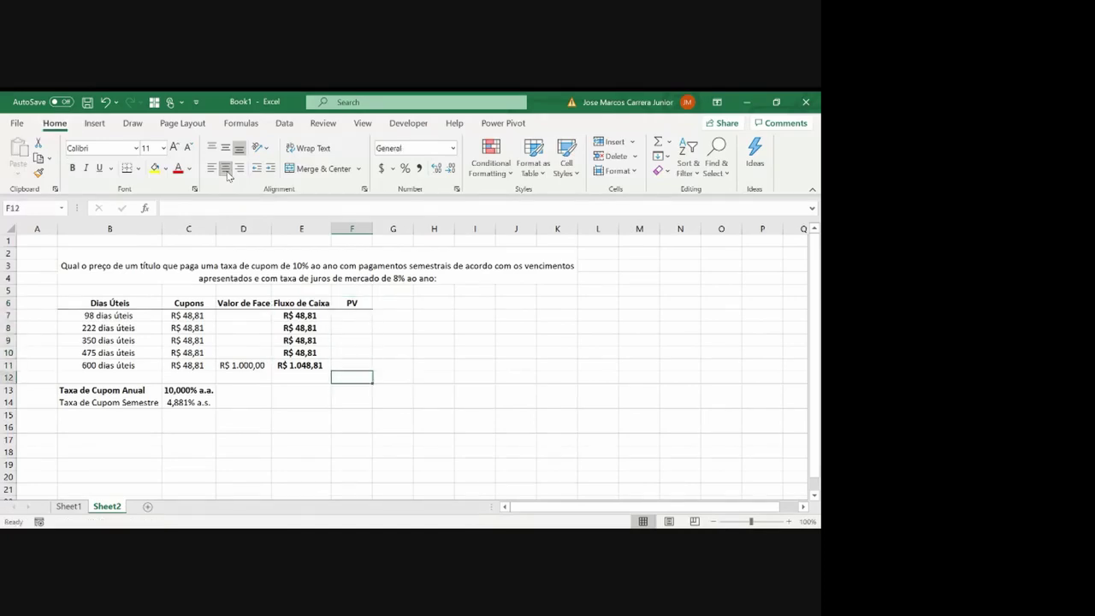
Add a bottom border along the table's last row, B11:F11
{"action": "key", "text": "shift+Left"}
{"action": "key", "text": "ctrl+shift+Left"}
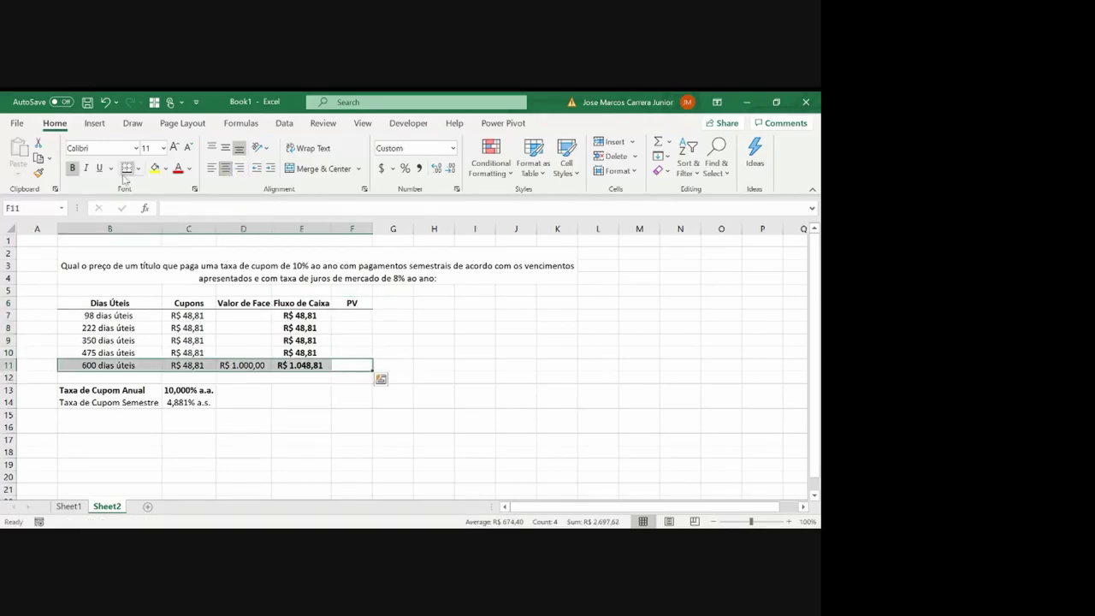
{"action": "key", "text": "Right"}
{"action": "key", "text": "Left"}
{"action": "key", "text": "Up"}
{"action": "key", "text": "Left"}
{"action": "key", "text": "Up"}
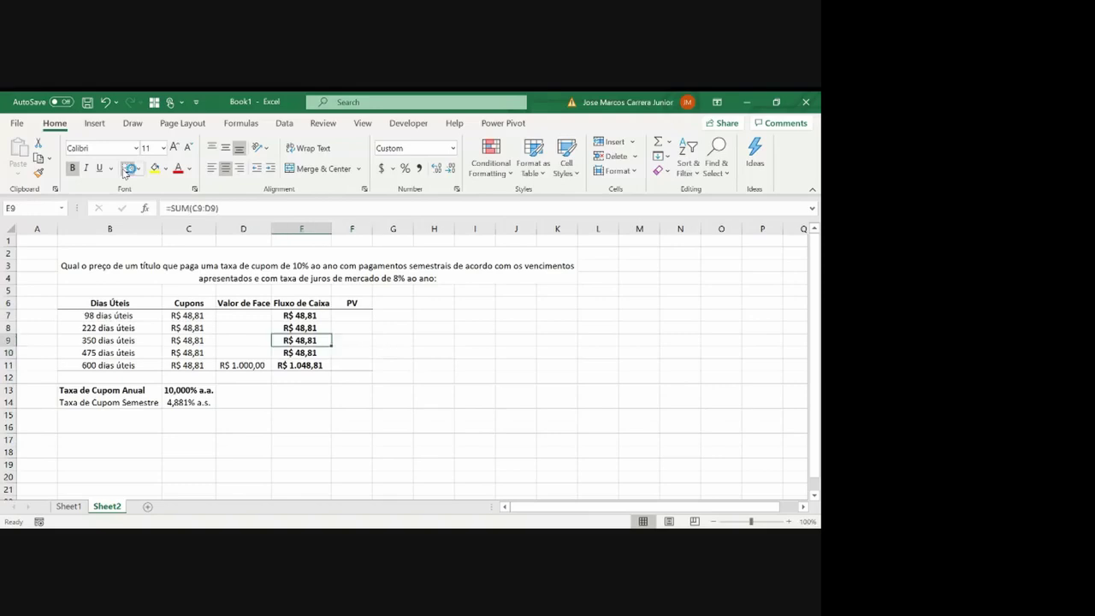
{"action": "key", "text": "Up"}
{"action": "key", "text": "Up"}
{"action": "key", "text": "Right"}
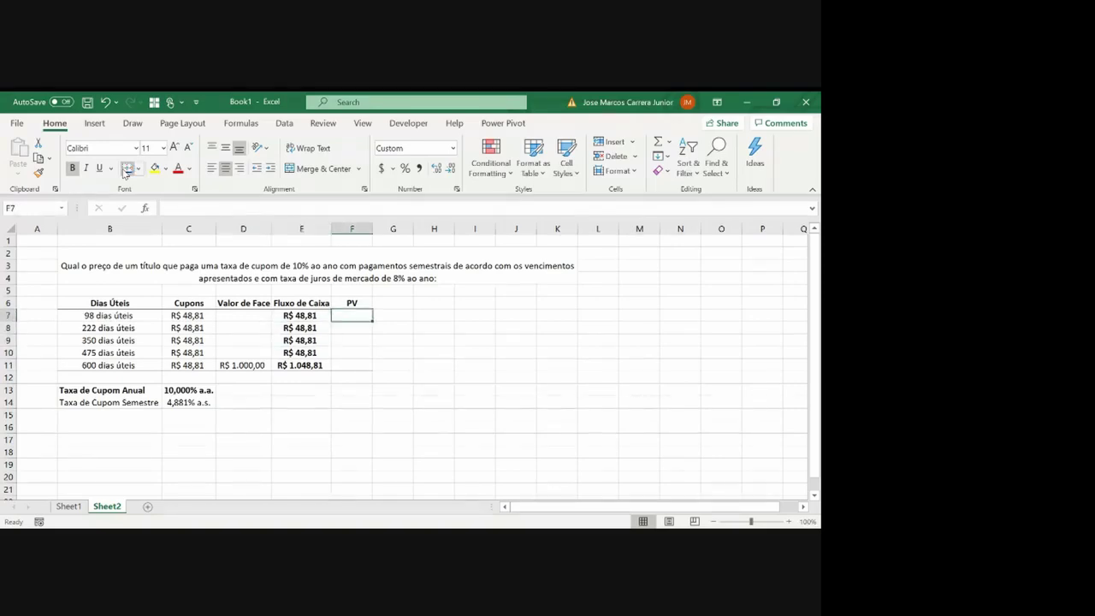
{"action": "type", "text": "="}
{"action": "key", "text": "Left"}
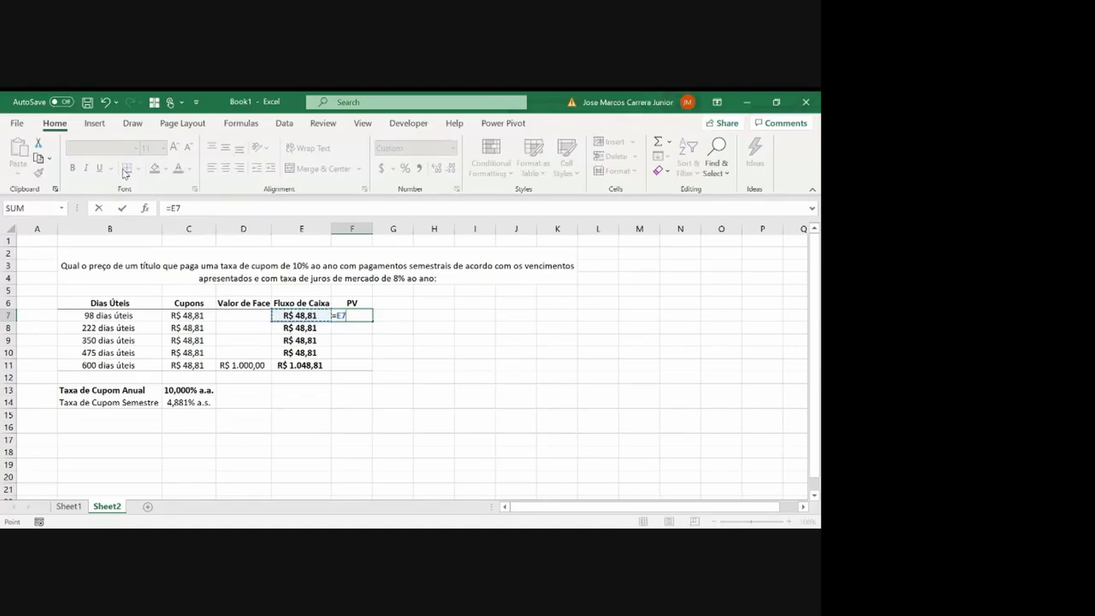
{"action": "type", "text": "/(1+"}
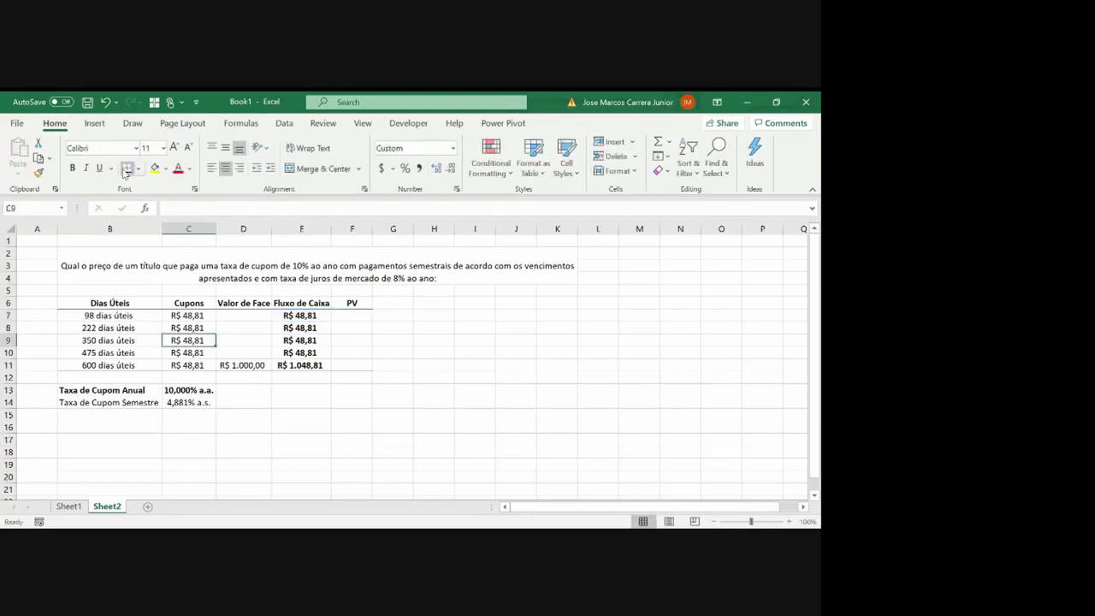
Copy the annual coupon rate label and value from B13:C13 into B16:C16
{"action": "key", "text": "Down"}
{"action": "key", "text": "Down"}
{"action": "key", "text": "Down"}
{"action": "key", "text": "Down"}
{"action": "key", "text": "Left"}
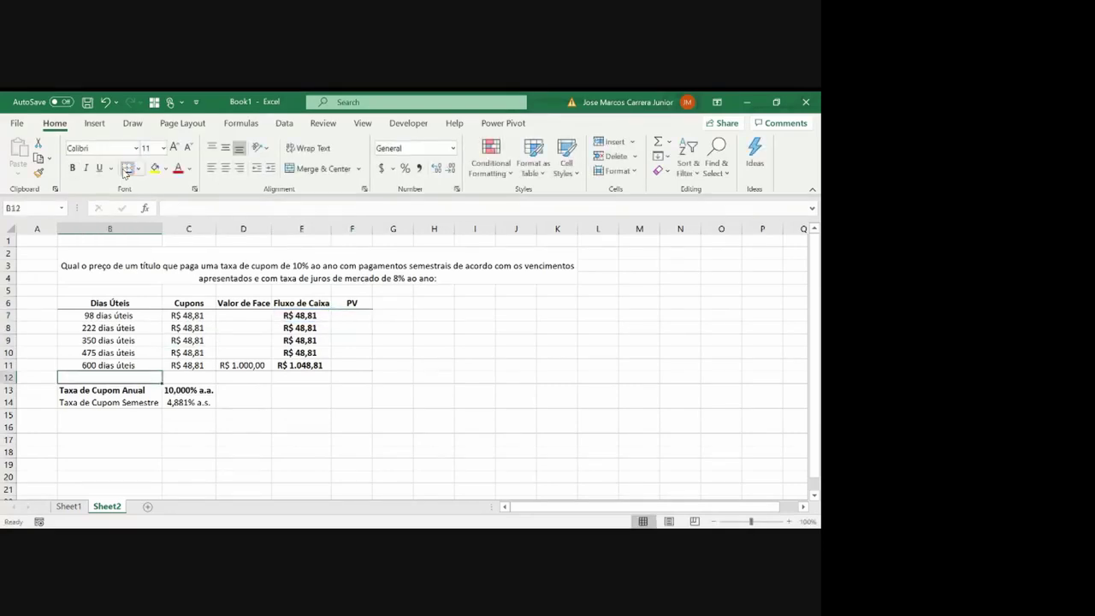
{"action": "key", "text": "Right"}
{"action": "key", "text": "Left"}
{"action": "key", "text": "Down"}
{"action": "key", "text": "Up"}
{"action": "key", "text": "shift+Right"}
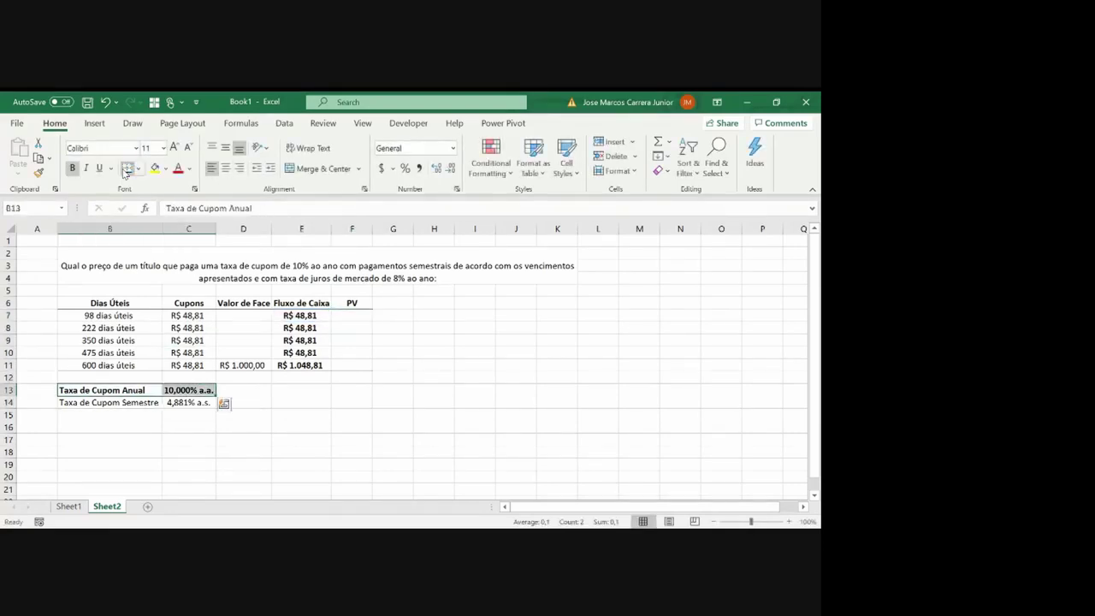
{"action": "key", "text": "ctrl+c"}
{"action": "key", "text": "Down"}
{"action": "key", "text": "Down"}
{"action": "key", "text": "Down"}
{"action": "key", "text": "ctrl+v"}
{"action": "key", "text": "Escape"}
{"action": "key", "text": "Right"}
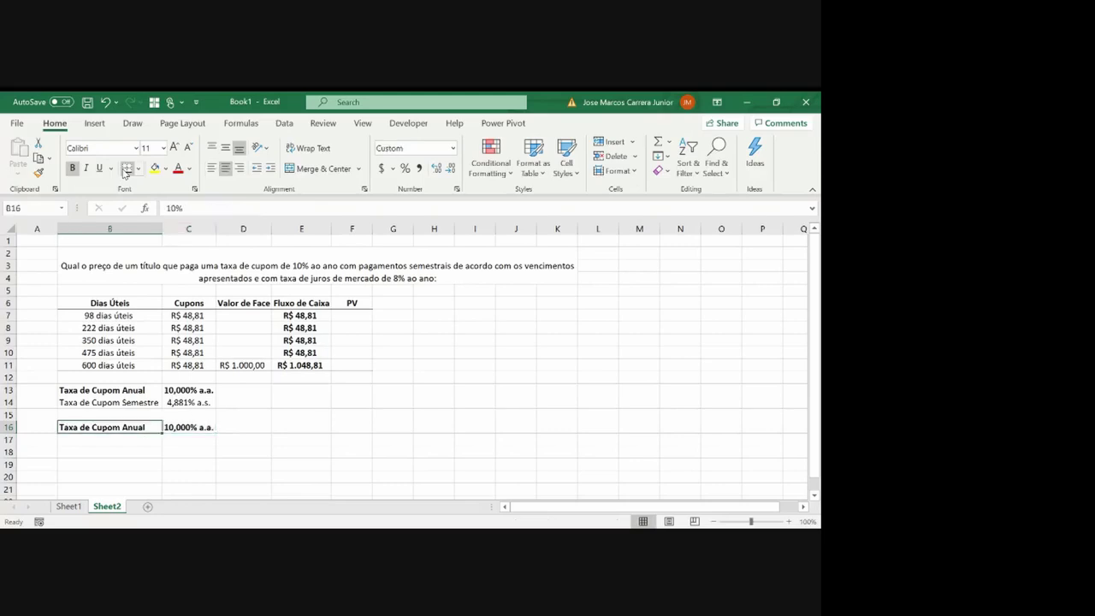
Set the rate in C16 to 8% and change its label in B16 to Ytm
{"action": "key", "text": "Left"}
{"action": "key", "text": "Right"}
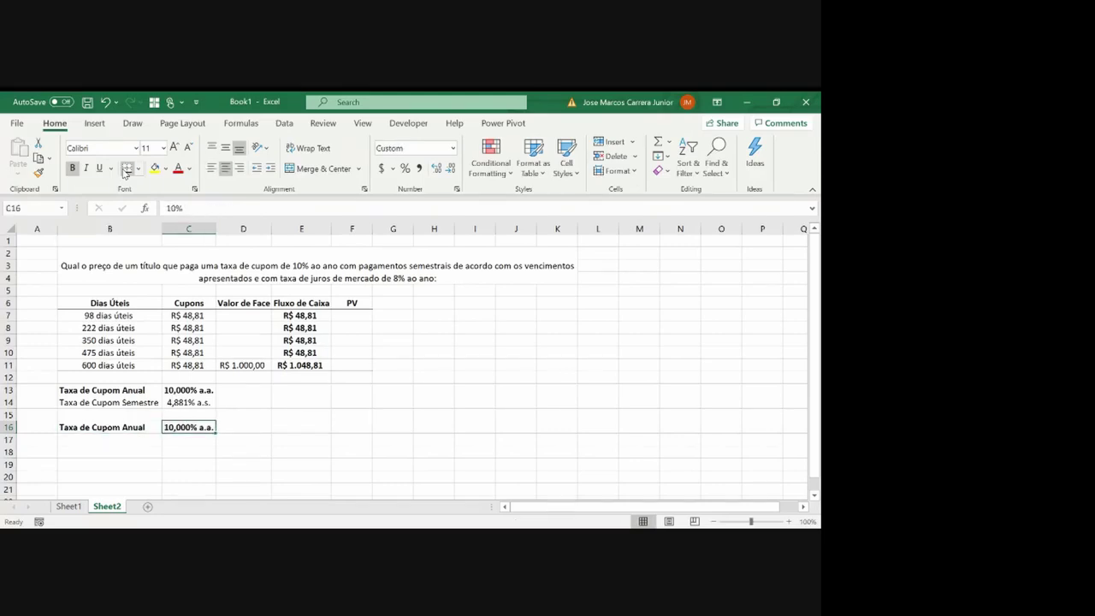
{"action": "type", "text": "8%"}
{"action": "key", "text": "ctrl+Return"}
{"action": "key", "text": "Left"}
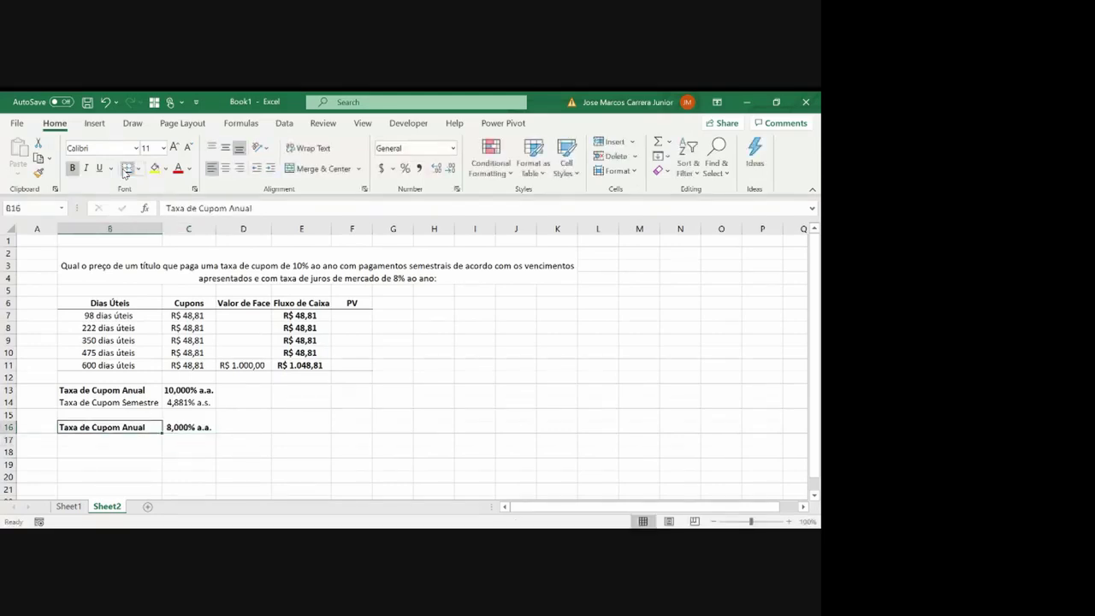
{"action": "type", "text": "Ytm"}
{"action": "key", "text": "Right"}
Begin the PV formula in F7 by dividing the cash flow E7 by (1+C16)
{"action": "key", "text": "Right"}
{"action": "key", "text": "Right"}
{"action": "key", "text": "Right"}
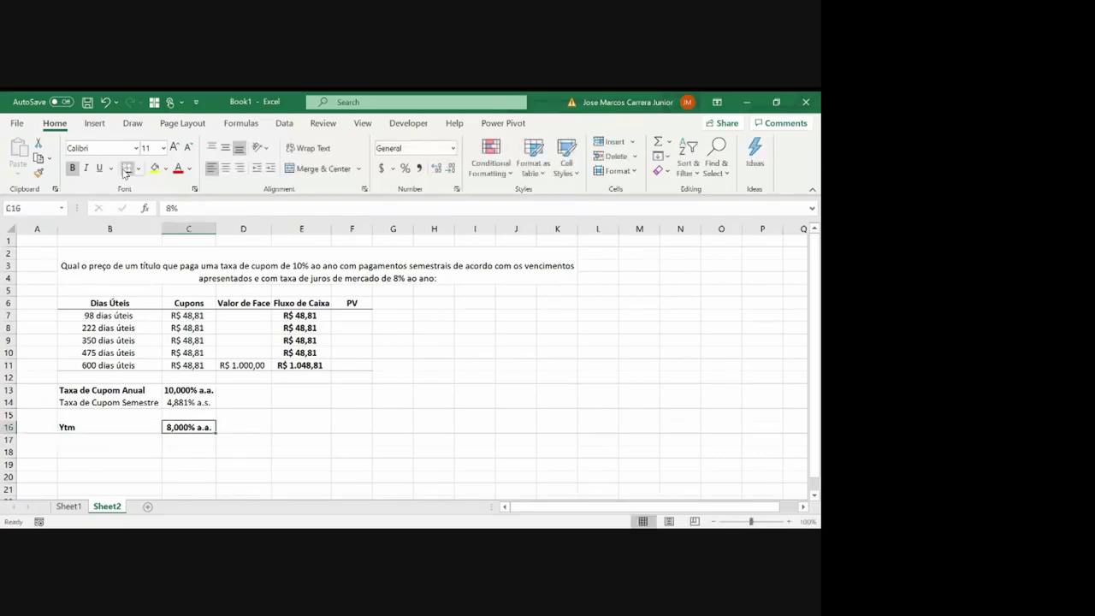
{"action": "key", "text": "ctrl+Up"}
{"action": "key", "text": "Down"}
{"action": "type", "text": "="}
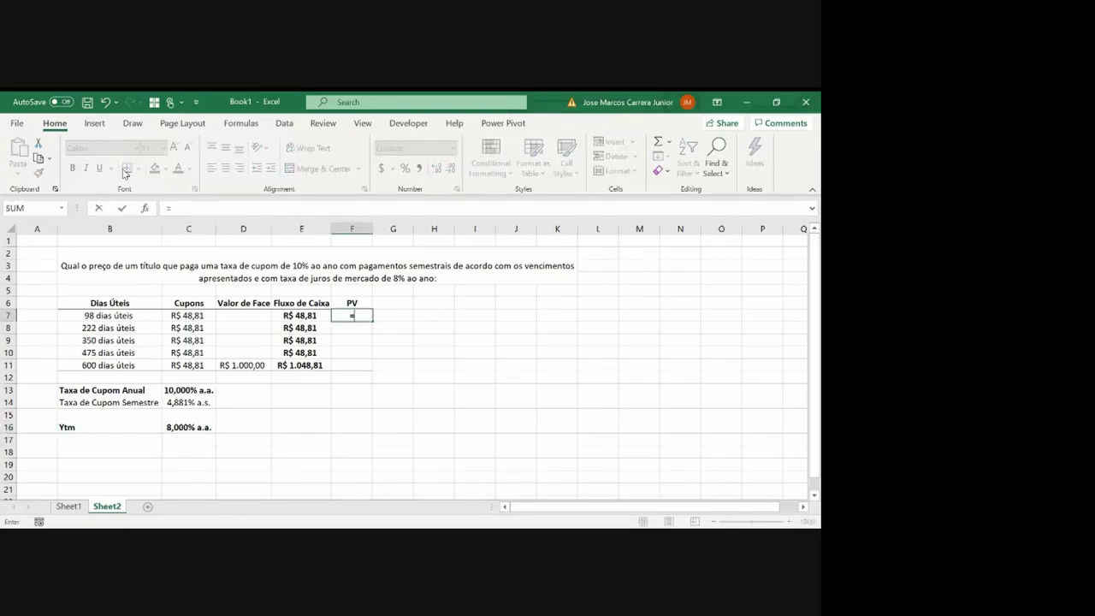
{"action": "key", "text": "Left"}
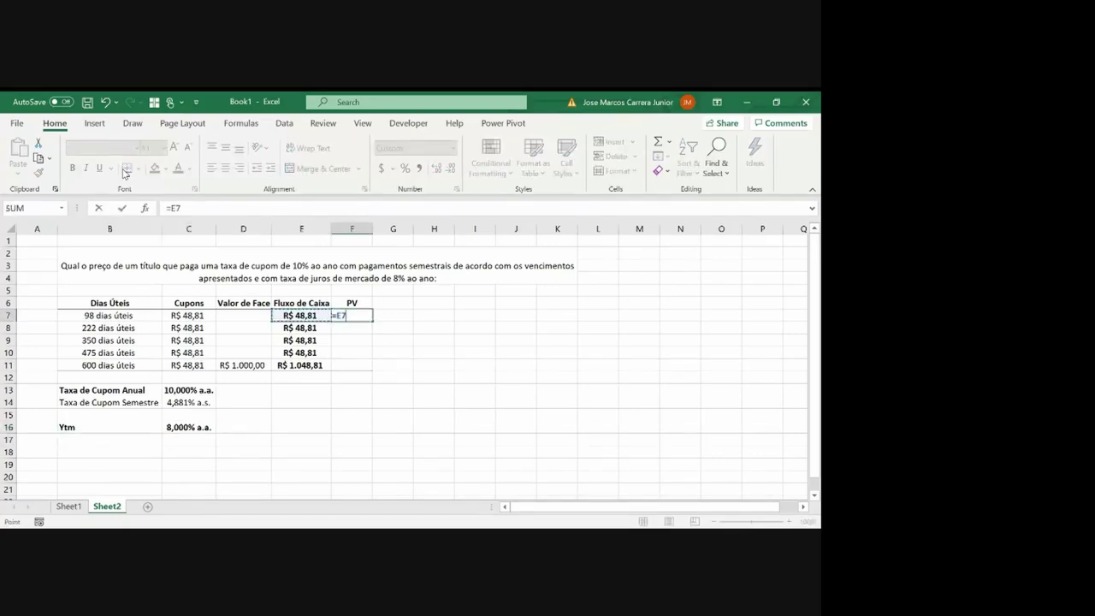
{"action": "type", "text": "/(1+"}
{"action": "key", "text": "Down"}
{"action": "key", "text": "Down"}
{"action": "key", "text": "Down"}
{"action": "key", "text": "Down"}
{"action": "key", "text": "Down"}
{"action": "key", "text": "Down"}
{"action": "key", "text": "Down"}
{"action": "key", "text": "Down"}
{"action": "key", "text": "Down"}
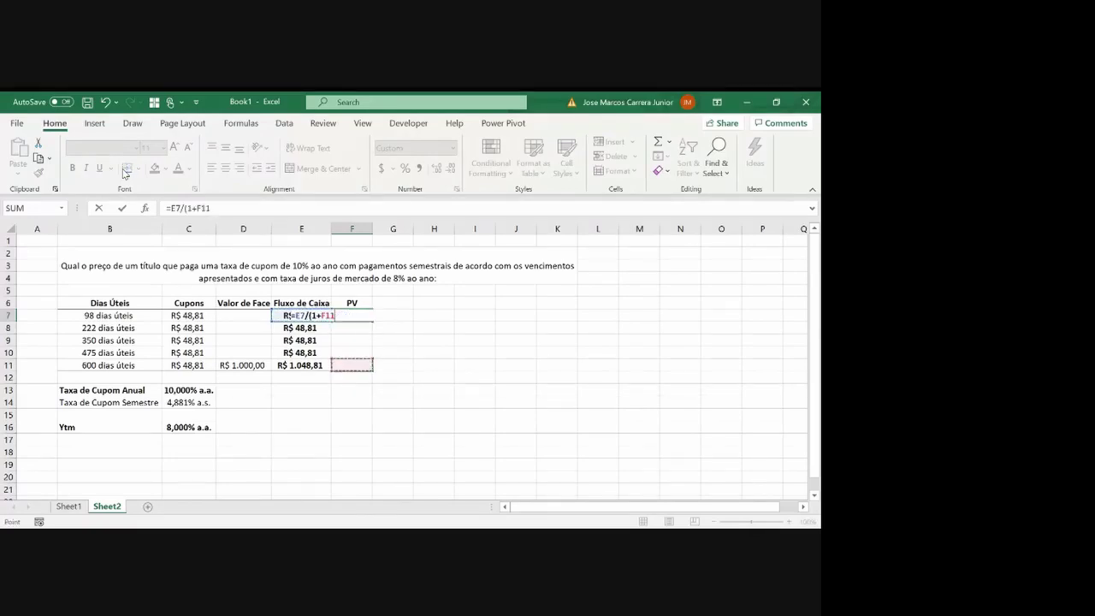
{"action": "key", "text": "Left"}
{"action": "key", "text": "Left"}
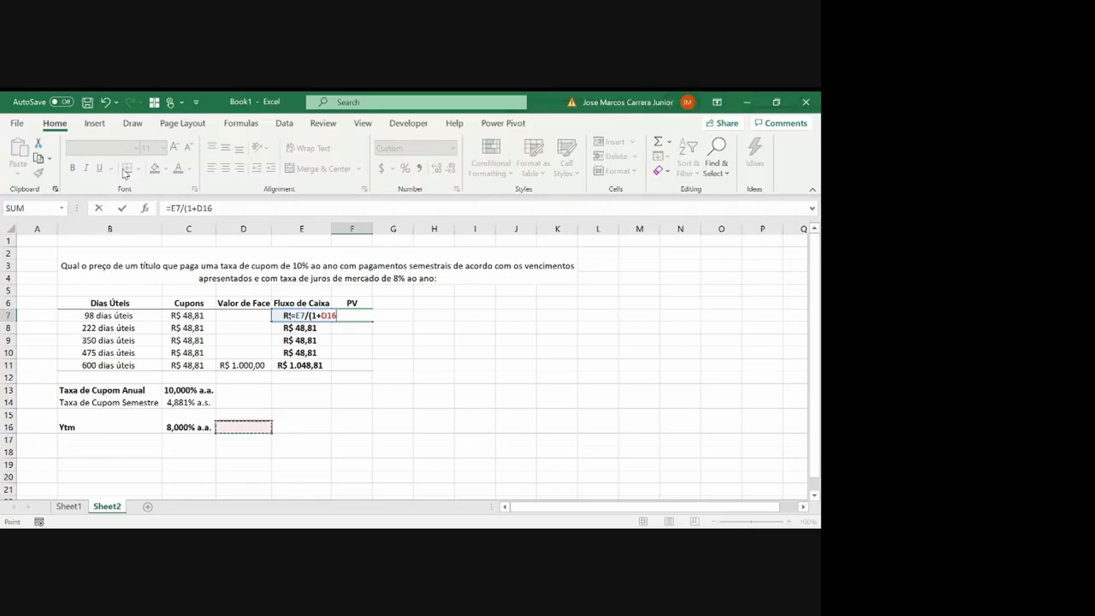
{"action": "key", "text": "Left"}
{"action": "type", "text": ")"}
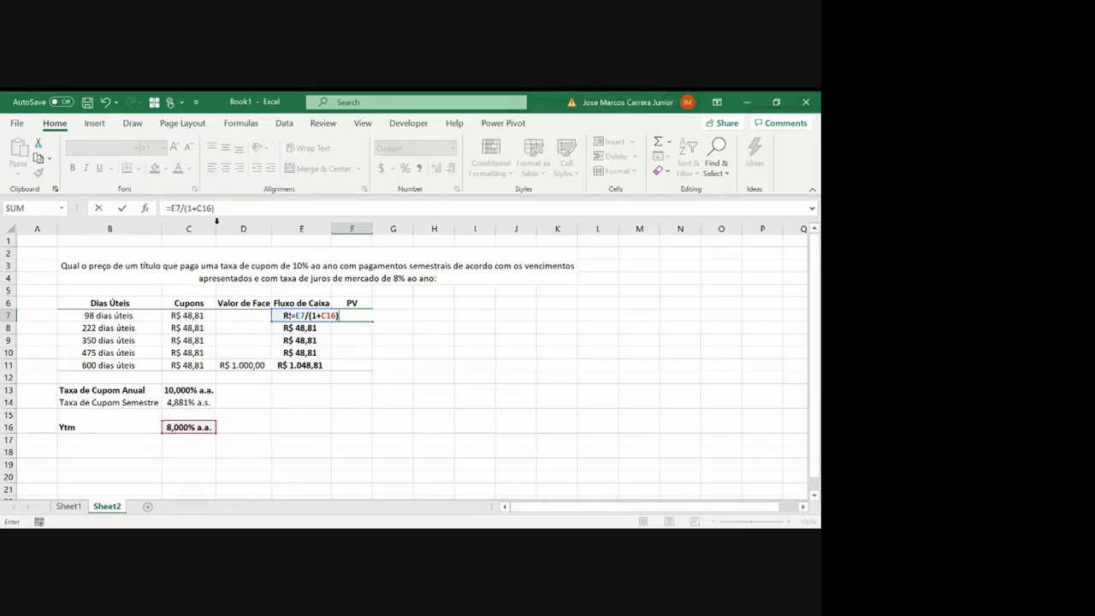
Make the C16 reference absolute and complete the F7 formula as =E7/(1+$C$16)^(B7/252)
{"action": "left_click", "coordinate": [208, 208]}
{"action": "key", "text": "F4"}
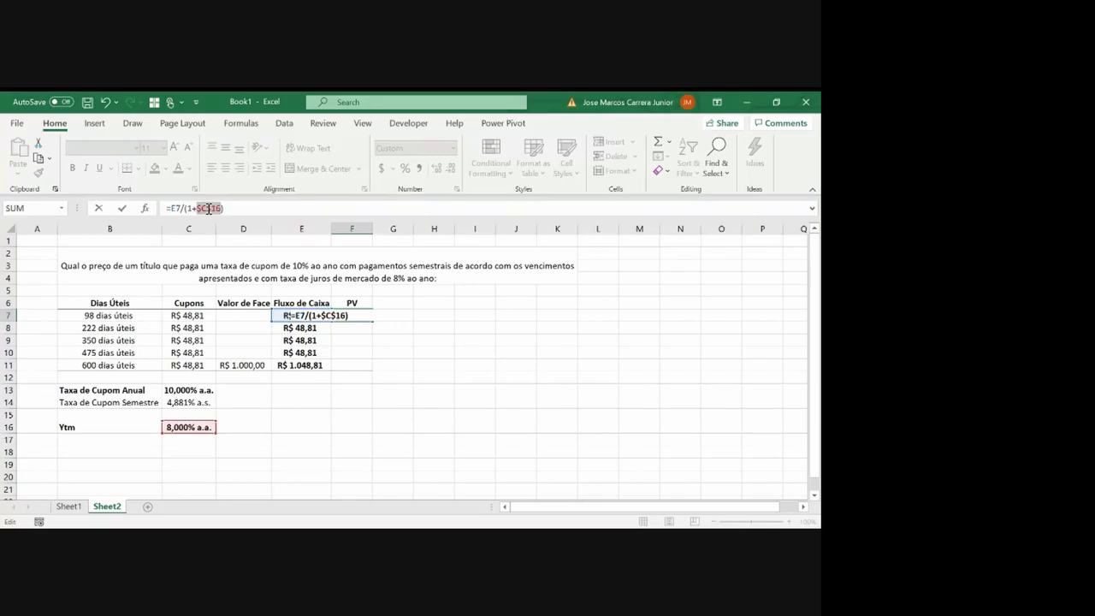
{"action": "left_click", "coordinate": [232, 208]}
{"action": "left_click", "coordinate": [142, 315]}
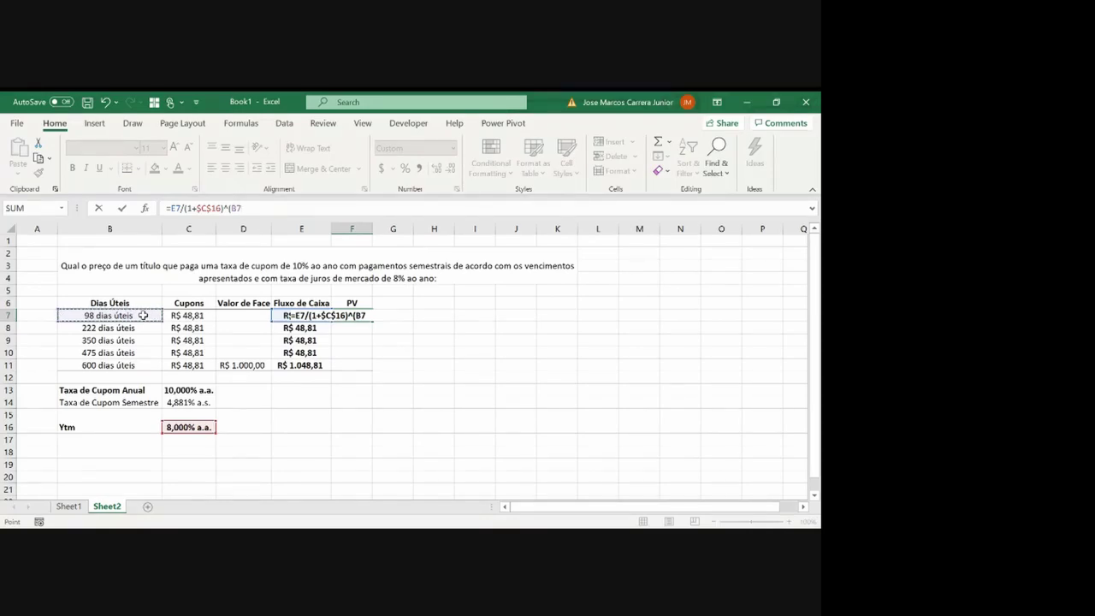
{"action": "type", "text": "/252)"}
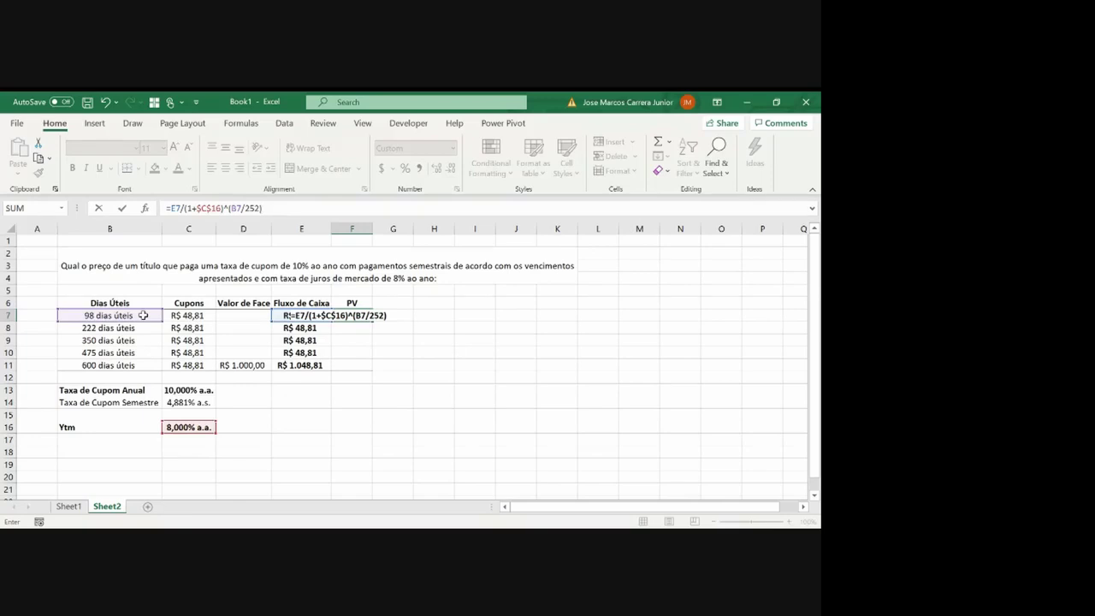
{"action": "key", "text": "Return"}
{"action": "key", "text": "Up"}
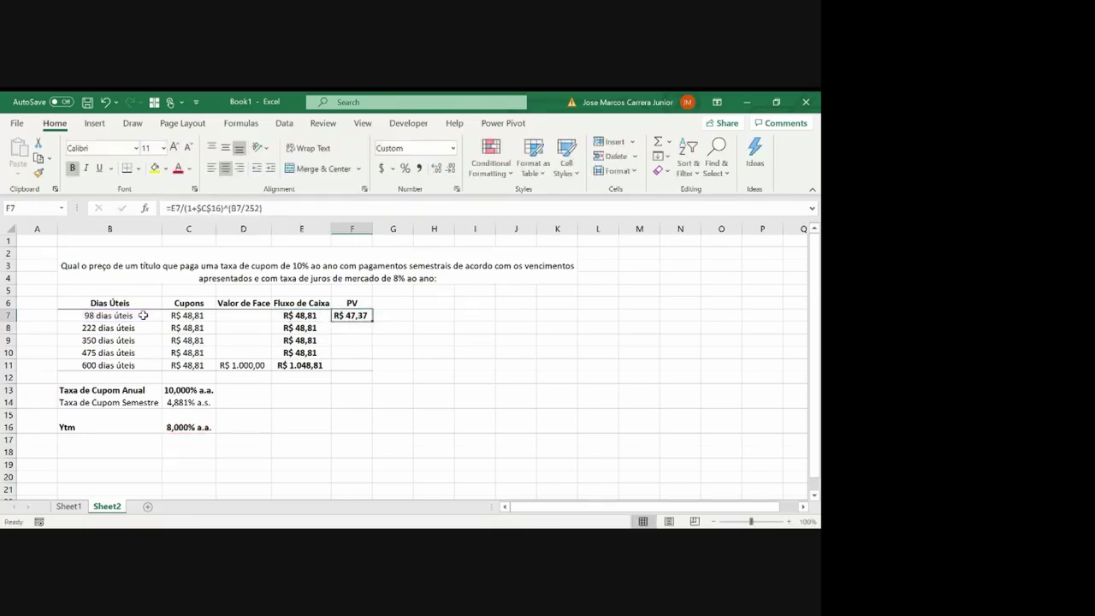
{"action": "key", "text": "Left"}
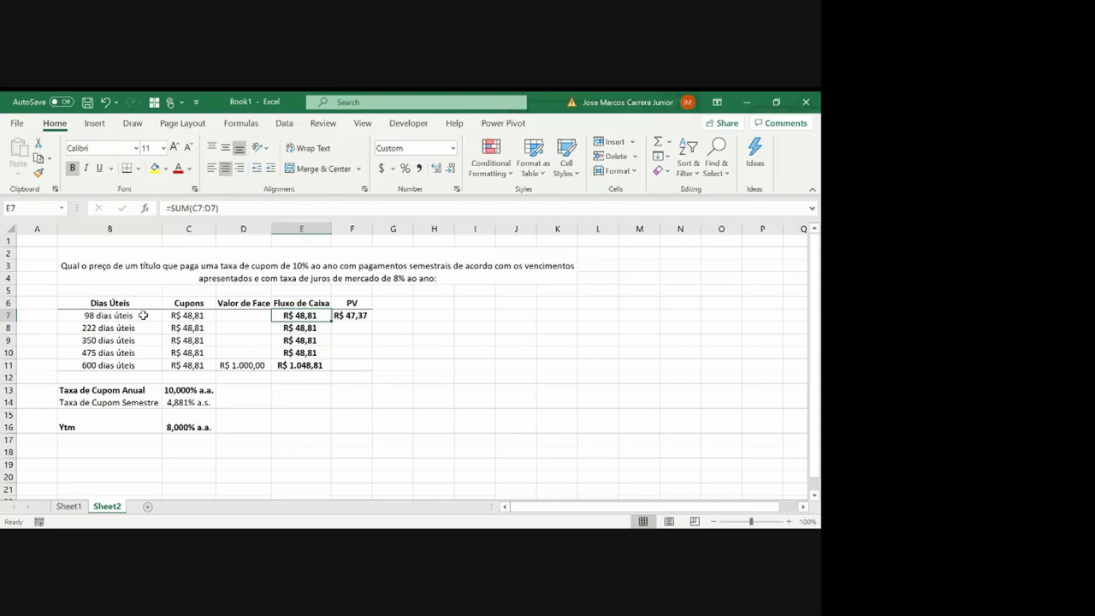
Rewrite the rate label in B16 in capitals as YTM
{"action": "left_click", "coordinate": [156, 426]}
{"action": "type", "text": "Y"}
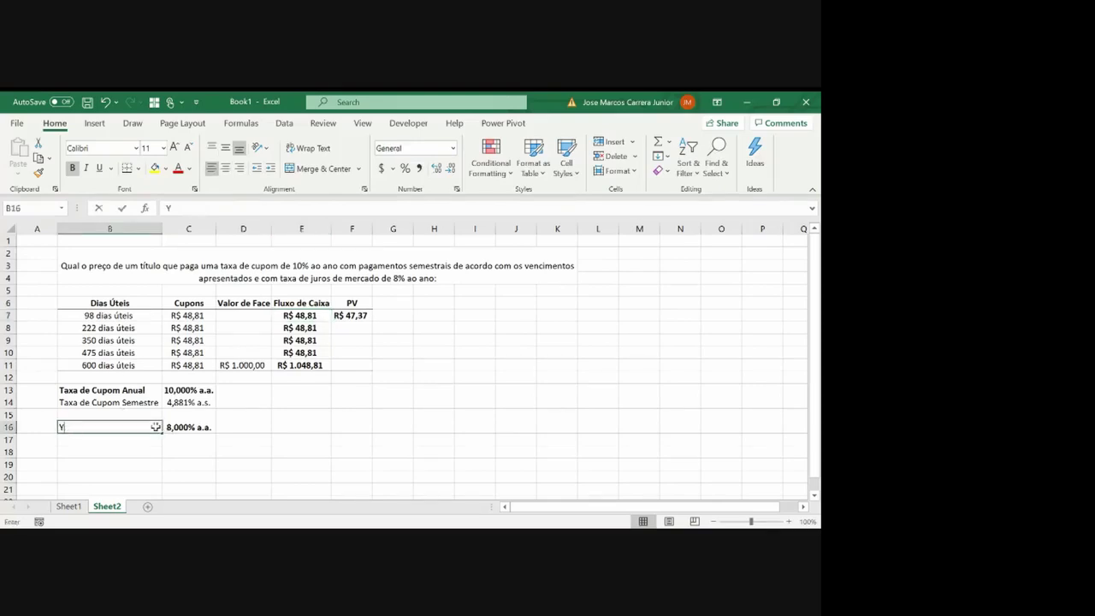
{"action": "type", "text": "TM"}
{"action": "key", "text": "Return"}
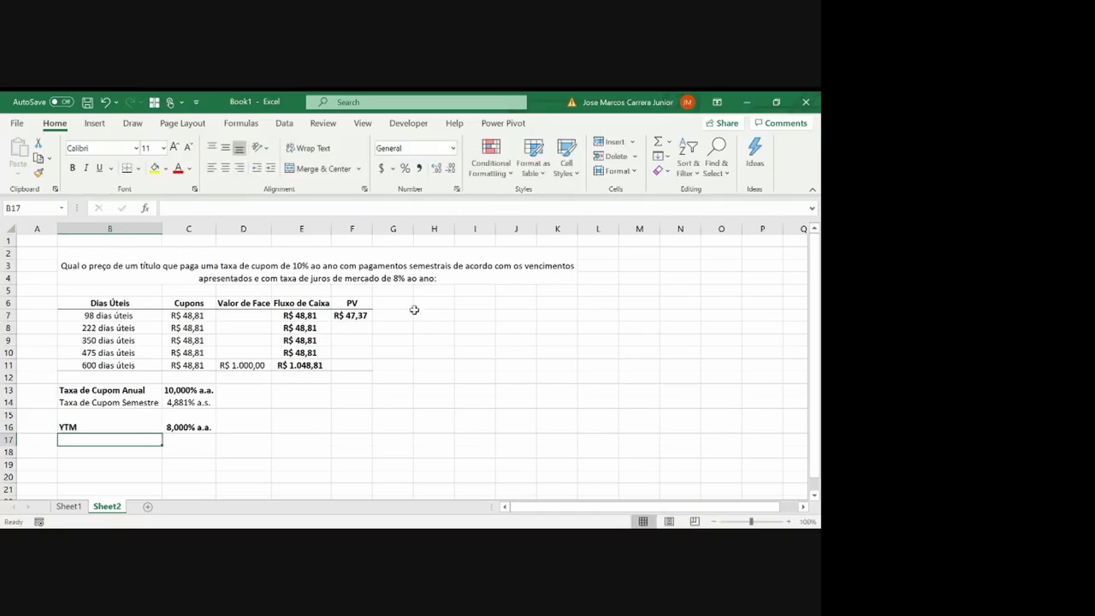
Copy the PV formula from F7 down to F8:F11
{"action": "left_click", "coordinate": [363, 315]}
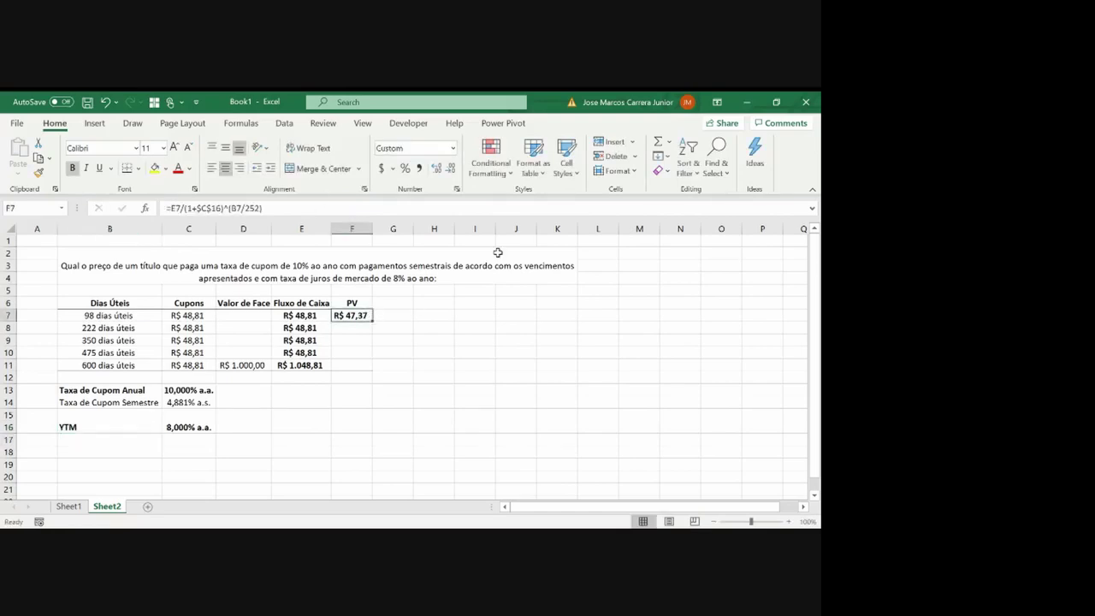
{"action": "key", "text": "ctrl+c"}
{"action": "key", "text": "Down"}
{"action": "key", "text": "shift+Down"}
{"action": "key", "text": "shift+Down"}
{"action": "key", "text": "shift+Down"}
{"action": "key", "text": "ctrl+v"}
{"action": "key", "text": "Right"}
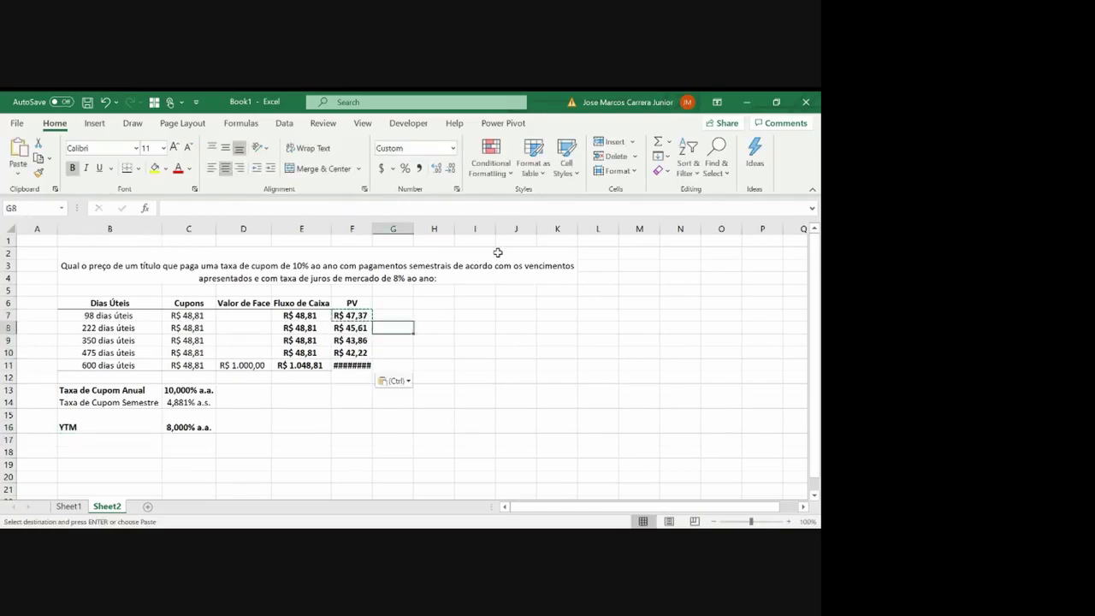
{"action": "key", "text": "Escape"}
Autofit the width of column F to its contents
{"action": "key", "text": "Left"}
{"action": "key", "text": "Down"}
{"action": "key", "text": "Down"}
{"action": "key", "text": "Down"}
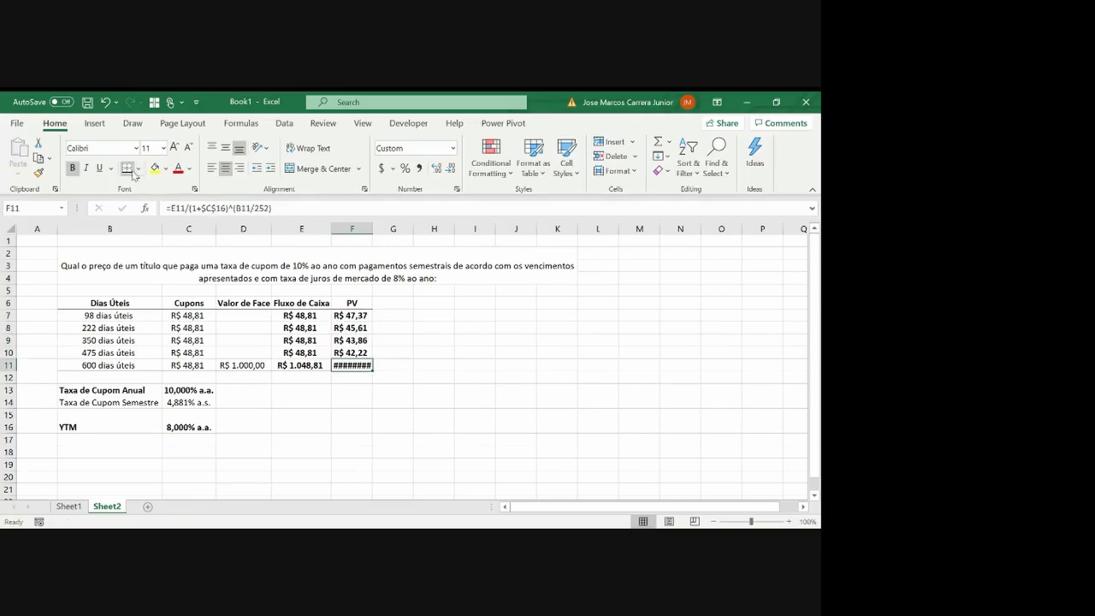
{"action": "double_click", "coordinate": [372, 229]}
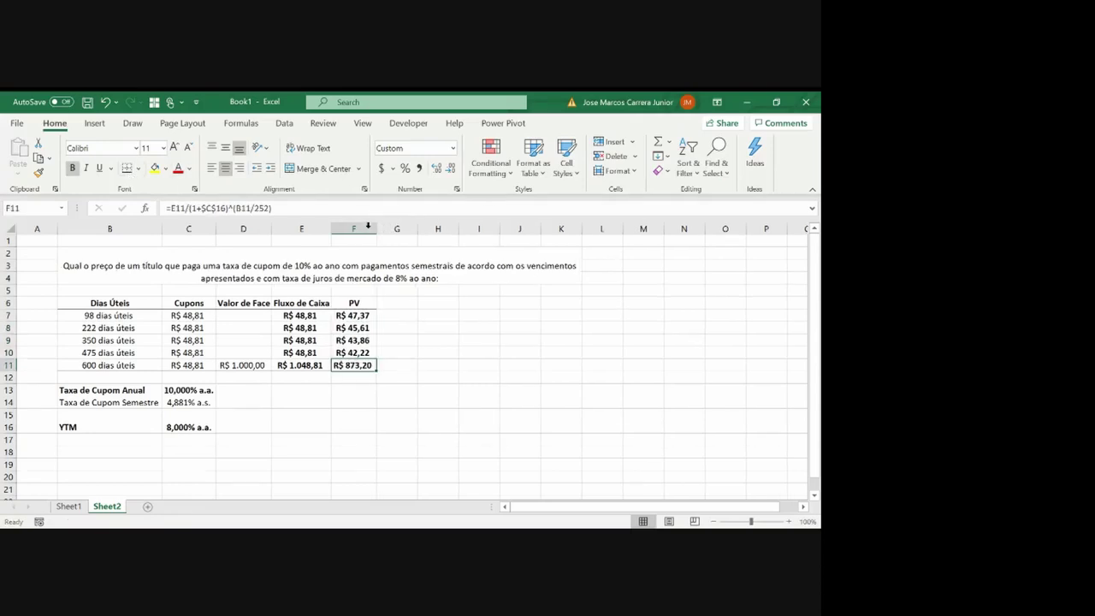
Write the reference formula PV = FV/(1+i)^n as text in cell H7
{"action": "left_click", "coordinate": [448, 317]}
{"action": "type", "text": "PV"}
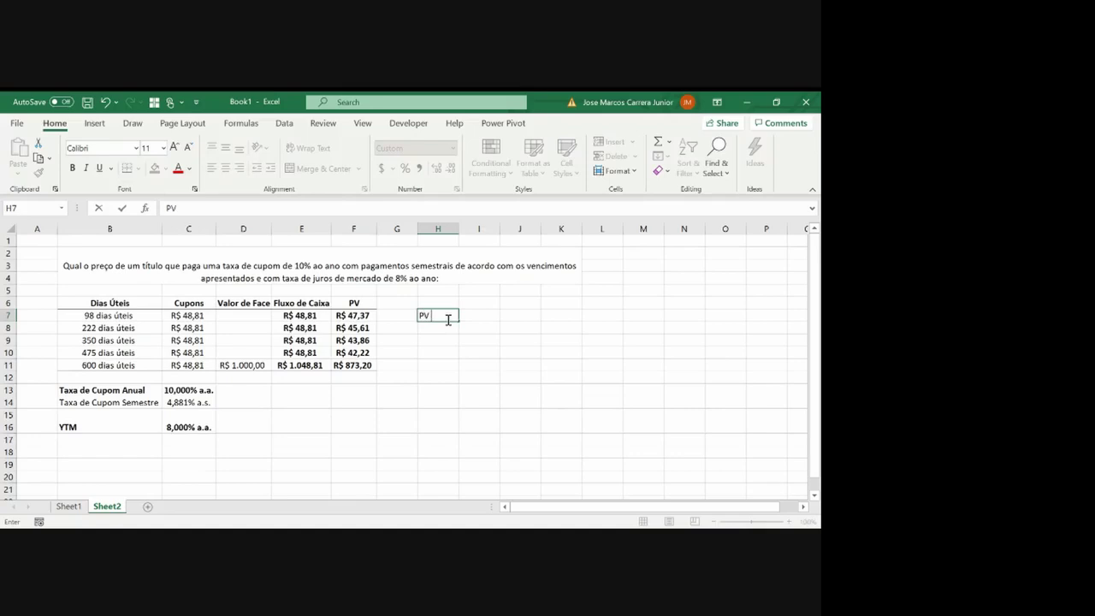
{"action": "type", "text": " = FV/(1+i)^n"}
{"action": "key", "text": "ctrl+Return"}
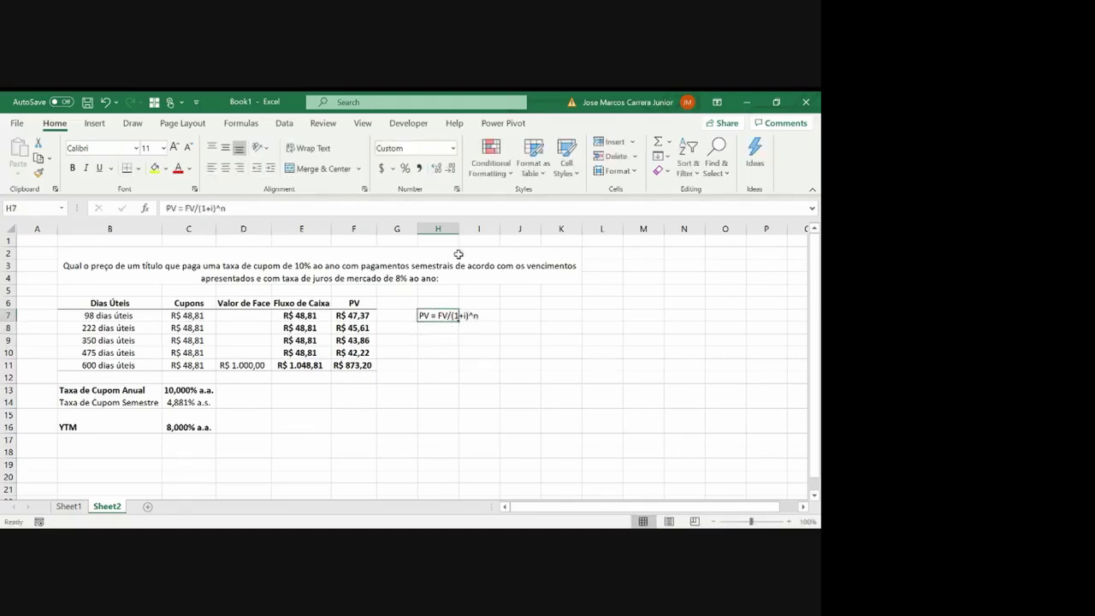
Calculate the first cash flow's present value in G7 with =PV($C$16;B7/252;0;E7;0), locking the YTM reference
{"action": "left_click", "coordinate": [387, 319]}
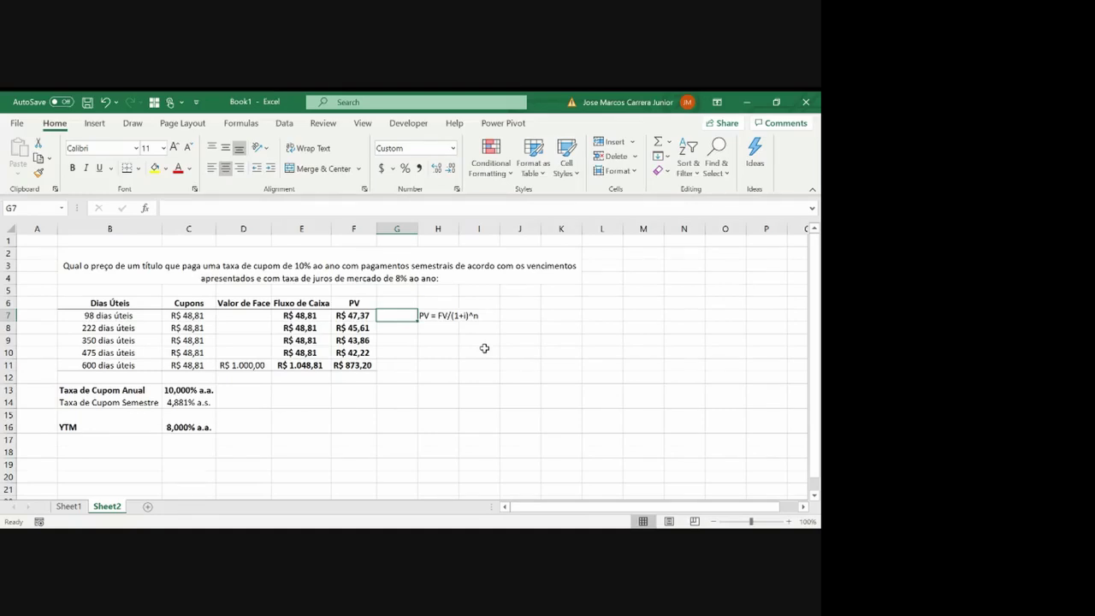
{"action": "type", "text": "=pv"}
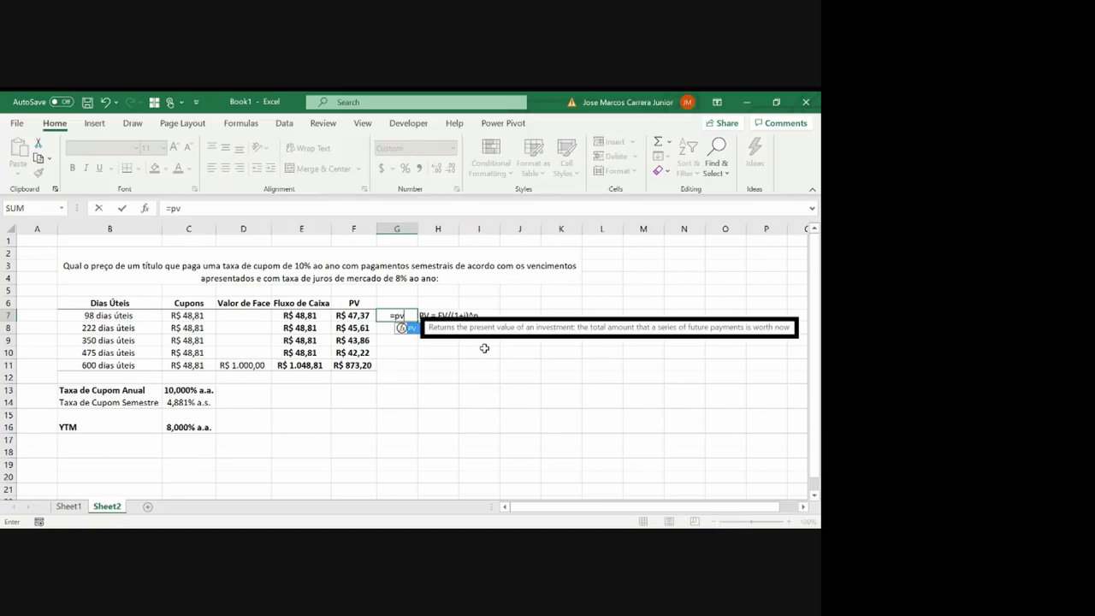
{"action": "type", "text": "("}
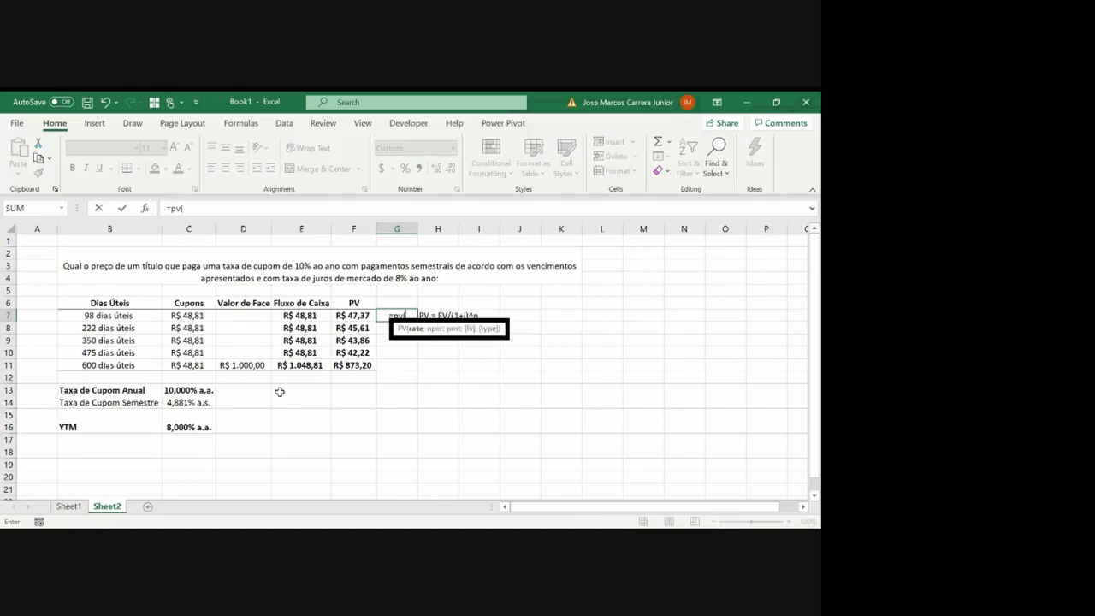
{"action": "left_click", "coordinate": [190, 427]}
{"action": "key", "text": "F4"}
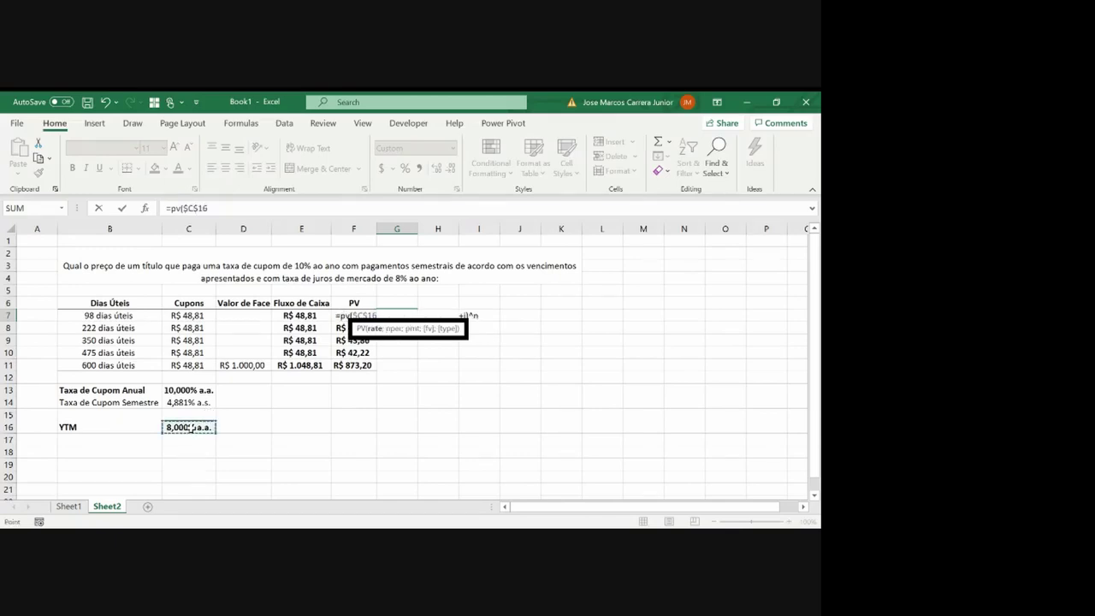
{"action": "type", "text": ";"}
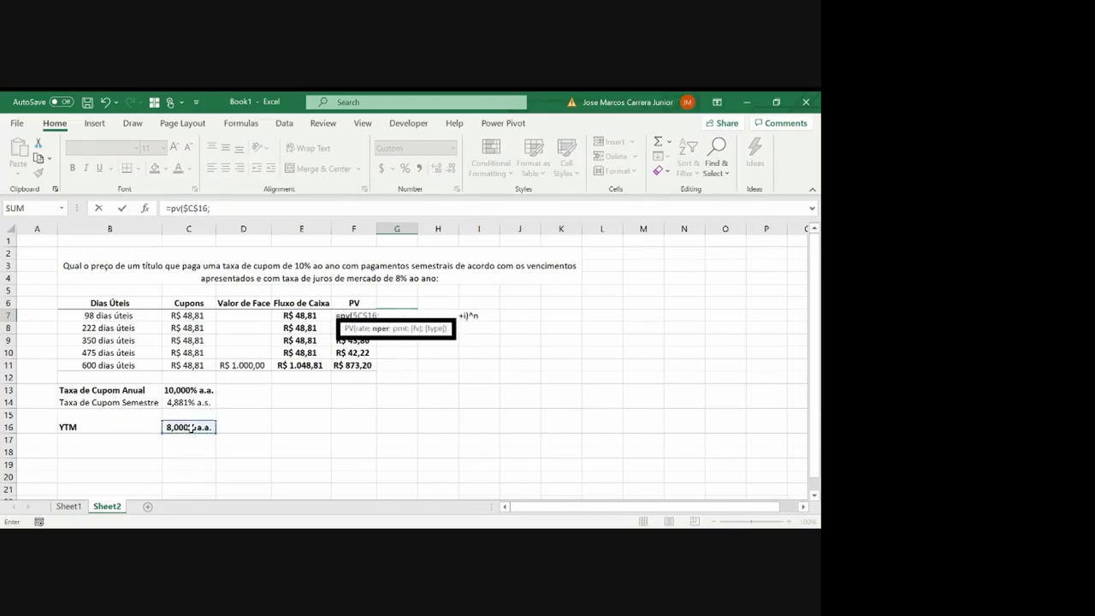
{"action": "left_click", "coordinate": [114, 315]}
{"action": "type", "text": "/25"}
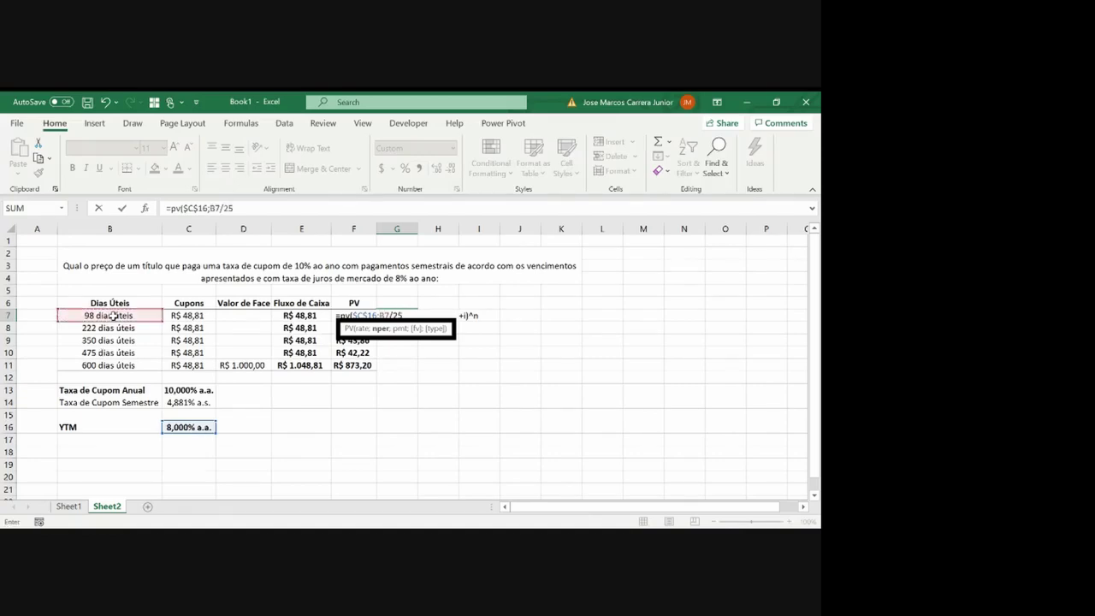
{"action": "type", "text": "2;0;"}
{"action": "left_click", "coordinate": [177, 315]}
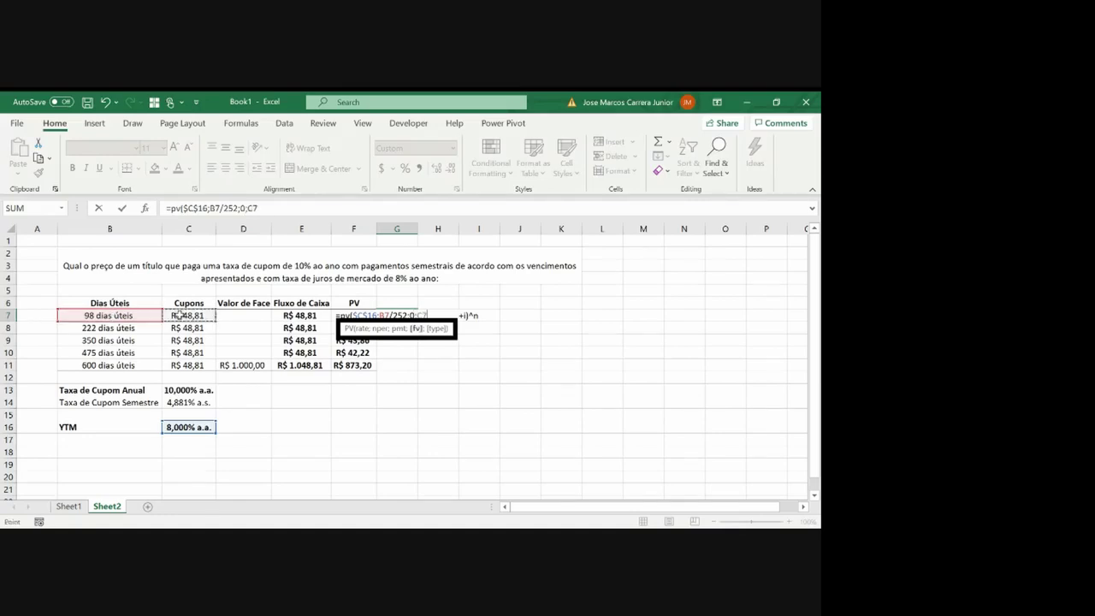
{"action": "left_click", "coordinate": [281, 317]}
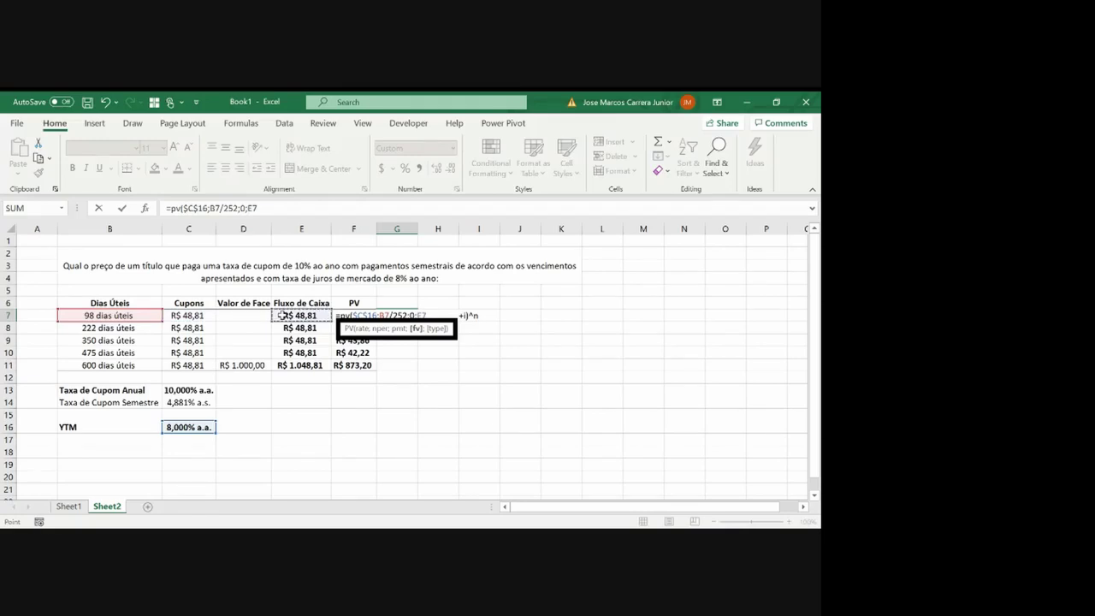
{"action": "type", "text": ";"}
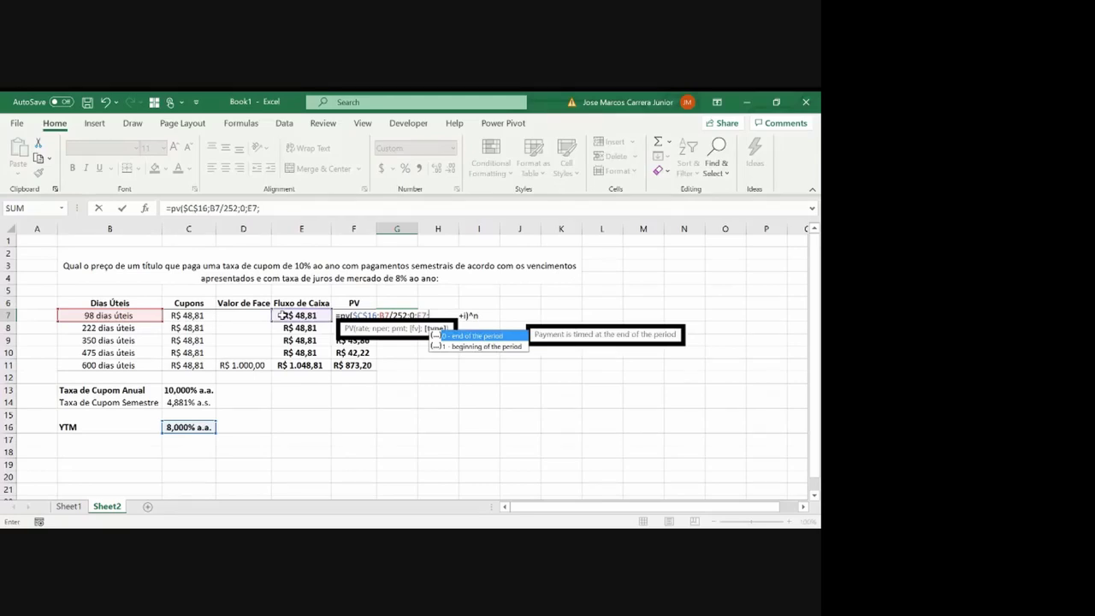
{"action": "type", "text": "0"}
{"action": "key", "text": "Return"}
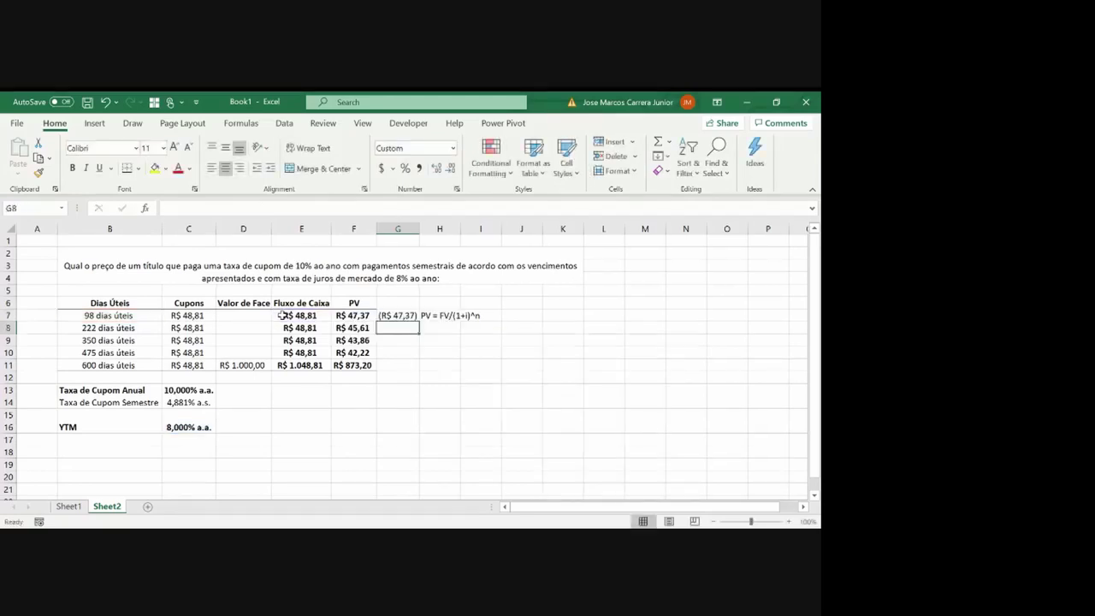
Put a minus sign before the PV function in G7 so the formula reads =-PV($C$16;B7/252;0;E7;0)
{"action": "key", "text": "Up"}
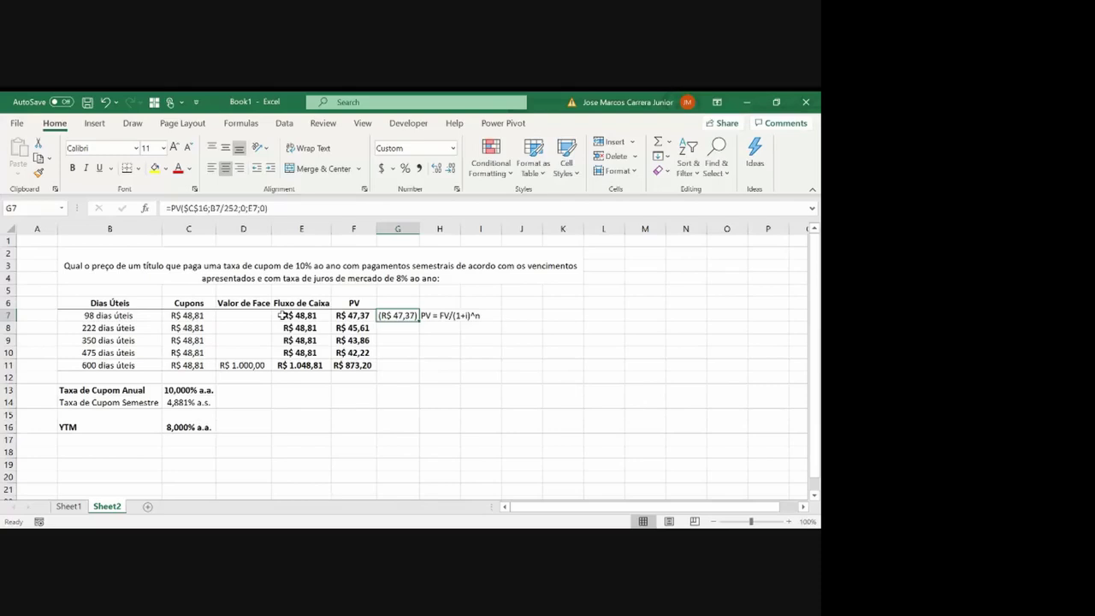
{"action": "left_click", "coordinate": [175, 208]}
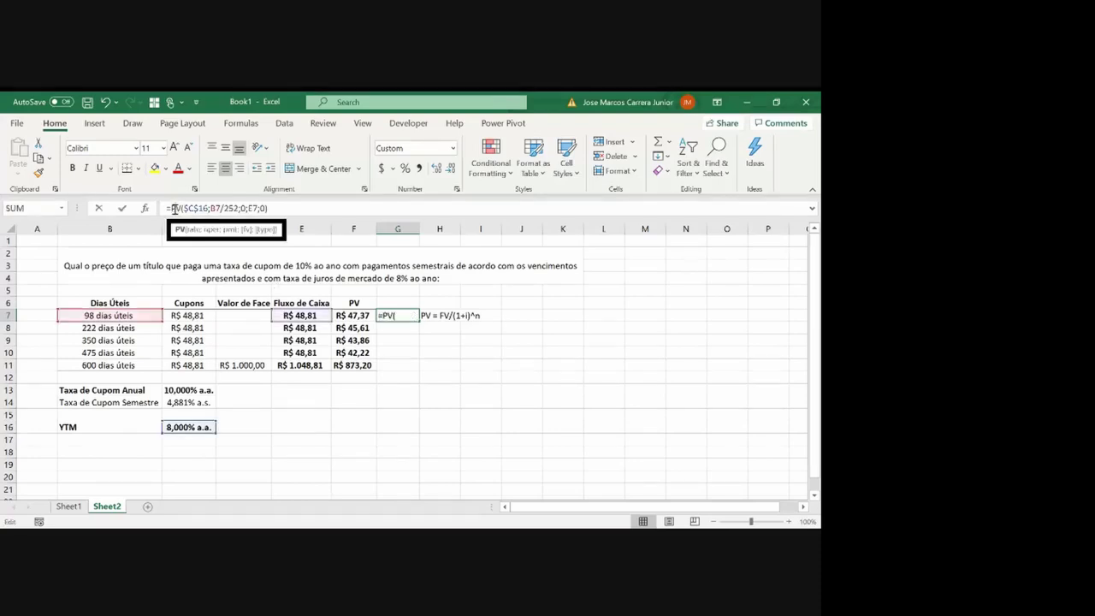
{"action": "key", "text": "Return"}
{"action": "key", "text": "Up"}
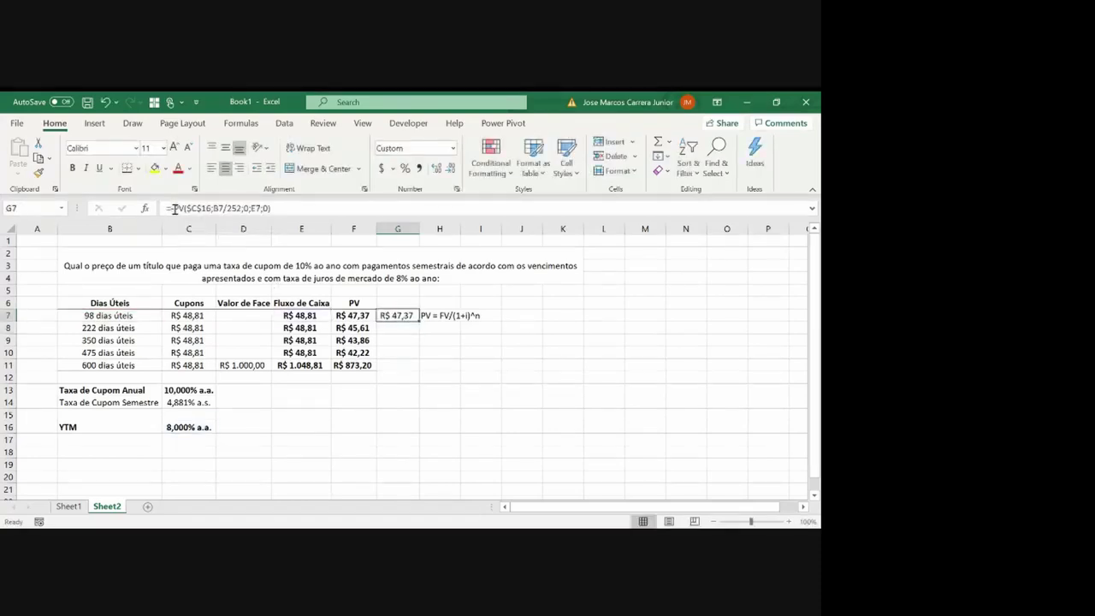
Copy the PV function formula from G7 down to G8:G11 and autofit column G
{"action": "key", "text": "ctrl+c"}
{"action": "key", "text": "shift+Down"}
{"action": "key", "text": "shift+Down"}
{"action": "key", "text": "shift+Down"}
{"action": "key", "text": "shift+Down"}
{"action": "key", "text": "Return"}
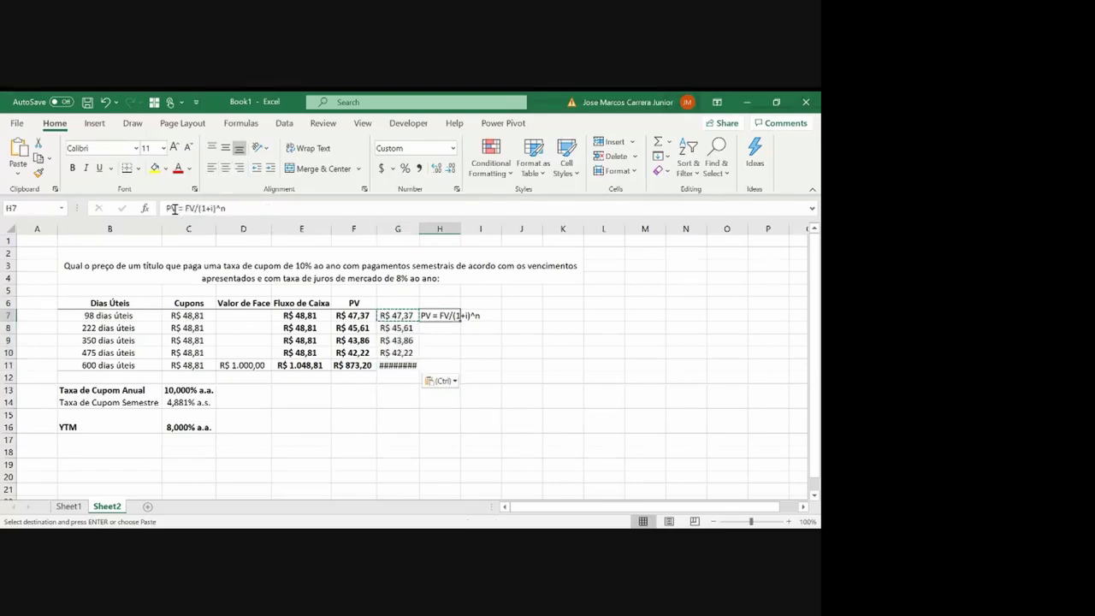
{"action": "key", "text": "Down"}
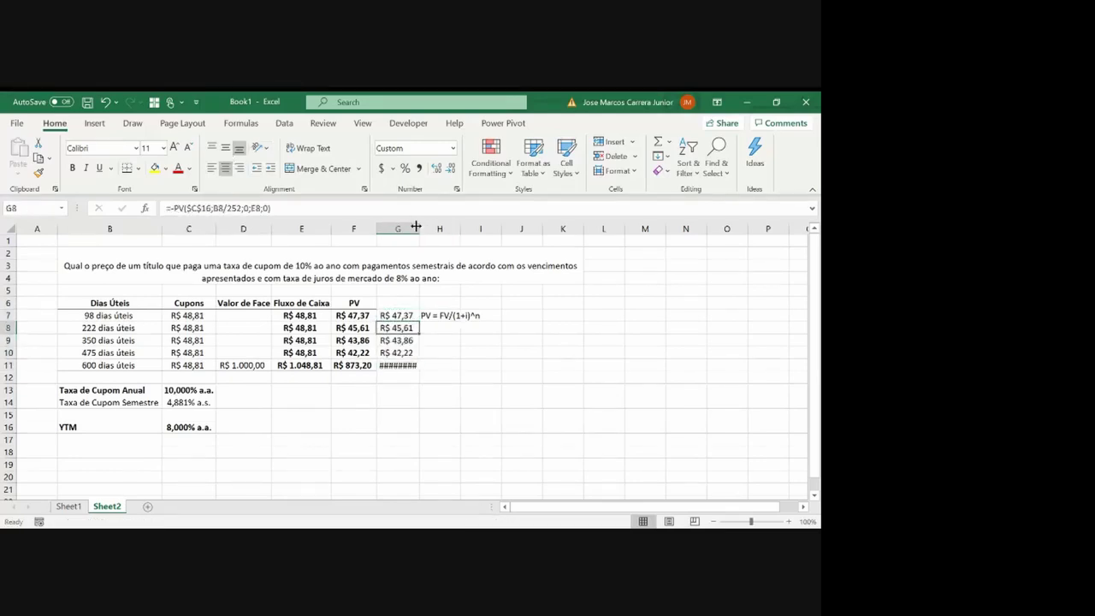
{"action": "double_click", "coordinate": [418, 228]}
Label E12 as Preço and total the present values F7:F11 in F12 with a SUM formula
{"action": "left_click", "coordinate": [370, 388]}
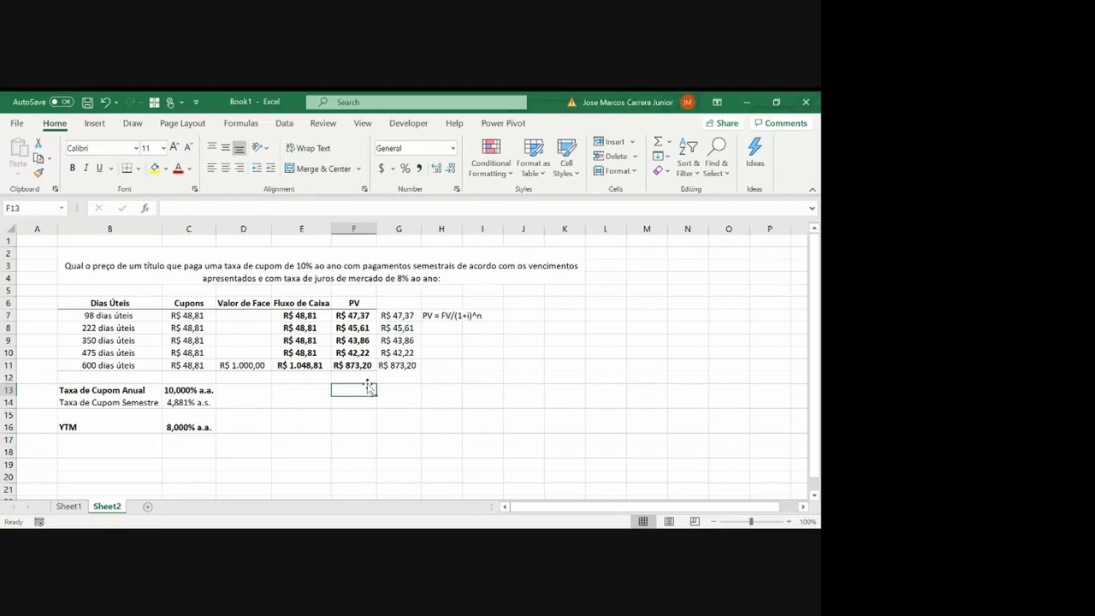
{"action": "key", "text": "Up"}
{"action": "key", "text": "Left"}
{"action": "type", "text": "Preço"}
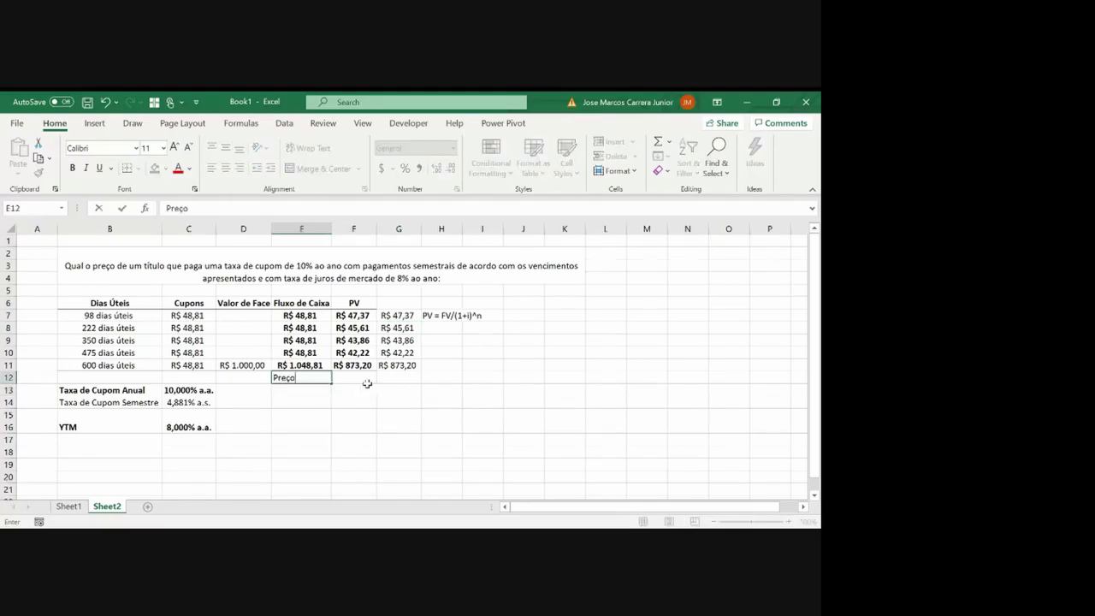
{"action": "key", "text": "Tab"}
{"action": "type", "text": "=sum"}
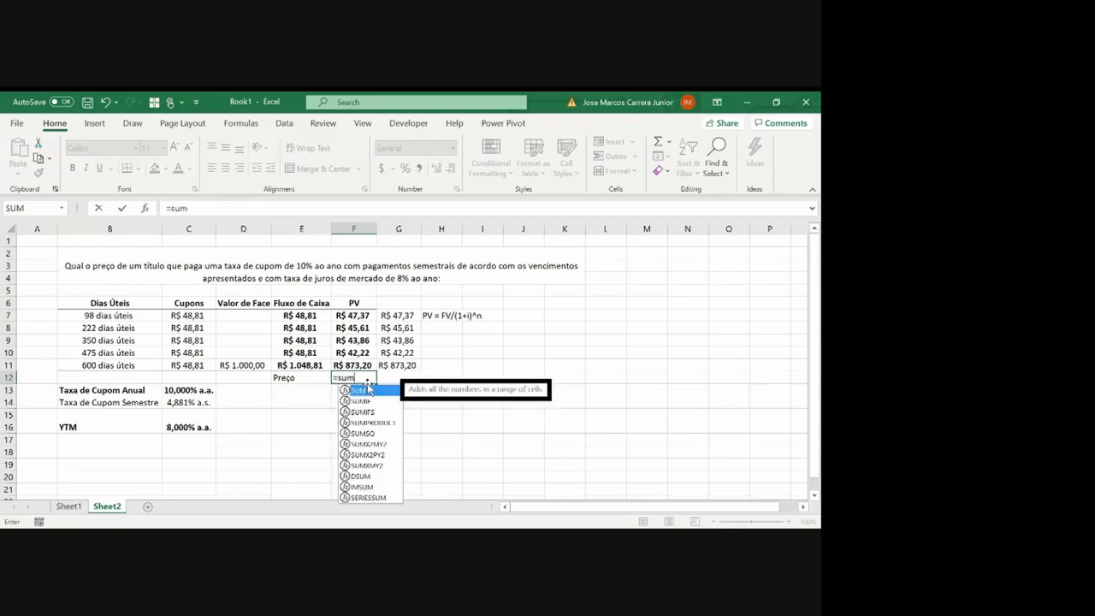
{"action": "type", "text": "("}
{"action": "left_click_drag", "start_coordinate": [353, 365], "coordinate": [354, 352]}
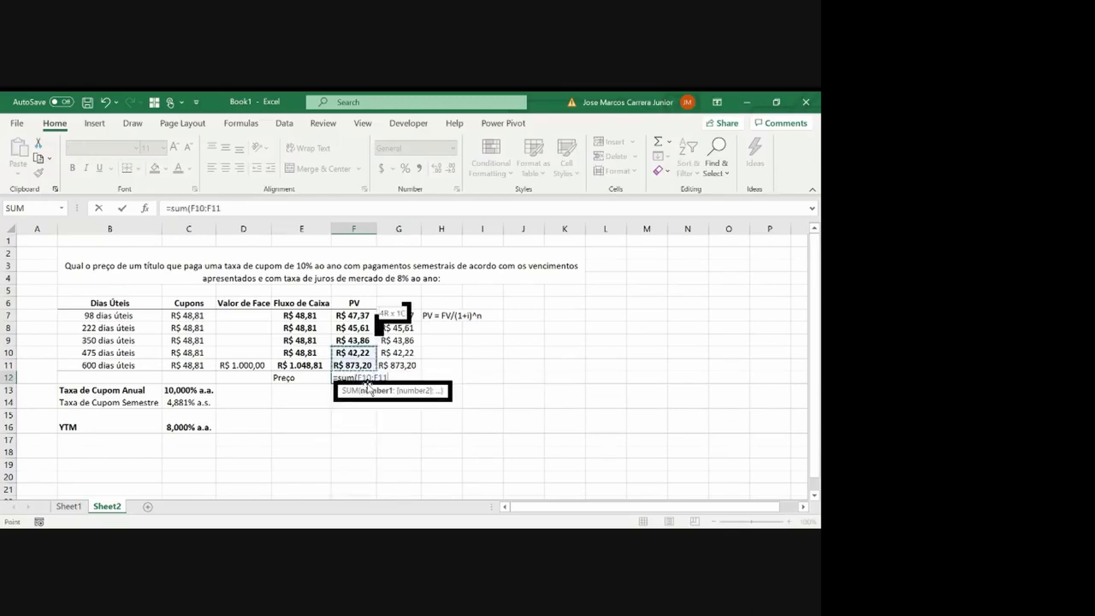
{"action": "key", "text": "Return"}
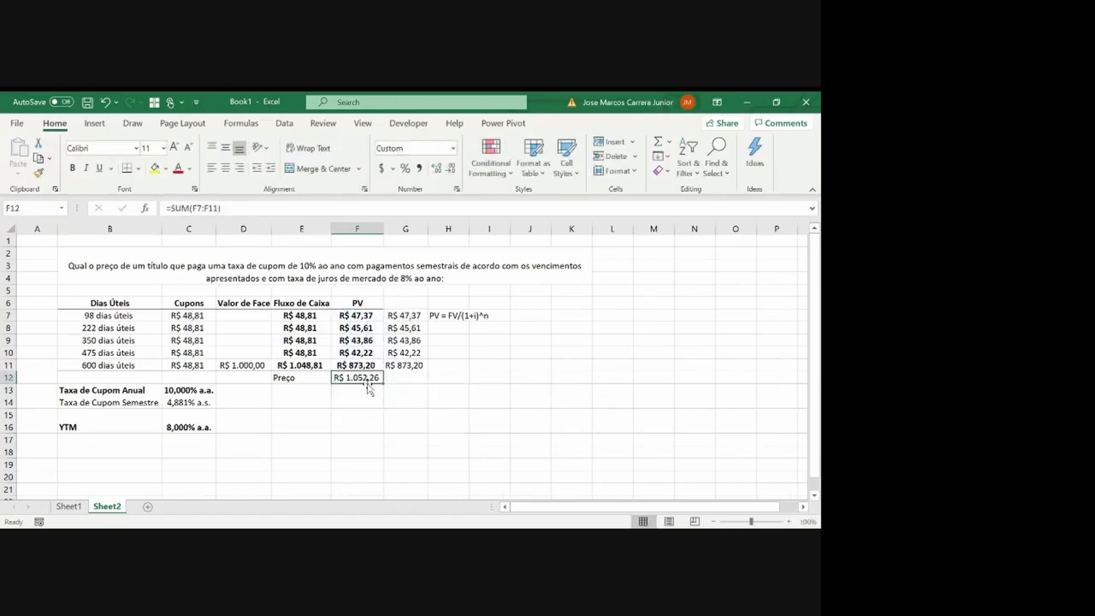
Make the Preço label in E12 and the total in F12 bold
{"action": "key", "text": "Left"}
{"action": "key", "text": "ctrl+b"}
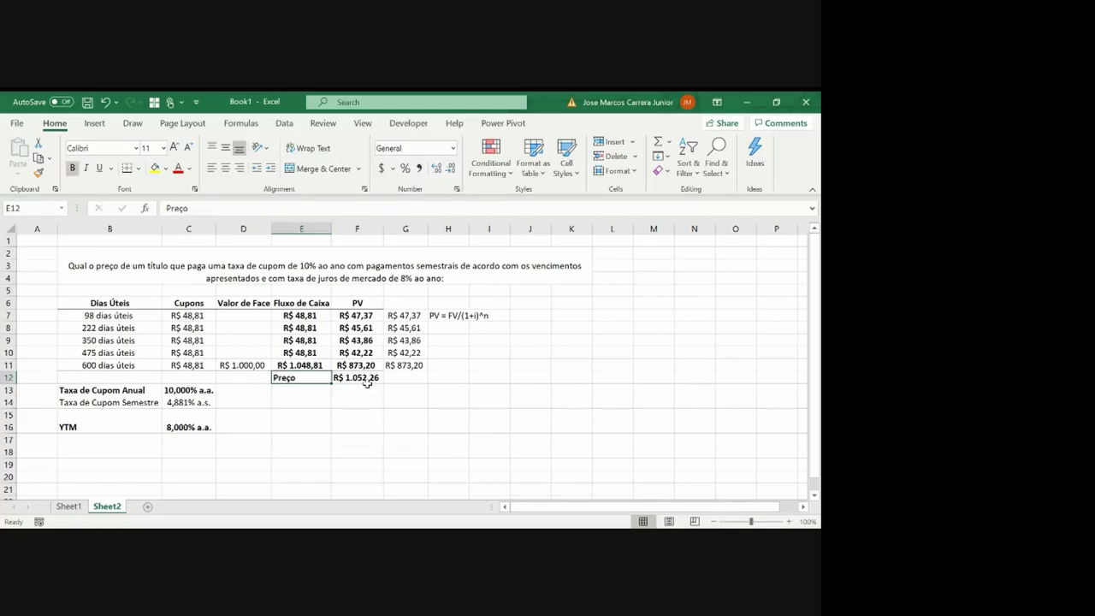
{"action": "key", "text": "Right"}
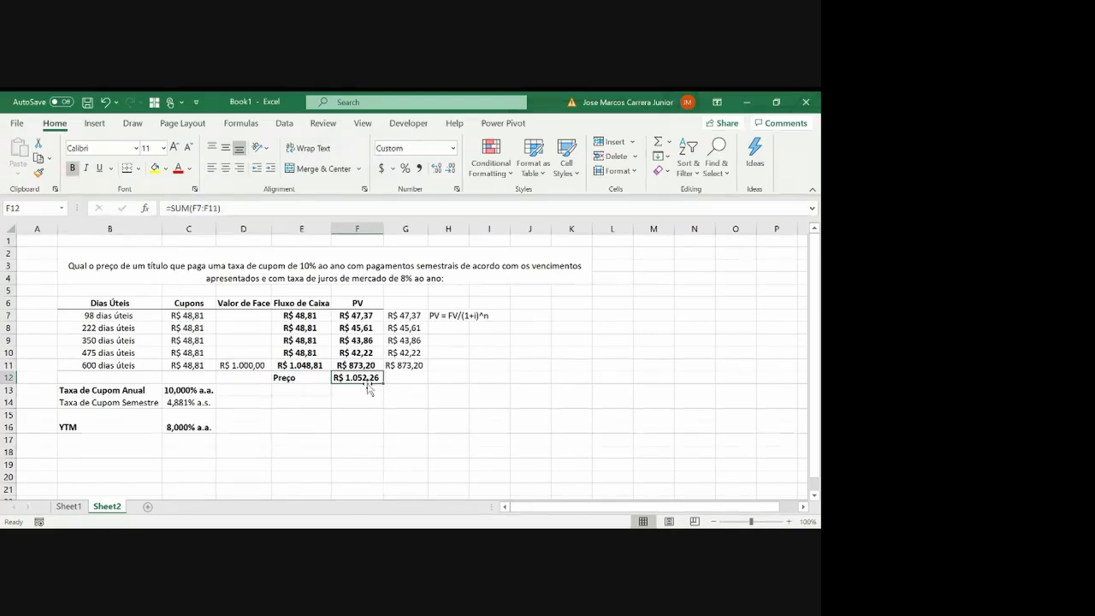
Label E13 as Ágio and subtract the face value from the price in F13 with =F12-D11
{"action": "key", "text": "Down"}
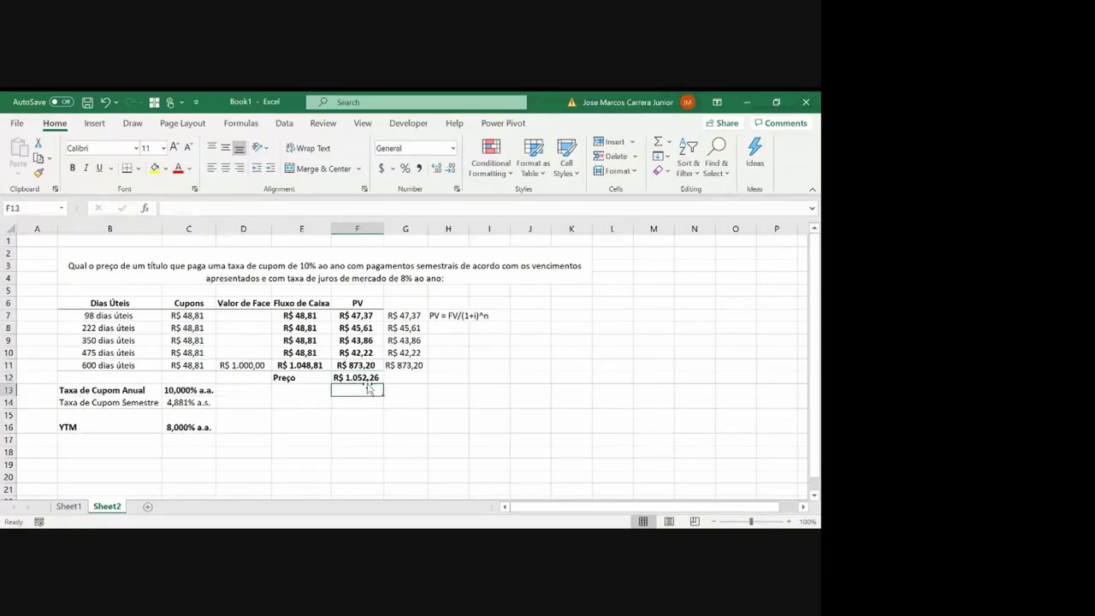
{"action": "key", "text": "Left"}
{"action": "type", "text": "Ágio"}
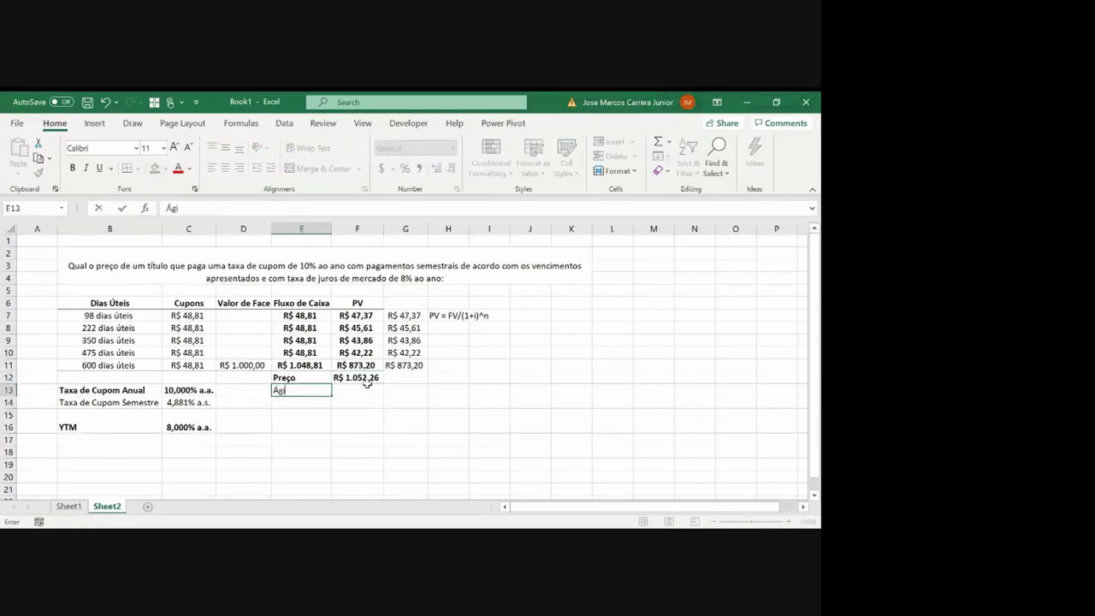
{"action": "key", "text": "Right"}
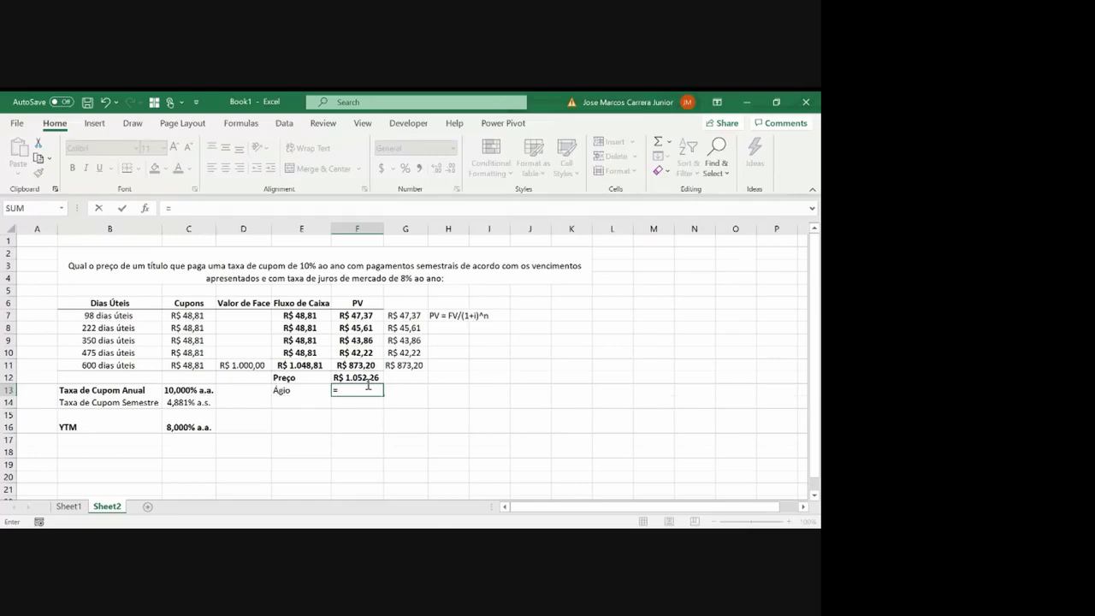
{"action": "key", "text": "Up"}
{"action": "type", "text": "-"}
{"action": "key", "text": "Up"}
{"action": "key", "text": "Left"}
{"action": "key", "text": "Left"}
{"action": "key", "text": "Up"}
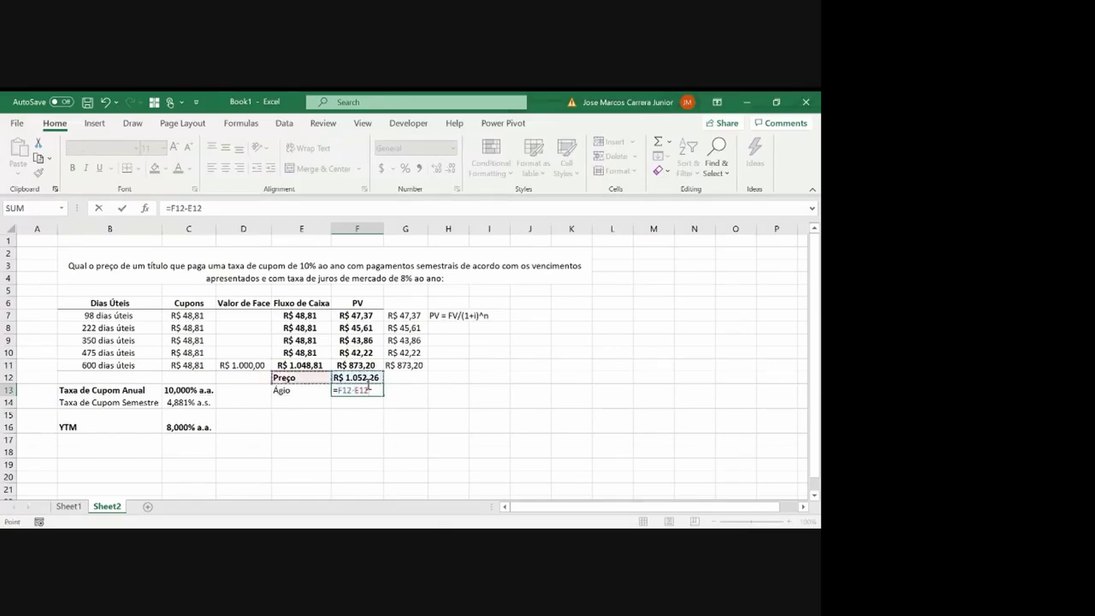
{"action": "key", "text": "ctrl+Return"}
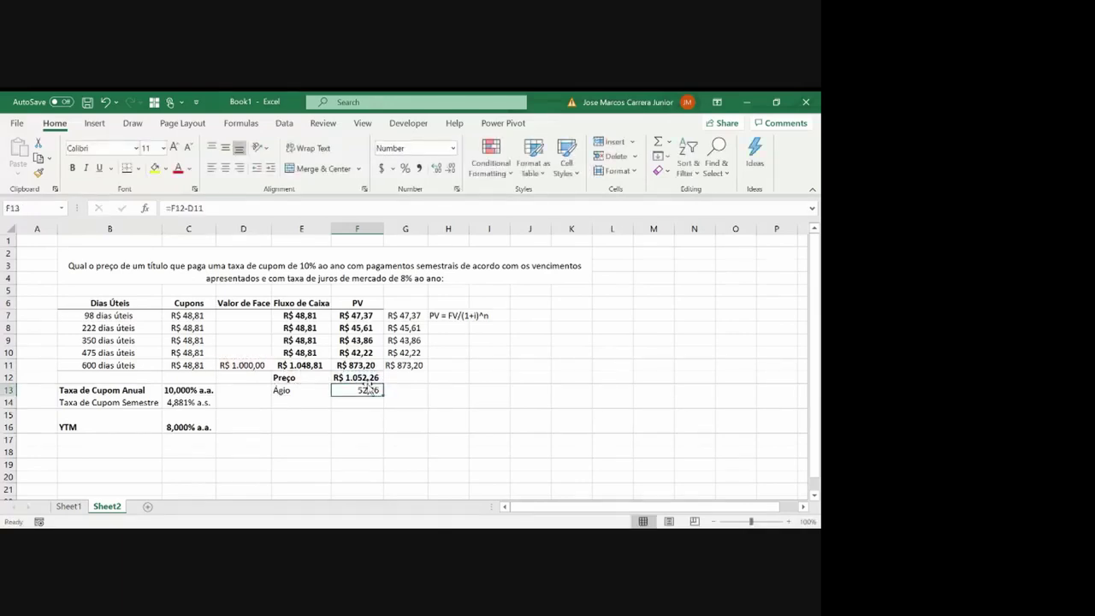
Extend the label in E13 to Ágio/Deságio
{"action": "key", "text": "Left"}
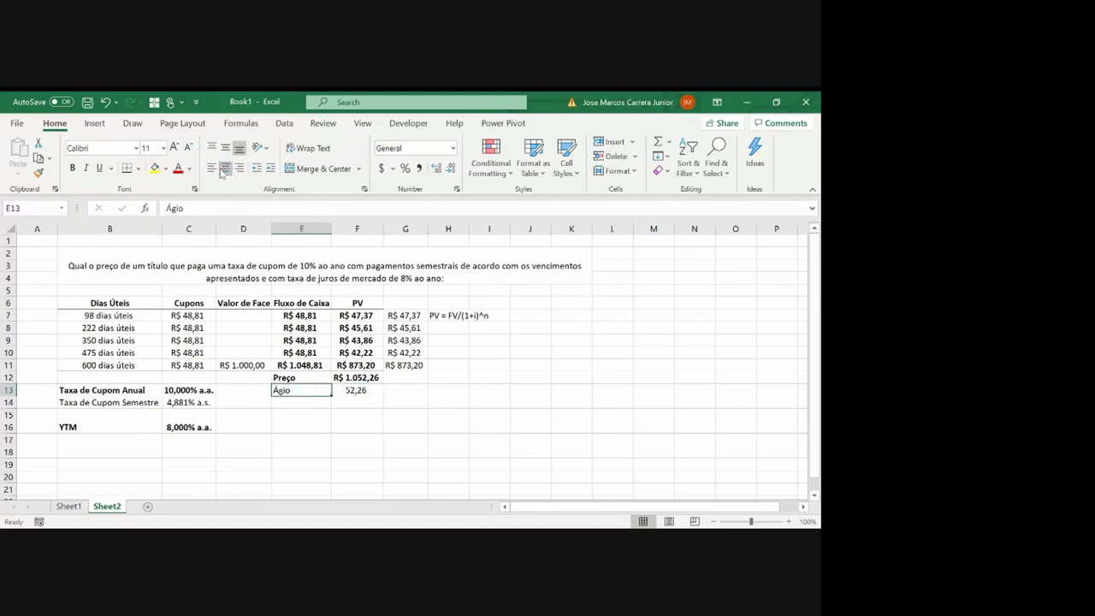
{"action": "key", "text": "F2"}
{"action": "type", "text": "/Desá"}
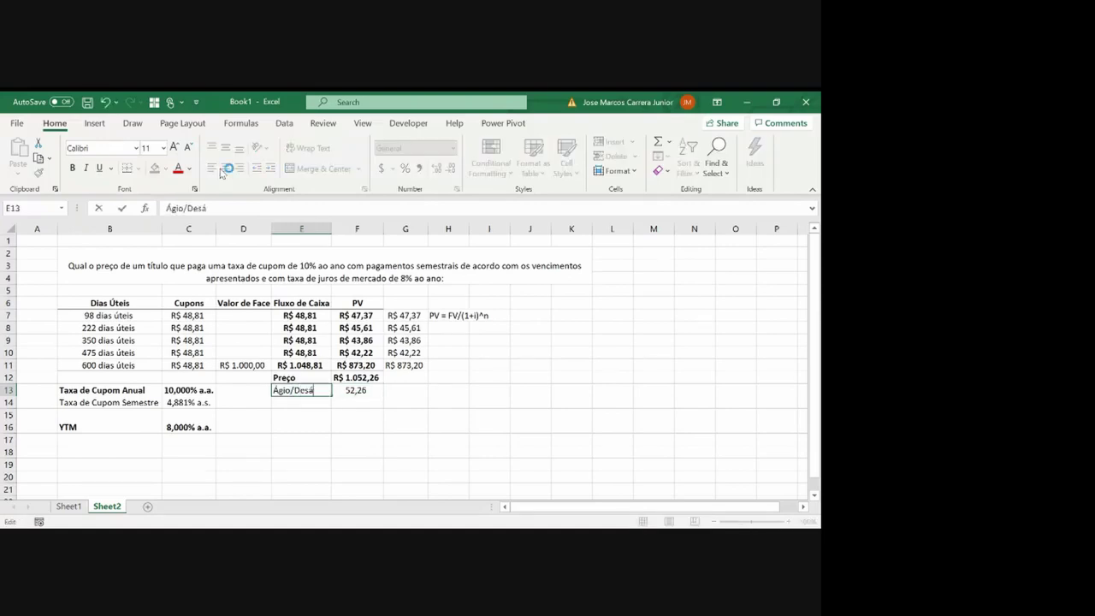
{"action": "type", "text": "gio"}
{"action": "key", "text": "ctrl+Return"}
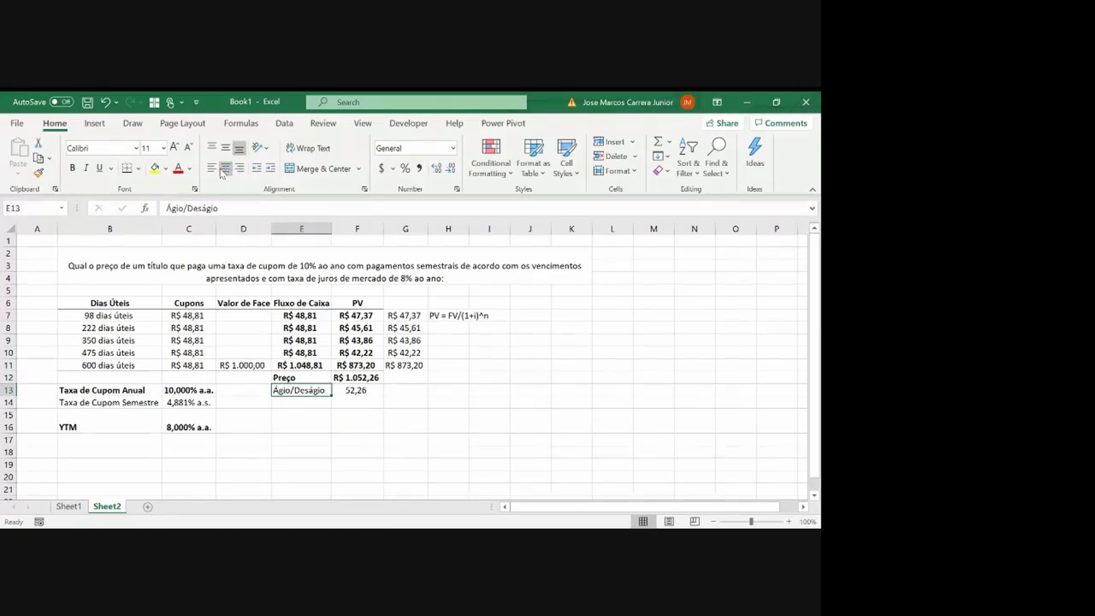
Compare the YTM in C16 with the annual coupon rate in C13 and examine the Ágio/Deságio formula in F13
{"action": "key", "text": "Left"}
{"action": "key", "text": "Down"}
{"action": "key", "text": "Down"}
{"action": "key", "text": "Left"}
{"action": "key", "text": "Down"}
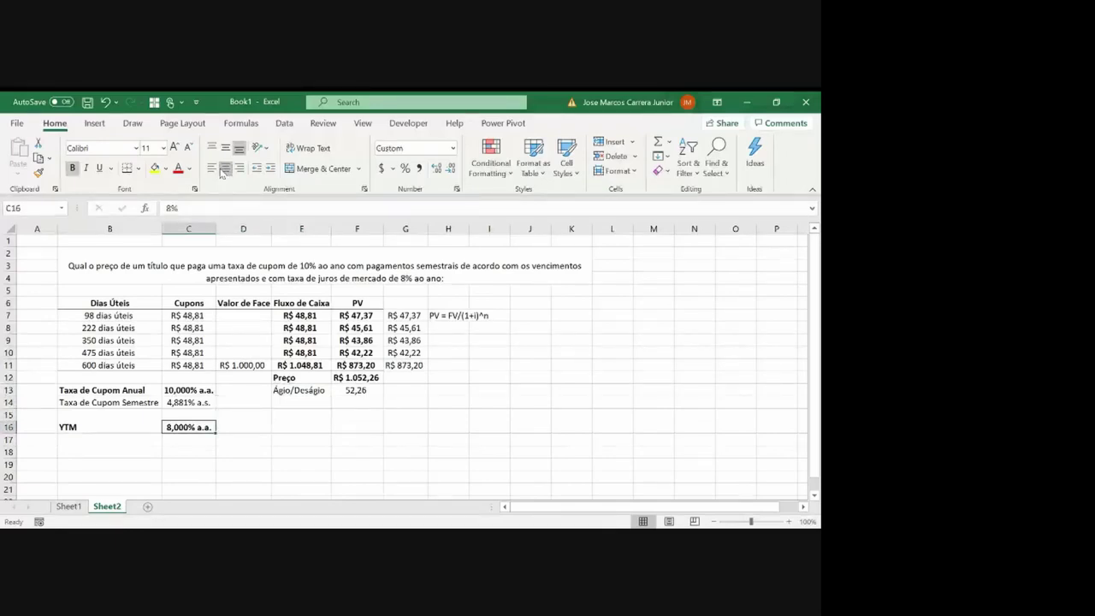
{"action": "key", "text": "Up"}
{"action": "key", "text": "Up"}
{"action": "key", "text": "Up"}
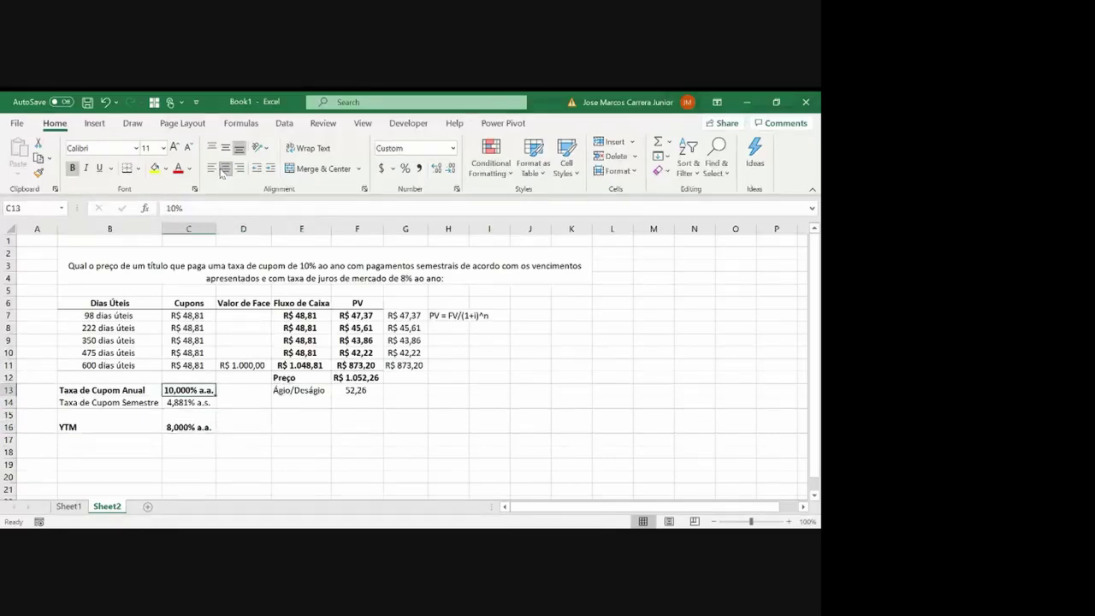
{"action": "left_click", "coordinate": [225, 168]}
{"action": "key", "text": "Down"}
{"action": "key", "text": "Right"}
{"action": "key", "text": "Right"}
{"action": "key", "text": "Up"}
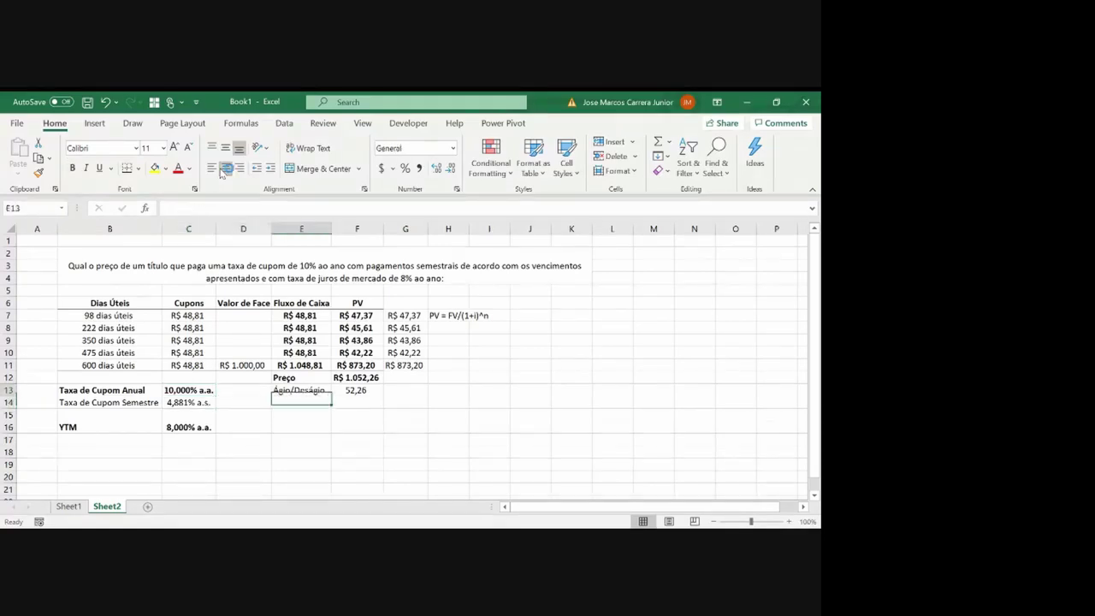
{"action": "key", "text": "Right"}
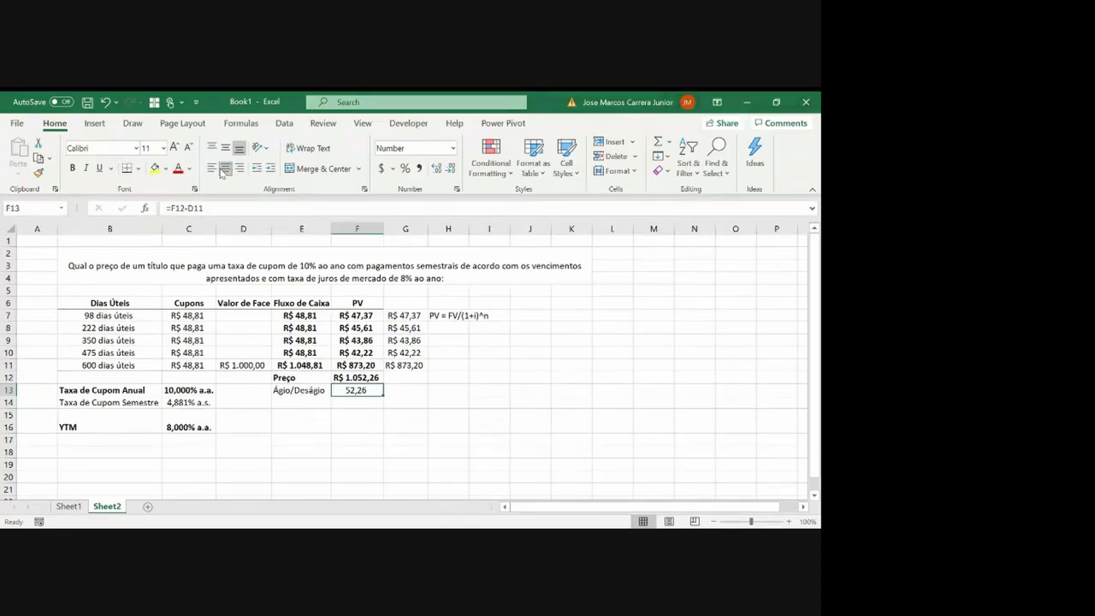
{"action": "key", "text": "Left"}
{"action": "key", "text": "Left"}
{"action": "key", "text": "Down"}
{"action": "key", "text": "Down"}
{"action": "key", "text": "Down"}
{"action": "key", "text": "Left"}
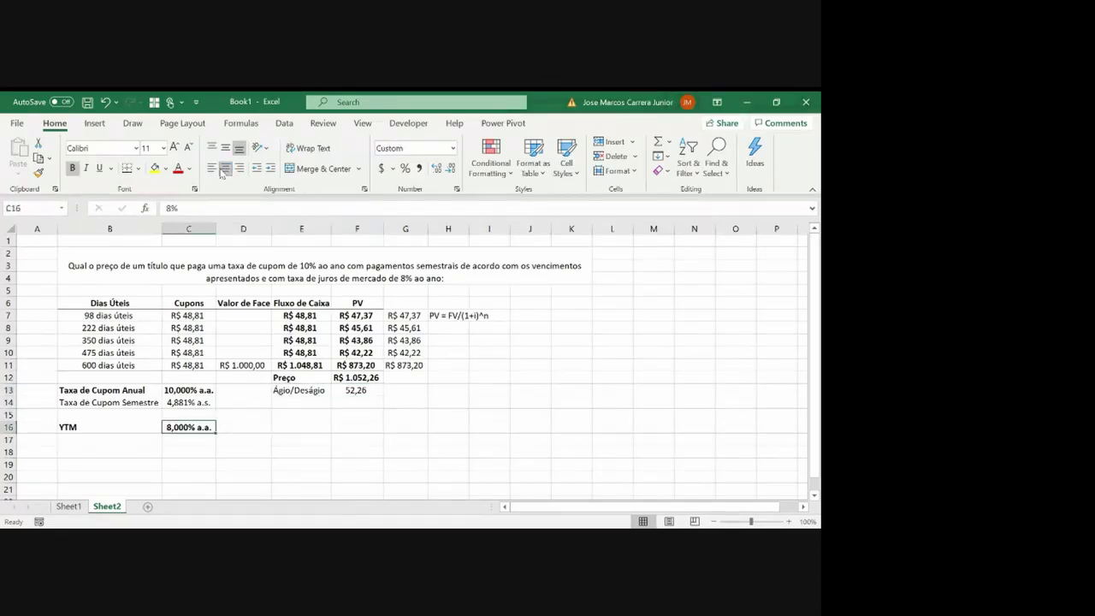
Label cell B17 below YTM as Current Yield
{"action": "key", "text": "Up"}
{"action": "key", "text": "Up"}
{"action": "key", "text": "Up"}
{"action": "key", "text": "Down"}
{"action": "key", "text": "Down"}
{"action": "key", "text": "Down"}
{"action": "key", "text": "Down"}
{"action": "key", "text": "Left"}
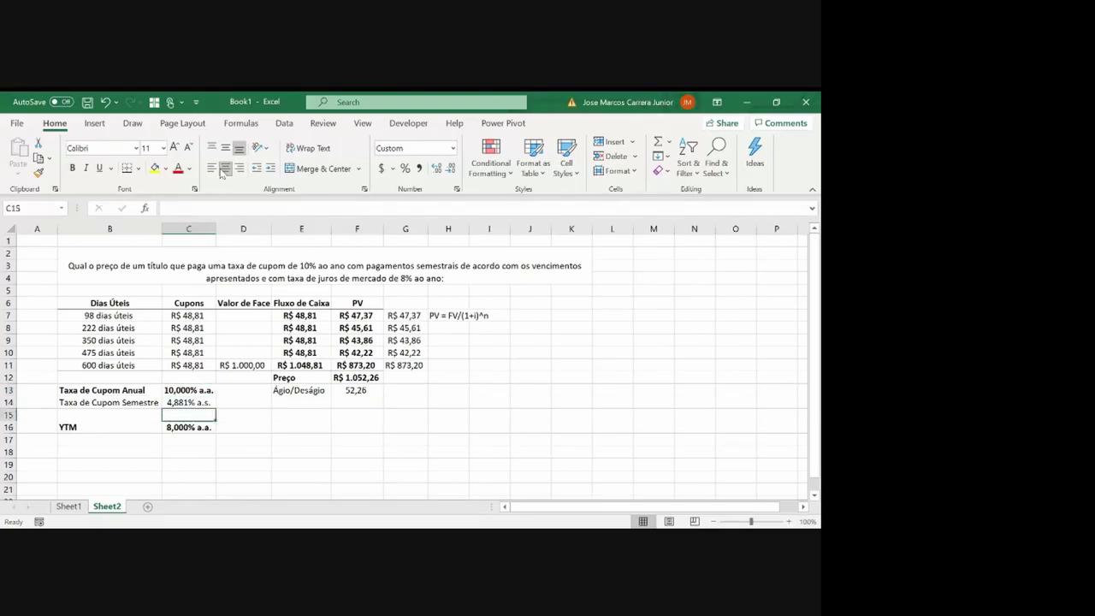
{"action": "type", "text": "Curre"}
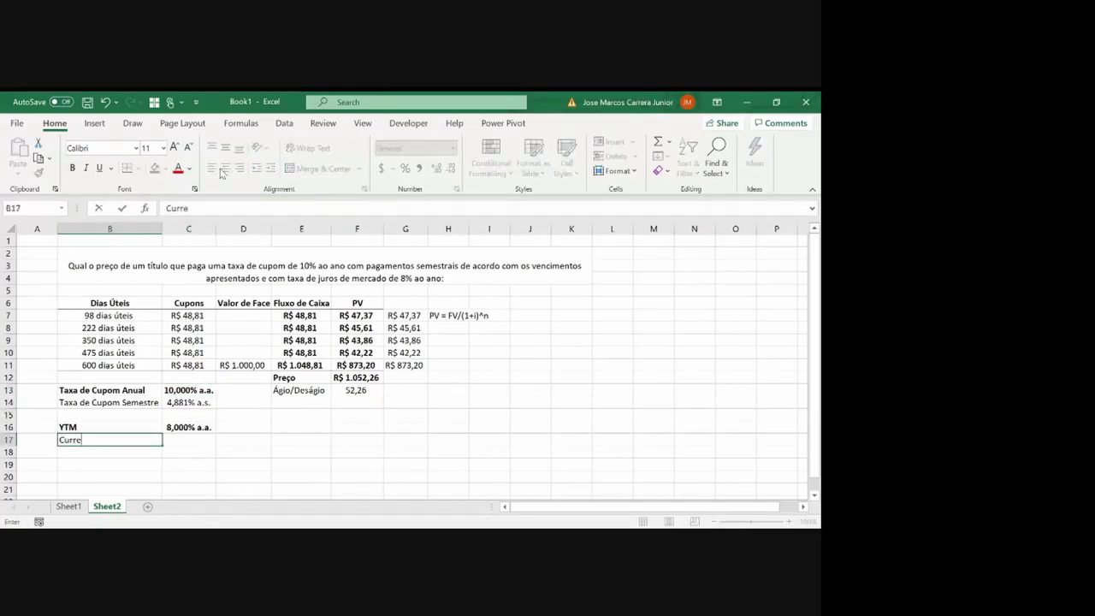
{"action": "type", "text": "nt Yiels"}
{"action": "key", "text": "BackSpace"}
{"action": "type", "text": "d"}
Divide the first coupon by the bond price in C17 with =C7/F12
{"action": "key", "text": "Tab"}
{"action": "type", "text": "="}
{"action": "key", "text": "Up"}
{"action": "key", "text": "Up"}
{"action": "key", "text": "Up"}
{"action": "key", "text": "Up"}
{"action": "key", "text": "Up"}
{"action": "key", "text": "Up"}
{"action": "key", "text": "Up"}
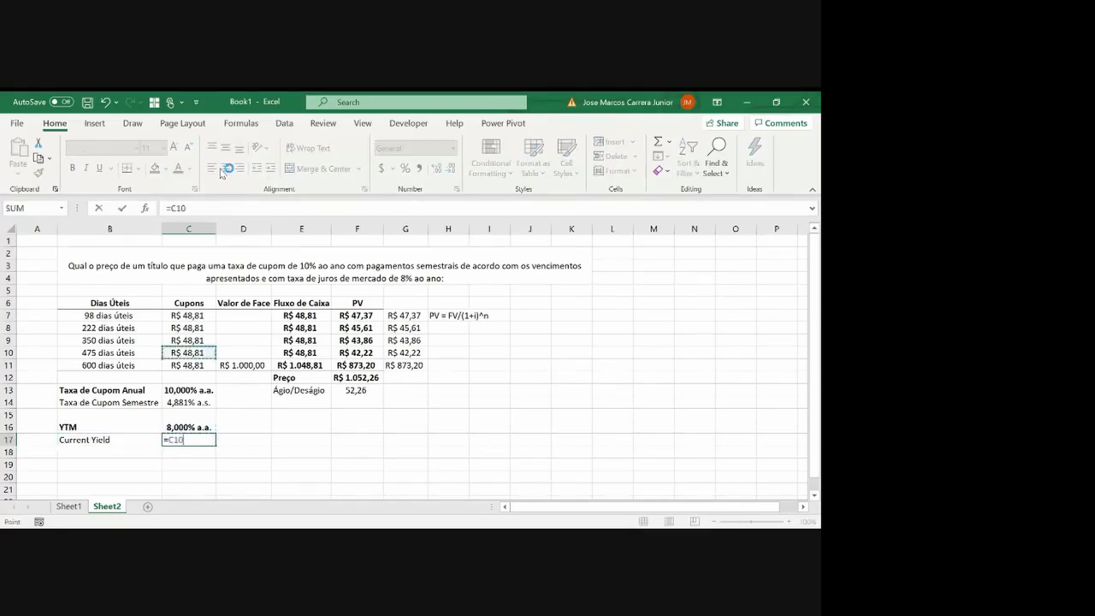
{"action": "key", "text": "Up"}
{"action": "key", "text": "Up"}
{"action": "key", "text": "Up"}
{"action": "type", "text": "/"}
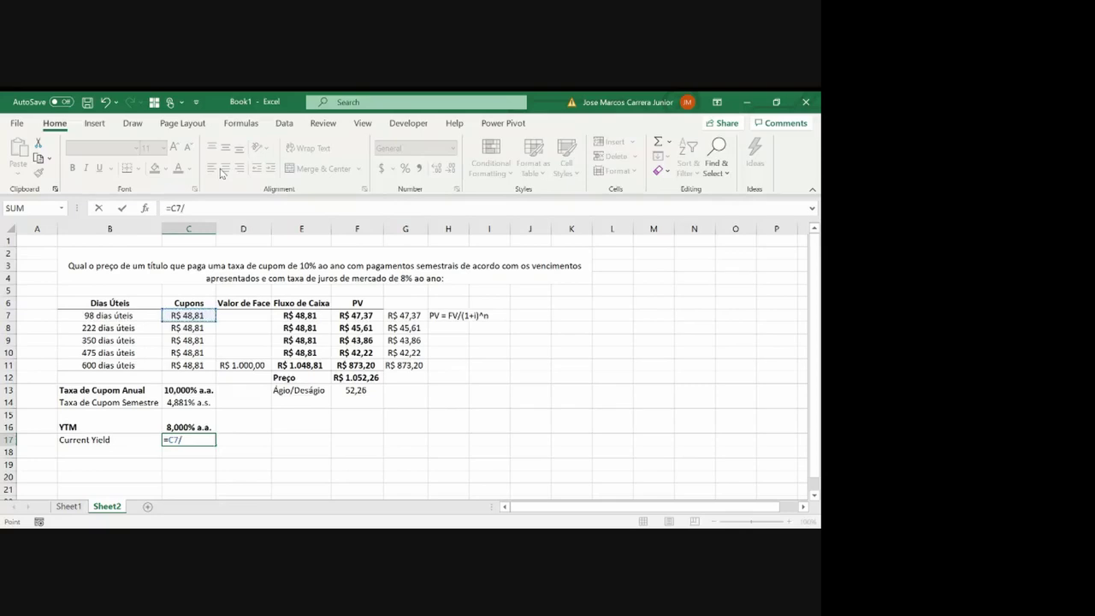
{"action": "key", "text": "Right"}
{"action": "key", "text": "Right"}
{"action": "key", "text": "Down"}
{"action": "key", "text": "Up"}
{"action": "key", "text": "Up"}
{"action": "key", "text": "Up"}
{"action": "key", "text": "Up"}
{"action": "key", "text": "Up"}
{"action": "key", "text": "Up"}
{"action": "key", "text": "Right"}
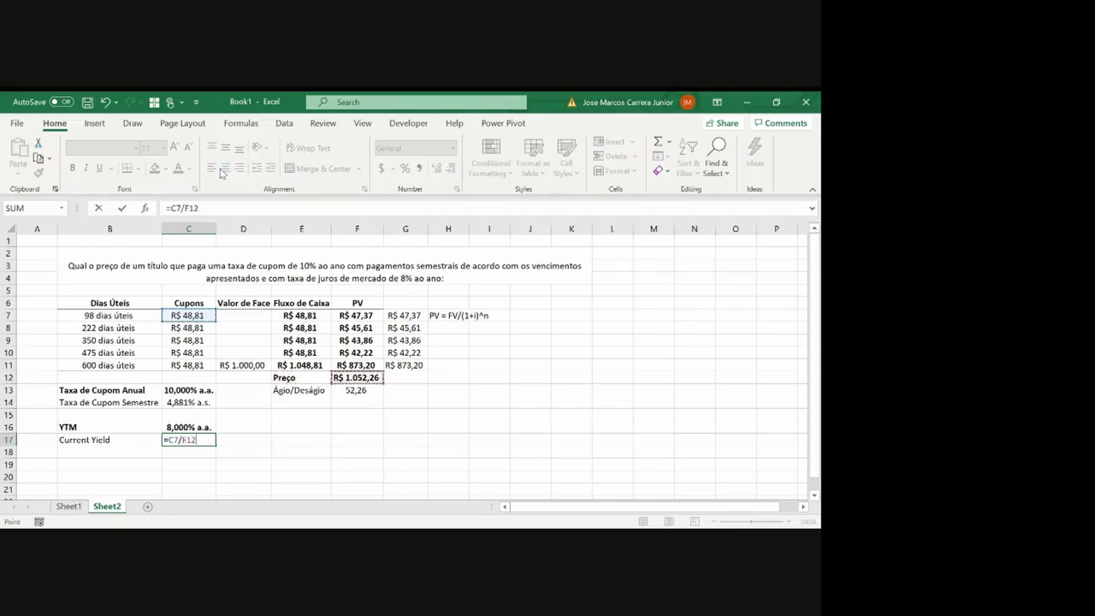
{"action": "key", "text": "Return"}
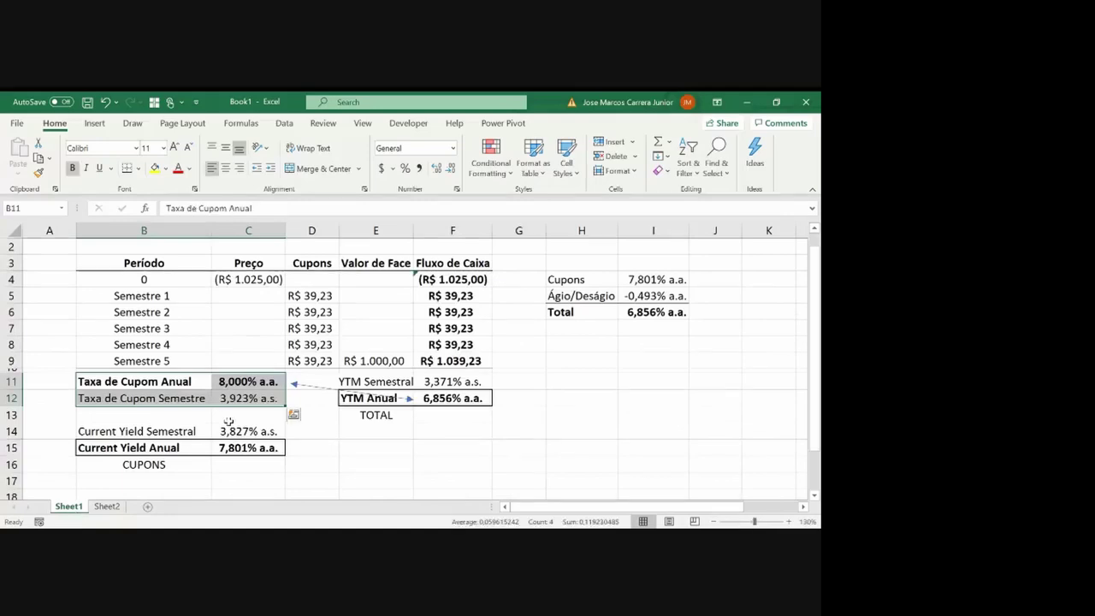
Copy the Current Yield Semestral and Current Yield Anual rows B14:C15 from Sheet1 and paste them at B17 in Sheet2
{"action": "left_click", "coordinate": [228, 426]}
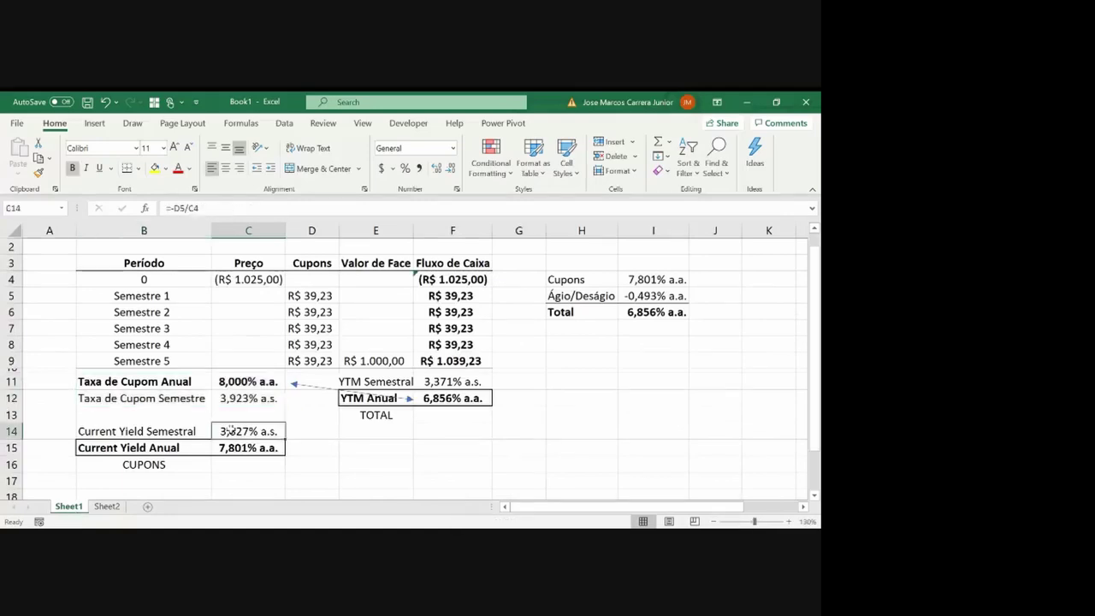
{"action": "key", "text": "Left"}
{"action": "key", "text": "ctrl+v"}
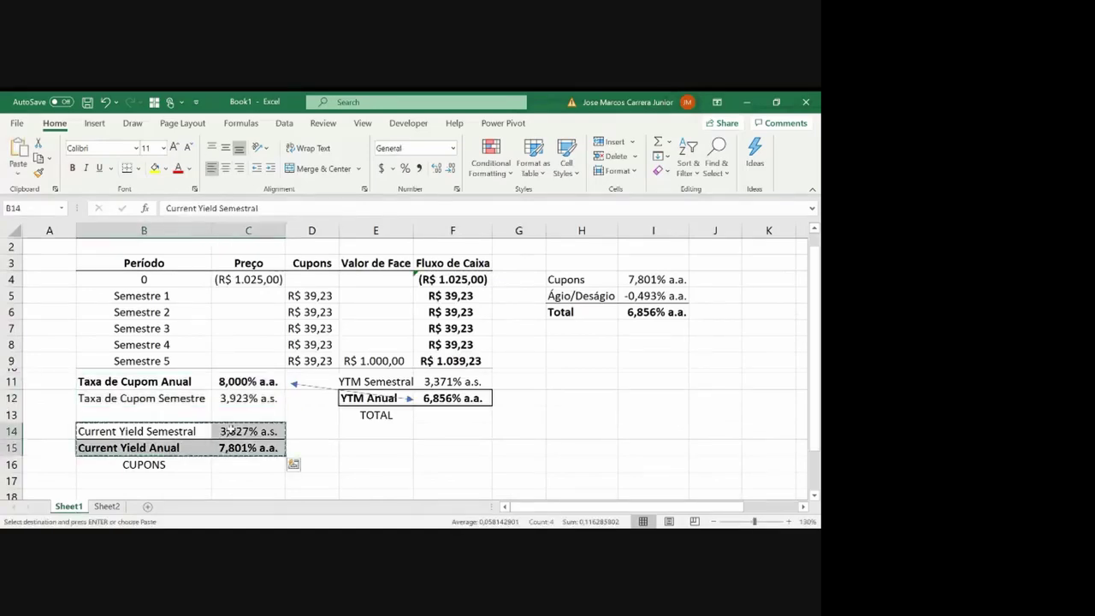
{"action": "left_click", "coordinate": [109, 506]}
{"action": "type", "text": "Current Yield Semestral\t0,000% a.s. Current Yield Anual\t0,000% a.a."}
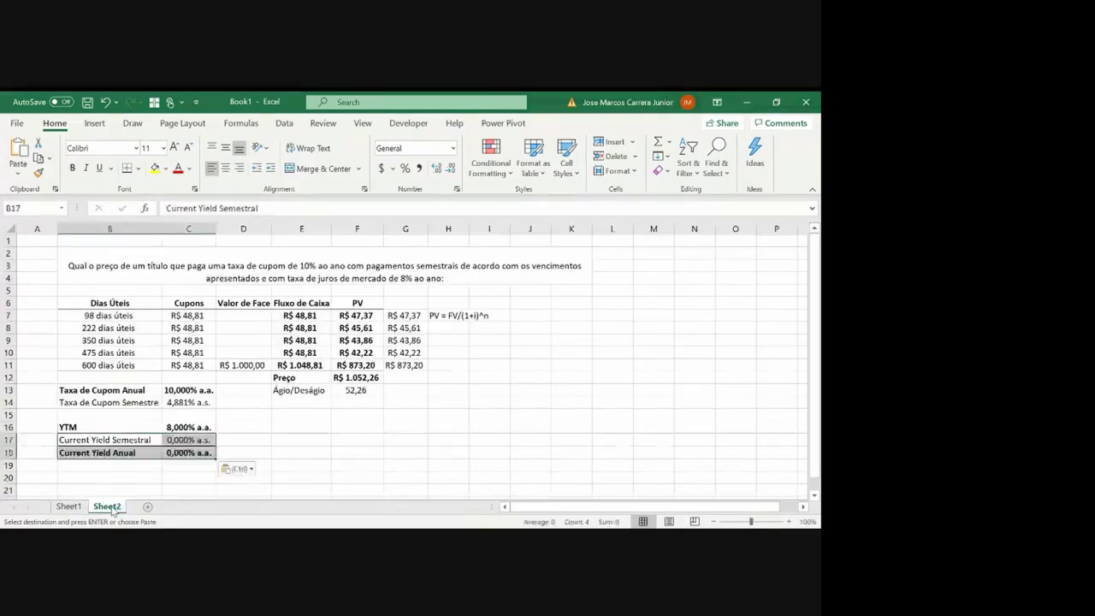
{"action": "key", "text": "Right"}
{"action": "key", "text": "Escape"}
{"action": "key", "text": "Left"}
{"action": "key", "text": "Up"}
{"action": "key", "text": "Down"}
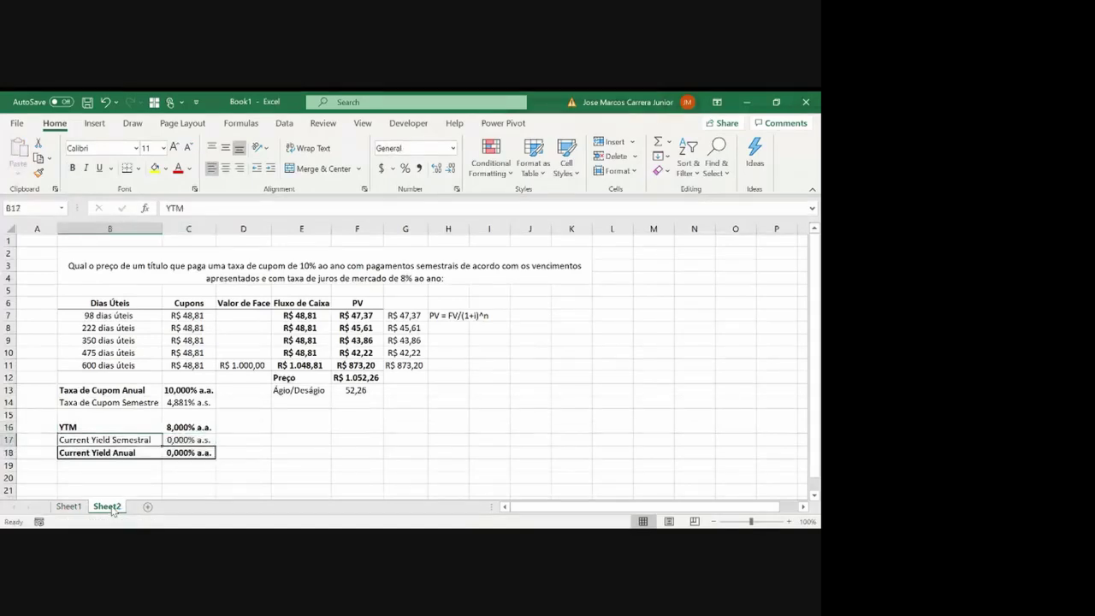
{"action": "key", "text": "Right"}
{"action": "type", "text": "="}
{"action": "key", "text": "Up"}
{"action": "key", "text": "Up"}
{"action": "key", "text": "Up"}
{"action": "key", "text": "Up"}
{"action": "key", "text": "Up"}
{"action": "key", "text": "Up"}
{"action": "key", "text": "Up"}
{"action": "key", "text": "Up"}
{"action": "key", "text": "Up"}
{"action": "key", "text": "Up"}
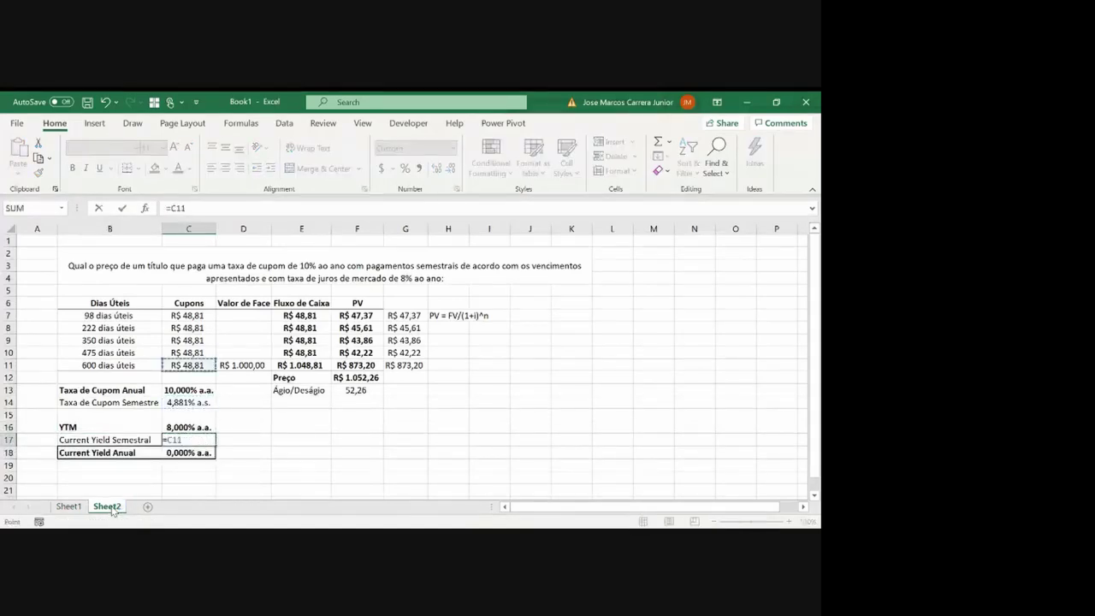
{"action": "type", "text": ";"}
{"action": "key", "text": "Right"}
{"action": "key", "text": "ctrl+Return"}
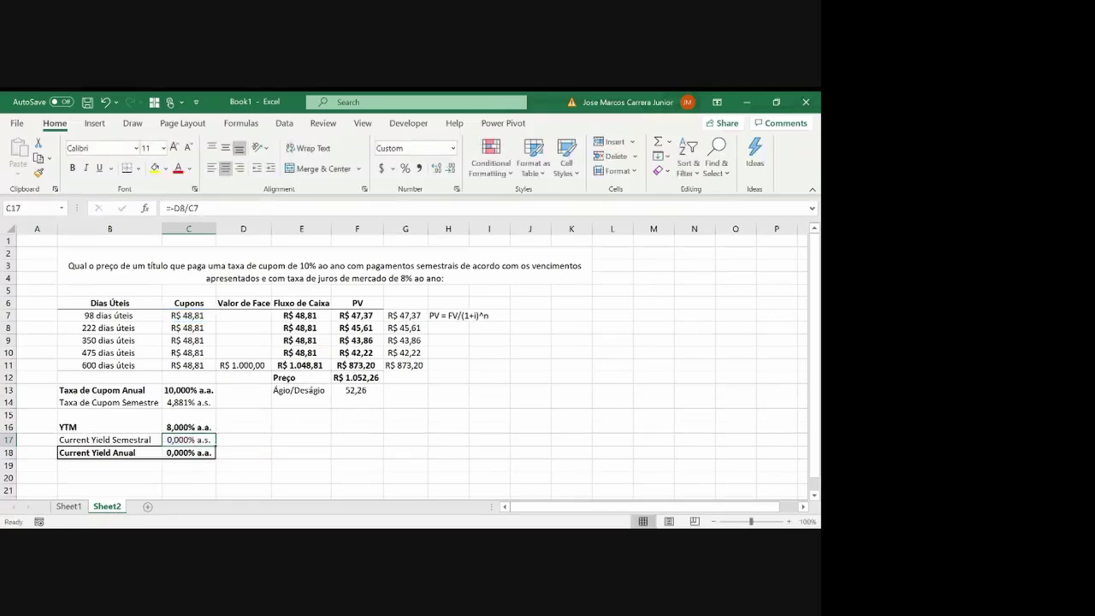
Calculate the Current Yield Semestral in C17 as the first coupon divided by the price with =C7/F12
{"action": "type", "text": "="}
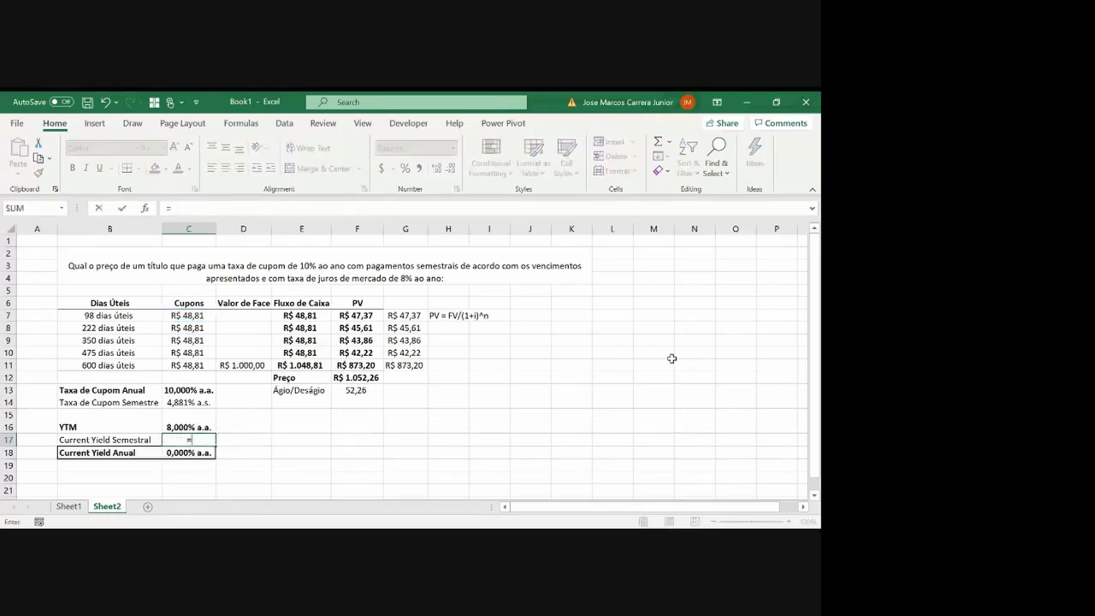
{"action": "key", "text": "Up"}
{"action": "key", "text": "Up"}
{"action": "key", "text": "Up"}
{"action": "key", "text": "Up"}
{"action": "key", "text": "Up"}
{"action": "key", "text": "Up"}
{"action": "key", "text": "Up"}
{"action": "key", "text": "Up"}
{"action": "key", "text": "Up"}
{"action": "key", "text": "Up"}
{"action": "type", "text": "/"}
{"action": "key", "text": "Right"}
{"action": "key", "text": "Right"}
{"action": "key", "text": "Right"}
{"action": "key", "text": "Up"}
{"action": "key", "text": "Up"}
{"action": "key", "text": "Up"}
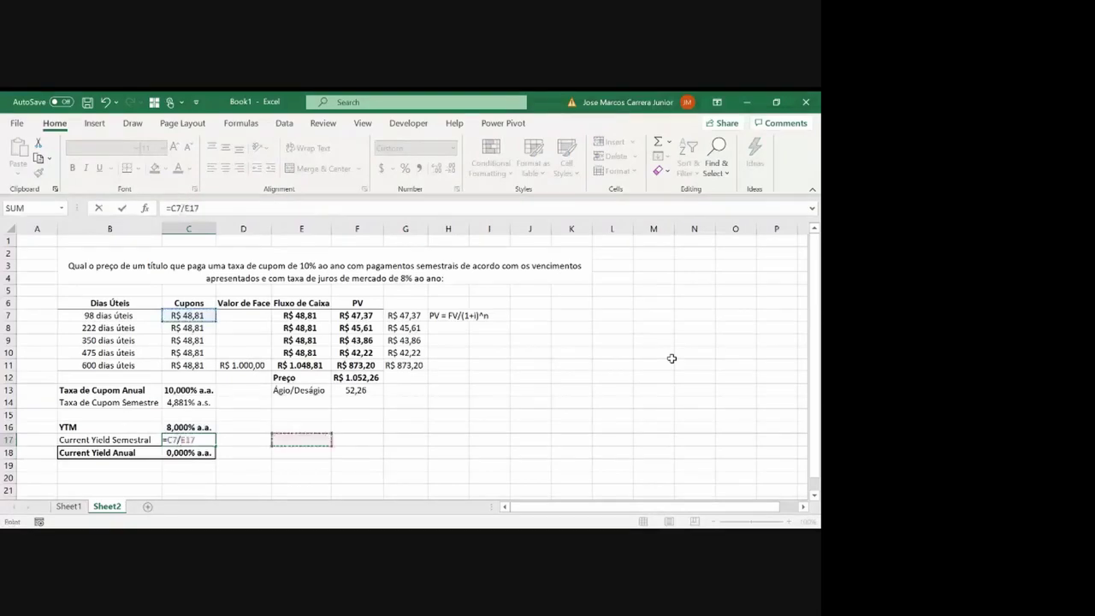
{"action": "key", "text": "Up"}
{"action": "key", "text": "Up"}
{"action": "key", "text": "Return"}
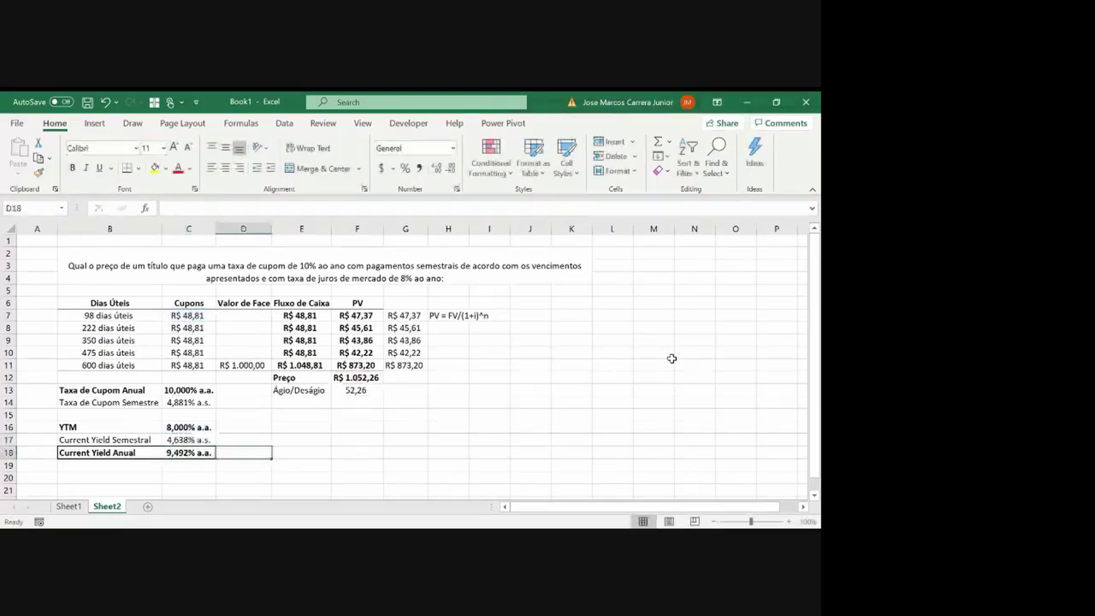
Examine the semiannual and annual current yield formulas in C17 and C18
{"action": "key", "text": "Up"}
{"action": "key", "text": "Right"}
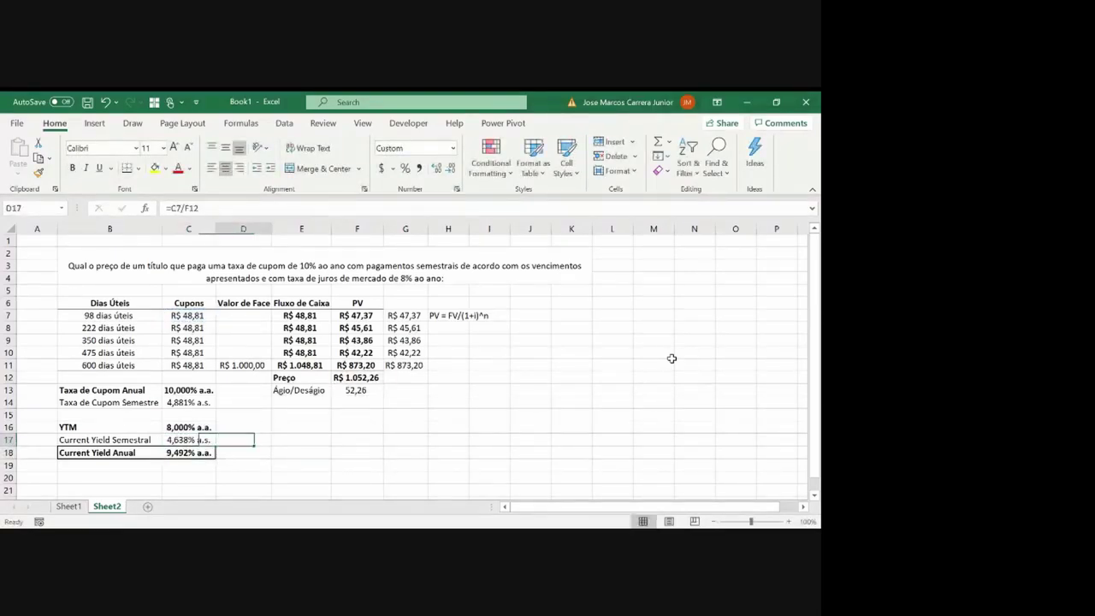
{"action": "key", "text": "Left"}
{"action": "key", "text": "Down"}
{"action": "key", "text": "Right"}
{"action": "key", "text": "Left"}
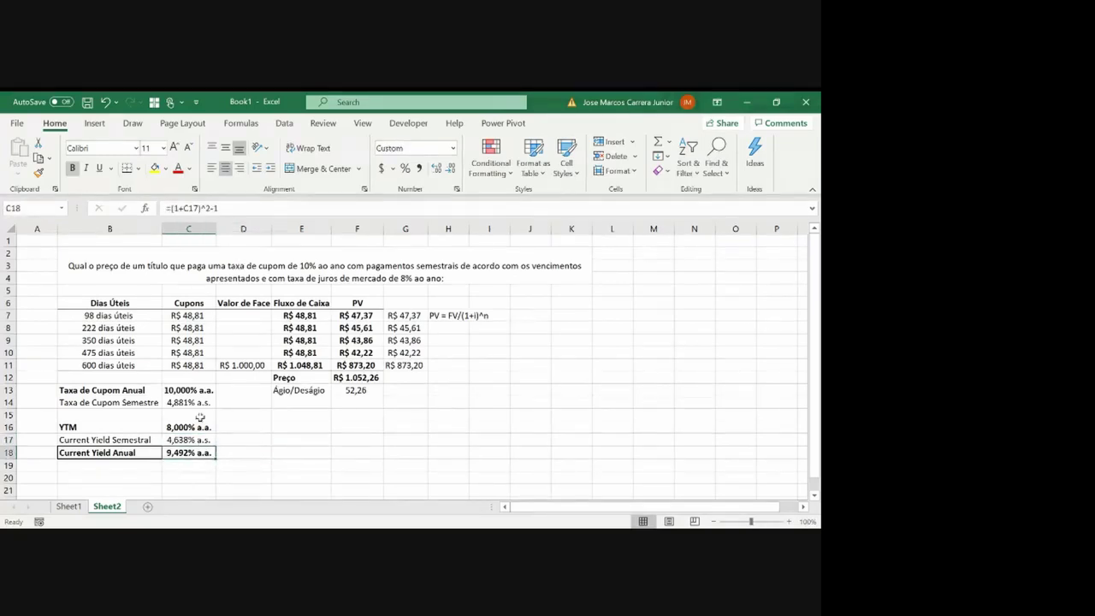
{"action": "left_click", "coordinate": [181, 440]}
{"action": "left_click", "coordinate": [187, 451]}
{"action": "key", "text": "Up"}
{"action": "key", "text": "Down"}
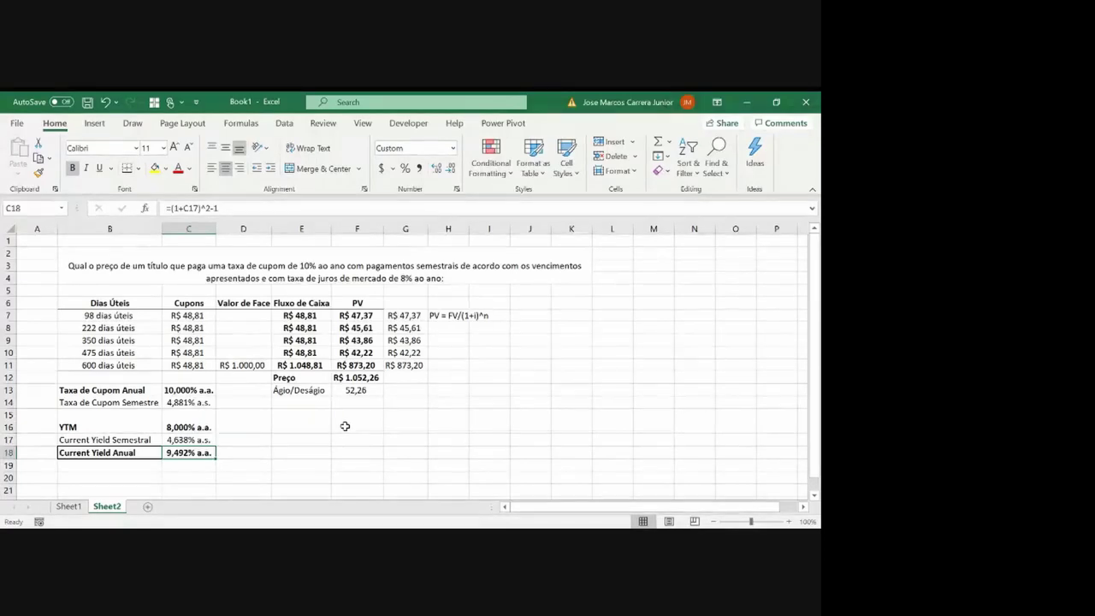
Put a thick outside border around the Preço label and total in E12:F12
{"action": "left_click_drag", "start_coordinate": [301, 379], "coordinate": [355, 379]}
{"action": "left_click", "coordinate": [136, 169]}
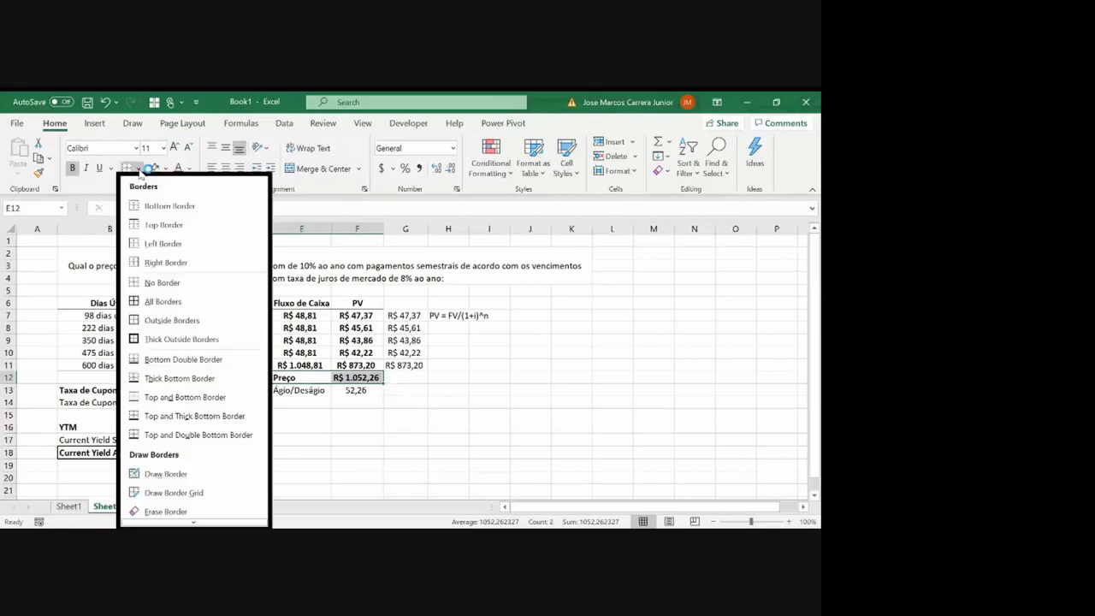
{"action": "left_click", "coordinate": [152, 340]}
Apply the same thick outside border to the YTM label and rate in B16:C16
{"action": "key", "text": "Down"}
{"action": "key", "text": "Left"}
{"action": "key", "text": "Down"}
{"action": "key", "text": "Left"}
{"action": "key", "text": "Down"}
{"action": "key", "text": "Left"}
{"action": "key", "text": "Down"}
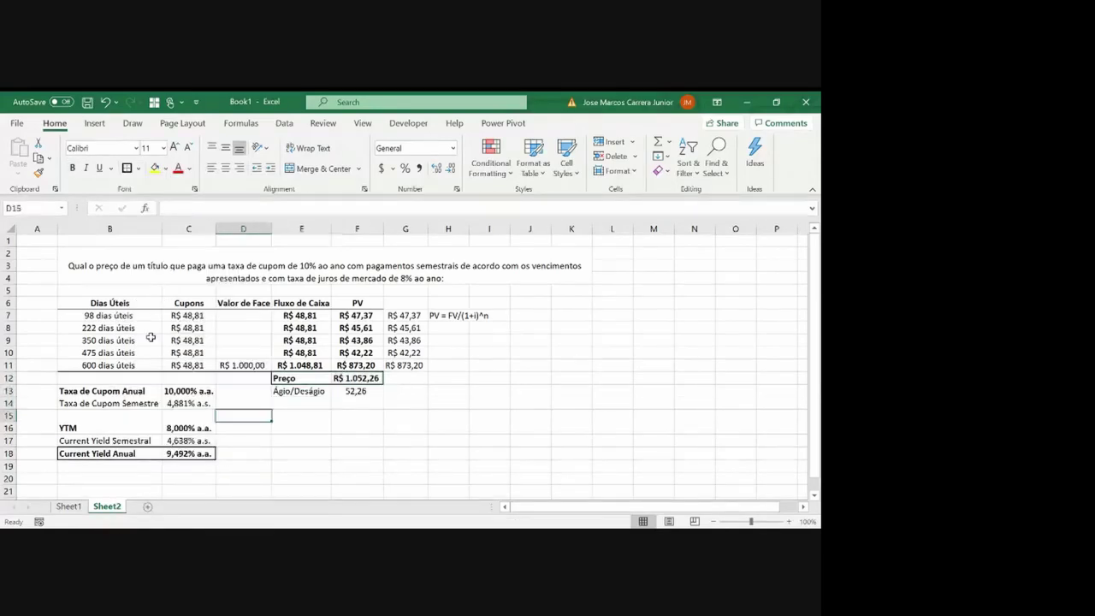
{"action": "key", "text": "shift+Right"}
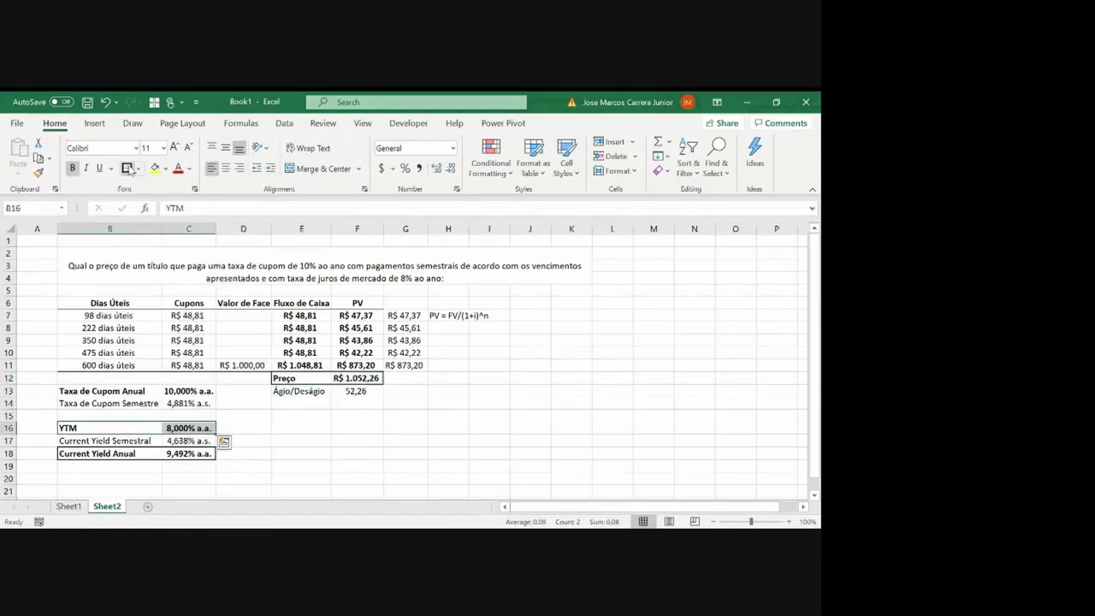
{"action": "left_click", "coordinate": [127, 168]}
Insert a blank row between the YTM row and the Current Yield Semestral row
{"action": "key", "text": "Down"}
{"action": "key", "text": "shift+space"}
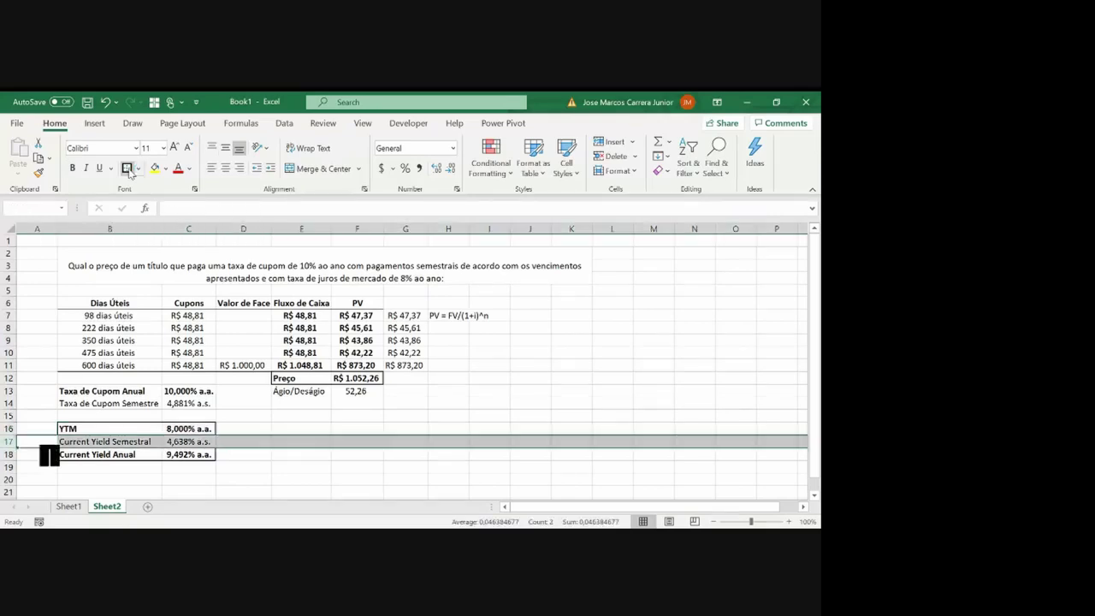
{"action": "key", "text": "ctrl+shift+plus"}
{"action": "key", "text": "Up"}
{"action": "key", "text": "Up"}
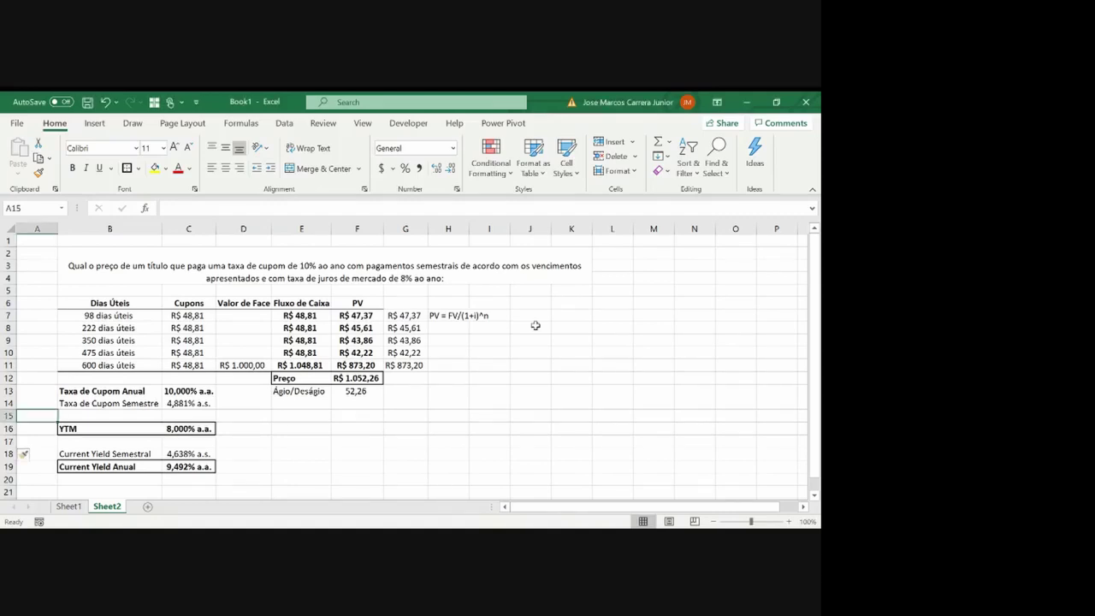
Set the YTM in C16 to 12%
{"action": "key", "text": "Down"}
{"action": "key", "text": "Right"}
{"action": "key", "text": "Right"}
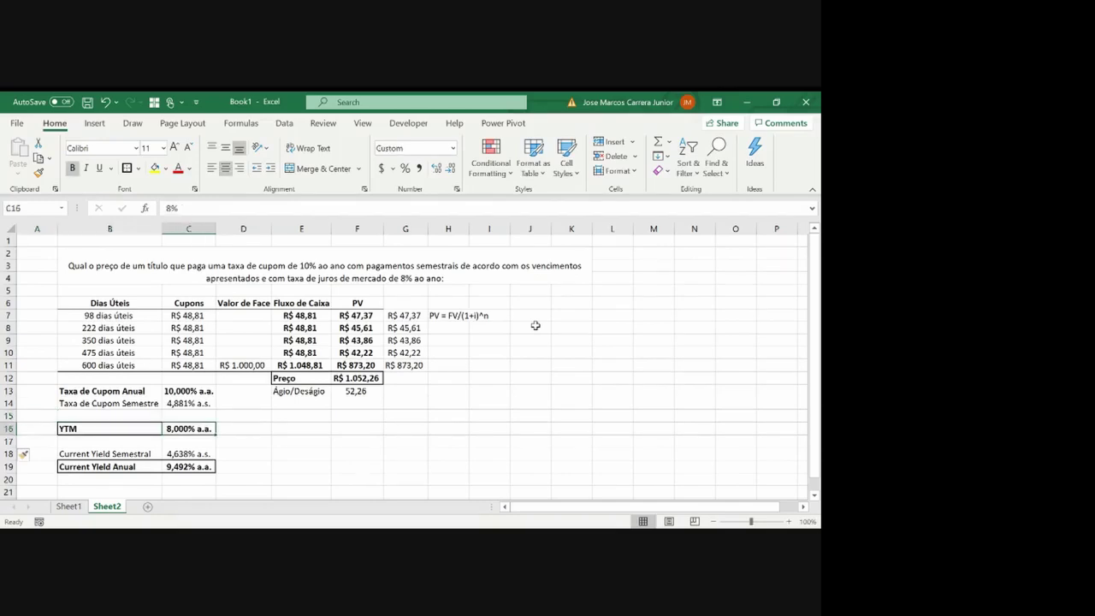
{"action": "type", "text": "12"}
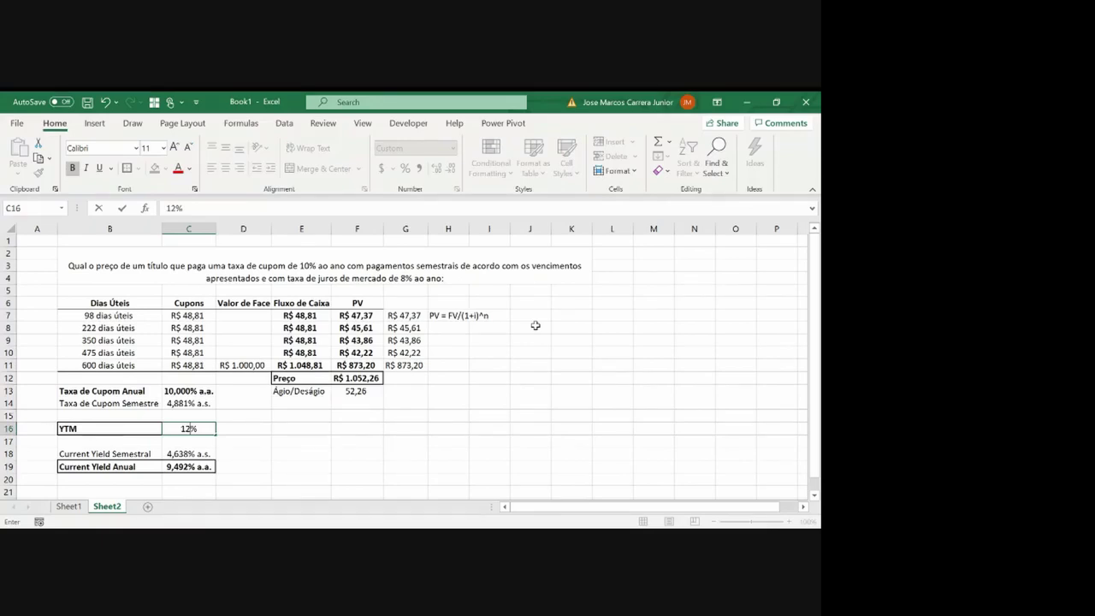
{"action": "key", "text": "ctrl+Return"}
{"action": "key", "text": "Return"}
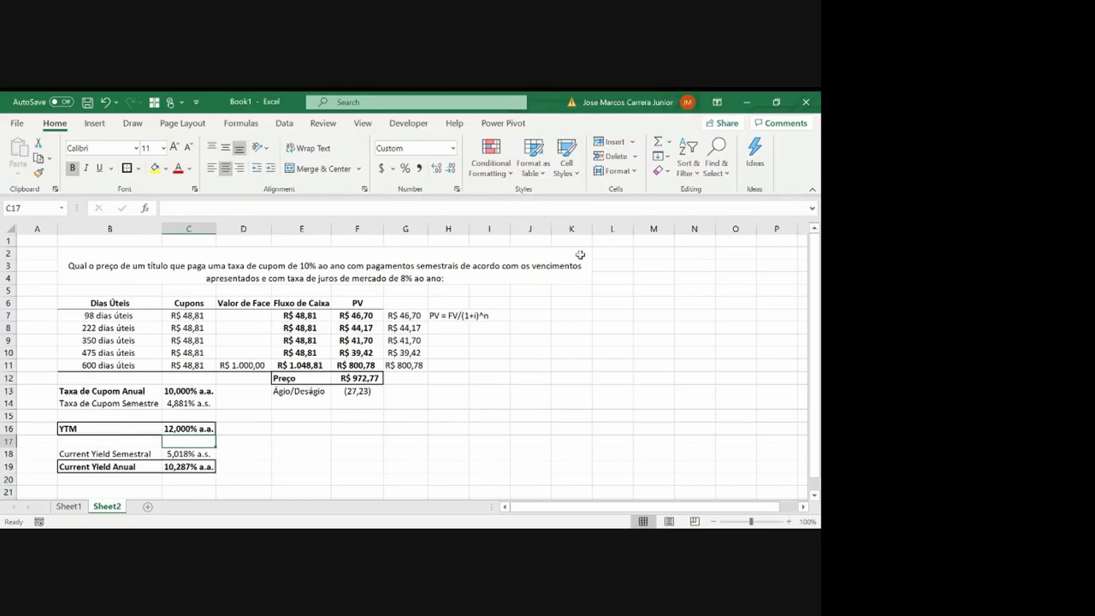
Centre the bond price in F12
{"action": "left_click", "coordinate": [355, 381]}
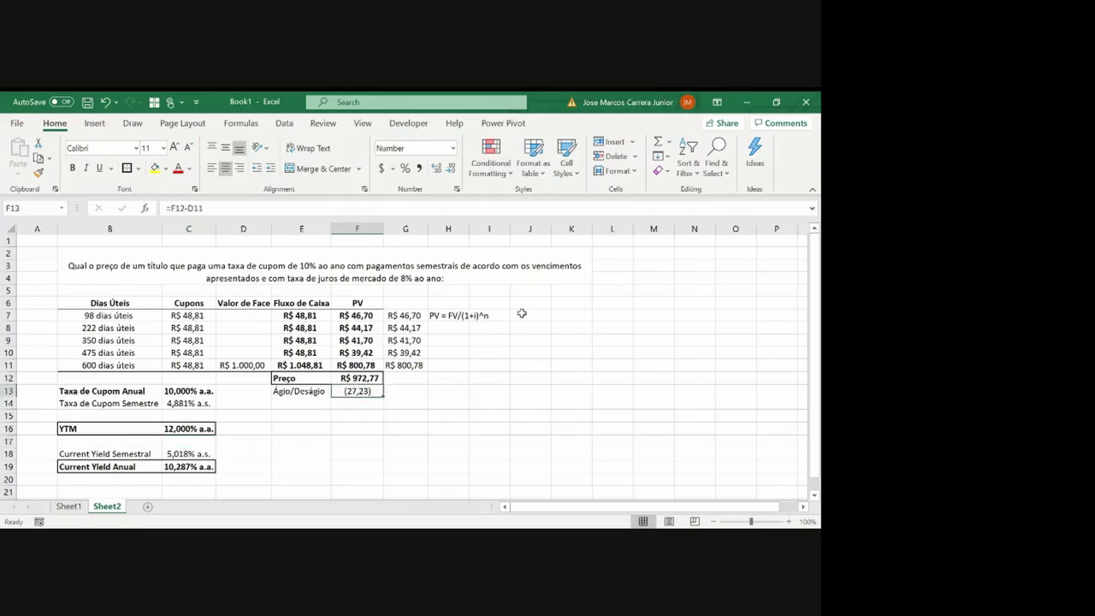
{"action": "left_click", "coordinate": [227, 169]}
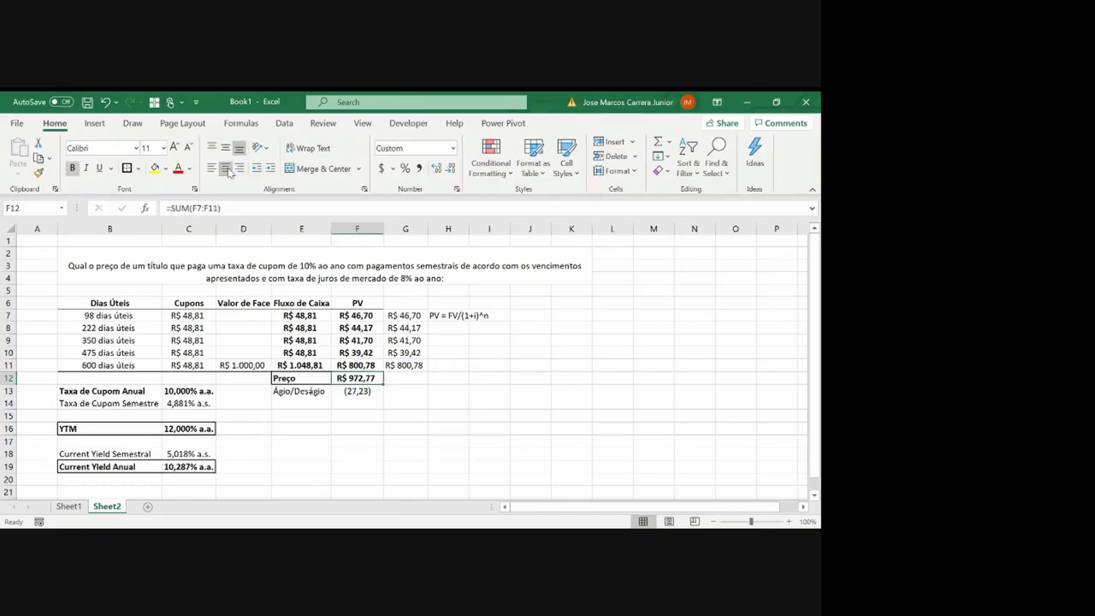
Compare the Ágio/Deságio in F13 and the price in F12 with the coupon rate and the face value in D11
{"action": "key", "text": "Down"}
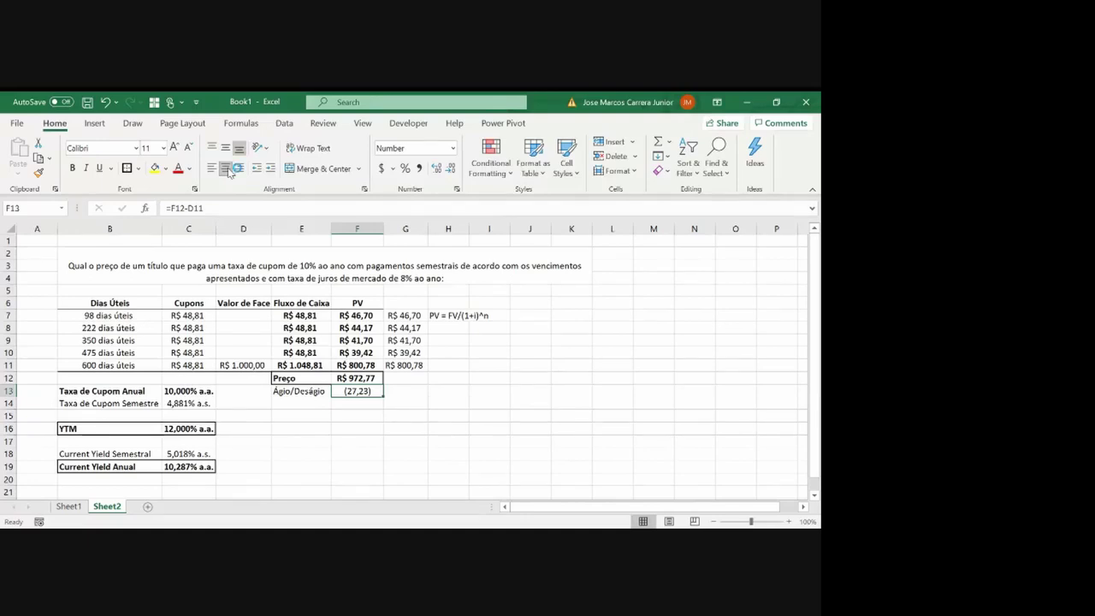
{"action": "key", "text": "Left"}
{"action": "key", "text": "Left"}
{"action": "key", "text": "Left"}
{"action": "key", "text": "Right"}
{"action": "key", "text": "Right"}
{"action": "key", "text": "Right"}
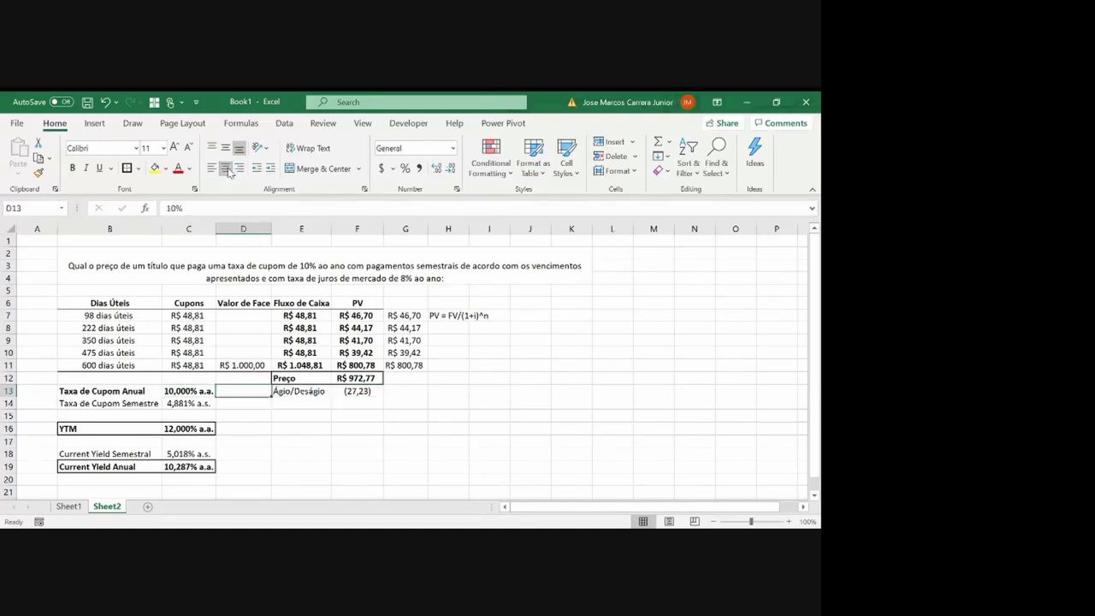
{"action": "key", "text": "Up"}
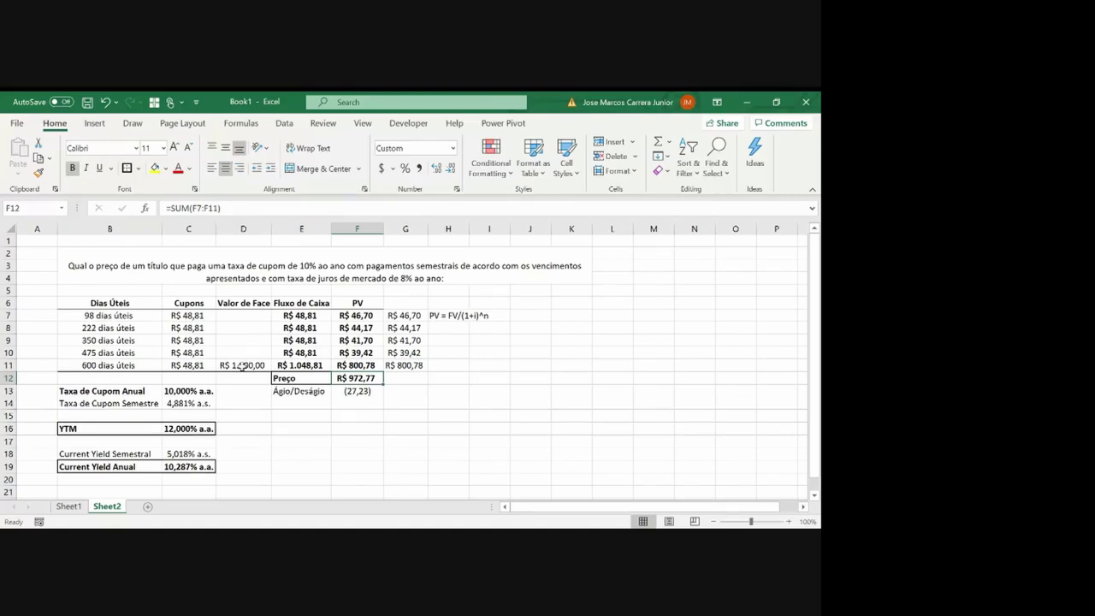
{"action": "left_click", "coordinate": [243, 365], "text": "ctrl"}
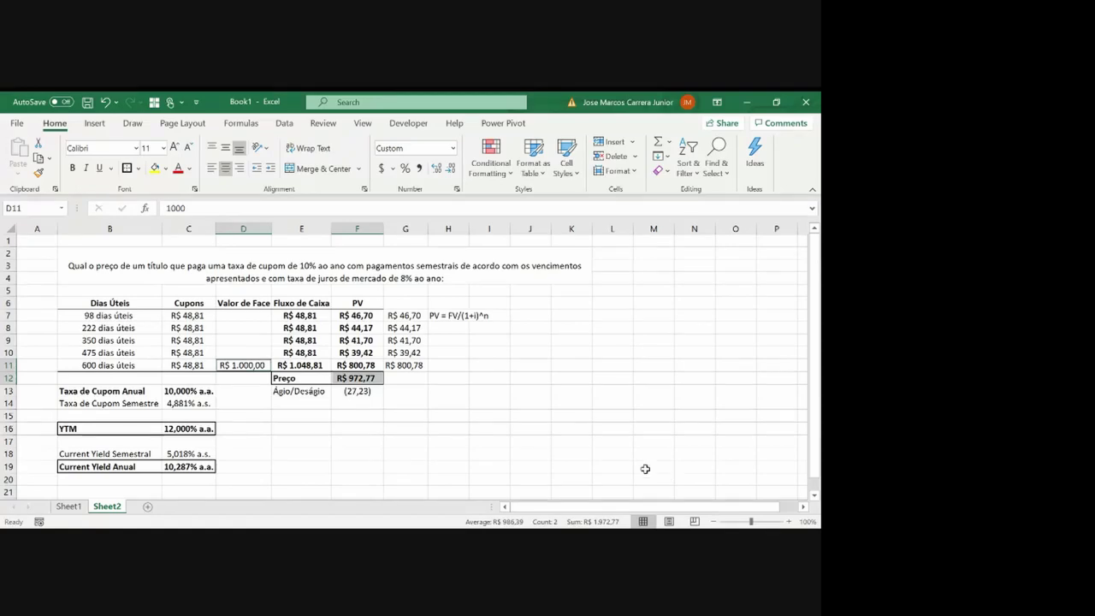
{"action": "left_click", "coordinate": [487, 407]}
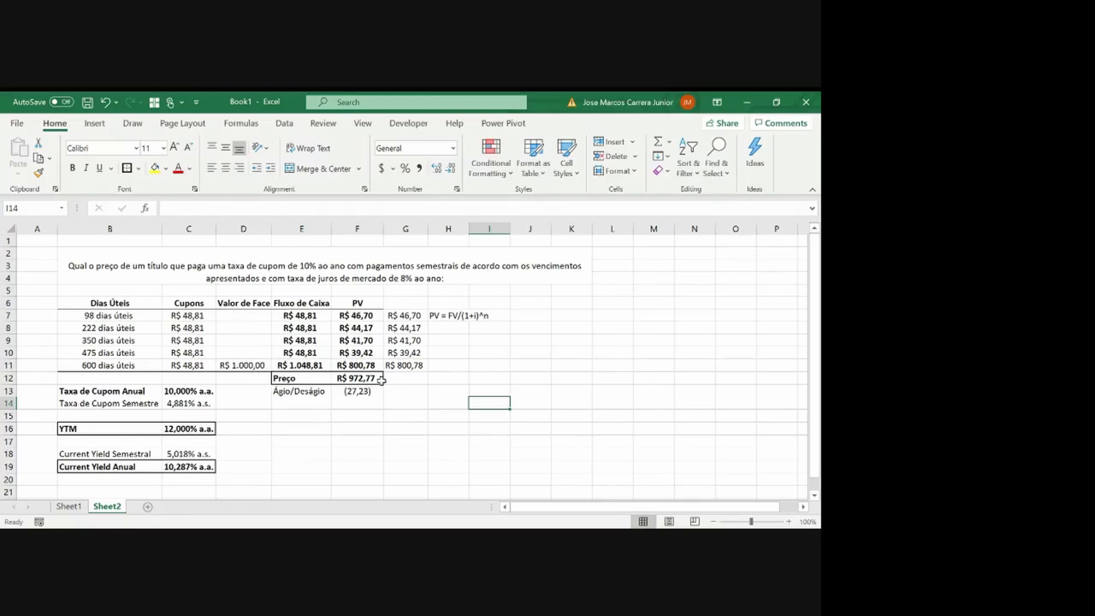
{"action": "left_click", "coordinate": [120, 314]}
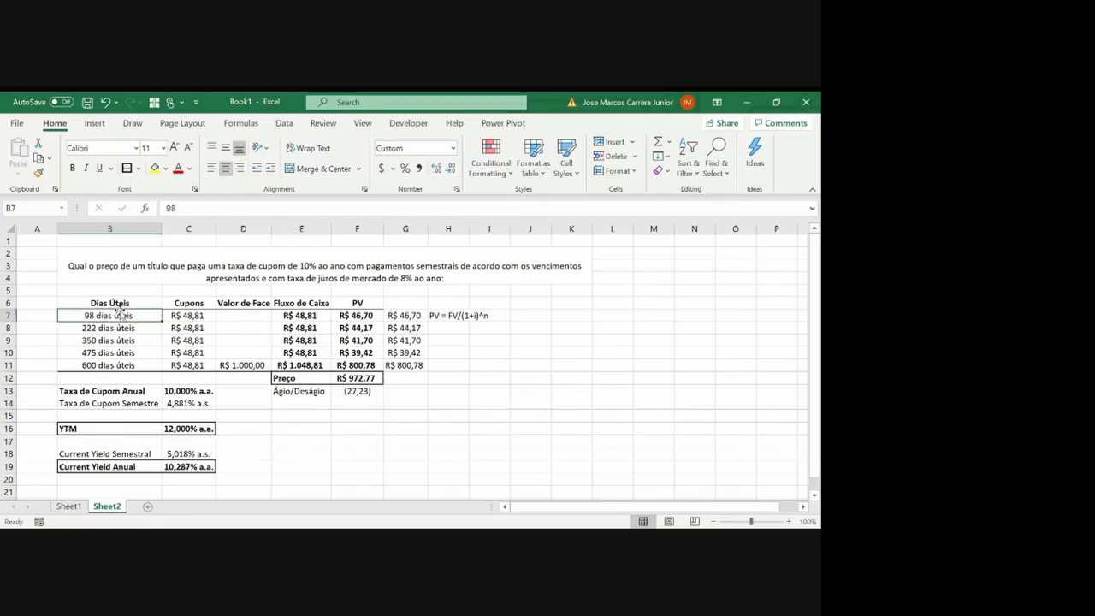
{"action": "left_click", "coordinate": [377, 376]}
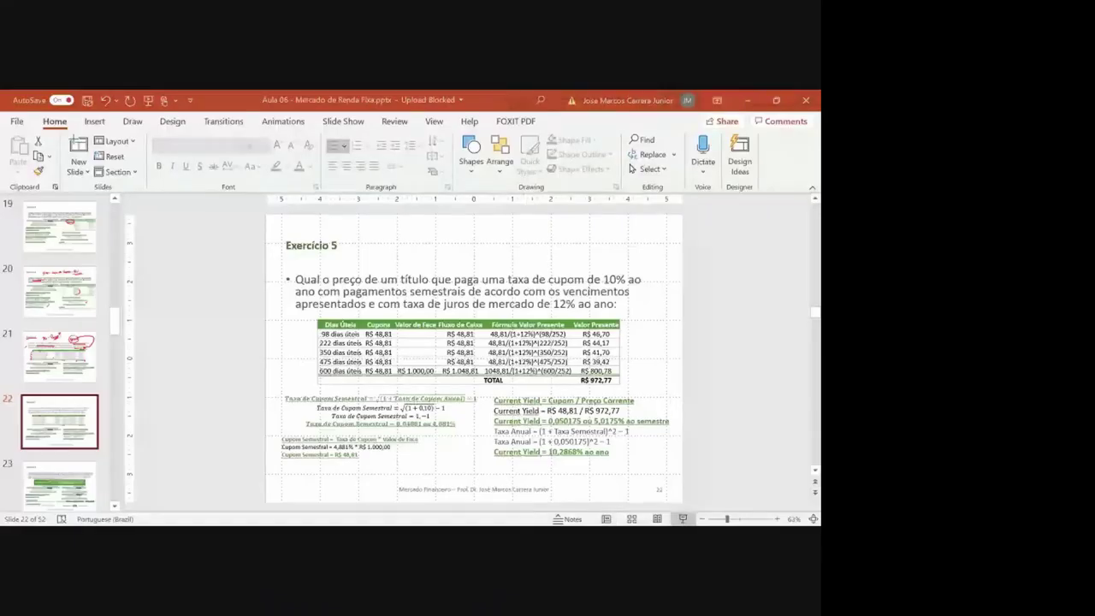
Present the Exercício 5 slide full screen, tick its title, underline the 12% market rate and handwrite YTM beside it
{"action": "left_click", "coordinate": [682, 518]}
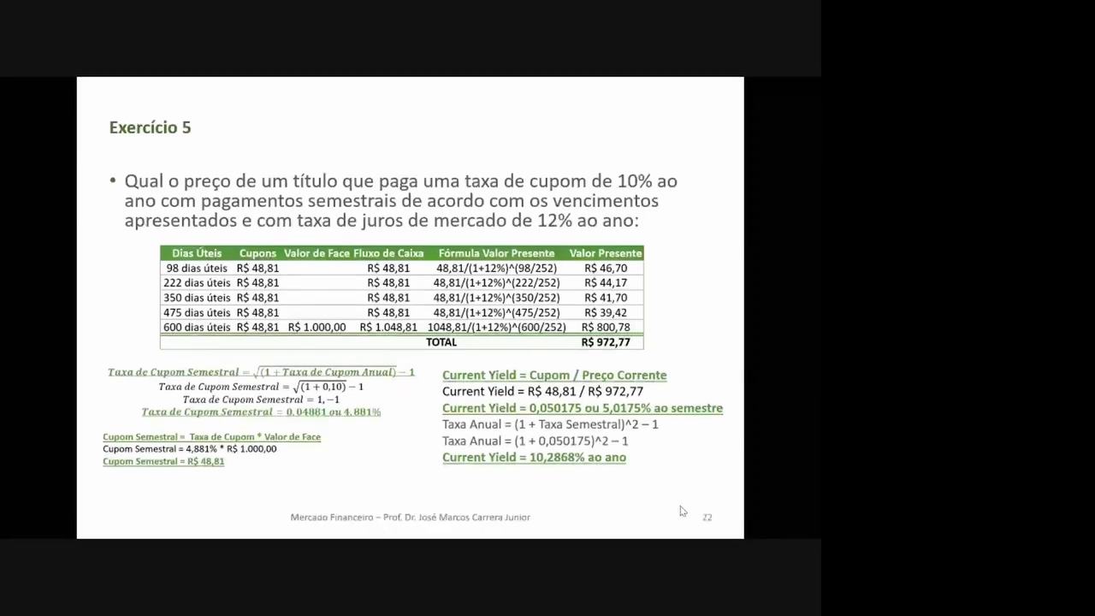
{"action": "left_click_drag", "start_coordinate": [201, 127], "coordinate": [230, 117]}
{"action": "mouse_move", "coordinate": [643, 220]}
{"action": "left_mouse_down"}
{"action": "mouse_move", "coordinate": [672, 214]}
{"action": "mouse_move", "coordinate": [715, 228]}
{"action": "left_mouse_up"}
{"action": "left_click_drag", "start_coordinate": [563, 230], "coordinate": [623, 226]}
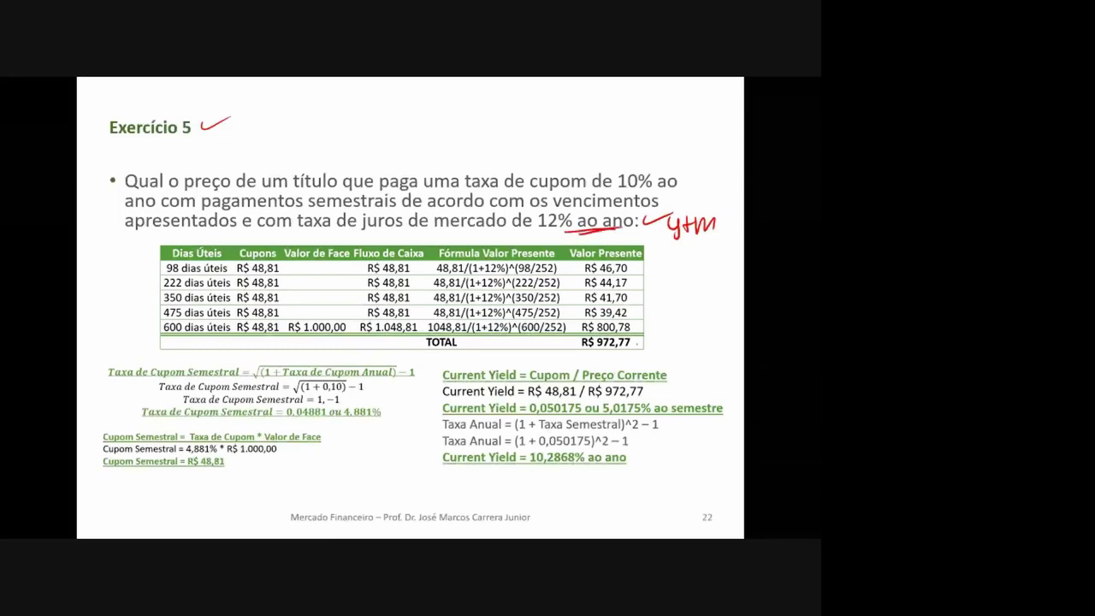
Mark the R$ 972,77 total, circle it and the R$ 1.000,00 face value, and link the two with a hand-drawn arrow
{"action": "left_click_drag", "start_coordinate": [633, 342], "coordinate": [682, 330]}
{"action": "mouse_move", "coordinate": [332, 304]}
{"action": "left_mouse_down"}
{"action": "mouse_move", "coordinate": [289, 314]}
{"action": "mouse_move", "coordinate": [349, 332]}
{"action": "left_mouse_up"}
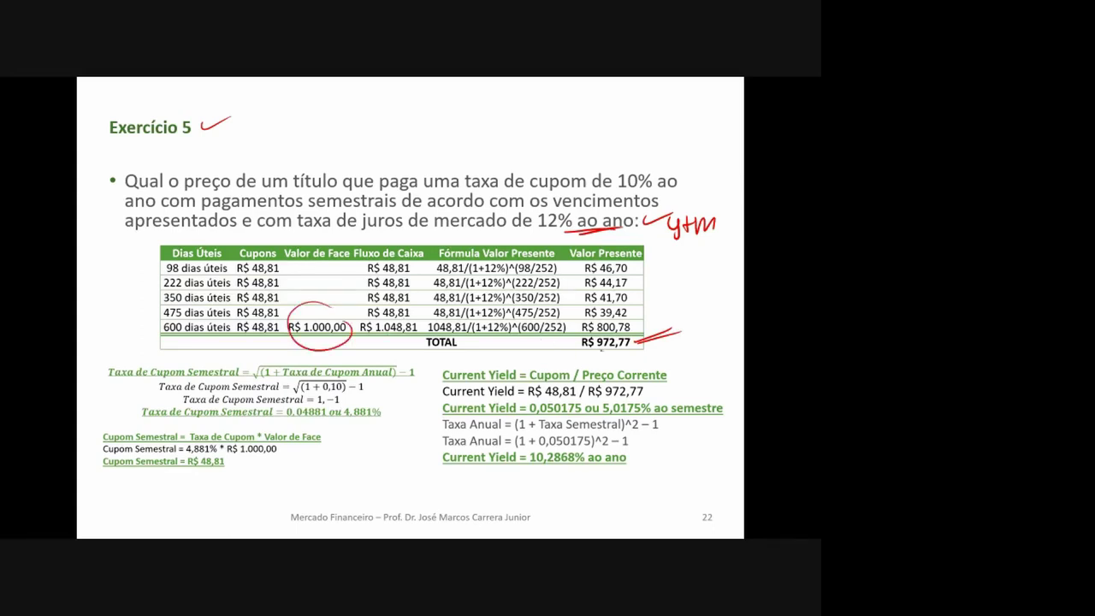
{"action": "left_click_drag", "start_coordinate": [634, 338], "coordinate": [602, 333]}
{"action": "mouse_move", "coordinate": [346, 348]}
{"action": "left_mouse_down"}
{"action": "mouse_move", "coordinate": [572, 358]}
{"action": "mouse_move", "coordinate": [342, 349]}
{"action": "left_mouse_up"}
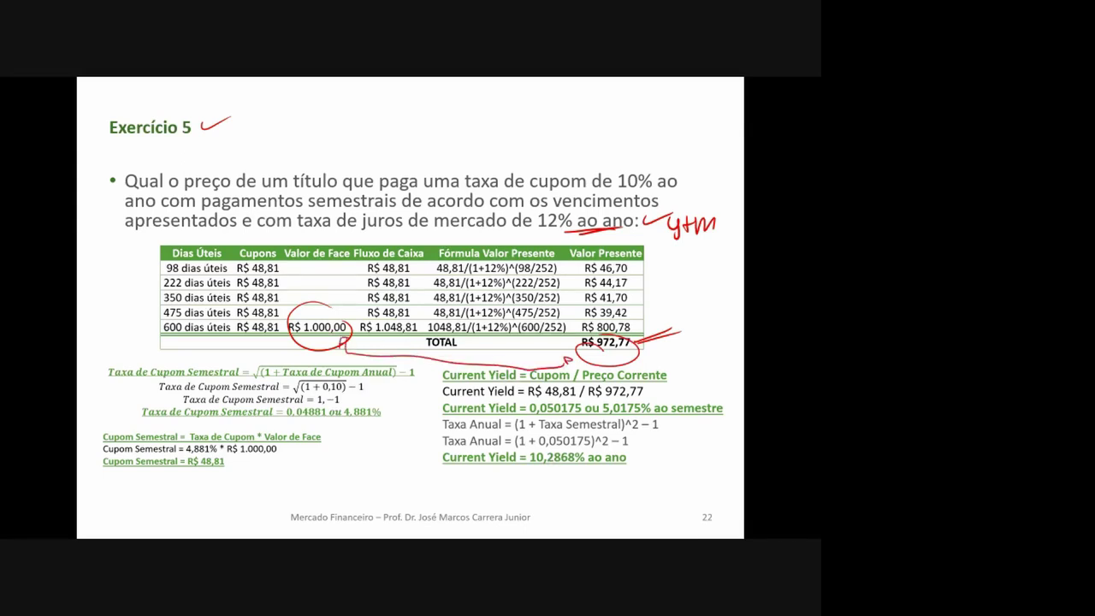
Advance to the Exercício 6 slide, mark its title and handwrite an underlined "Retorno =" beside it
{"action": "key", "text": "Right"}
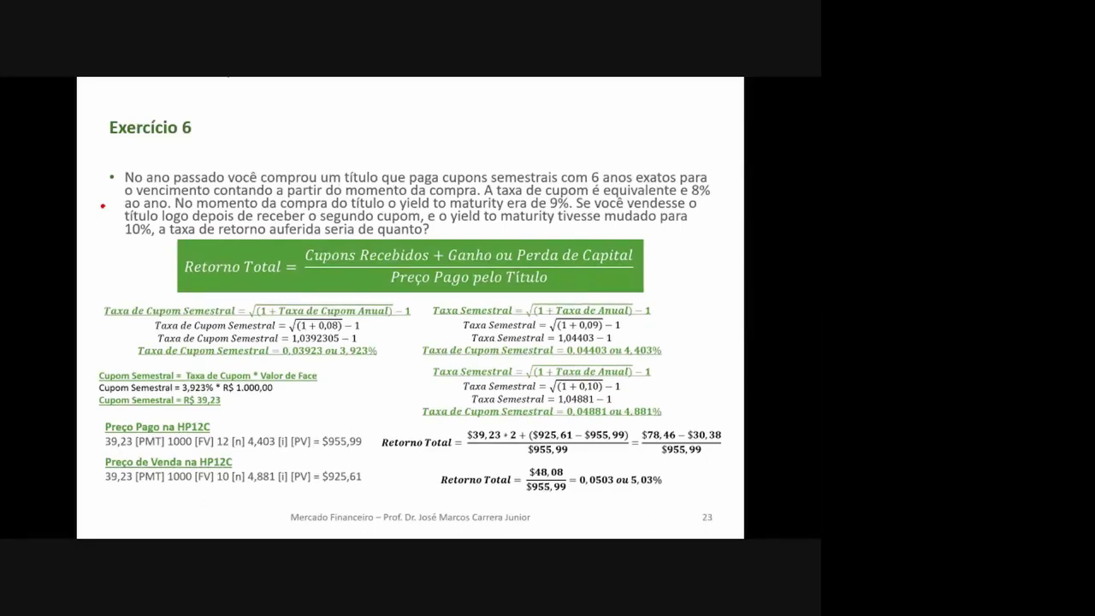
{"action": "left_click_drag", "start_coordinate": [184, 143], "coordinate": [199, 139]}
{"action": "mouse_move", "coordinate": [250, 102]}
{"action": "left_mouse_down"}
{"action": "mouse_move", "coordinate": [269, 133]}
{"action": "mouse_move", "coordinate": [345, 123]}
{"action": "mouse_move", "coordinate": [351, 133]}
{"action": "left_mouse_up"}
{"action": "left_click_drag", "start_coordinate": [307, 161], "coordinate": [378, 116]}
{"action": "left_click_drag", "start_coordinate": [358, 127], "coordinate": [375, 125]}
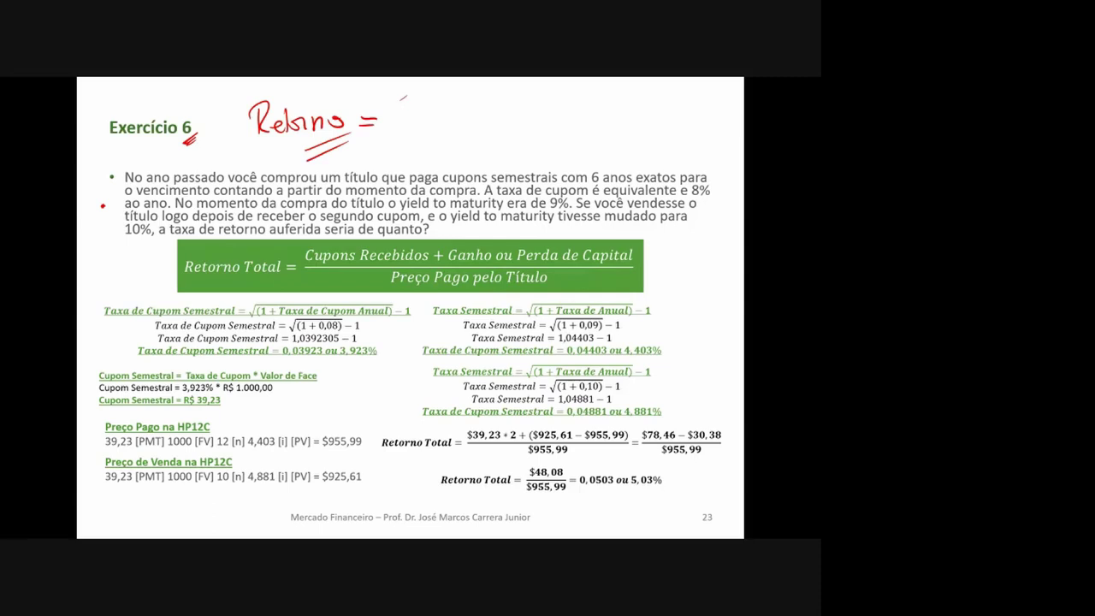
Complete the handwritten return formula with the fraction Ganho over Investimento and add accent strokes beside Retorno
{"action": "left_click_drag", "start_coordinate": [410, 90], "coordinate": [408, 110]}
{"action": "left_click_drag", "start_coordinate": [414, 111], "coordinate": [436, 112]}
{"action": "mouse_move", "coordinate": [437, 91]}
{"action": "left_mouse_down"}
{"action": "mouse_move", "coordinate": [451, 112]}
{"action": "mouse_move", "coordinate": [465, 100]}
{"action": "left_mouse_up"}
{"action": "mouse_move", "coordinate": [385, 123]}
{"action": "left_mouse_down"}
{"action": "mouse_move", "coordinate": [470, 120]}
{"action": "mouse_move", "coordinate": [415, 144]}
{"action": "mouse_move", "coordinate": [436, 134]}
{"action": "mouse_move", "coordinate": [451, 145]}
{"action": "mouse_move", "coordinate": [547, 142]}
{"action": "left_mouse_up"}
{"action": "left_click_drag", "start_coordinate": [465, 123], "coordinate": [525, 121]}
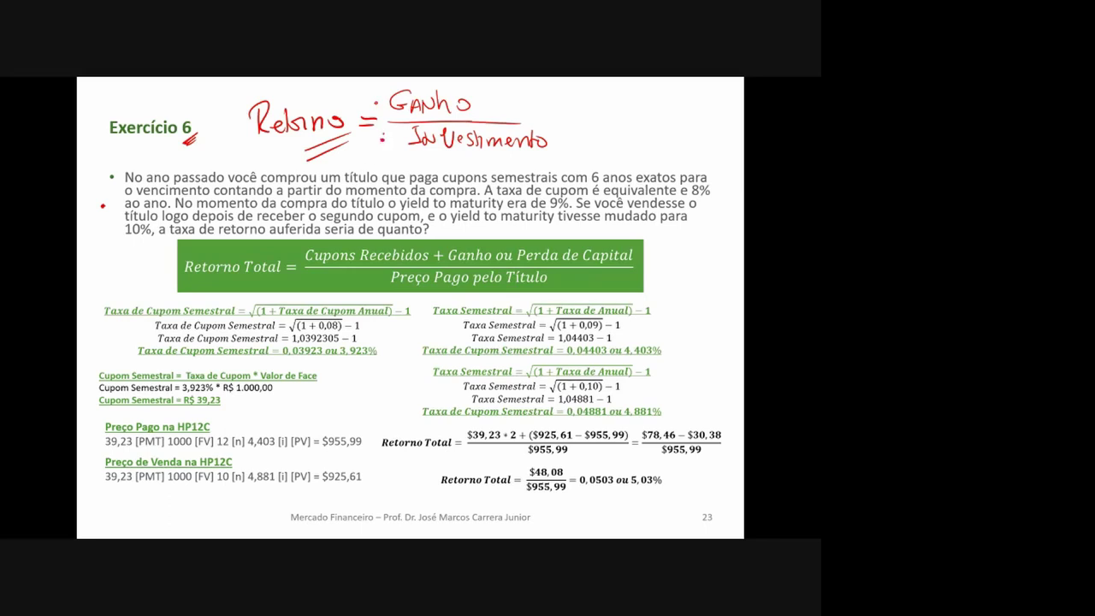
{"action": "left_click_drag", "start_coordinate": [231, 98], "coordinate": [256, 97]}
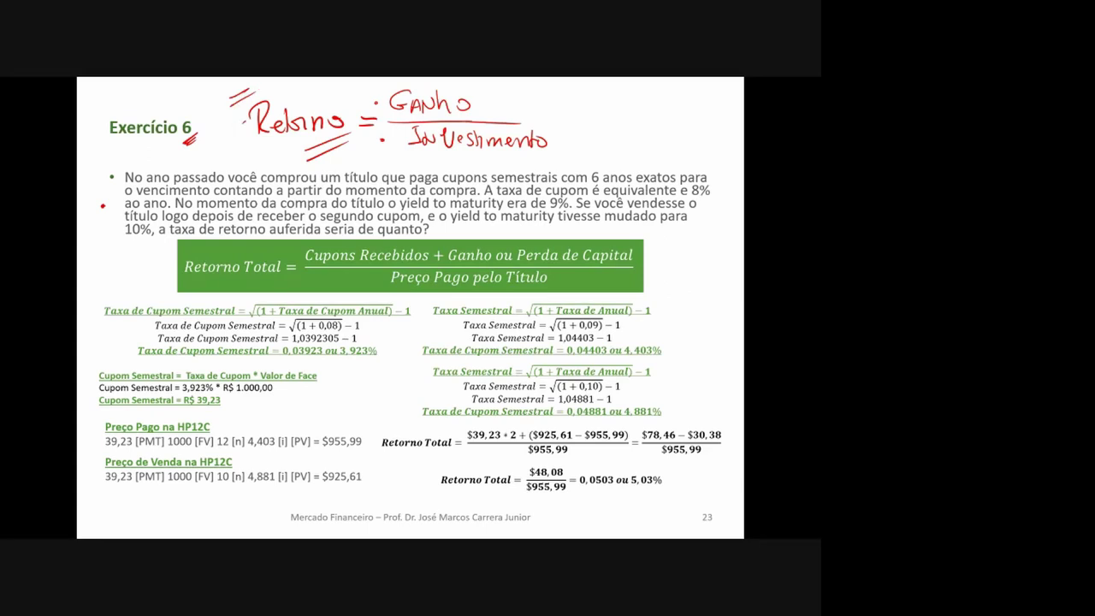
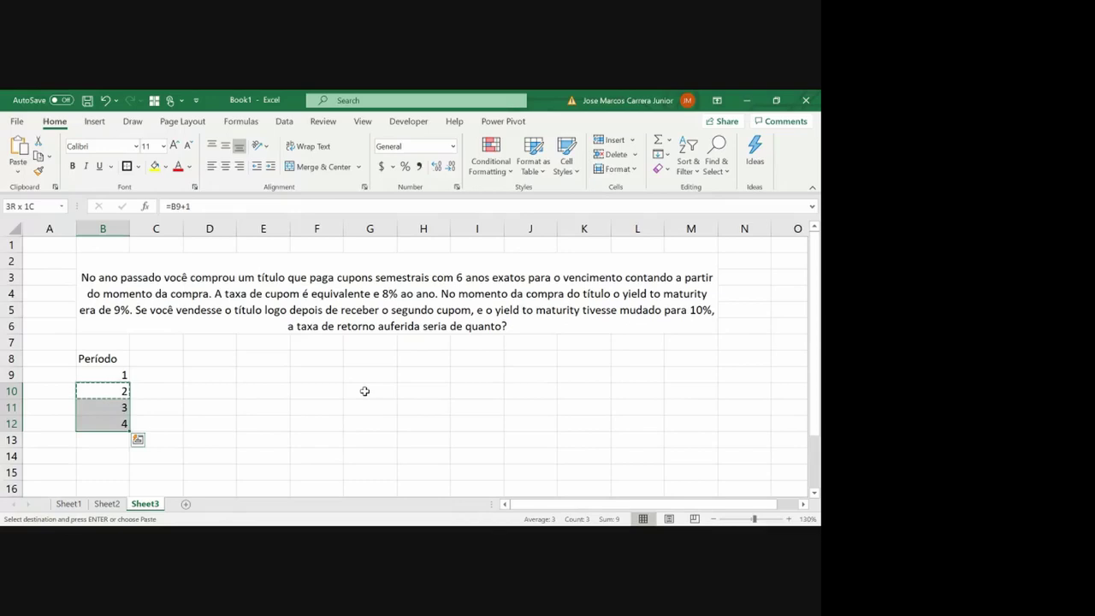
Fill the Período counter formula down through B20 for twelve periods
{"action": "key", "text": "shift+Down"}
{"action": "key", "text": "shift+Down"}
{"action": "key", "text": "shift+Down"}
{"action": "key", "text": "shift+Down"}
{"action": "key", "text": "shift+Down"}
{"action": "key", "text": "shift+Down"}
{"action": "key", "text": "shift+Down"}
{"action": "key", "text": "shift+Down"}
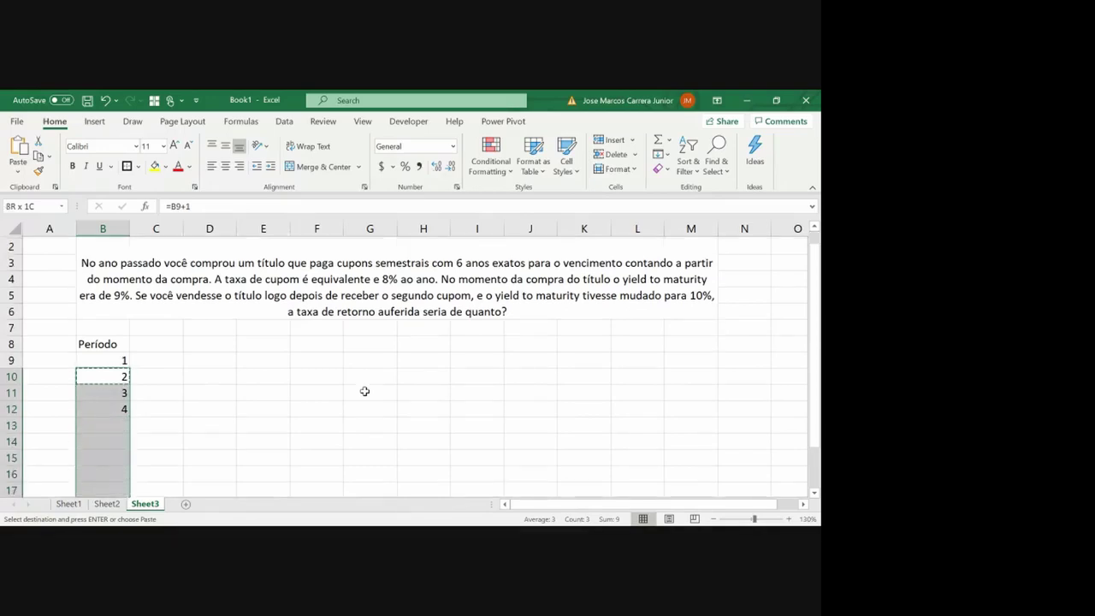
{"action": "key", "text": "ctrl+v"}
{"action": "key", "text": "ctrl+Down"}
{"action": "key", "text": "ctrl+Up"}
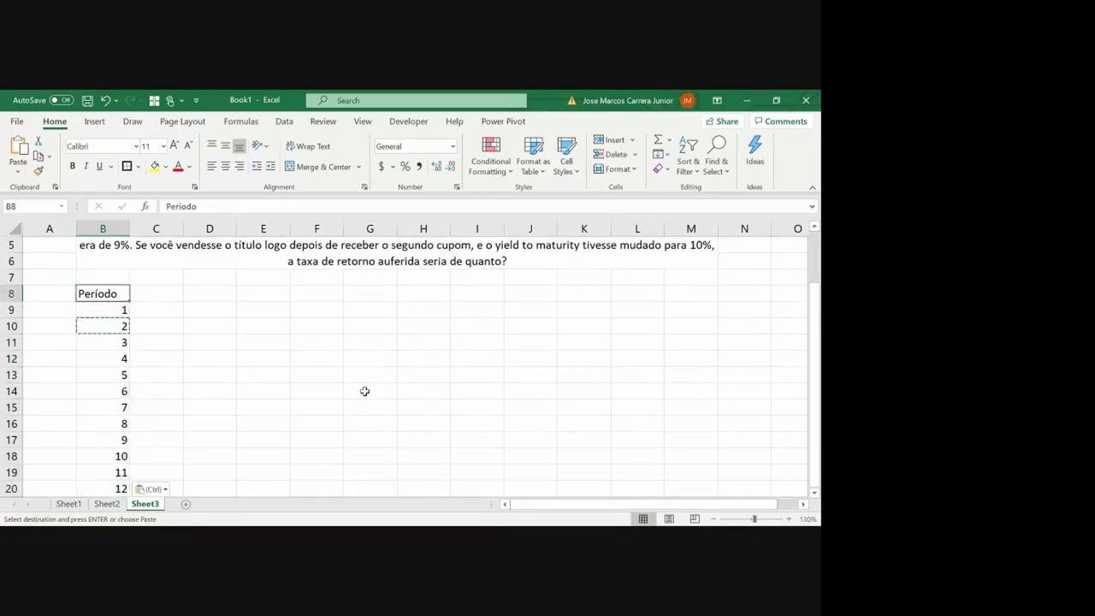
Centre B8:B20 and give it the custom number format #.##0" semestres"_);(#.##0)
{"action": "key", "text": "ctrl+shift+Down"}
{"action": "left_click", "coordinate": [227, 167]}
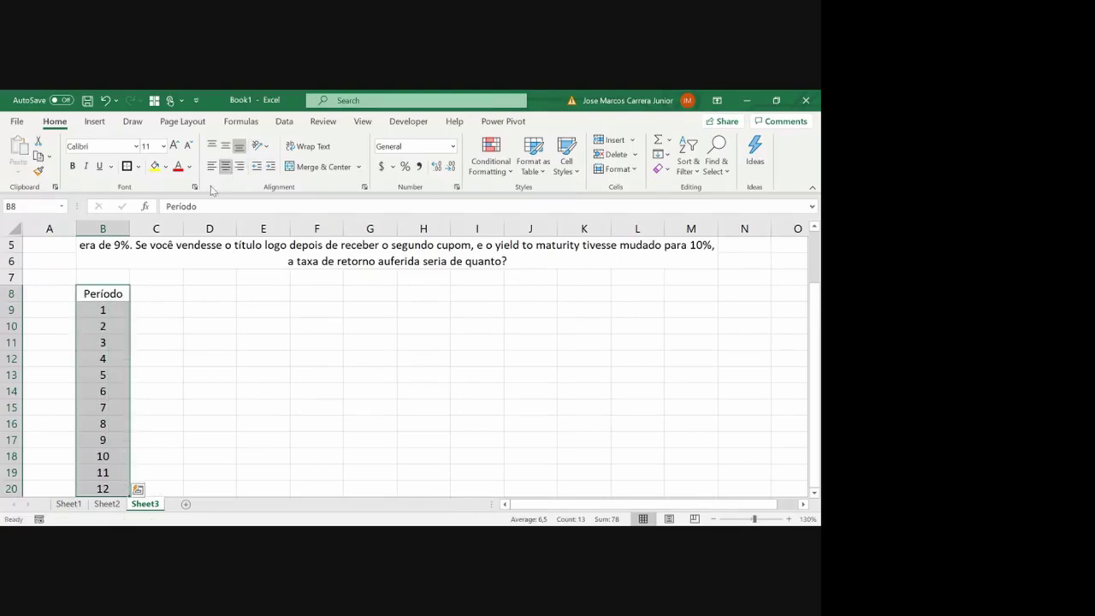
{"action": "right_click", "coordinate": [111, 315]}
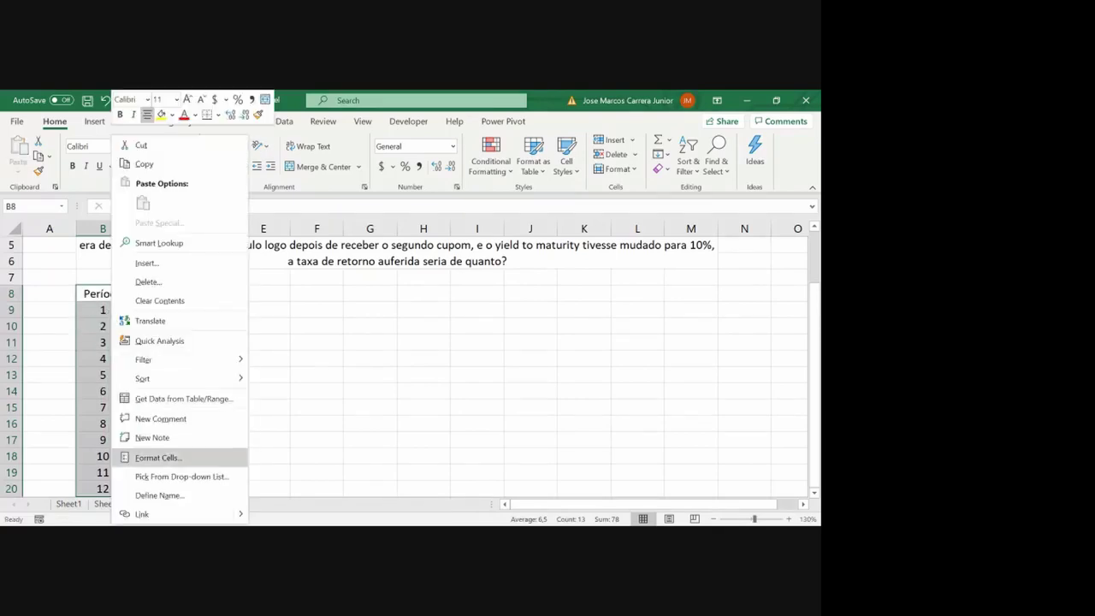
{"action": "left_click", "coordinate": [149, 456]}
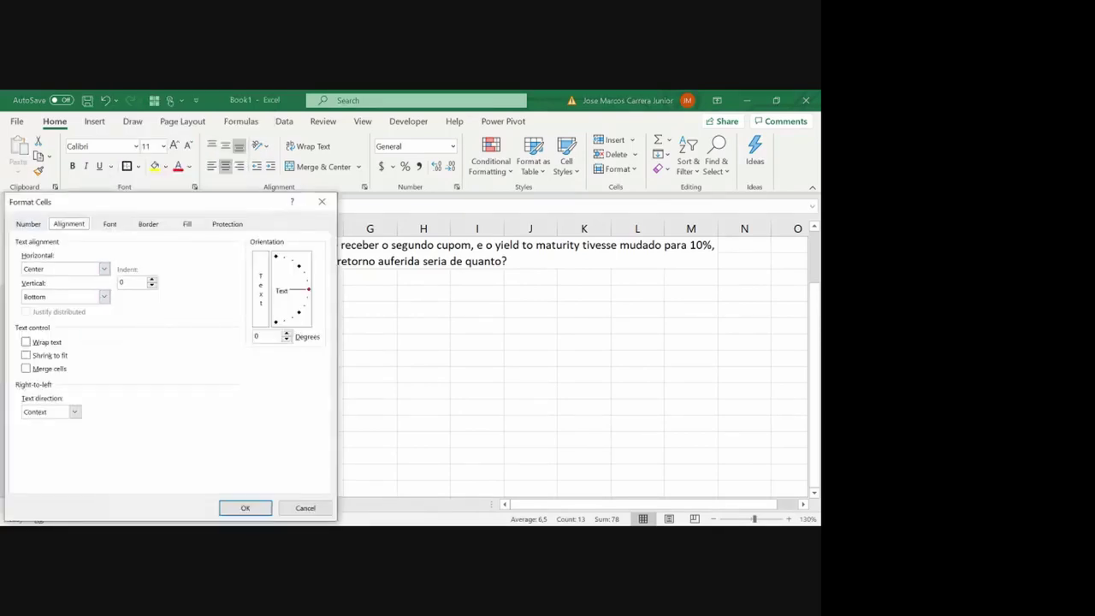
{"action": "left_click", "coordinate": [28, 223]}
{"action": "left_click", "coordinate": [30, 262]}
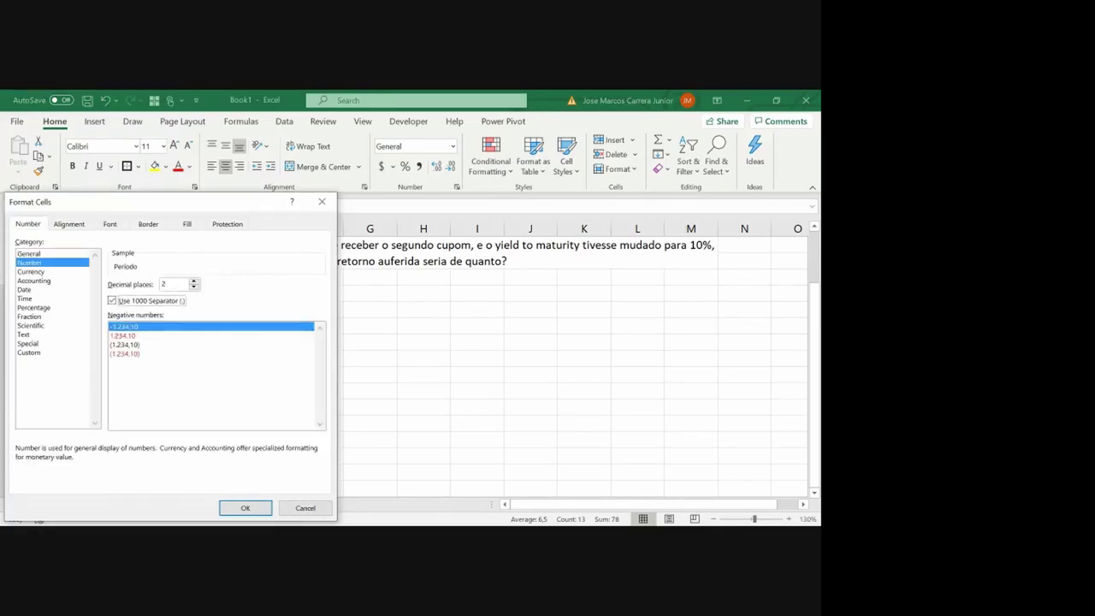
{"action": "left_click", "coordinate": [124, 344]}
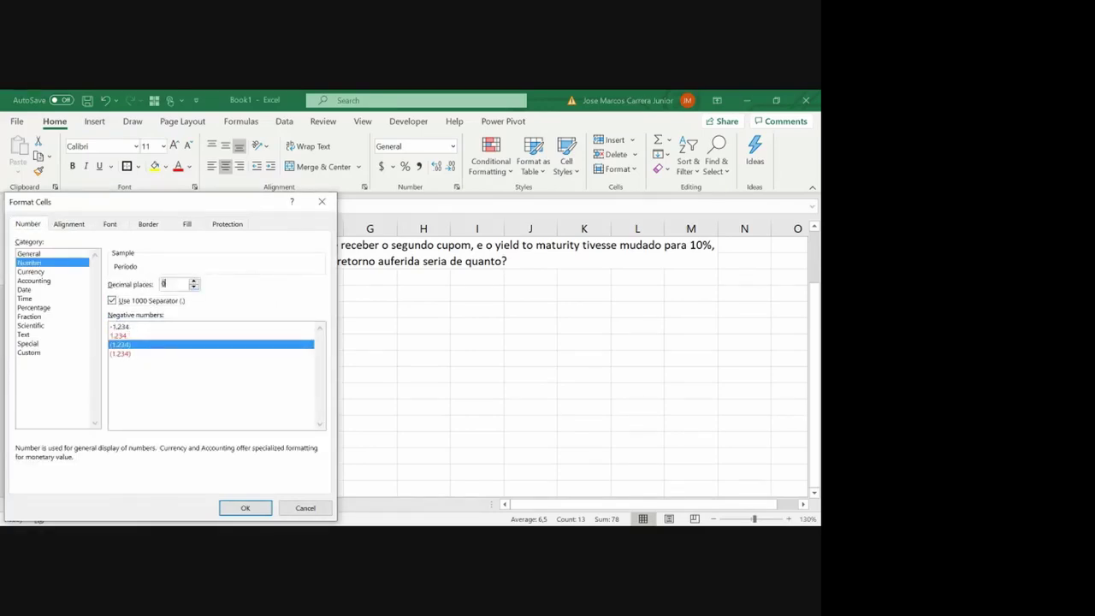
{"action": "left_click", "coordinate": [28, 353]}
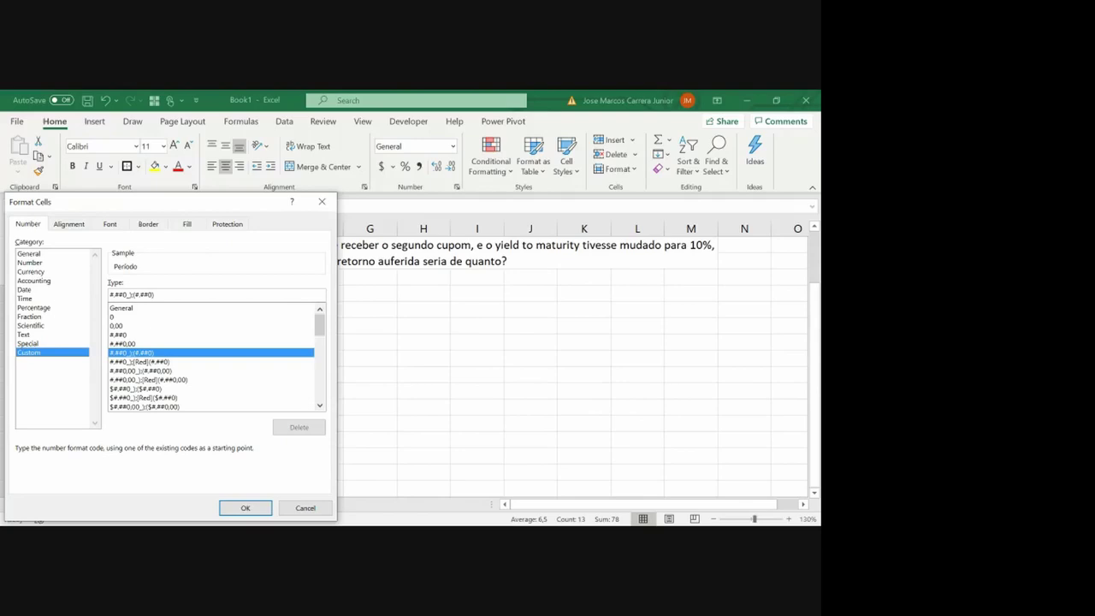
{"action": "left_click", "coordinate": [129, 295]}
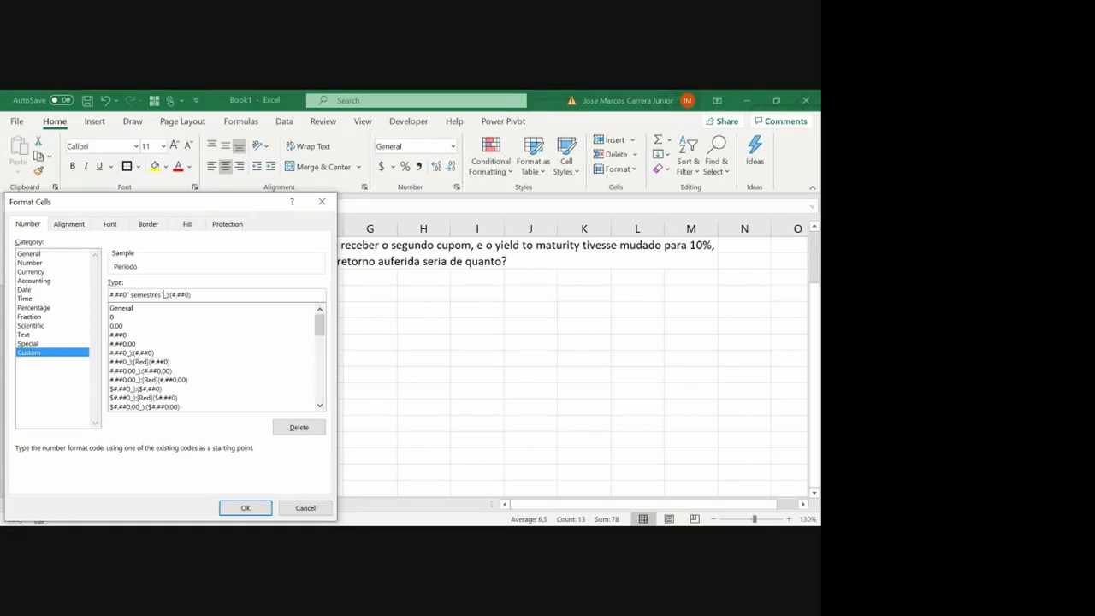
{"action": "type", "text": "\" semestres\""}
{"action": "key", "text": "Return"}
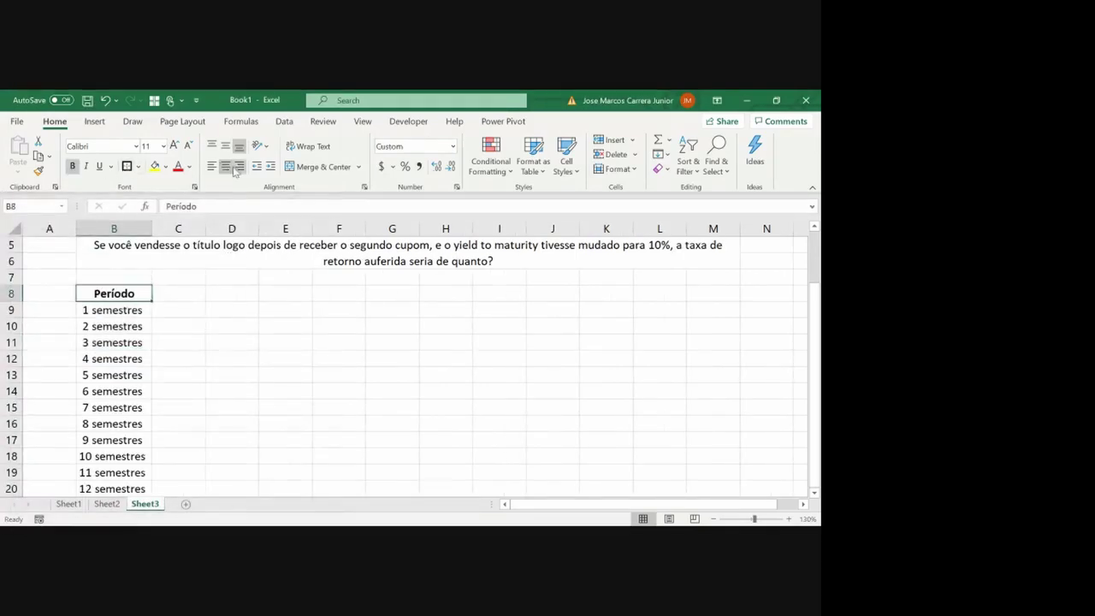
Add a bottom border to the Período header in B8 and reduce the sheet zoom to 120%
{"action": "left_click", "coordinate": [139, 167]}
{"action": "left_click", "coordinate": [144, 208]}
{"action": "left_click", "coordinate": [713, 518]}
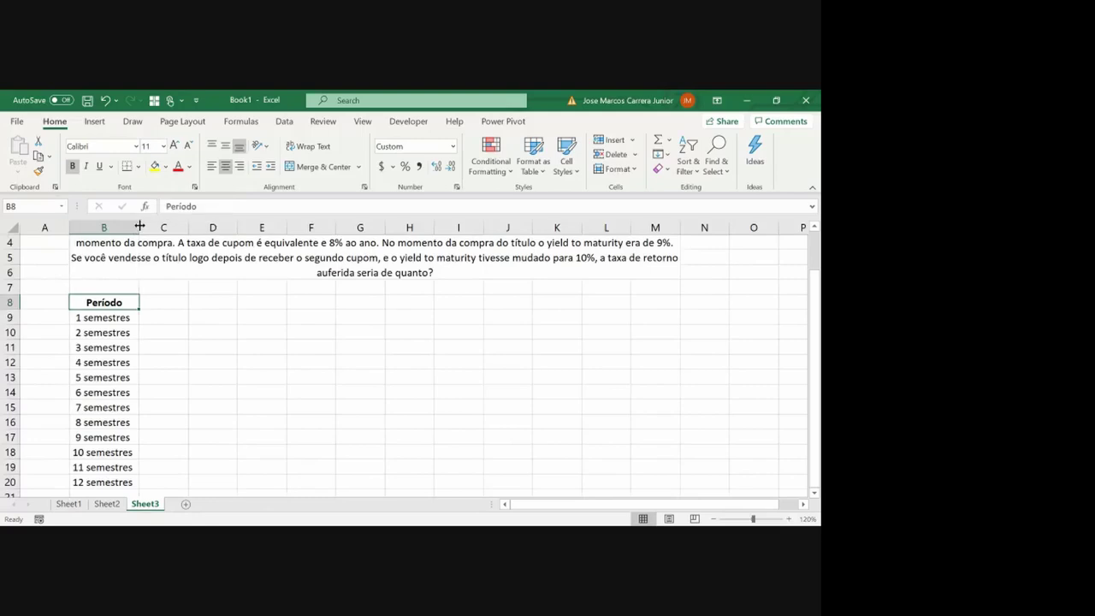
{"action": "key", "text": "ctrl+shift+Down"}
Add a Cupons header in C8 with the same formatting as the Período header
{"action": "left_click", "coordinate": [172, 303]}
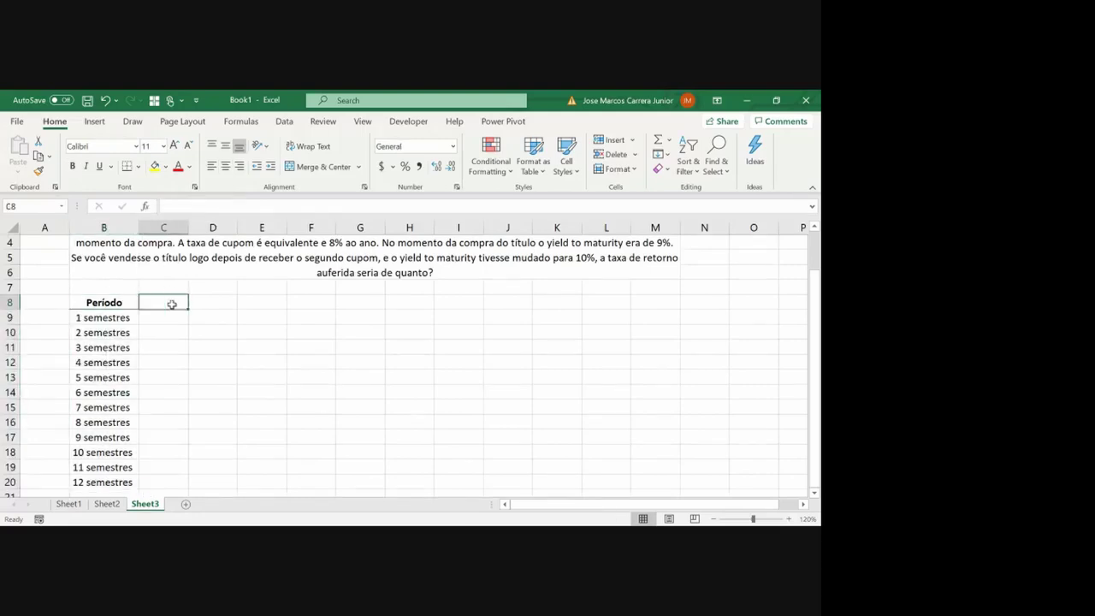
{"action": "key", "text": "Right"}
{"action": "key", "text": "Left"}
{"action": "key", "text": "Left"}
{"action": "key", "text": "ctrl+c"}
{"action": "key", "text": "Right"}
{"action": "key", "text": "ctrl+v"}
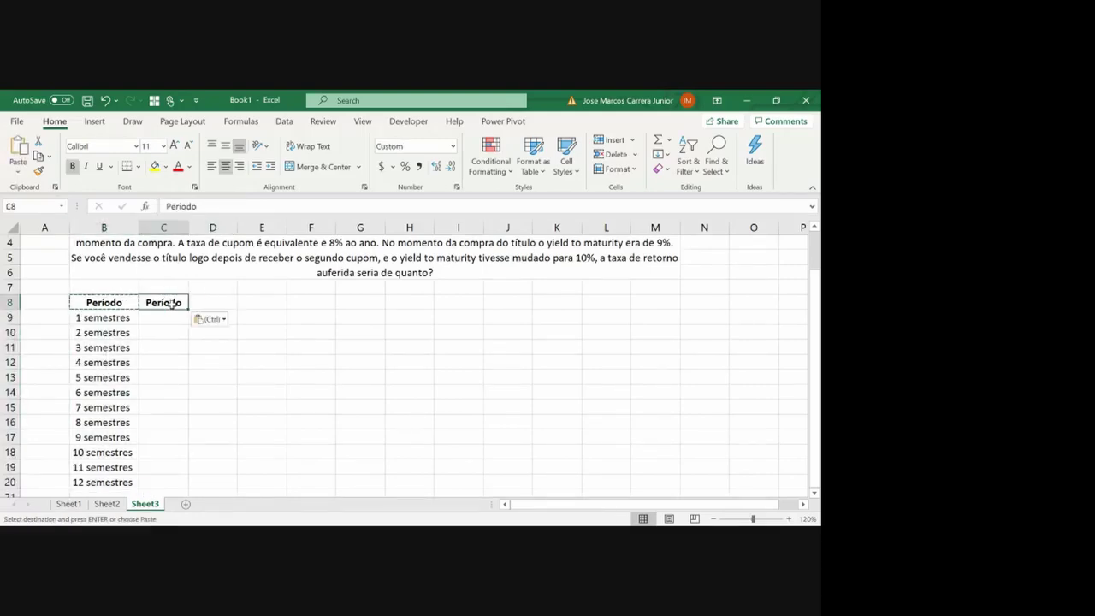
{"action": "type", "text": "Cupons"}
{"action": "key", "text": "Return"}
Add a Valor Face header in D8 with the same formatting as the Cupons header
{"action": "key", "text": "Up"}
{"action": "key", "text": "ctrl+c"}
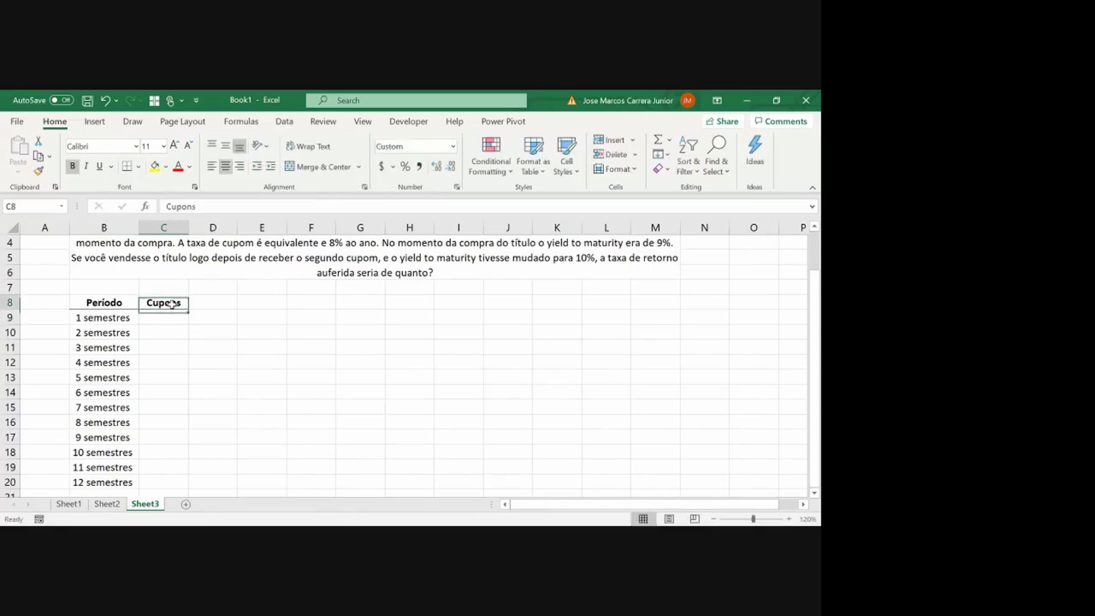
{"action": "key", "text": "Right"}
{"action": "key", "text": "ctrl+v"}
{"action": "type", "text": "V"}
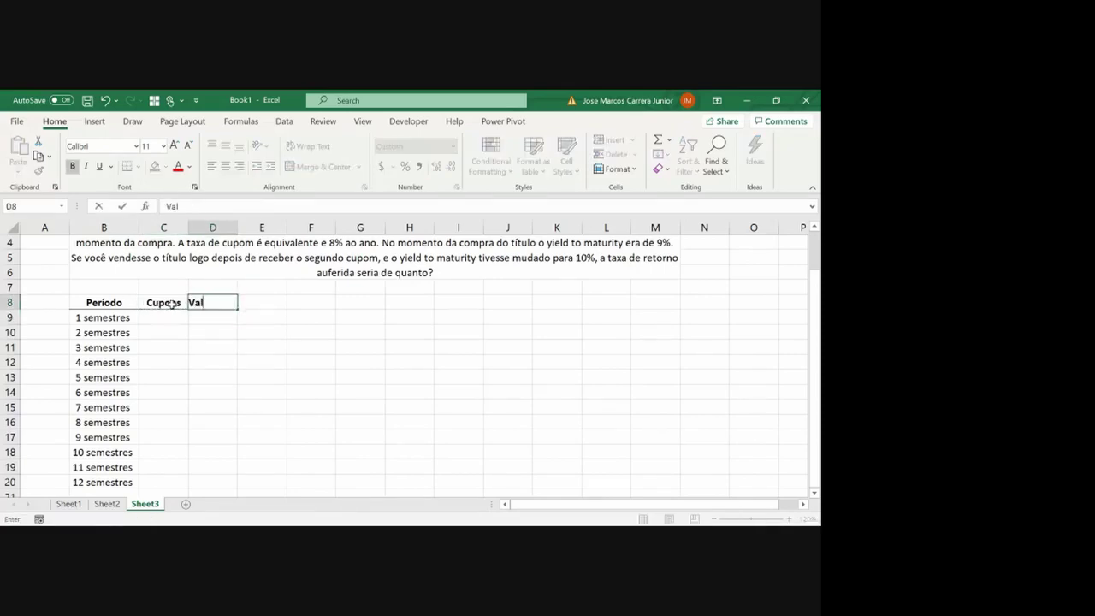
{"action": "type", "text": "alor Face"}
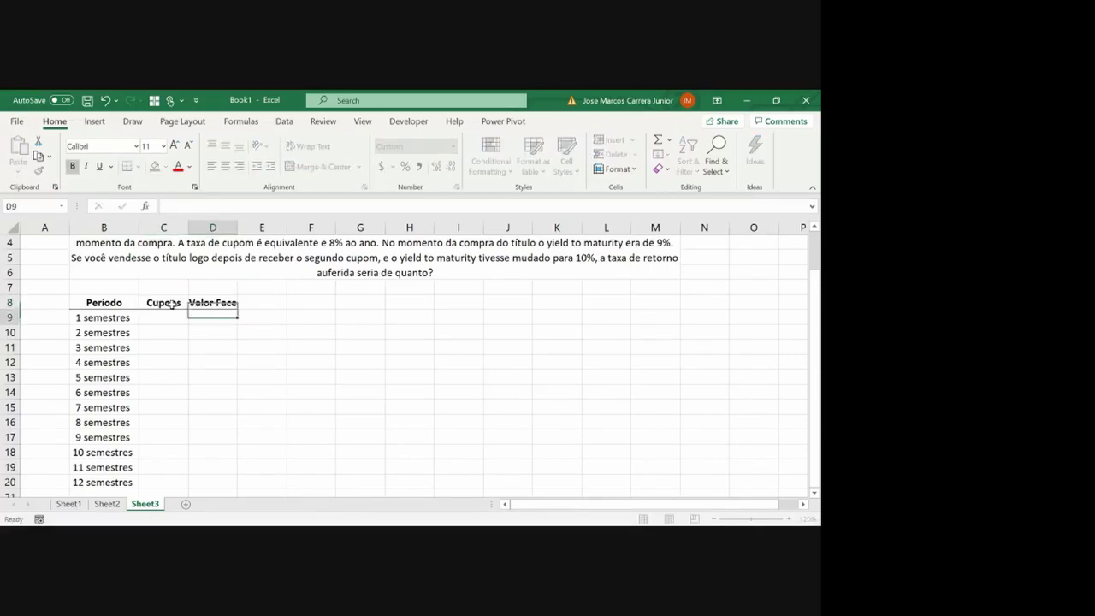
{"action": "key", "text": "Return"}
Enter a face value of 1000 in D20 for the twelfth semester
{"action": "key", "text": "Left"}
{"action": "key", "text": "Left"}
{"action": "key", "text": "ctrl+Down"}
{"action": "key", "text": "Right"}
{"action": "key", "text": "Right"}
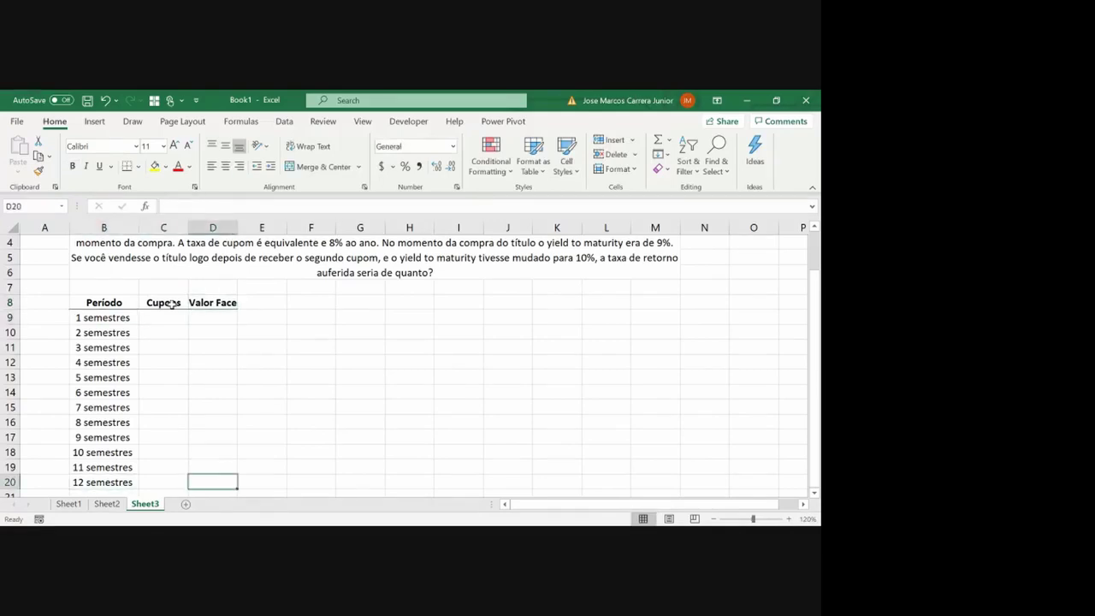
{"action": "type", "text": "1000"}
Add a Fluxo de Caixa header in E8 with the same formatting as the Valor Face header
{"action": "key", "text": "ctrl+Up"}
{"action": "key", "text": "ctrl+c"}
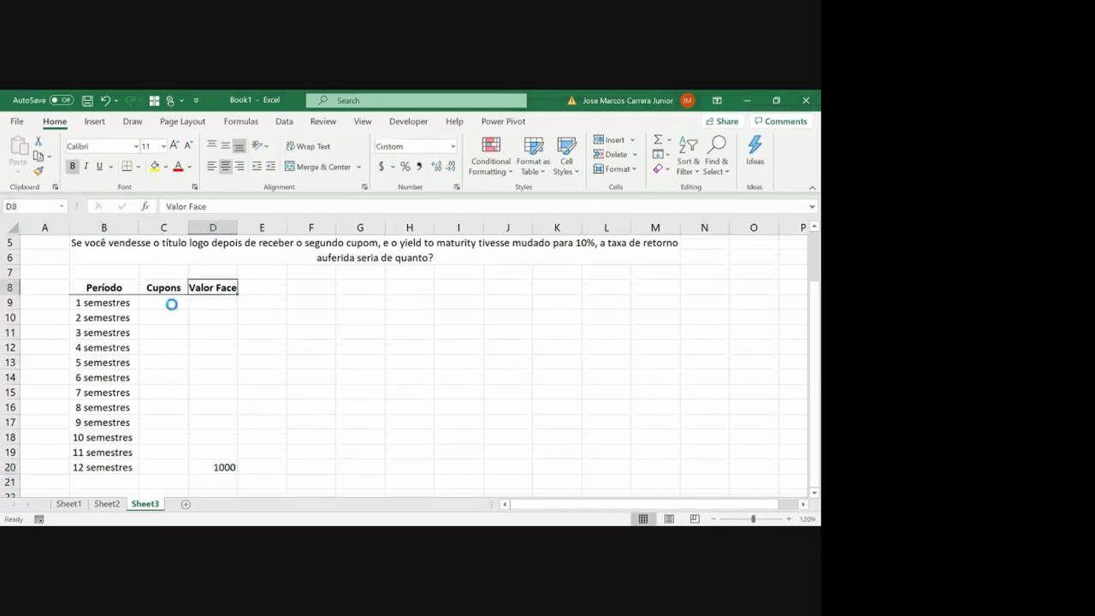
{"action": "key", "text": "Right"}
{"action": "key", "text": "ctrl+v"}
{"action": "key", "text": "Escape"}
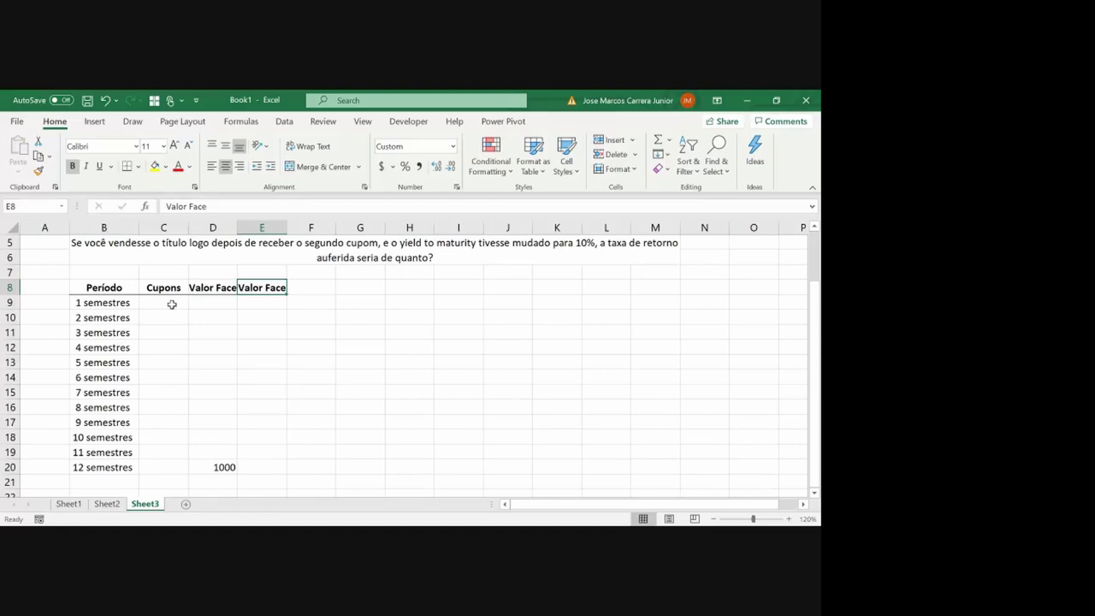
{"action": "type", "text": "Fl"}
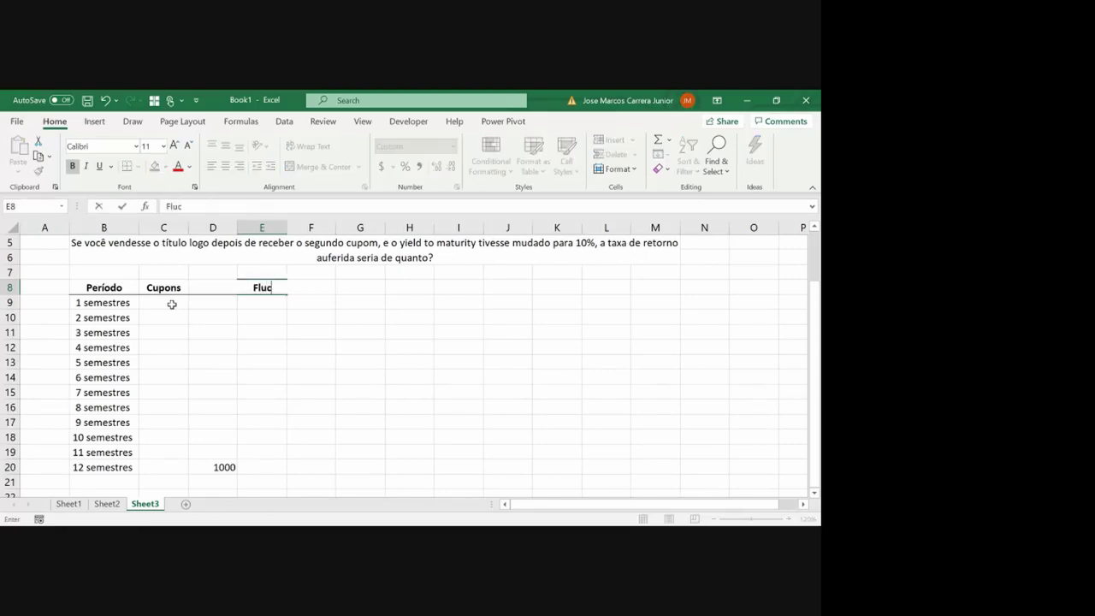
{"action": "type", "text": "uxo de Caixa"}
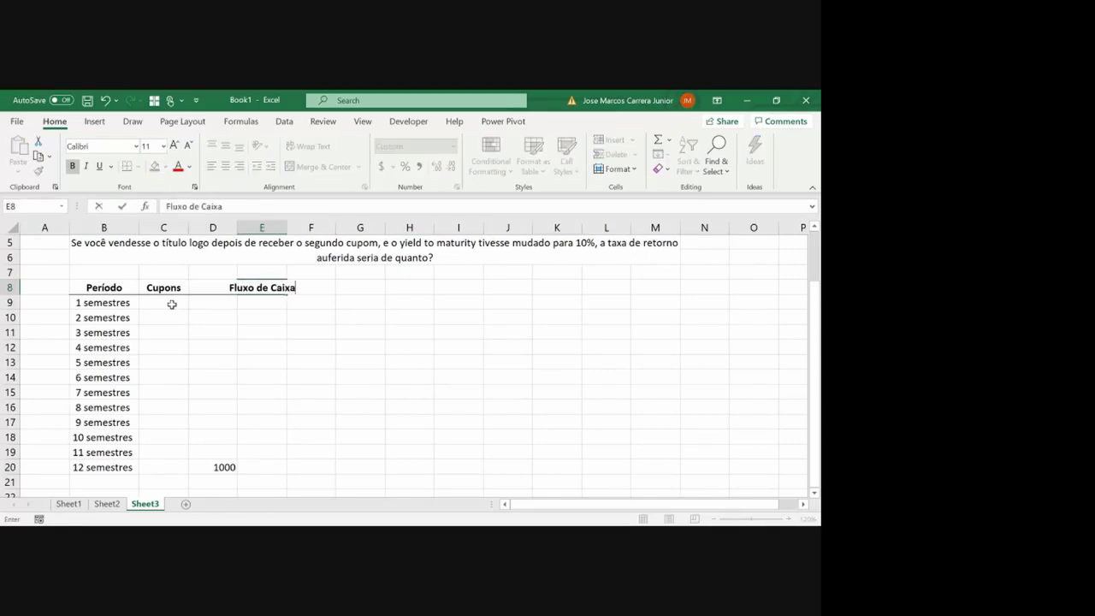
{"action": "key", "text": "ctrl+Return"}
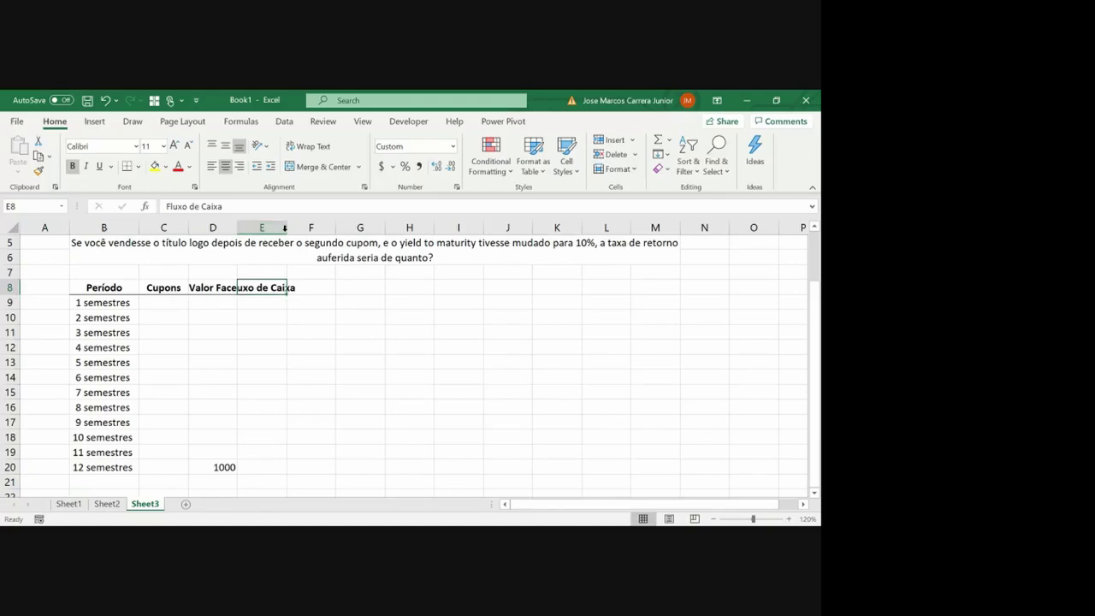
Fit column E to its header text and apply centre alignment to the headers in C8:E8
{"action": "double_click", "coordinate": [287, 227]}
{"action": "left_click_drag", "start_coordinate": [163, 287], "coordinate": [274, 288]}
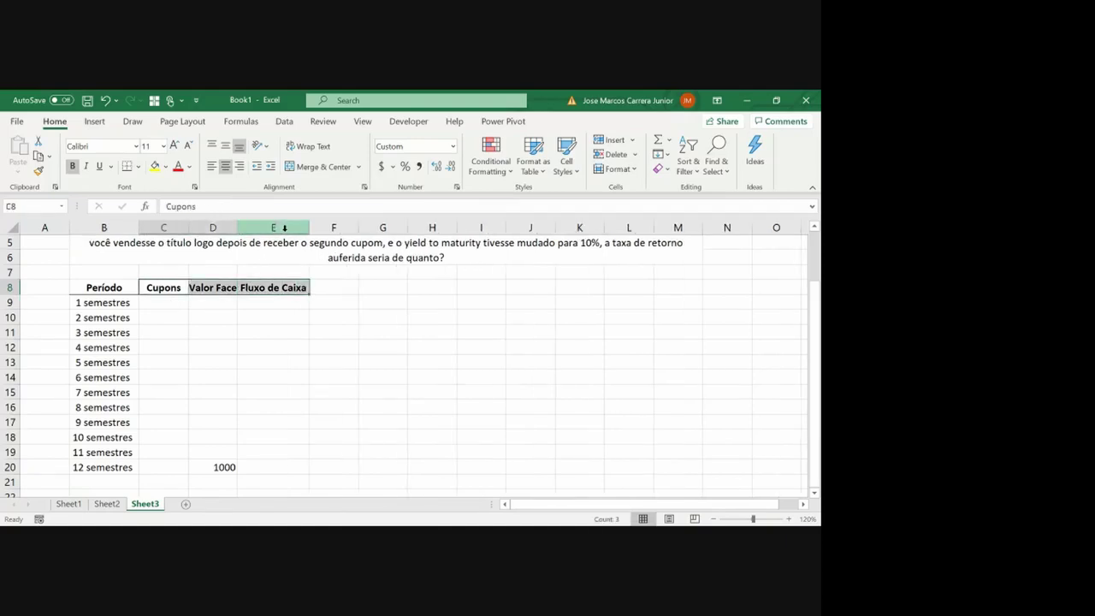
{"action": "left_click", "coordinate": [225, 166]}
Enter a SUM formula in E9 that adds the coupon and face value in C9:D9
{"action": "key", "text": "Down"}
{"action": "key", "text": "Right"}
{"action": "key", "text": "Right"}
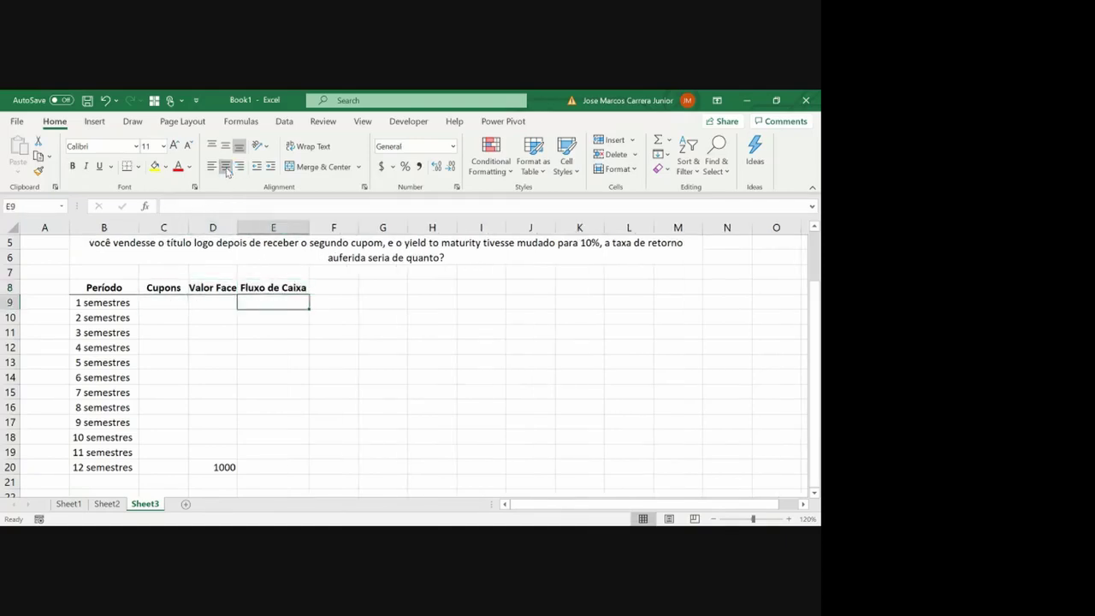
{"action": "type", "text": "=sum("}
{"action": "key", "text": "Left"}
{"action": "key", "text": "shift+Left"}
{"action": "key", "text": "Return"}
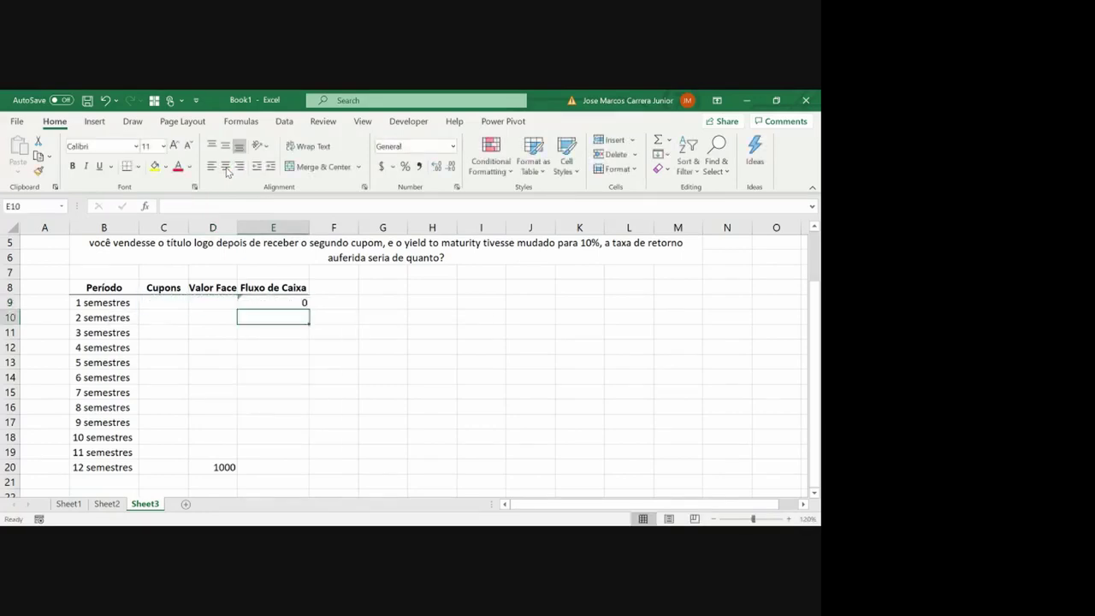
Copy the cash flow SUM formula from E9 down through E20 for all twelve semesters
{"action": "key", "text": "Up"}
{"action": "key", "text": "ctrl+c"}
{"action": "key", "text": "Left"}
{"action": "key", "text": "Left"}
{"action": "key", "text": "Left"}
{"action": "key", "text": "ctrl+Down"}
{"action": "key", "text": "Right"}
{"action": "key", "text": "Right"}
{"action": "key", "text": "Right"}
{"action": "key", "text": "ctrl+shift+Up"}
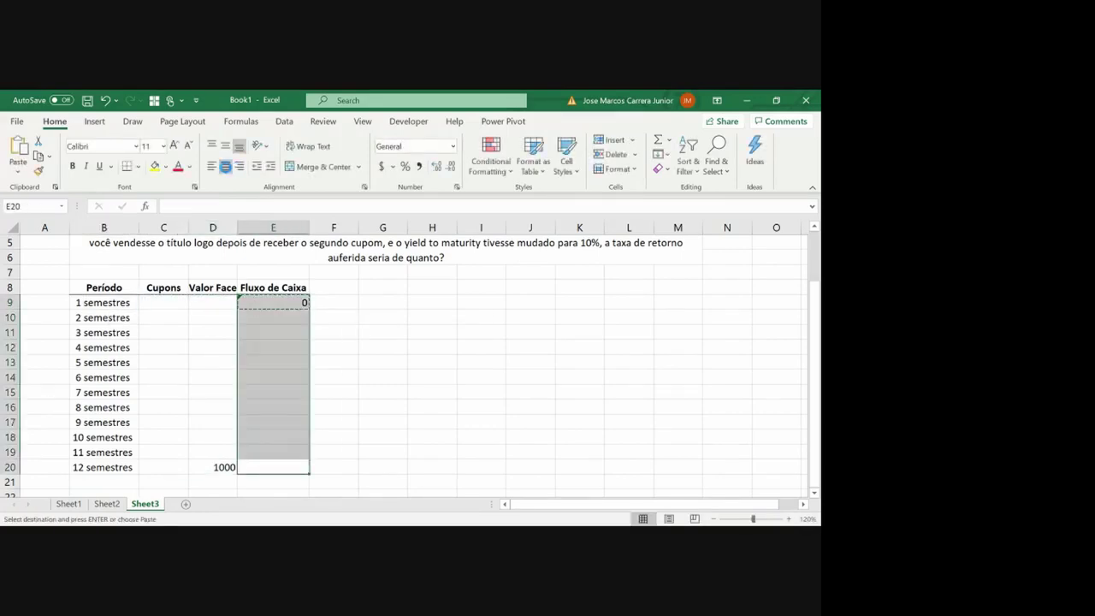
{"action": "key", "text": "ctrl+v"}
{"action": "key", "text": "Escape"}
{"action": "key", "text": "ctrl+Up"}
{"action": "key", "text": "Down"}
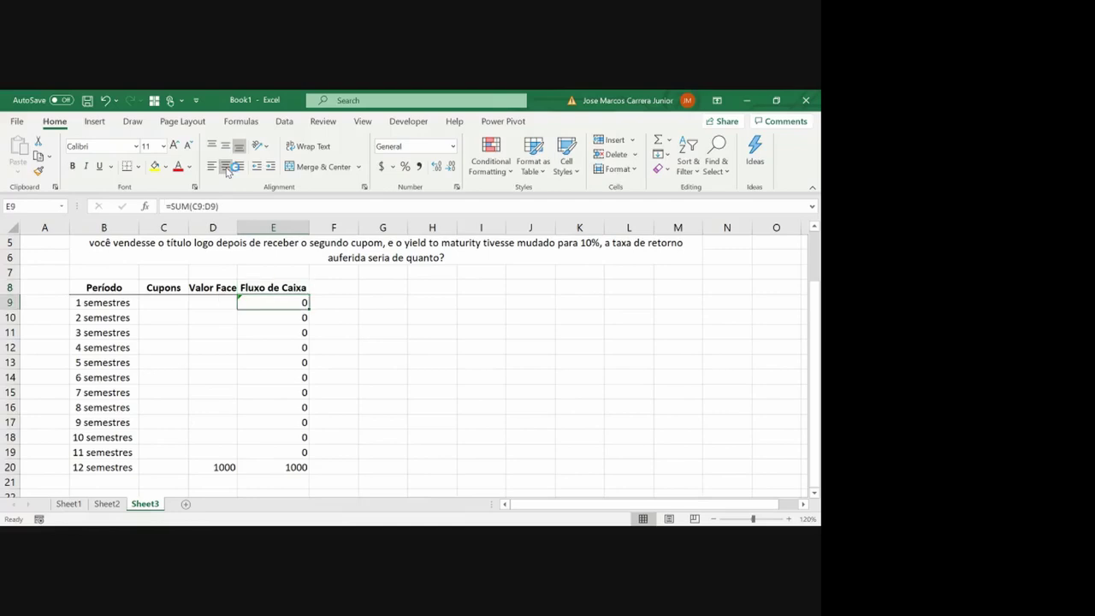
Format C9:E20 with a custom two-decimal number format using thousands separators and an R$ prefix for positive and negative values, and centre the cells
{"action": "key", "text": "Left"}
{"action": "key", "text": "Left"}
{"action": "key", "text": "shift+Right"}
{"action": "key", "text": "shift+Right"}
{"action": "key", "text": "shift+Down"}
{"action": "key", "text": "shift+Down"}
{"action": "key", "text": "shift+Down"}
{"action": "key", "text": "shift+Down"}
{"action": "key", "text": "shift+Down"}
{"action": "key", "text": "shift+Down"}
{"action": "key", "text": "shift+Down"}
{"action": "key", "text": "shift+Down"}
{"action": "key", "text": "shift+Down"}
{"action": "key", "text": "shift+Down"}
{"action": "key", "text": "shift+Down"}
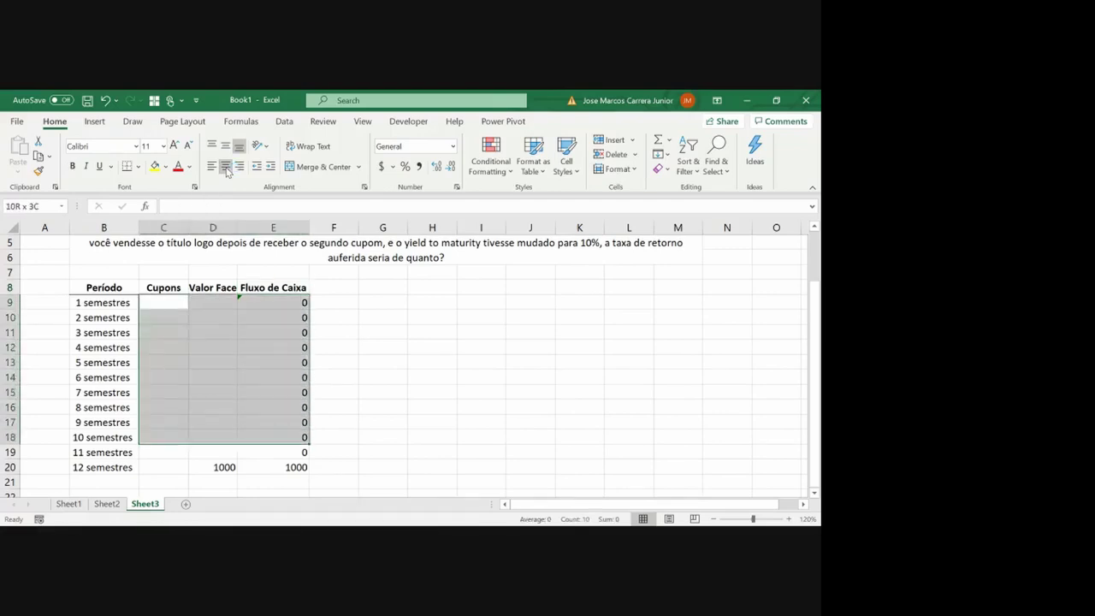
{"action": "right_click", "coordinate": [276, 340]}
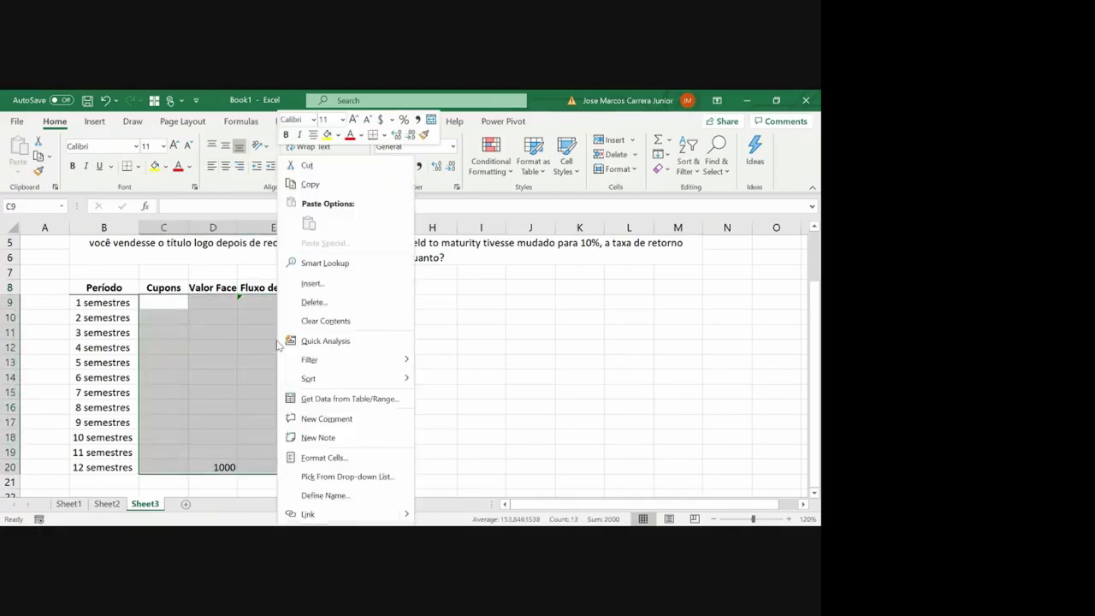
{"action": "left_click", "coordinate": [324, 458]}
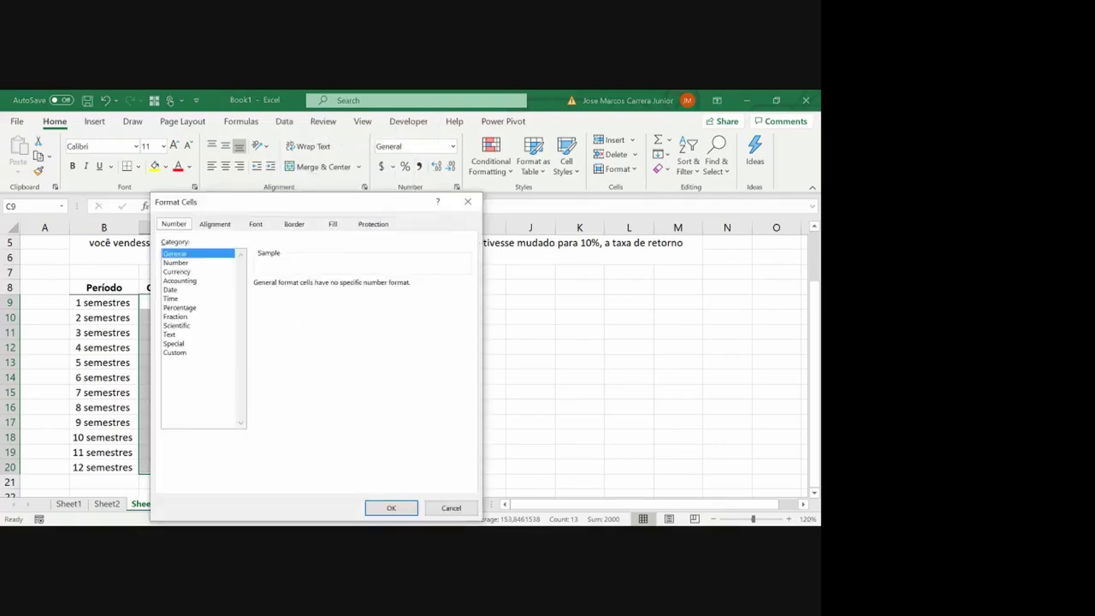
{"action": "left_click", "coordinate": [177, 262]}
{"action": "left_click", "coordinate": [270, 344]}
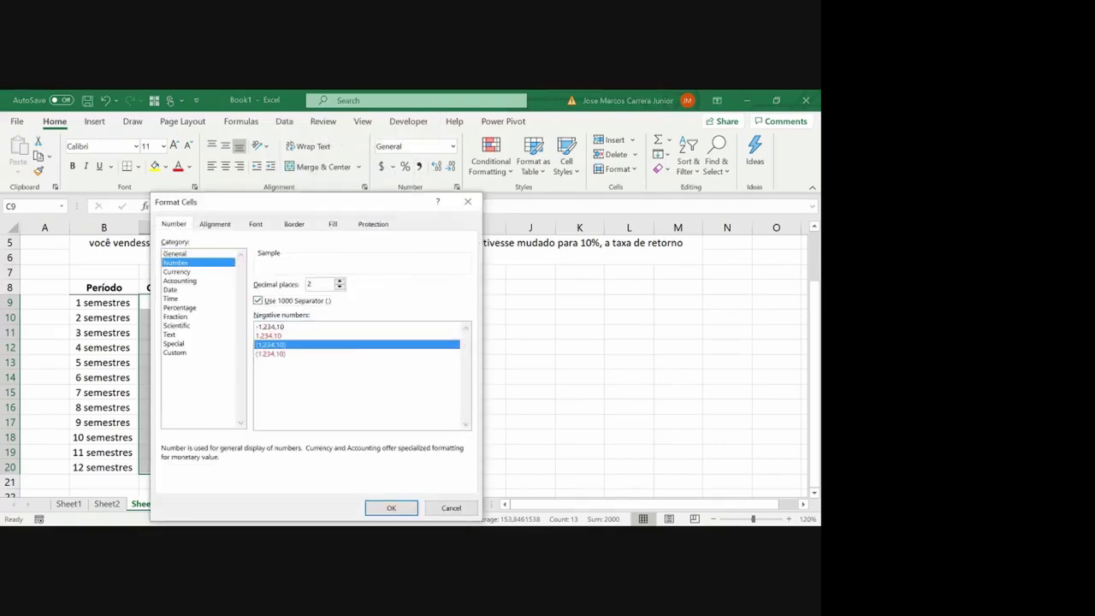
{"action": "left_click", "coordinate": [175, 352]}
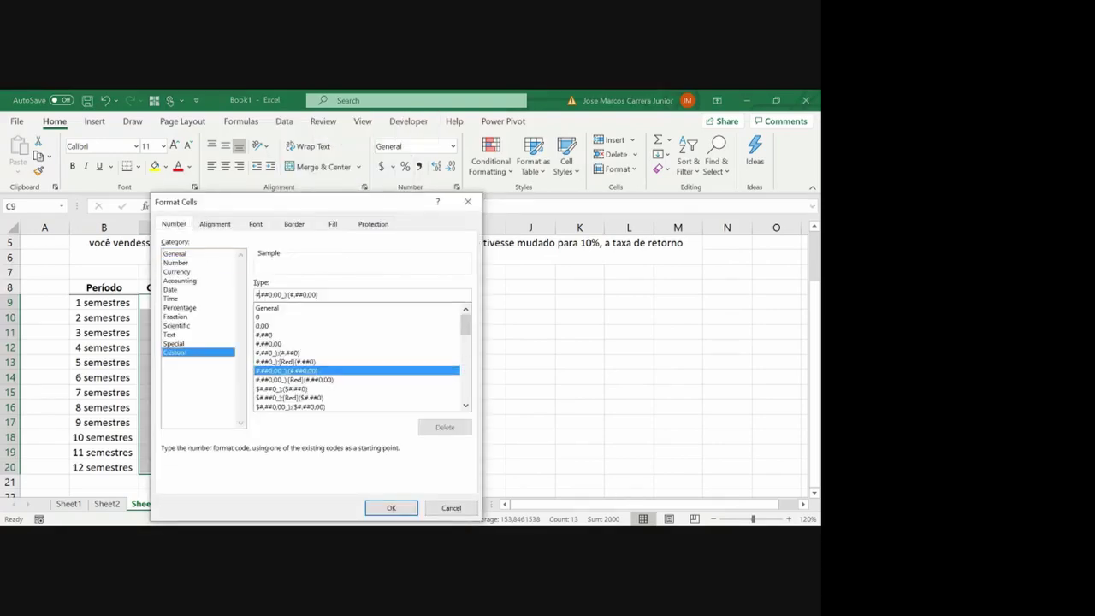
{"action": "type", "text": "\"R$"}
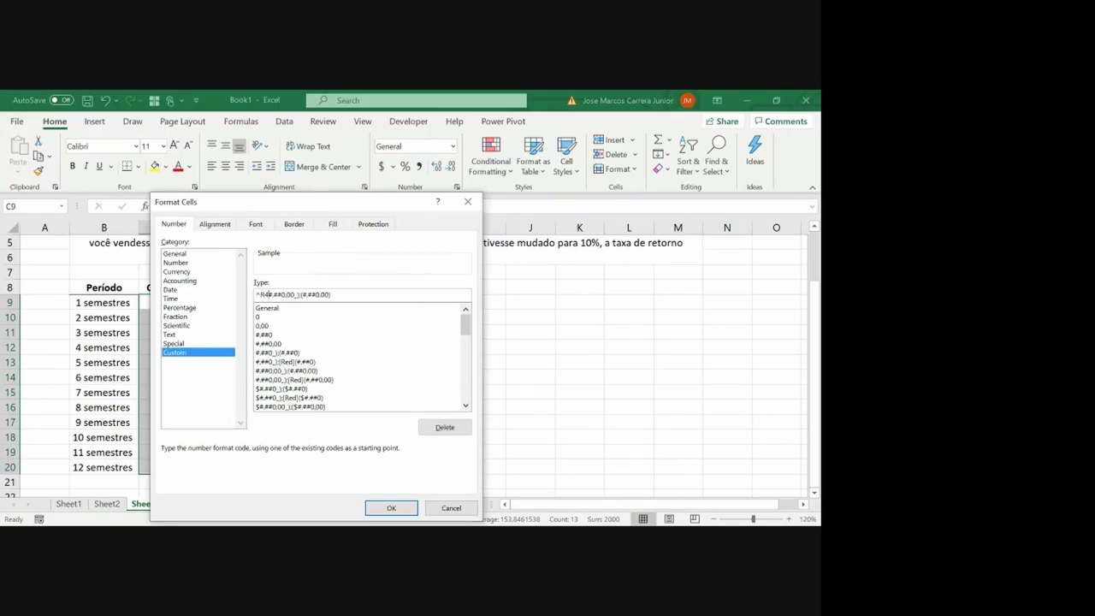
{"action": "type", "text": " \""}
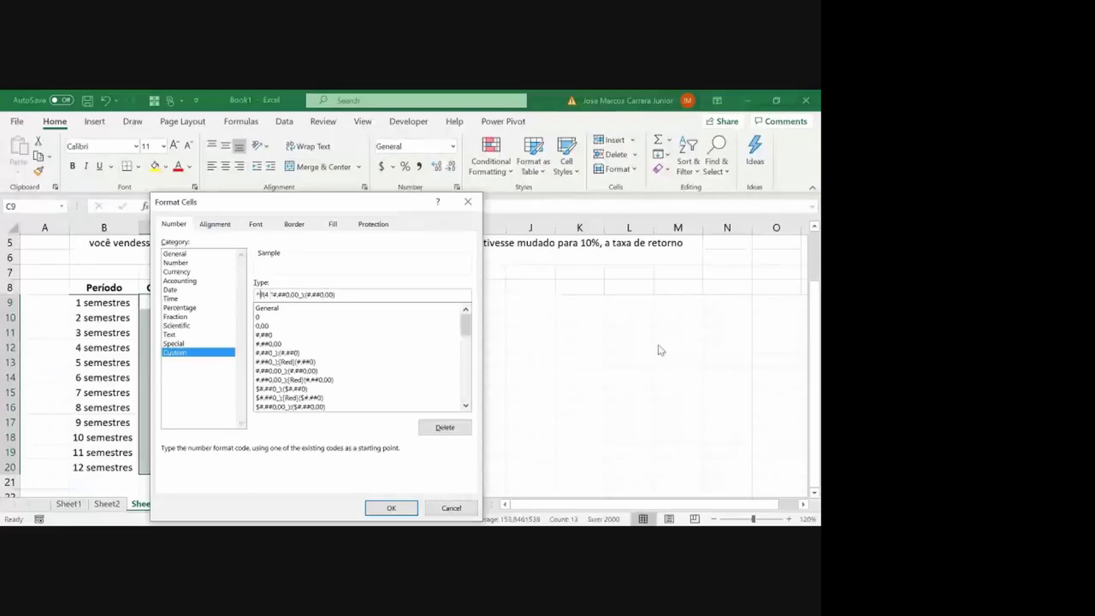
{"action": "key", "text": "Right"}
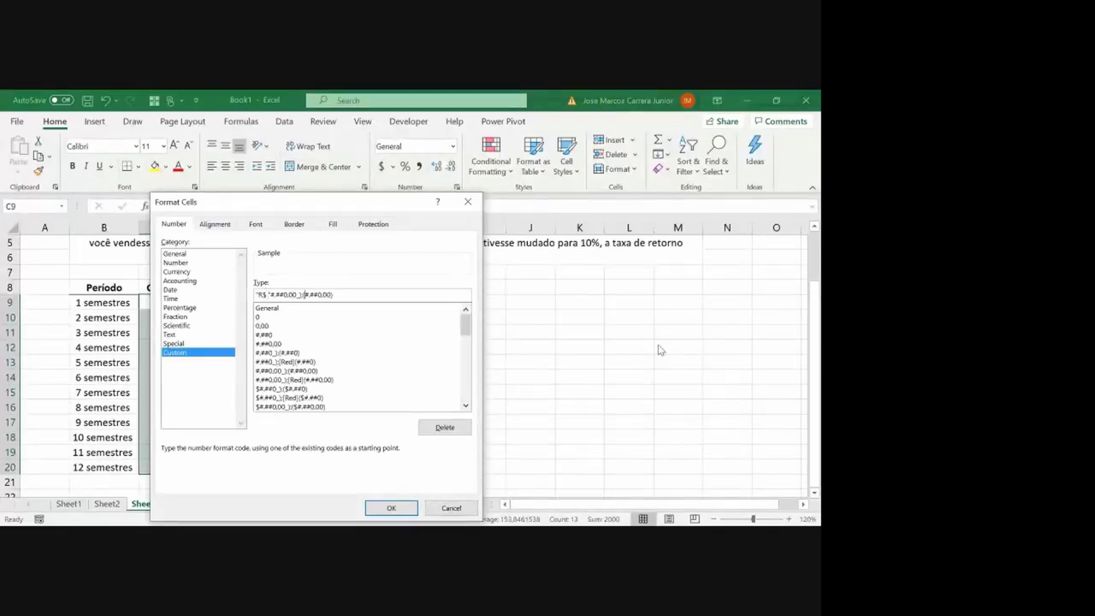
{"action": "type", "text": "\"R$"}
{"action": "key", "text": "Return"}
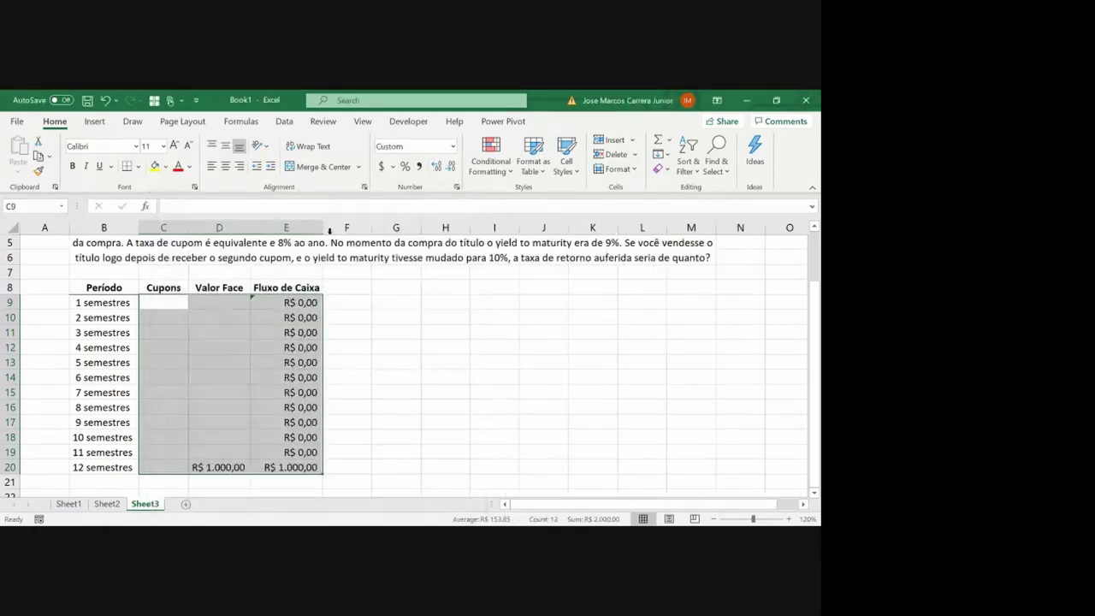
{"action": "left_click", "coordinate": [224, 166]}
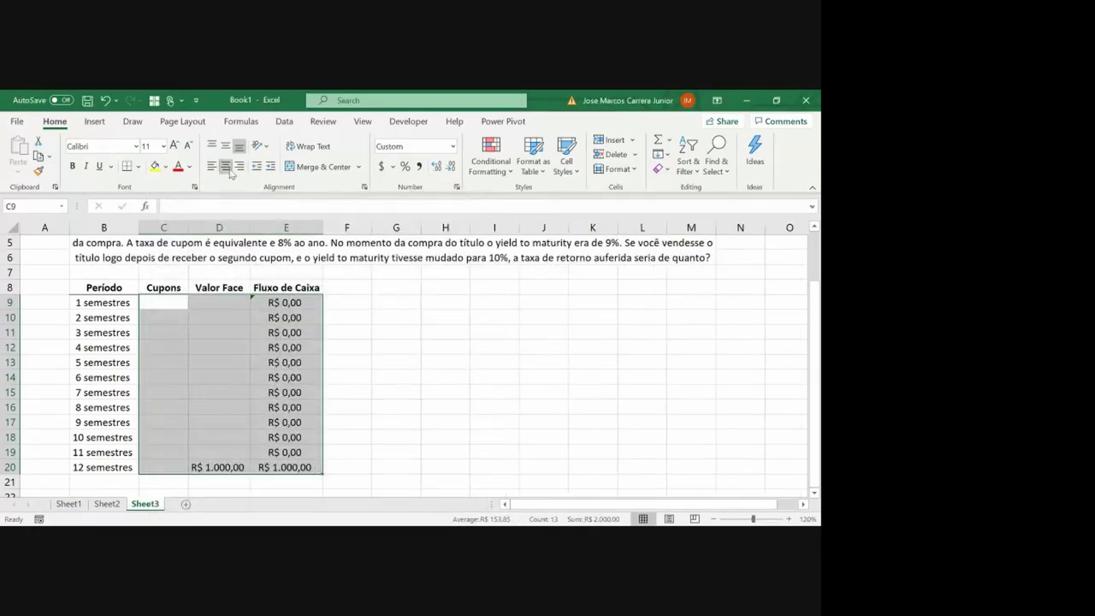
Add a PV header in F8 with the same formatting as the Fluxo de Caixa header
{"action": "left_click", "coordinate": [267, 391]}
{"action": "key", "text": "ctrl+Up"}
{"action": "key", "text": "Up"}
{"action": "key", "text": "Right"}
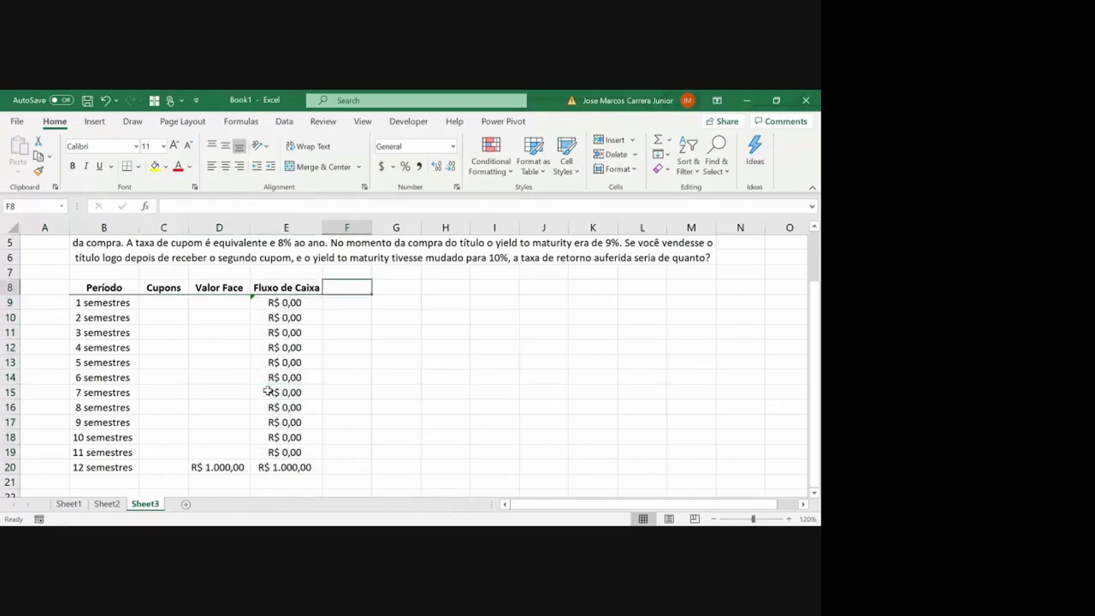
{"action": "key", "text": "Left"}
{"action": "key", "text": "ctrl+c"}
{"action": "key", "text": "Right"}
{"action": "key", "text": "ctrl+v"}
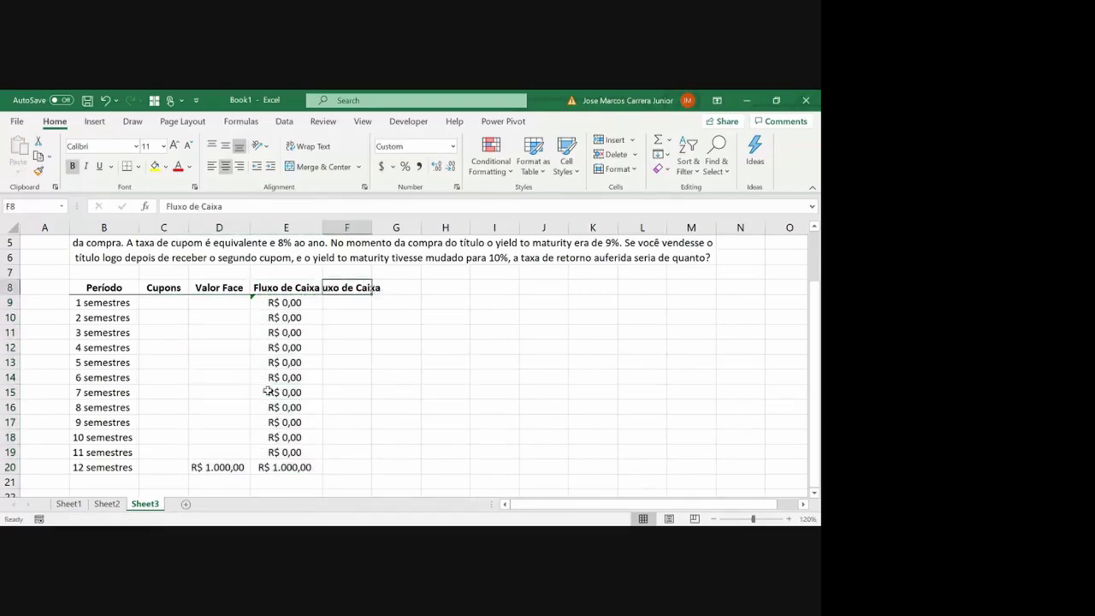
{"action": "type", "text": "VP"}
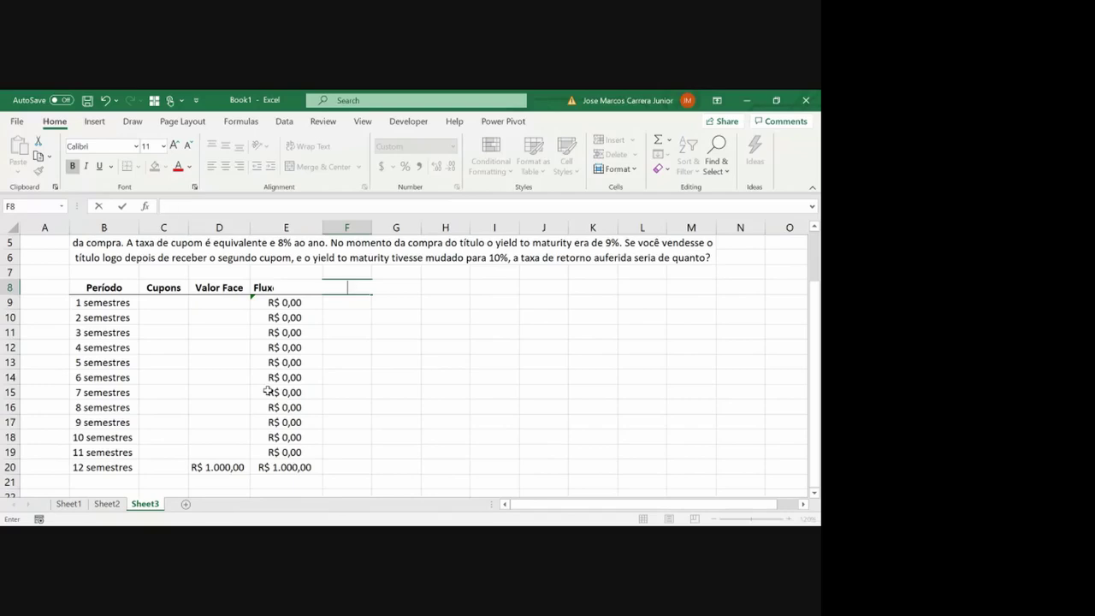
{"action": "key", "text": "ctrl+Return"}
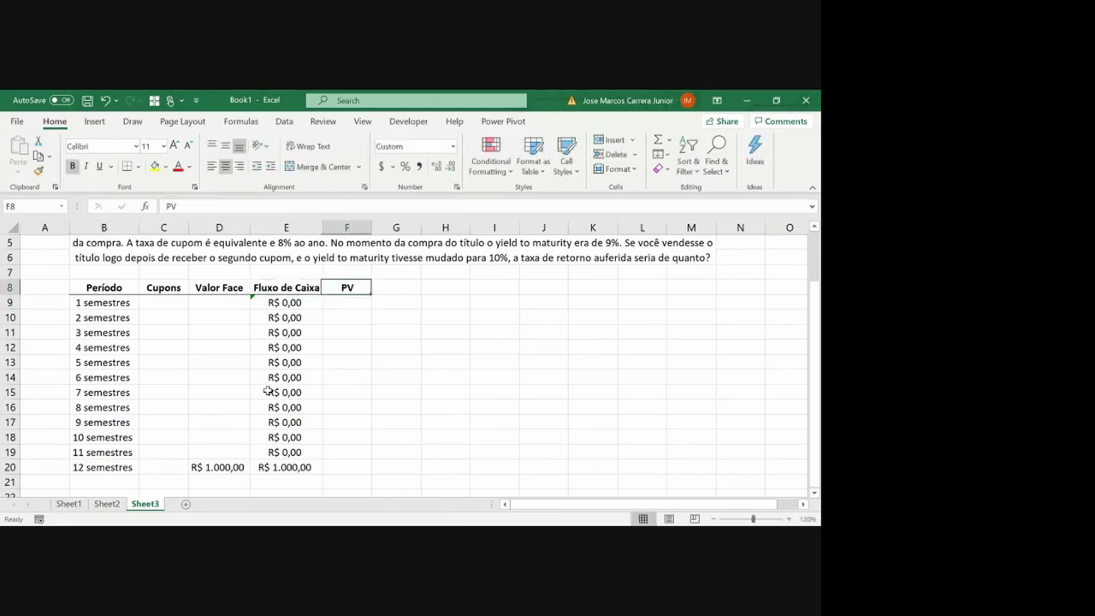
Add a bold, centred YTM label in E7 above the Fluxo de Caixa header
{"action": "key", "text": "Up"}
{"action": "key", "text": "Left"}
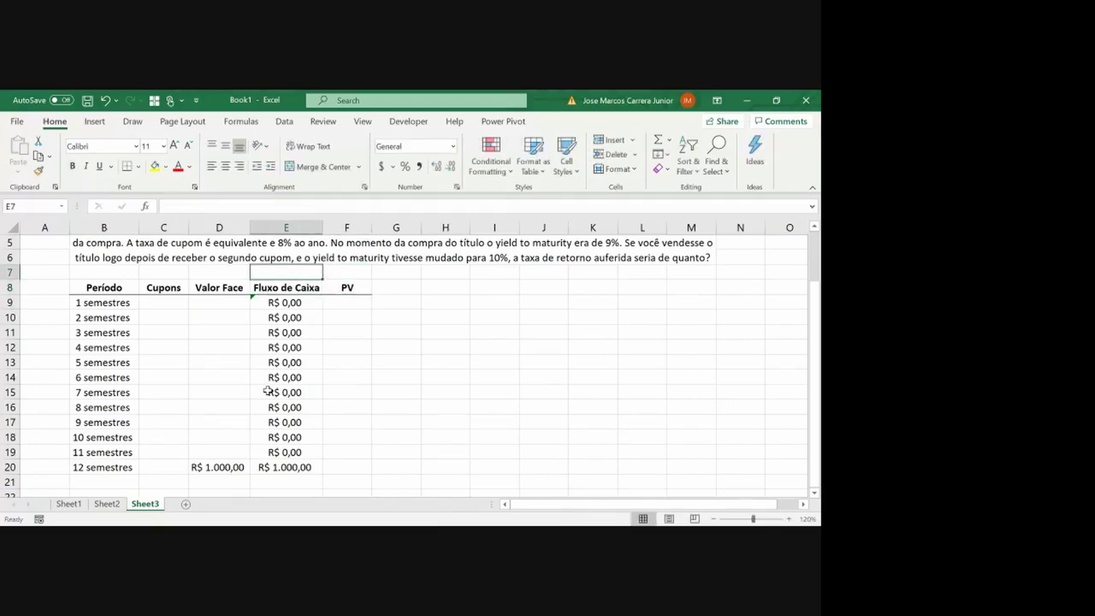
{"action": "type", "text": "YTM"}
{"action": "key", "text": "Return"}
{"action": "key", "text": "Up"}
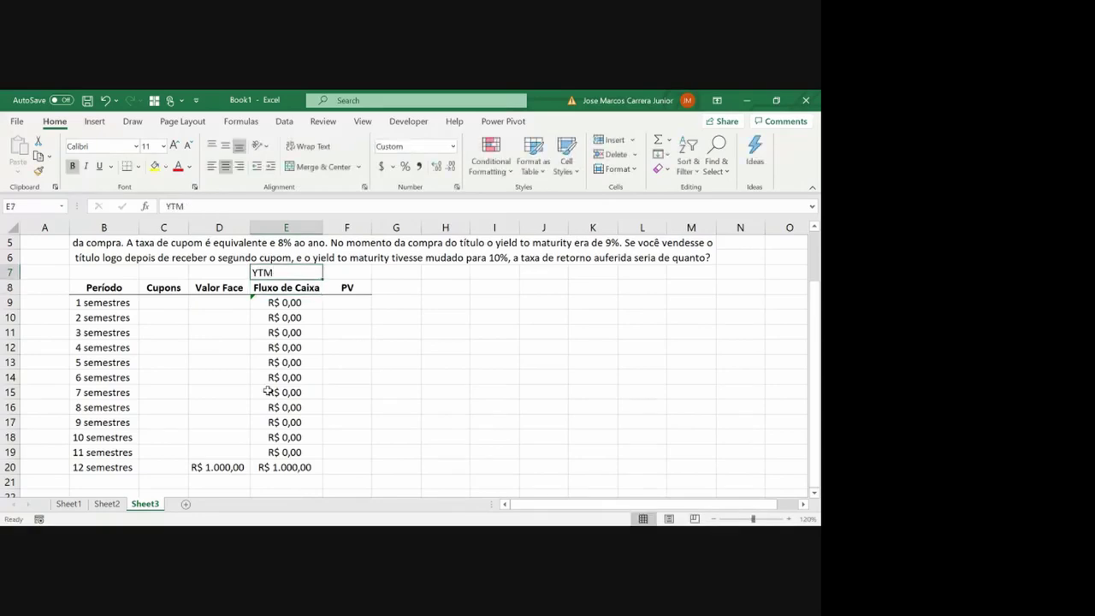
{"action": "key", "text": "ctrl+b"}
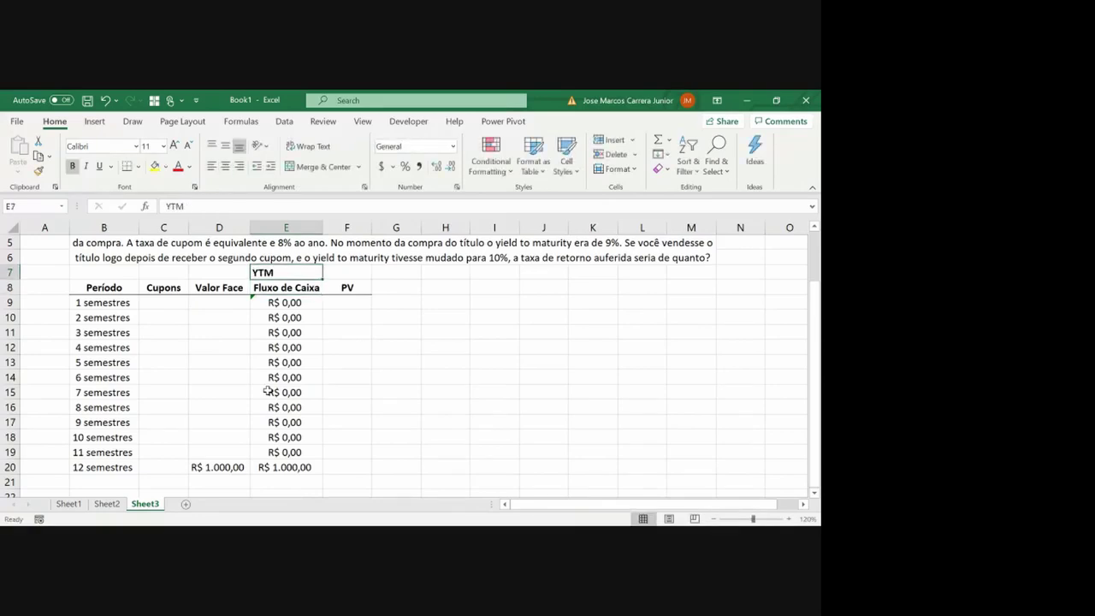
{"action": "left_click", "coordinate": [226, 168]}
Enter a yield to maturity of 9% in F7 beside the YTM label
{"action": "key", "text": "Right"}
{"action": "type", "text": "9"}
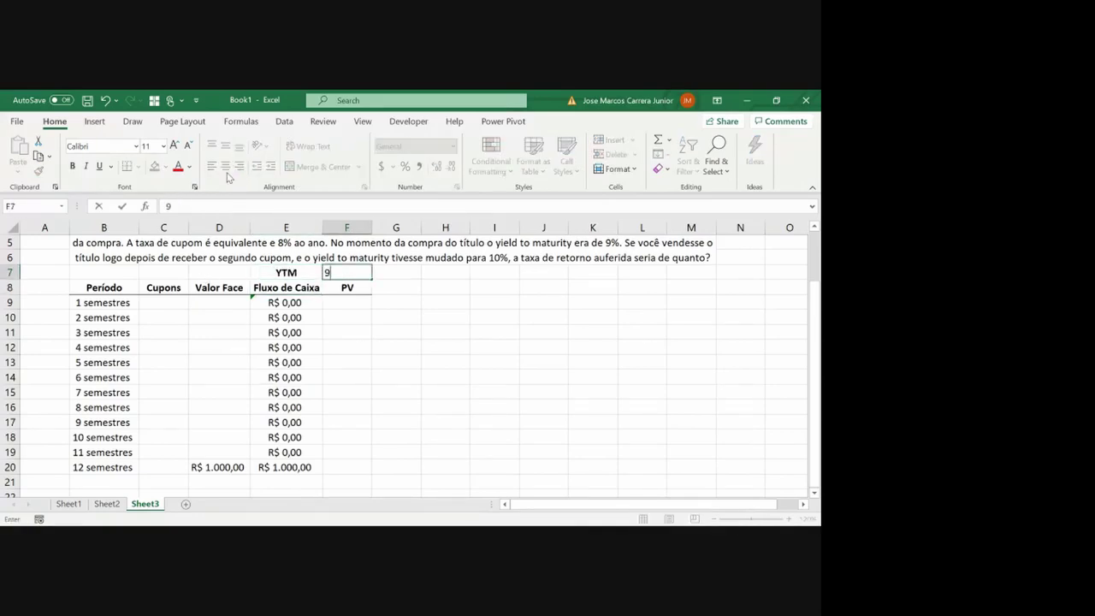
{"action": "type", "text": "%"}
{"action": "key", "text": "Return"}
{"action": "key", "text": "Up"}
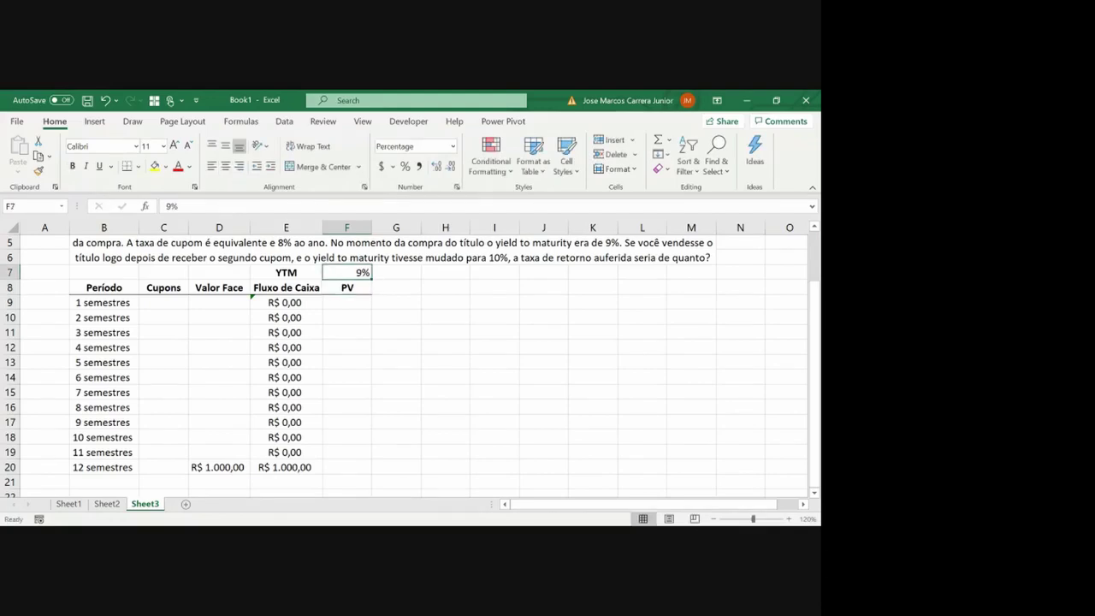
Apply the cell formatting of the annual YTM rate on Sheet2 to the 9% rate in F7 of Sheet3
{"action": "left_click", "coordinate": [106, 504]}
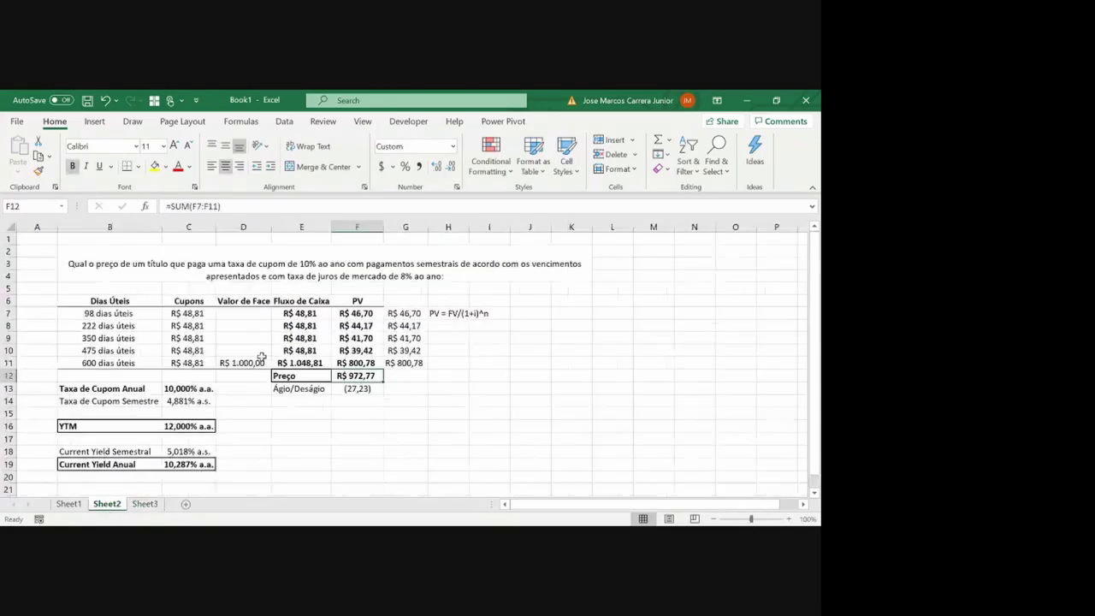
{"action": "left_click", "coordinate": [181, 427]}
{"action": "key", "text": "ctrl+c"}
{"action": "left_click", "coordinate": [145, 504]}
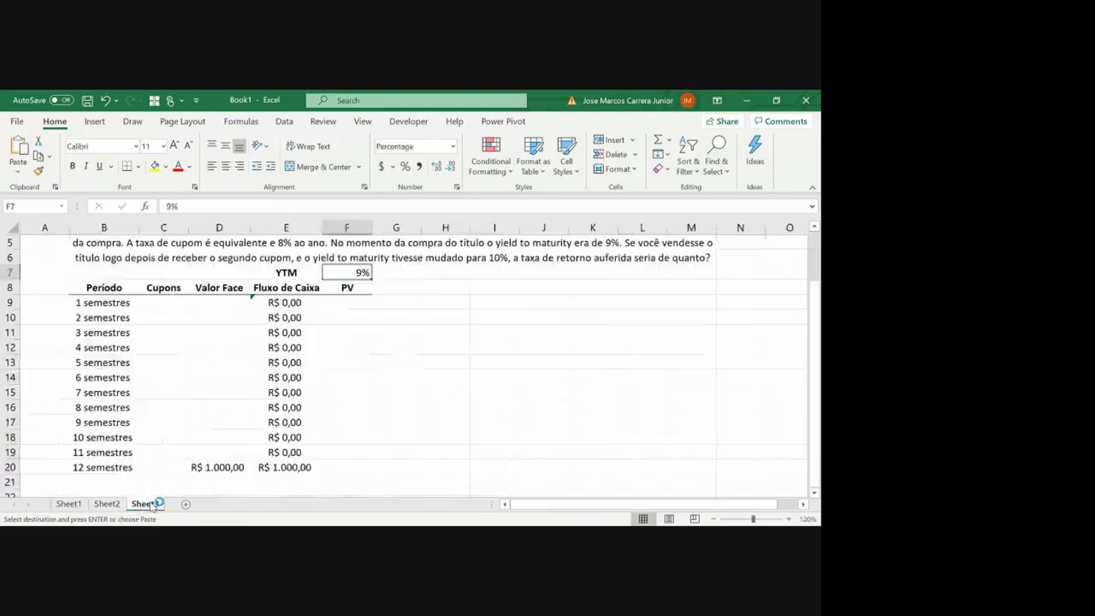
{"action": "key", "text": "ctrl+alt+v"}
{"action": "key", "text": "Return"}
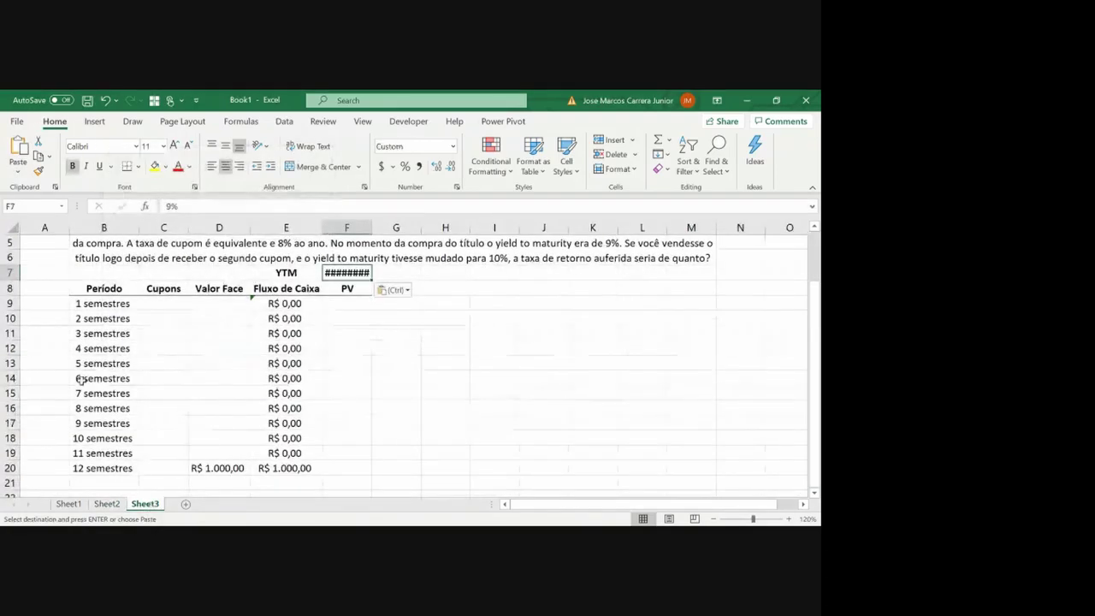
Remove the border from F7 and fit column F to its contents
{"action": "left_click", "coordinate": [137, 166]}
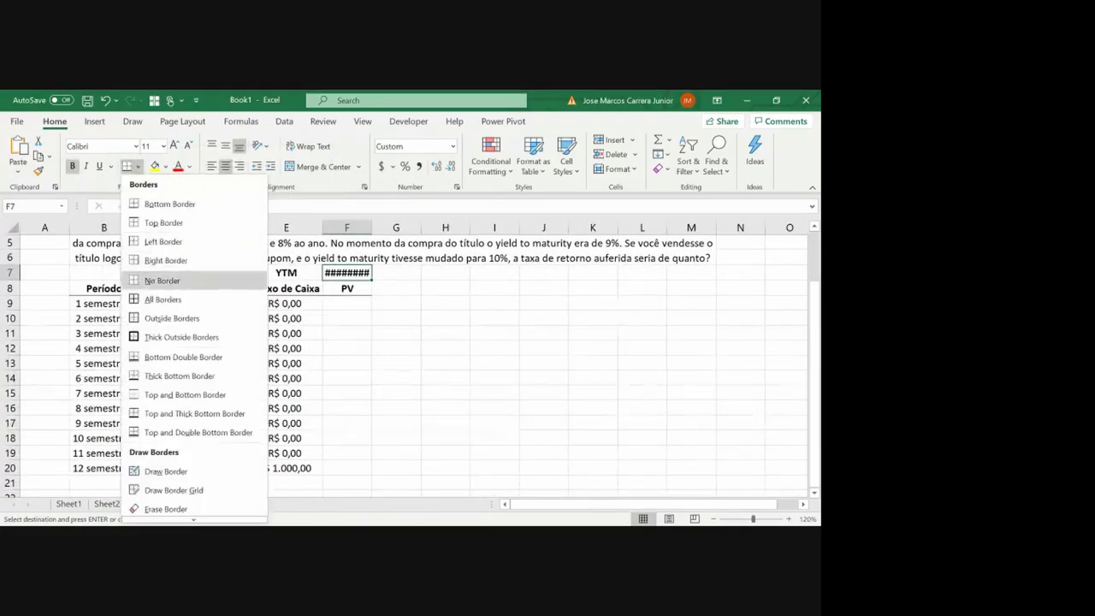
{"action": "left_click", "coordinate": [154, 279]}
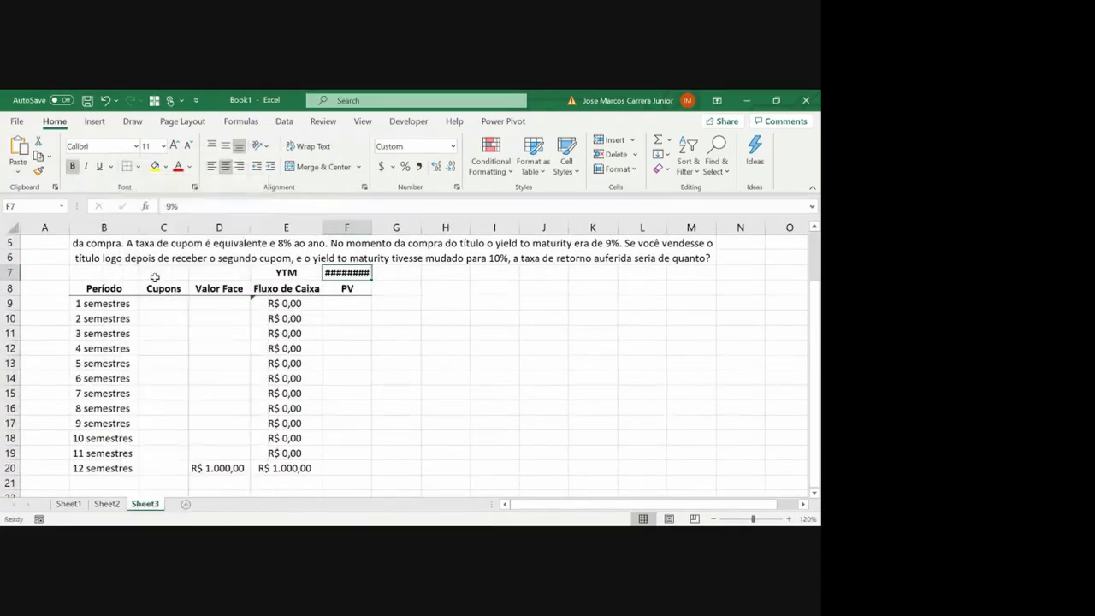
{"action": "double_click", "coordinate": [367, 231]}
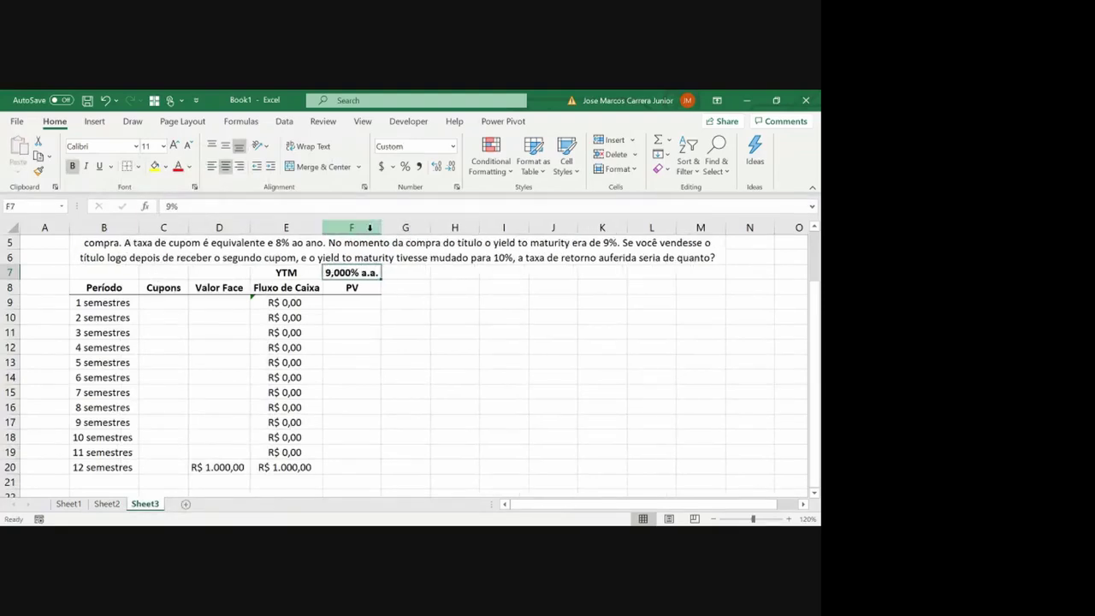
Add a bottom border to the twelfth-semester row across B20:F20
{"action": "key", "text": "Down"}
{"action": "key", "text": "Left"}
{"action": "key", "text": "Down"}
{"action": "key", "text": "ctrl+Down"}
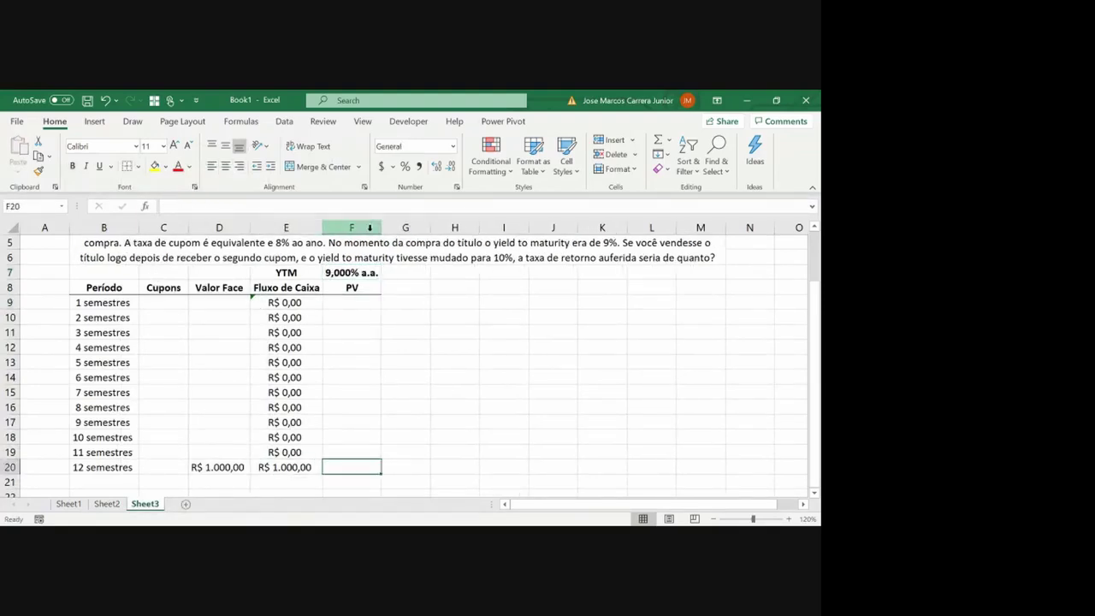
{"action": "key", "text": "ctrl+Left"}
{"action": "key", "text": "ctrl+Left"}
{"action": "key", "text": "shift+Right"}
{"action": "key", "text": "shift+Right"}
{"action": "key", "text": "shift+Right"}
{"action": "key", "text": "shift+Right"}
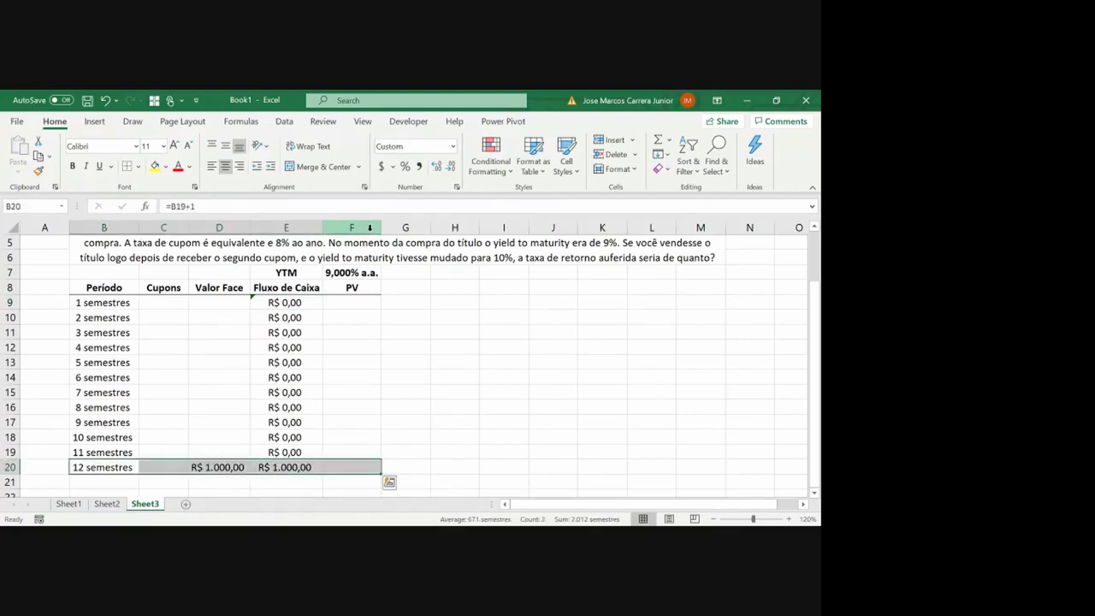
{"action": "left_click", "coordinate": [138, 169]}
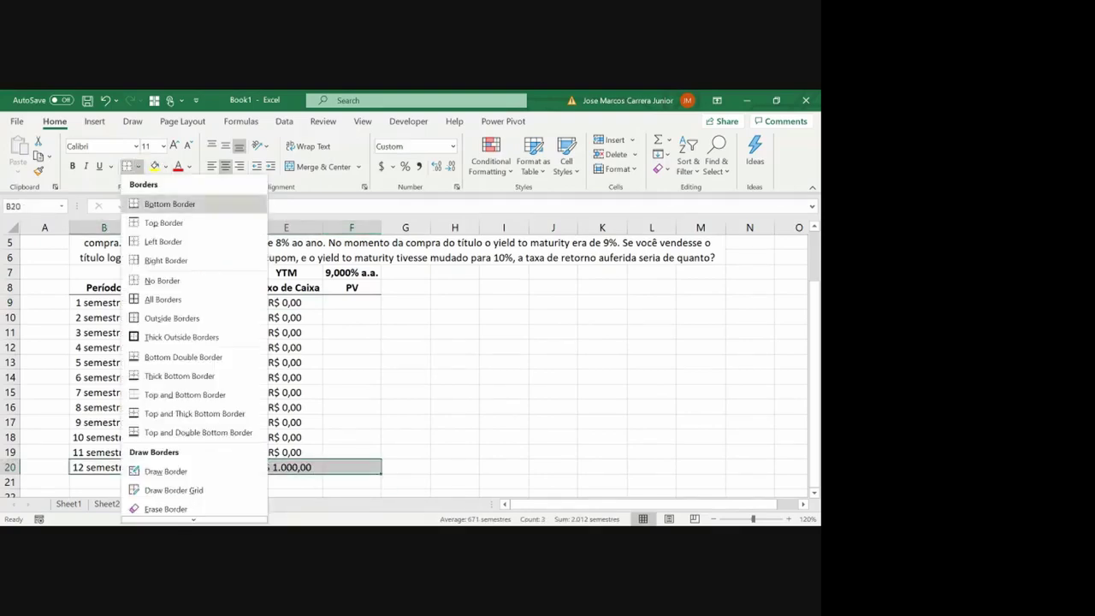
{"action": "left_click", "coordinate": [147, 204]}
Enter the label Preço Compra in E21 and make E21:F21 bold
{"action": "key", "text": "Down"}
{"action": "key", "text": "Right"}
{"action": "key", "text": "Right"}
{"action": "key", "text": "Right"}
{"action": "type", "text": "Pr"}
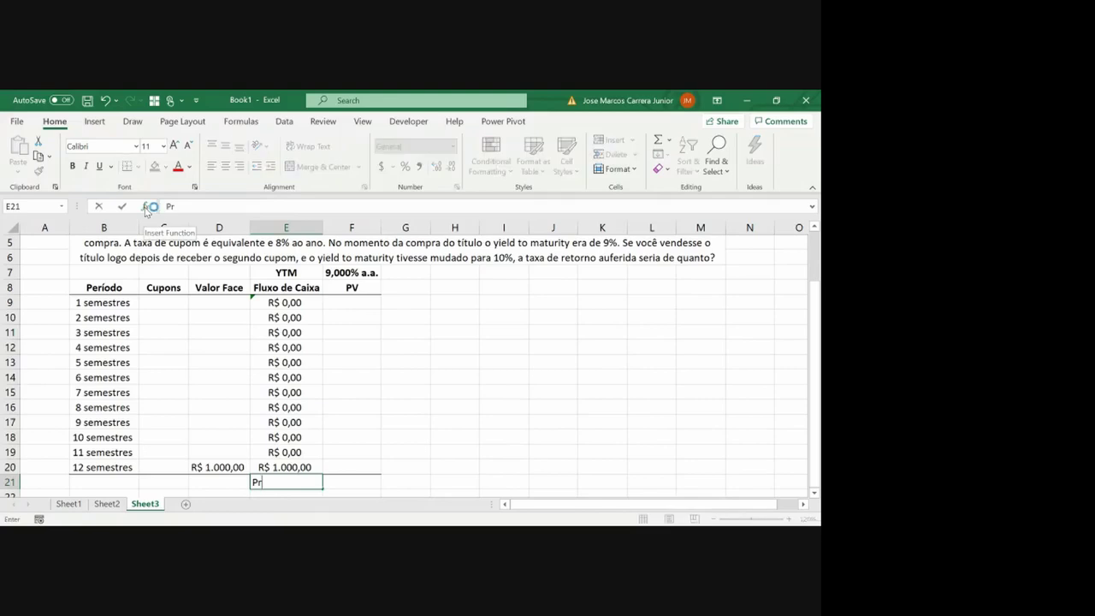
{"action": "type", "text": "eço Com"}
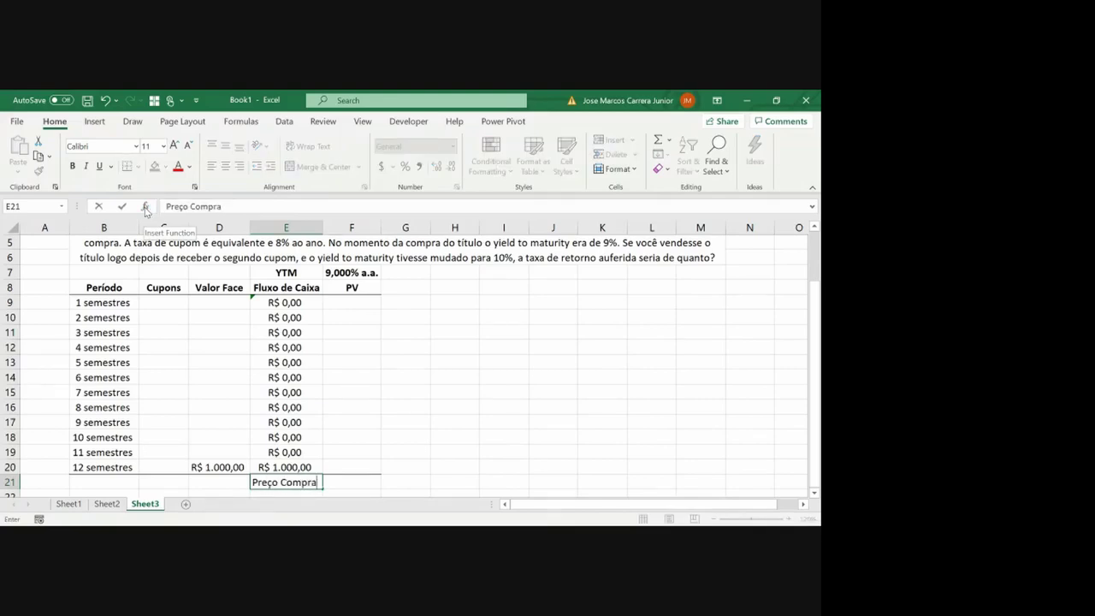
{"action": "type", "text": "pra"}
{"action": "key", "text": "Return"}
{"action": "key", "text": "Up"}
{"action": "key", "text": "shift+Right"}
{"action": "key", "text": "ctrl+b"}
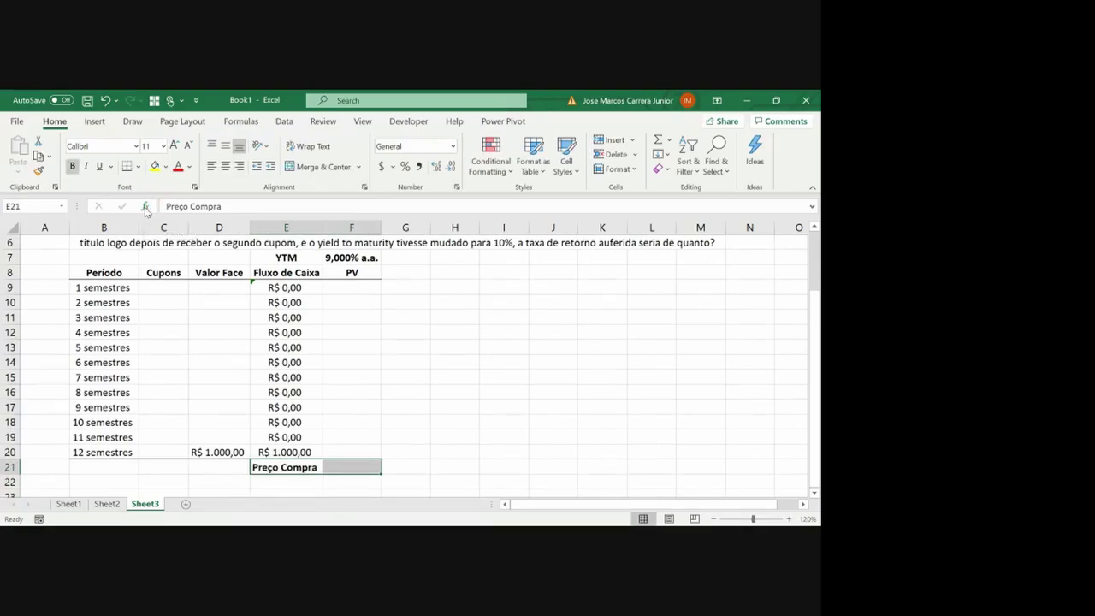
Enter a SUM formula in F21 that adds the present values in F9:F20
{"action": "key", "text": "Right"}
{"action": "type", "text": "=sum("}
{"action": "key", "text": "Up"}
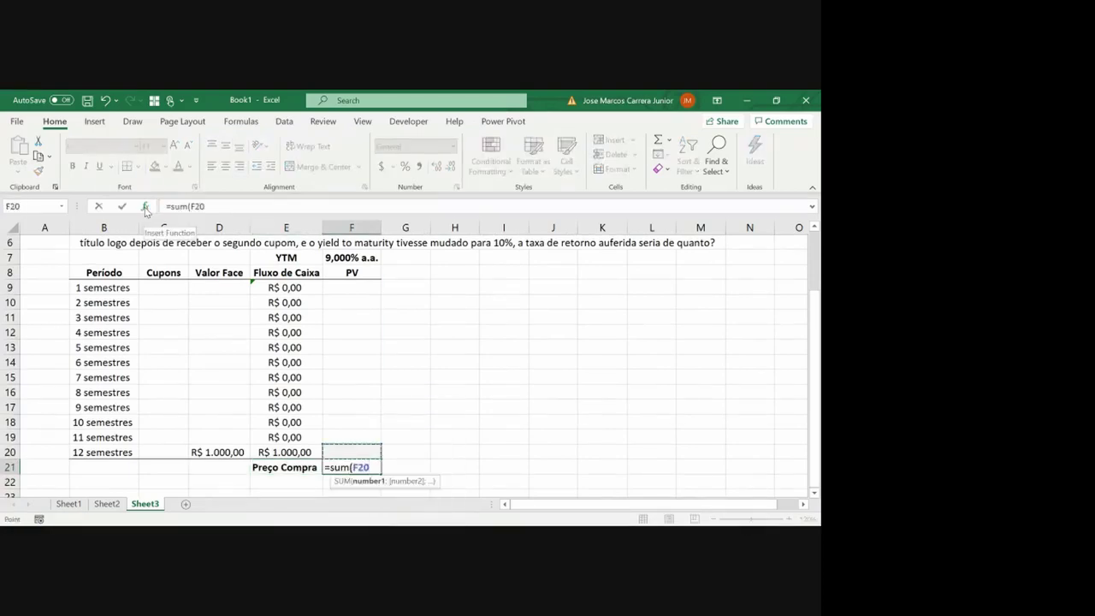
{"action": "key", "text": "shift+Up"}
{"action": "key", "text": "shift+Up"}
{"action": "key", "text": "shift+Up"}
{"action": "key", "text": "shift+Up"}
{"action": "key", "text": "shift+Up"}
{"action": "key", "text": "shift+Up"}
{"action": "key", "text": "shift+Up"}
{"action": "key", "text": "shift+Up"}
{"action": "key", "text": "shift+Up"}
{"action": "key", "text": "shift+Up"}
{"action": "key", "text": "shift+Up"}
{"action": "key", "text": "Return"}
{"action": "key", "text": "Up"}
{"action": "key", "text": "Left"}
{"action": "key", "text": "Up"}
{"action": "key", "text": "Up"}
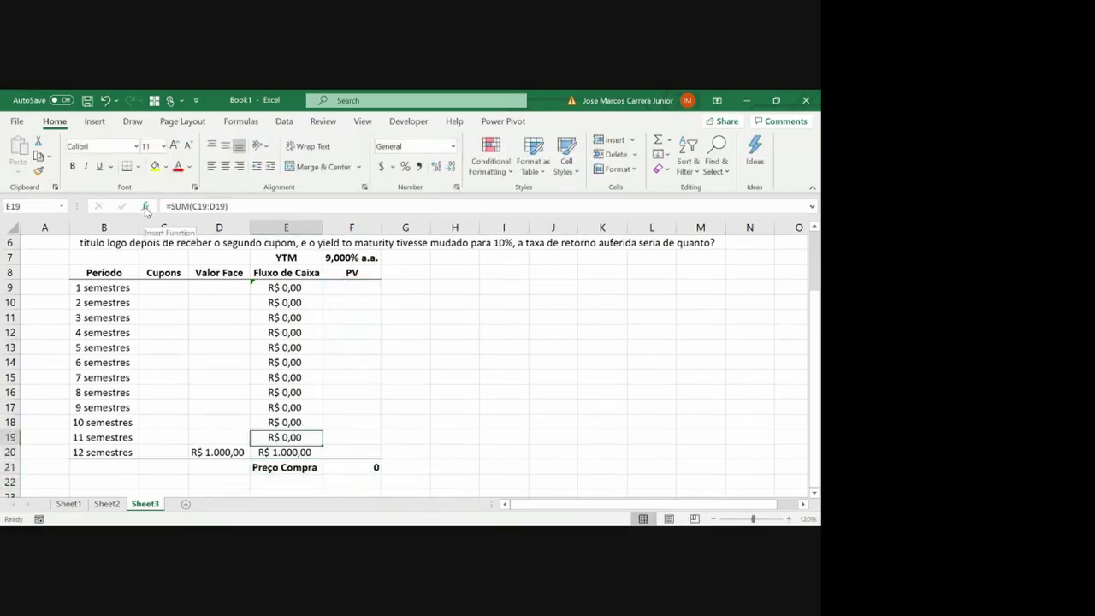
Apply the R$ currency format of E19 to the Preço Compra total in F21, keeping its formula
{"action": "key", "text": "ctrl+c"}
{"action": "key", "text": "Down"}
{"action": "key", "text": "Down"}
{"action": "key", "text": "Right"}
{"action": "key", "text": "alt+h"}
{"action": "key", "text": "v"}
{"action": "key", "text": "r"}
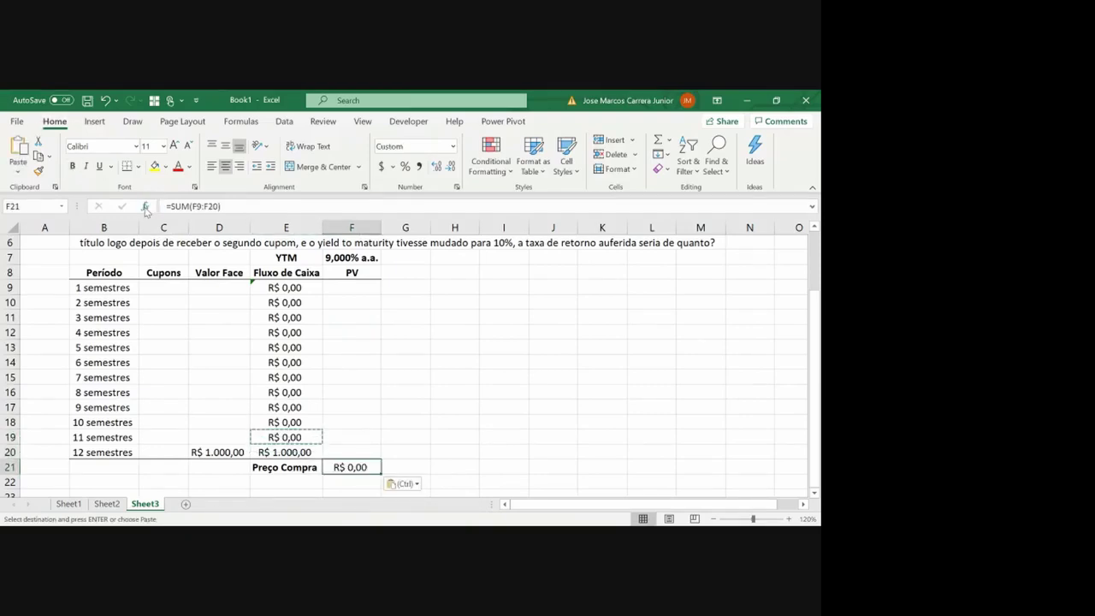
{"action": "key", "text": "Escape"}
Try to delete rows 2 and 3 of the merged exercise statement block above the table
{"action": "key", "text": "Up"}
{"action": "key", "text": "Up"}
{"action": "key", "text": "Up"}
{"action": "key", "text": "Up"}
{"action": "key", "text": "Up"}
{"action": "key", "text": "Up"}
{"action": "key", "text": "Up"}
{"action": "key", "text": "Up"}
{"action": "key", "text": "Up"}
{"action": "key", "text": "Up"}
{"action": "key", "text": "Up"}
{"action": "key", "text": "Up"}
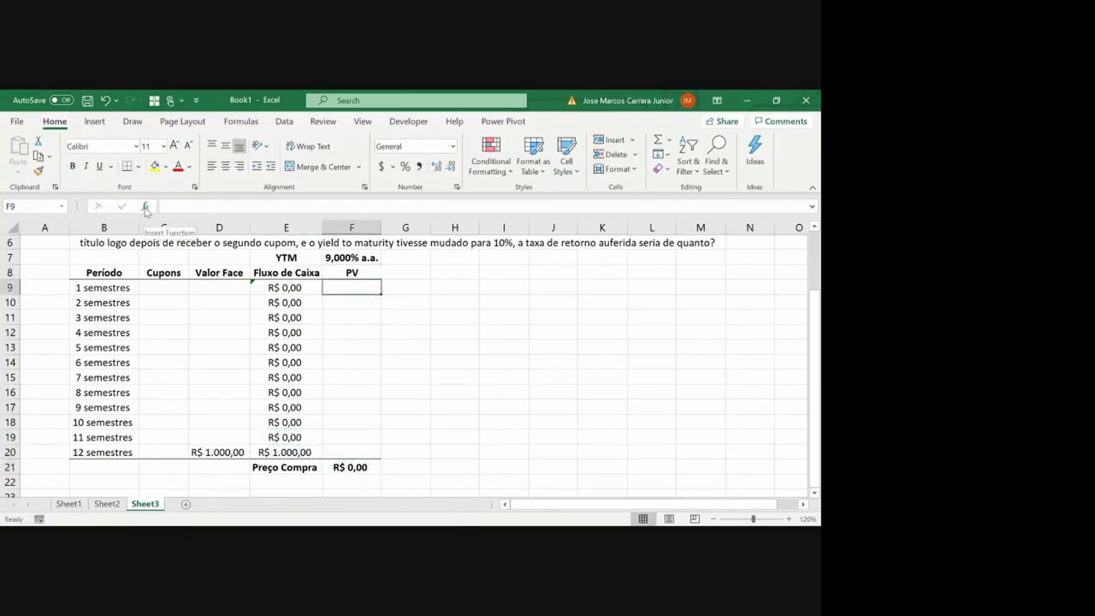
{"action": "key", "text": "Left"}
{"action": "key", "text": "Up"}
{"action": "key", "text": "Up"}
{"action": "key", "text": "Up"}
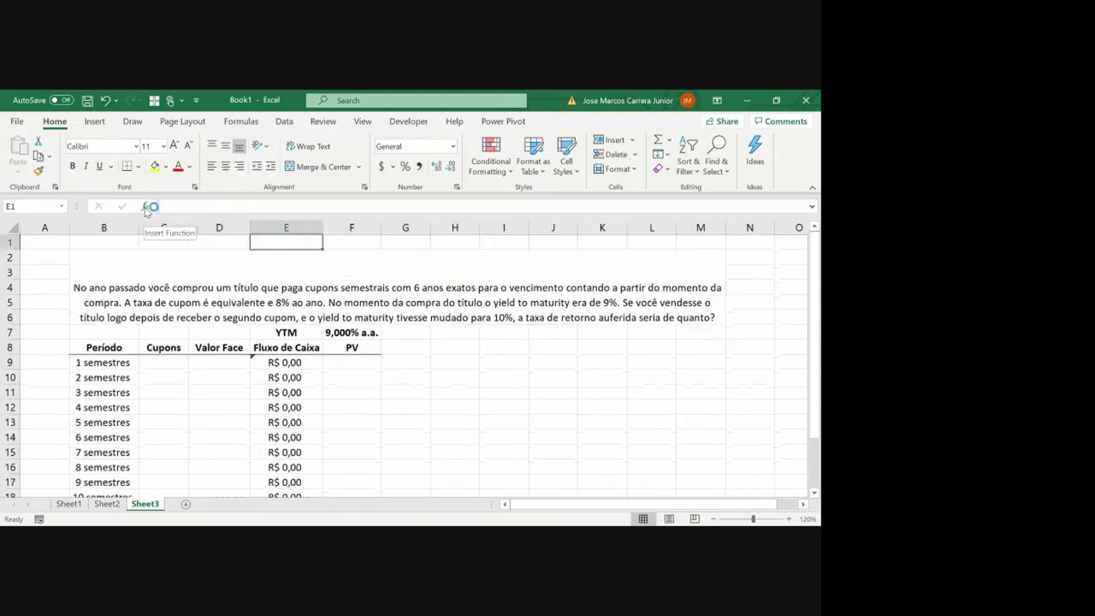
{"action": "left_click_drag", "start_coordinate": [9, 256], "coordinate": [7, 270]}
{"action": "key", "text": "ctrl+minus"}
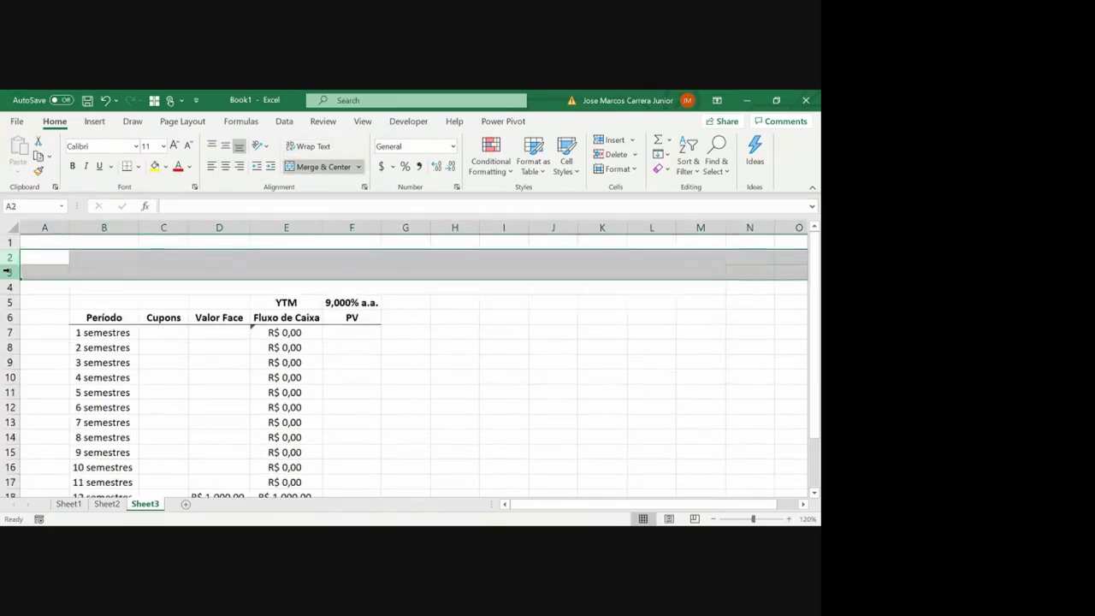
{"action": "key", "text": "ctrl+z"}
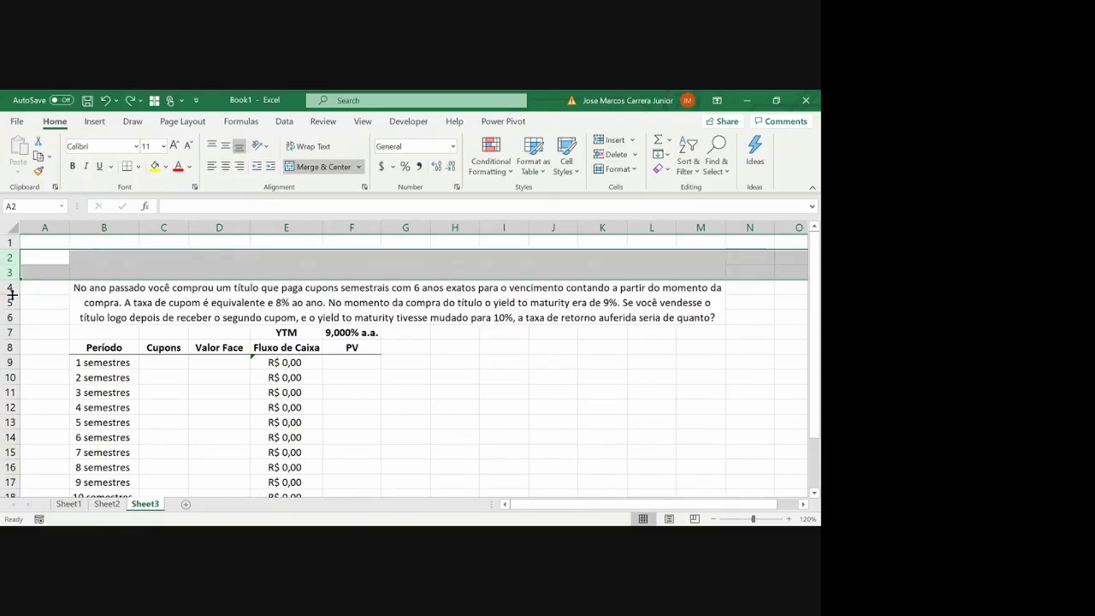
Delete row 5 and row 4 from the merged exercise statement block so it takes less space above the table
{"action": "left_click", "coordinate": [10, 302]}
{"action": "key", "text": "ctrl+minus"}
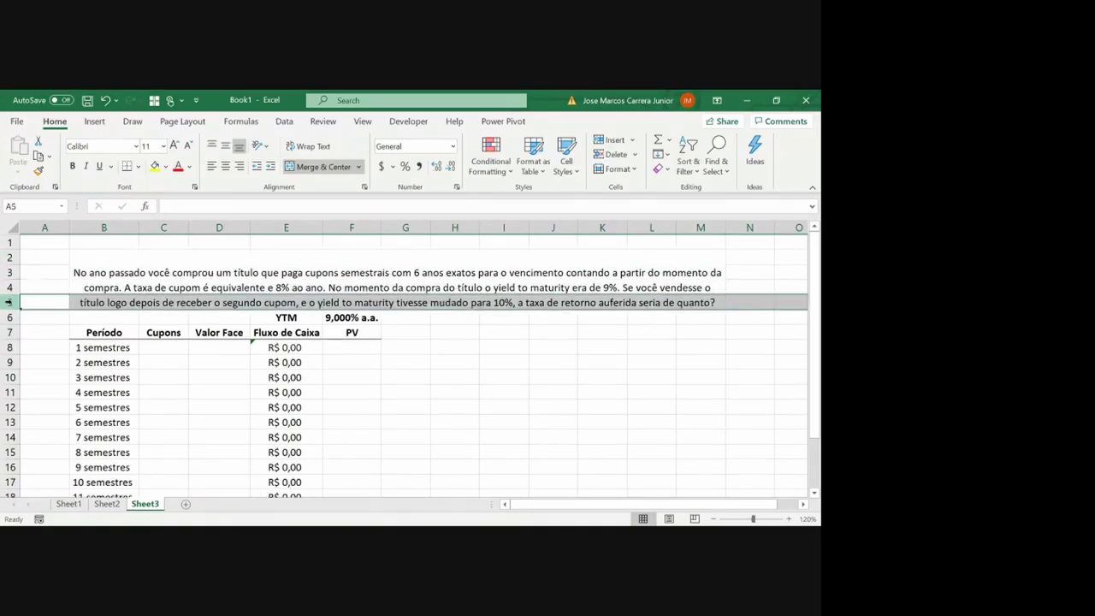
{"action": "left_click", "coordinate": [8, 287]}
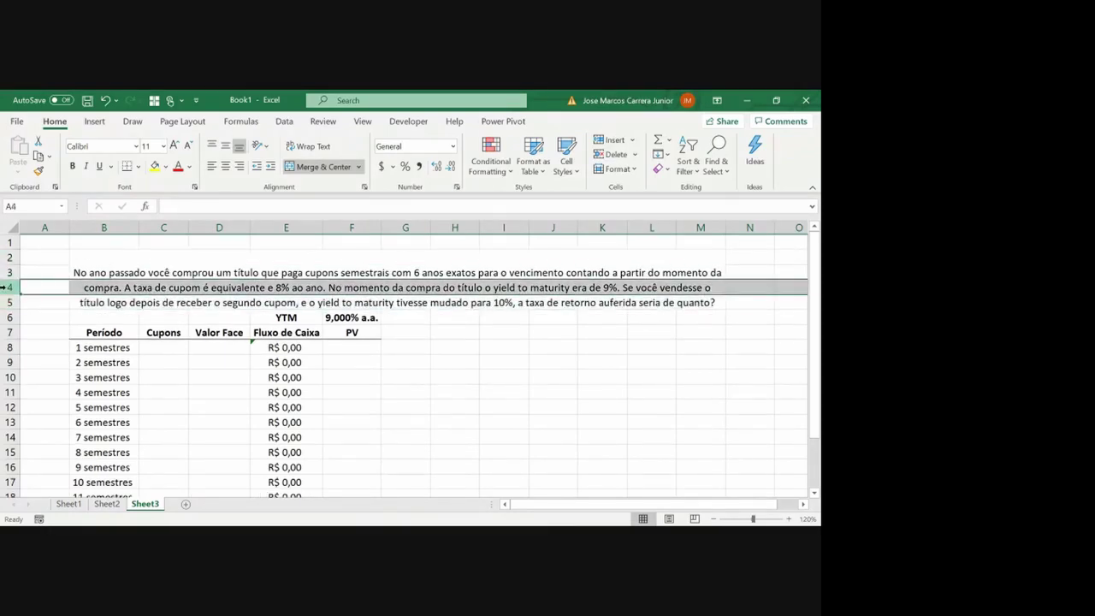
{"action": "key", "text": "ctrl+minus"}
Copy the Taxa de Cupom Anual and Taxa de Cupom Semestre rows, B13:C14 on Sheet2, to B21 on Sheet3
{"action": "key", "text": "Down"}
{"action": "key", "text": "Down"}
{"action": "key", "text": "Down"}
{"action": "key", "text": "Down"}
{"action": "key", "text": "Right"}
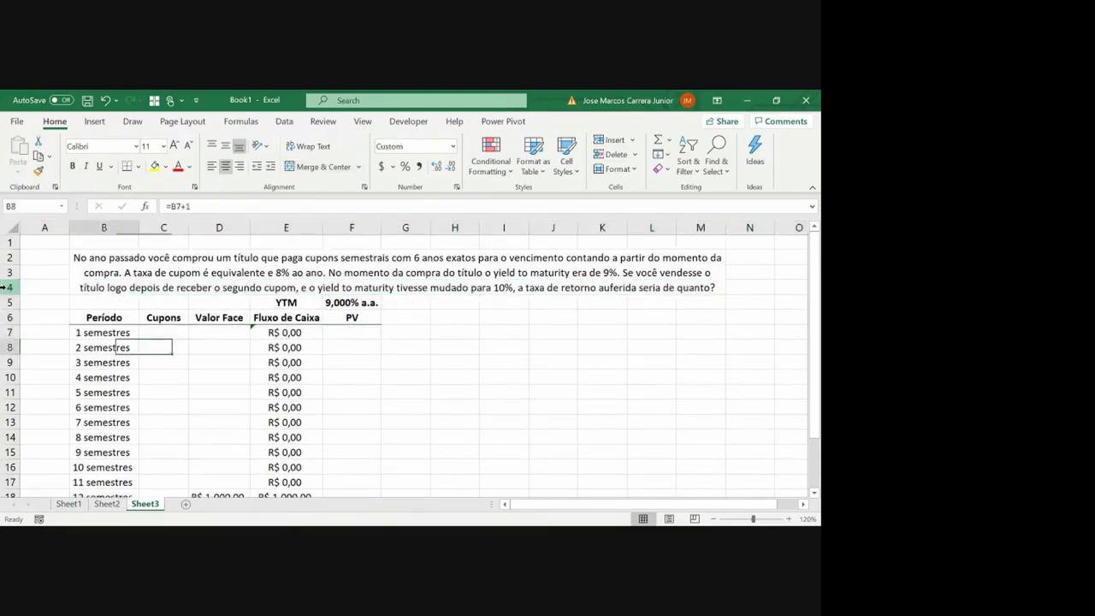
{"action": "key", "text": "Down"}
{"action": "key", "text": "Down"}
{"action": "key", "text": "Down"}
{"action": "key", "text": "Down"}
{"action": "key", "text": "Down"}
{"action": "key", "text": "Down"}
{"action": "key", "text": "Down"}
{"action": "key", "text": "Down"}
{"action": "key", "text": "Down"}
{"action": "key", "text": "Down"}
{"action": "key", "text": "Down"}
{"action": "key", "text": "Down"}
{"action": "key", "text": "Down"}
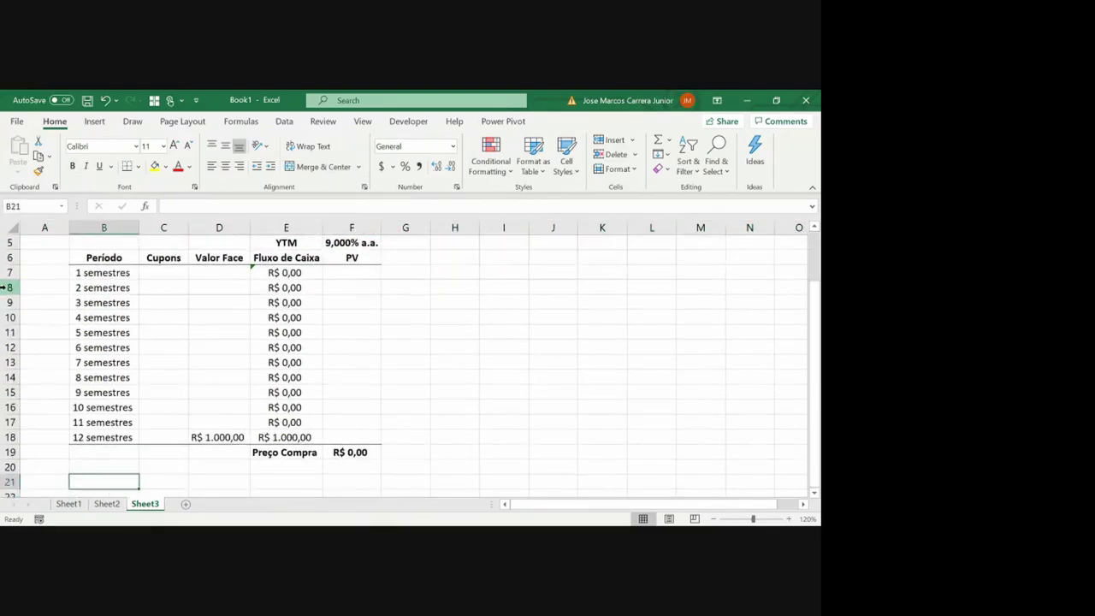
{"action": "left_click", "coordinate": [105, 502]}
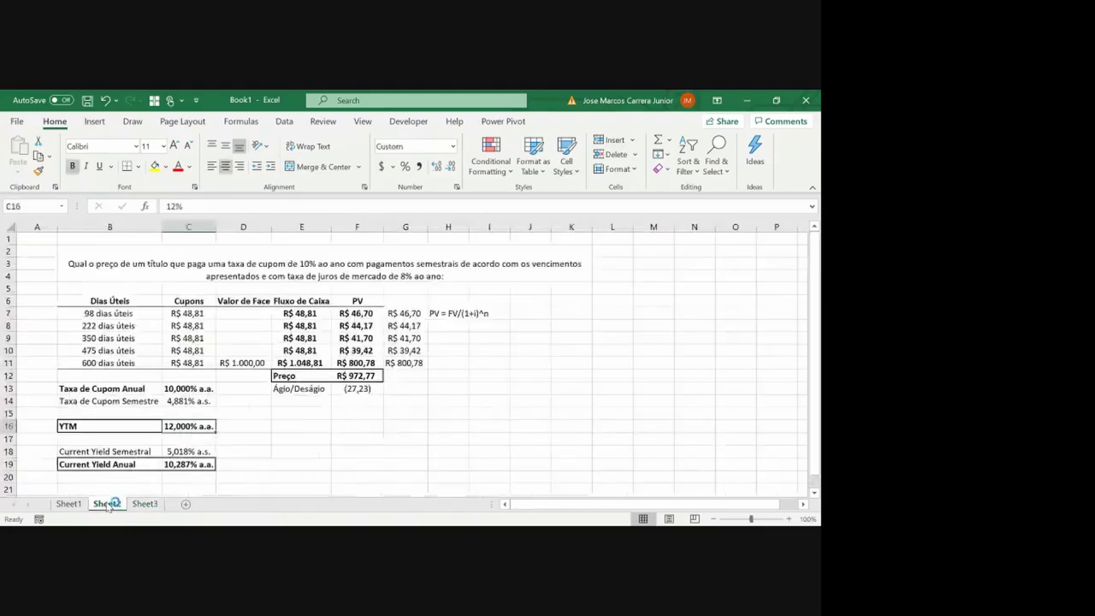
{"action": "left_click", "coordinate": [136, 399]}
{"action": "key", "text": "Up"}
{"action": "key", "text": "shift+Down"}
{"action": "key", "text": "shift+Right"}
{"action": "key", "text": "ctrl+c"}
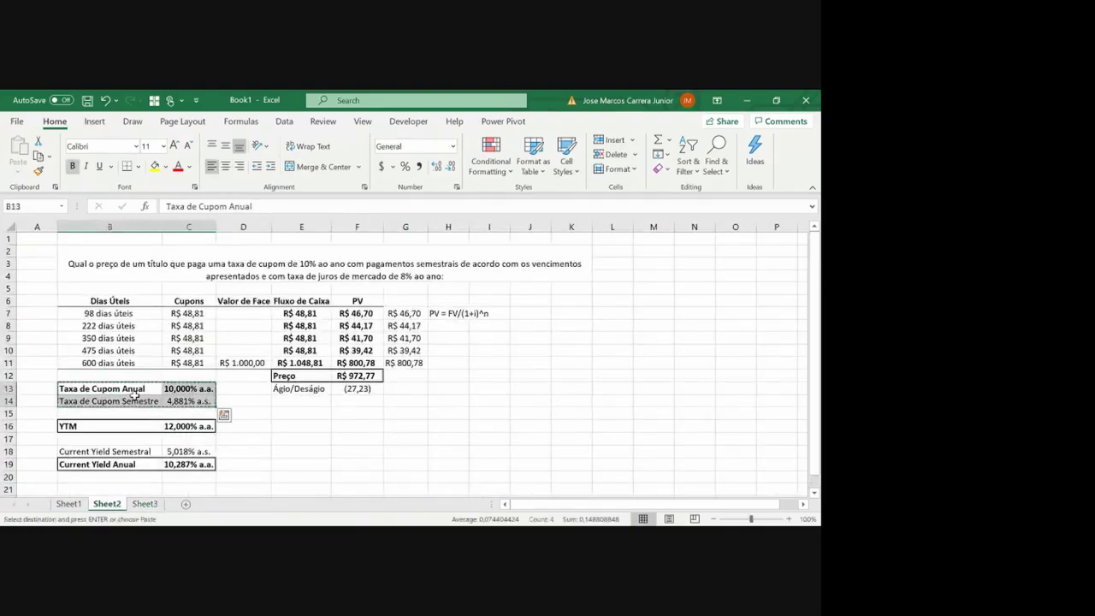
{"action": "left_click", "coordinate": [145, 504]}
{"action": "key", "text": "ctrl+v"}
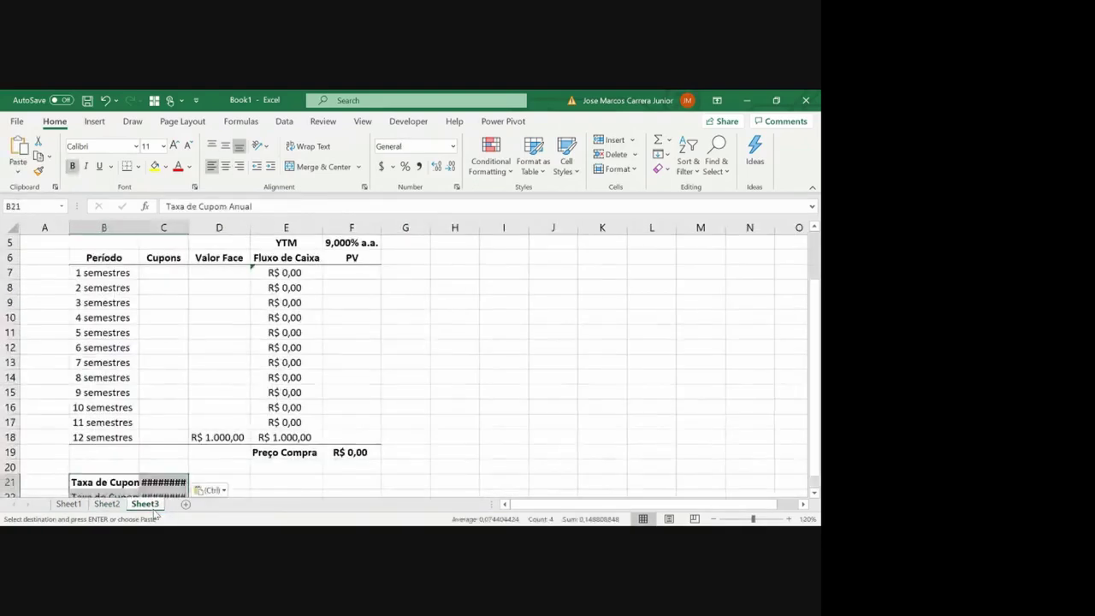
Set the Taxa de Cupom Anual in C21 to 8% and fit columns B and C to their contents
{"action": "double_click", "coordinate": [136, 234]}
{"action": "key", "text": "Right"}
{"action": "key", "text": "Escape"}
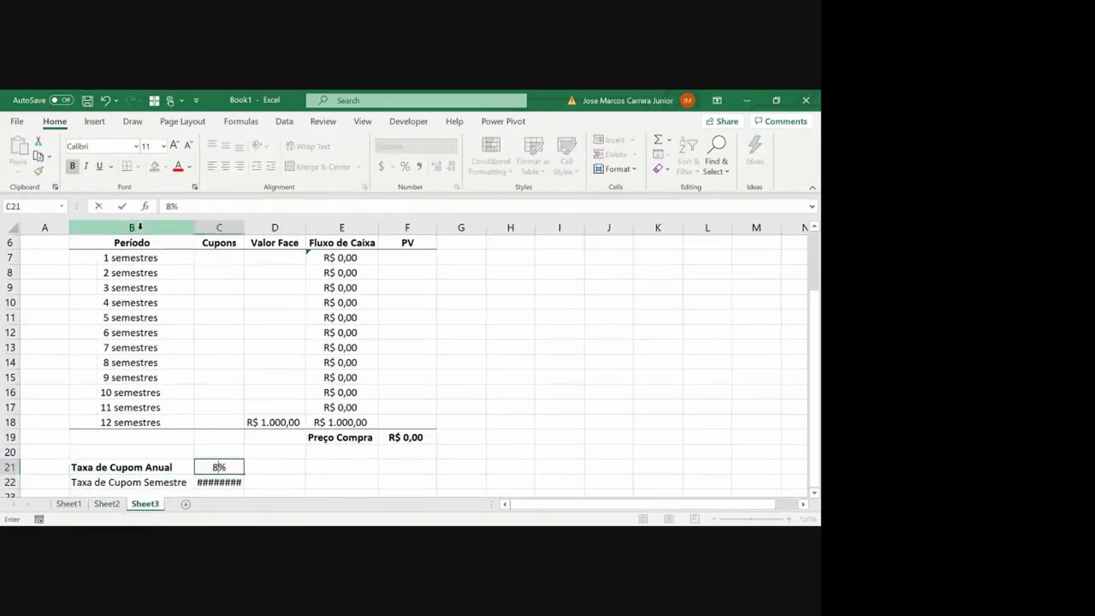
{"action": "key", "text": "alt+h"}
{"action": "key", "text": "o"}
{"action": "key", "text": "i"}
{"action": "key", "text": "Down"}
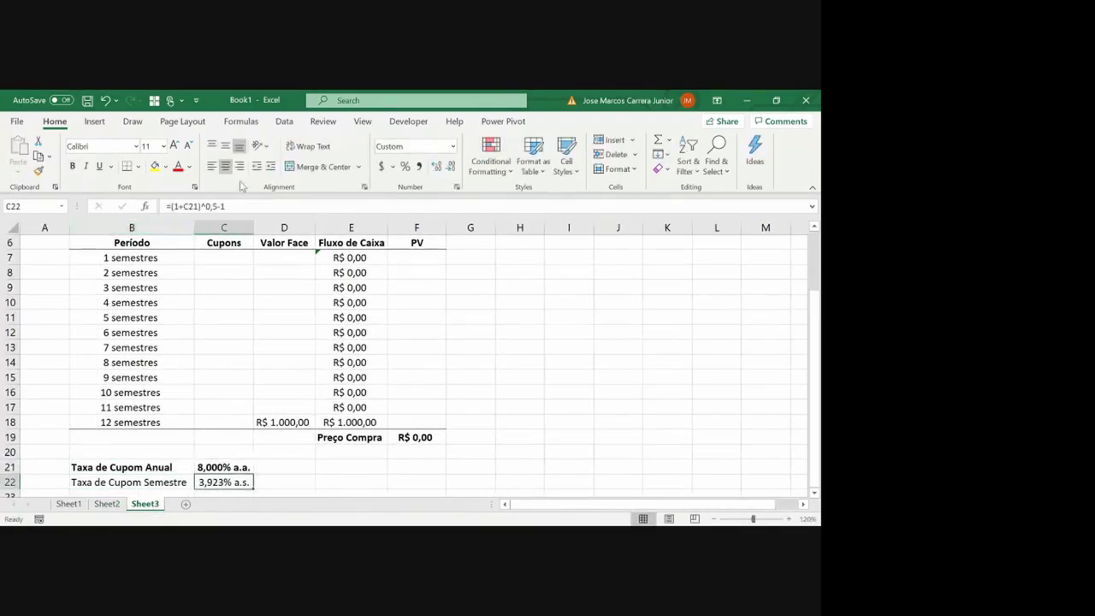
{"action": "left_click", "coordinate": [205, 205]}
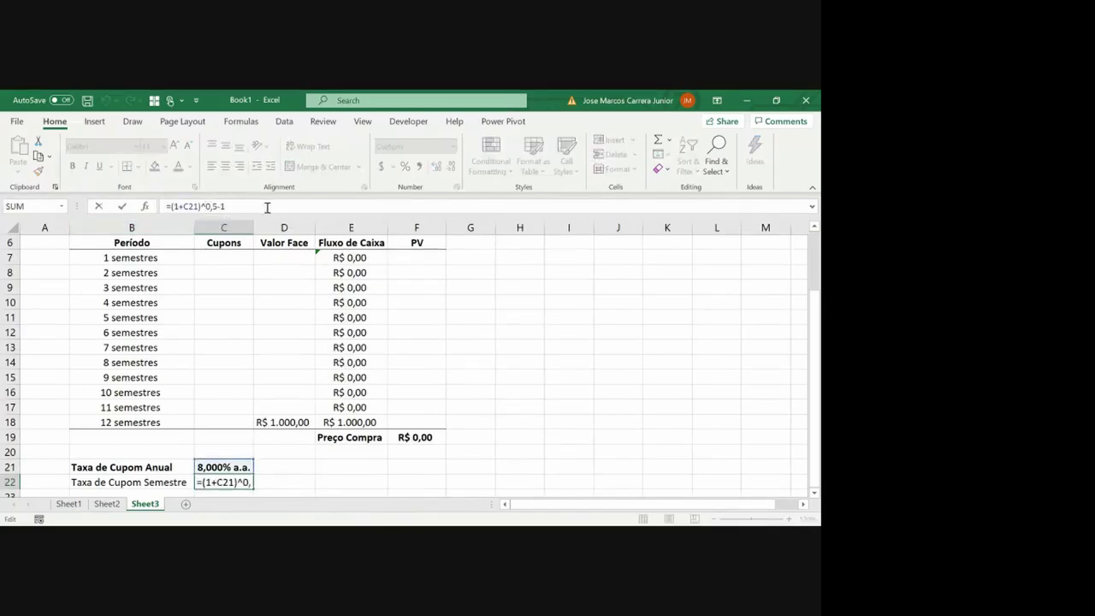
{"action": "key", "text": "Escape"}
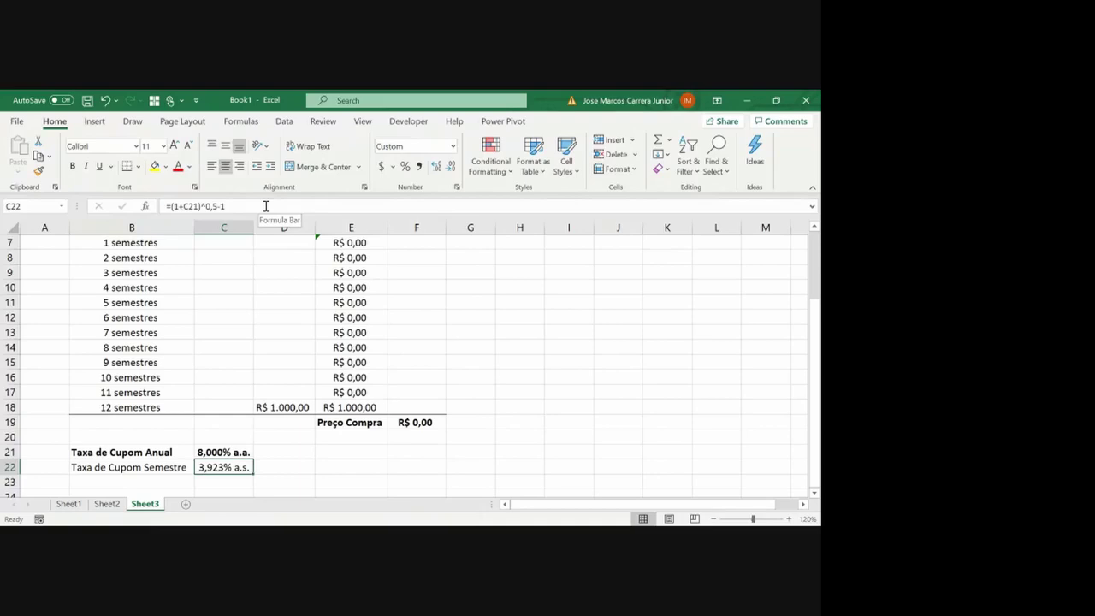
Calculate the first semester's coupon in C7 with =C22*D18, the semester coupon rate times the face value
{"action": "key", "text": "Up"}
{"action": "key", "text": "Left"}
{"action": "key", "text": "Up"}
{"action": "key", "text": "Up"}
{"action": "key", "text": "Up"}
{"action": "key", "text": "Up"}
{"action": "key", "text": "Up"}
{"action": "key", "text": "Up"}
{"action": "key", "text": "Up"}
{"action": "key", "text": "Up"}
{"action": "key", "text": "Up"}
{"action": "key", "text": "Up"}
{"action": "key", "text": "Up"}
{"action": "key", "text": "Up"}
{"action": "key", "text": "Up"}
{"action": "key", "text": "Up"}
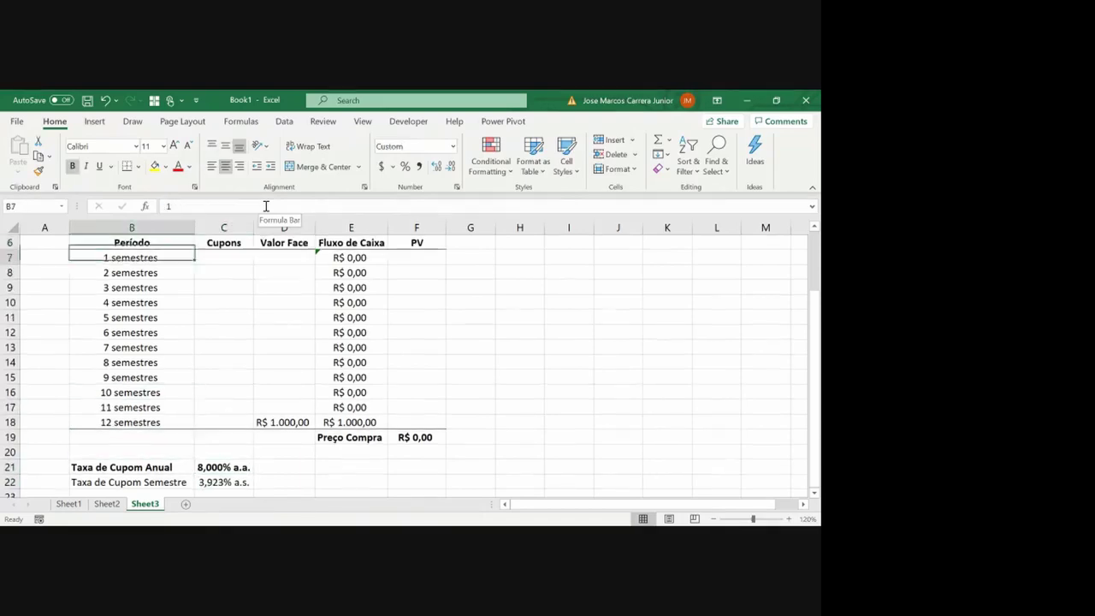
{"action": "key", "text": "Right"}
{"action": "type", "text": "="}
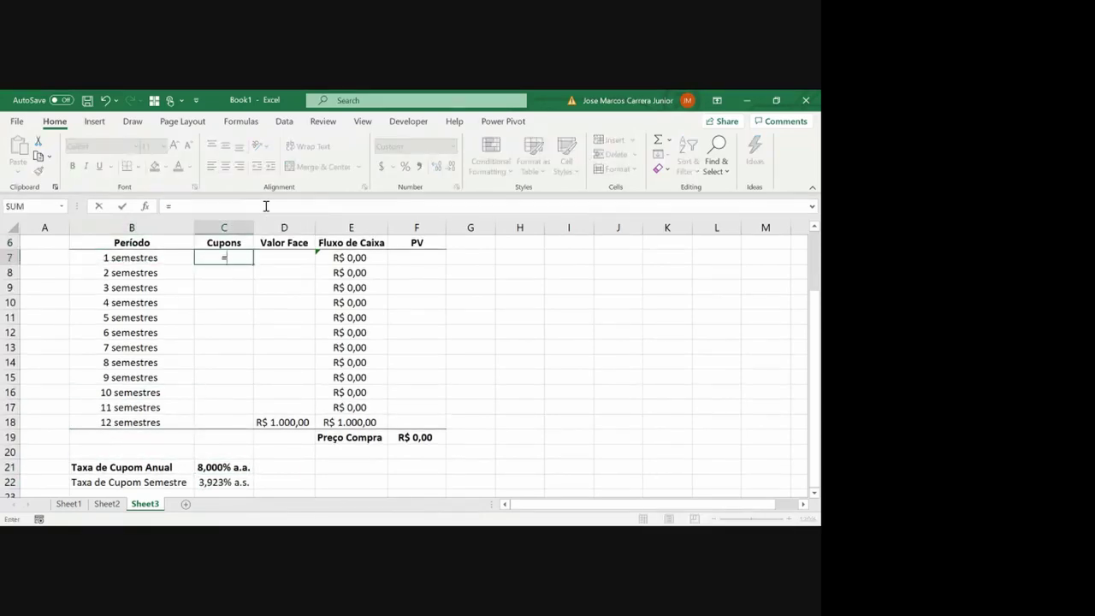
{"action": "key", "text": "ctrl+Down"}
{"action": "key", "text": "Down"}
{"action": "type", "text": "*"}
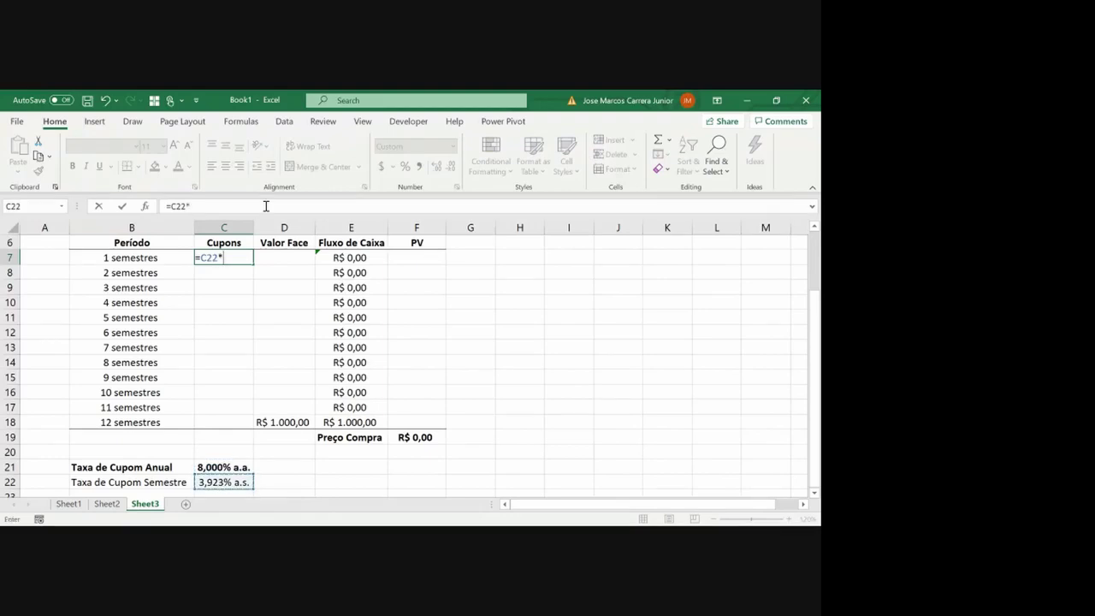
{"action": "key", "text": "Right"}
{"action": "key", "text": "Down"}
{"action": "key", "text": "Down"}
{"action": "key", "text": "ctrl+Down"}
{"action": "key", "text": "Return"}
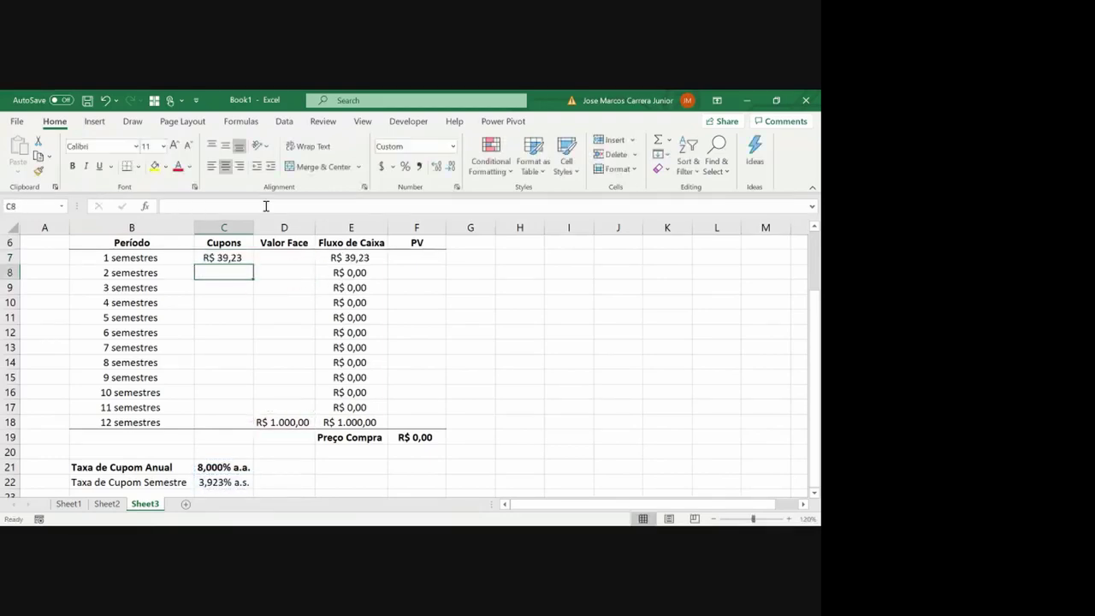
Fill the coupons for semesters 2 to 12 in C8:C18, making each cell refer to the one above it
{"action": "type", "text": "="}
{"action": "key", "text": "Up"}
{"action": "key", "text": "Return"}
{"action": "type", "text": "="}
{"action": "key", "text": "Up"}
{"action": "key", "text": "Return"}
{"action": "type", "text": "="}
{"action": "key", "text": "Up"}
{"action": "key", "text": "Return"}
{"action": "type", "text": "="}
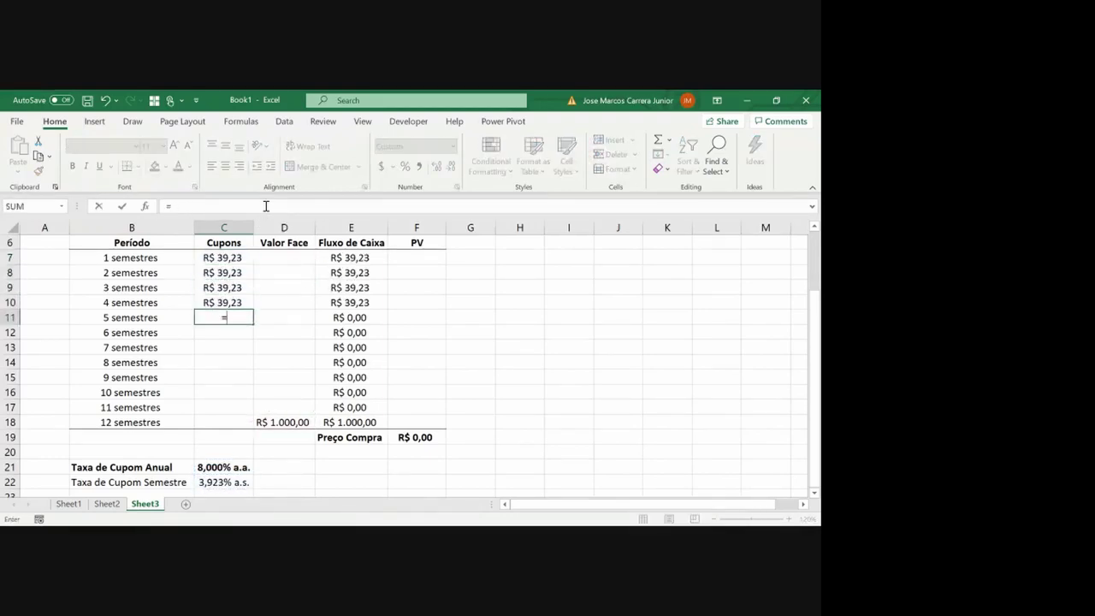
{"action": "key", "text": "Up"}
{"action": "key", "text": "Return"}
{"action": "type", "text": "="}
{"action": "key", "text": "Up"}
{"action": "key", "text": "Return"}
{"action": "type", "text": "="}
{"action": "key", "text": "Up"}
{"action": "key", "text": "Return"}
{"action": "type", "text": "="}
{"action": "key", "text": "Up"}
{"action": "key", "text": "Return"}
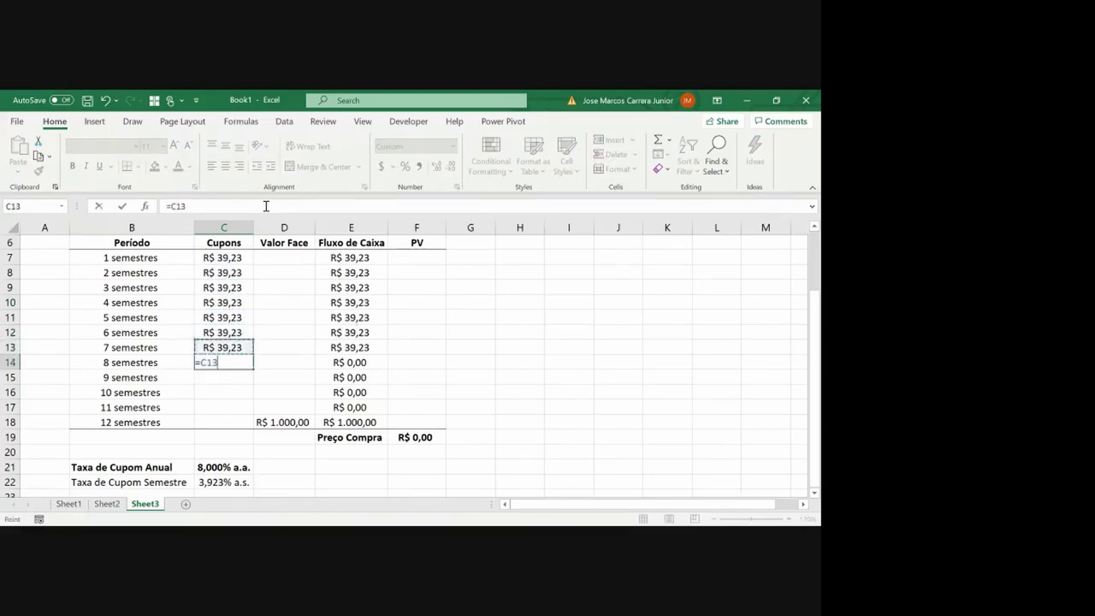
{"action": "type", "text": "="}
{"action": "key", "text": "Up"}
{"action": "key", "text": "Return"}
{"action": "type", "text": "="}
{"action": "key", "text": "Up"}
{"action": "key", "text": "Return"}
{"action": "type", "text": "="}
{"action": "key", "text": "Up"}
{"action": "key", "text": "Return"}
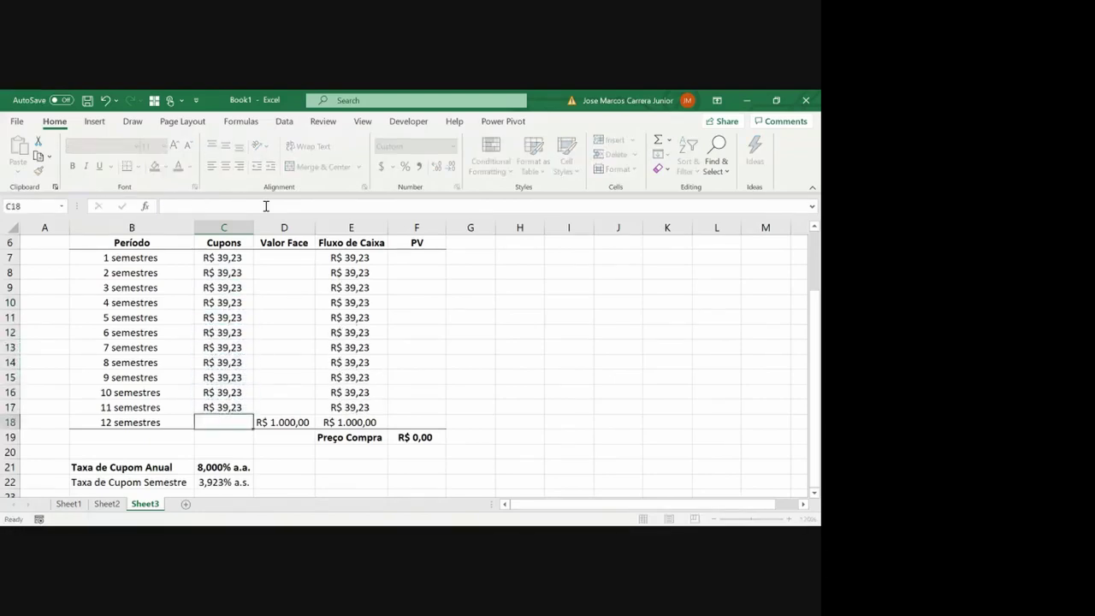
{"action": "type", "text": "="}
{"action": "key", "text": "Up"}
{"action": "key", "text": "Return"}
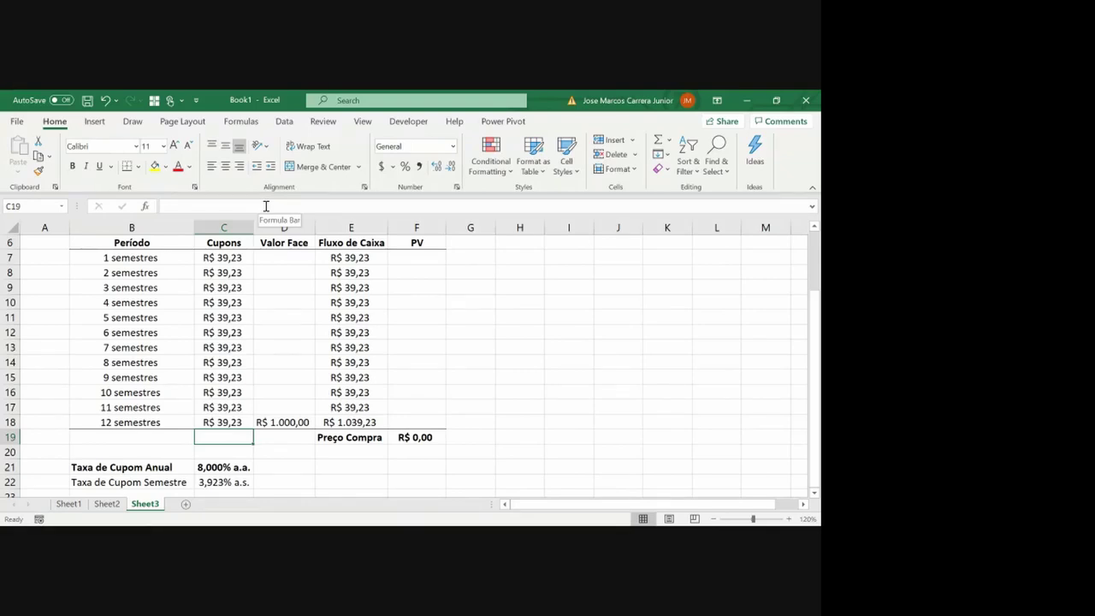
Write the present value formula note PV = FV/(1+i)^n in G7, beside the first semester's PV cell
{"action": "key", "text": "Up"}
{"action": "key", "text": "ctrl+Up"}
{"action": "key", "text": "Down"}
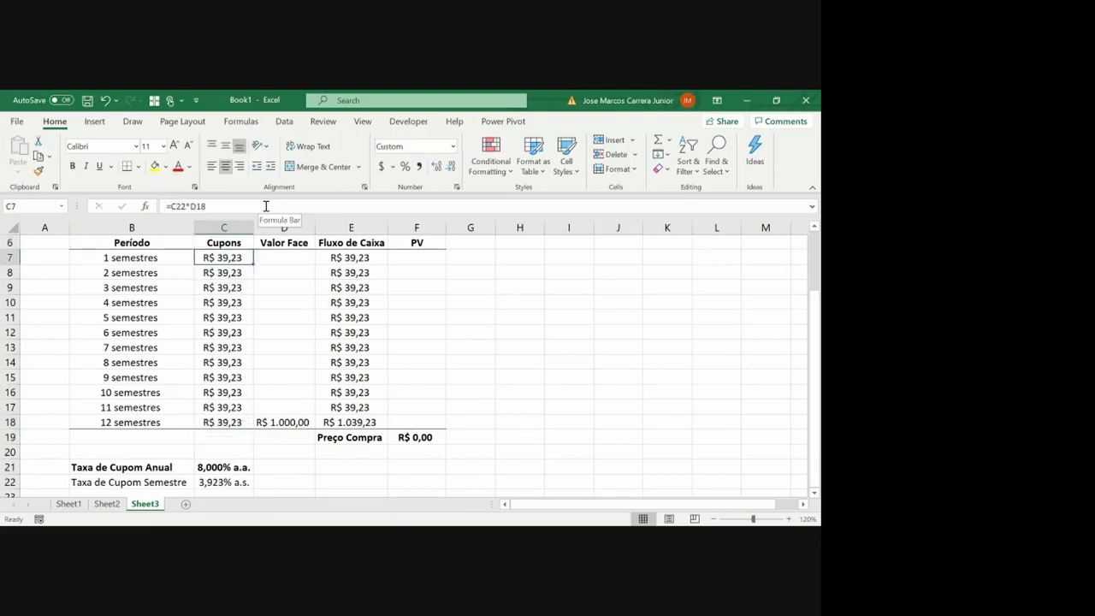
{"action": "key", "text": "Up"}
{"action": "key", "text": "Right"}
{"action": "key", "text": "Right"}
{"action": "key", "text": "Right"}
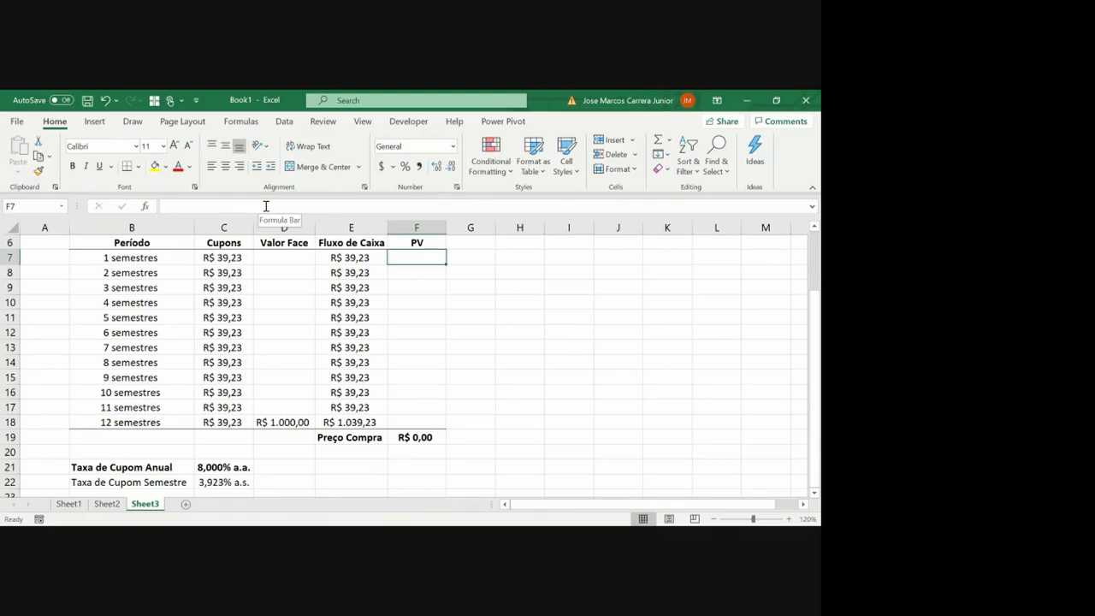
{"action": "type", "text": "="}
{"action": "key", "text": "BackSpace"}
{"action": "key", "text": "Right"}
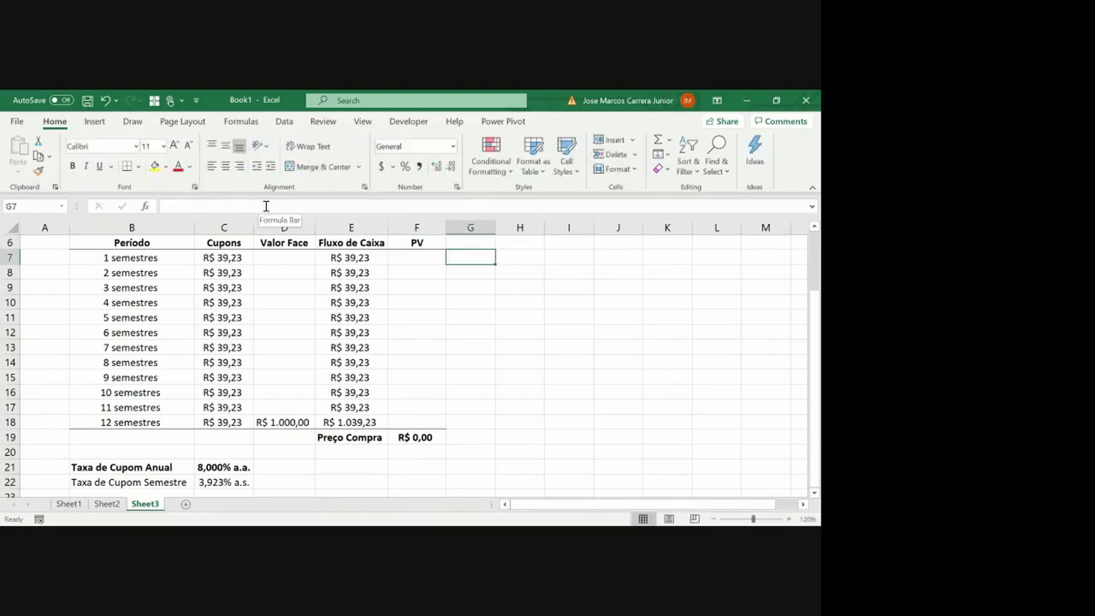
{"action": "type", "text": "PV"}
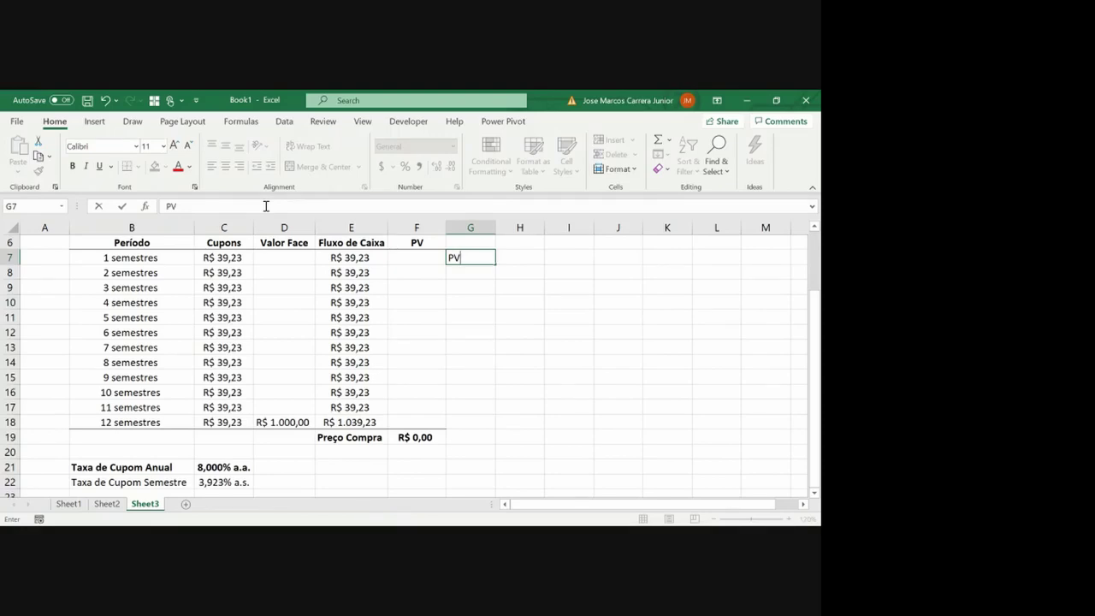
{"action": "type", "text": "/"}
{"action": "key", "text": "BackSpace"}
{"action": "type", "text": "= FV/(1+i)^n"}
{"action": "key", "text": "Return"}
{"action": "key", "text": "Up"}
{"action": "key", "text": "Up"}
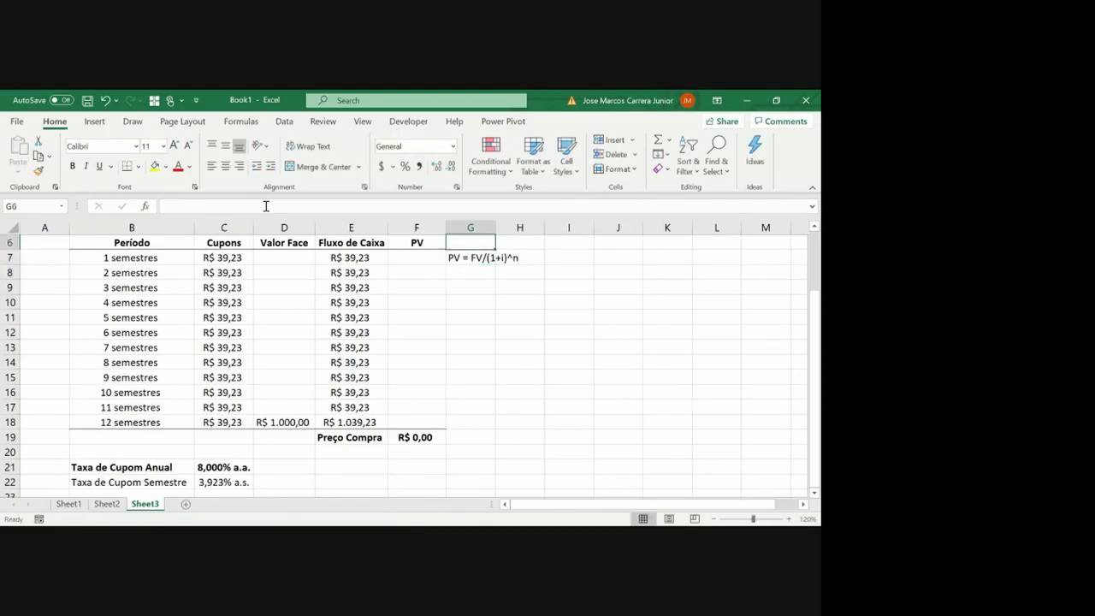
Calculate the first semester's present value in F7 with =E7/(1+$F$5)^(B7/2)
{"action": "key", "text": "Up"}
{"action": "key", "text": "Left"}
{"action": "key", "text": "Down"}
{"action": "key", "text": "Down"}
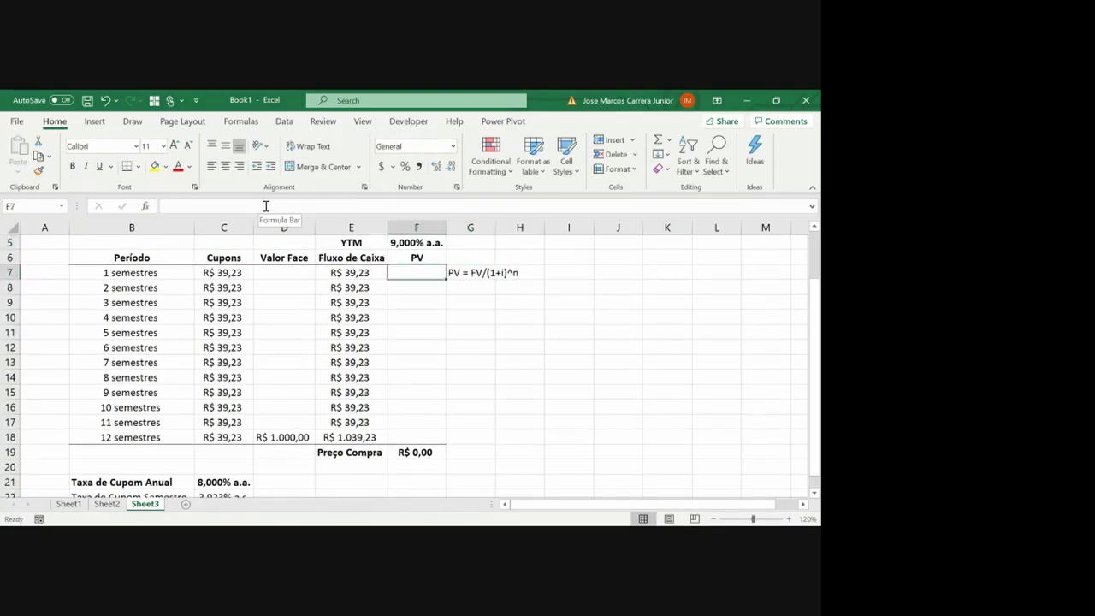
{"action": "key", "text": "Right"}
{"action": "key", "text": "Left"}
{"action": "key", "text": "Left"}
{"action": "key", "text": "Left"}
{"action": "key", "text": "Left"}
{"action": "key", "text": "Left"}
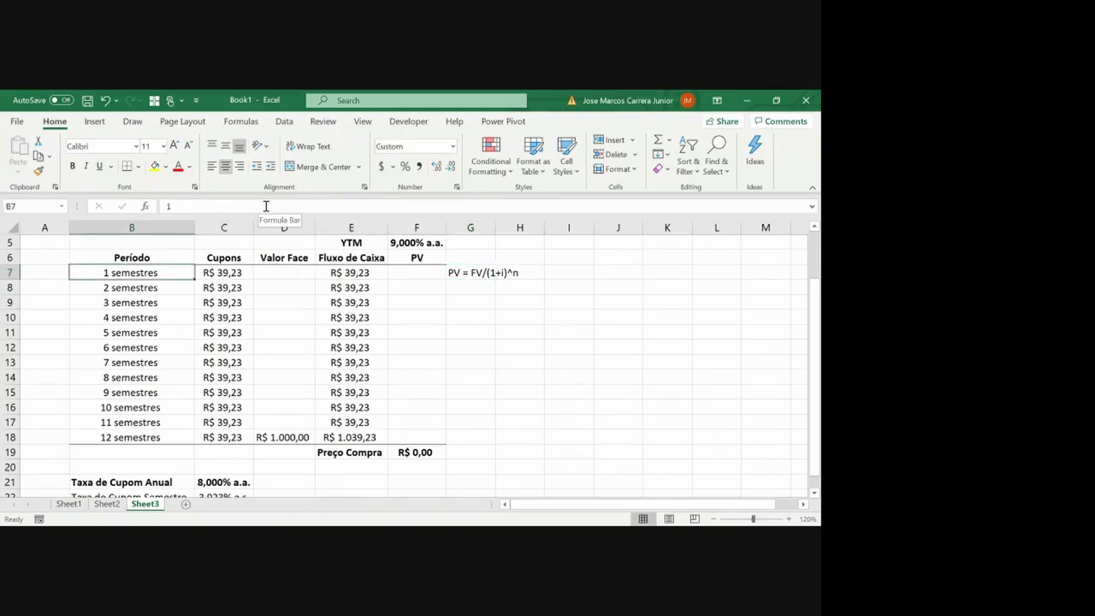
{"action": "key", "text": "Right"}
{"action": "key", "text": "Right"}
{"action": "key", "text": "Right"}
{"action": "key", "text": "Right"}
{"action": "type", "text": "="}
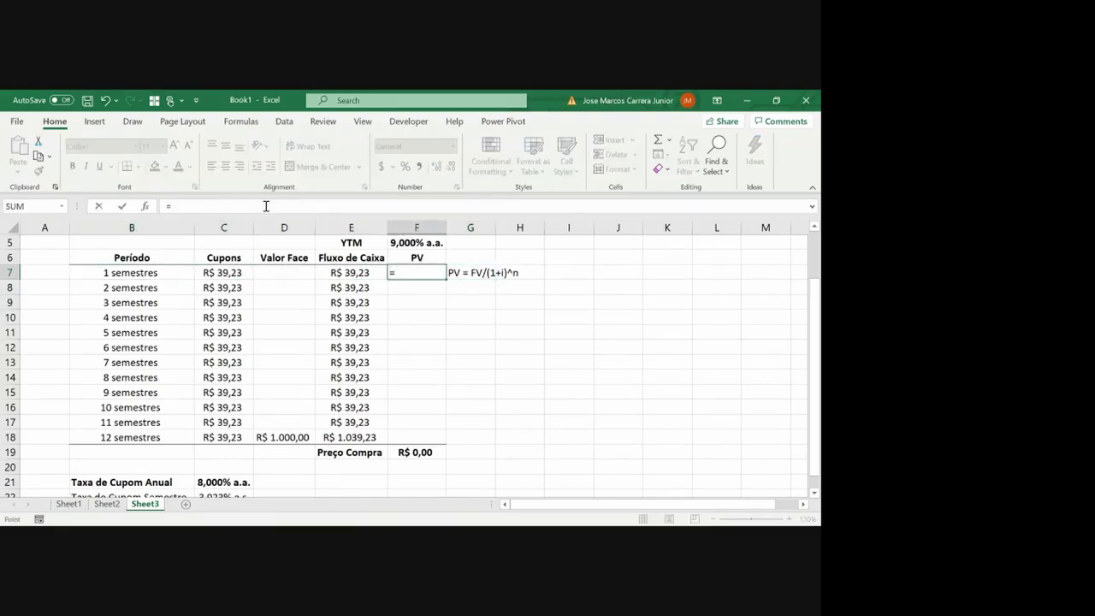
{"action": "key", "text": "Left"}
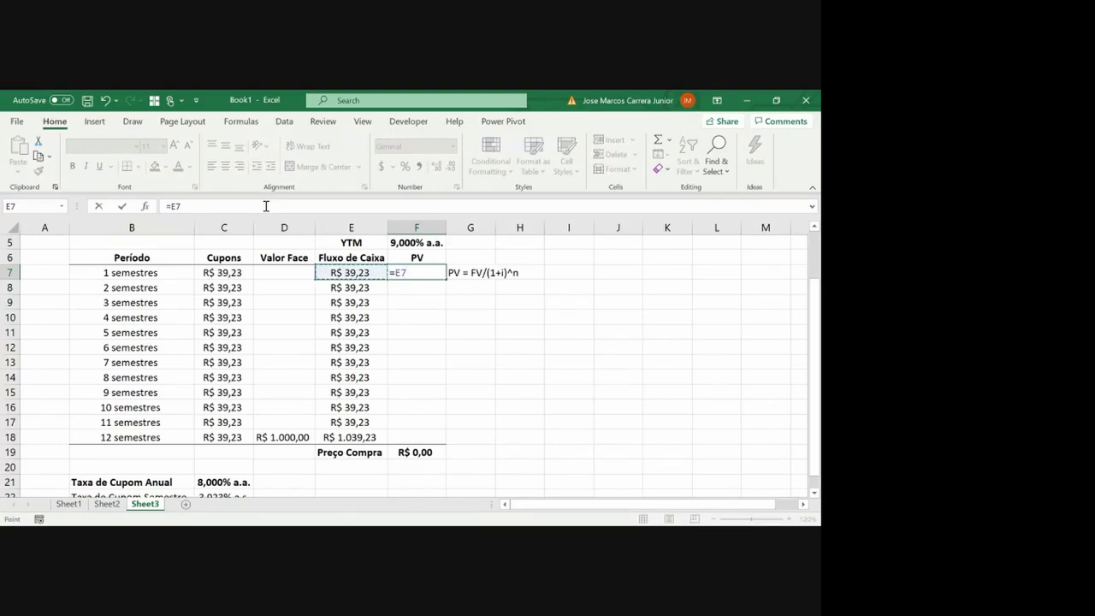
{"action": "type", "text": "/(1+"}
{"action": "key", "text": "Up"}
{"action": "key", "text": "Up"}
{"action": "key", "text": "F4"}
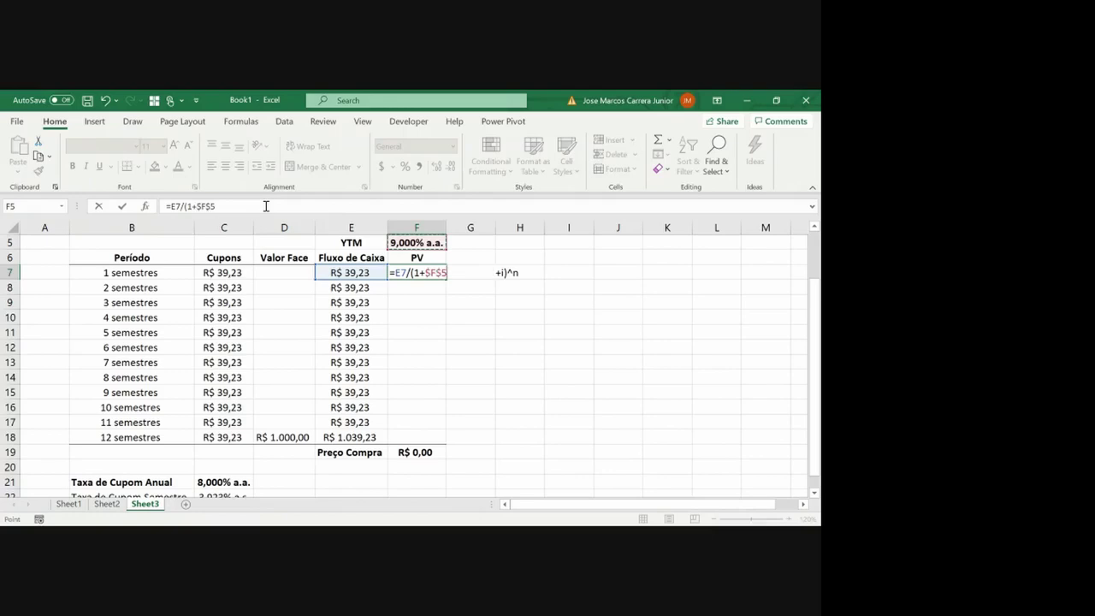
{"action": "type", "text": ")^("}
{"action": "key", "text": "Left"}
{"action": "key", "text": "Left"}
{"action": "key", "text": "Left"}
{"action": "key", "text": "Left"}
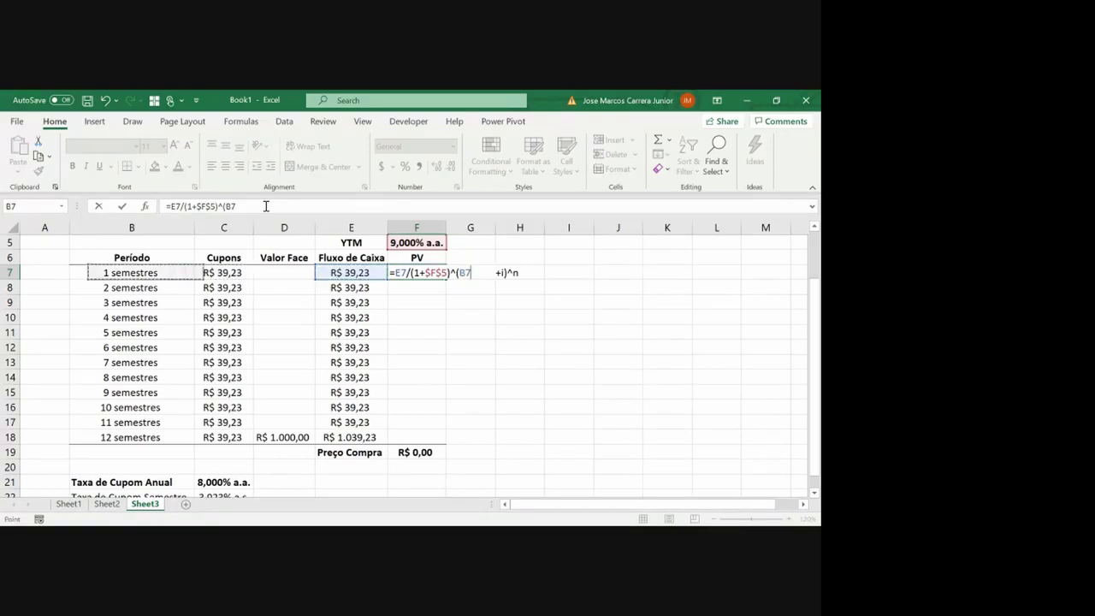
{"action": "type", "text": "/2)"}
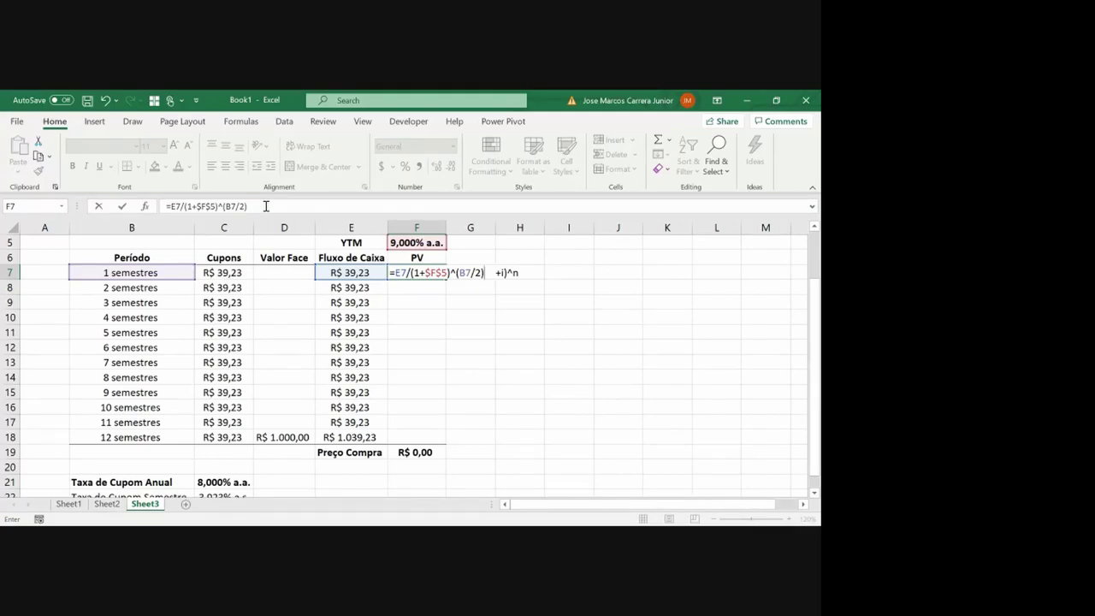
{"action": "key", "text": "ctrl+Return"}
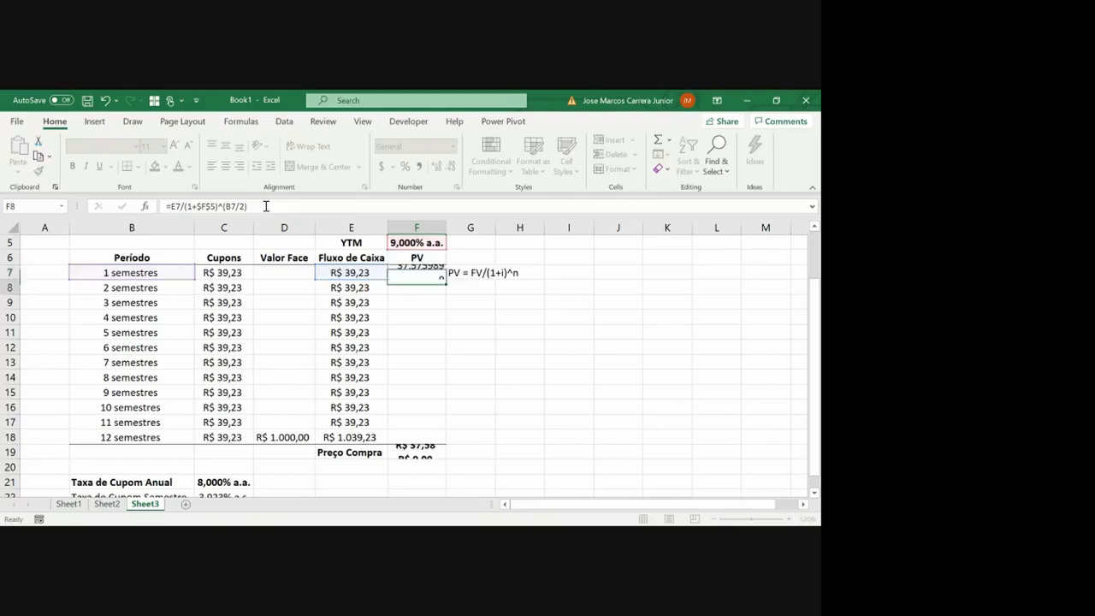
Copy the cash flow column's currency formatting from E7:E18 to the PV column starting at F7, pasting formats only
{"action": "key", "text": "Left"}
{"action": "key", "text": "shift+Down"}
{"action": "key", "text": "shift+Down"}
{"action": "key", "text": "shift+Down"}
{"action": "key", "text": "shift+Down"}
{"action": "key", "text": "shift+Down"}
{"action": "key", "text": "shift+Down"}
{"action": "key", "text": "shift+Down"}
{"action": "key", "text": "shift+Down"}
{"action": "key", "text": "shift+Down"}
{"action": "key", "text": "shift+Down"}
{"action": "key", "text": "shift+Down"}
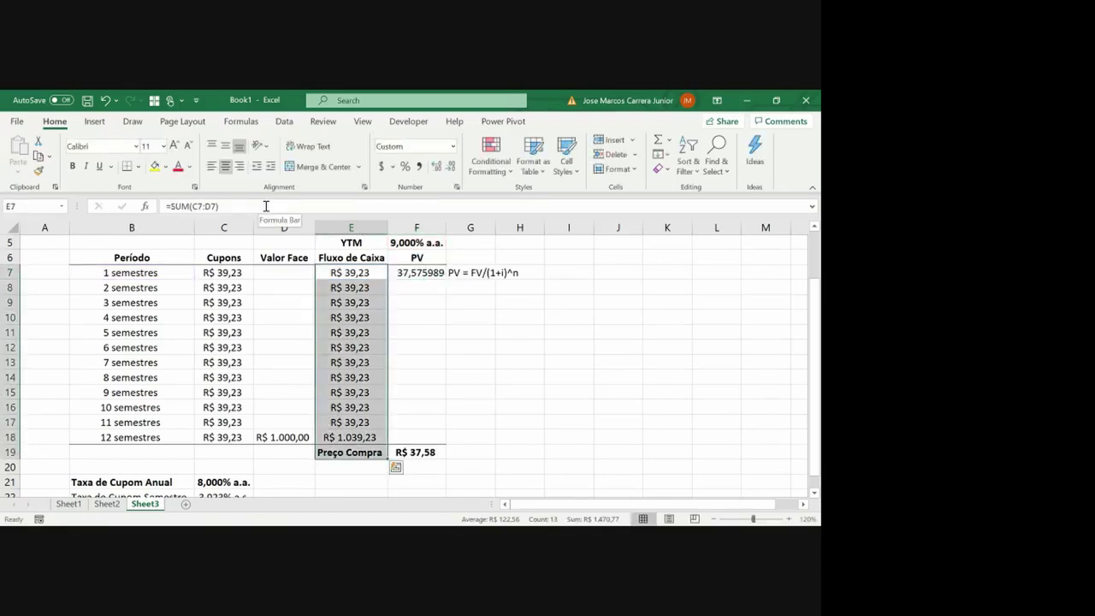
{"action": "key", "text": "ctrl+c"}
{"action": "key", "text": "Right"}
{"action": "key", "text": "alt+h"}
{"action": "key", "text": "v"}
{"action": "key", "text": "r"}
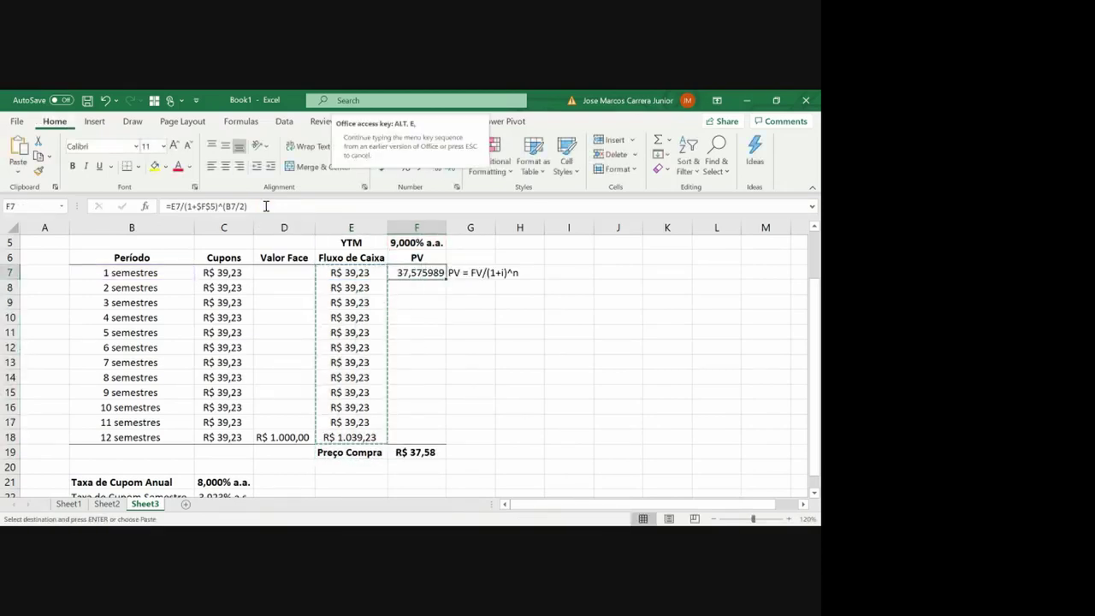
{"action": "key", "text": "Escape"}
{"action": "key", "text": "Left"}
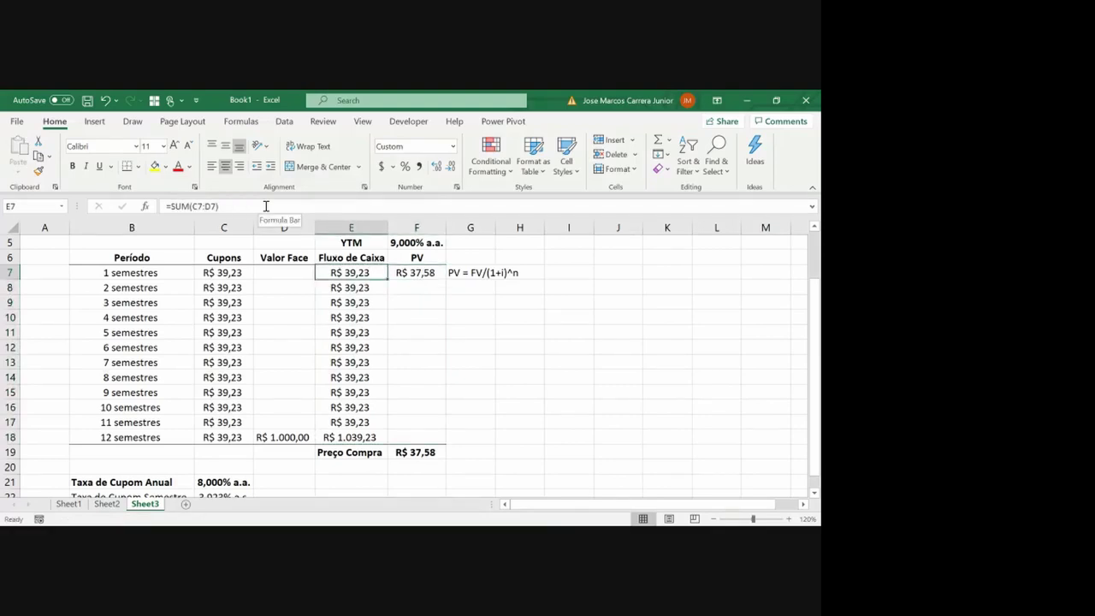
Copy the first semester's PV formula from F7 down to semesters 2 to 12 in F8:F18
{"action": "key", "text": "Right"}
{"action": "key", "text": "ctrl+c"}
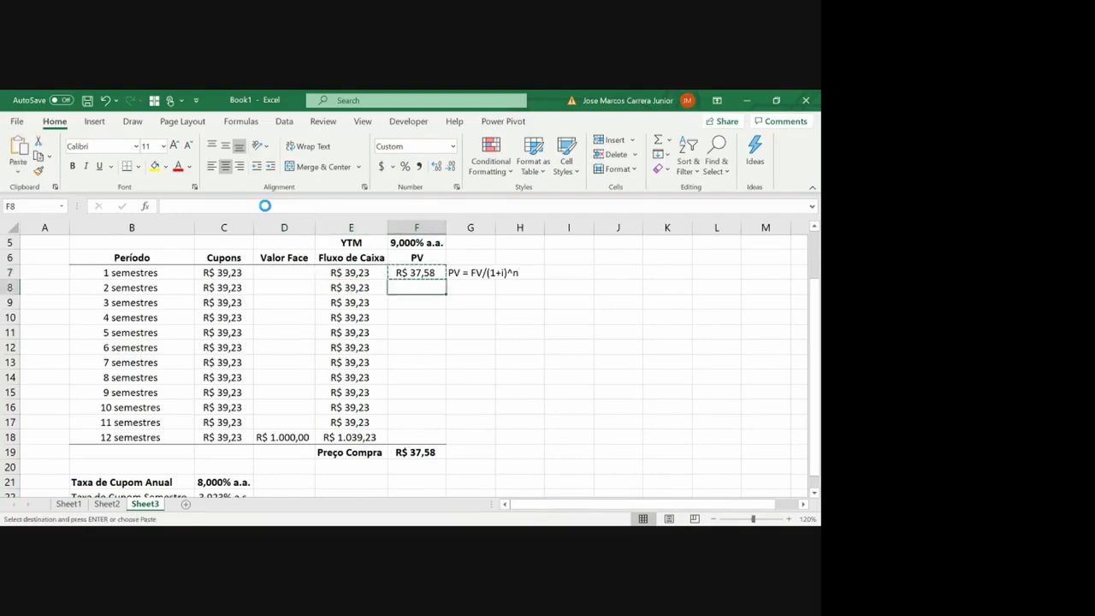
{"action": "key", "text": "Down"}
{"action": "key", "text": "ctrl+v"}
{"action": "key", "text": "Escape"}
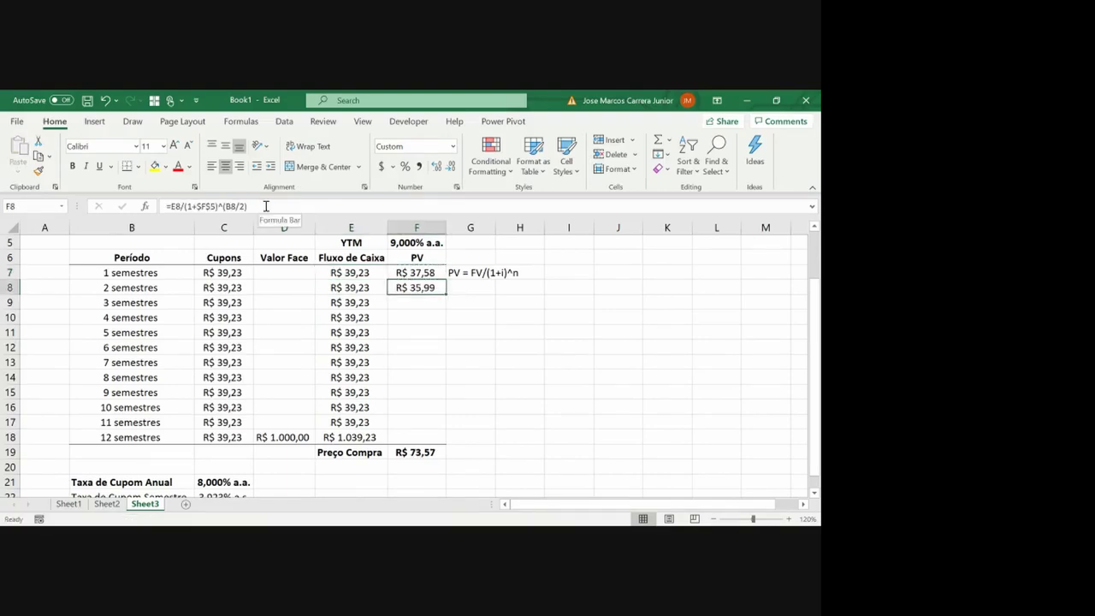
{"action": "key", "text": "Up"}
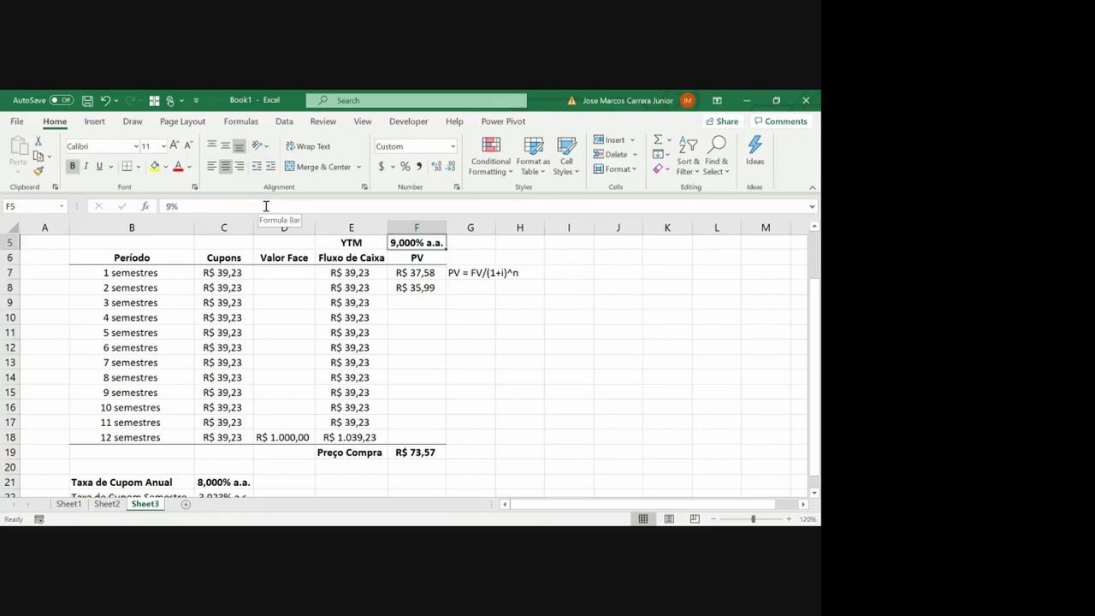
{"action": "key", "text": "shift+Down"}
{"action": "key", "text": "ctrl+c"}
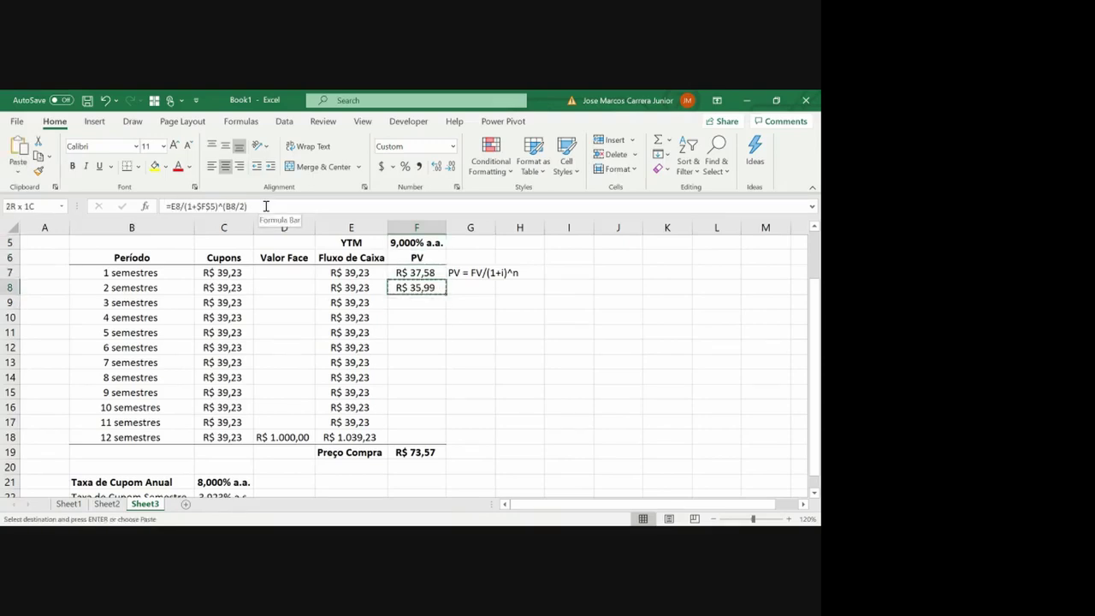
{"action": "key", "text": "shift+Down"}
{"action": "key", "text": "shift+Down"}
{"action": "key", "text": "shift+Down"}
{"action": "key", "text": "shift+Down"}
{"action": "key", "text": "shift+Down"}
{"action": "key", "text": "shift+Down"}
{"action": "key", "text": "shift+Down"}
{"action": "key", "text": "shift+Down"}
{"action": "key", "text": "shift+Down"}
{"action": "key", "text": "shift+Down"}
{"action": "key", "text": "Return"}
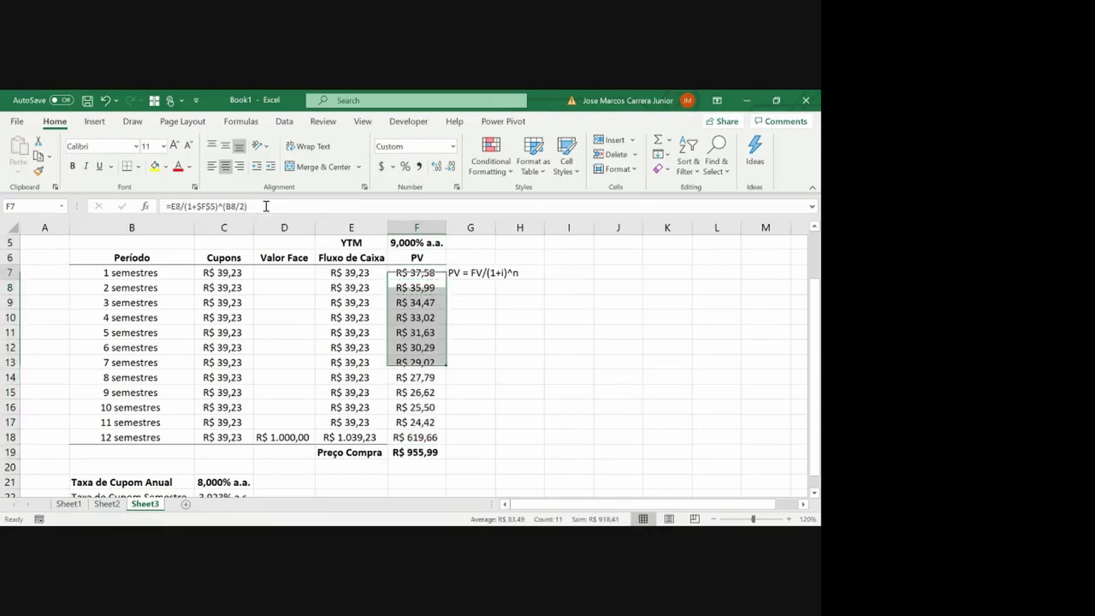
Check the PV formulas in F18 and F7 against the note in G7, and inspect the purchase price in F19
{"action": "key", "text": "ctrl+Down"}
{"action": "key", "text": "Up"}
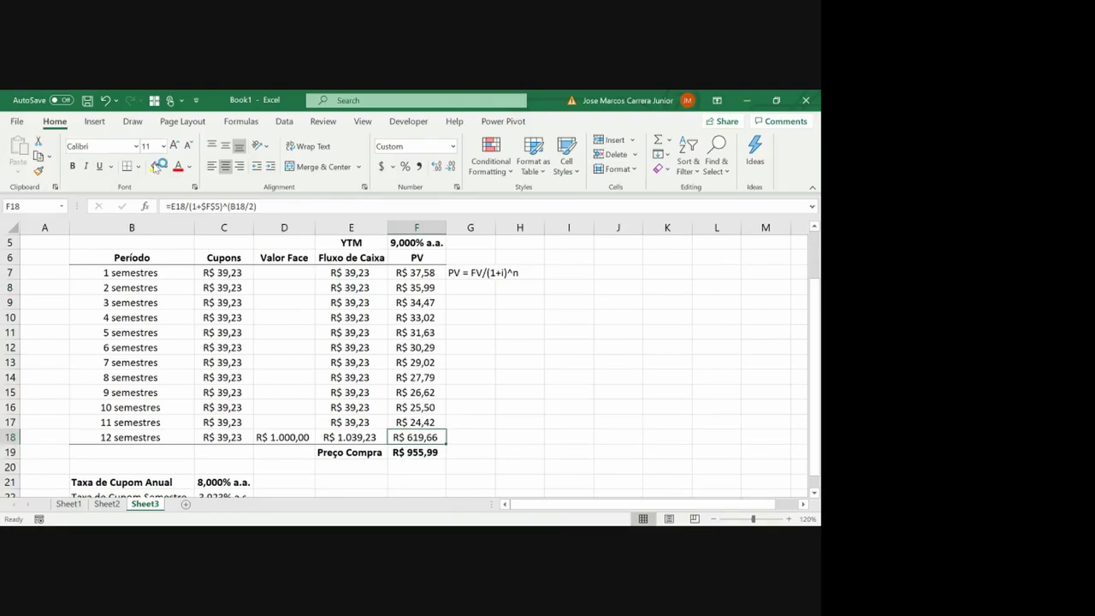
{"action": "key", "text": "Up"}
{"action": "key", "text": "Up"}
{"action": "key", "text": "Up"}
{"action": "key", "text": "Up"}
{"action": "key", "text": "Up"}
{"action": "key", "text": "Up"}
{"action": "key", "text": "Up"}
{"action": "key", "text": "Up"}
{"action": "key", "text": "Up"}
{"action": "key", "text": "Up"}
{"action": "key", "text": "Up"}
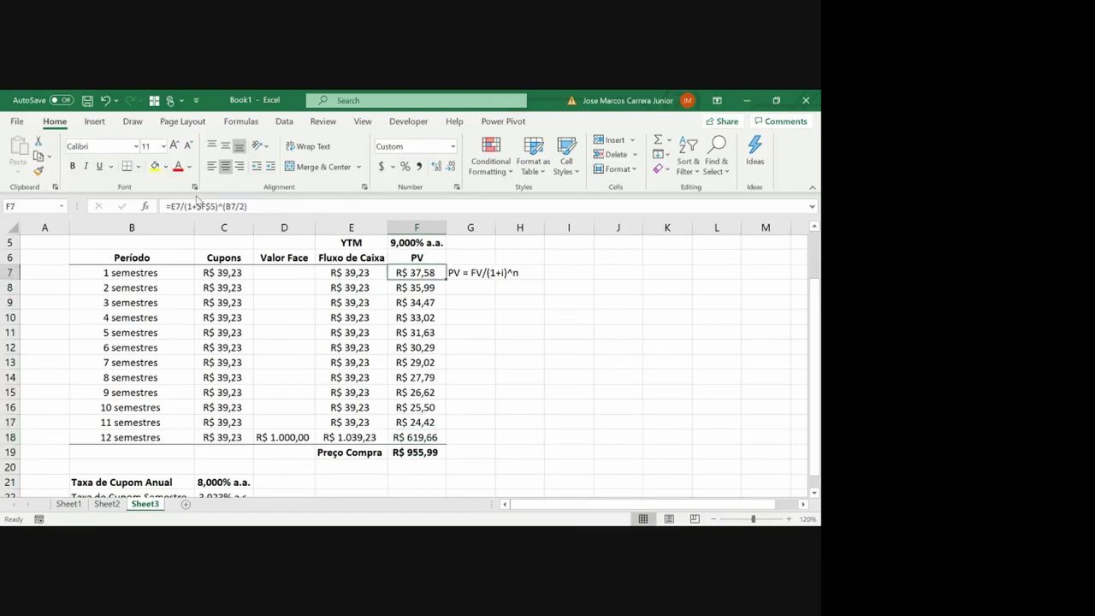
{"action": "left_click", "coordinate": [206, 205]}
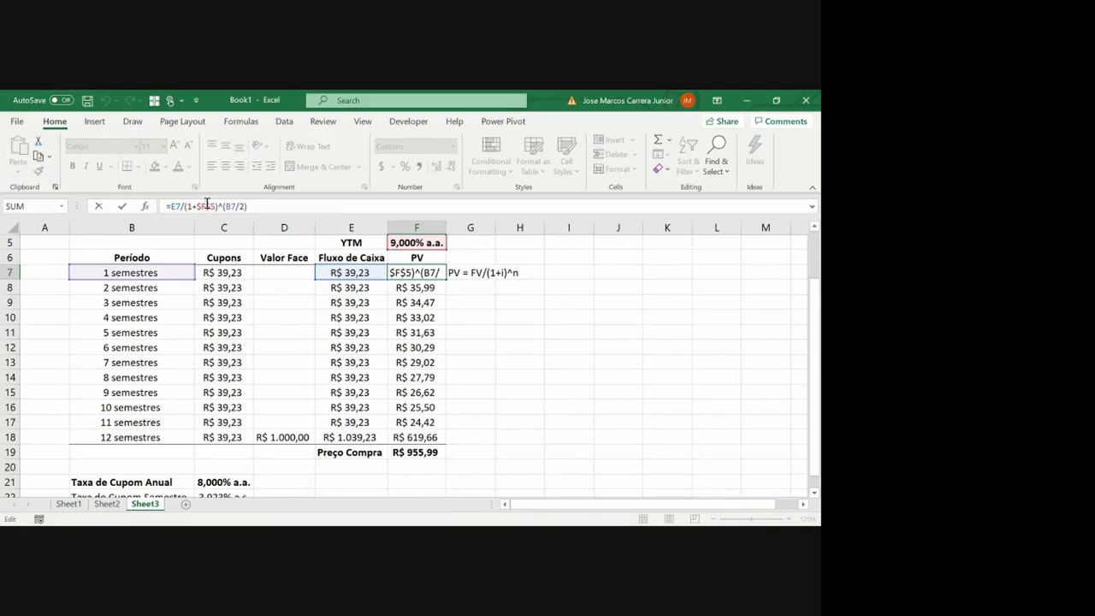
{"action": "key", "text": "Return"}
{"action": "key", "text": "Up"}
{"action": "key", "text": "Right"}
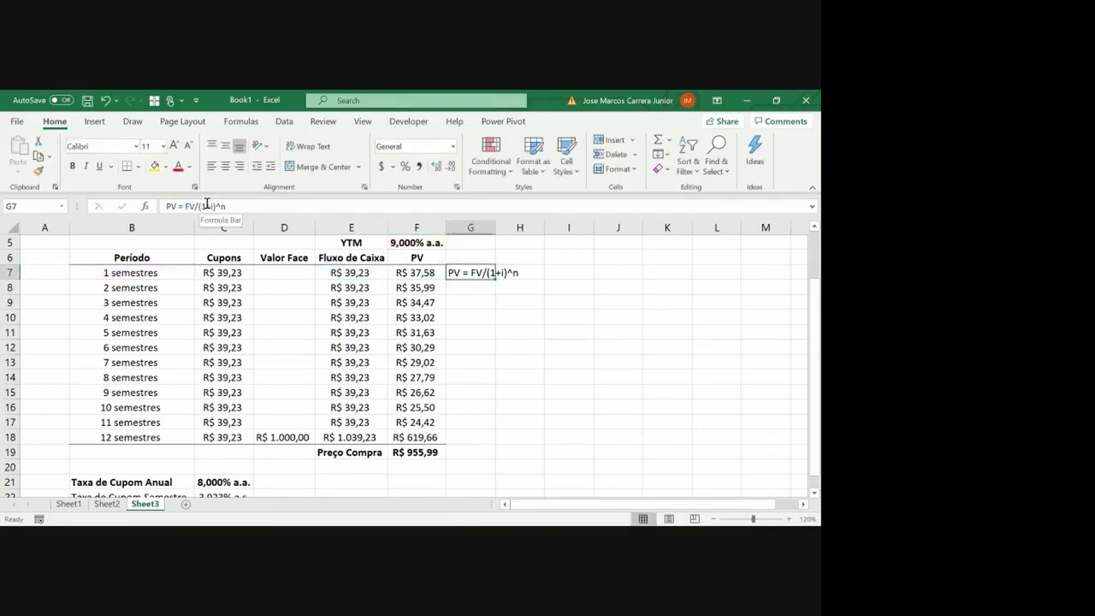
{"action": "key", "text": "Left"}
{"action": "key", "text": "ctrl+Down"}
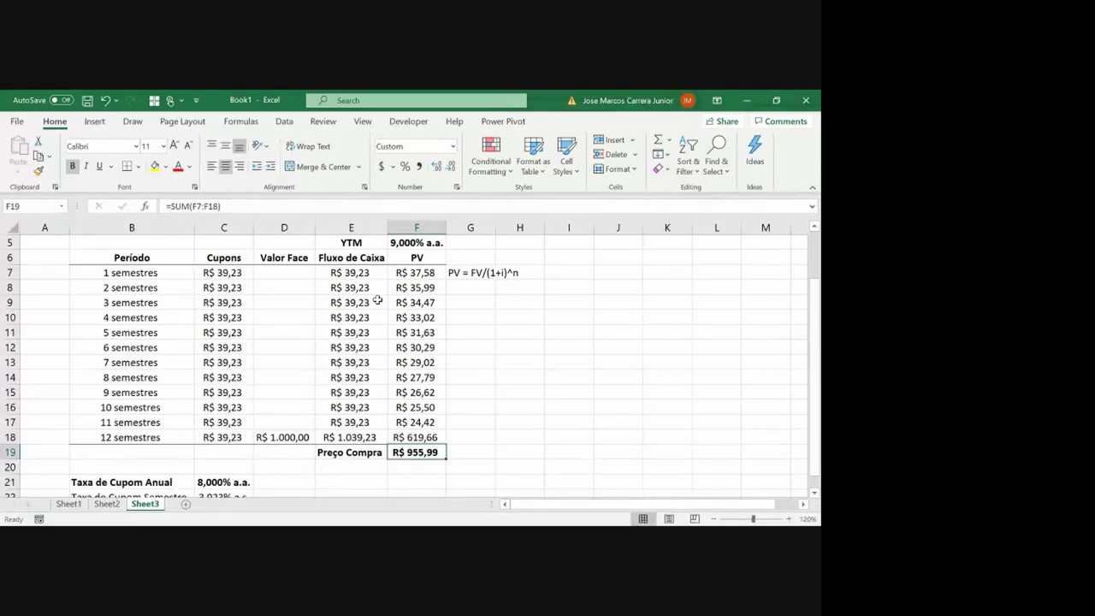
Move the present value formula note from G7 to G6 and fit column G to its contents
{"action": "left_click", "coordinate": [479, 272]}
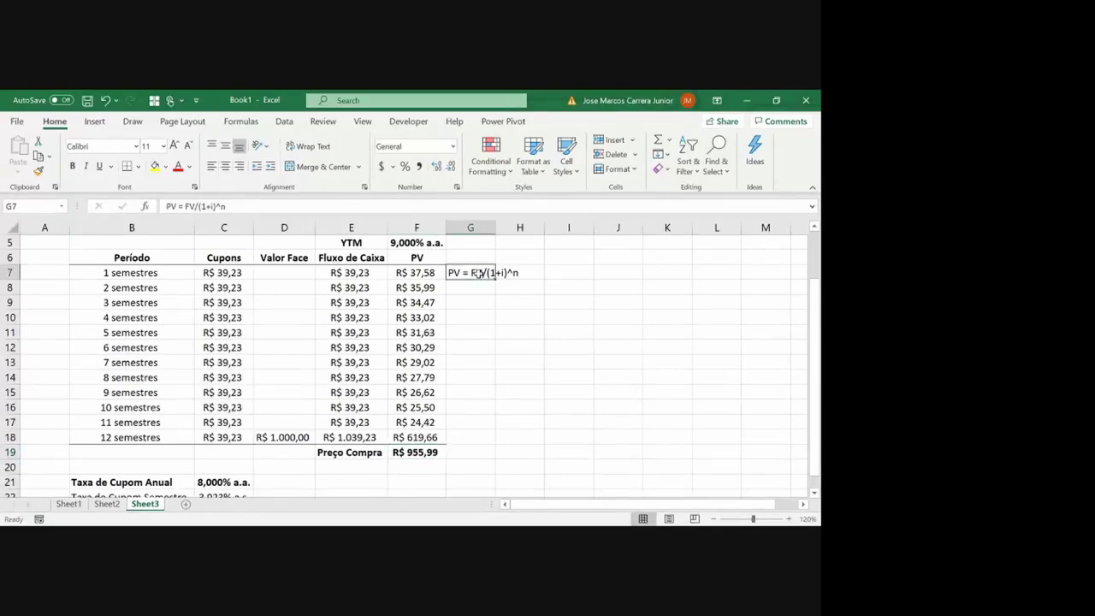
{"action": "left_click_drag", "start_coordinate": [479, 272], "coordinate": [479, 259]}
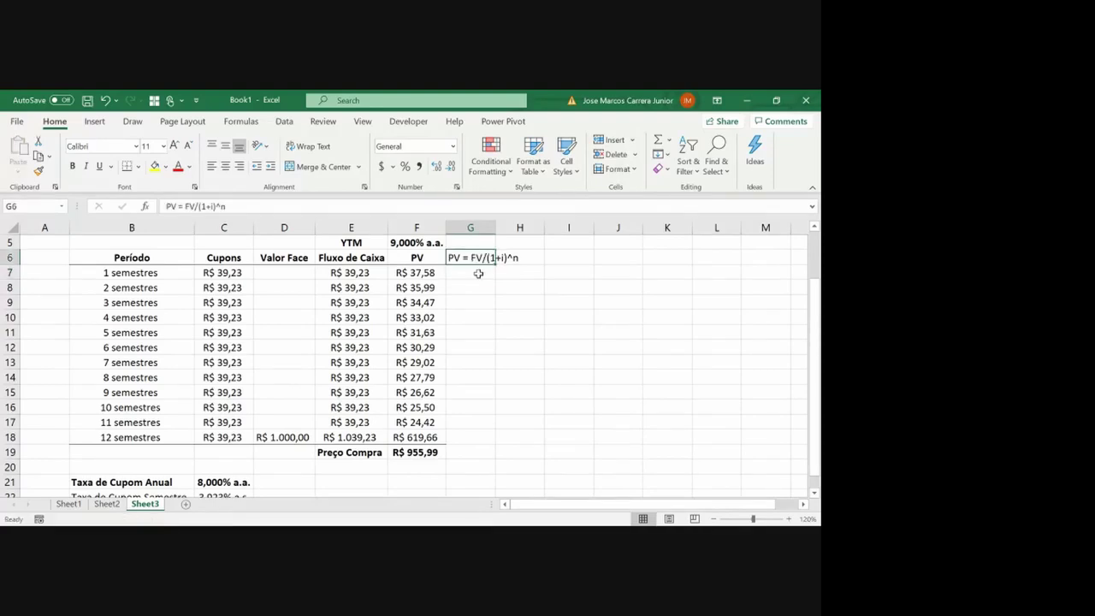
{"action": "double_click", "coordinate": [495, 228]}
{"action": "left_click", "coordinate": [399, 452]}
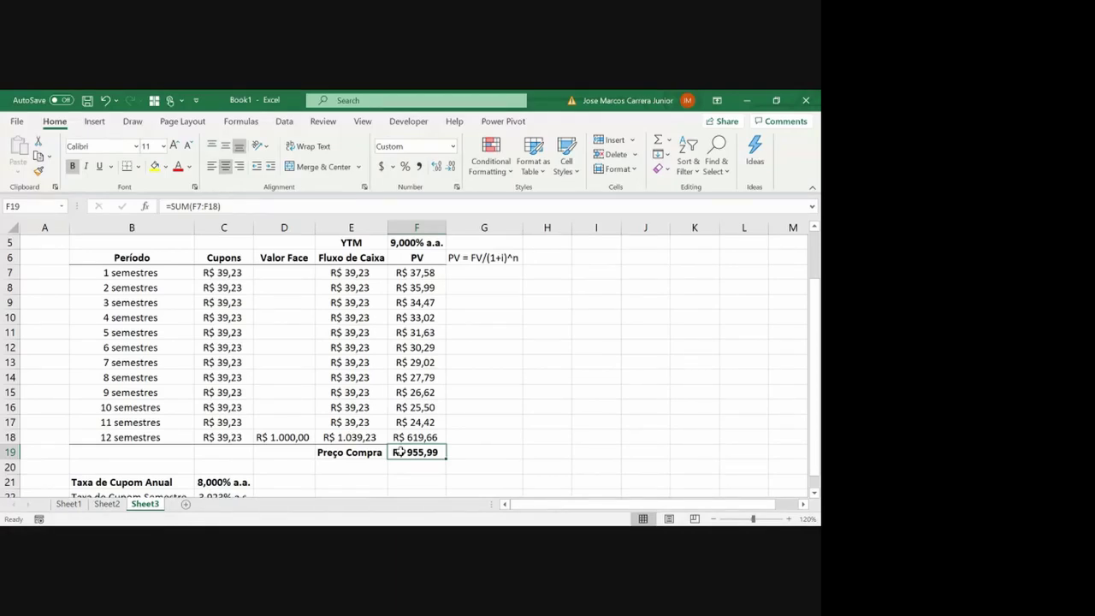
Add a bottom border beneath the second semester's row, B8:F8
{"action": "left_click_drag", "start_coordinate": [165, 288], "coordinate": [167, 289]}
{"action": "key", "text": "shift+Right"}
{"action": "key", "text": "shift+Right"}
{"action": "key", "text": "shift+Right"}
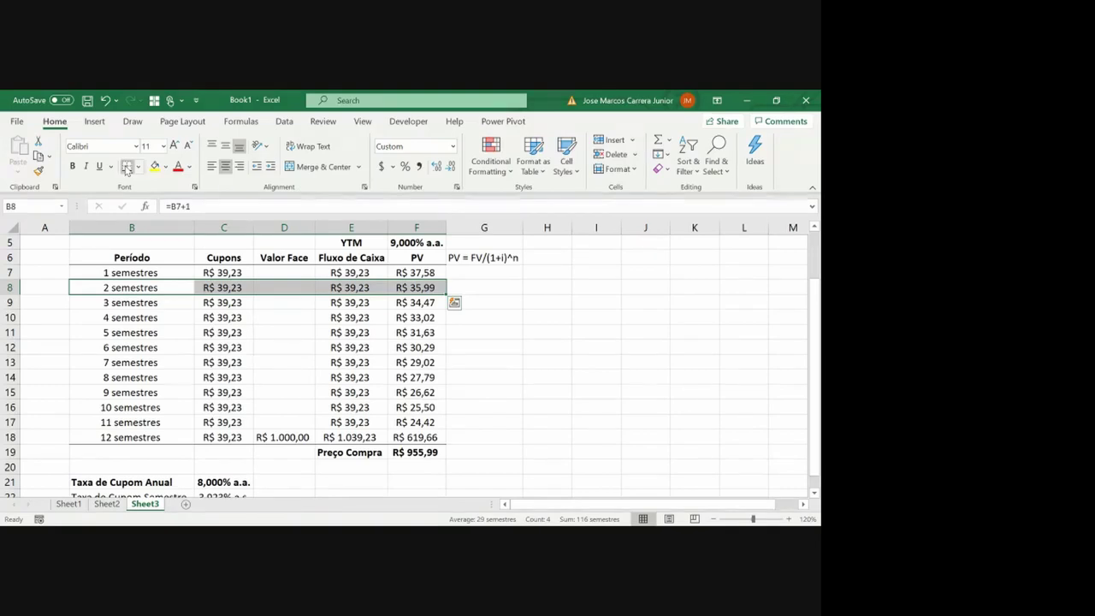
{"action": "left_click", "coordinate": [127, 167]}
Copy the bond table B5:F19, including the YTM and Preço Compra rows, and paste it at H5
{"action": "key", "text": "Up"}
{"action": "key", "text": "Up"}
{"action": "key", "text": "ctrl+shift+Down"}
{"action": "key", "text": "shift+Right"}
{"action": "key", "text": "shift+Right"}
{"action": "key", "text": "shift+Right"}
{"action": "key", "text": "shift+Right"}
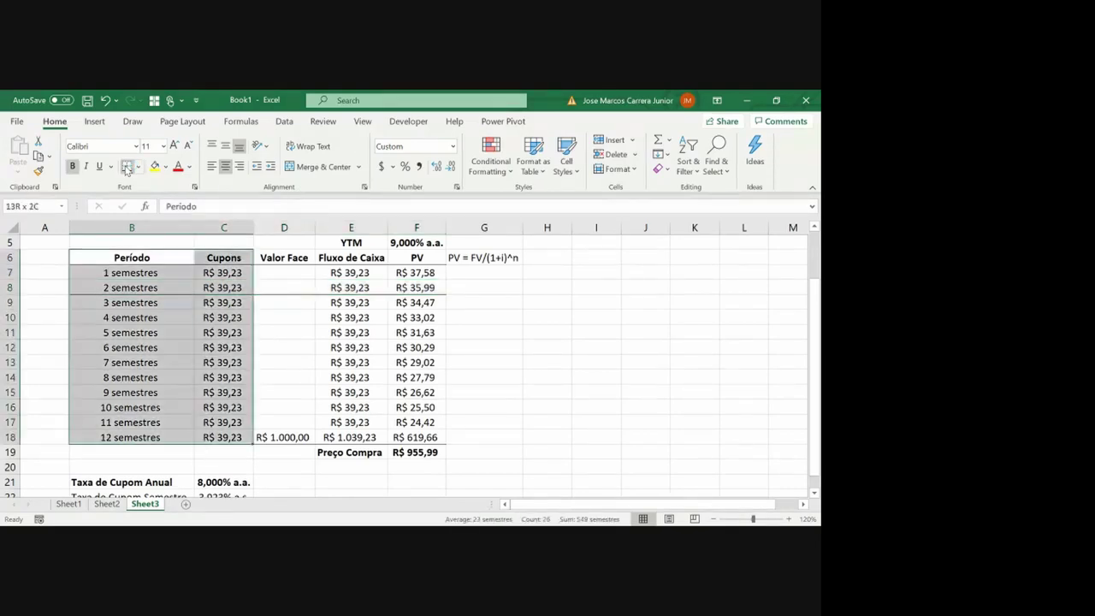
{"action": "key", "text": "Up"}
{"action": "key", "text": "shift+Right"}
{"action": "key", "text": "shift+Right"}
{"action": "key", "text": "shift+Right"}
{"action": "key", "text": "shift+Right"}
{"action": "key", "text": "shift+Down"}
{"action": "key", "text": "shift+Down"}
{"action": "key", "text": "shift+Down"}
{"action": "key", "text": "shift+Down"}
{"action": "key", "text": "shift+Down"}
{"action": "key", "text": "shift+Down"}
{"action": "key", "text": "shift+Down"}
{"action": "key", "text": "shift+Down"}
{"action": "key", "text": "shift+Down"}
{"action": "key", "text": "shift+Down"}
{"action": "key", "text": "shift+Down"}
{"action": "key", "text": "shift+Down"}
{"action": "key", "text": "shift+Down"}
{"action": "key", "text": "shift+Down"}
{"action": "key", "text": "shift+Down"}
{"action": "key", "text": "shift+Down"}
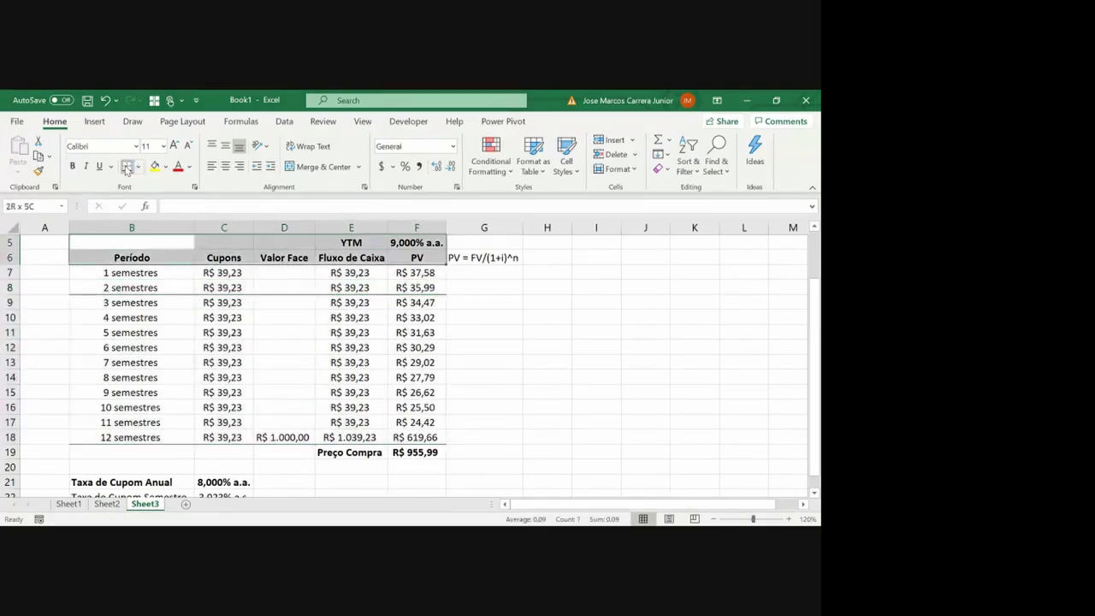
{"action": "key", "text": "shift+Up"}
{"action": "key", "text": "shift+Up"}
{"action": "key", "text": "ctrl+c"}
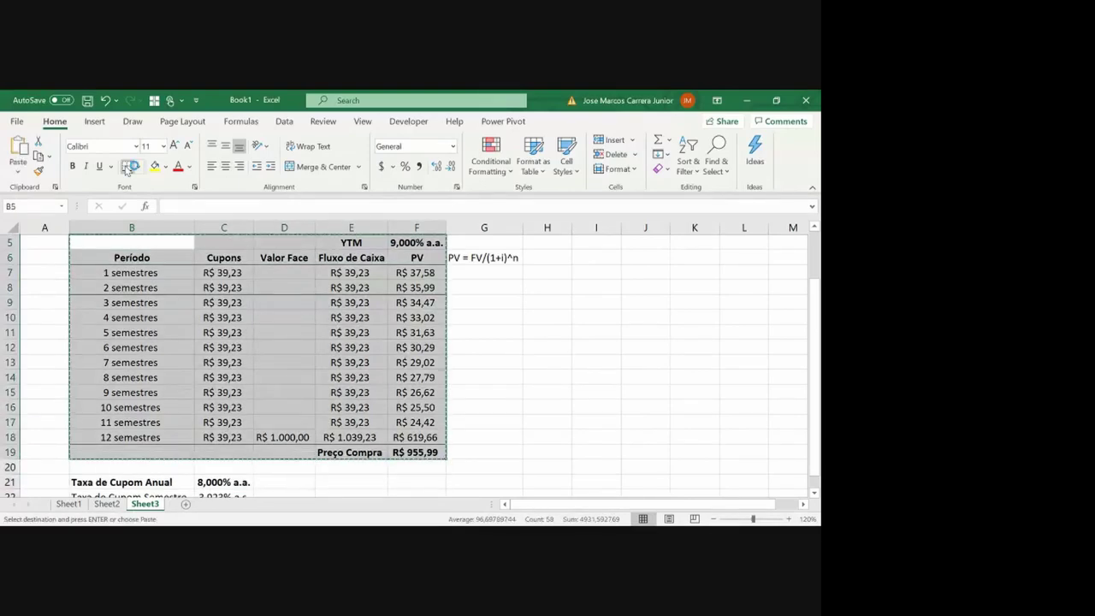
{"action": "key", "text": "Right"}
{"action": "key", "text": "Right"}
{"action": "key", "text": "Right"}
{"action": "key", "text": "Right"}
{"action": "key", "text": "Right"}
{"action": "key", "text": "Right"}
{"action": "key", "text": "ctrl+v"}
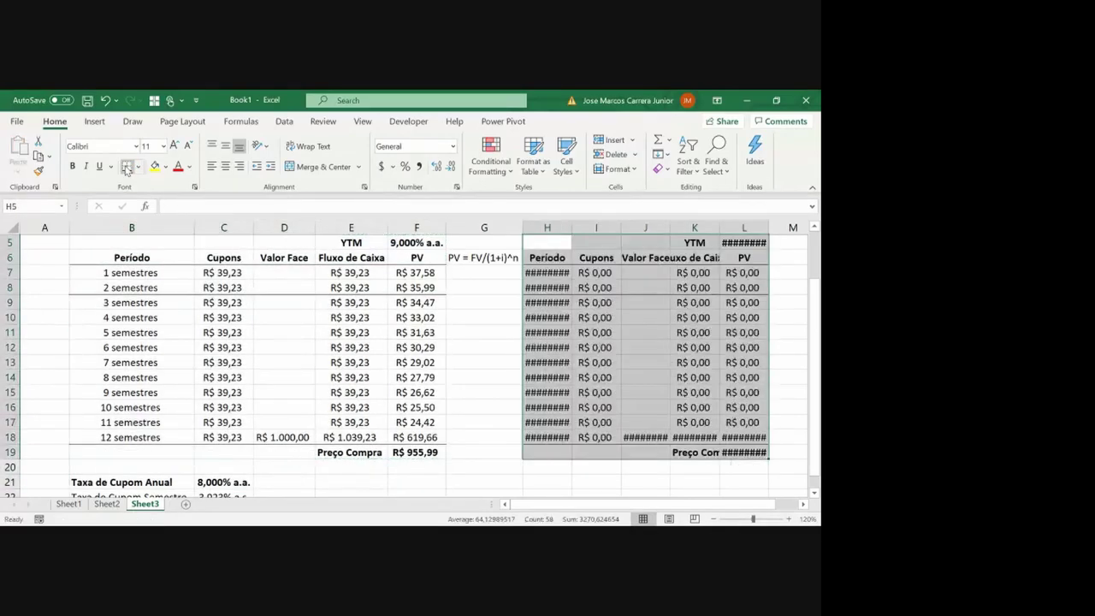
Clear the contents of the first two semester rows, H7:L8, in the copied table
{"action": "key", "text": "Down"}
{"action": "key", "text": "Down"}
{"action": "key", "text": "ctrl+shift+Down"}
{"action": "key", "text": "Escape"}
{"action": "key", "text": "shift+Up"}
{"action": "key", "text": "shift+Up"}
{"action": "key", "text": "shift+Up"}
{"action": "key", "text": "shift+Up"}
{"action": "key", "text": "shift+Up"}
{"action": "key", "text": "shift+Up"}
{"action": "key", "text": "shift+Up"}
{"action": "key", "text": "shift+Up"}
{"action": "key", "text": "shift+Up"}
{"action": "key", "text": "shift+Up"}
{"action": "key", "text": "shift+Up"}
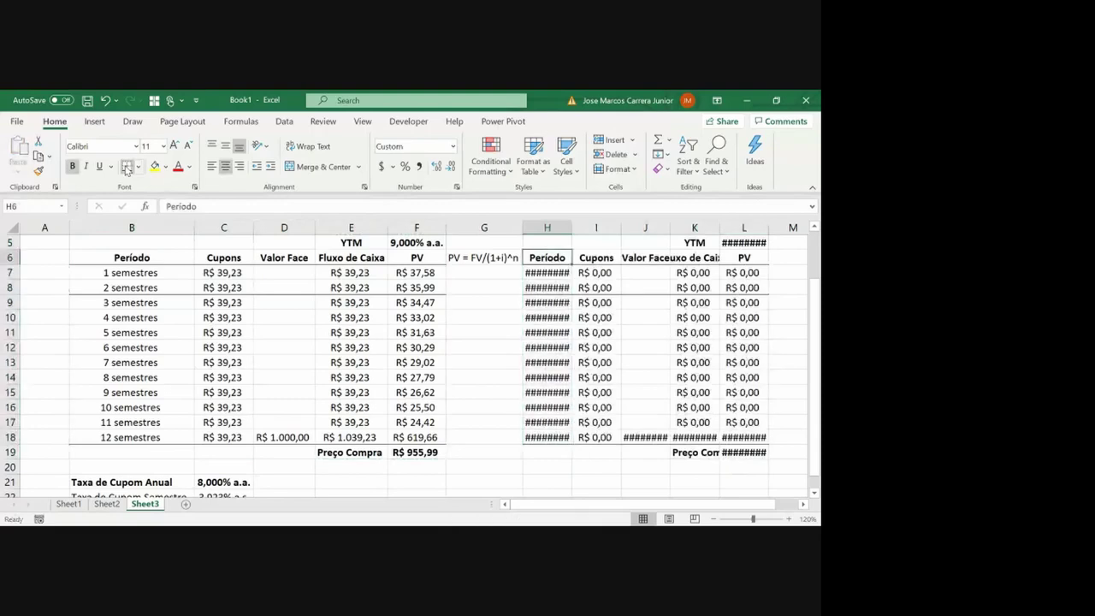
{"action": "key", "text": "shift+Right"}
{"action": "key", "text": "shift+Right"}
{"action": "key", "text": "shift+Right"}
{"action": "key", "text": "shift+Right"}
{"action": "key", "text": "shift+Down"}
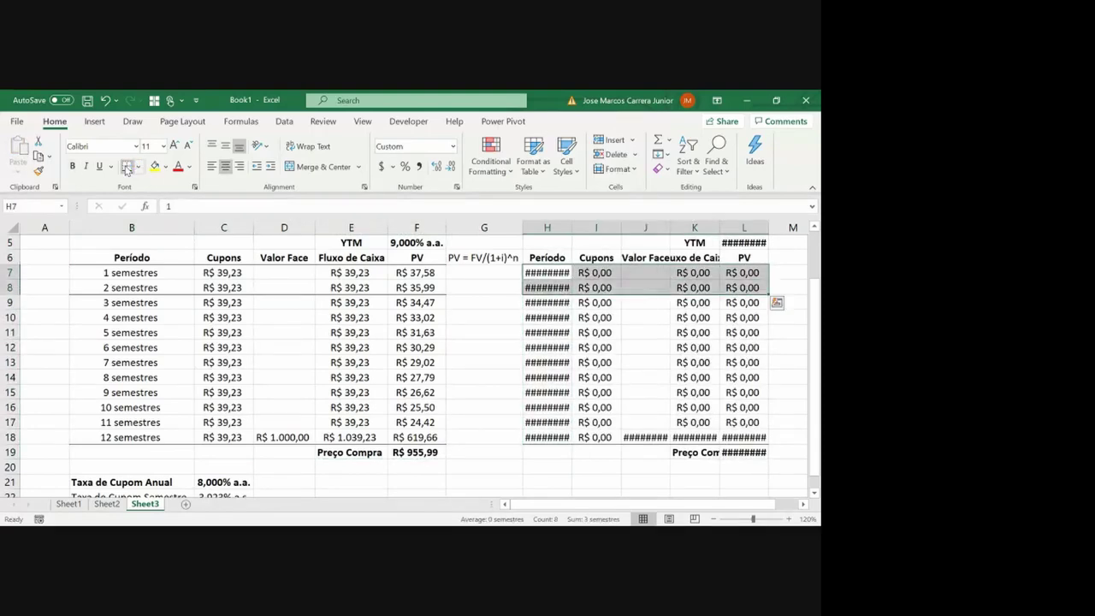
{"action": "key", "text": "Delete"}
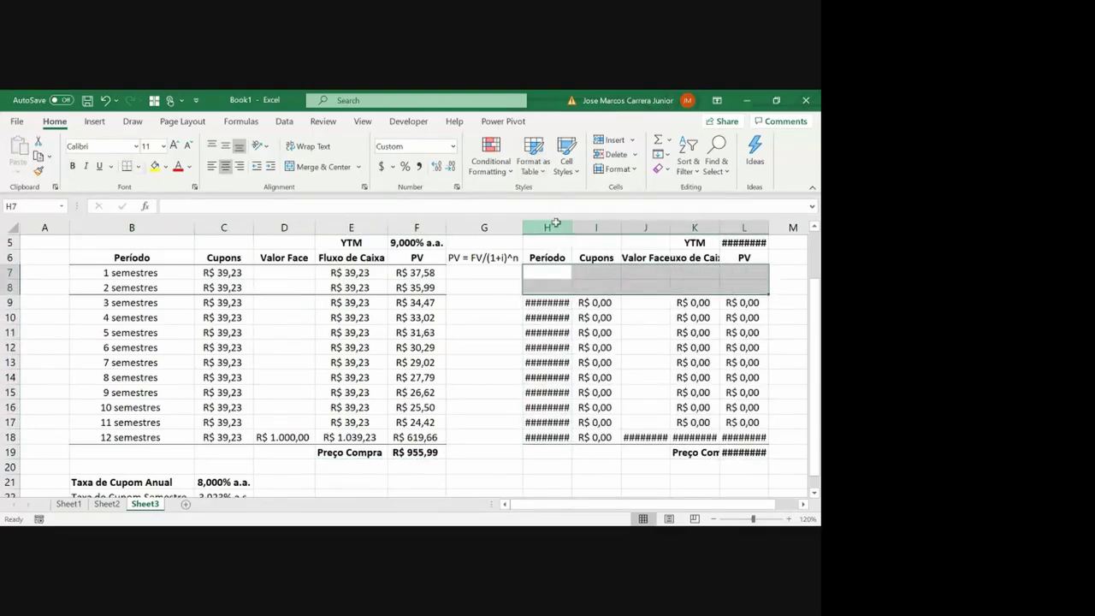
Fit columns H to L of the copied table to their contents and select its Fluxo de Caixa cell K7
{"action": "left_click_drag", "start_coordinate": [548, 226], "coordinate": [721, 225]}
{"action": "double_click", "coordinate": [721, 224]}
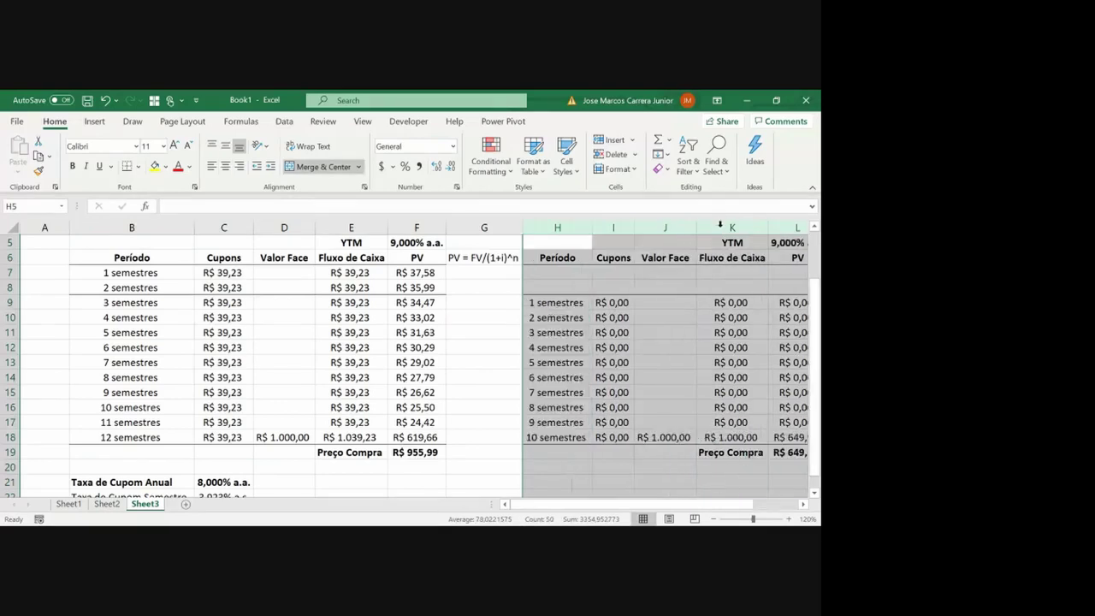
{"action": "key", "text": "Down"}
{"action": "key", "text": "Down"}
{"action": "key", "text": "Right"}
{"action": "key", "text": "Right"}
{"action": "key", "text": "Right"}
{"action": "scroll", "coordinate": [721, 225], "scroll_direction": "right", "scroll_amount": 3}
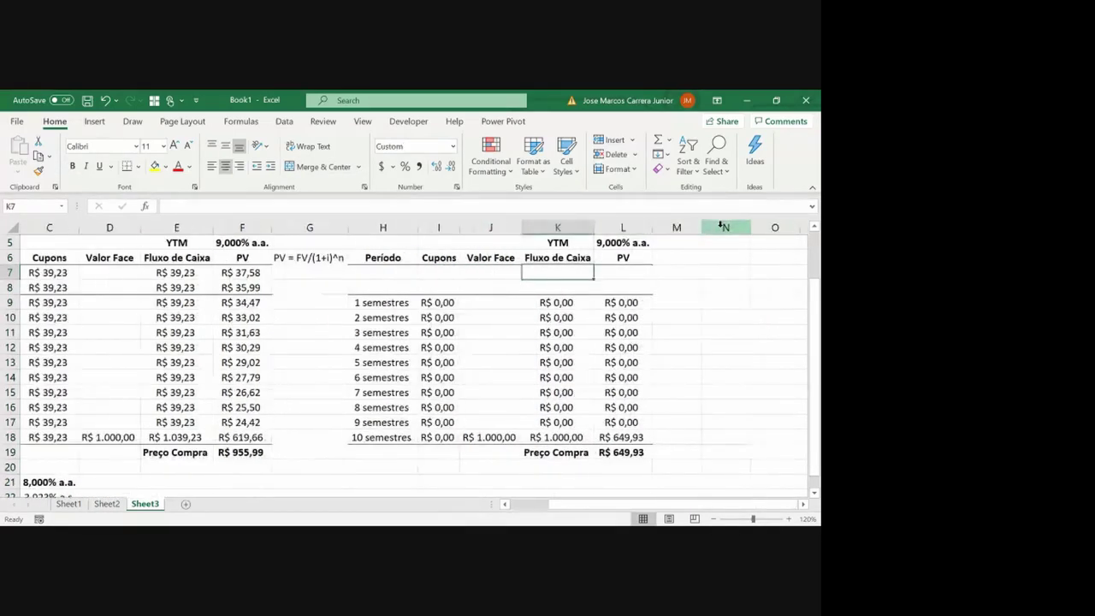
Link the first semester's coupon in the copied table, I9, to cell C9 of the original table
{"action": "key", "text": "Down"}
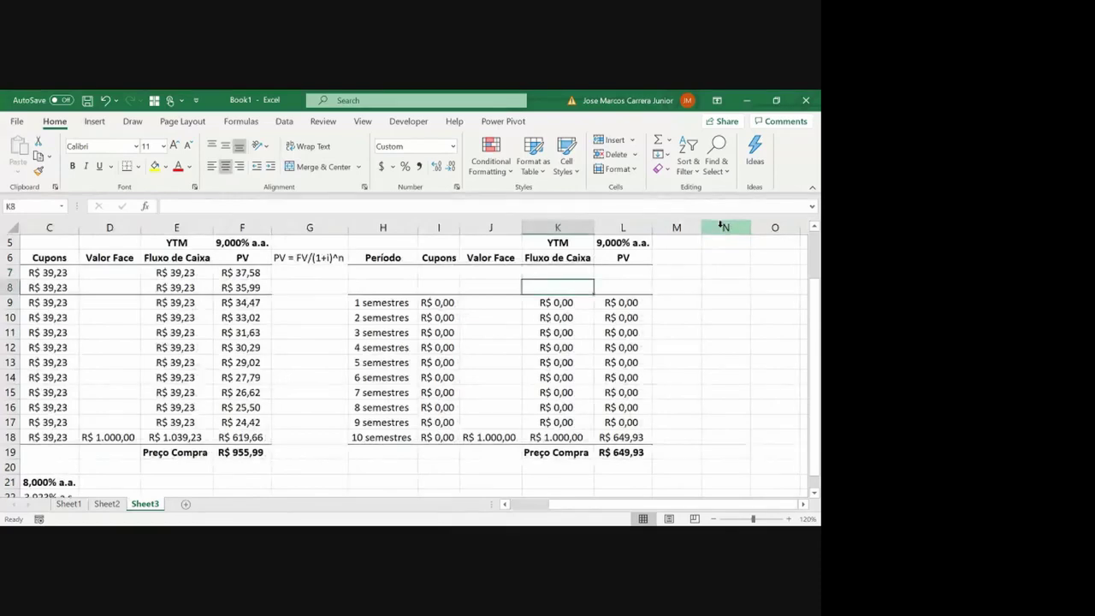
{"action": "left_click", "coordinate": [347, 291]}
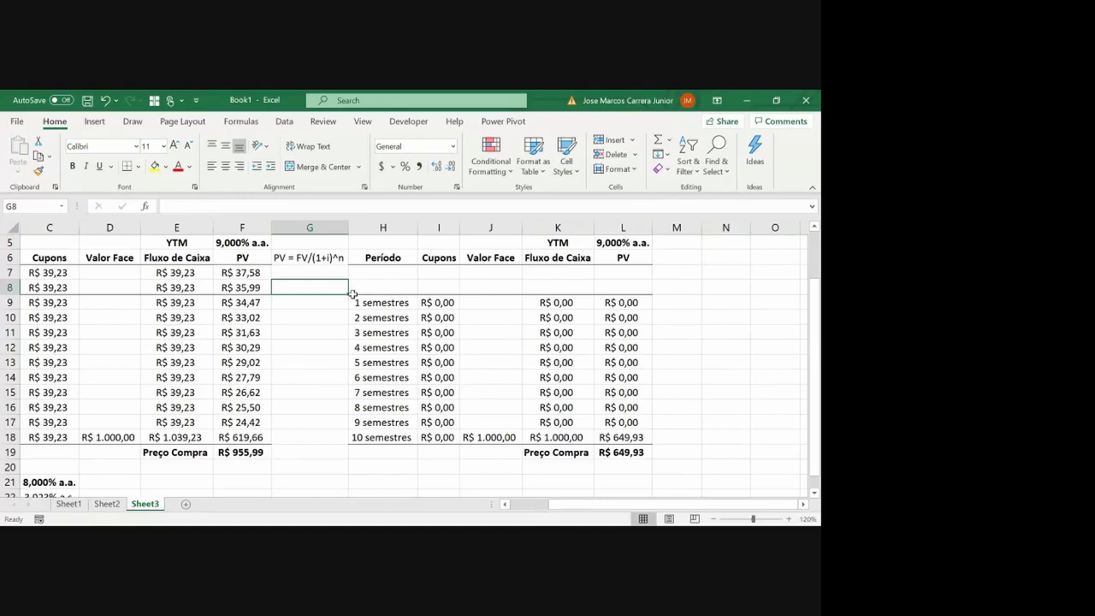
{"action": "left_click", "coordinate": [436, 304]}
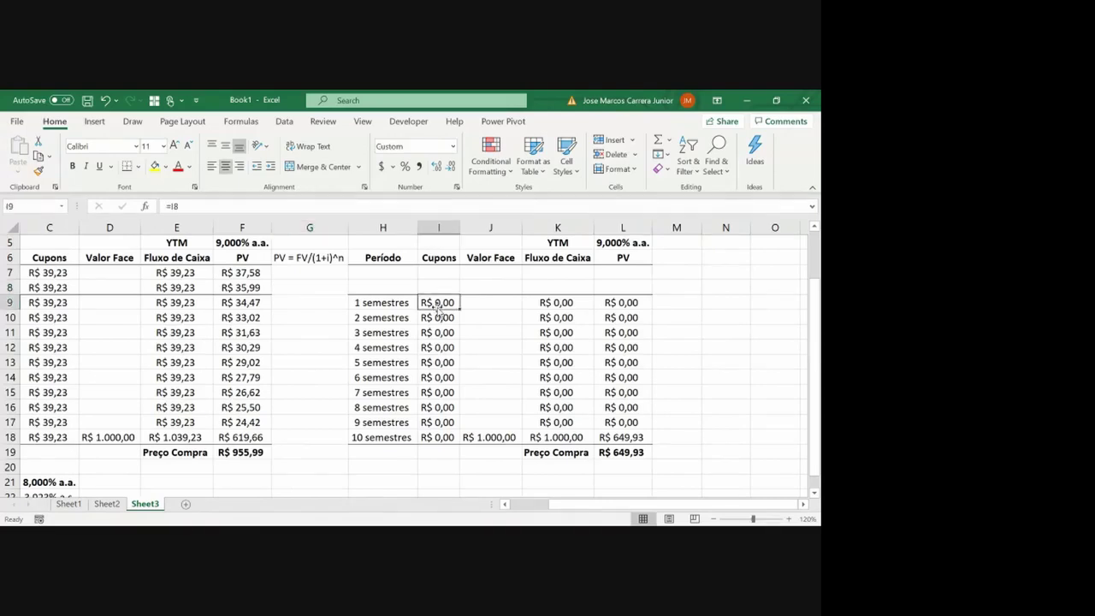
{"action": "type", "text": "="}
{"action": "key", "text": "Left"}
{"action": "key", "text": "Left"}
{"action": "key", "text": "Left"}
{"action": "key", "text": "Left"}
{"action": "key", "text": "Left"}
{"action": "key", "text": "Left"}
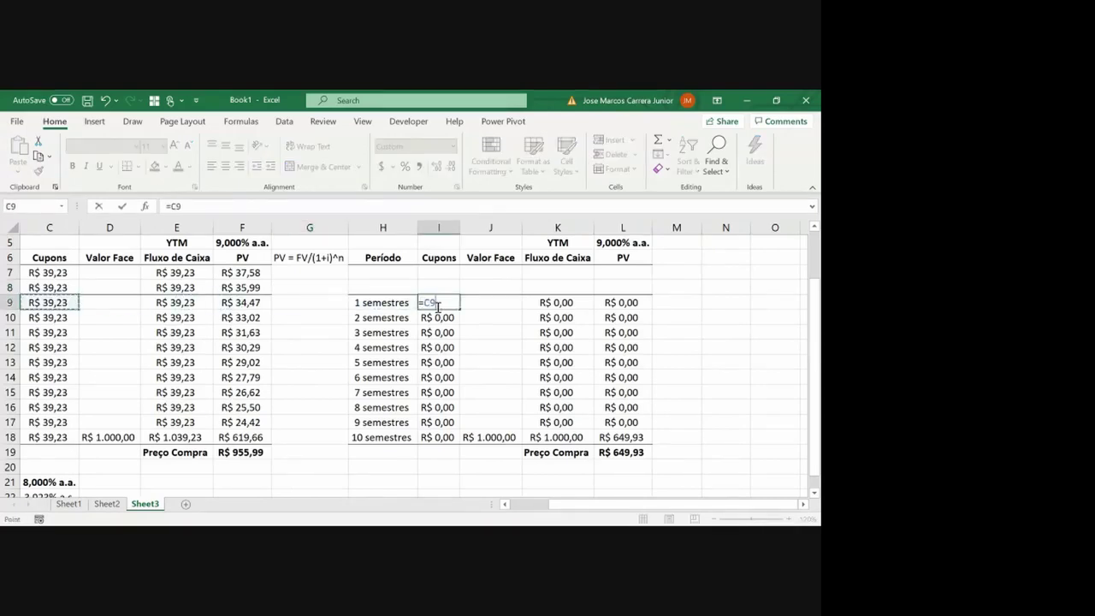
{"action": "key", "text": "Return"}
{"action": "key", "text": "Up"}
{"action": "key", "text": "Left"}
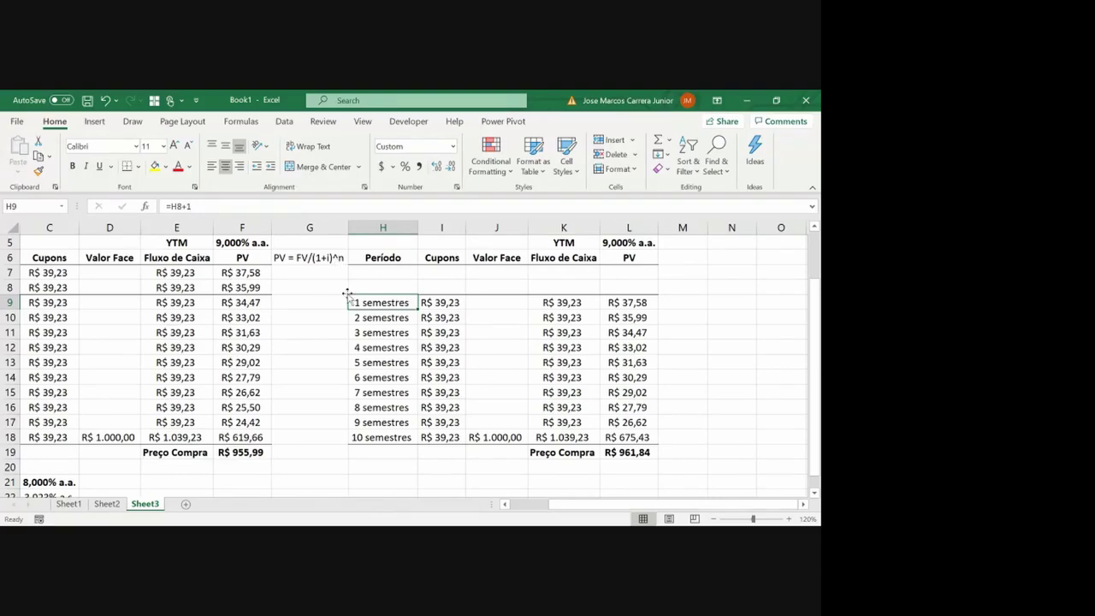
Examine the first two semesters' coupons, C7:C8, in the original 12-semester table
{"action": "left_click", "coordinate": [261, 270]}
{"action": "key", "text": "Left"}
{"action": "key", "text": "Left"}
{"action": "key", "text": "Left"}
{"action": "key", "text": "Left"}
{"action": "key", "text": "Left"}
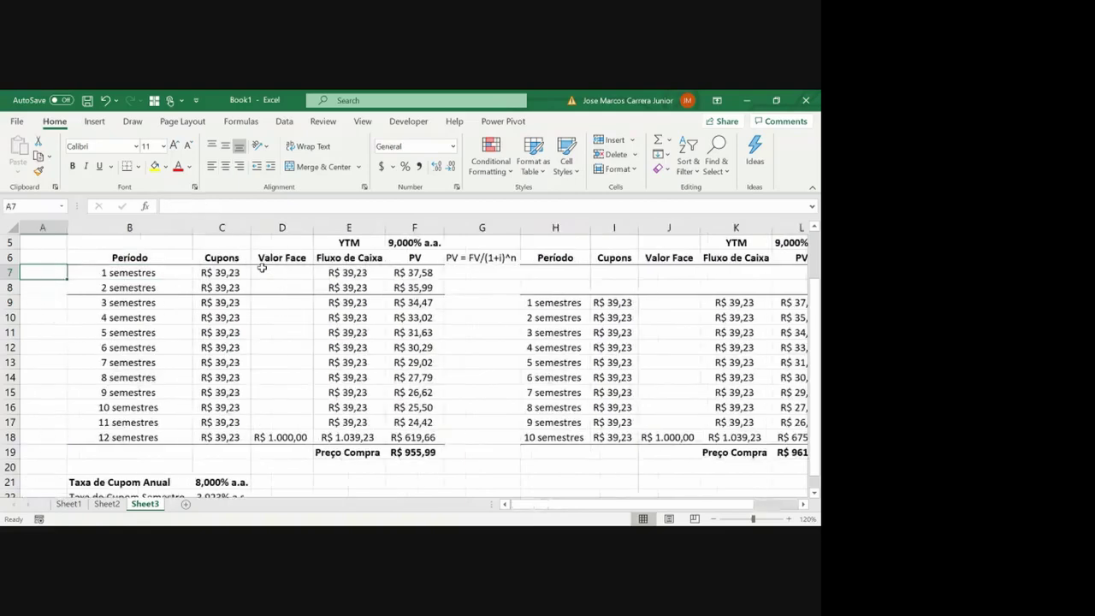
{"action": "left_click", "coordinate": [83, 259]}
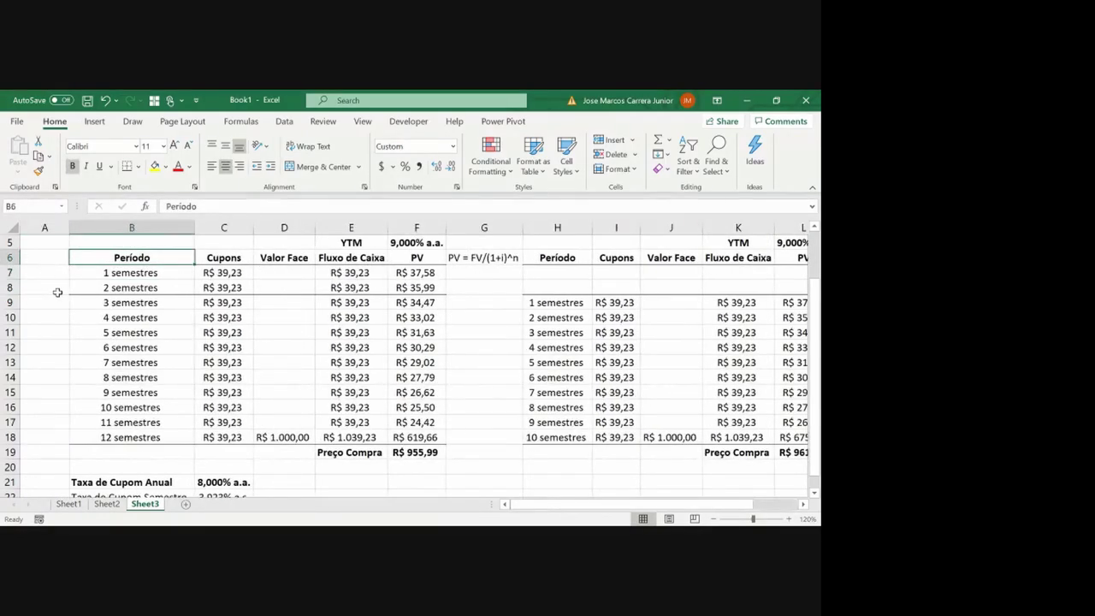
{"action": "left_click_drag", "start_coordinate": [230, 274], "coordinate": [227, 289]}
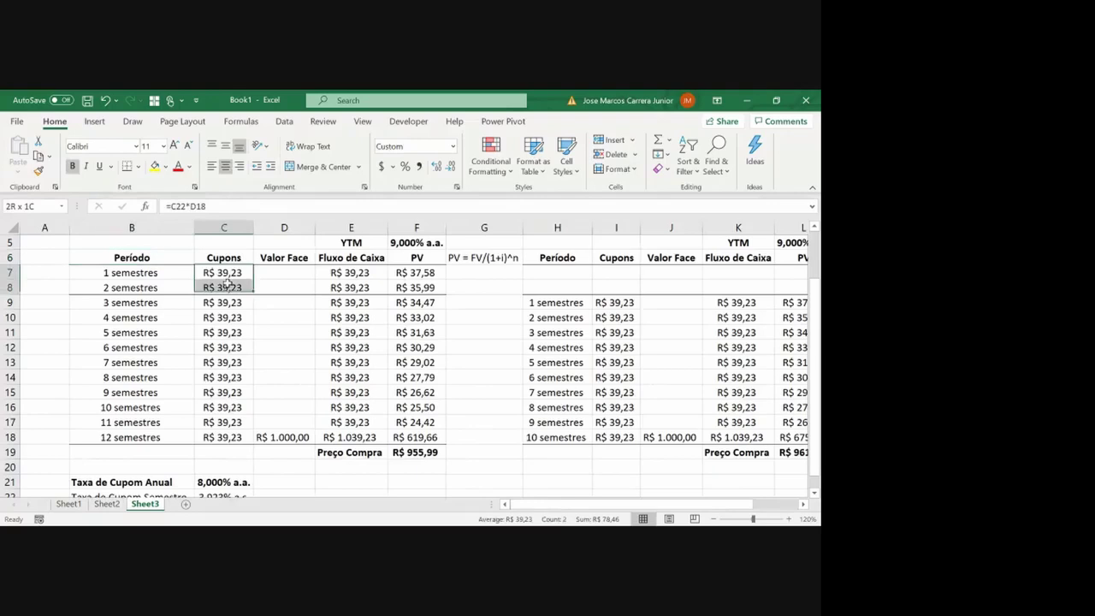
{"action": "left_click", "coordinate": [58, 292]}
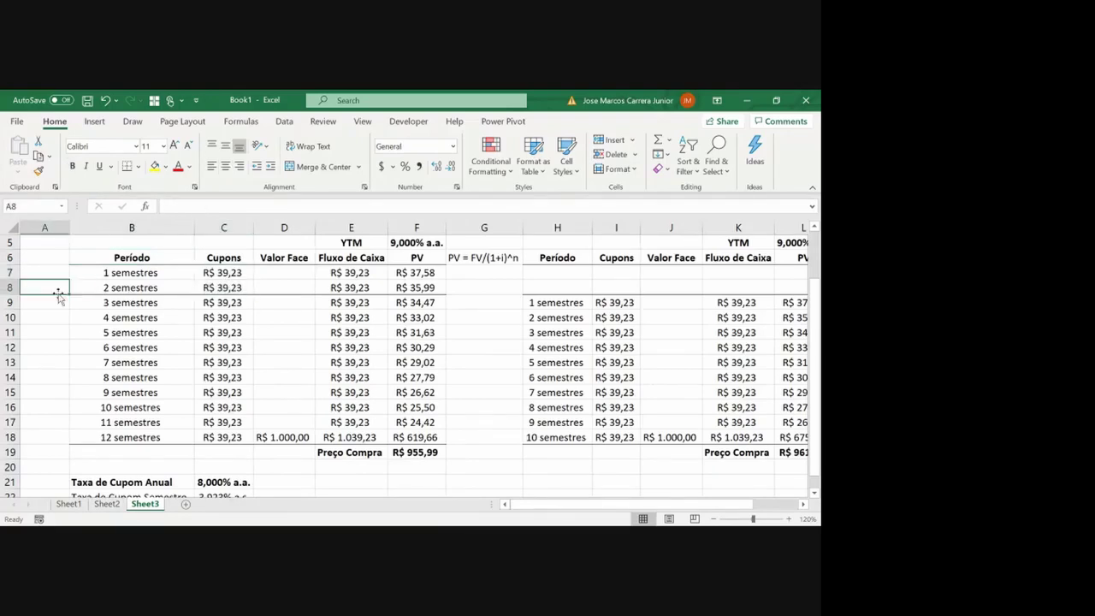
Examine the periods, coupons, face value and cash flow of the remaining semesters in the copied table
{"action": "left_click", "coordinate": [566, 293]}
{"action": "key", "text": "Right"}
{"action": "key", "text": "Right"}
{"action": "key", "text": "Right"}
{"action": "key", "text": "Right"}
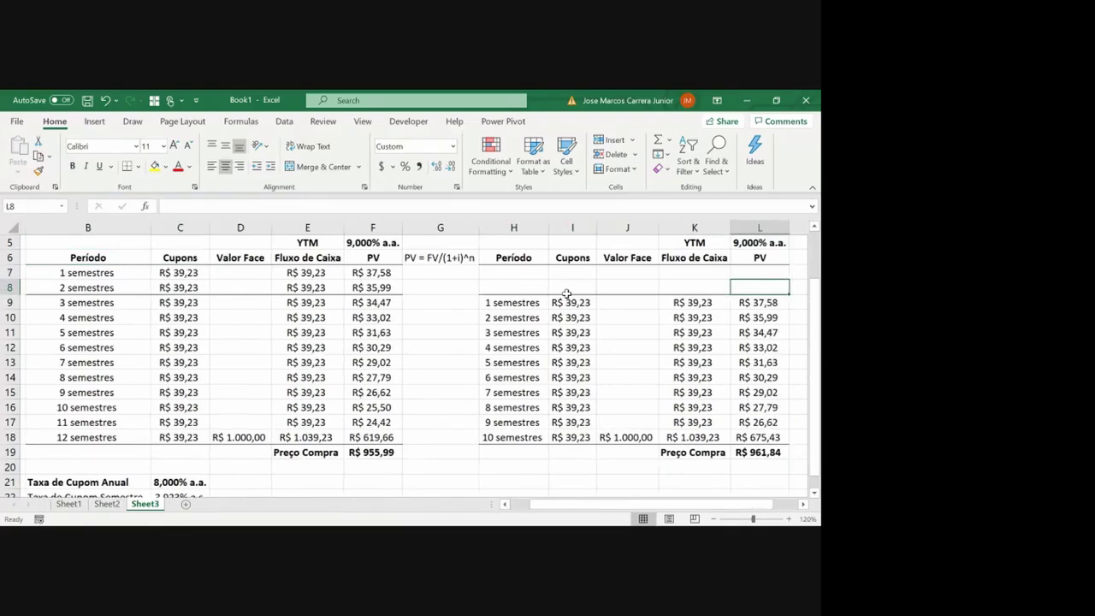
{"action": "scroll", "coordinate": [566, 293], "scroll_direction": "right", "scroll_amount": 1}
{"action": "left_click", "coordinate": [440, 303]}
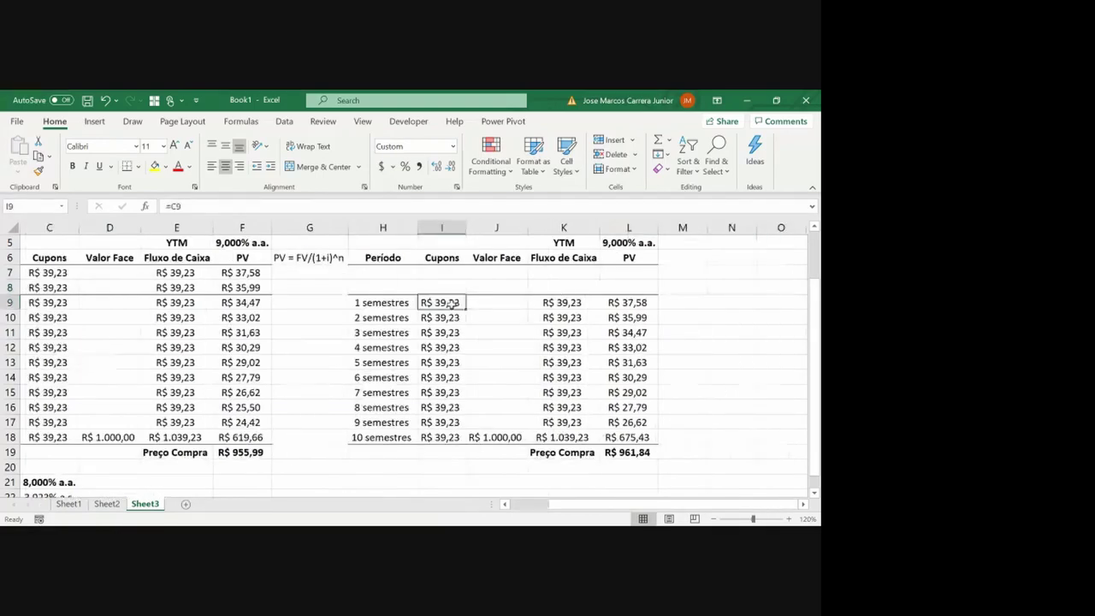
{"action": "left_click", "coordinate": [409, 305]}
{"action": "left_click", "coordinate": [440, 317]}
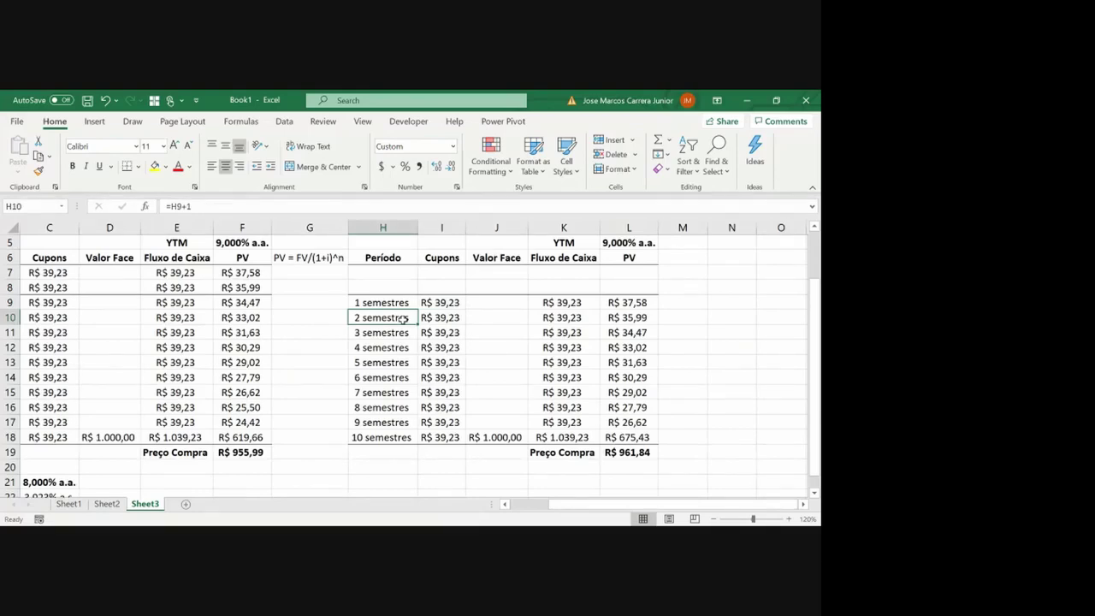
{"action": "key", "text": "Up"}
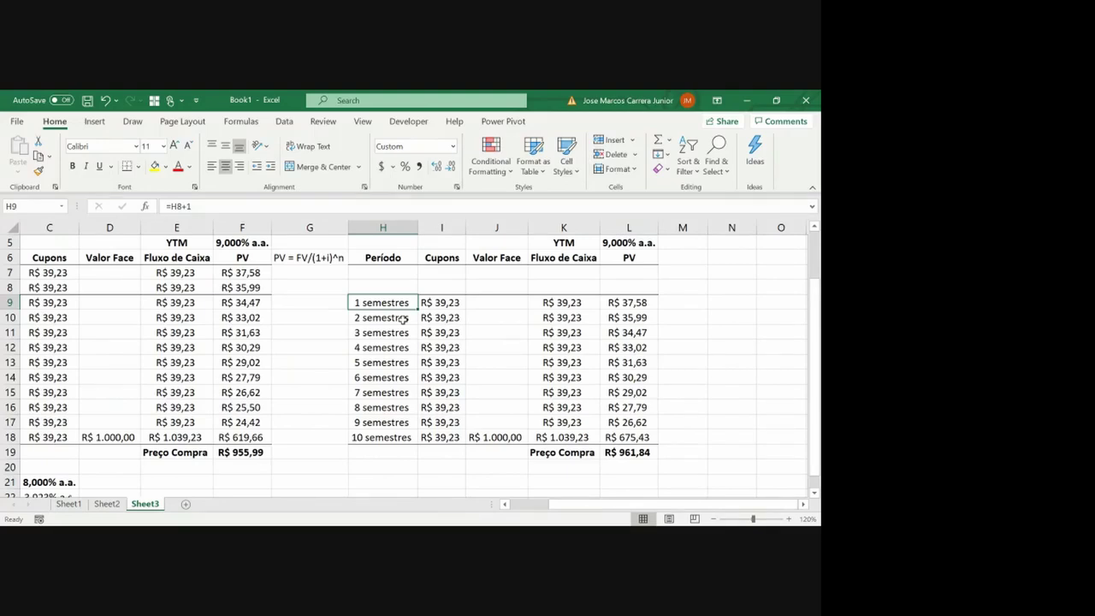
{"action": "key", "text": "Right"}
{"action": "key", "text": "Right"}
{"action": "key", "text": "Left"}
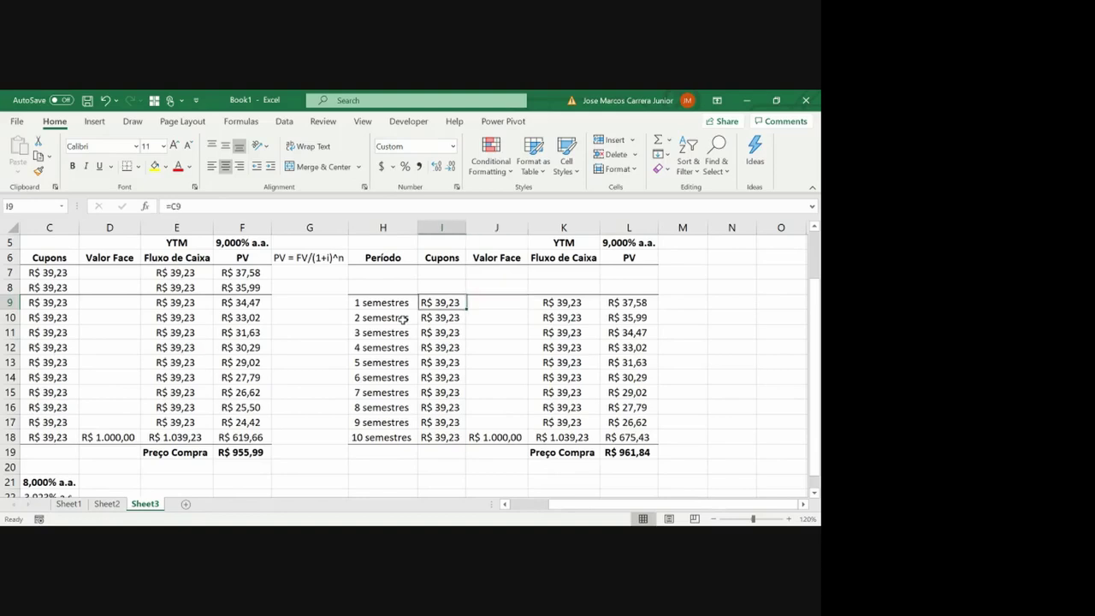
{"action": "key", "text": "Right"}
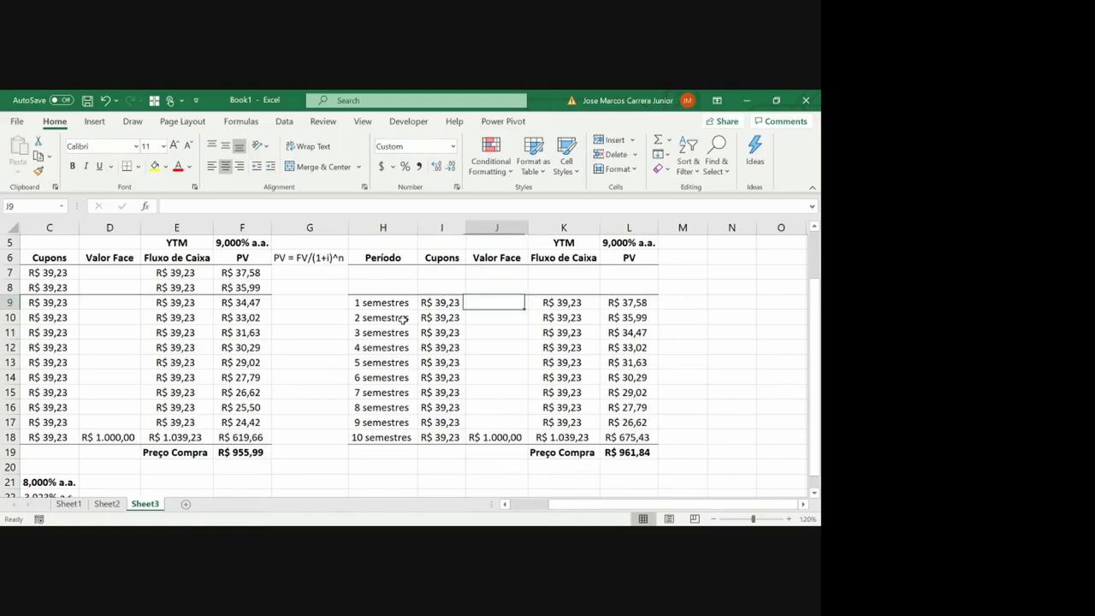
{"action": "key", "text": "ctrl+Down"}
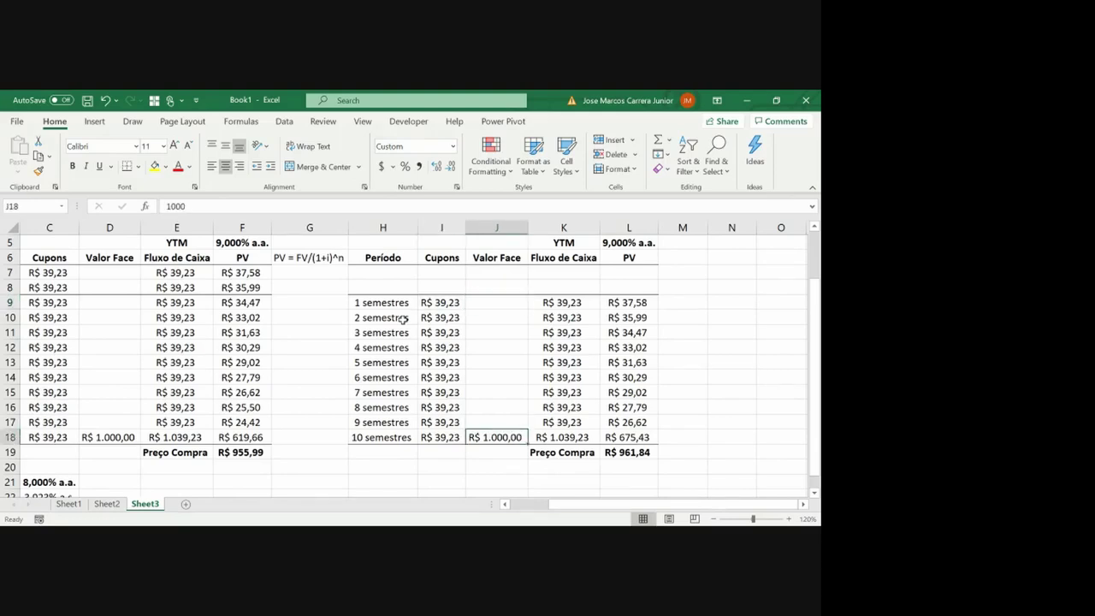
{"action": "key", "text": "Right"}
{"action": "key", "text": "Up"}
{"action": "key", "text": "Up"}
{"action": "key", "text": "Up"}
{"action": "key", "text": "Up"}
{"action": "key", "text": "Up"}
{"action": "key", "text": "Up"}
{"action": "key", "text": "Up"}
{"action": "key", "text": "Up"}
{"action": "key", "text": "Up"}
{"action": "key", "text": "Up"}
{"action": "key", "text": "Up"}
{"action": "key", "text": "Up"}
{"action": "key", "text": "Left"}
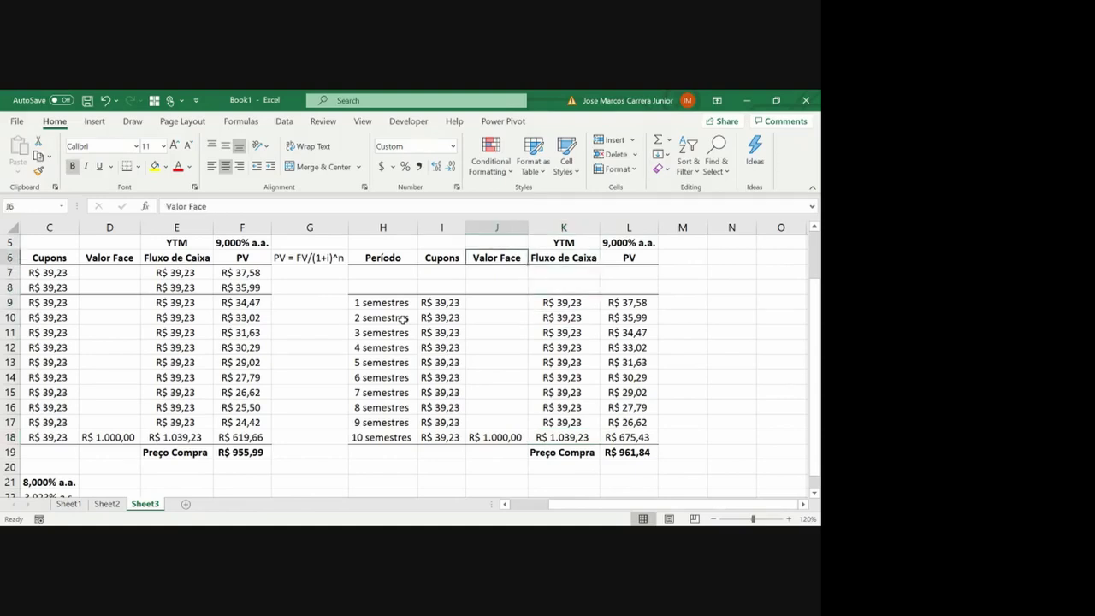
Set the copied table's YTM in L5 to 10%
{"action": "key", "text": "Up"}
{"action": "key", "text": "Right"}
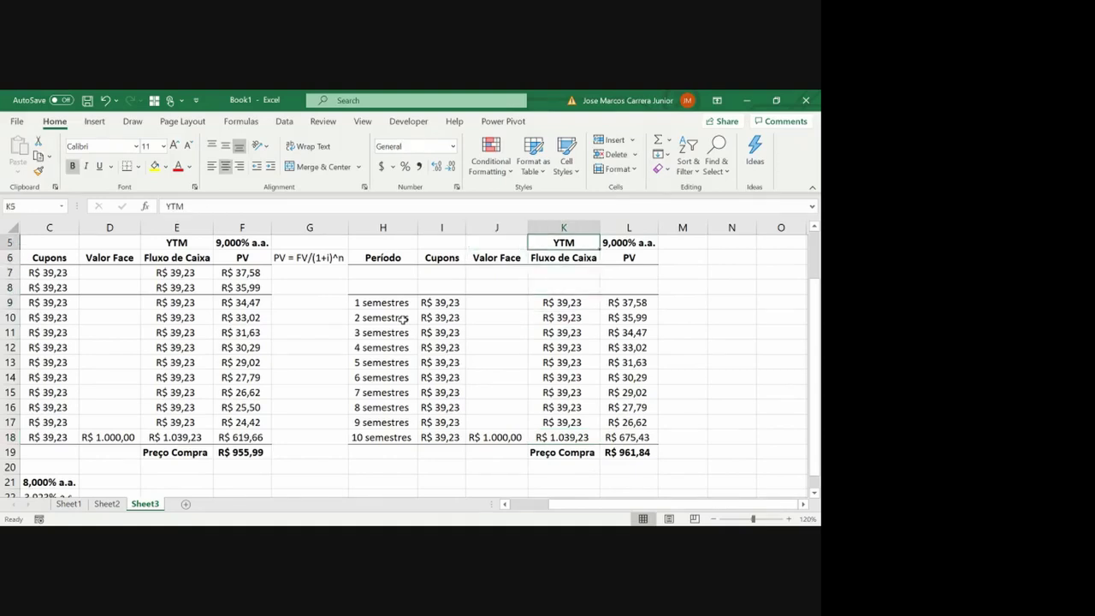
{"action": "key", "text": "Right"}
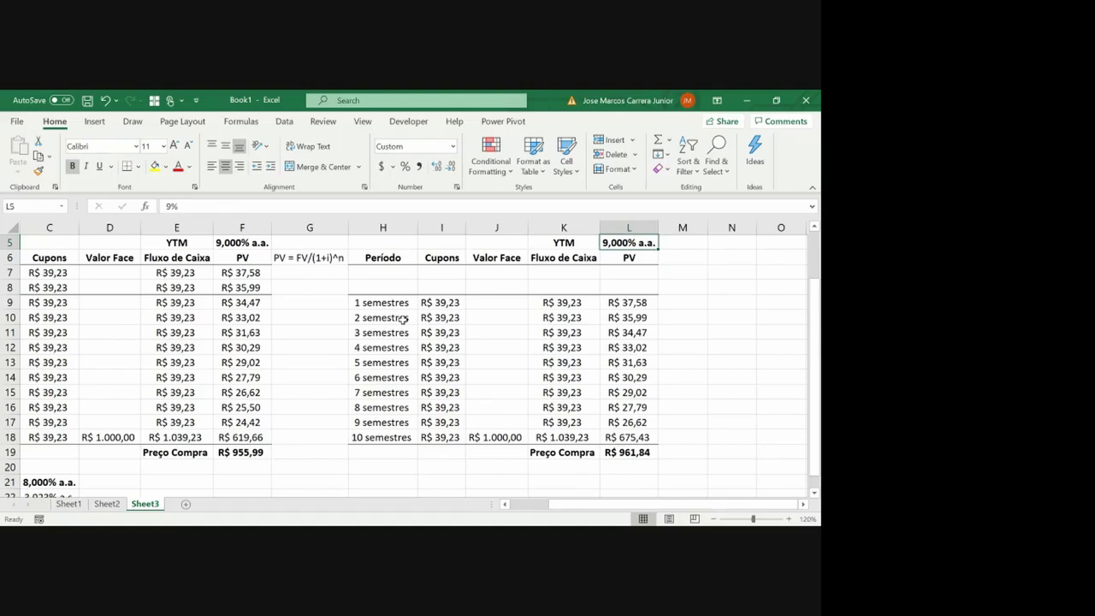
{"action": "type", "text": "10%"}
{"action": "key", "text": "Return"}
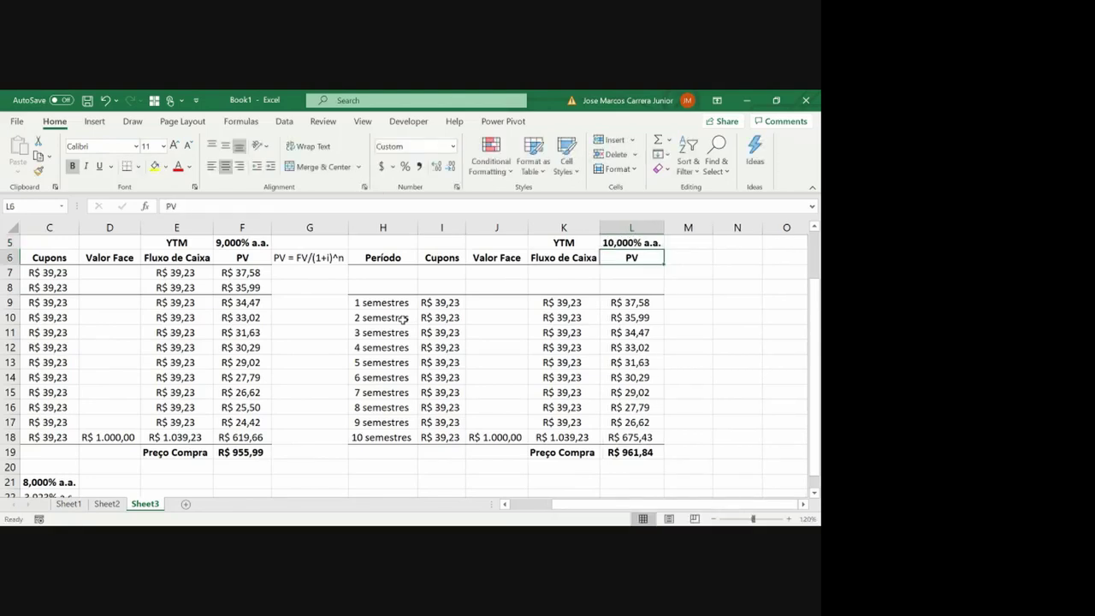
Change the PV formula in L9 to =K9/(1+$L$5)^(H9/2) and copy it down through L18
{"action": "key", "text": "Down"}
{"action": "key", "text": "Down"}
{"action": "key", "text": "Down"}
{"action": "key", "text": "F2"}
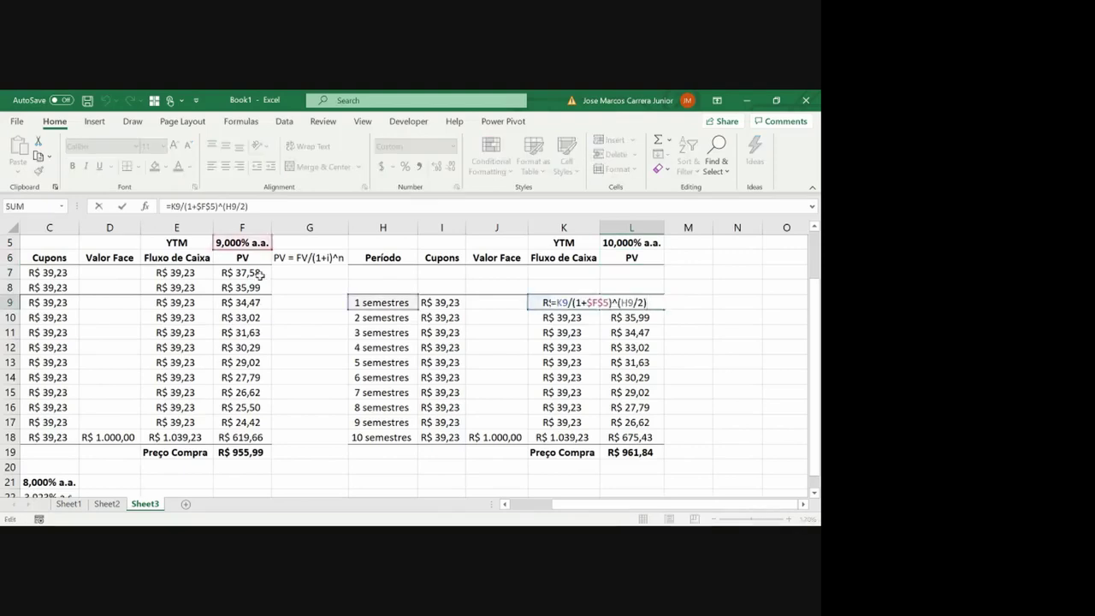
{"action": "left_click_drag", "start_coordinate": [254, 254], "coordinate": [618, 273]}
{"action": "key", "text": "ctrl+Return"}
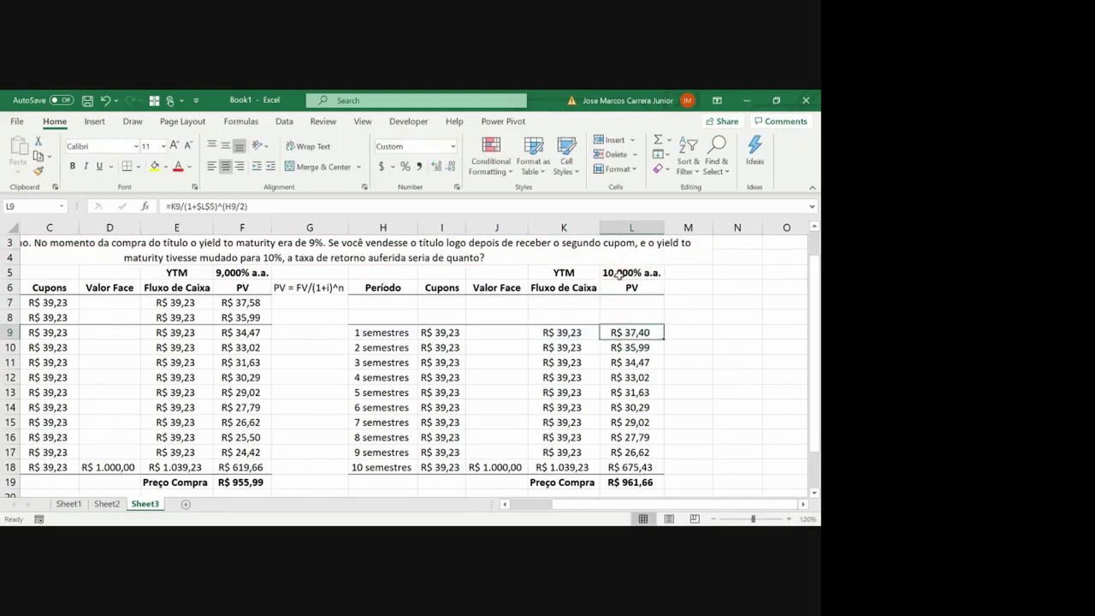
{"action": "key", "text": "ctrl+c"}
{"action": "key", "text": "ctrl+shift+Down"}
{"action": "key", "text": "Return"}
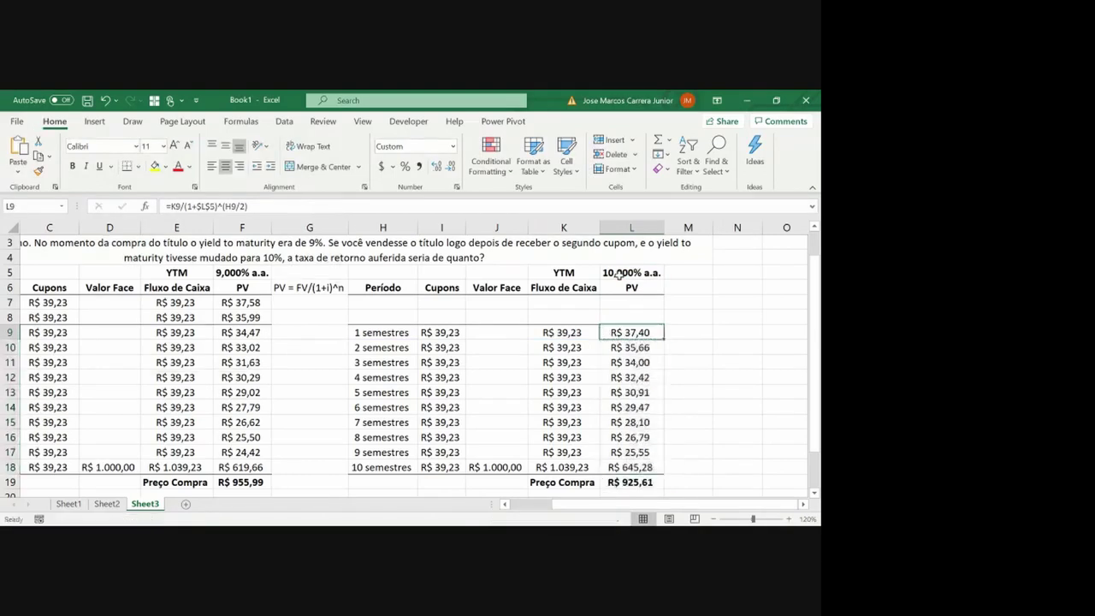
Change the copied table's total label in K19 to Preço Venda
{"action": "key", "text": "Down"}
{"action": "key", "text": "ctrl+Down"}
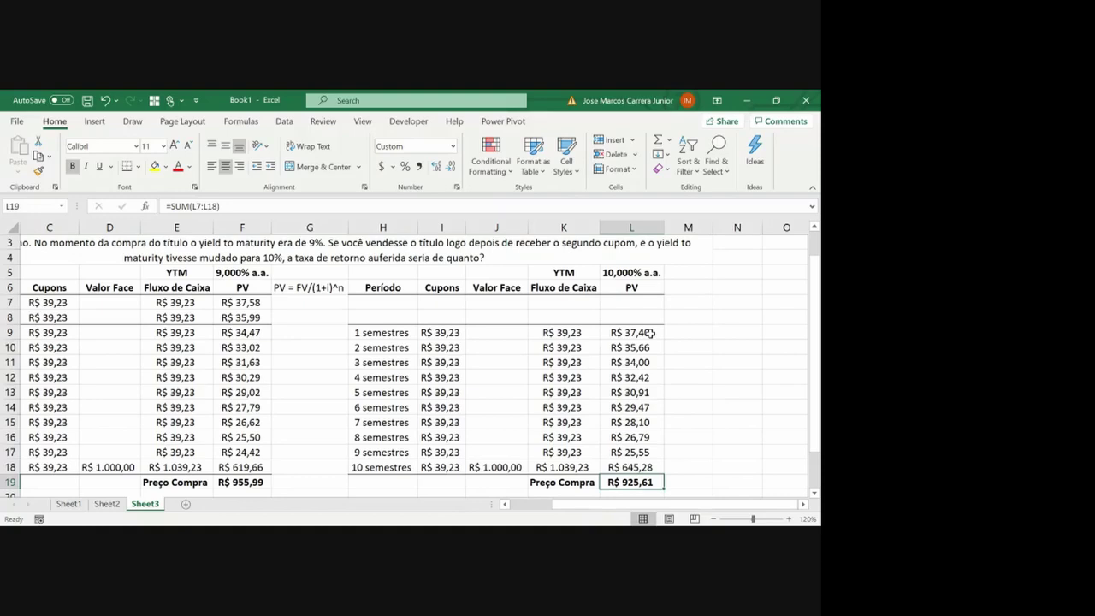
{"action": "scroll", "coordinate": [651, 333], "scroll_direction": "down", "scroll_amount": 1}
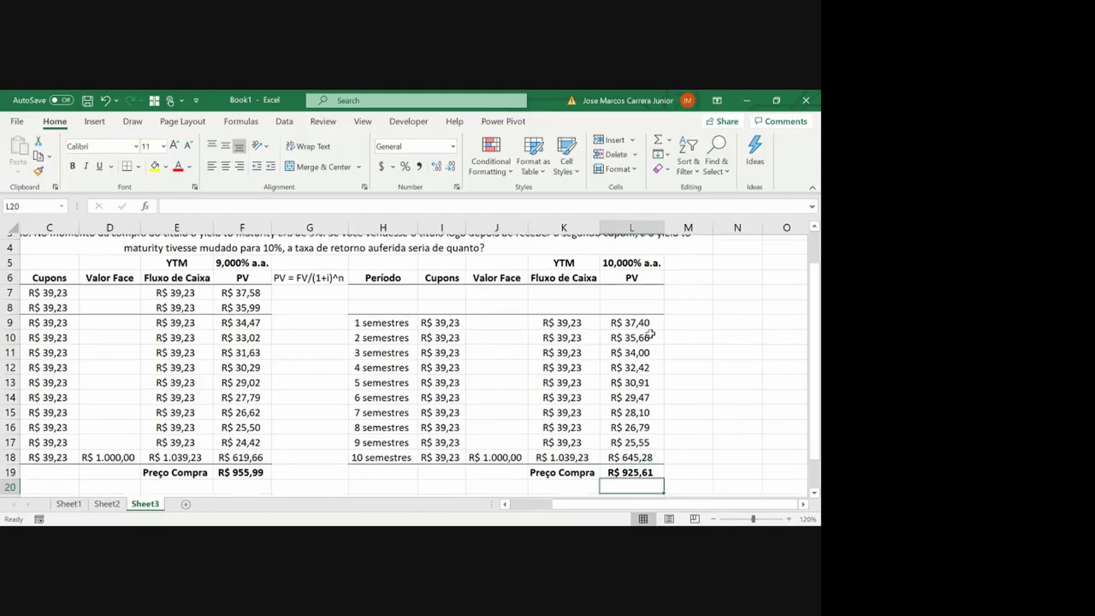
{"action": "key", "text": "Left"}
{"action": "key", "text": "F2"}
{"action": "key", "text": "BackSpace"}
{"action": "key", "text": "BackSpace"}
{"action": "key", "text": "BackSpace"}
{"action": "key", "text": "BackSpace"}
{"action": "key", "text": "BackSpace"}
{"action": "key", "text": "BackSpace"}
{"action": "key", "text": "BackSpace"}
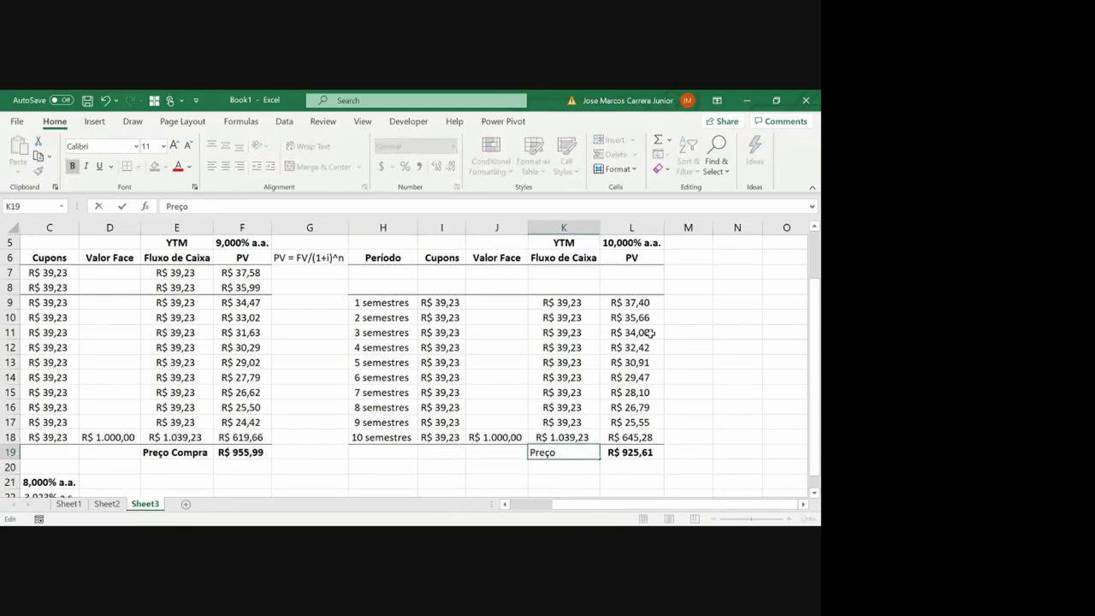
{"action": "type", "text": "Venda"}
{"action": "key", "text": "Return"}
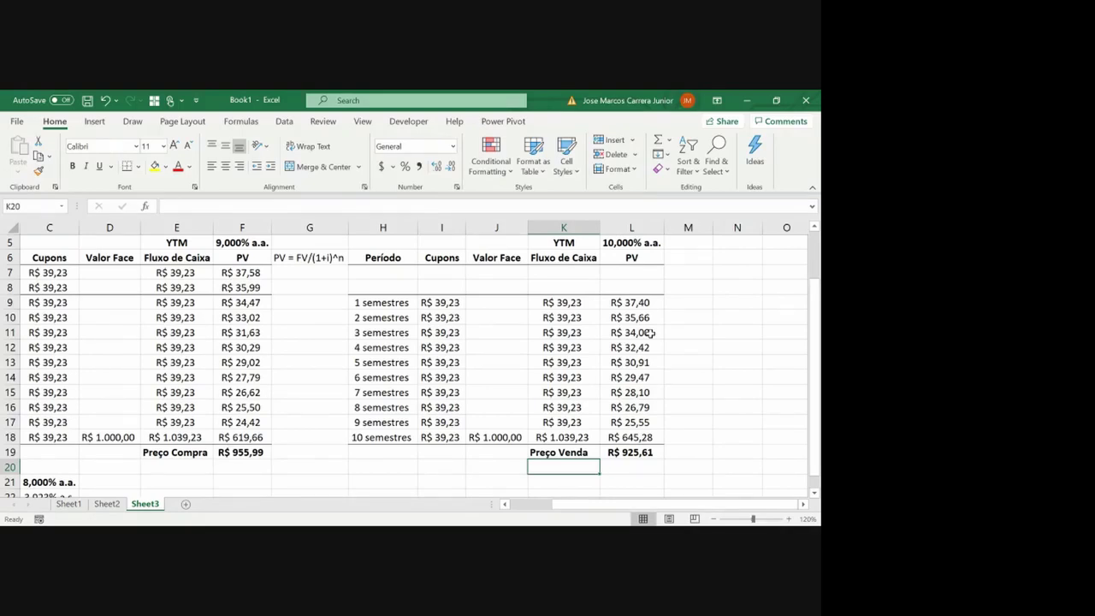
Enter the label Preço de Compra in H21, below the copied table
{"action": "key", "text": "Left"}
{"action": "key", "text": "Down"}
{"action": "key", "text": "Left"}
{"action": "key", "text": "Down"}
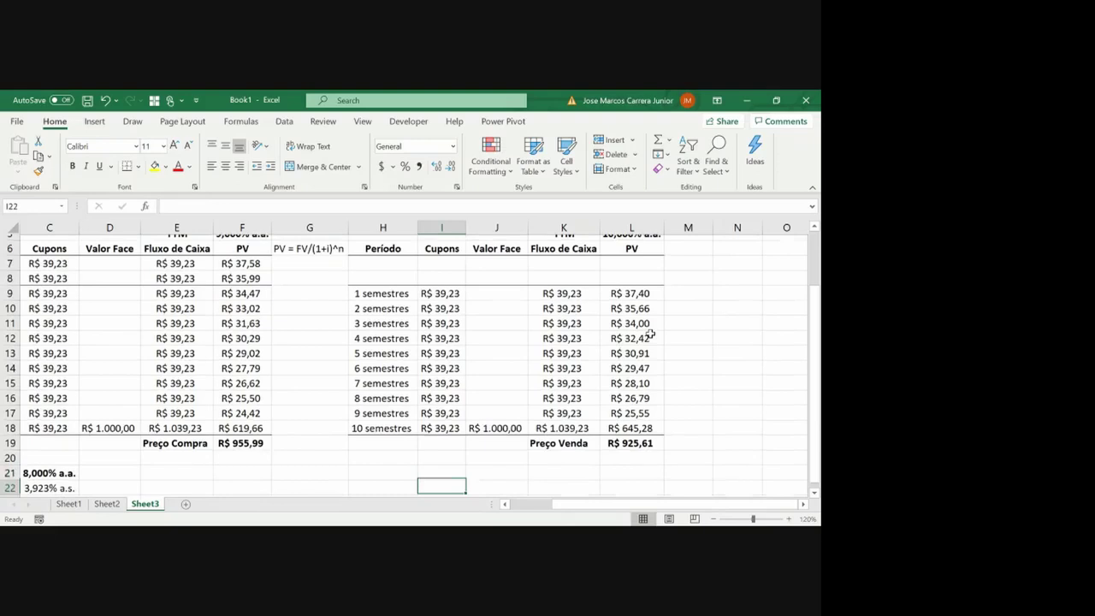
{"action": "key", "text": "Left"}
{"action": "key", "text": "Up"}
{"action": "type", "text": "Pre'co"}
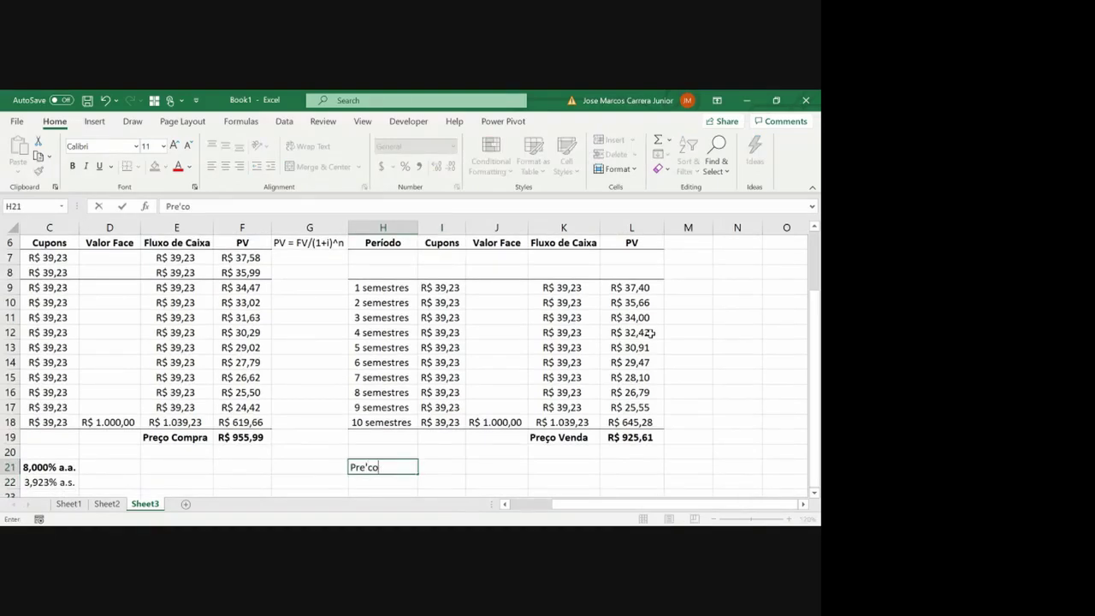
{"action": "key", "text": "BackSpace"}
{"action": "key", "text": "BackSpace"}
{"action": "key", "text": "BackSpace"}
{"action": "type", "text": "ço de "}
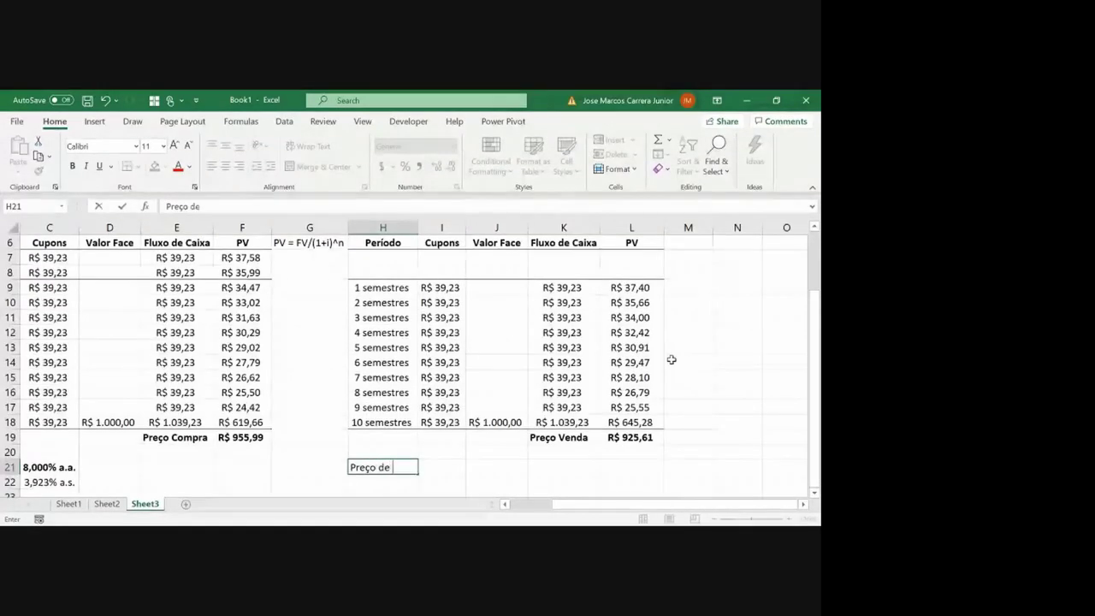
{"action": "type", "text": "Compra"}
{"action": "key", "text": "Tab"}
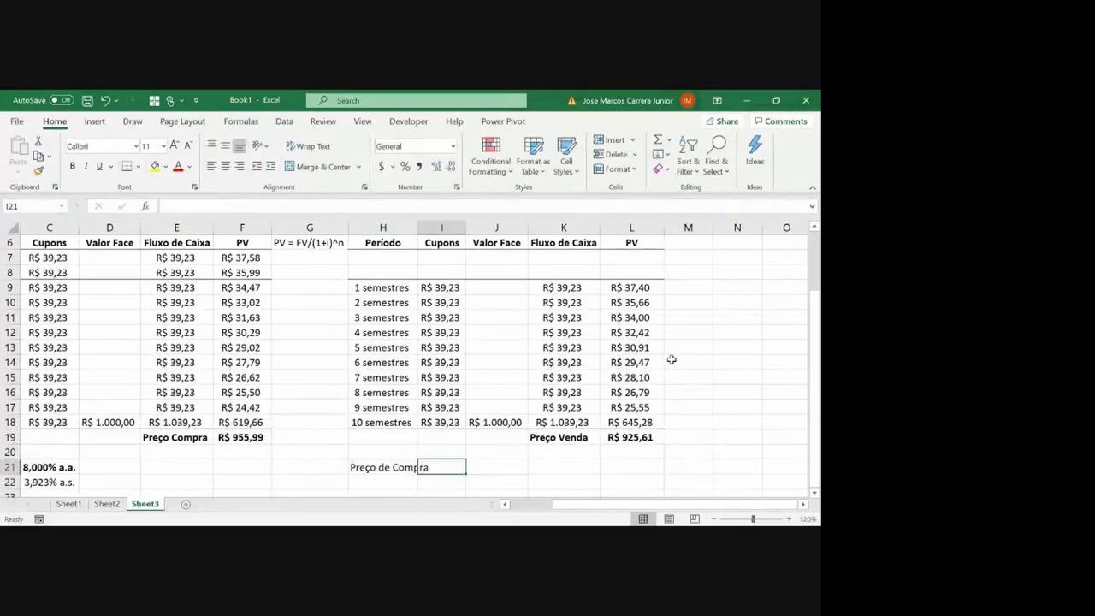
Link I21 to the original table's purchase price in F19
{"action": "type", "text": "="}
{"action": "key", "text": "Up"}
{"action": "key", "text": "Up"}
{"action": "key", "text": "Left"}
{"action": "key", "text": "Left"}
{"action": "key", "text": "Left"}
{"action": "key", "text": "Return"}
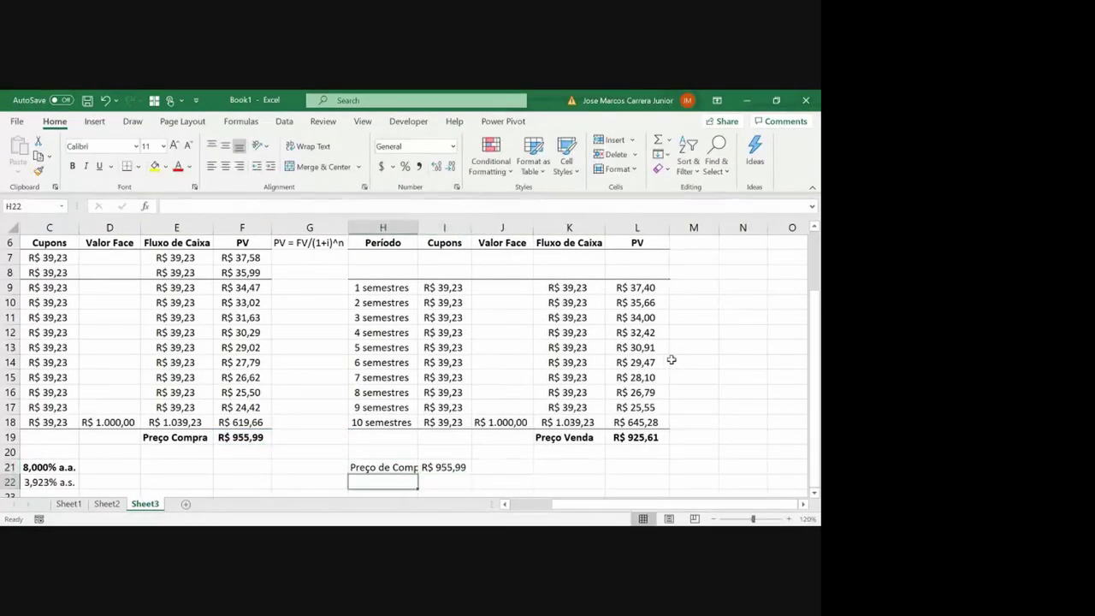
Enter the label Preço de Venda in H22
{"action": "type", "text": "Preço de Compra"}
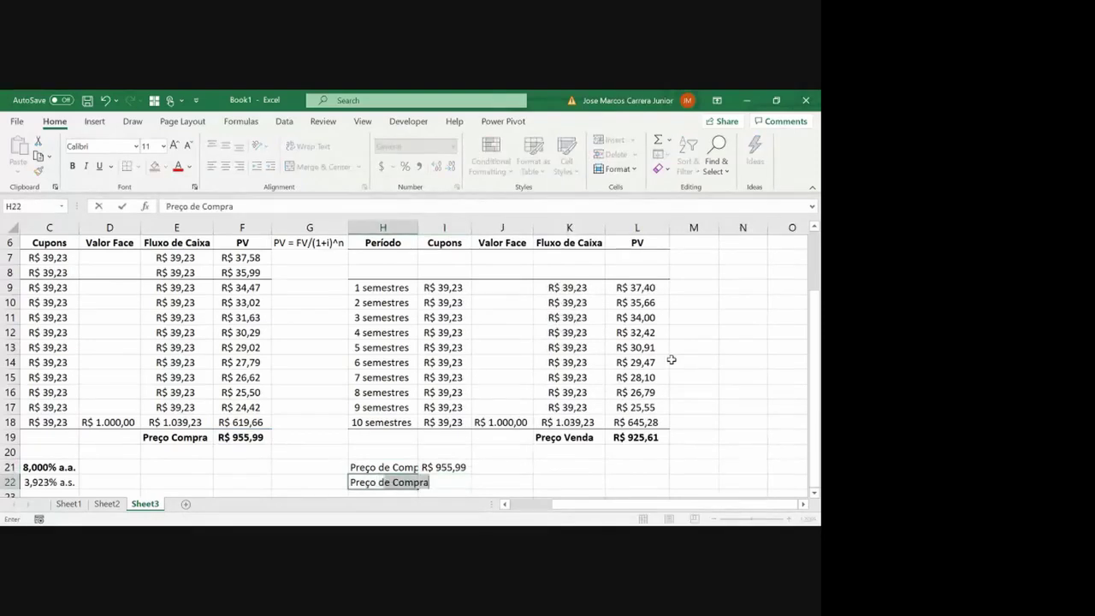
{"action": "key", "text": "BackSpace"}
{"action": "key", "text": "BackSpace"}
{"action": "key", "text": "BackSpace"}
{"action": "key", "text": "BackSpace"}
{"action": "key", "text": "BackSpace"}
{"action": "key", "text": "BackSpace"}
{"action": "type", "text": "Venda"}
{"action": "key", "text": "Tab"}
Link I22 to the copied table's sale price in L19
{"action": "type", "text": "="}
{"action": "key", "text": "Up"}
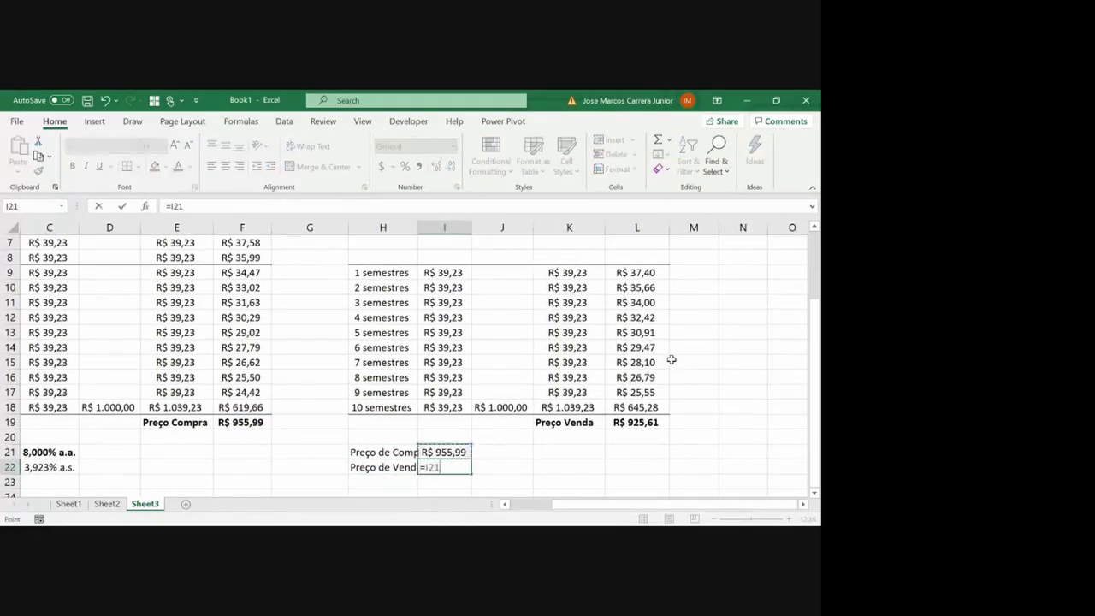
{"action": "key", "text": "Up"}
{"action": "key", "text": "Up"}
{"action": "key", "text": "Right"}
{"action": "key", "text": "Right"}
{"action": "key", "text": "Right"}
{"action": "key", "text": "Return"}
{"action": "key", "text": "Up"}
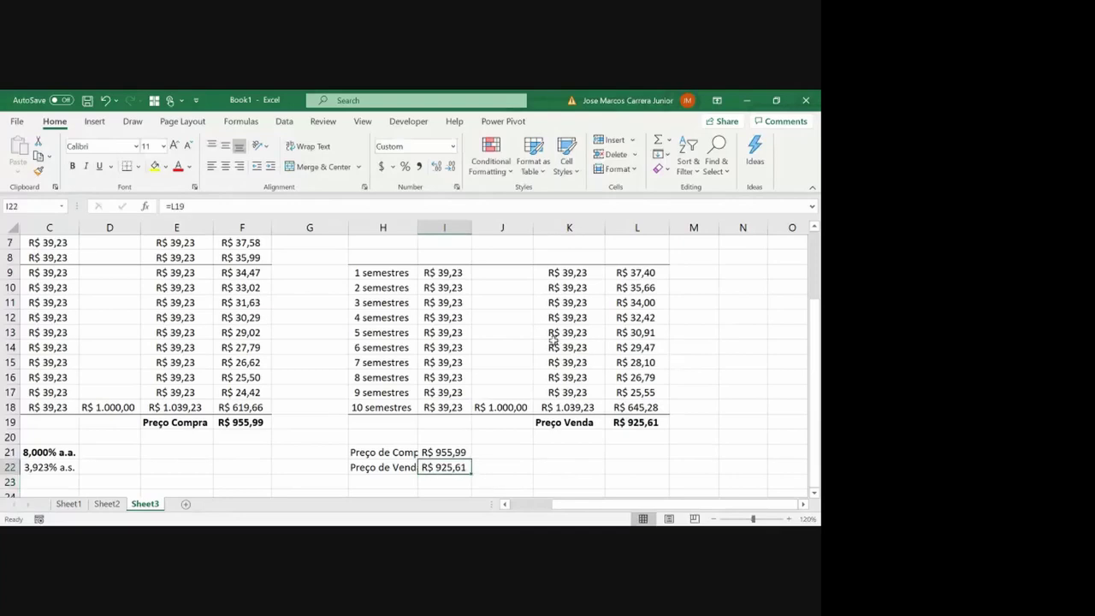
Enter the label Ganho ou Perda de Capital in H23 and fit column H's width to its contents
{"action": "double_click", "coordinate": [417, 226]}
{"action": "key", "text": "Down"}
{"action": "key", "text": "Left"}
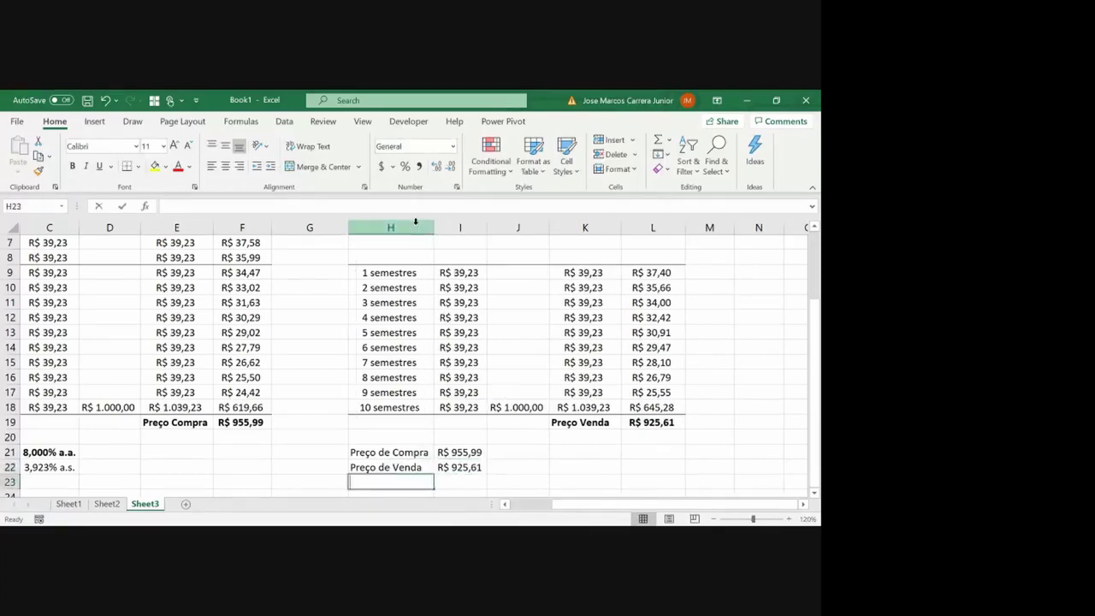
{"action": "type", "text": "Ganho ou P"}
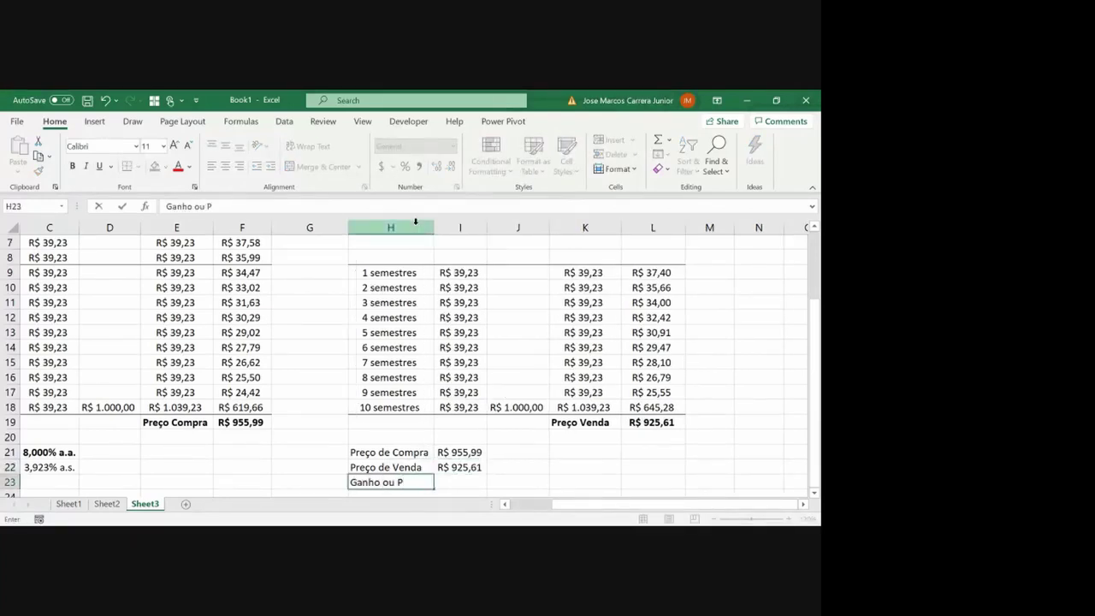
{"action": "type", "text": "erda de Capi"}
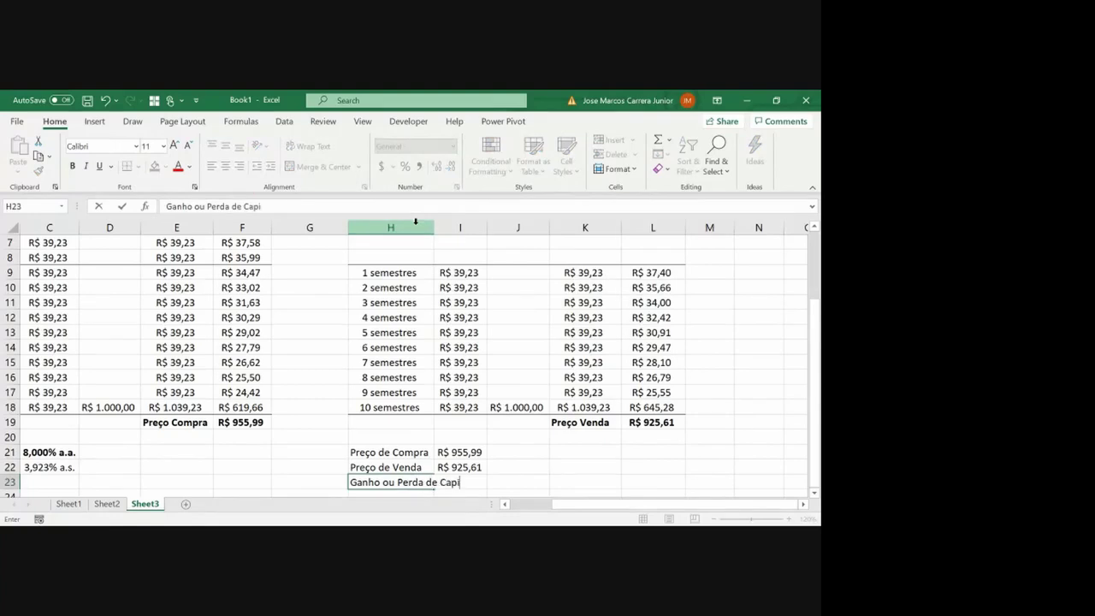
{"action": "type", "text": "tal"}
{"action": "key", "text": "Return"}
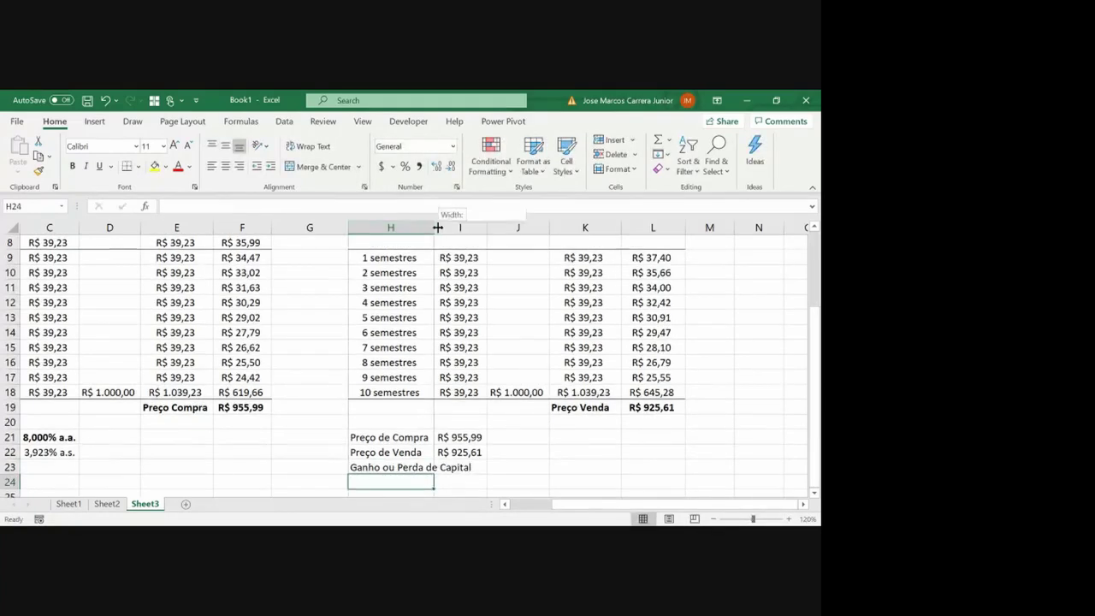
{"action": "double_click", "coordinate": [437, 227]}
Calculate the capital gain or loss in I23 as sale price minus purchase price, =I22-I21
{"action": "key", "text": "Up"}
{"action": "key", "text": "Right"}
{"action": "type", "text": "="}
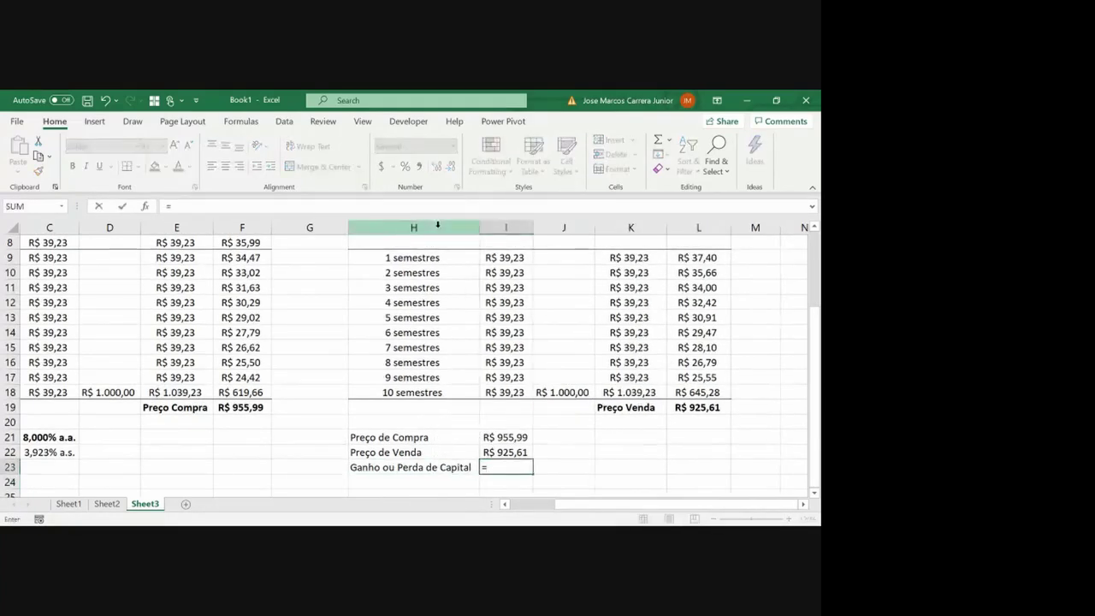
{"action": "key", "text": "Up"}
{"action": "type", "text": "-"}
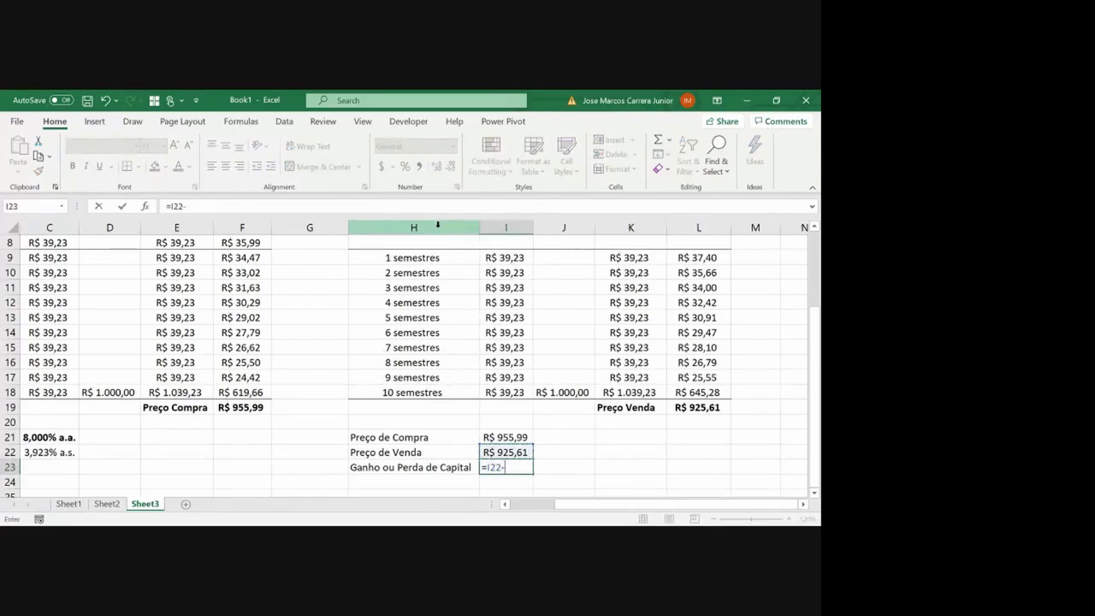
{"action": "key", "text": "Up"}
{"action": "key", "text": "Return"}
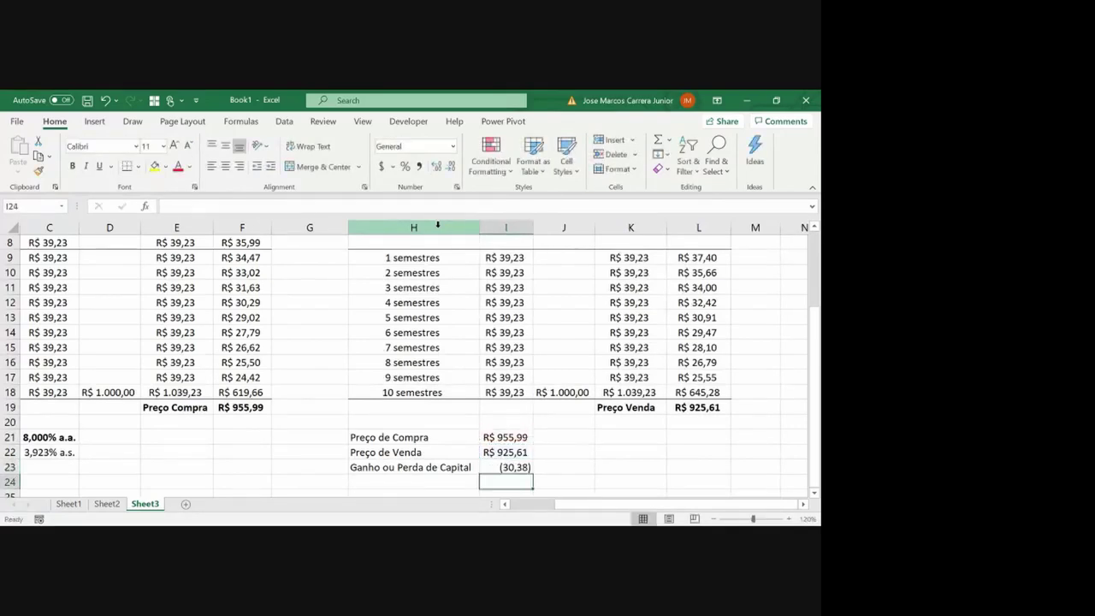
Copy the sale price's cell formatting from I22 to I23 and bold H23:I23
{"action": "key", "text": "Up"}
{"action": "key", "text": "Up"}
{"action": "key", "text": "ctrl+c"}
{"action": "key", "text": "Down"}
{"action": "key", "text": "ctrl+alt+v"}
{"action": "key", "text": "t"}
{"action": "key", "text": "Return"}
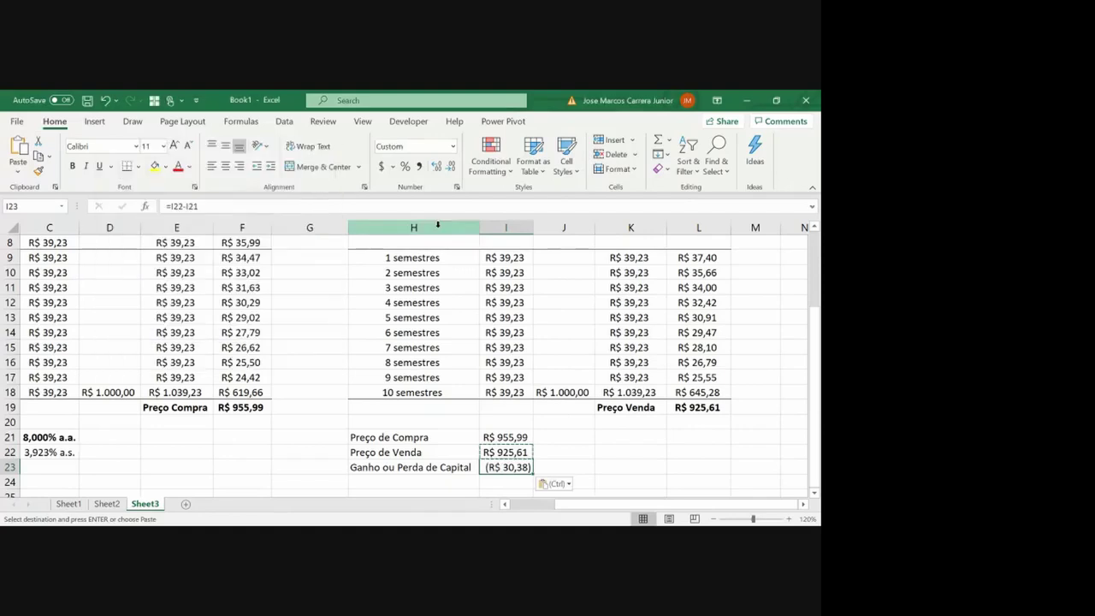
{"action": "key", "text": "Escape"}
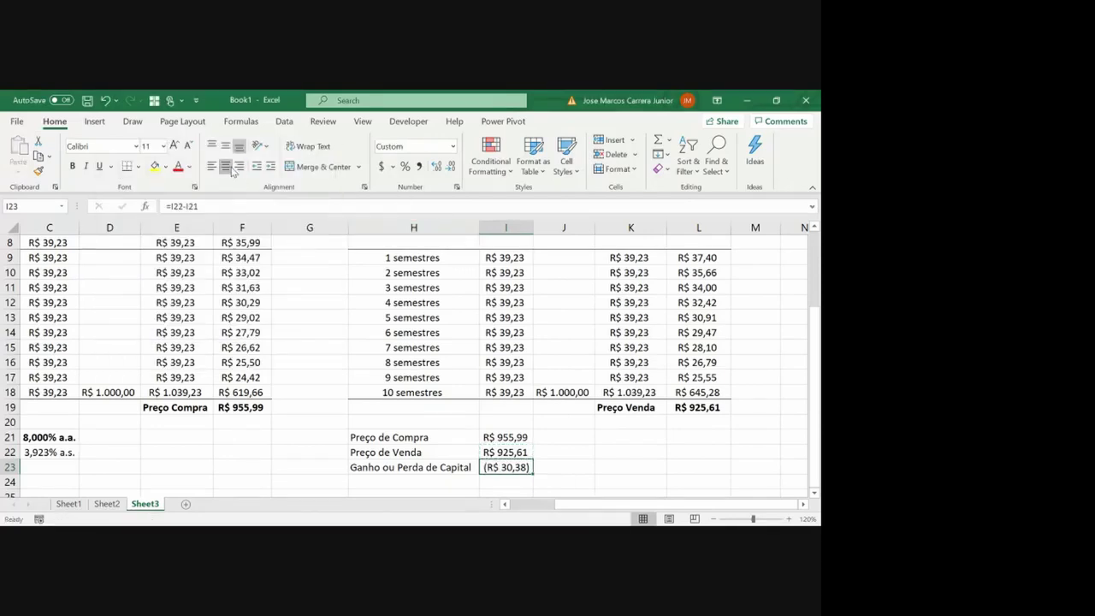
{"action": "key", "text": "Left"}
{"action": "key", "text": "shift+Right"}
{"action": "key", "text": "ctrl+b"}
Enter the label Cupons Recebidos in H24
{"action": "key", "text": "Down"}
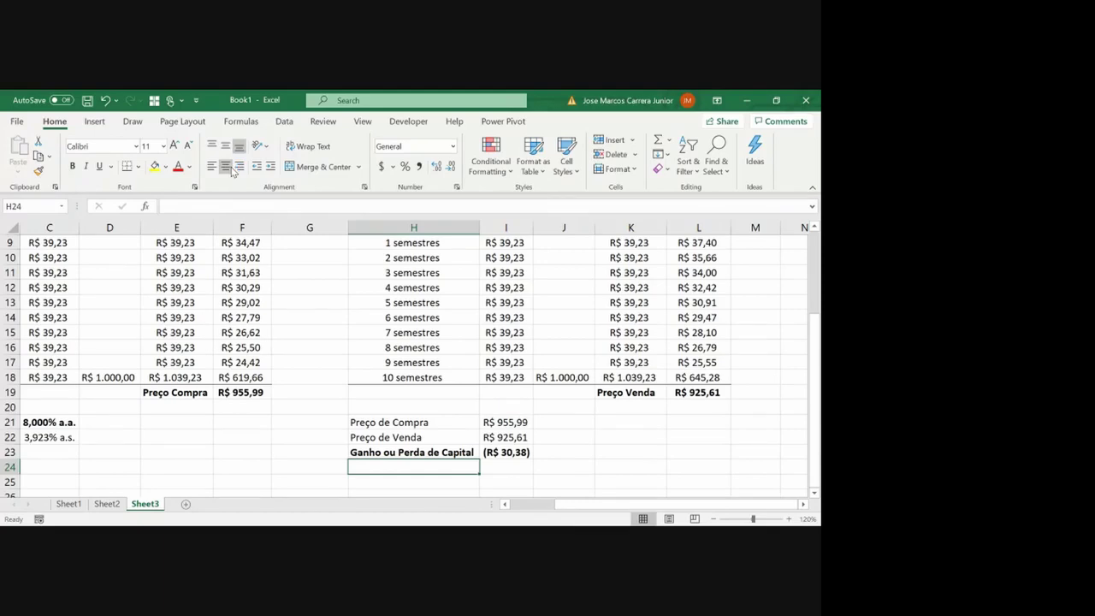
{"action": "type", "text": "Cupons"}
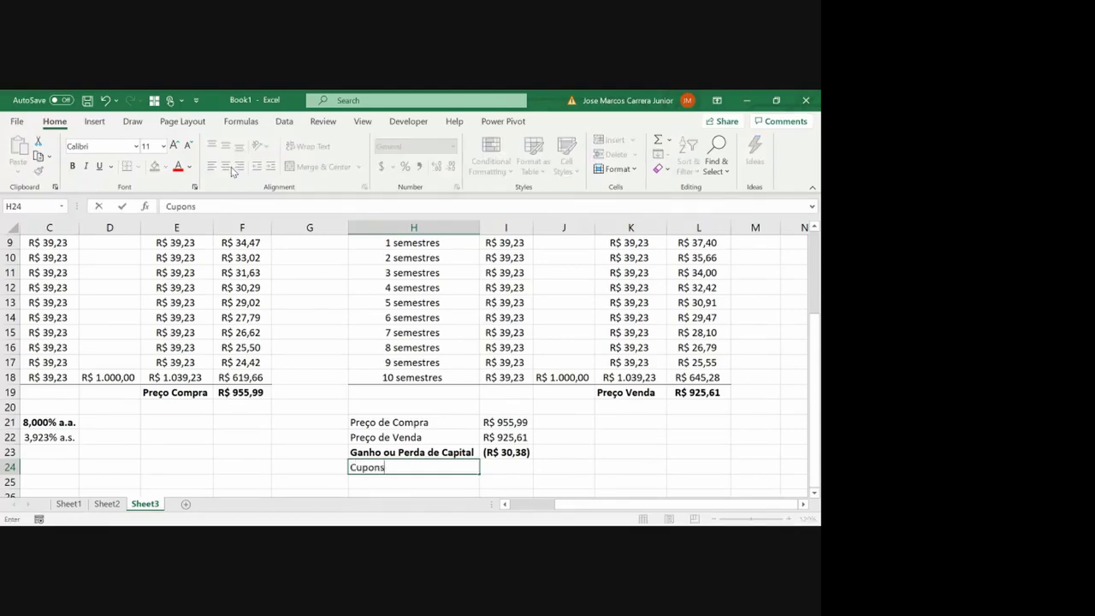
{"action": "type", "text": " Recebidos"}
{"action": "key", "text": "Tab"}
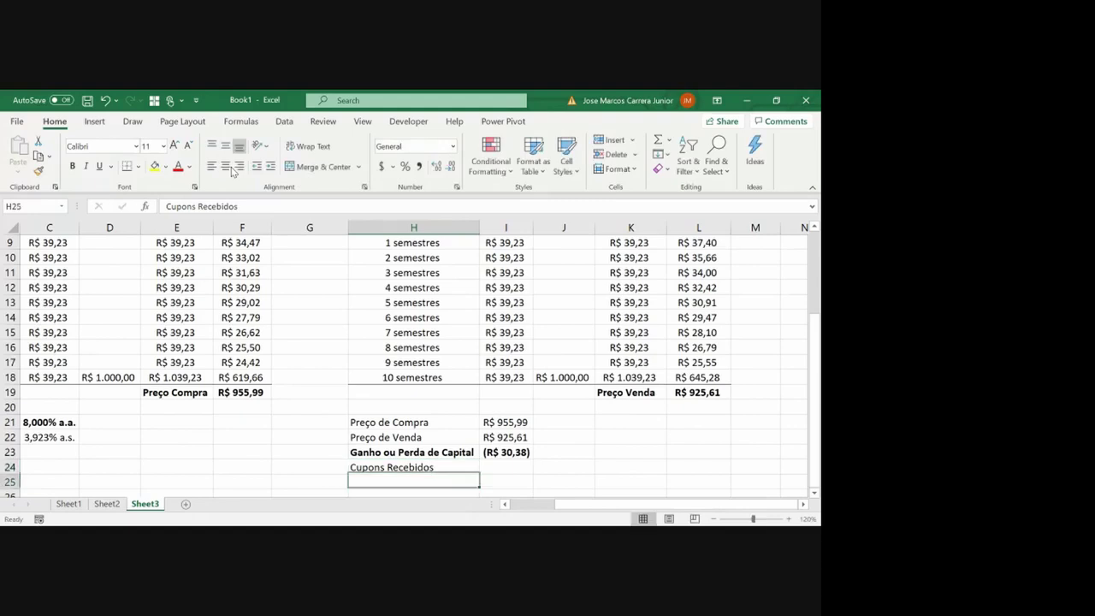
Calculate the two coupons received in I24 with the formula =I18*2
{"action": "type", "text": "="}
{"action": "key", "text": "Up"}
{"action": "key", "text": "Up"}
{"action": "key", "text": "Up"}
{"action": "key", "text": "Up"}
{"action": "key", "text": "Up"}
{"action": "key", "text": "Up"}
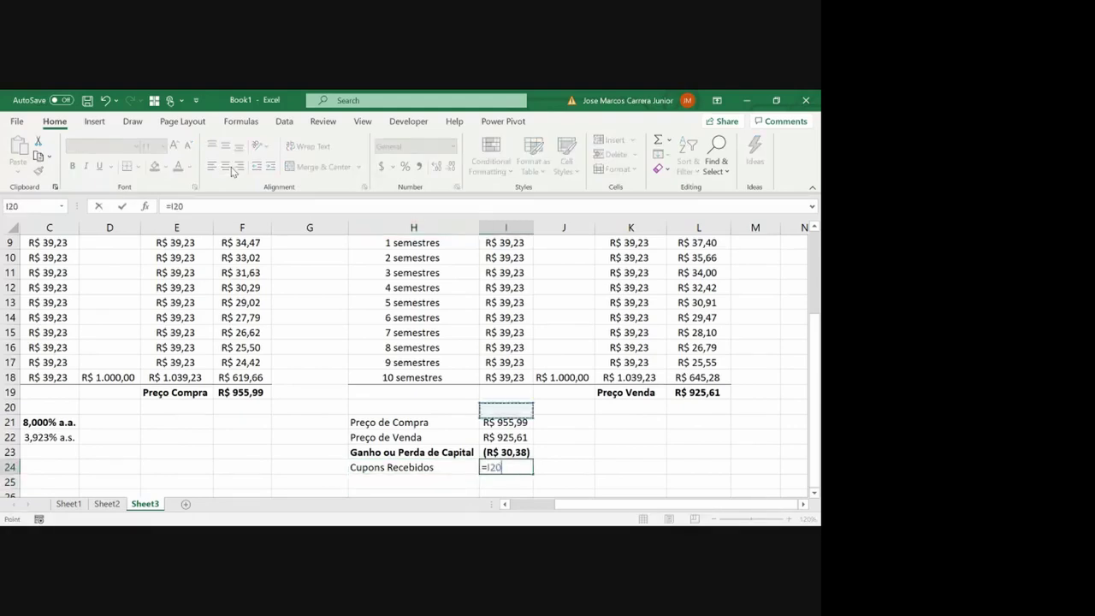
{"action": "type", "text": "*2"}
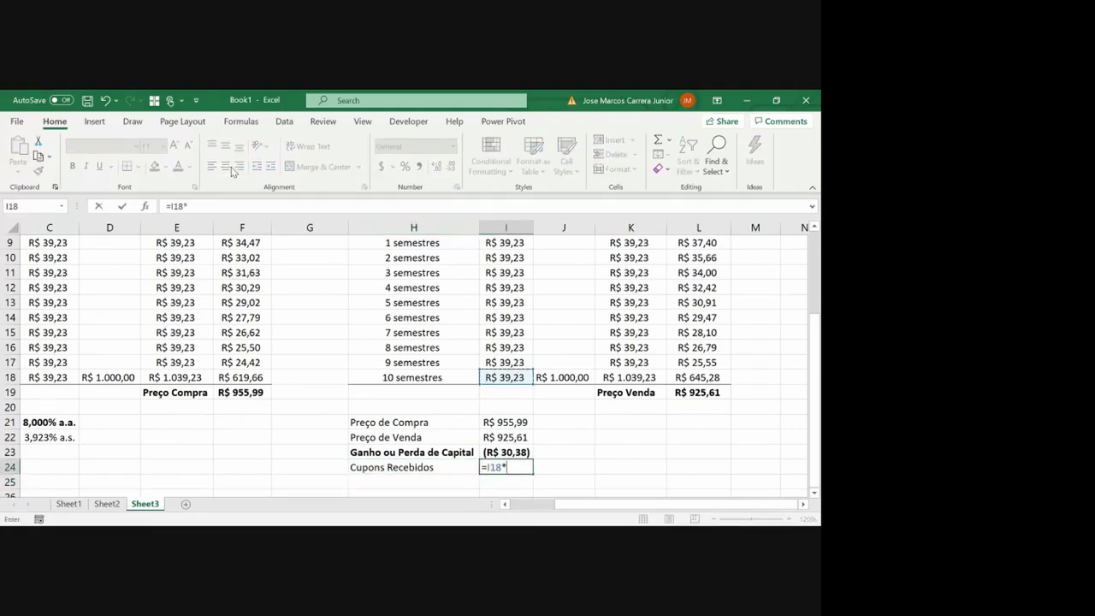
{"action": "key", "text": "Return"}
Give I24 the same currency format as the prices above and bold H24:I24
{"action": "key", "text": "Up"}
{"action": "key", "text": "Up"}
{"action": "key", "text": "Down"}
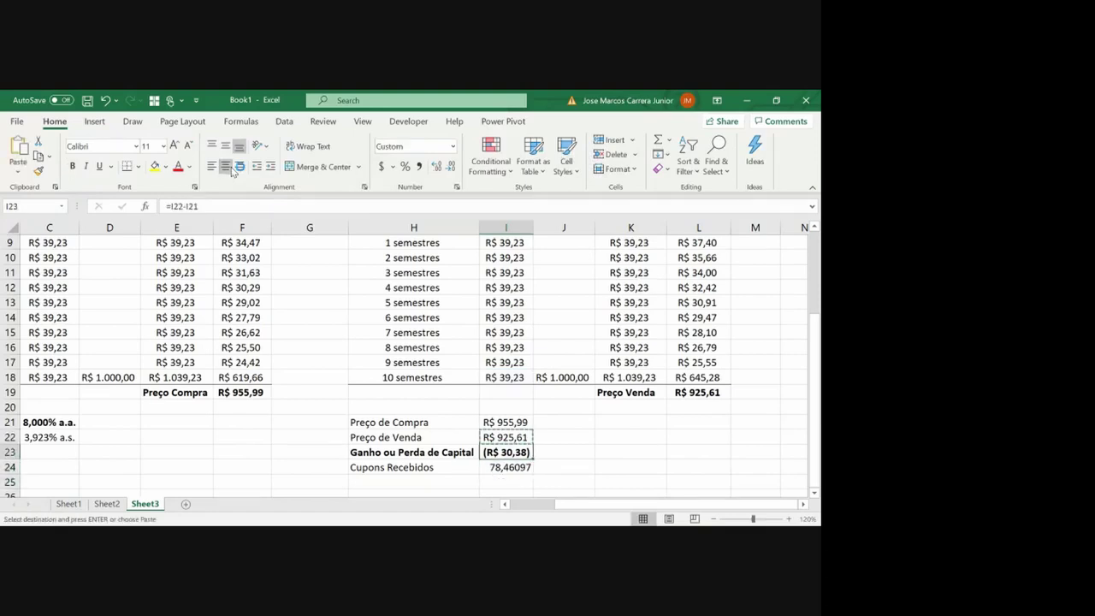
{"action": "key", "text": "ctrl+1"}
{"action": "key", "text": "Return"}
{"action": "key", "text": "Left"}
{"action": "key", "text": "shift+Right"}
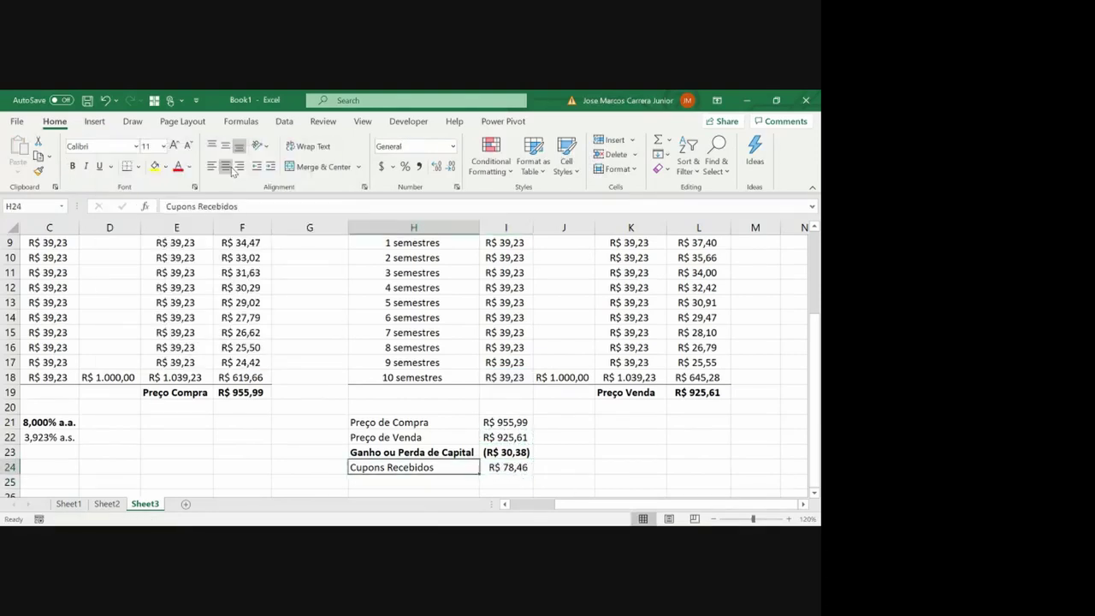
{"action": "key", "text": "ctrl+b"}
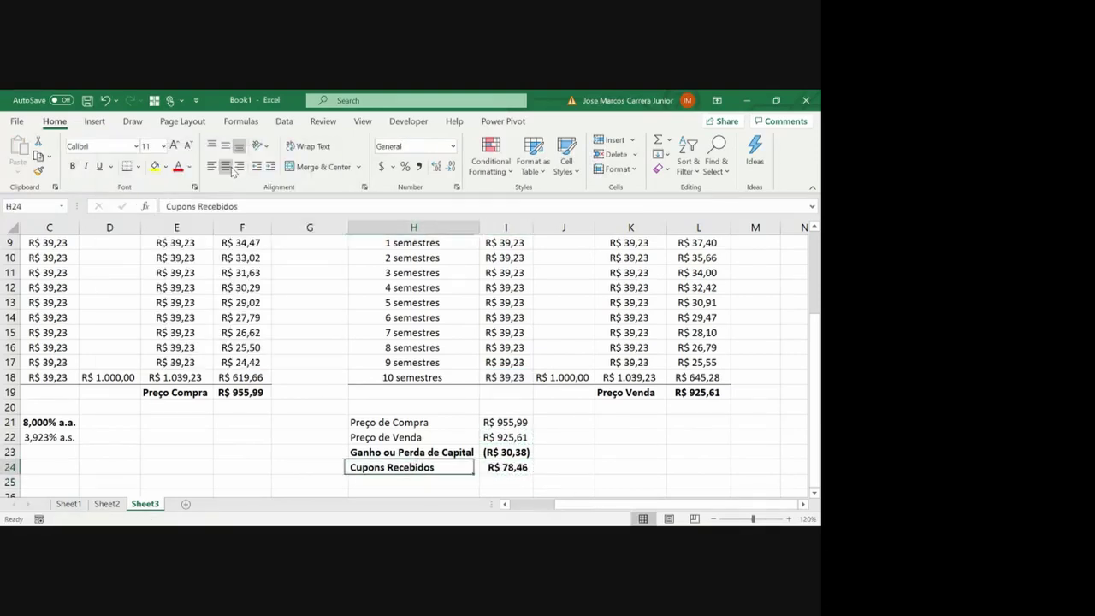
Enter the label Ganho Total in H25
{"action": "key", "text": "Down"}
{"action": "type", "text": "Ga"}
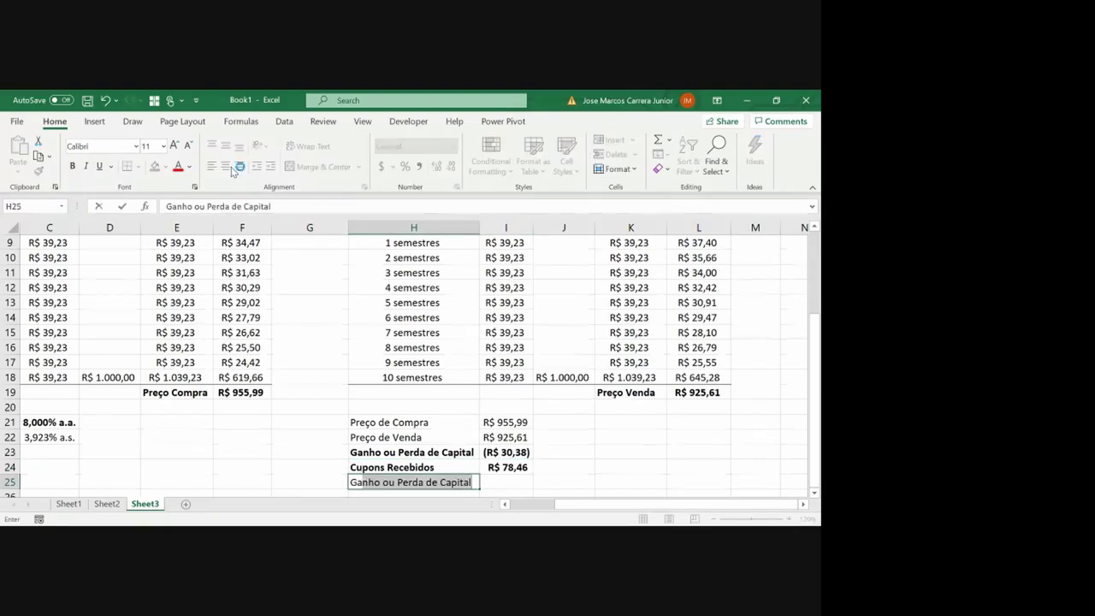
{"action": "type", "text": "nho Total"}
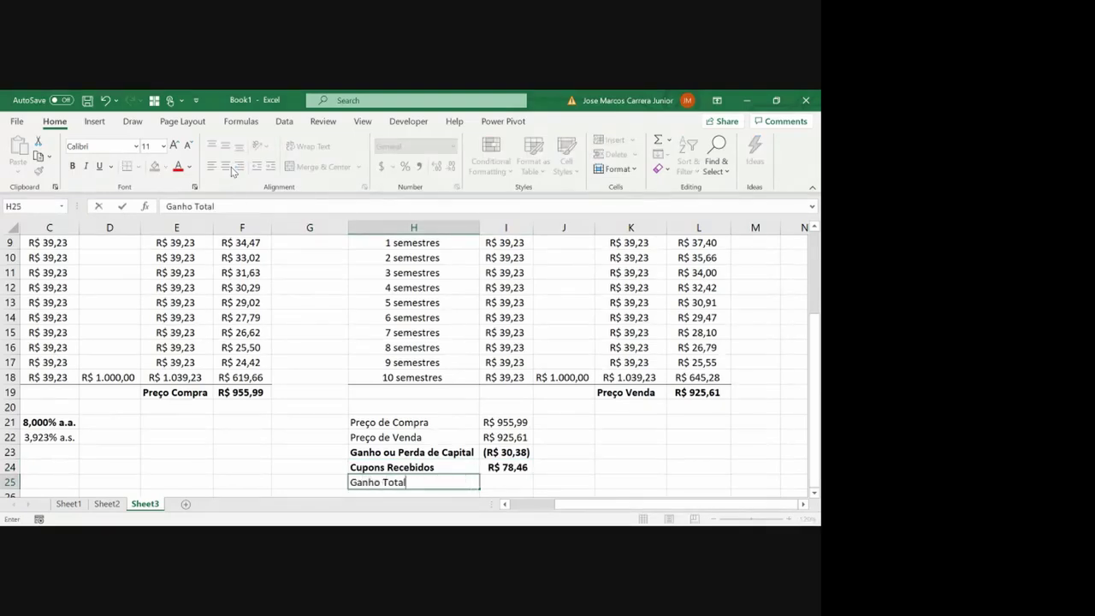
{"action": "key", "text": "Return"}
Bold H25:I25 and put an outside border around the two cells
{"action": "key", "text": "Up"}
{"action": "key", "text": "shift+Right"}
{"action": "key", "text": "ctrl+b"}
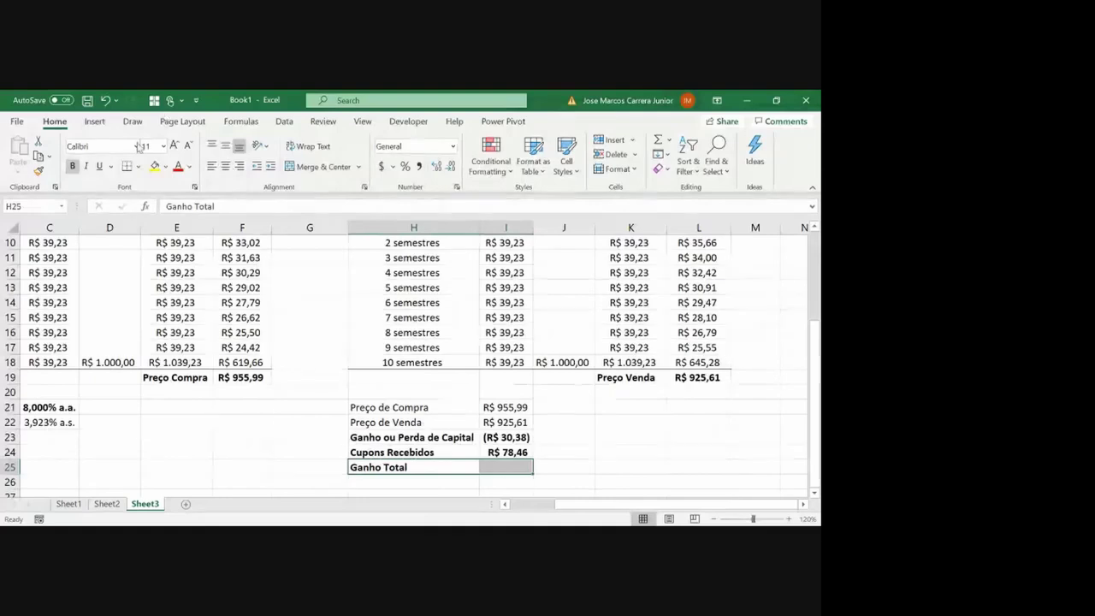
{"action": "left_click", "coordinate": [137, 166]}
{"action": "left_click", "coordinate": [152, 337]}
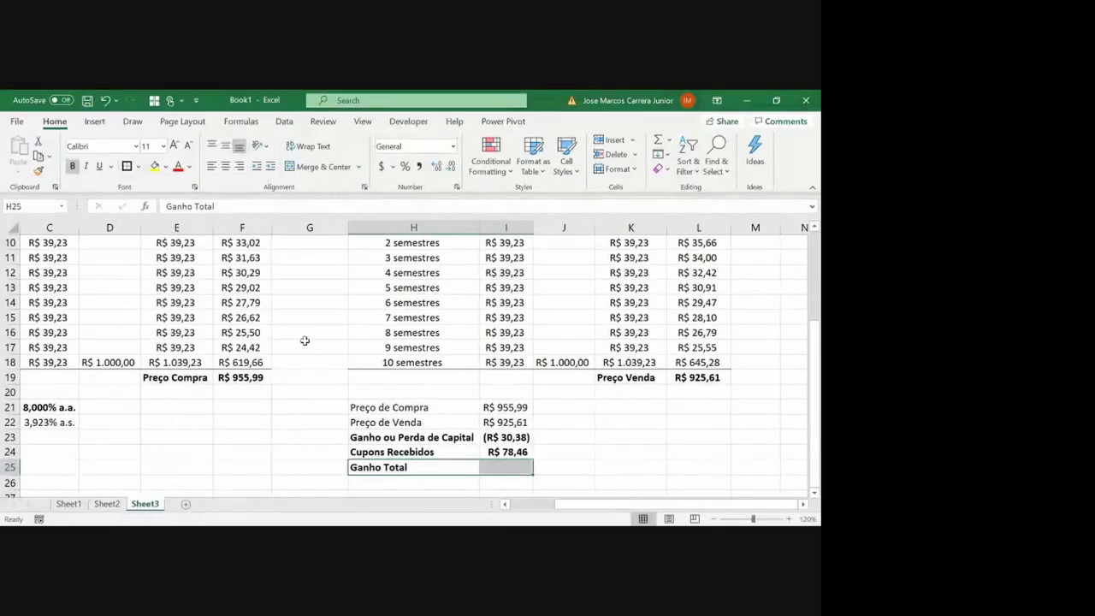
Paste the sale price cell I22 into I25 for its currency format and reapply bold to H25:I25
{"action": "left_click", "coordinate": [481, 434]}
{"action": "left_click", "coordinate": [481, 428]}
{"action": "key", "text": "ctrl+c"}
{"action": "key", "text": "Down"}
{"action": "key", "text": "Down"}
{"action": "key", "text": "Down"}
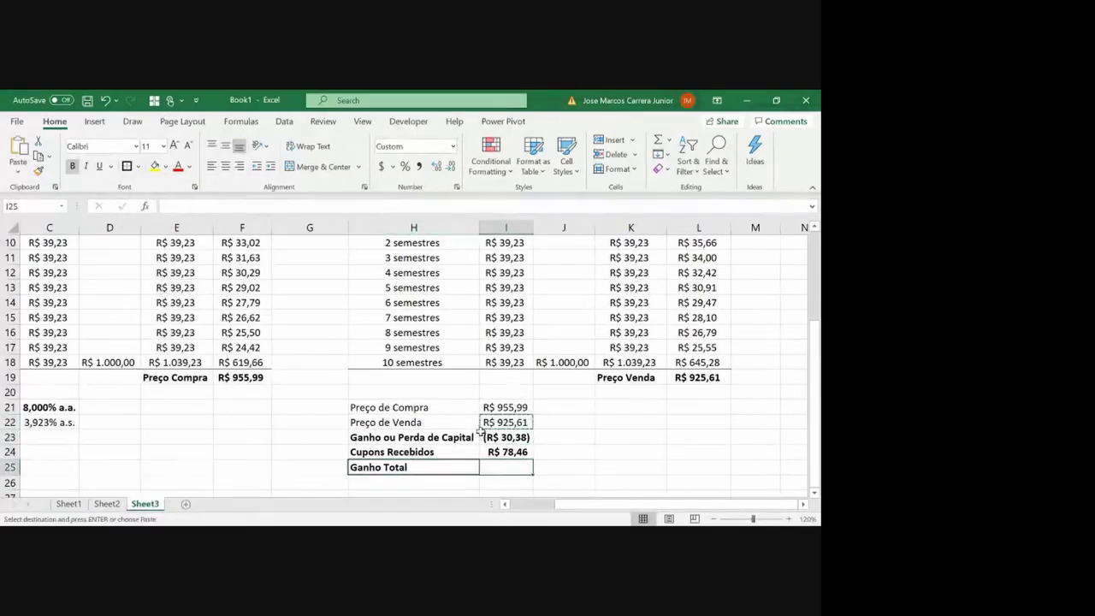
{"action": "key", "text": "ctrl+v"}
{"action": "key", "text": "Escape"}
{"action": "key", "text": "Left"}
{"action": "key", "text": "shift+Right"}
{"action": "key", "text": "ctrl+b"}
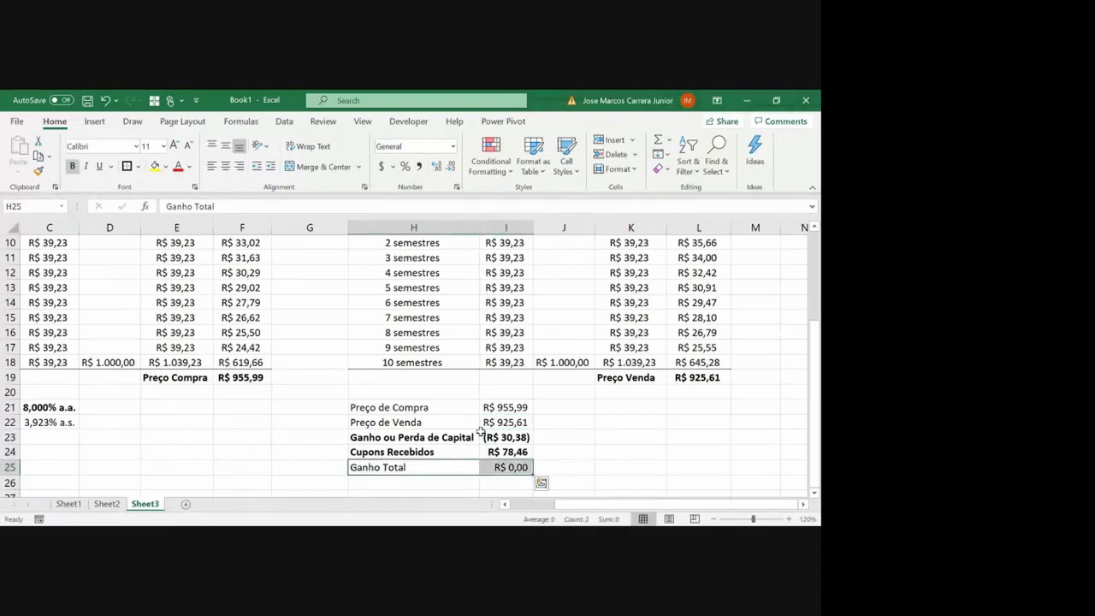
{"action": "key", "text": "ctrl+b"}
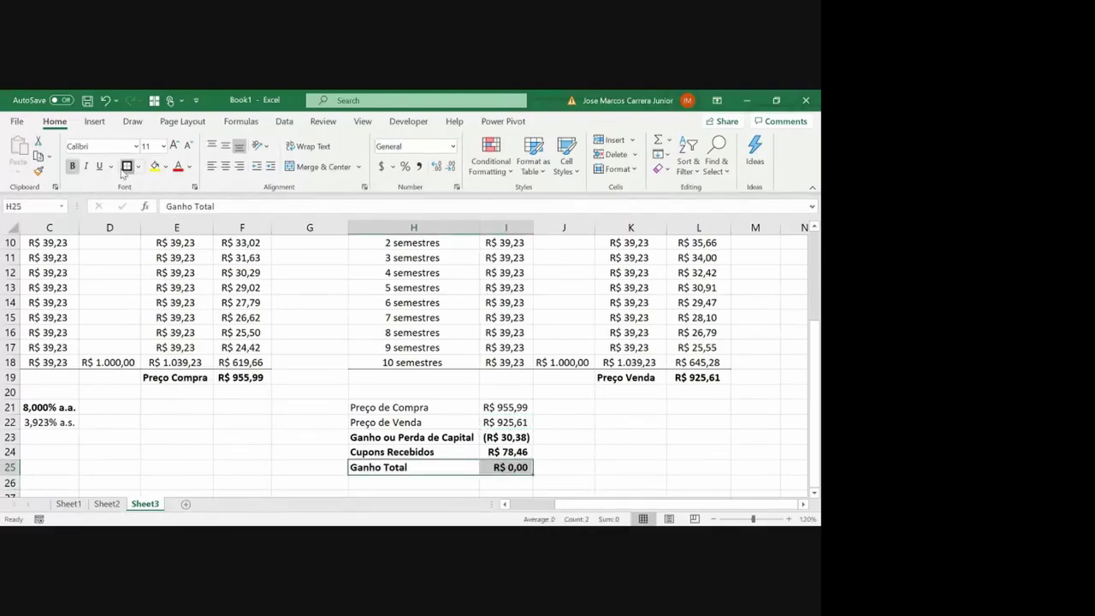
Calculate the total gain in I25 as capital result plus coupons, =I23+I24, and centre it
{"action": "key", "text": "Right"}
{"action": "key", "text": "F2"}
{"action": "type", "text": "="}
{"action": "key", "text": "Up"}
{"action": "key", "text": "Up"}
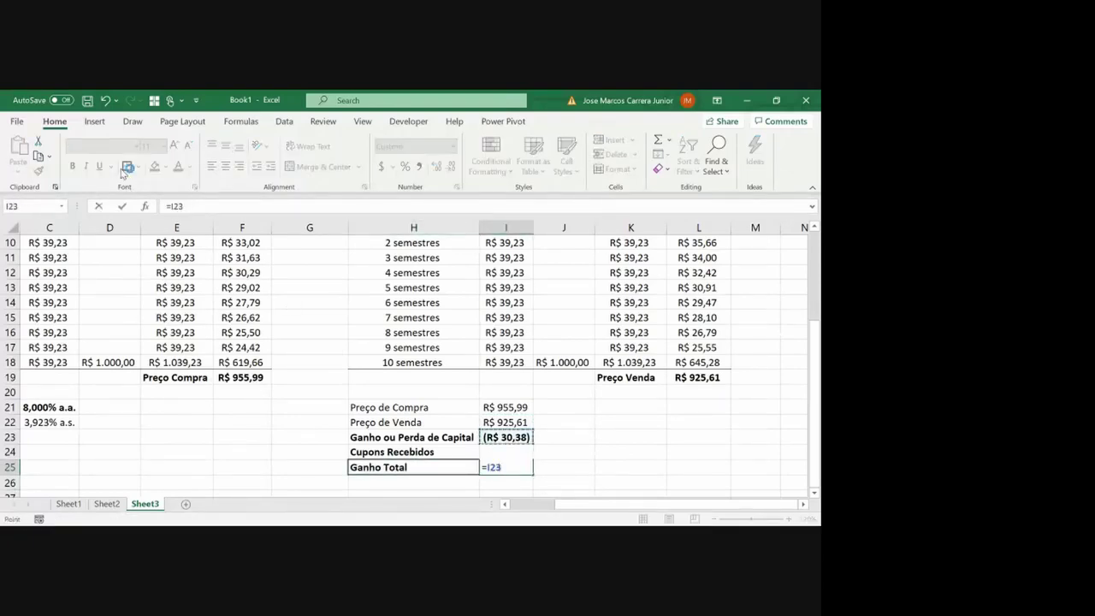
{"action": "type", "text": "+"}
{"action": "key", "text": "Up"}
{"action": "key", "text": "Return"}
{"action": "key", "text": "Up"}
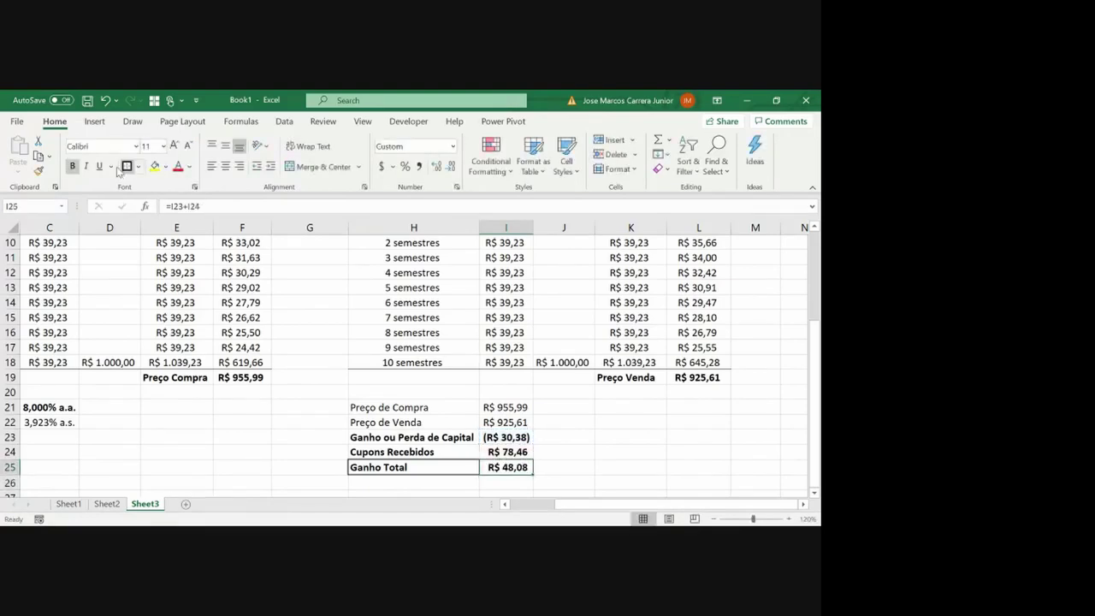
{"action": "left_click", "coordinate": [226, 168]}
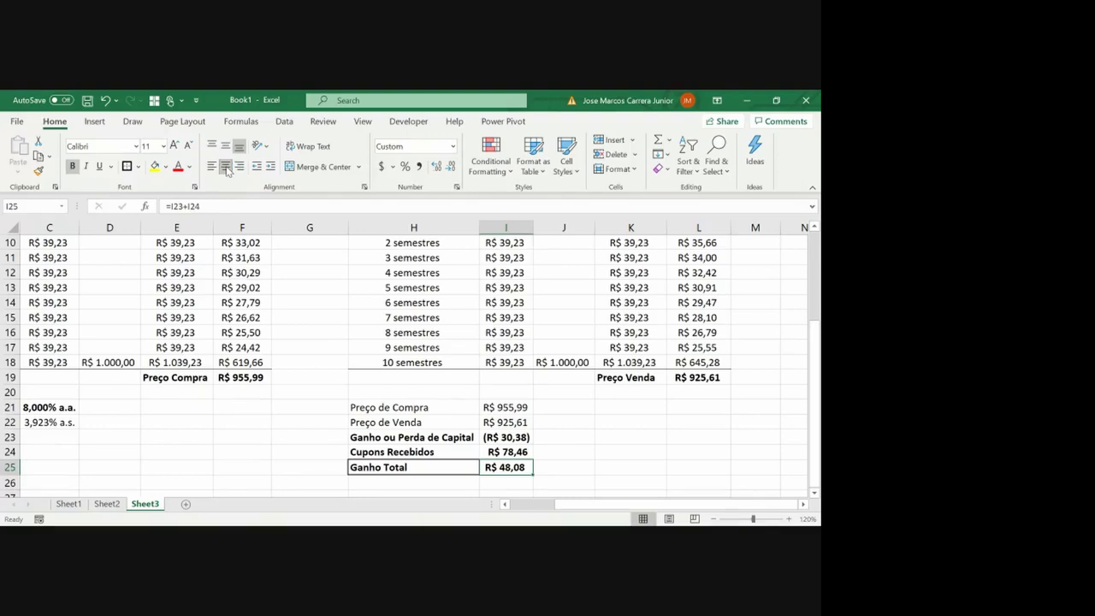
{"action": "key", "text": "Return"}
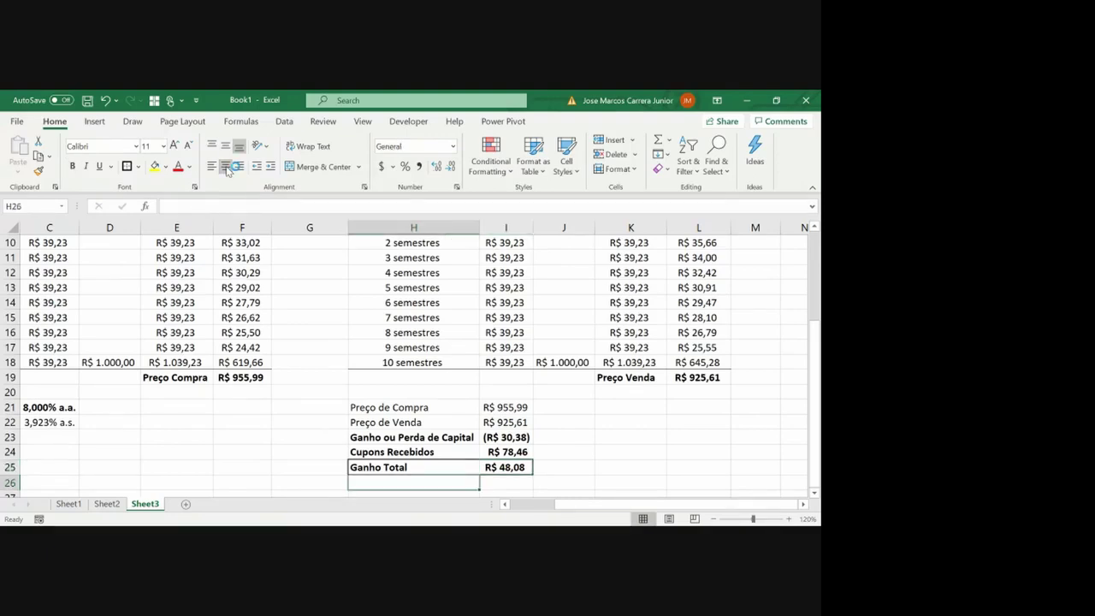
{"action": "key", "text": "Up"}
{"action": "key", "text": "Right"}
{"action": "key", "text": "Right"}
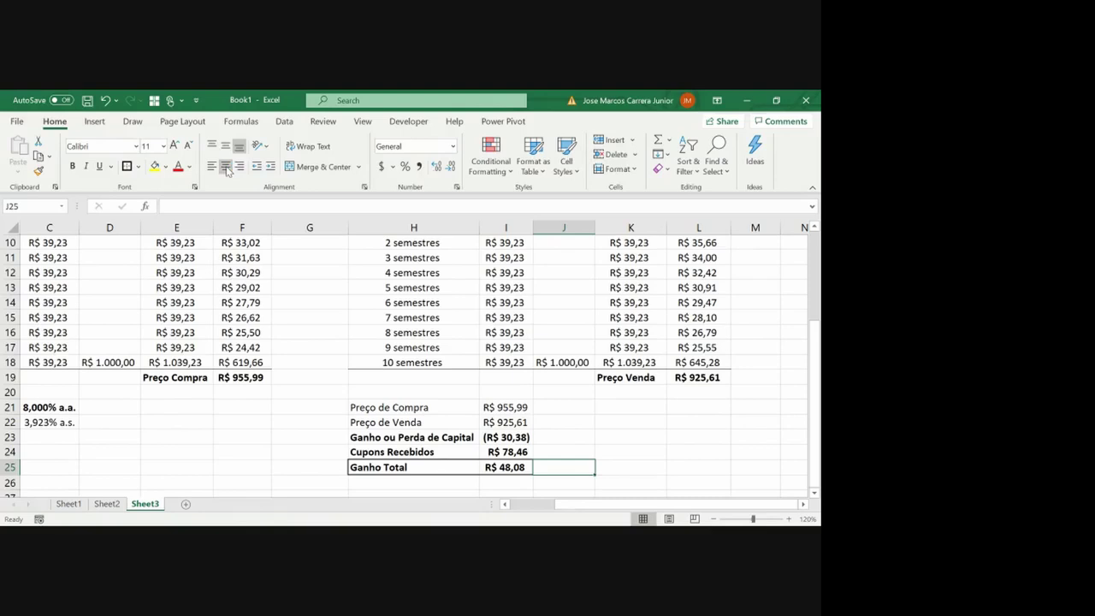
{"action": "key", "text": "Up"}
{"action": "key", "text": "Up"}
{"action": "key", "text": "Left"}
{"action": "key", "text": "Up"}
{"action": "key", "text": "Up"}
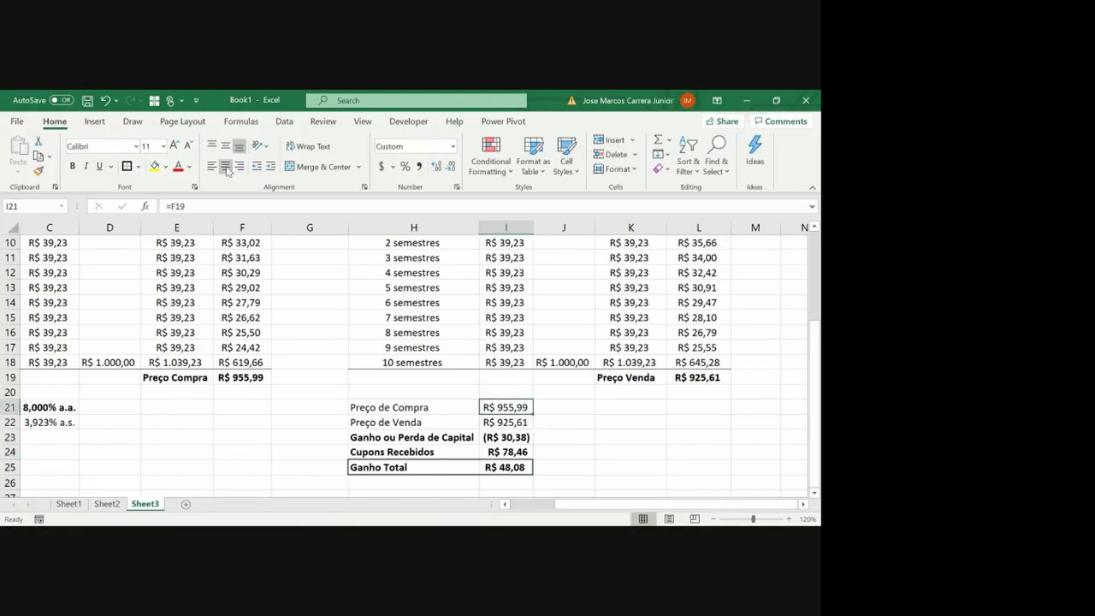
Enter the label Rentabilidade in H26, below the total gain
{"action": "key", "text": "Down"}
{"action": "key", "text": "Down"}
{"action": "key", "text": "Down"}
{"action": "key", "text": "Down"}
{"action": "key", "text": "Down"}
{"action": "key", "text": "Left"}
{"action": "type", "text": "R"}
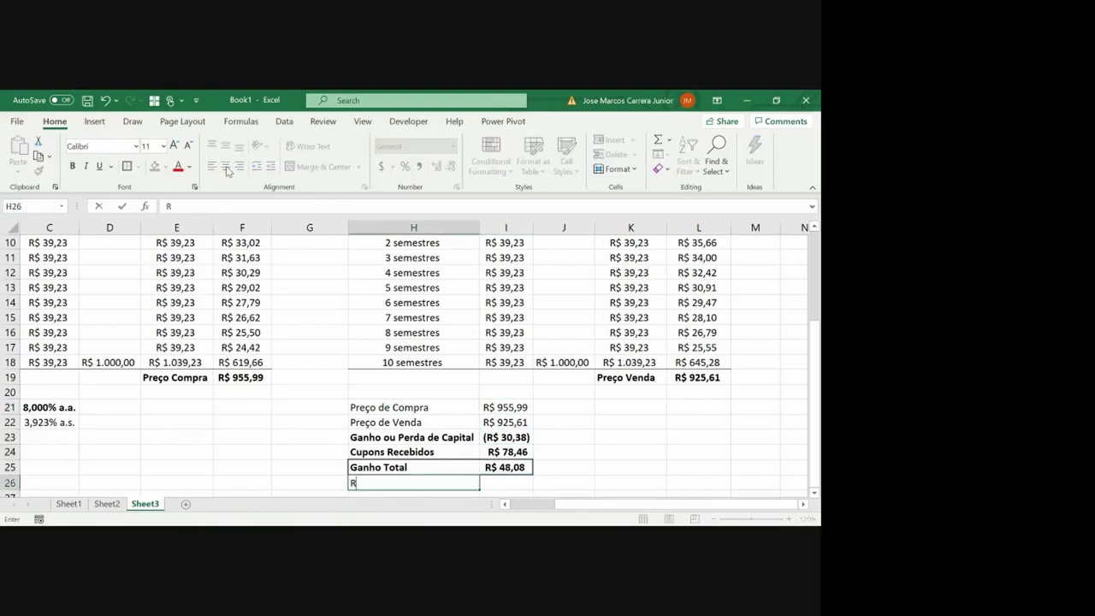
{"action": "type", "text": "entabilidade"}
{"action": "key", "text": "Return"}
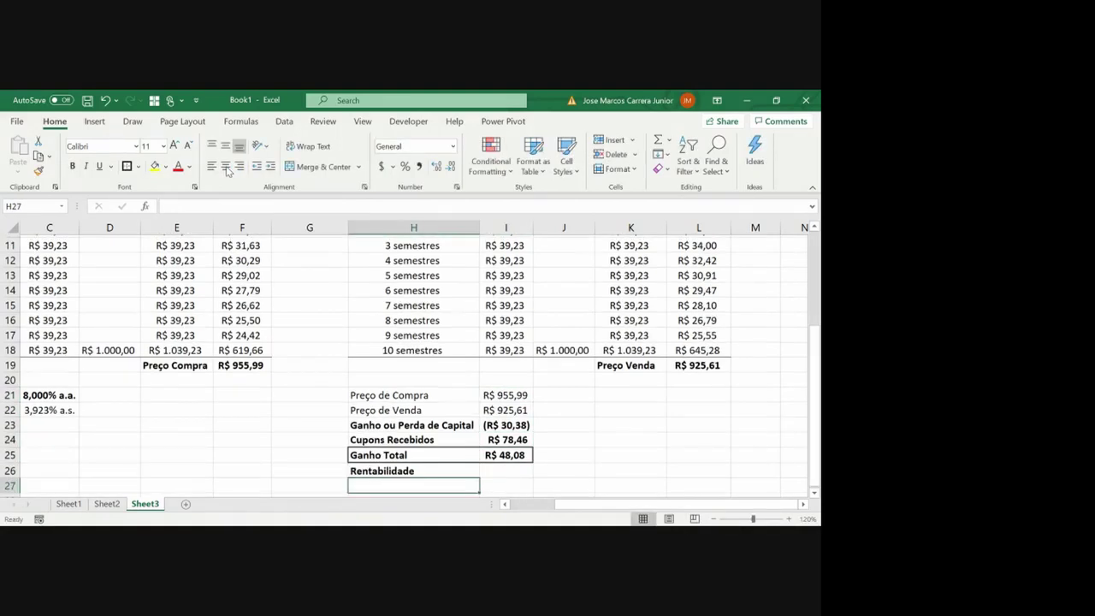
Calculate the return in I26 by dividing the total gain by the purchase price, =I25/I21
{"action": "key", "text": "Up"}
{"action": "key", "text": "Right"}
{"action": "type", "text": "=I25/"}
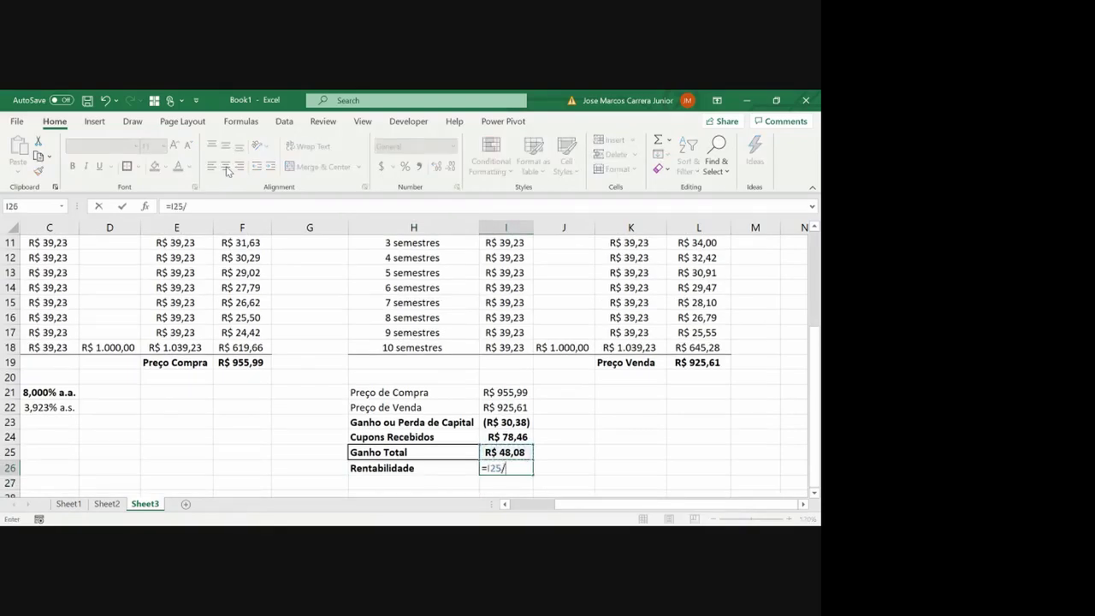
{"action": "key", "text": "Up"}
{"action": "key", "text": "Up"}
{"action": "key", "text": "Up"}
{"action": "key", "text": "Up"}
{"action": "key", "text": "Up"}
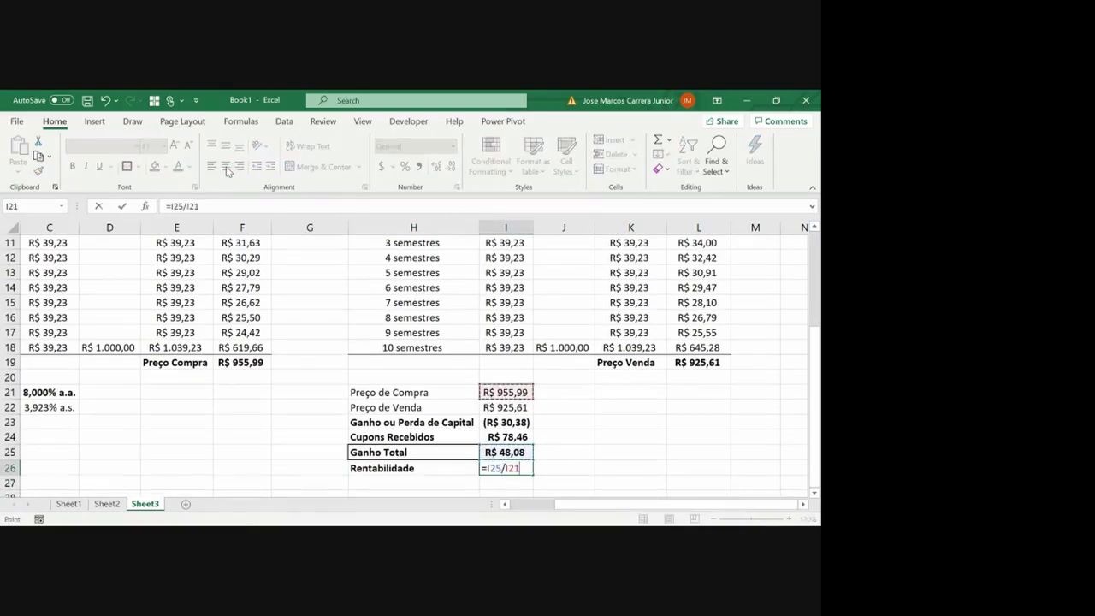
{"action": "key", "text": "Return"}
{"action": "key", "text": "Up"}
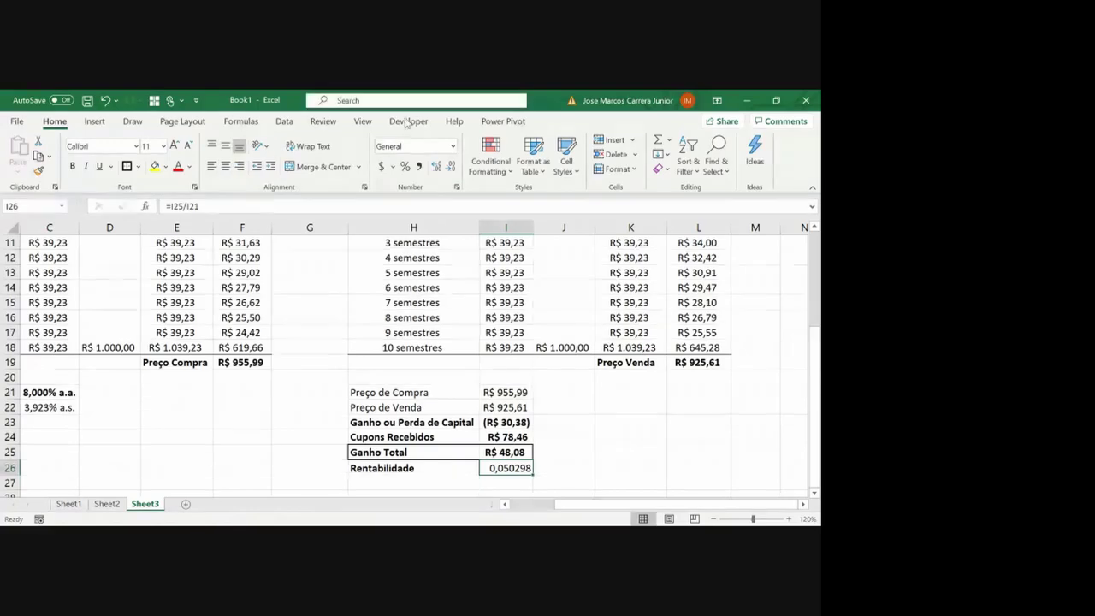
Format the return in I26 as a percentage with two decimal places and centre it
{"action": "left_click", "coordinate": [405, 166]}
{"action": "left_click", "coordinate": [436, 167]}
{"action": "left_click", "coordinate": [436, 167]}
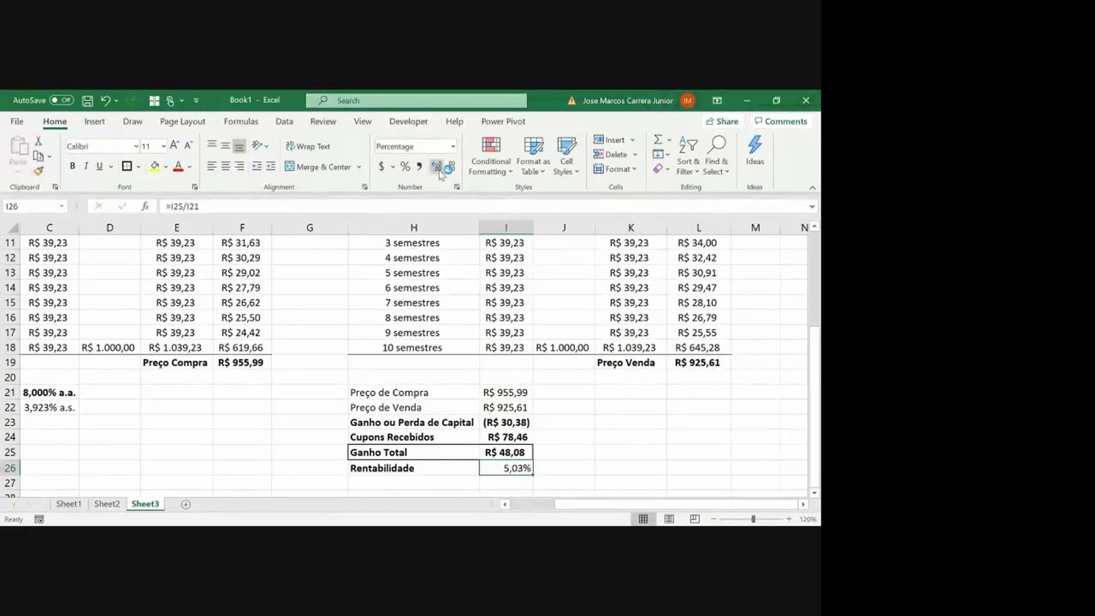
{"action": "left_click", "coordinate": [225, 167]}
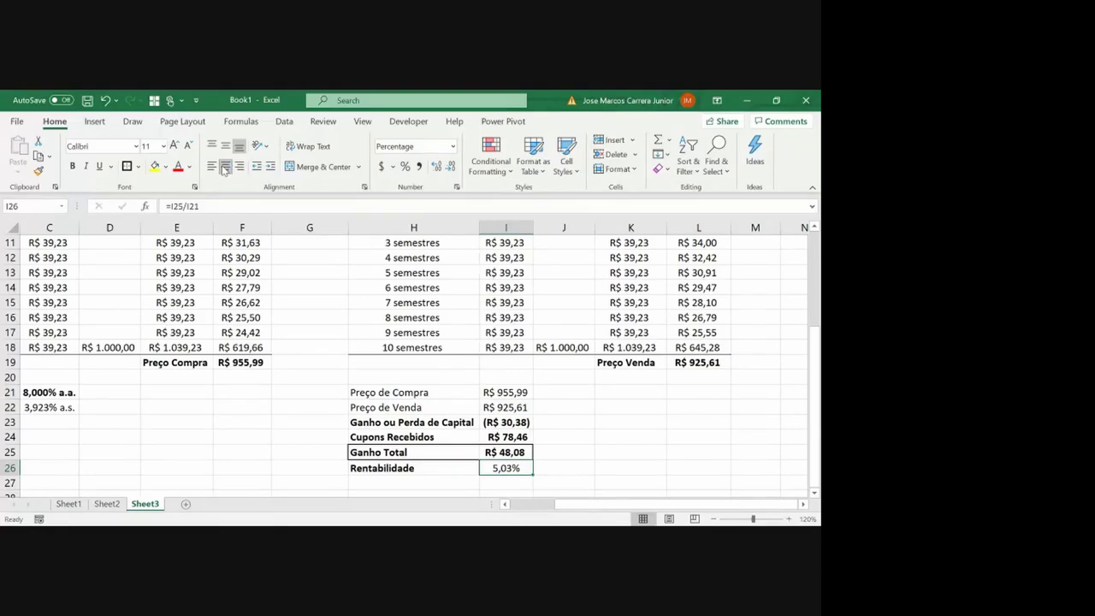
Extend the label in H26 to read Rentabilidade Total
{"action": "key", "text": "Left"}
{"action": "key", "text": "F2"}
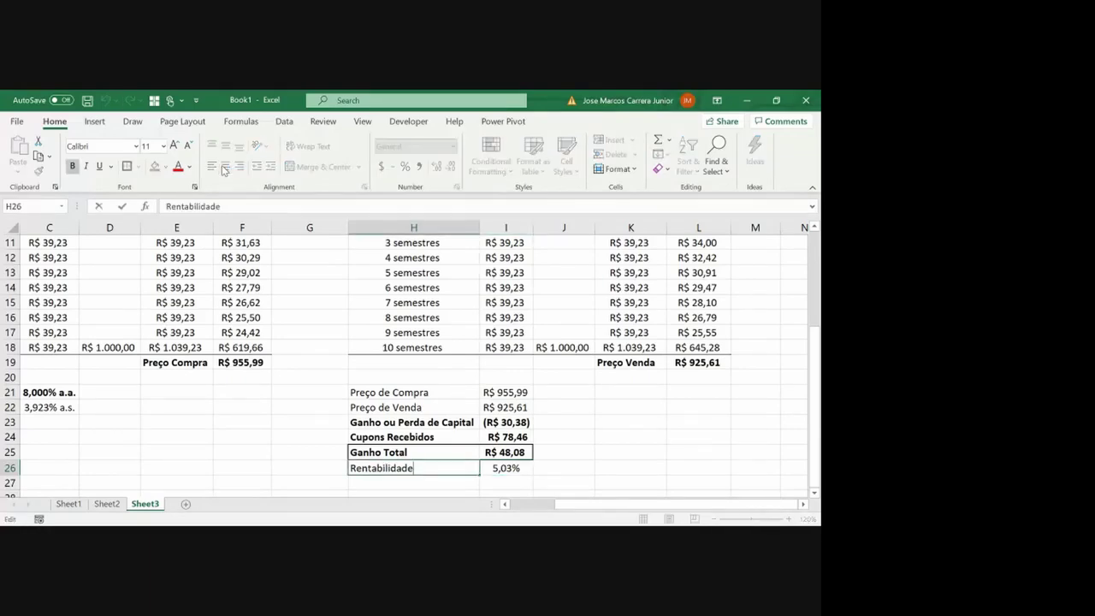
{"action": "type", "text": "Total"}
{"action": "key", "text": "Return"}
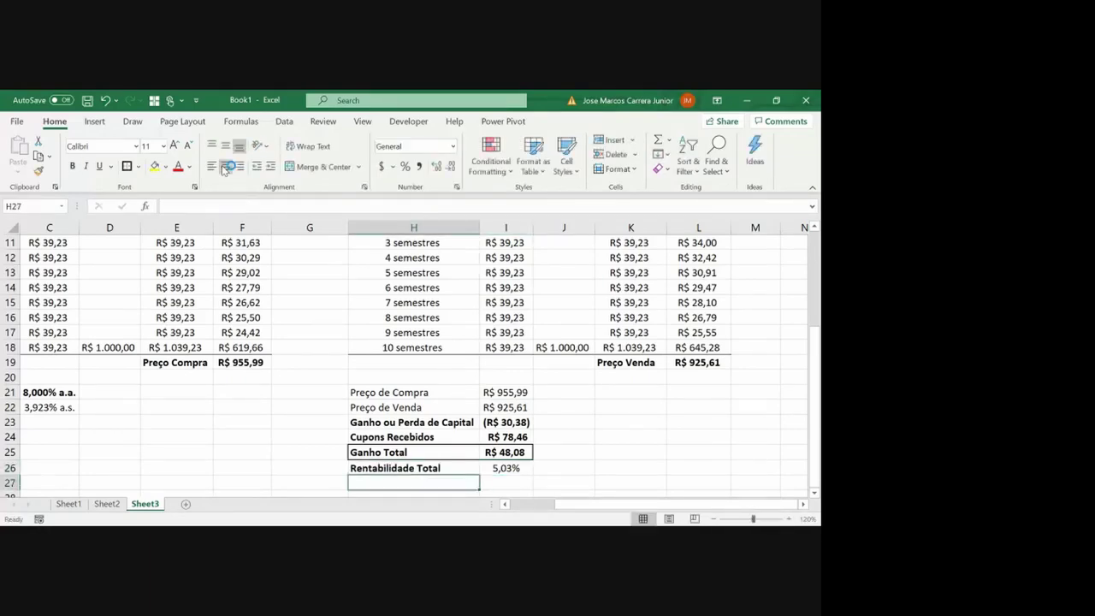
Make the return in I26 bold and put a thick outside border around H26:I26
{"action": "key", "text": "Up"}
{"action": "key", "text": "Right"}
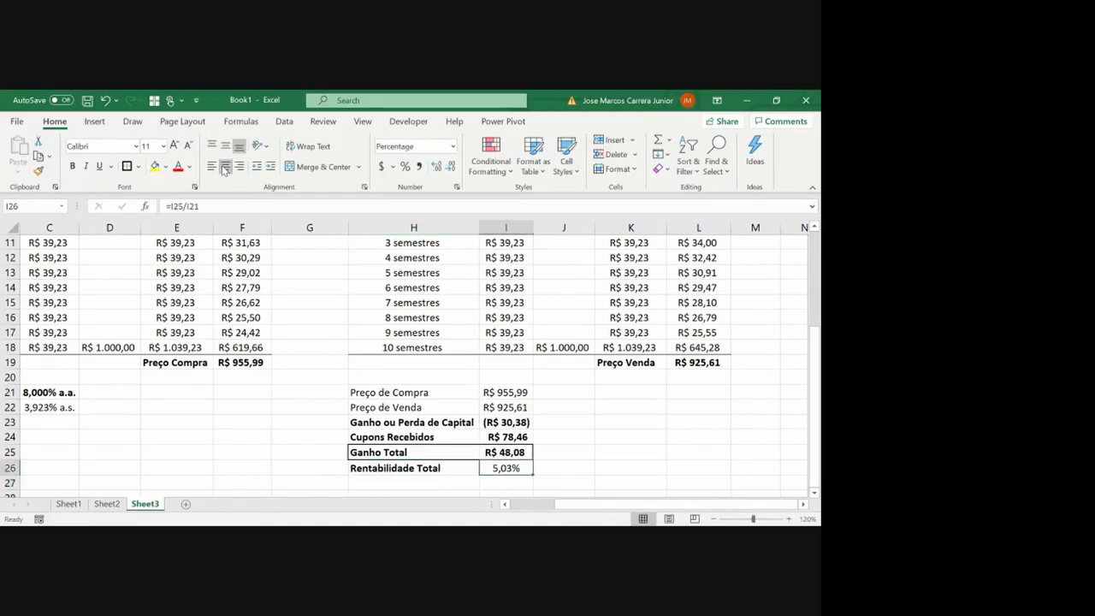
{"action": "key", "text": "ctrl+b"}
{"action": "key", "text": "shift+Left"}
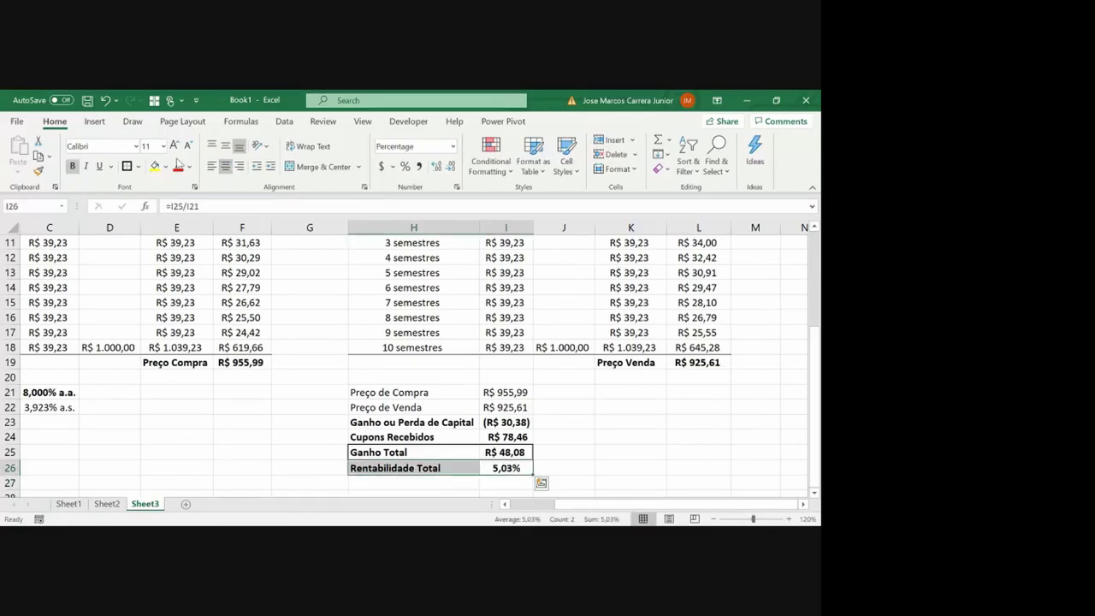
{"action": "left_click", "coordinate": [126, 166]}
{"action": "key", "text": "Down"}
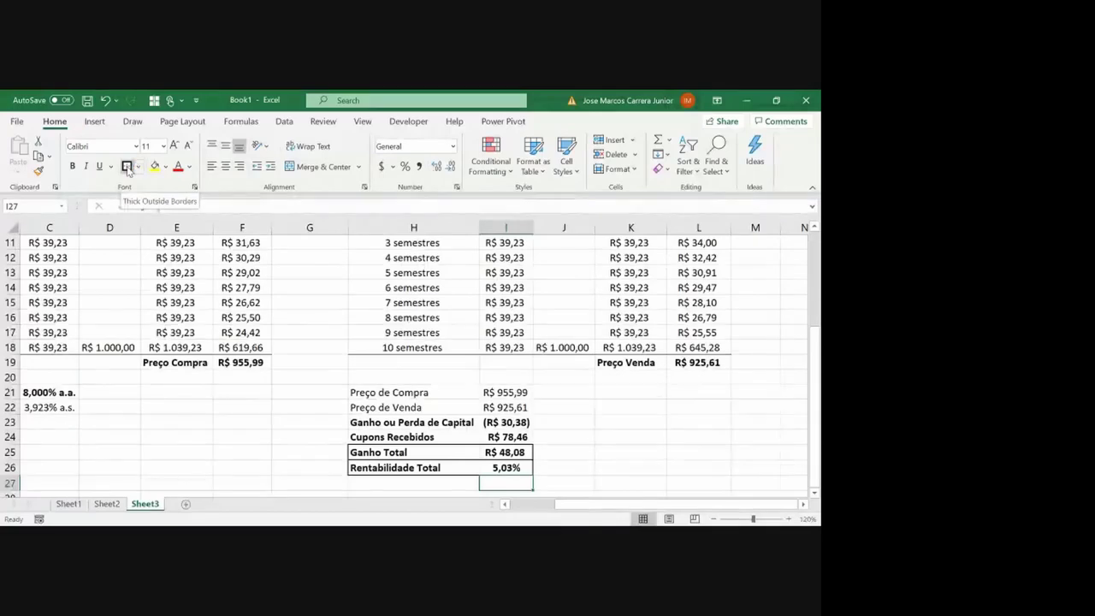
{"action": "left_click", "coordinate": [128, 166]}
{"action": "left_click", "coordinate": [127, 166]}
{"action": "left_click", "coordinate": [128, 167]}
{"action": "left_click", "coordinate": [128, 166]}
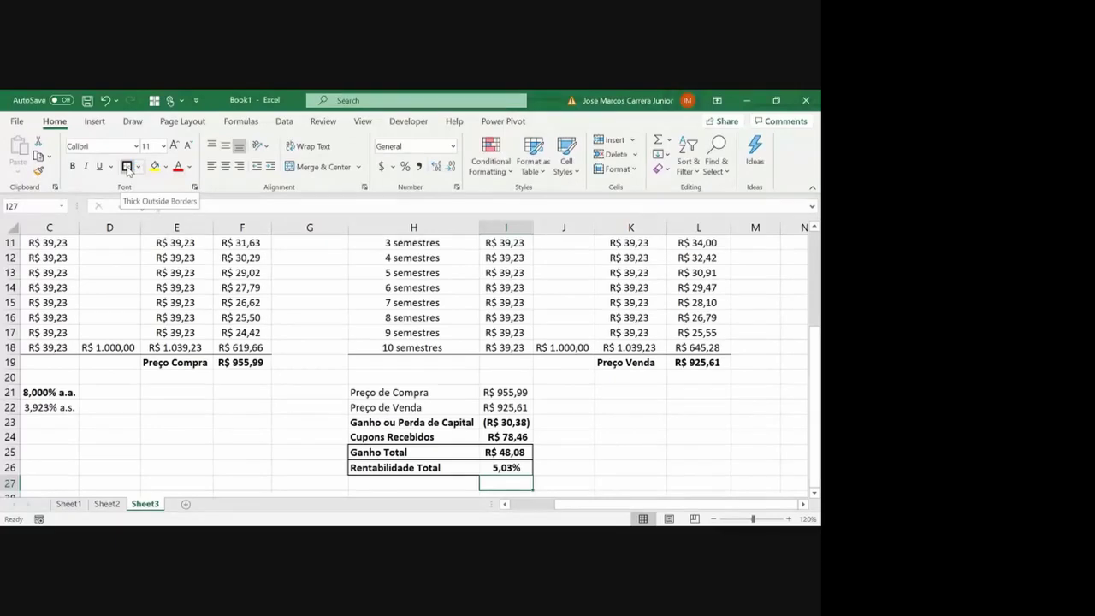
{"action": "left_click", "coordinate": [127, 166]}
{"action": "left_click", "coordinate": [128, 166]}
Review the purchase table's yield in F5, first coupon in C7 and the present value formula in F7 with its halved semester exponent
{"action": "left_click", "coordinate": [198, 273]}
{"action": "key", "text": "ctrl+Up"}
{"action": "key", "text": "Right"}
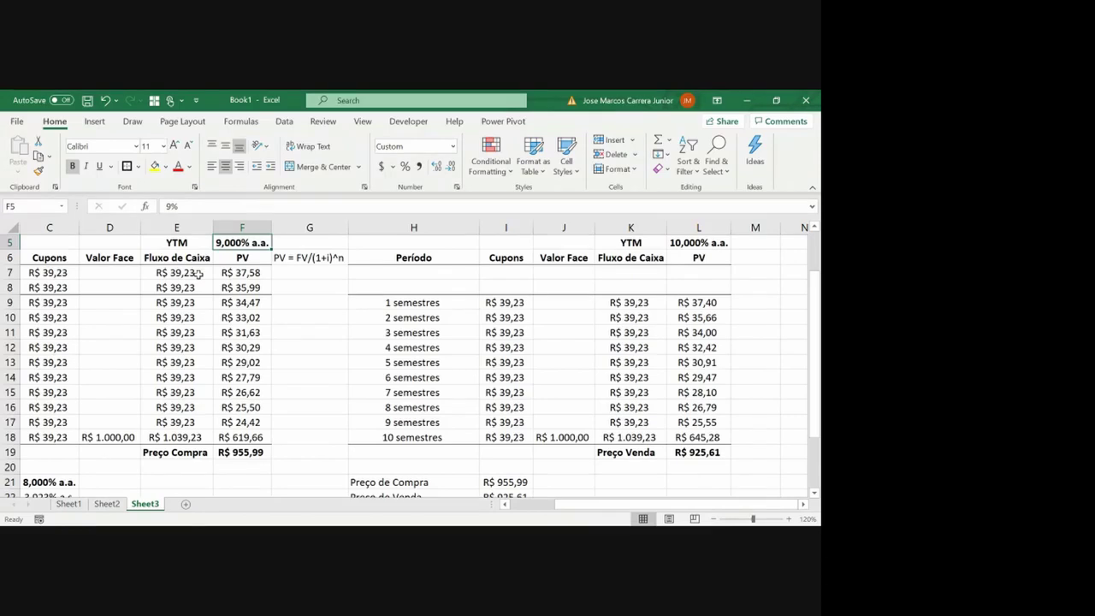
{"action": "key", "text": "Down"}
{"action": "key", "text": "Down"}
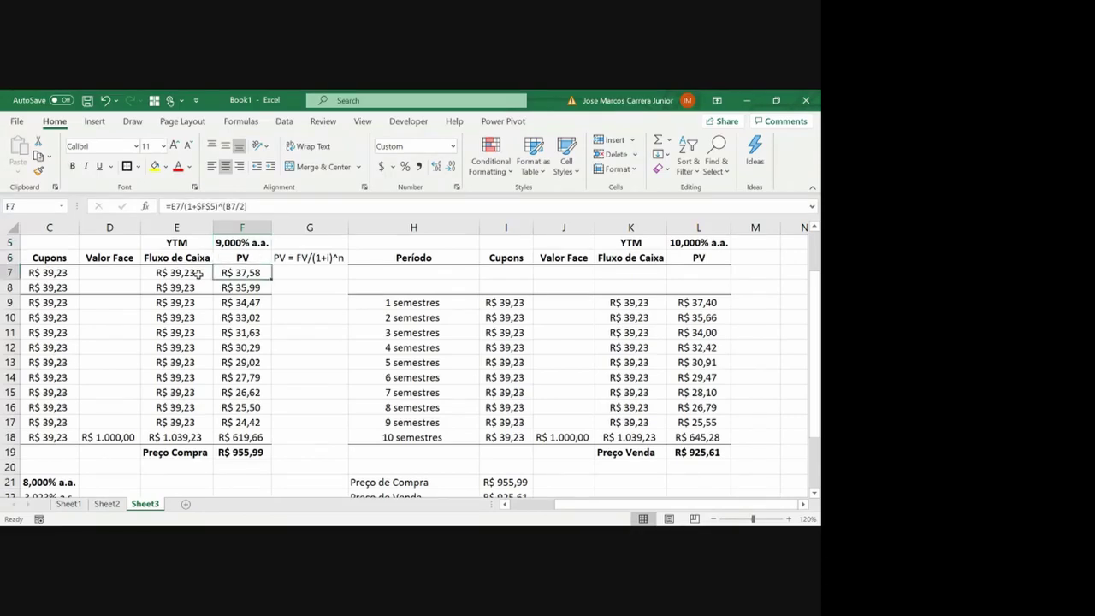
{"action": "key", "text": "Up"}
{"action": "key", "text": "Up"}
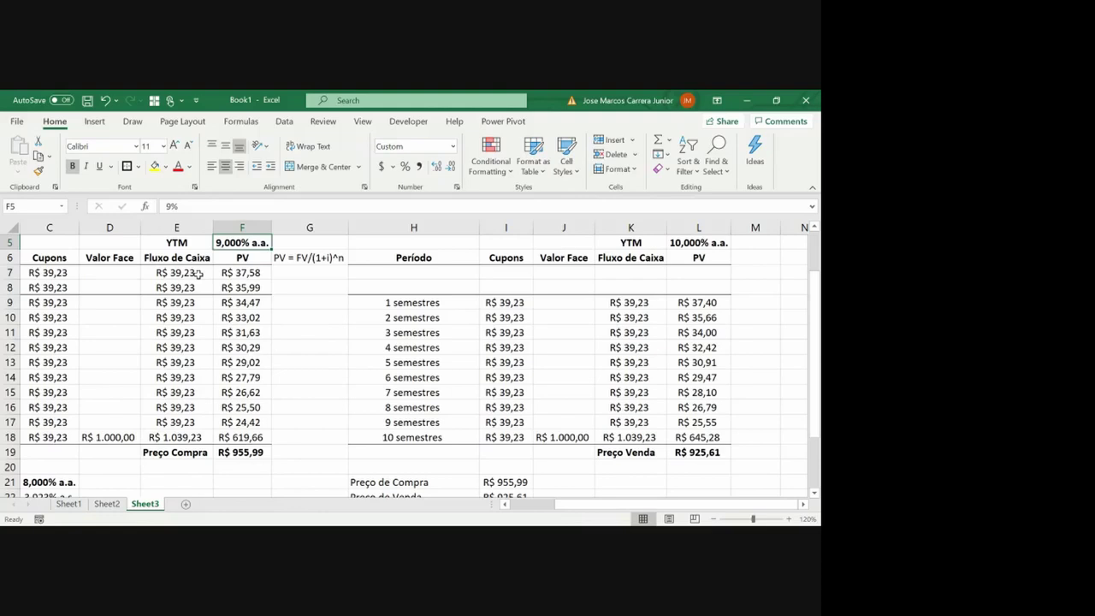
{"action": "key", "text": "Down"}
{"action": "key", "text": "Down"}
{"action": "key", "text": "Down"}
{"action": "key", "text": "Up"}
{"action": "key", "text": "Left"}
{"action": "key", "text": "Left"}
{"action": "key", "text": "Left"}
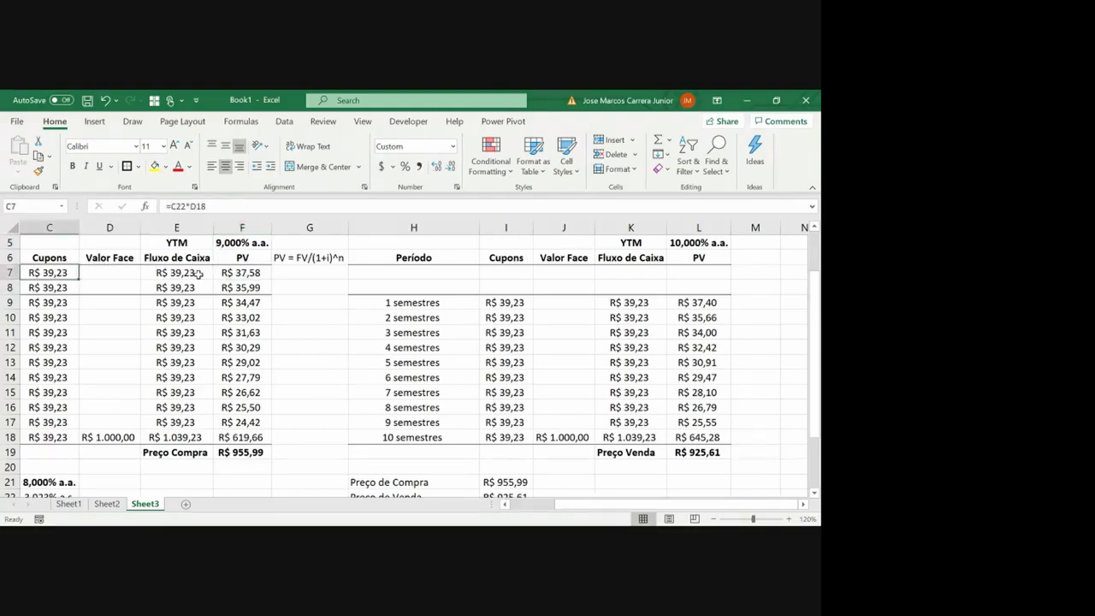
{"action": "key", "text": "Left"}
{"action": "key", "text": "Right"}
{"action": "key", "text": "Right"}
{"action": "key", "text": "Right"}
{"action": "key", "text": "Right"}
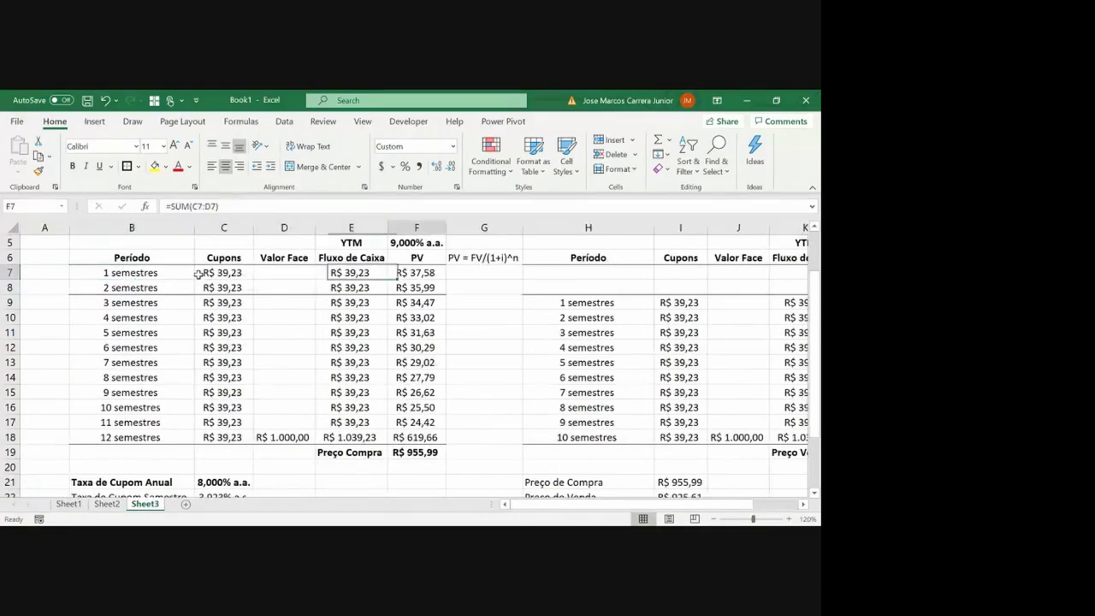
{"action": "key", "text": "Up"}
{"action": "key", "text": "Up"}
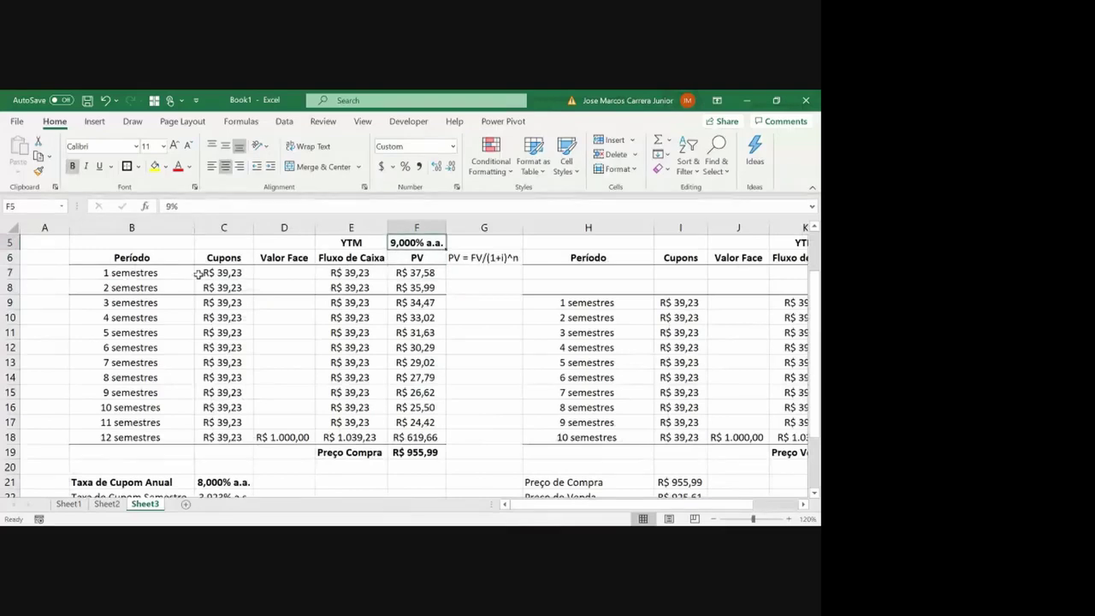
{"action": "key", "text": "Down"}
{"action": "key", "text": "Down"}
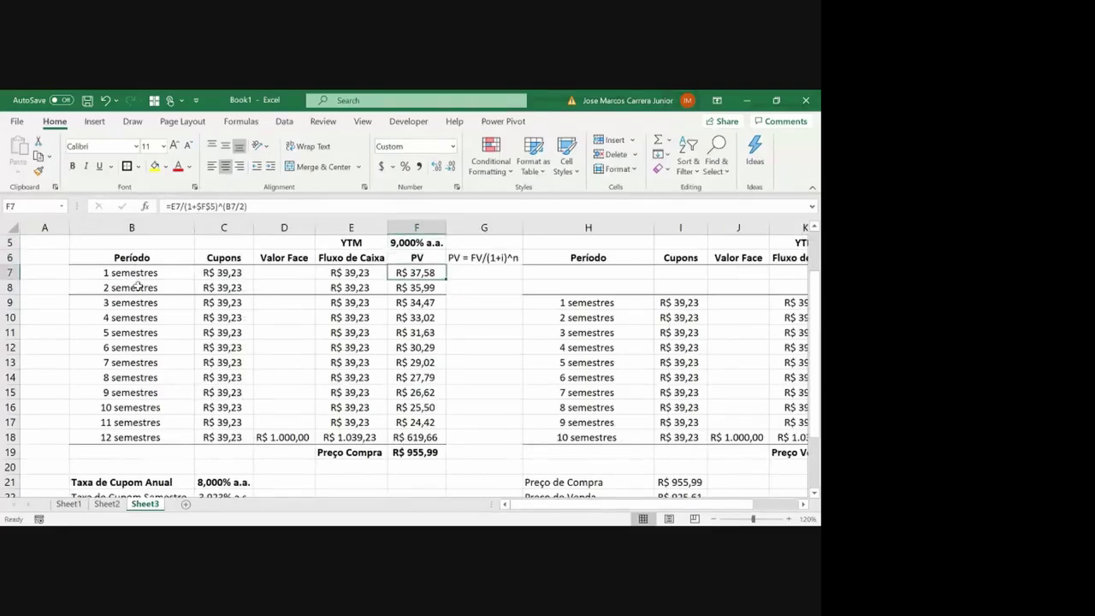
{"action": "left_click", "coordinate": [232, 208]}
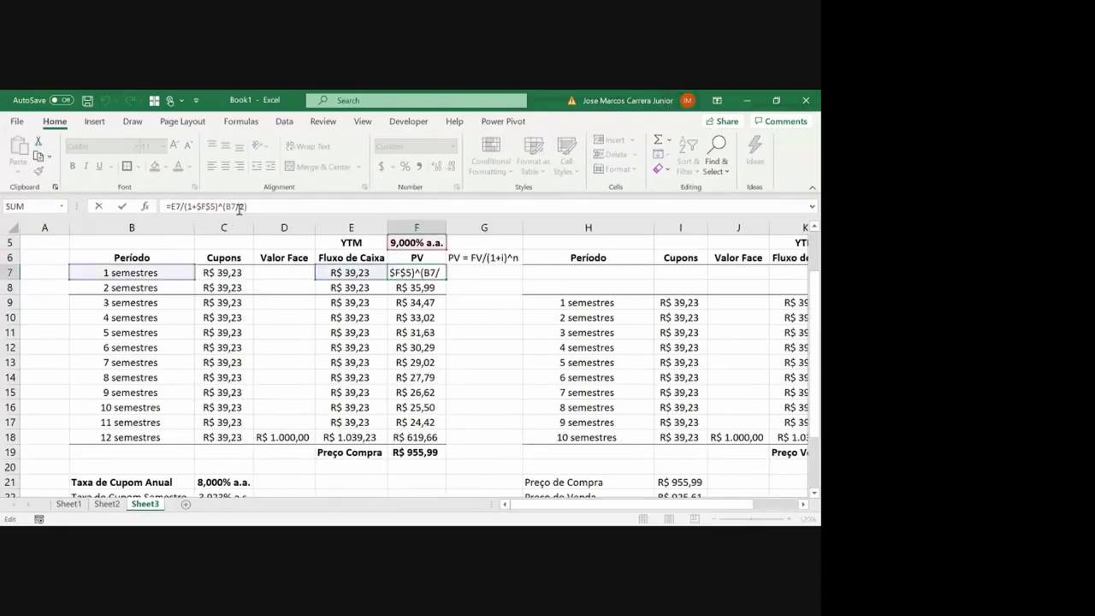
{"action": "key", "text": "Return"}
Insert a blank column before Cupons and rename the period header in B6 as Período Semestre
{"action": "left_click", "coordinate": [221, 226]}
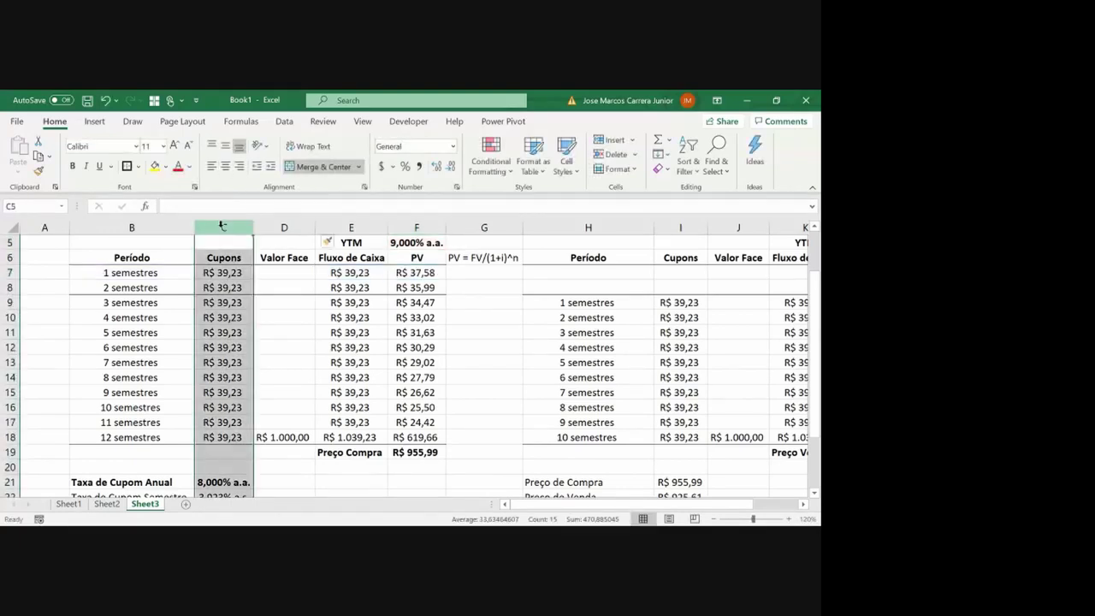
{"action": "key", "text": "ctrl+shift+equal"}
{"action": "key", "text": "Left"}
{"action": "key", "text": "Down"}
{"action": "key", "text": "F2"}
{"action": "type", "text": "Semestre"}
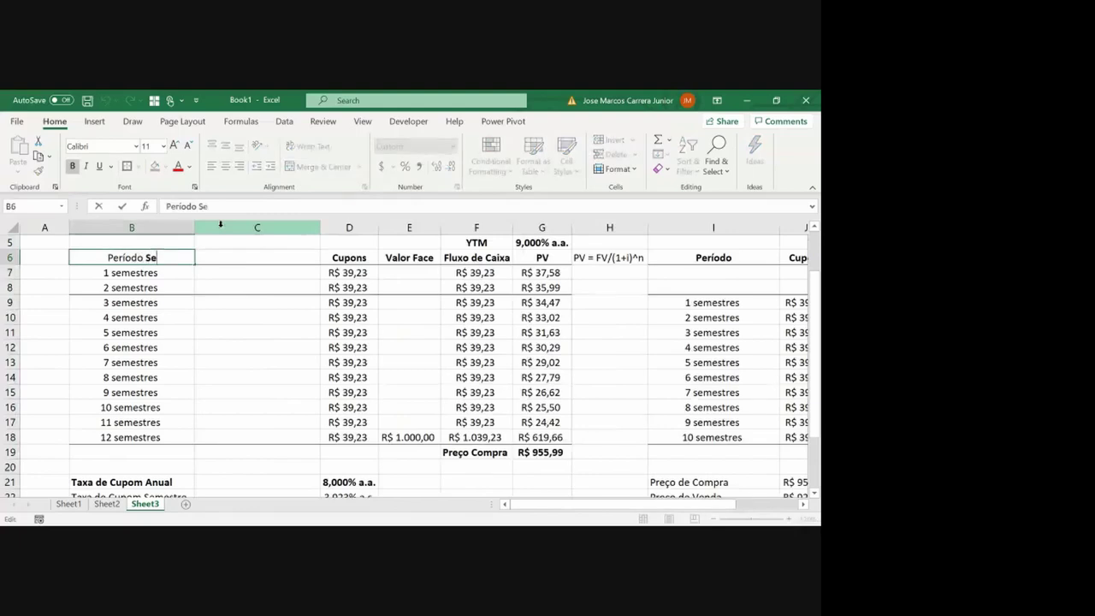
{"action": "key", "text": "Return"}
Copy the Período Semestre header into C6 and change its text to Período Anos
{"action": "key", "text": "Up"}
{"action": "key", "text": "ctrl+c"}
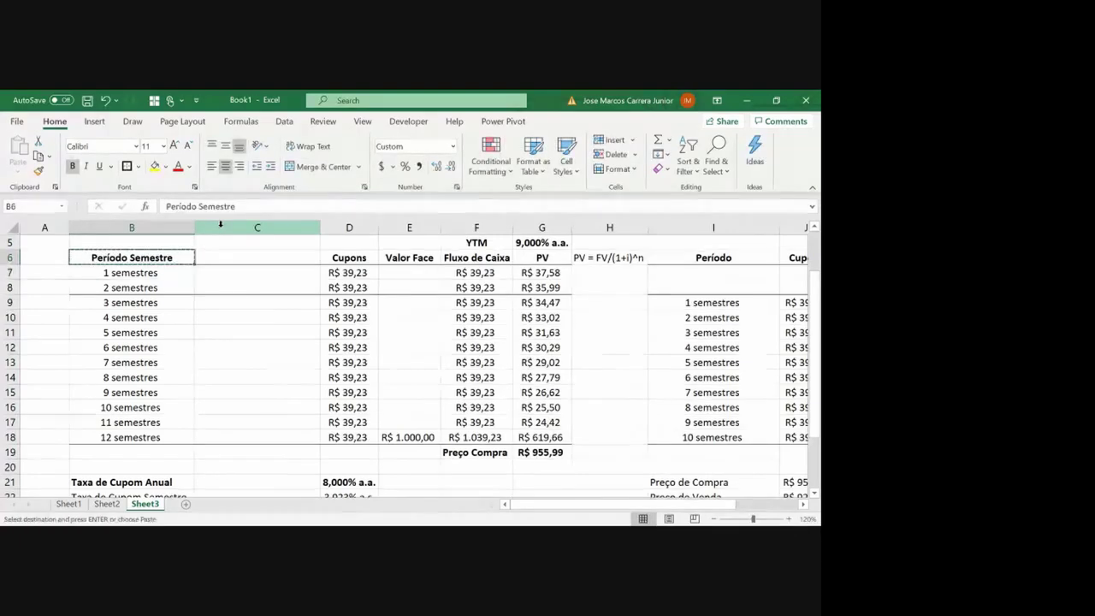
{"action": "key", "text": "Right"}
{"action": "key", "text": "ctrl+v"}
{"action": "key", "text": "F2"}
{"action": "key", "text": "BackSpace"}
{"action": "key", "text": "BackSpace"}
{"action": "key", "text": "BackSpace"}
{"action": "key", "text": "BackSpace"}
{"action": "key", "text": "BackSpace"}
{"action": "key", "text": "BackSpace"}
{"action": "key", "text": "BackSpace"}
{"action": "key", "text": "BackSpace"}
{"action": "key", "text": "BackSpace"}
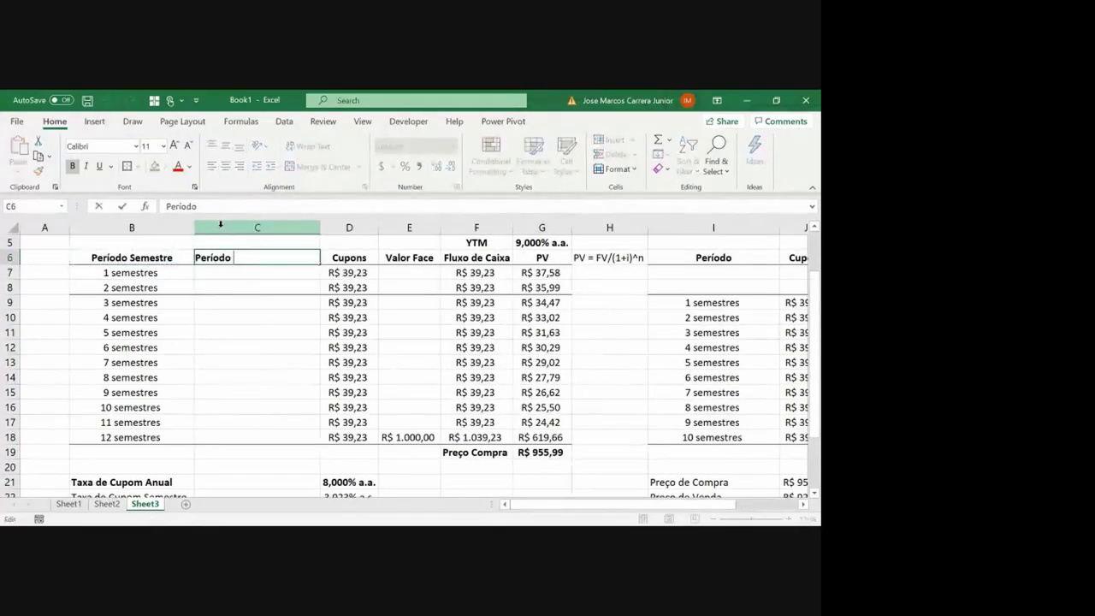
{"action": "type", "text": "Anos"}
{"action": "key", "text": "Return"}
Convert the first period to years in C7 by halving the semester number, =B7/2
{"action": "type", "text": "="}
{"action": "key", "text": "Left"}
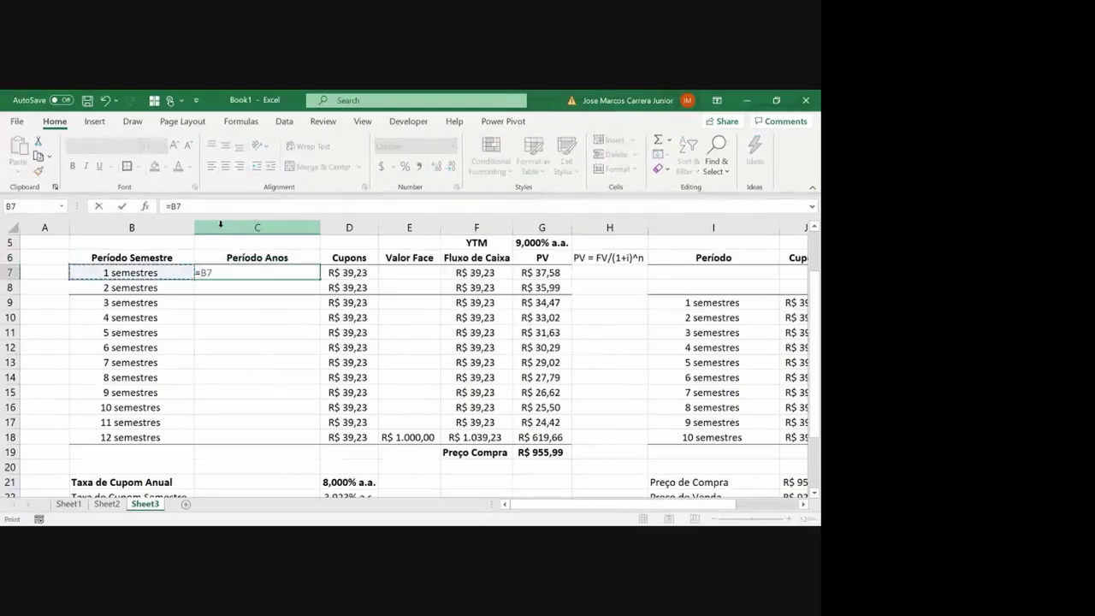
{"action": "type", "text": ";2"}
{"action": "key", "text": "Return"}
{"action": "key", "text": "Return"}
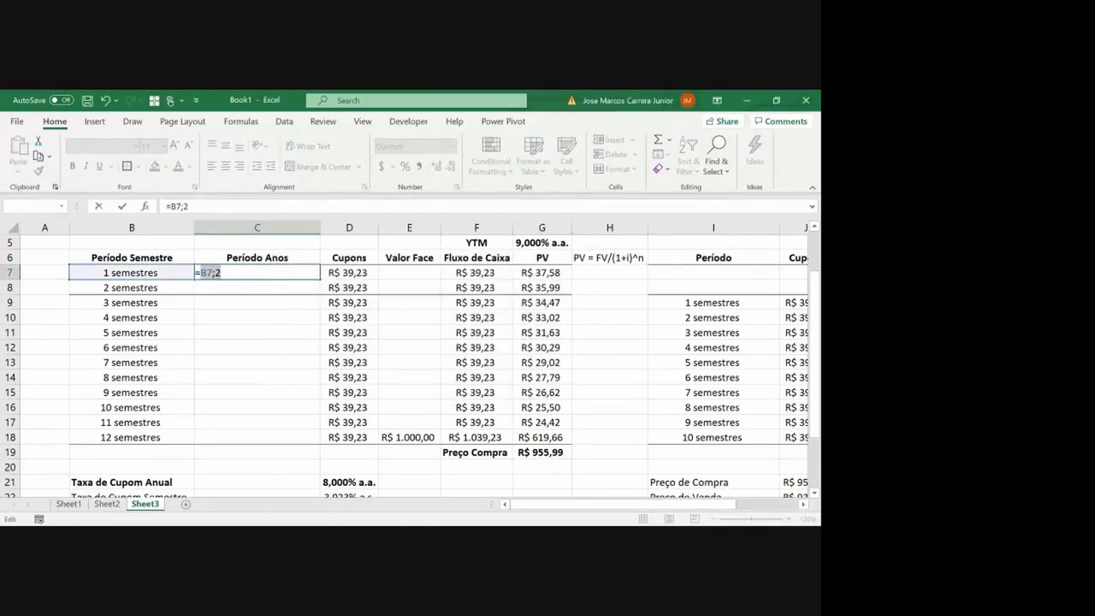
{"action": "left_click", "coordinate": [179, 206]}
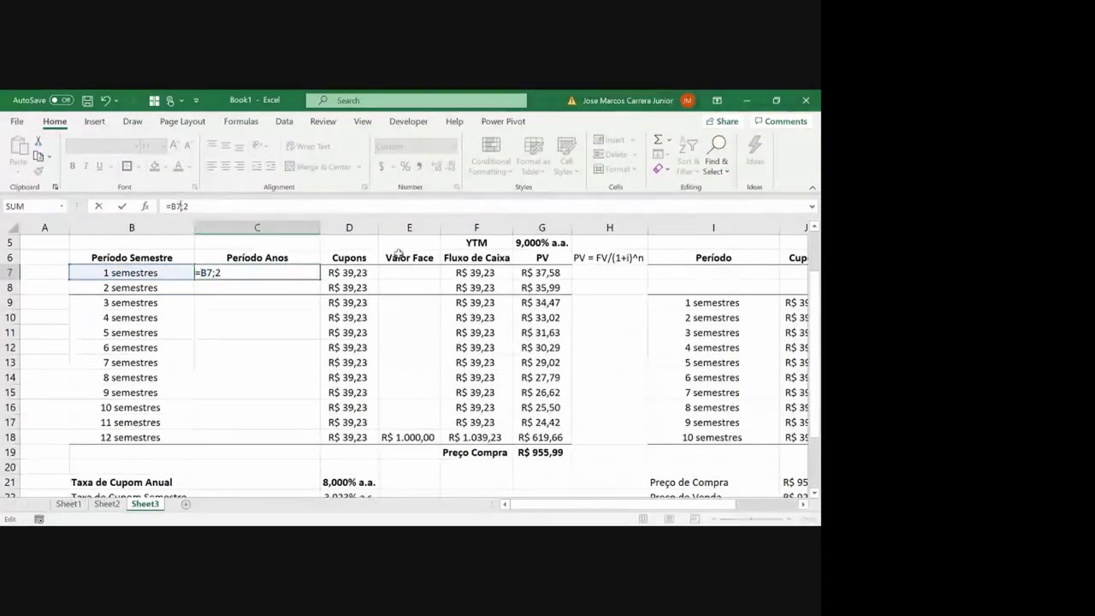
{"action": "key", "text": "Delete"}
{"action": "type", "text": "/"}
{"action": "key", "text": "ctrl+Return"}
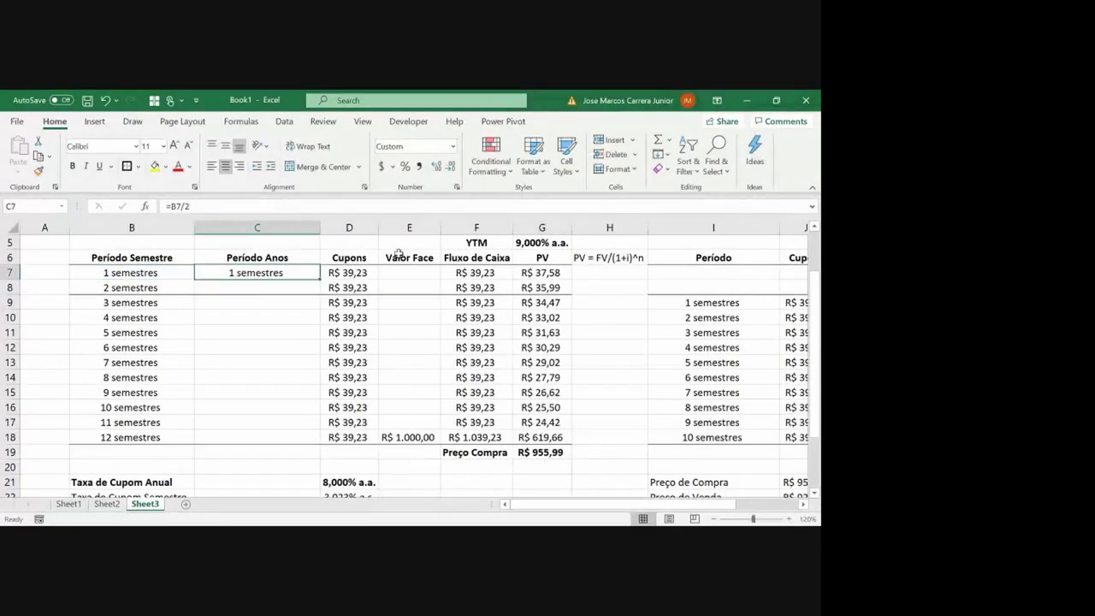
Copy the year conversion from C7 down through C18 and show the periods with one decimal place
{"action": "key", "text": "ctrl+c"}
{"action": "key", "text": "Down"}
{"action": "key", "text": "Down"}
{"action": "key", "text": "Down"}
{"action": "key", "text": "Down"}
{"action": "key", "text": "Down"}
{"action": "key", "text": "Down"}
{"action": "key", "text": "Down"}
{"action": "key", "text": "Down"}
{"action": "key", "text": "Down"}
{"action": "key", "text": "Down"}
{"action": "key", "text": "Down"}
{"action": "key", "text": "shift+Up"}
{"action": "key", "text": "shift+Up"}
{"action": "key", "text": "shift+Up"}
{"action": "key", "text": "shift+Up"}
{"action": "key", "text": "shift+Up"}
{"action": "key", "text": "shift+Up"}
{"action": "key", "text": "shift+Up"}
{"action": "key", "text": "shift+Up"}
{"action": "key", "text": "shift+Up"}
{"action": "key", "text": "shift+Up"}
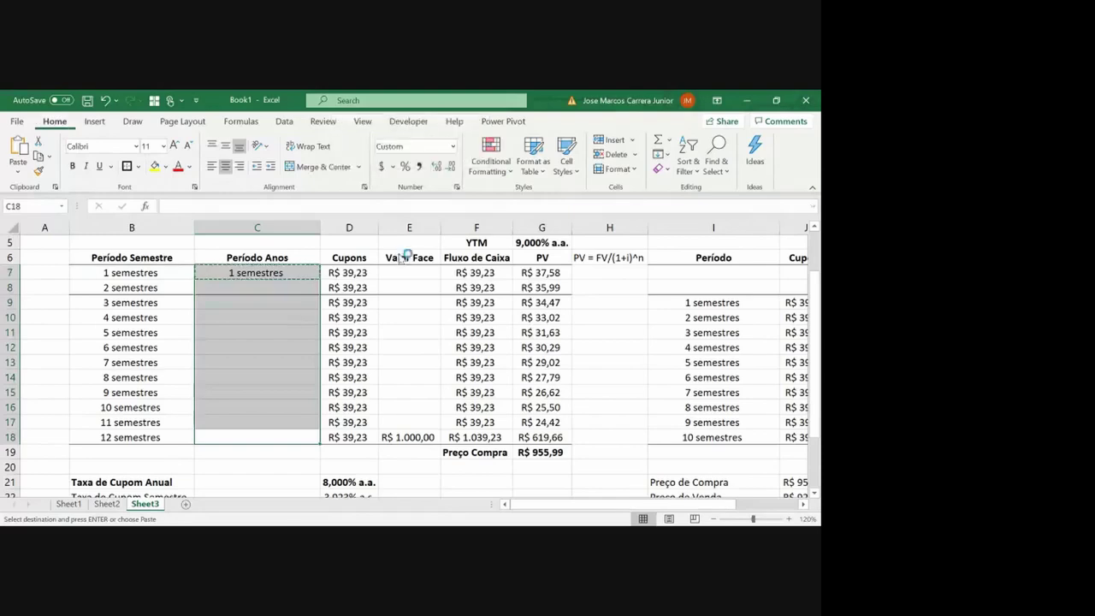
{"action": "key", "text": "shift+Up"}
{"action": "key", "text": "ctrl+v"}
{"action": "left_click", "coordinate": [433, 166]}
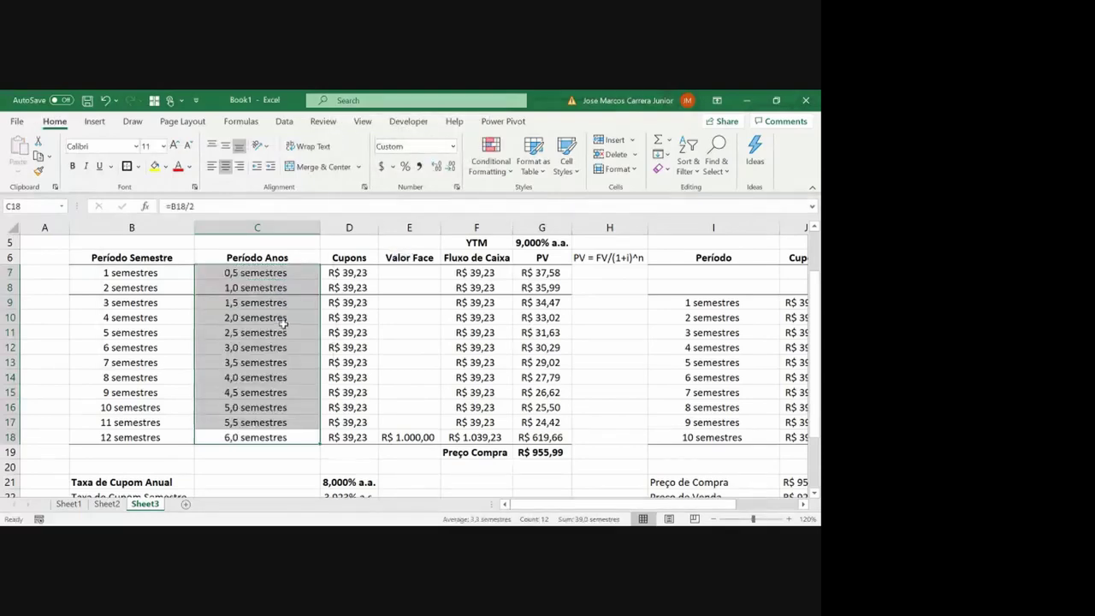
{"action": "right_click", "coordinate": [282, 323]}
{"action": "left_click", "coordinate": [318, 435]}
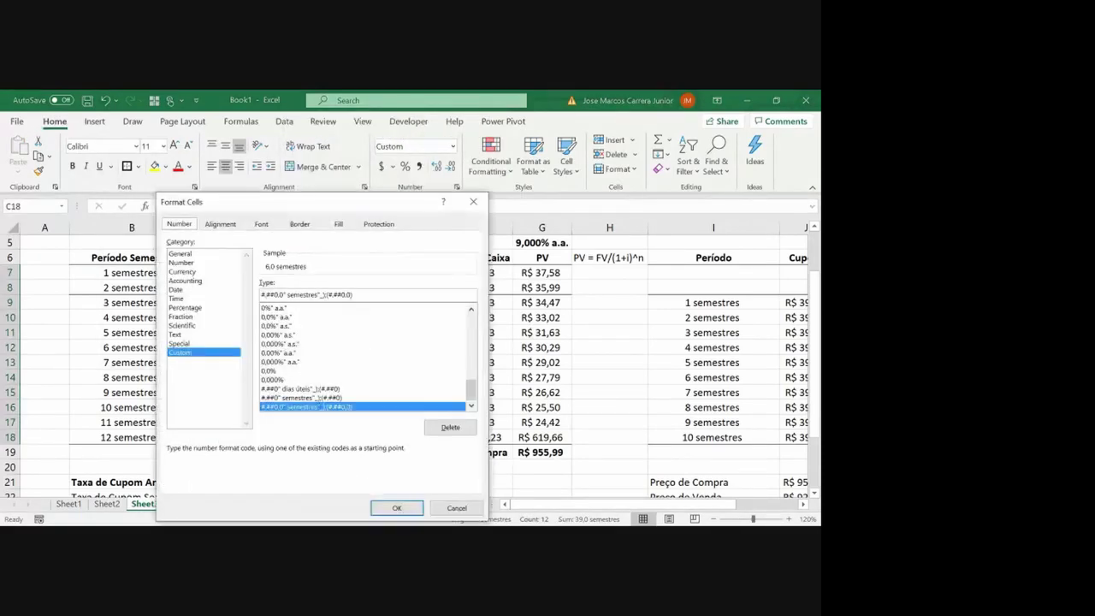
{"action": "left_click", "coordinate": [180, 263]}
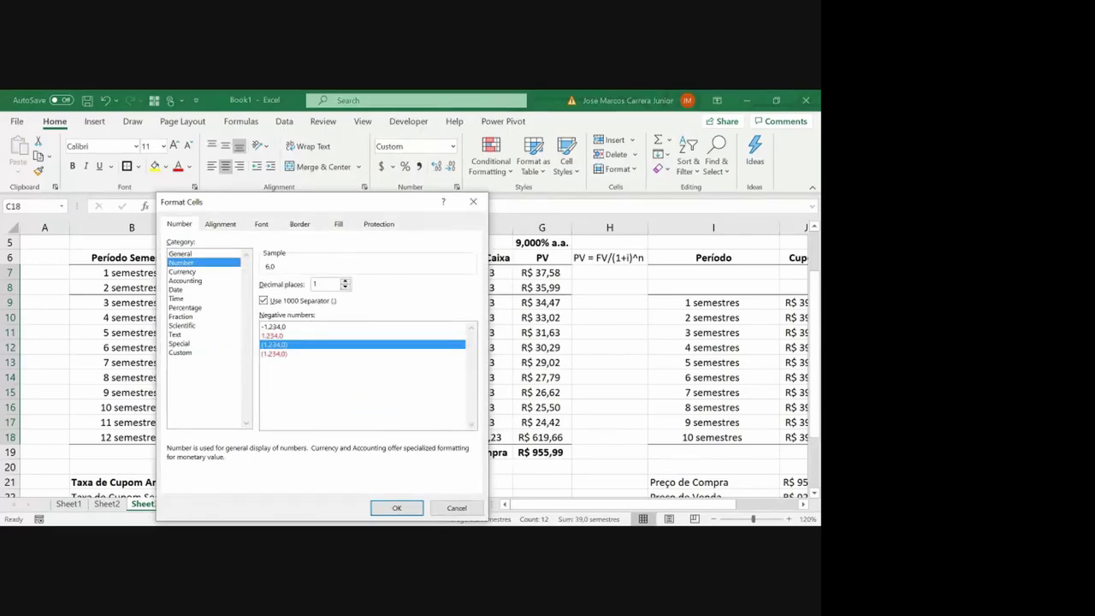
{"action": "left_click", "coordinate": [396, 507]}
Replace the semestres suffix with anos in the custom number format of C7:C18 and autofit column C
{"action": "right_click", "coordinate": [233, 291]}
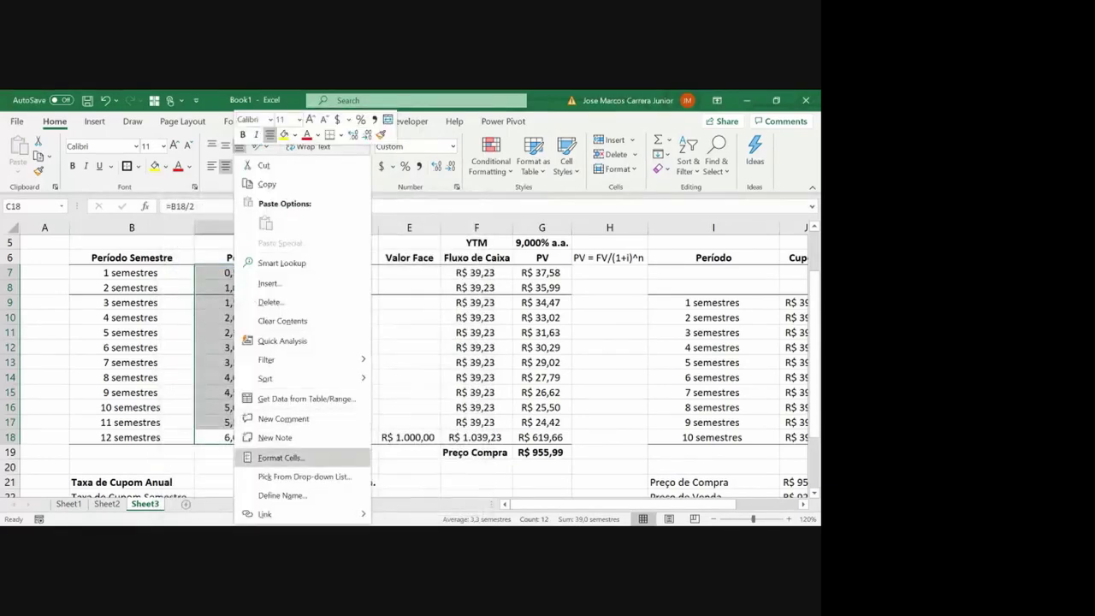
{"action": "left_click", "coordinate": [282, 458]}
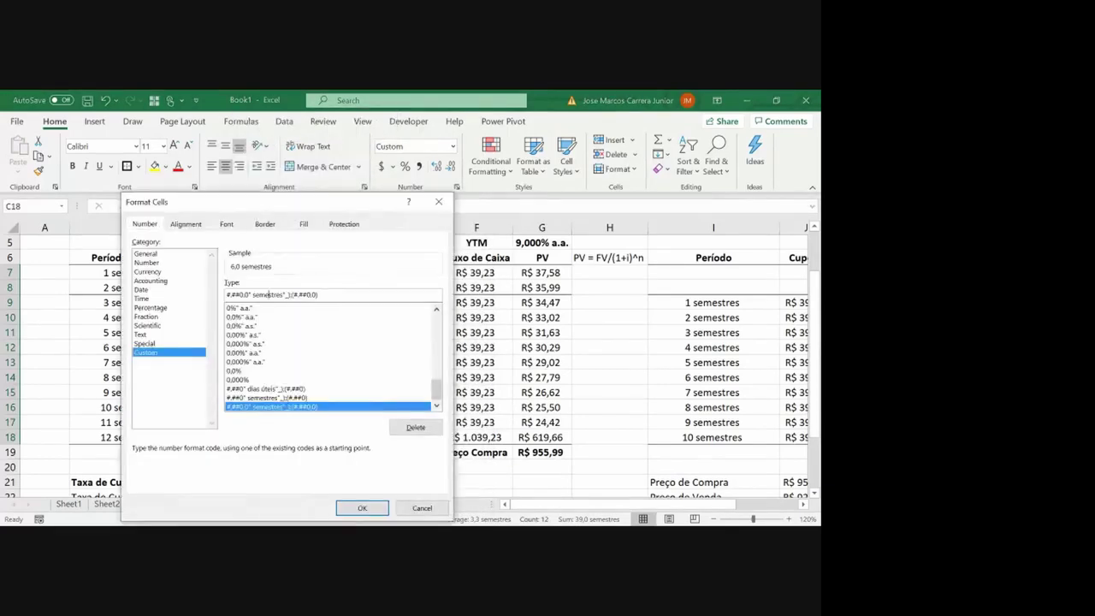
{"action": "key", "text": "BackSpace"}
{"action": "key", "text": "BackSpace"}
{"action": "key", "text": "BackSpace"}
{"action": "key", "text": "BackSpace"}
{"action": "key", "text": "BackSpace"}
{"action": "key", "text": "BackSpace"}
{"action": "key", "text": "BackSpace"}
{"action": "key", "text": "BackSpace"}
{"action": "key", "text": "BackSpace"}
{"action": "type", "text": "an"}
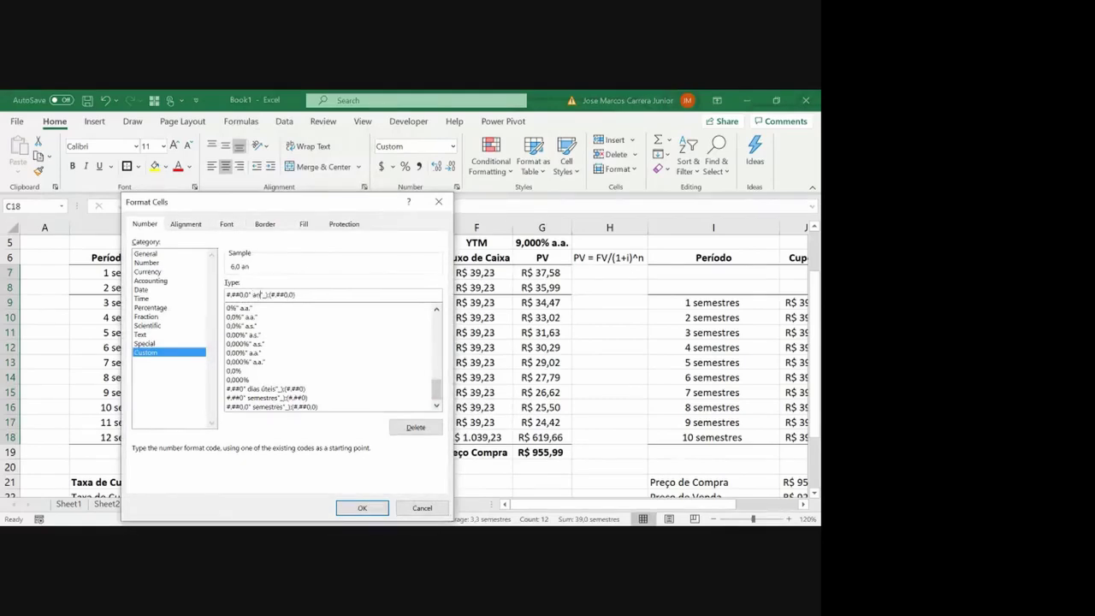
{"action": "type", "text": "os"}
{"action": "key", "text": "Return"}
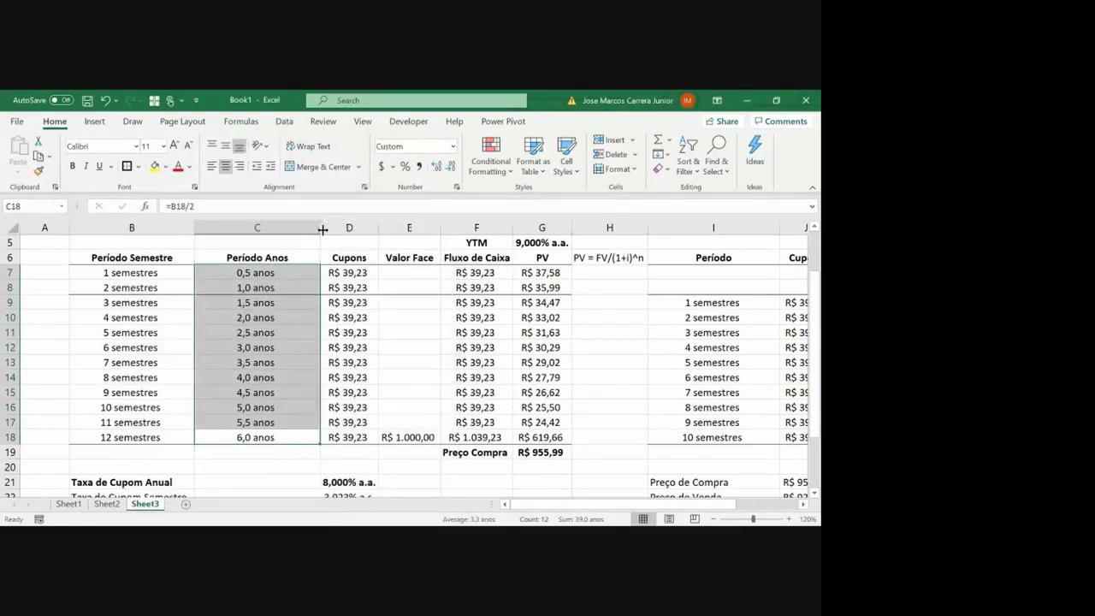
{"action": "double_click", "coordinate": [322, 230]}
Change the first present value formula in G7 to use the period in years, =F7/(1+$G$5)^(C7)
{"action": "left_click", "coordinate": [483, 272]}
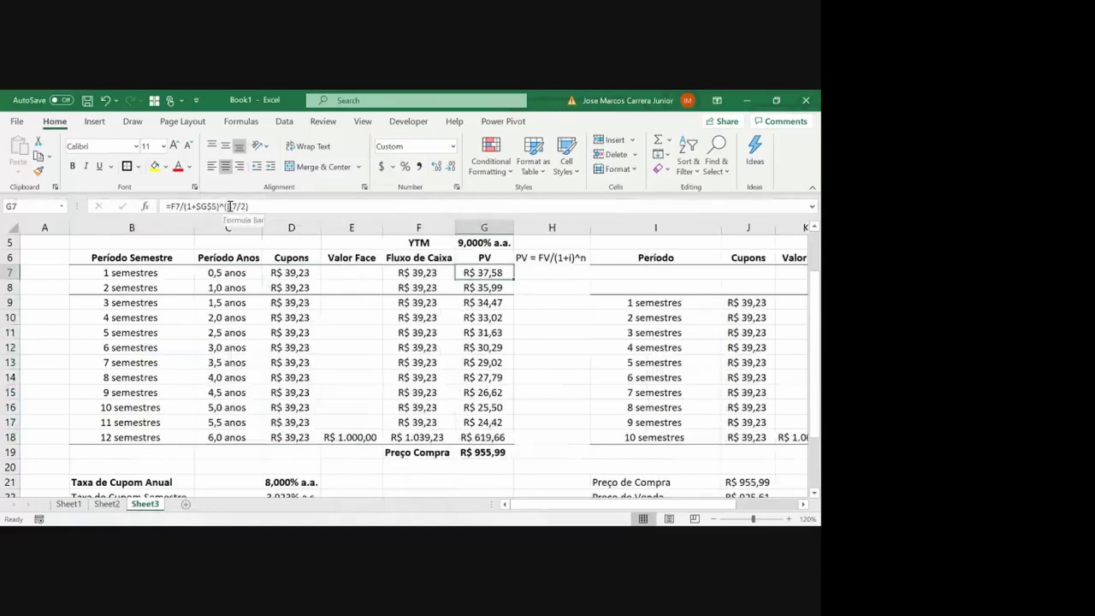
{"action": "left_click", "coordinate": [229, 206]}
{"action": "key", "text": "Delete"}
{"action": "key", "text": "Delete"}
{"action": "key", "text": "Delete"}
{"action": "key", "text": "Delete"}
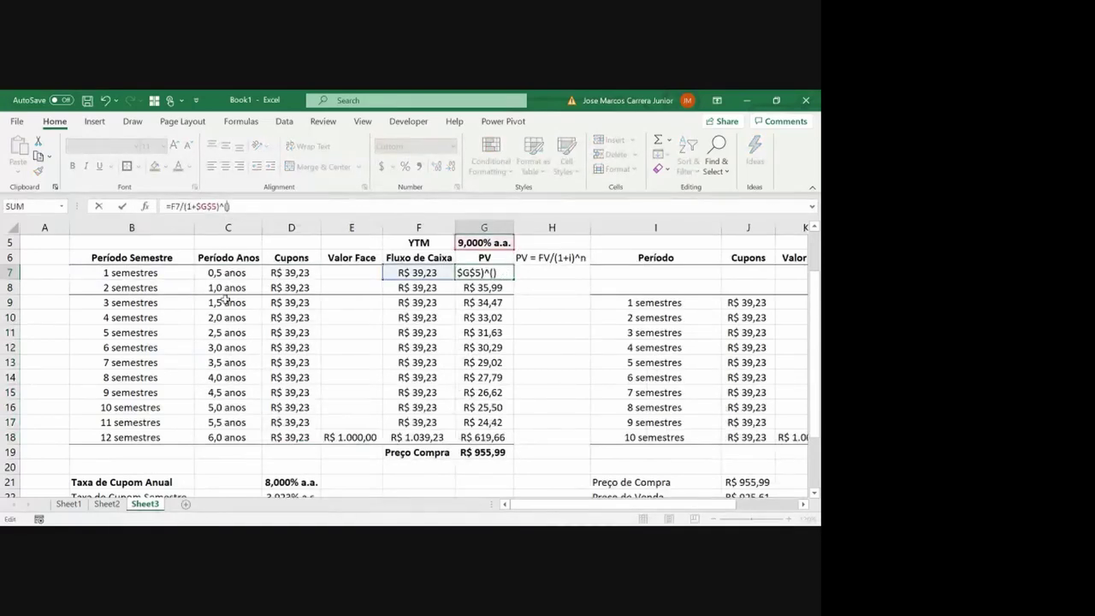
{"action": "left_click", "coordinate": [227, 298]}
{"action": "key", "text": "Up"}
{"action": "key", "text": "Up"}
{"action": "key", "text": "Up"}
{"action": "key", "text": "Down"}
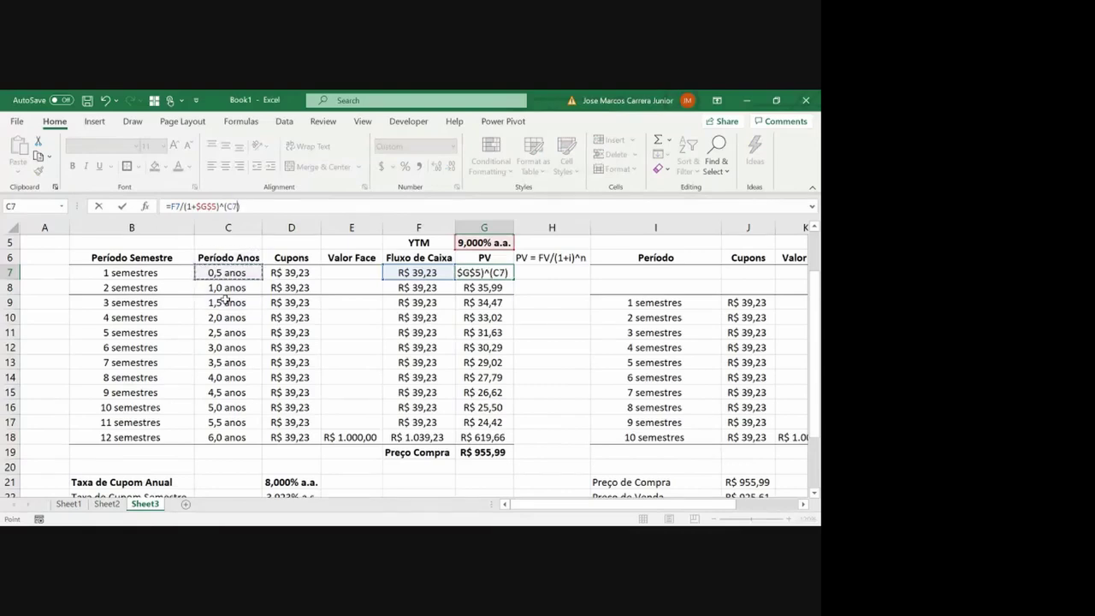
{"action": "key", "text": "ctrl+Return"}
Copy the present value formula from G7 down through G18
{"action": "key", "text": "ctrl+c"}
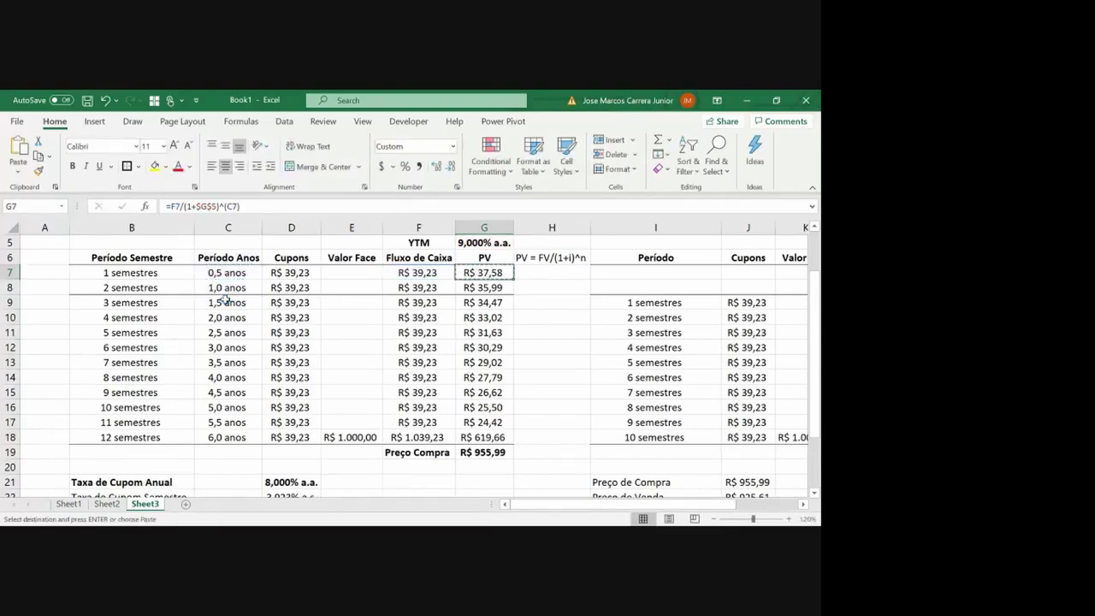
{"action": "key", "text": "ctrl+shift+Down"}
{"action": "key", "text": "shift+Up"}
{"action": "key", "text": "ctrl+v"}
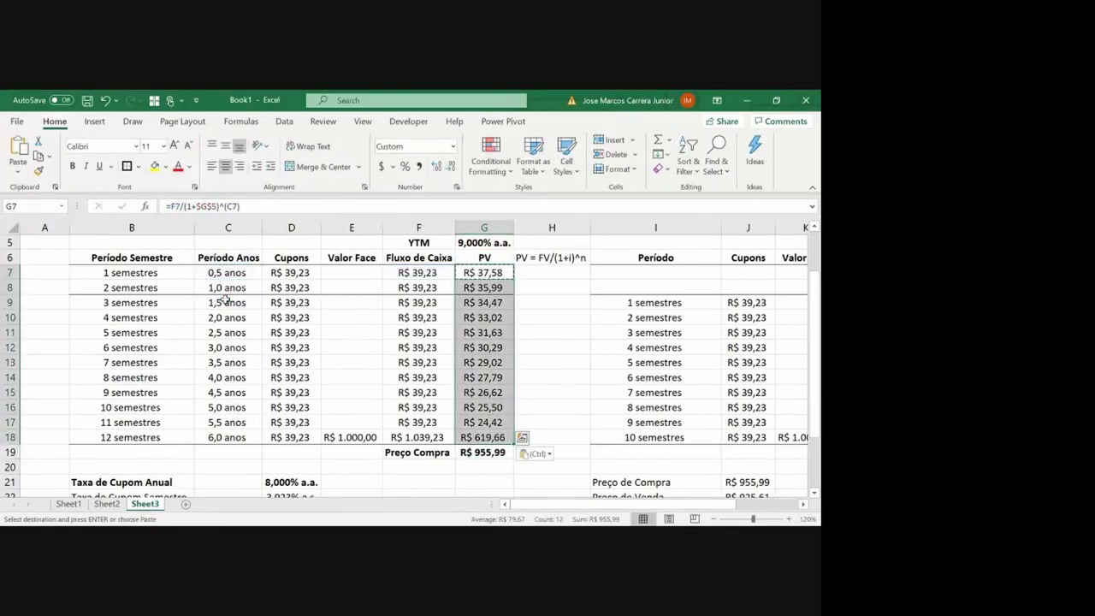
{"action": "key", "text": "Right"}
{"action": "key", "text": "Left"}
{"action": "key", "text": "Escape"}
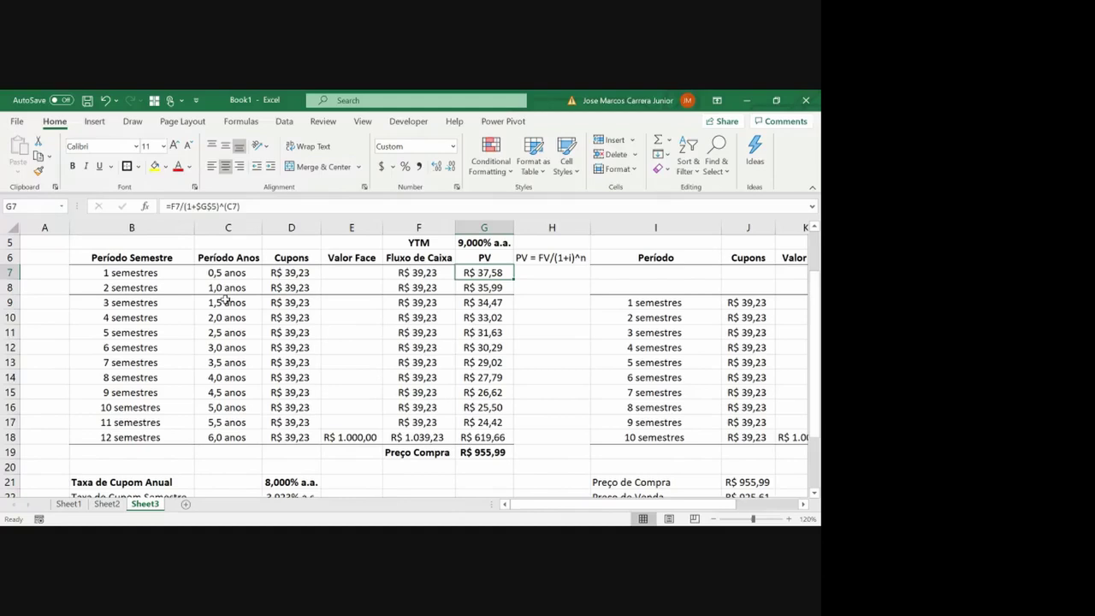
{"action": "key", "text": "Right"}
{"action": "key", "text": "Right"}
{"action": "key", "text": "Right"}
{"action": "key", "text": "Right"}
{"action": "key", "text": "Right"}
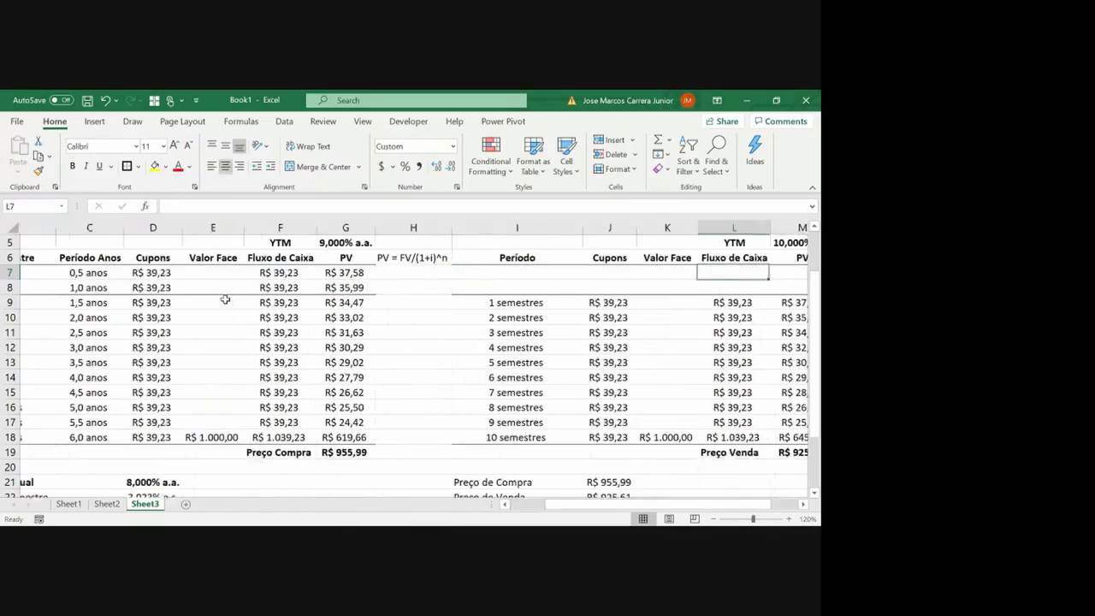
{"action": "key", "text": "Left"}
{"action": "key", "text": "Left"}
{"action": "key", "text": "Left"}
{"action": "key", "text": "Left"}
{"action": "key", "text": "Left"}
{"action": "key", "text": "Left"}
{"action": "key", "text": "Left"}
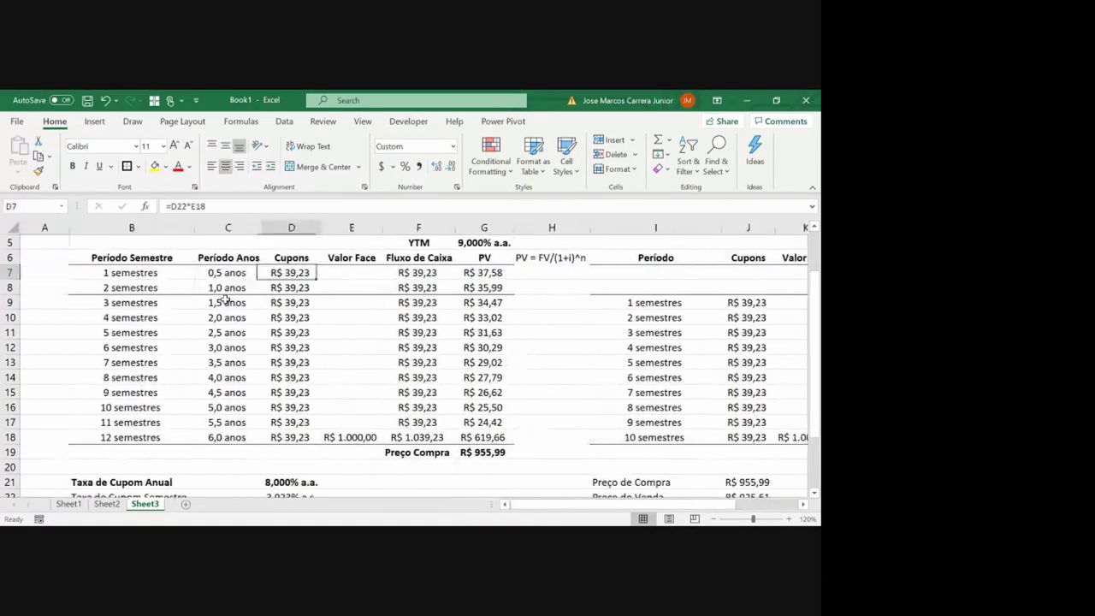
{"action": "key", "text": "Right"}
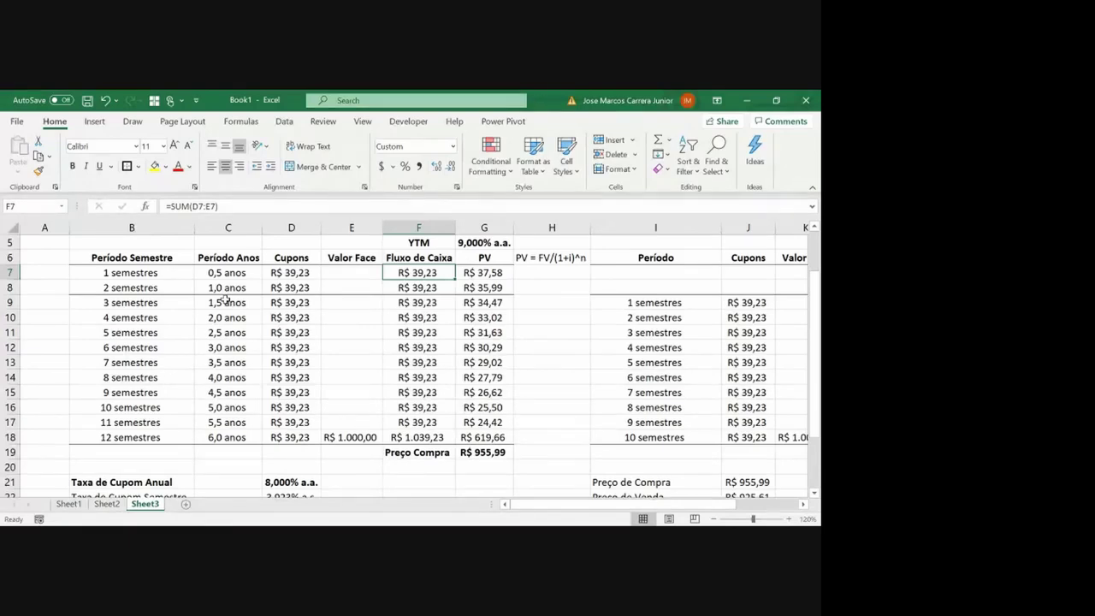
Insert a blank row above the table headers in row 6 and enter the label YTM s in F6
{"action": "key", "text": "Up"}
{"action": "key", "text": "Home"}
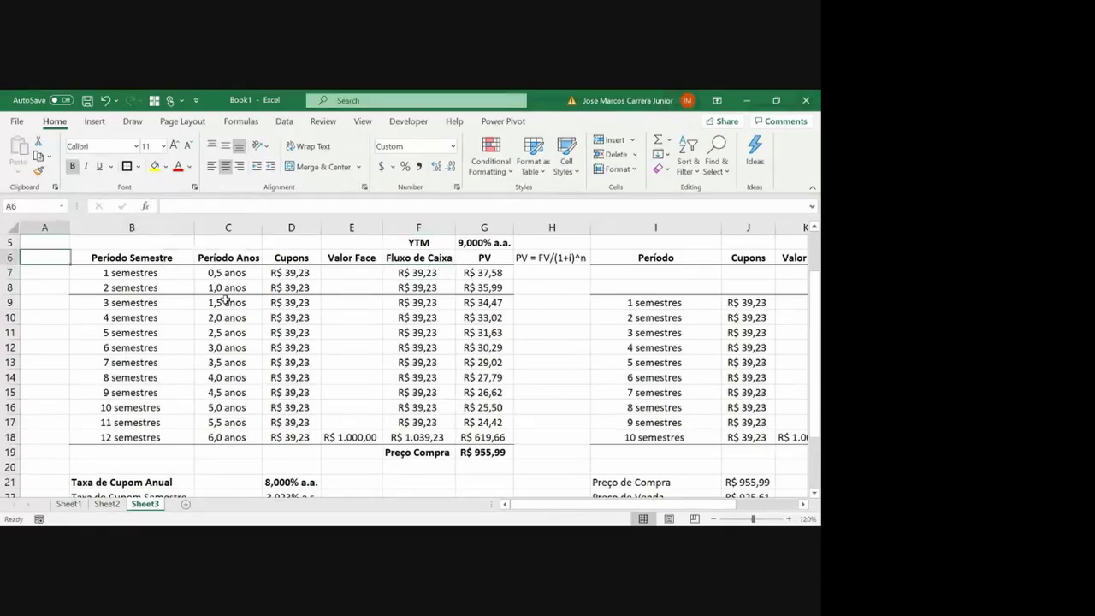
{"action": "key", "text": "shift+space"}
{"action": "key", "text": "ctrl+shift+plus"}
{"action": "key", "text": "Right"}
{"action": "key", "text": "Right"}
{"action": "key", "text": "Right"}
{"action": "key", "text": "Right"}
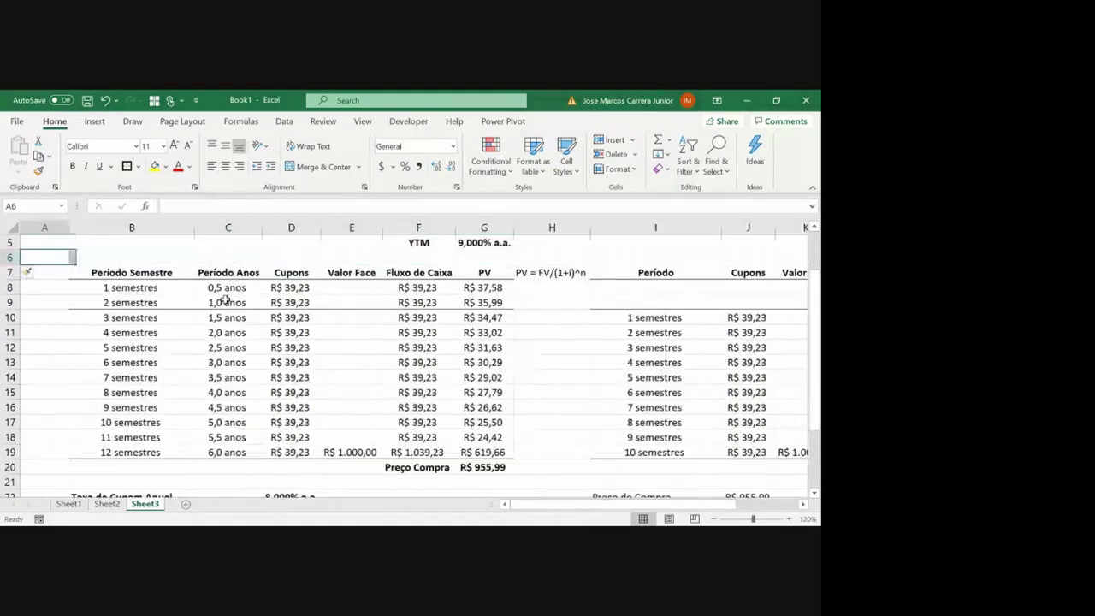
{"action": "key", "text": "Right"}
{"action": "type", "text": "YTM"}
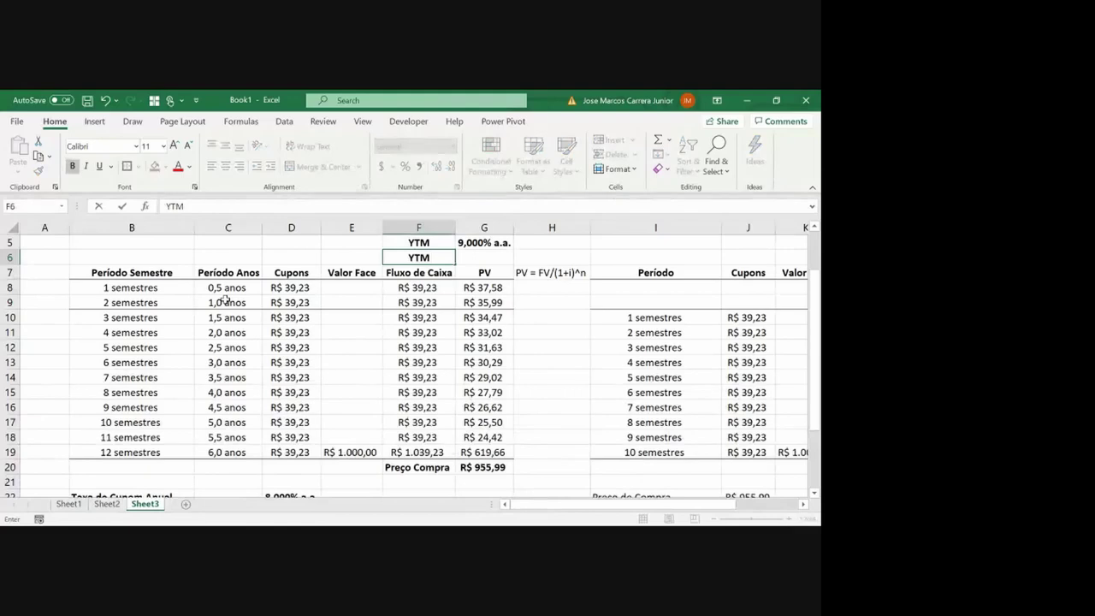
{"action": "type", "text": "s"}
Convert the annual YTM to a semiannual rate in G6 with =(1+G5)^0,5-1
{"action": "key", "text": "Tab"}
{"action": "type", "text": "=(1+"}
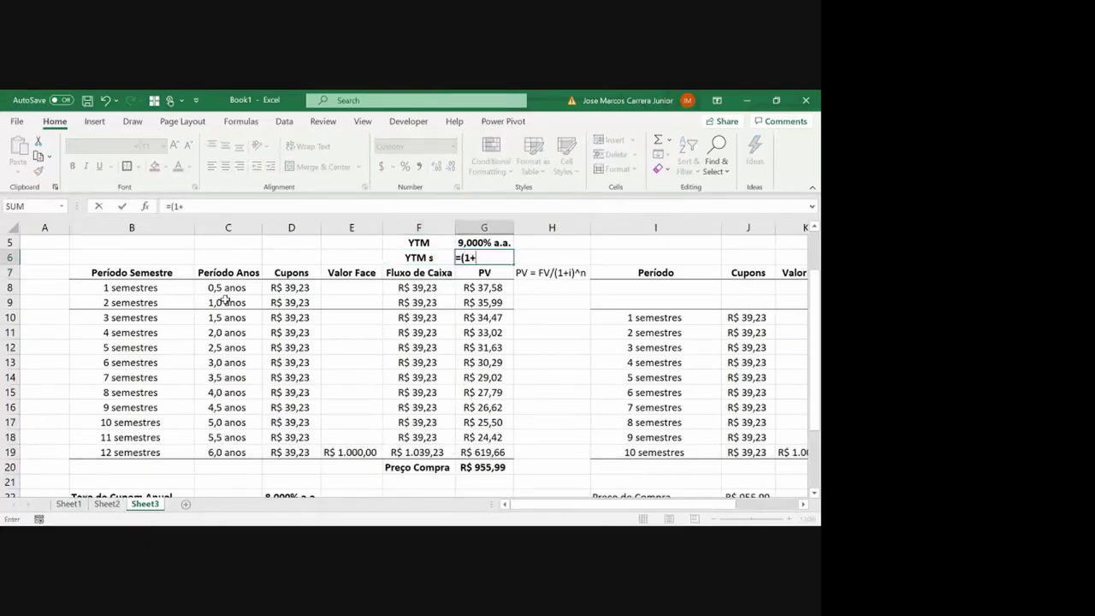
{"action": "key", "text": "Up"}
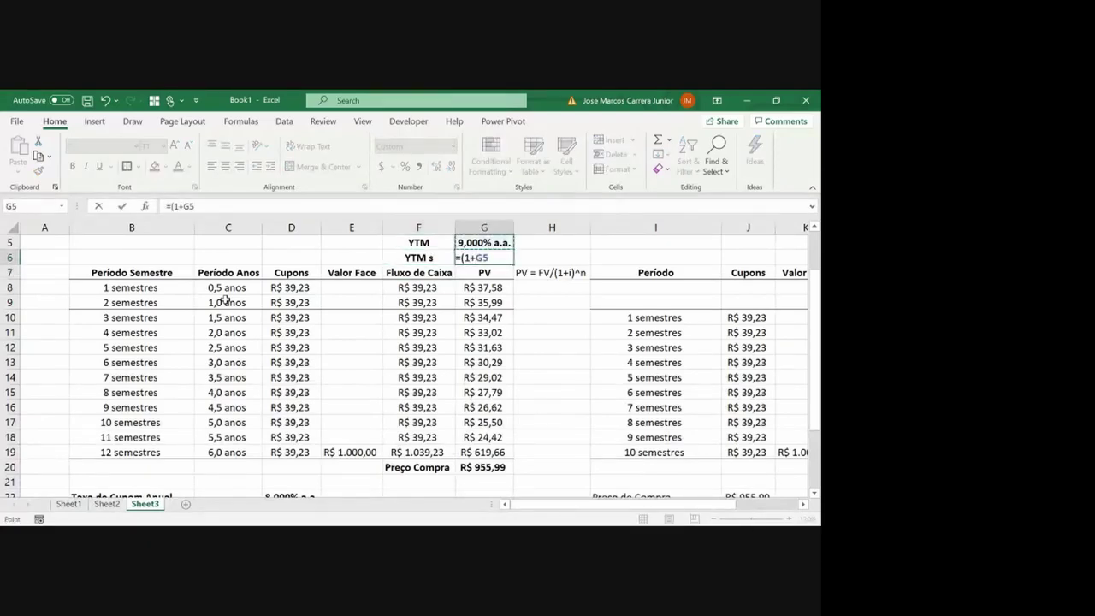
{"action": "type", "text": ")^0,5-1"}
{"action": "key", "text": "ctrl+Return"}
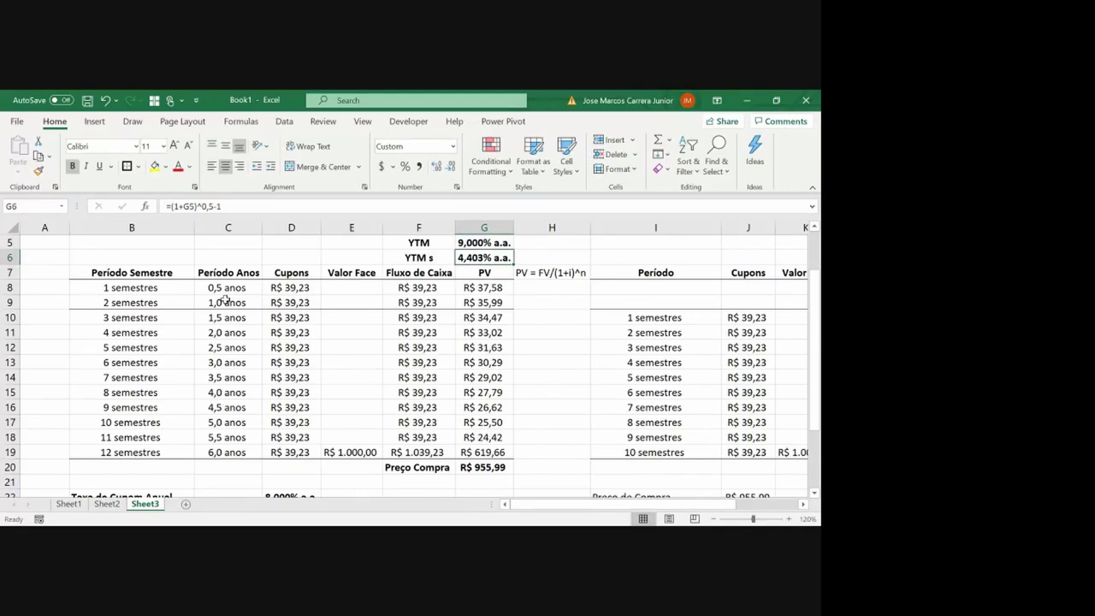
Change the formula in G8 to discount by the semiannual YTM and semester number, =F8/(1+$G$6)^(B8)
{"action": "key", "text": "Down"}
{"action": "key", "text": "Down"}
{"action": "key", "text": "F2"}
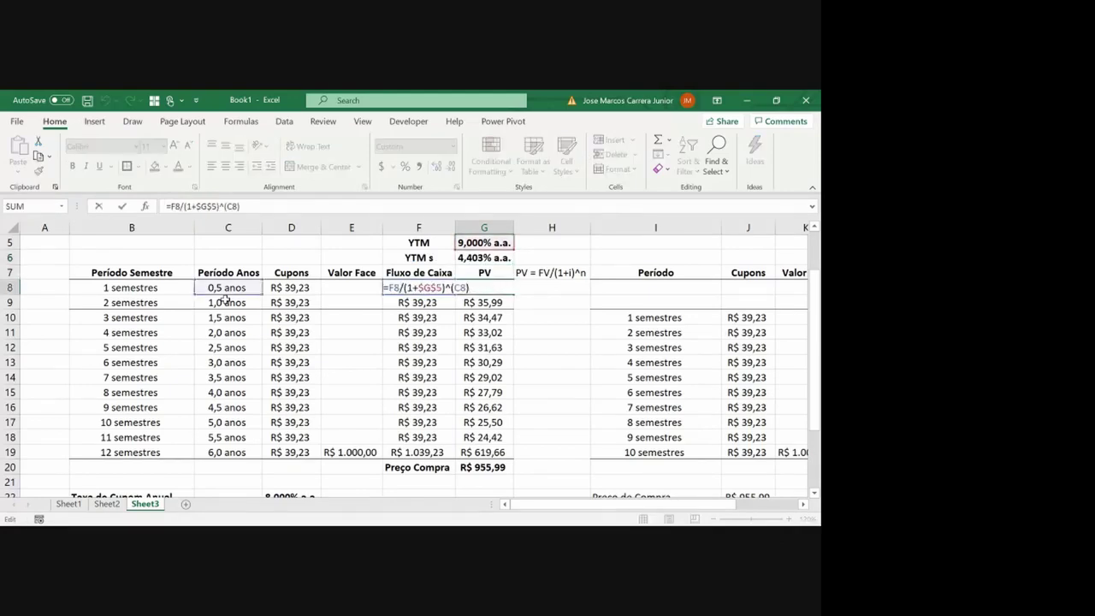
{"action": "left_click_drag", "start_coordinate": [455, 243], "coordinate": [472, 257]}
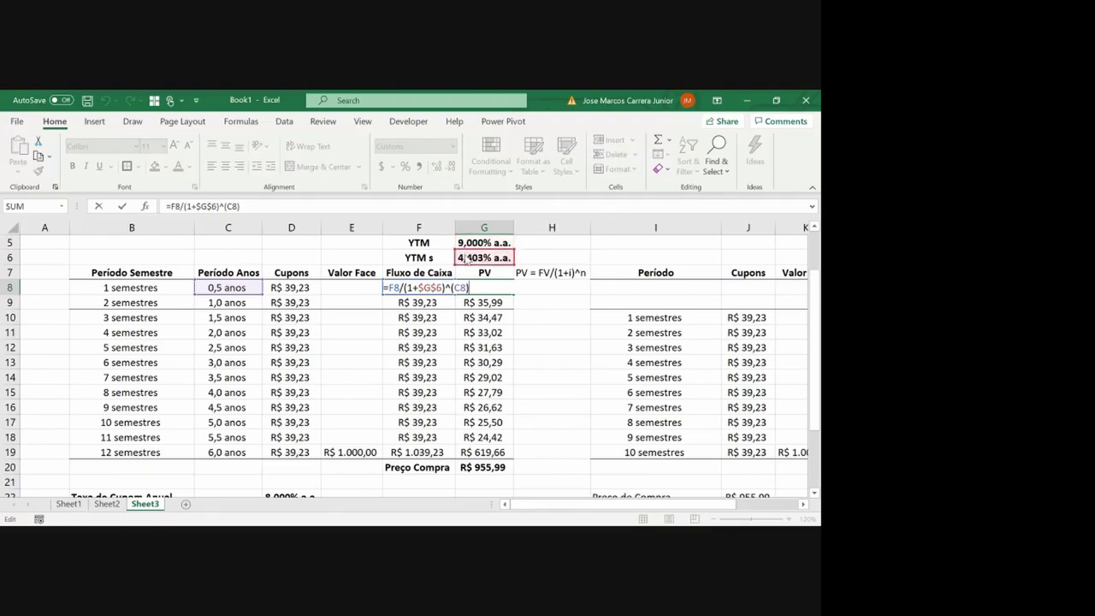
{"action": "left_click_drag", "start_coordinate": [250, 284], "coordinate": [161, 289]}
{"action": "key", "text": "ctrl+Return"}
Copy the semiannual present value formula from G8 down through G19
{"action": "key", "text": "ctrl+c"}
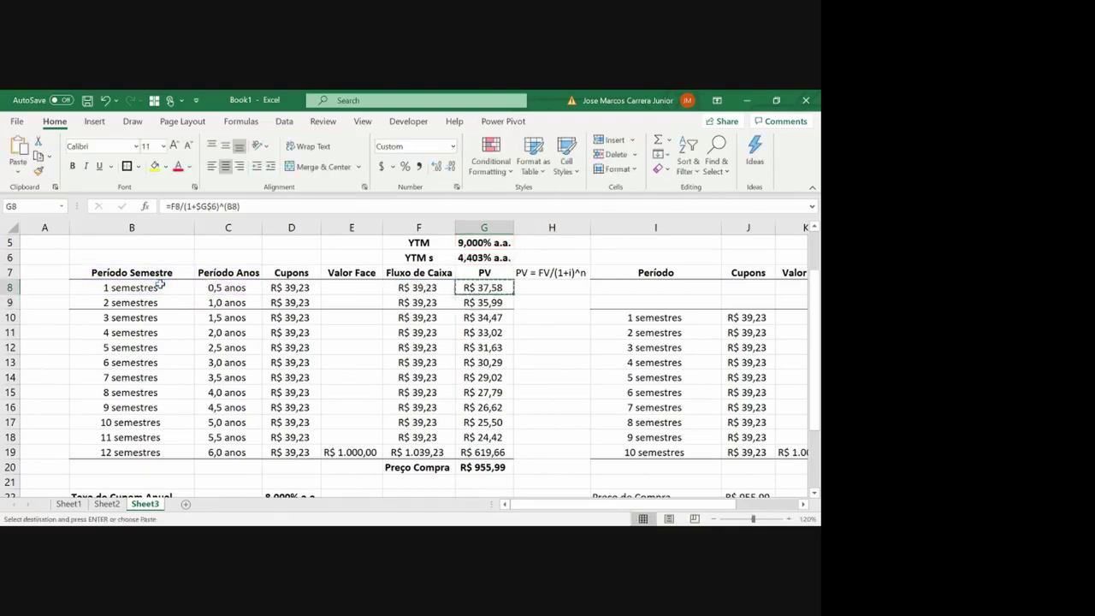
{"action": "key", "text": "shift+Down"}
{"action": "key", "text": "shift+Down"}
{"action": "key", "text": "shift+Down"}
{"action": "key", "text": "shift+Down"}
{"action": "key", "text": "shift+Down"}
{"action": "key", "text": "shift+Down"}
{"action": "key", "text": "shift+Down"}
{"action": "key", "text": "shift+Down"}
{"action": "key", "text": "shift+Down"}
{"action": "key", "text": "shift+Down"}
{"action": "key", "text": "shift+Down"}
{"action": "key", "text": "shift+Up"}
{"action": "key", "text": "ctrl+v"}
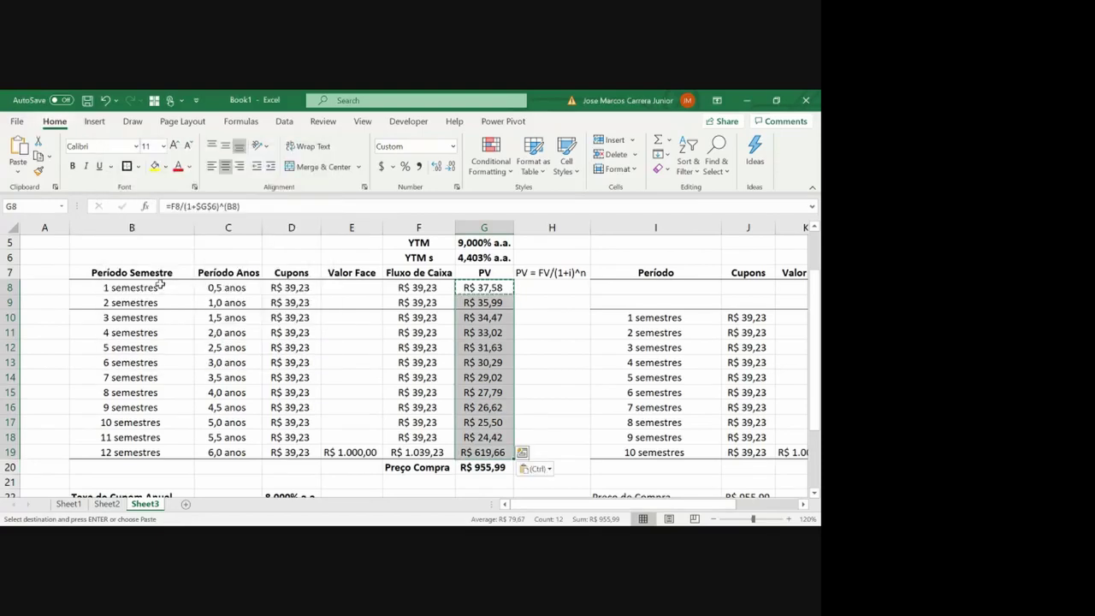
{"action": "key", "text": "Escape"}
Check the Preço Compra total in G20 with the semiannual discounting
{"action": "key", "text": "Up"}
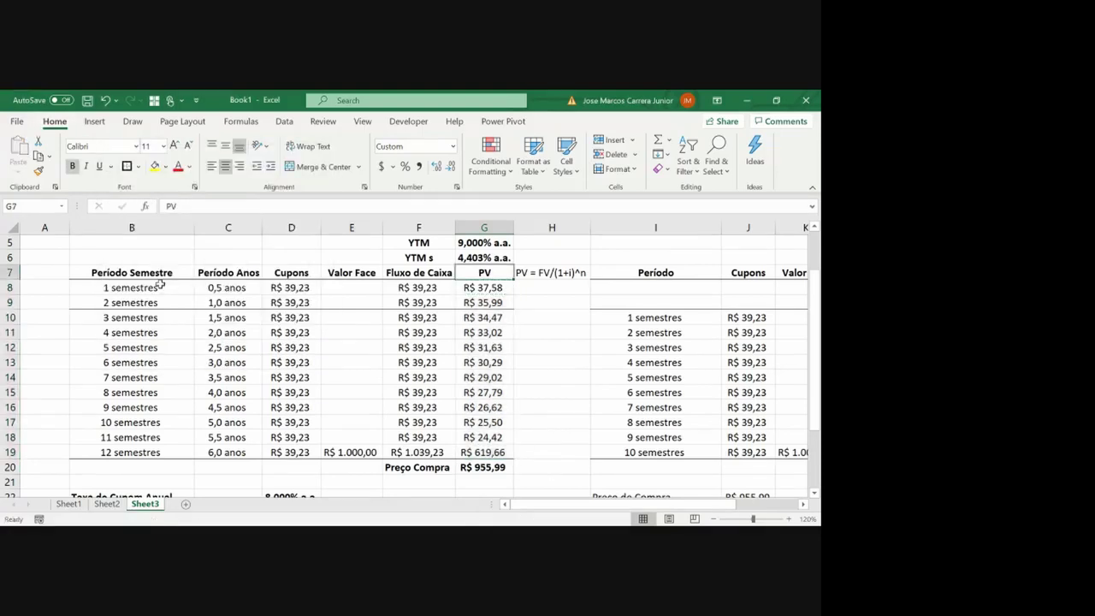
{"action": "key", "text": "Right"}
{"action": "key", "text": "Right"}
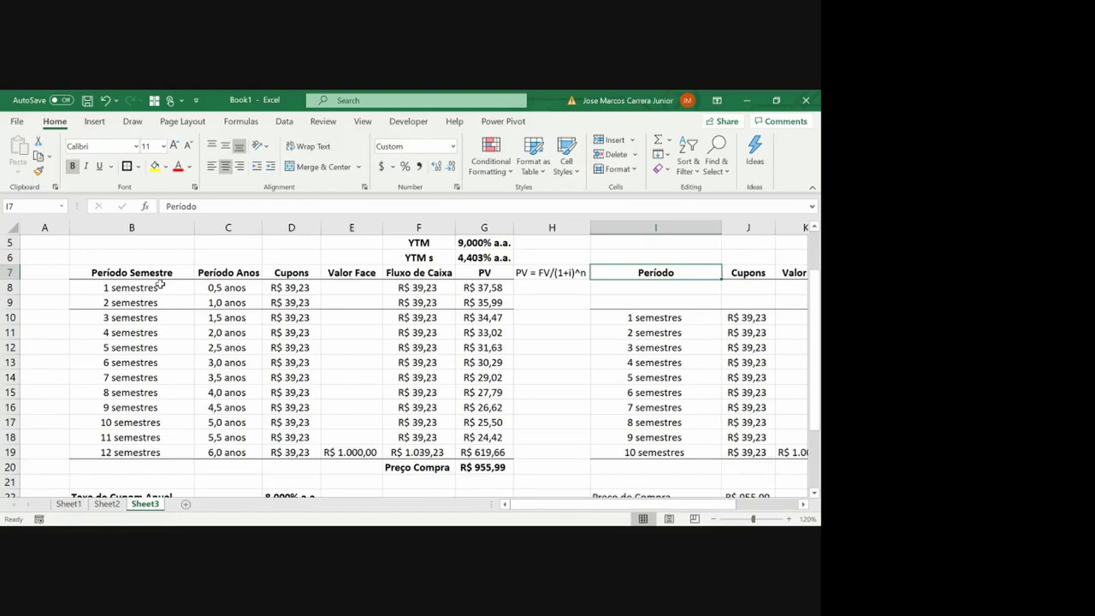
{"action": "key", "text": "Left"}
{"action": "key", "text": "Left"}
{"action": "key", "text": "Down"}
{"action": "key", "text": "Down"}
{"action": "key", "text": "ctrl+Down"}
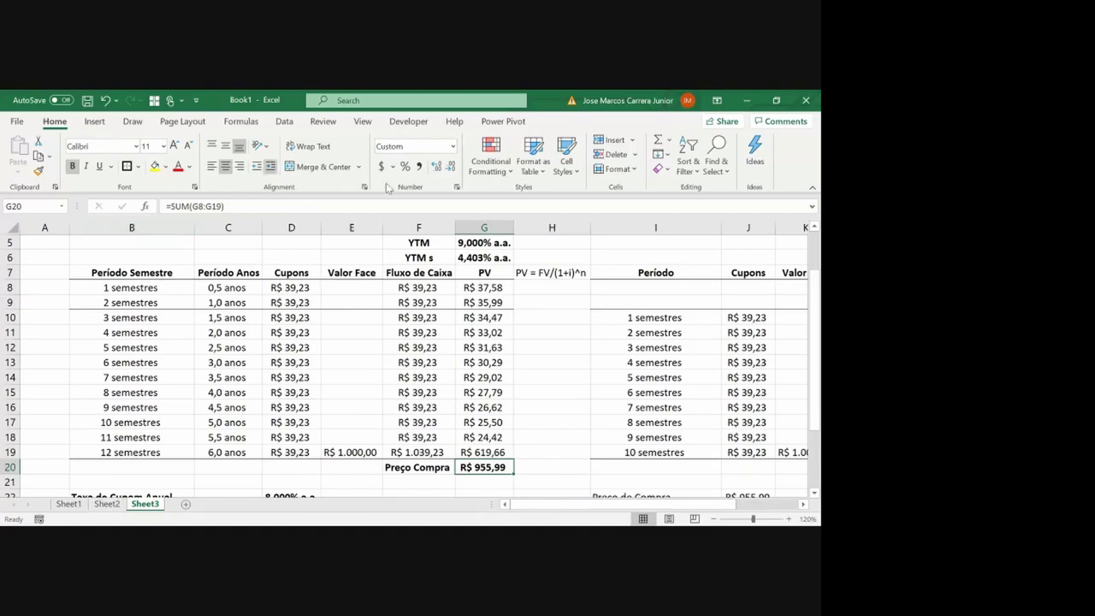
Change the custom number format suffix of the semiannual YTM in G6 from a.a. to a.s
{"action": "left_click", "coordinate": [503, 260]}
{"action": "right_click", "coordinate": [504, 261]}
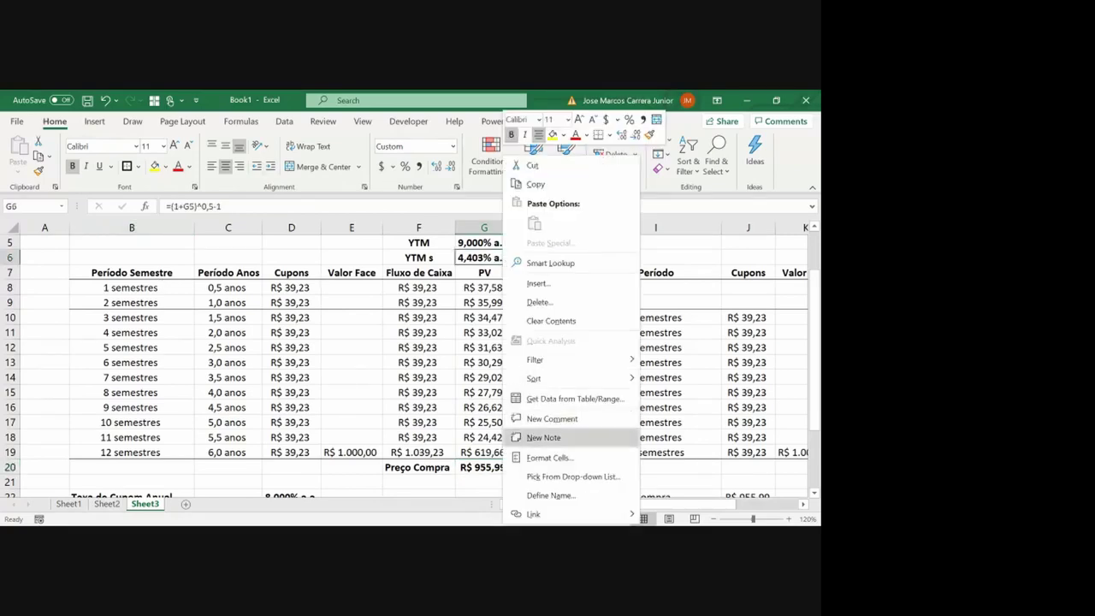
{"action": "left_click", "coordinate": [539, 458]}
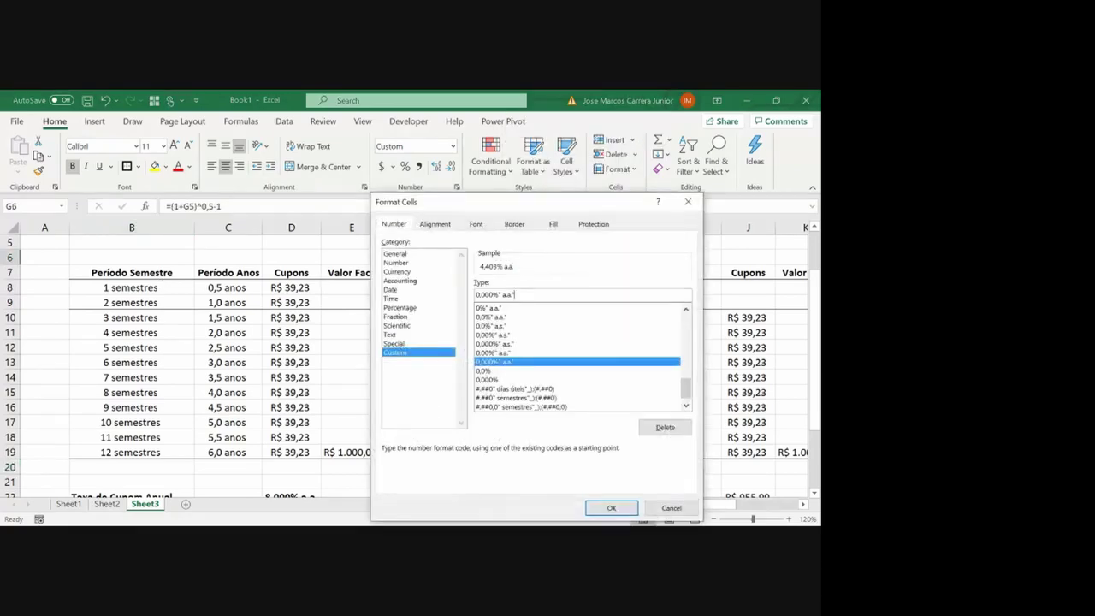
{"action": "left_click", "coordinate": [510, 294]}
{"action": "key", "text": "BackSpace"}
{"action": "type", "text": "s"}
{"action": "key", "text": "Return"}
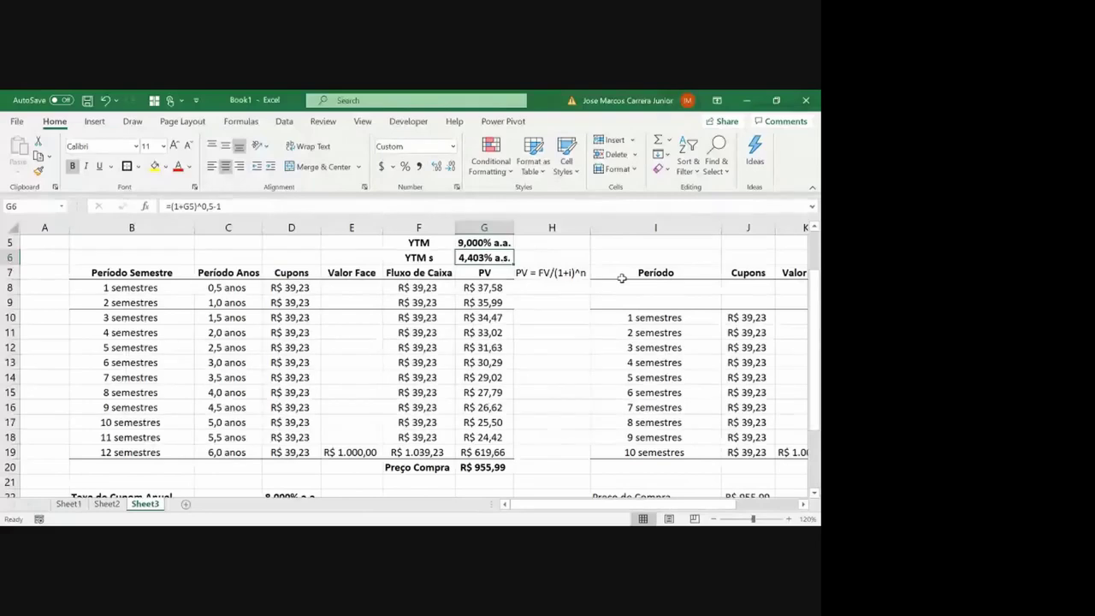
Examine the sale price table's periods, cash flows and present values
{"action": "key", "text": "Right"}
{"action": "key", "text": "Down"}
{"action": "key", "text": "Right"}
{"action": "key", "text": "Down"}
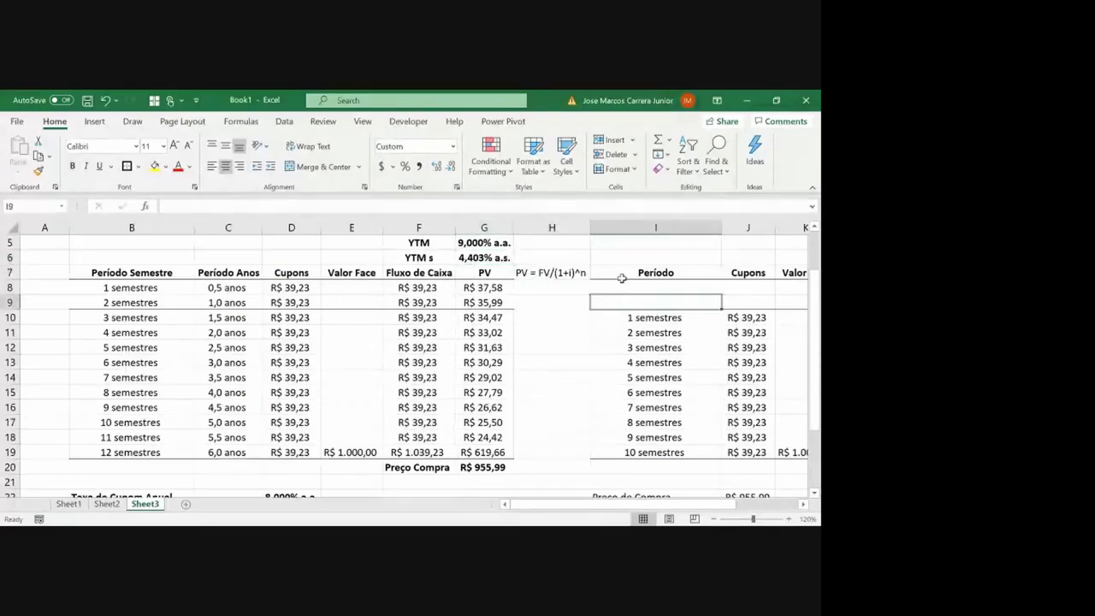
{"action": "key", "text": "Right"}
{"action": "key", "text": "Right"}
{"action": "key", "text": "Down"}
{"action": "key", "text": "Down"}
{"action": "key", "text": "Down"}
{"action": "key", "text": "Right"}
{"action": "key", "text": "Down"}
{"action": "key", "text": "Right"}
{"action": "key", "text": "Right"}
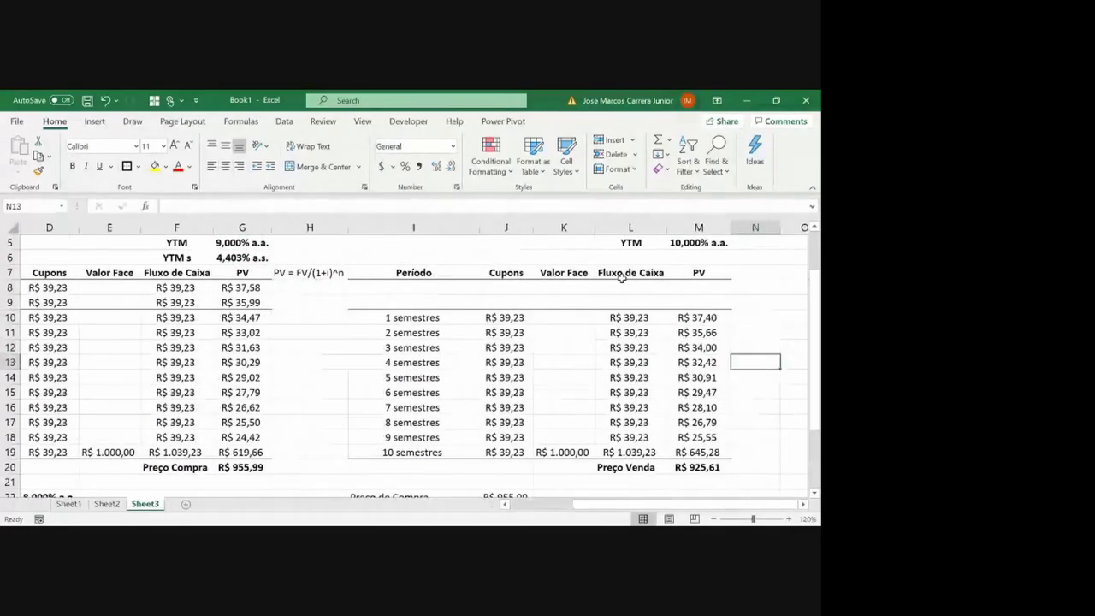
Clear the first two semester rows of the sale price table, I10:M11
{"action": "key", "text": "Left"}
{"action": "key", "text": "Up"}
{"action": "key", "text": "Left"}
{"action": "key", "text": "Up"}
{"action": "key", "text": "Left"}
{"action": "key", "text": "Left"}
{"action": "key", "text": "Left"}
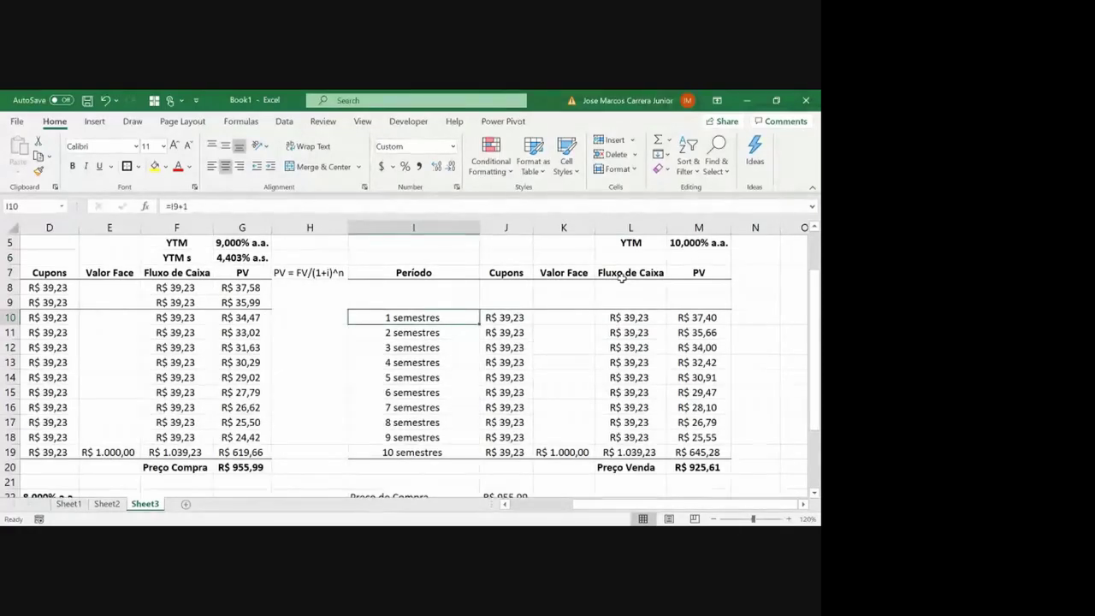
{"action": "key", "text": "shift+Down"}
{"action": "key", "text": "shift+Right"}
{"action": "key", "text": "shift+Right"}
{"action": "key", "text": "shift+Right"}
{"action": "key", "text": "shift+Right"}
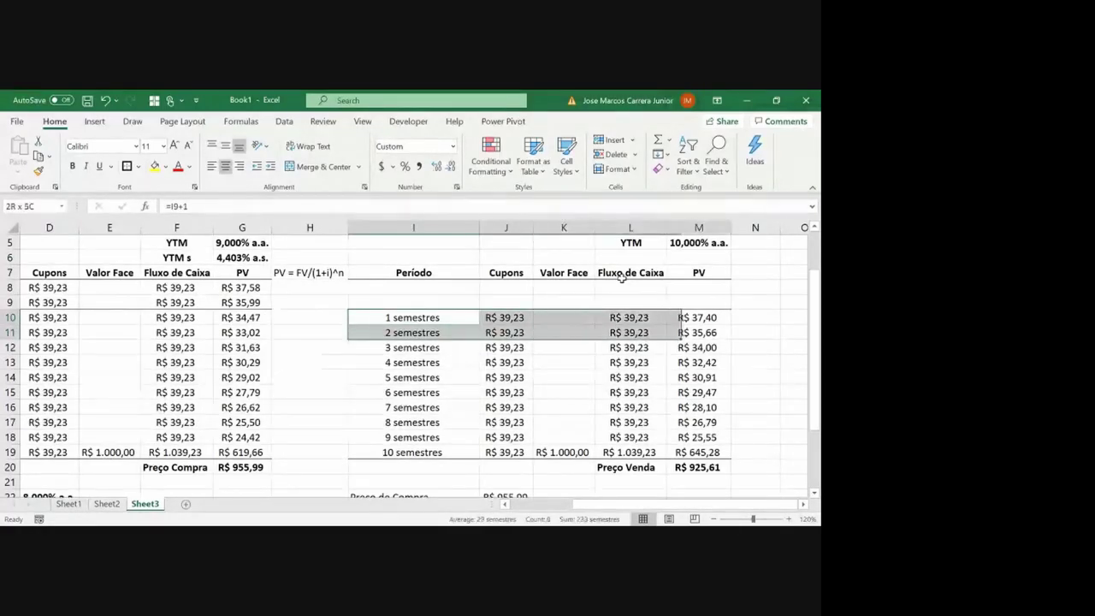
{"action": "key", "text": "ctrl+shift+plus"}
{"action": "key", "text": "Return"}
Apply a bottom border to the cleared range I10:M11
{"action": "key", "text": "alt+h"}
{"action": "key", "text": "b"}
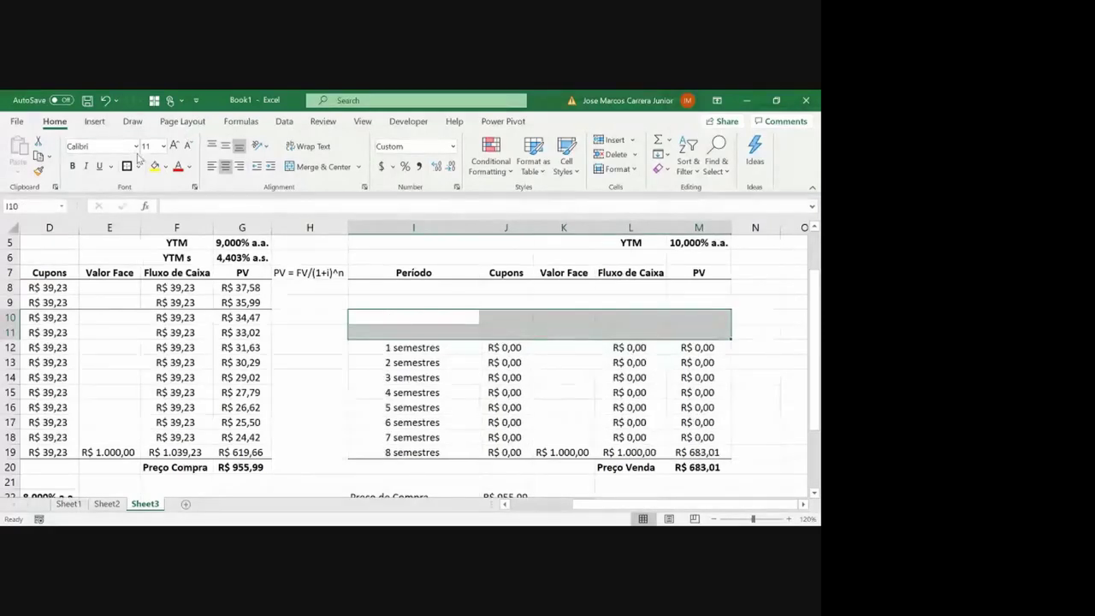
{"action": "key", "text": "Escape"}
{"action": "key", "text": "Down"}
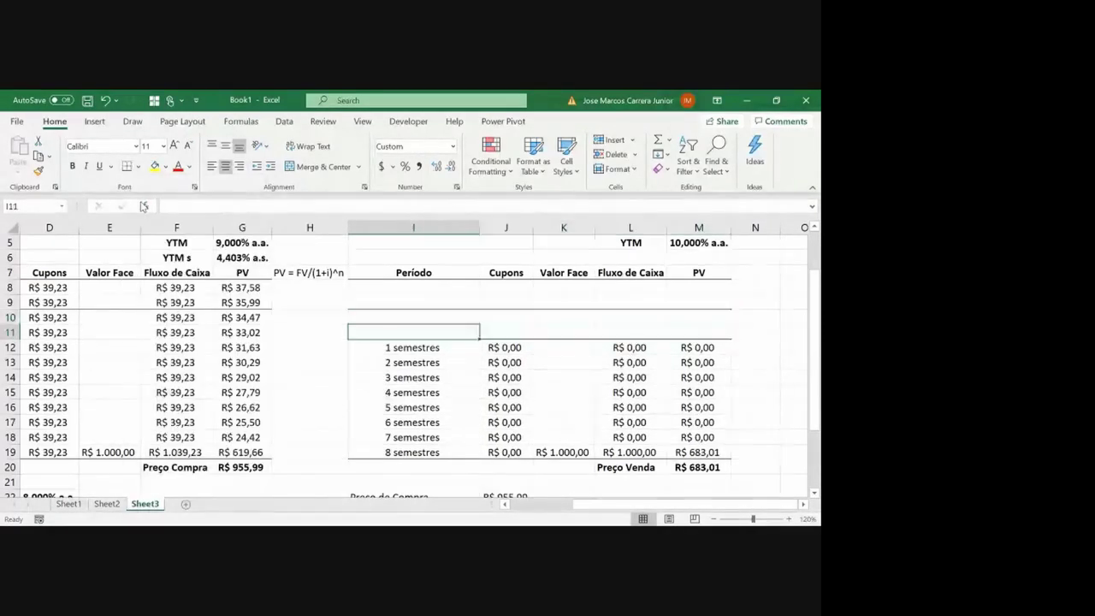
Link the first-semester coupon in J12 to the purchase table's coupon with the formula =D12
{"action": "key", "text": "Down"}
{"action": "key", "text": "Right"}
{"action": "type", "text": "="}
{"action": "key", "text": "Left"}
{"action": "key", "text": "Left"}
{"action": "key", "text": "Left"}
{"action": "key", "text": "Left"}
{"action": "key", "text": "Left"}
{"action": "key", "text": "Left"}
{"action": "key", "text": "Left"}
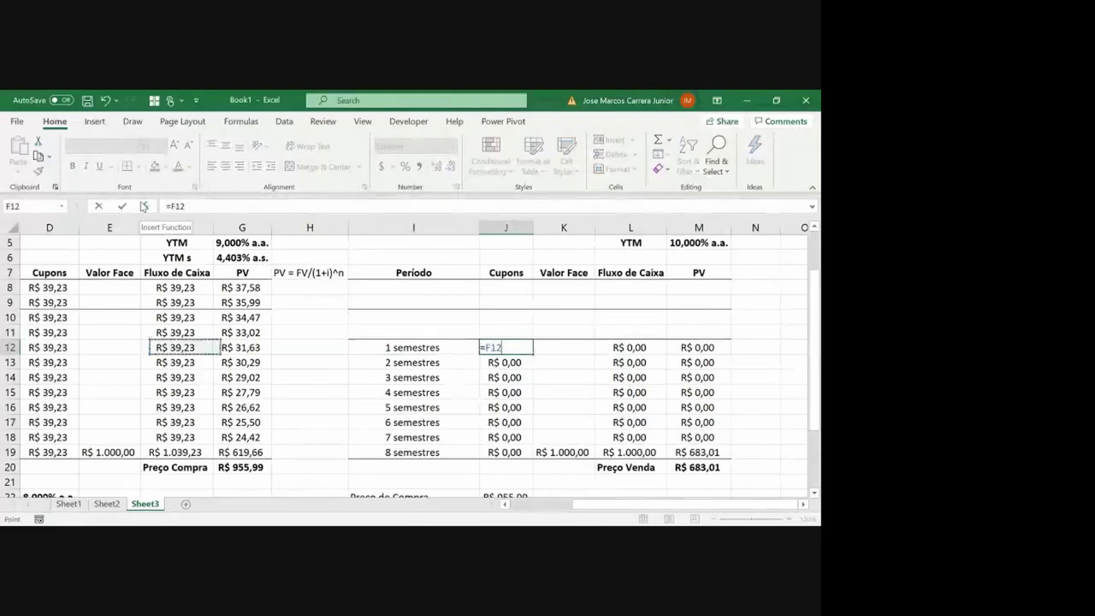
{"action": "key", "text": "Left"}
{"action": "key", "text": "Left"}
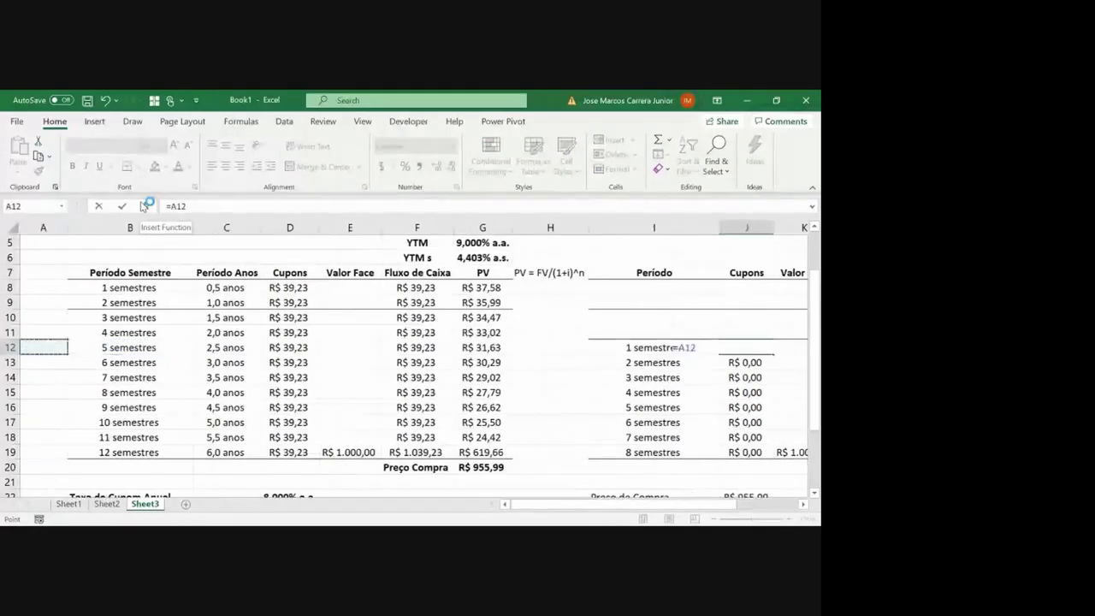
{"action": "key", "text": "Right"}
{"action": "key", "text": "Right"}
{"action": "key", "text": "Right"}
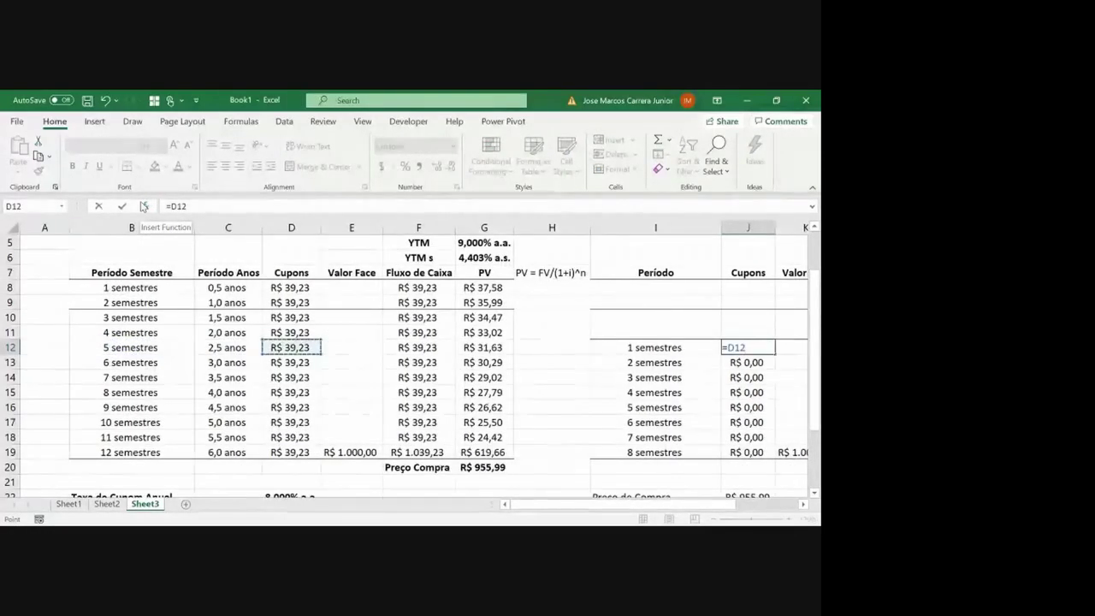
{"action": "key", "text": "Return"}
Examine the recalculated sale cash flows and the purchase price, sale price and capital gain or loss in the summary
{"action": "key", "text": "Right"}
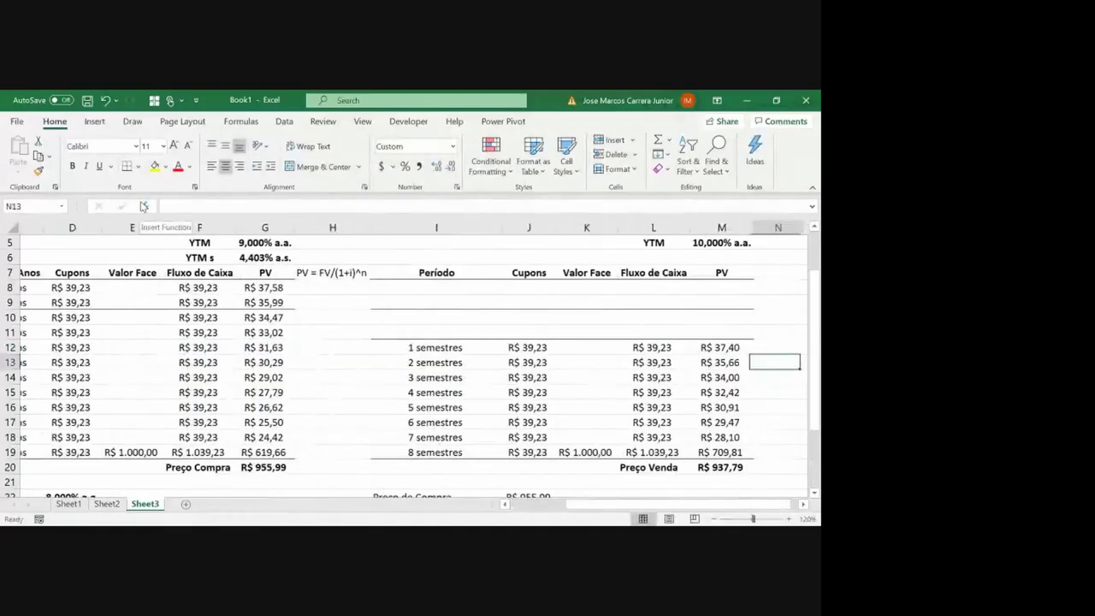
{"action": "key", "text": "Down"}
{"action": "key", "text": "Down"}
{"action": "key", "text": "Down"}
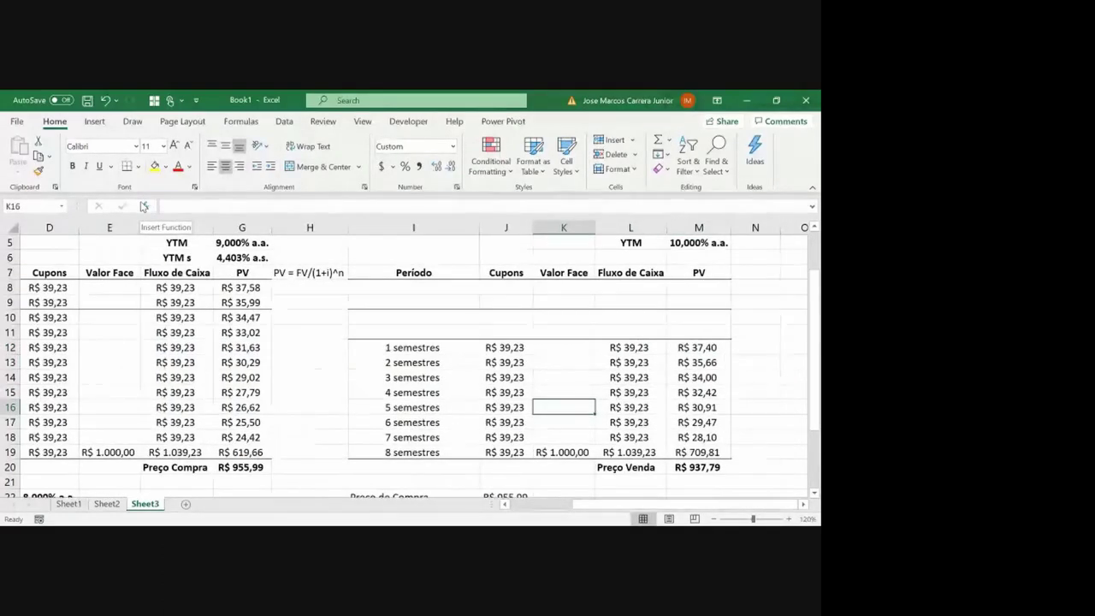
{"action": "key", "text": "Down"}
{"action": "key", "text": "Down"}
{"action": "key", "text": "Down"}
{"action": "key", "text": "Down"}
{"action": "key", "text": "Left"}
{"action": "key", "text": "Down"}
{"action": "key", "text": "Down"}
{"action": "key", "text": "Down"}
{"action": "key", "text": "Down"}
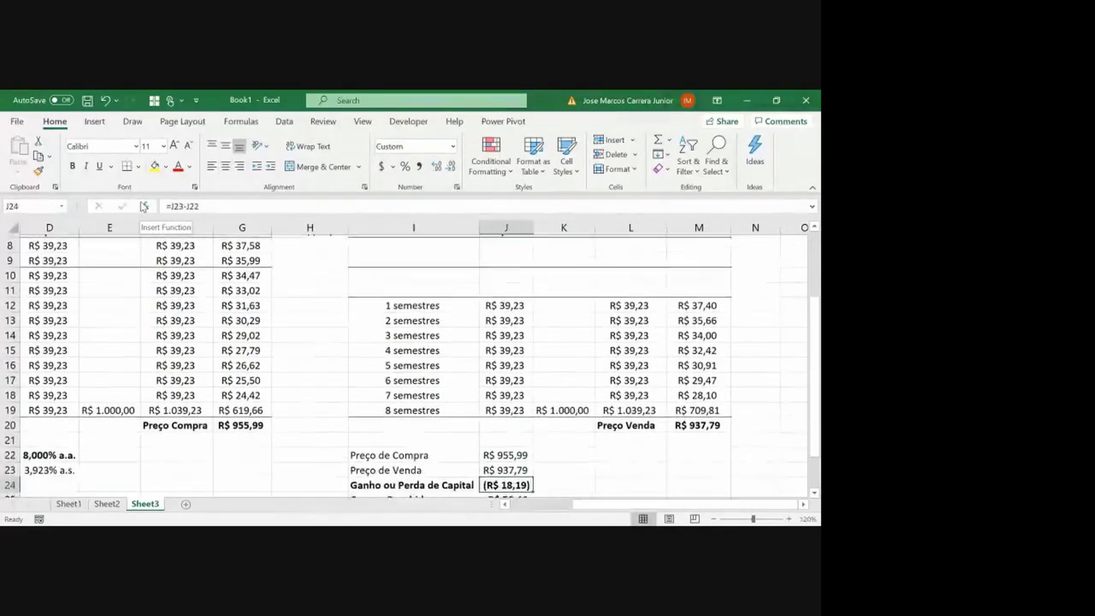
{"action": "key", "text": "Up"}
{"action": "key", "text": "Up"}
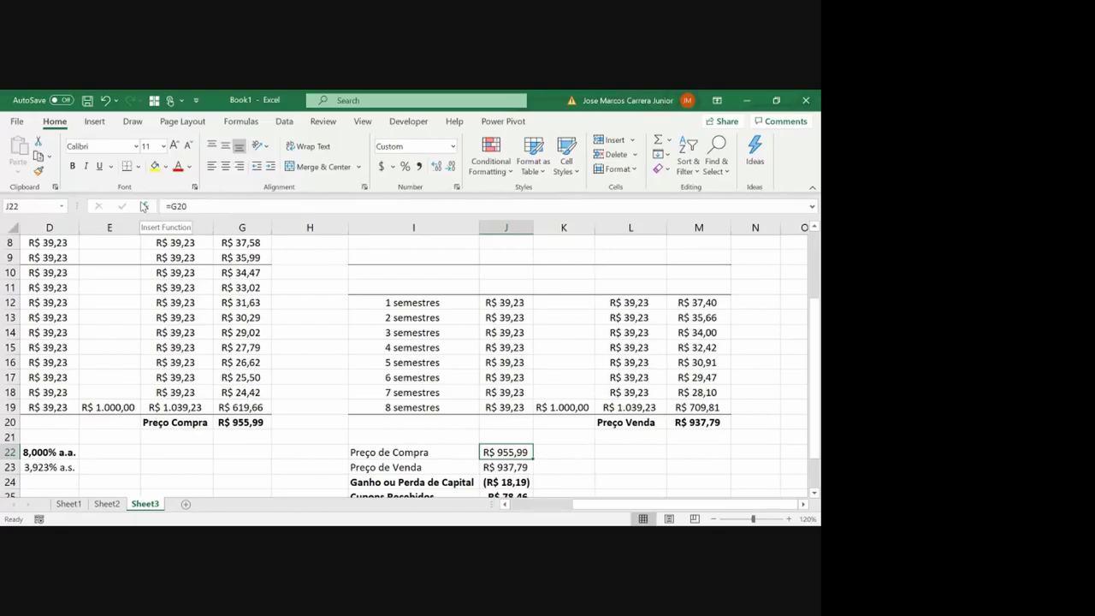
{"action": "key", "text": "Down"}
{"action": "key", "text": "Down"}
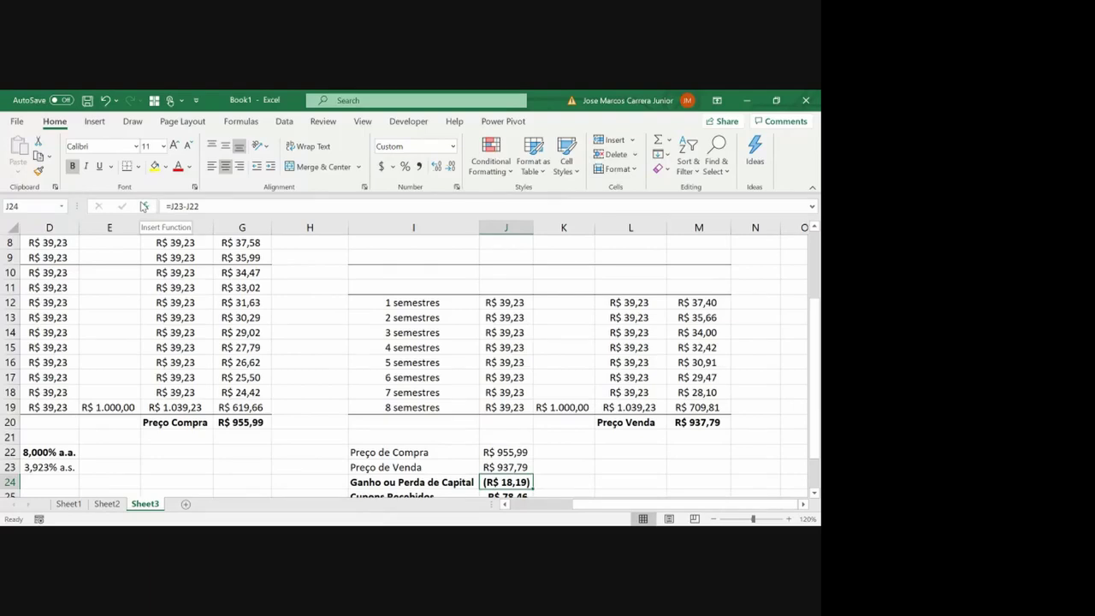
Set Cupons Recebidos in J25 to four coupon payments with the formula =J19*4
{"action": "key", "text": "Down"}
{"action": "type", "text": "=J19*4"}
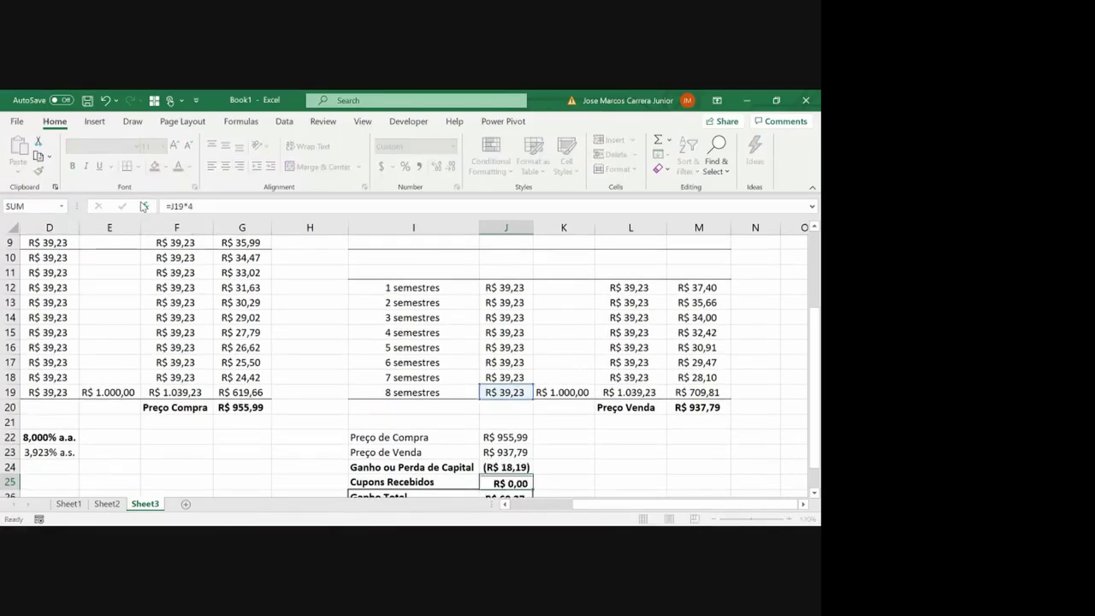
{"action": "key", "text": "Return"}
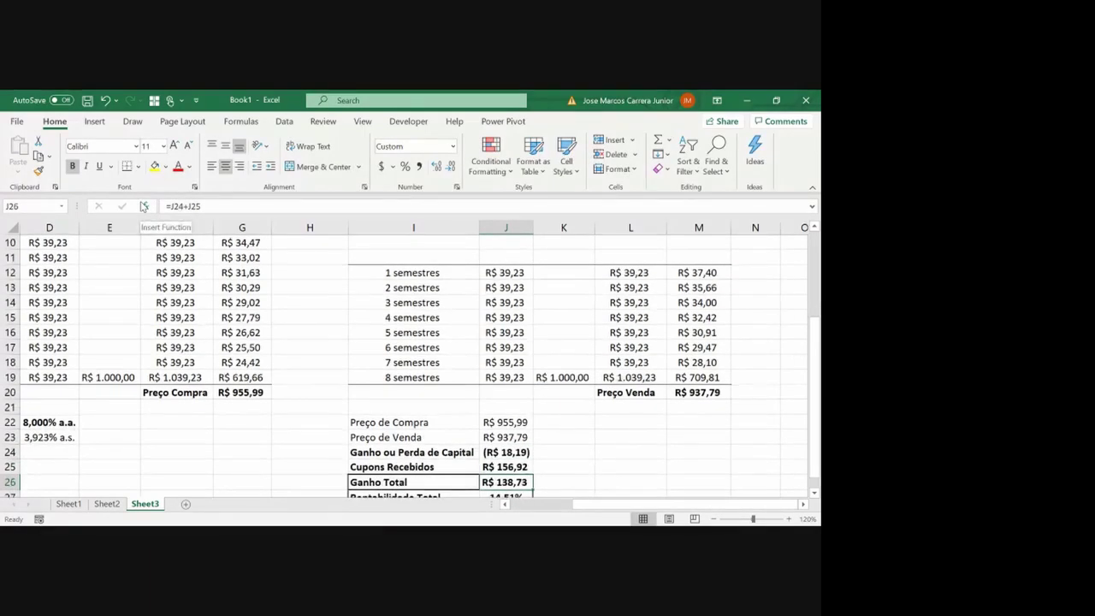
Review the formulas for coupons received, total gain and total return in the summary
{"action": "key", "text": "Up"}
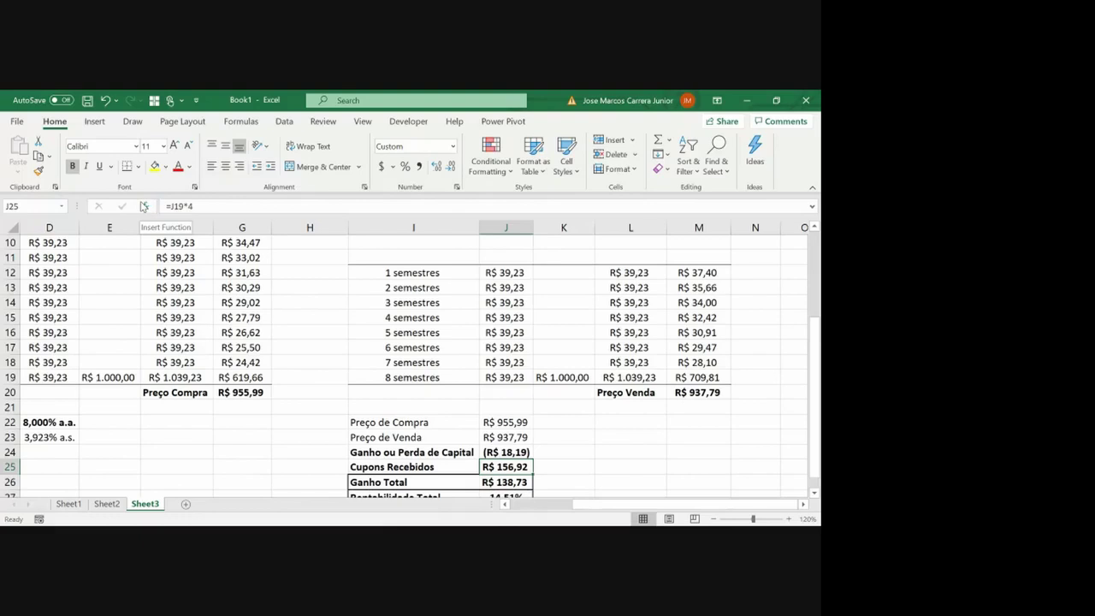
{"action": "key", "text": "Down"}
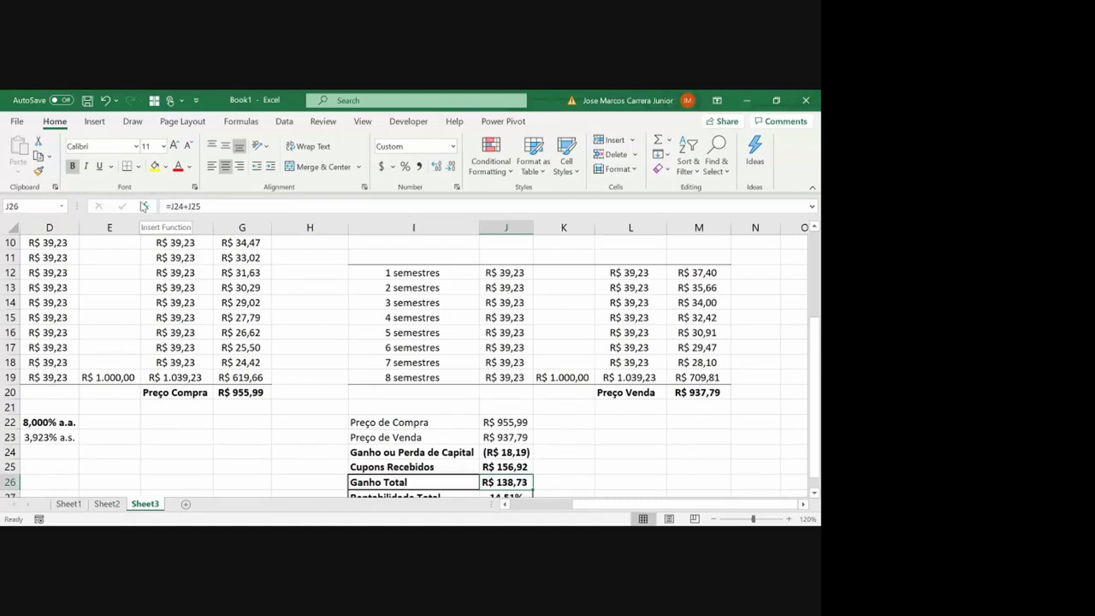
{"action": "key", "text": "Down"}
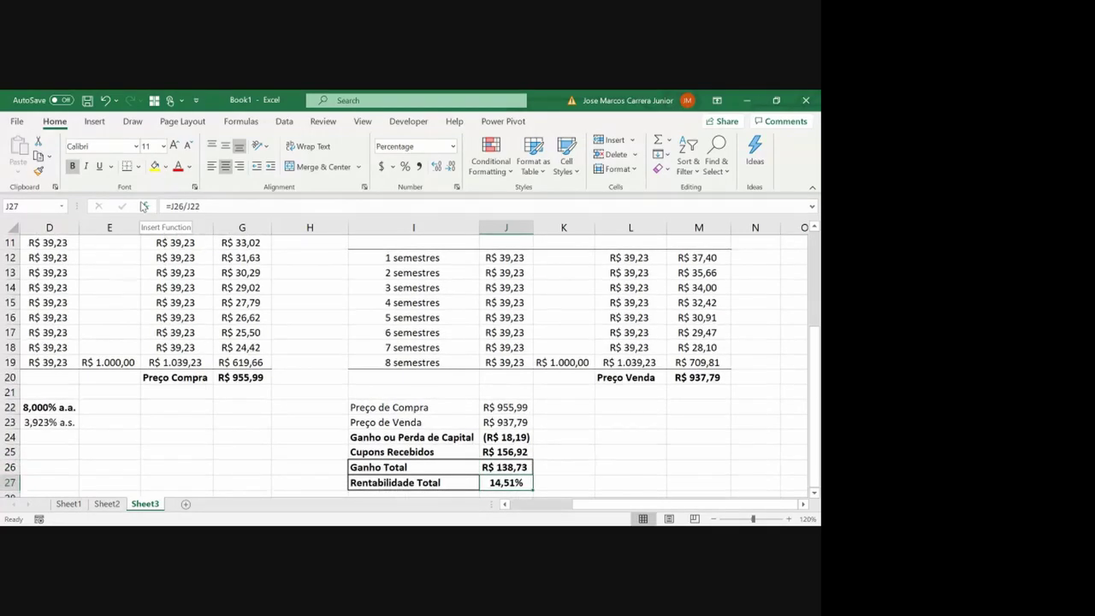
{"action": "key", "text": "Up"}
{"action": "key", "text": "Up"}
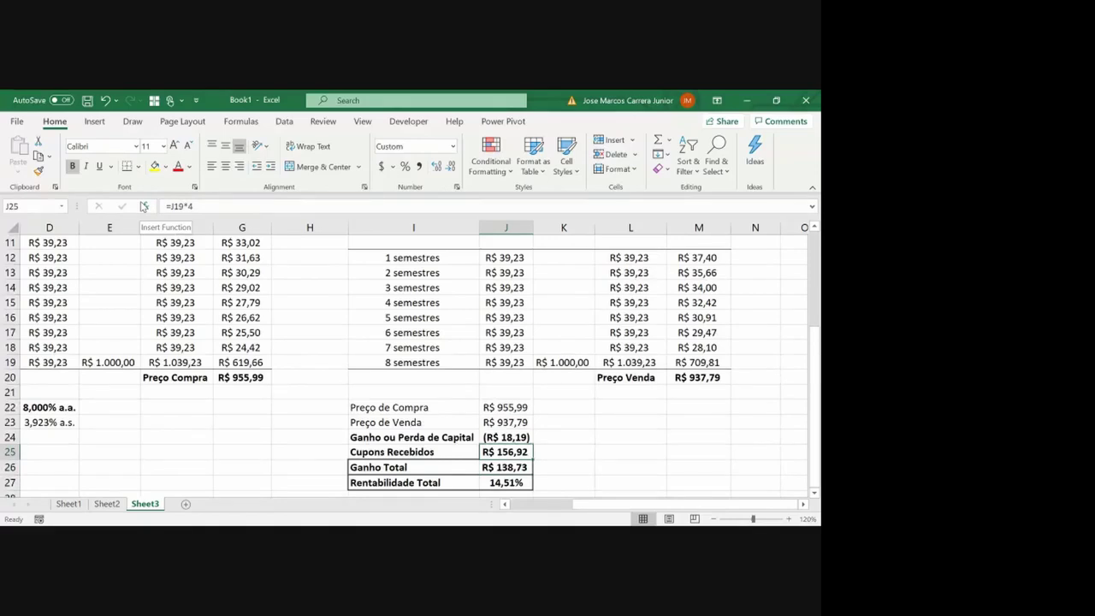
{"action": "key", "text": "Down"}
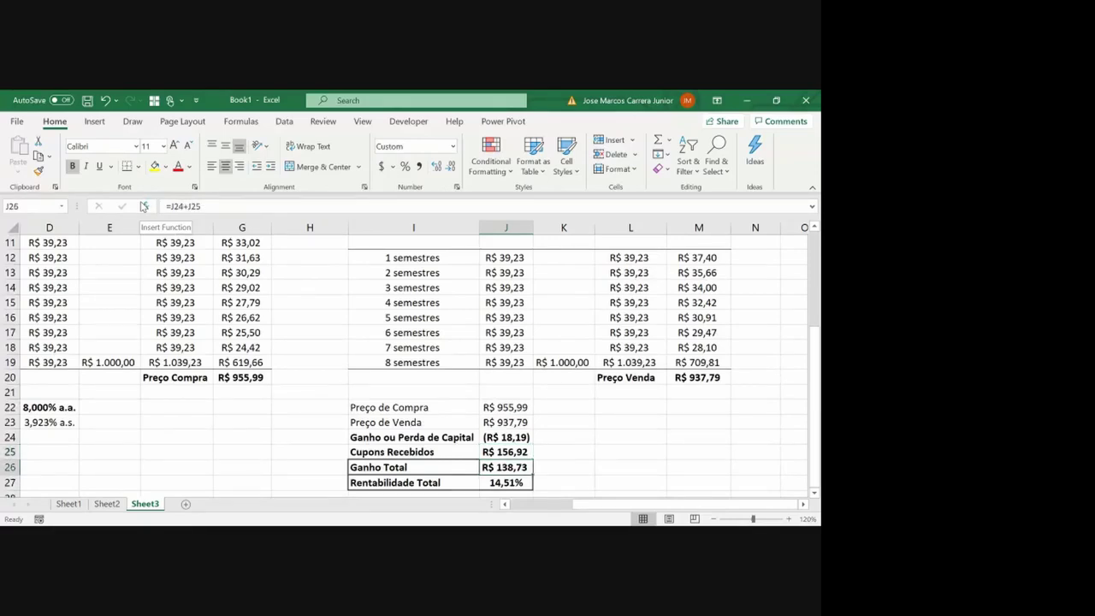
{"action": "key", "text": "Down"}
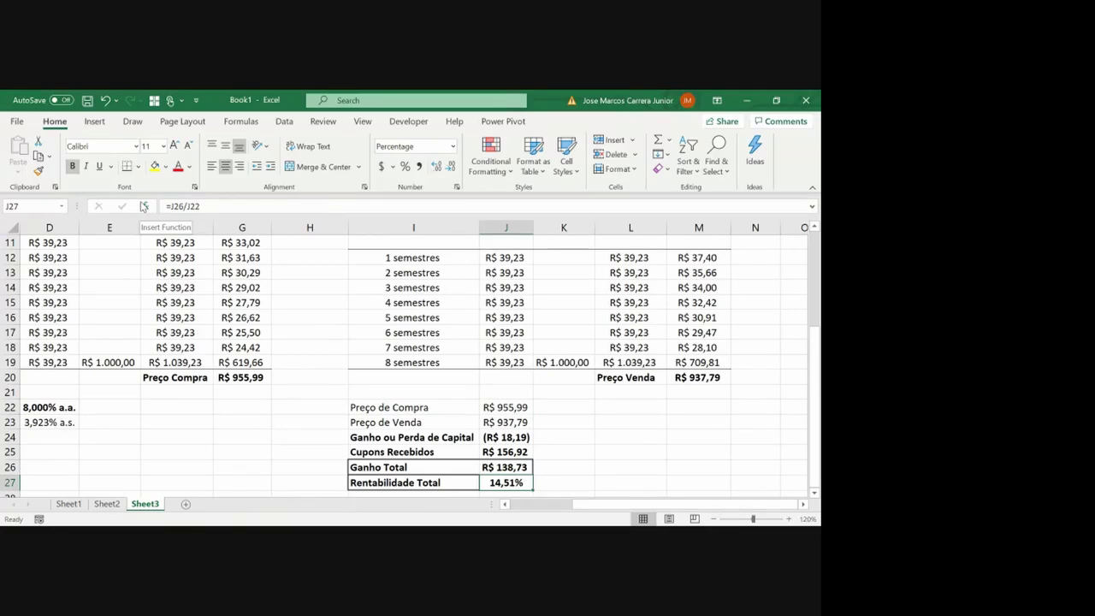
Enter the label "Rentabilidade Média Annual?" in I28, below Rentabilidade Total
{"action": "key", "text": "Down"}
{"action": "key", "text": "Left"}
{"action": "type", "text": "Rent"}
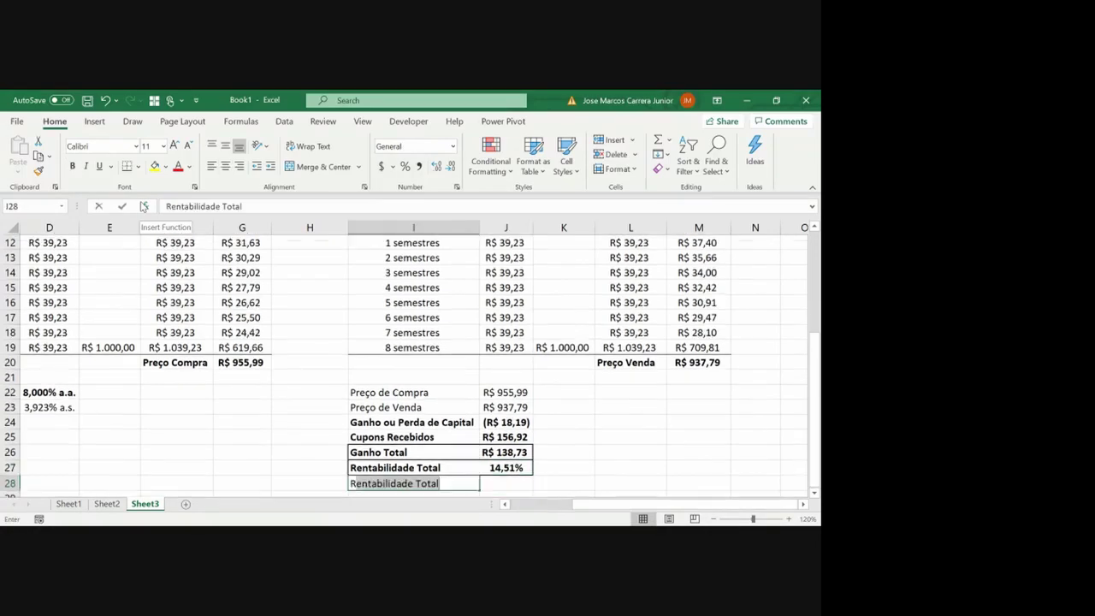
{"action": "type", "text": "abilidade M~edi"}
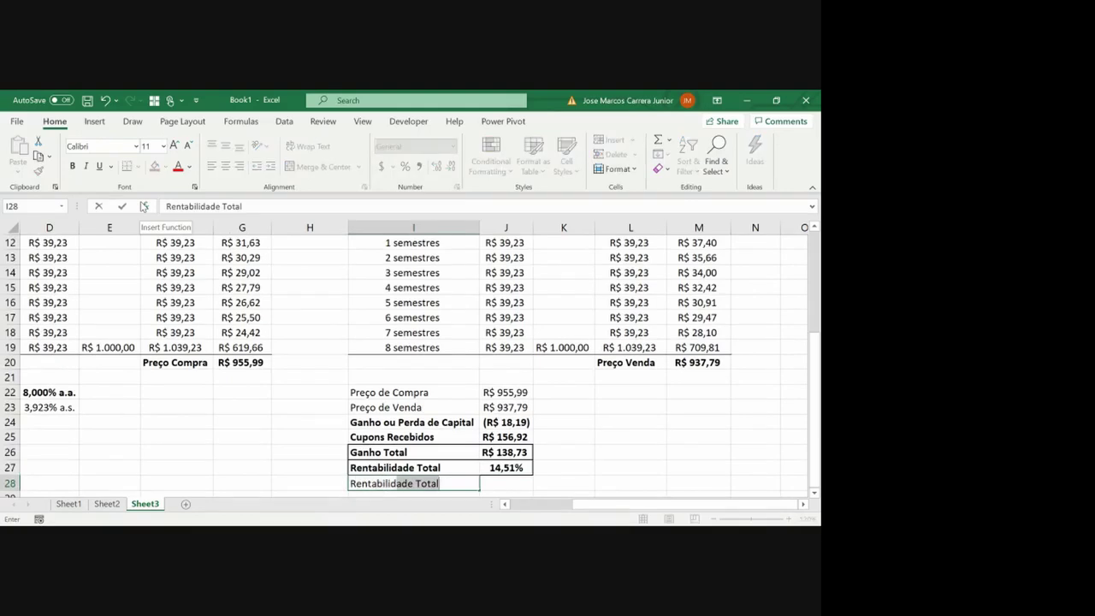
{"action": "key", "text": "BackSpace"}
{"action": "key", "text": "BackSpace"}
{"action": "key", "text": "BackSpace"}
{"action": "key", "text": "BackSpace"}
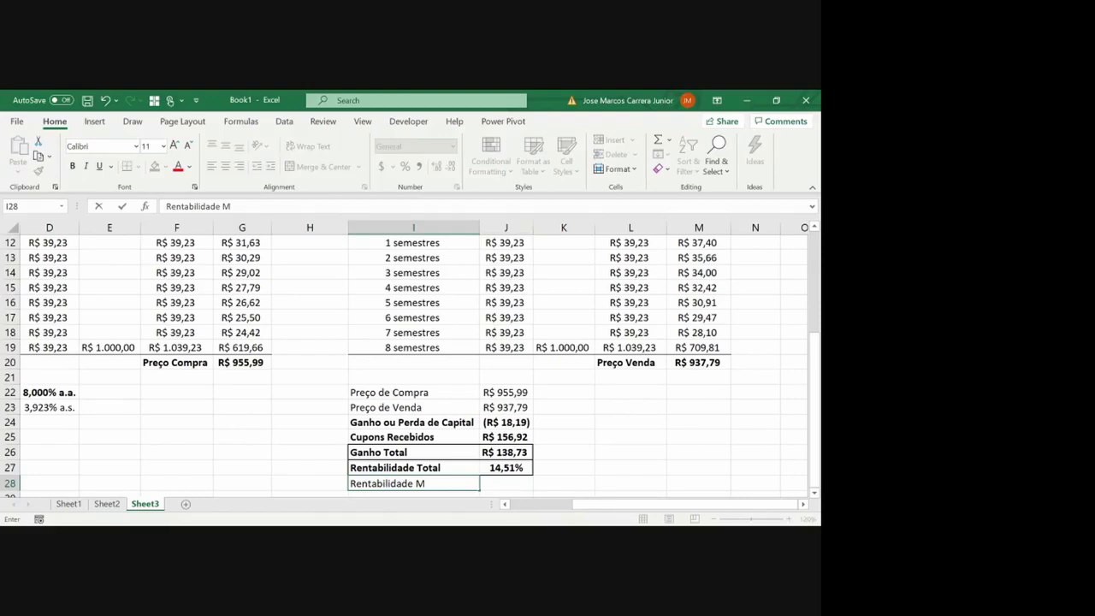
{"action": "type", "text": "é"}
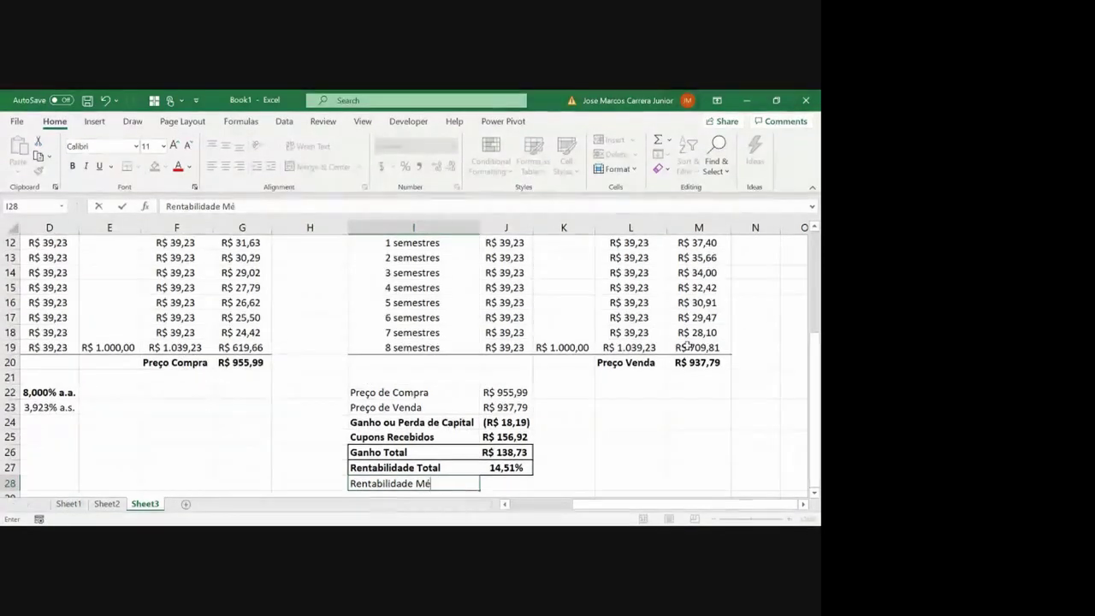
{"action": "type", "text": "dia Annual"}
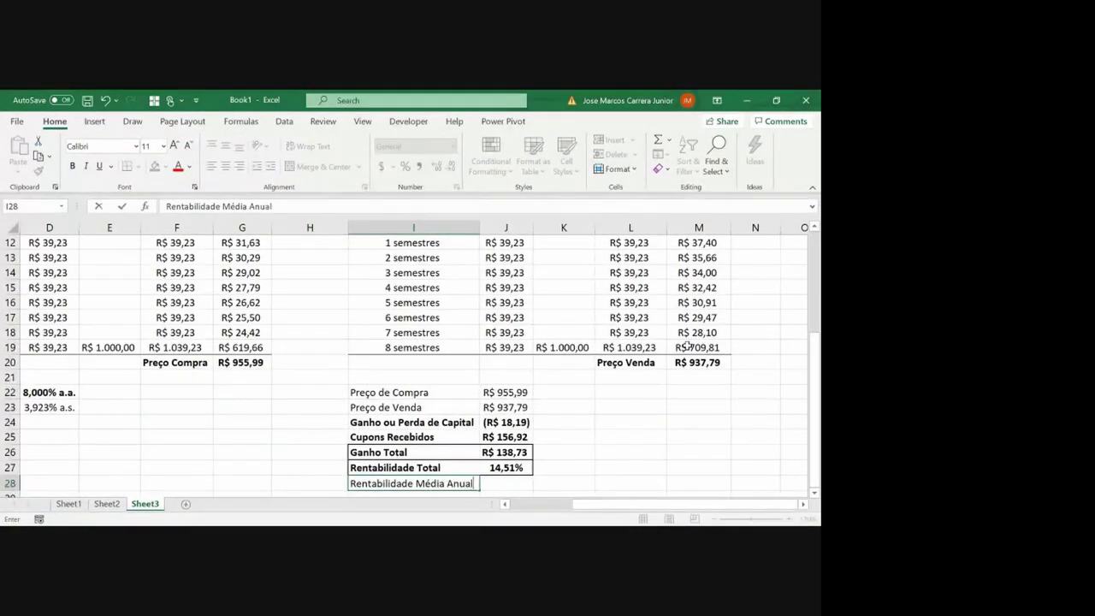
{"action": "type", "text": "?"}
{"action": "key", "text": "Return"}
Correct the spelling of the label in I28 to "Rentabilidade Média Anual?"
{"action": "key", "text": "Up"}
{"action": "key", "text": "F2"}
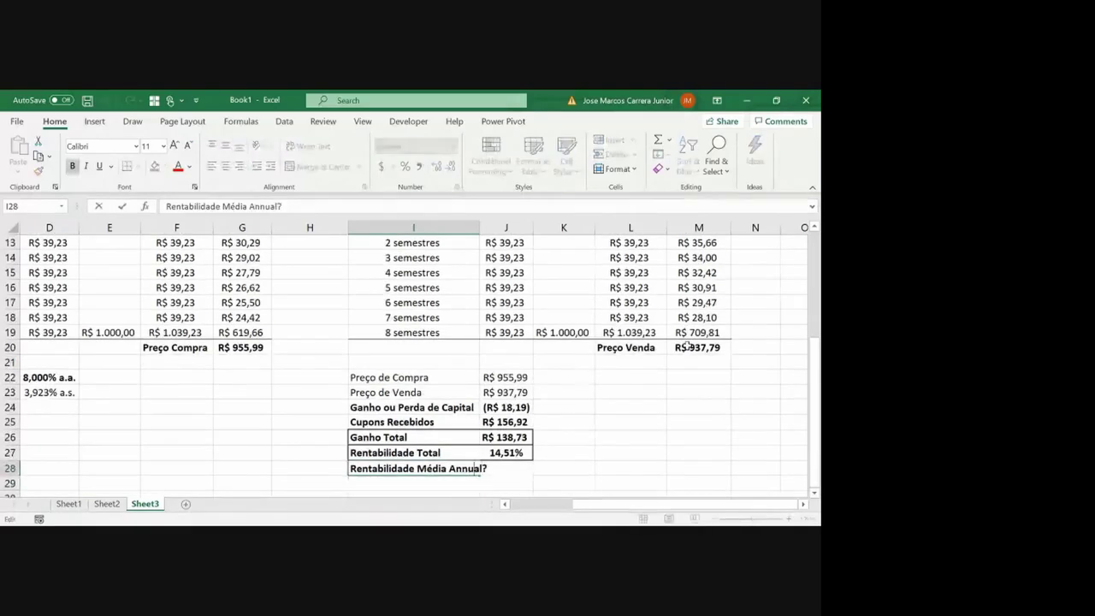
{"action": "key", "text": "BackSpace"}
{"action": "key", "text": "Return"}
{"action": "key", "text": "Up"}
{"action": "key", "text": "Up"}
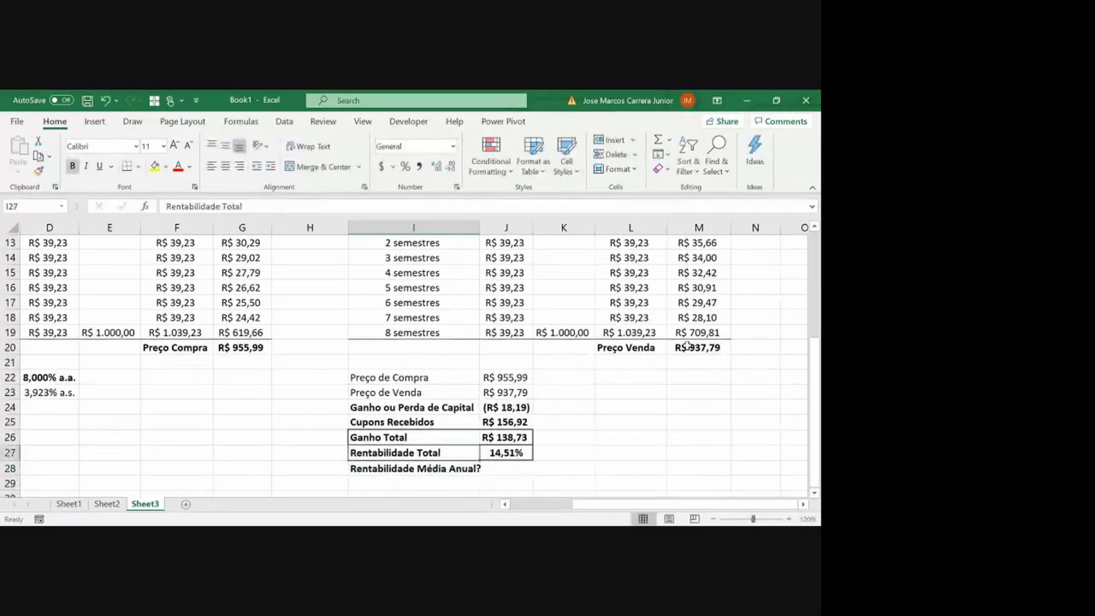
Note the holding period "2 anos" in K27, beside the total return
{"action": "key", "text": "Right"}
{"action": "key", "text": "Left"}
{"action": "key", "text": "Right"}
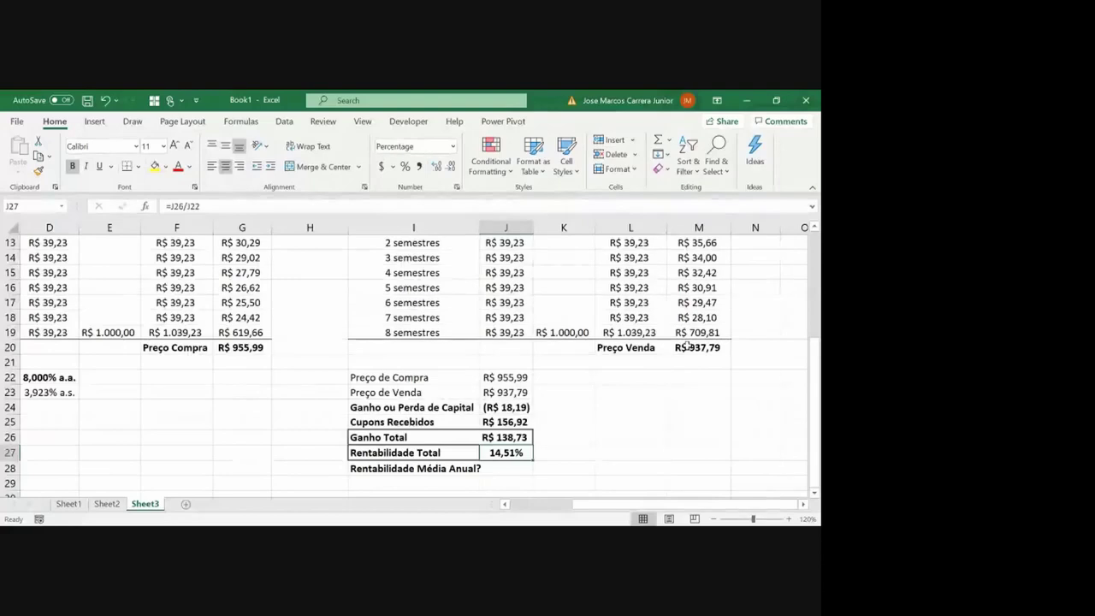
{"action": "key", "text": "Right"}
{"action": "type", "text": "2 anos"}
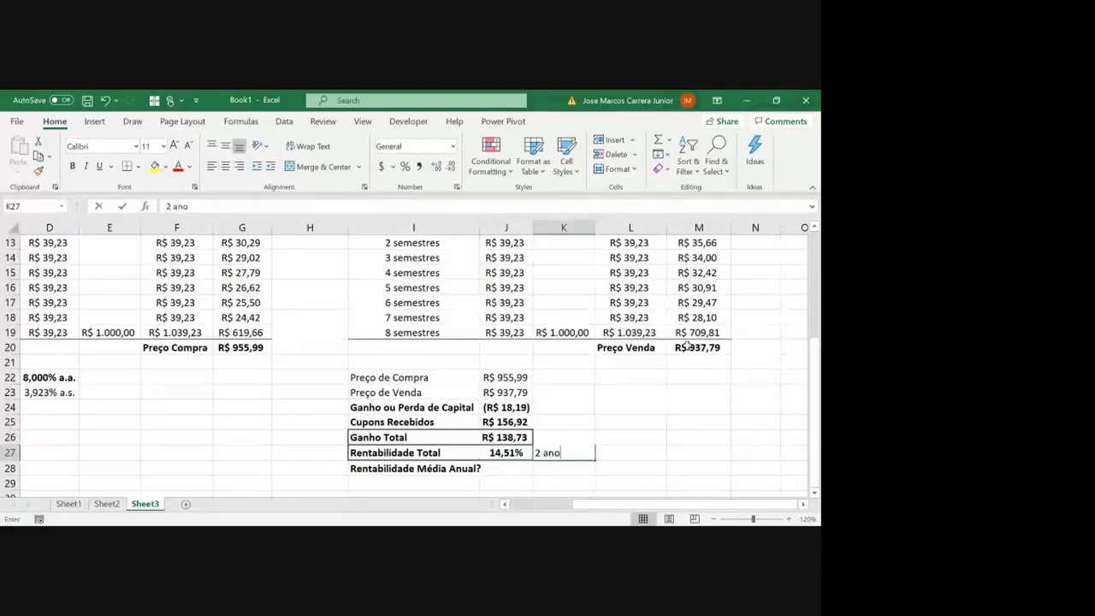
{"action": "key", "text": "Return"}
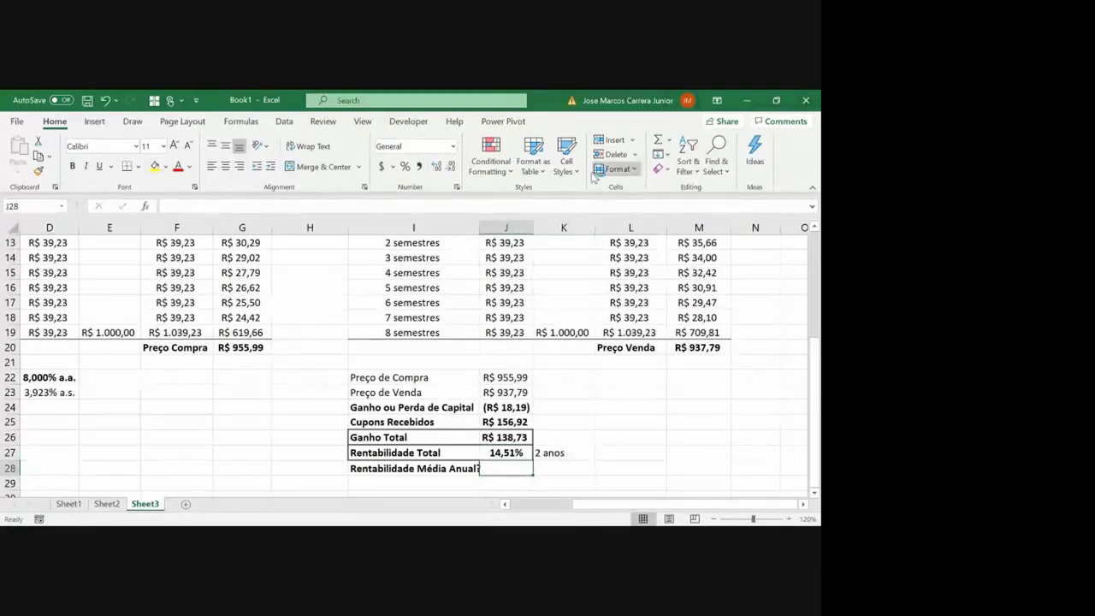
Fit column I to its longest label and put an outside border around I28:J28
{"action": "double_click", "coordinate": [483, 227]}
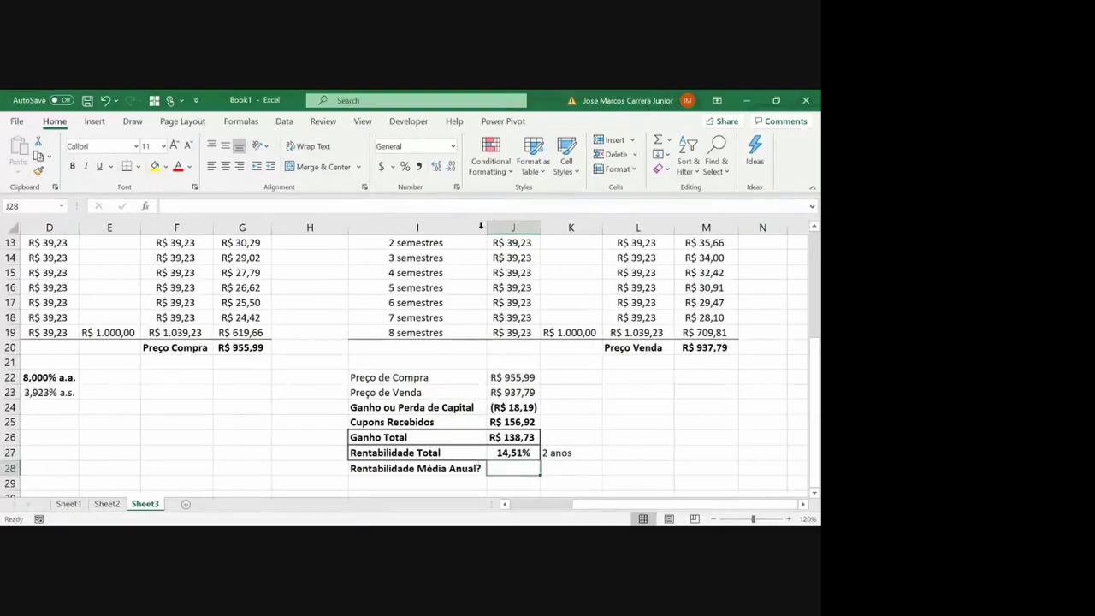
{"action": "left_click_drag", "start_coordinate": [417, 468], "coordinate": [513, 468]}
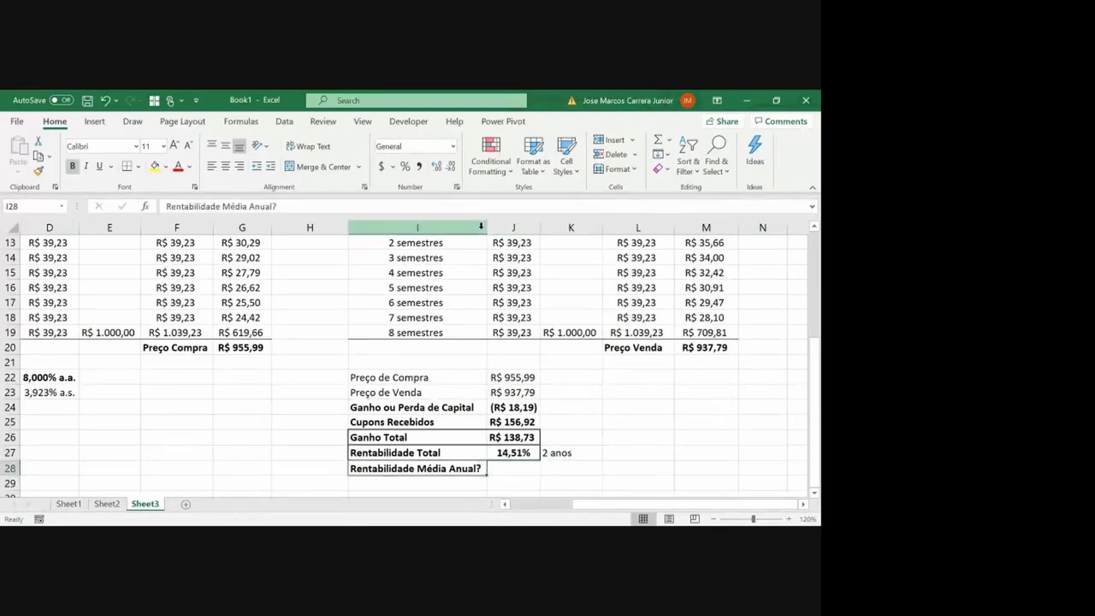
{"action": "left_click", "coordinate": [137, 166]}
{"action": "left_click", "coordinate": [181, 337]}
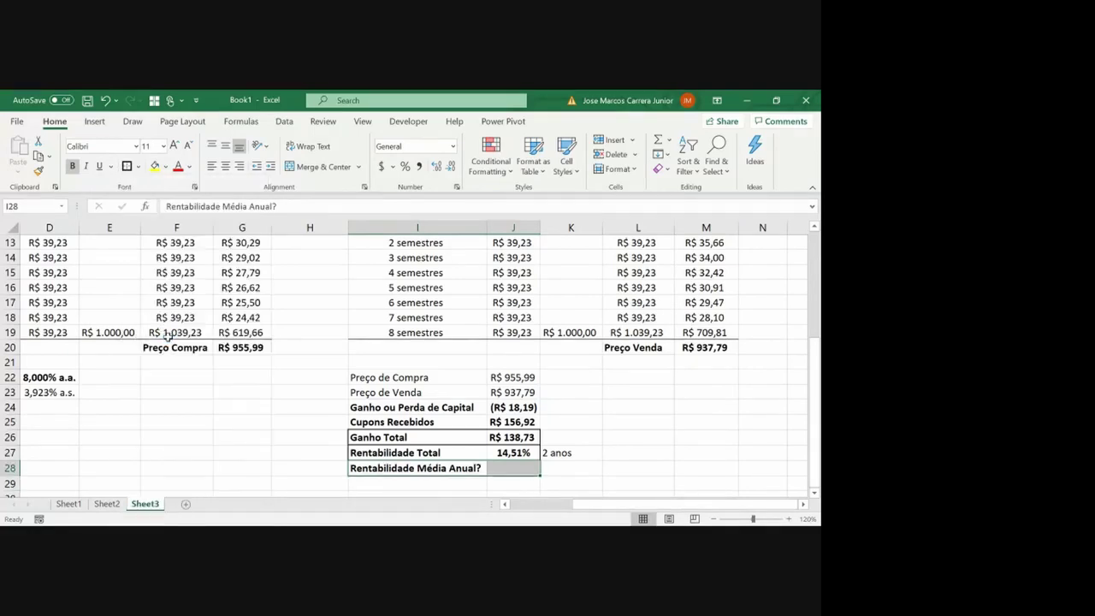
Examine the total return in J27 against its two-year holding period in K27
{"action": "key", "text": "Right"}
{"action": "key", "text": "Right"}
{"action": "key", "text": "Up"}
{"action": "key", "text": "Left"}
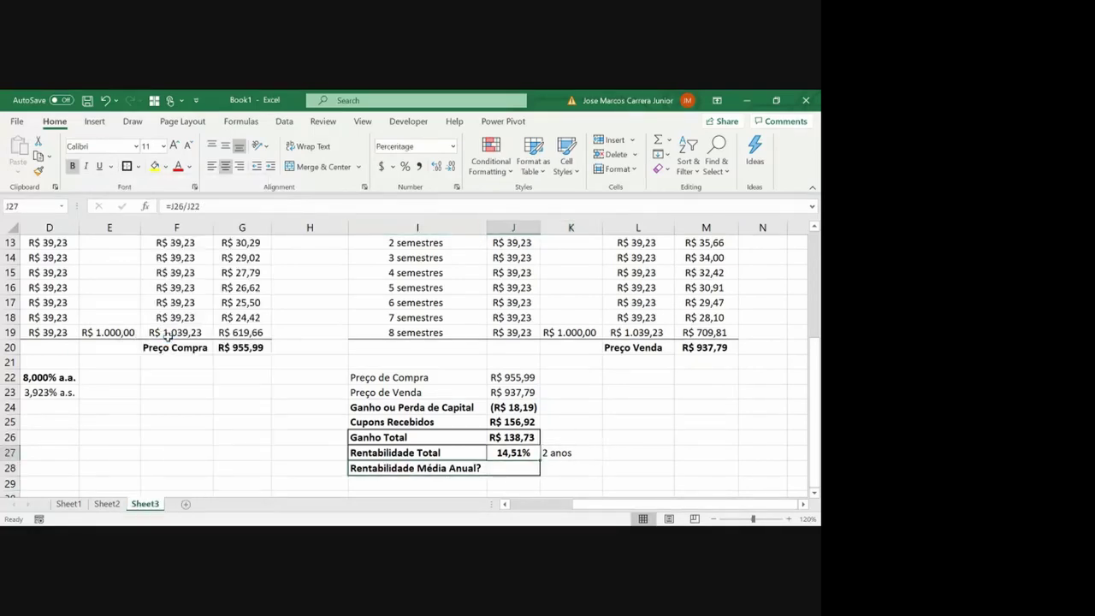
{"action": "key", "text": "Right"}
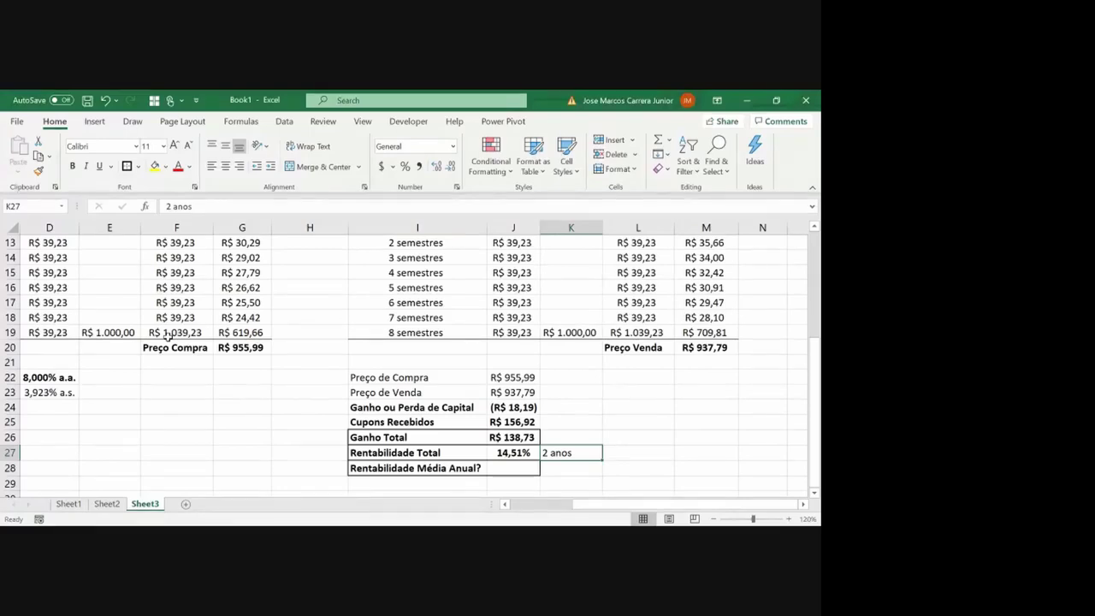
{"action": "key", "text": "Left"}
{"action": "key", "text": "Down"}
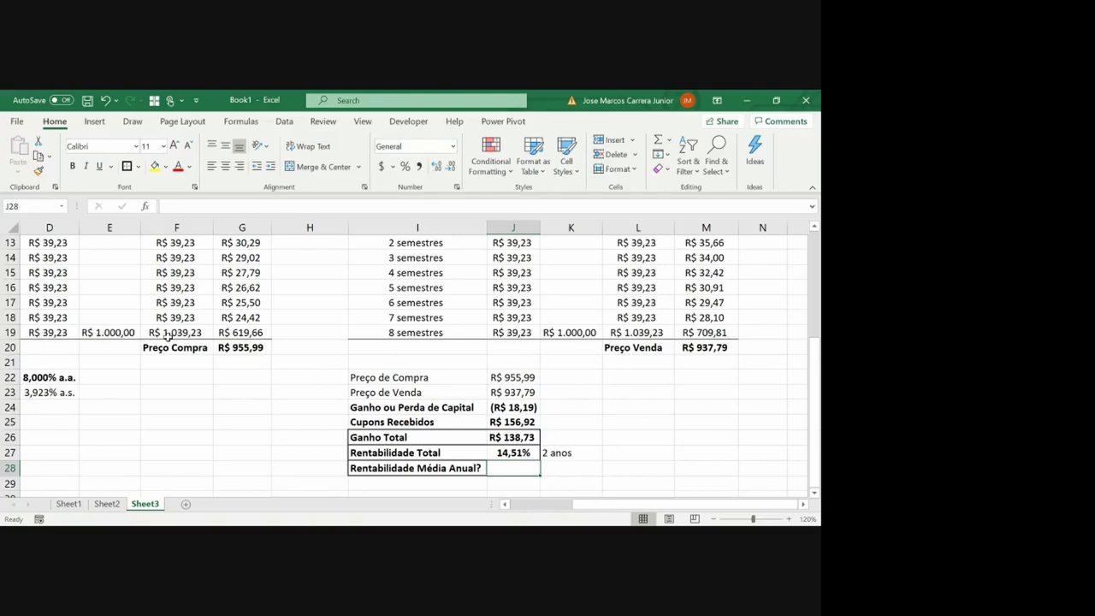
{"action": "key", "text": "Up"}
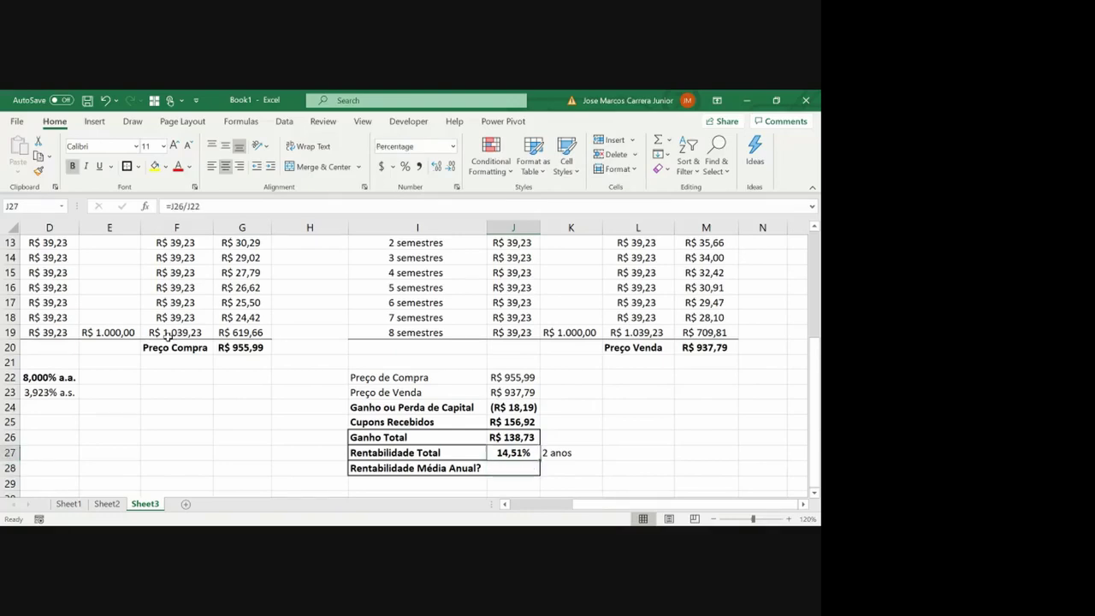
{"action": "key", "text": "Right"}
{"action": "key", "text": "Left"}
Calculate the average annual return in J28 with the formula =(1+J27)^(1/2)-1
{"action": "key", "text": "Down"}
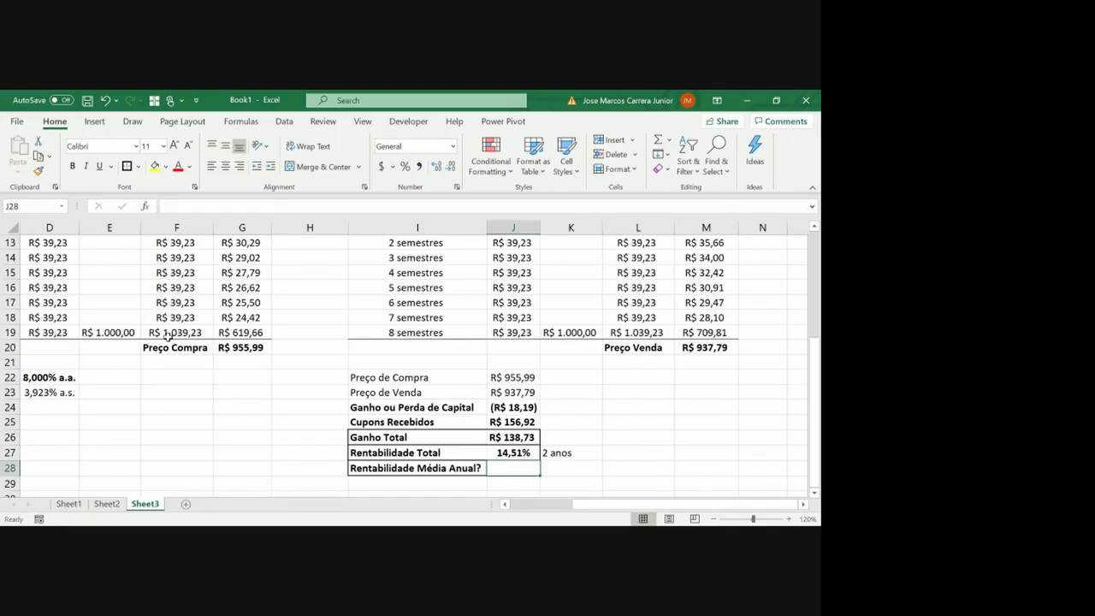
{"action": "type", "text": "=(1+"}
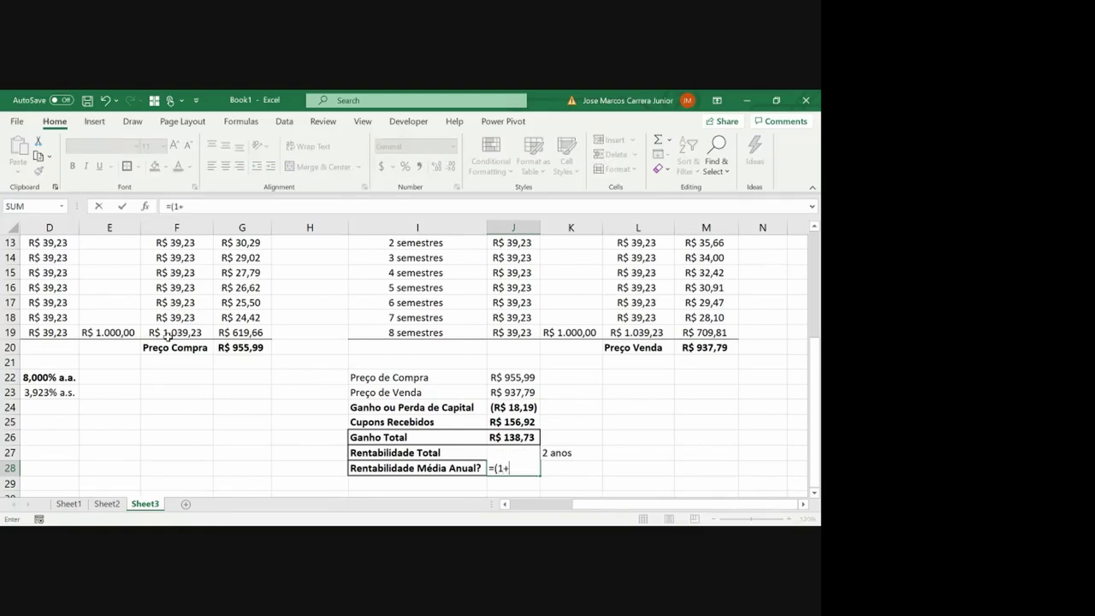
{"action": "key", "text": "Up"}
{"action": "type", "text": ")"}
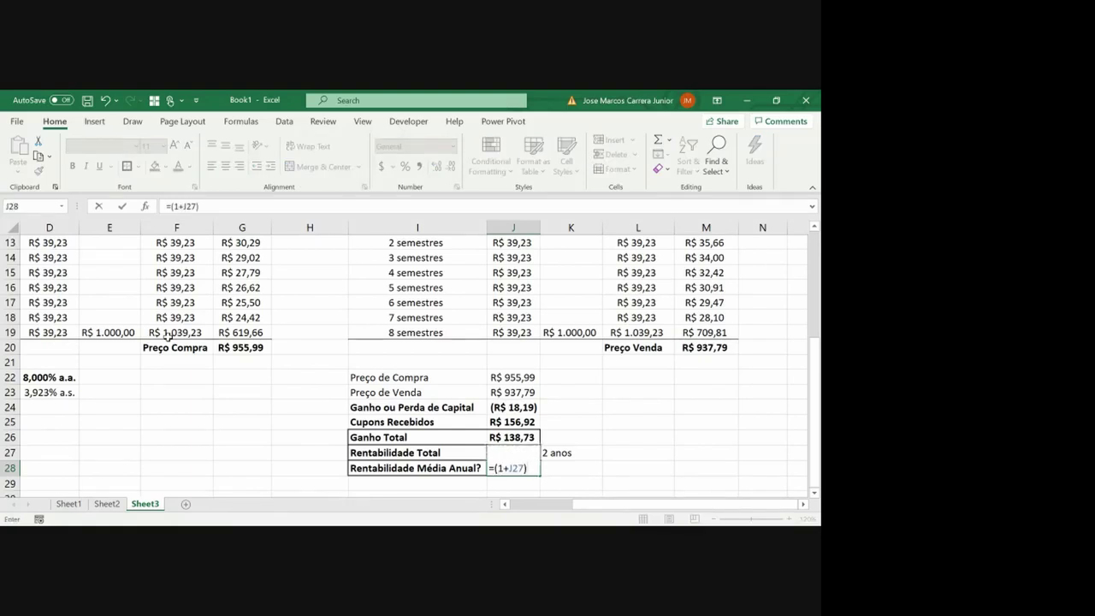
{"action": "type", "text": "^(1/2)-1"}
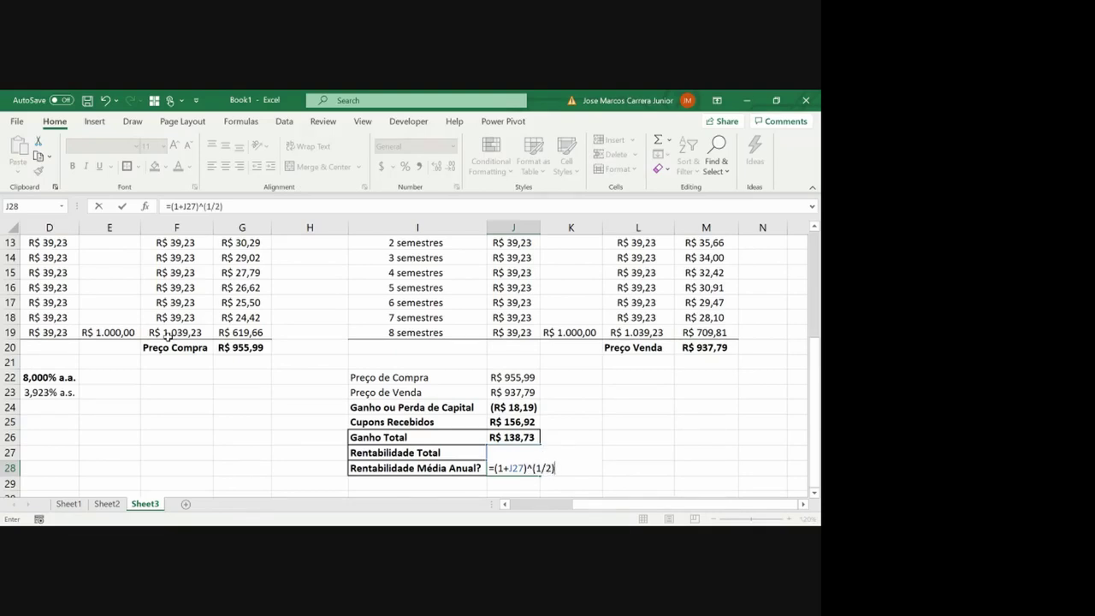
{"action": "left_click", "coordinate": [123, 206]}
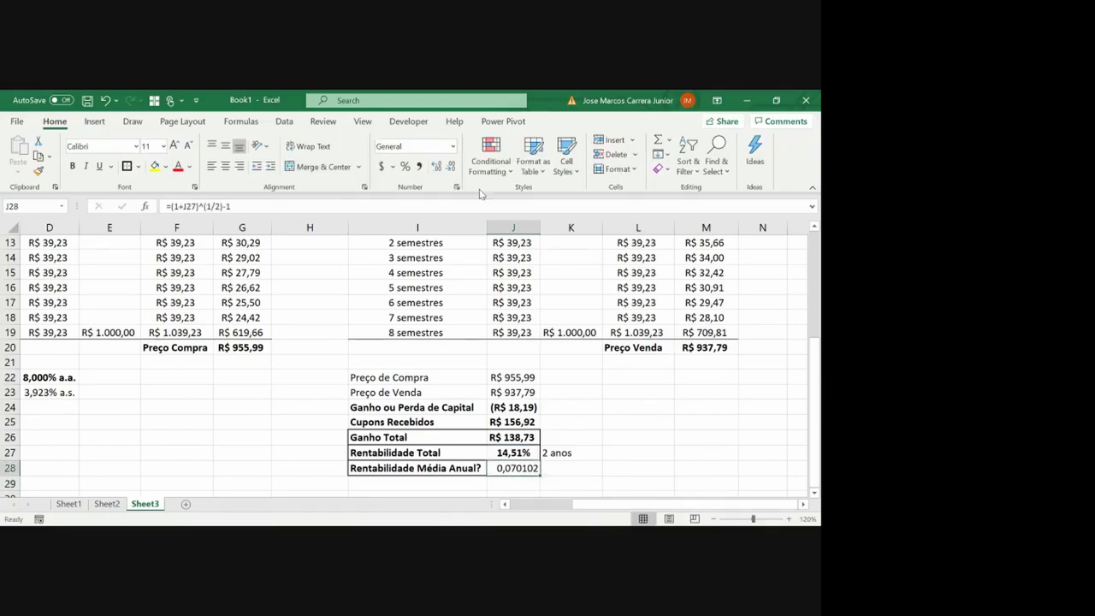
Format the average annual return in J28 as a centred, bold percentage with two decimals
{"action": "left_click", "coordinate": [405, 166]}
{"action": "left_click", "coordinate": [438, 168]}
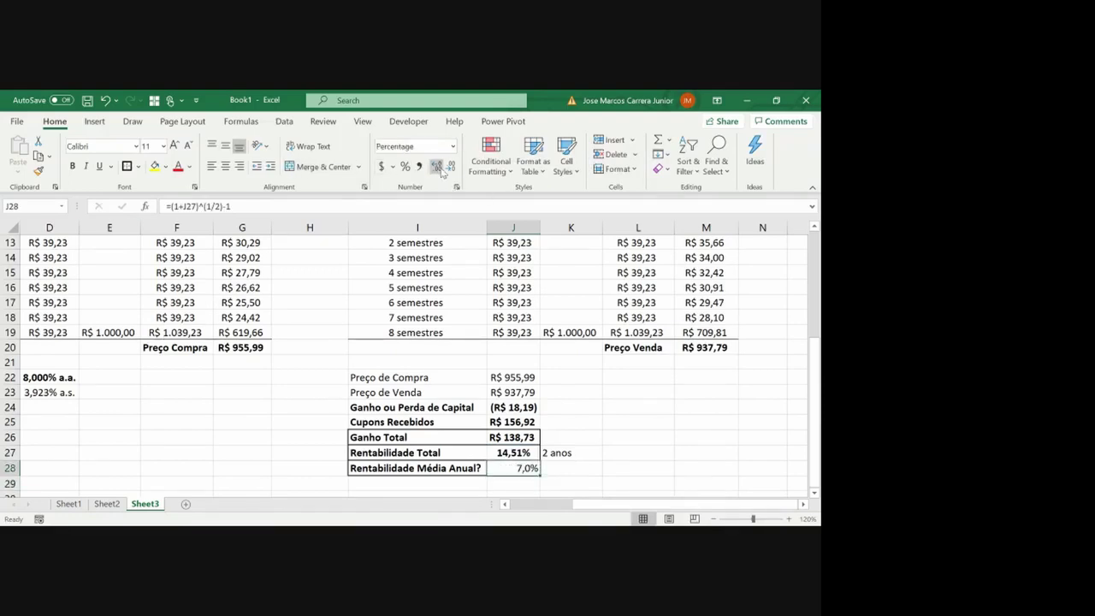
{"action": "left_click", "coordinate": [438, 167]}
{"action": "left_click", "coordinate": [226, 166]}
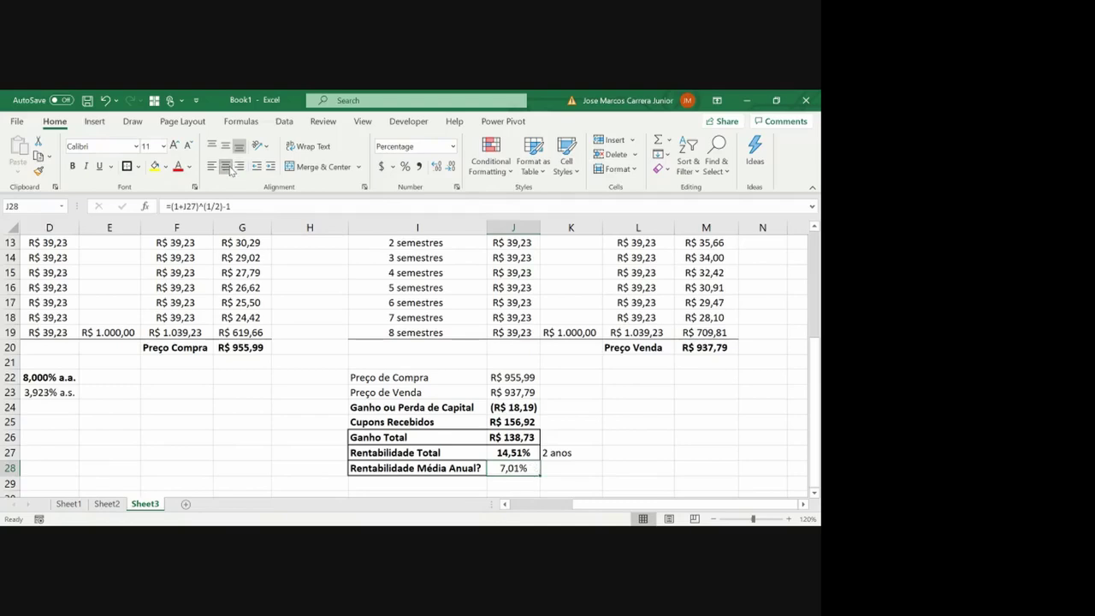
{"action": "key", "text": "ctrl+b"}
Highlight the average annual return label and value in I28:J28 with yellow fill
{"action": "key", "text": "Up"}
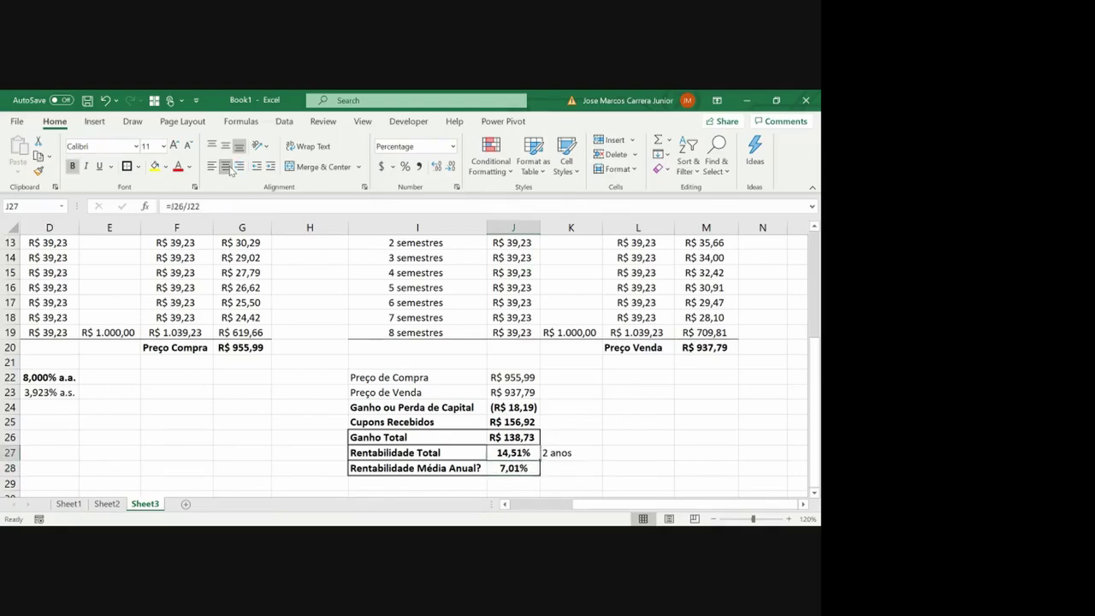
{"action": "key", "text": "Down"}
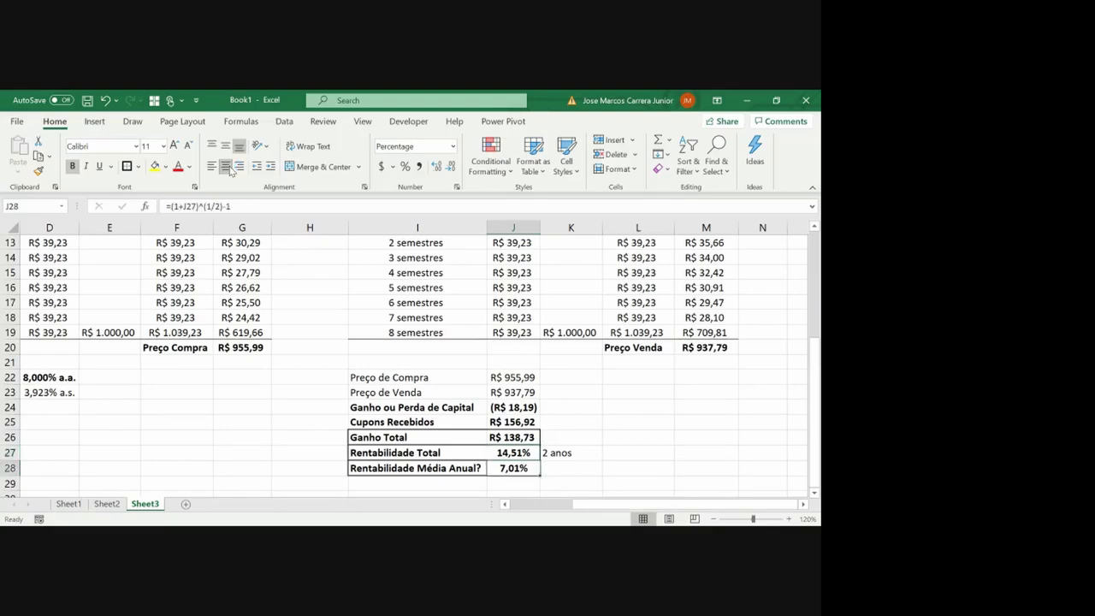
{"action": "key", "text": "shift+Left"}
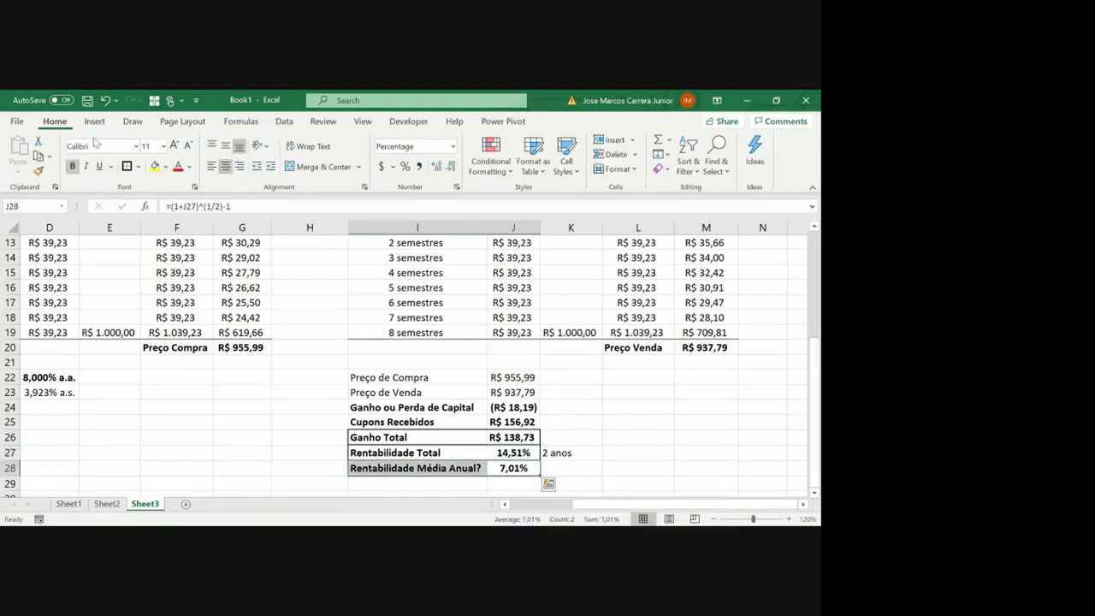
{"action": "left_click", "coordinate": [155, 168]}
{"action": "key", "text": "shift+Right"}
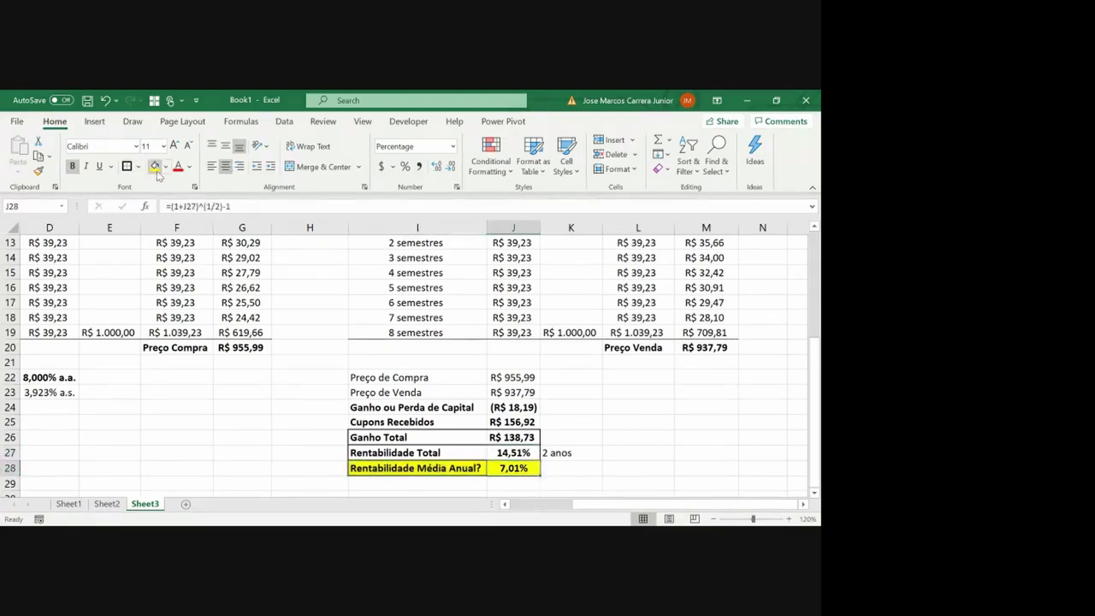
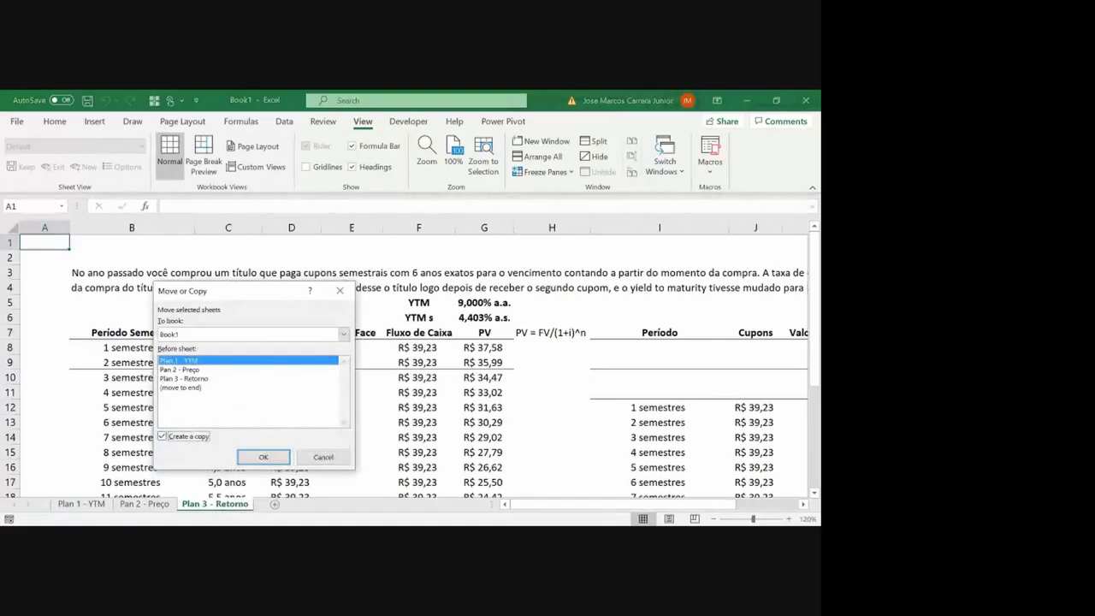
Create a copy of the sheet "Plan 3 - Retorno" and rename it "Plan 4 - Impacto Juros"
{"action": "left_click", "coordinate": [254, 457]}
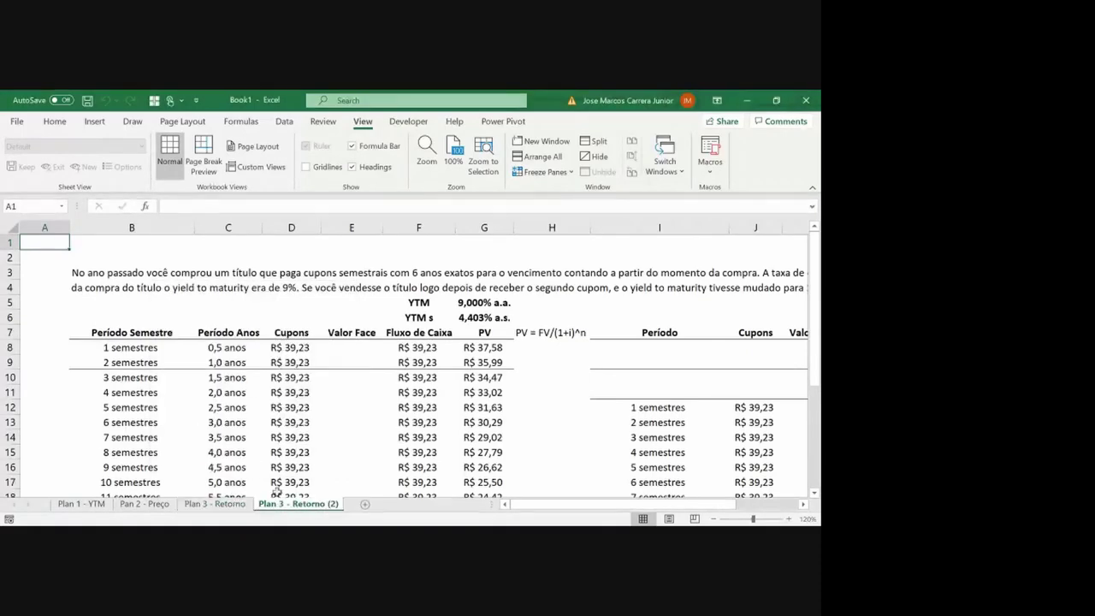
{"action": "key", "text": "BackSpace"}
{"action": "type", "text": "4"}
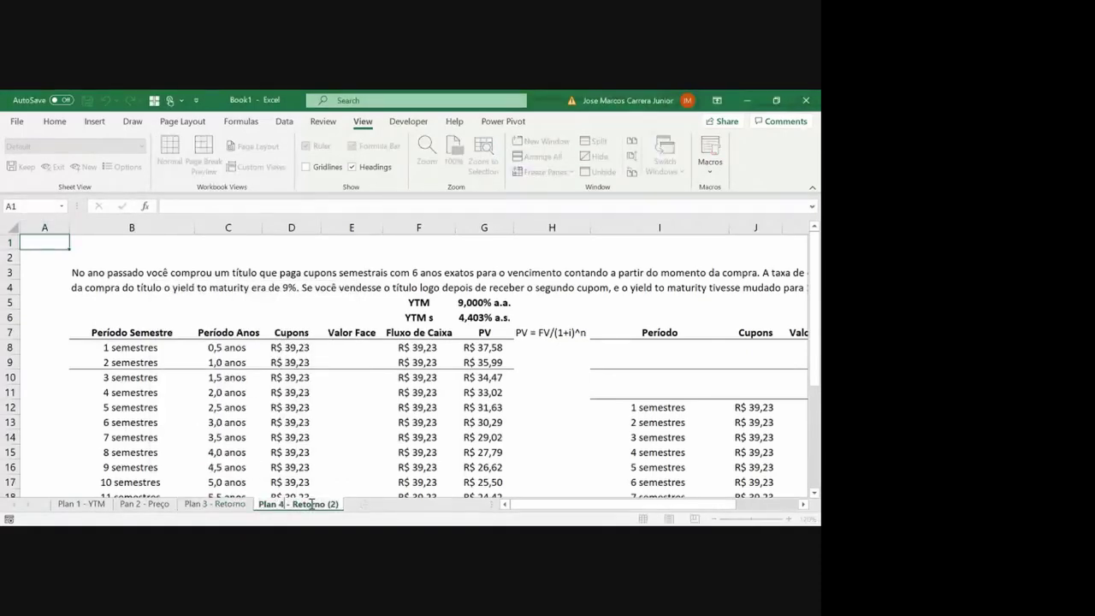
{"action": "triple_click", "coordinate": [312, 504]}
{"action": "key", "text": "BackSpace"}
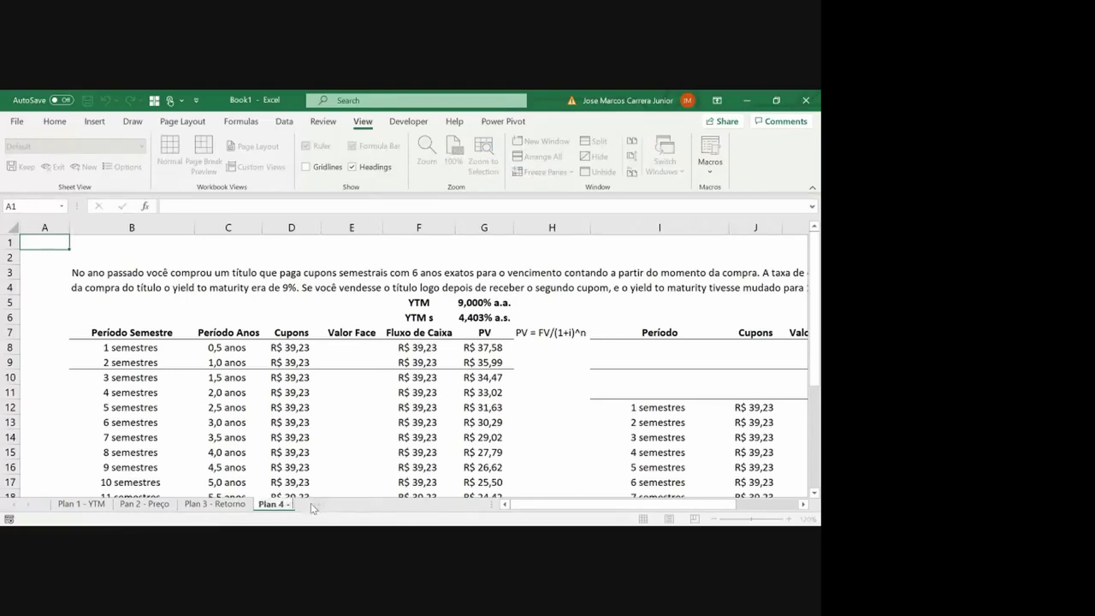
{"action": "type", "text": "Impacto Juros"}
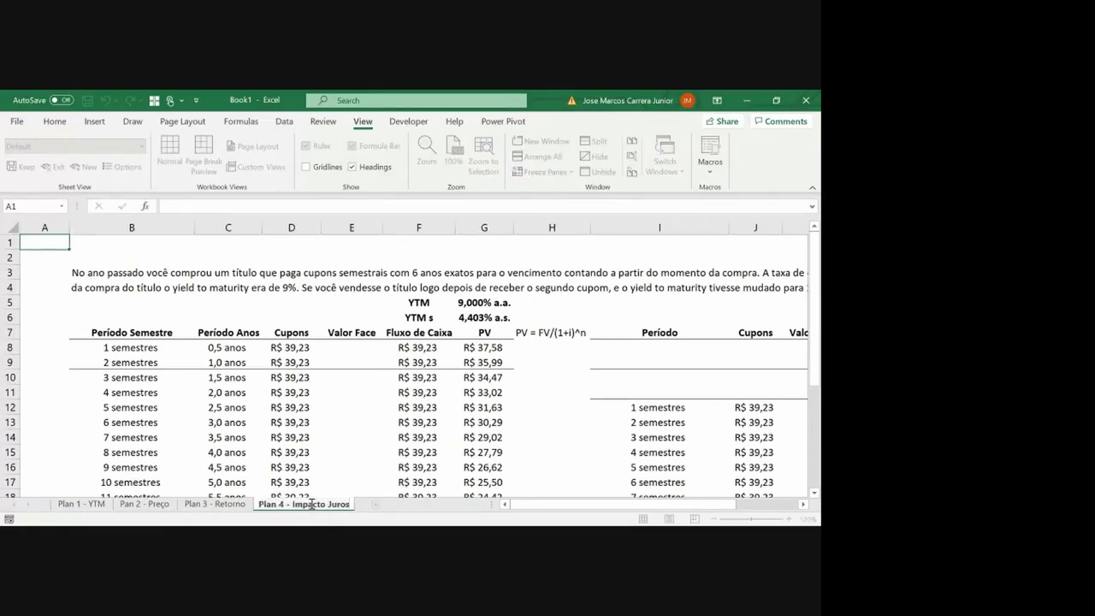
{"action": "left_click", "coordinate": [358, 349]}
Delete the problem statement rows above the YTM values, leaving one blank row above them
{"action": "left_click", "coordinate": [7, 272]}
{"action": "left_click_drag", "start_coordinate": [7, 271], "coordinate": [6, 287]}
{"action": "key", "text": "ctrl+minus"}
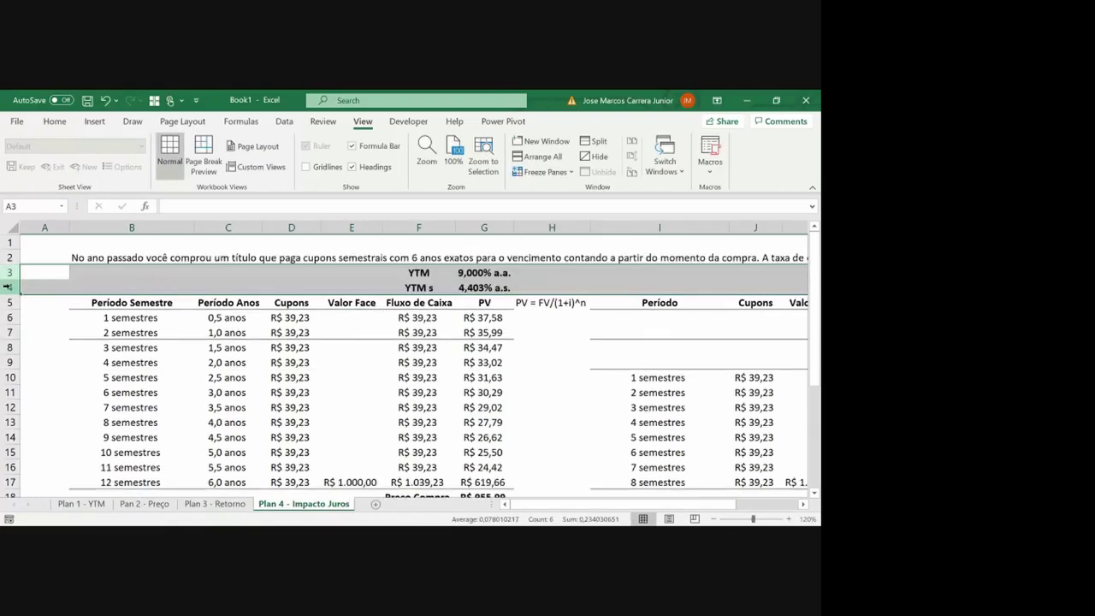
{"action": "key", "text": "ctrl+minus"}
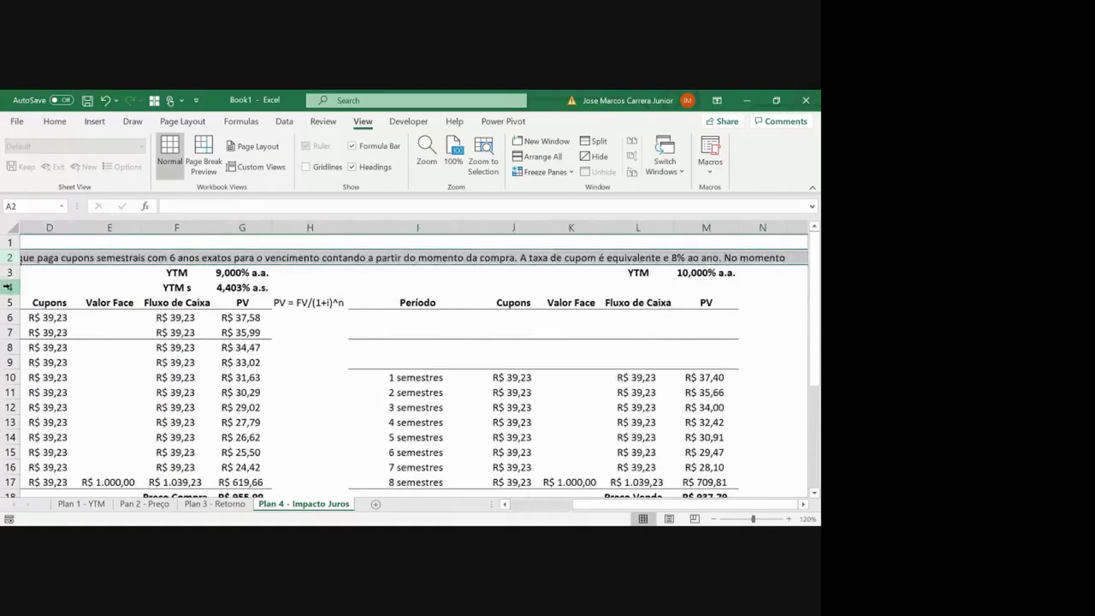
{"action": "key", "text": "ctrl+minus"}
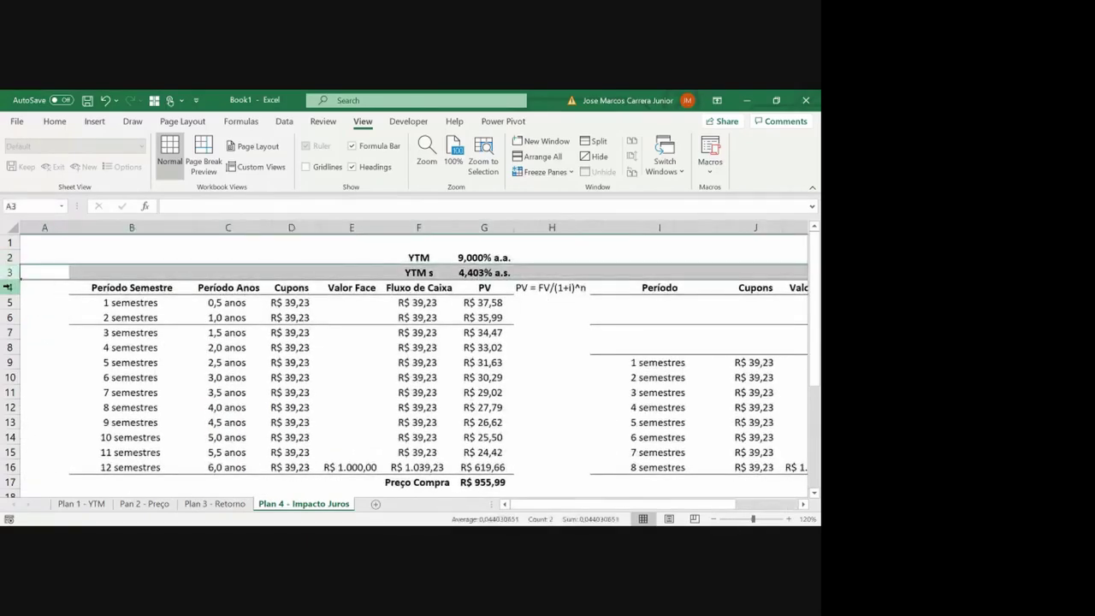
Try to delete the "YTM s" row above the table header and undo the deletion
{"action": "key", "text": "ctrl+minus"}
{"action": "key", "text": "Right"}
{"action": "key", "text": "Right"}
{"action": "key", "text": "Right"}
{"action": "key", "text": "Right"}
{"action": "key", "text": "Right"}
{"action": "key", "text": "Right"}
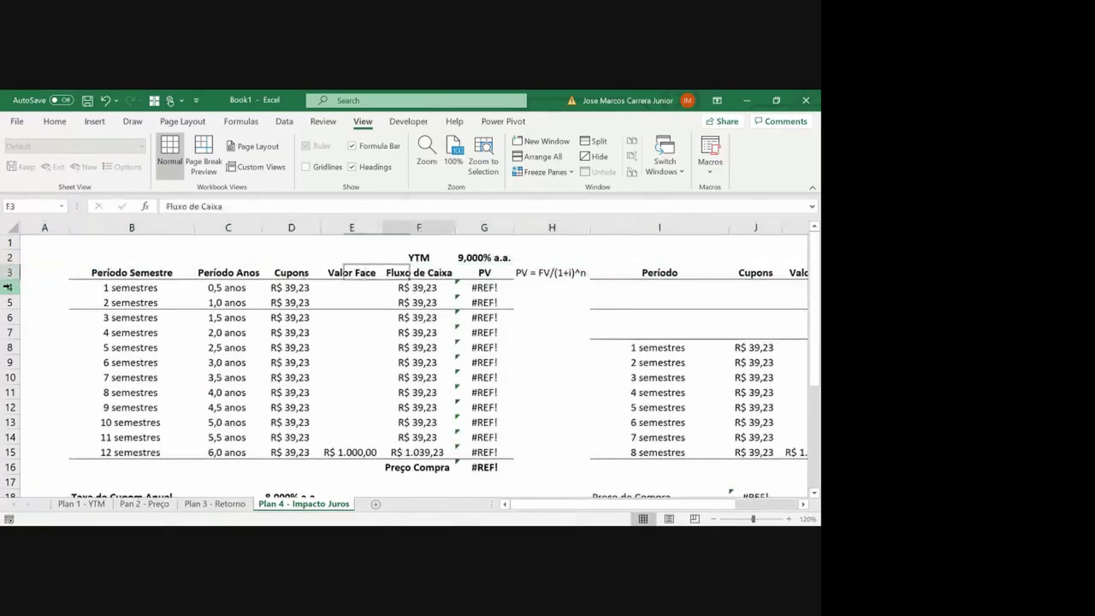
{"action": "key", "text": "Down"}
{"action": "key", "text": "ctrl+z"}
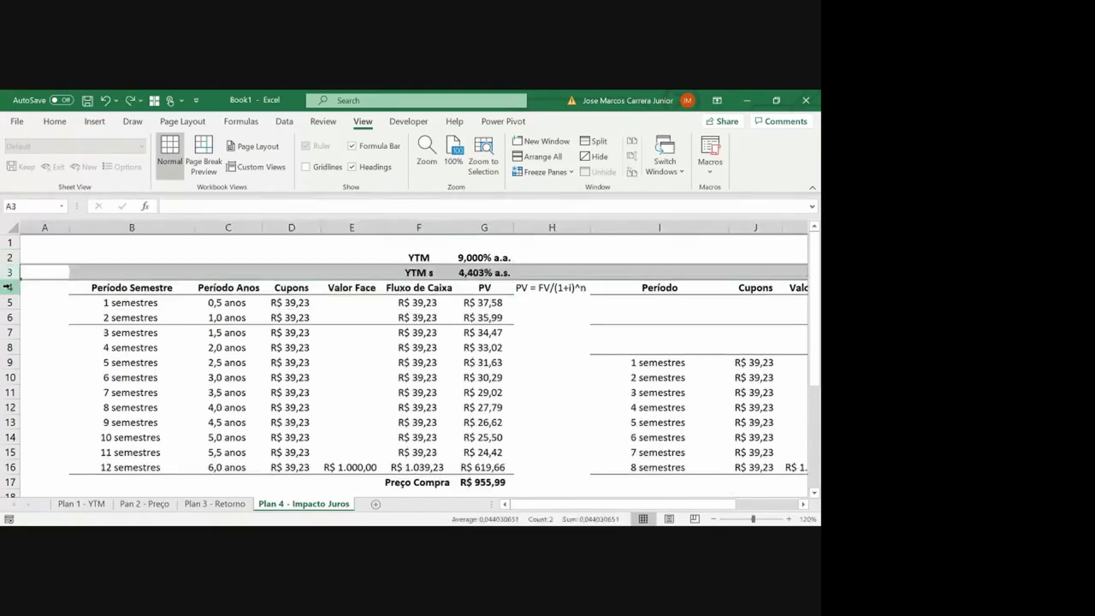
Delete all columns from I to the end of the sheet, removing the sale price table and the return summary
{"action": "key", "text": "Right"}
{"action": "key", "text": "Right"}
{"action": "key", "text": "Right"}
{"action": "key", "text": "Right"}
{"action": "key", "text": "Right"}
{"action": "key", "text": "Right"}
{"action": "key", "text": "Right"}
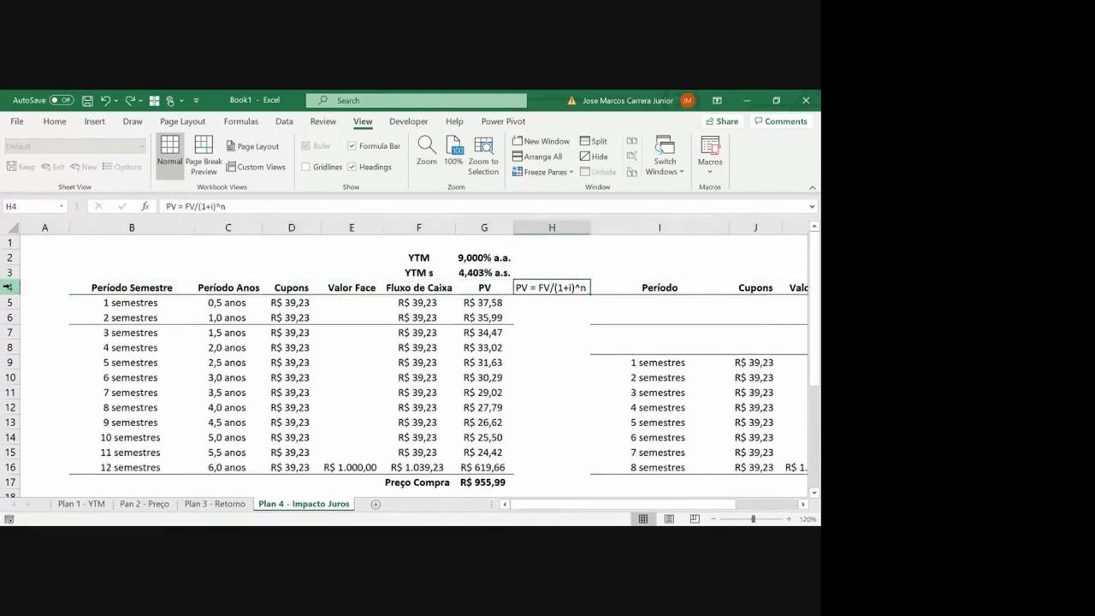
{"action": "key", "text": "Right"}
{"action": "left_click_drag", "start_coordinate": [659, 257], "coordinate": [729, 491]}
{"action": "key", "text": "ctrl+shift+Right"}
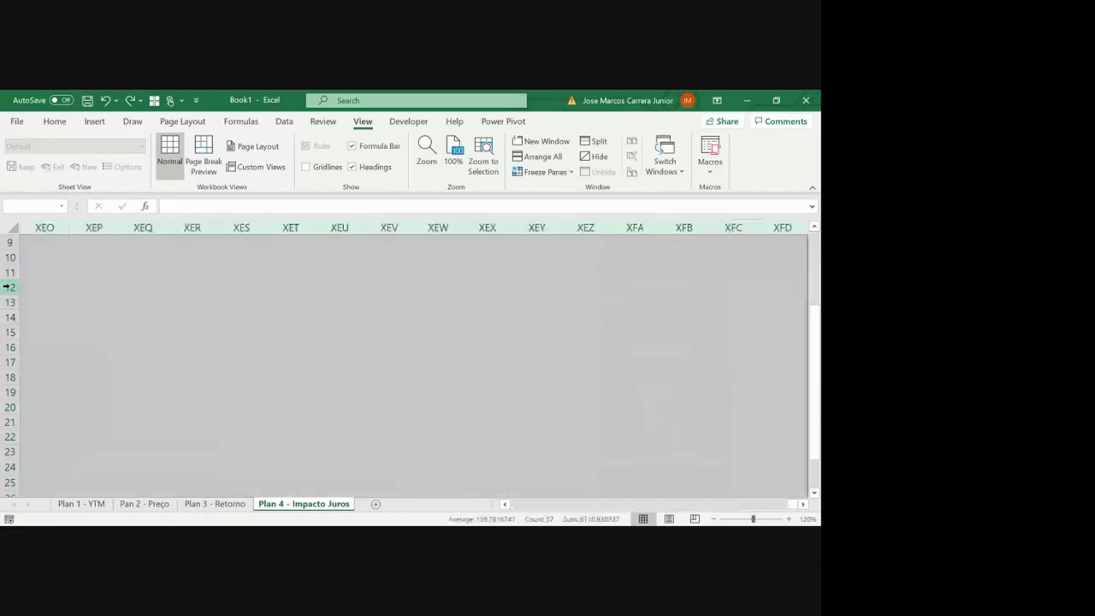
{"action": "left_click", "coordinate": [309, 242]}
{"action": "key", "text": "ctrl+Home"}
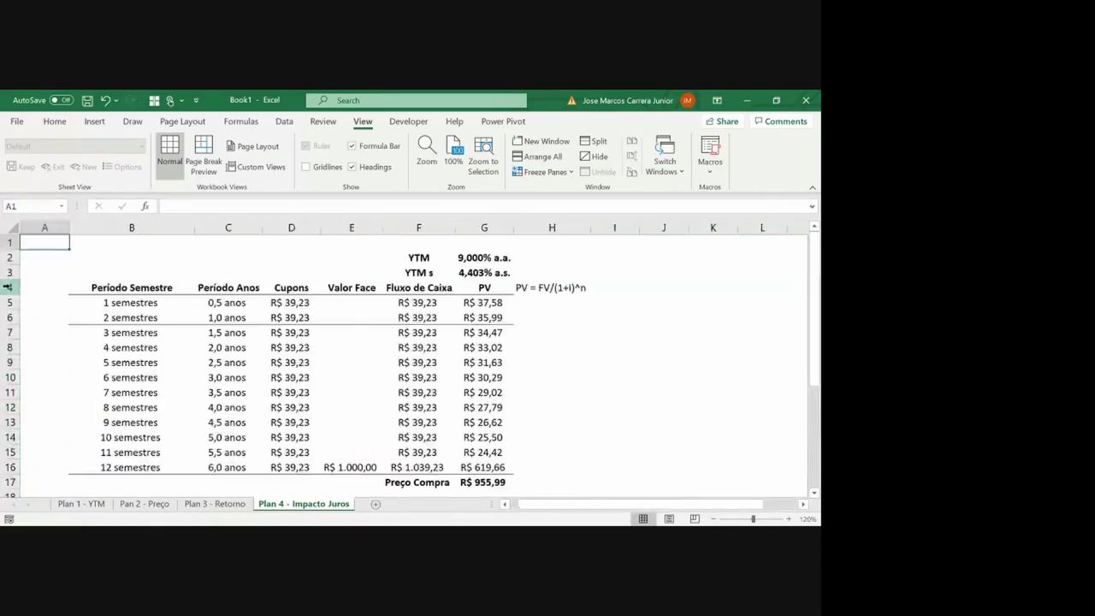
Look over the remaining purchase price table down to the coupon rates below it
{"action": "key", "text": "Down"}
{"action": "key", "text": "Down"}
{"action": "key", "text": "Down"}
{"action": "key", "text": "Down"}
{"action": "key", "text": "Down"}
{"action": "key", "text": "Down"}
{"action": "key", "text": "Down"}
{"action": "key", "text": "Down"}
{"action": "key", "text": "Down"}
{"action": "key", "text": "Down"}
{"action": "key", "text": "Down"}
{"action": "key", "text": "Down"}
{"action": "key", "text": "Down"}
{"action": "key", "text": "Down"}
{"action": "key", "text": "Down"}
{"action": "key", "text": "Down"}
{"action": "key", "text": "Down"}
{"action": "key", "text": "Down"}
{"action": "key", "text": "Down"}
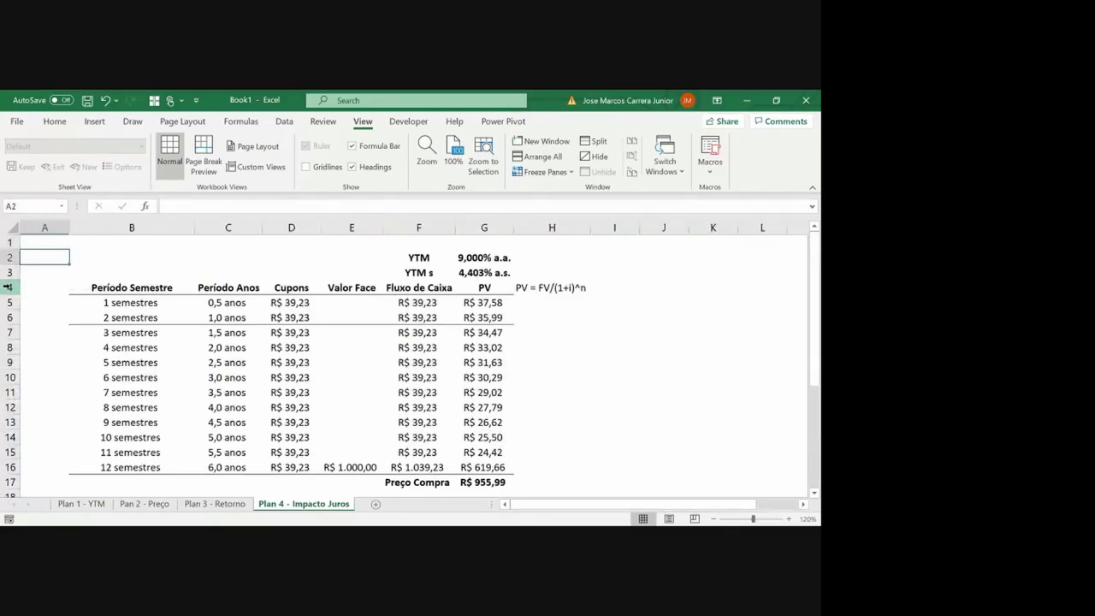
{"action": "key", "text": "Up"}
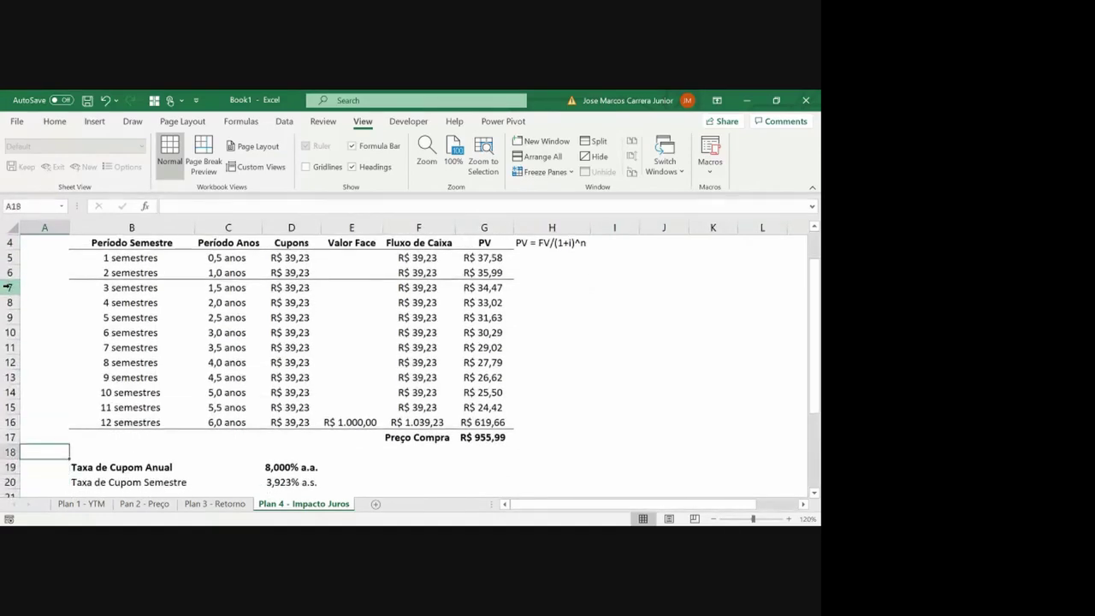
Examine the YTM in G2, the present value formulas in column G and the semester periods in column B
{"action": "key", "text": "Right"}
{"action": "key", "text": "Right"}
{"action": "key", "text": "Right"}
{"action": "key", "text": "Up"}
{"action": "key", "text": "Up"}
{"action": "key", "text": "Up"}
{"action": "key", "text": "Up"}
{"action": "key", "text": "Up"}
{"action": "key", "text": "Up"}
{"action": "key", "text": "Up"}
{"action": "key", "text": "Up"}
{"action": "key", "text": "Up"}
{"action": "key", "text": "Up"}
{"action": "key", "text": "Up"}
{"action": "key", "text": "Up"}
{"action": "key", "text": "Up"}
{"action": "key", "text": "Up"}
{"action": "key", "text": "Up"}
{"action": "key", "text": "Up"}
{"action": "key", "text": "Up"}
{"action": "key", "text": "Up"}
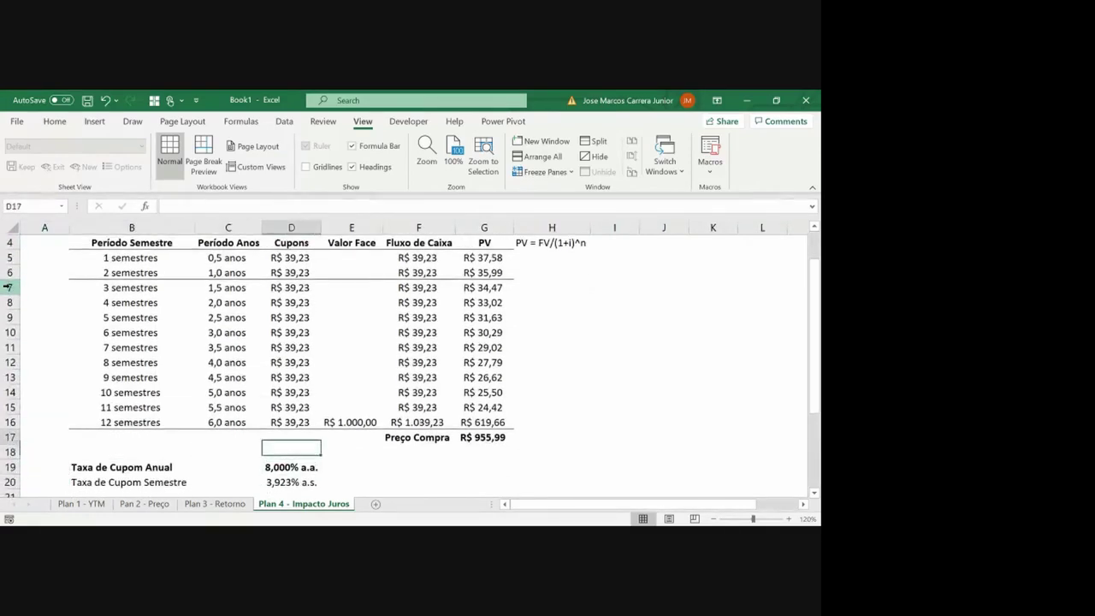
{"action": "key", "text": "Right"}
{"action": "key", "text": "Right"}
{"action": "key", "text": "Right"}
{"action": "key", "text": "Down"}
{"action": "key", "text": "Down"}
{"action": "key", "text": "Down"}
{"action": "key", "text": "Down"}
{"action": "key", "text": "Down"}
{"action": "key", "text": "Down"}
{"action": "key", "text": "Down"}
{"action": "key", "text": "Down"}
{"action": "key", "text": "Down"}
{"action": "key", "text": "Down"}
{"action": "key", "text": "Down"}
{"action": "key", "text": "Down"}
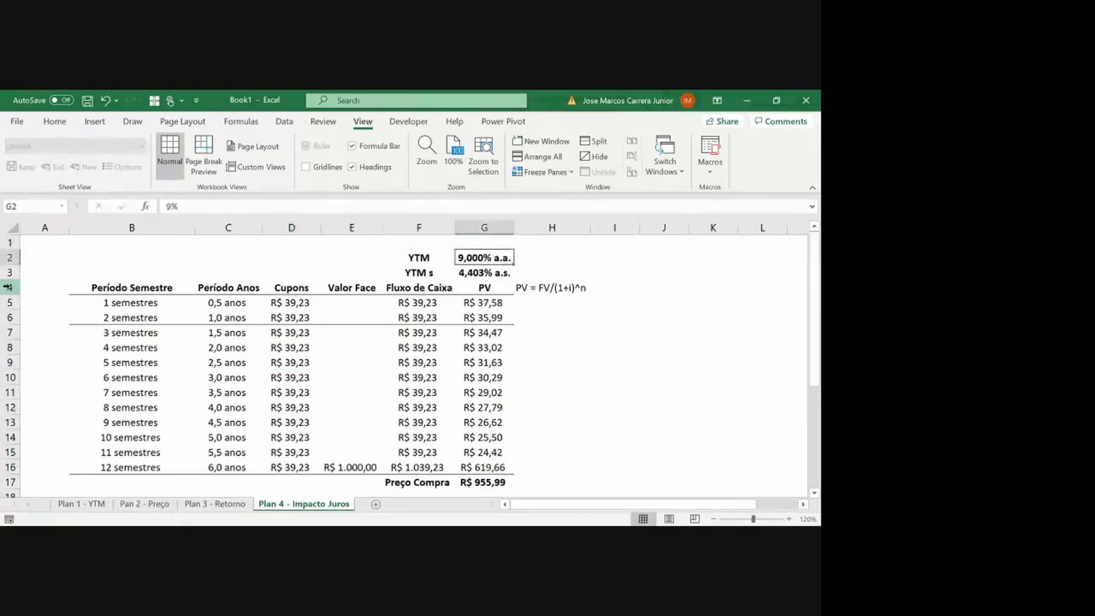
{"action": "key", "text": "Down"}
{"action": "key", "text": "Down"}
{"action": "key", "text": "Down"}
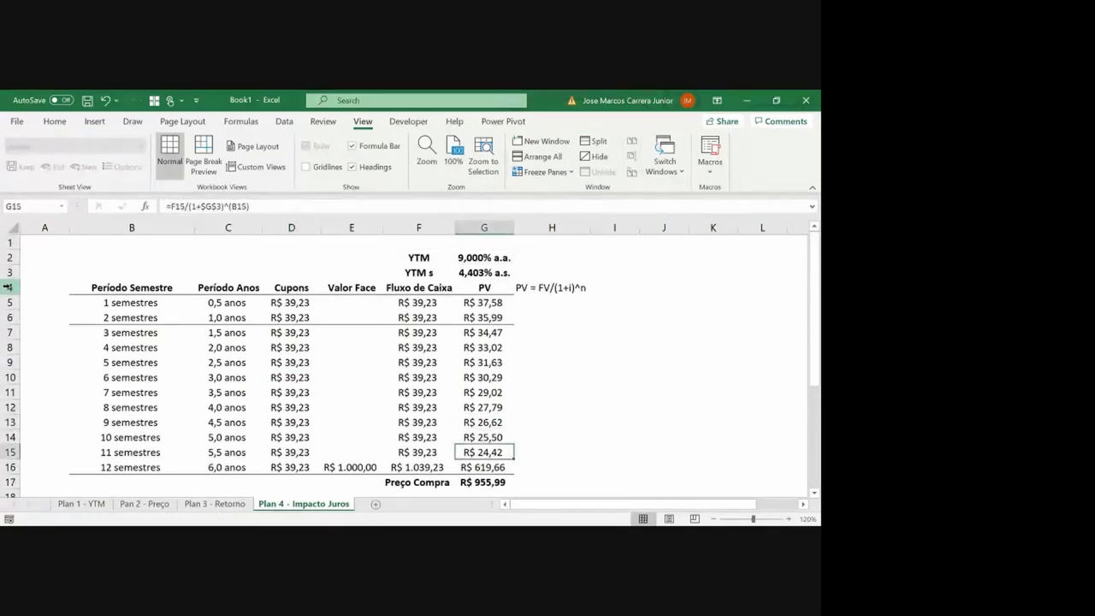
{"action": "key", "text": "Left"}
{"action": "key", "text": "Left"}
{"action": "key", "text": "Left"}
{"action": "key", "text": "Left"}
{"action": "key", "text": "Left"}
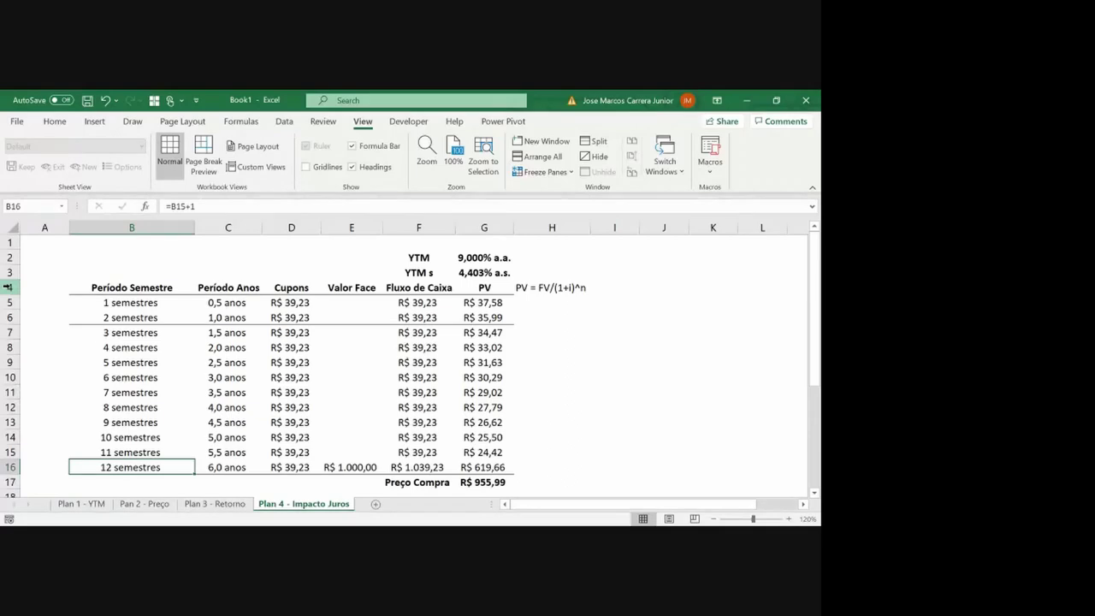
Copy the YTM inputs and purchase price table in B2:G17 and paste them at I2 beside the original
{"action": "left_click", "coordinate": [147, 273]}
{"action": "left_click", "coordinate": [159, 262]}
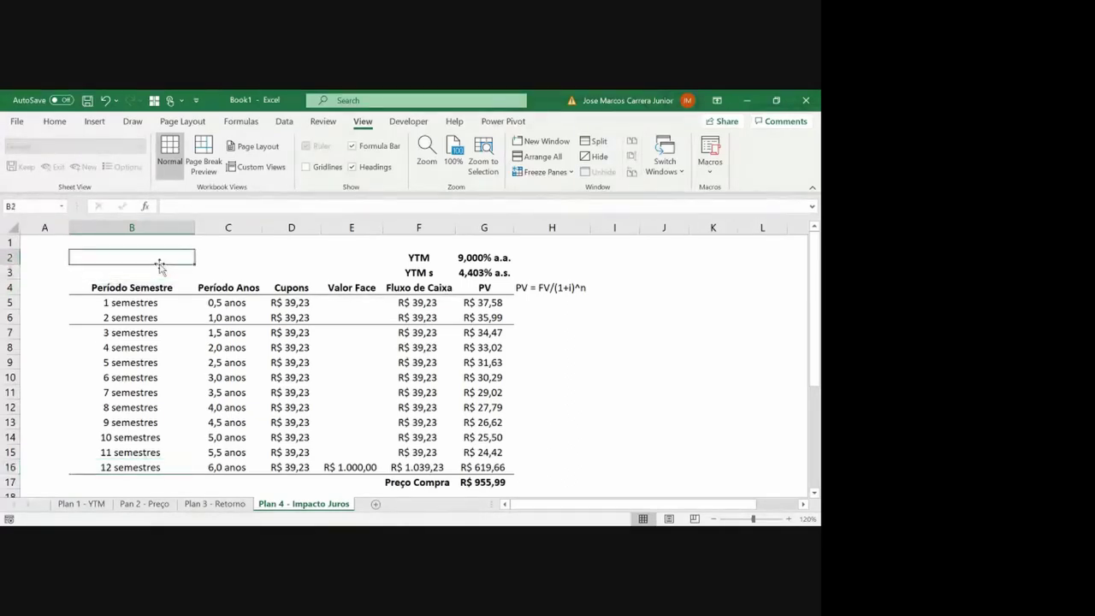
{"action": "key", "text": "shift+Down"}
{"action": "key", "text": "shift+Down"}
{"action": "key", "text": "shift+Right"}
{"action": "key", "text": "shift+Right"}
{"action": "key", "text": "shift+Right"}
{"action": "key", "text": "shift+Right"}
{"action": "key", "text": "shift+Down"}
{"action": "key", "text": "shift+Right"}
{"action": "key", "text": "shift+Down"}
{"action": "key", "text": "shift+Down"}
{"action": "key", "text": "shift+Down"}
{"action": "key", "text": "shift+Down"}
{"action": "key", "text": "shift+Down"}
{"action": "key", "text": "shift+Down"}
{"action": "key", "text": "shift+Down"}
{"action": "key", "text": "shift+Down"}
{"action": "key", "text": "shift+Down"}
{"action": "key", "text": "shift+Down"}
{"action": "key", "text": "shift+Down"}
{"action": "key", "text": "shift+Down"}
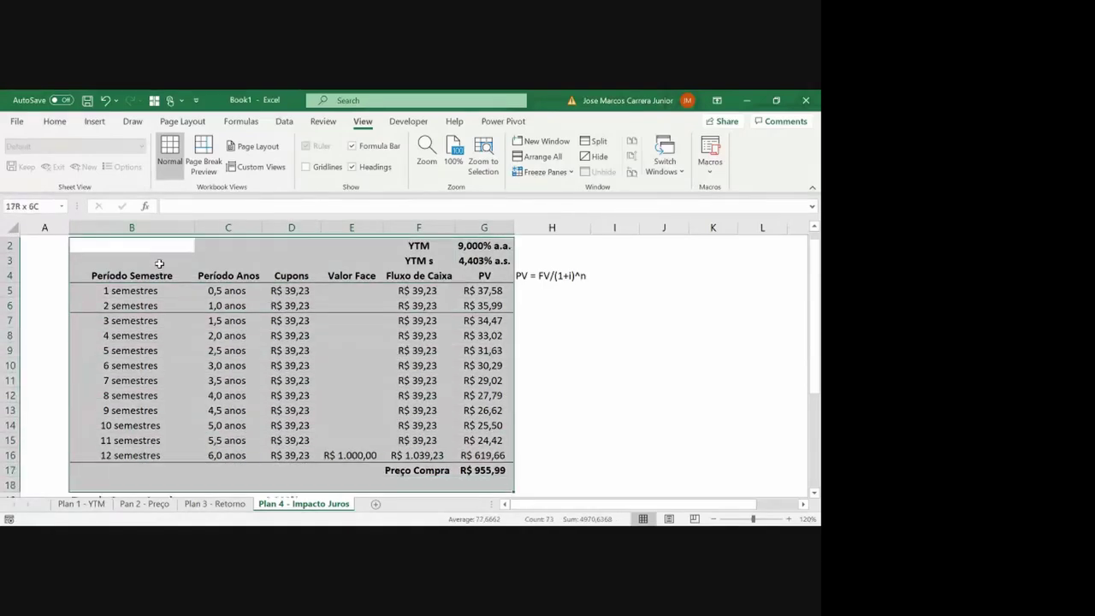
{"action": "key", "text": "ctrl+c"}
{"action": "key", "text": "Right"}
{"action": "key", "text": "Right"}
{"action": "key", "text": "Right"}
{"action": "key", "text": "Right"}
{"action": "key", "text": "Right"}
{"action": "key", "text": "Right"}
{"action": "key", "text": "Right"}
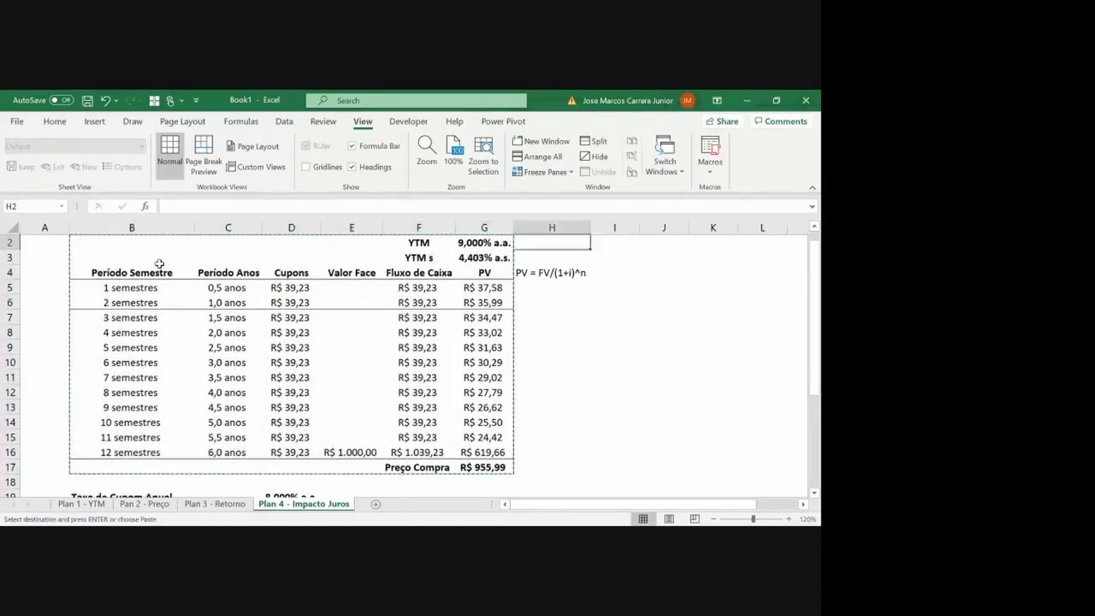
{"action": "key", "text": "ctrl+v"}
{"action": "key", "text": "Escape"}
{"action": "key", "text": "Down"}
{"action": "key", "text": "Down"}
{"action": "key", "text": "Down"}
{"action": "key", "text": "Down"}
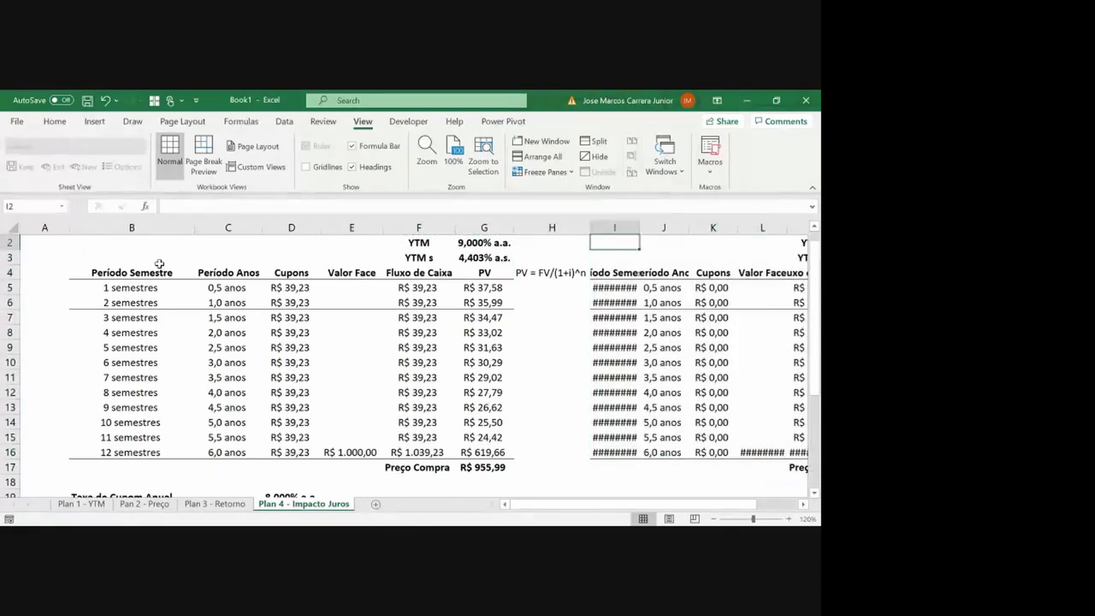
{"action": "key", "text": "Up"}
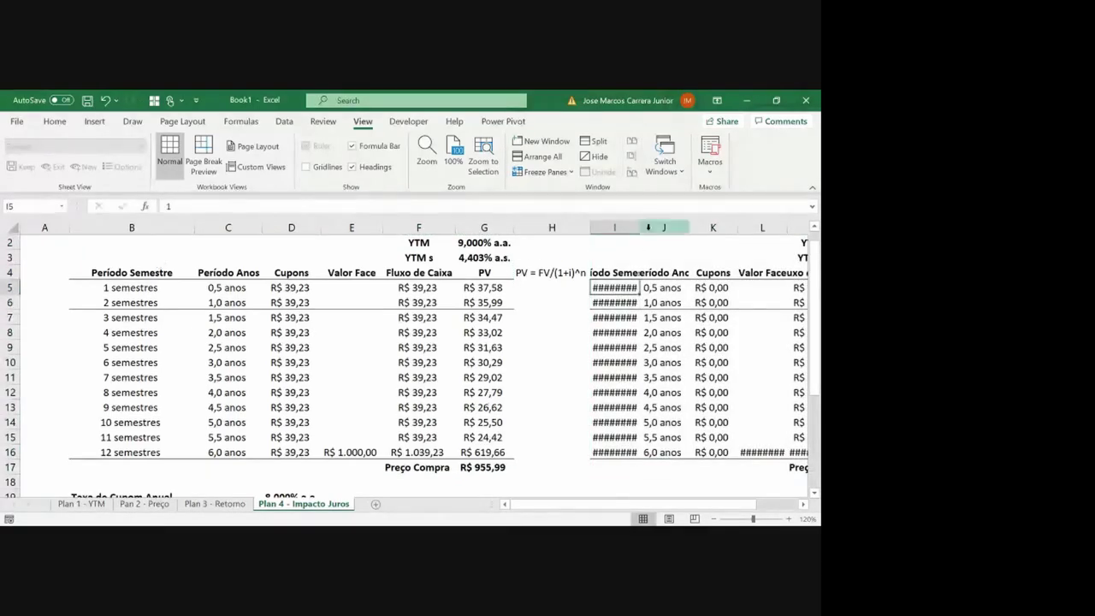
Autofit columns I to N and clear the rows for semesters 7 to 12 in the copied table
{"action": "left_click_drag", "start_coordinate": [614, 228], "coordinate": [665, 232]}
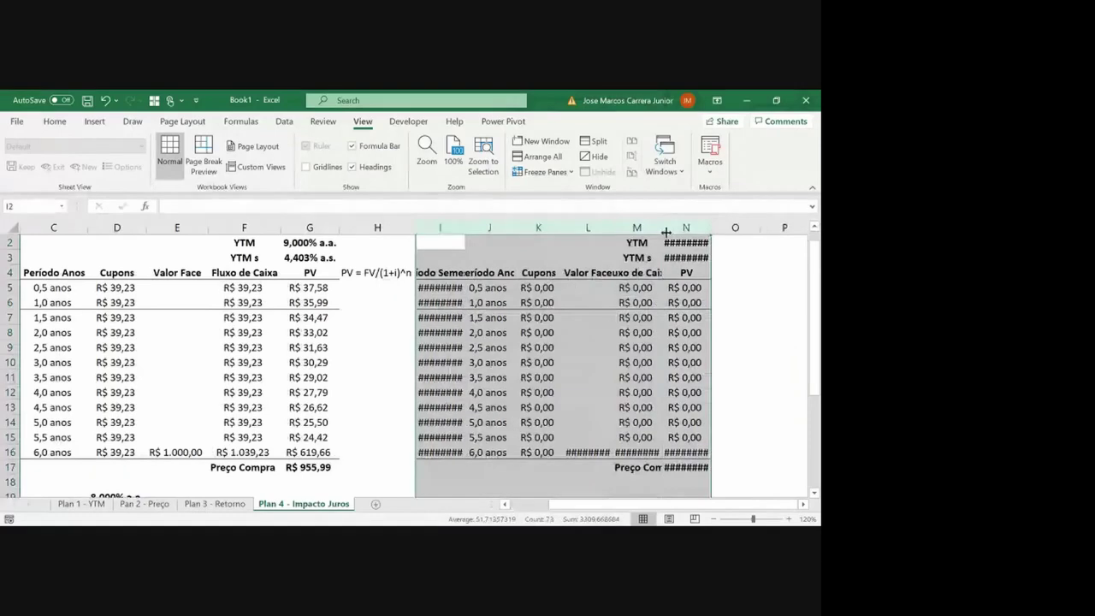
{"action": "double_click", "coordinate": [662, 227]}
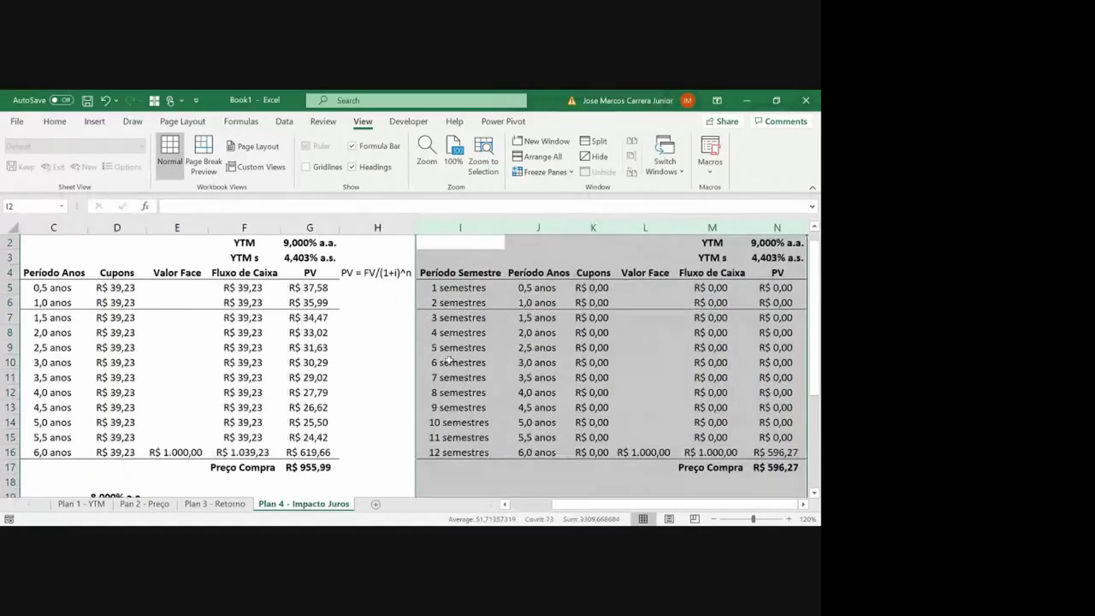
{"action": "left_click", "coordinate": [449, 381]}
{"action": "key", "text": "ctrl+shift+Down"}
{"action": "key", "text": "ctrl+shift+Right"}
{"action": "key", "text": "ctrl+shift+Right"}
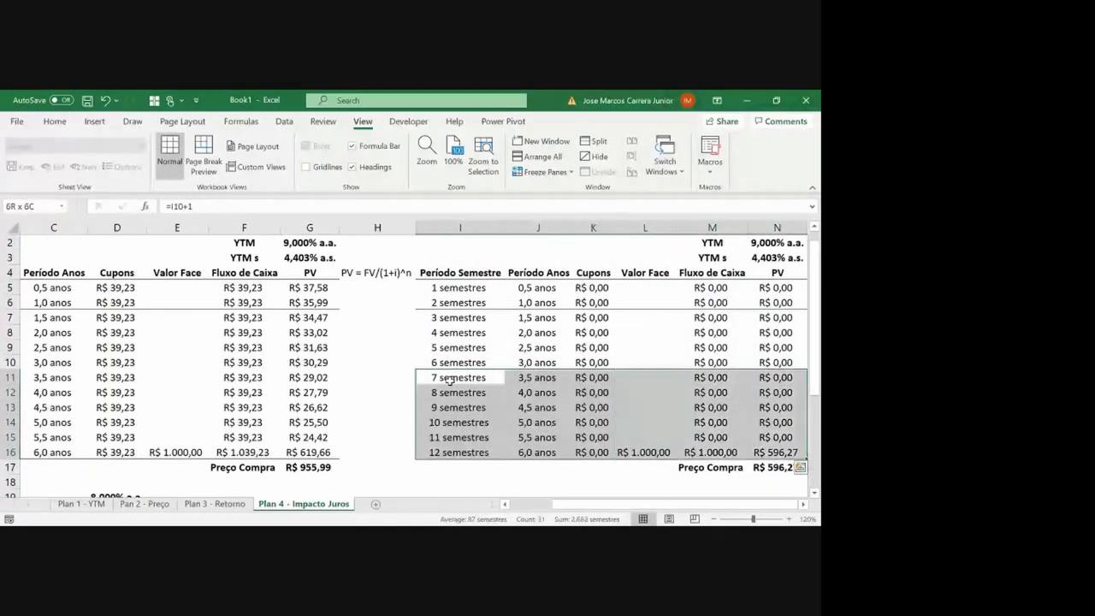
{"action": "key", "text": "Delete"}
Try to move the copied table's Preço Compra row from I17:N17 up to row 11
{"action": "key", "text": "Down"}
{"action": "key", "text": "Down"}
{"action": "key", "text": "Down"}
{"action": "key", "text": "Down"}
{"action": "key", "text": "Down"}
{"action": "key", "text": "Down"}
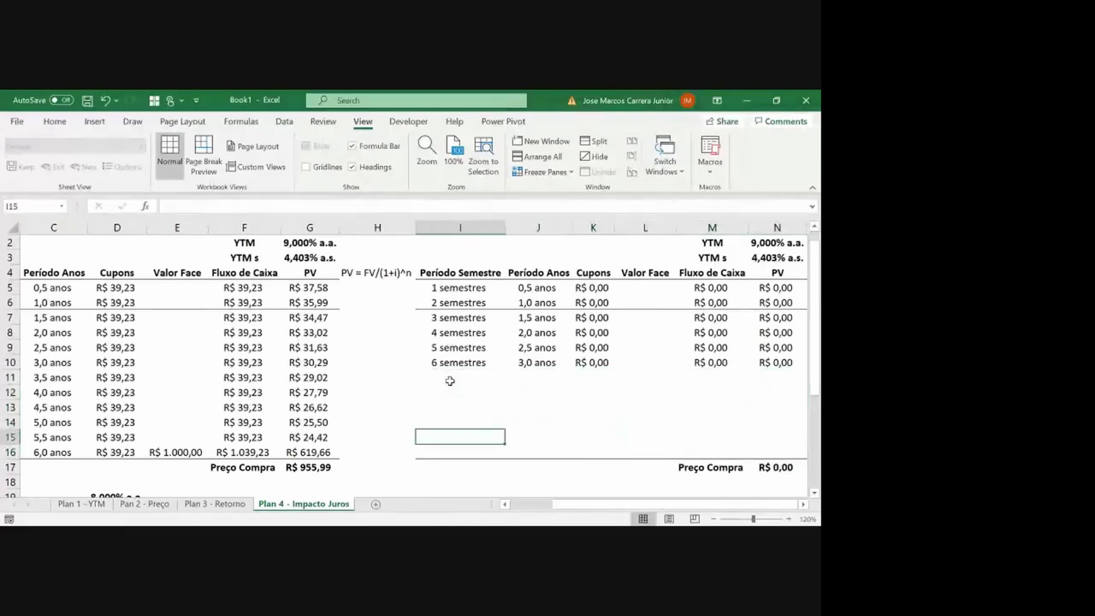
{"action": "key", "text": "shift+Right"}
{"action": "key", "text": "shift+Right"}
{"action": "key", "text": "shift+Right"}
{"action": "key", "text": "shift+Right"}
{"action": "key", "text": "shift+Right"}
{"action": "key", "text": "ctrl+c"}
{"action": "key", "text": "Up"}
{"action": "key", "text": "Up"}
{"action": "key", "text": "Up"}
{"action": "key", "text": "Up"}
{"action": "key", "text": "Up"}
{"action": "key", "text": "Up"}
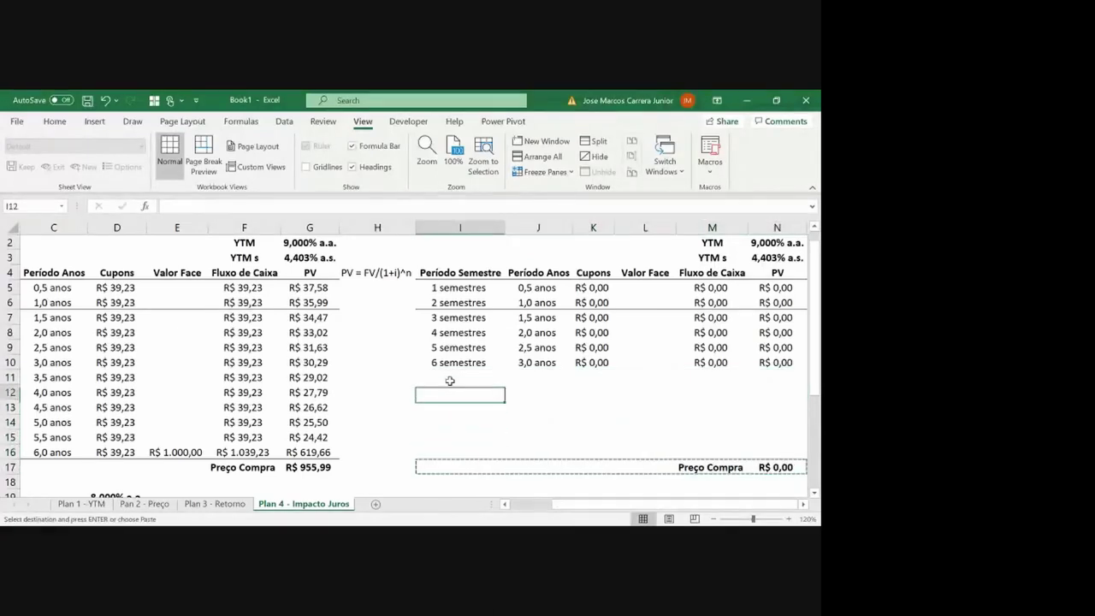
{"action": "key", "text": "Return"}
{"action": "key", "text": "Tab"}
{"action": "key", "text": "Return"}
{"action": "key", "text": "Down"}
{"action": "key", "text": "Down"}
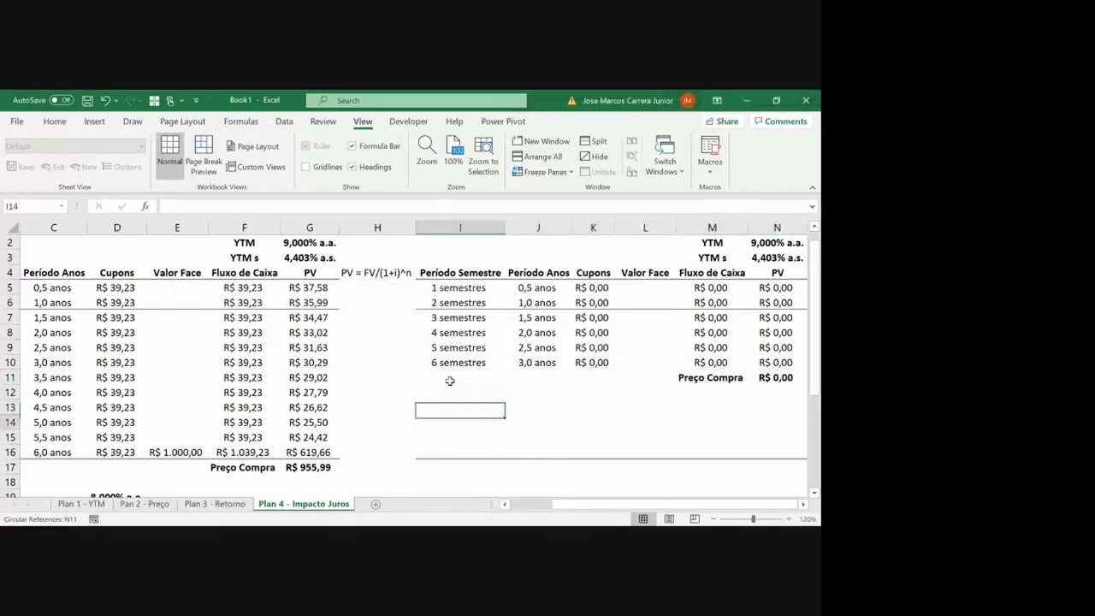
{"action": "key", "text": "ctrl+z"}
Move the Preço Compra row in I17:N17 up to I11, directly below the 6-semester row
{"action": "key", "text": "Down"}
{"action": "key", "text": "Down"}
{"action": "key", "text": "Down"}
{"action": "key", "text": "Down"}
{"action": "key", "text": "Down"}
{"action": "key", "text": "Down"}
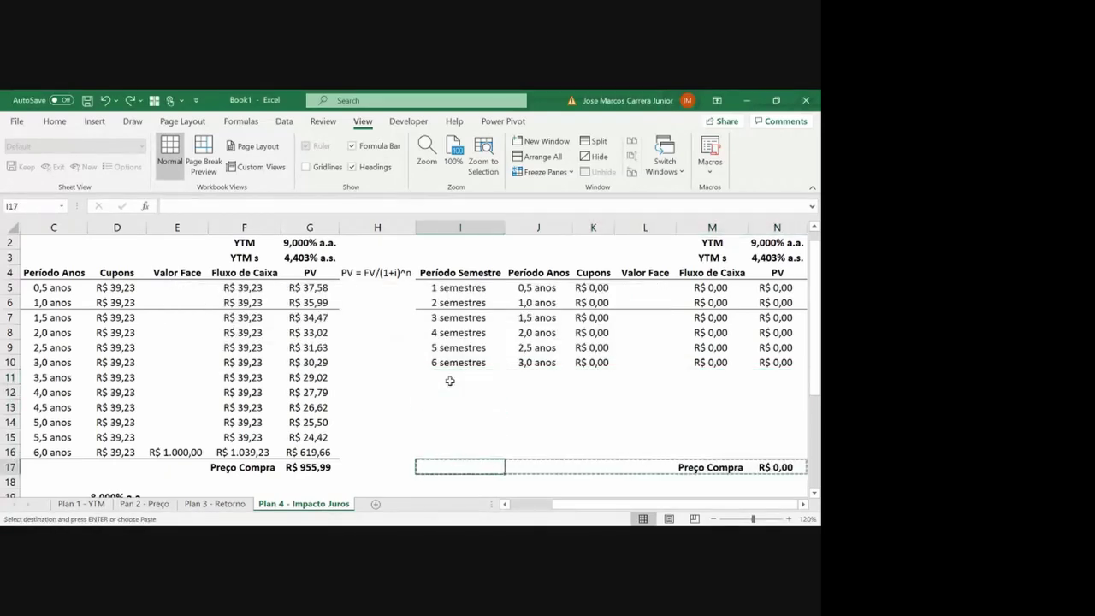
{"action": "key", "text": "shift+Right"}
{"action": "key", "text": "shift+Right"}
{"action": "key", "text": "shift+Right"}
{"action": "key", "text": "shift+Right"}
{"action": "key", "text": "shift+Right"}
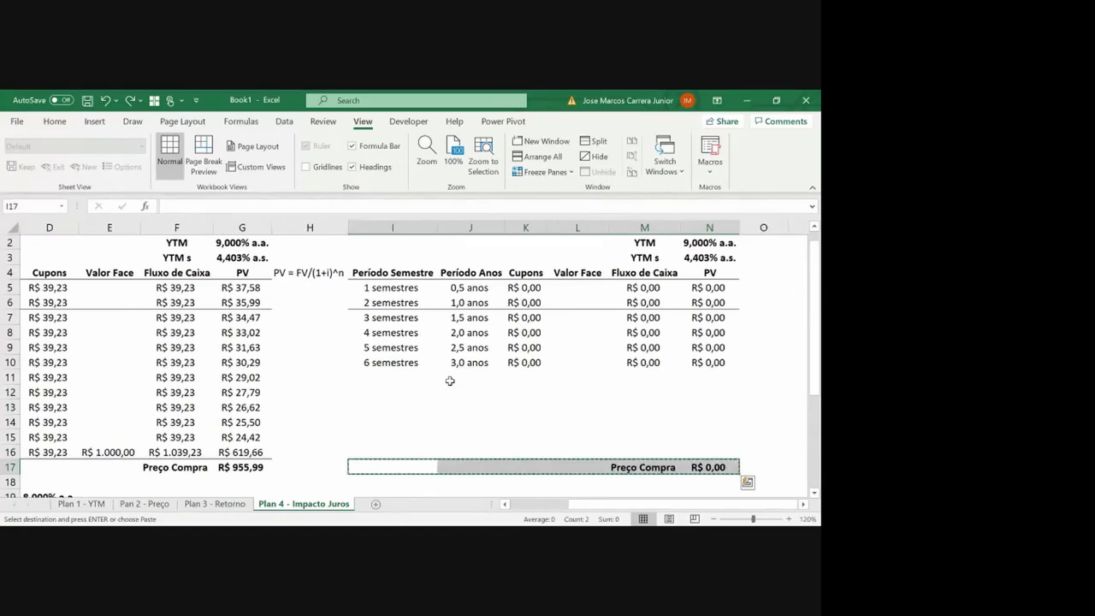
{"action": "key", "text": "Up"}
{"action": "key", "text": "Up"}
{"action": "key", "text": "Up"}
{"action": "key", "text": "Up"}
{"action": "key", "text": "Up"}
{"action": "key", "text": "Up"}
{"action": "key", "text": "ctrl+v"}
{"action": "key", "text": "Return"}
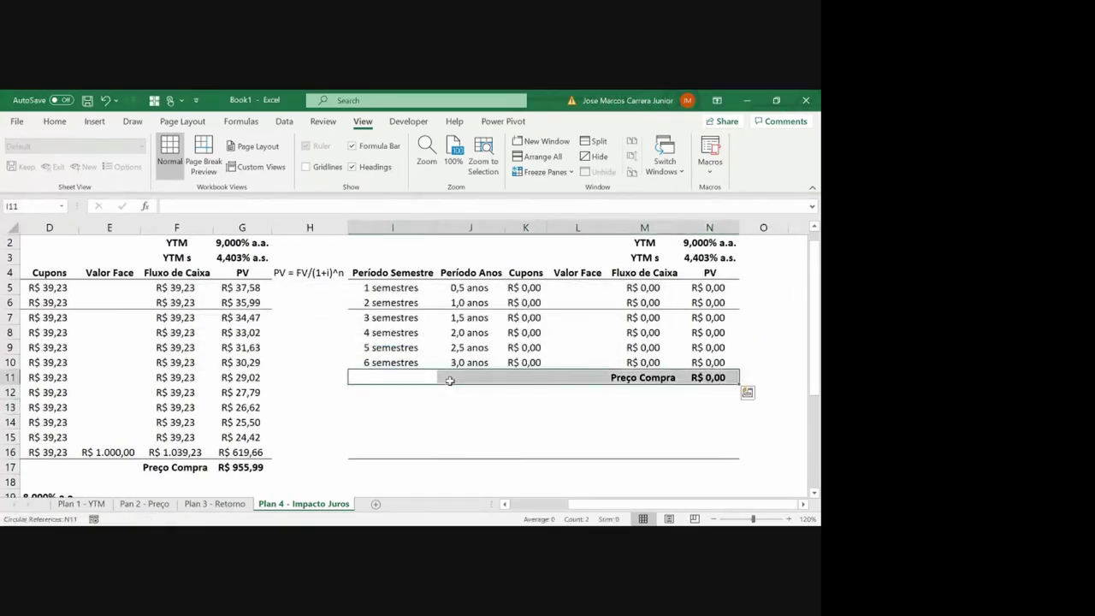
Add a top border to I11:N11 and delete the leftover empty cells in I15:N21
{"action": "left_click", "coordinate": [54, 121]}
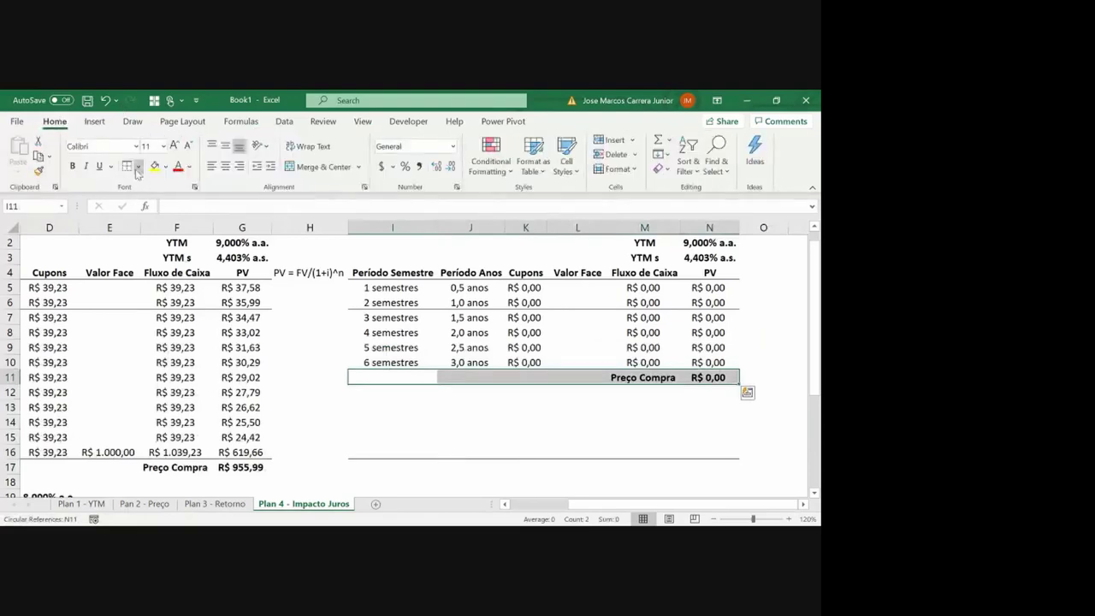
{"action": "left_click_drag", "start_coordinate": [372, 431], "coordinate": [372, 437]}
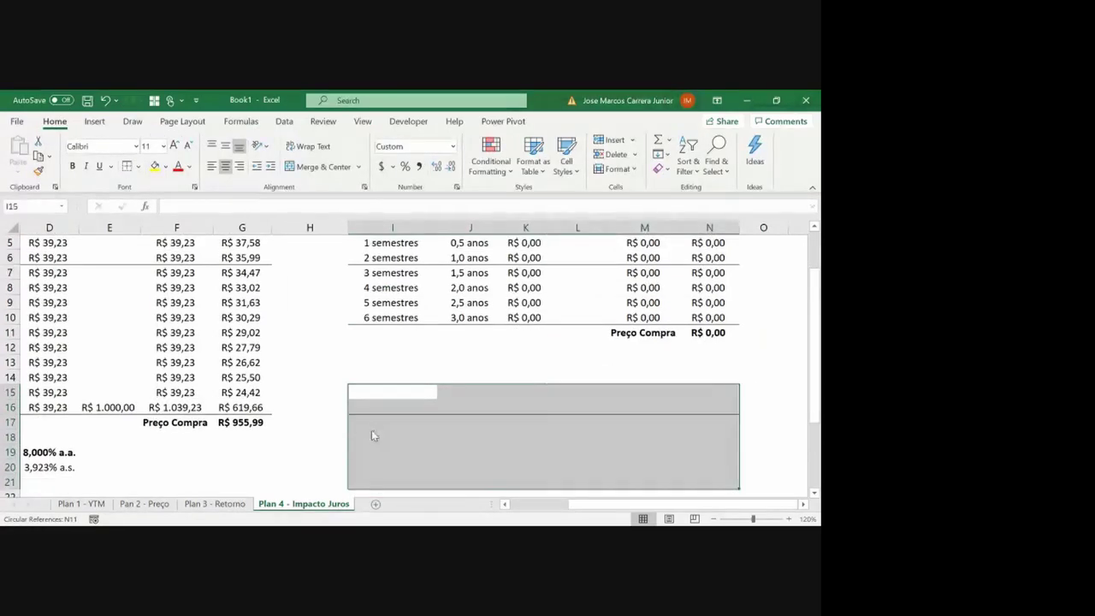
{"action": "key", "text": "ctrl+minus"}
{"action": "key", "text": "Down"}
{"action": "key", "text": "Return"}
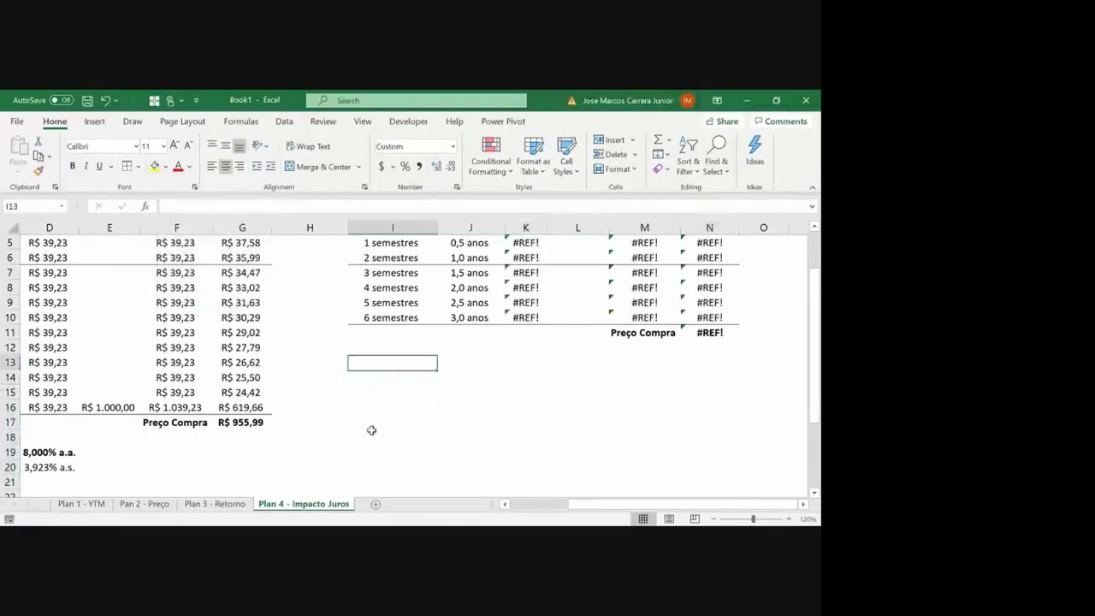
Enter =I5/2 in J5 to calculate the first period in years
{"action": "key", "text": "Up"}
{"action": "key", "text": "Up"}
{"action": "key", "text": "Up"}
{"action": "key", "text": "Up"}
{"action": "key", "text": "Up"}
{"action": "key", "text": "Up"}
{"action": "key", "text": "Up"}
{"action": "key", "text": "Up"}
{"action": "key", "text": "Up"}
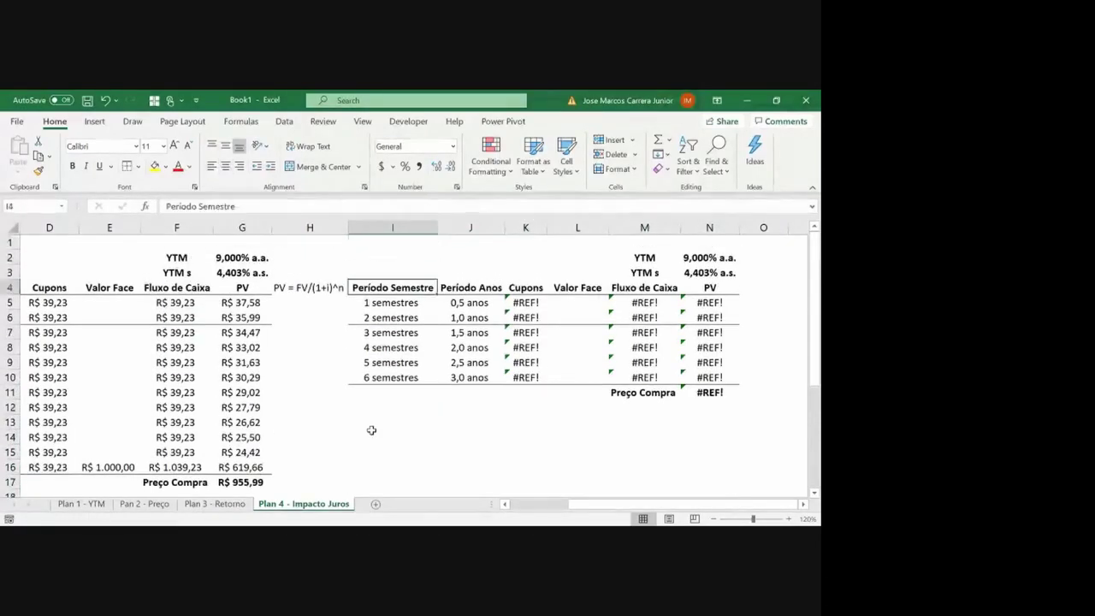
{"action": "key", "text": "Right"}
{"action": "key", "text": "Down"}
{"action": "type", "text": "="}
{"action": "key", "text": "Left"}
{"action": "type", "text": "/2"}
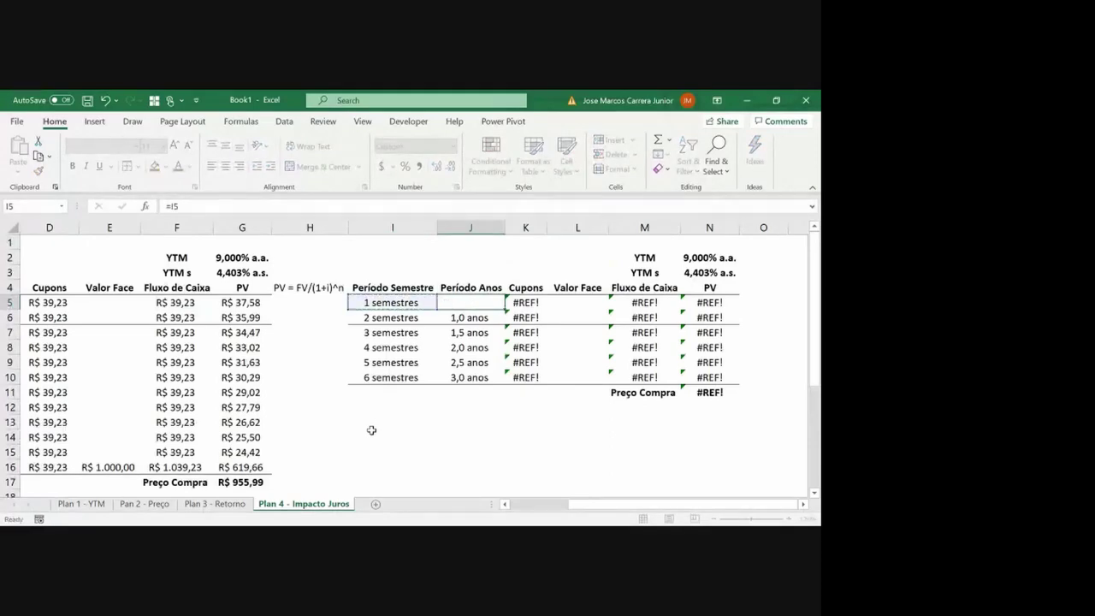
{"action": "key", "text": "Tab"}
Link the first coupon in K5 to the original table with =D5
{"action": "type", "text": "="}
{"action": "key", "text": "Left"}
{"action": "key", "text": "Left"}
{"action": "key", "text": "Left"}
{"action": "key", "text": "Left"}
{"action": "key", "text": "Left"}
{"action": "key", "text": "Left"}
{"action": "key", "text": "Left"}
{"action": "type", "text": "\\"}
{"action": "key", "text": "BackSpace"}
{"action": "key", "text": "Return"}
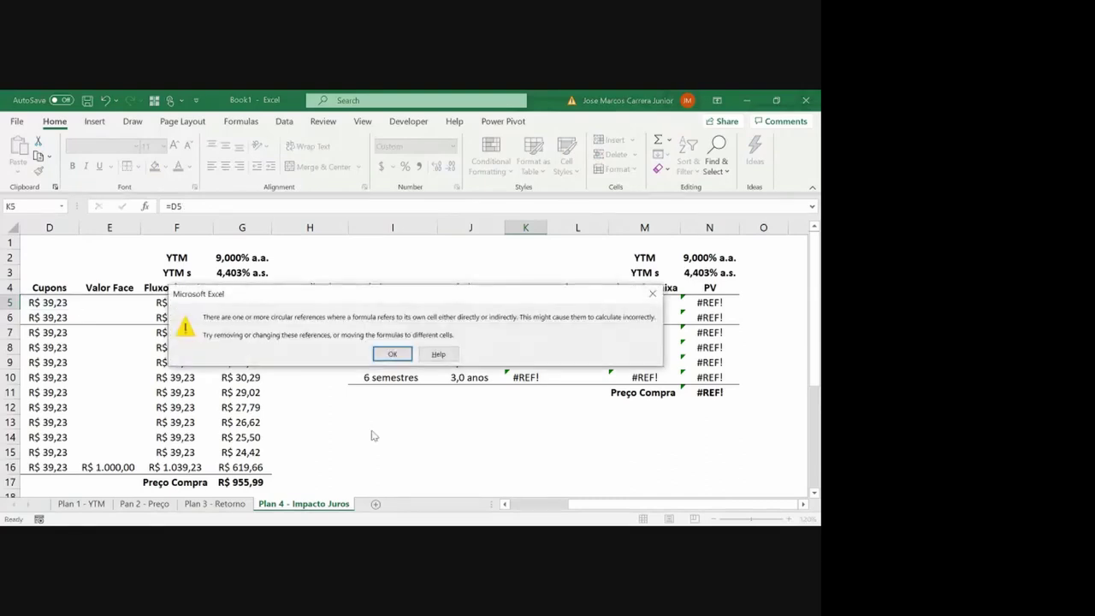
{"action": "key", "text": "Return"}
{"action": "key", "text": "Up"}
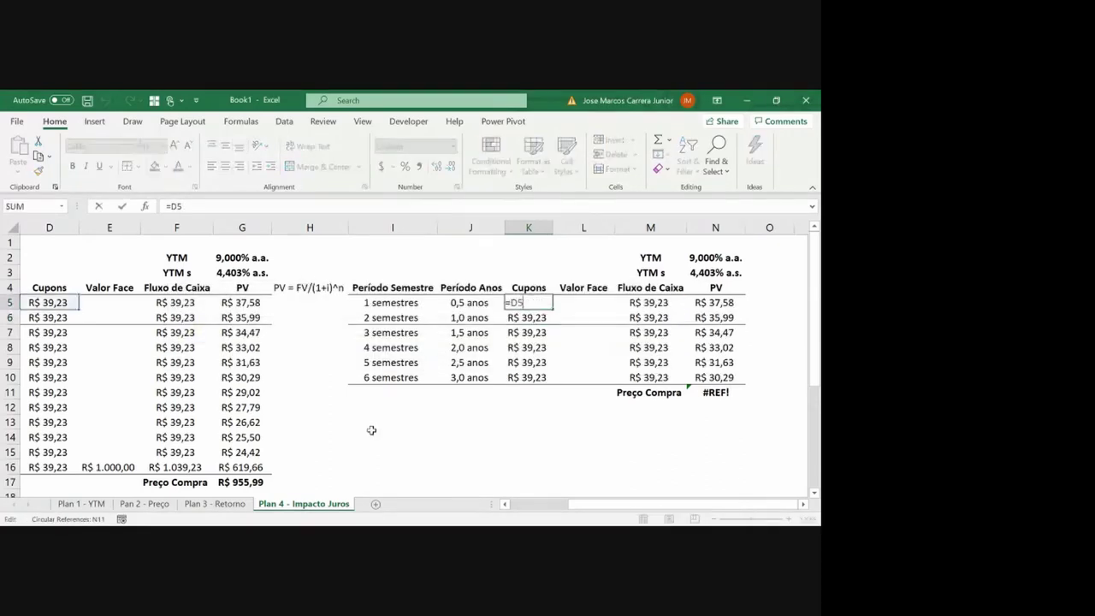
Change the PV formula in N5 to use the semester YTM in $N$3 instead of $G$3
{"action": "key", "text": "Right"}
{"action": "key", "text": "Right"}
{"action": "key", "text": "Left"}
{"action": "key", "text": "Left"}
{"action": "key", "text": "Left"}
{"action": "key", "text": "Left"}
{"action": "key", "text": "Left"}
{"action": "key", "text": "Left"}
{"action": "key", "text": "Right"}
{"action": "key", "text": "Right"}
{"action": "key", "text": "Right"}
{"action": "key", "text": "Right"}
{"action": "key", "text": "Right"}
{"action": "key", "text": "Right"}
{"action": "key", "text": "Right"}
{"action": "key", "text": "F2"}
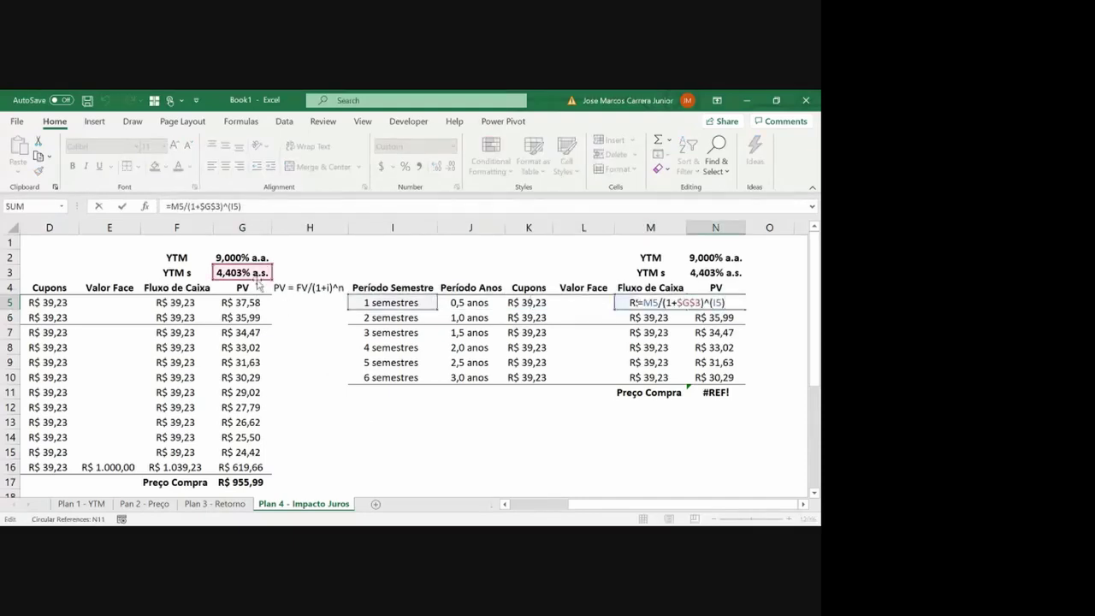
{"action": "left_click_drag", "start_coordinate": [258, 284], "coordinate": [698, 279]}
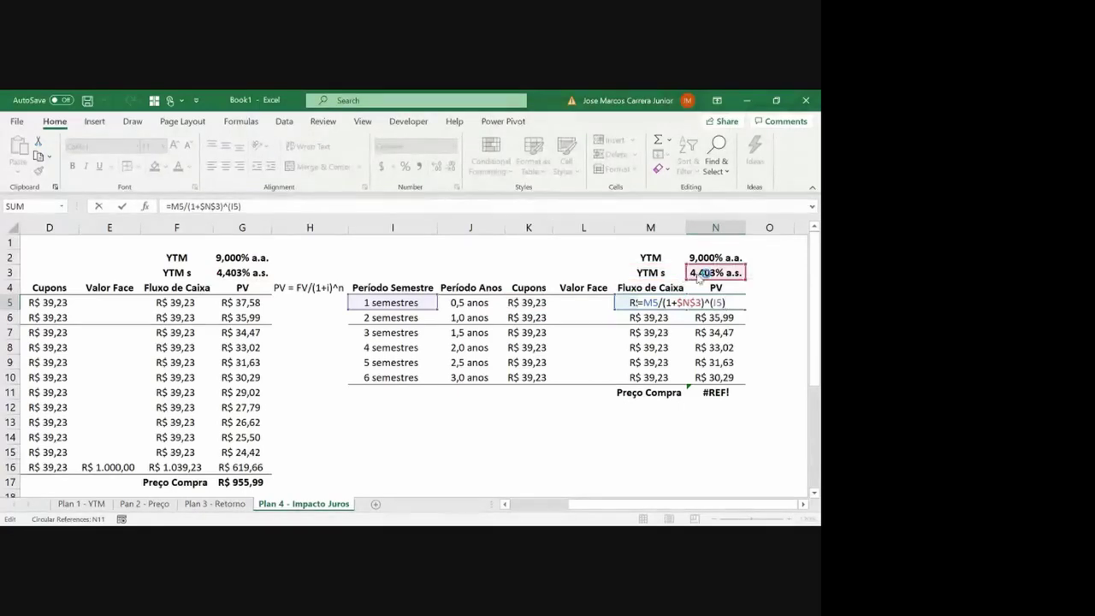
{"action": "key", "text": "ctrl+Return"}
Copy the PV formula from N5 down through N10
{"action": "key", "text": "ctrl+c"}
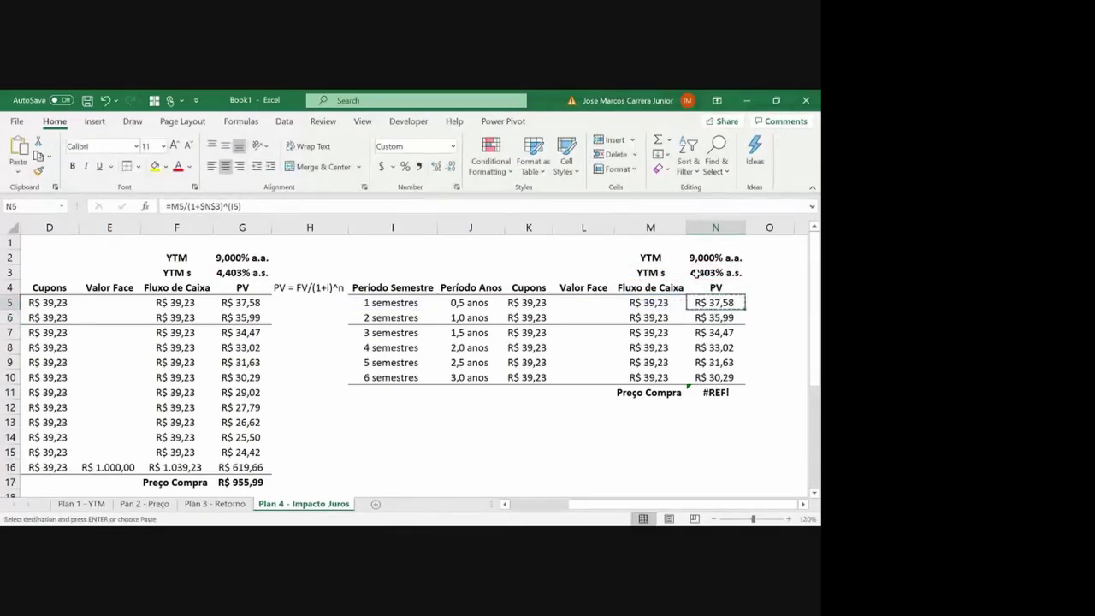
{"action": "key", "text": "ctrl+shift+Down"}
{"action": "key", "text": "shift+Up"}
{"action": "key", "text": "ctrl+v"}
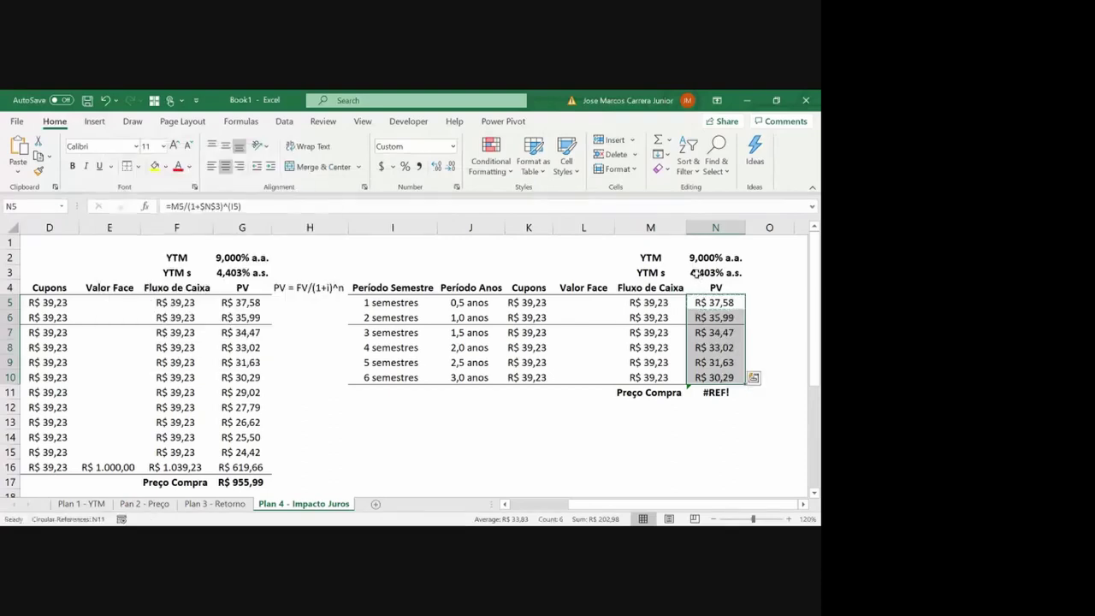
Enter a face value of 1000 in L10 for the 6-semester row
{"action": "key", "text": "ctrl+Down"}
{"action": "key", "text": "Up"}
{"action": "key", "text": "Left"}
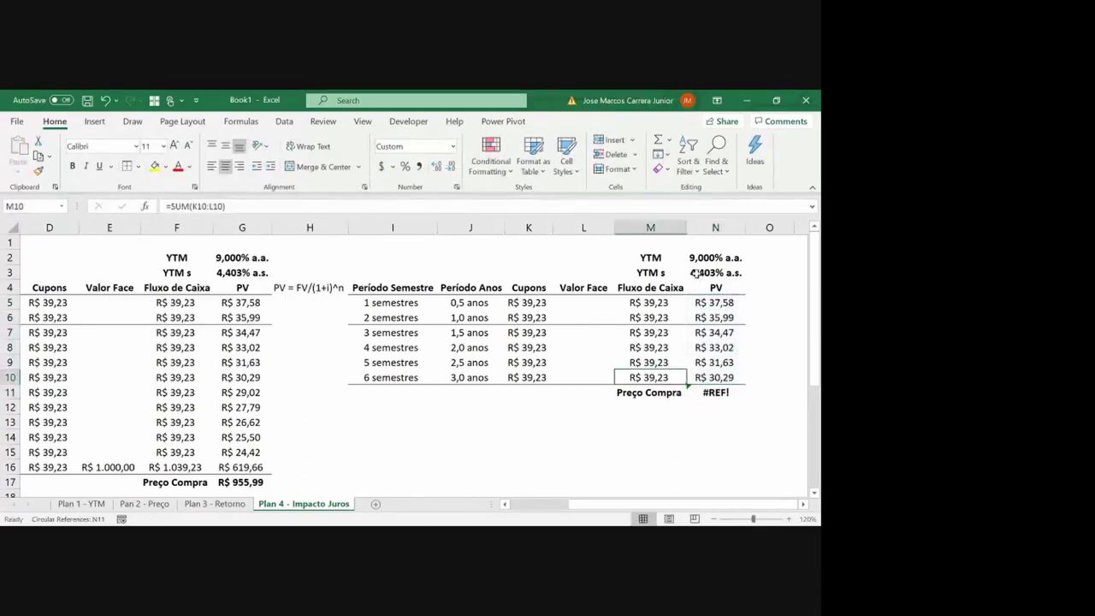
{"action": "key", "text": "Left"}
{"action": "type", "text": "1000"}
{"action": "key", "text": "ctrl+Return"}
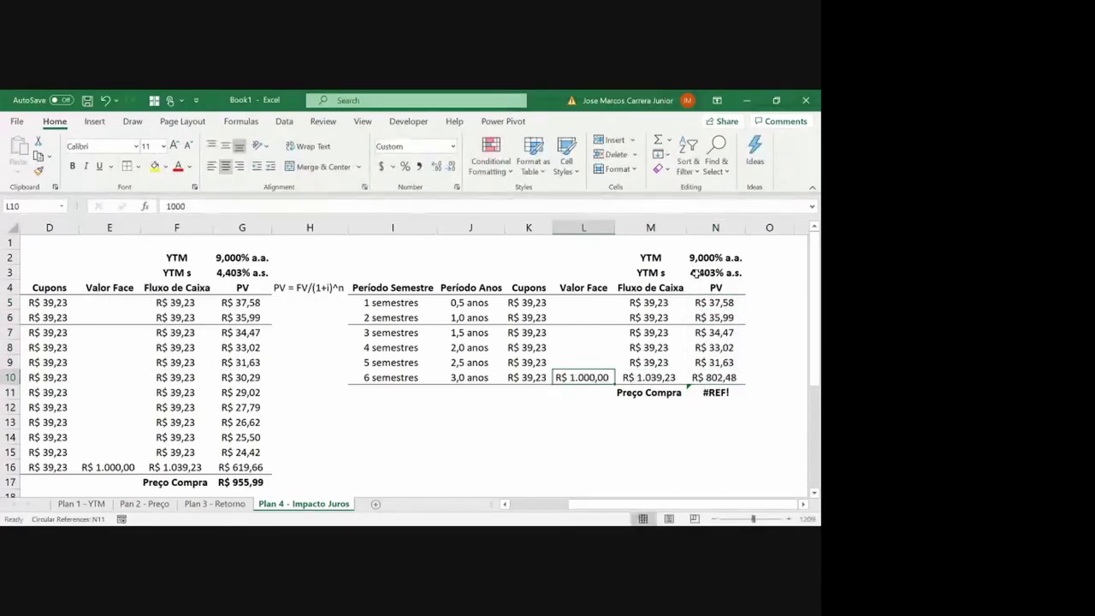
Calculate the shorter bond's purchase price in N11 as the sum of N5:N10
{"action": "key", "text": "Down"}
{"action": "key", "text": "Right"}
{"action": "key", "text": "Right"}
{"action": "type", "text": "=sum("}
{"action": "key", "text": "Up"}
{"action": "key", "text": "ctrl+shift+Up"}
{"action": "key", "text": "shift+Down"}
{"action": "key", "text": "shift+Down"}
{"action": "key", "text": "shift+Down"}
{"action": "key", "text": "Return"}
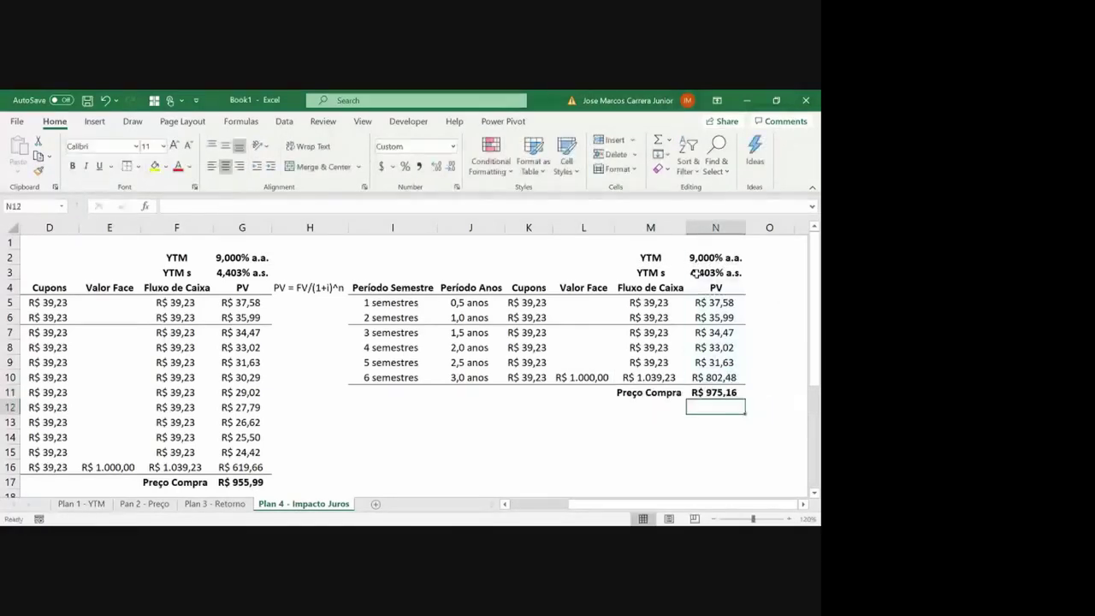
Compare the purchase prices of the two bonds in G17 and N11
{"action": "key", "text": "Up"}
{"action": "key", "text": "Left"}
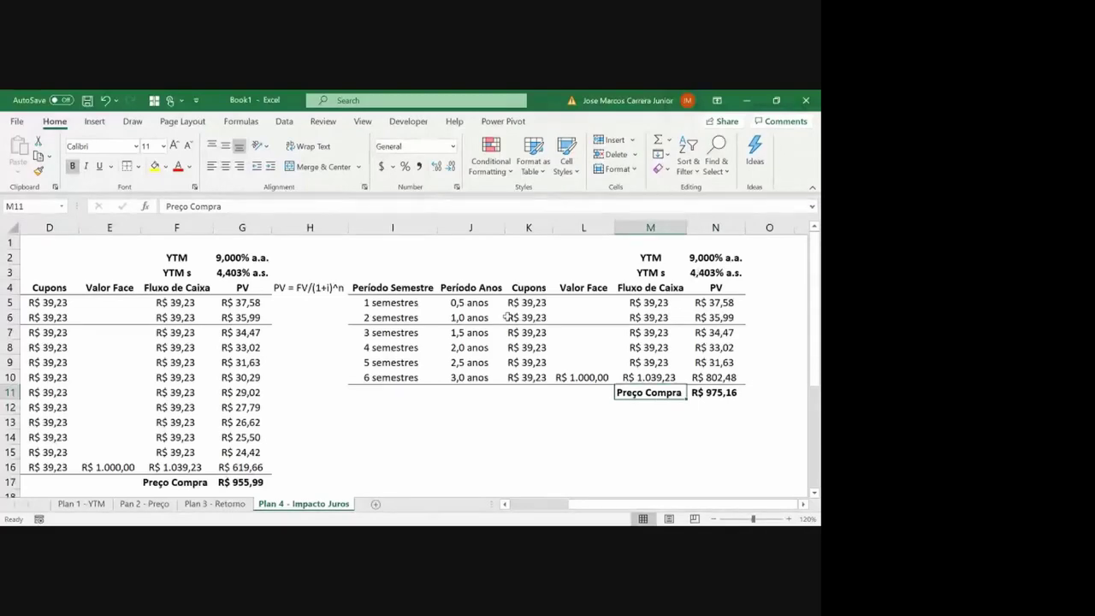
{"action": "left_click", "coordinate": [259, 481]}
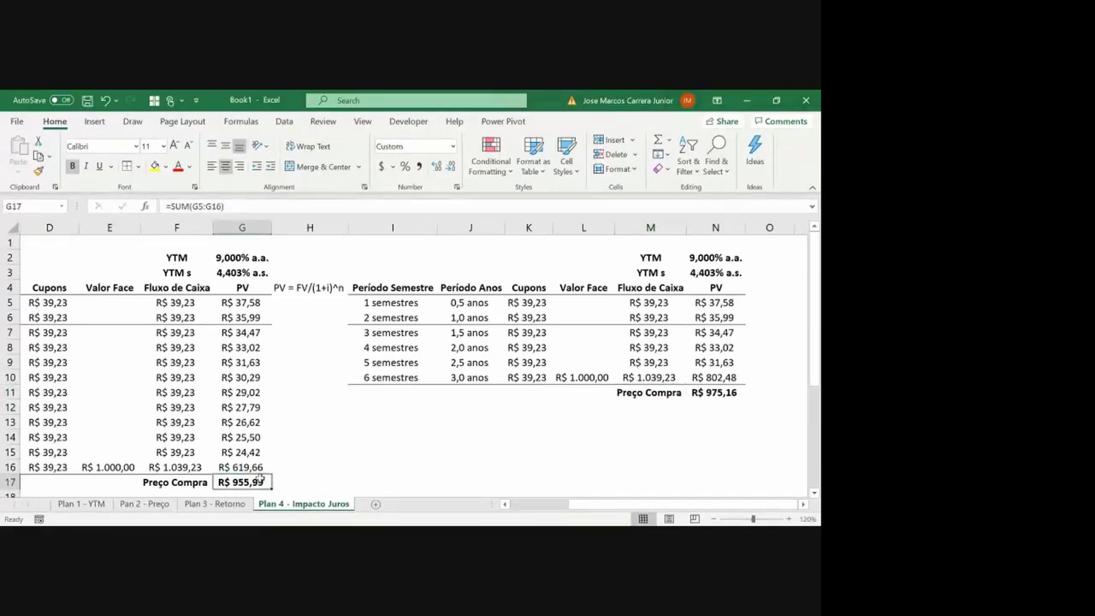
{"action": "left_click", "coordinate": [710, 393]}
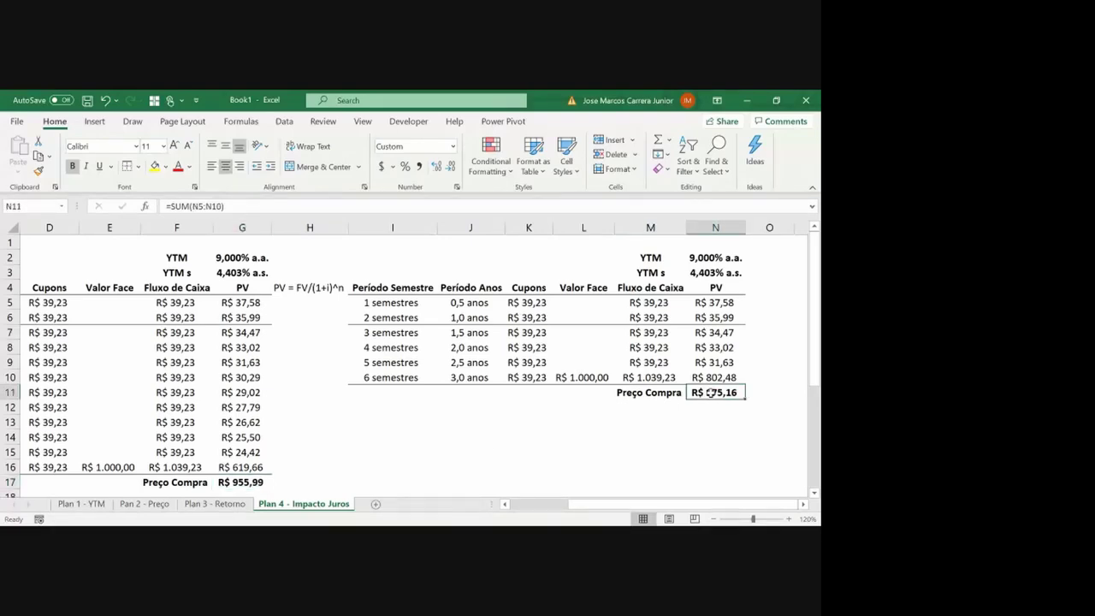
{"action": "left_click", "coordinate": [249, 483]}
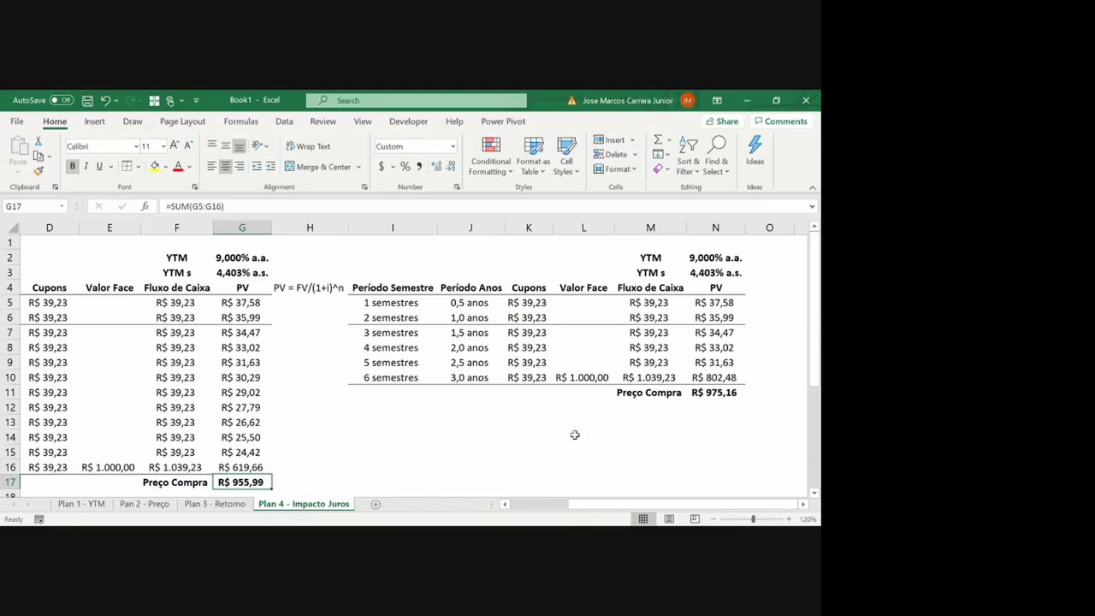
{"action": "left_click", "coordinate": [697, 394]}
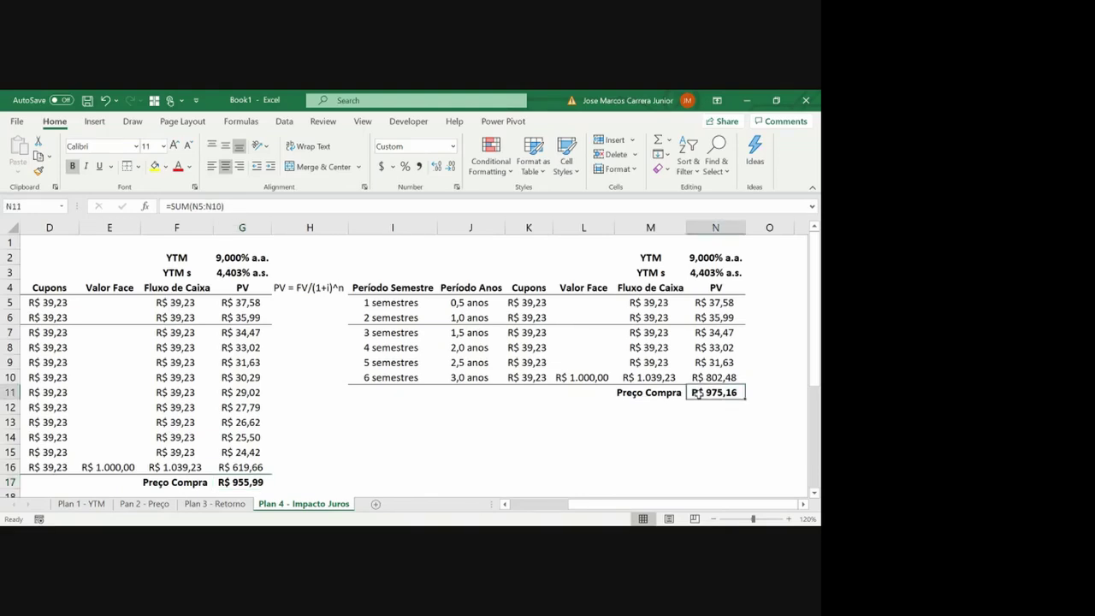
Copy the Preço Compra label and total from F17:G17 into F18:G18
{"action": "key", "text": "Left"}
{"action": "key", "text": "Left"}
{"action": "key", "text": "Left"}
{"action": "key", "text": "Left"}
{"action": "key", "text": "Left"}
{"action": "key", "text": "Left"}
{"action": "key", "text": "Left"}
{"action": "key", "text": "Left"}
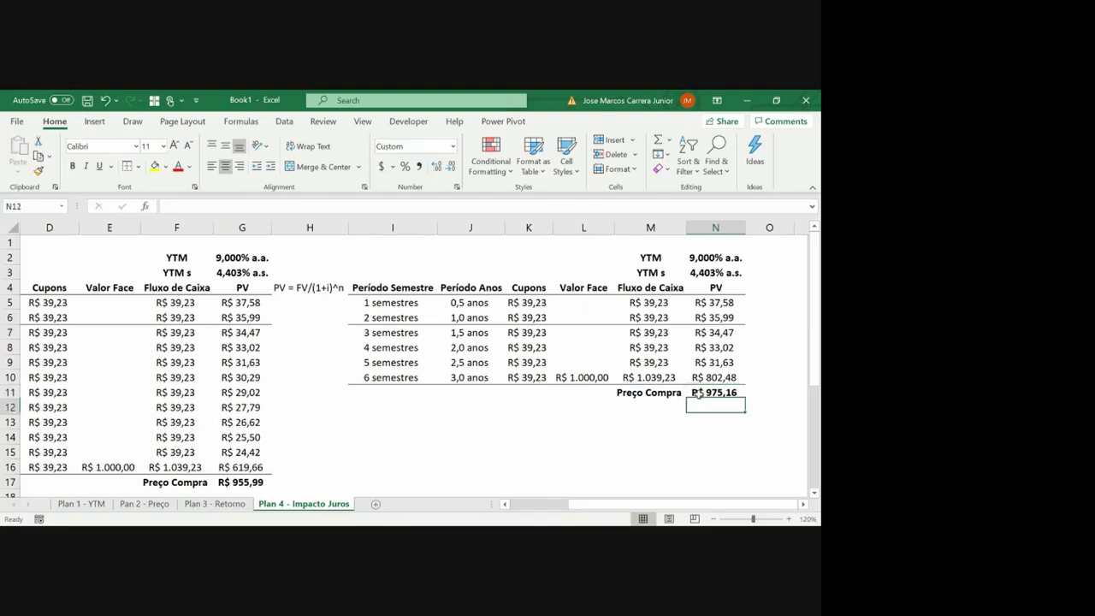
{"action": "key", "text": "Down"}
{"action": "key", "text": "Down"}
{"action": "key", "text": "Down"}
{"action": "key", "text": "Down"}
{"action": "key", "text": "Down"}
{"action": "key", "text": "Down"}
{"action": "key", "text": "Down"}
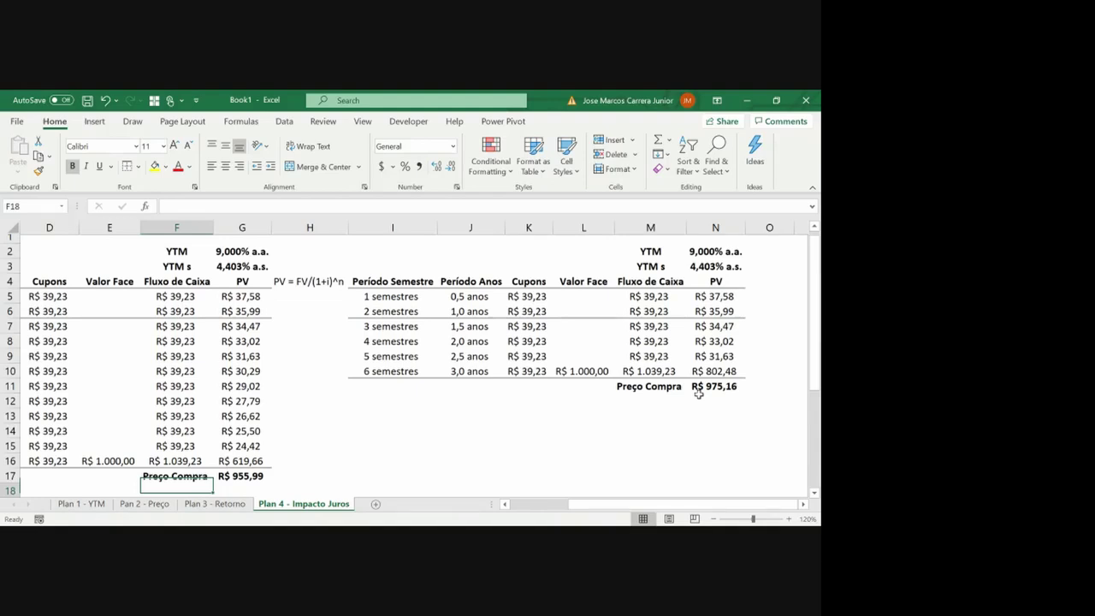
{"action": "key", "text": "ctrl+v"}
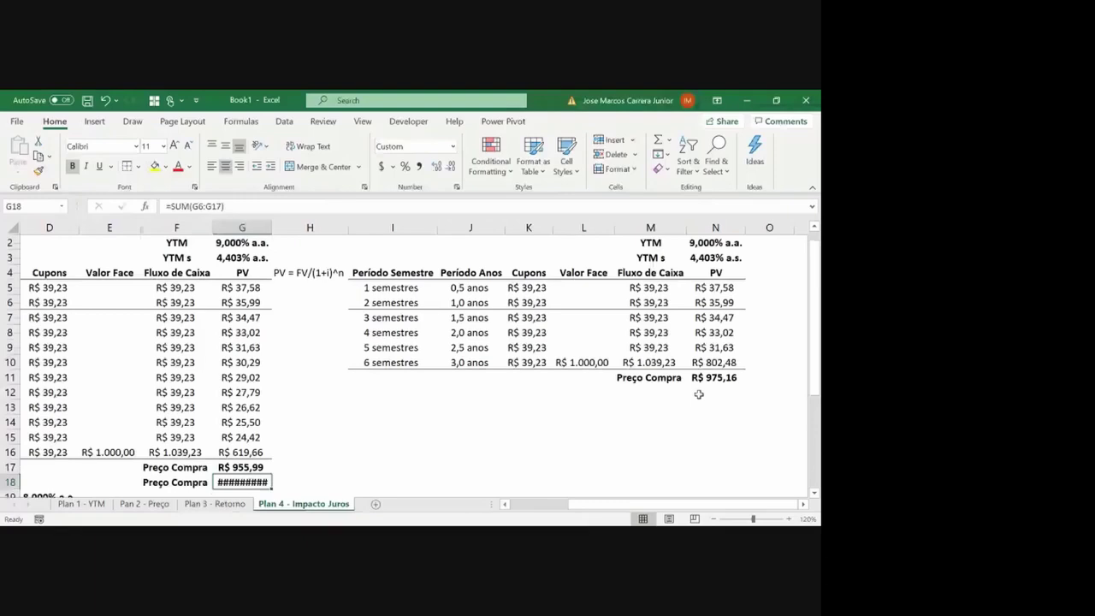
Set G18 to the R$ 955,99 purchase price from G17 and label F18 "Preço Inicial"
{"action": "key", "text": "Up"}
{"action": "key", "text": "Right"}
{"action": "key", "text": "Up"}
{"action": "key", "text": "Right"}
{"action": "key", "text": "Right"}
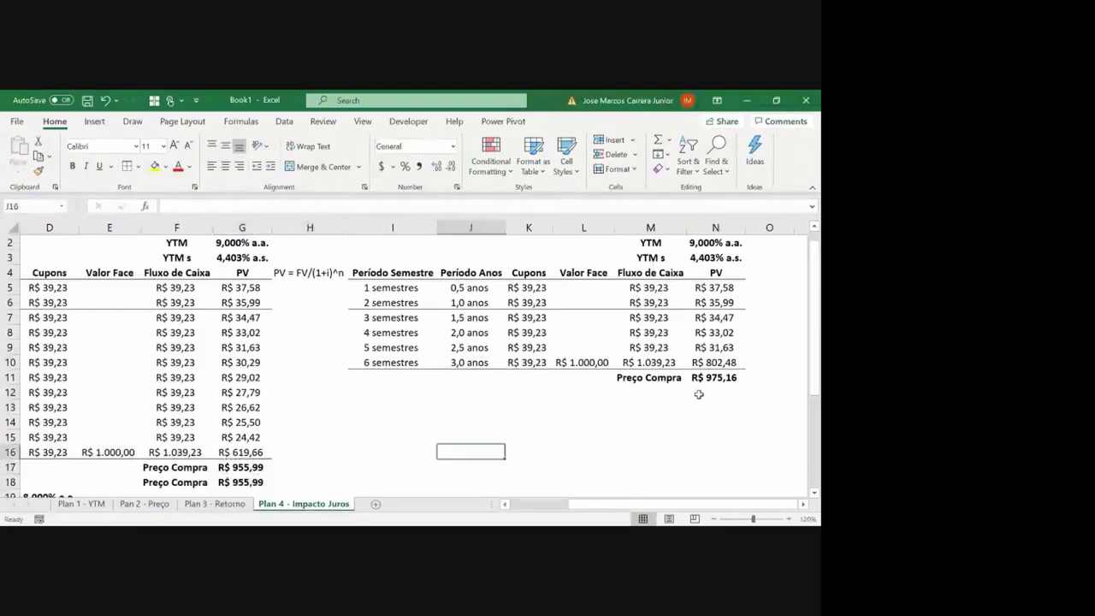
{"action": "key", "text": "Down"}
{"action": "key", "text": "Left"}
{"action": "key", "text": "Left"}
{"action": "key", "text": "Left"}
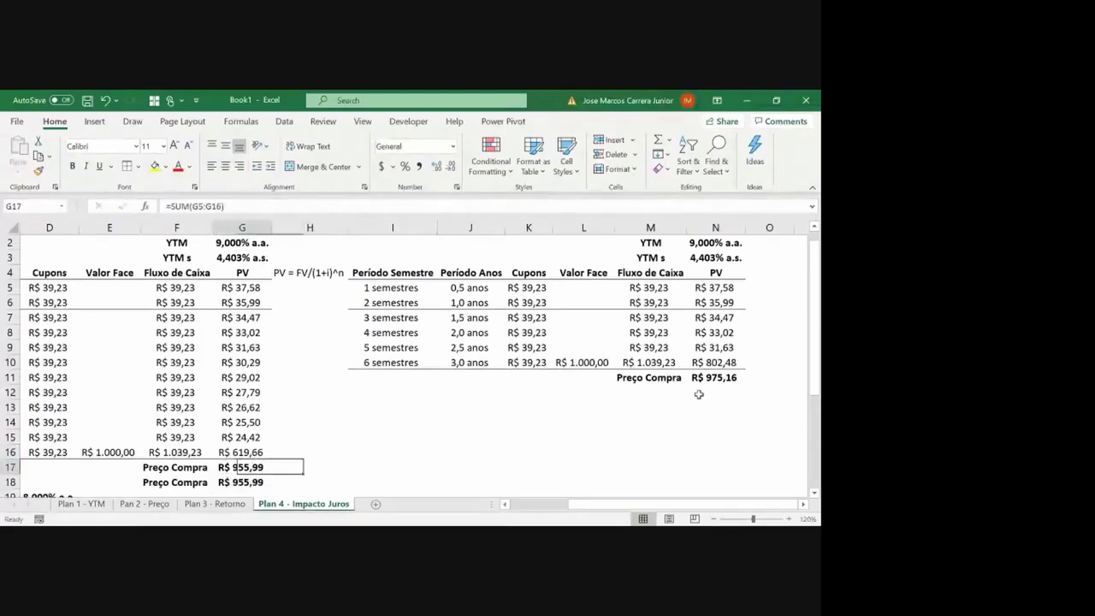
{"action": "key", "text": "Down"}
{"action": "key", "text": "Left"}
{"action": "type", "text": "Preço Inicial"}
{"action": "key", "text": "Return"}
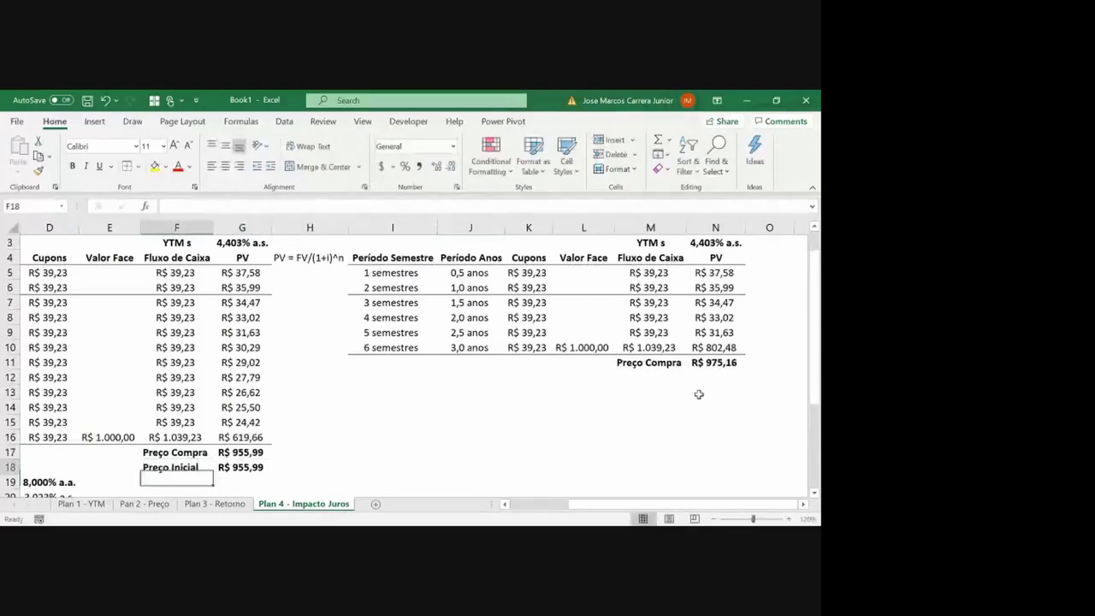
Copy the Preço Compra label and total from M11:N11 into M12:N12
{"action": "key", "text": "Up"}
{"action": "key", "text": "Right"}
{"action": "key", "text": "Right"}
{"action": "key", "text": "Right"}
{"action": "key", "text": "Right"}
{"action": "key", "text": "Up"}
{"action": "key", "text": "Right"}
{"action": "key", "text": "Right"}
{"action": "key", "text": "Right"}
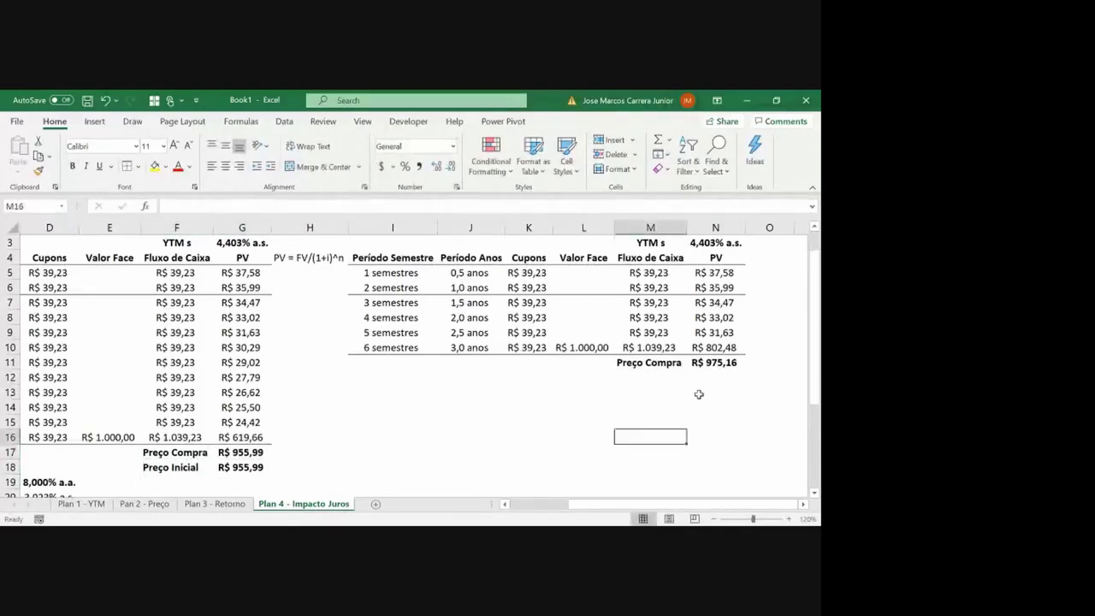
{"action": "key", "text": "Up"}
{"action": "key", "text": "Up"}
{"action": "key", "text": "Up"}
{"action": "key", "text": "Up"}
{"action": "key", "text": "Up"}
{"action": "key", "text": "shift+Right"}
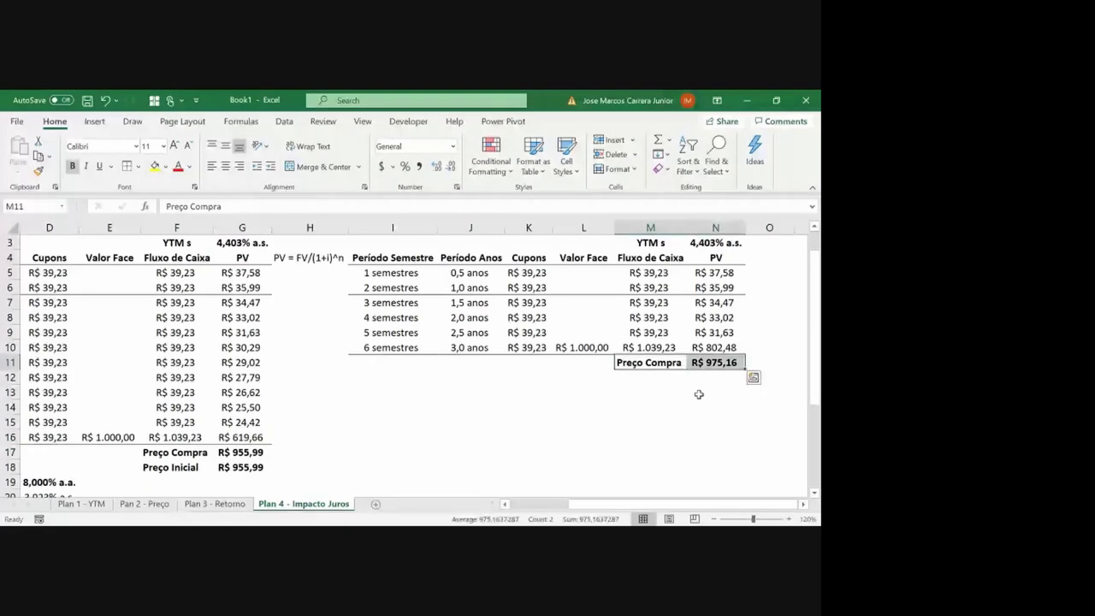
{"action": "key", "text": "ctrl+c"}
{"action": "key", "text": "Down"}
{"action": "key", "text": "ctrl+v"}
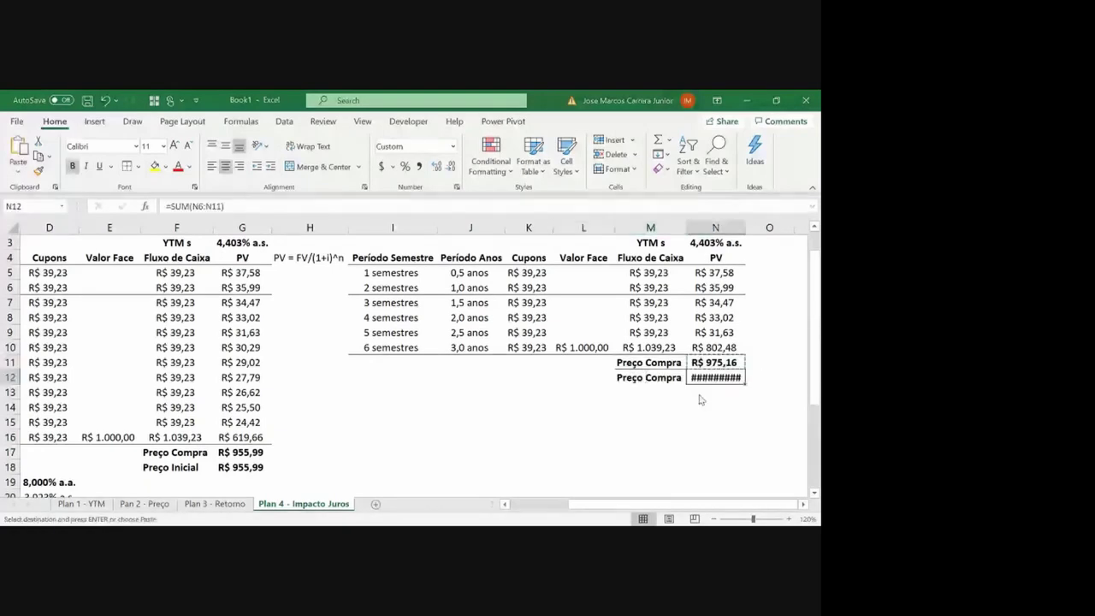
Replace the copied formula in N12 with the purchase price value from N11 and remove the borders from M12:N12
{"action": "key", "text": "ctrl+alt+v"}
{"action": "key", "text": "v"}
{"action": "key", "text": "Return"}
{"action": "key", "text": "shift+Right"}
{"action": "left_click", "coordinate": [137, 166]}
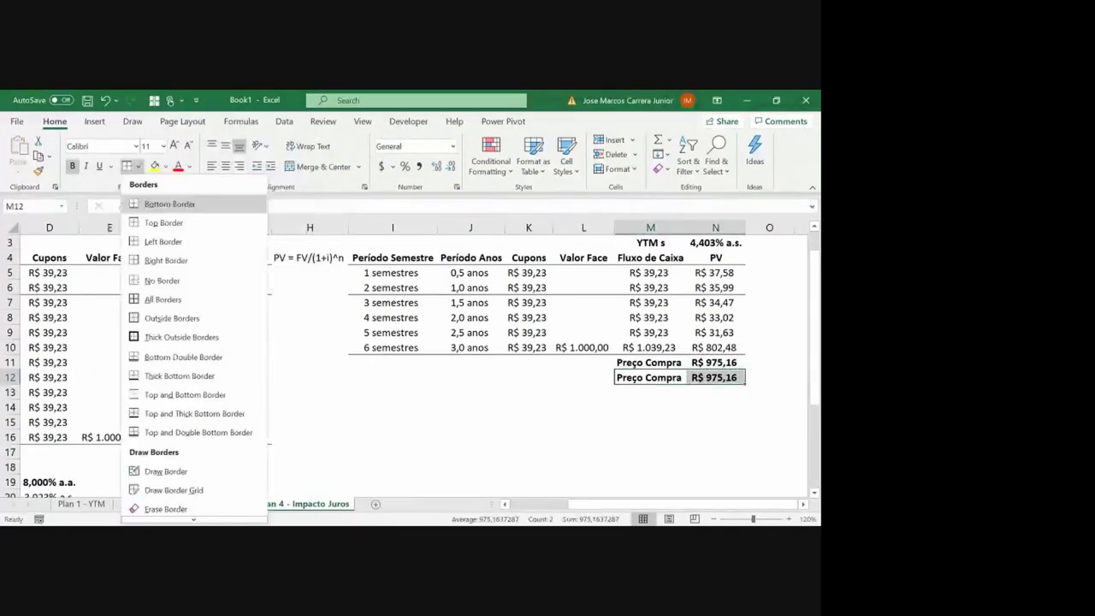
{"action": "left_click", "coordinate": [154, 281]}
{"action": "key", "text": "Right"}
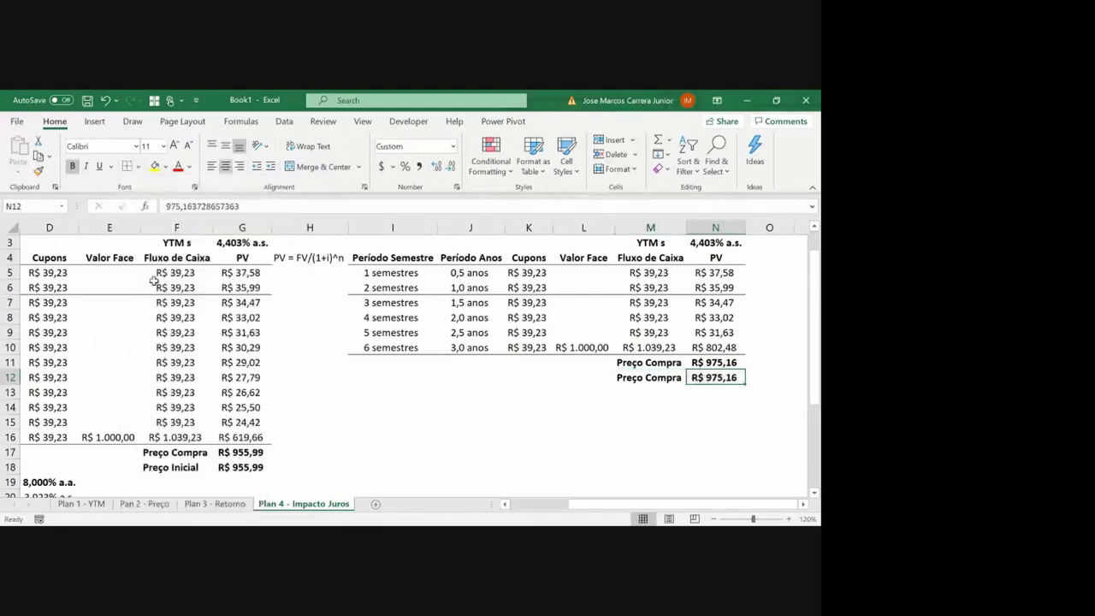
Label M12 "Preço Inicial" and check the fixed value in N12 against the formula in N11
{"action": "key", "text": "Left"}
{"action": "key", "text": "F2"}
{"action": "key", "text": "BackSpace"}
{"action": "key", "text": "BackSpace"}
{"action": "key", "text": "BackSpace"}
{"action": "key", "text": "BackSpace"}
{"action": "key", "text": "BackSpace"}
{"action": "key", "text": "BackSpace"}
{"action": "key", "text": "BackSpace"}
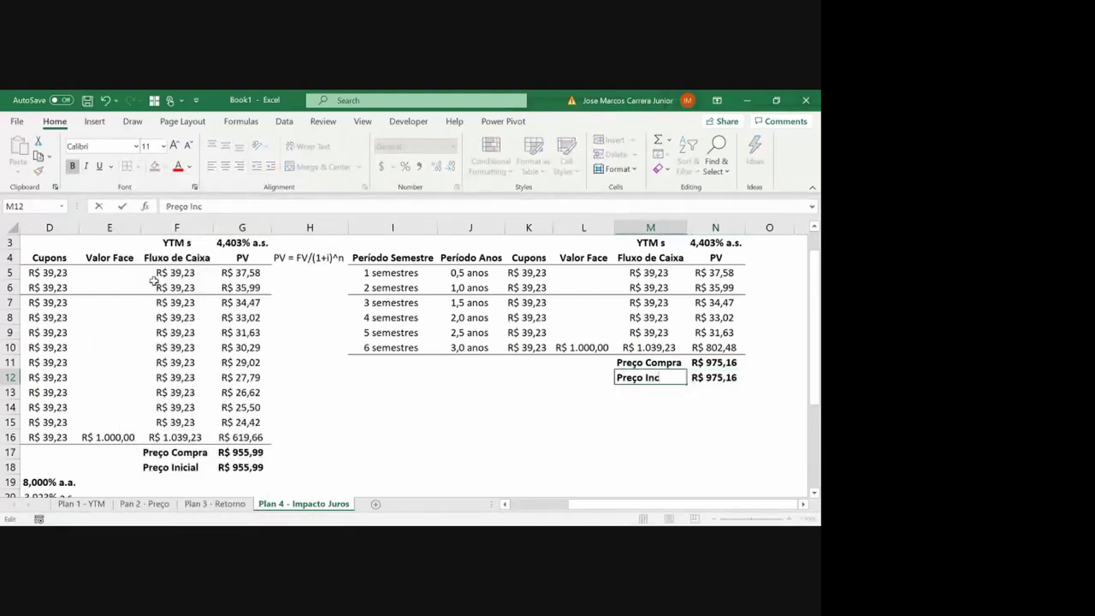
{"action": "type", "text": "Inicial"}
{"action": "key", "text": "Tab"}
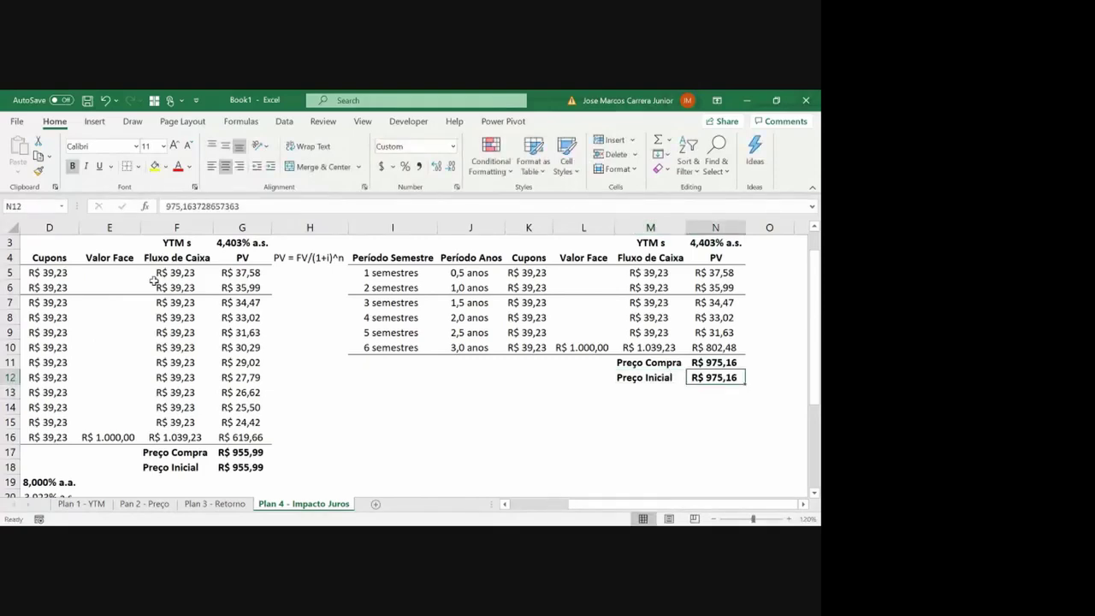
{"action": "key", "text": "F2"}
{"action": "key", "text": "Escape"}
{"action": "key", "text": "Up"}
{"action": "key", "text": "F2"}
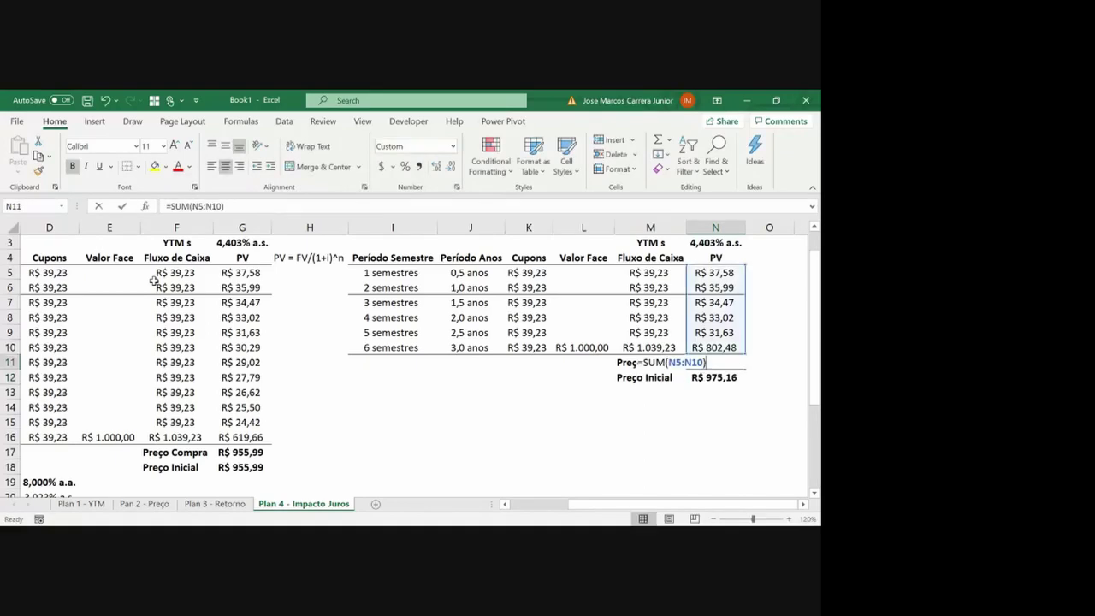
{"action": "key", "text": "Return"}
Add the label "Var. Preço" in F19, below the longer bond's Preço Inicial
{"action": "key", "text": "Left"}
{"action": "key", "text": "Left"}
{"action": "key", "text": "Left"}
{"action": "key", "text": "Left"}
{"action": "key", "text": "Left"}
{"action": "key", "text": "Left"}
{"action": "key", "text": "Left"}
{"action": "key", "text": "Left"}
{"action": "key", "text": "Down"}
{"action": "key", "text": "Down"}
{"action": "key", "text": "Down"}
{"action": "key", "text": "Down"}
{"action": "key", "text": "Down"}
{"action": "key", "text": "Down"}
{"action": "key", "text": "Down"}
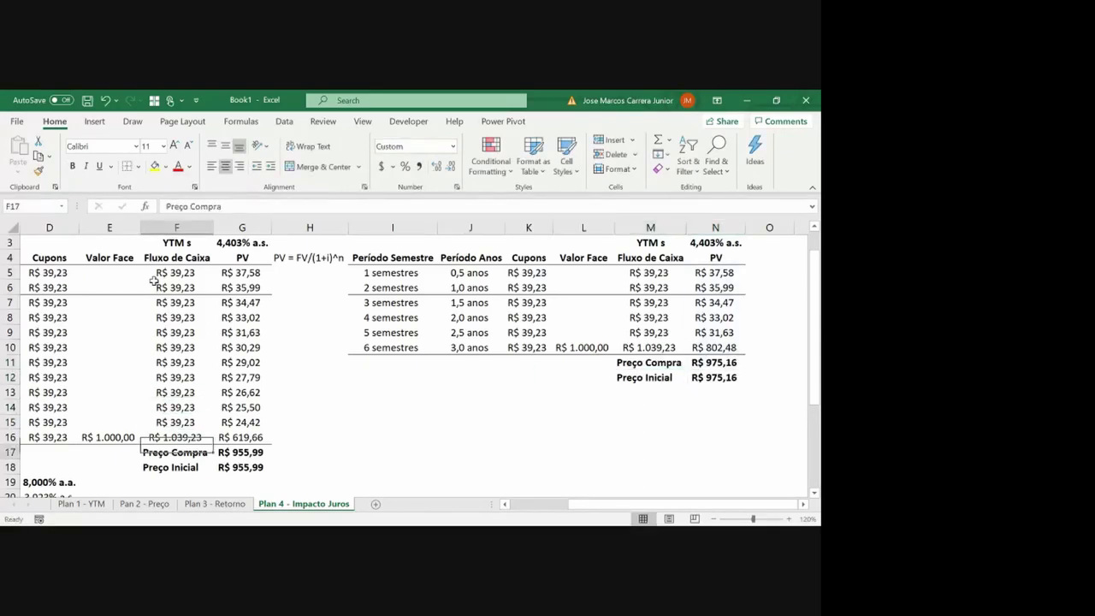
{"action": "type", "text": "Var. Preço"}
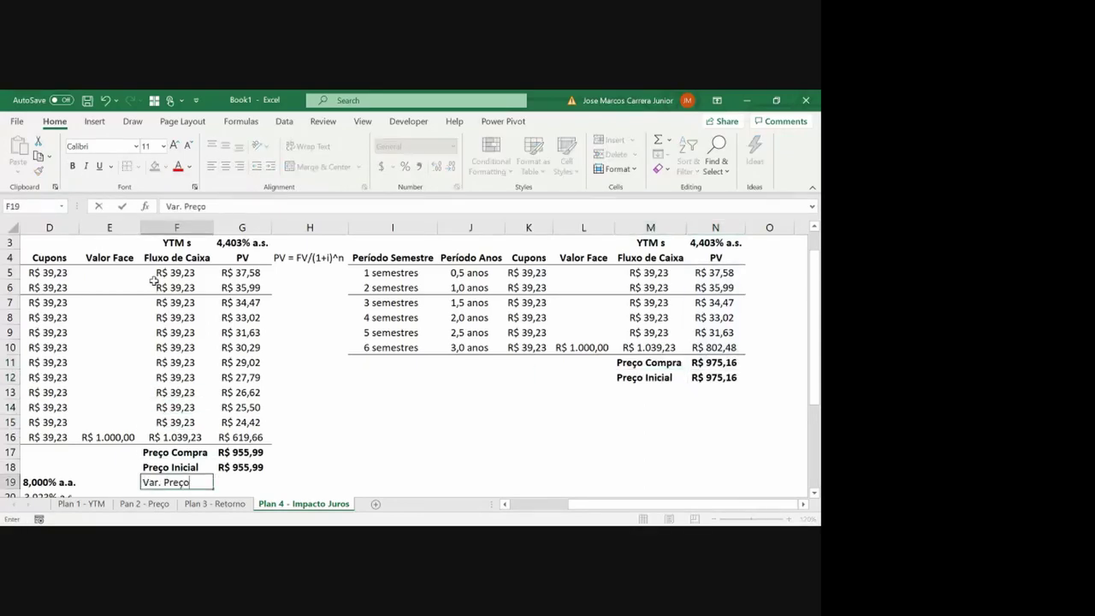
{"action": "key", "text": "Return"}
Calculate the longer bond's price variation in G19 as =G17/G18-1
{"action": "key", "text": "Up"}
{"action": "key", "text": "Right"}
{"action": "type", "text": "="}
{"action": "key", "text": "Up"}
{"action": "type", "text": "/G18-1"}
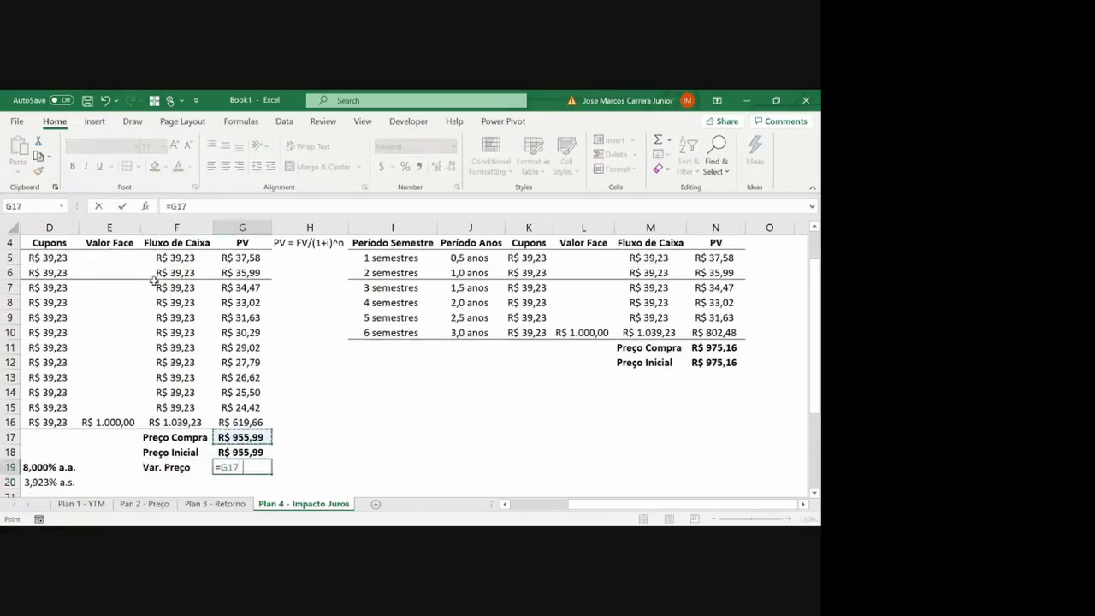
{"action": "key", "text": "ctrl+Return"}
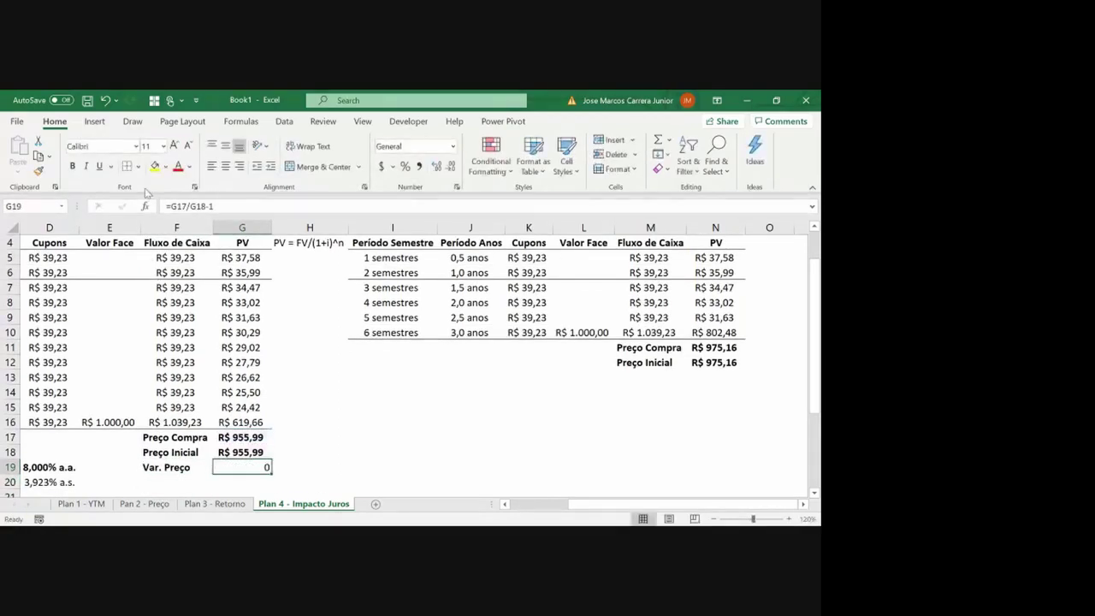
Format G19 as a percentage with two decimal places and centre it
{"action": "left_click", "coordinate": [405, 166]}
{"action": "left_click", "coordinate": [439, 166]}
{"action": "left_click", "coordinate": [439, 166]}
{"action": "left_click", "coordinate": [225, 166]}
Copy the Var. Preço label and formula from F19:G19 into M13:N13 for the shorter bond
{"action": "key", "text": "Left"}
{"action": "key", "text": "shift+Right"}
{"action": "key", "text": "ctrl+c"}
{"action": "key", "text": "Right"}
{"action": "key", "text": "Right"}
{"action": "key", "text": "Right"}
{"action": "key", "text": "Right"}
{"action": "key", "text": "Right"}
{"action": "key", "text": "Right"}
{"action": "key", "text": "Up"}
{"action": "key", "text": "Up"}
{"action": "key", "text": "Up"}
{"action": "key", "text": "Up"}
{"action": "key", "text": "Up"}
{"action": "key", "text": "Up"}
{"action": "key", "text": "Up"}
{"action": "key", "text": "Down"}
{"action": "key", "text": "ctrl+v"}
{"action": "key", "text": "Escape"}
Link the shorter bond's annual YTM in N2 to the longer bond's YTM in G2
{"action": "key", "text": "Left"}
{"action": "key", "text": "Left"}
{"action": "key", "text": "Left"}
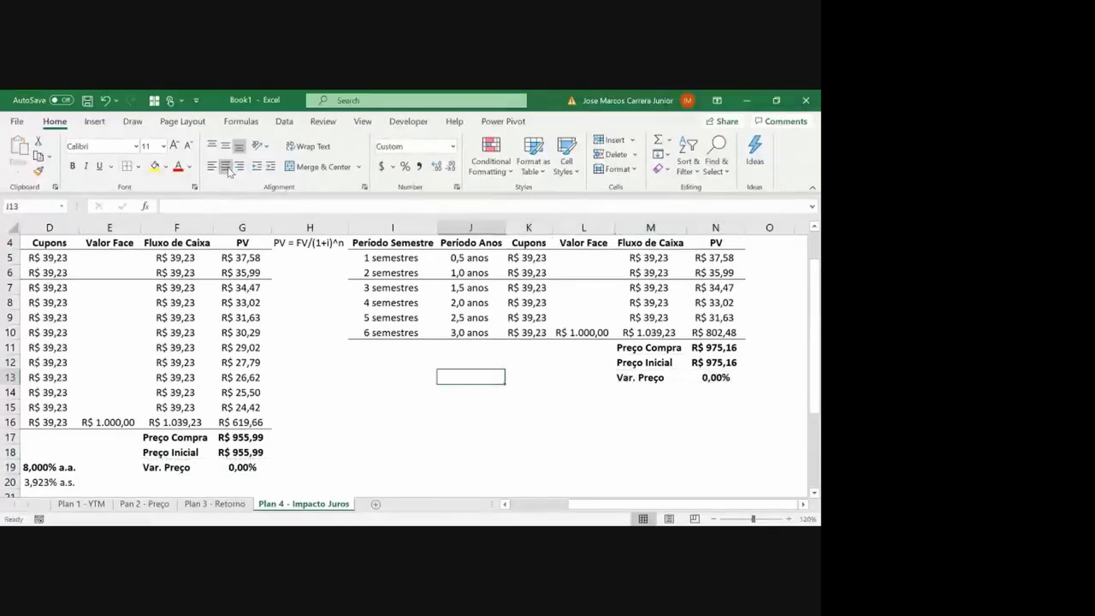
{"action": "key", "text": "Left"}
{"action": "key", "text": "Left"}
{"action": "key", "text": "Left"}
{"action": "key", "text": "Up"}
{"action": "key", "text": "Up"}
{"action": "key", "text": "Up"}
{"action": "key", "text": "Up"}
{"action": "key", "text": "Up"}
{"action": "key", "text": "Up"}
{"action": "key", "text": "Up"}
{"action": "key", "text": "Up"}
{"action": "key", "text": "Up"}
{"action": "key", "text": "Up"}
{"action": "key", "text": "Up"}
{"action": "key", "text": "Up"}
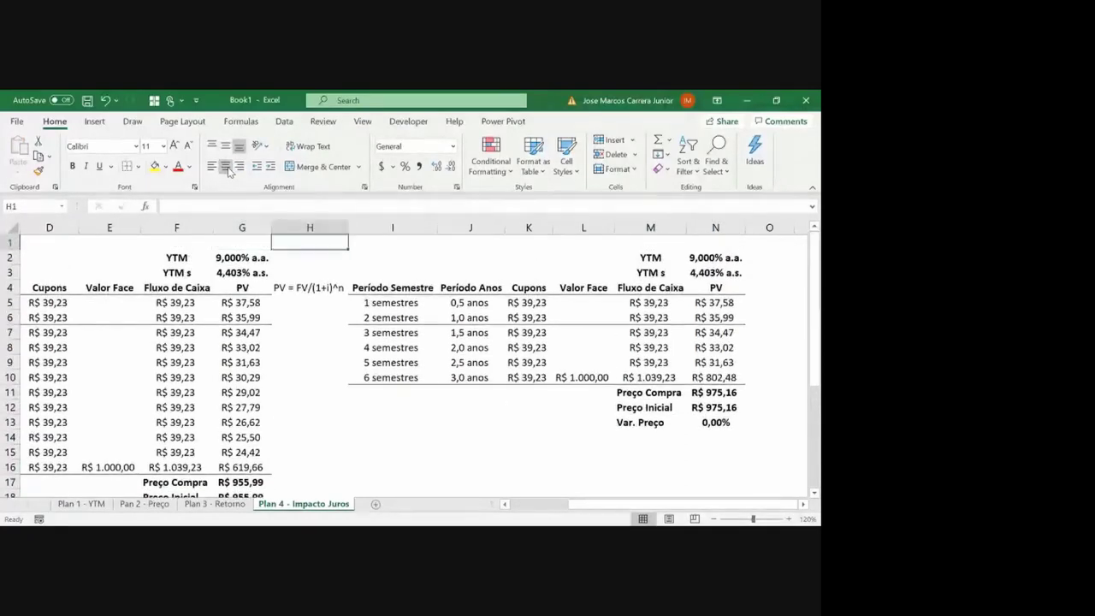
{"action": "left_click", "coordinate": [735, 260]}
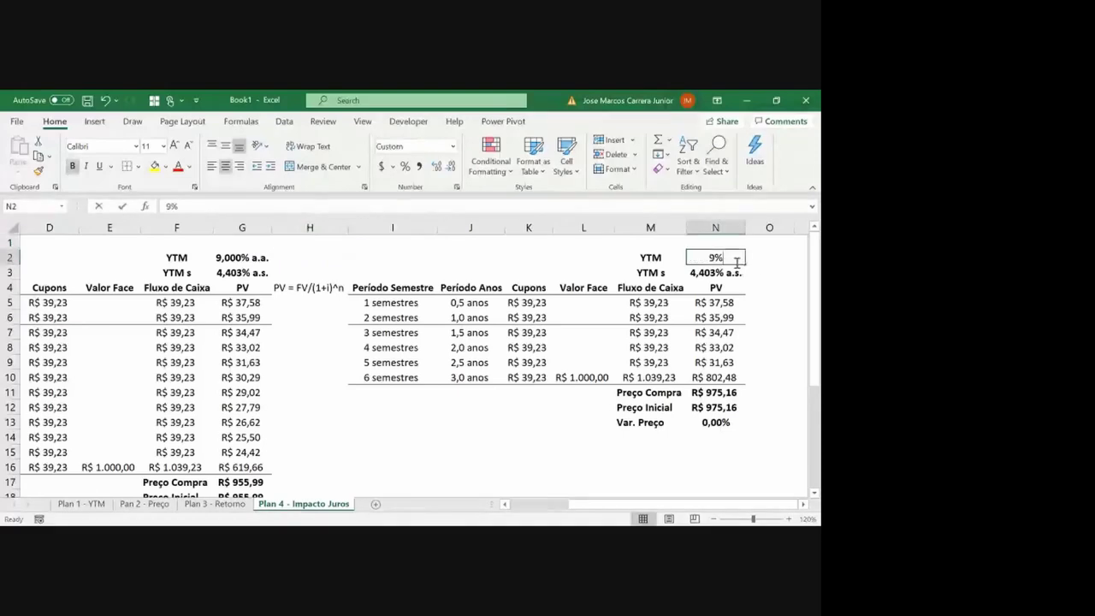
{"action": "type", "text": "="}
{"action": "key", "text": "Left"}
{"action": "key", "text": "Left"}
{"action": "key", "text": "Left"}
{"action": "key", "text": "Left"}
{"action": "key", "text": "Left"}
{"action": "key", "text": "Left"}
{"action": "key", "text": "Left"}
{"action": "key", "text": "Return"}
Set the annual YTM in G2 to 10%
{"action": "key", "text": "Down"}
{"action": "key", "text": "Down"}
{"action": "key", "text": "Down"}
{"action": "key", "text": "Down"}
{"action": "key", "text": "Down"}
{"action": "key", "text": "Down"}
{"action": "key", "text": "Down"}
{"action": "key", "text": "Down"}
{"action": "key", "text": "Down"}
{"action": "key", "text": "Down"}
{"action": "key", "text": "Down"}
{"action": "key", "text": "Down"}
{"action": "key", "text": "Down"}
{"action": "key", "text": "Down"}
{"action": "key", "text": "Down"}
{"action": "key", "text": "Down"}
{"action": "key", "text": "Left"}
{"action": "key", "text": "Left"}
{"action": "key", "text": "Left"}
{"action": "key", "text": "Left"}
{"action": "key", "text": "Left"}
{"action": "key", "text": "Left"}
{"action": "key", "text": "Left"}
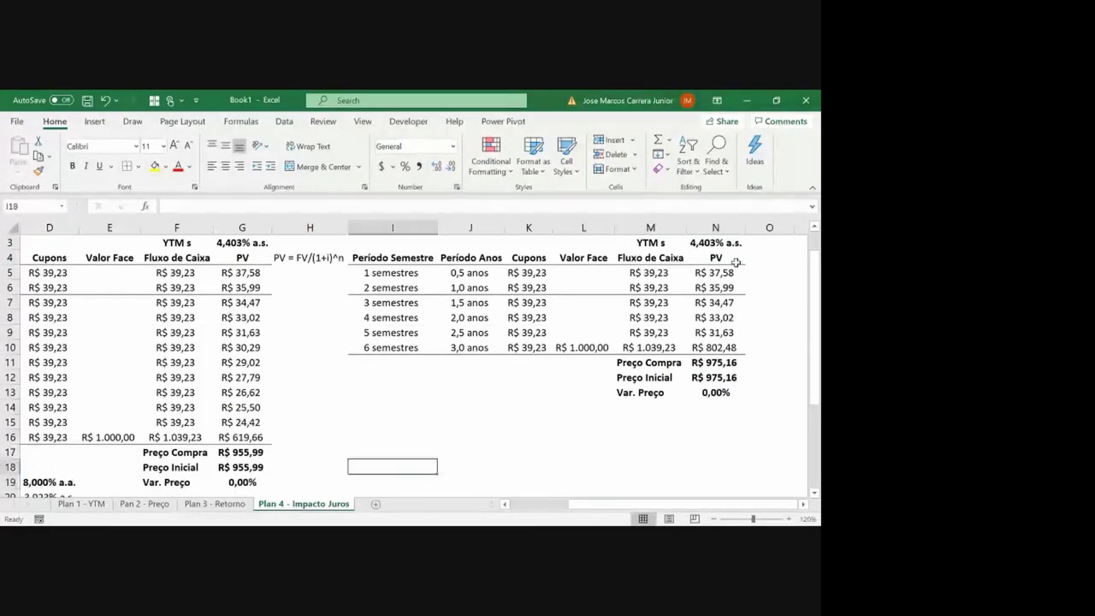
{"action": "key", "text": "Up"}
{"action": "key", "text": "Up"}
{"action": "key", "text": "Up"}
{"action": "key", "text": "Up"}
{"action": "key", "text": "ctrl+Up"}
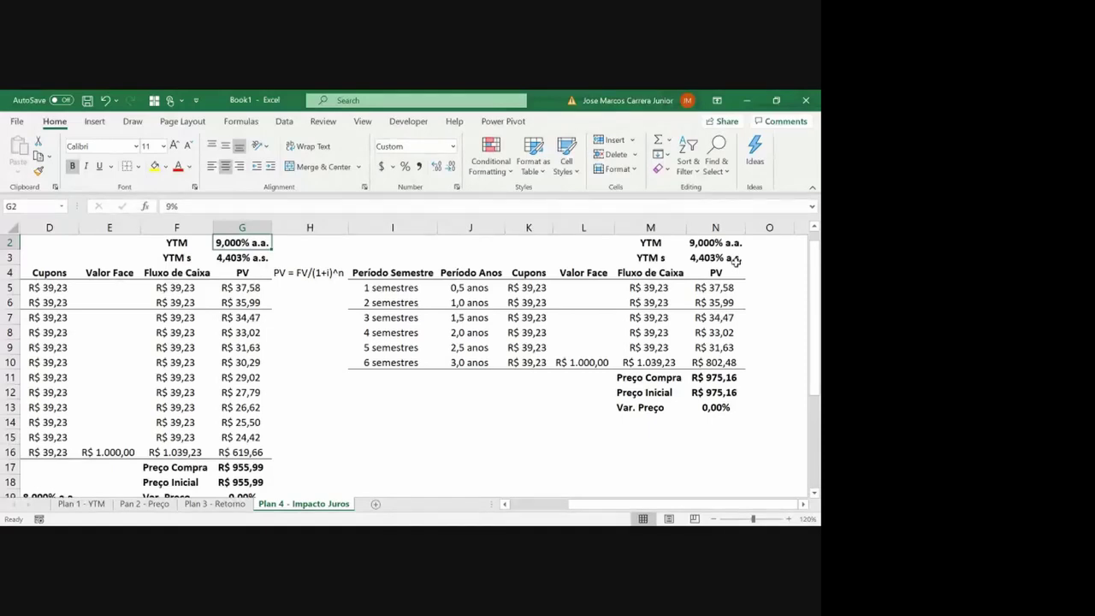
{"action": "type", "text": "10%"}
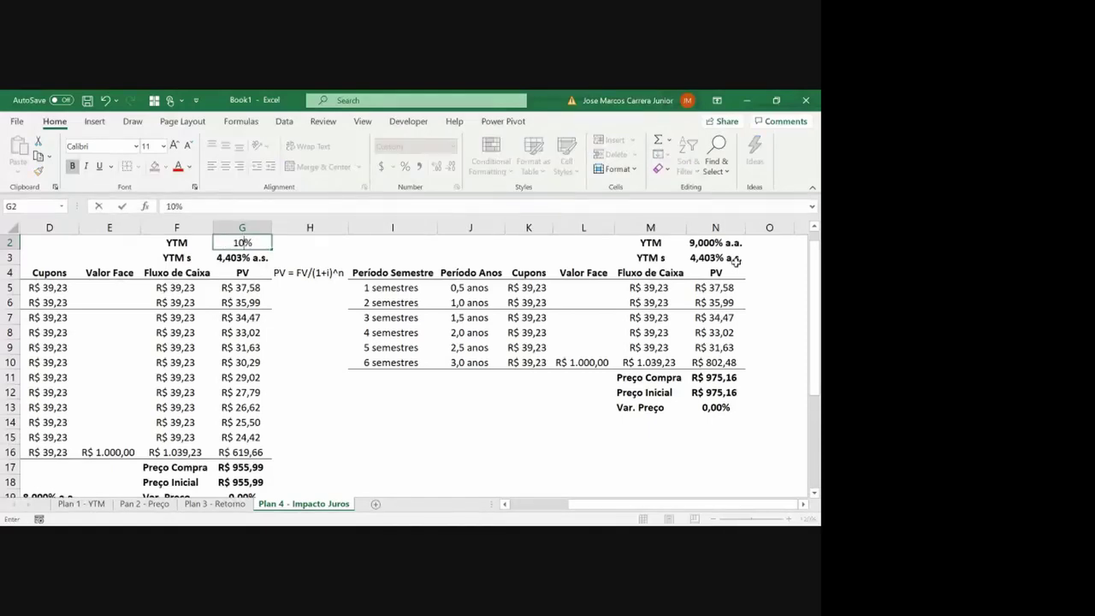
{"action": "key", "text": "Return"}
Move down to the Var. Preço result in G19 and widen column N slightly so its YTM value fits
{"action": "key", "text": "Down"}
{"action": "key", "text": "Down"}
{"action": "key", "text": "Down"}
{"action": "key", "text": "Down"}
{"action": "key", "text": "Down"}
{"action": "key", "text": "Down"}
{"action": "key", "text": "Down"}
{"action": "key", "text": "Down"}
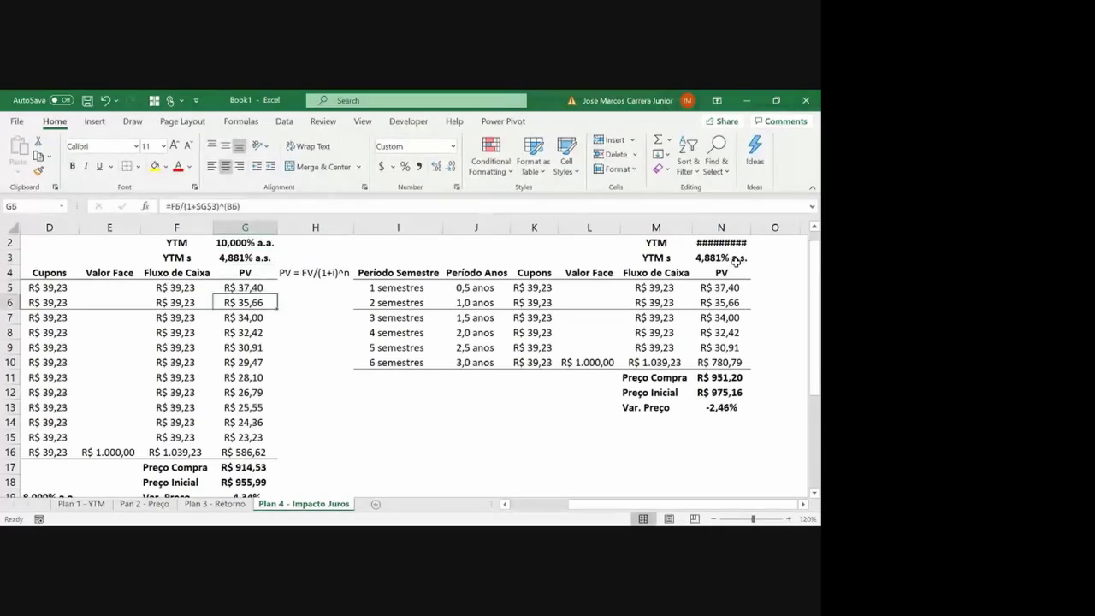
{"action": "key", "text": "Down"}
{"action": "key", "text": "Down"}
{"action": "key", "text": "Down"}
{"action": "key", "text": "Down"}
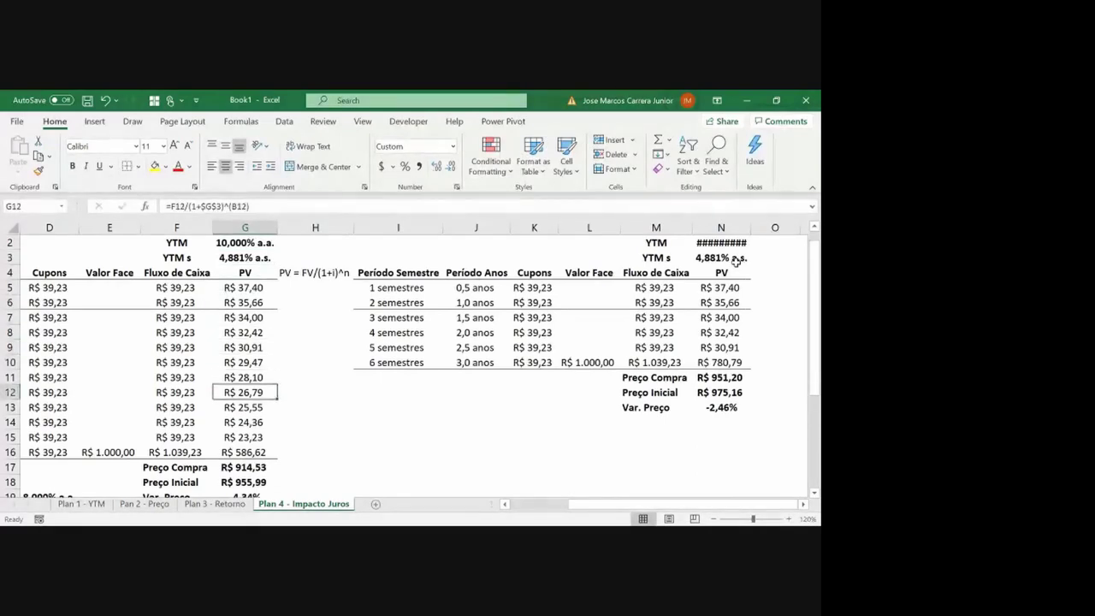
{"action": "key", "text": "Down"}
{"action": "key", "text": "Down"}
{"action": "key", "text": "Down"}
{"action": "key", "text": "Down"}
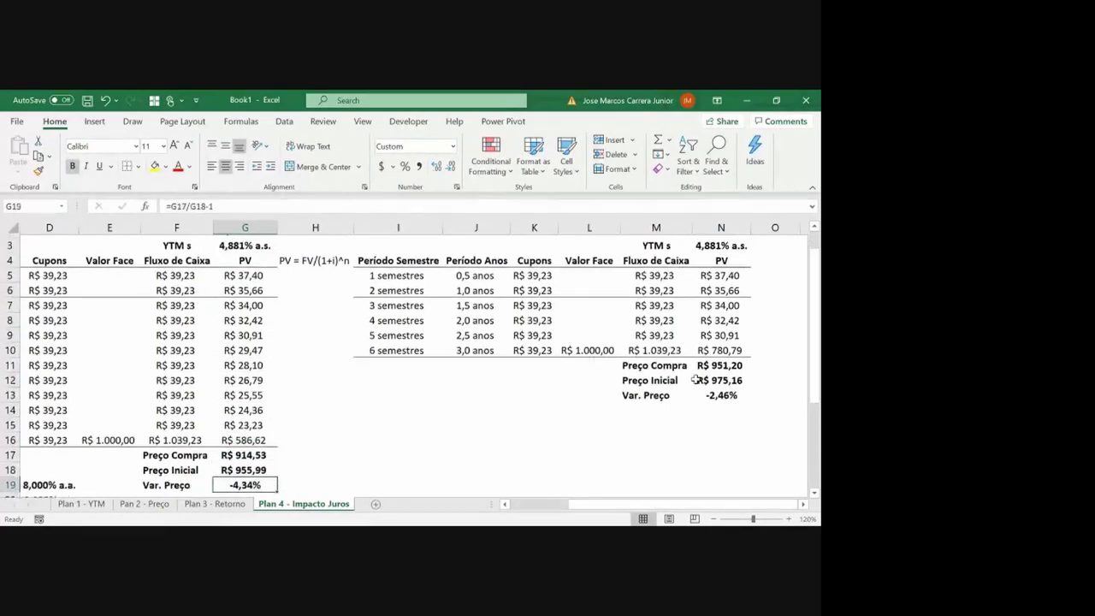
{"action": "left_click_drag", "start_coordinate": [751, 228], "coordinate": [757, 227]}
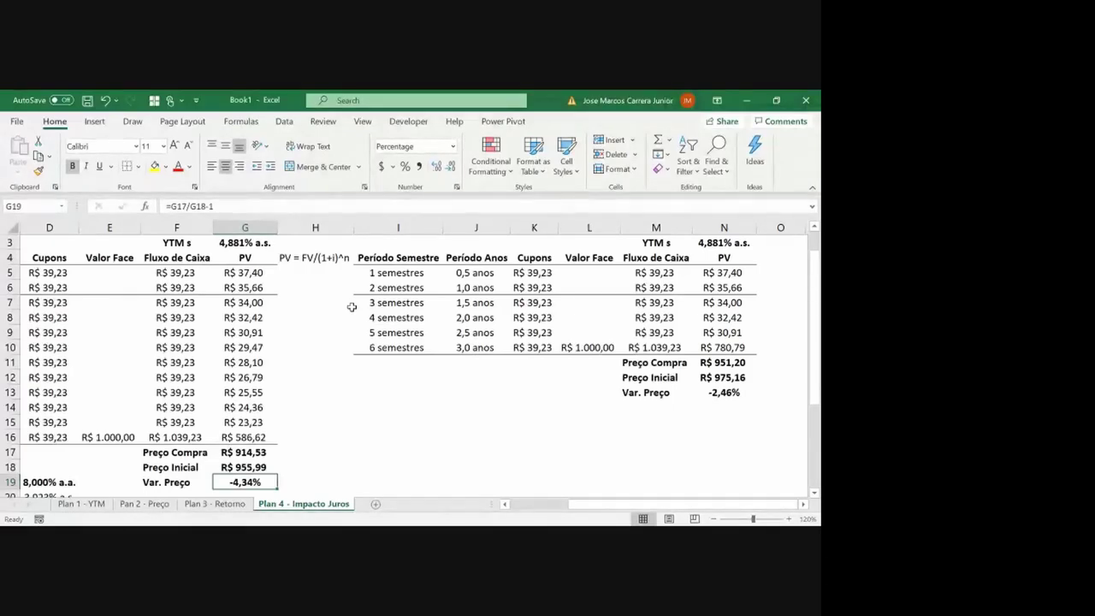
Highlight the Preço Compra label and value of both bonds, F17:G17 and M11:N11, with a yellow fill
{"action": "key", "text": "Up"}
{"action": "key", "text": "Up"}
{"action": "key", "text": "Left"}
{"action": "key", "text": "shift+Right"}
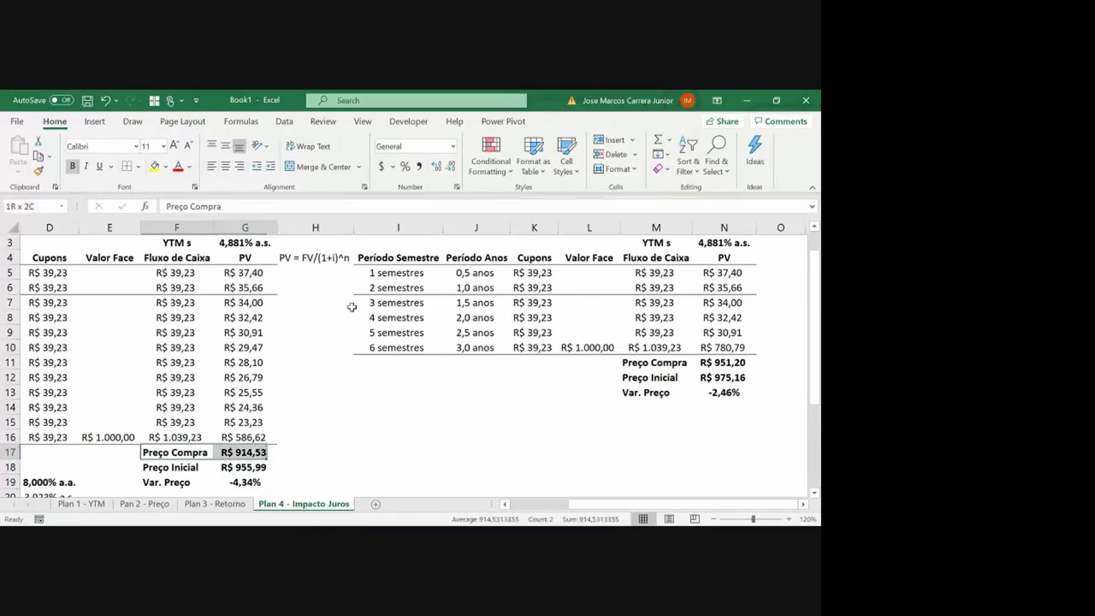
{"action": "left_click", "coordinate": [155, 166]}
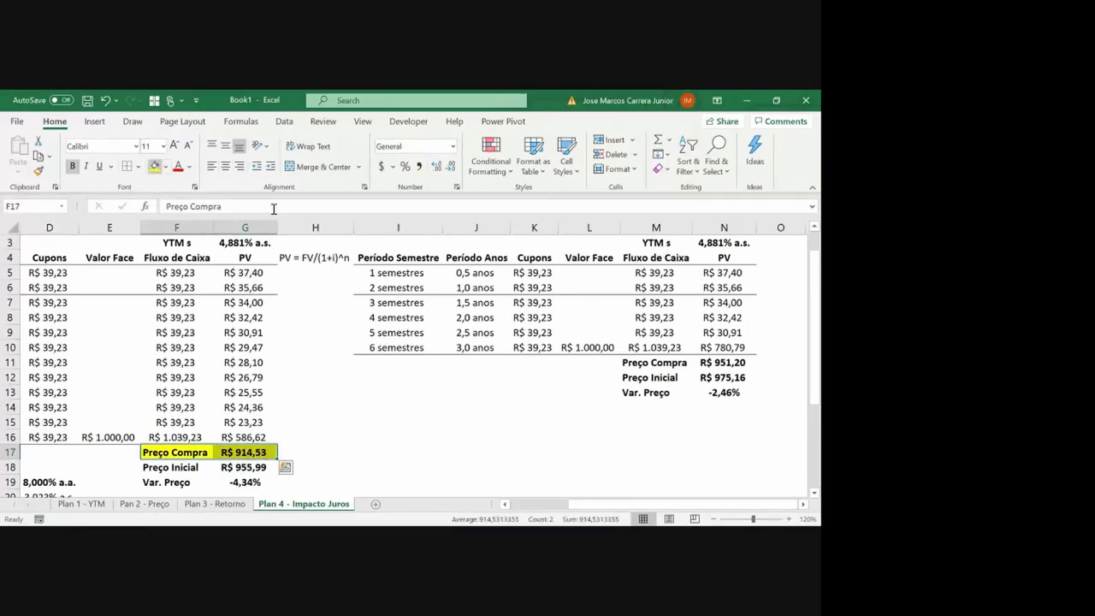
{"action": "left_click_drag", "start_coordinate": [655, 362], "coordinate": [723, 362]}
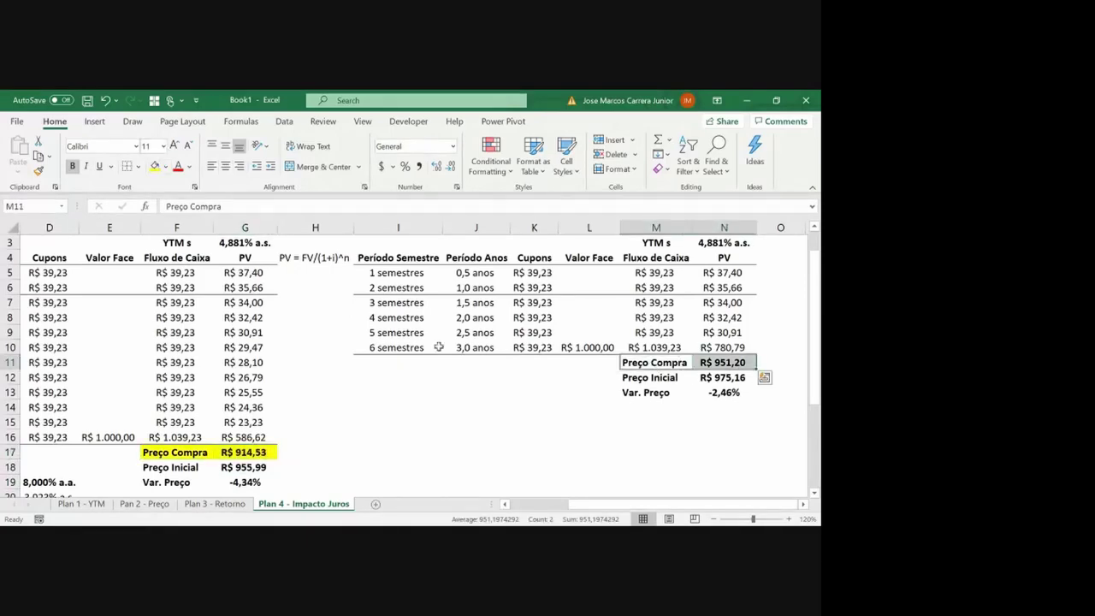
{"action": "left_click", "coordinate": [155, 166]}
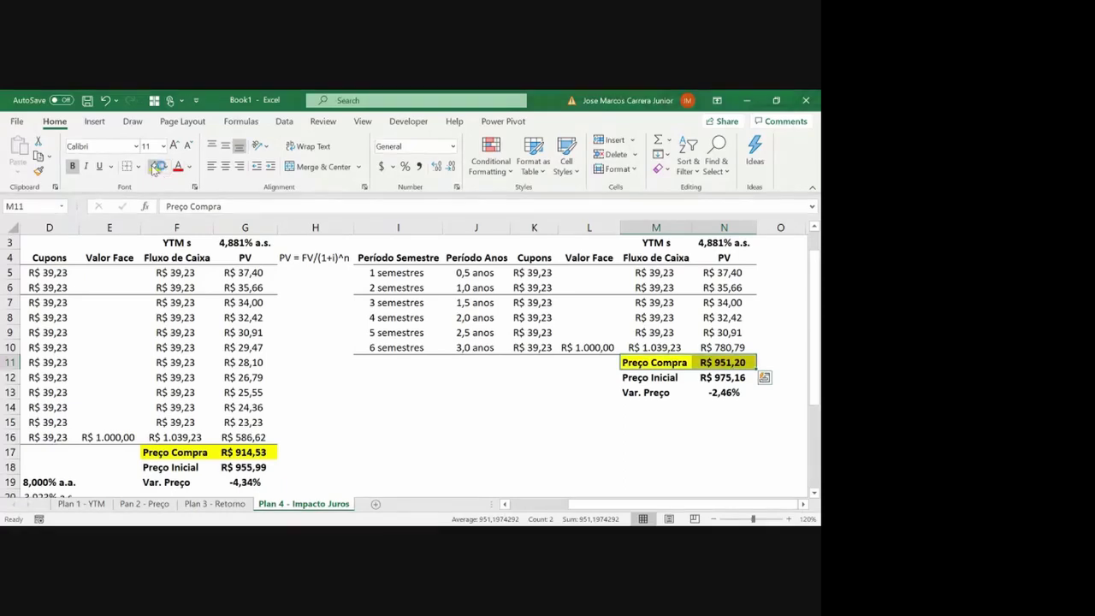
{"action": "key", "text": "Down"}
{"action": "key", "text": "Down"}
{"action": "key", "text": "Up"}
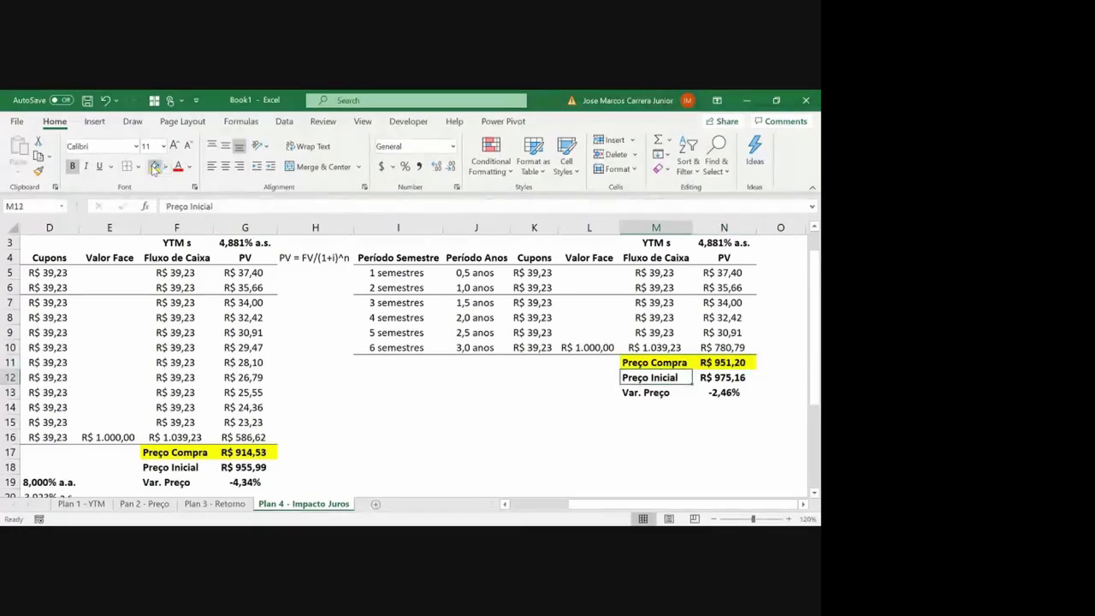
Highlight the Var. Preço label and value of both bonds, F19:G19 and M13:N13, with a yellow fill
{"action": "left_click", "coordinate": [189, 481]}
{"action": "key", "text": "Right"}
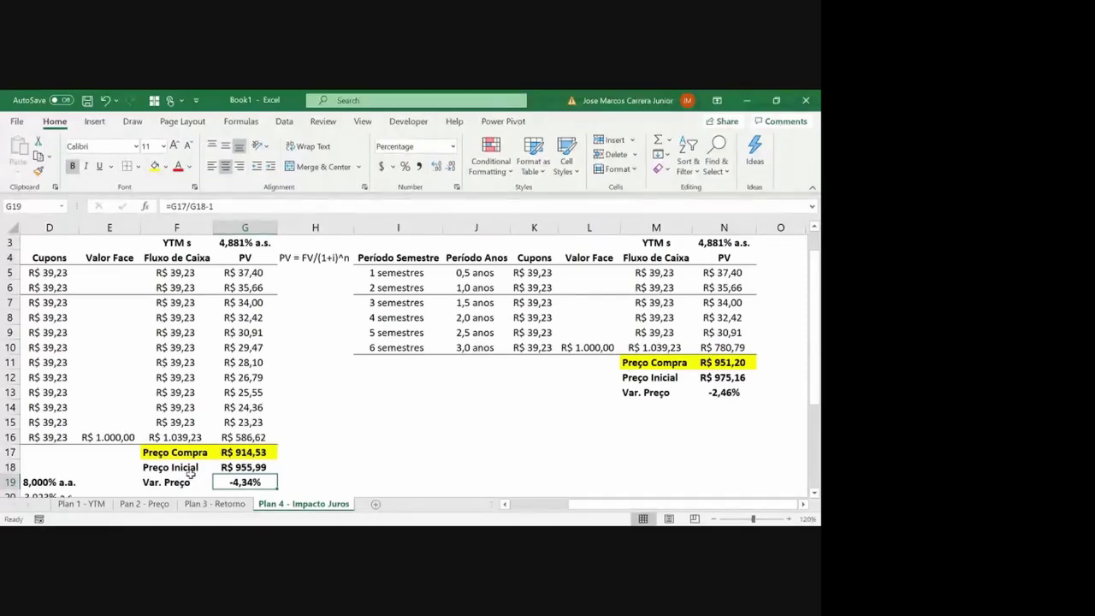
{"action": "left_click", "coordinate": [190, 477]}
{"action": "key", "text": "shift+Right"}
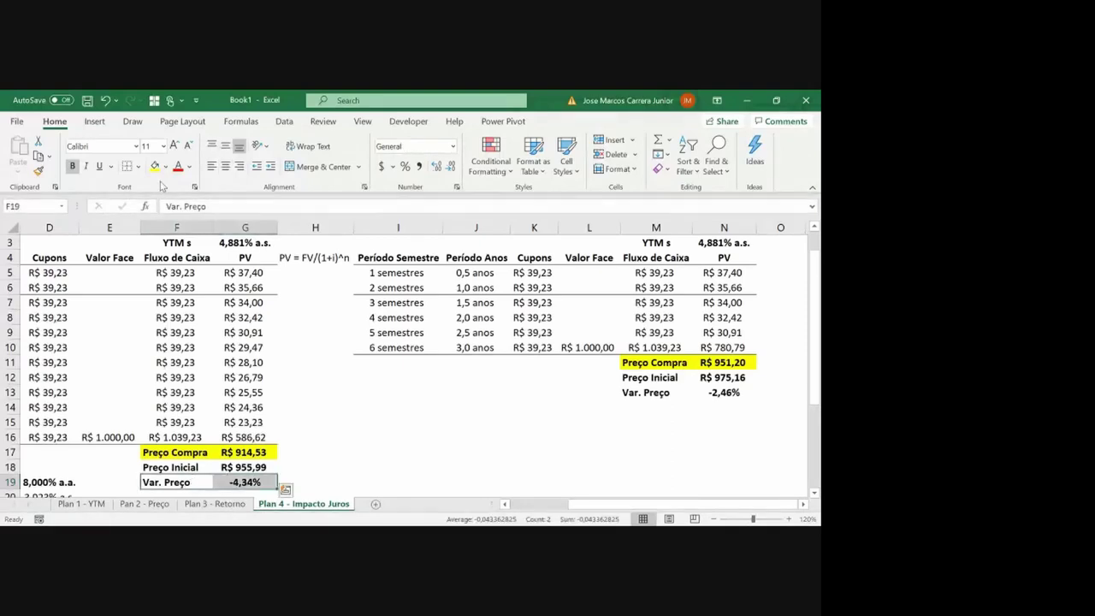
{"action": "left_click", "coordinate": [155, 166]}
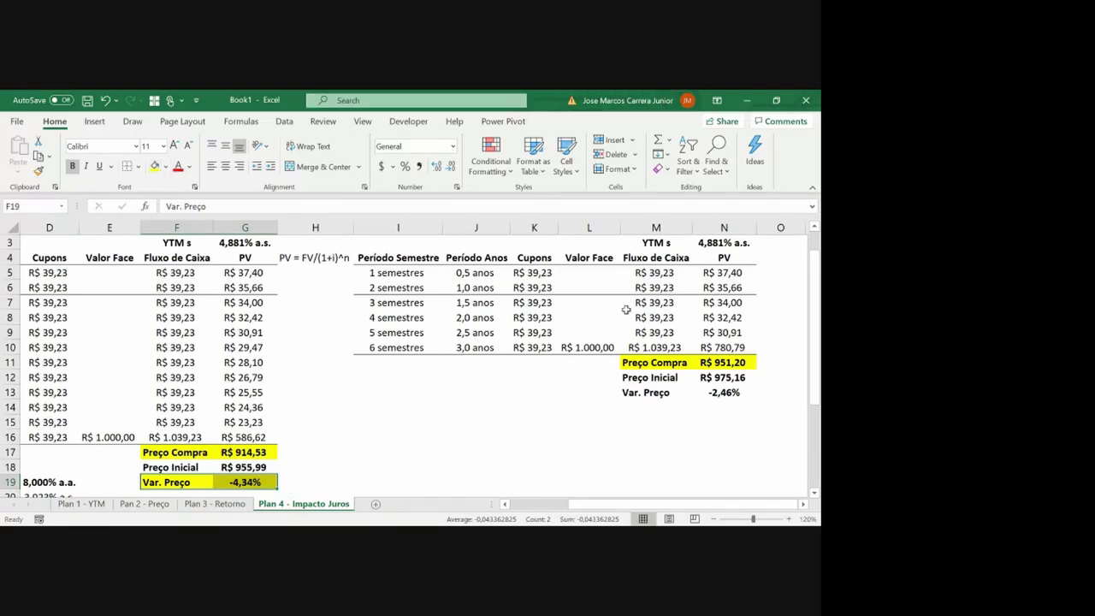
{"action": "left_click_drag", "start_coordinate": [646, 392], "coordinate": [727, 392]}
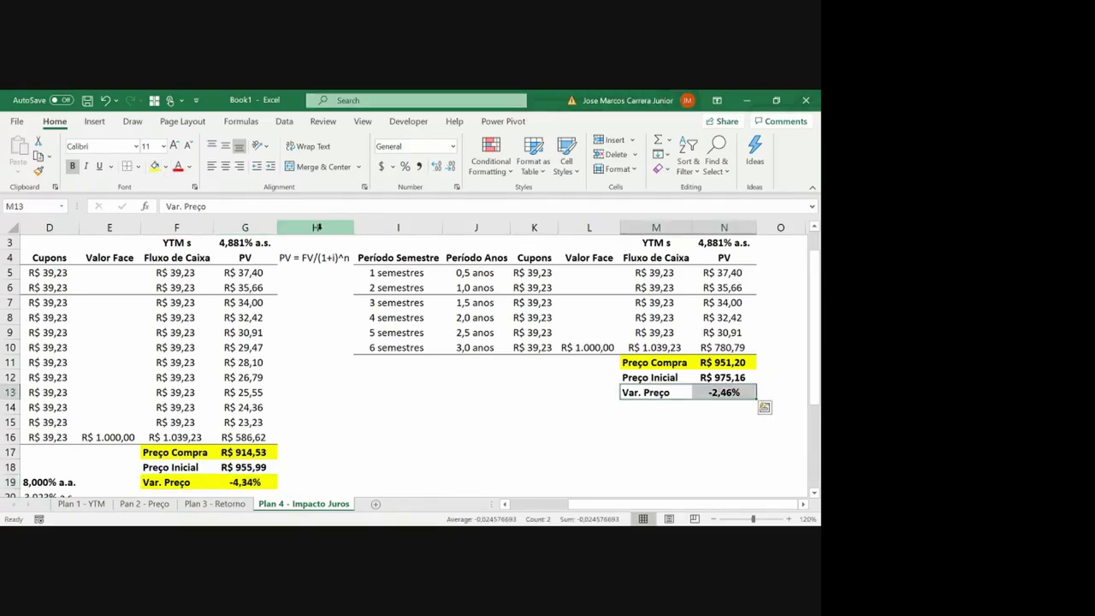
{"action": "left_click", "coordinate": [155, 167]}
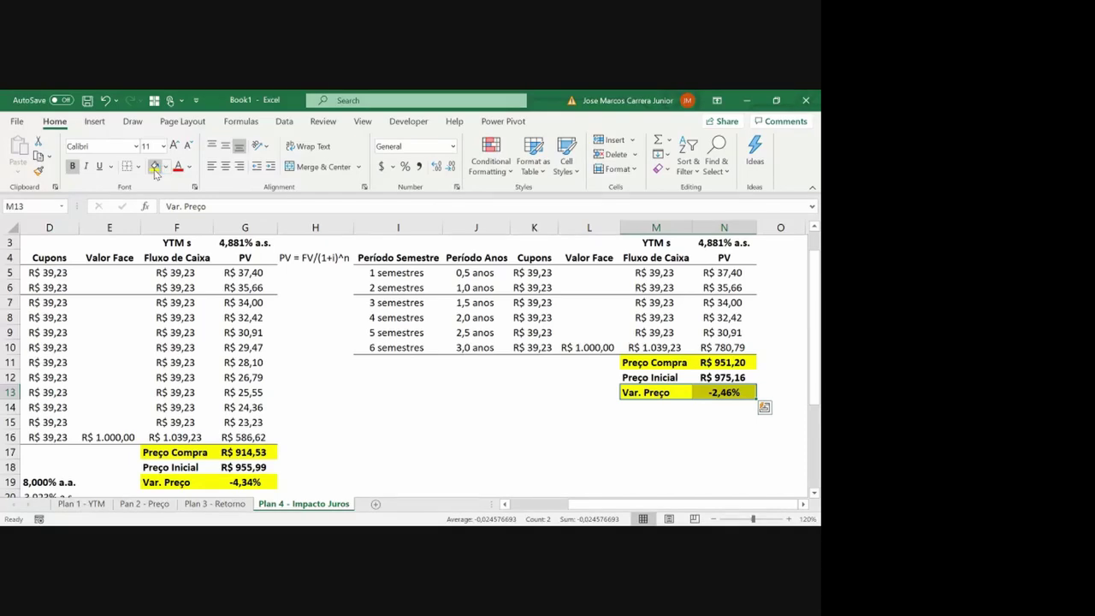
Highlight the PV = FV/(1+i)^n formula note in H4 with a yellow fill
{"action": "left_click", "coordinate": [381, 377]}
{"action": "type", "text": "P"}
{"action": "key", "text": "Escape"}
{"action": "key", "text": "ctrl+z"}
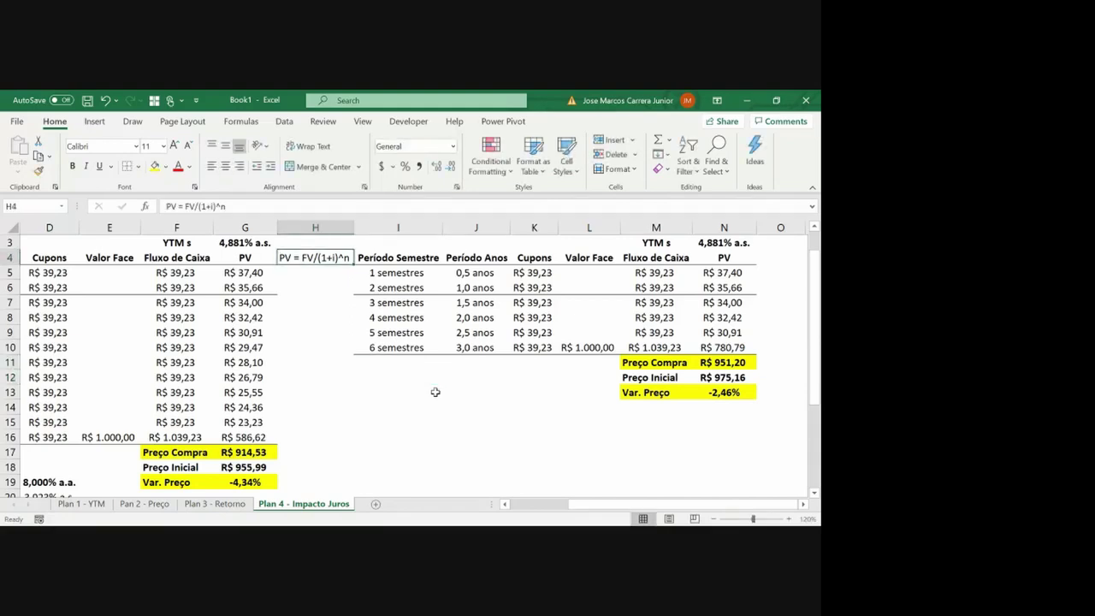
{"action": "left_click", "coordinate": [155, 166]}
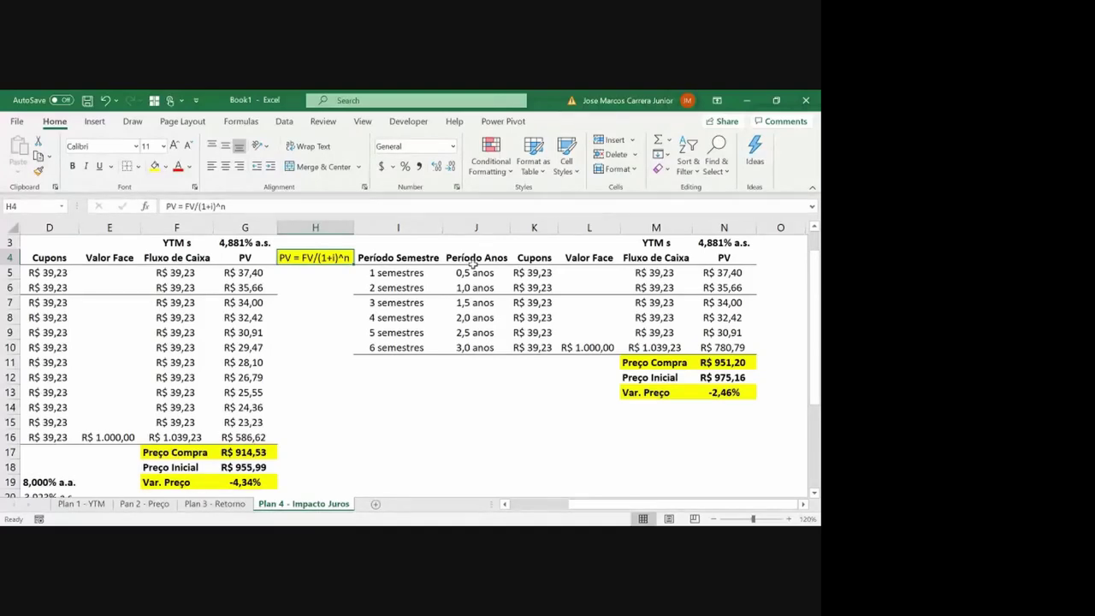
Set the annual YTM in G2 to 8% and check the resulting prices of both bonds
{"action": "key", "text": "Up"}
{"action": "key", "text": "Up"}
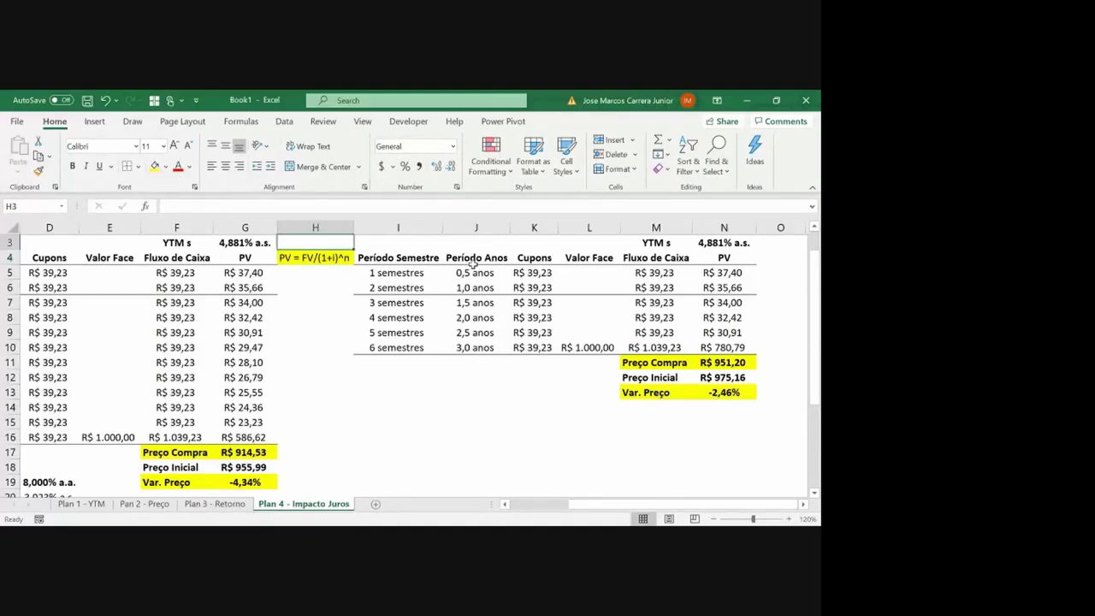
{"action": "key", "text": "Left"}
{"action": "type", "text": "8%"}
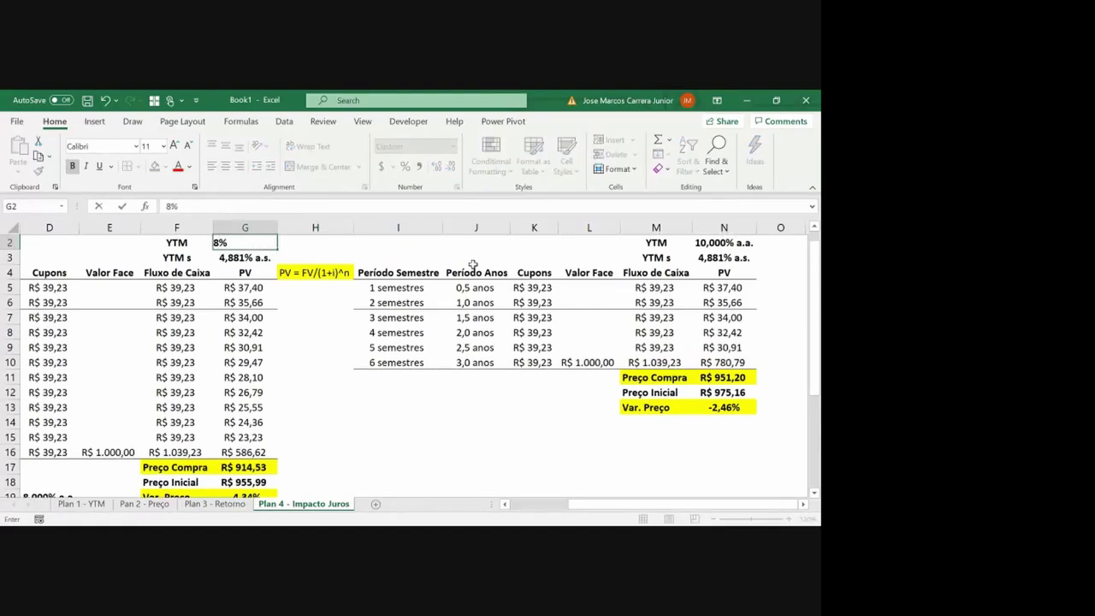
{"action": "key", "text": "Return"}
{"action": "key", "text": "Down"}
{"action": "key", "text": "Down"}
{"action": "key", "text": "Down"}
{"action": "key", "text": "Down"}
{"action": "key", "text": "Down"}
{"action": "key", "text": "Down"}
{"action": "key", "text": "Down"}
{"action": "key", "text": "Down"}
{"action": "key", "text": "Down"}
{"action": "key", "text": "Down"}
{"action": "key", "text": "Down"}
{"action": "key", "text": "Down"}
{"action": "key", "text": "Down"}
{"action": "key", "text": "Down"}
{"action": "key", "text": "Down"}
{"action": "key", "text": "Down"}
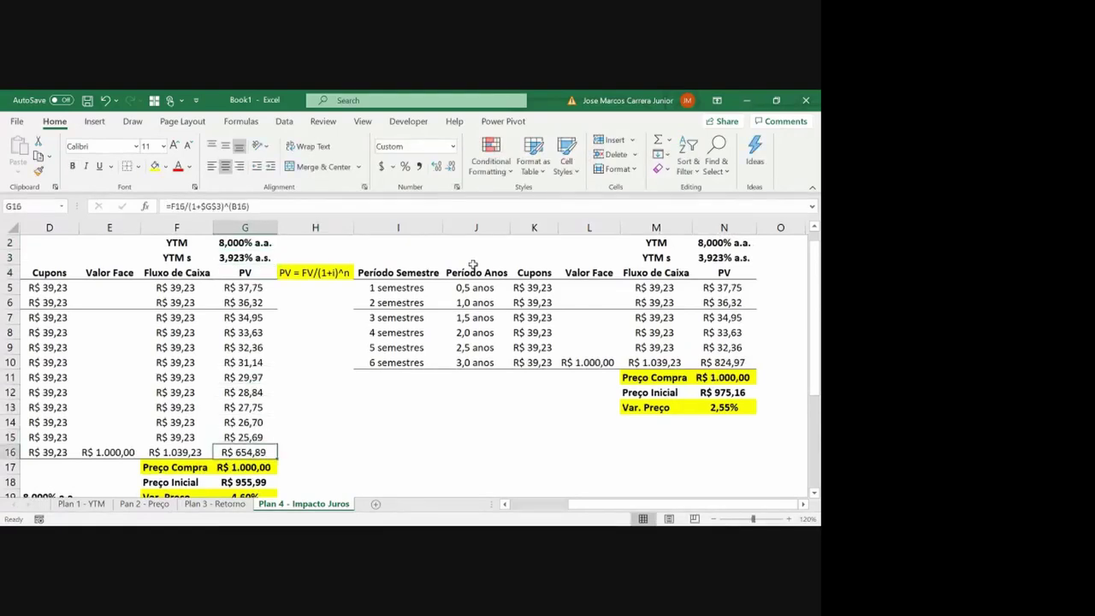
Set the annual YTM in G2 to 7% and go to the Var. Preço result in G19
{"action": "key", "text": "ctrl+Up"}
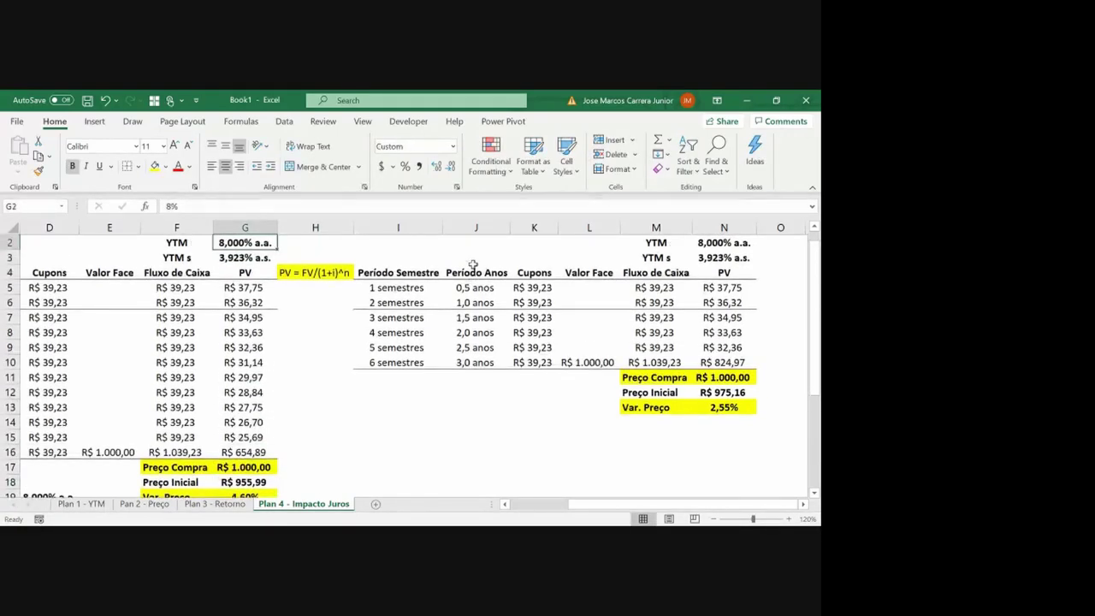
{"action": "type", "text": "7%"}
{"action": "key", "text": "Return"}
{"action": "key", "text": "ctrl+Down"}
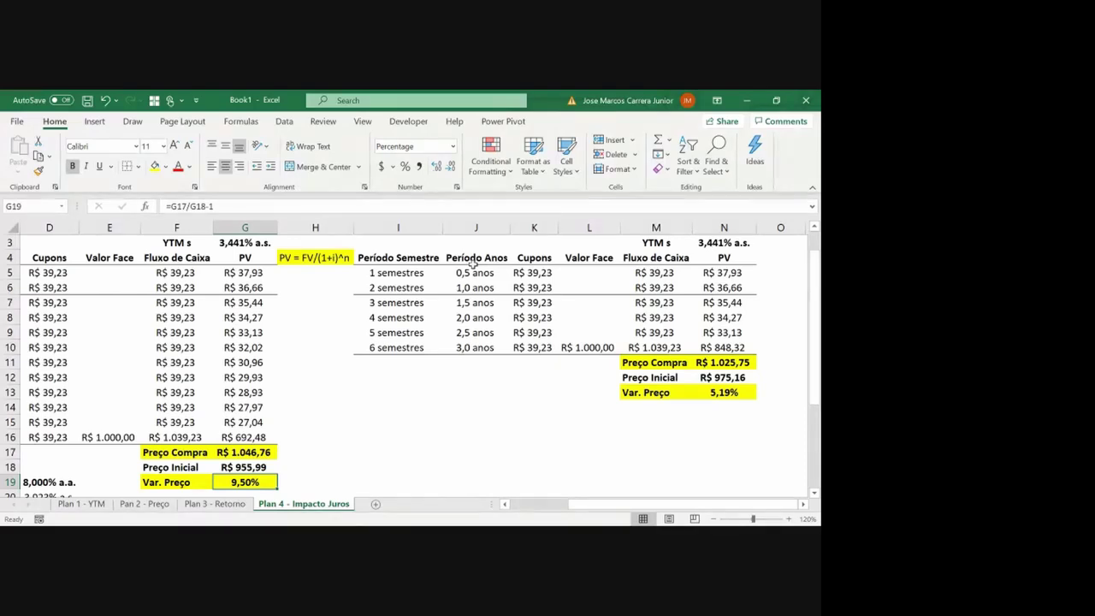
Try to remove the divider line under row 6 by painting the format of B8:N8 onto that row
{"action": "left_click", "coordinate": [433, 282]}
{"action": "key", "text": "Down"}
{"action": "key", "text": "Down"}
{"action": "key", "text": "Left"}
{"action": "key", "text": "Left"}
{"action": "key", "text": "Left"}
{"action": "key", "text": "Left"}
{"action": "key", "text": "Left"}
{"action": "key", "text": "Left"}
{"action": "key", "text": "Left"}
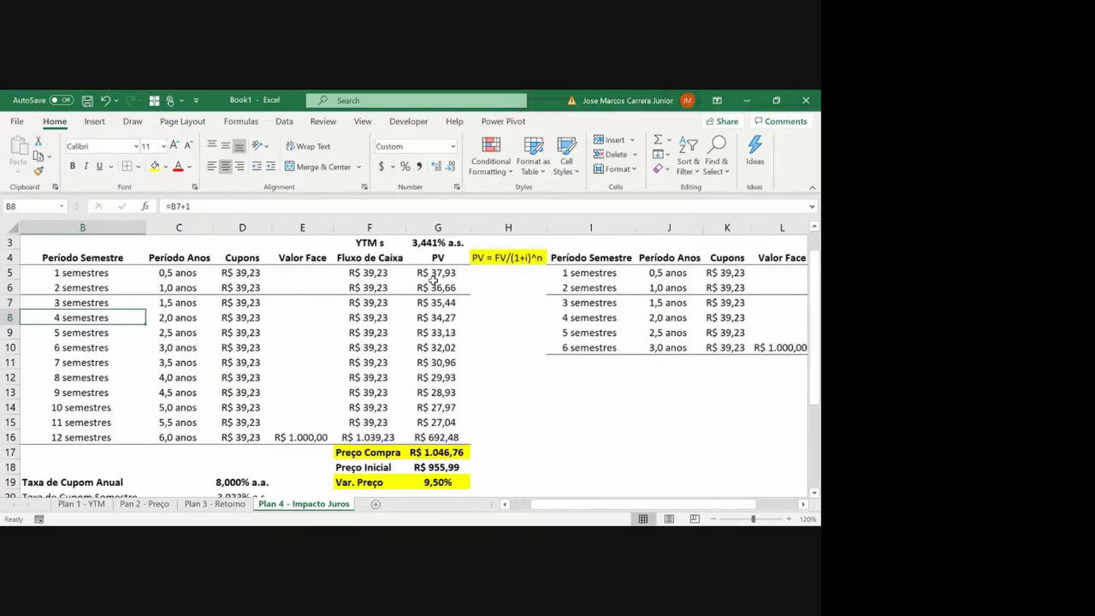
{"action": "key", "text": "shift+Right"}
{"action": "key", "text": "shift+Right"}
{"action": "key", "text": "shift+Right"}
{"action": "key", "text": "shift+Right"}
{"action": "key", "text": "shift+Right"}
{"action": "key", "text": "shift+Right"}
{"action": "key", "text": "shift+Right"}
{"action": "key", "text": "shift+Right"}
{"action": "key", "text": "shift+Right"}
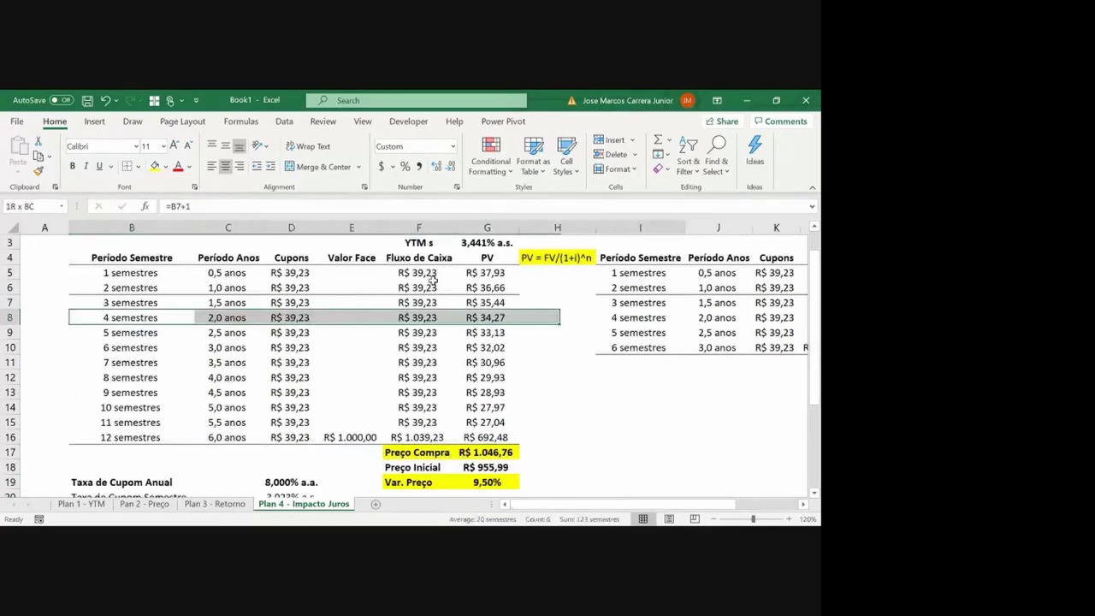
{"action": "key", "text": "shift+Right"}
{"action": "key", "text": "shift+Right"}
{"action": "key", "text": "shift+Right"}
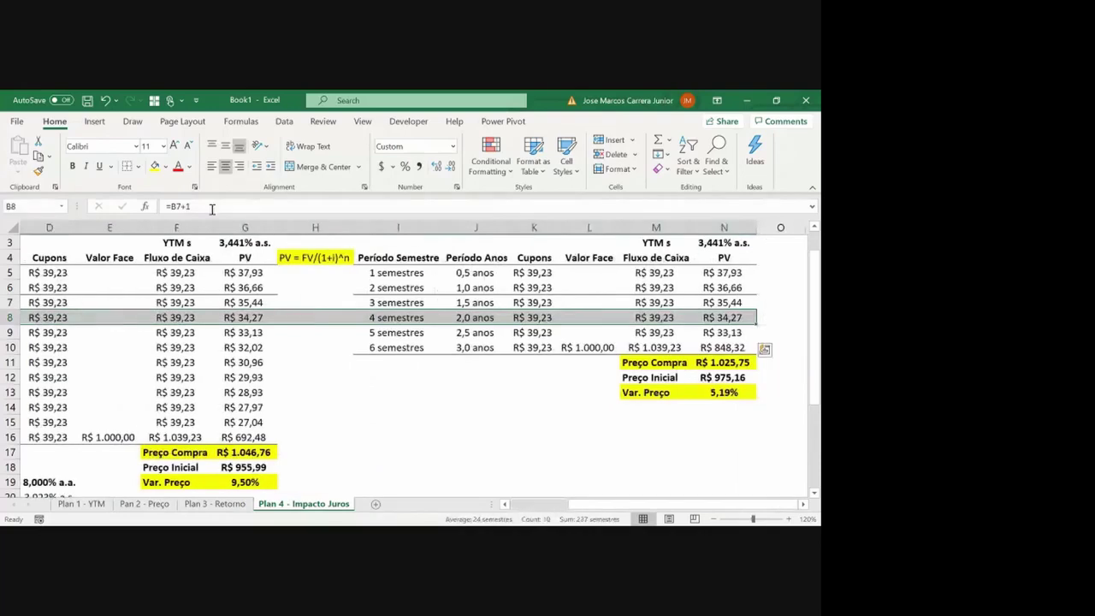
{"action": "left_click", "coordinate": [39, 172]}
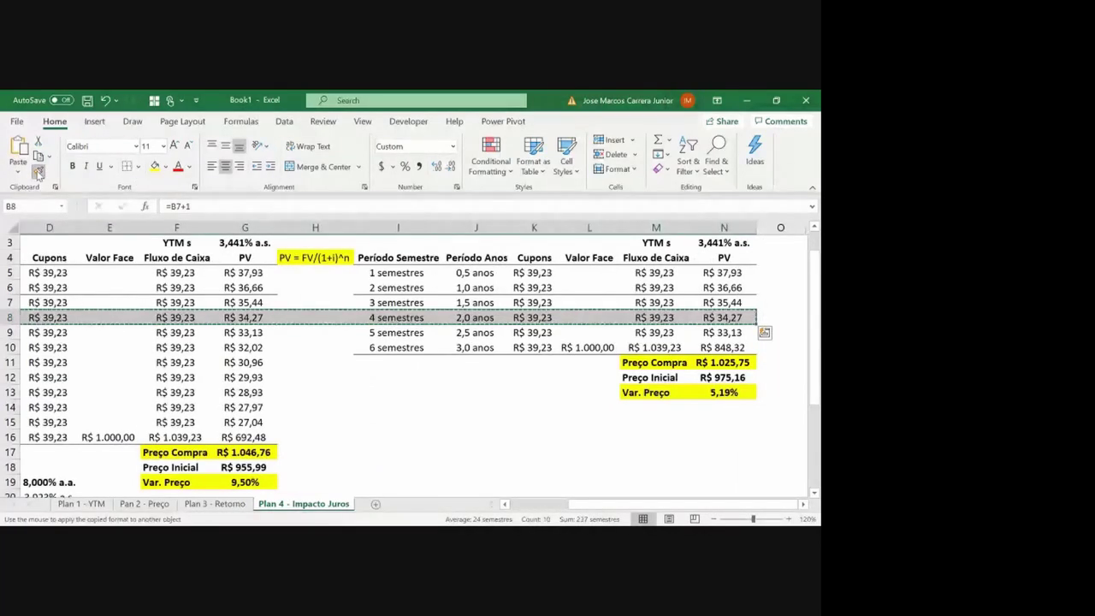
{"action": "key", "text": "Up"}
{"action": "key", "text": "Up"}
Retry the Format Painter from B8:N8, targeting row 6 from column B to G
{"action": "left_click_drag", "start_coordinate": [82, 317], "coordinate": [761, 319]}
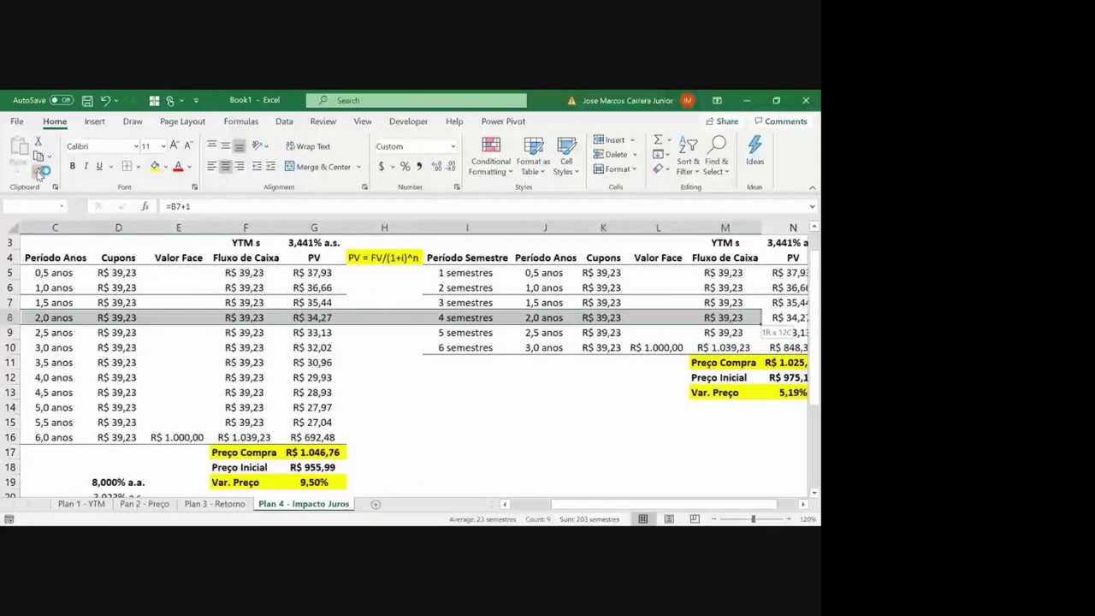
{"action": "key", "text": "shift+Right"}
{"action": "left_click", "coordinate": [39, 172]}
{"action": "key", "text": "Up"}
{"action": "key", "text": "Up"}
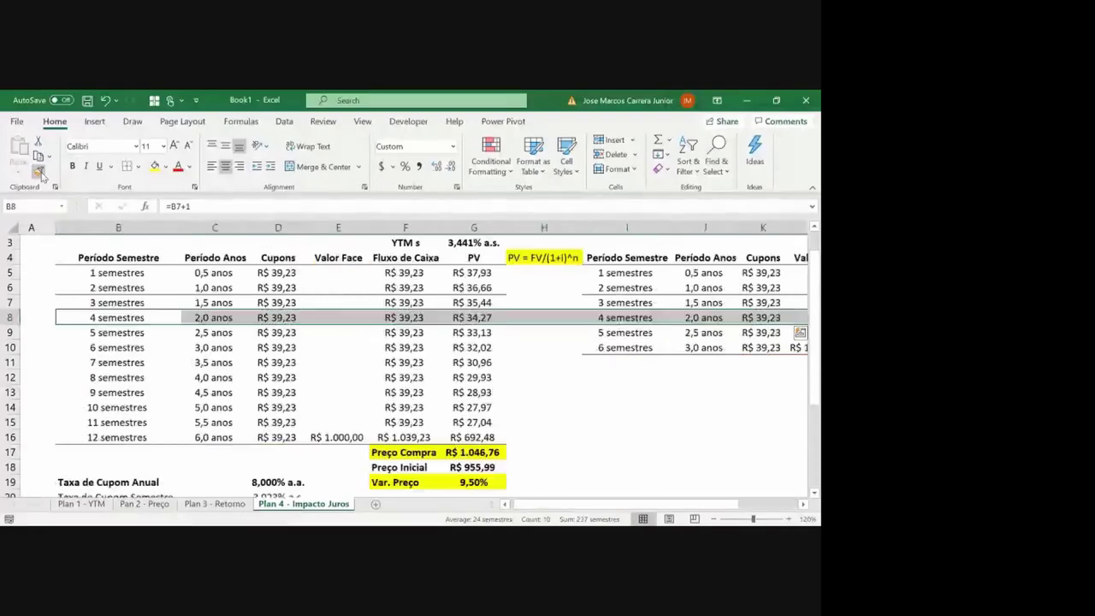
{"action": "key", "text": "shift+Right"}
{"action": "key", "text": "shift+Right"}
{"action": "key", "text": "shift+Right"}
{"action": "key", "text": "shift+Right"}
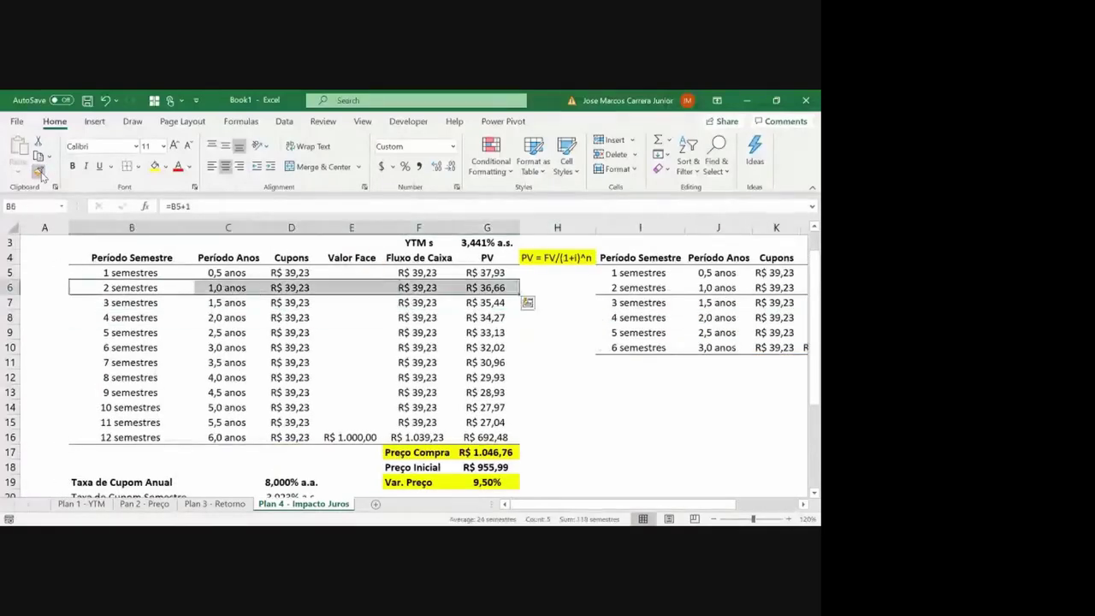
Copy B8:N8 and paste only its formats onto B6:N8 to clear the divider line across both tables
{"action": "key", "text": "Down"}
{"action": "key", "text": "Down"}
{"action": "key", "text": "shift+Right"}
{"action": "key", "text": "shift+Right"}
{"action": "key", "text": "shift+Right"}
{"action": "key", "text": "shift+Right"}
{"action": "key", "text": "shift+Right"}
{"action": "key", "text": "shift+Right"}
{"action": "key", "text": "shift+Right"}
{"action": "key", "text": "shift+Right"}
{"action": "key", "text": "shift+Right"}
{"action": "key", "text": "shift+Right"}
{"action": "key", "text": "shift+Right"}
{"action": "key", "text": "shift+Right"}
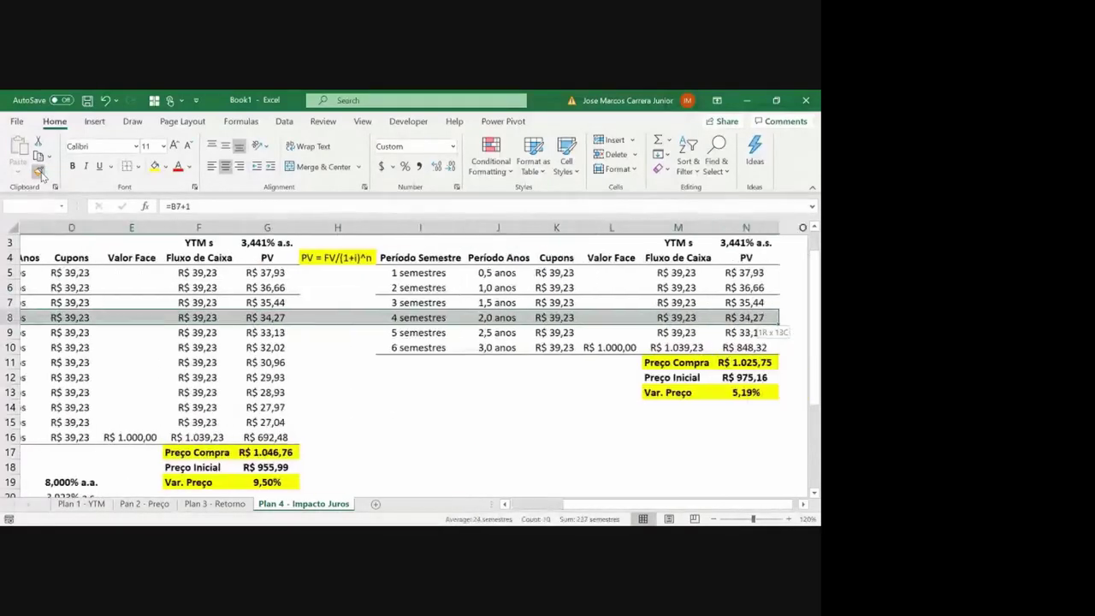
{"action": "key", "text": "shift+Up"}
{"action": "key", "text": "shift+Up"}
{"action": "key", "text": "ctrl+c"}
{"action": "key", "text": "Escape"}
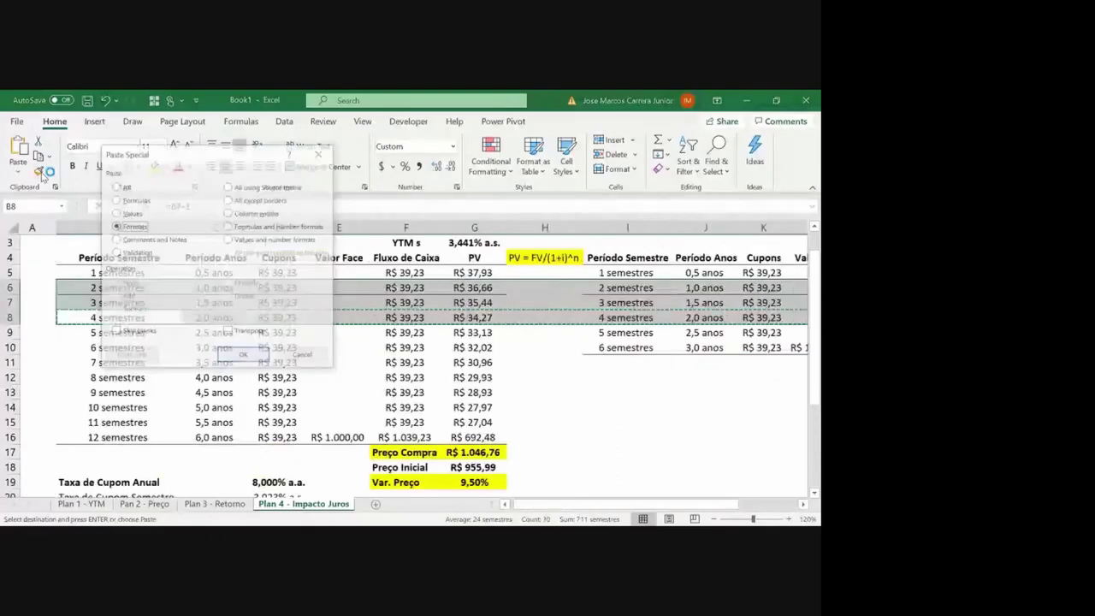
Examine the shorter bond's PV formula in N8, the longer bond's last PVs in G14:G16 and the formula note in H4
{"action": "key", "text": "Right"}
{"action": "key", "text": "Right"}
{"action": "key", "text": "Right"}
{"action": "key", "text": "Right"}
{"action": "key", "text": "Right"}
{"action": "key", "text": "Right"}
{"action": "key", "text": "Right"}
{"action": "key", "text": "Right"}
{"action": "key", "text": "Right"}
{"action": "key", "text": "Right"}
{"action": "key", "text": "Right"}
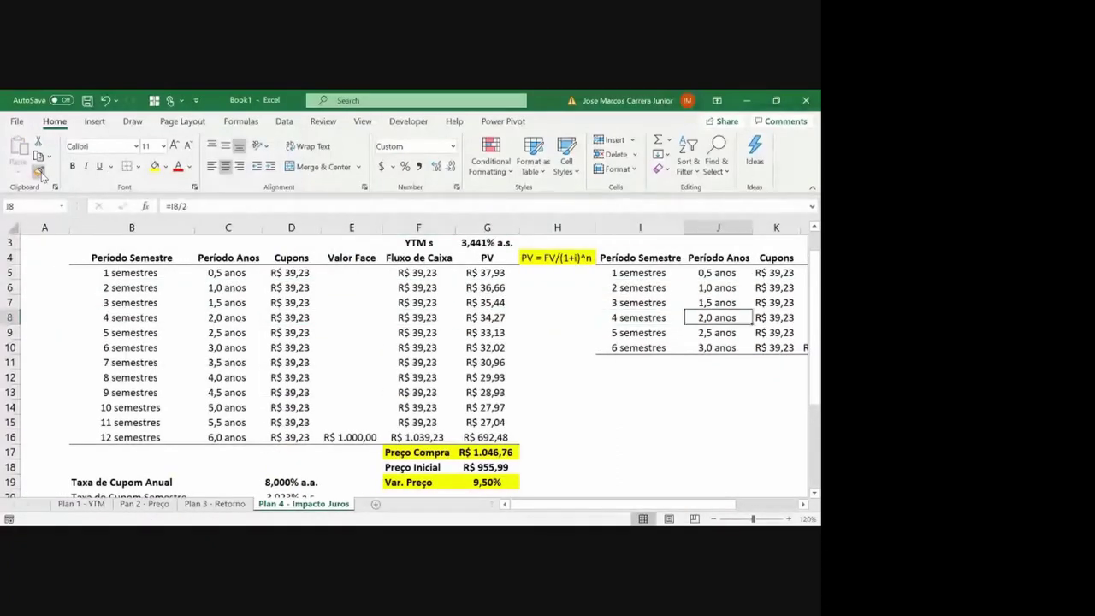
{"action": "key", "text": "Right"}
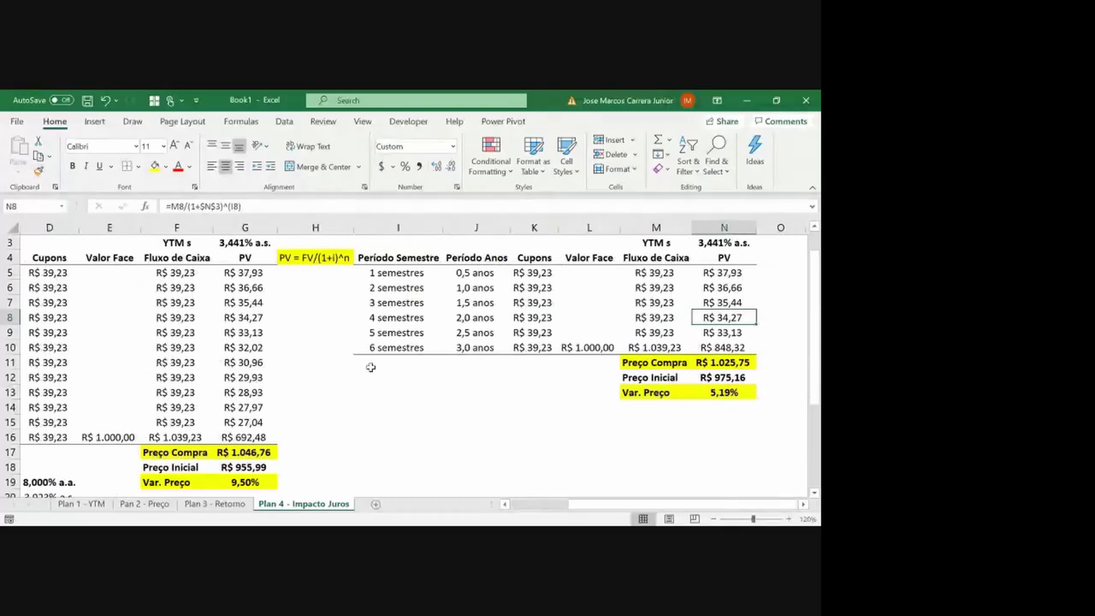
{"action": "left_click", "coordinate": [255, 433]}
{"action": "left_click_drag", "start_coordinate": [256, 423], "coordinate": [248, 409]}
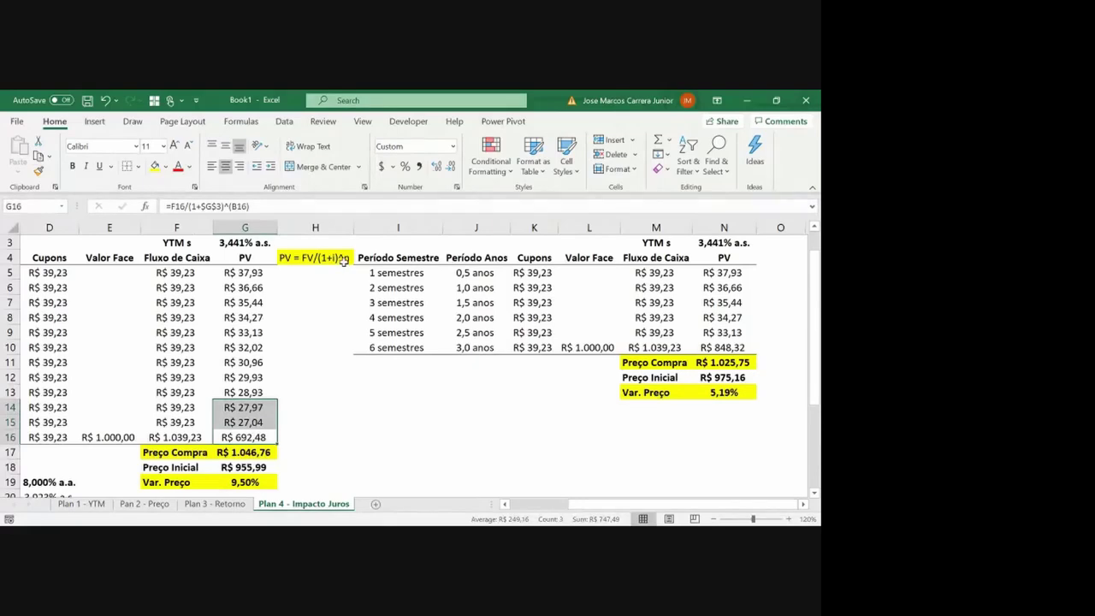
{"action": "left_click", "coordinate": [345, 260]}
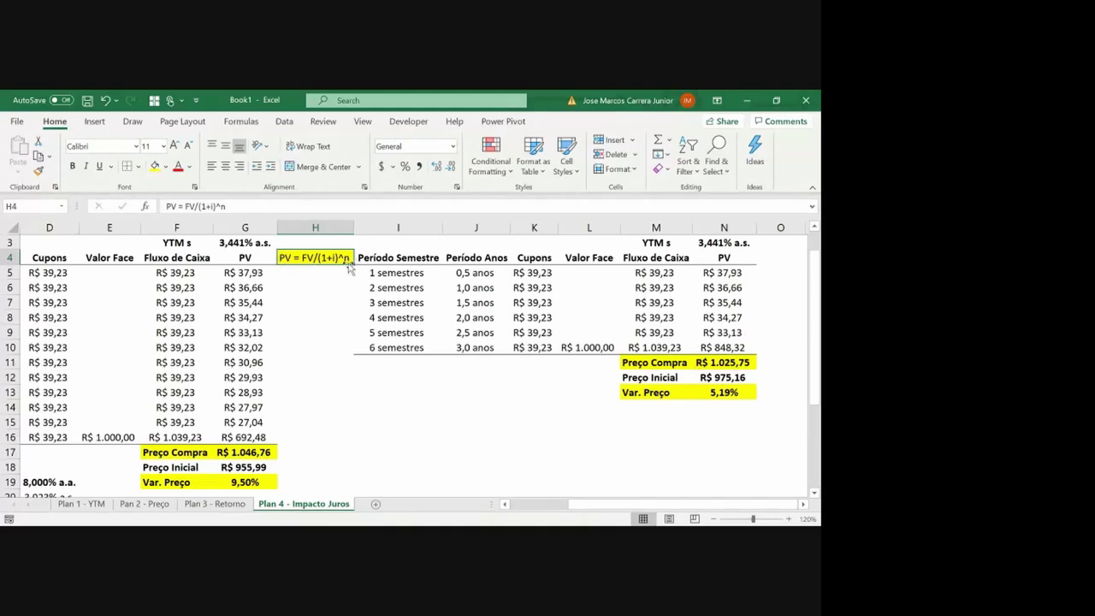
{"action": "left_click", "coordinate": [537, 319]}
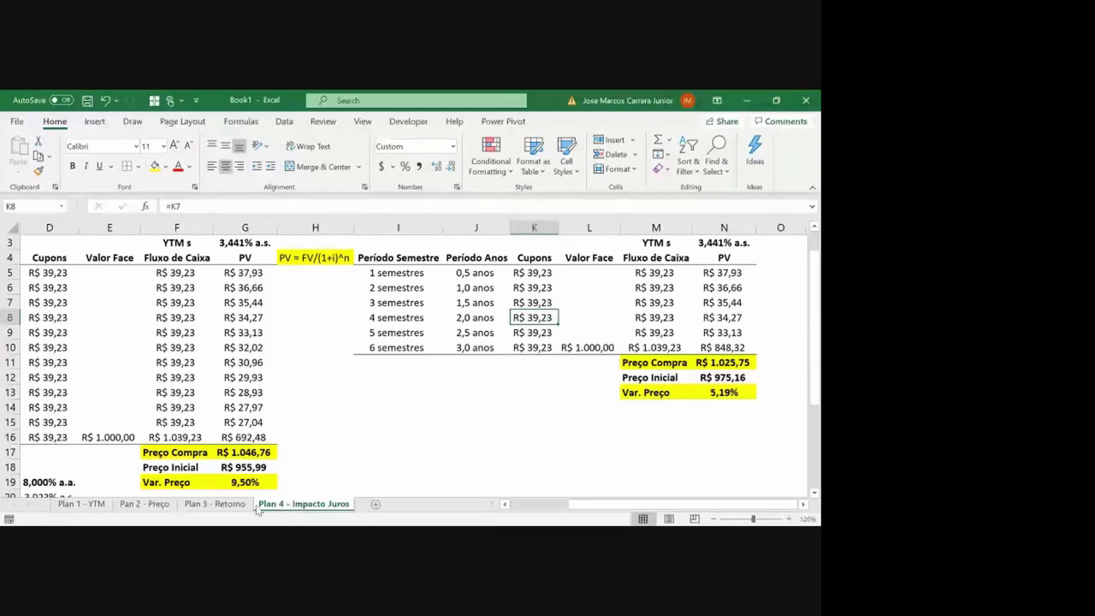
Duplicate the Plan 4 - Impacto Juros sheet and place the copy at the end of the workbook
{"action": "left_click", "coordinate": [228, 508]}
{"action": "right_click", "coordinate": [275, 504]}
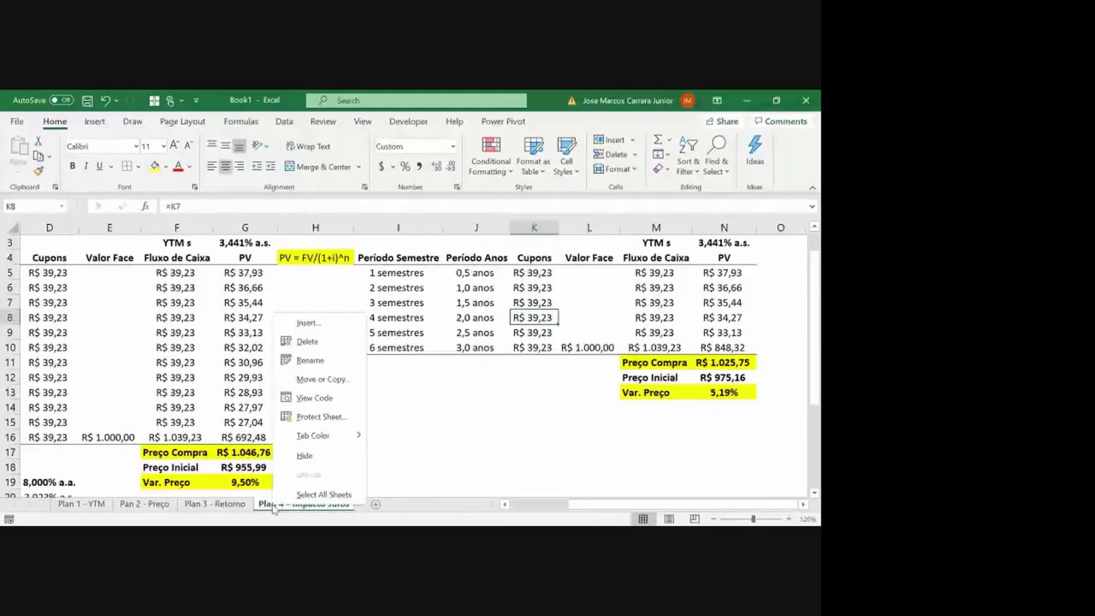
{"action": "left_click", "coordinate": [320, 379]}
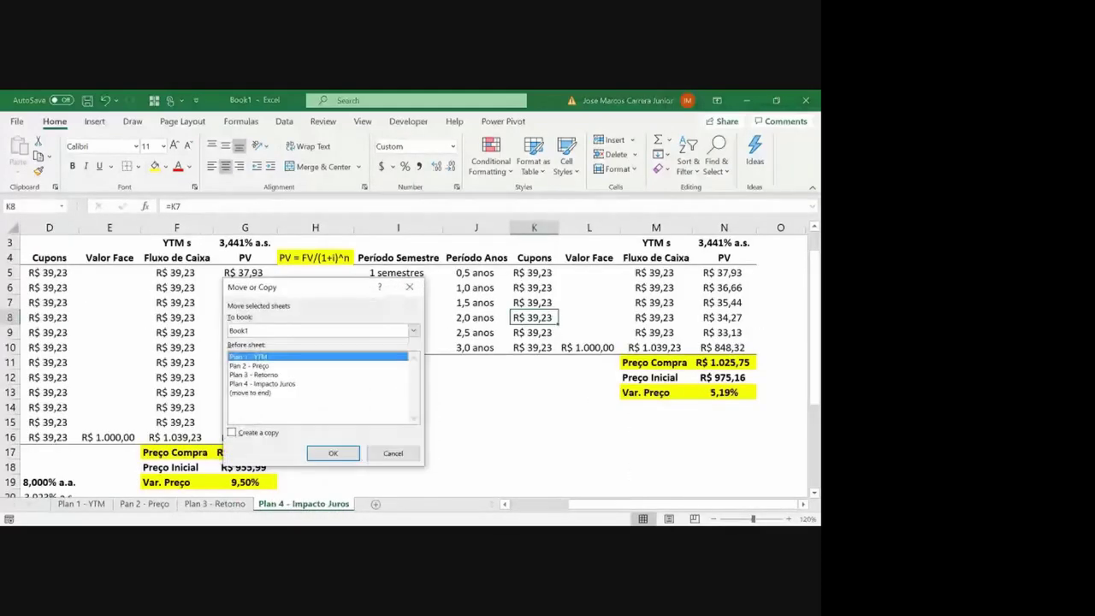
{"action": "left_click", "coordinate": [232, 432]}
{"action": "left_click", "coordinate": [257, 393]}
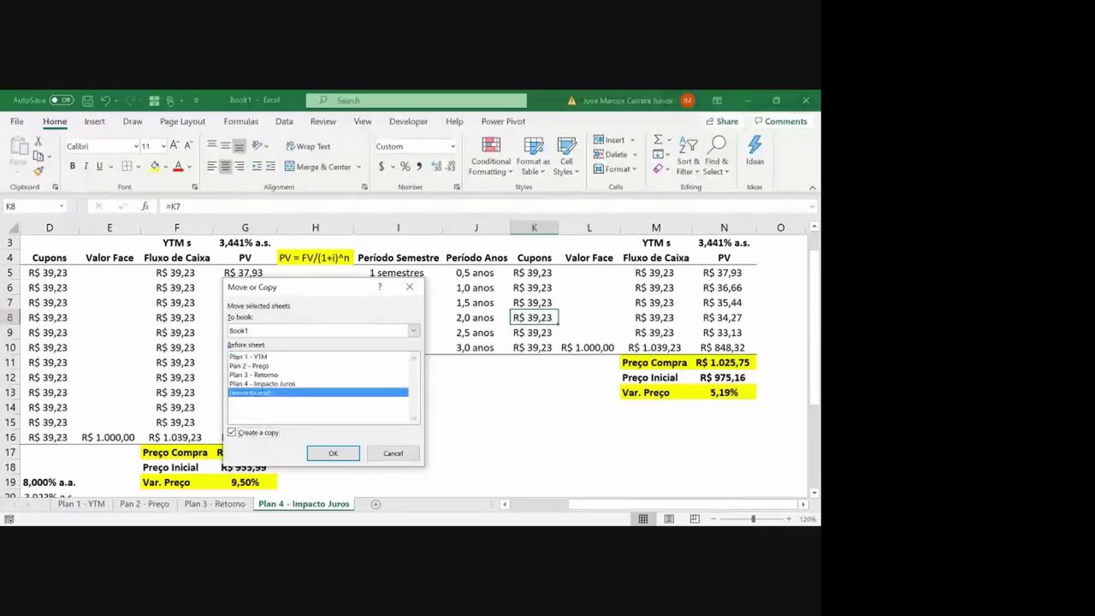
{"action": "left_click", "coordinate": [333, 453]}
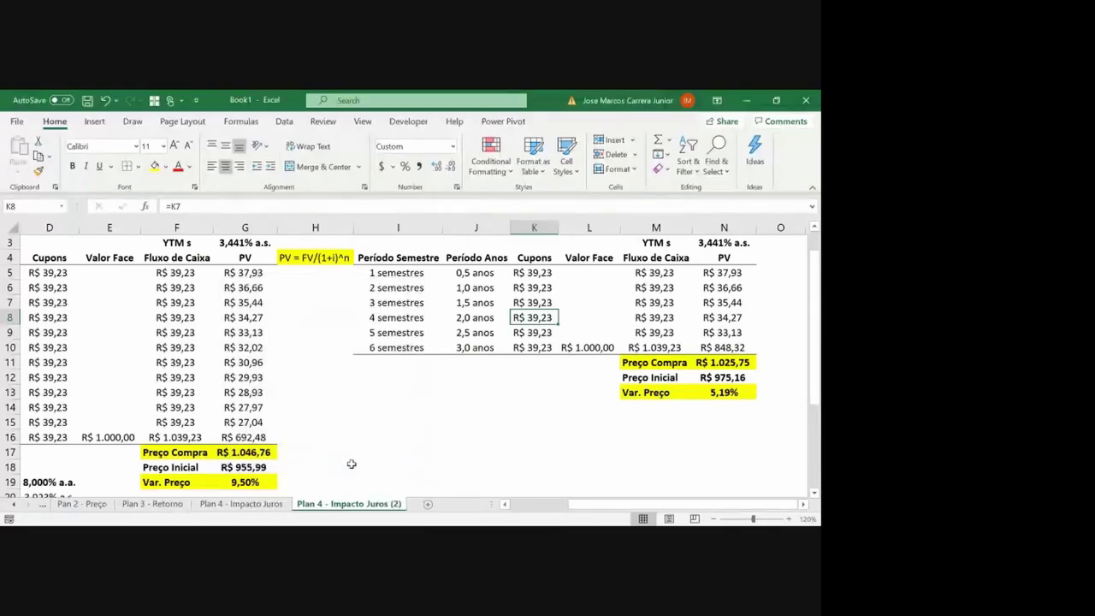
Rename the copied sheet as Plan 5 - Duration
{"action": "double_click", "coordinate": [325, 504]}
{"action": "left_click", "coordinate": [325, 504]}
{"action": "key", "text": "BackSpace"}
{"action": "type", "text": "5"}
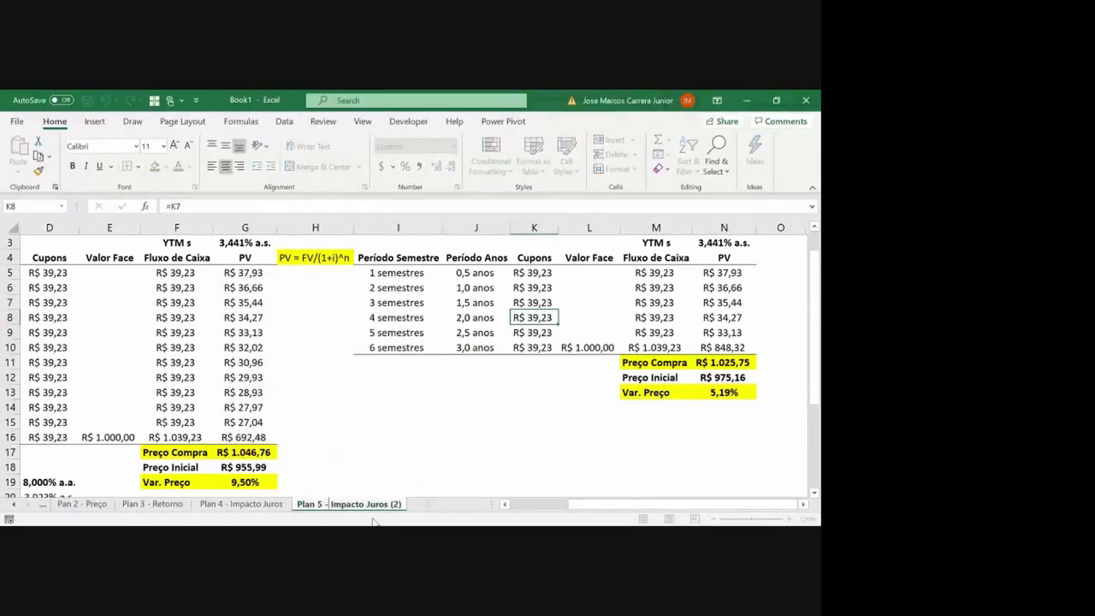
{"action": "key", "text": "shift+End"}
{"action": "type", "text": "Duration"}
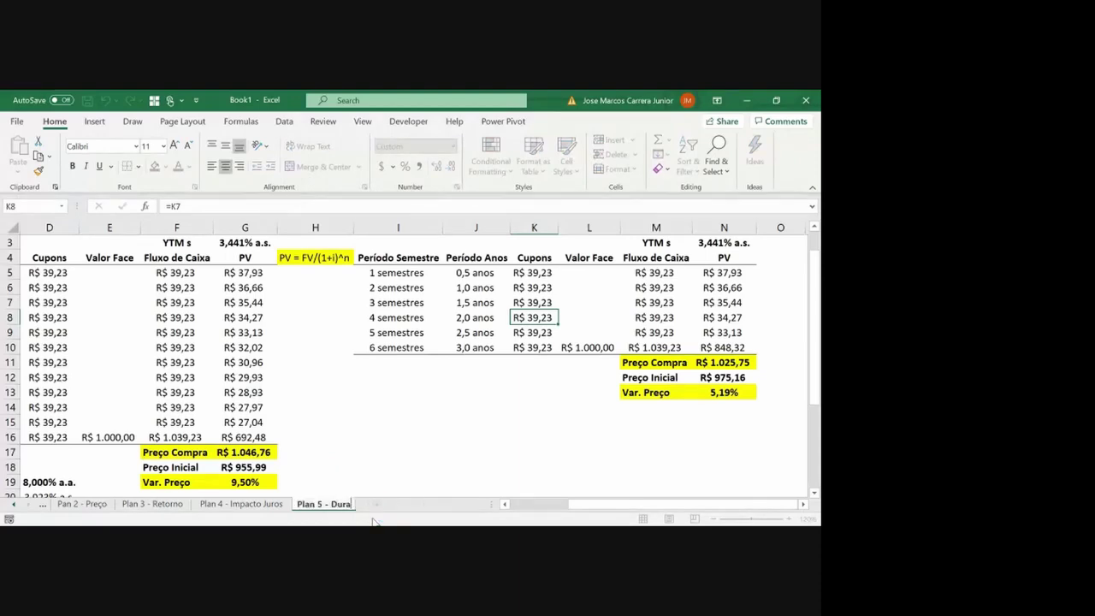
{"action": "left_click", "coordinate": [341, 408]}
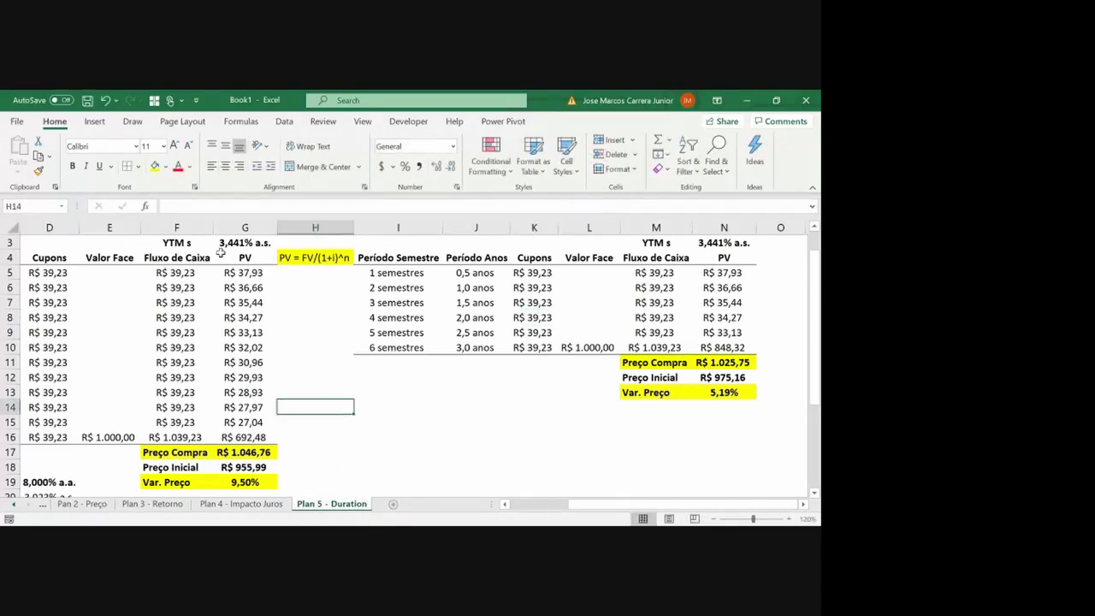
Set the annual YTM in G2 to 9%
{"action": "left_click", "coordinate": [216, 244]}
{"action": "scroll", "coordinate": [216, 244], "scroll_direction": "up", "scroll_amount": 1}
{"action": "key", "text": "Up"}
{"action": "type", "text": "9"}
{"action": "key", "text": "Return"}
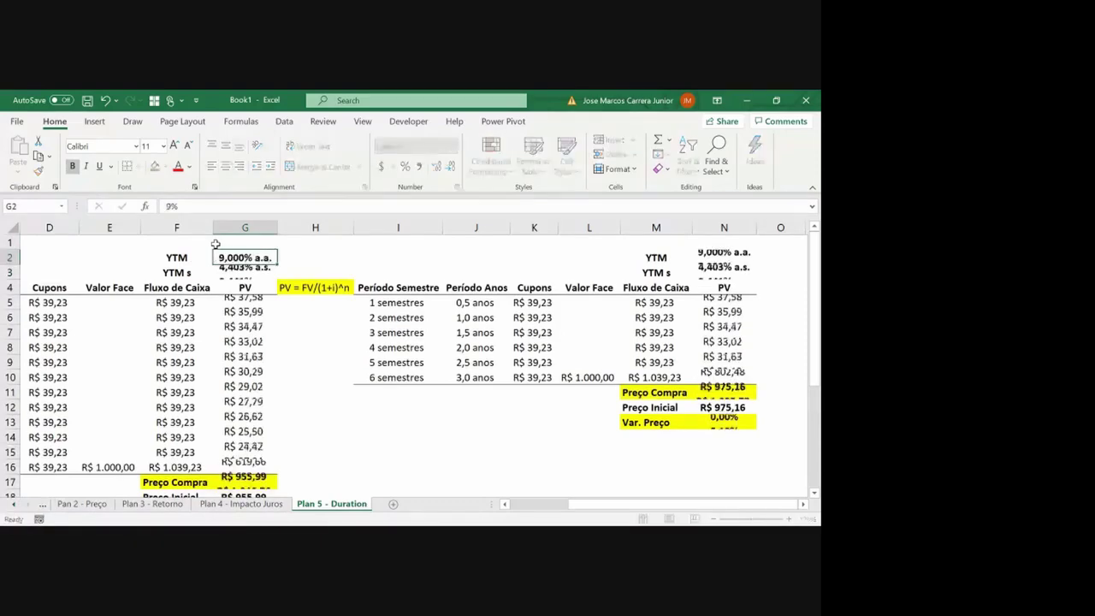
Delete columns I through N, which hold the 3-year bond table, and return to cell A1
{"action": "key", "text": "Right"}
{"action": "key", "text": "Up"}
{"action": "key", "text": "Up"}
{"action": "key", "text": "Right"}
{"action": "key", "text": "ctrl+space"}
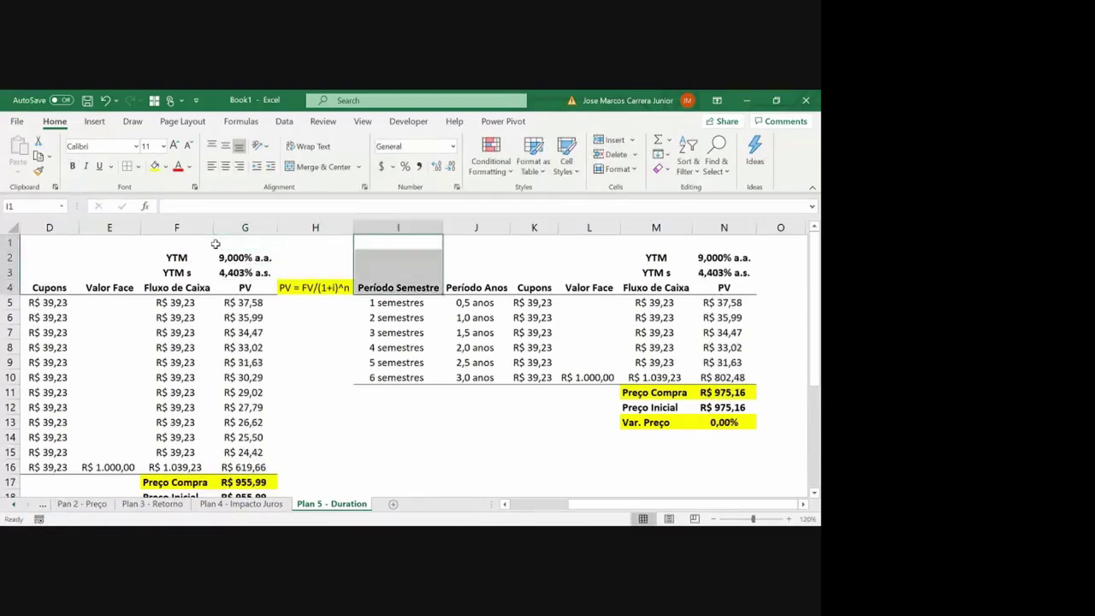
{"action": "key", "text": "Left"}
{"action": "key", "text": "ctrl+space"}
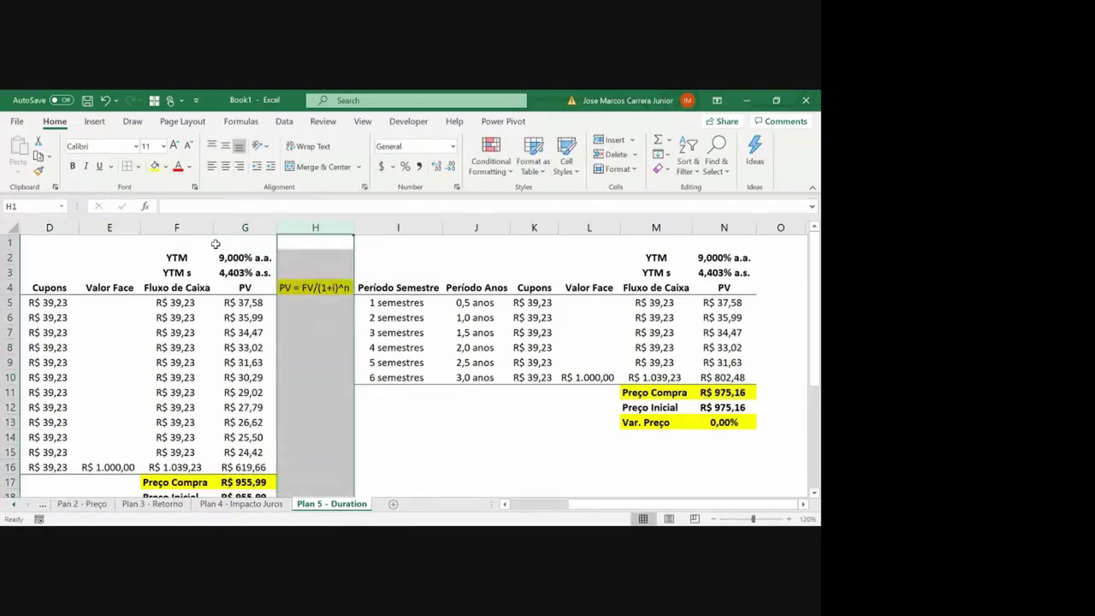
{"action": "key", "text": "Up"}
{"action": "key", "text": "Right"}
{"action": "key", "text": "ctrl+space"}
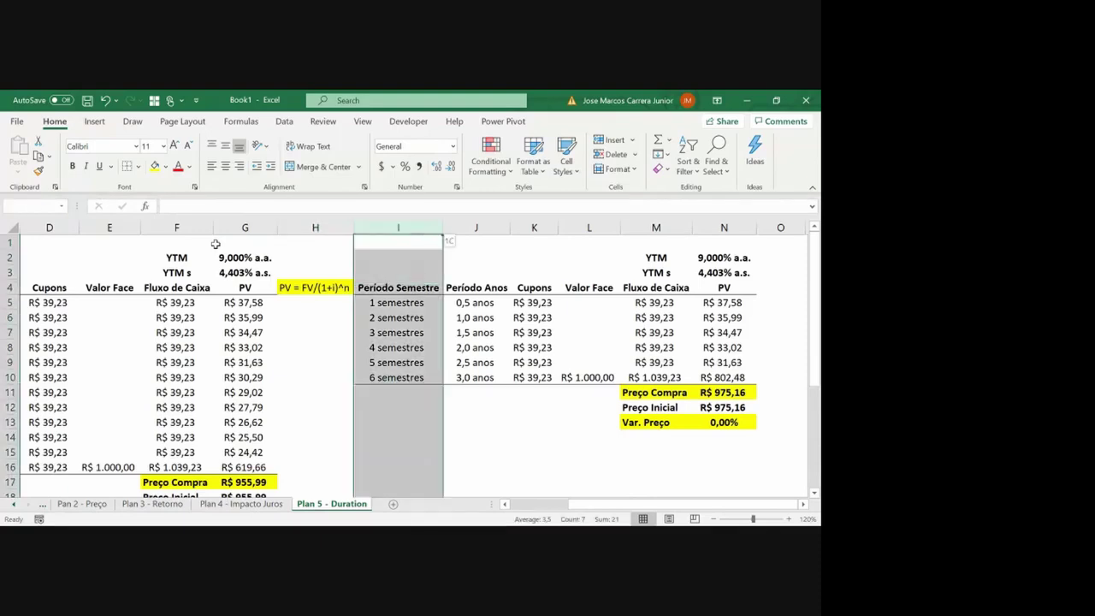
{"action": "key", "text": "shift+Right"}
{"action": "key", "text": "shift+Right"}
{"action": "key", "text": "shift+Right"}
{"action": "key", "text": "shift+Right"}
{"action": "key", "text": "shift+Right"}
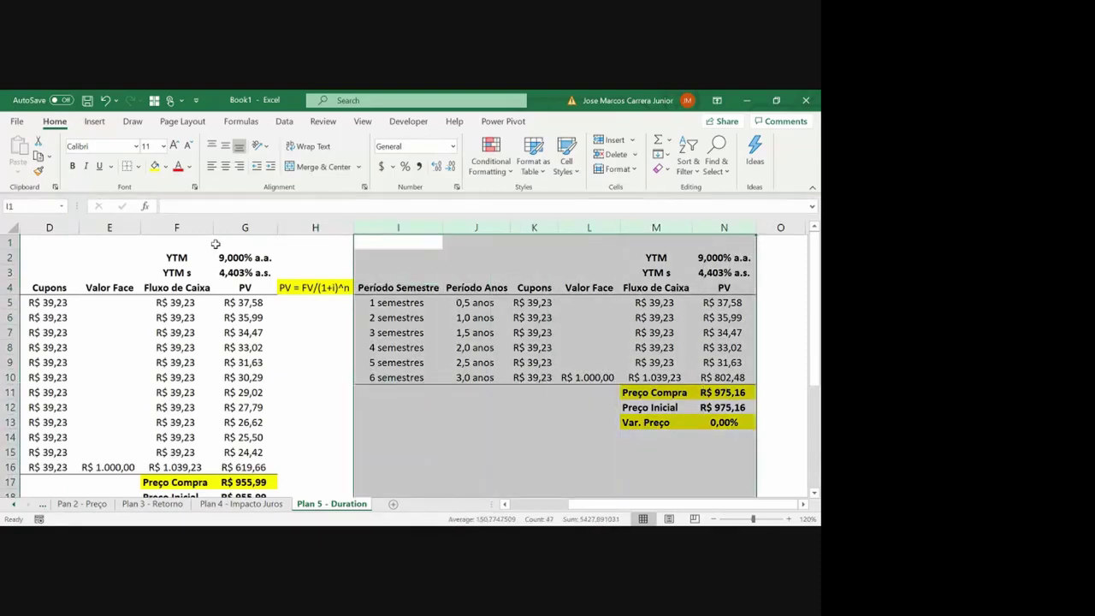
{"action": "key", "text": "ctrl+minus"}
{"action": "key", "text": "ctrl+Home"}
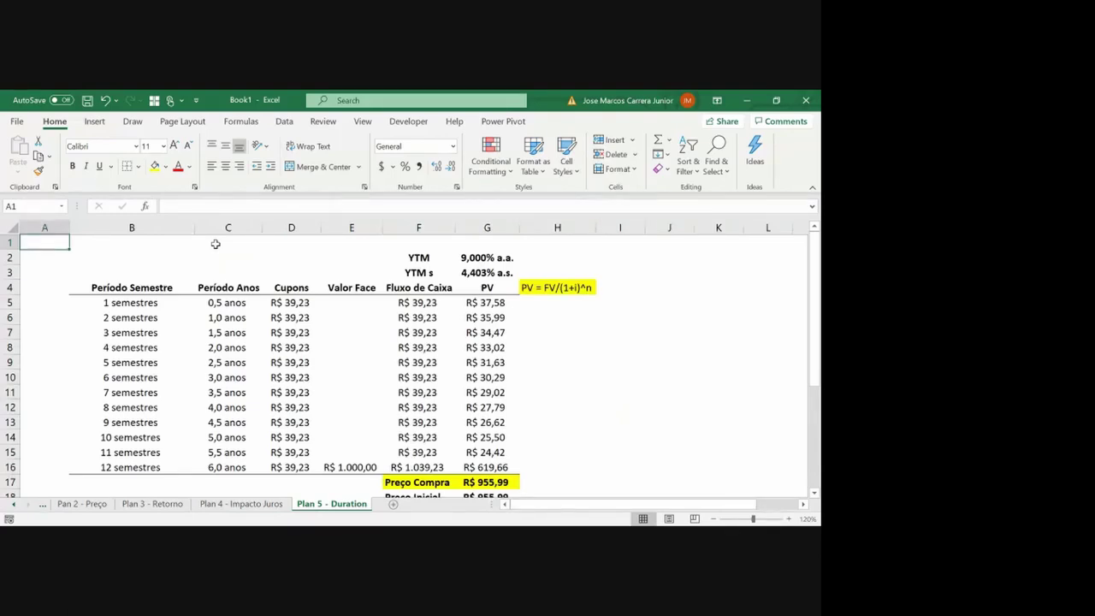
Clear the Preço Inicial and Var. Preço labels and values in F18:G19 by pasting the blank cell F20 over them
{"action": "left_click", "coordinate": [425, 467]}
{"action": "key", "text": "Down"}
{"action": "key", "text": "Down"}
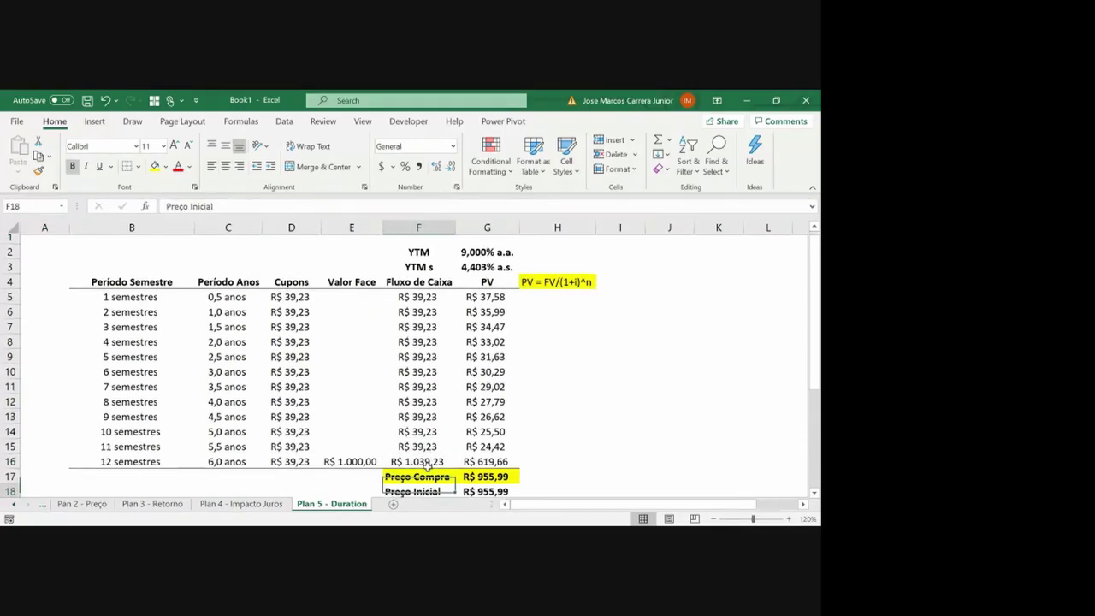
{"action": "key", "text": "Down"}
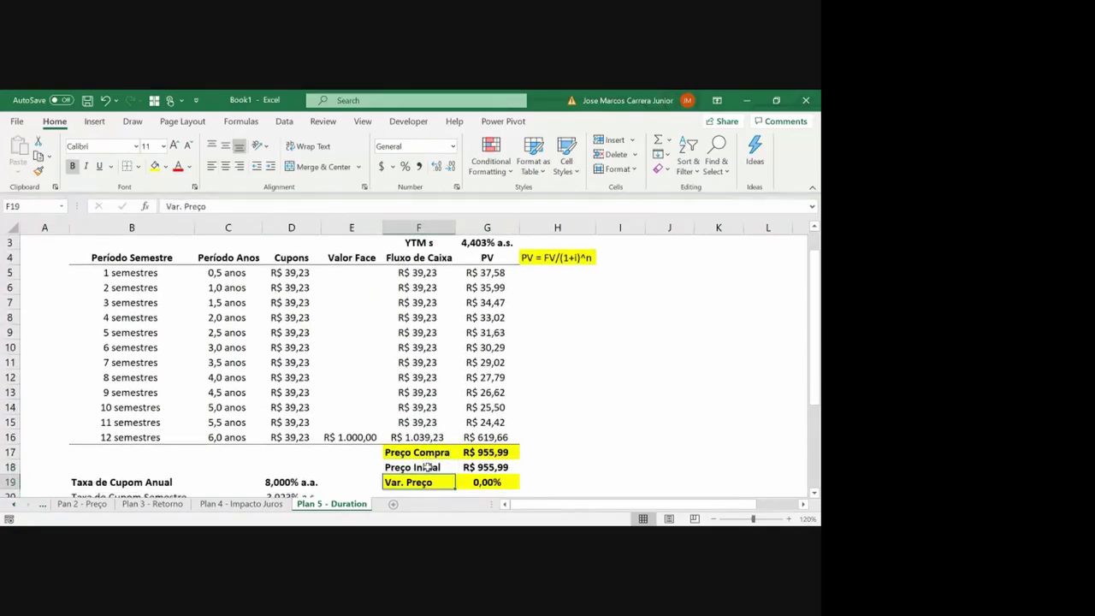
{"action": "key", "text": "Down"}
{"action": "key", "text": "ctrl+c"}
{"action": "key", "text": "Up"}
{"action": "key", "text": "Up"}
{"action": "key", "text": "ctrl+v"}
{"action": "key", "text": "ctrl+z"}
{"action": "key", "text": "ctrl+z"}
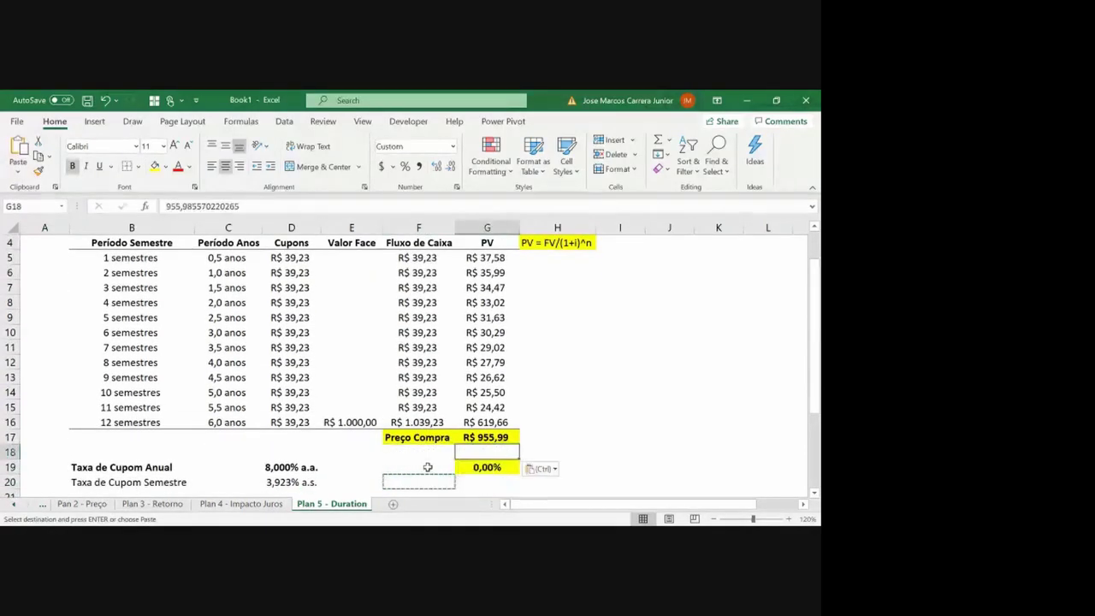
Examine the 6-year bond's table: the YTM and headers, the coupons, the PV formulas in G5:G16 and the price sum in G17
{"action": "key", "text": "Up"}
{"action": "key", "text": "Up"}
{"action": "key", "text": "Up"}
{"action": "key", "text": "ctrl+Up"}
{"action": "key", "text": "ctrl+Up"}
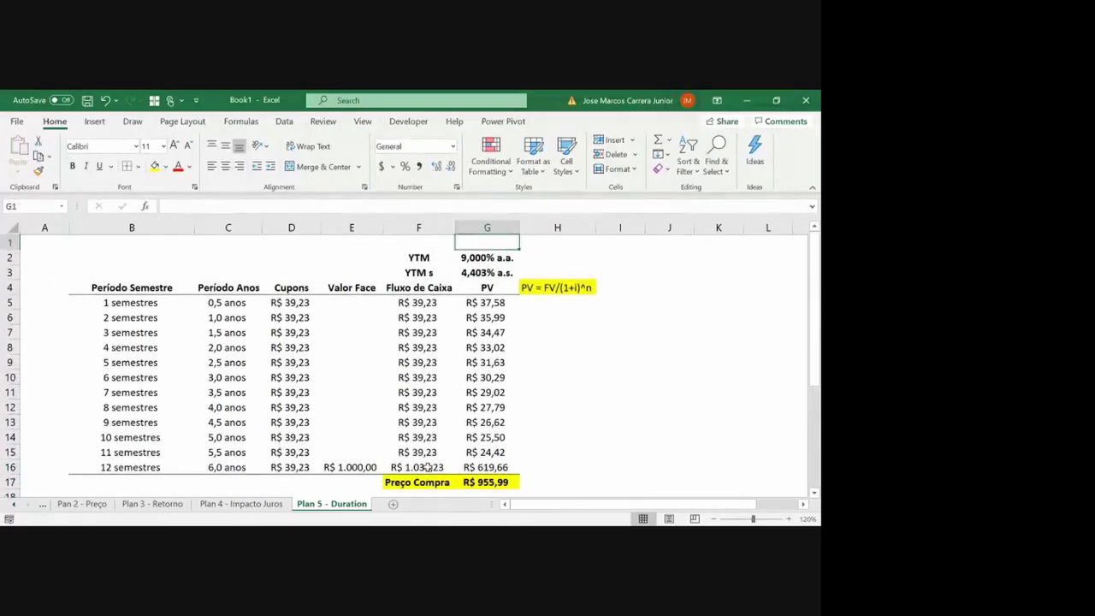
{"action": "key", "text": "Down"}
{"action": "key", "text": "Left"}
{"action": "key", "text": "Down"}
{"action": "key", "text": "Left"}
{"action": "key", "text": "Down"}
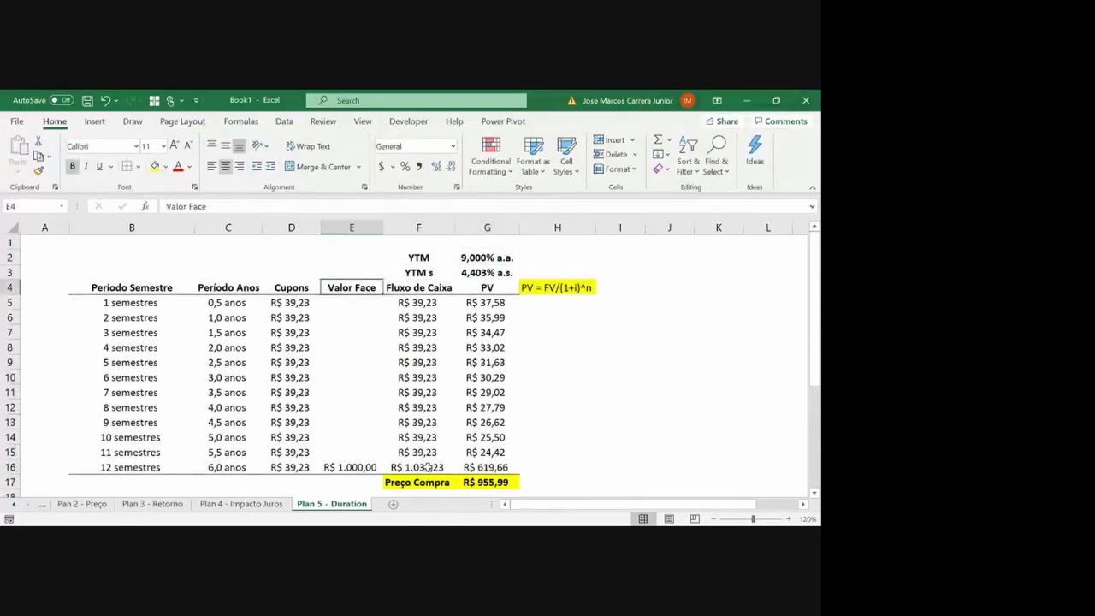
{"action": "key", "text": "Left"}
{"action": "key", "text": "Down"}
{"action": "key", "text": "Down"}
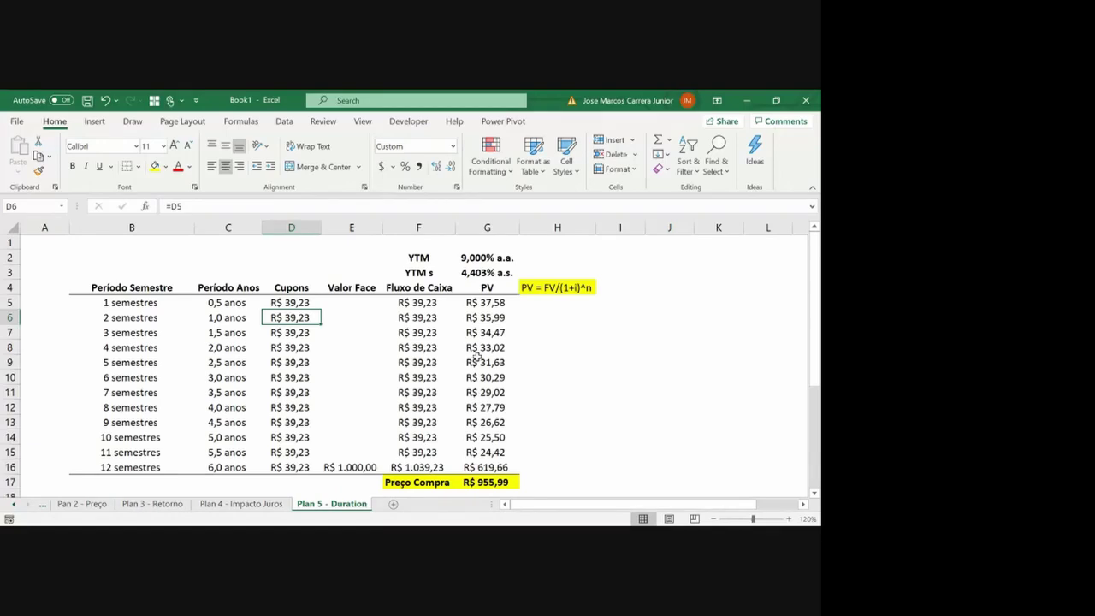
{"action": "left_click", "coordinate": [488, 306]}
{"action": "key", "text": "ctrl+shift+Down"}
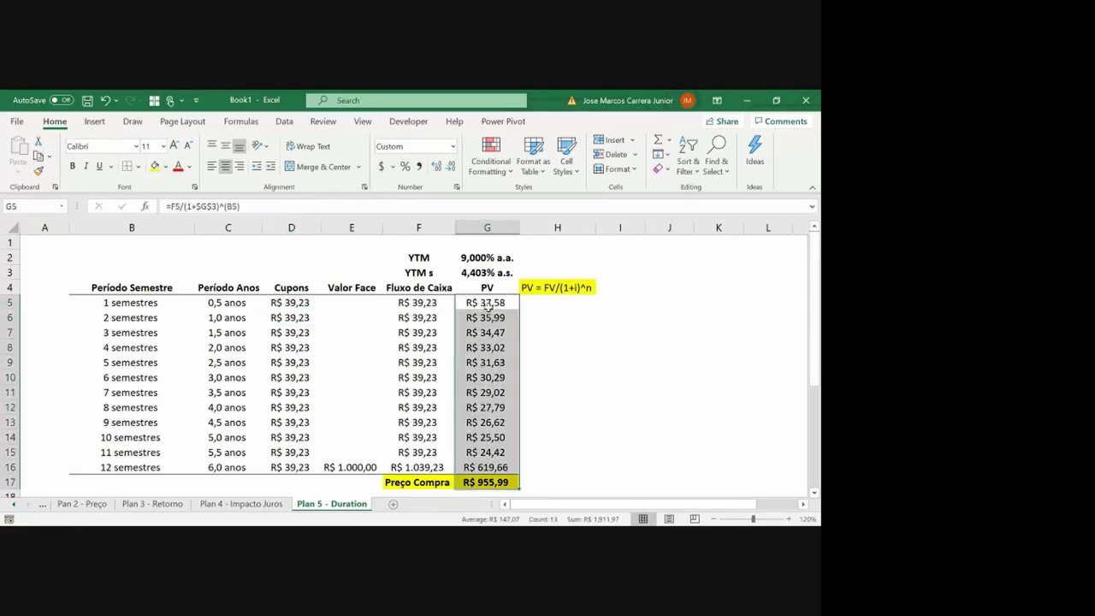
{"action": "key", "text": "Up"}
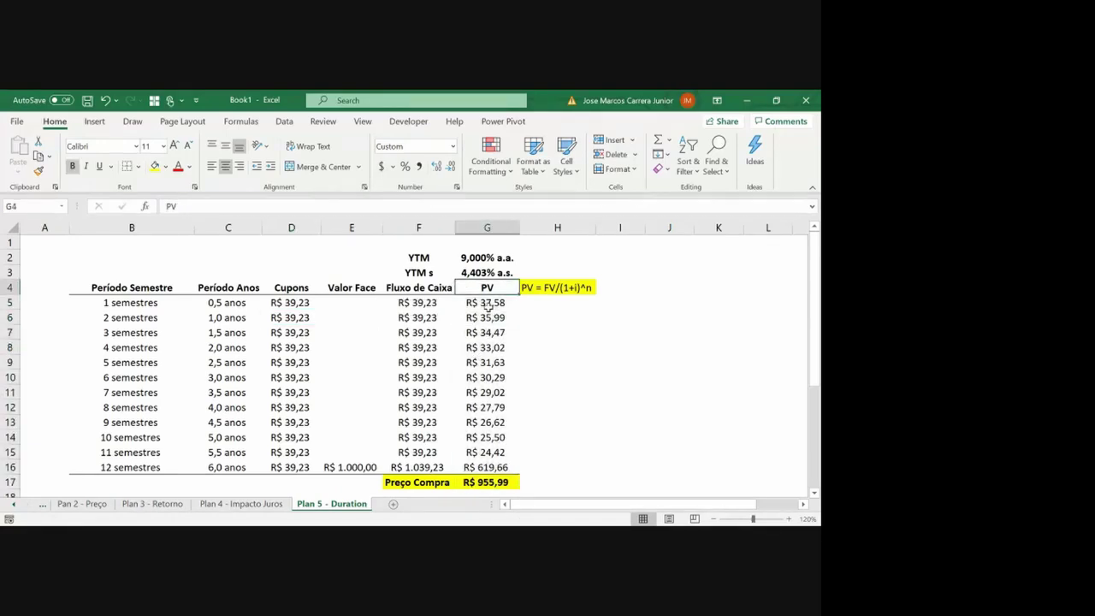
{"action": "left_click", "coordinate": [482, 484]}
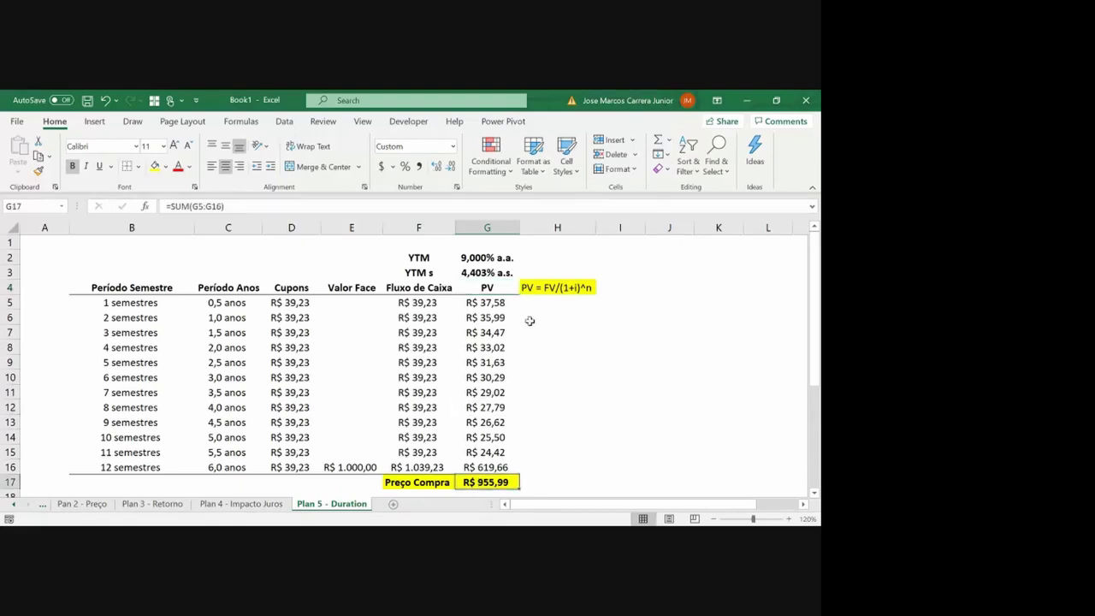
Insert a blank column between the PV column and the PV formula note
{"action": "left_click", "coordinate": [538, 224]}
{"action": "key", "text": "ctrl+shift+plus"}
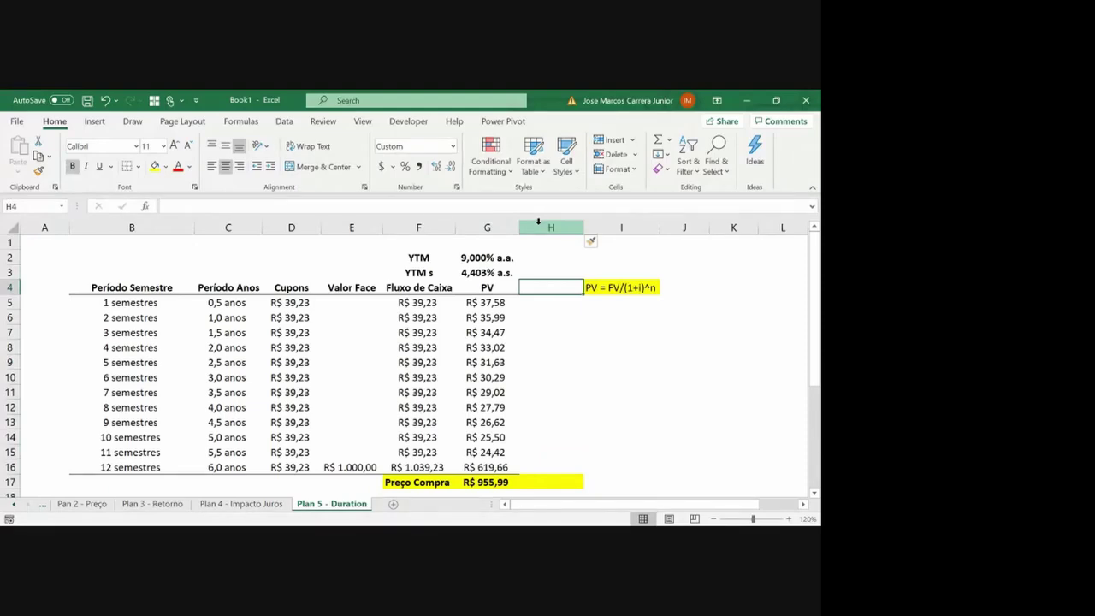
{"action": "key", "text": "Left"}
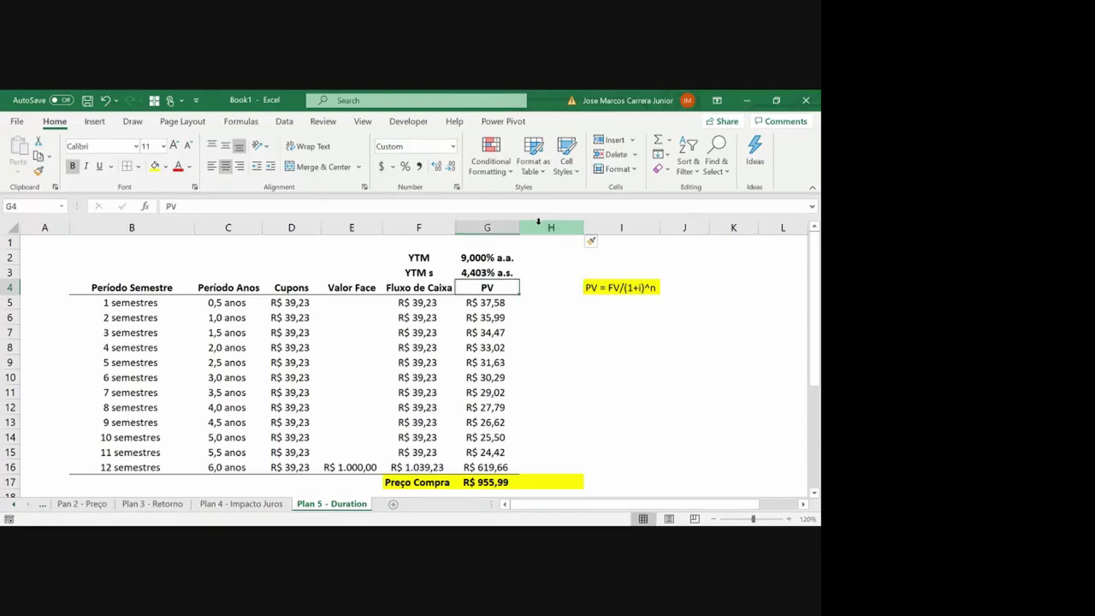
{"action": "key", "text": "ctrl+shift+Down"}
{"action": "key", "text": "ctrl+c"}
{"action": "key", "text": "Right"}
{"action": "key", "text": "ctrl+alt+v"}
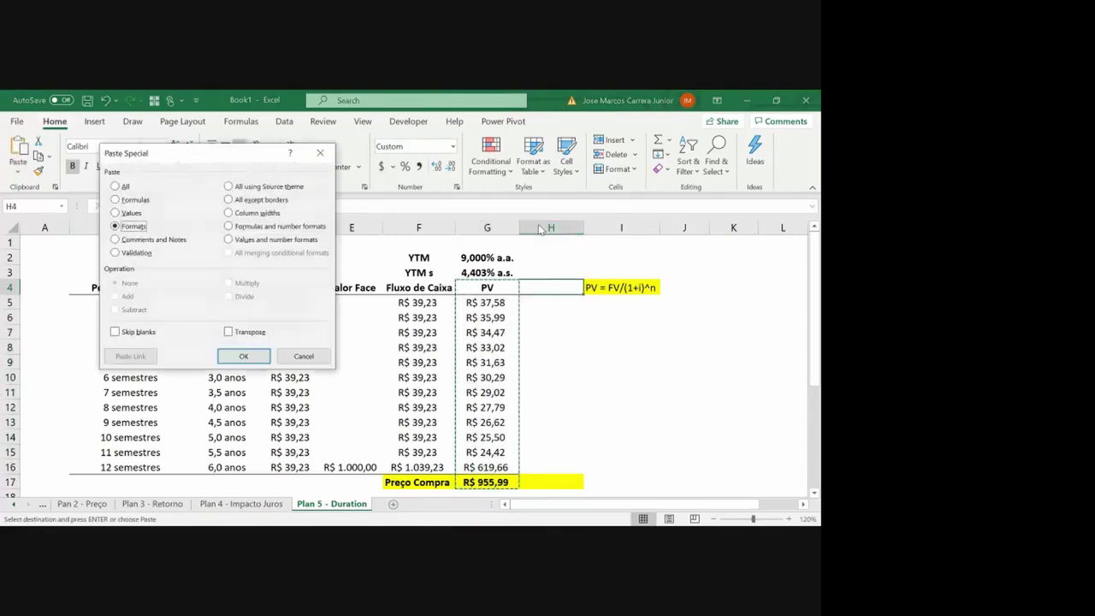
{"action": "key", "text": "Escape"}
{"action": "key", "text": "Escape"}
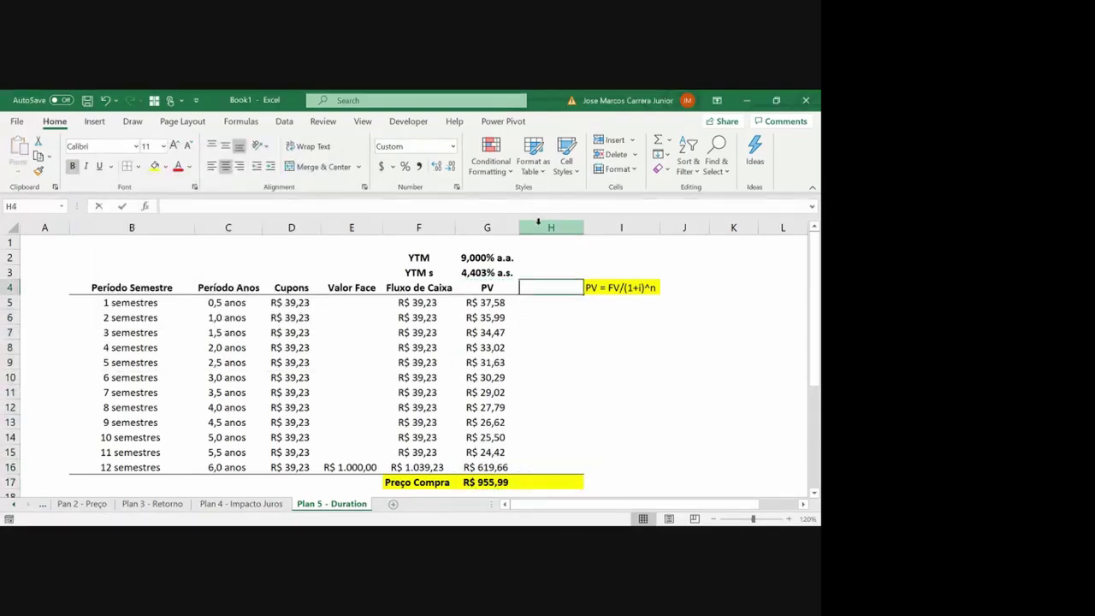
Enter the header %PV in H4, beside the PV header
{"action": "type", "text": "%PV"}
{"action": "key", "text": "Return"}
{"action": "key", "text": "Left"}
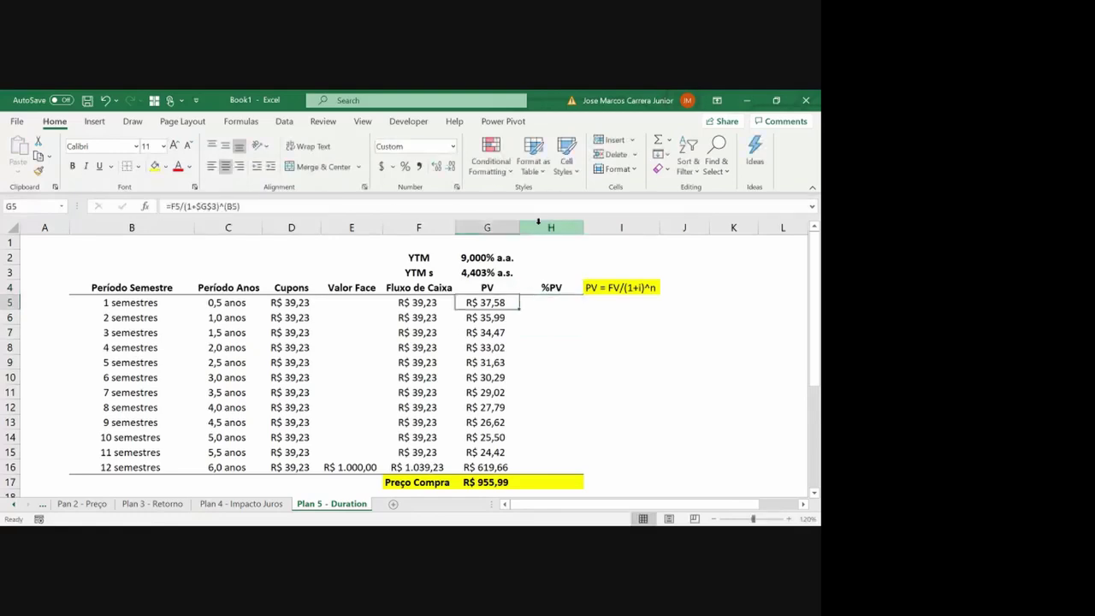
{"action": "key", "text": "Right"}
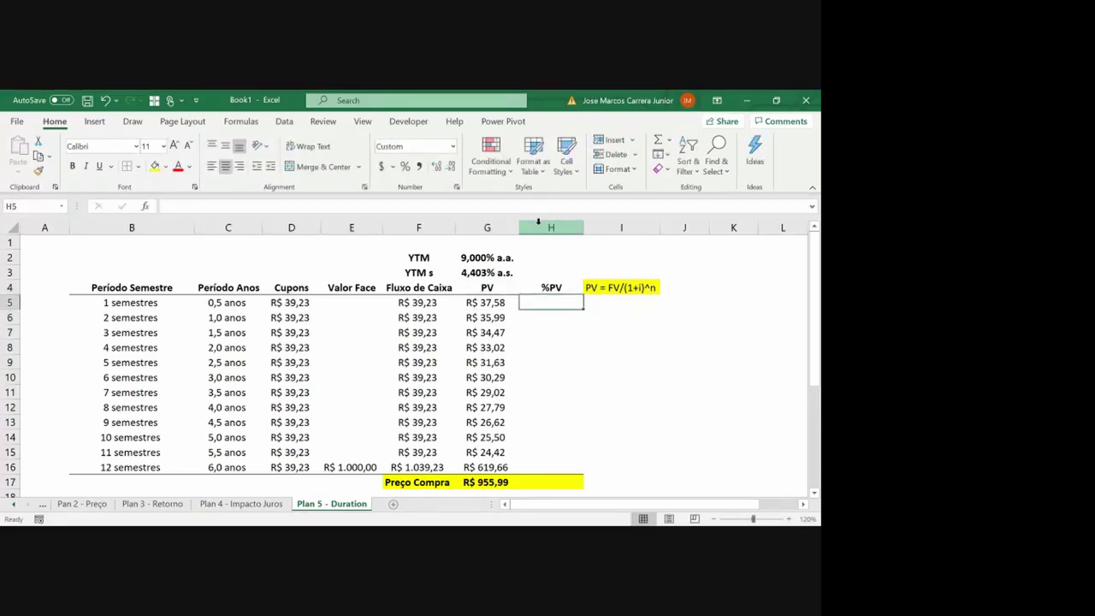
Calculate the first semester's share of the price in H5 with =G5/$G$17, formatted as a percentage with two decimals
{"action": "type", "text": "="}
{"action": "key", "text": "Left"}
{"action": "type", "text": "/"}
{"action": "key", "text": "Left"}
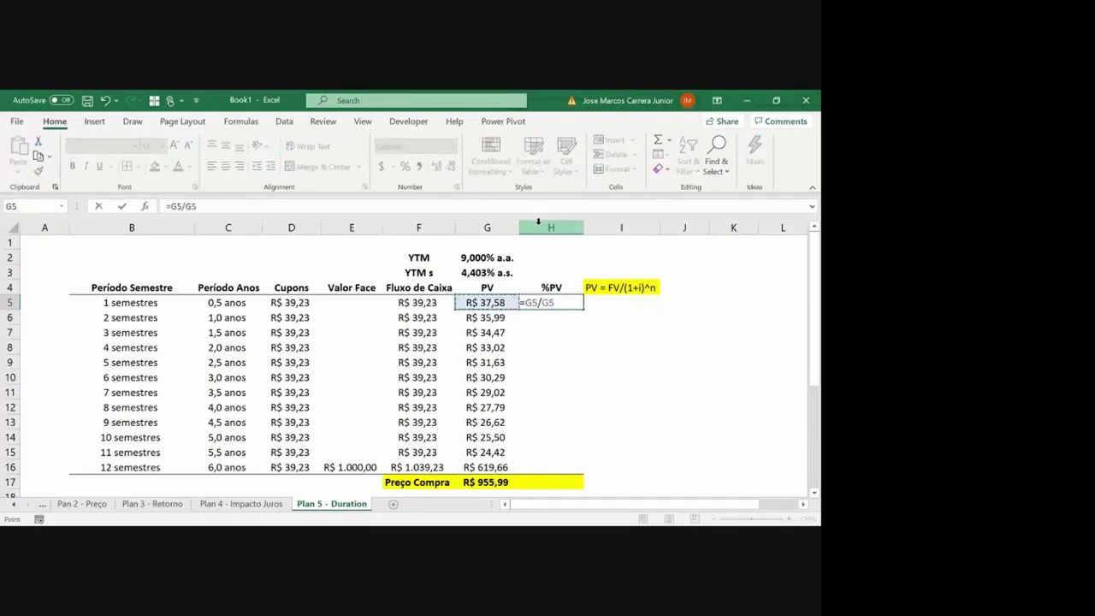
{"action": "key", "text": "ctrl+Down"}
{"action": "key", "text": "F4"}
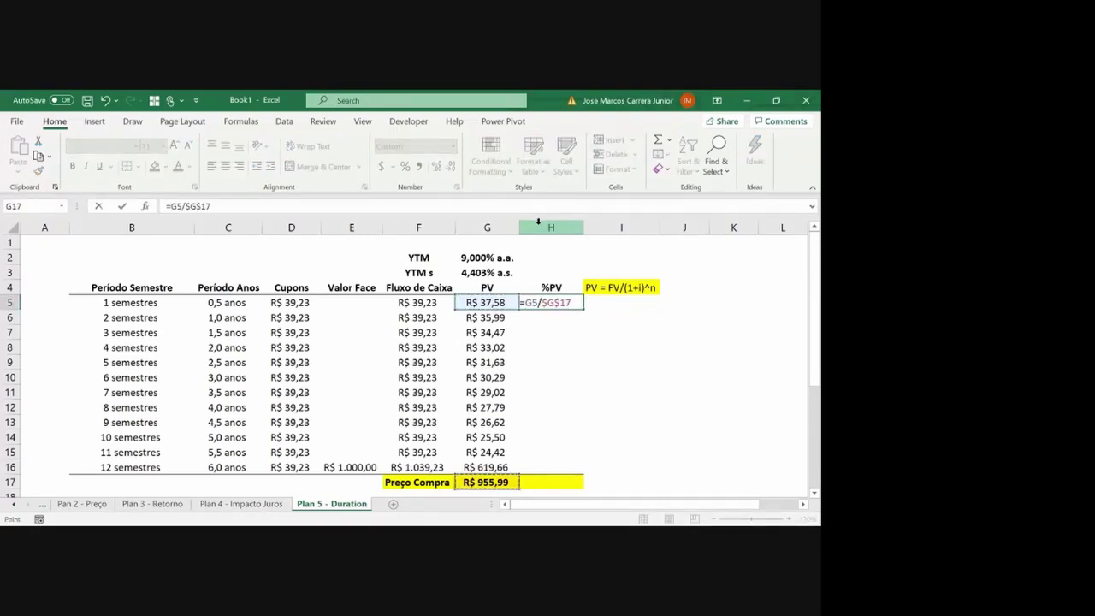
{"action": "key", "text": "Return"}
{"action": "key", "text": "Up"}
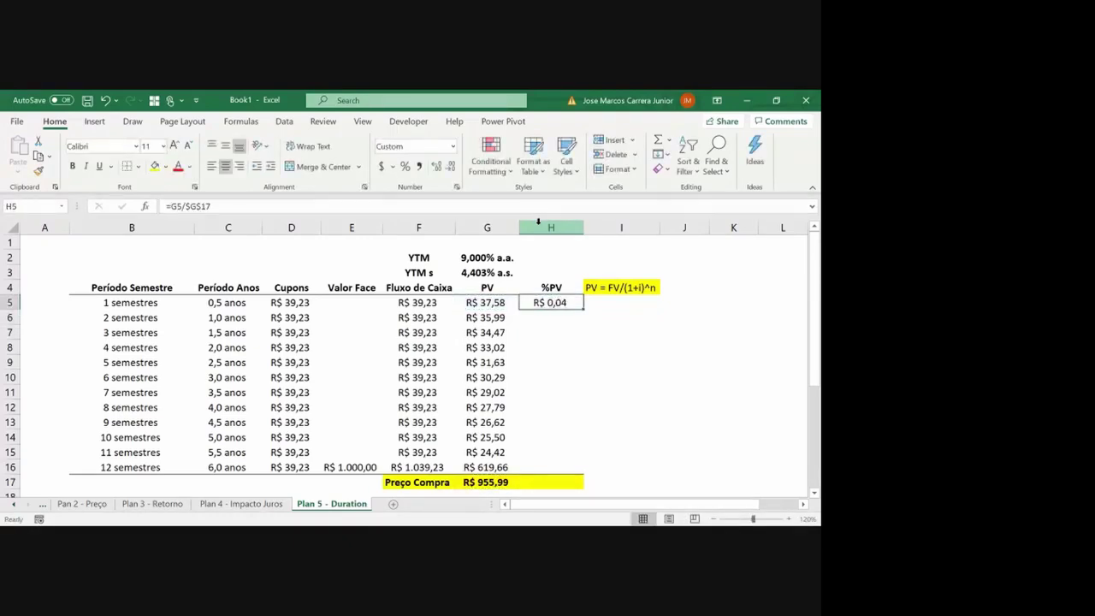
{"action": "left_click", "coordinate": [404, 166]}
{"action": "left_click", "coordinate": [436, 166]}
{"action": "left_click", "coordinate": [436, 166]}
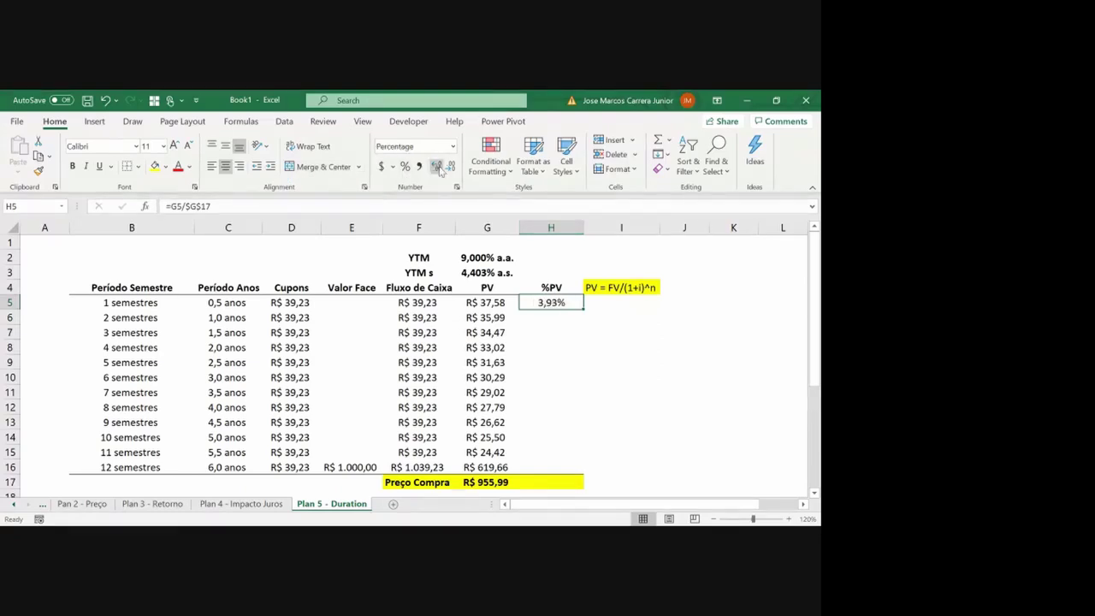
Copy the share formula from H5 down through H17, pasting only the formula
{"action": "key", "text": "ctrl+c"}
{"action": "key", "text": "Down"}
{"action": "key", "text": "Down"}
{"action": "key", "text": "Down"}
{"action": "key", "text": "Down"}
{"action": "key", "text": "Down"}
{"action": "key", "text": "Down"}
{"action": "key", "text": "Down"}
{"action": "key", "text": "Down"}
{"action": "key", "text": "Down"}
{"action": "key", "text": "Down"}
{"action": "key", "text": "Down"}
{"action": "key", "text": "Down"}
{"action": "key", "text": "ctrl+shift+Up"}
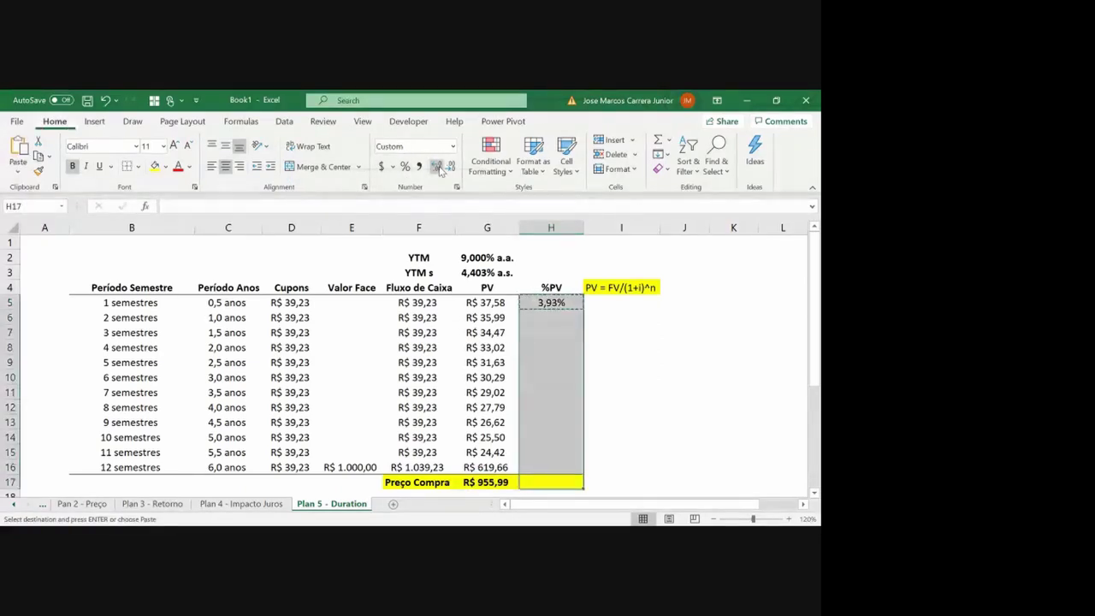
{"action": "key", "text": "ctrl+v"}
{"action": "key", "text": "Escape"}
Format the copied price shares in H6:H17 as percentages with two decimals
{"action": "key", "text": "Down"}
{"action": "key", "text": "Up"}
{"action": "key", "text": "Up"}
{"action": "key", "text": "Up"}
{"action": "key", "text": "ctrl+Up"}
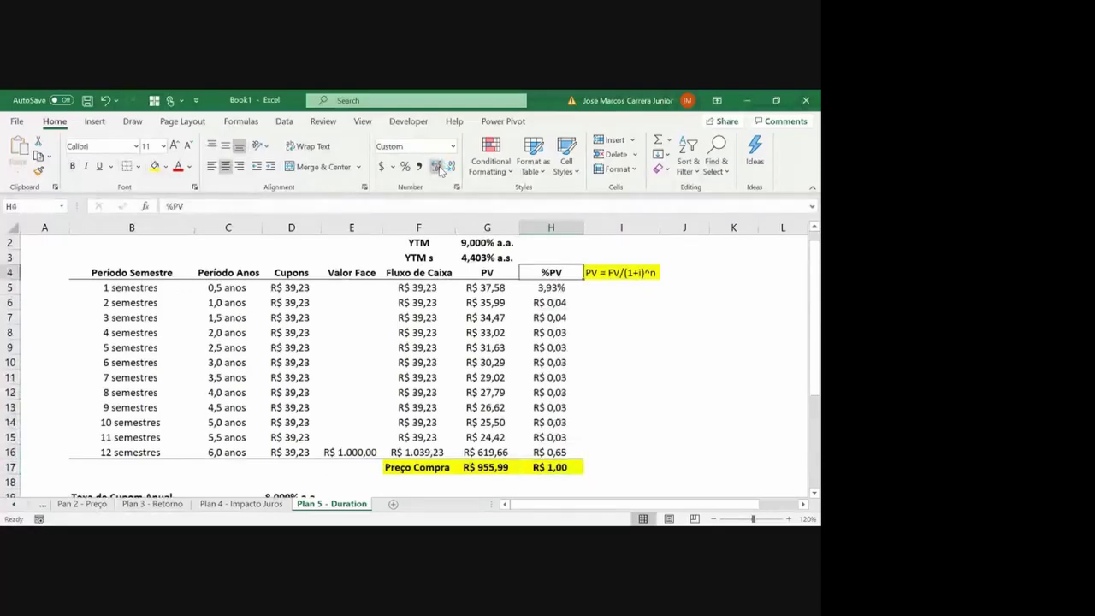
{"action": "key", "text": "Down"}
{"action": "key", "text": "Down"}
{"action": "key", "text": "ctrl+shift+Down"}
{"action": "left_click", "coordinate": [405, 167]}
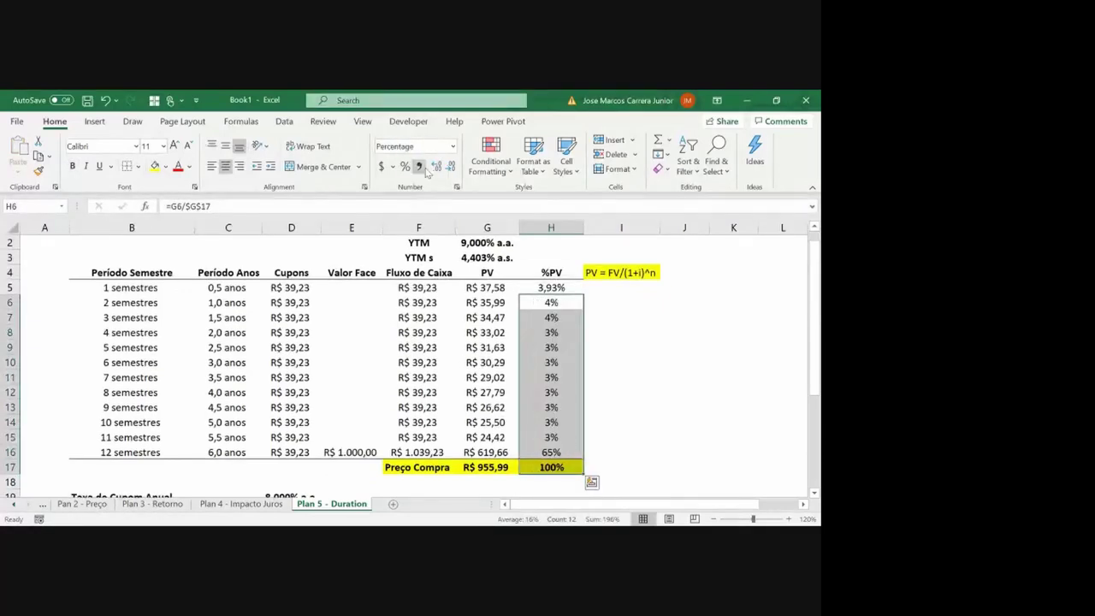
{"action": "double_click", "coordinate": [438, 167]}
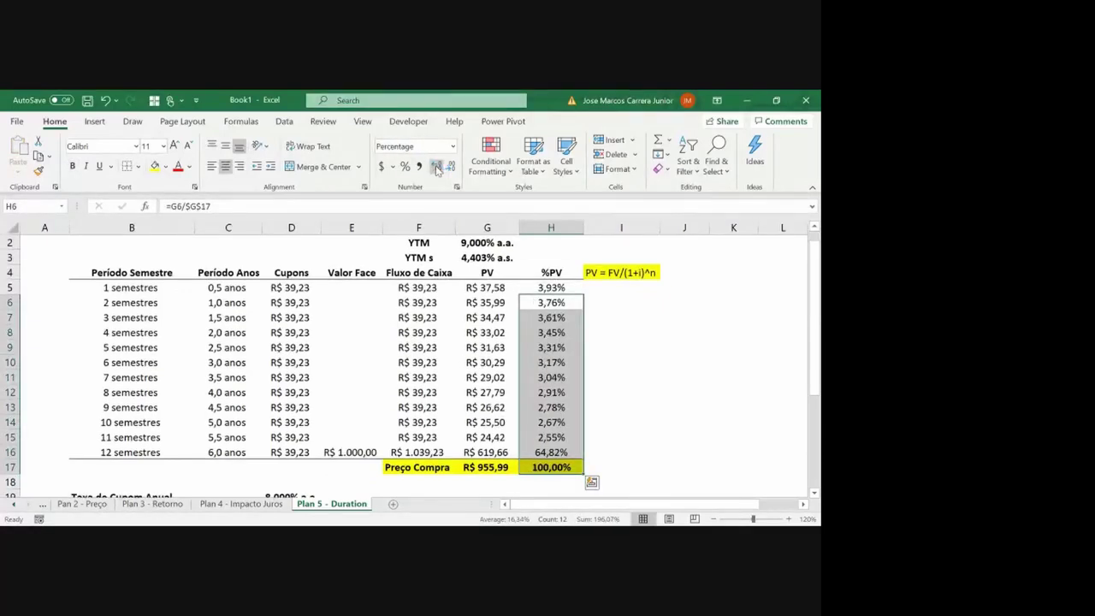
Narrow the %PV column so it fits its contents more closely
{"action": "left_click", "coordinate": [617, 272]}
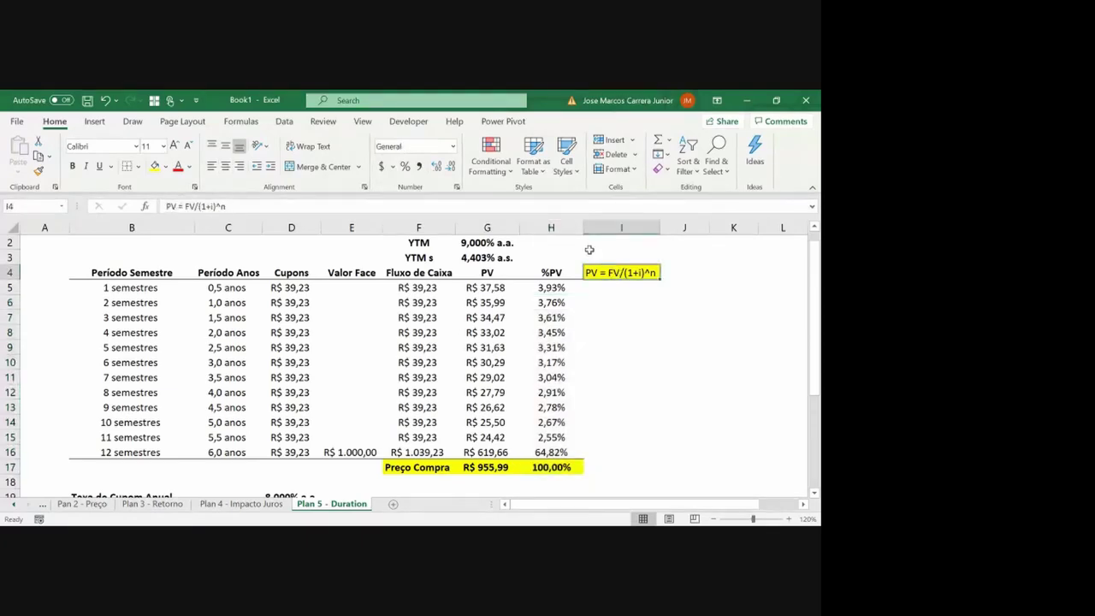
{"action": "left_click_drag", "start_coordinate": [583, 228], "coordinate": [562, 229]}
Examine the PV and %PV figures for the first and last semesters against the purchase price total
{"action": "left_click", "coordinate": [542, 287]}
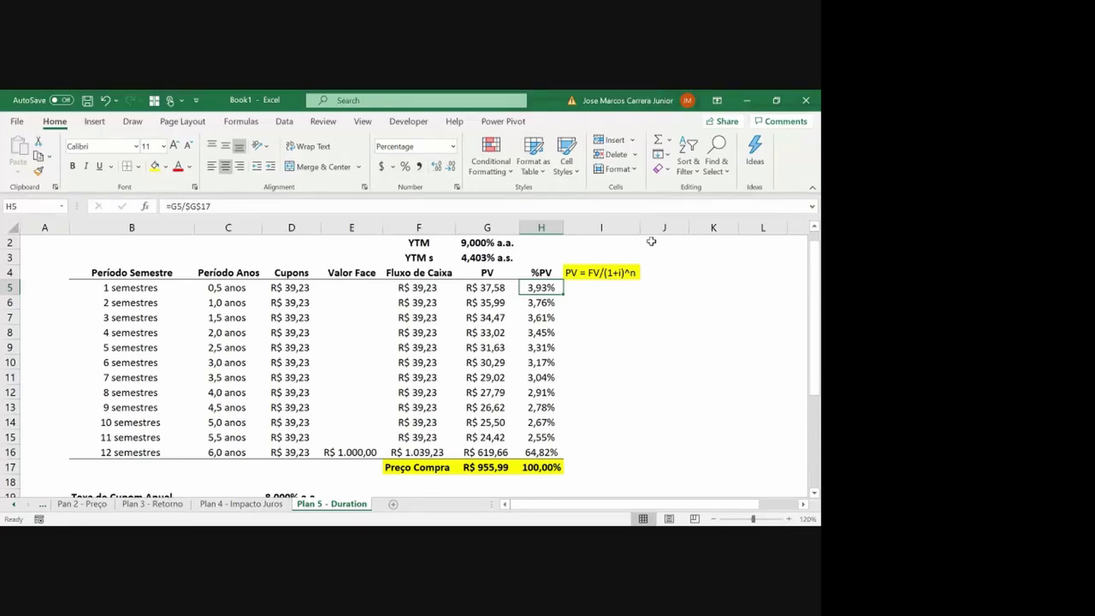
{"action": "key", "text": "Left"}
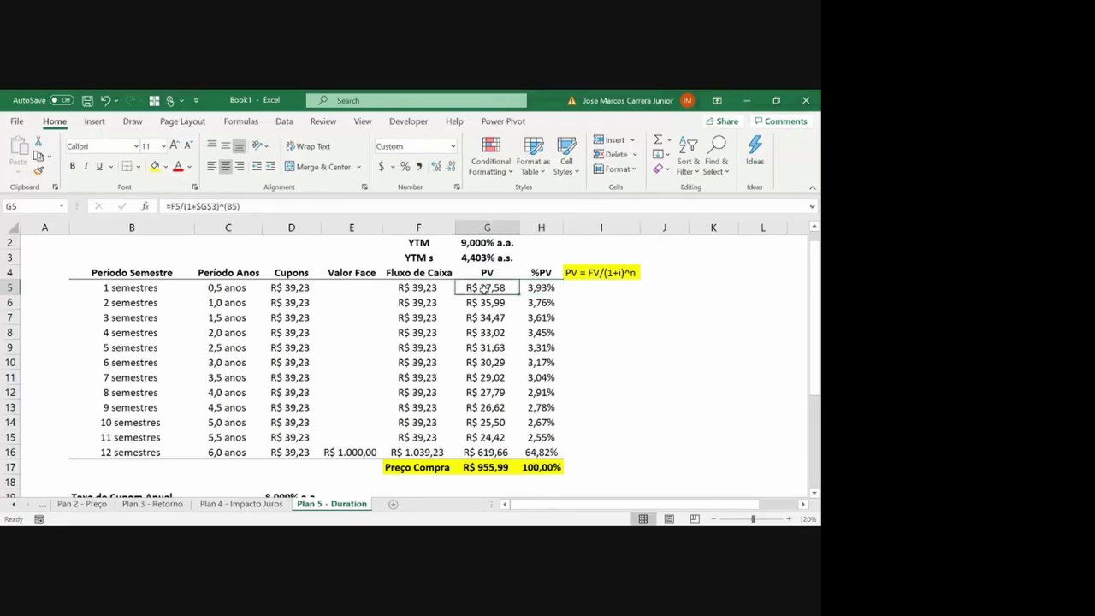
{"action": "key", "text": "Down"}
{"action": "key", "text": "ctrl+Down"}
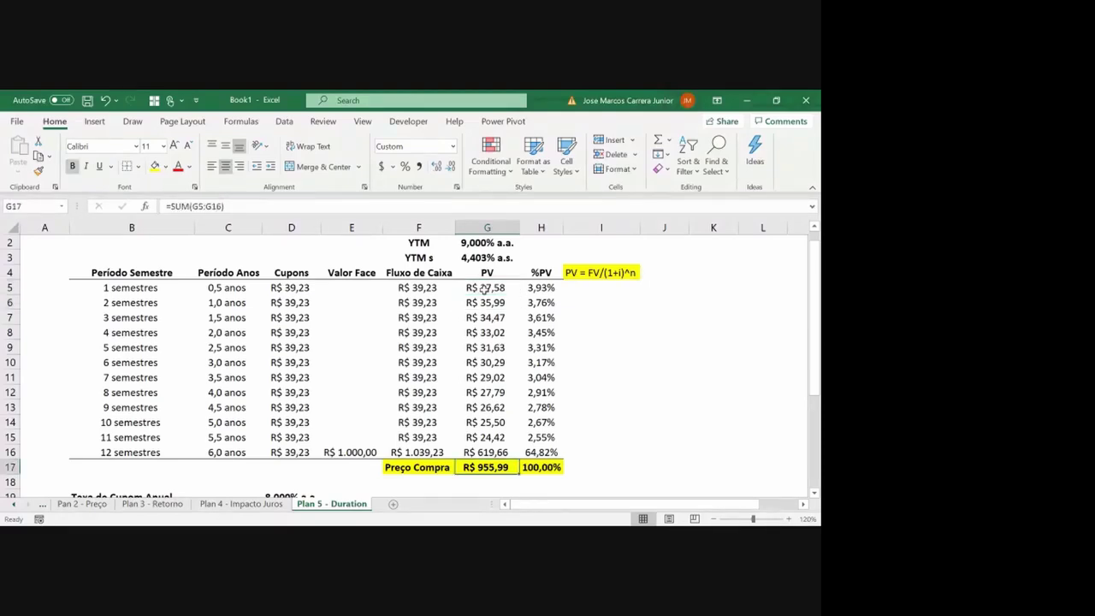
{"action": "key", "text": "Up"}
{"action": "key", "text": "Right"}
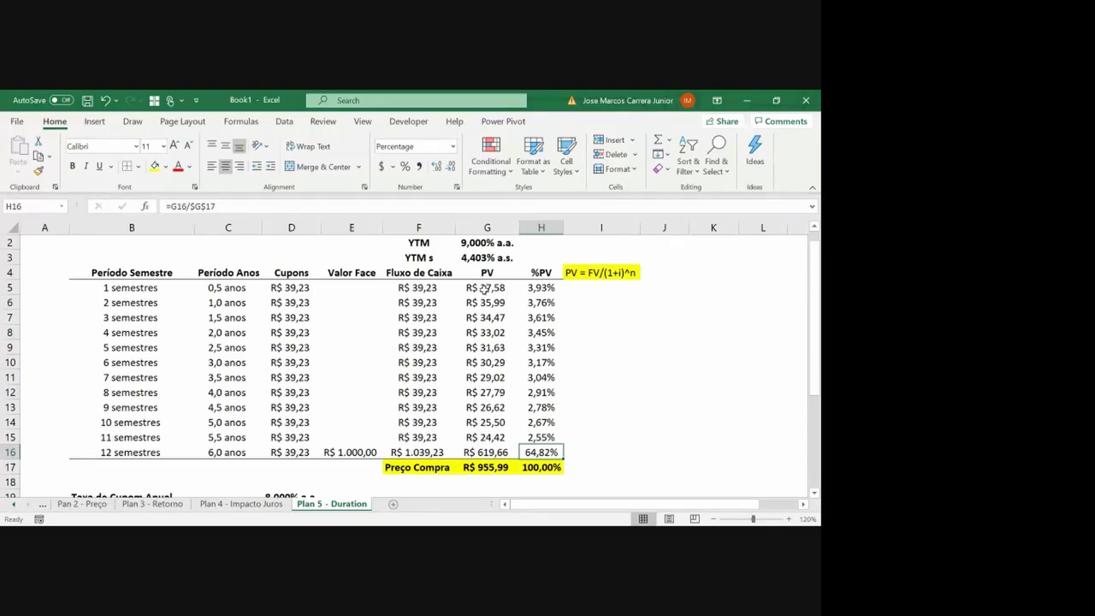
{"action": "key", "text": "Down"}
{"action": "key", "text": "Left"}
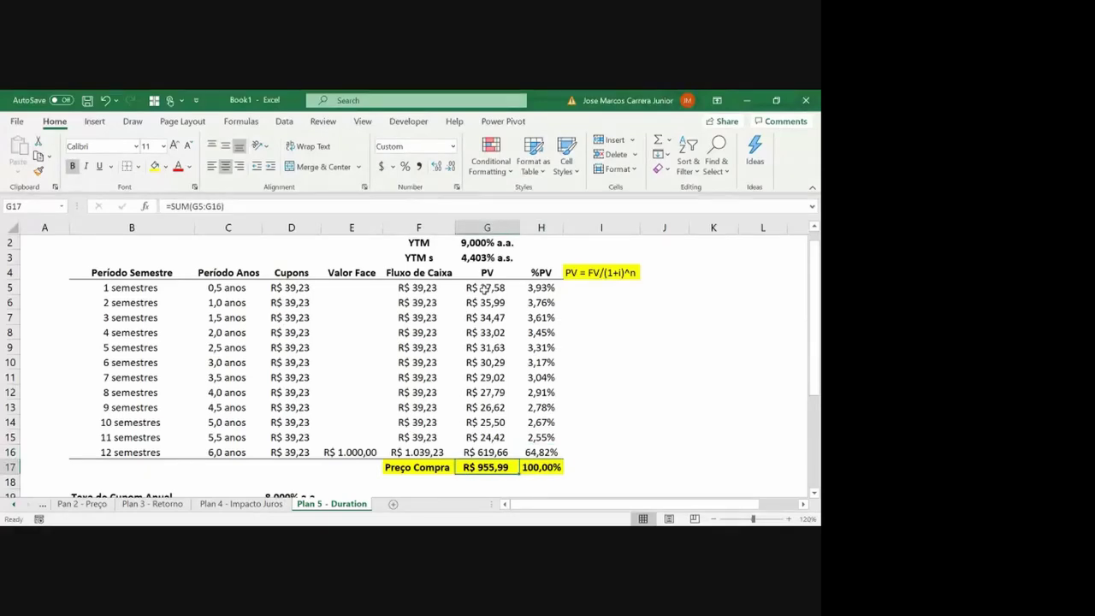
Change the total row's label in F17 to Preço and center it
{"action": "key", "text": "Left"}
{"action": "type", "text": "Pr"}
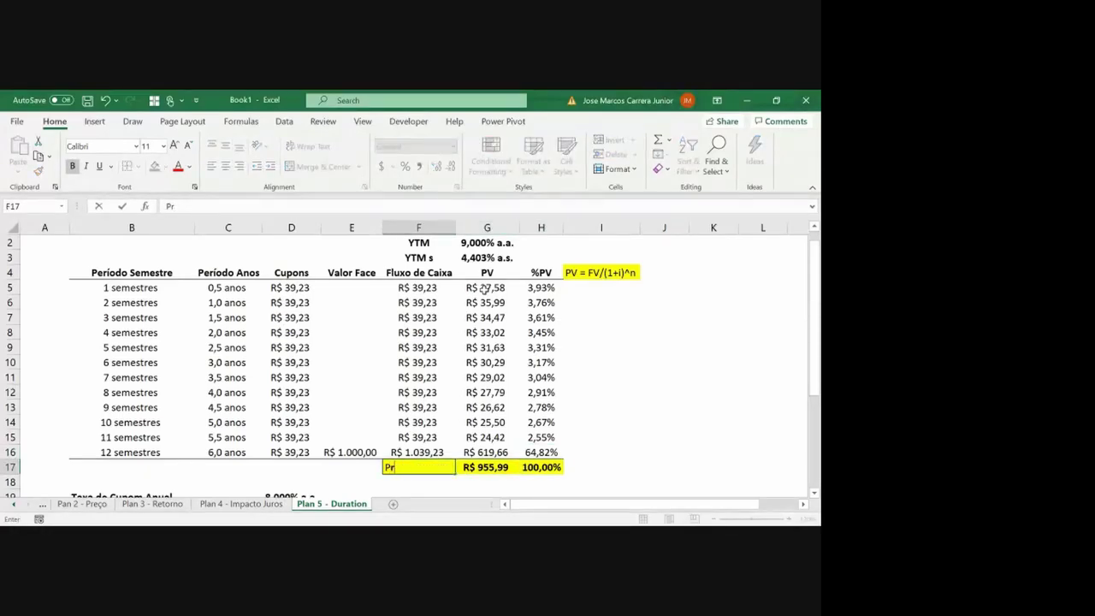
{"action": "type", "text": "eço"}
{"action": "key", "text": "ctrl+Return"}
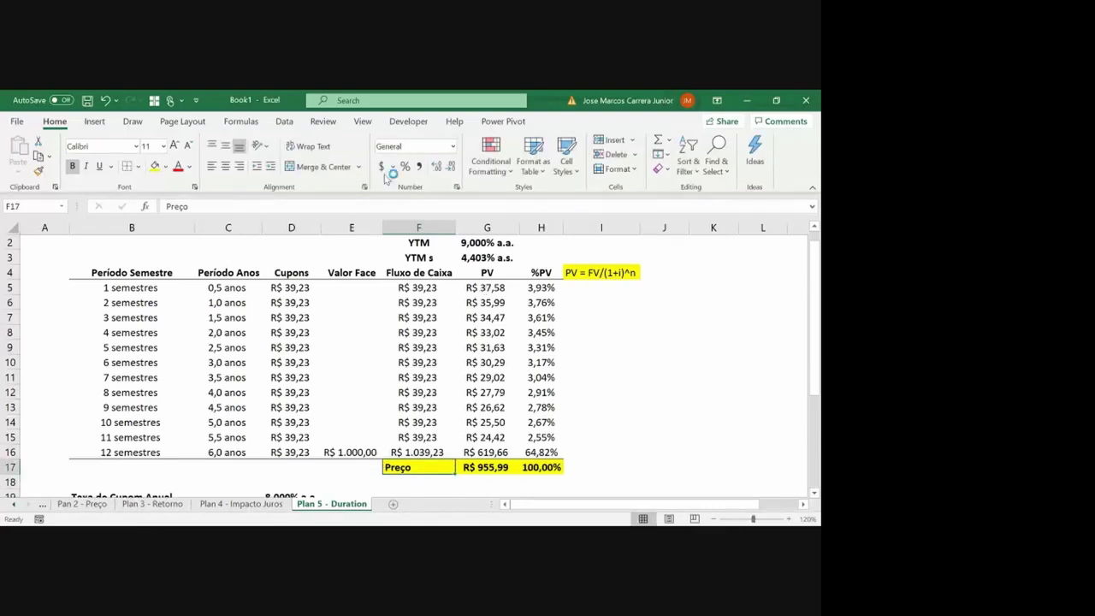
{"action": "left_click", "coordinate": [227, 167]}
Review the final semester's row 16, from its period to its share of the price
{"action": "key", "text": "Up"}
{"action": "key", "text": "Left"}
{"action": "key", "text": "Left"}
{"action": "key", "text": "Left"}
{"action": "key", "text": "Left"}
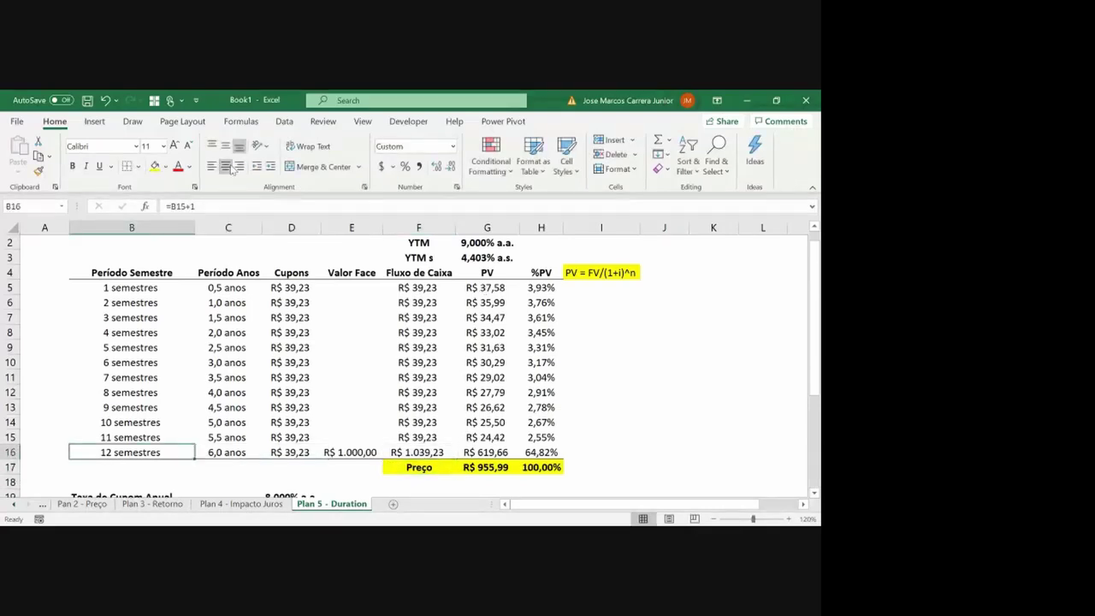
{"action": "key", "text": "Right"}
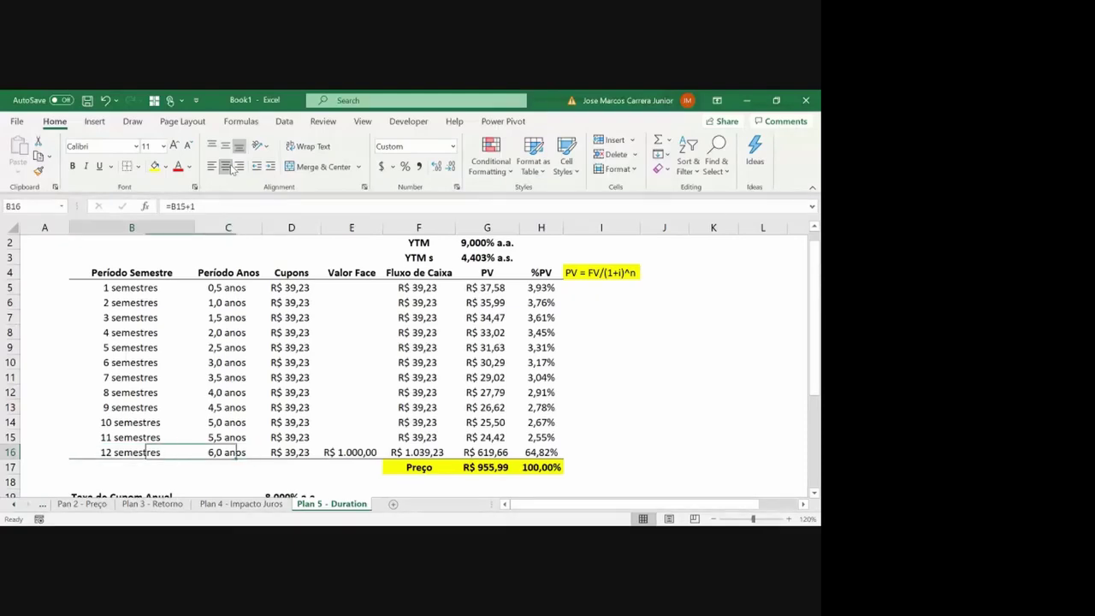
{"action": "key", "text": "Left"}
{"action": "key", "text": "Right"}
{"action": "key", "text": "ctrl+Right"}
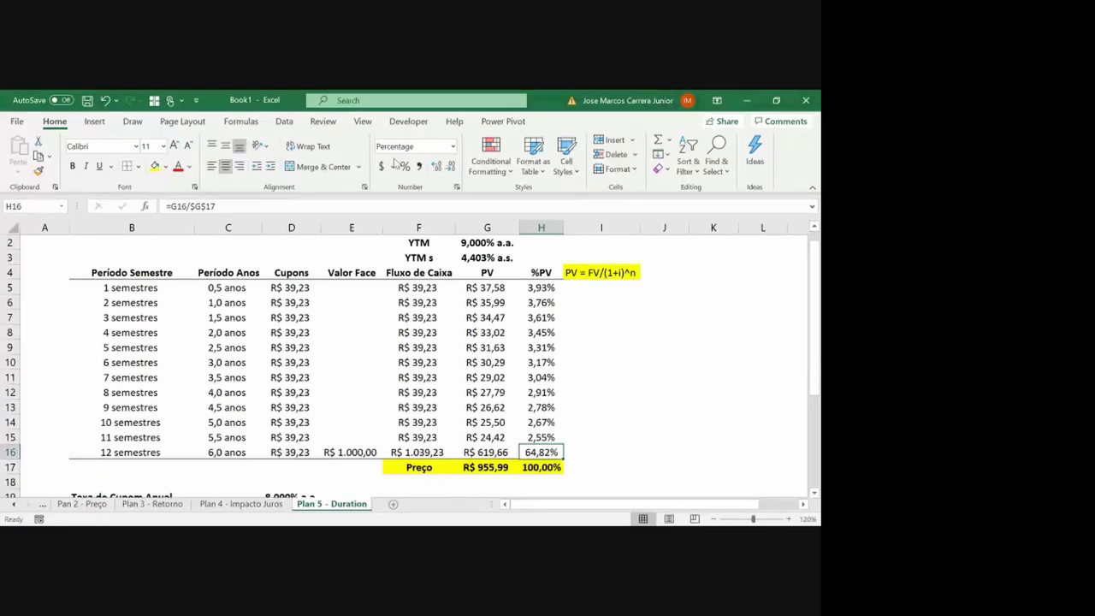
Insert a blank column between the %PV column and the PV formula note
{"action": "left_click", "coordinate": [575, 227]}
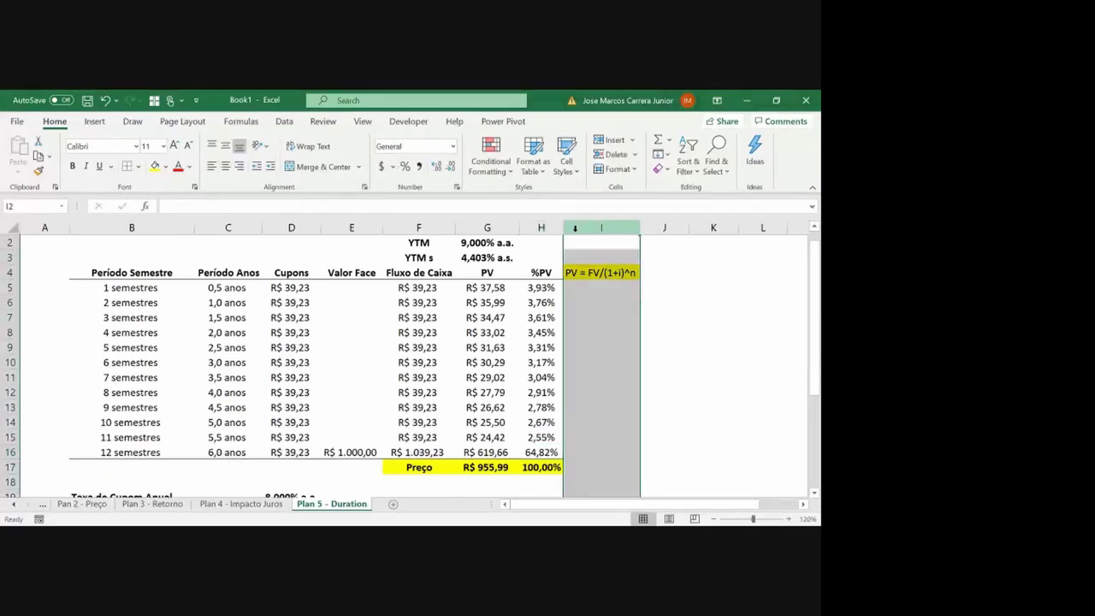
{"action": "key", "text": "ctrl+shift+plus"}
{"action": "key", "text": "Left"}
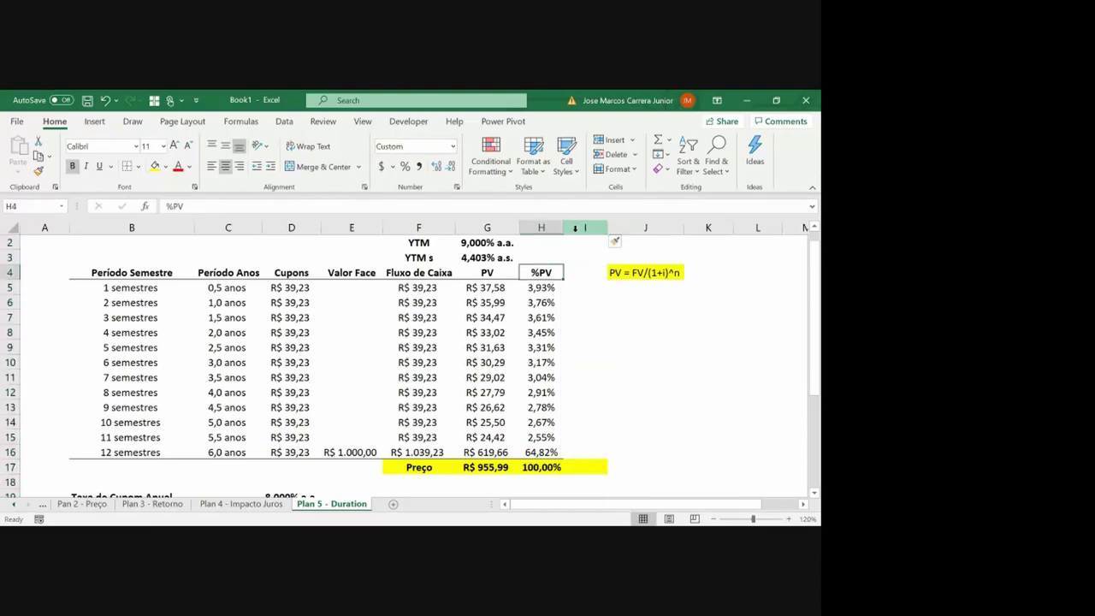
Copy the Período Semestre column B4:B16 to I4:I16 and auto-fit the width of column I
{"action": "key", "text": "ctrl+shift+Down"}
{"action": "key", "text": "Left"}
{"action": "key", "text": "Left"}
{"action": "key", "text": "Left"}
{"action": "key", "text": "Left"}
{"action": "key", "text": "Left"}
{"action": "key", "text": "Left"}
{"action": "key", "text": "ctrl+shift+Down"}
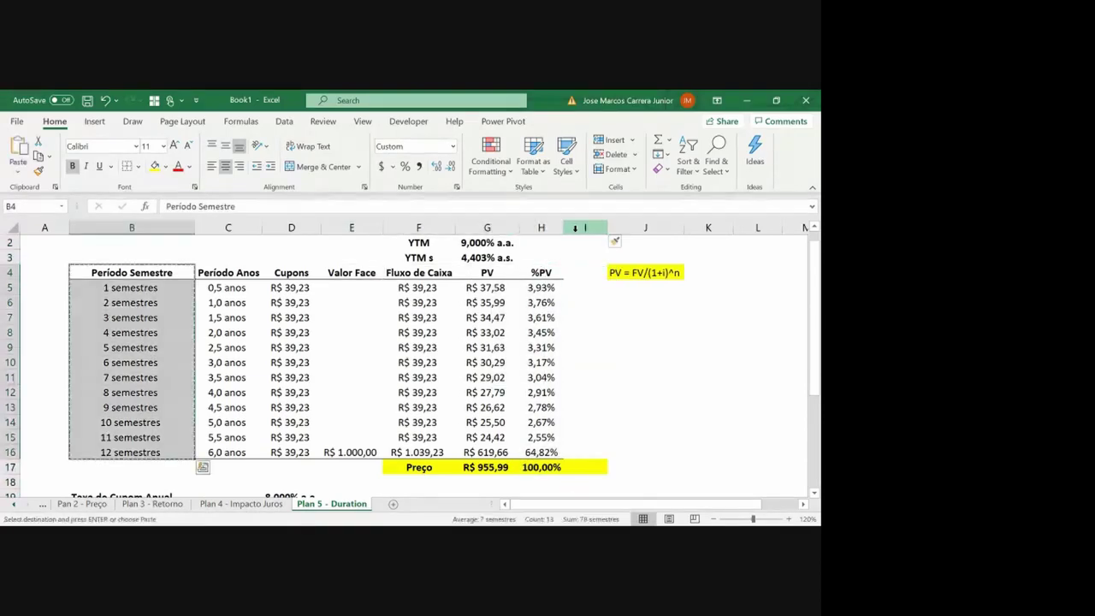
{"action": "key", "text": "ctrl+c"}
{"action": "key", "text": "Right"}
{"action": "key", "text": "Right"}
{"action": "key", "text": "Right"}
{"action": "key", "text": "Right"}
{"action": "key", "text": "Right"}
{"action": "key", "text": "Right"}
{"action": "key", "text": "Right"}
{"action": "key", "text": "Return"}
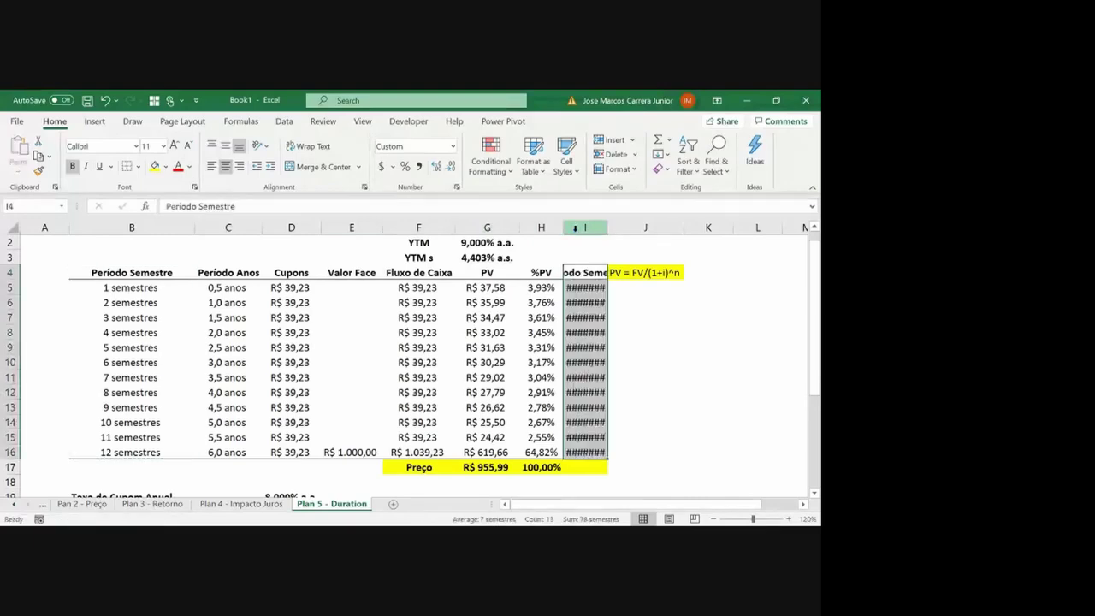
{"action": "key", "text": "Left"}
{"action": "double_click", "coordinate": [602, 228]}
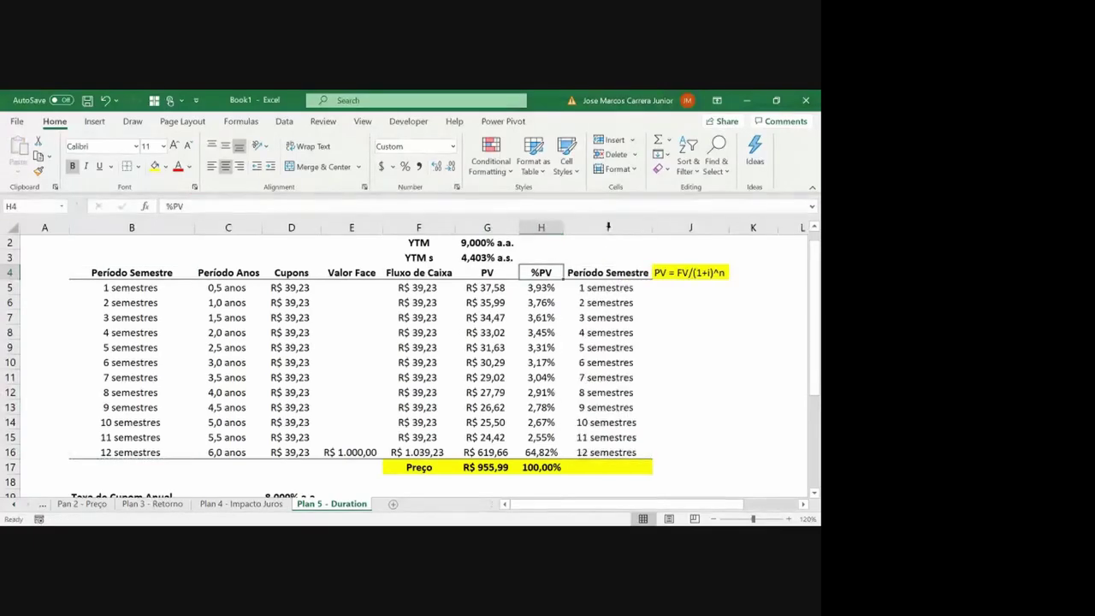
Replace the header in I4 with Prazo Ponderado and clear the copied semester values in I5:I16
{"action": "left_click", "coordinate": [610, 272]}
{"action": "type", "text": "Prazo"}
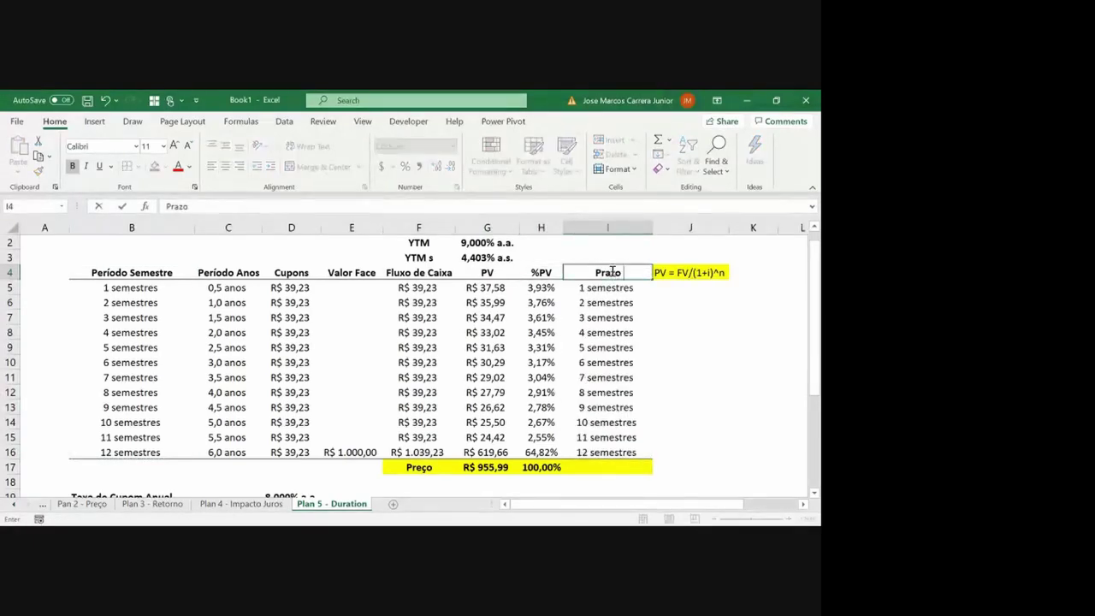
{"action": "type", "text": " Ponderado"}
{"action": "key", "text": "Return"}
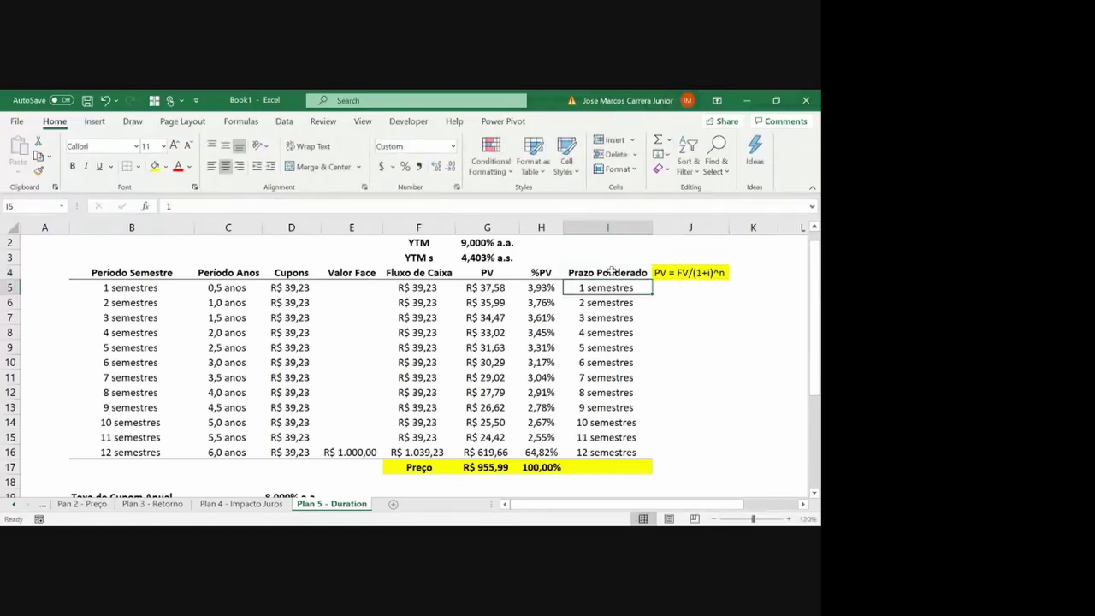
{"action": "left_click_drag", "start_coordinate": [628, 291], "coordinate": [637, 451]}
{"action": "key", "text": "Delete"}
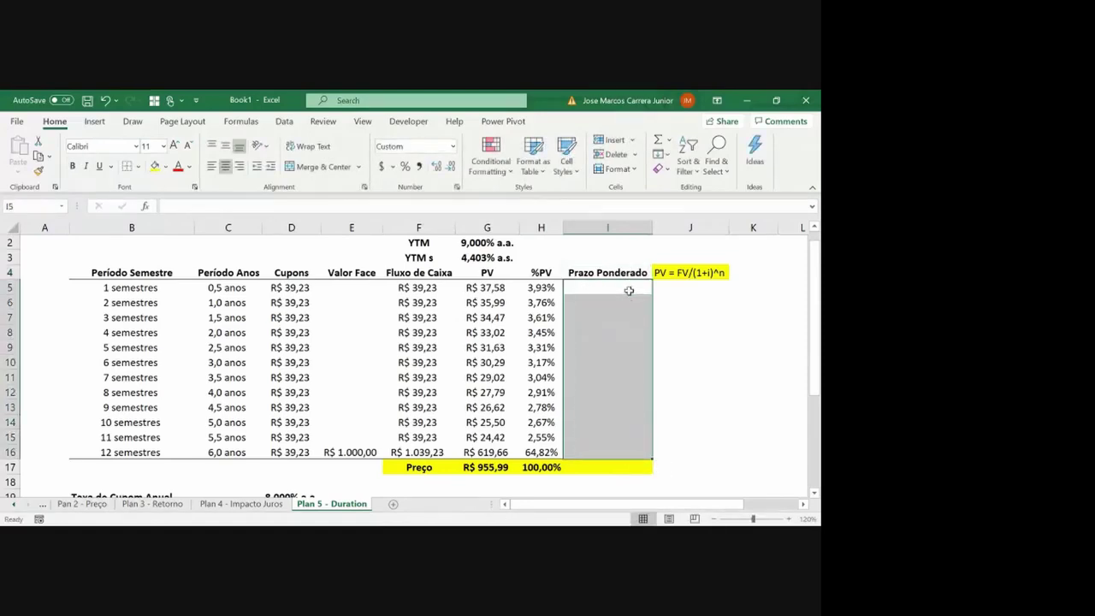
Examine the discounted cash flows in the PV column, semester by semester
{"action": "key", "text": "Left"}
{"action": "key", "text": "Left"}
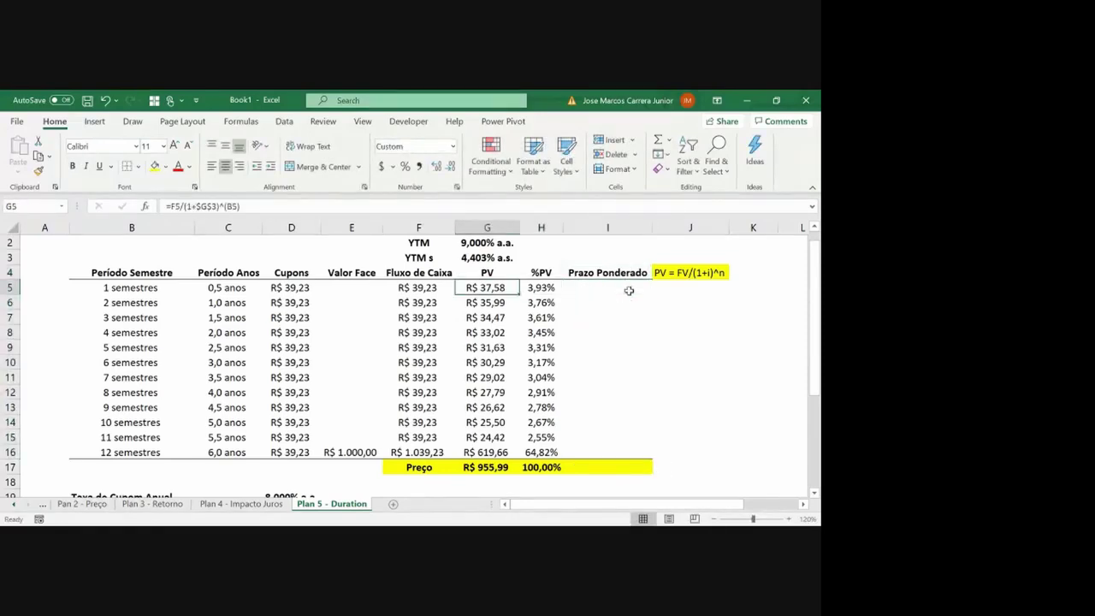
{"action": "key", "text": "Down"}
{"action": "key", "text": "Down"}
{"action": "key", "text": "Down"}
{"action": "key", "text": "Down"}
{"action": "key", "text": "Down"}
{"action": "key", "text": "Down"}
{"action": "key", "text": "Down"}
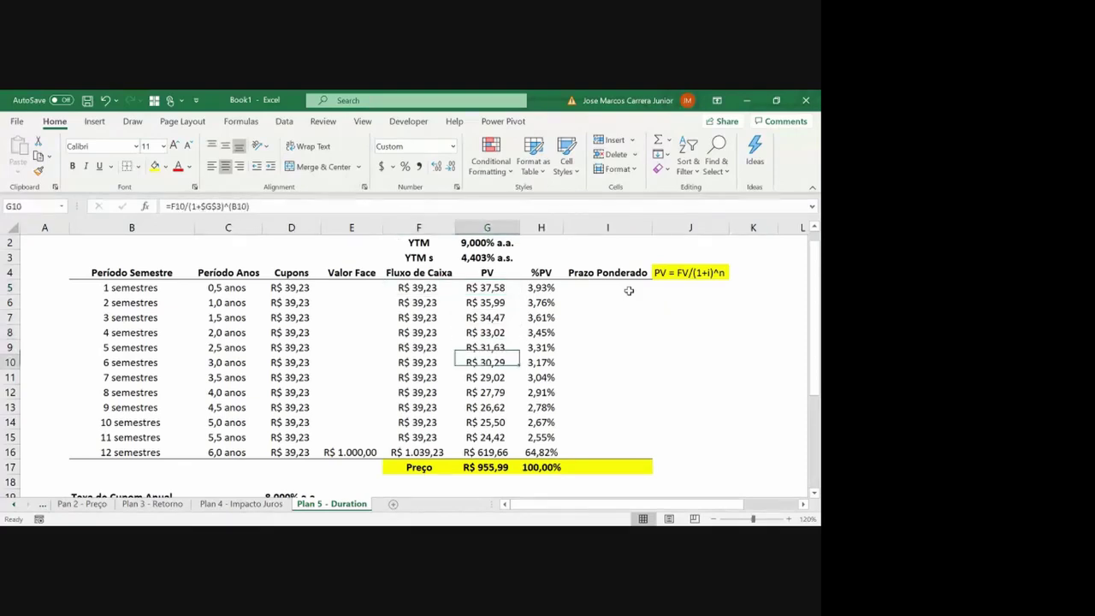
{"action": "key", "text": "Down"}
{"action": "key", "text": "Down"}
{"action": "key", "text": "Down"}
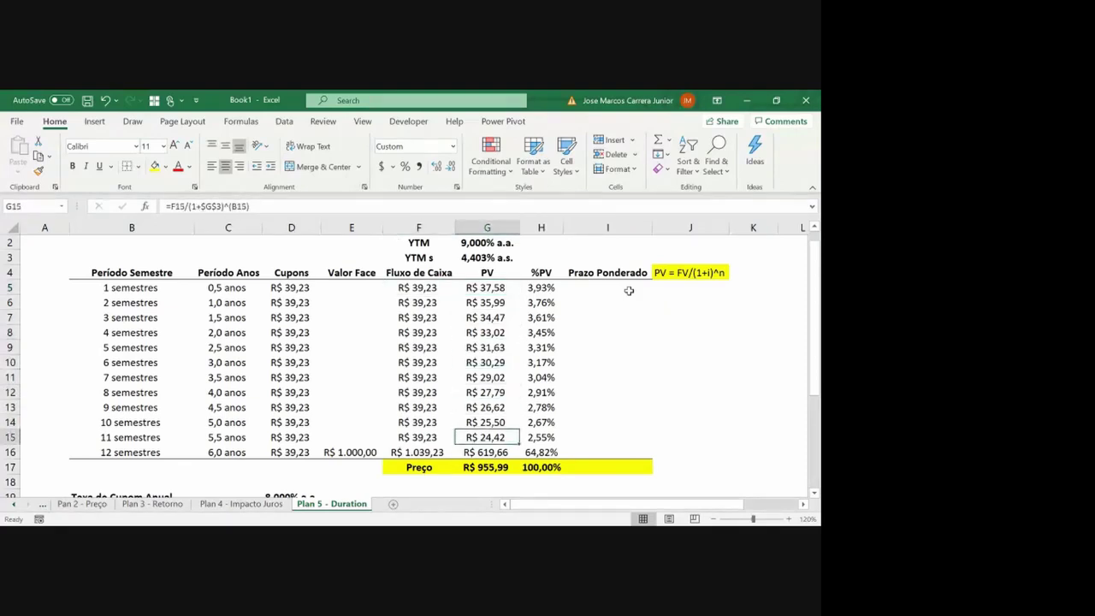
{"action": "key", "text": "Up"}
{"action": "key", "text": "Up"}
{"action": "key", "text": "Up"}
{"action": "key", "text": "Up"}
{"action": "key", "text": "Up"}
{"action": "key", "text": "Up"}
{"action": "key", "text": "Up"}
{"action": "key", "text": "Up"}
{"action": "key", "text": "Up"}
{"action": "key", "text": "Up"}
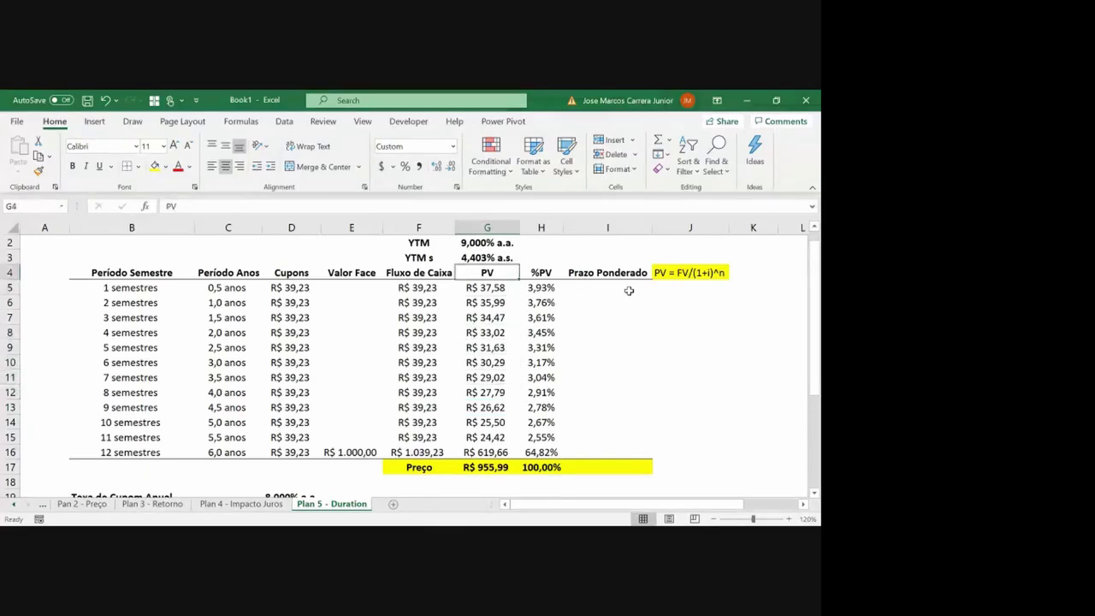
Examine each semester's share of the price in the %PV column, down to the total in H17
{"action": "key", "text": "Right"}
{"action": "key", "text": "Down"}
{"action": "key", "text": "Down"}
{"action": "key", "text": "Down"}
{"action": "key", "text": "Down"}
{"action": "key", "text": "Down"}
{"action": "key", "text": "Down"}
{"action": "key", "text": "Down"}
{"action": "key", "text": "Down"}
{"action": "key", "text": "Down"}
{"action": "key", "text": "Down"}
{"action": "key", "text": "Down"}
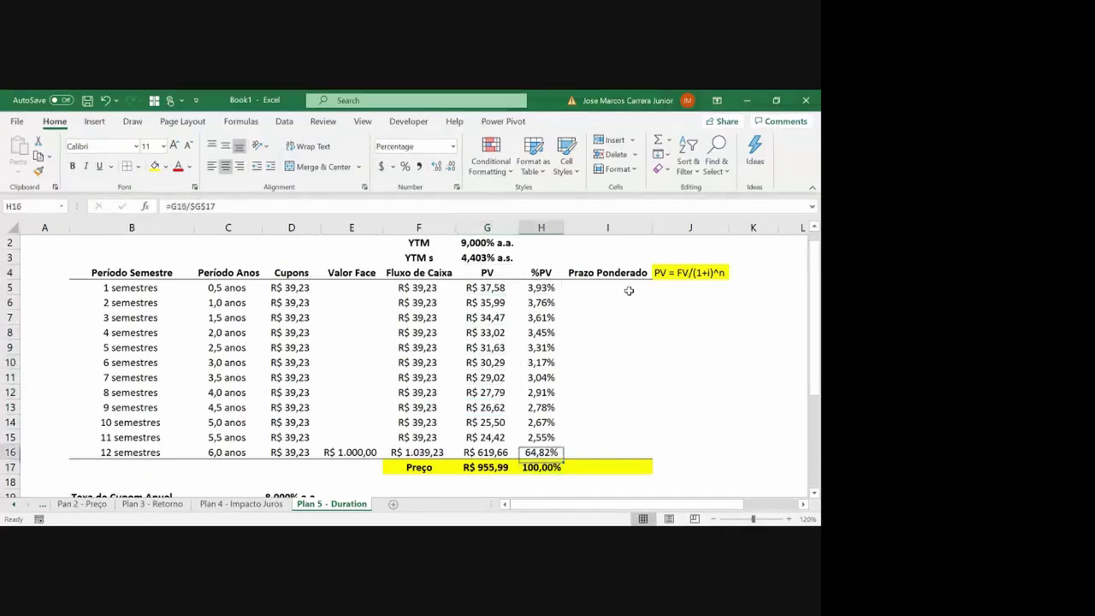
{"action": "key", "text": "Up"}
{"action": "key", "text": "Up"}
{"action": "key", "text": "Up"}
{"action": "key", "text": "Up"}
{"action": "key", "text": "Up"}
{"action": "key", "text": "Up"}
{"action": "key", "text": "Up"}
{"action": "key", "text": "Up"}
{"action": "key", "text": "Up"}
{"action": "key", "text": "Up"}
{"action": "key", "text": "Up"}
{"action": "key", "text": "Down"}
{"action": "key", "text": "ctrl+Down"}
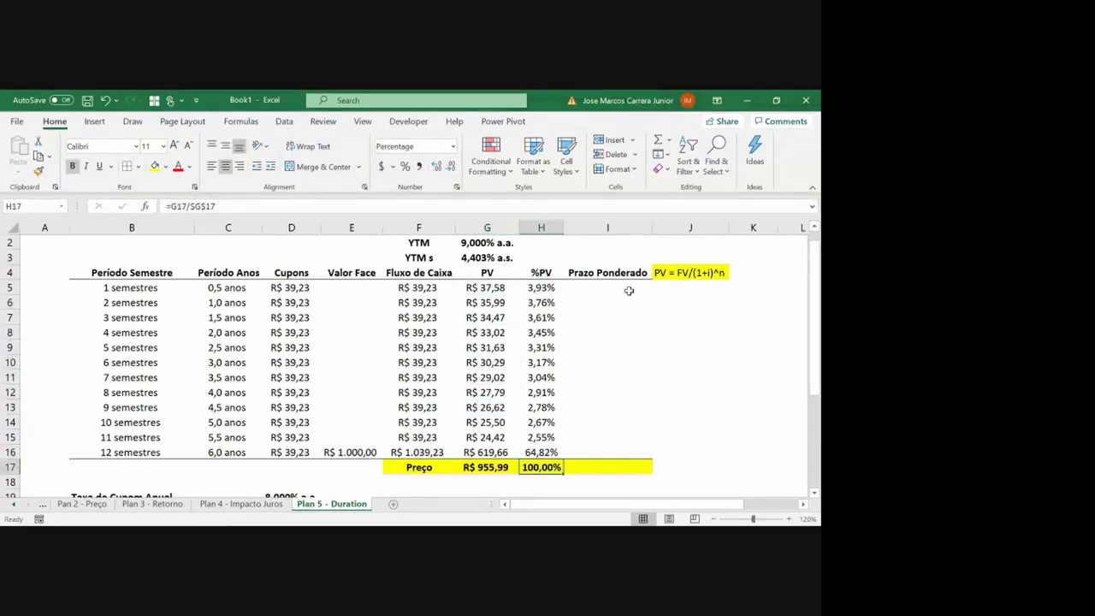
Calculate the first semester's weighted term in I5 with =H5*B5
{"action": "left_click", "coordinate": [629, 291]}
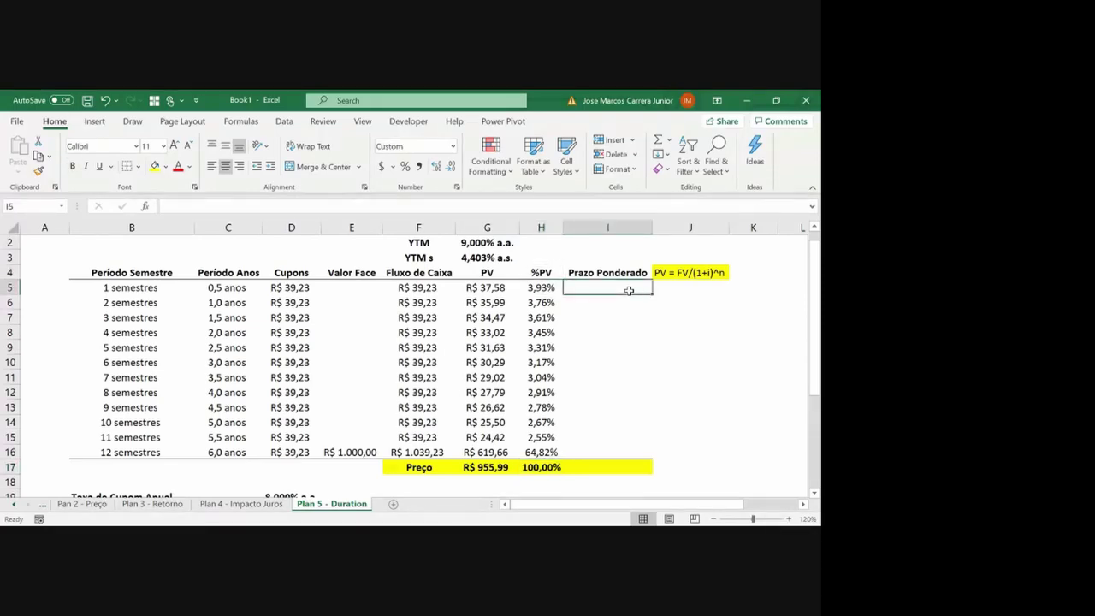
{"action": "type", "text": "="}
{"action": "key", "text": "Left"}
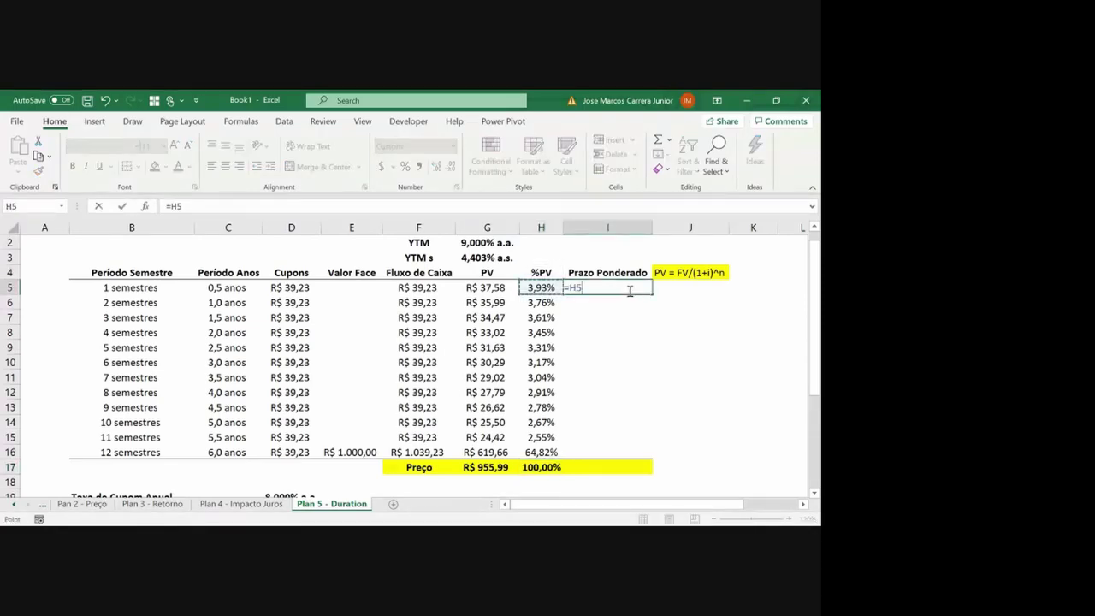
{"action": "type", "text": "*"}
{"action": "key", "text": "Left"}
{"action": "key", "text": "Left"}
{"action": "key", "text": "Left"}
{"action": "key", "text": "Left"}
{"action": "key", "text": "Left"}
{"action": "key", "text": "Left"}
{"action": "key", "text": "Left"}
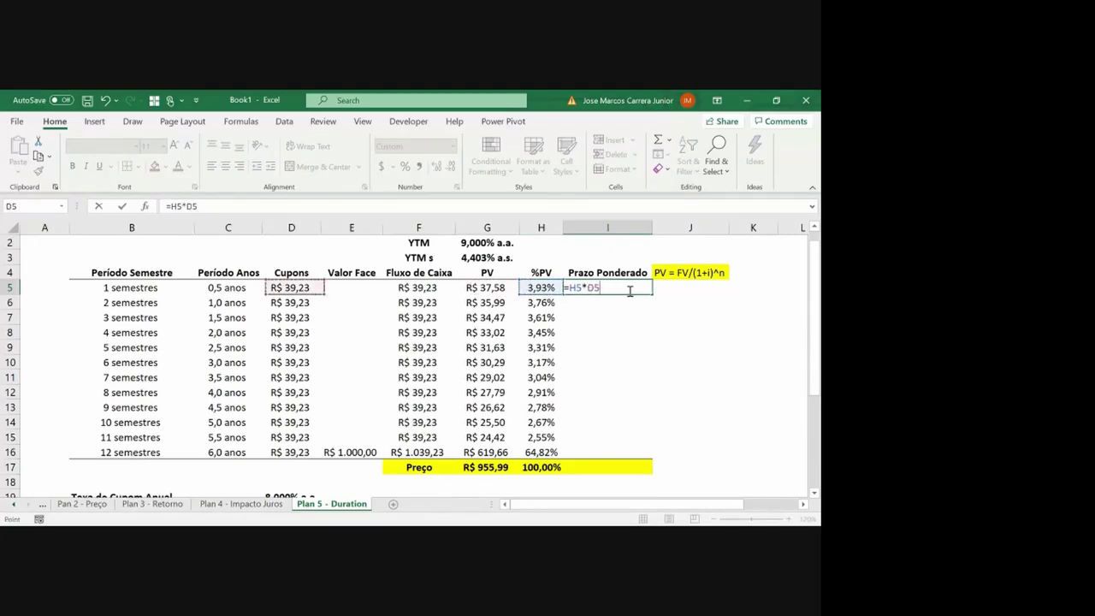
{"action": "key", "text": "Return"}
Copy the weighted-term formula from I5 down through I16
{"action": "left_click", "coordinate": [629, 291]}
{"action": "key", "text": "ctrl+c"}
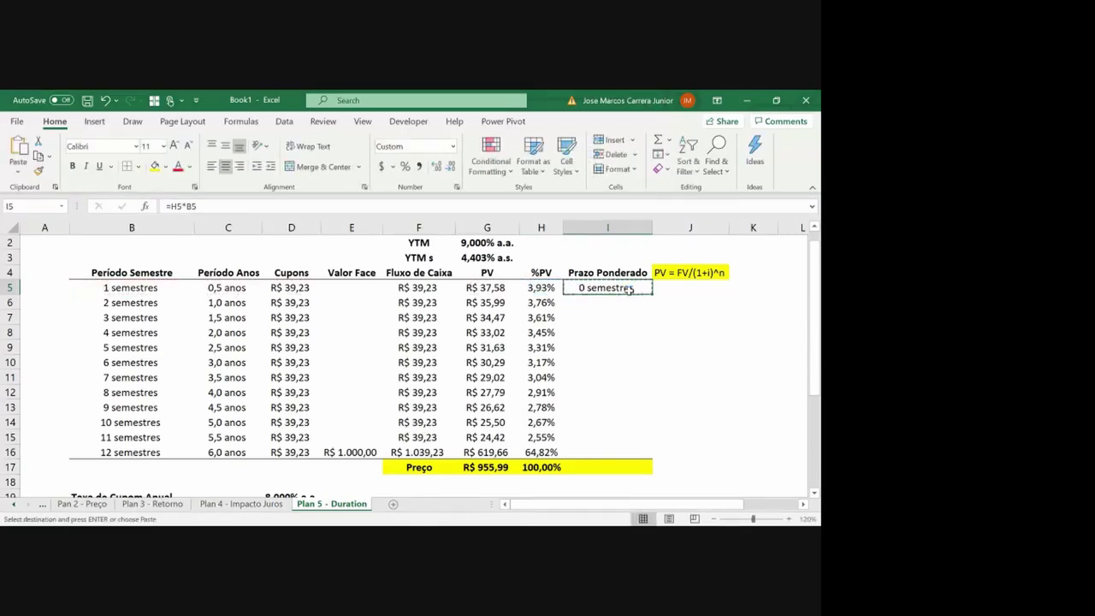
{"action": "key", "text": "ctrl+shift+Down"}
{"action": "key", "text": "Down"}
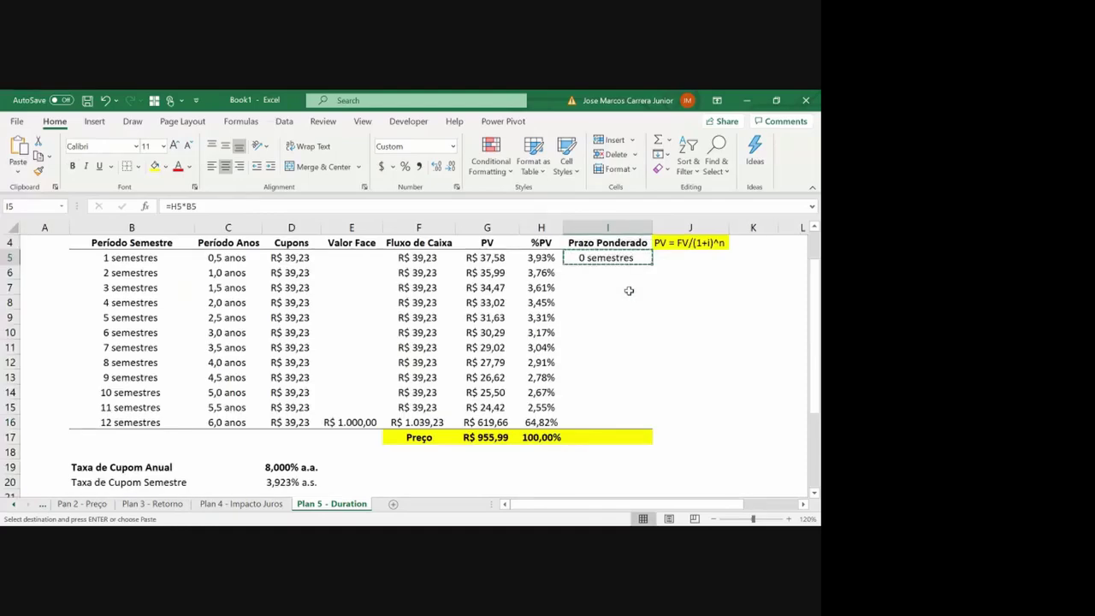
{"action": "key", "text": "ctrl+v"}
{"action": "key", "text": "shift+Down"}
{"action": "key", "text": "shift+Down"}
{"action": "key", "text": "shift+Down"}
{"action": "key", "text": "shift+Down"}
{"action": "key", "text": "shift+Down"}
{"action": "key", "text": "shift+Down"}
{"action": "key", "text": "shift+Down"}
{"action": "key", "text": "shift+Down"}
{"action": "key", "text": "shift+Down"}
{"action": "key", "text": "shift+Down"}
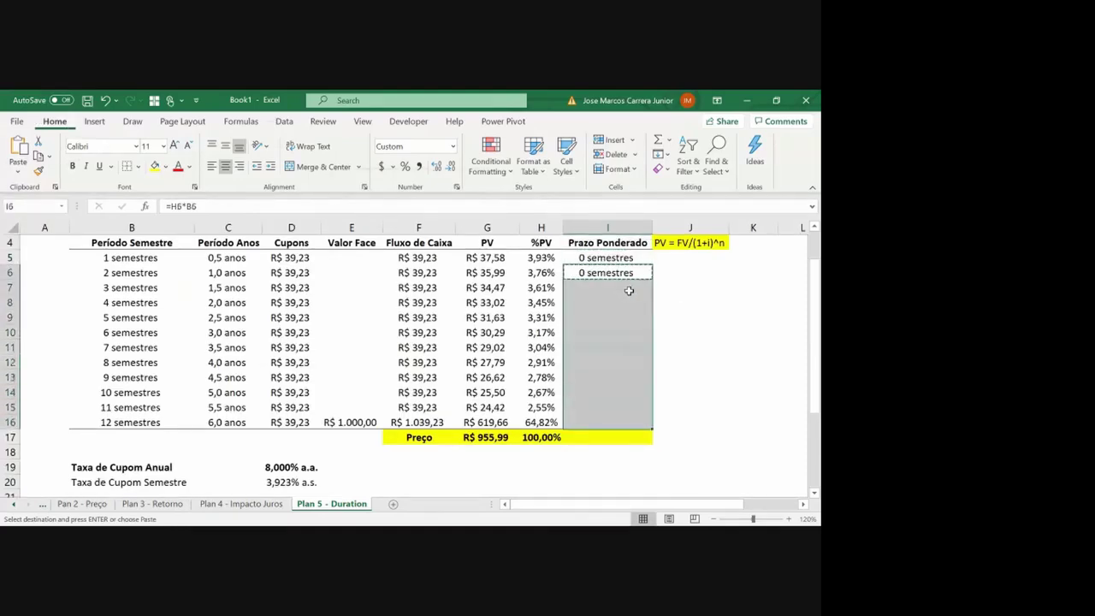
{"action": "key", "text": "ctrl+v"}
Show the weighted terms in I5:I16 with three decimal places
{"action": "left_click", "coordinate": [612, 257]}
{"action": "key", "text": "ctrl+shift+Down"}
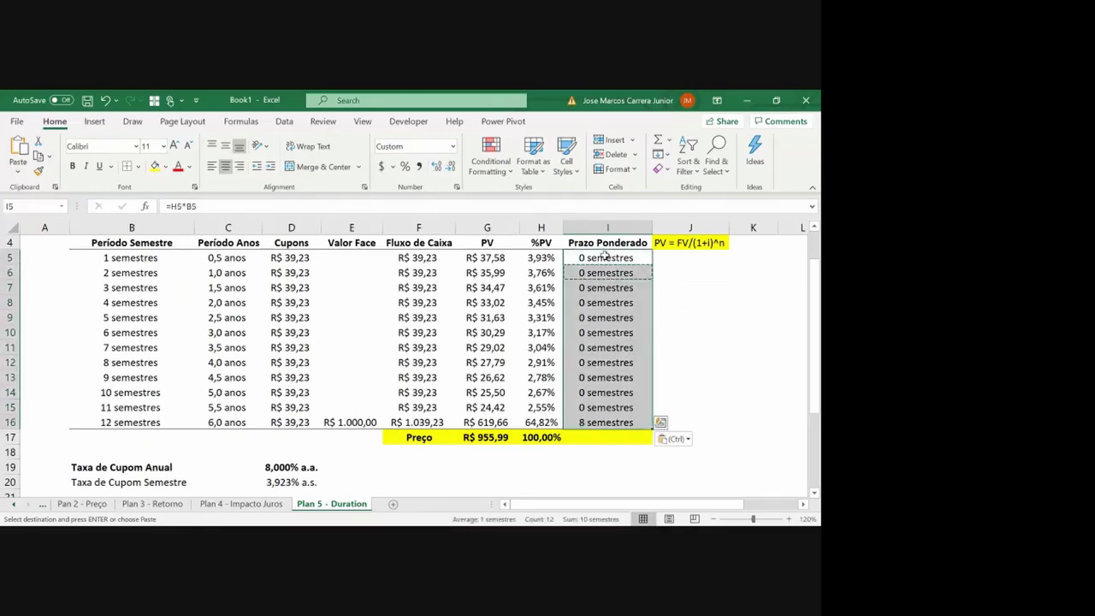
{"action": "left_click", "coordinate": [435, 166]}
{"action": "left_click", "coordinate": [436, 166]}
{"action": "left_click", "coordinate": [435, 166]}
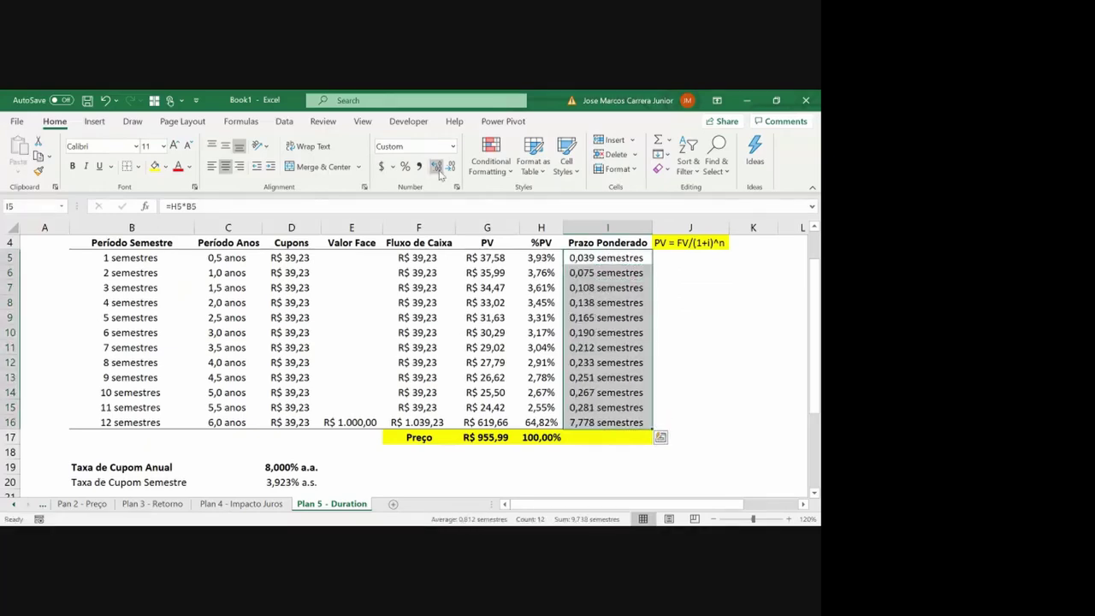
Total the weighted terms in I17 with =SUM(I5:I16)
{"action": "left_click", "coordinate": [622, 407]}
{"action": "key", "text": "Down"}
{"action": "key", "text": "Down"}
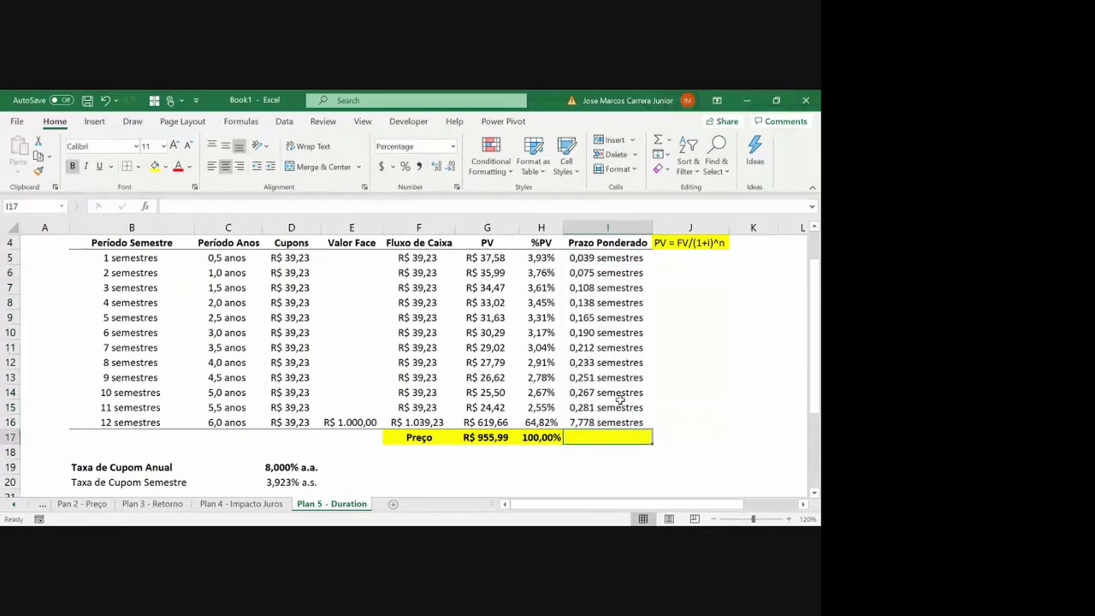
{"action": "key", "text": "Up"}
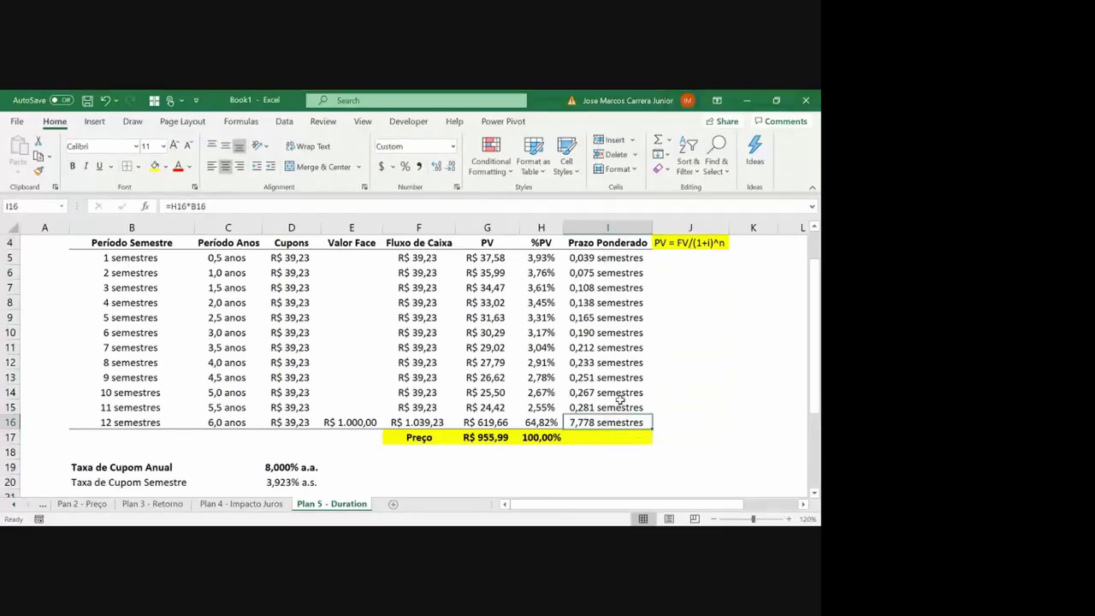
{"action": "key", "text": "ctrl+shift+Up"}
{"action": "key", "text": "shift+Down"}
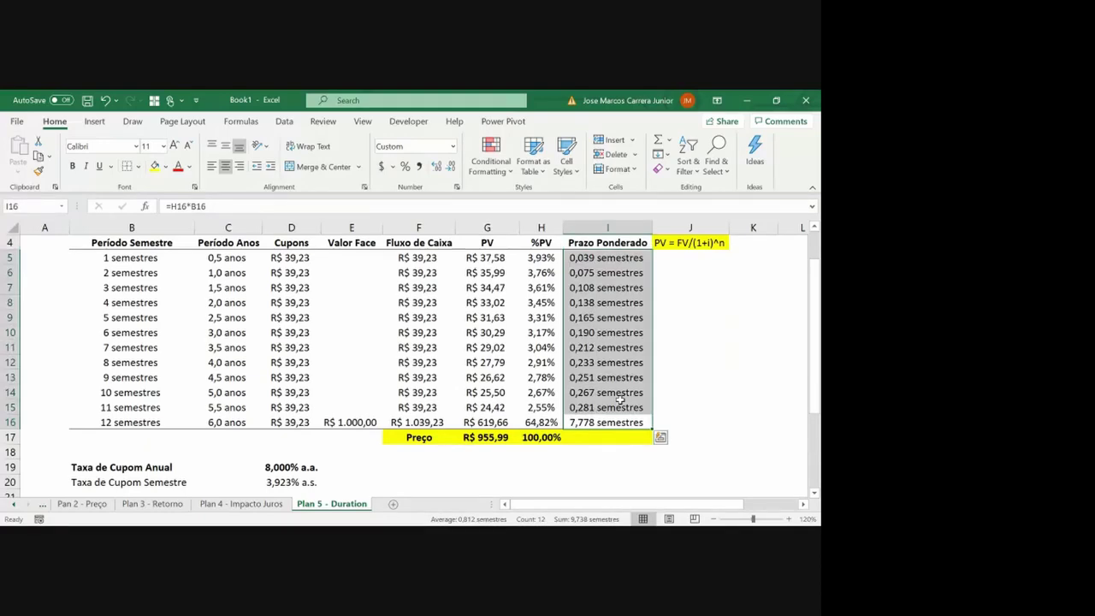
{"action": "key", "text": "Down"}
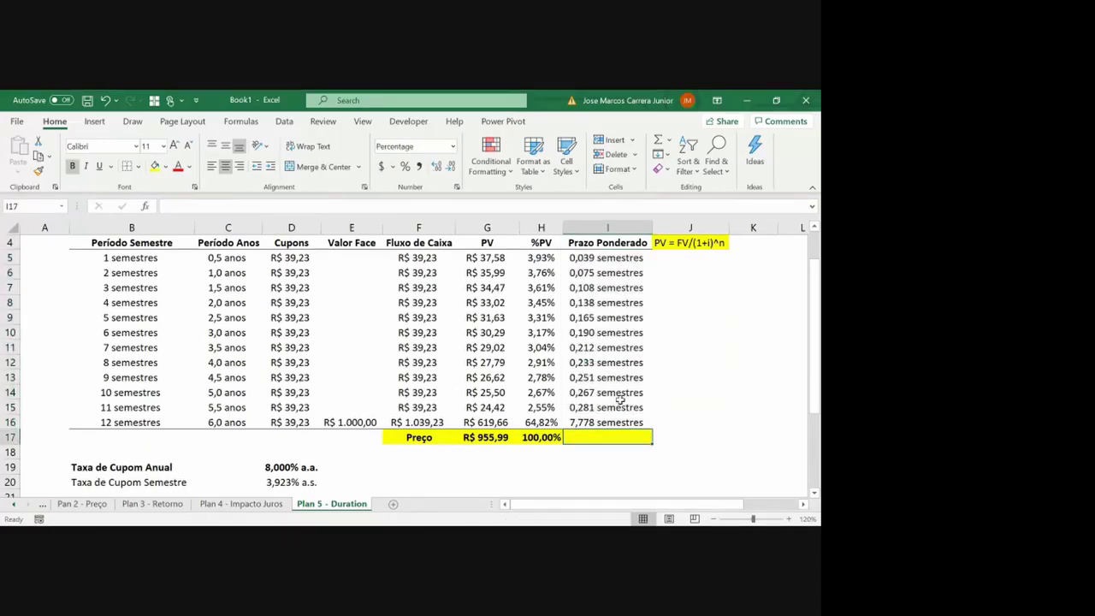
{"action": "type", "text": "=sum("}
{"action": "key", "text": "Up"}
{"action": "key", "text": "shift+Up"}
{"action": "key", "text": "shift+Up"}
{"action": "key", "text": "shift+Up"}
{"action": "key", "text": "shift+Up"}
{"action": "key", "text": "shift+Up"}
{"action": "key", "text": "shift+Up"}
{"action": "key", "text": "shift+Up"}
{"action": "key", "text": "shift+Up"}
{"action": "key", "text": "shift+Up"}
{"action": "key", "text": "shift+Up"}
{"action": "key", "text": "shift+Up"}
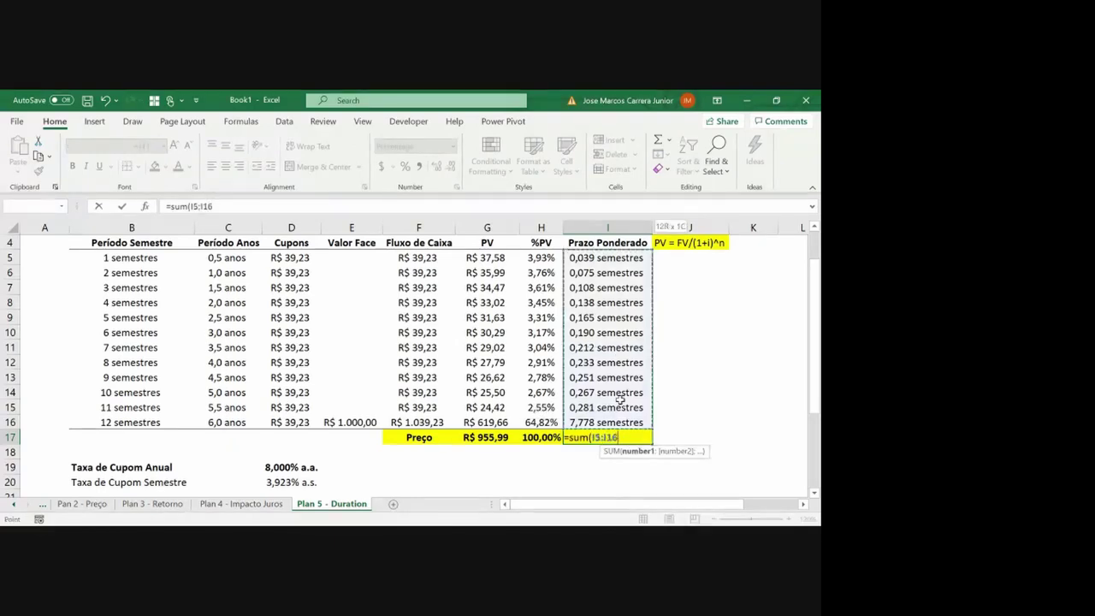
{"action": "key", "text": "Return"}
Apply the semestres number format from I16 to the total in I17
{"action": "key", "text": "Up"}
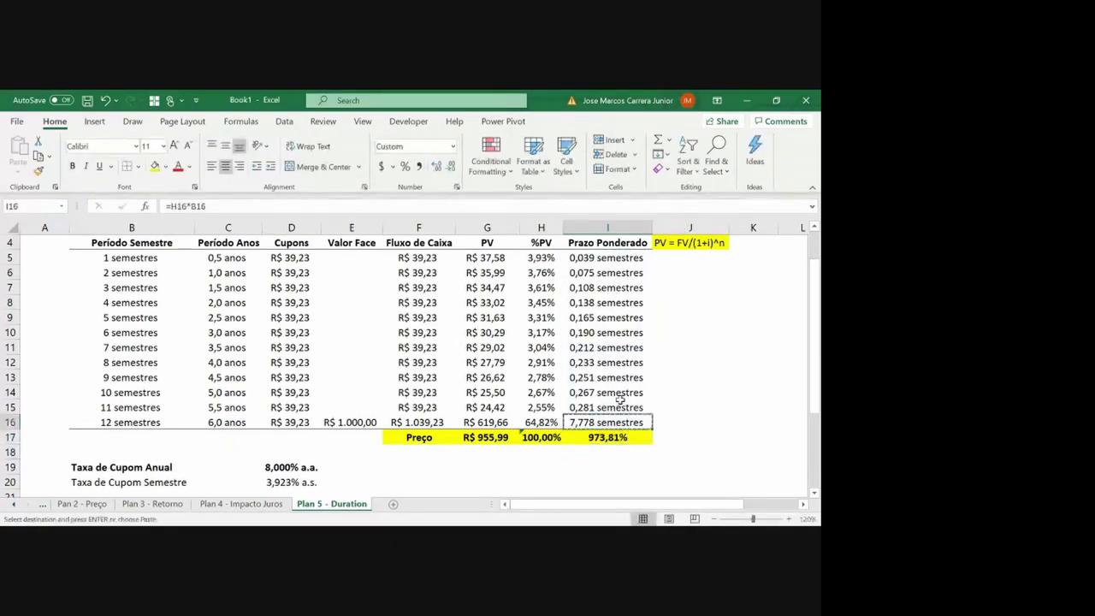
{"action": "key", "text": "ctrl+z"}
{"action": "key", "text": "ctrl+z"}
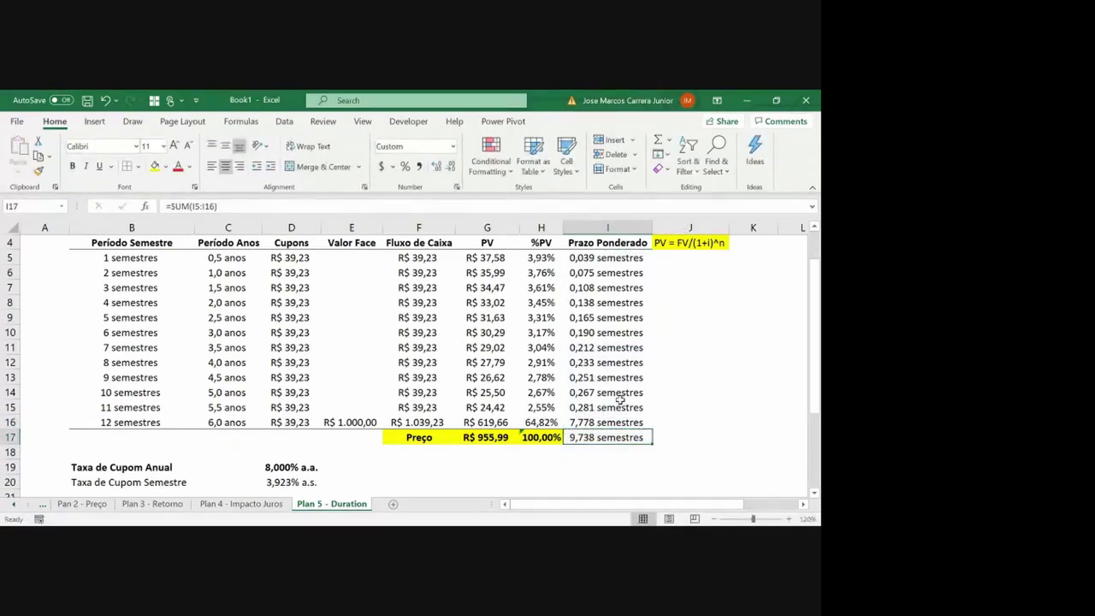
Make the total in I17 bold with a yellow fill and an outside border
{"action": "key", "text": "ctrl+b"}
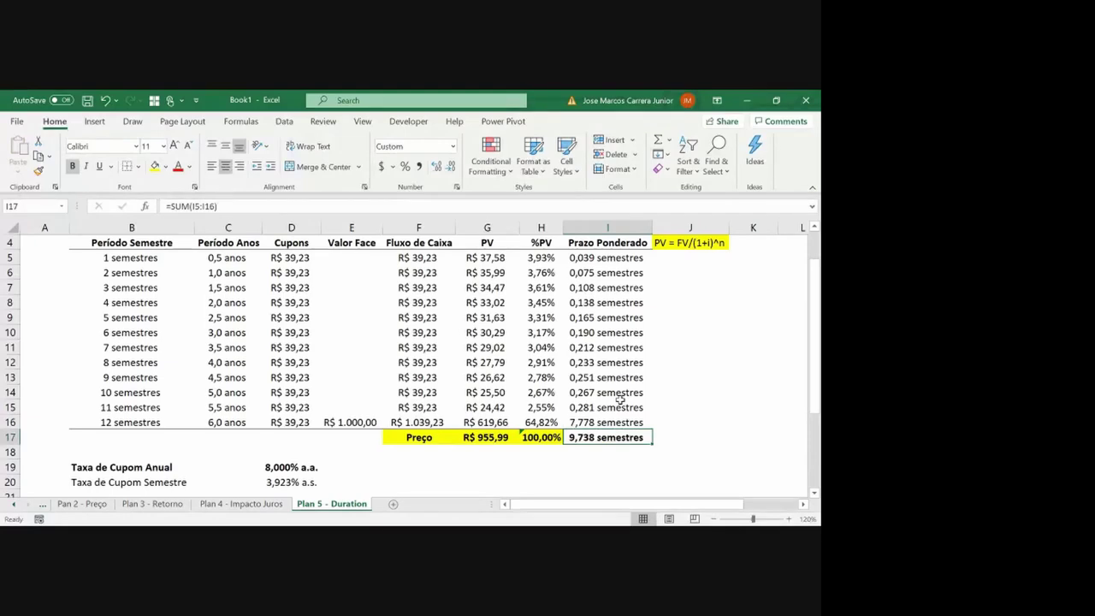
{"action": "left_click", "coordinate": [156, 166]}
{"action": "left_click", "coordinate": [137, 166]}
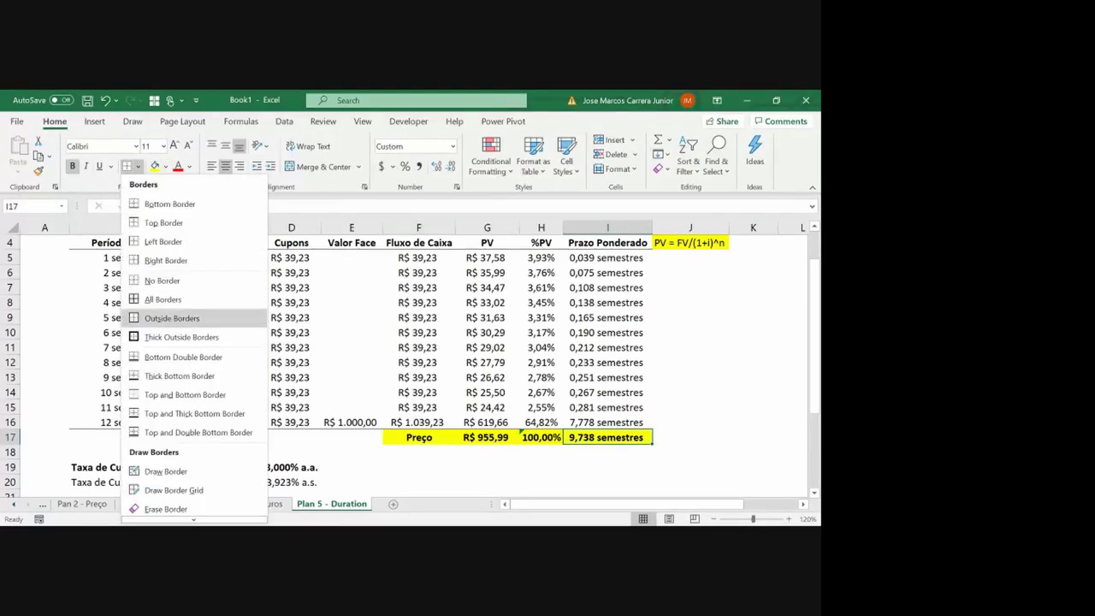
{"action": "left_click", "coordinate": [167, 337]}
{"action": "key", "text": "Right"}
{"action": "key", "text": "Right"}
{"action": "key", "text": "Left"}
{"action": "key", "text": "Left"}
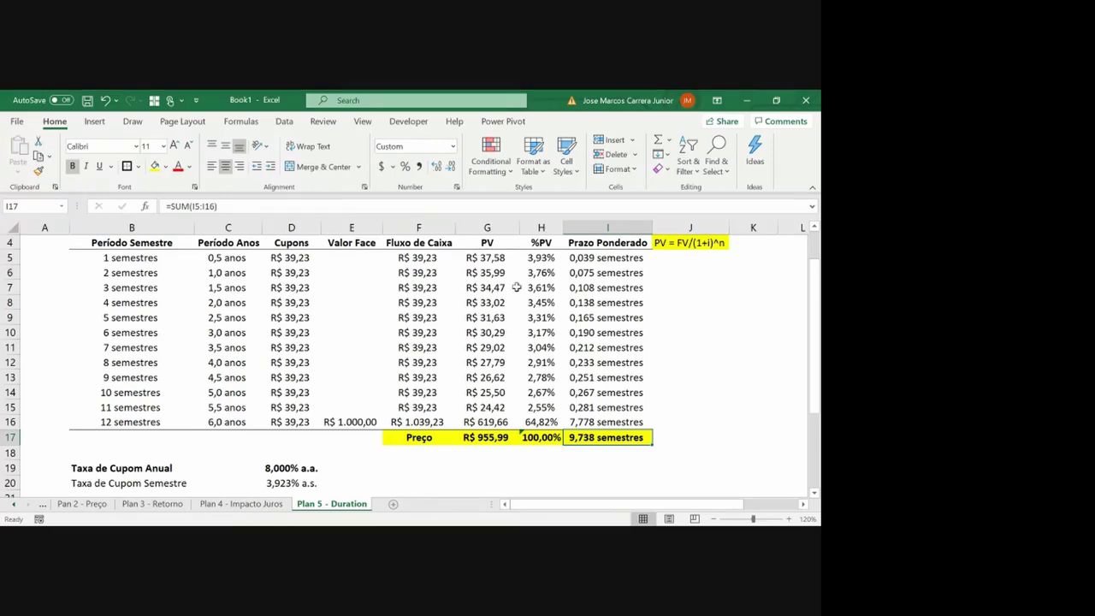
Insert a new column J and fill it with the Prazo Ponderado column from I4:I17
{"action": "left_click", "coordinate": [668, 224]}
{"action": "key", "text": "ctrl+plus"}
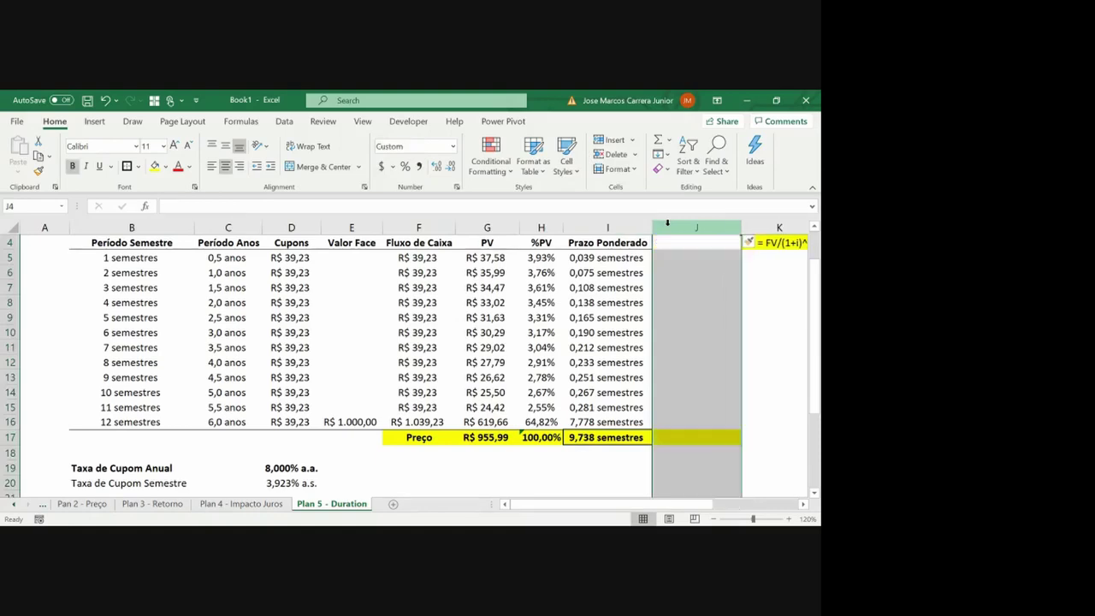
{"action": "key", "text": "Up"}
{"action": "scroll", "coordinate": [667, 225], "scroll_direction": "up", "scroll_amount": 1}
{"action": "key", "text": "Left"}
{"action": "key", "text": "Down"}
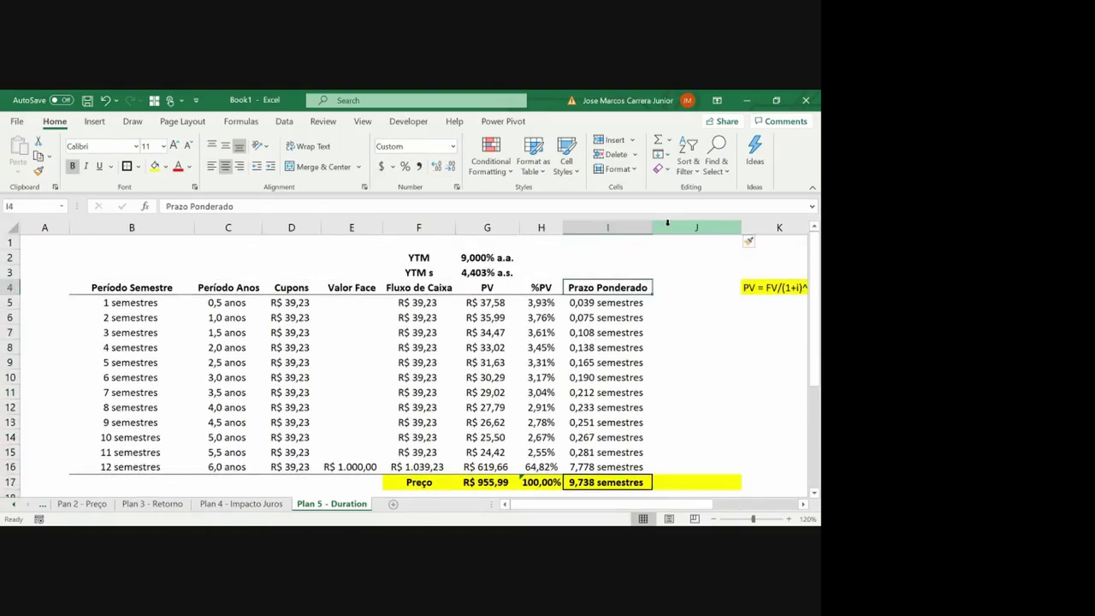
{"action": "key", "text": "ctrl+shift+Down"}
{"action": "key", "text": "shift+Right"}
{"action": "key", "text": "ctrl+r"}
Calculate the first period's weighted term in years in J5 with =H5*C5
{"action": "key", "text": "Right"}
{"action": "key", "text": "Down"}
{"action": "type", "text": "=I5"}
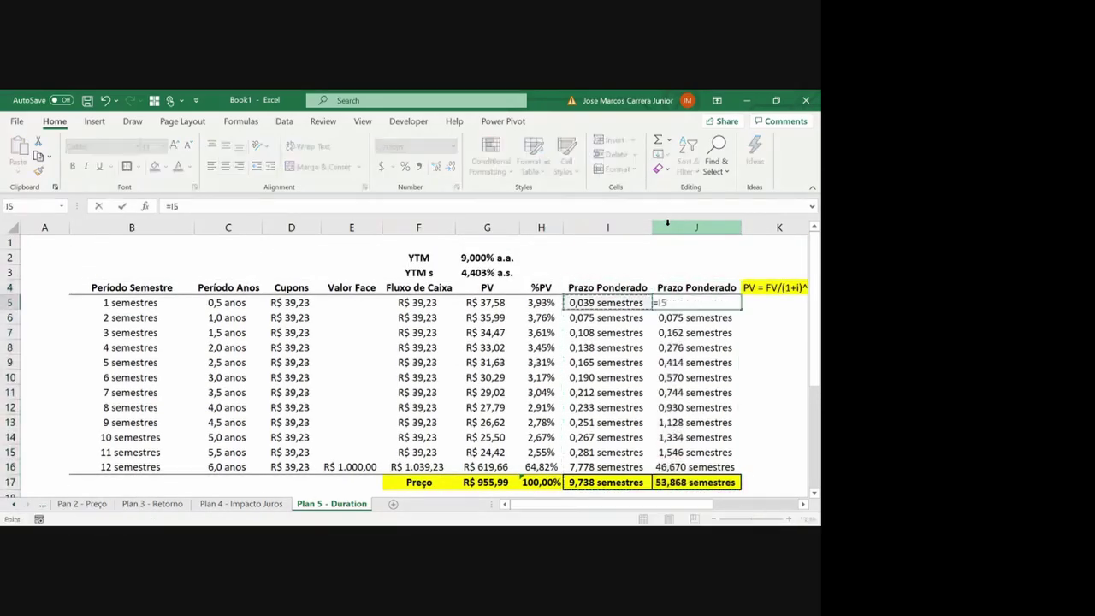
{"action": "key", "text": "Left"}
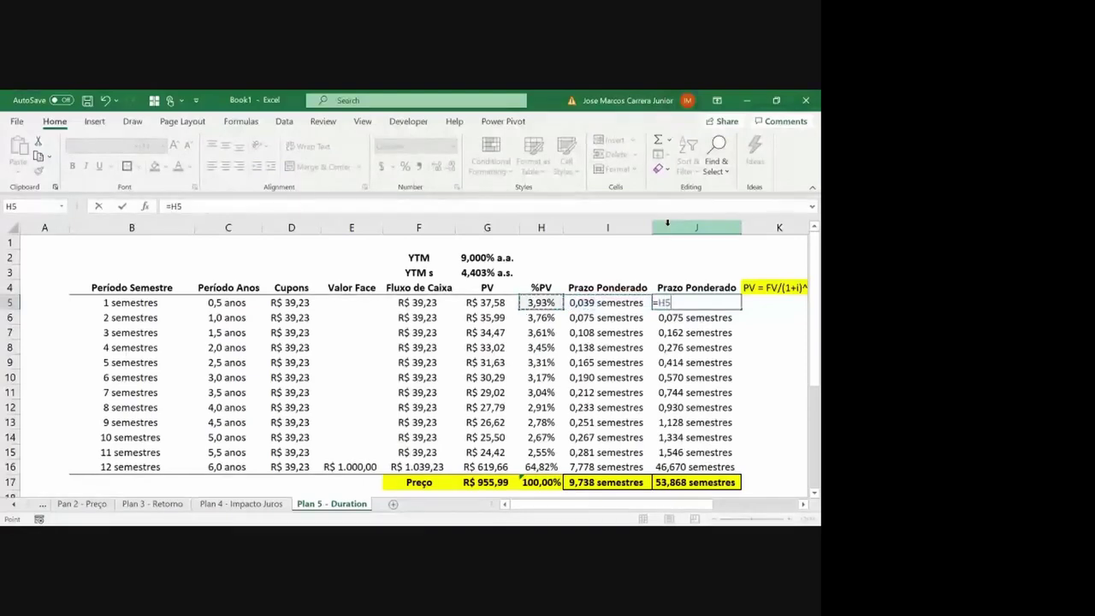
{"action": "type", "text": "*"}
{"action": "key", "text": "Left"}
{"action": "key", "text": "Left"}
{"action": "key", "text": "Left"}
{"action": "key", "text": "Left"}
{"action": "key", "text": "Left"}
{"action": "key", "text": "Left"}
{"action": "key", "text": "Left"}
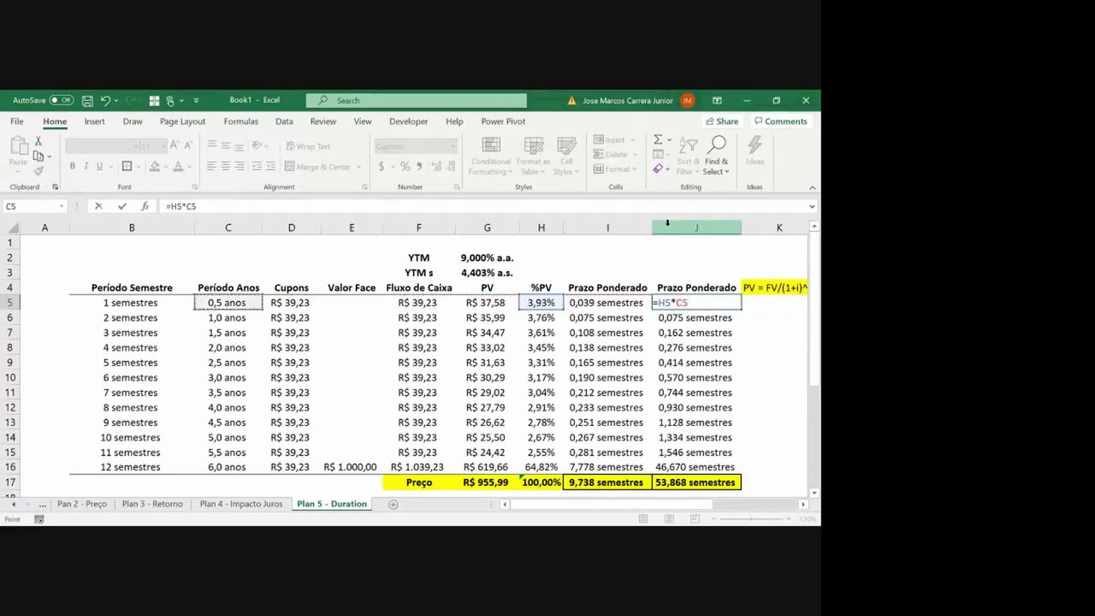
{"action": "key", "text": "ctrl+Return"}
Copy the formula for the weighted term in years from J5 down through J17
{"action": "key", "text": "ctrl+c"}
{"action": "key", "text": "ctrl+shift+Down"}
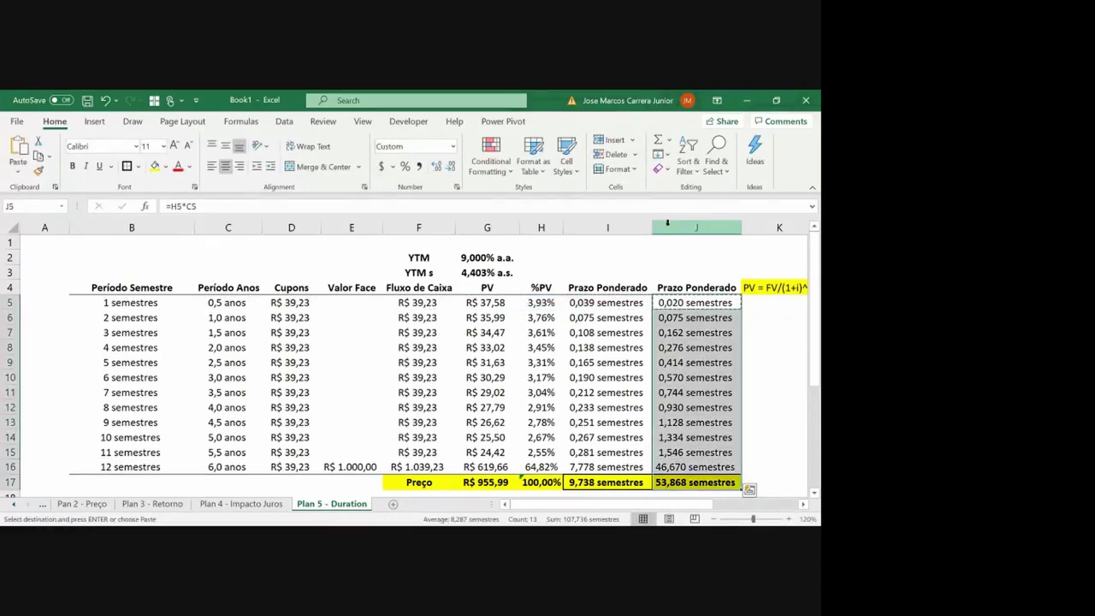
{"action": "key", "text": "ctrl+v"}
{"action": "key", "text": "Escape"}
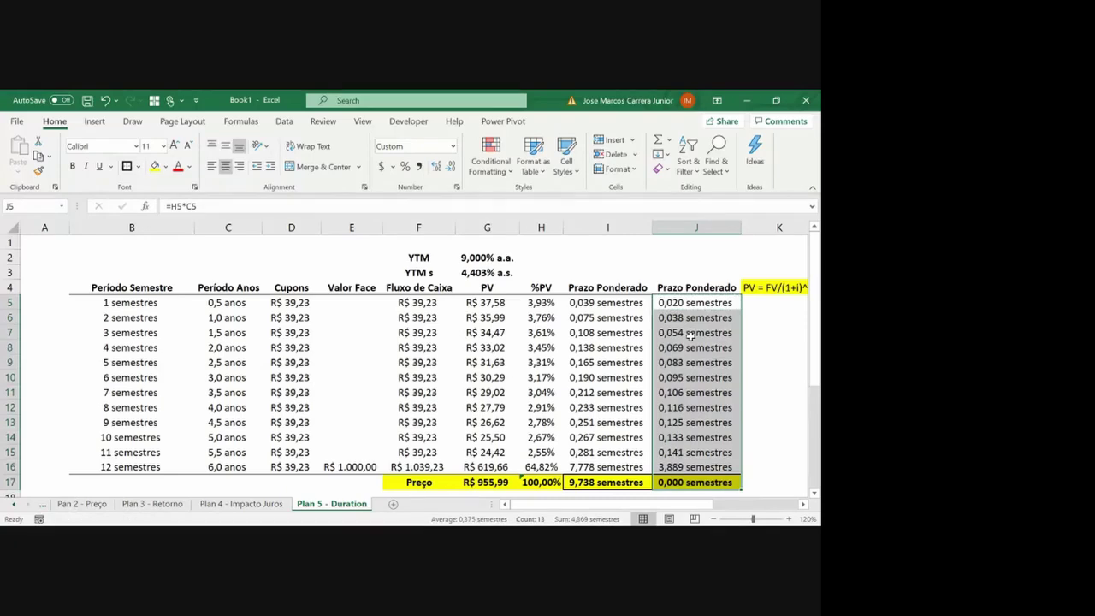
Copy the total formula from I17 into J17
{"action": "key", "text": "Down"}
{"action": "key", "text": "ctrl+Down"}
{"action": "key", "text": "shift+Left"}
{"action": "key", "text": "shift+Right"}
{"action": "key", "text": "ctrl+c"}
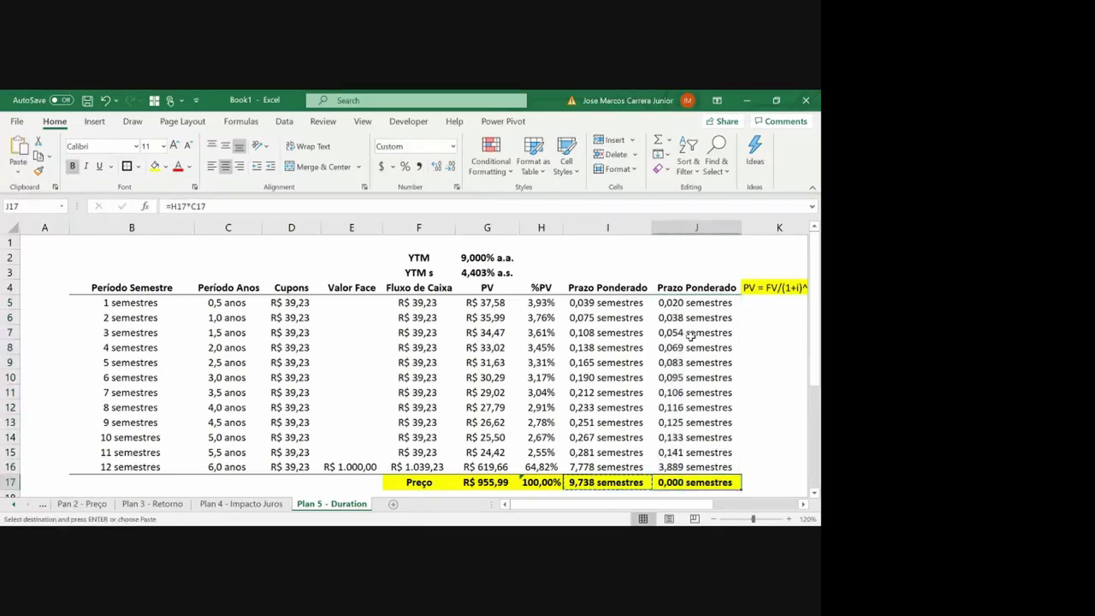
{"action": "key", "text": "Return"}
Copy only the anos formatting of C5:C16 onto the weighted terms in J5:J16
{"action": "key", "text": "Up"}
{"action": "key", "text": "Up"}
{"action": "key", "text": "Up"}
{"action": "key", "text": "Left"}
{"action": "key", "text": "Left"}
{"action": "key", "text": "Left"}
{"action": "key", "text": "Left"}
{"action": "key", "text": "Left"}
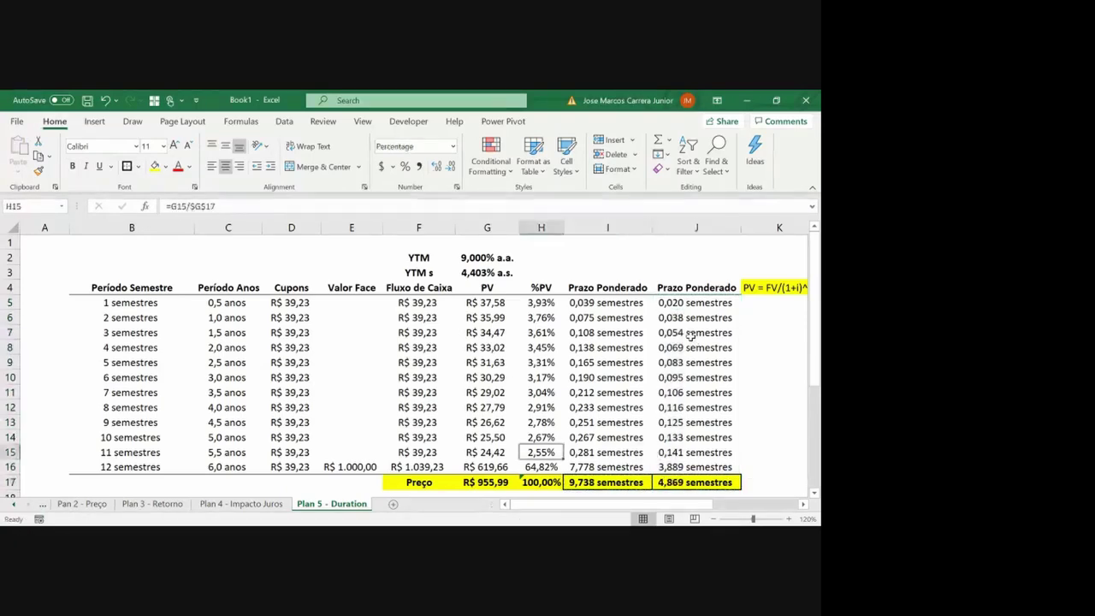
{"action": "key", "text": "Left"}
{"action": "key", "text": "Left"}
{"action": "key", "text": "ctrl+Up"}
{"action": "key", "text": "Down"}
{"action": "key", "text": "ctrl+shift+Down"}
{"action": "key", "text": "ctrl+c"}
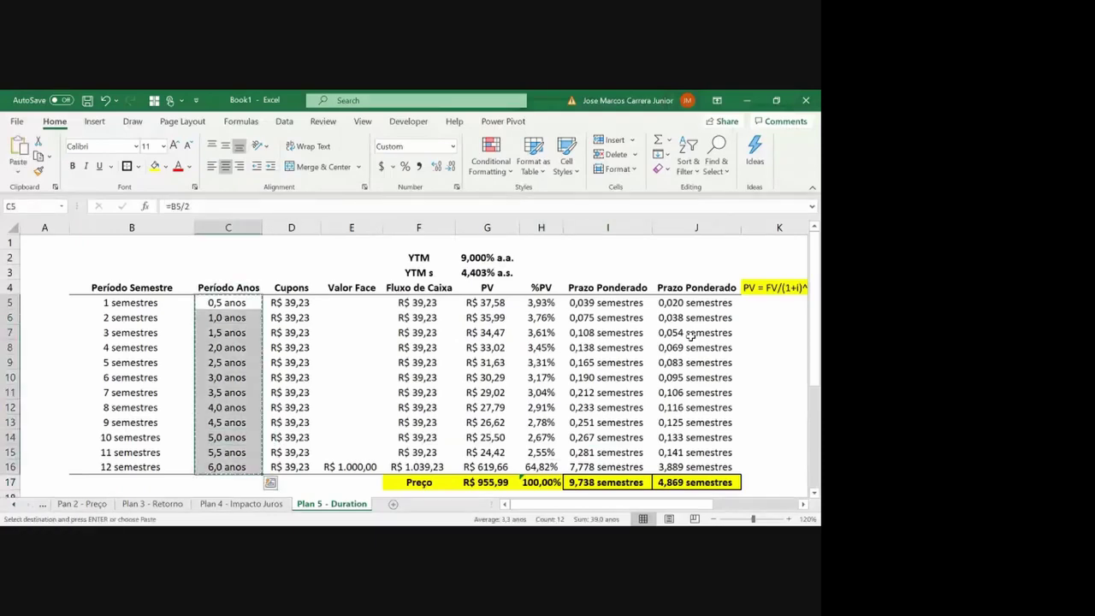
{"action": "key", "text": "Right"}
{"action": "key", "text": "Right"}
{"action": "key", "text": "Right"}
{"action": "key", "text": "Right"}
{"action": "key", "text": "Right"}
{"action": "key", "text": "Right"}
{"action": "key", "text": "Right"}
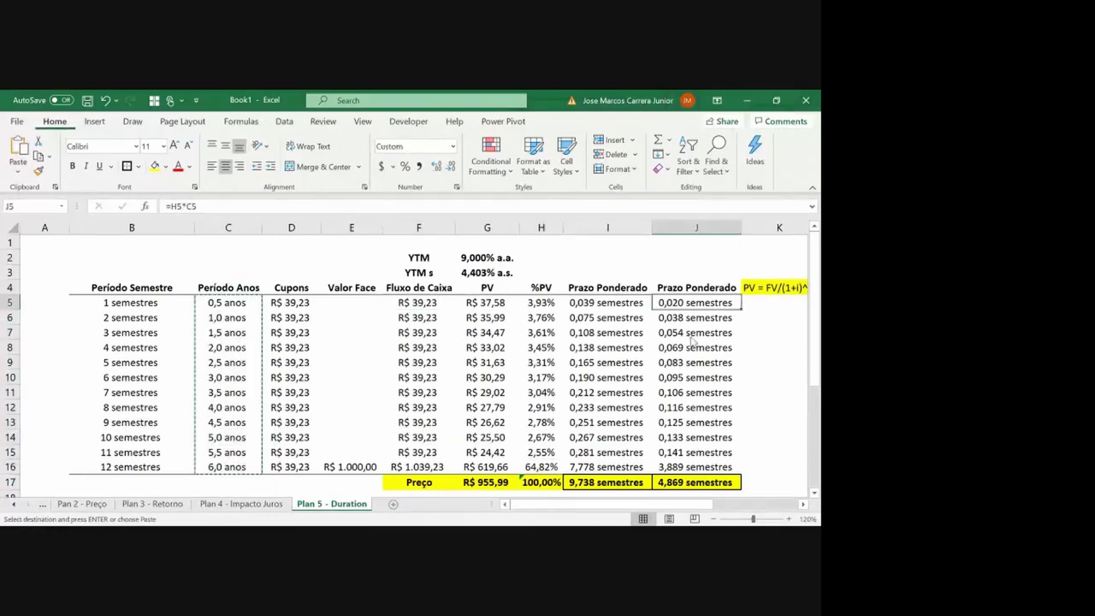
{"action": "key", "text": "ctrl+alt+v"}
{"action": "key", "text": "t"}
{"action": "key", "text": "Return"}
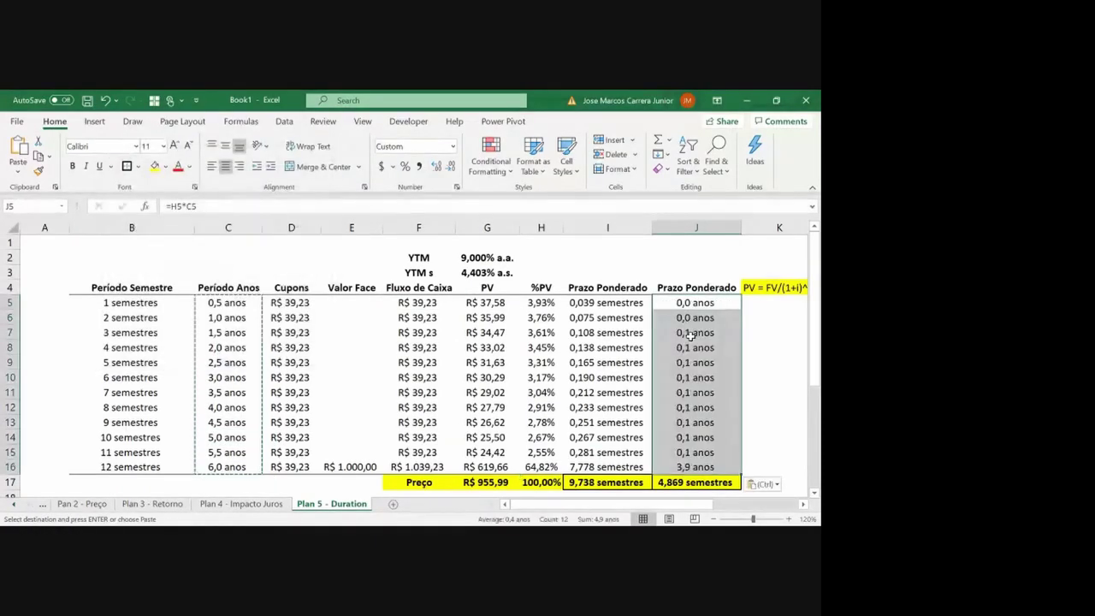
Calculate the total in J17 as =I17/2 and clear the surplus formulas beneath it
{"action": "key", "text": "ctrl+Down"}
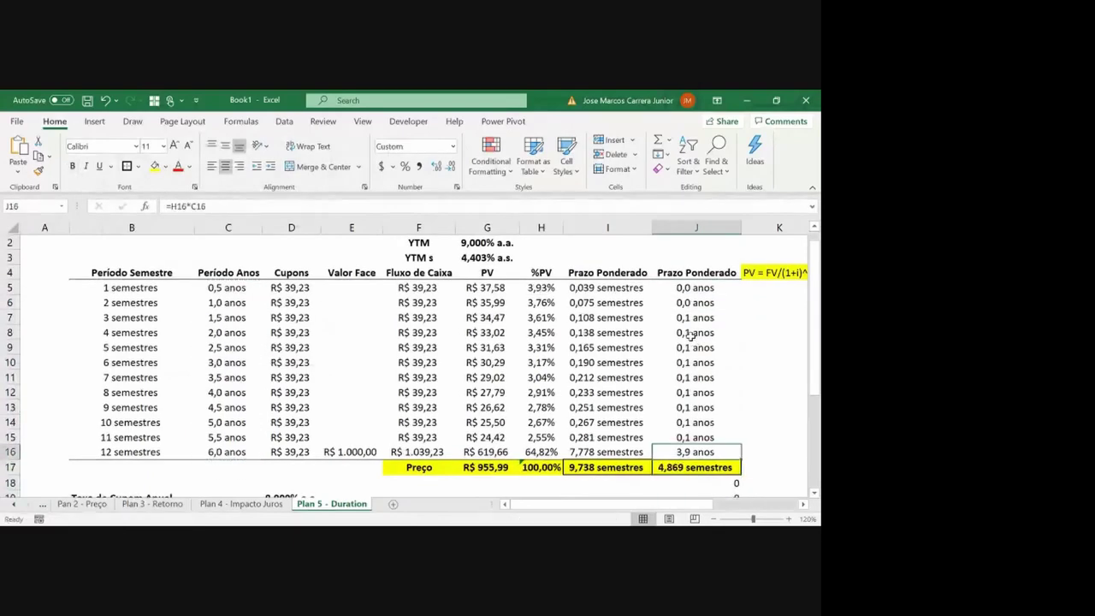
{"action": "left_click_drag", "start_coordinate": [695, 482], "coordinate": [695, 491]}
{"action": "key", "text": "ctrl+Up"}
{"action": "key", "text": "ctrl+Up"}
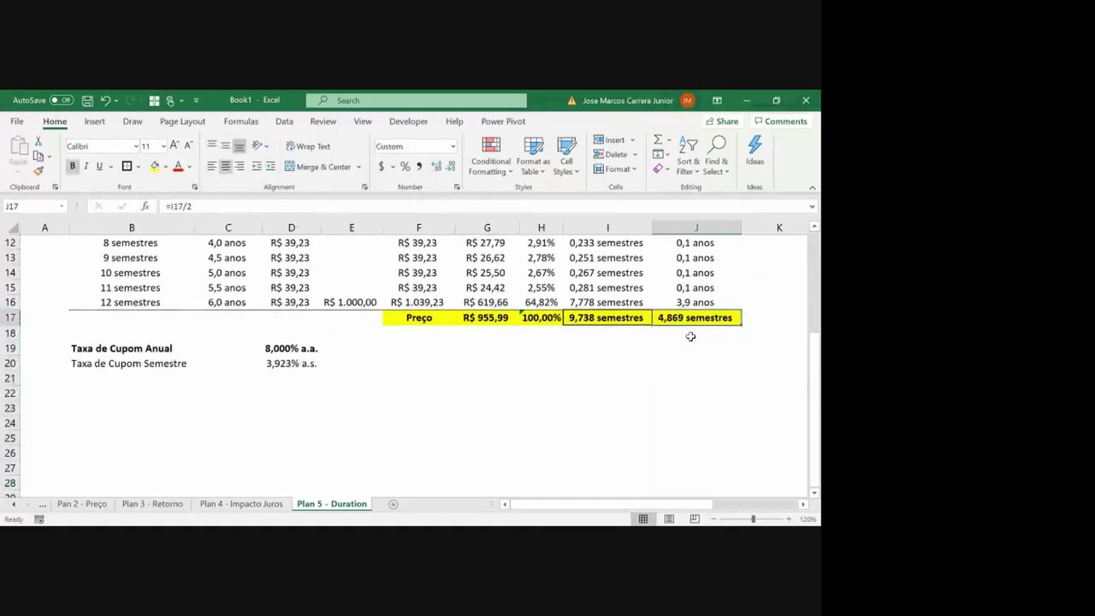
{"action": "key", "text": "Down"}
{"action": "key", "text": "ctrl+Down"}
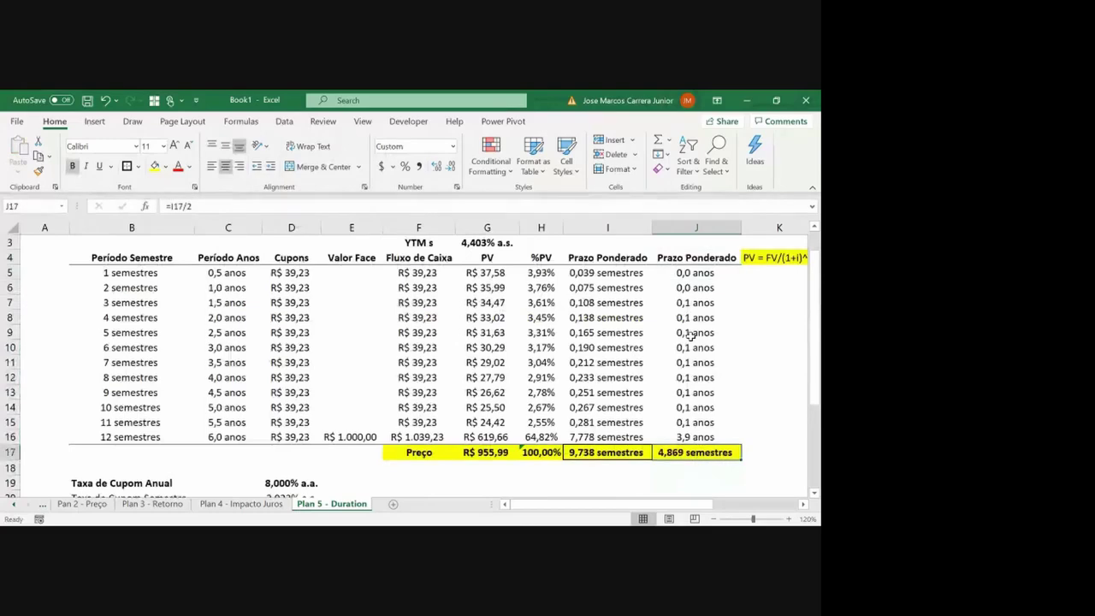
Apply the anos formatting of the weighted terms above to the total in J17
{"action": "key", "text": "Up"}
{"action": "key", "text": "F2"}
{"action": "key", "text": "Return"}
{"action": "key", "text": "Up"}
{"action": "key", "text": "ctrl+c"}
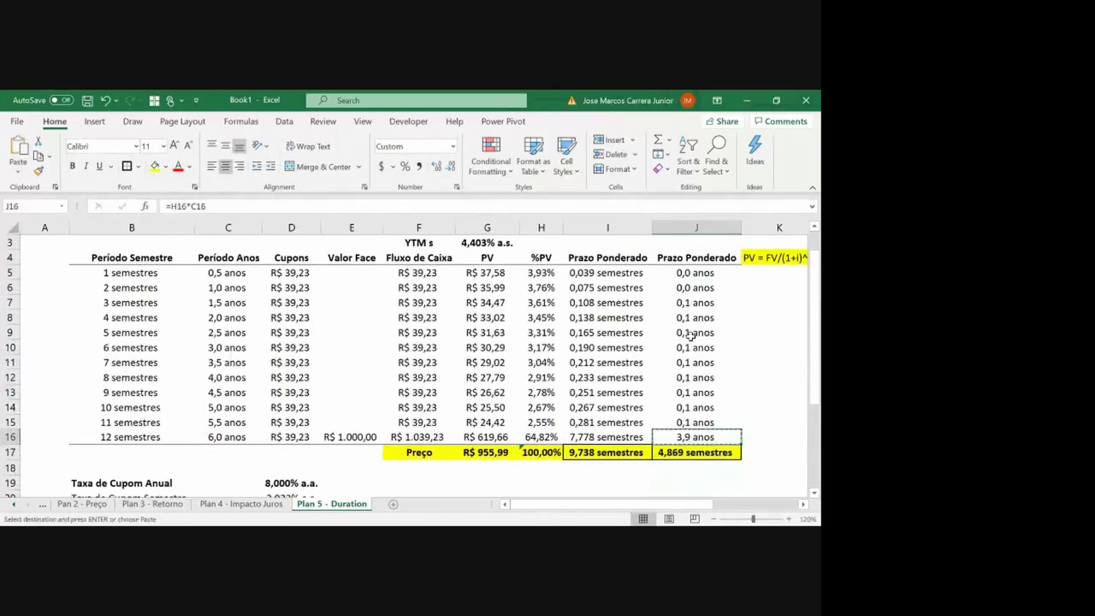
{"action": "key", "text": "Down"}
{"action": "key", "text": "ctrl+alt+v"}
{"action": "key", "text": "t"}
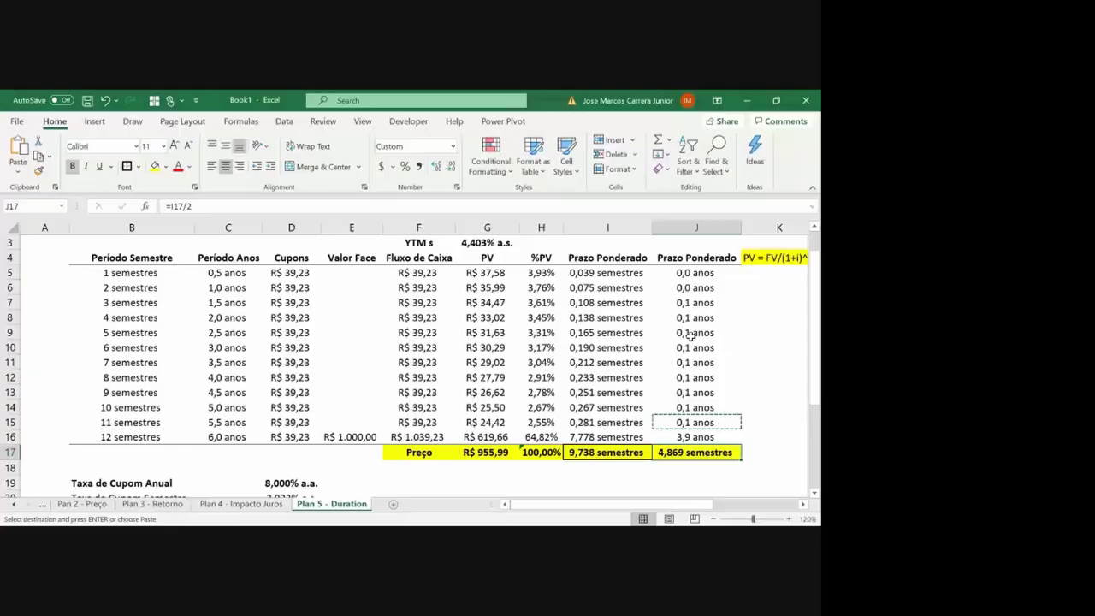
{"action": "key", "text": "Return"}
{"action": "scroll", "coordinate": [690, 336], "scroll_direction": "right", "scroll_amount": 1}
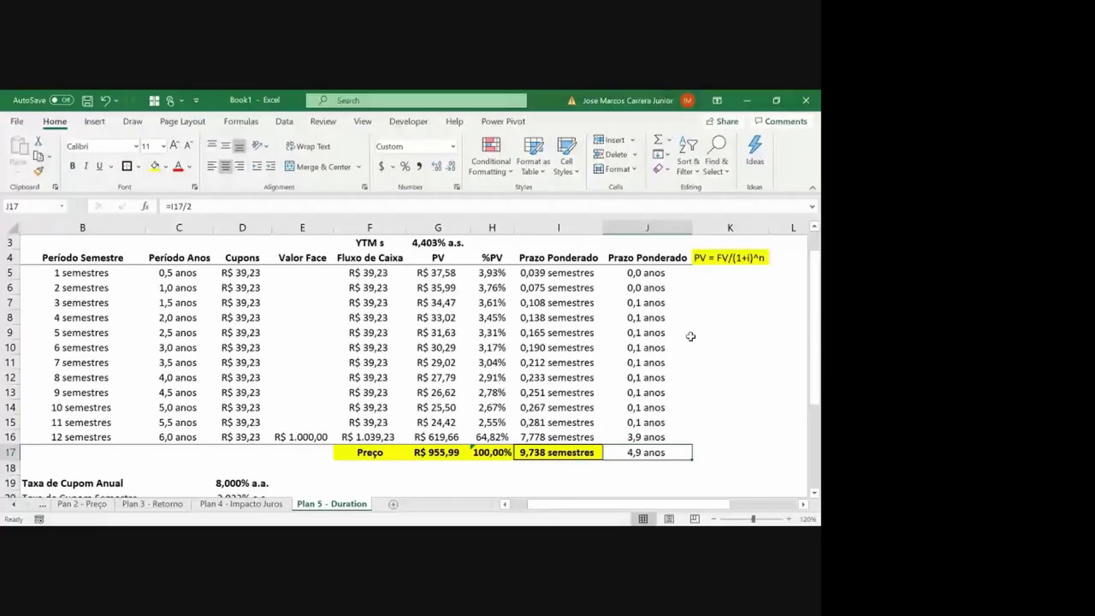
Show J5:J17 with two decimal places and give the J17 total a yellow fill and an outside border
{"action": "left_click_drag", "start_coordinate": [646, 272], "coordinate": [646, 452]}
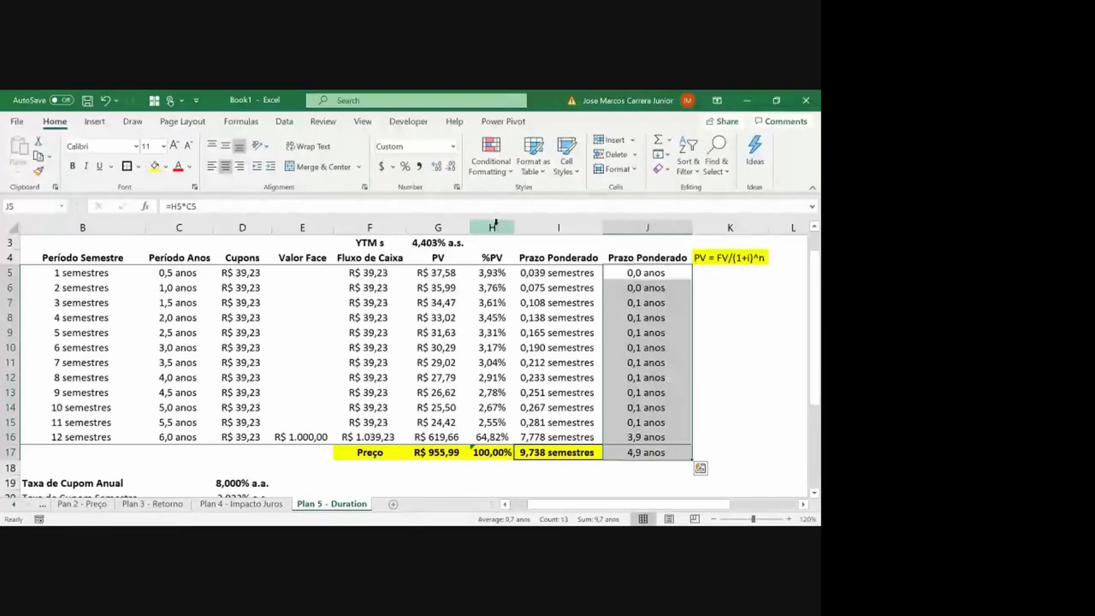
{"action": "key", "text": "ctrl+z"}
{"action": "key", "text": "ctrl+z"}
{"action": "key", "text": "ctrl+z"}
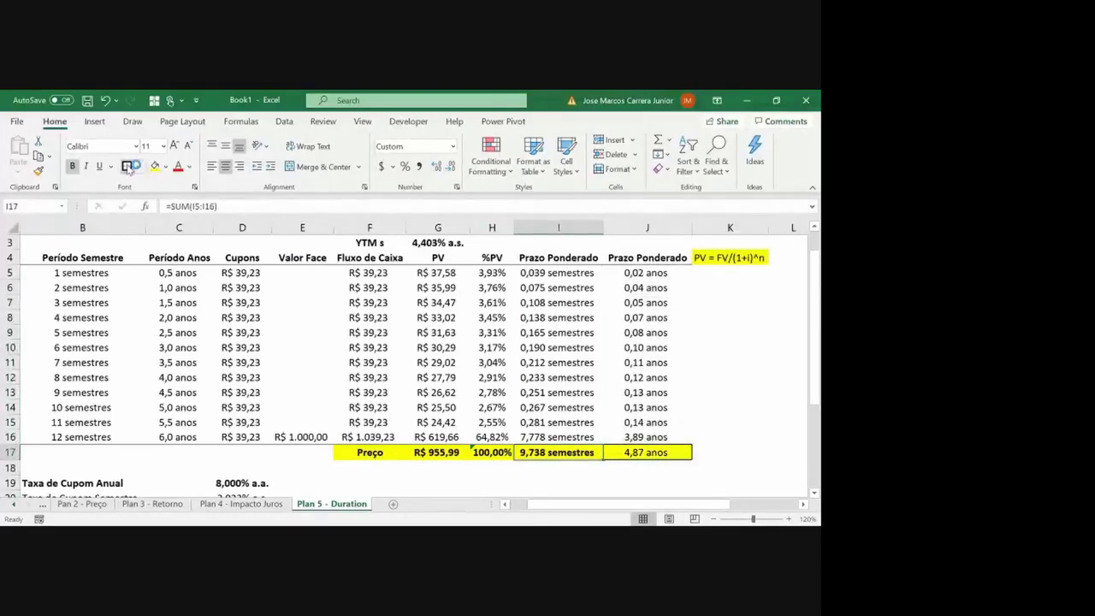
Make the total in J17 bold
{"action": "key", "text": "Right"}
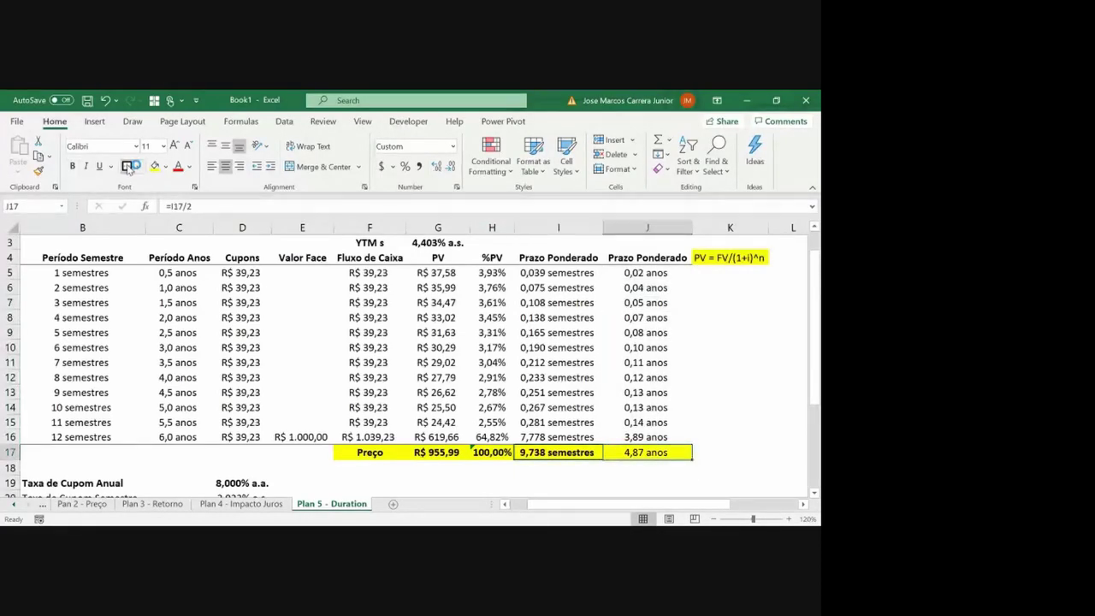
{"action": "left_click", "coordinate": [126, 167]}
{"action": "key", "text": "Left"}
{"action": "key", "text": "Left"}
{"action": "key", "text": "Left"}
{"action": "left_click", "coordinate": [126, 167]}
{"action": "key", "text": "Left"}
{"action": "key", "text": "Left"}
{"action": "key", "text": "Left"}
{"action": "key", "text": "Left"}
{"action": "key", "text": "Left"}
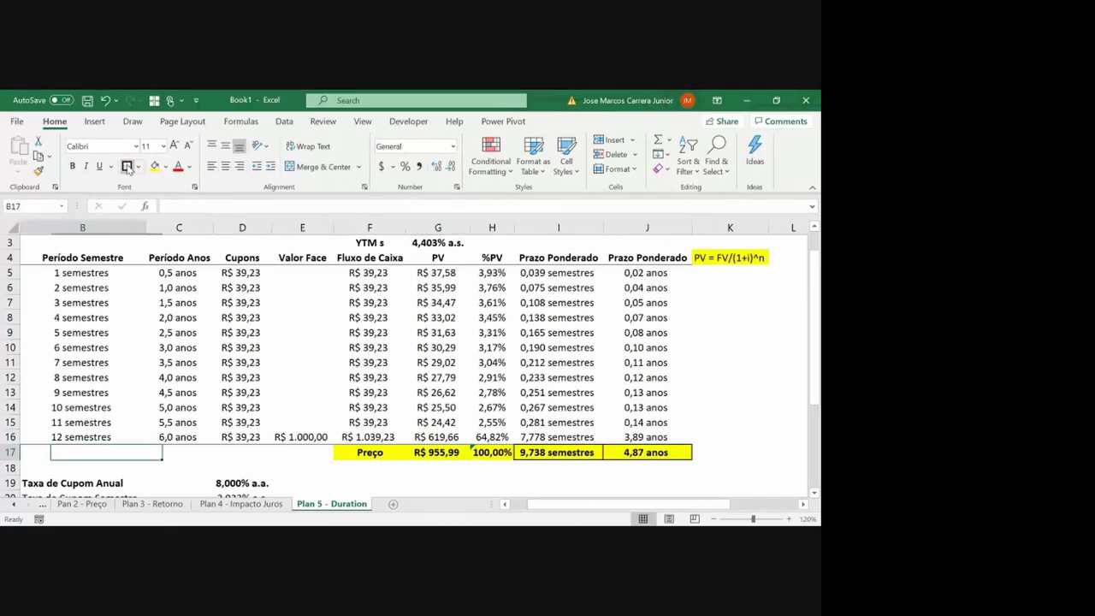
{"action": "key", "text": "Left"}
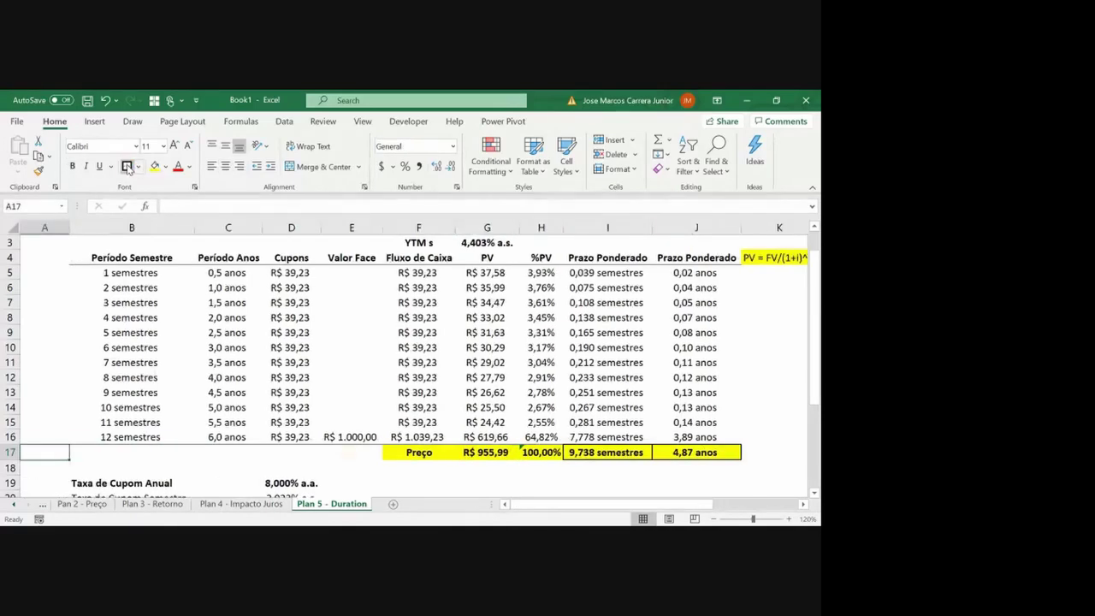
Examine the combined %PV weight of semesters 1 to 11 in H5:H15 and the weighted-term total in J17
{"action": "left_click", "coordinate": [127, 167]}
{"action": "left_click", "coordinate": [127, 167]}
{"action": "left_click", "coordinate": [541, 279]}
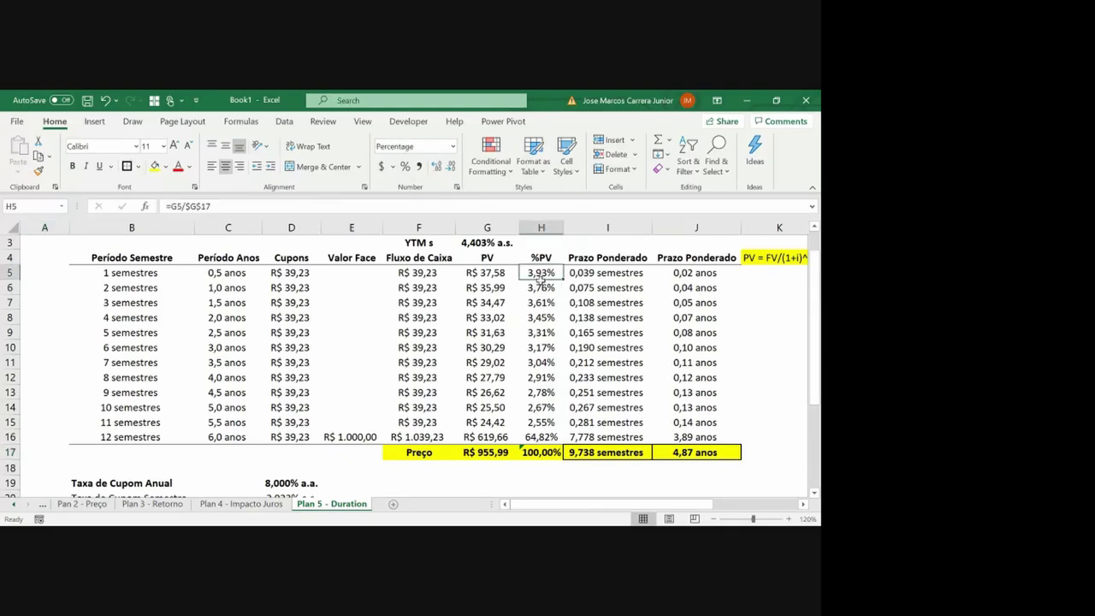
{"action": "left_click_drag", "start_coordinate": [541, 279], "coordinate": [541, 422]}
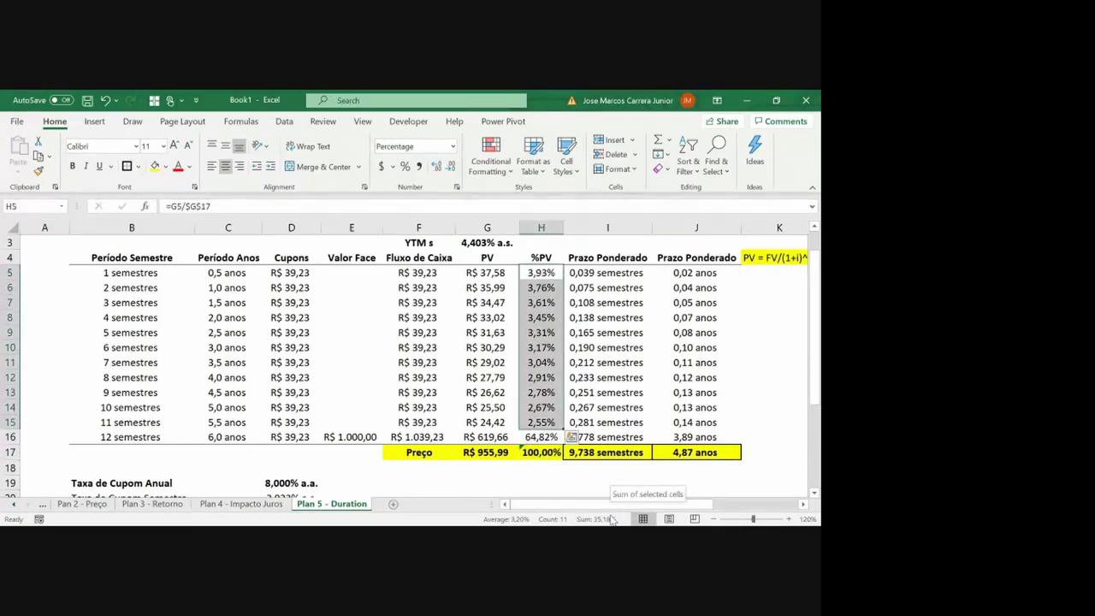
{"action": "left_click", "coordinate": [142, 436]}
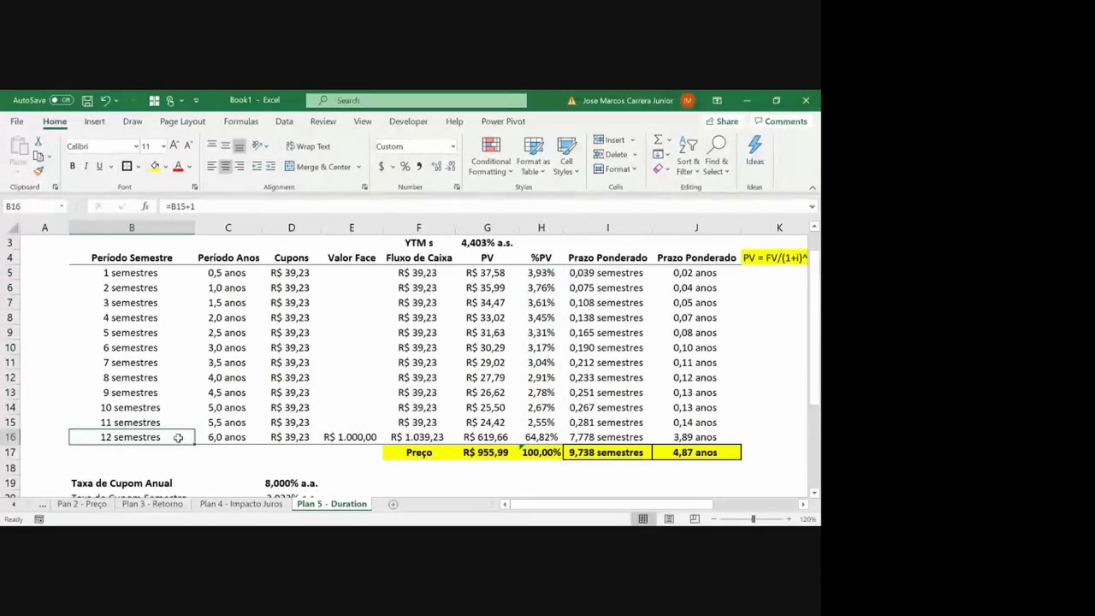
{"action": "left_click", "coordinate": [524, 302]}
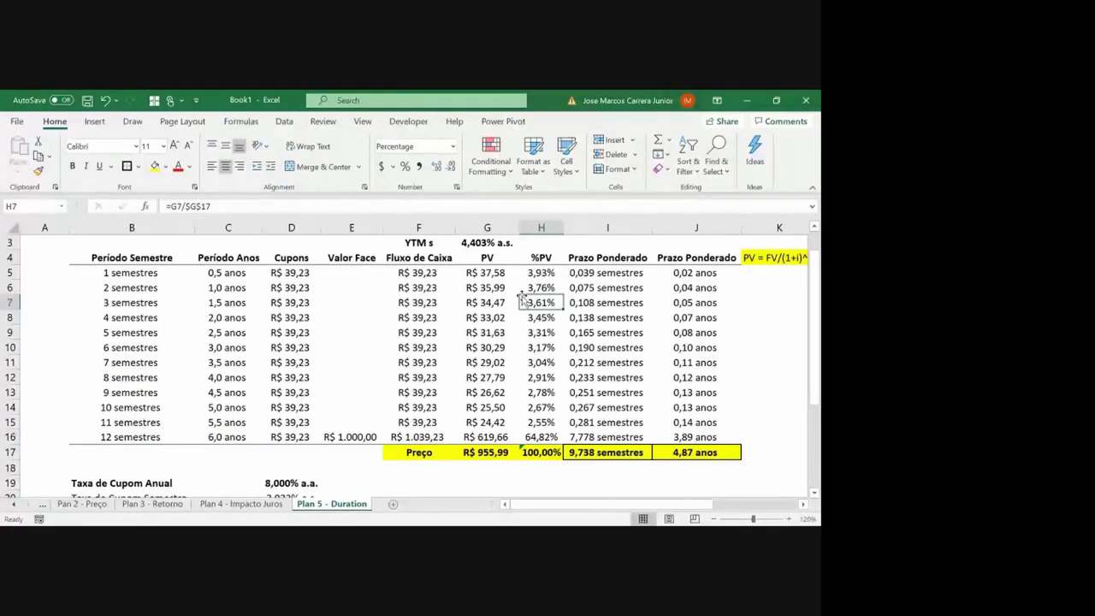
{"action": "left_click", "coordinate": [674, 395]}
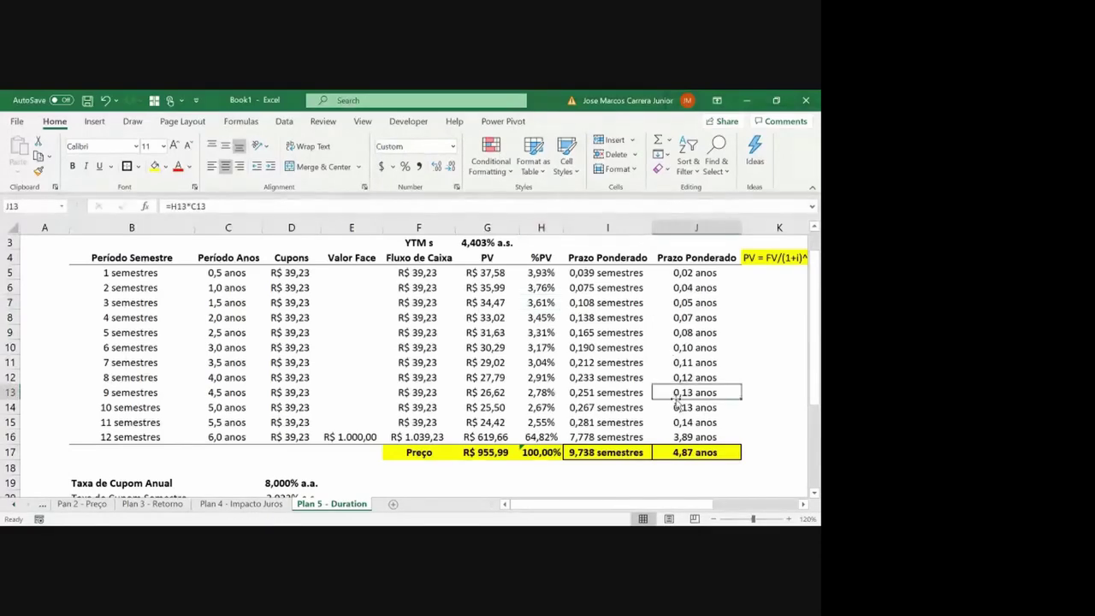
{"action": "key", "text": "Down"}
{"action": "key", "text": "Down"}
{"action": "key", "text": "Down"}
{"action": "key", "text": "Down"}
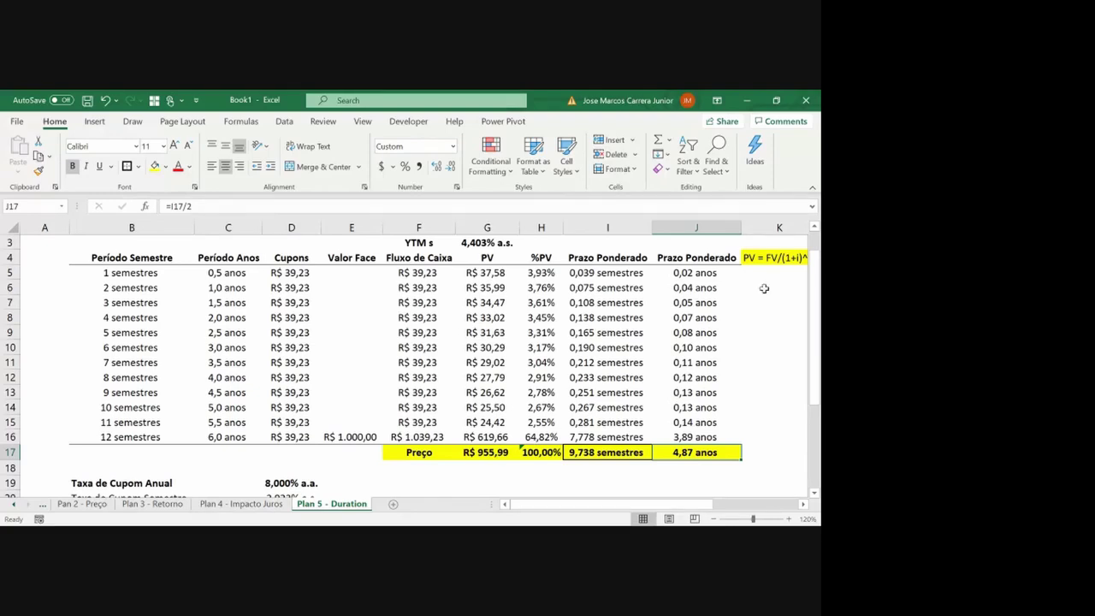
{"action": "left_click", "coordinate": [555, 269]}
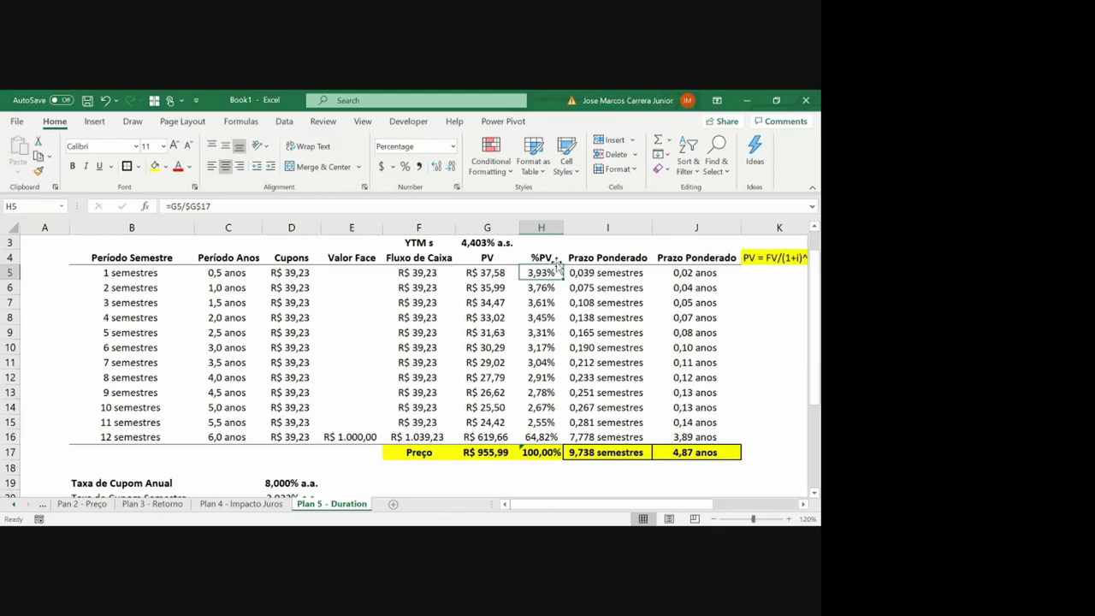
{"action": "left_click", "coordinate": [688, 451]}
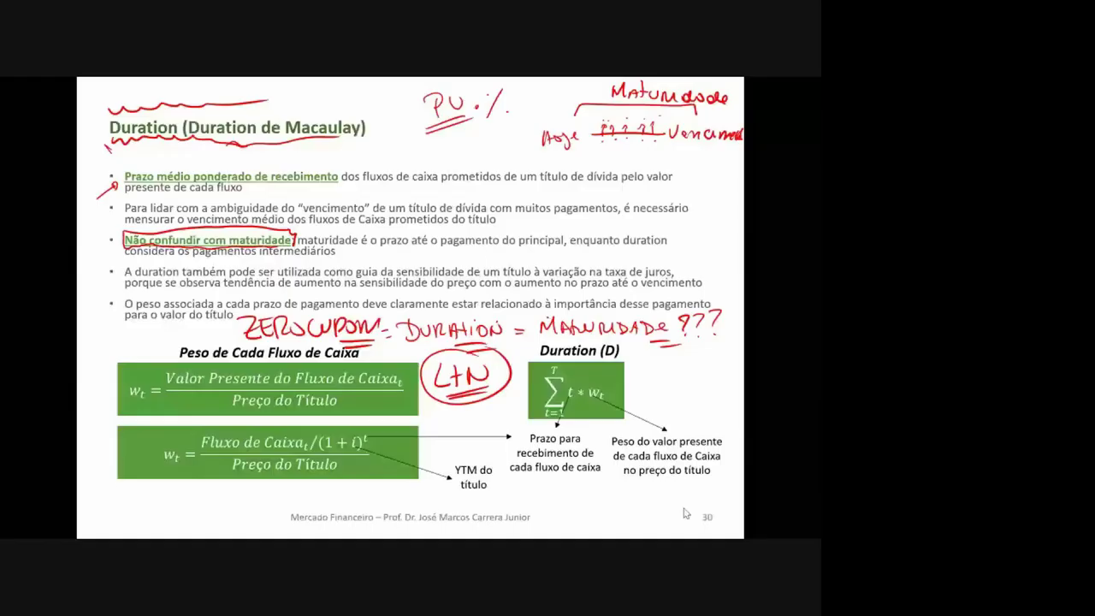
{"action": "key", "text": "Right"}
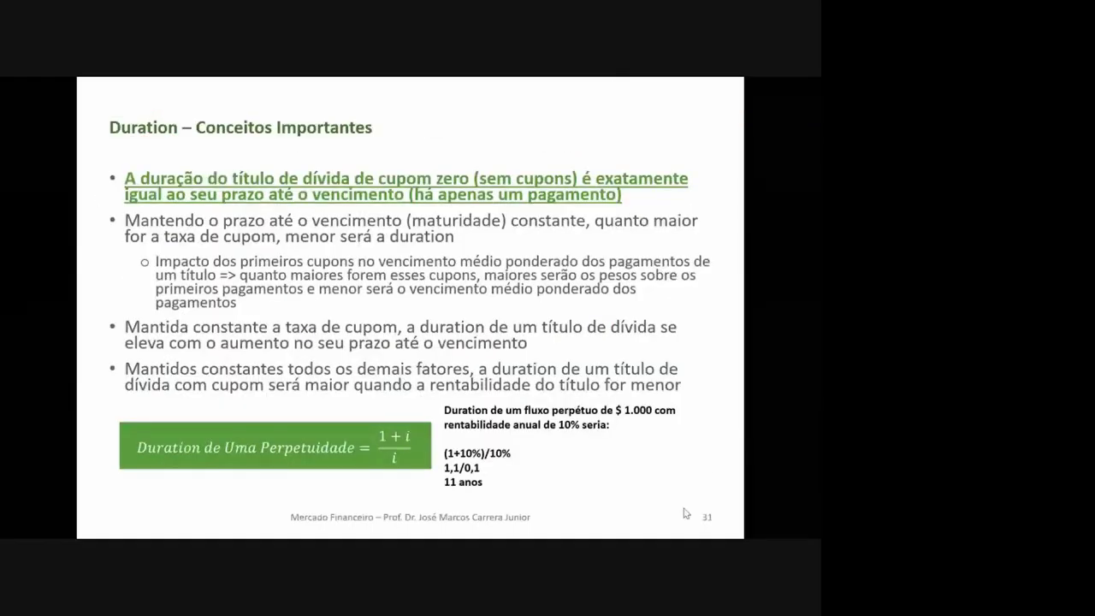
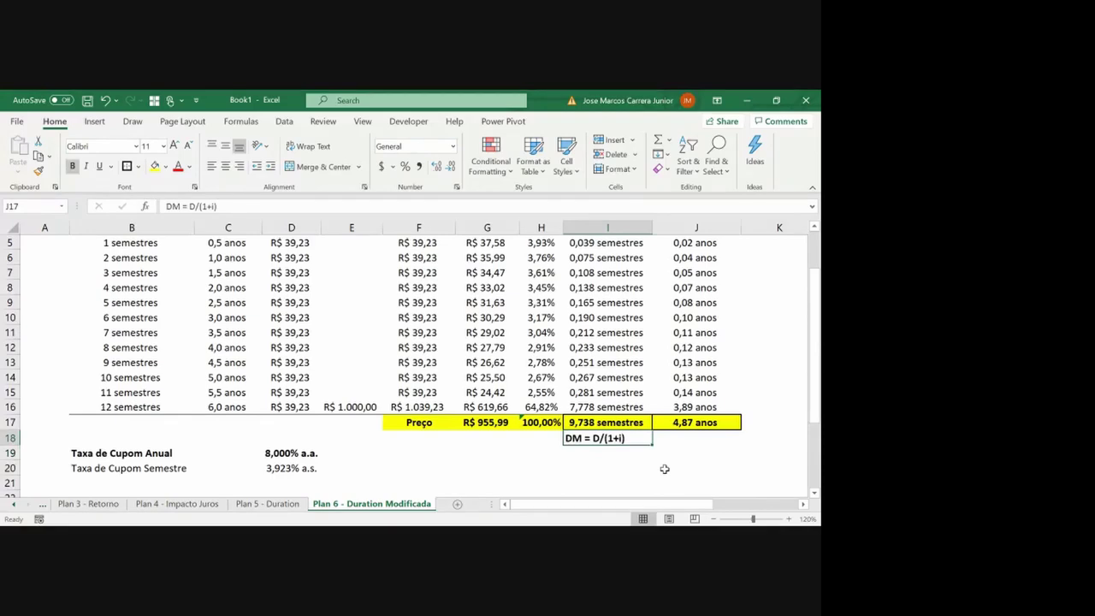
{"action": "key", "text": "Up"}
{"action": "key", "text": "ctrl+Up"}
{"action": "key", "text": "Down"}
{"action": "key", "text": "Down"}
{"action": "key", "text": "Down"}
{"action": "key", "text": "Down"}
{"action": "key", "text": "Down"}
{"action": "key", "text": "Down"}
{"action": "key", "text": "Down"}
{"action": "key", "text": "Down"}
{"action": "key", "text": "Down"}
{"action": "key", "text": "Down"}
{"action": "key", "text": "Down"}
{"action": "key", "text": "Down"}
{"action": "key", "text": "Down"}
{"action": "key", "text": "Down"}
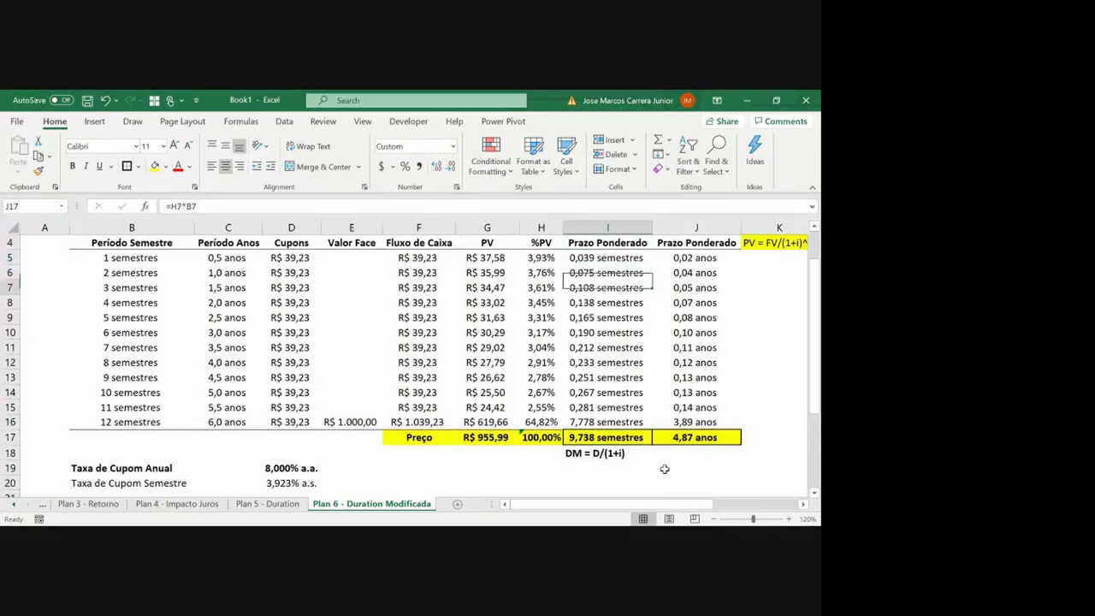
Calculate the modified duration in J18 with the formula =J17/(1+G2)
{"action": "key", "text": "Right"}
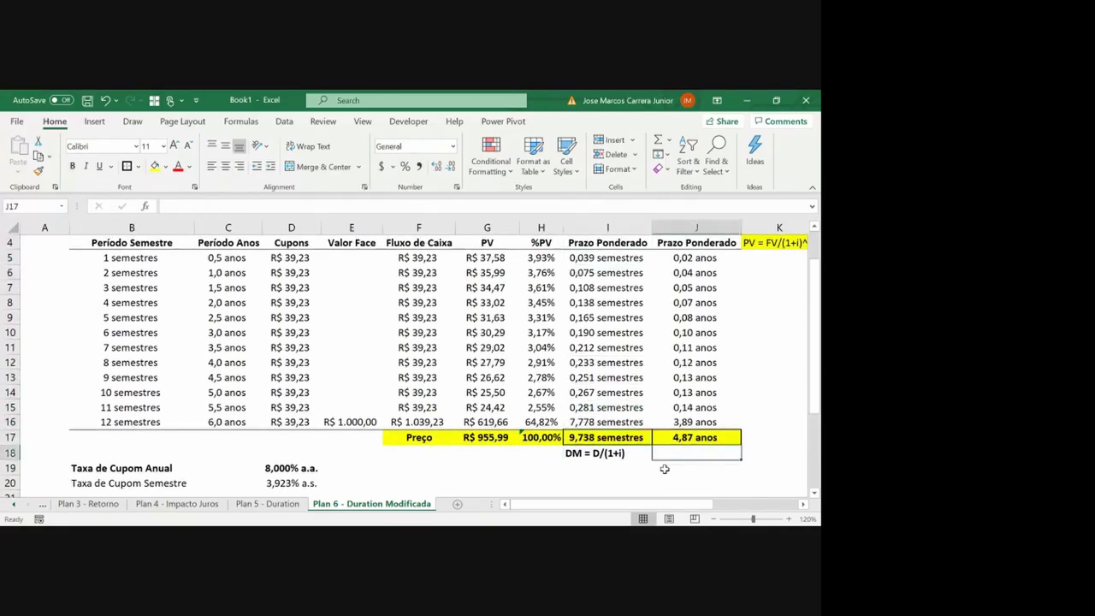
{"action": "type", "text": "="}
{"action": "key", "text": "Up"}
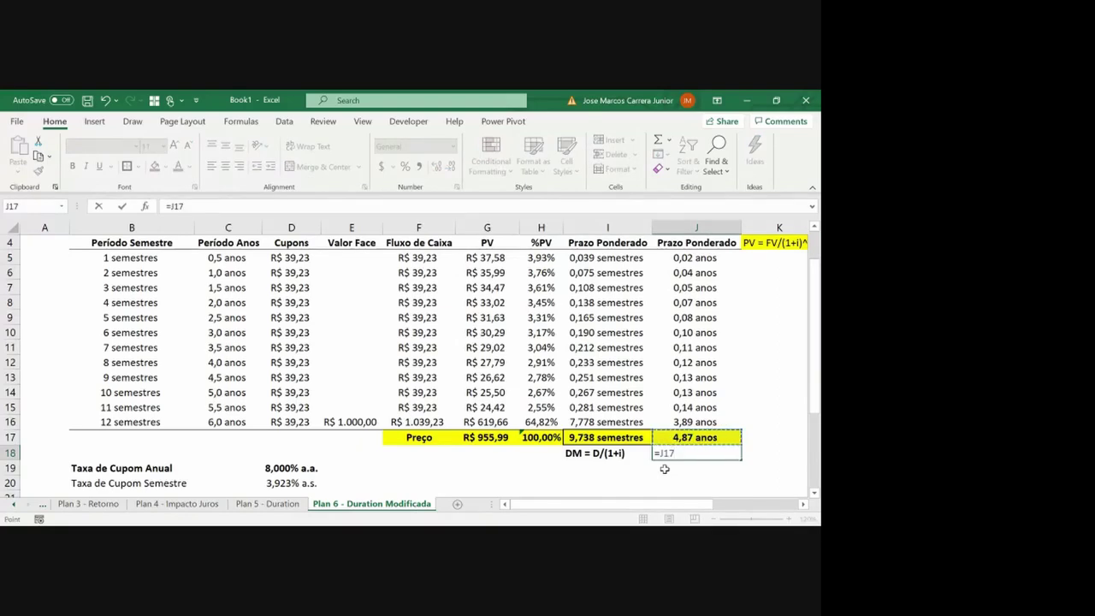
{"action": "type", "text": "/(1+"}
{"action": "key", "text": "Up"}
{"action": "key", "text": "Up"}
{"action": "key", "text": "Up"}
{"action": "key", "text": "Up"}
{"action": "key", "text": "Up"}
{"action": "key", "text": "Up"}
{"action": "key", "text": "Up"}
{"action": "key", "text": "Up"}
{"action": "key", "text": "Up"}
{"action": "key", "text": "Up"}
{"action": "key", "text": "Up"}
{"action": "key", "text": "Up"}
{"action": "key", "text": "Up"}
{"action": "key", "text": "Up"}
{"action": "key", "text": "Up"}
{"action": "key", "text": "Up"}
{"action": "key", "text": "Up"}
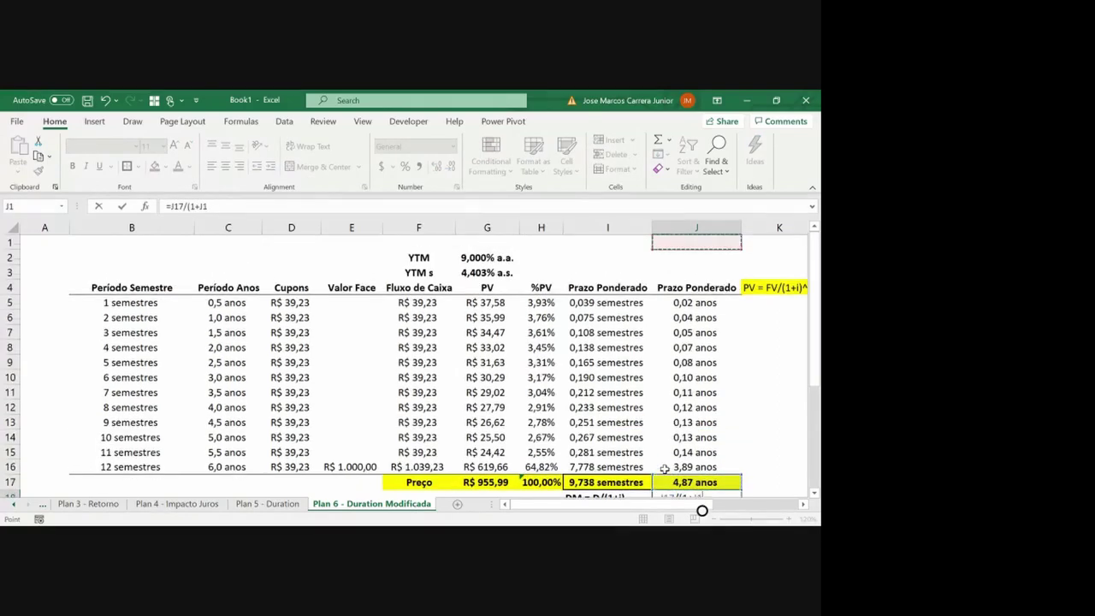
{"action": "key", "text": "Down"}
{"action": "key", "text": "Left"}
{"action": "key", "text": "Left"}
{"action": "key", "text": "Left"}
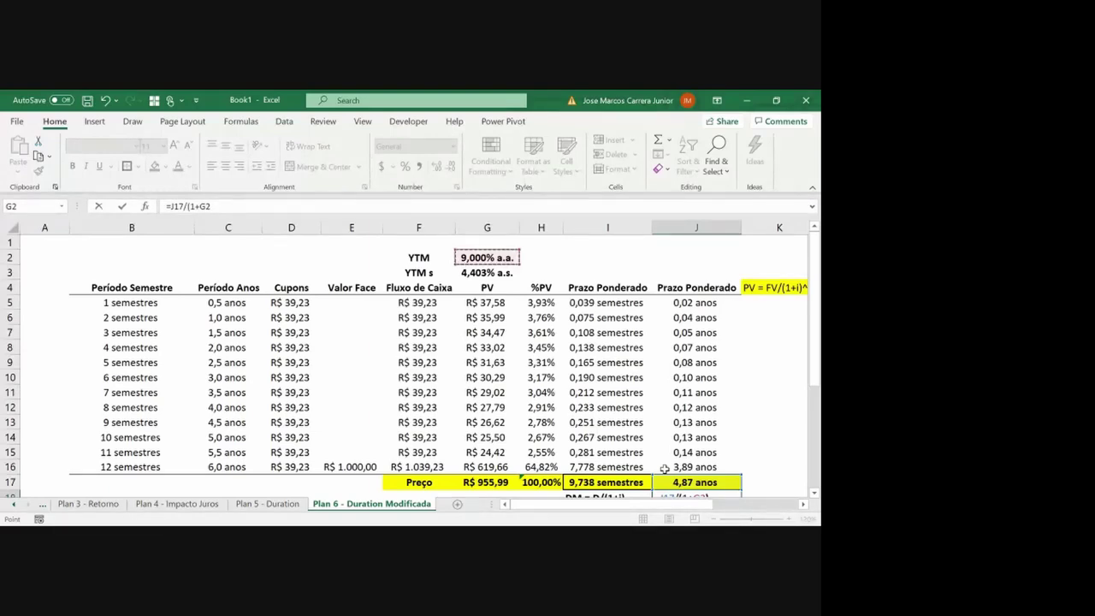
{"action": "type", "text": ")"}
{"action": "key", "text": "ctrl+Return"}
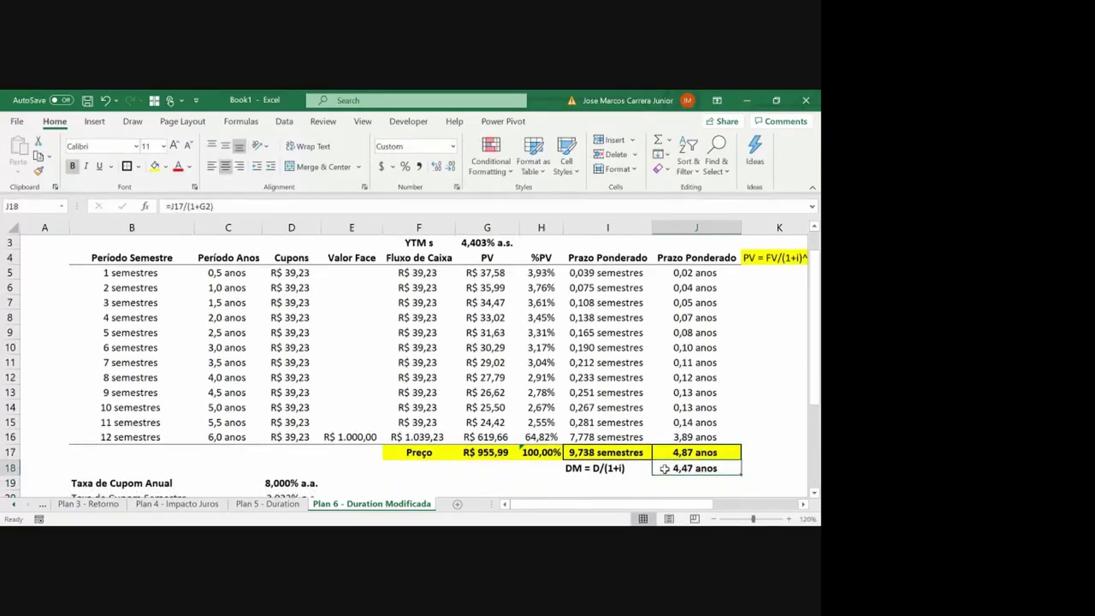
Format J18 as a plain number with two decimals and no anos suffix, using the custom code #.##0,00_);(#.##0,00)
{"action": "right_click", "coordinate": [679, 472]}
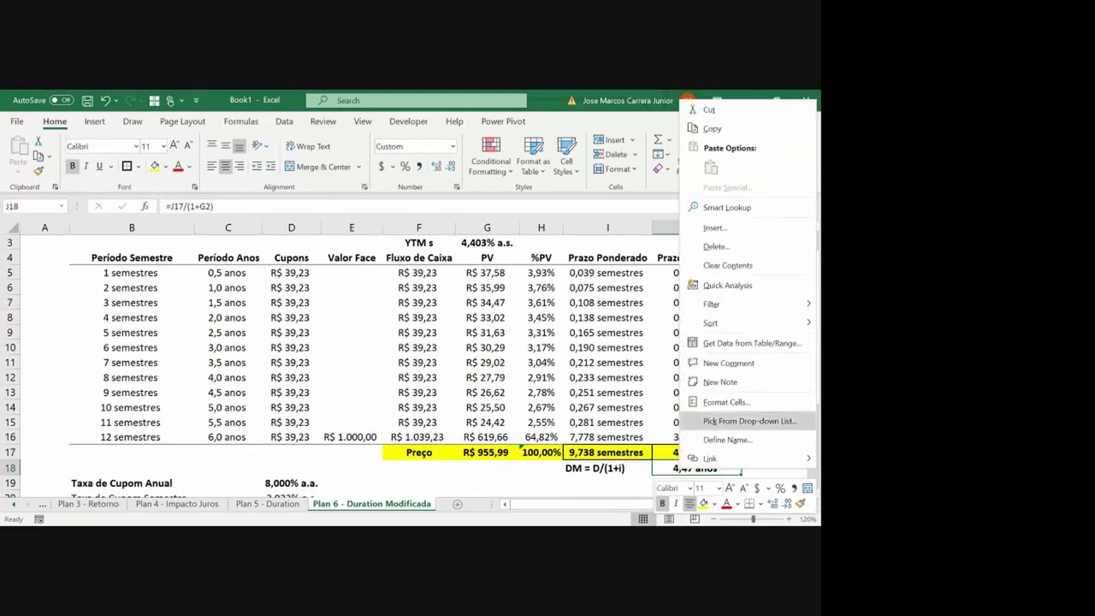
{"action": "left_click", "coordinate": [725, 401]}
{"action": "left_click", "coordinate": [508, 262]}
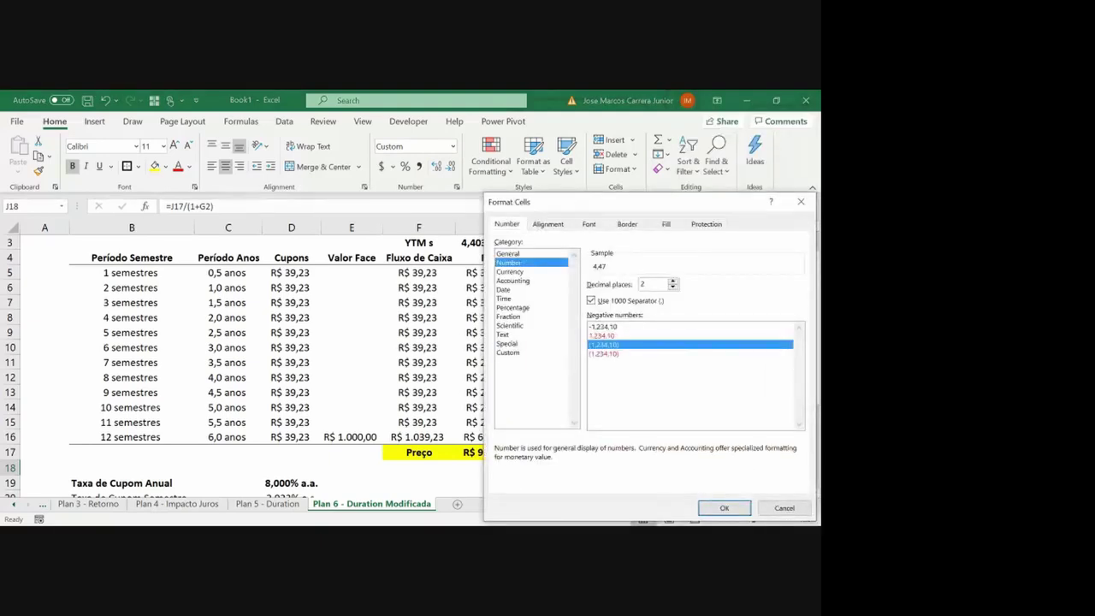
{"action": "left_click", "coordinate": [508, 352]}
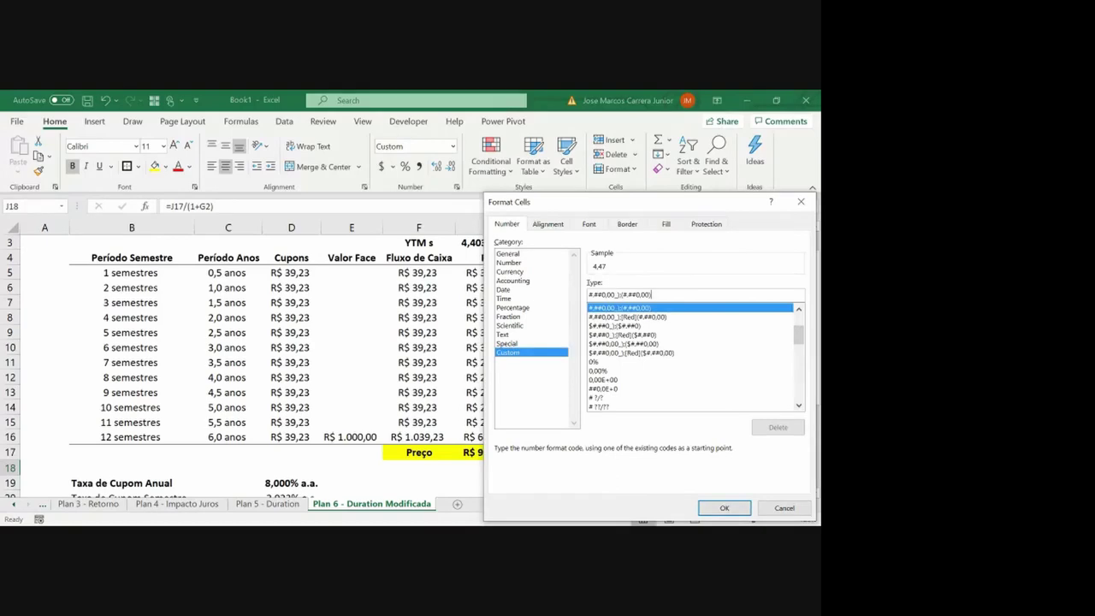
{"action": "key", "text": "Return"}
{"action": "key", "text": "Left"}
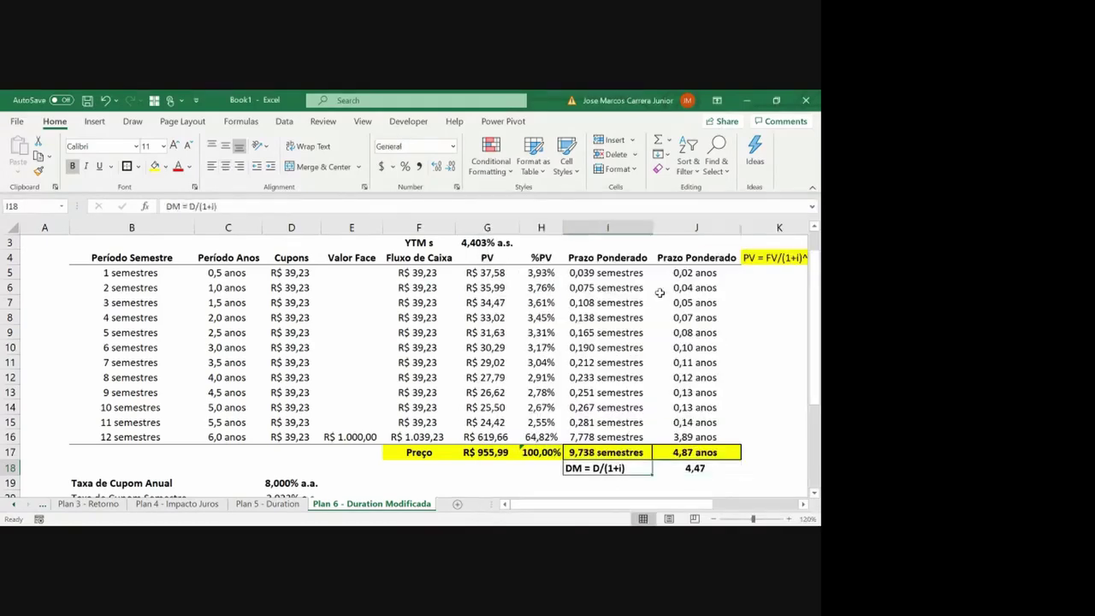
{"action": "key", "text": "Right"}
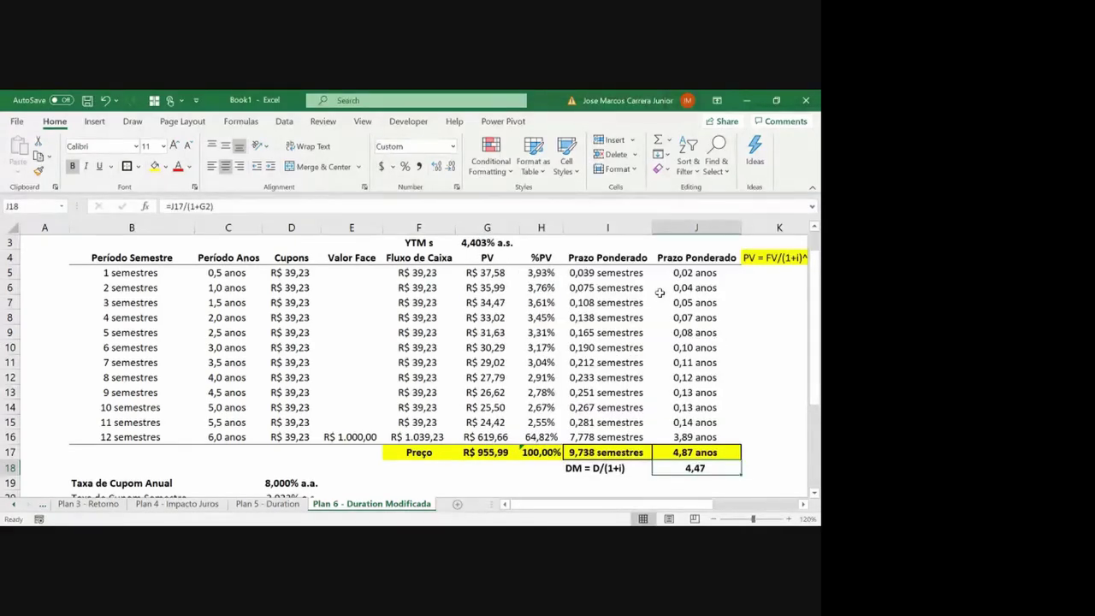
Enter the label Preço Inicial in F18
{"action": "key", "text": "Left"}
{"action": "key", "text": "Left"}
{"action": "key", "text": "Left"}
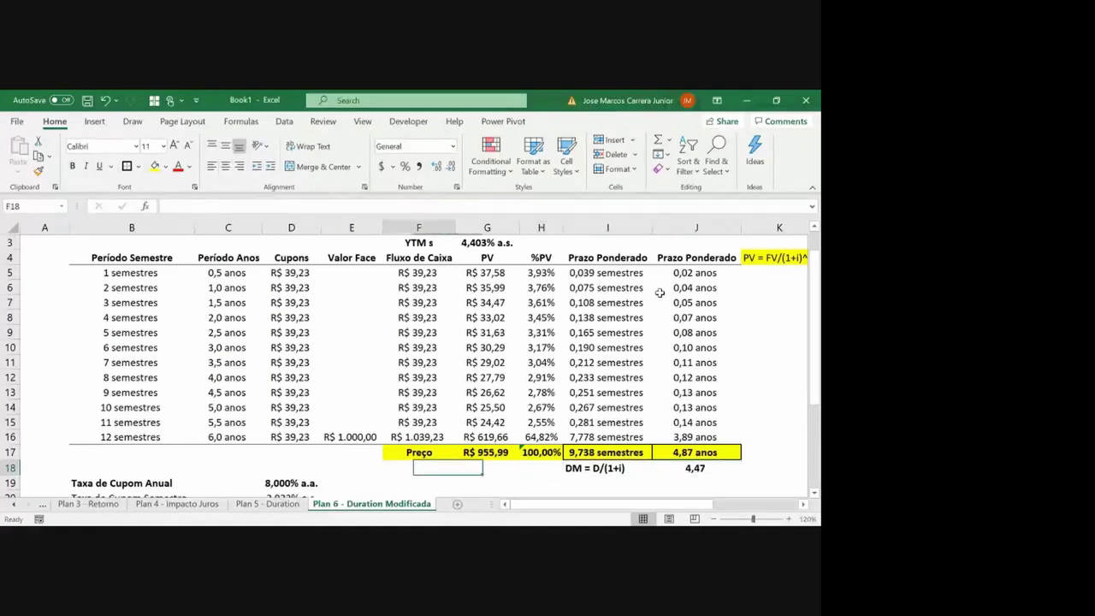
{"action": "type", "text": "Preço"}
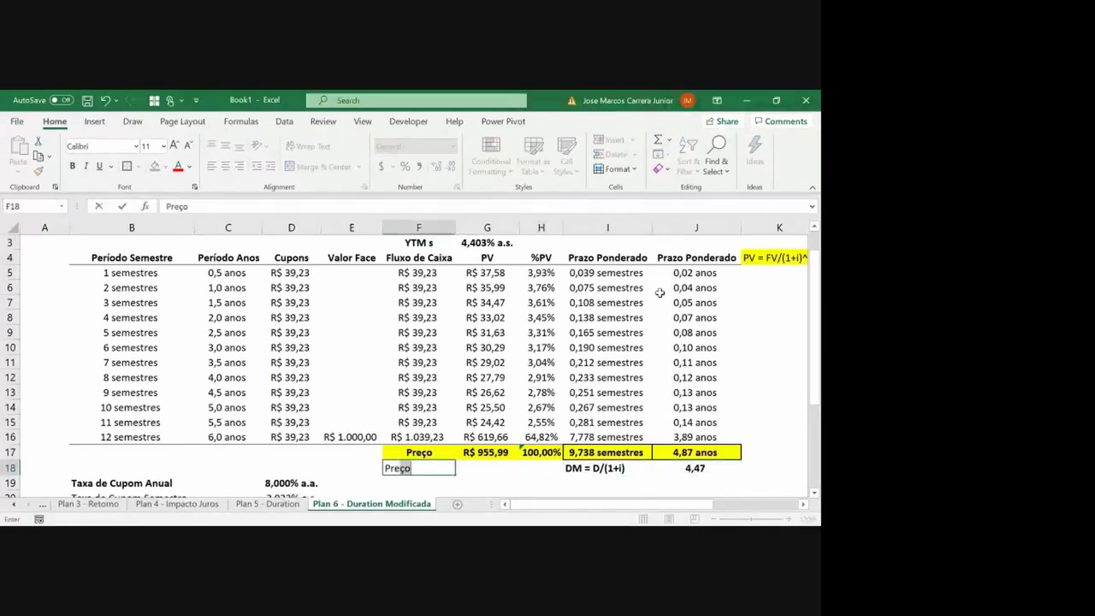
{"action": "type", "text": " Inicial"}
{"action": "key", "text": "Tab"}
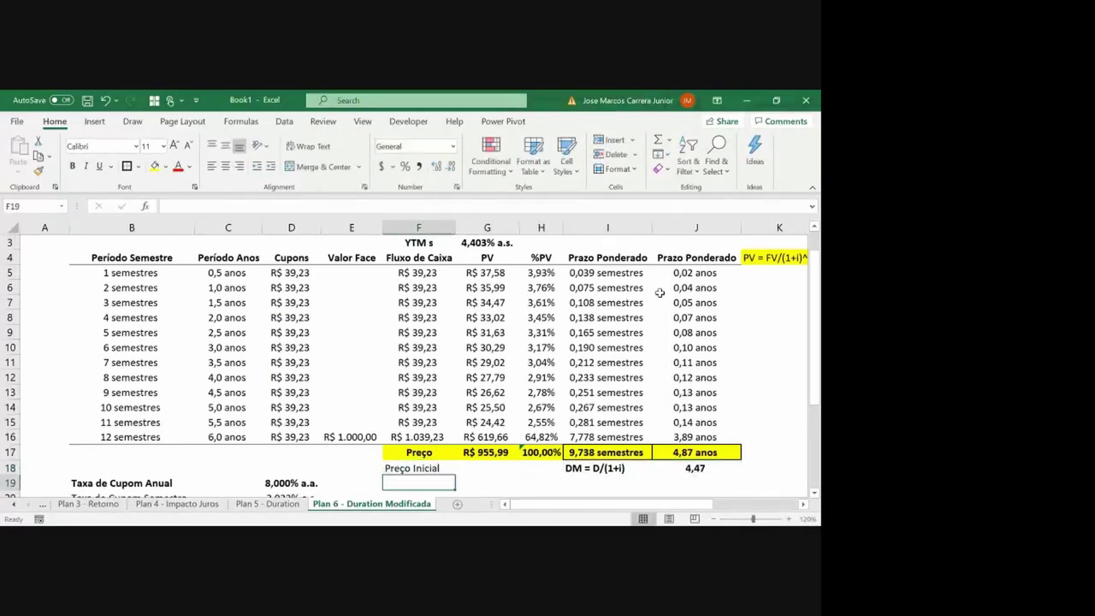
Copy the bond price from G17 into G18 as a value only
{"action": "key", "text": "Up"}
{"action": "key", "text": "ctrl+c"}
{"action": "key", "text": "Down"}
{"action": "key", "text": "alt"}
{"action": "key", "text": "h"}
{"action": "key", "text": "v"}
{"action": "key", "text": "s"}
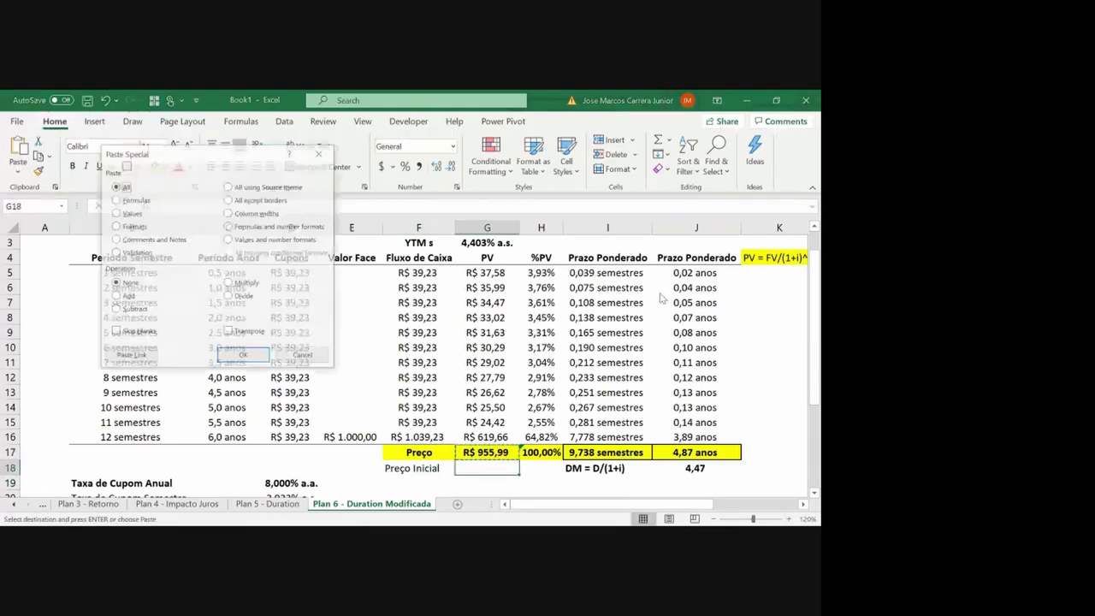
{"action": "key", "text": "v"}
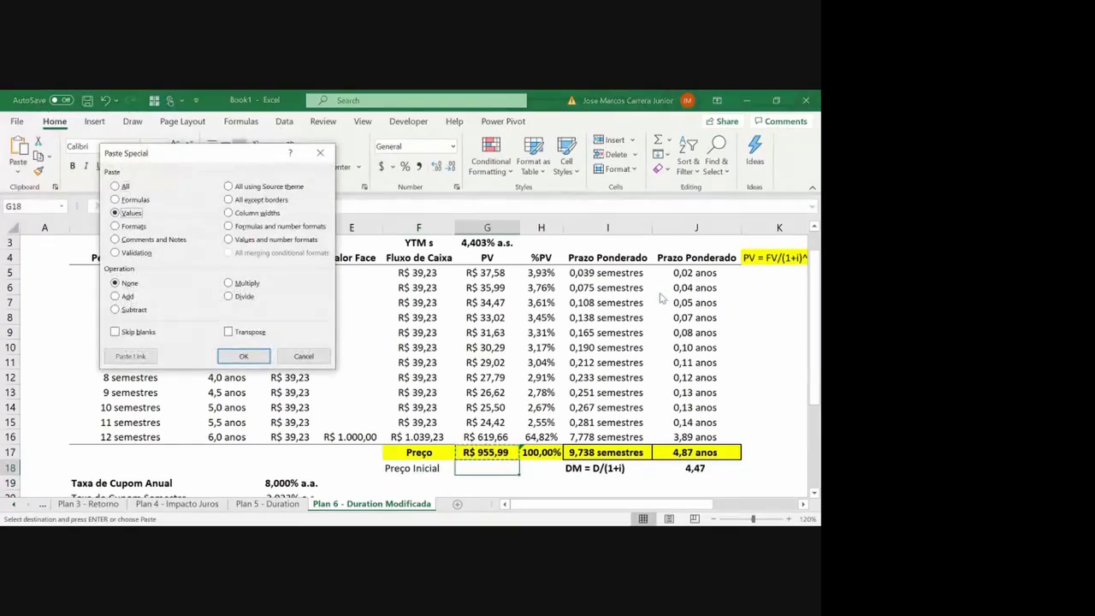
{"action": "key", "text": "Return"}
Apply the R$ currency formatting of G15 to the initial price in G18
{"action": "key", "text": "Up"}
{"action": "key", "text": "Up"}
{"action": "key", "text": "Up"}
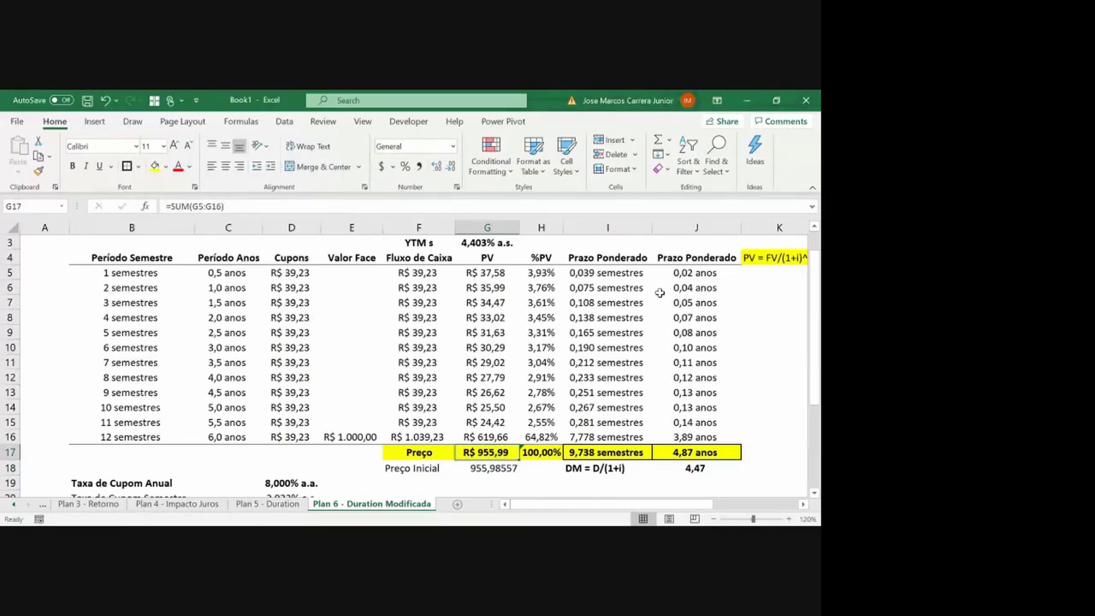
{"action": "key", "text": "ctrl+c"}
{"action": "key", "text": "Down"}
{"action": "key", "text": "Down"}
{"action": "key", "text": "Down"}
{"action": "key", "text": "h"}
{"action": "key", "text": "v"}
{"action": "key", "text": "s"}
{"action": "key", "text": "t"}
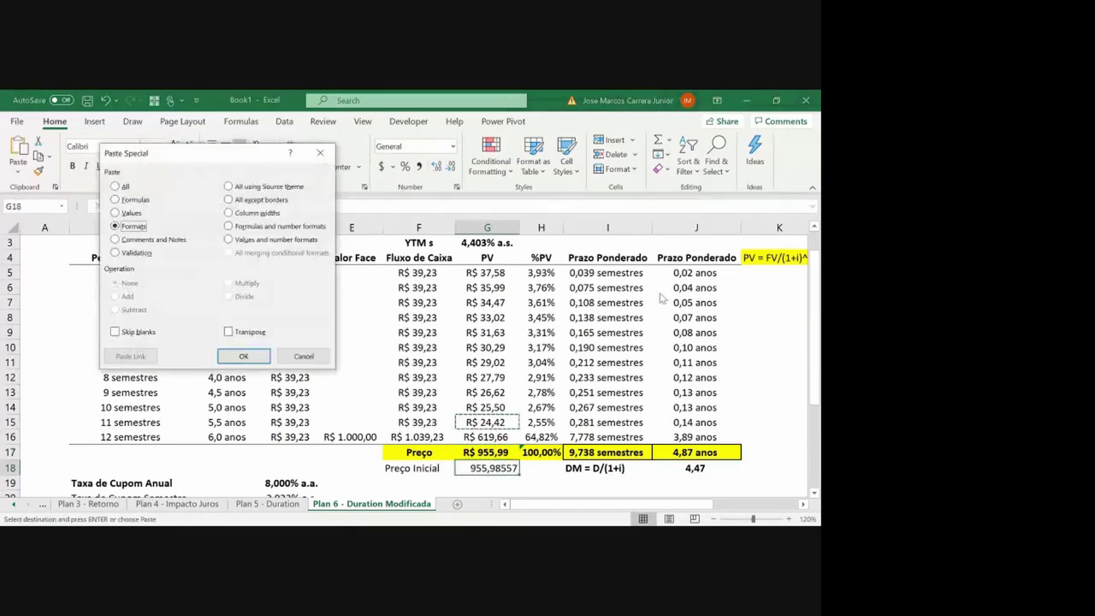
{"action": "key", "text": "Return"}
{"action": "key", "text": "Escape"}
Enter the label Var. Preço in F19
{"action": "key", "text": "Left"}
{"action": "key", "text": "shift+Right"}
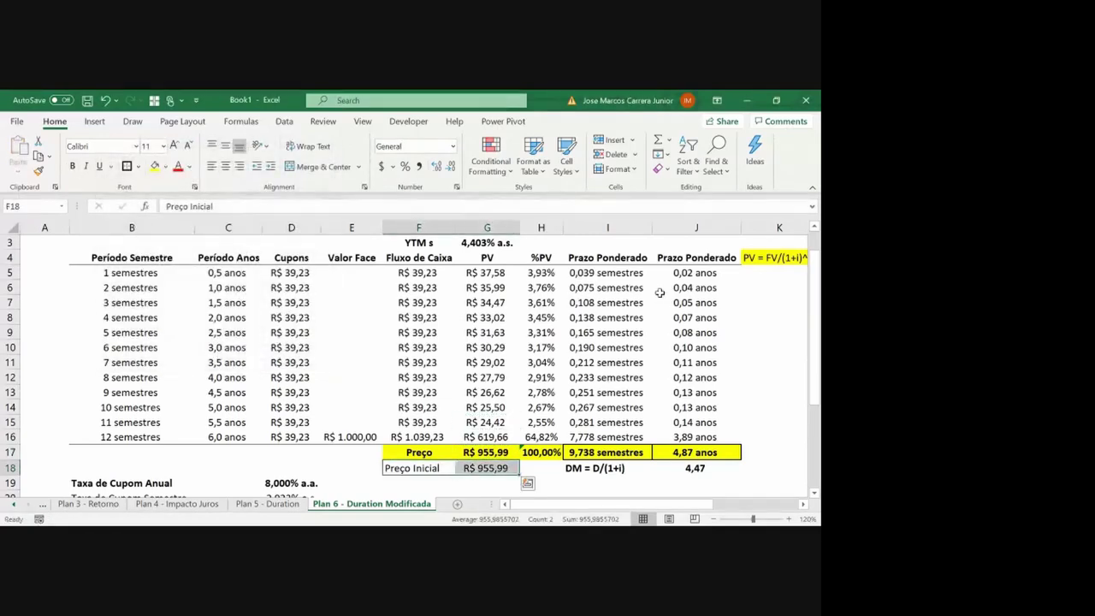
{"action": "key", "text": "Down"}
{"action": "type", "text": "Var. Preço"}
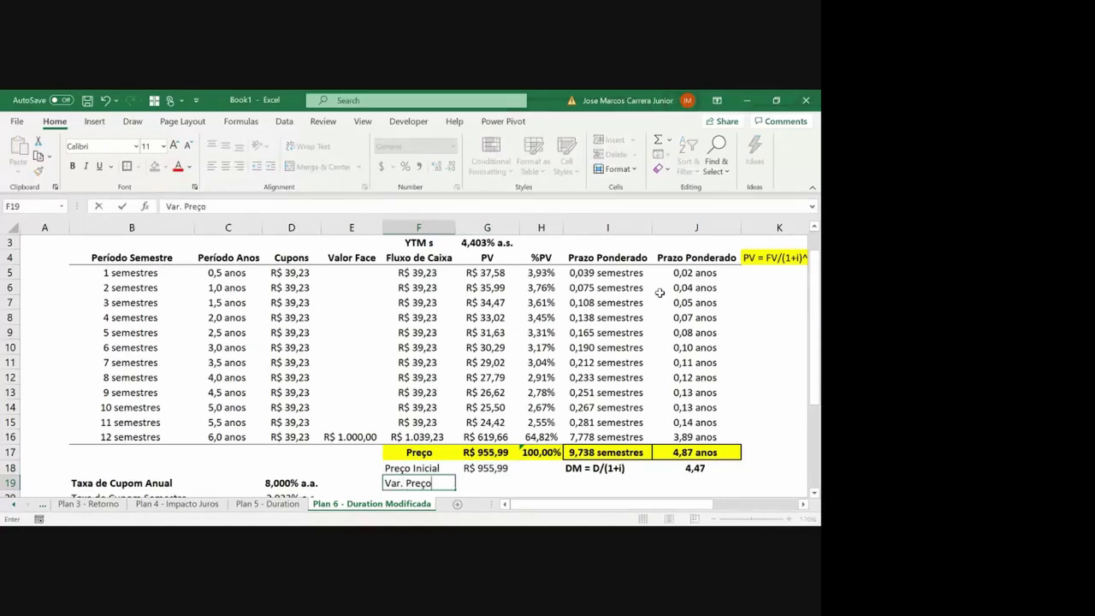
{"action": "key", "text": "Tab"}
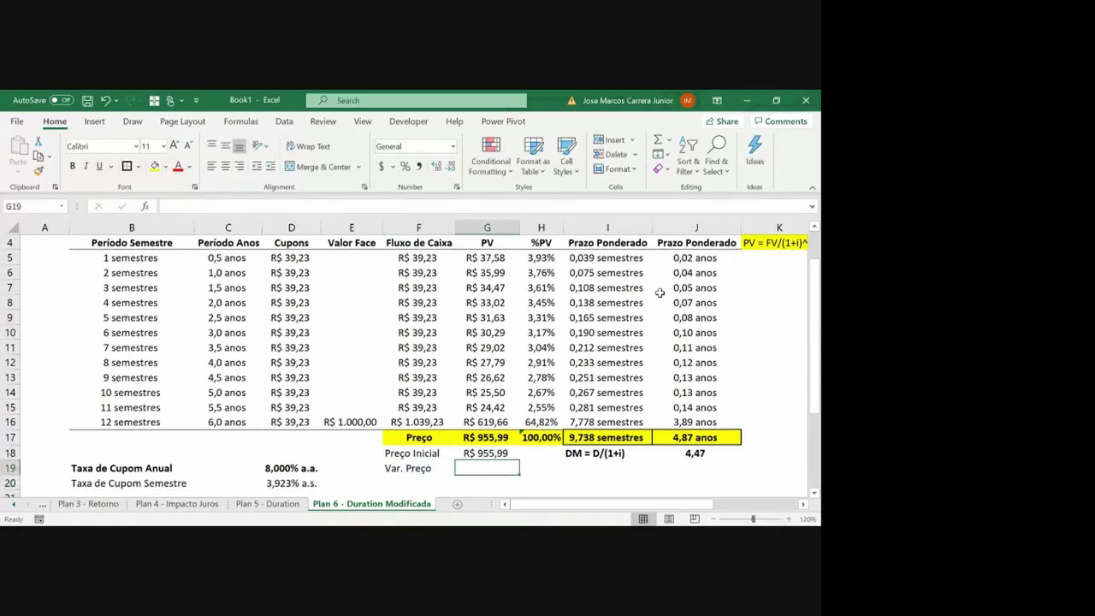
Center the initial price and price variation cells F18:G19 horizontally
{"action": "key", "text": "Up"}
{"action": "key", "text": "Left"}
{"action": "key", "text": "shift+Down"}
{"action": "key", "text": "shift+Right"}
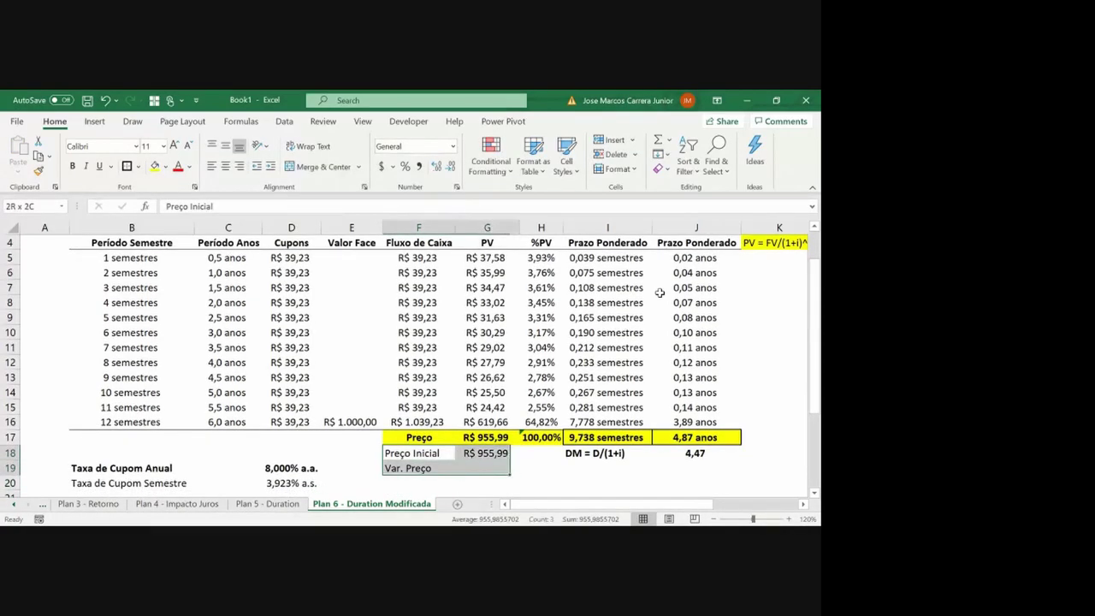
{"action": "left_click", "coordinate": [225, 166]}
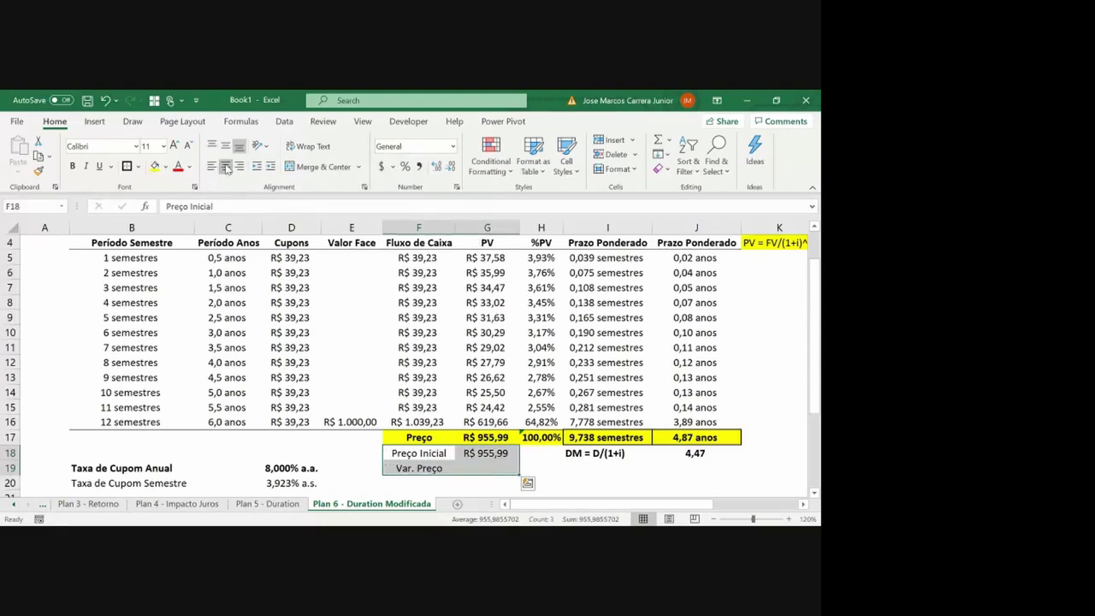
{"action": "key", "text": "Right"}
{"action": "key", "text": "Down"}
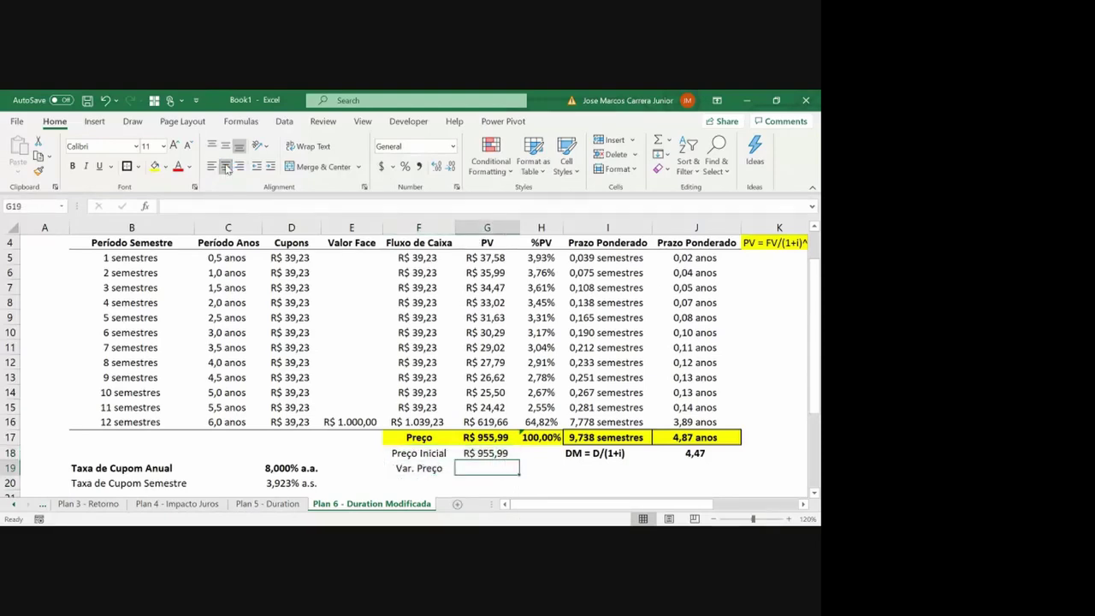
{"action": "type", "text": "="}
{"action": "key", "text": "Up"}
{"action": "type", "text": "/"}
{"action": "key", "text": "Up"}
{"action": "key", "text": "Up"}
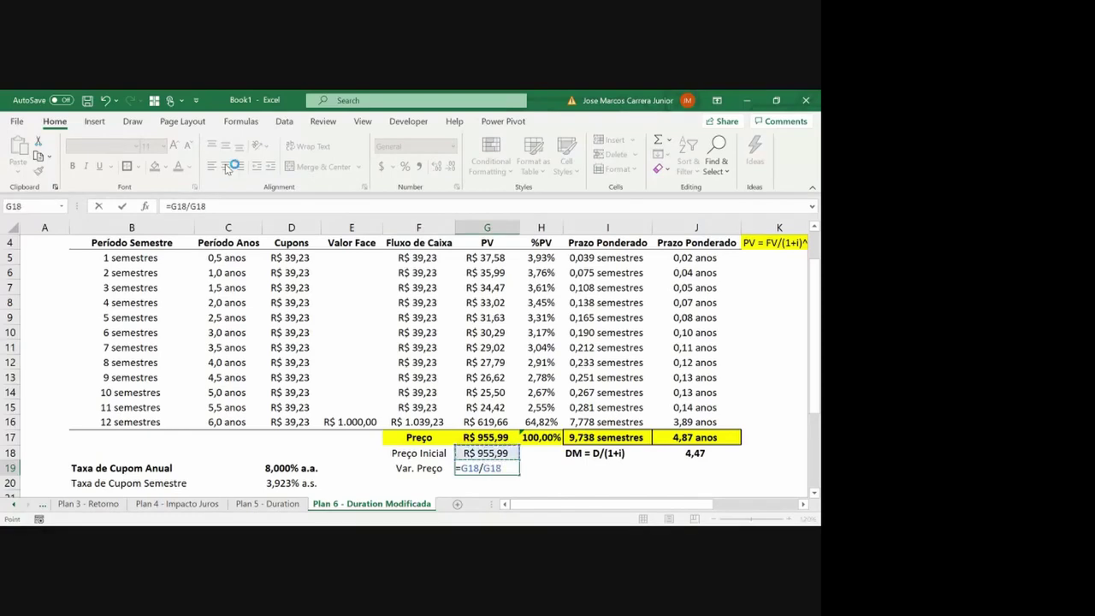
{"action": "type", "text": "-"}
{"action": "key", "text": "BackSpace"}
{"action": "key", "text": "Escape"}
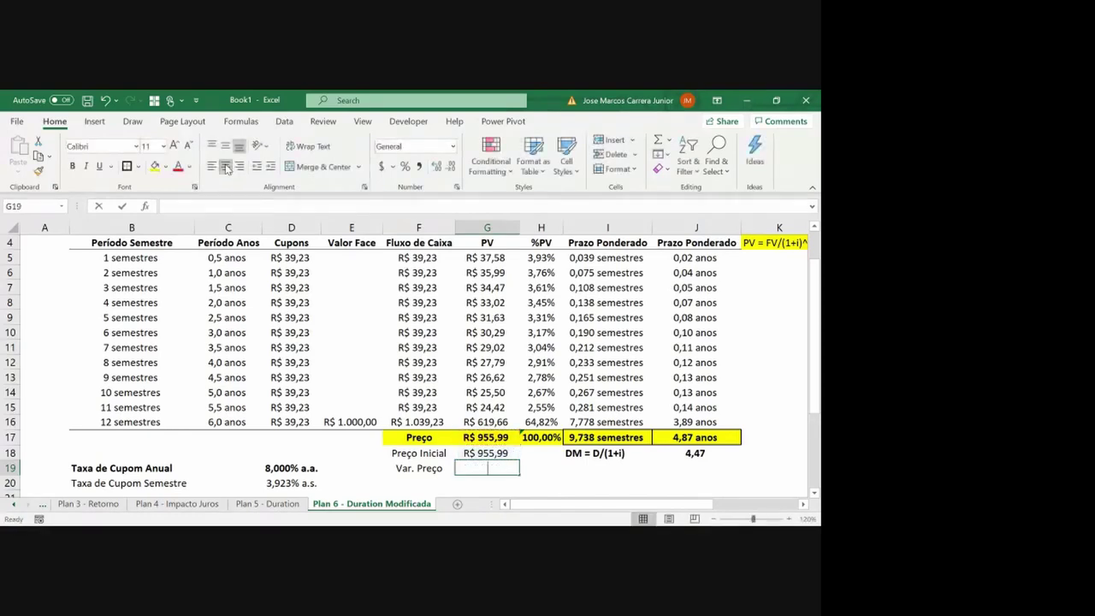
Calculate the price variation in G19 with the formula =G17/G18-1
{"action": "type", "text": "="}
{"action": "key", "text": "Up"}
{"action": "key", "text": "Up"}
{"action": "type", "text": "/"}
{"action": "key", "text": "Up"}
{"action": "type", "text": "-1"}
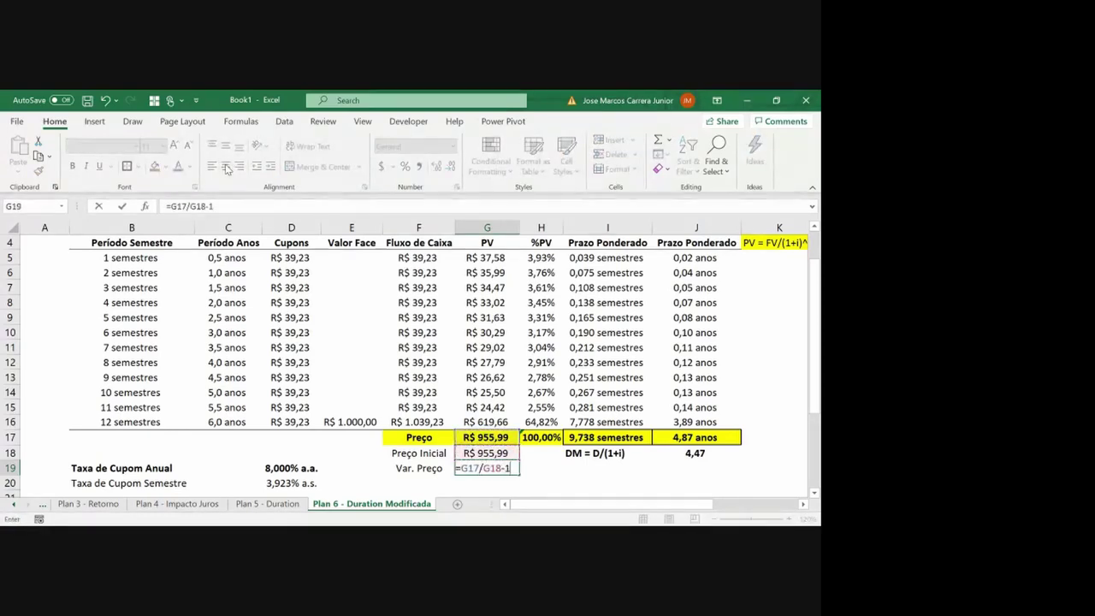
{"action": "key", "text": "Return"}
{"action": "key", "text": "Up"}
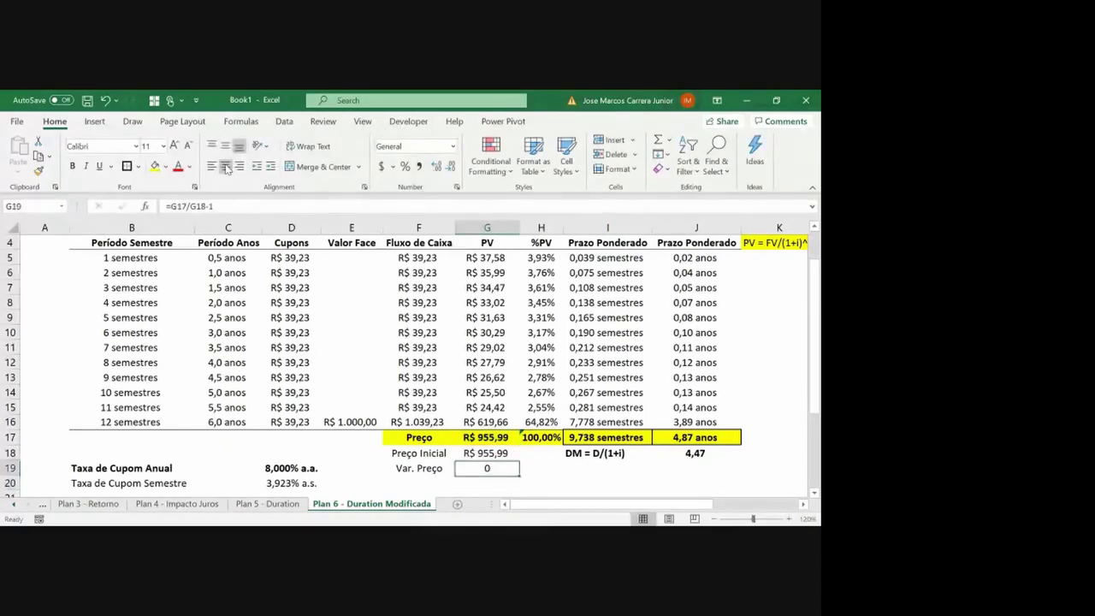
Format the price variation in G19 as a percentage with two decimal places
{"action": "left_click", "coordinate": [406, 166]}
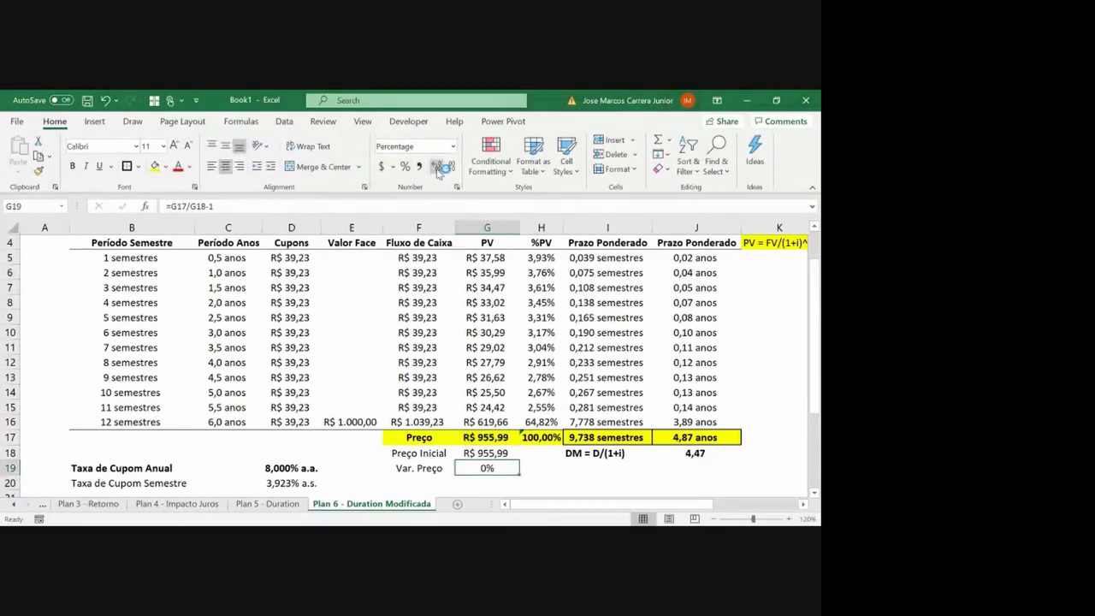
{"action": "left_click", "coordinate": [436, 166]}
{"action": "left_click", "coordinate": [436, 166]}
Narrow the empty column A and reduce the sheet zoom to 100%
{"action": "key", "text": "Up"}
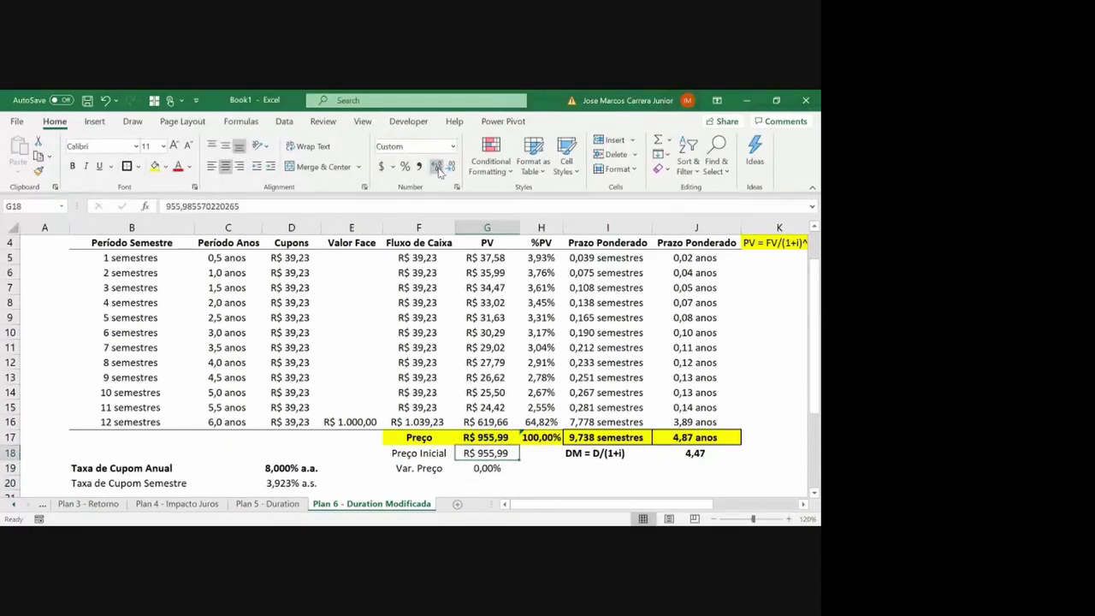
{"action": "key", "text": "ctrl+Up"}
{"action": "key", "text": "Up"}
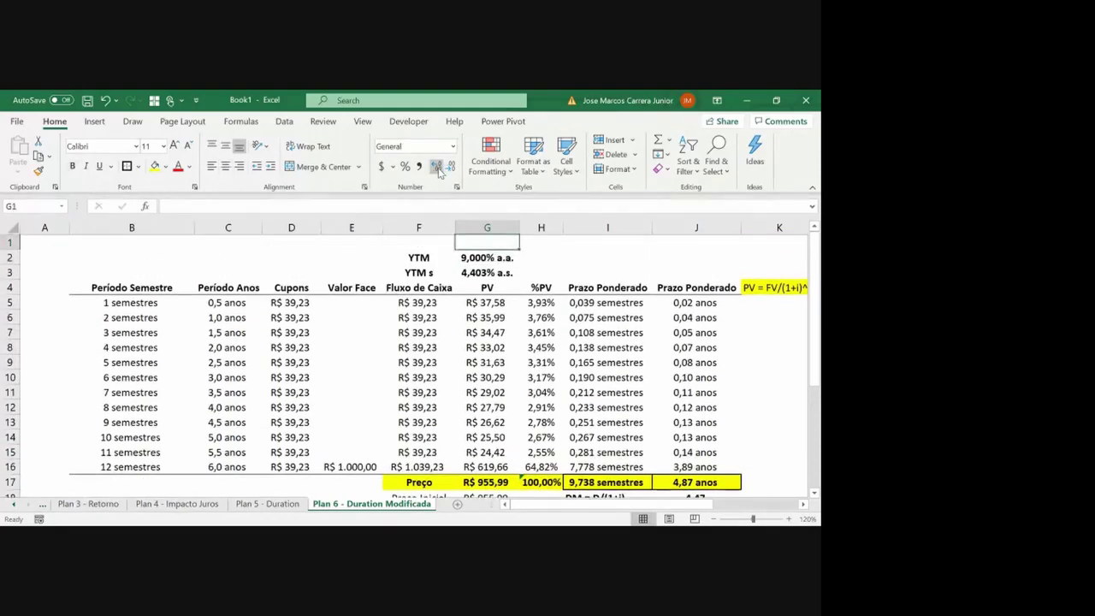
{"action": "key", "text": "Left"}
{"action": "key", "text": "Left"}
{"action": "key", "text": "Left"}
{"action": "key", "text": "Left"}
{"action": "key", "text": "Left"}
{"action": "key", "text": "Left"}
{"action": "key", "text": "ctrl+Down"}
{"action": "key", "text": "ctrl+Up"}
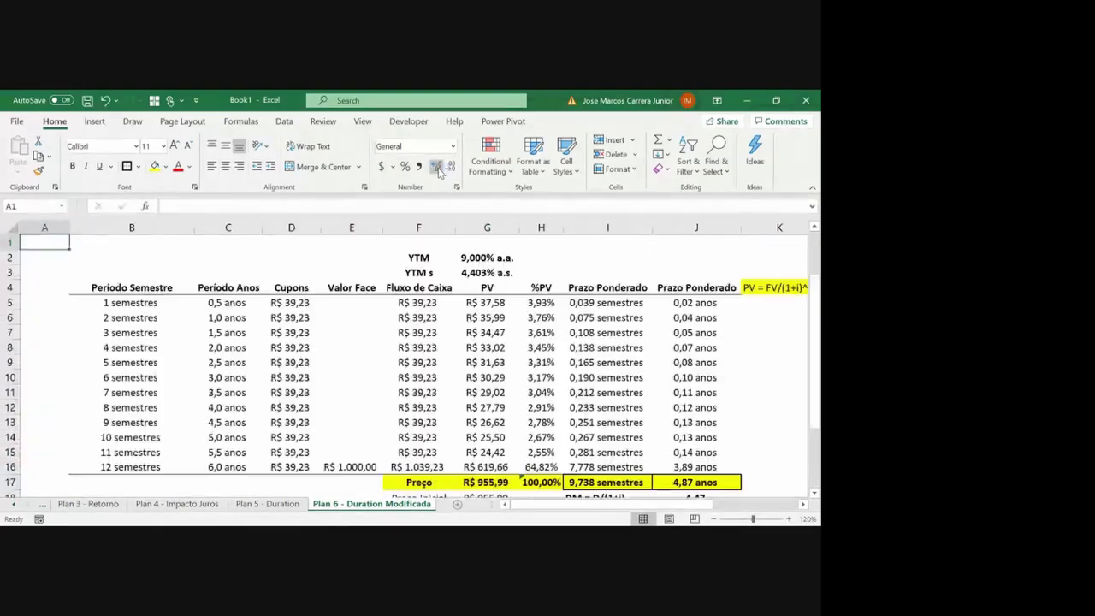
{"action": "left_click_drag", "start_coordinate": [69, 227], "coordinate": [29, 234]}
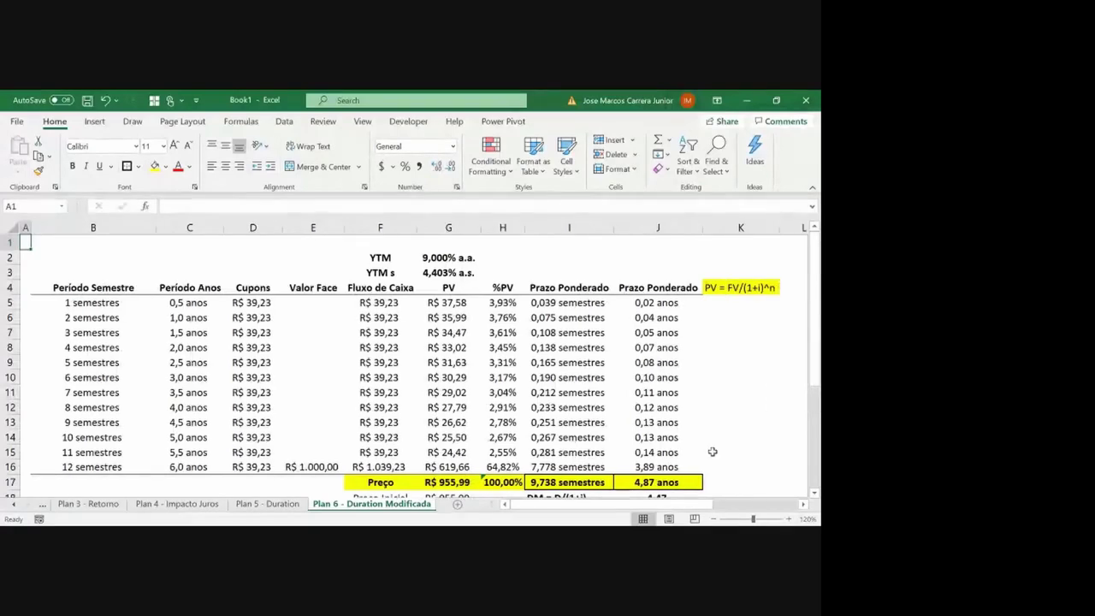
{"action": "left_click", "coordinate": [713, 519]}
{"action": "left_click", "coordinate": [713, 519]}
{"action": "left_click", "coordinate": [452, 463]}
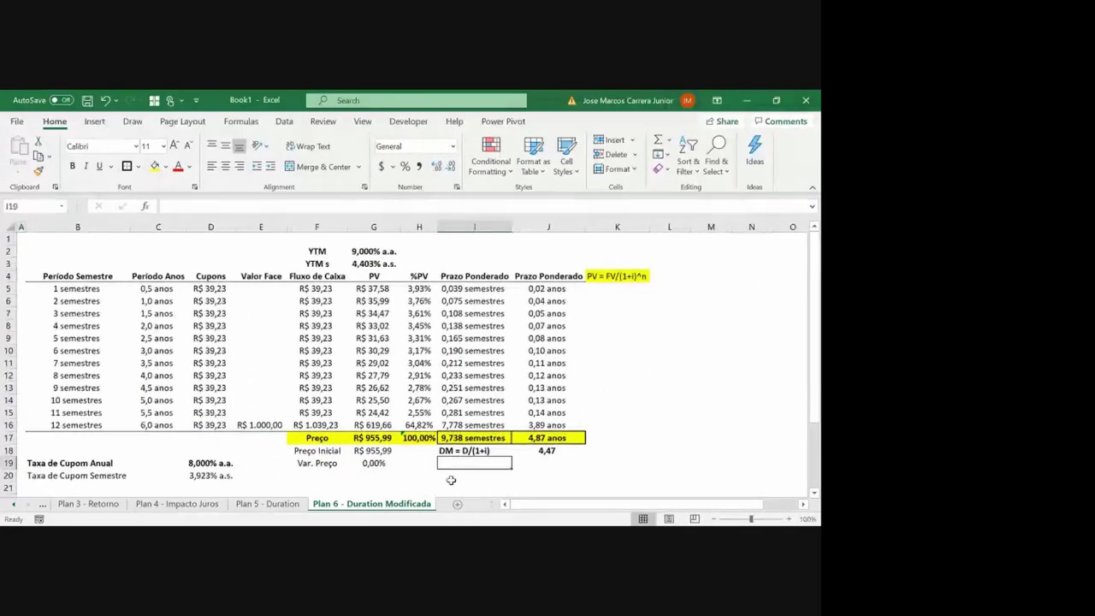
{"action": "left_click", "coordinate": [364, 250]}
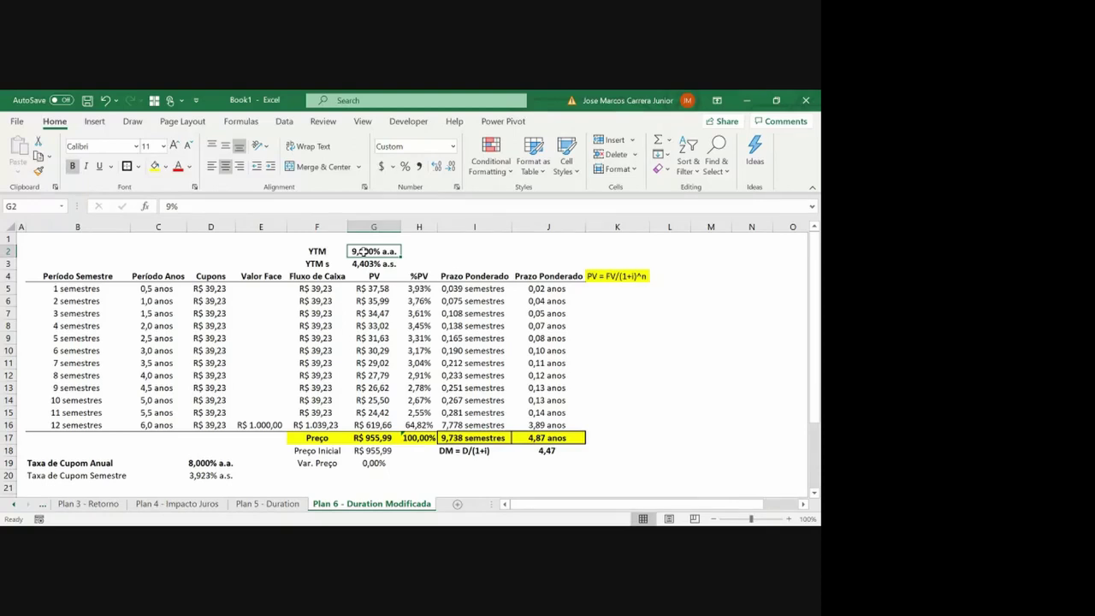
Highlight the price variation cells F19:G19 with yellow fill, bold text and an outside border
{"action": "left_click_drag", "start_coordinate": [325, 463], "coordinate": [376, 463]}
{"action": "left_click", "coordinate": [154, 166]}
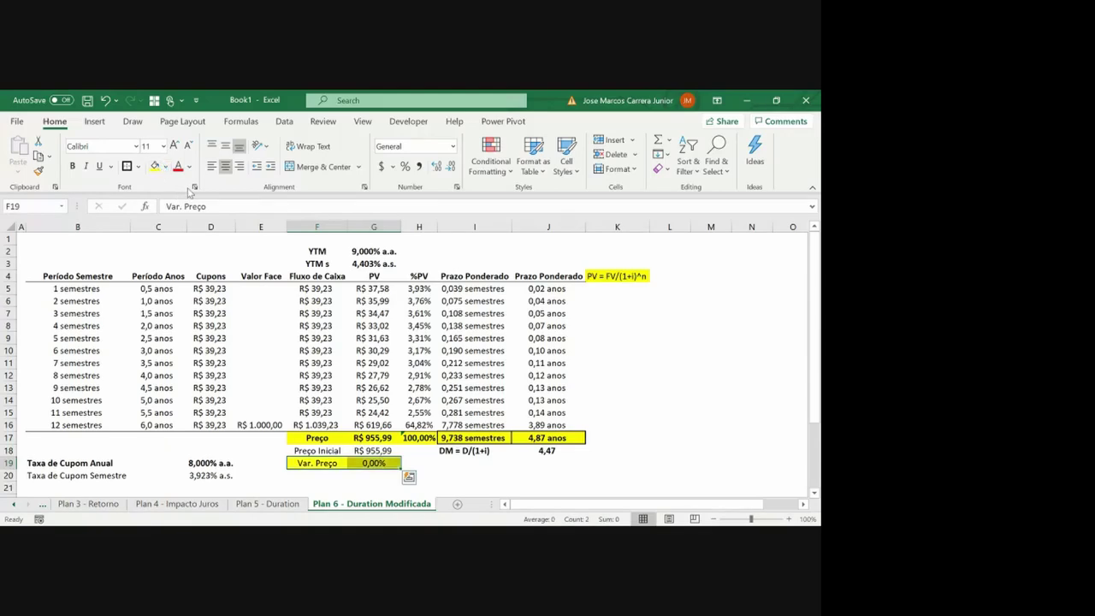
{"action": "key", "text": "ctrl+b"}
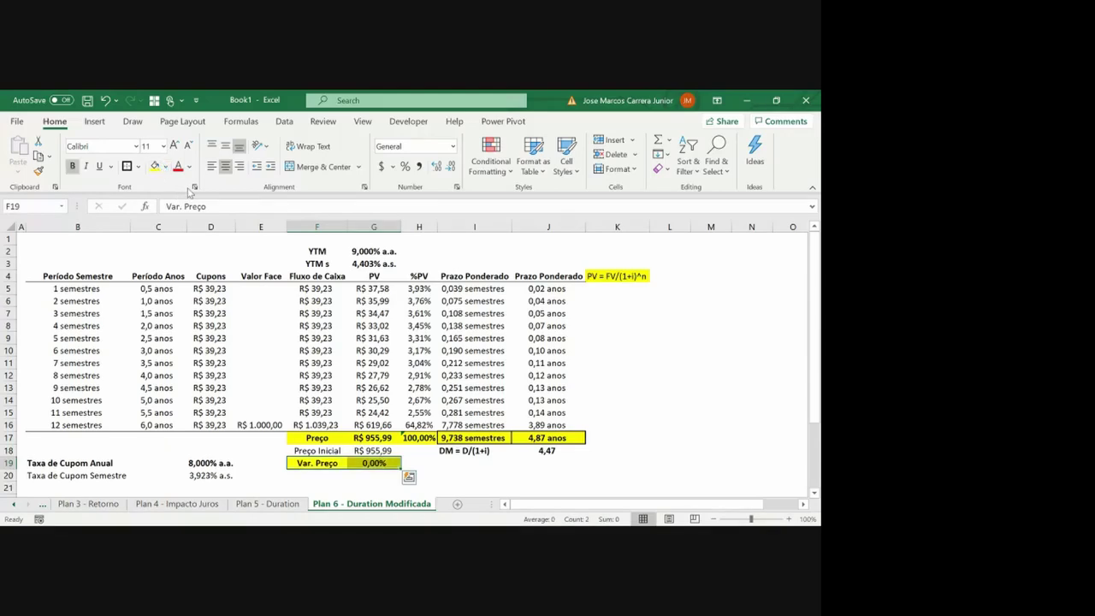
{"action": "left_click", "coordinate": [126, 166]}
Test an annual YTM of 10% in G2, check the price variation in G19, and undo the rate change
{"action": "key", "text": "Up"}
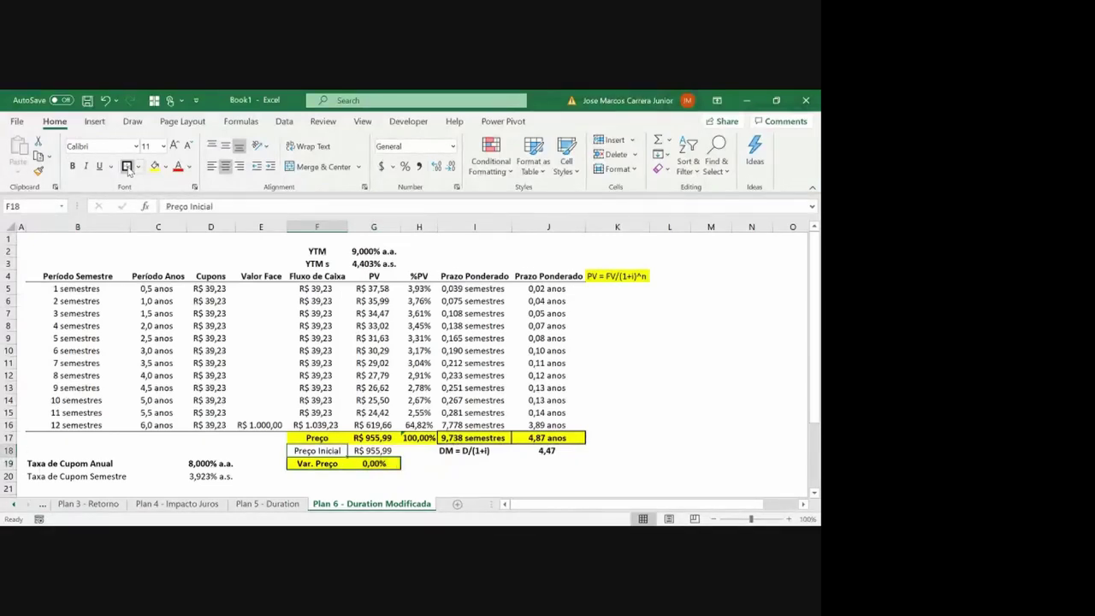
{"action": "key", "text": "Up"}
{"action": "key", "text": "Up"}
{"action": "key", "text": "Up"}
{"action": "key", "text": "Up"}
{"action": "key", "text": "Up"}
{"action": "key", "text": "Up"}
{"action": "key", "text": "Up"}
{"action": "key", "text": "Up"}
{"action": "key", "text": "Up"}
{"action": "key", "text": "Up"}
{"action": "key", "text": "Up"}
{"action": "key", "text": "Up"}
{"action": "key", "text": "Up"}
{"action": "key", "text": "Up"}
{"action": "key", "text": "Up"}
{"action": "key", "text": "Up"}
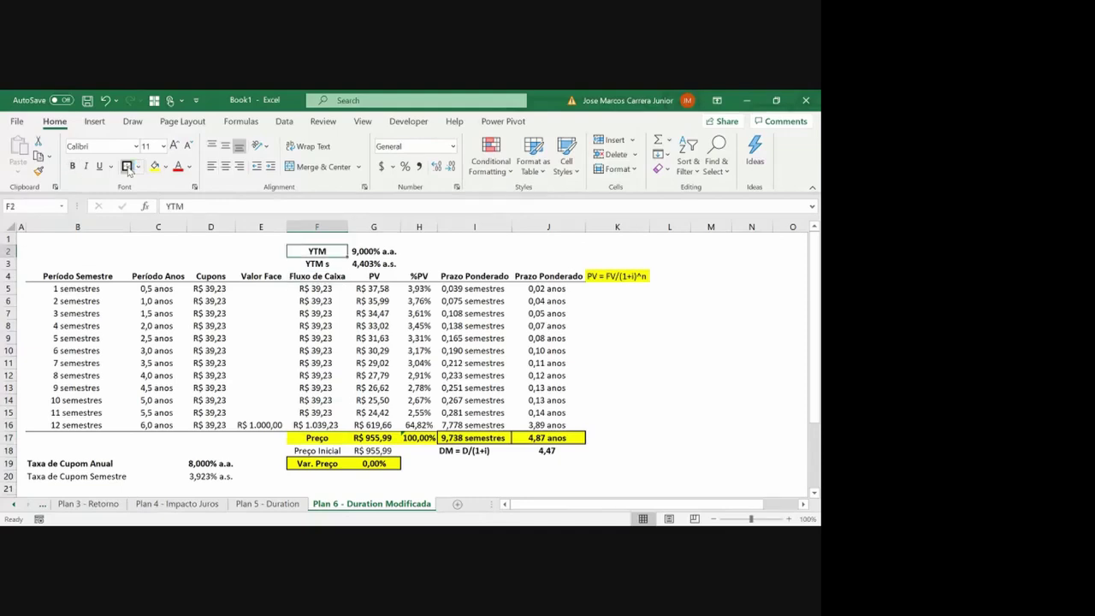
{"action": "key", "text": "Right"}
{"action": "key", "text": "Left"}
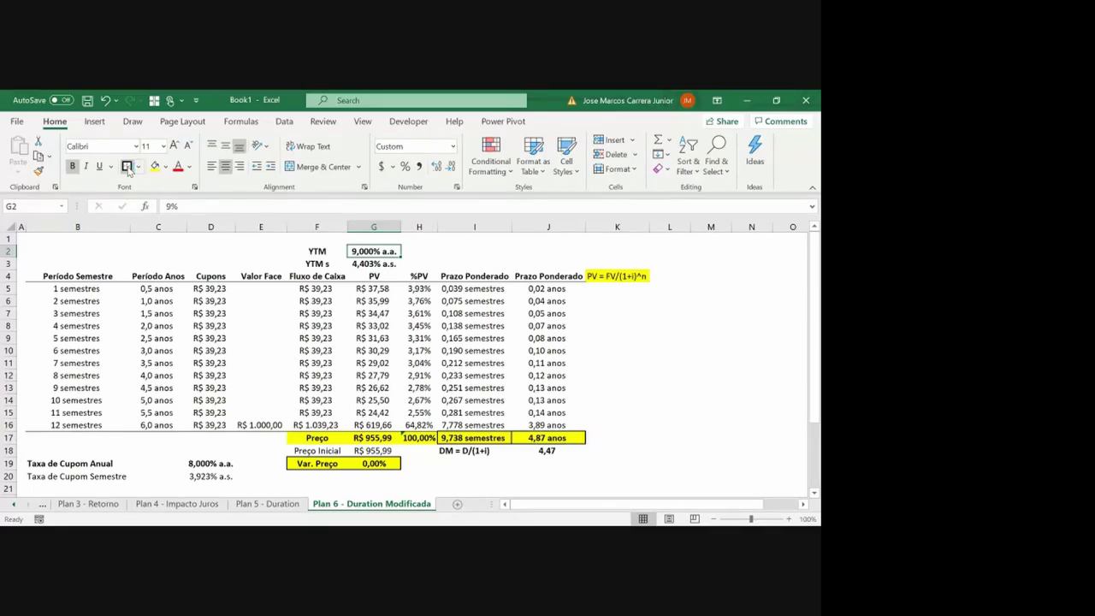
{"action": "type", "text": "10%"}
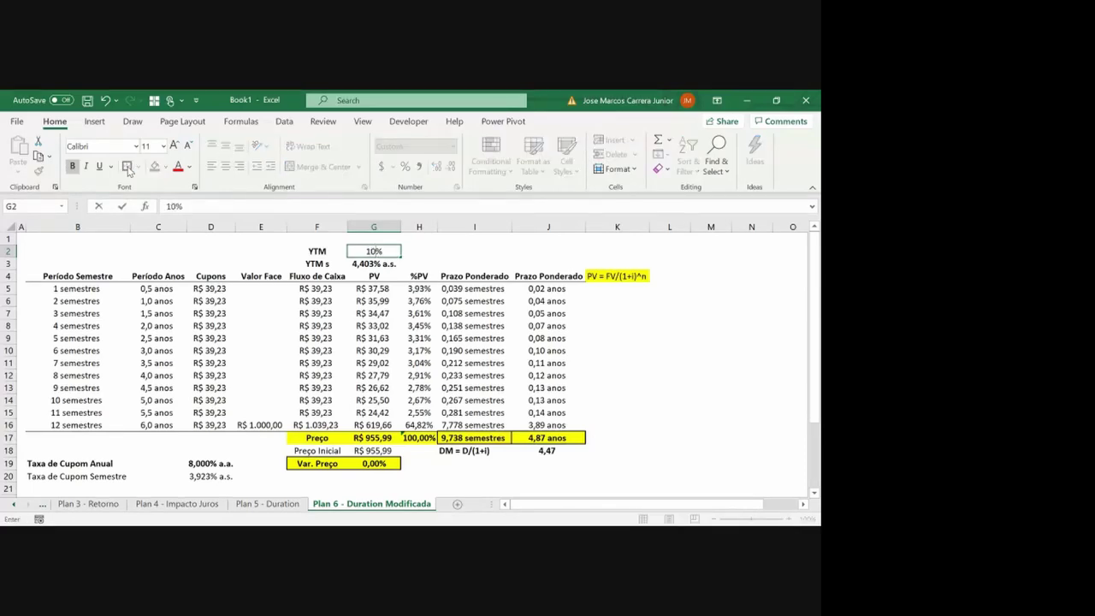
{"action": "key", "text": "Return"}
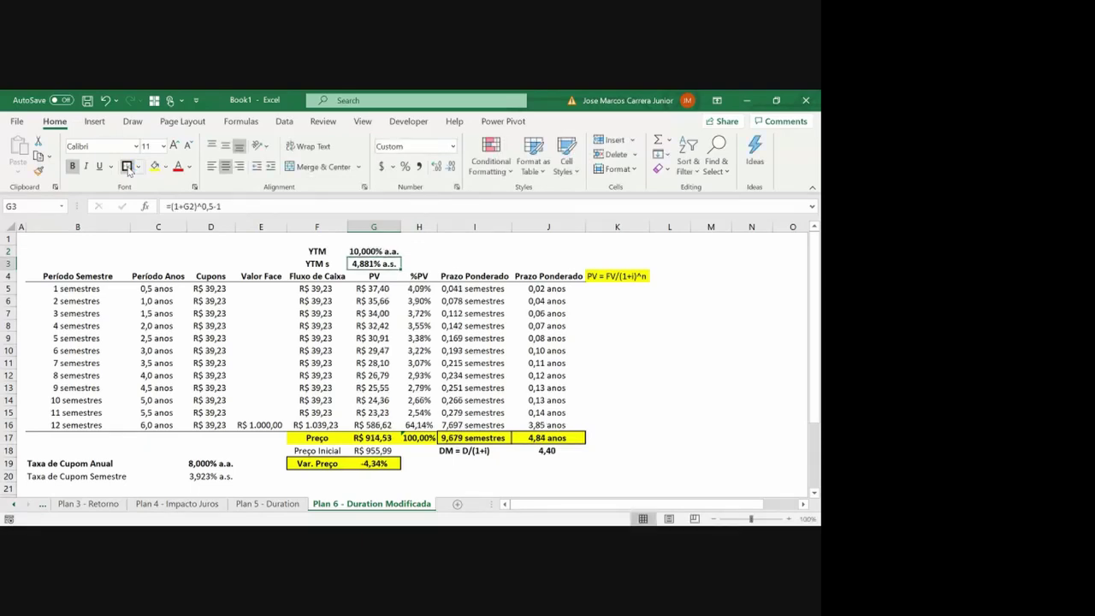
{"action": "left_click", "coordinate": [390, 467]}
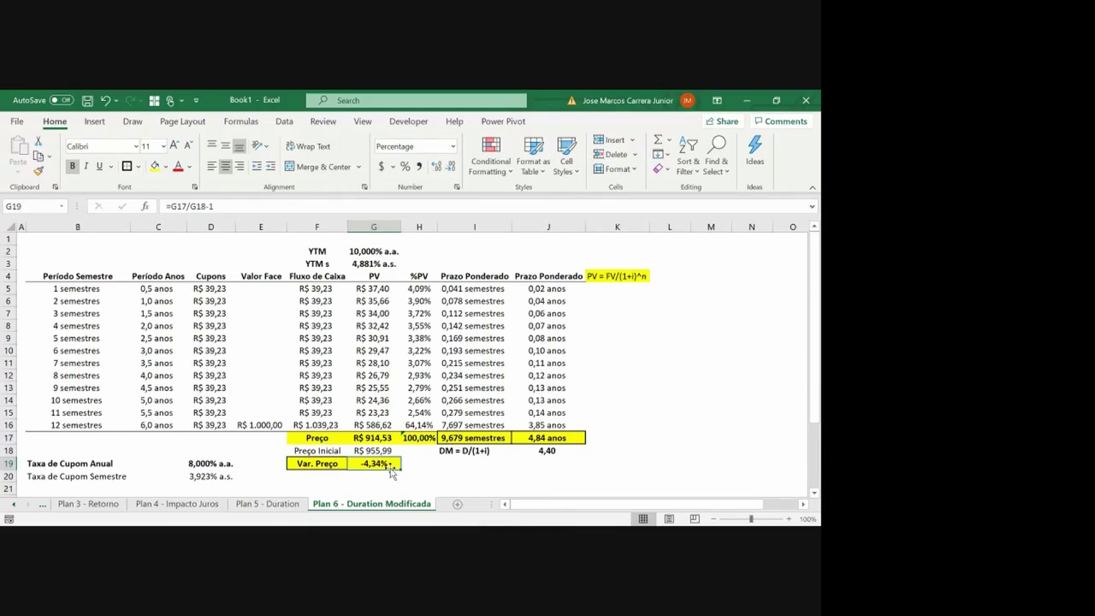
{"action": "key", "text": "ctrl+z"}
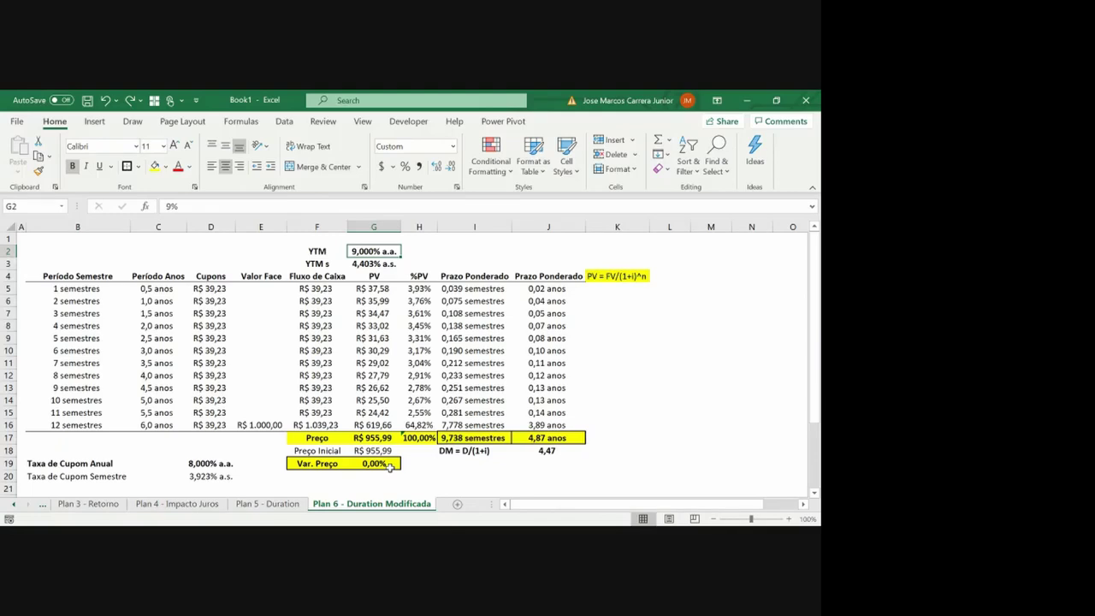
Set the annual YTM in G2 to 9,1% and show the price variation in G19 with three decimal places
{"action": "type", "text": "9,1"}
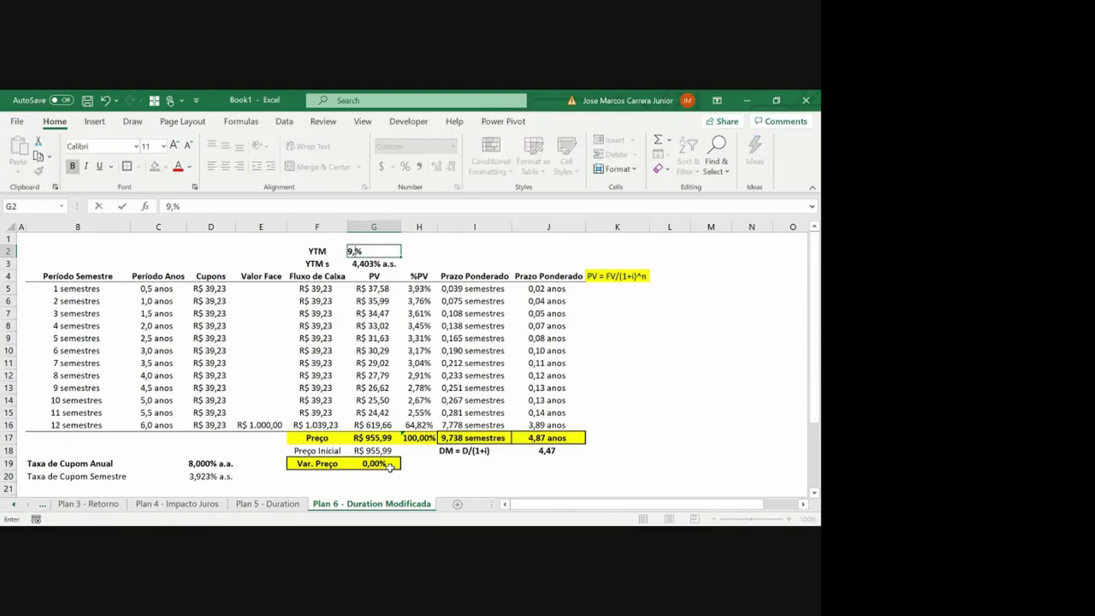
{"action": "key", "text": "Return"}
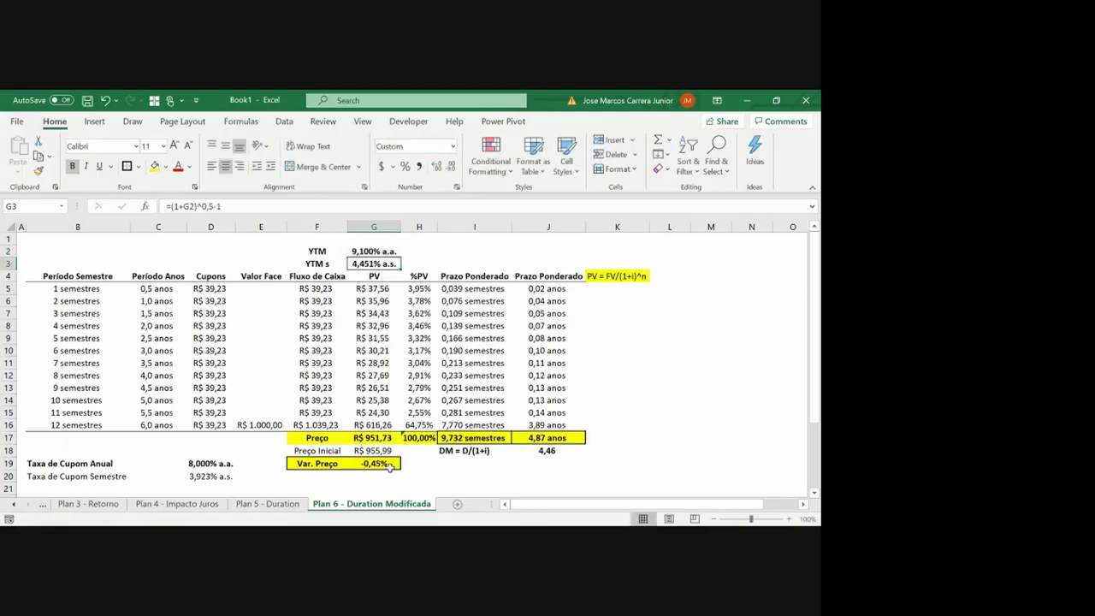
{"action": "left_click", "coordinate": [389, 463]}
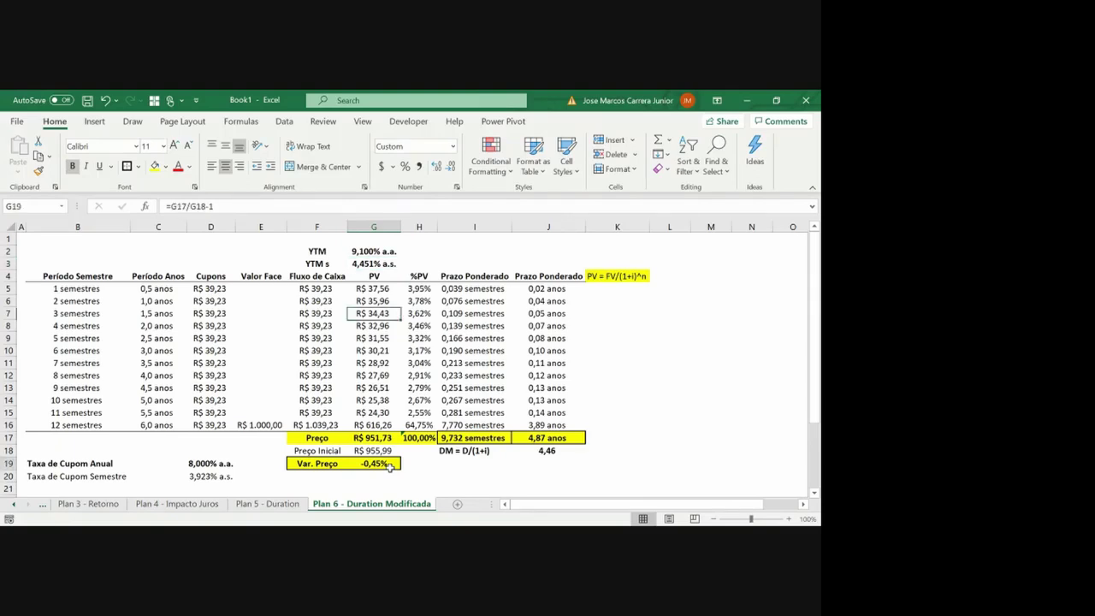
{"action": "left_click", "coordinate": [437, 169]}
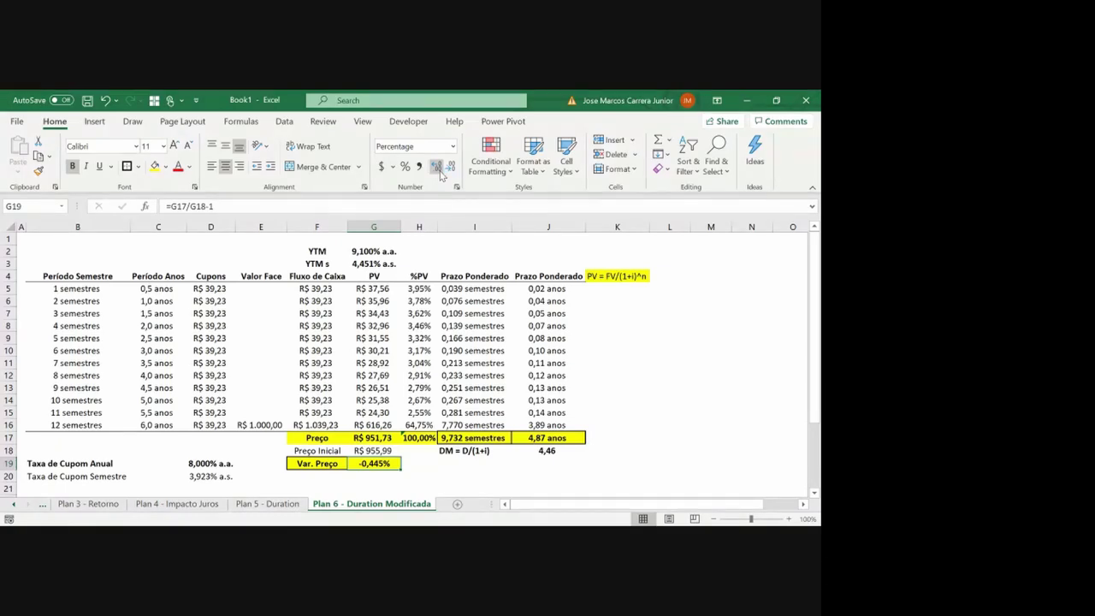
Test an annual YTM of 14% in G2
{"action": "left_click", "coordinate": [357, 252]}
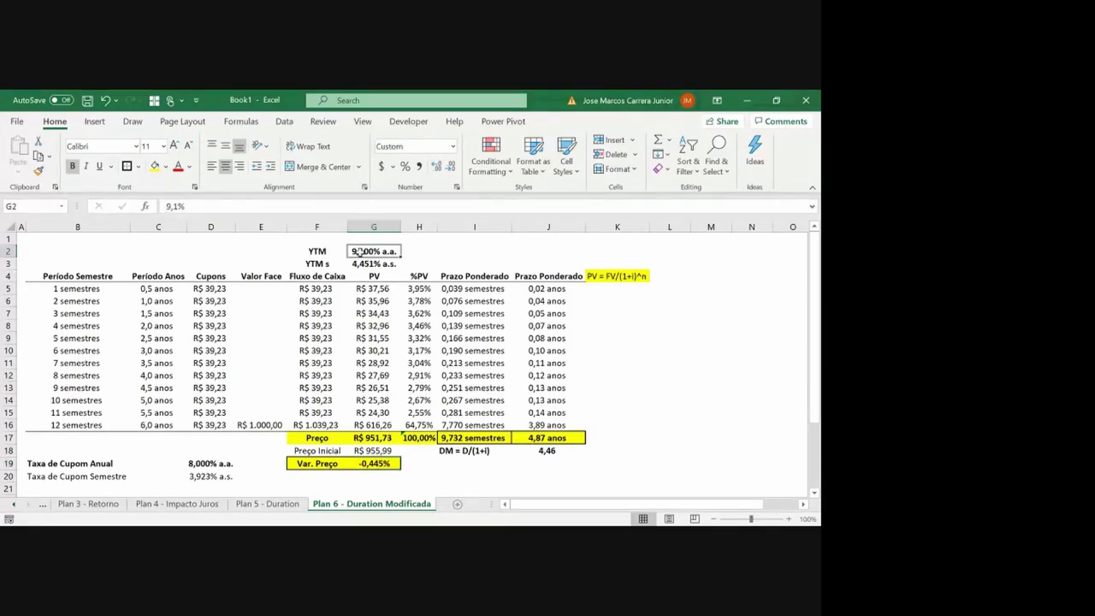
{"action": "type", "text": "14%"}
{"action": "key", "text": "Return"}
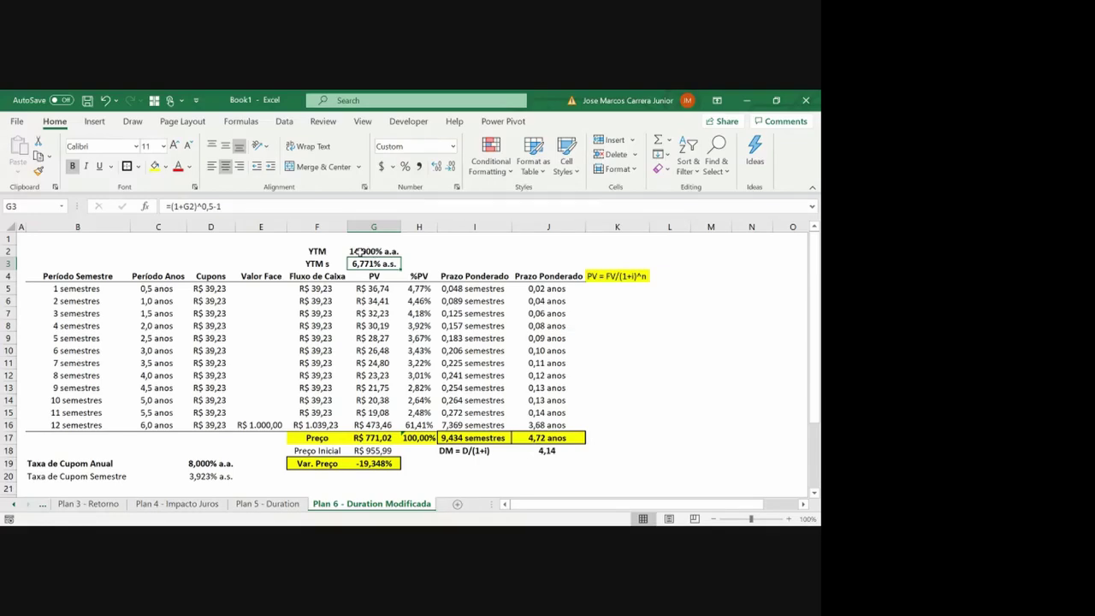
Set the annual YTM in G2 back to 9%
{"action": "left_click", "coordinate": [359, 250]}
{"action": "type", "text": "9%"}
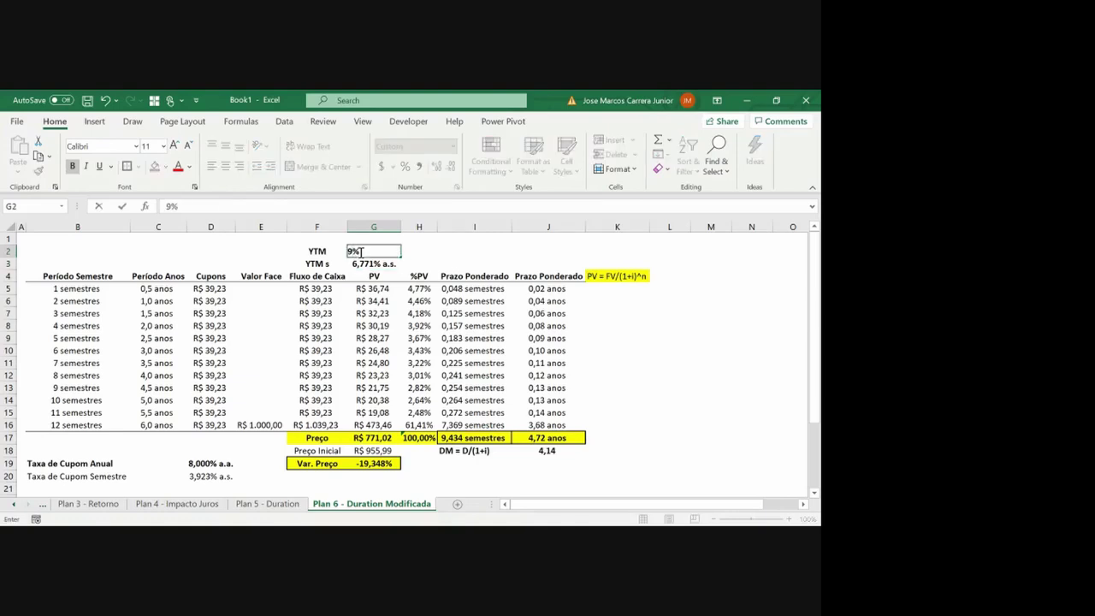
{"action": "key", "text": "Return"}
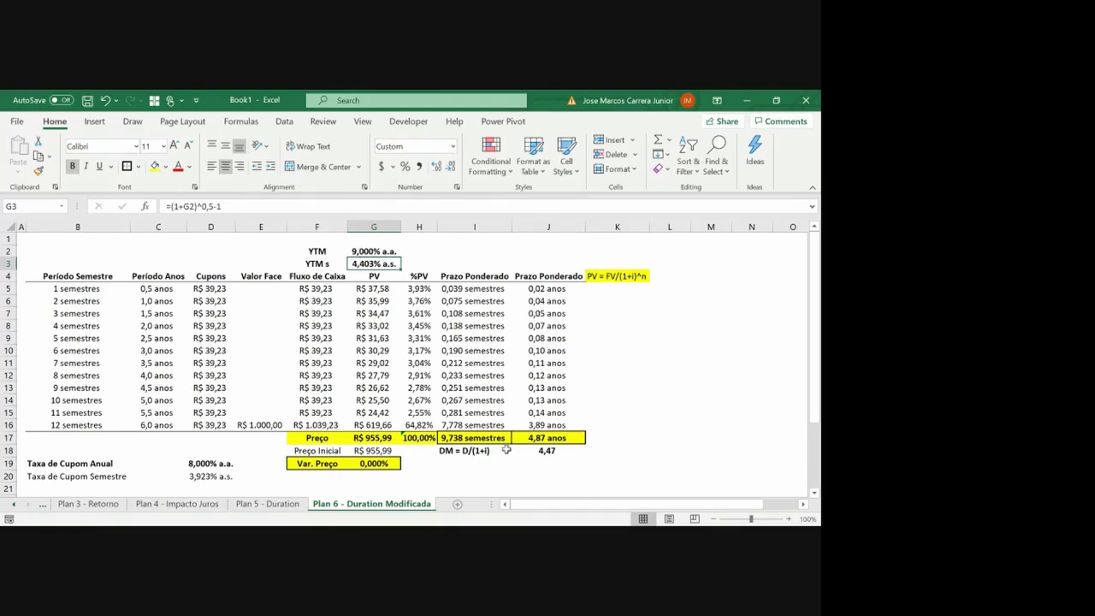
Enter a rate change of 0,1% in J19, directly below the modified duration value
{"action": "left_click", "coordinate": [535, 449]}
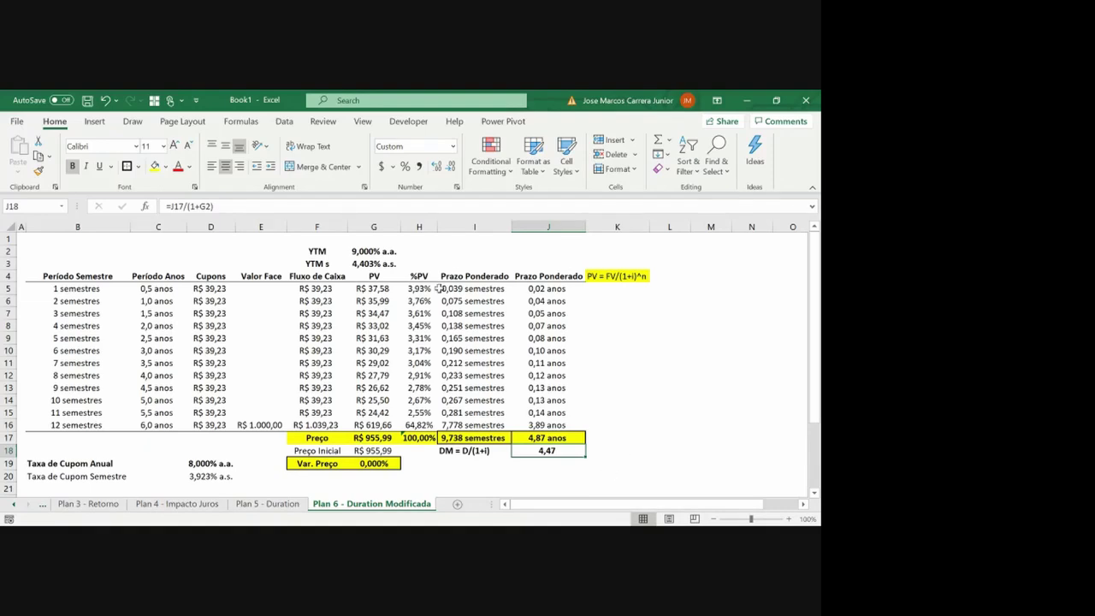
{"action": "left_click", "coordinate": [363, 251]}
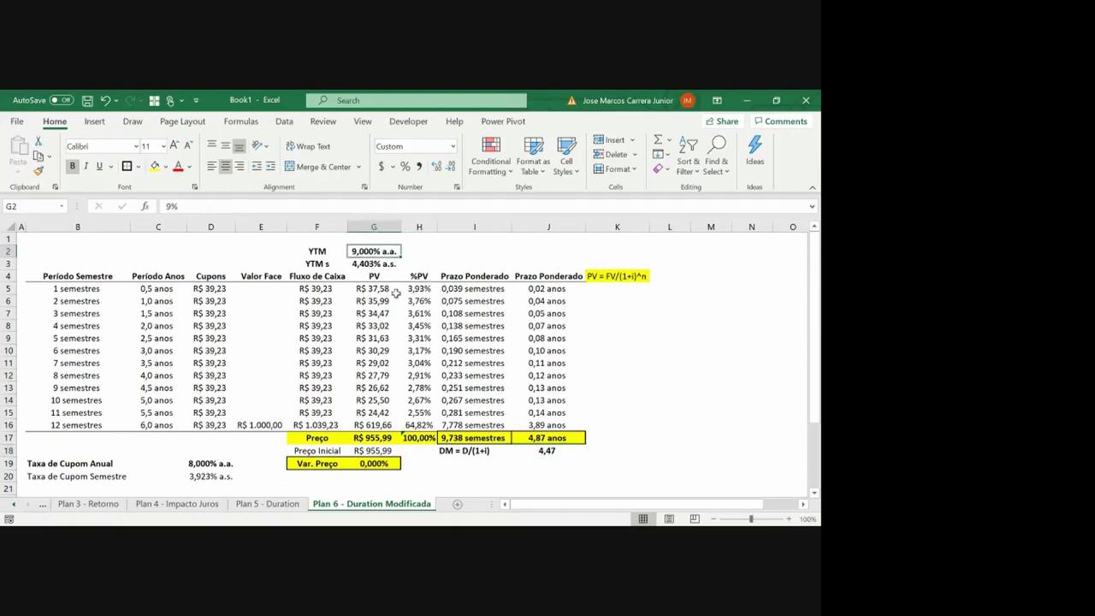
{"action": "key", "text": "Down"}
{"action": "key", "text": "Down"}
{"action": "key", "text": "Down"}
{"action": "key", "text": "Down"}
{"action": "key", "text": "Down"}
{"action": "key", "text": "Down"}
{"action": "key", "text": "Down"}
{"action": "key", "text": "Down"}
{"action": "key", "text": "Down"}
{"action": "key", "text": "Down"}
{"action": "key", "text": "Down"}
{"action": "key", "text": "Down"}
{"action": "key", "text": "Down"}
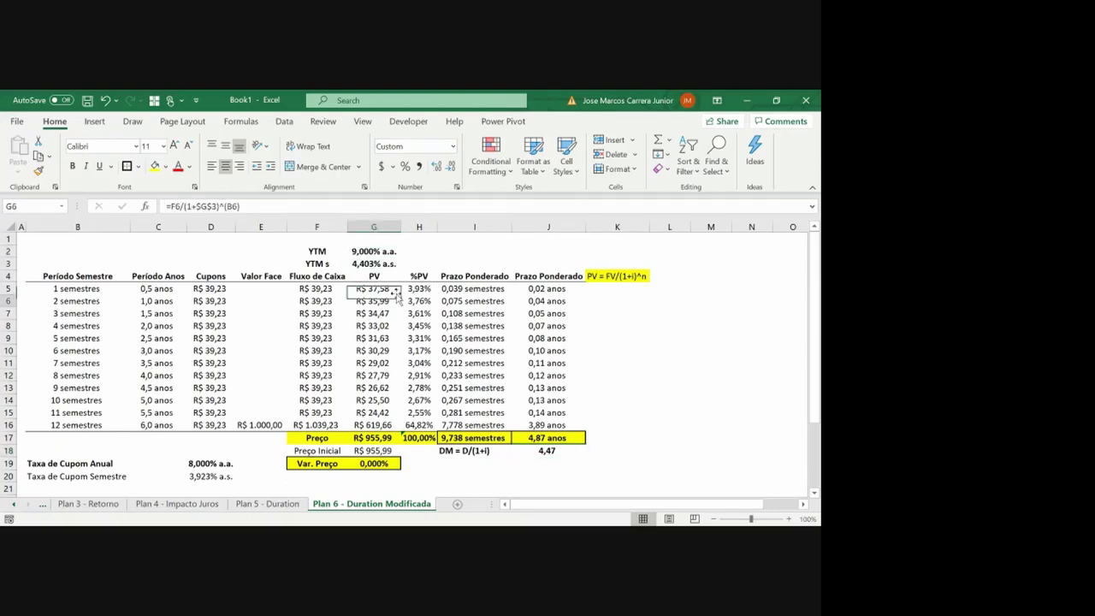
{"action": "key", "text": "Right"}
{"action": "key", "text": "Right"}
{"action": "key", "text": "Down"}
{"action": "key", "text": "Down"}
{"action": "key", "text": "Down"}
{"action": "key", "text": "Right"}
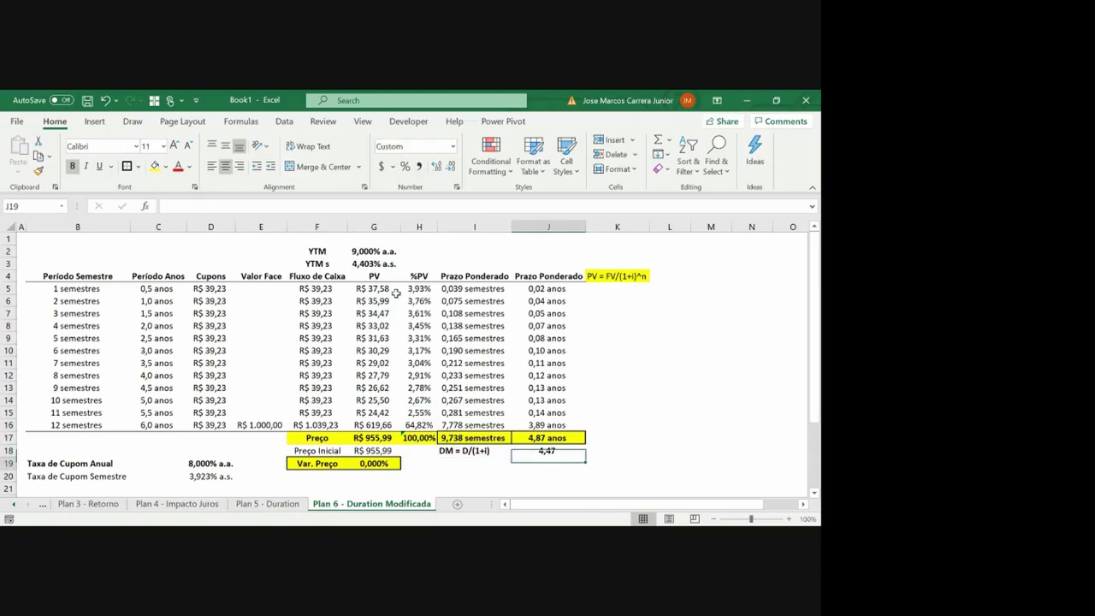
{"action": "key", "text": "Down"}
{"action": "type", "text": "0,1%"}
{"action": "key", "text": "ctrl+Return"}
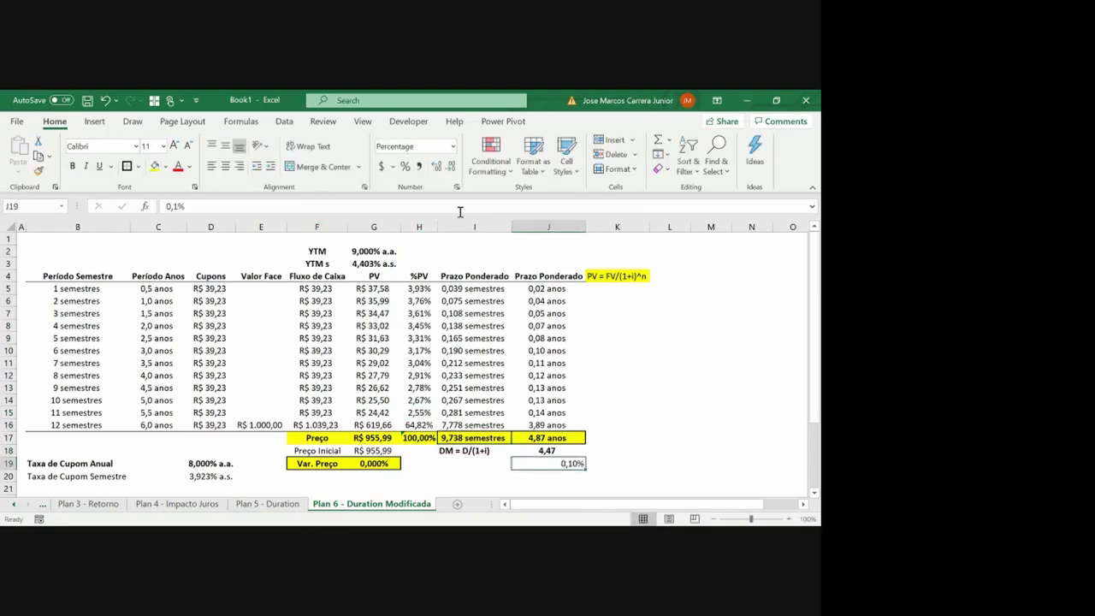
Enter the formula =-J18*J19 in J20 to estimate the price variation from the modified duration and rate change
{"action": "key", "text": "Return"}
{"action": "type", "text": "-"}
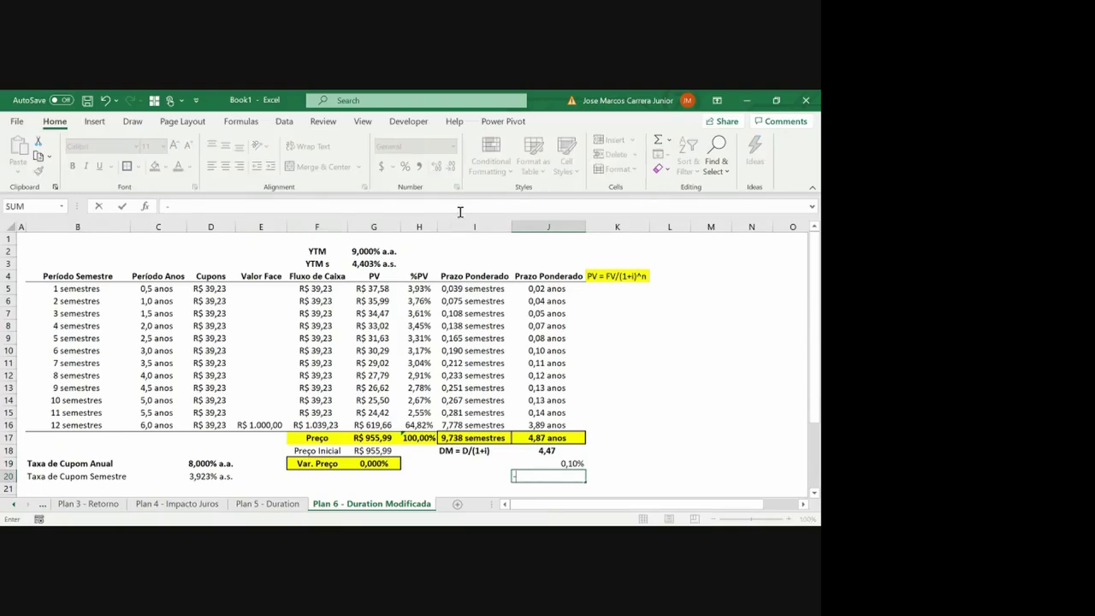
{"action": "key", "text": "Up"}
{"action": "key", "text": "Up"}
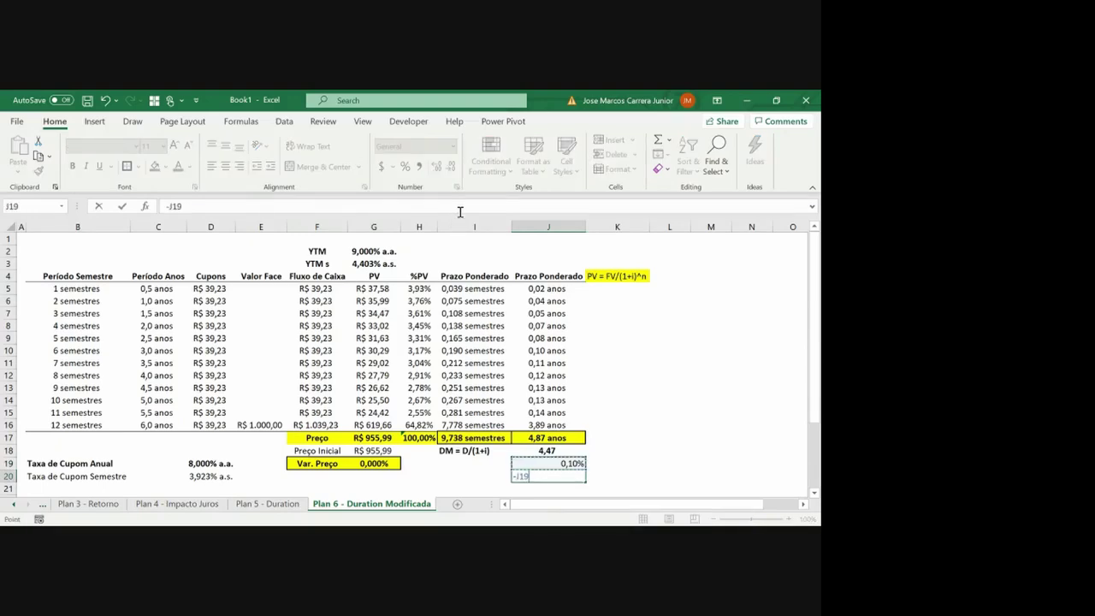
{"action": "type", "text": "*"}
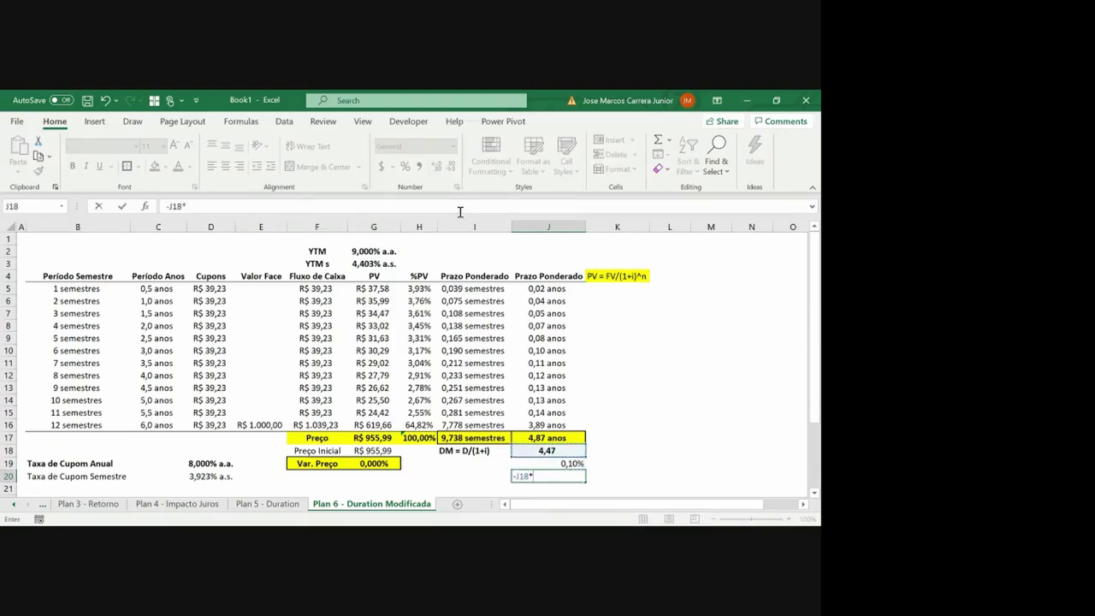
{"action": "key", "text": "Up"}
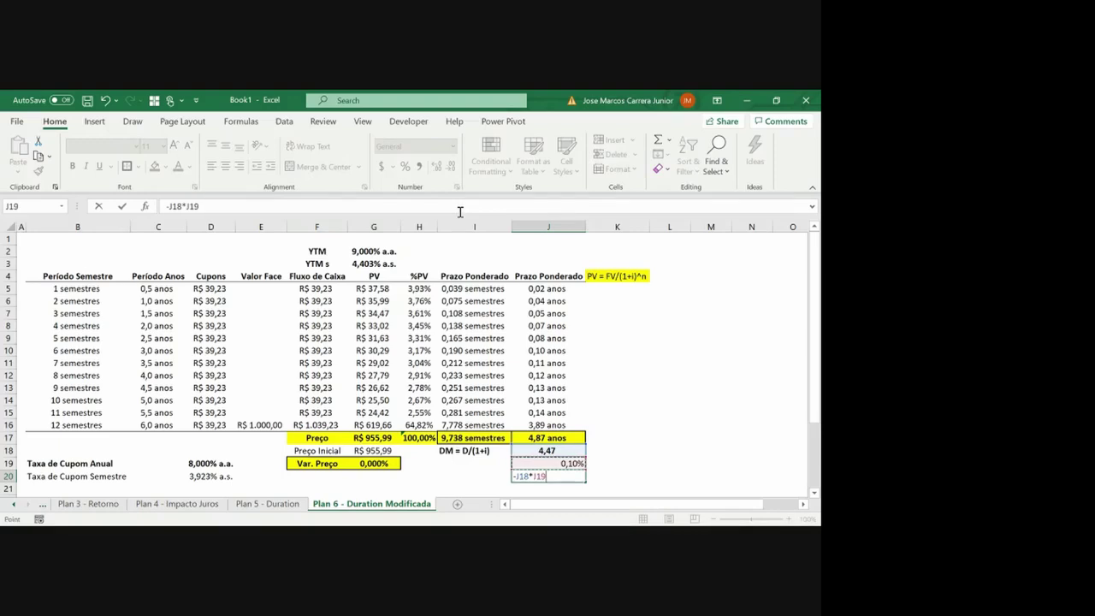
{"action": "key", "text": "ctrl+Return"}
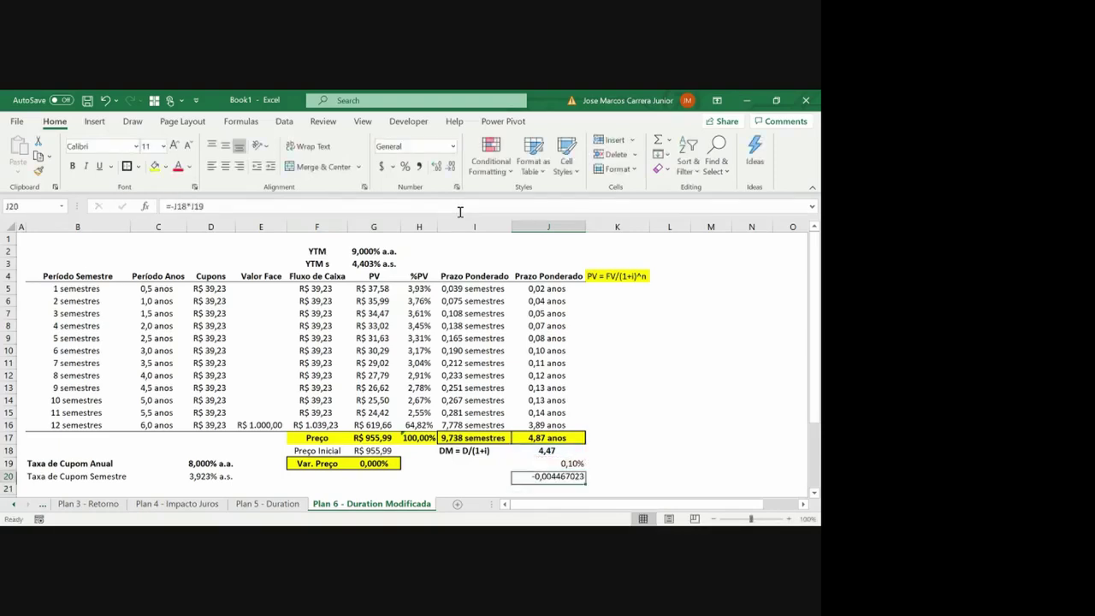
Copy only the percentage format of J19 to J20
{"action": "key", "text": "Up"}
{"action": "key", "text": "ctrl+c"}
{"action": "key", "text": "Down"}
{"action": "key", "text": "ctrl+alt+v"}
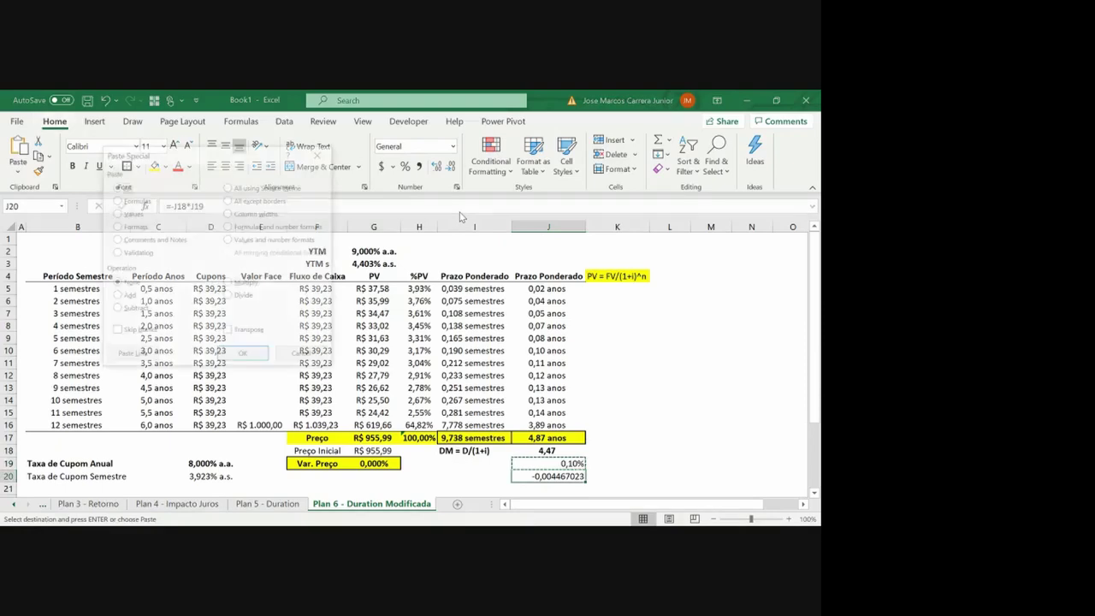
{"action": "key", "text": "t"}
{"action": "key", "text": "Return"}
{"action": "key", "text": "Escape"}
Centre J19:J20 and show the price variation in G19 with two decimal places
{"action": "key", "text": "Up"}
{"action": "key", "text": "shift+Down"}
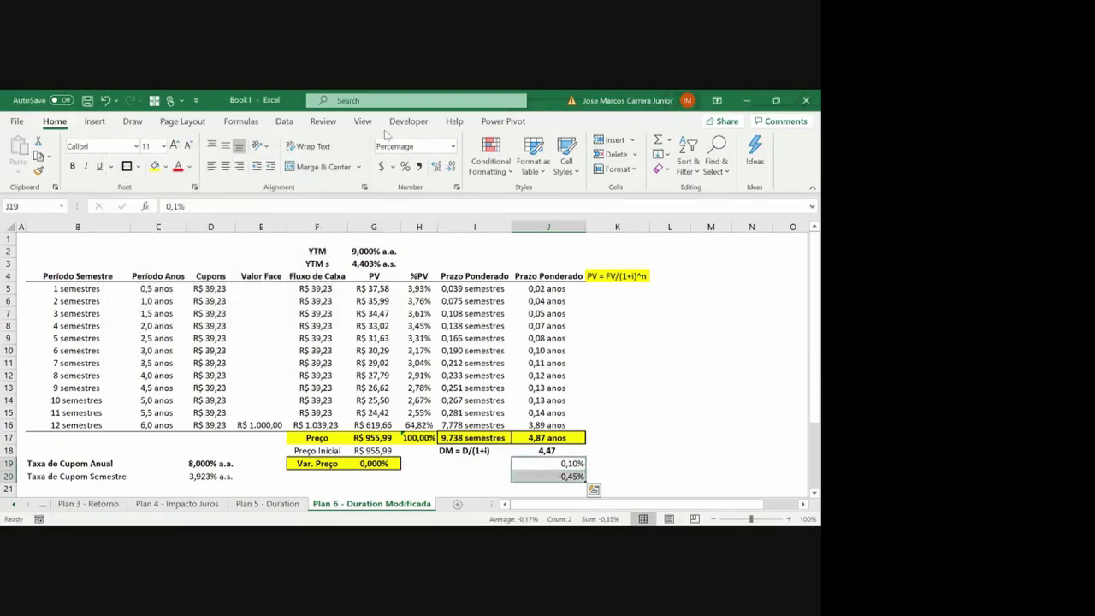
{"action": "left_click", "coordinate": [226, 166]}
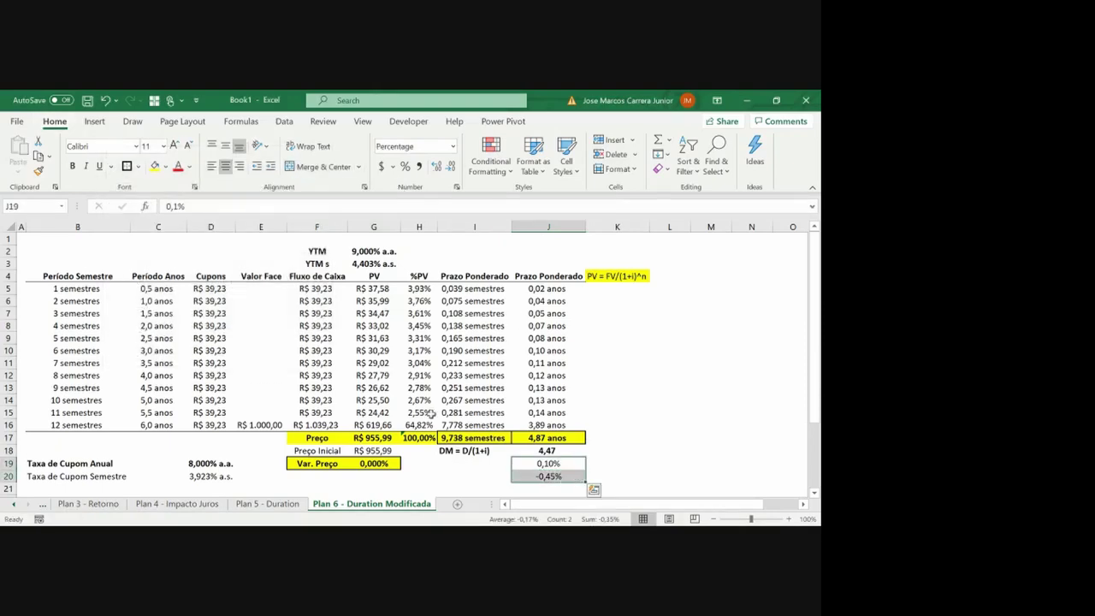
{"action": "left_click", "coordinate": [379, 460]}
{"action": "left_click", "coordinate": [451, 167]}
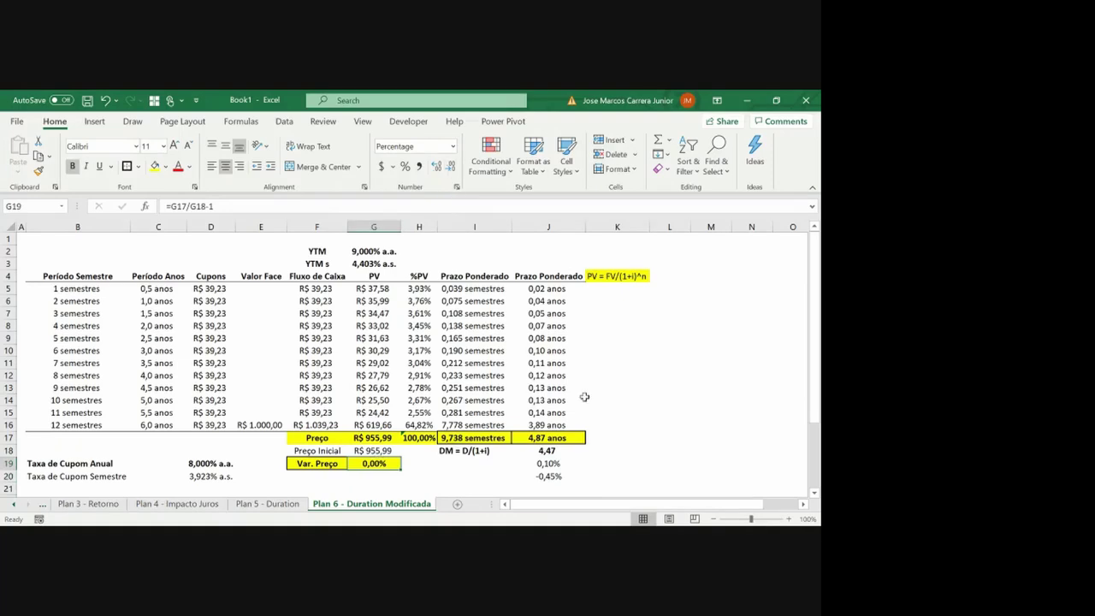
Label I19 as "Var. Juros" and I20 as "Var. % Preço"
{"action": "left_click", "coordinate": [497, 463]}
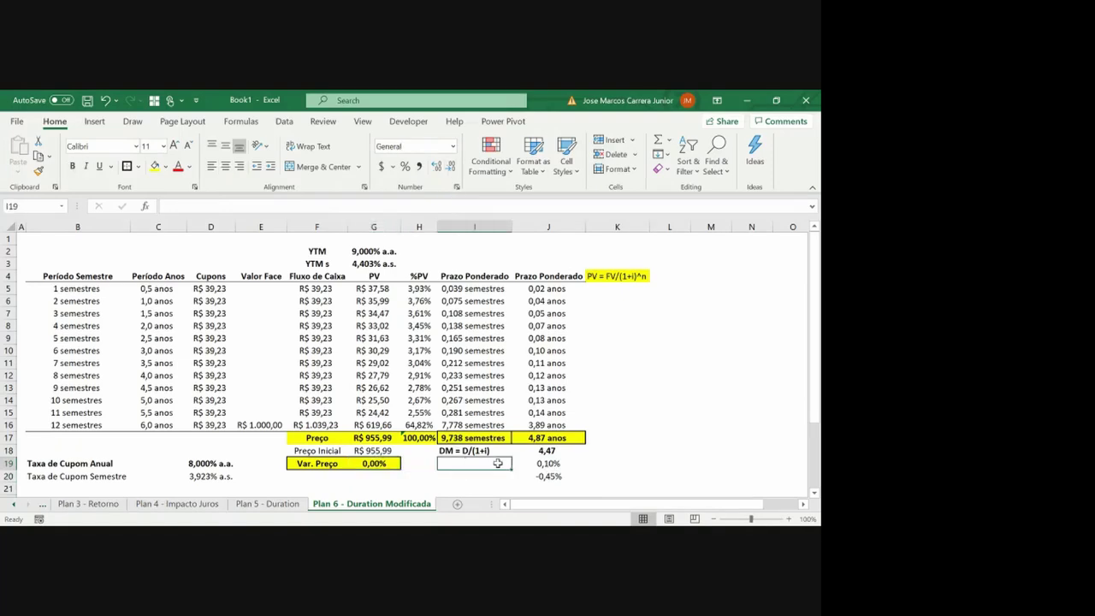
{"action": "type", "text": "Var. Juros"}
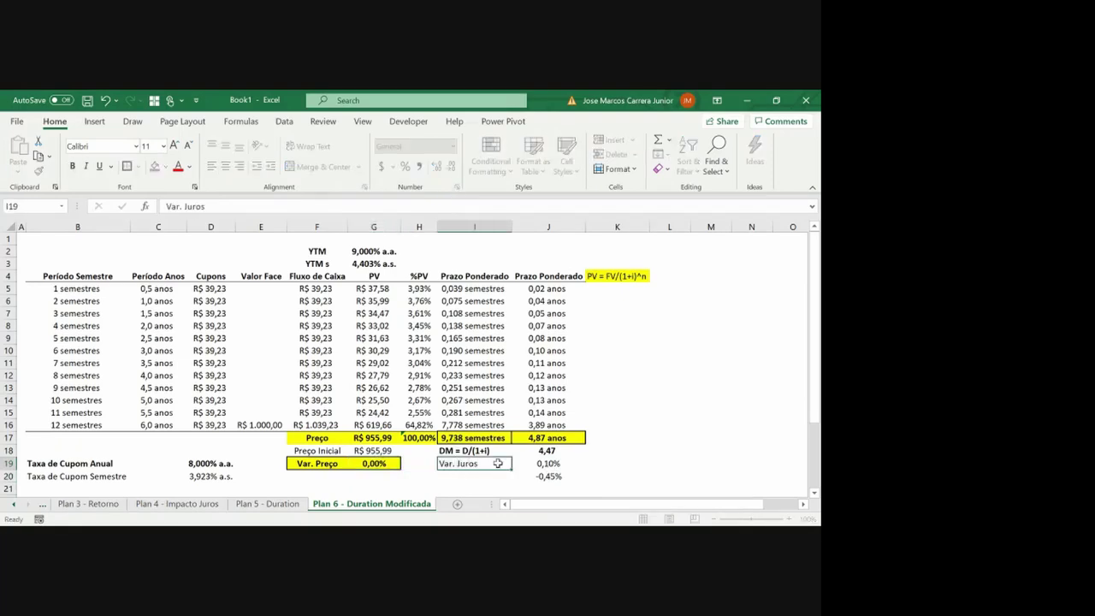
{"action": "key", "text": "Return"}
{"action": "type", "text": "Var. "}
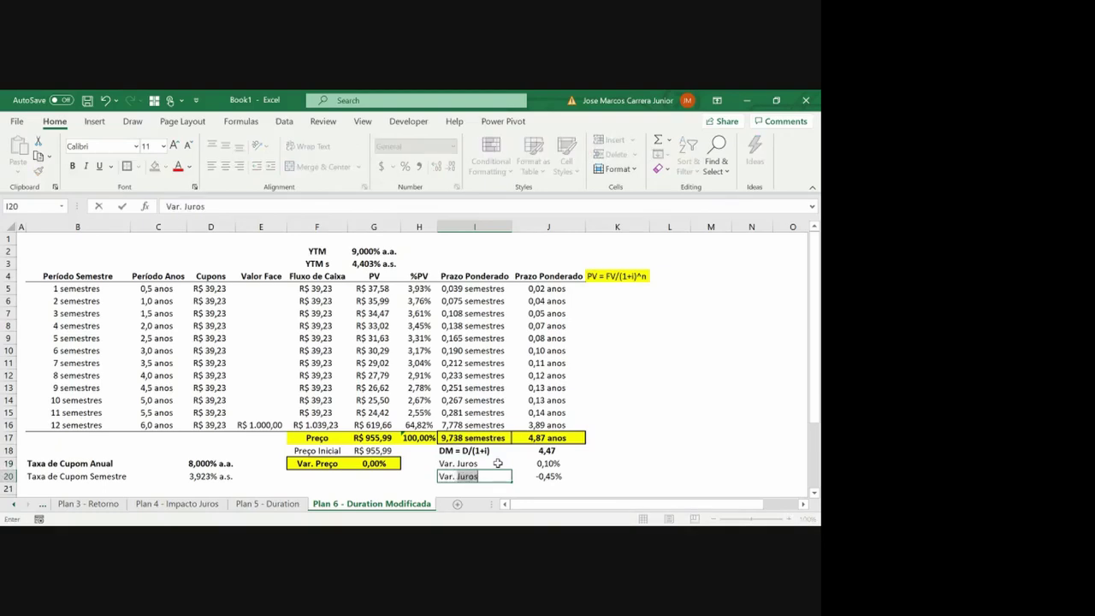
{"action": "type", "text": "% Preço"}
{"action": "key", "text": "Return"}
Apply an outside border around the rate and price variation block I19:J20
{"action": "left_click_drag", "start_coordinate": [497, 463], "coordinate": [548, 475]}
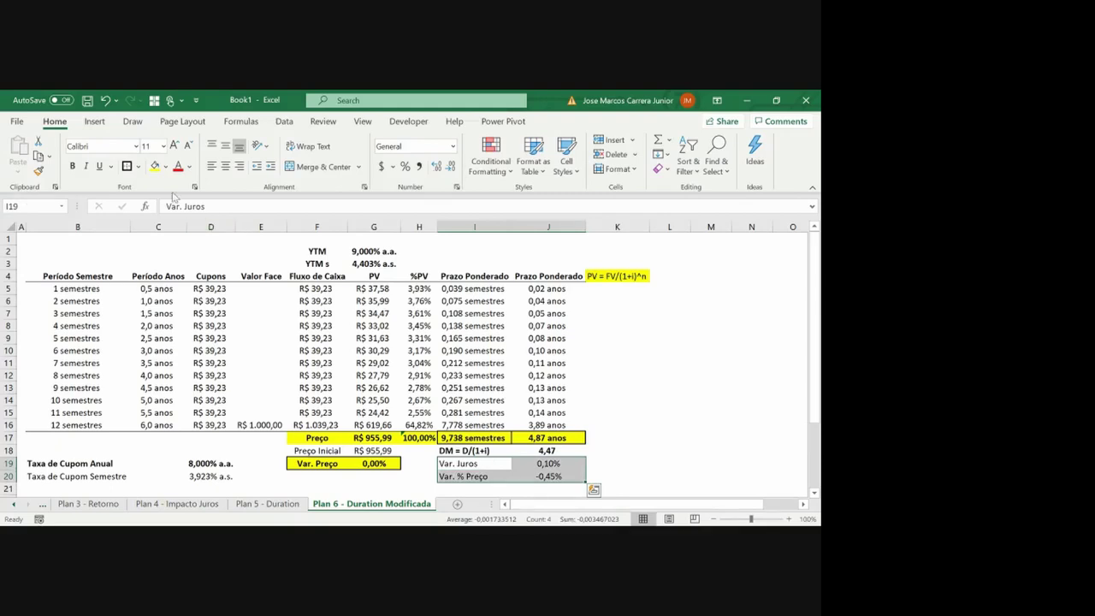
{"action": "left_click", "coordinate": [138, 166]}
{"action": "left_click", "coordinate": [171, 319]}
{"action": "key", "text": "Right"}
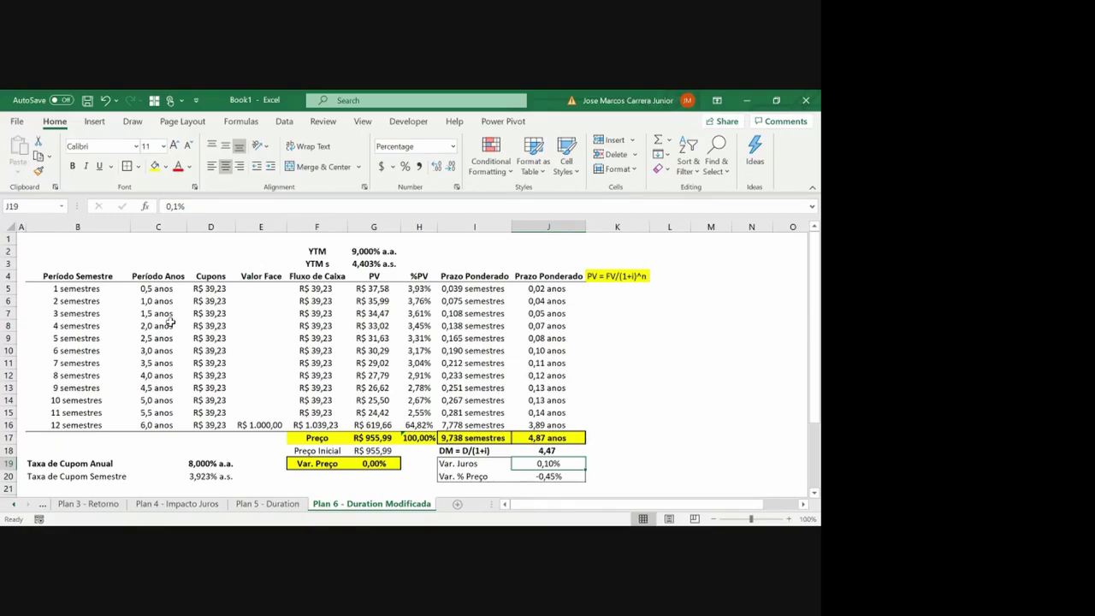
{"action": "key", "text": "Down"}
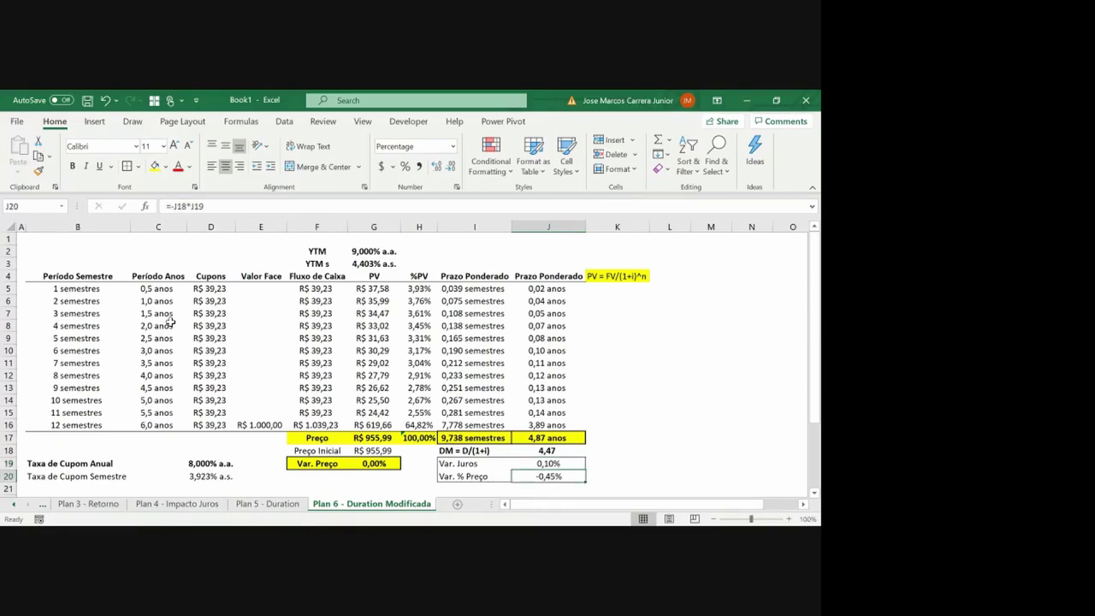
{"action": "key", "text": "Up"}
{"action": "key", "text": "Up"}
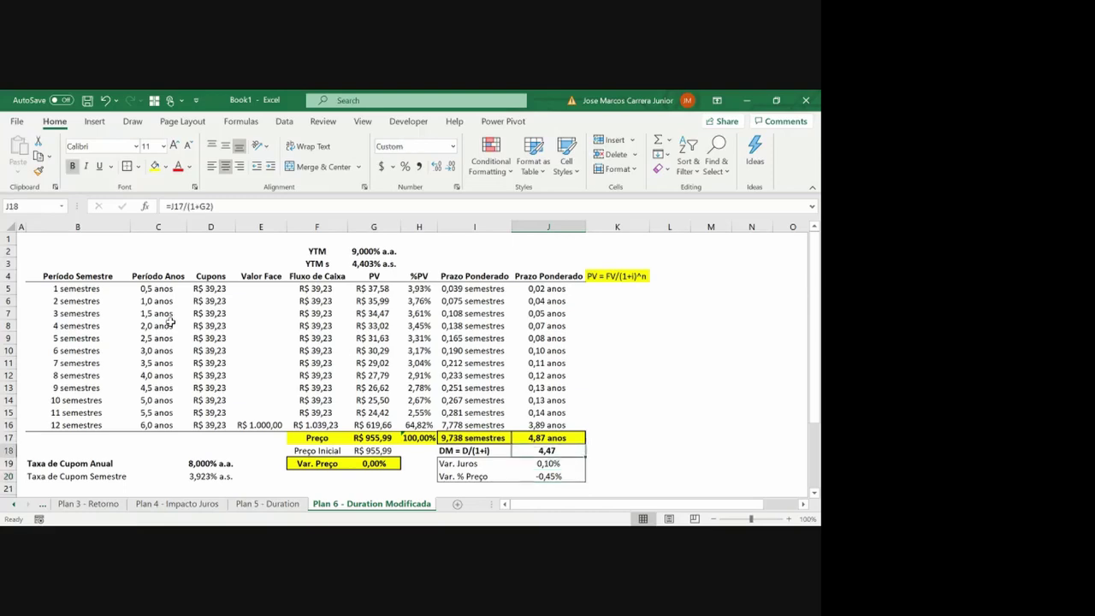
{"action": "key", "text": "Down"}
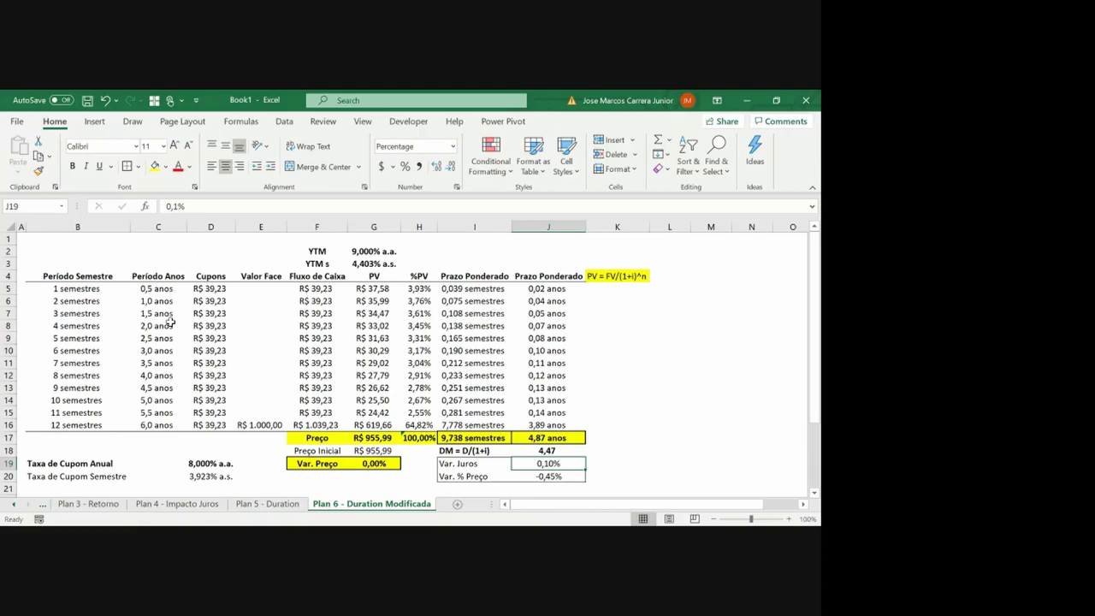
Test an annual YTM of 9,1% in G2, and undo the change
{"action": "left_click", "coordinate": [389, 250]}
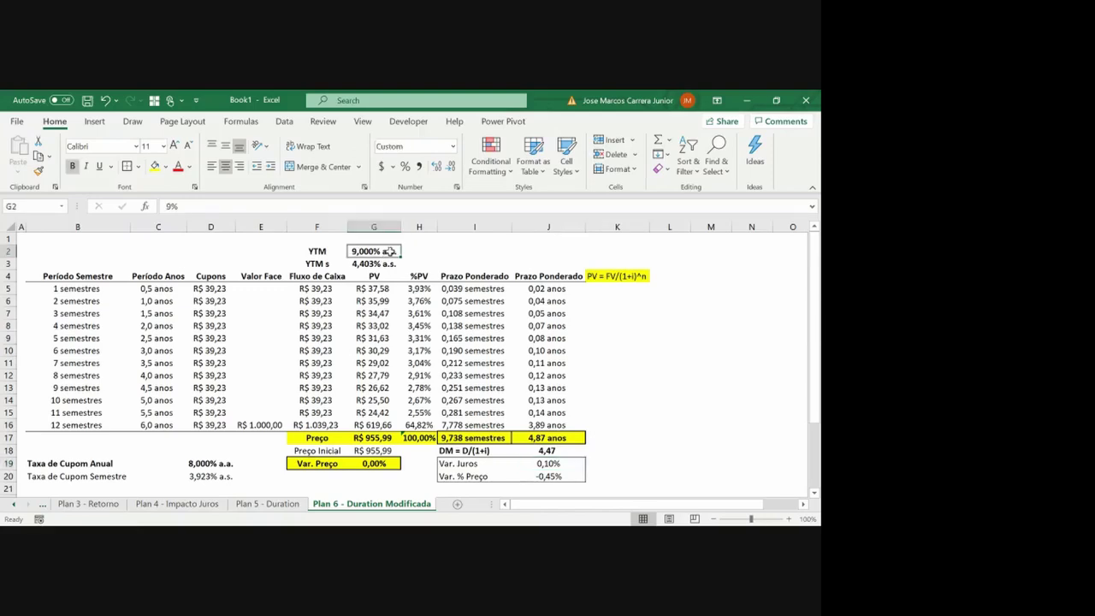
{"action": "type", "text": "9,01"}
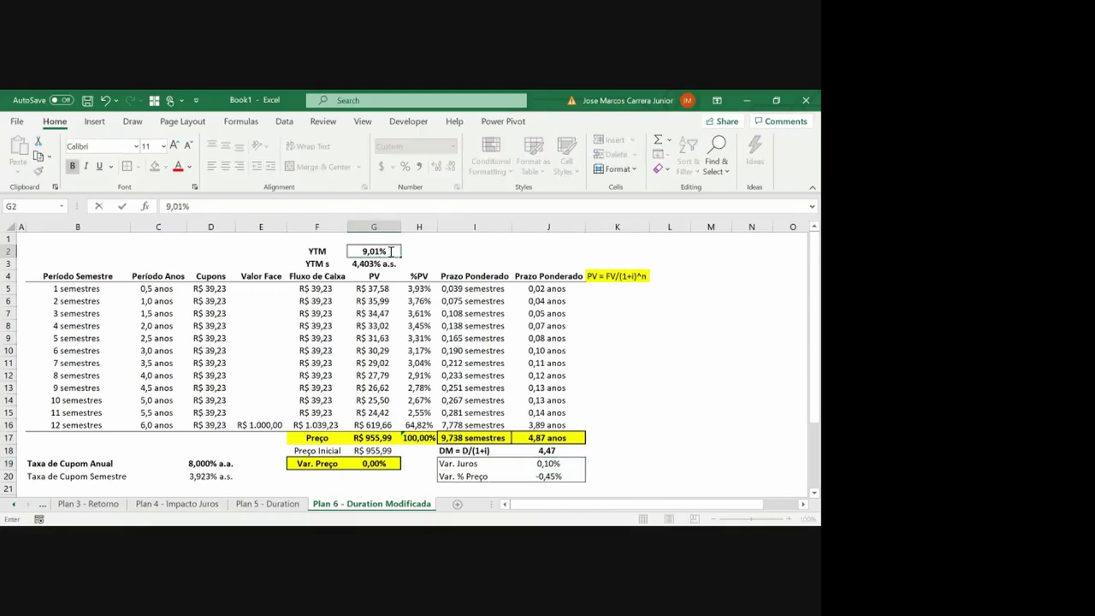
{"action": "key", "text": "BackSpace"}
{"action": "key", "text": "BackSpace"}
{"action": "type", "text": "1"}
{"action": "key", "text": "Return"}
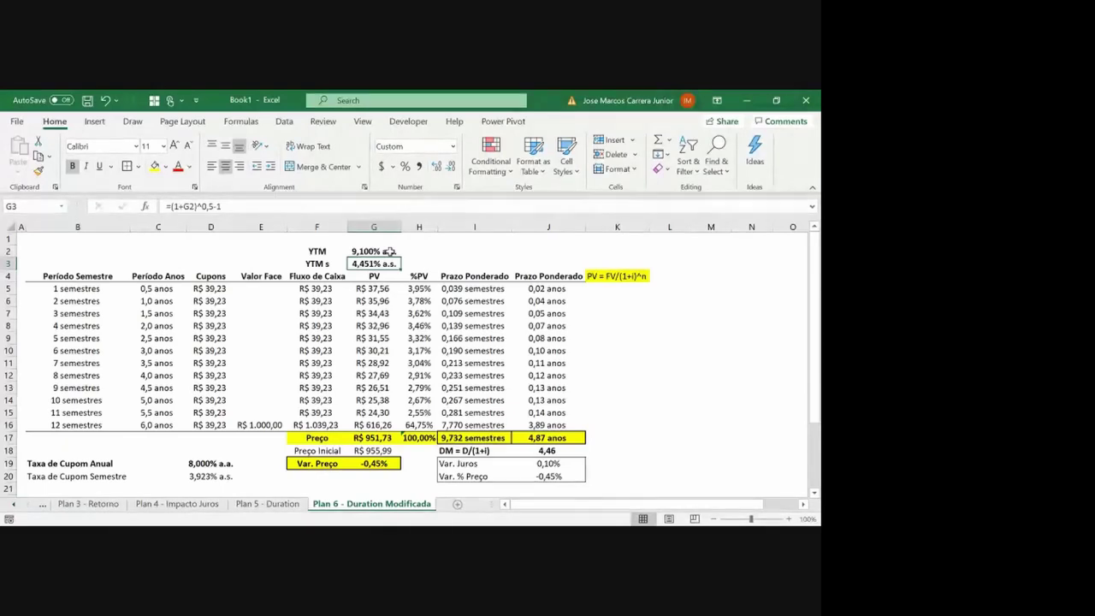
{"action": "left_click", "coordinate": [387, 251]}
{"action": "key", "text": "ctrl+z"}
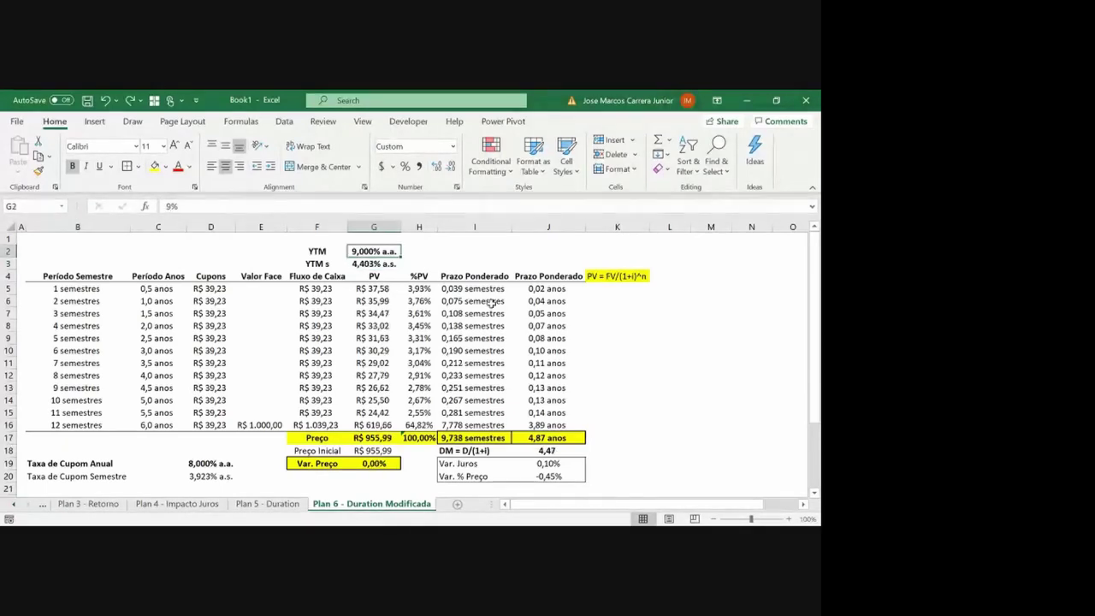
Test a rate change of 1% in J19 together with an annual YTM of 10% in G2
{"action": "left_click", "coordinate": [543, 467]}
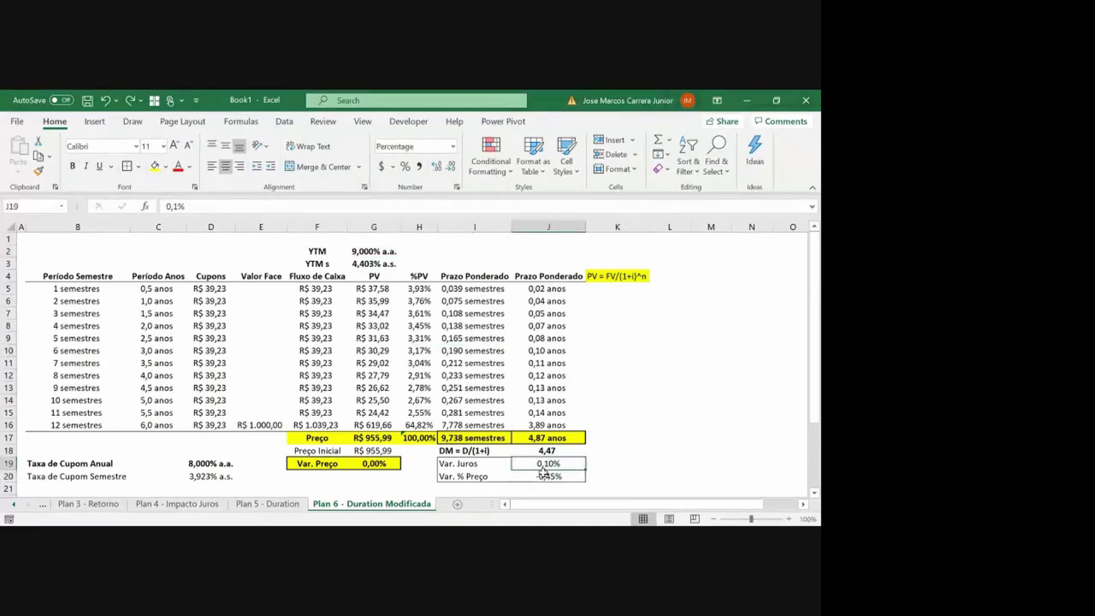
{"action": "type", "text": "1"}
{"action": "key", "text": "Return"}
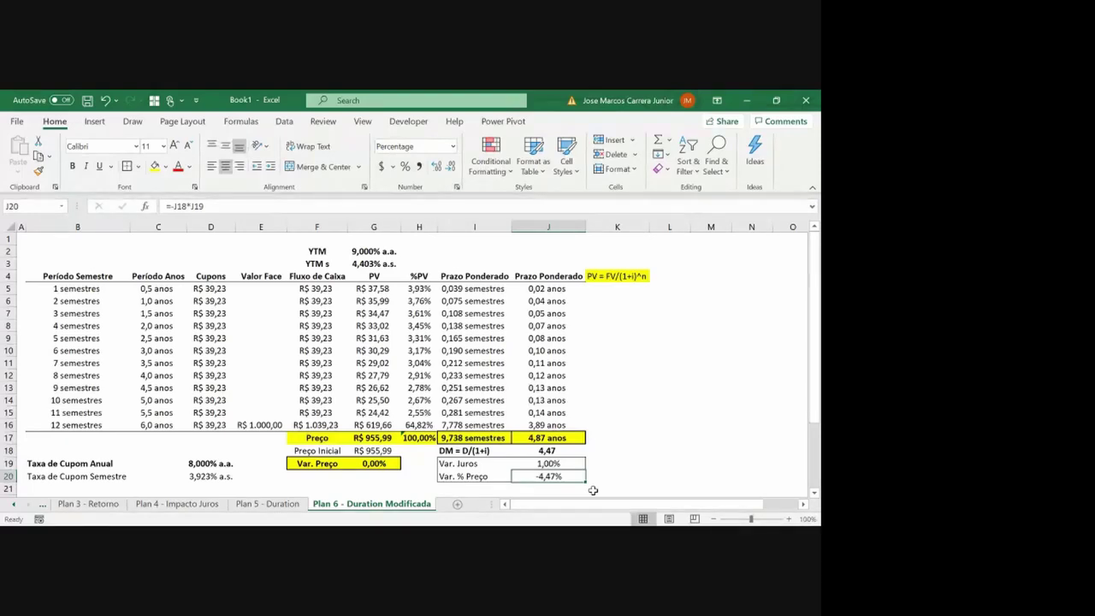
{"action": "left_click", "coordinate": [384, 248]}
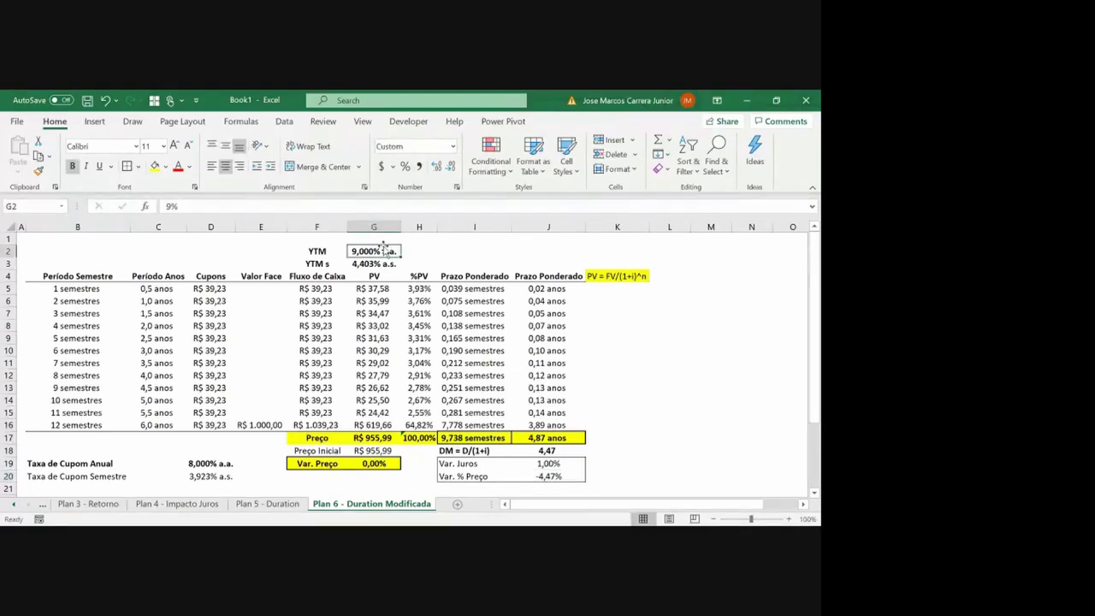
{"action": "type", "text": "10"}
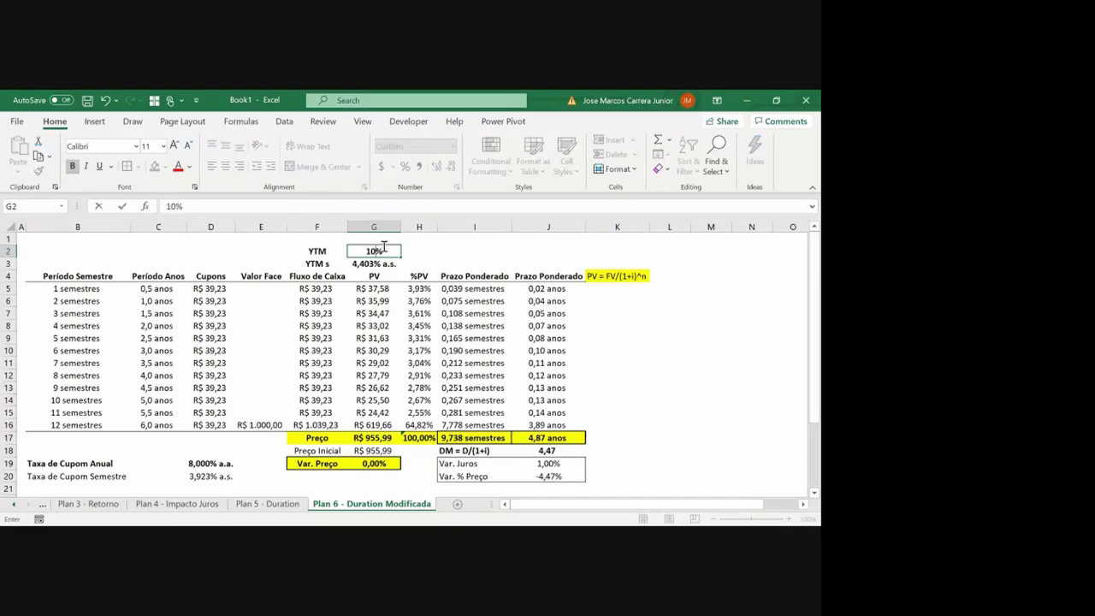
{"action": "key", "text": "Return"}
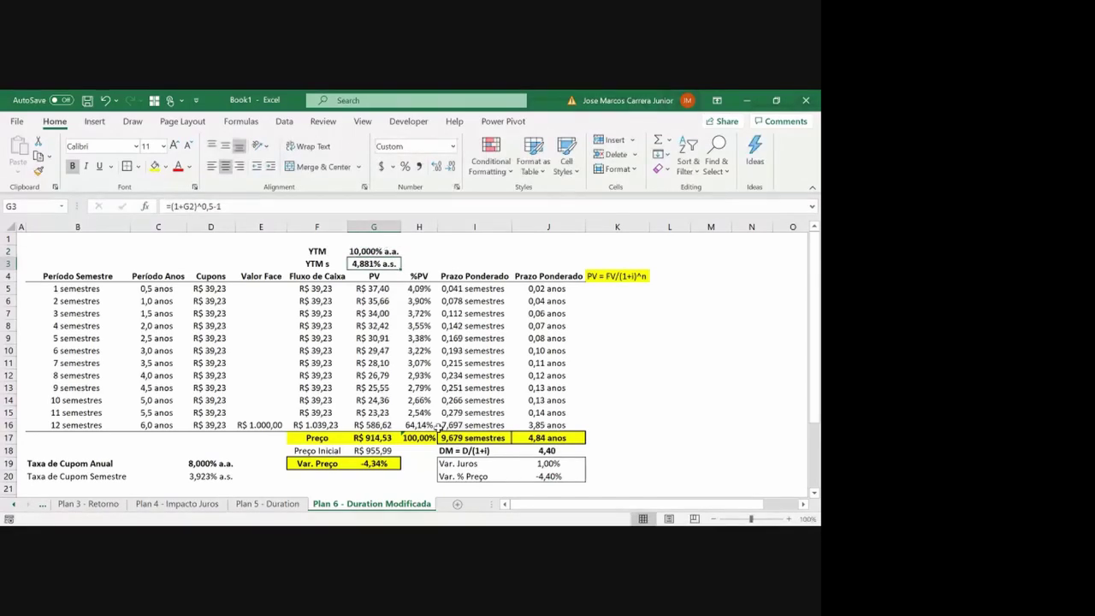
{"action": "left_click", "coordinate": [374, 463]}
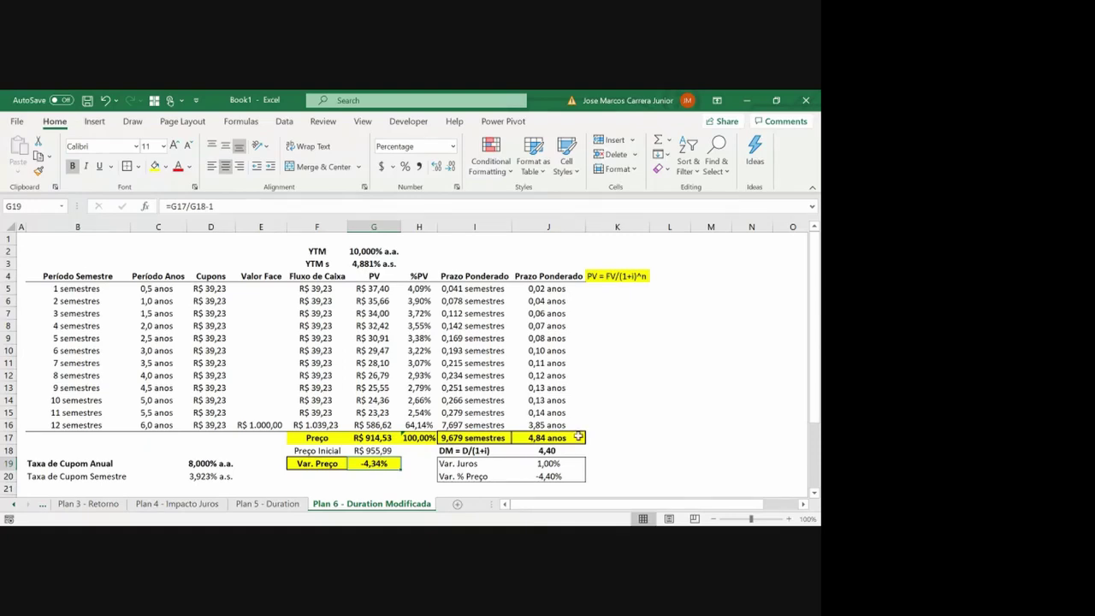
Set the Var. Juros rate change in J19 to 5%
{"action": "left_click", "coordinate": [548, 462]}
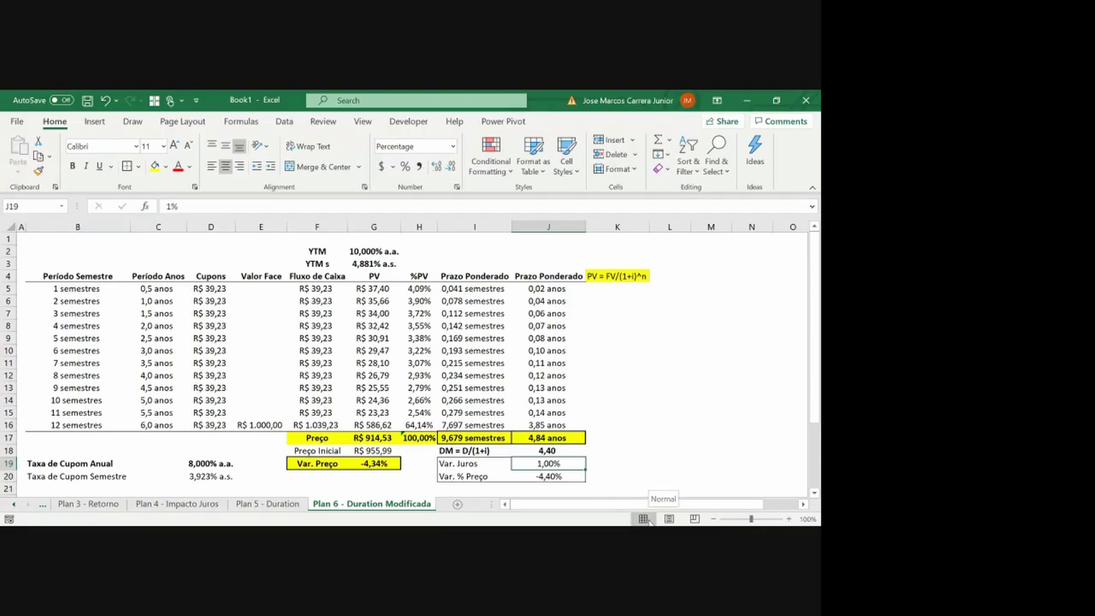
{"action": "type", "text": "5"}
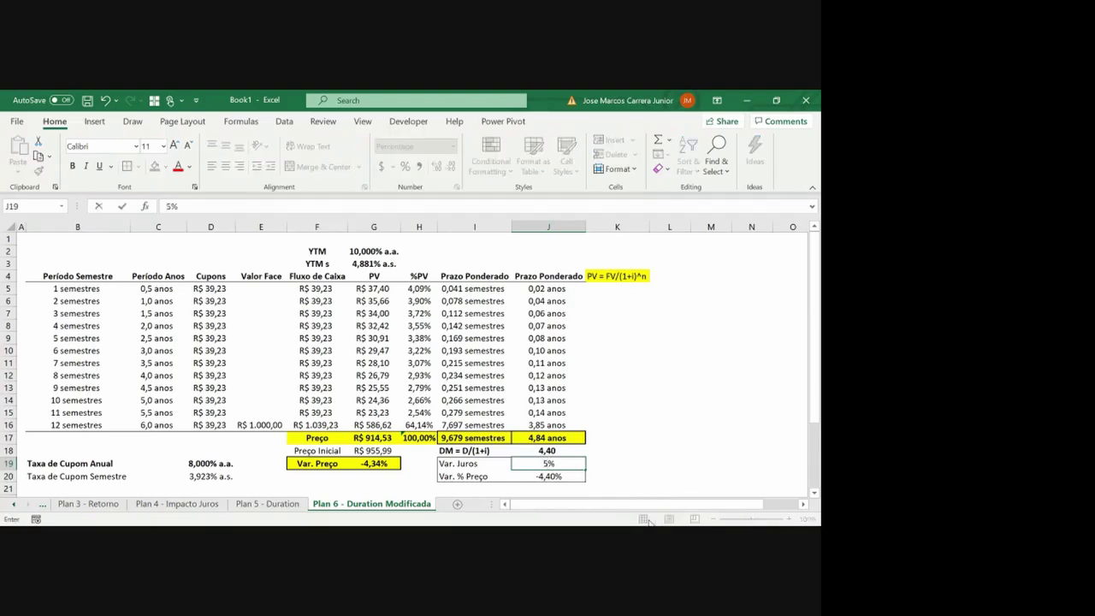
{"action": "key", "text": "Return"}
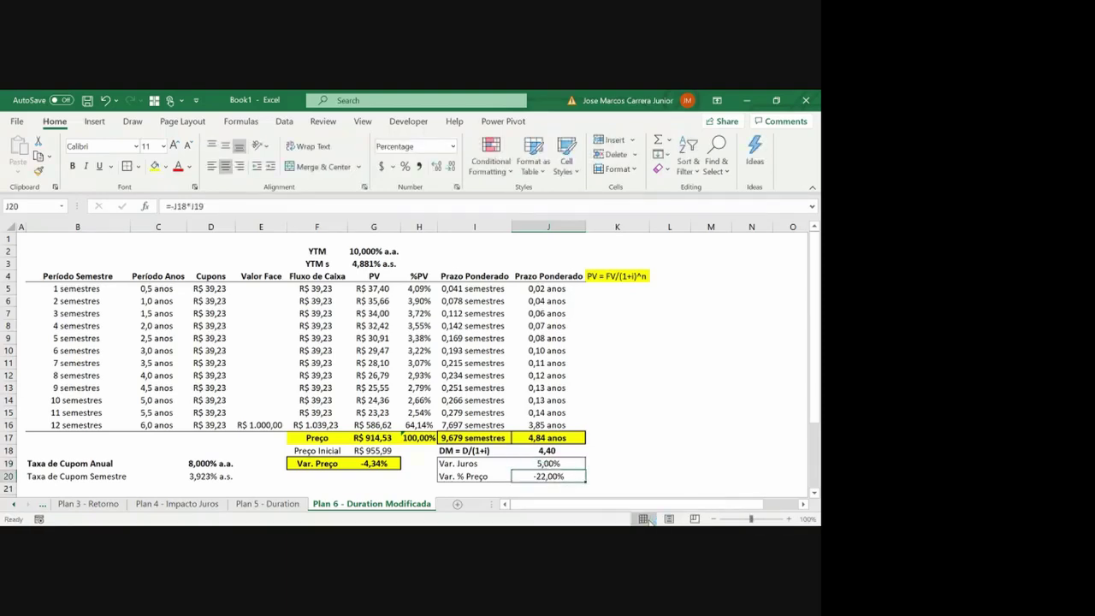
Set the annual YTM in G2 to 14%
{"action": "key", "text": "Left"}
{"action": "key", "text": "Left"}
{"action": "key", "text": "Right"}
{"action": "key", "text": "Right"}
{"action": "key", "text": "Up"}
{"action": "key", "text": "Up"}
{"action": "key", "text": "Up"}
{"action": "key", "text": "Up"}
{"action": "key", "text": "Up"}
{"action": "key", "text": "Up"}
{"action": "key", "text": "Up"}
{"action": "key", "text": "Up"}
{"action": "key", "text": "Up"}
{"action": "key", "text": "Up"}
{"action": "key", "text": "Up"}
{"action": "key", "text": "Up"}
{"action": "key", "text": "Up"}
{"action": "key", "text": "Up"}
{"action": "key", "text": "Up"}
{"action": "key", "text": "Up"}
{"action": "key", "text": "Up"}
{"action": "key", "text": "Up"}
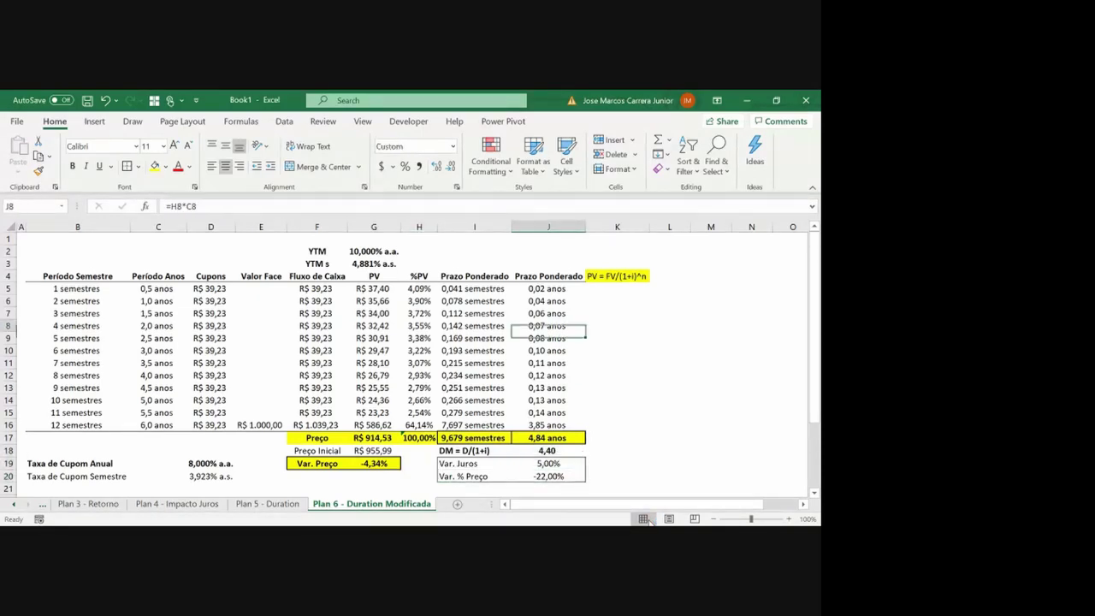
{"action": "key", "text": "Left"}
{"action": "key", "text": "Left"}
{"action": "key", "text": "Left"}
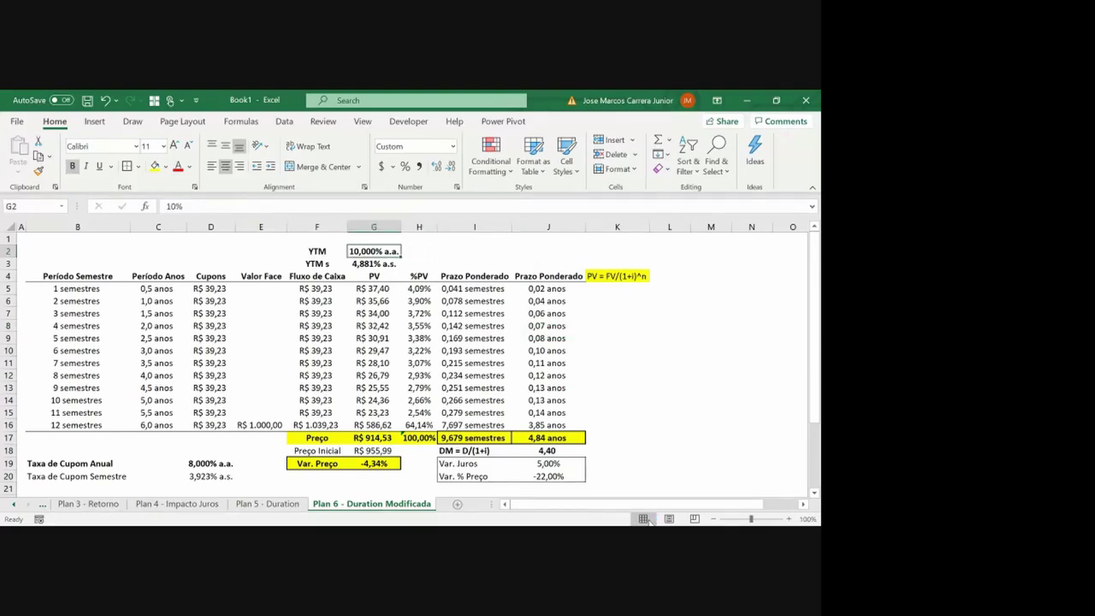
{"action": "type", "text": "14"}
{"action": "key", "text": "Return"}
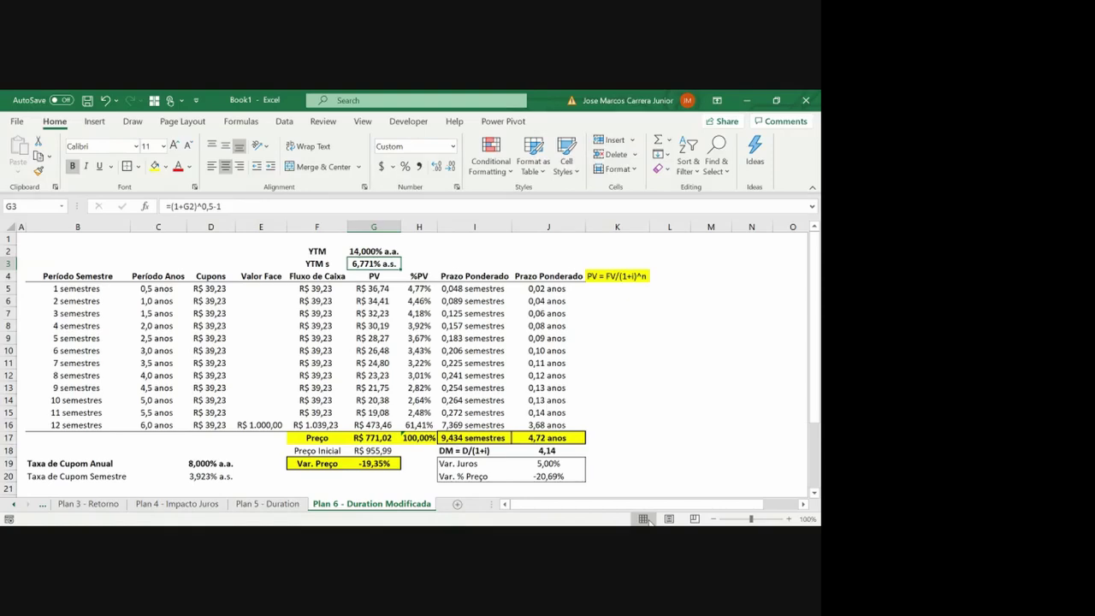
Review the rate change, the estimated price variation and the modified duration formula in I18:J20
{"action": "left_click", "coordinate": [472, 464]}
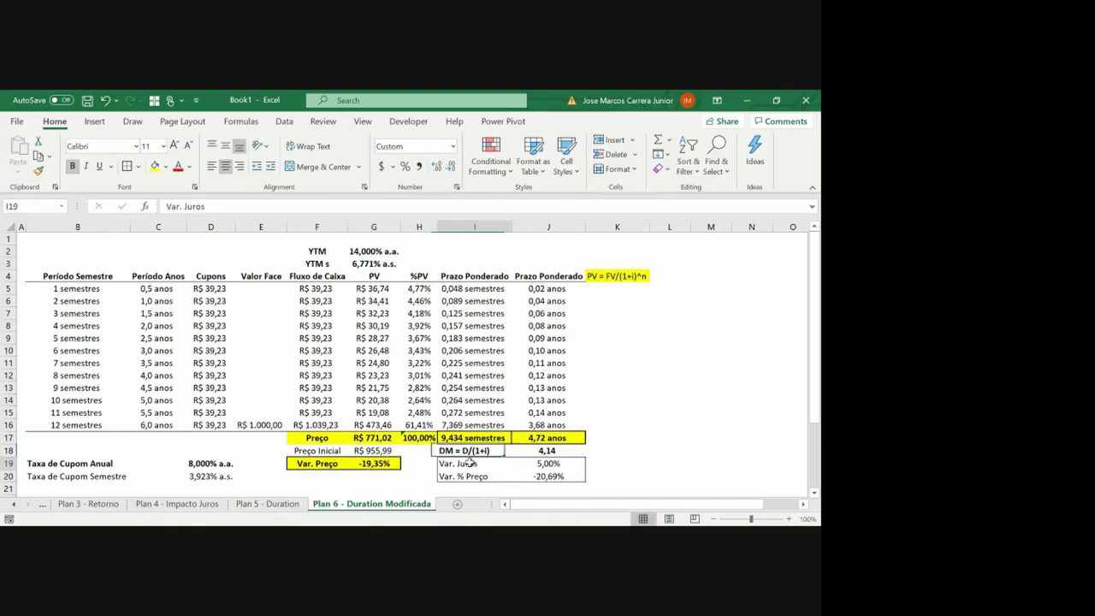
{"action": "left_click", "coordinate": [563, 464]}
{"action": "left_click", "coordinate": [565, 477]}
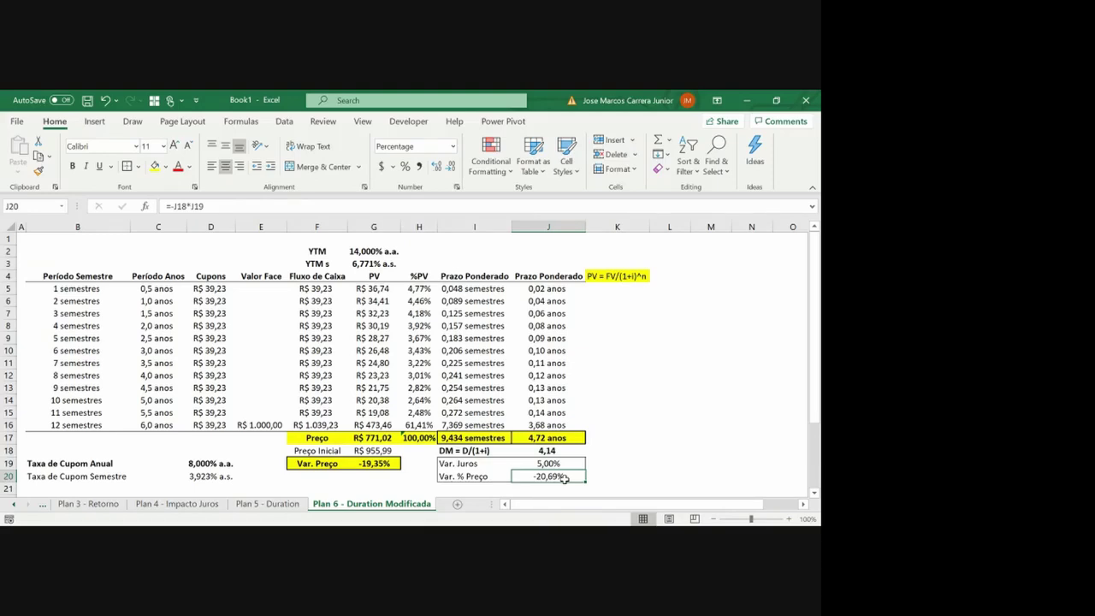
{"action": "key", "text": "Up"}
{"action": "key", "text": "Left"}
{"action": "key", "text": "shift+Right"}
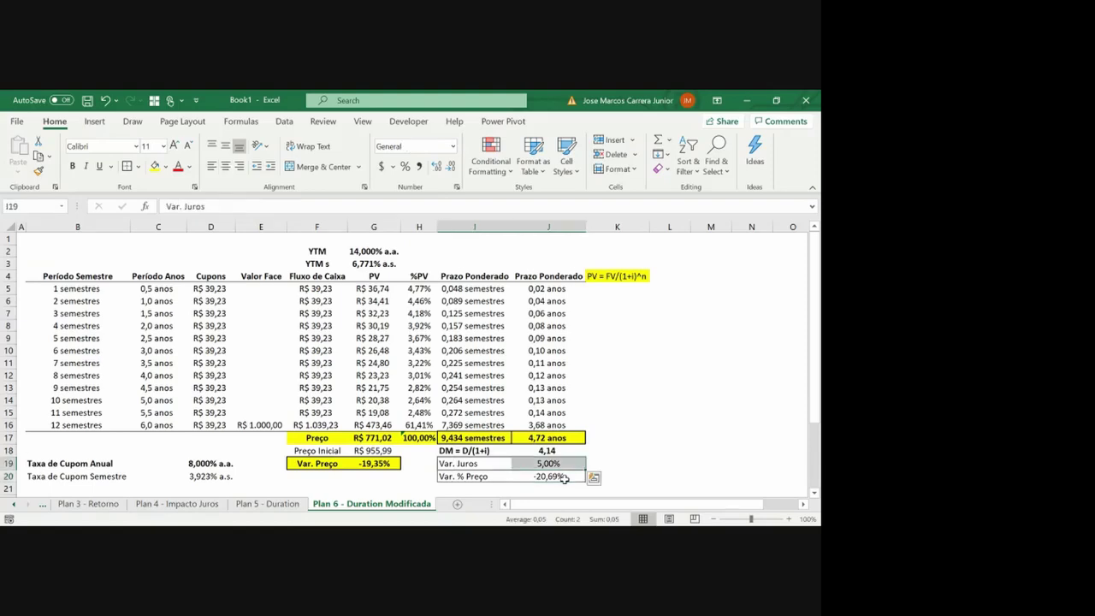
{"action": "left_click", "coordinate": [535, 451]}
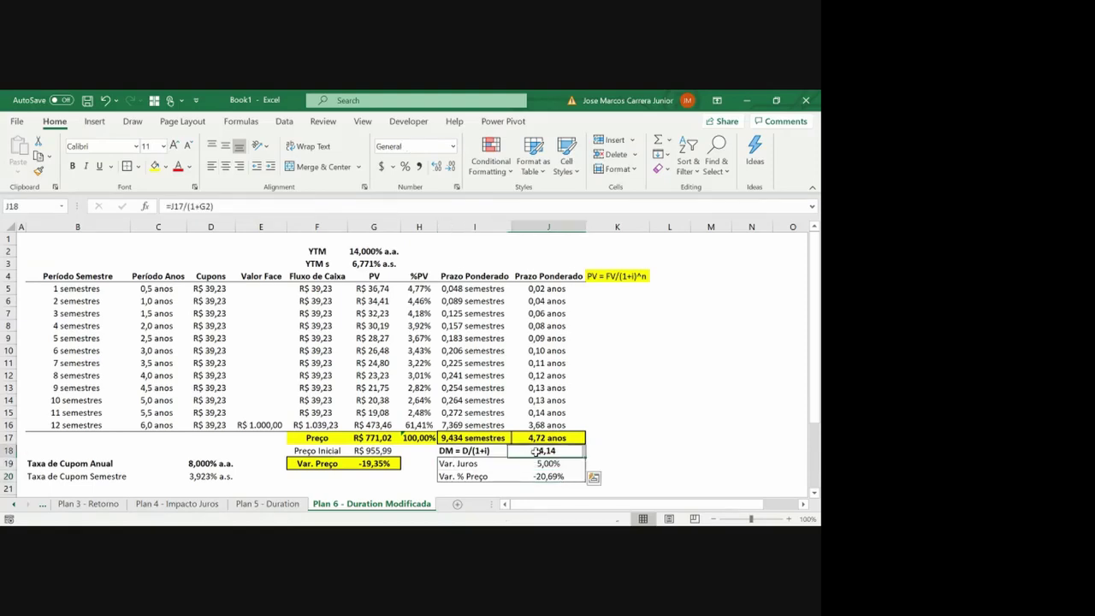